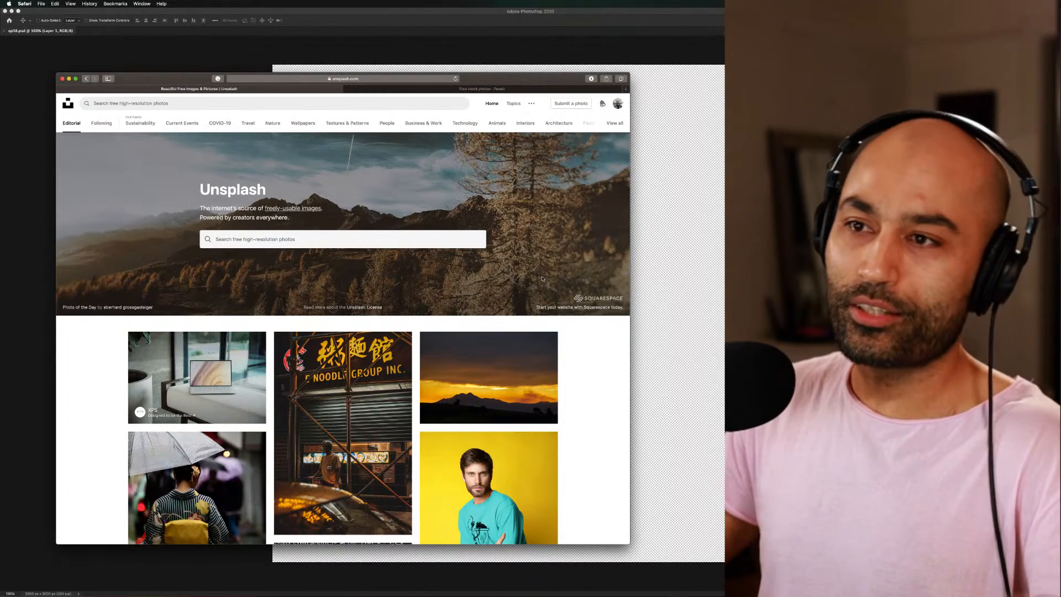
Open the chalkboard photo with the repeated "Things to do before I die" lines from the editorial feed and start downloading it
scroll(542, 278, "down", 3)
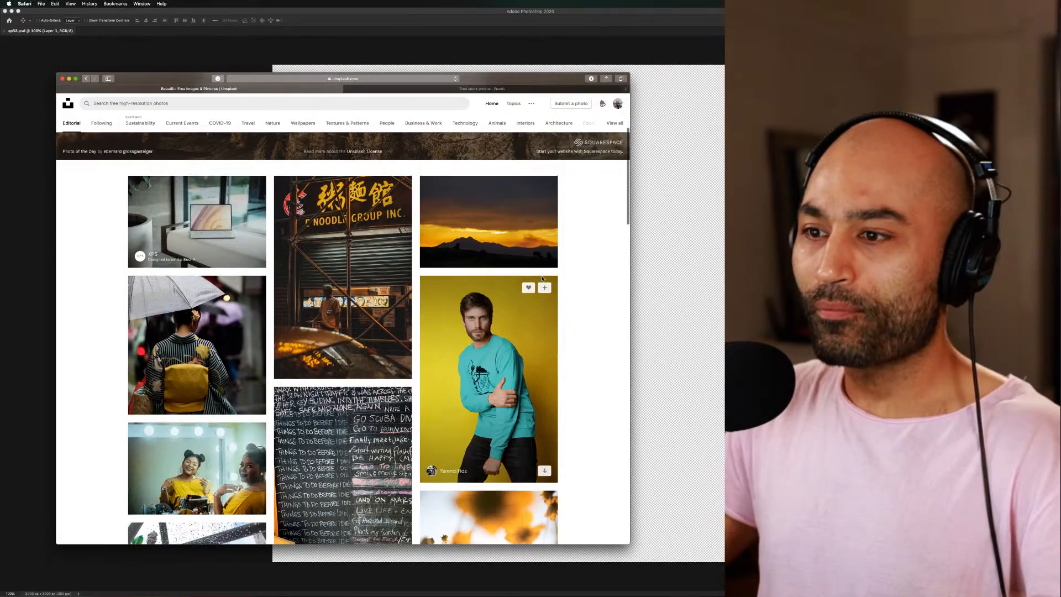
scroll(542, 278, "down", 1)
scroll(542, 278, "up", 2)
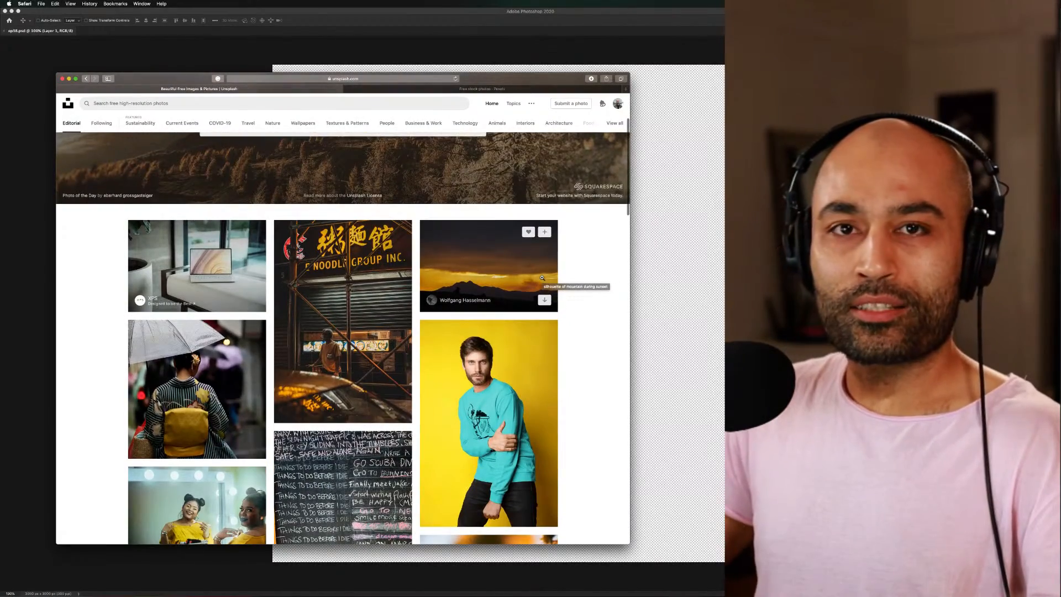
scroll(542, 278, "down", 5)
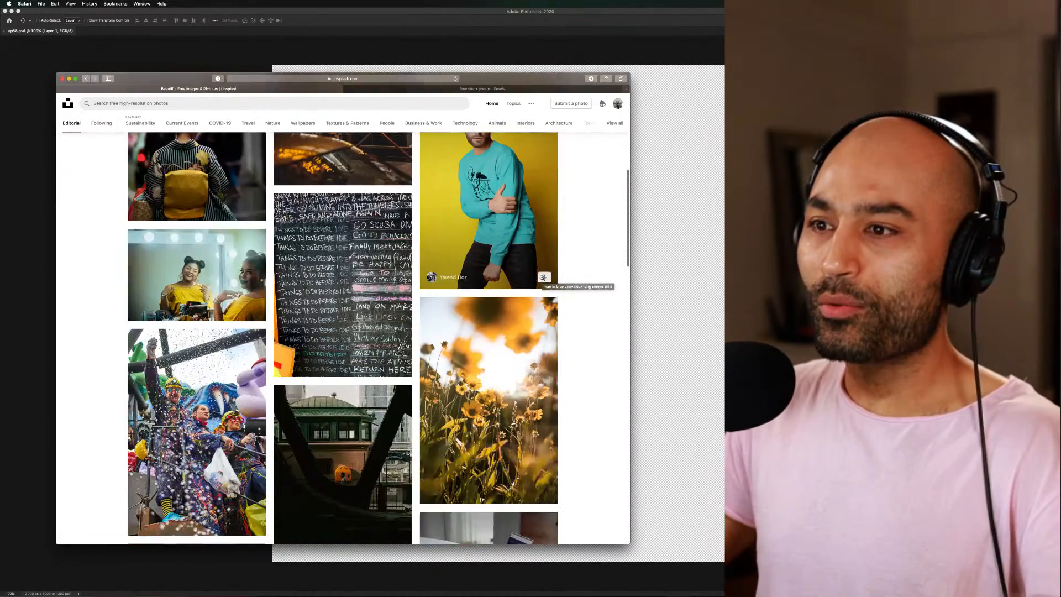
left_click(359, 332)
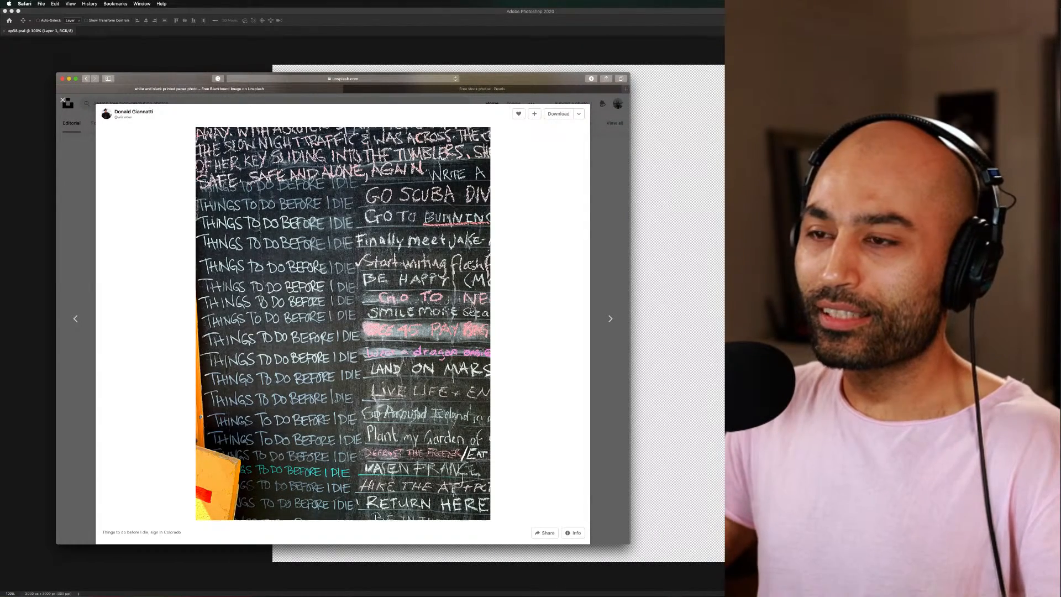
left_click(569, 115)
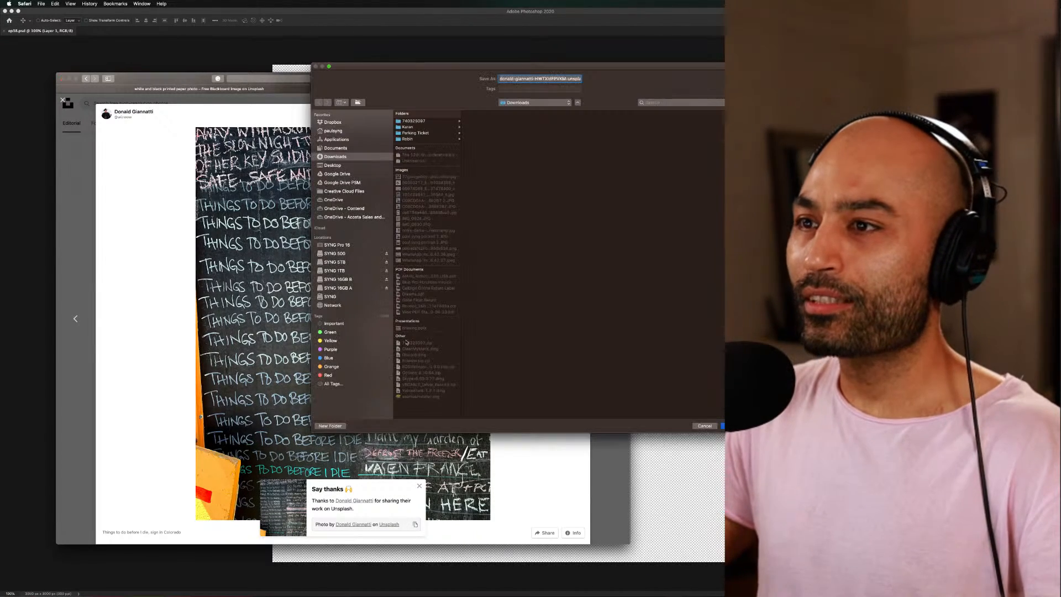
Set the save location to the 07.08 S1 EP38 folder on SYNG 500, inside 01_SYNG TV, Art w/ SYNG, Season One
left_click(334, 253)
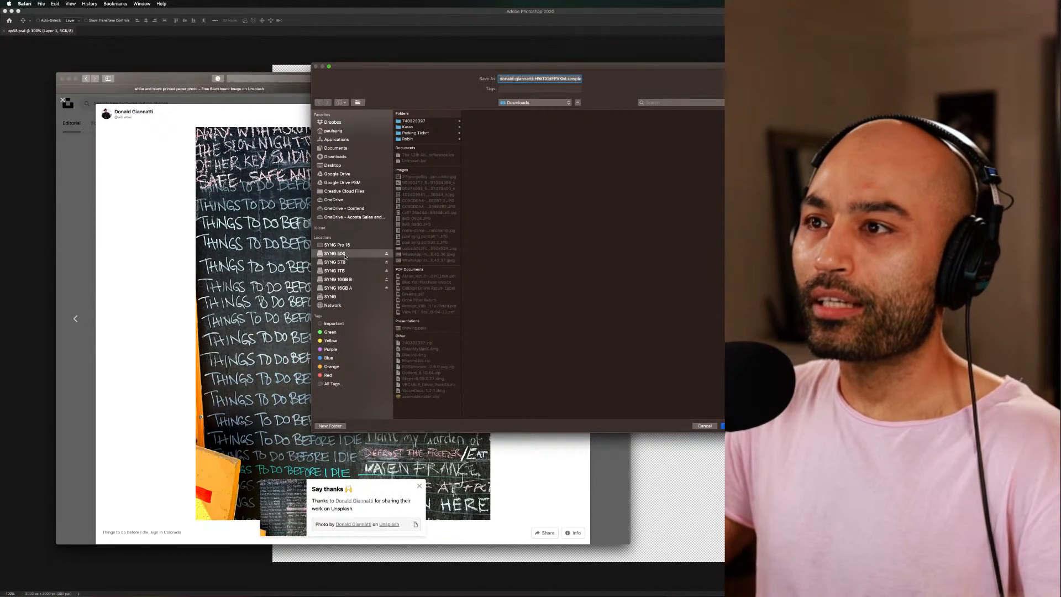
left_click(436, 120)
left_click(499, 121)
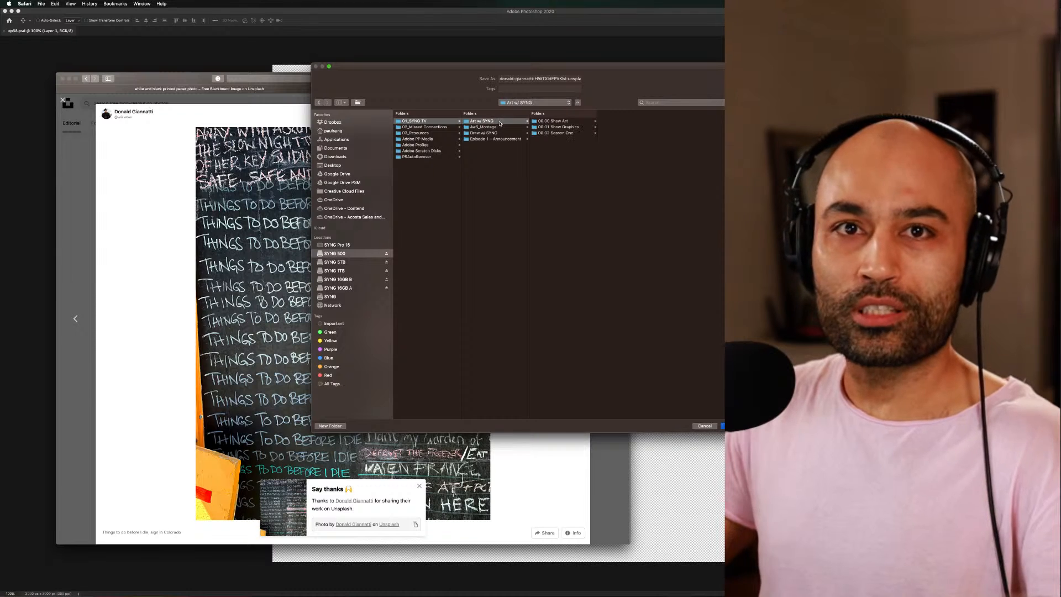
left_click(569, 122)
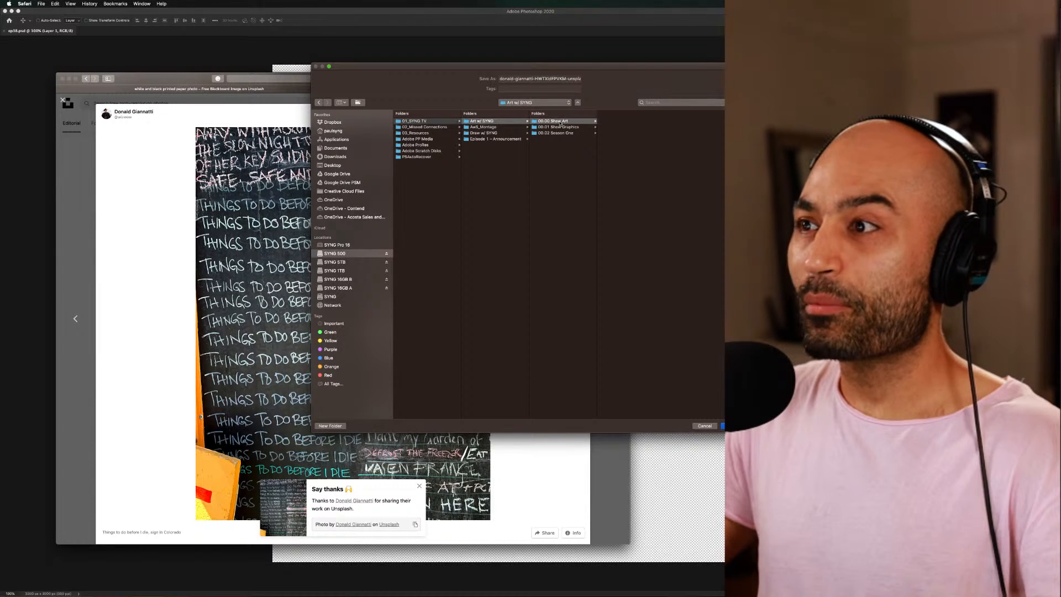
left_click(558, 133)
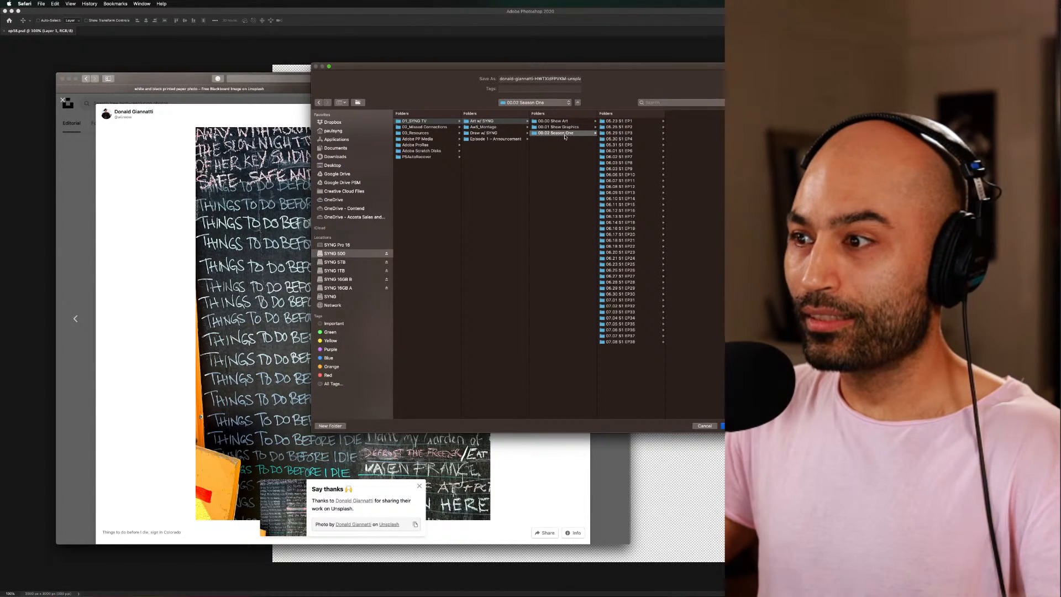
left_click(618, 342)
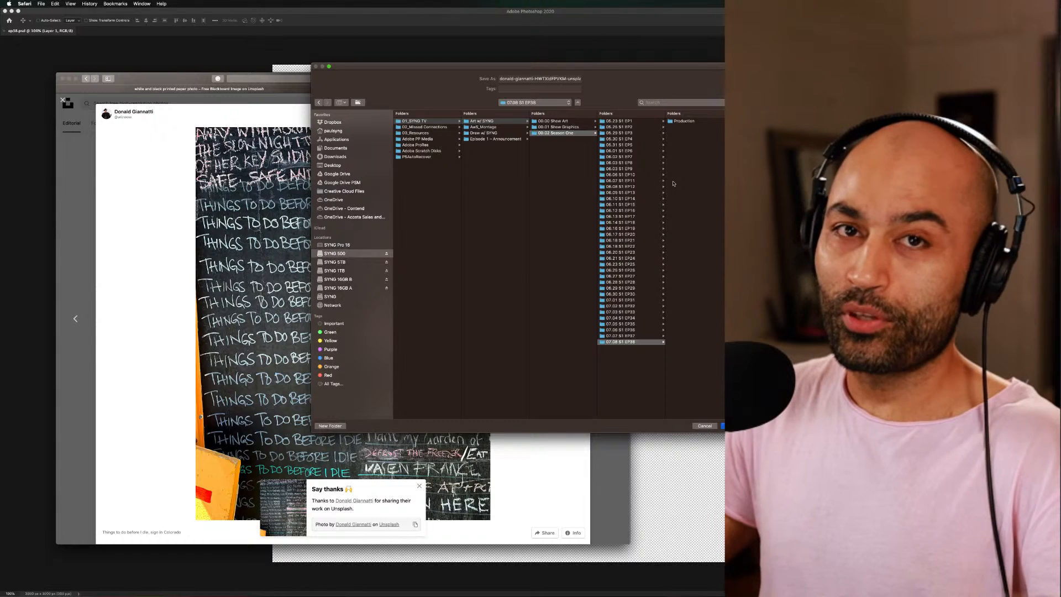
Create a new folder named Resources inside the episode folder and save the chalkboard photo there
left_click(332, 425)
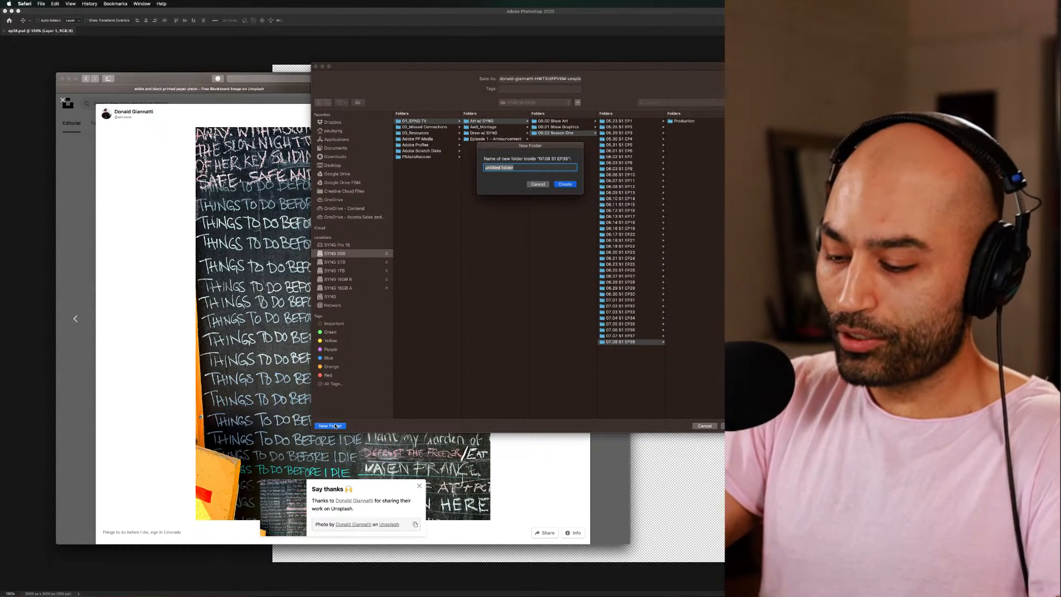
type("Resources")
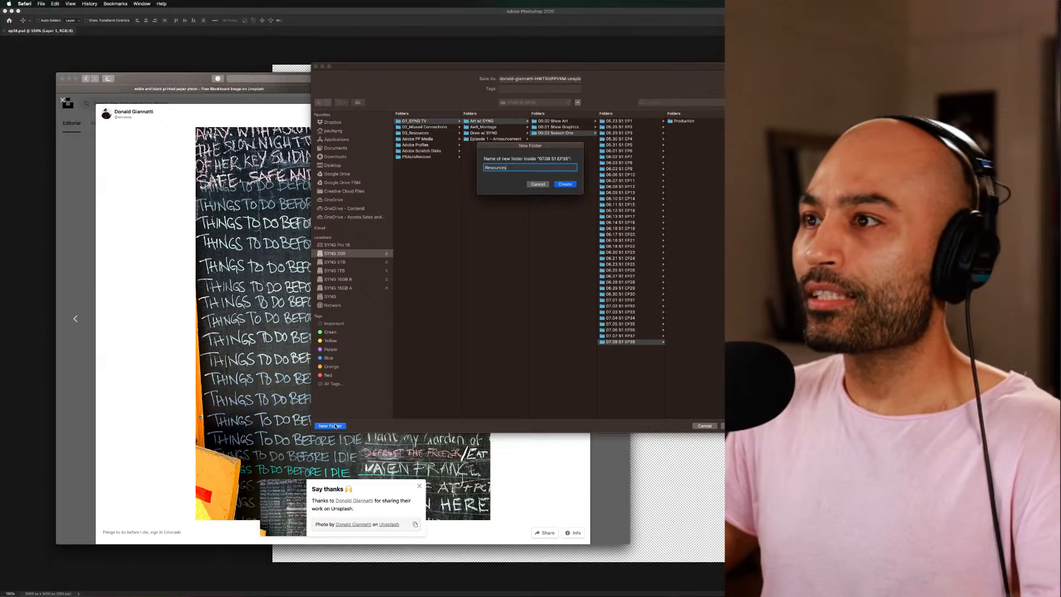
left_click(567, 186)
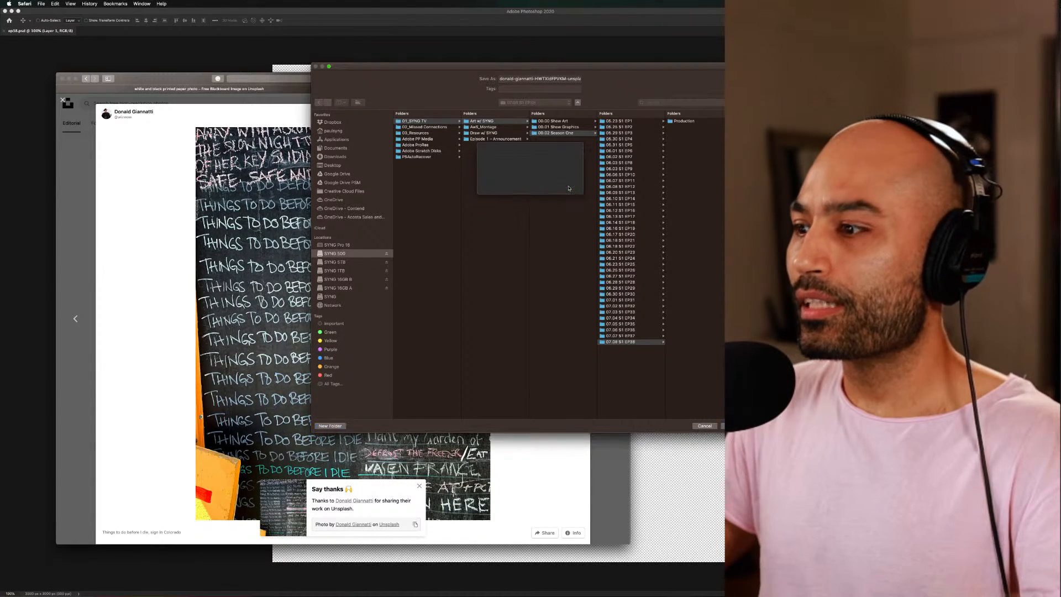
key("Return")
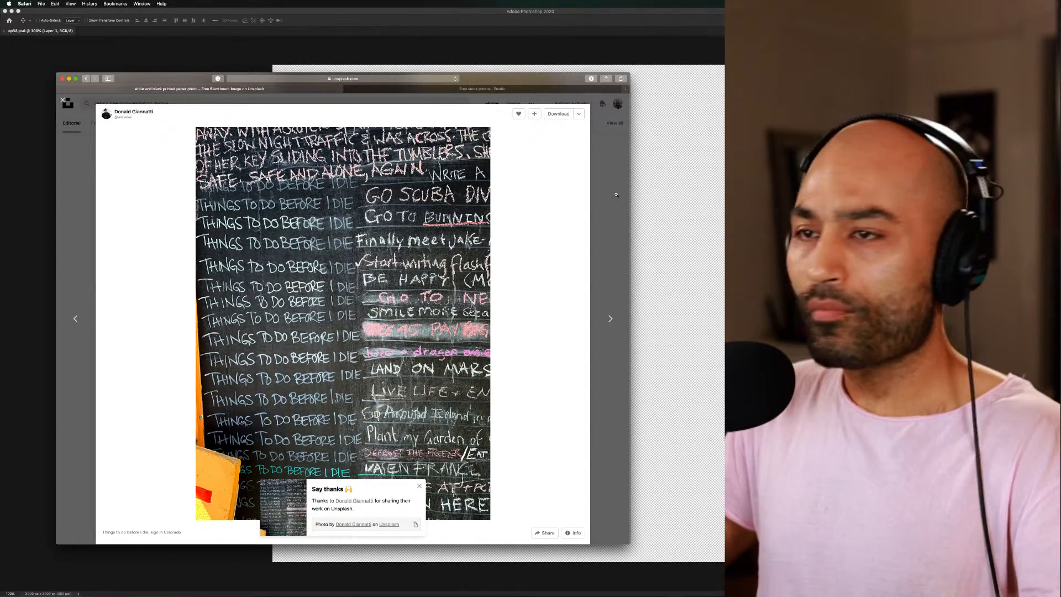
Return to the photo feed, preview the portrait of the man in the teal sweater, and dismiss the thank-you notice
left_click(76, 191)
scroll(507, 317, "up", 3)
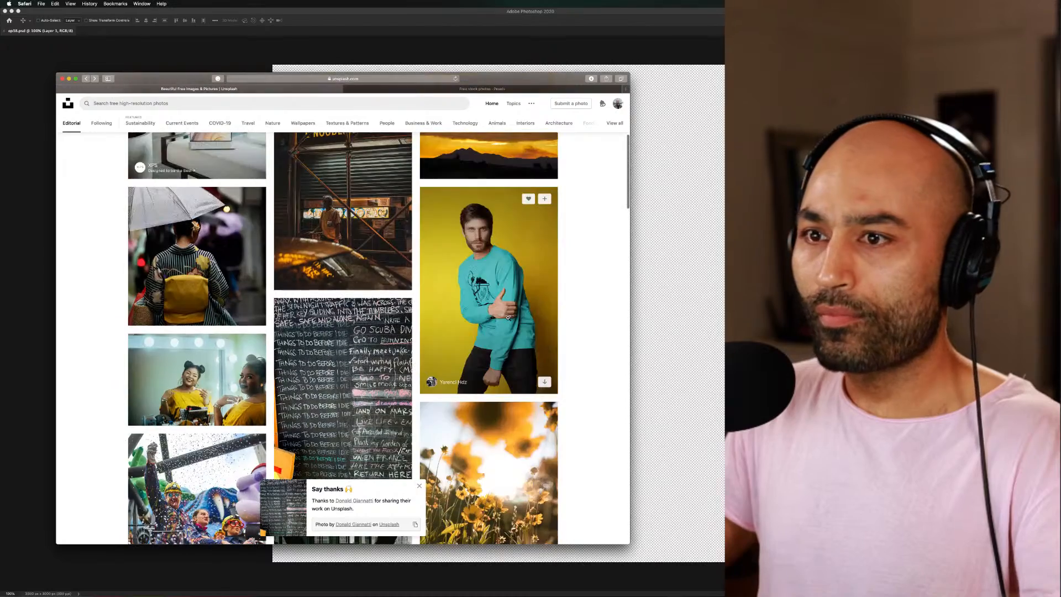
scroll(508, 317, "down", 10)
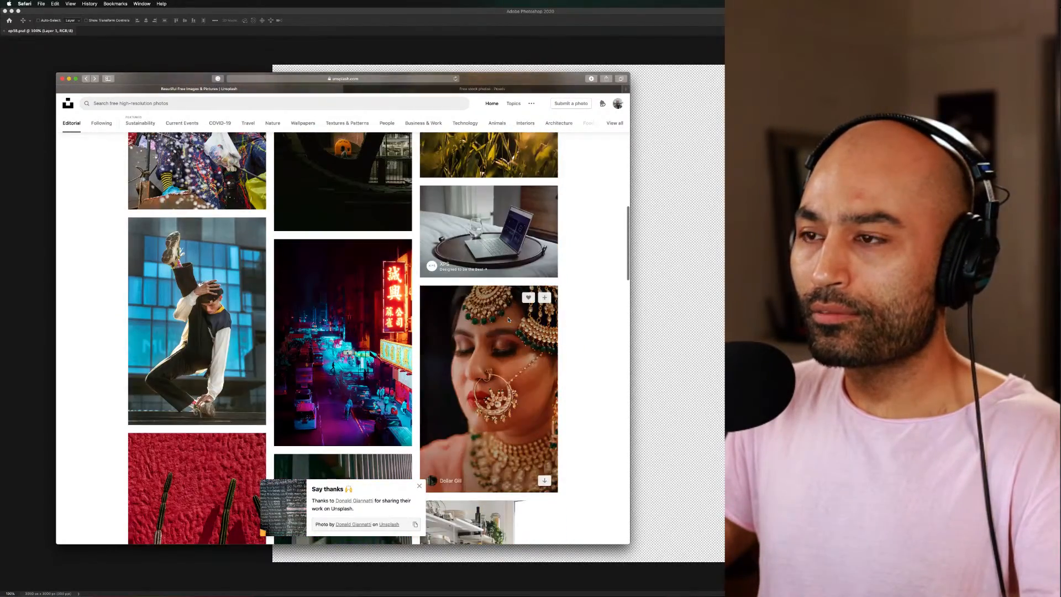
scroll(508, 319, "up", 10)
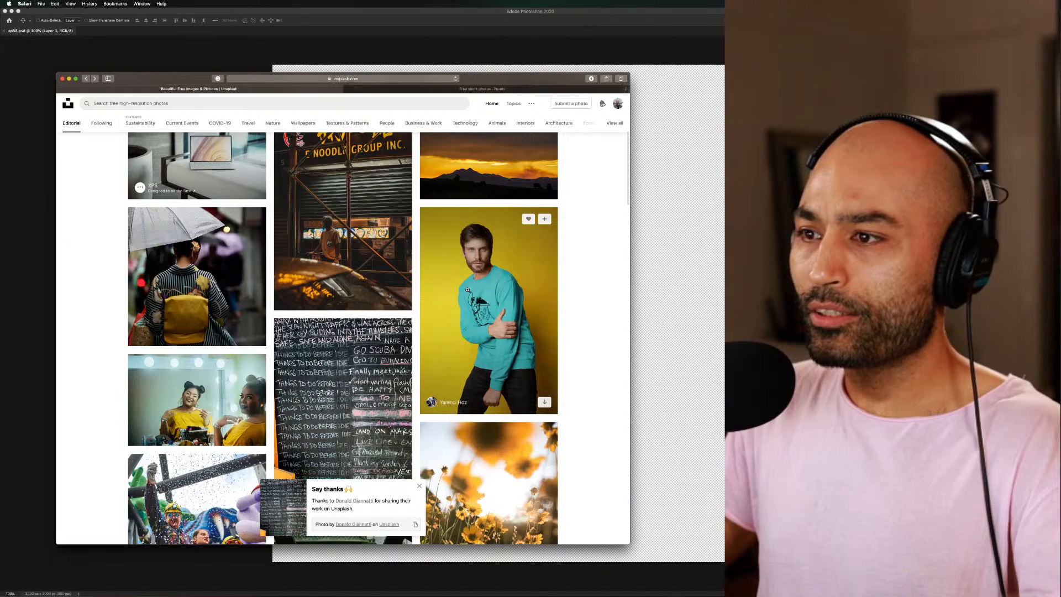
left_click(463, 284)
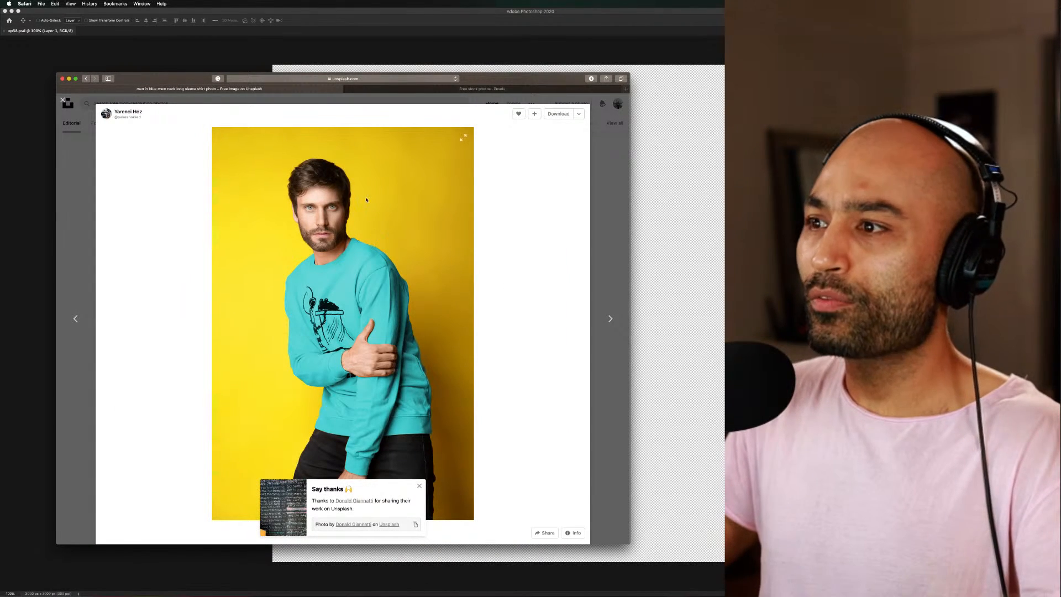
left_click(599, 233)
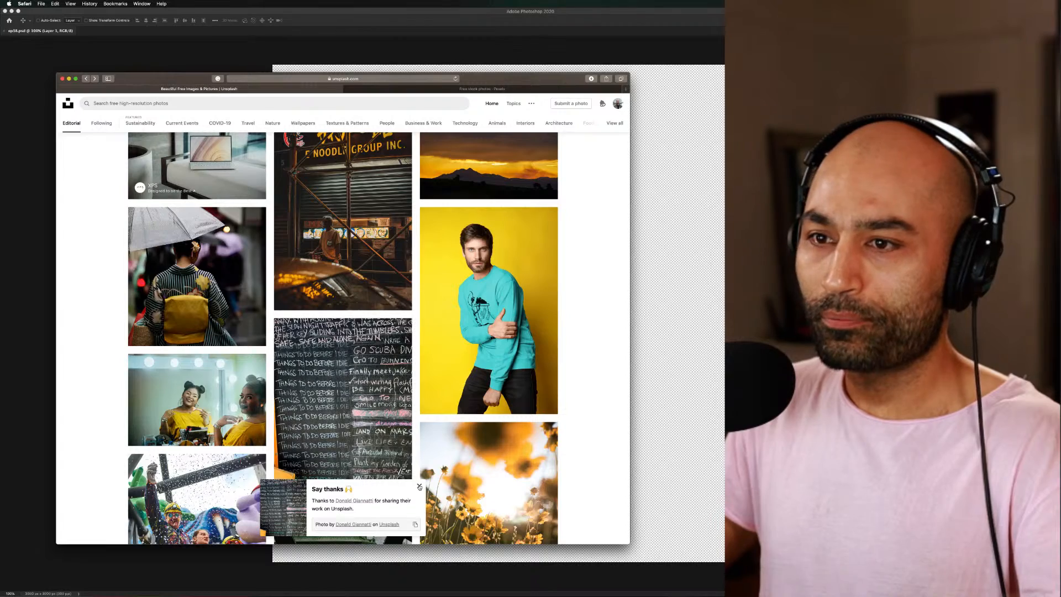
left_click(418, 486)
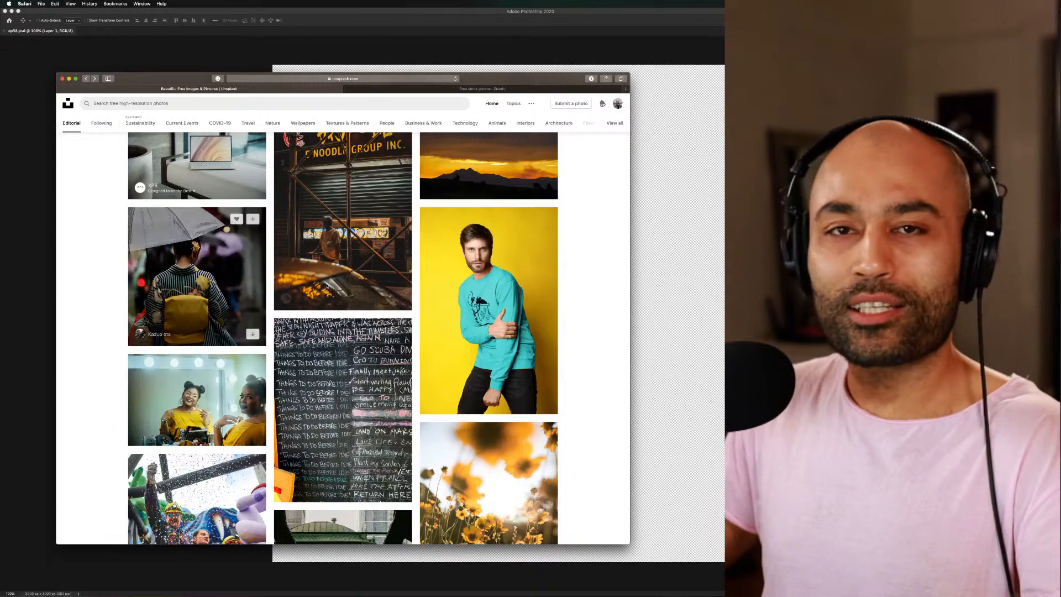
Look through the red-toned photos further along the feed and preview the one of the red theatre seats
scroll(588, 318, "down", 3)
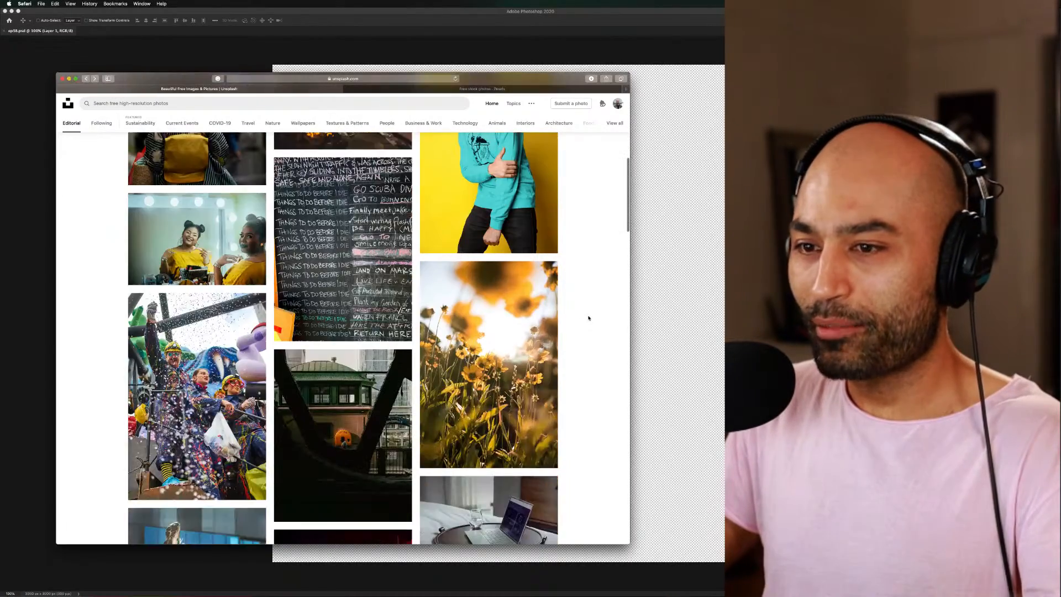
scroll(588, 318, "down", 12)
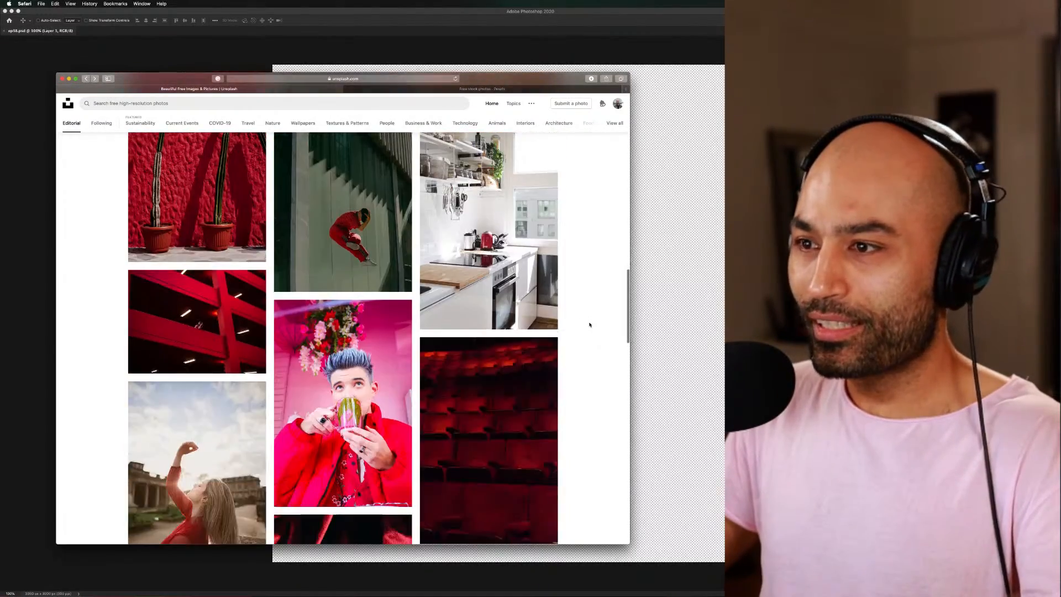
scroll(589, 325, "up", 3)
scroll(589, 325, "down", 6)
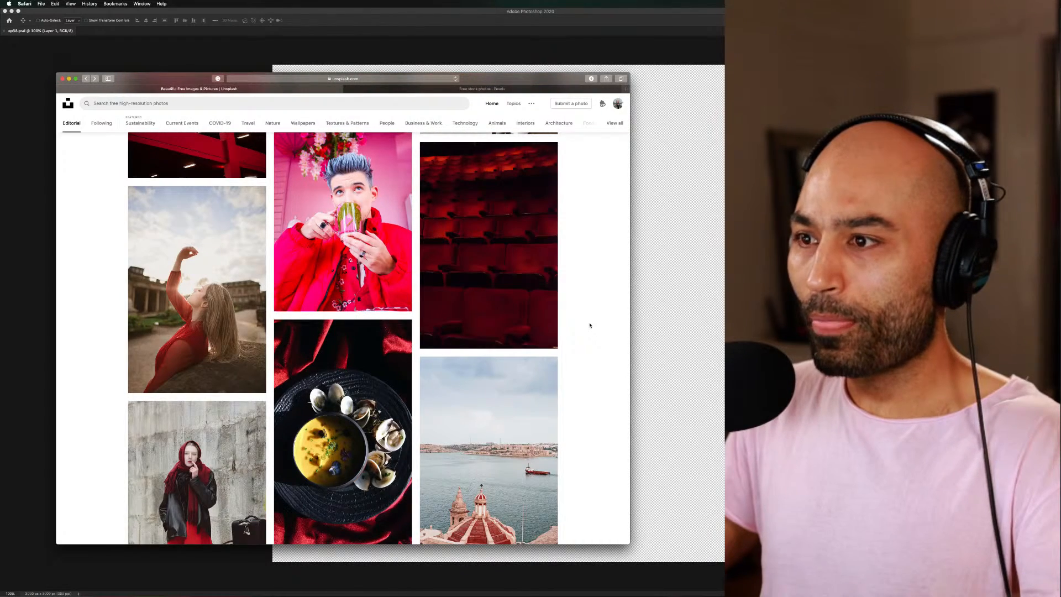
scroll(589, 325, "up", 2)
scroll(590, 325, "down", 3)
scroll(590, 325, "up", 2)
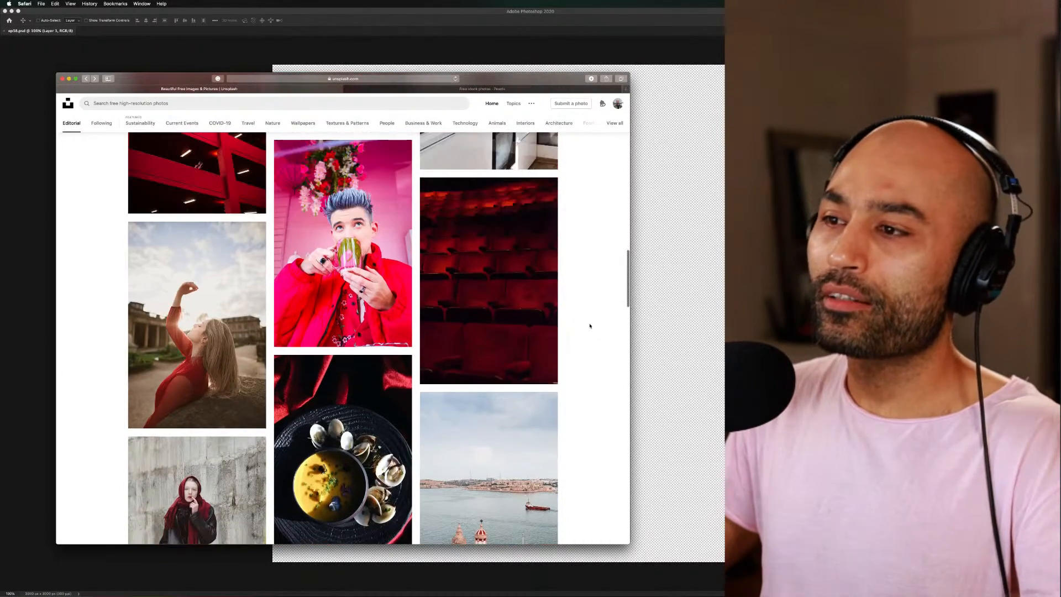
left_click(504, 294)
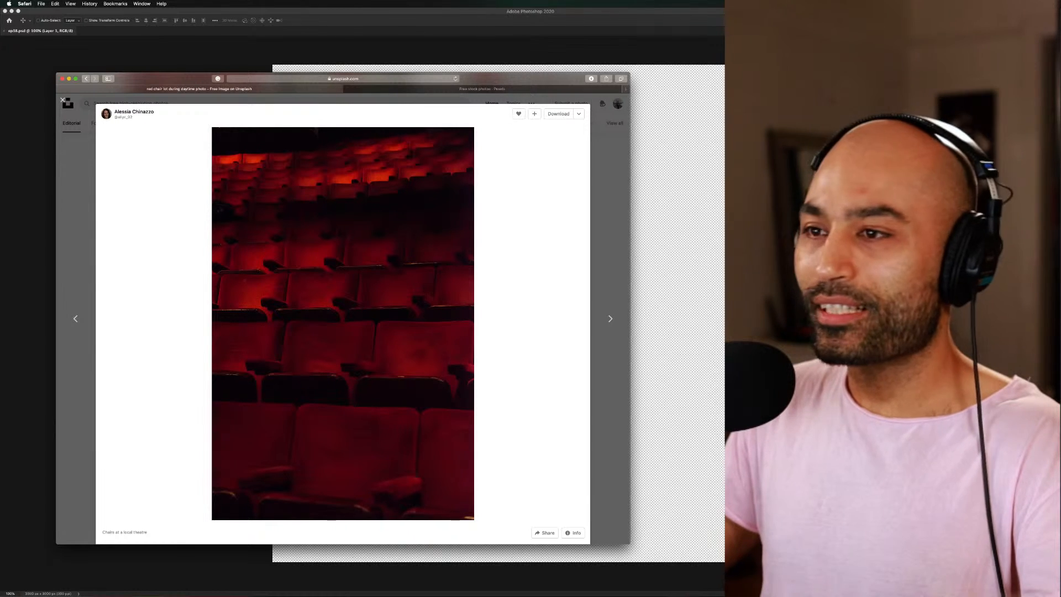
left_click(607, 253)
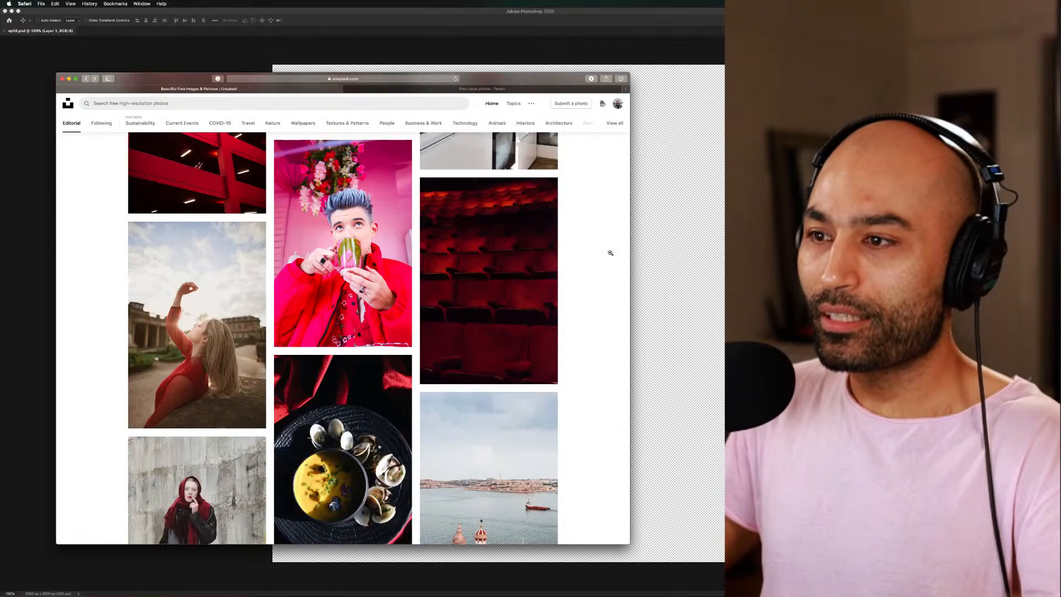
Find the photo of the red Ferrari parked outside a stone building, download it to the Resources folder, and return to the feed
scroll(607, 254, "down", 5)
scroll(607, 255, "down", 5)
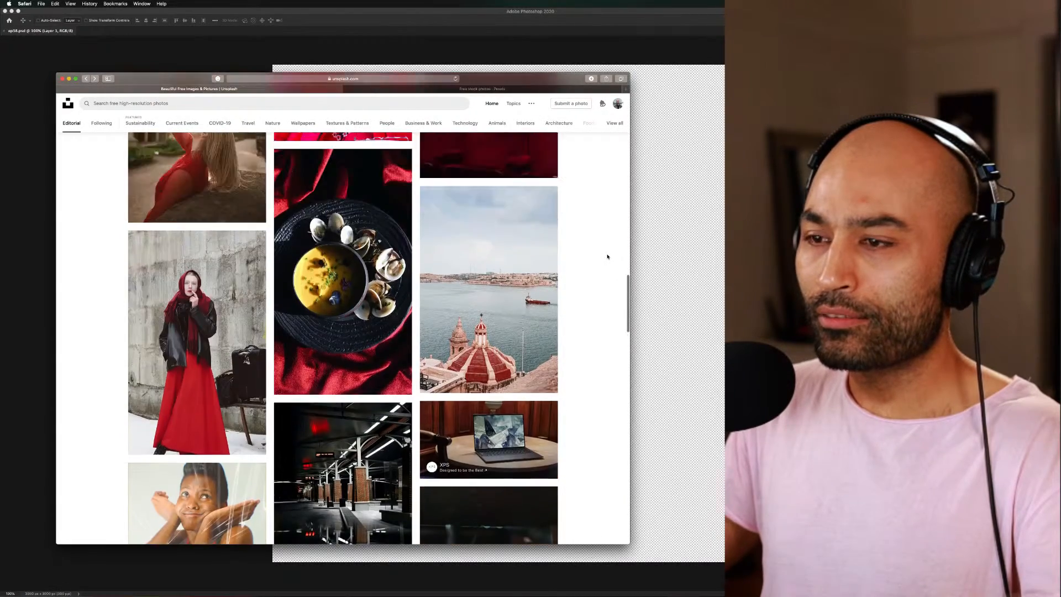
scroll(607, 257, "down", 5)
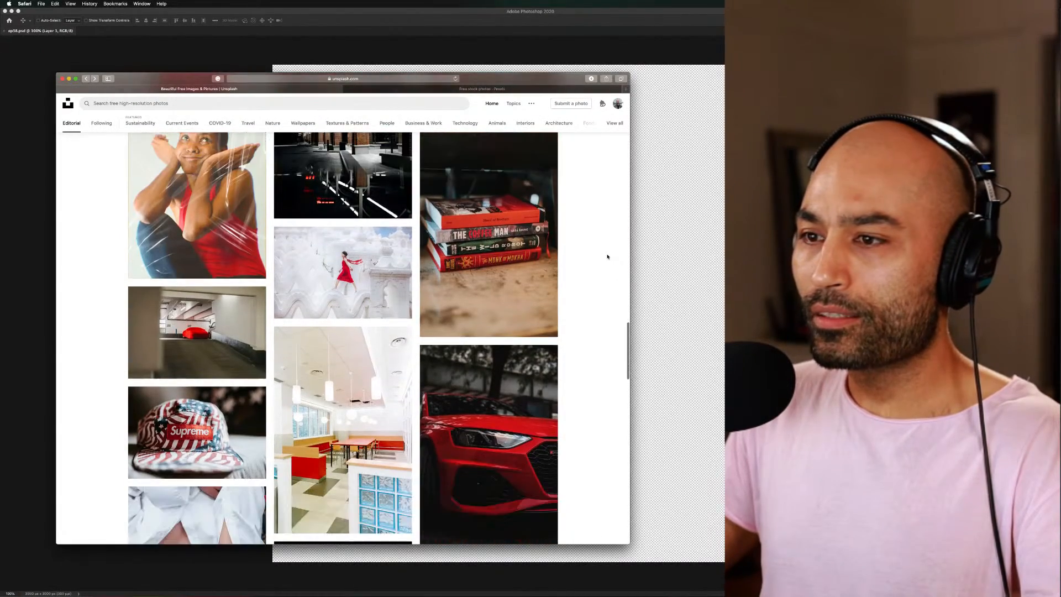
scroll(608, 256, "up", 8)
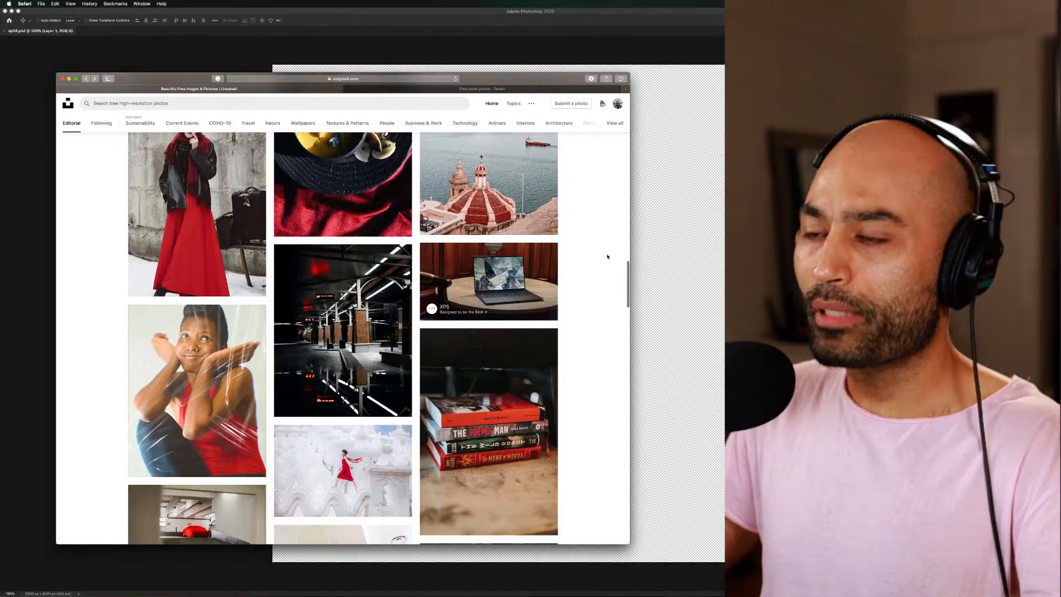
scroll(607, 257, "up", 4)
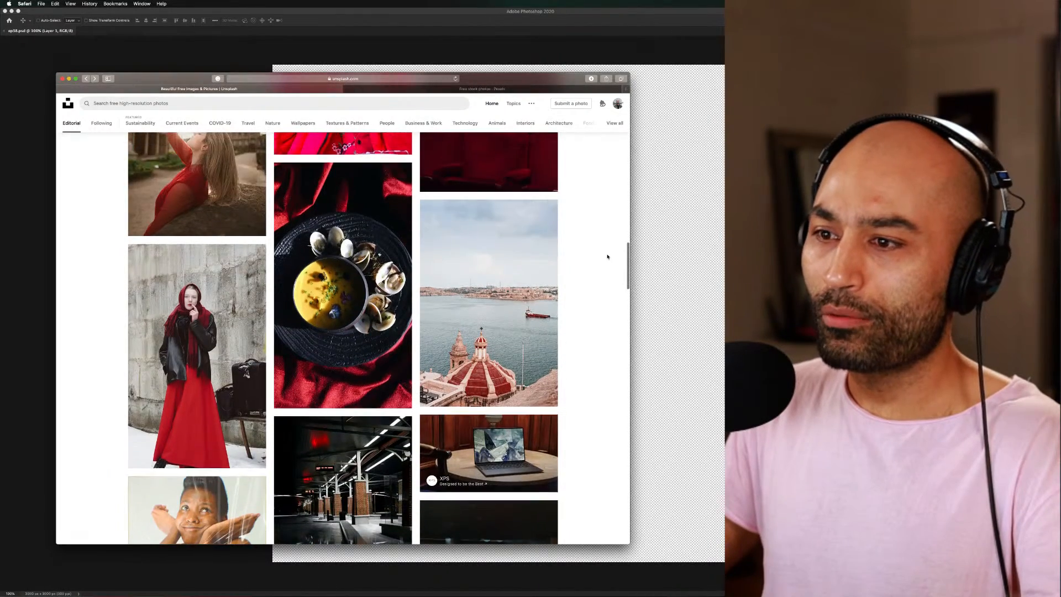
scroll(607, 256, "down", 10)
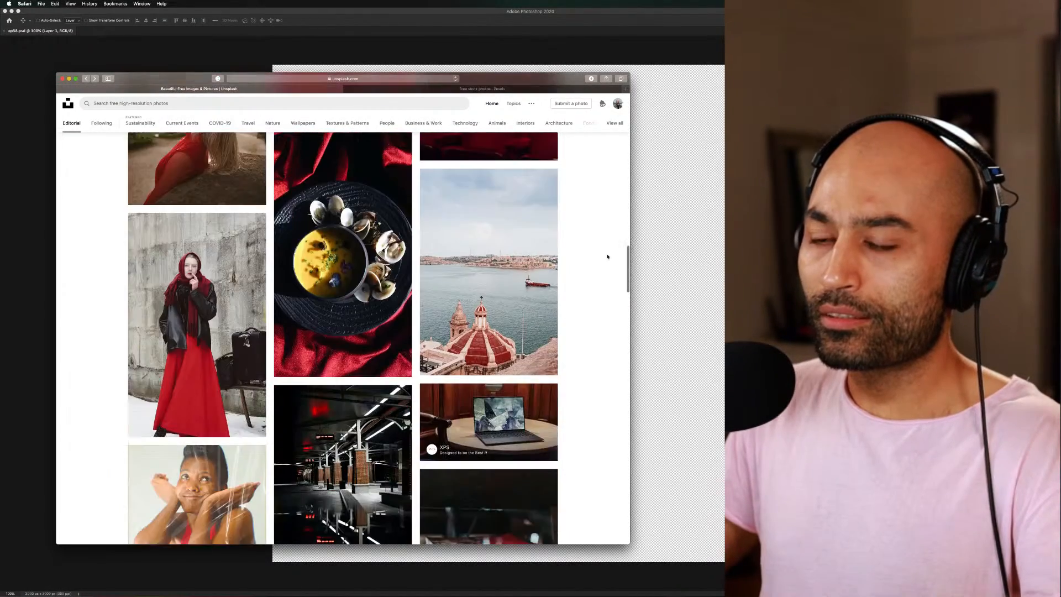
scroll(607, 256, "down", 5)
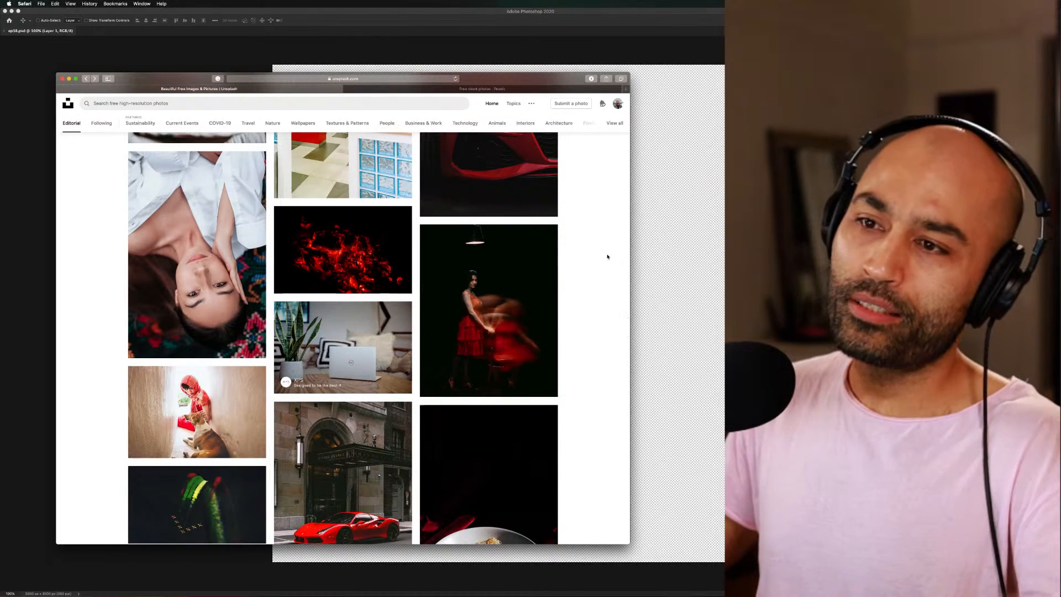
scroll(607, 257, "down", 3)
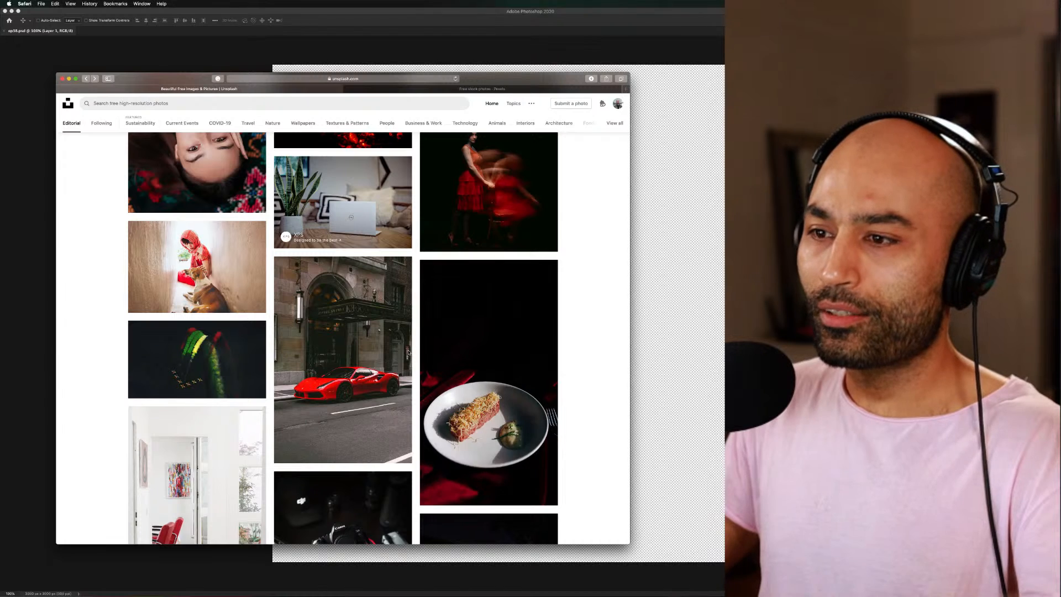
left_click(387, 358)
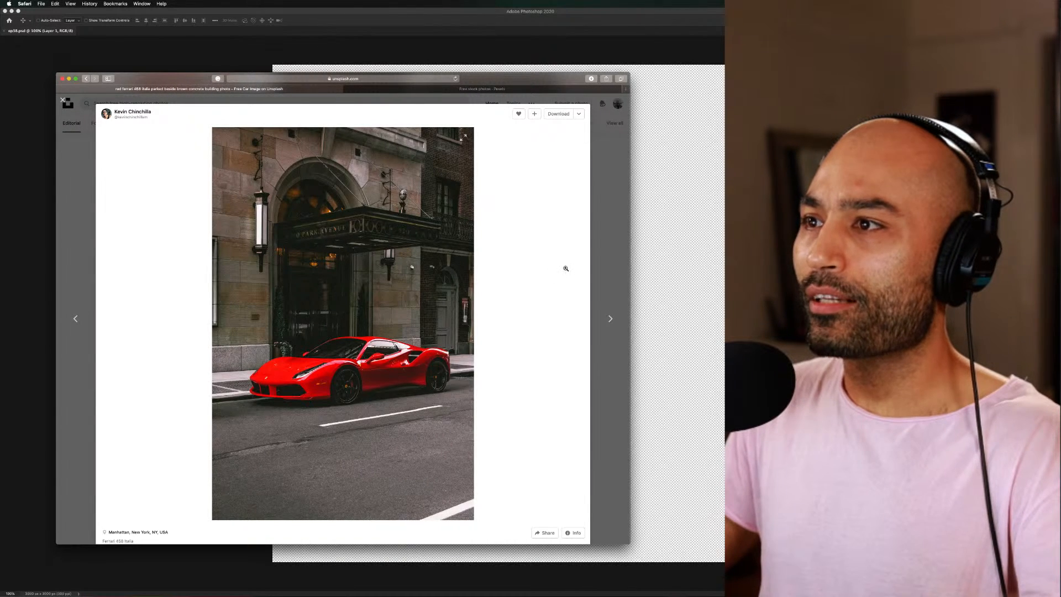
left_click(559, 114)
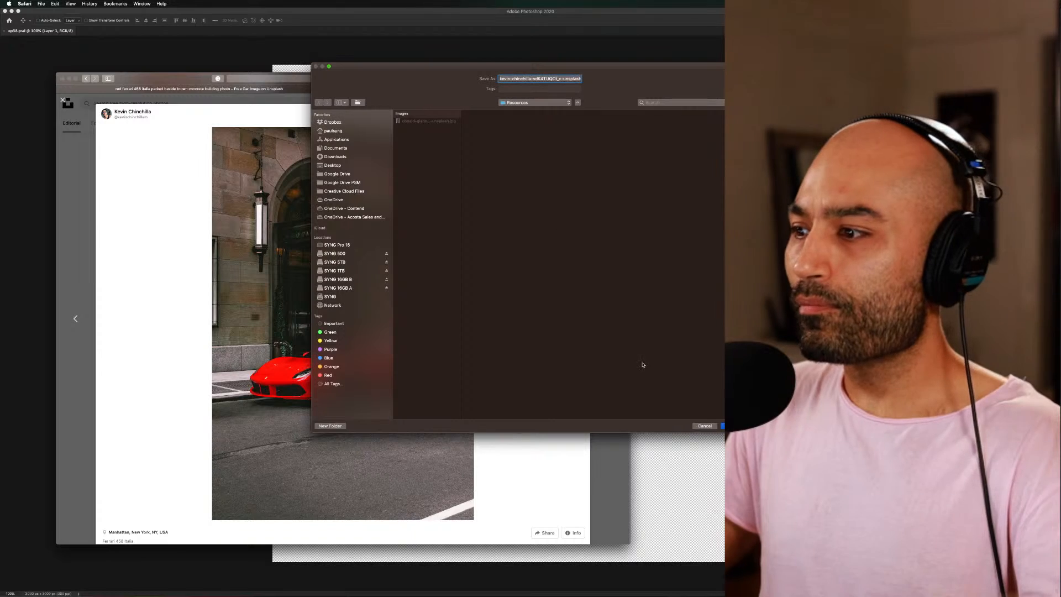
key("Return")
left_click(611, 251)
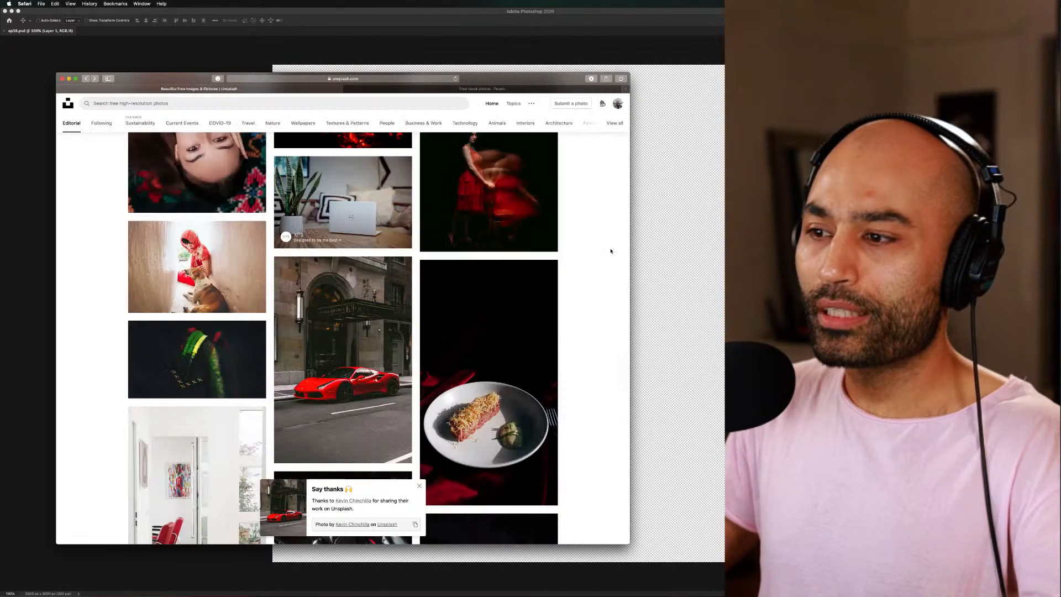
Open the dark photo of the white plate of food on red fabric and download it to the Resources folder
scroll(570, 386, "down", 4)
scroll(569, 386, "up", 3)
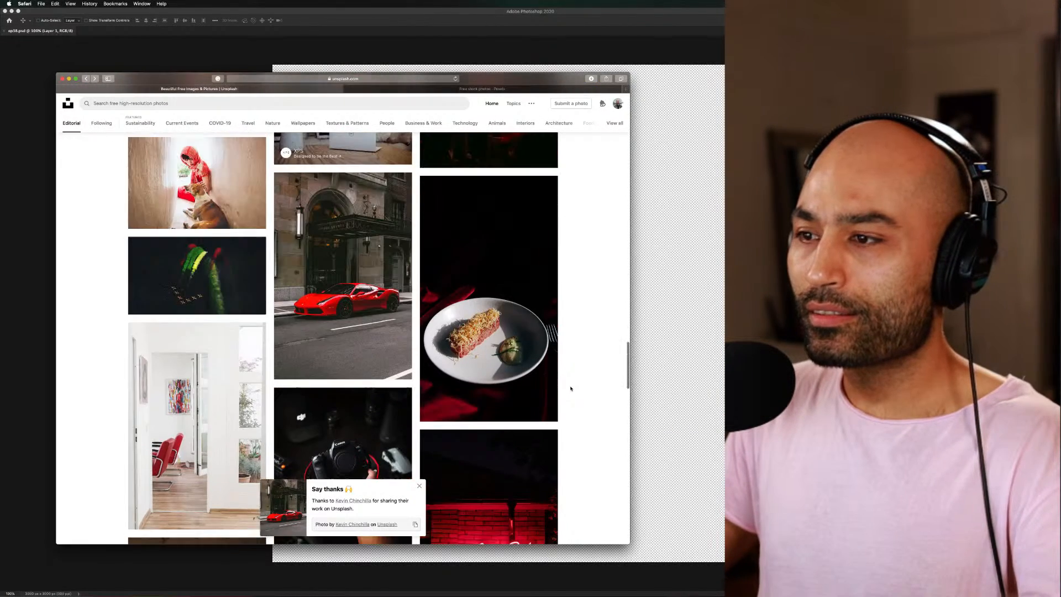
left_click(499, 388)
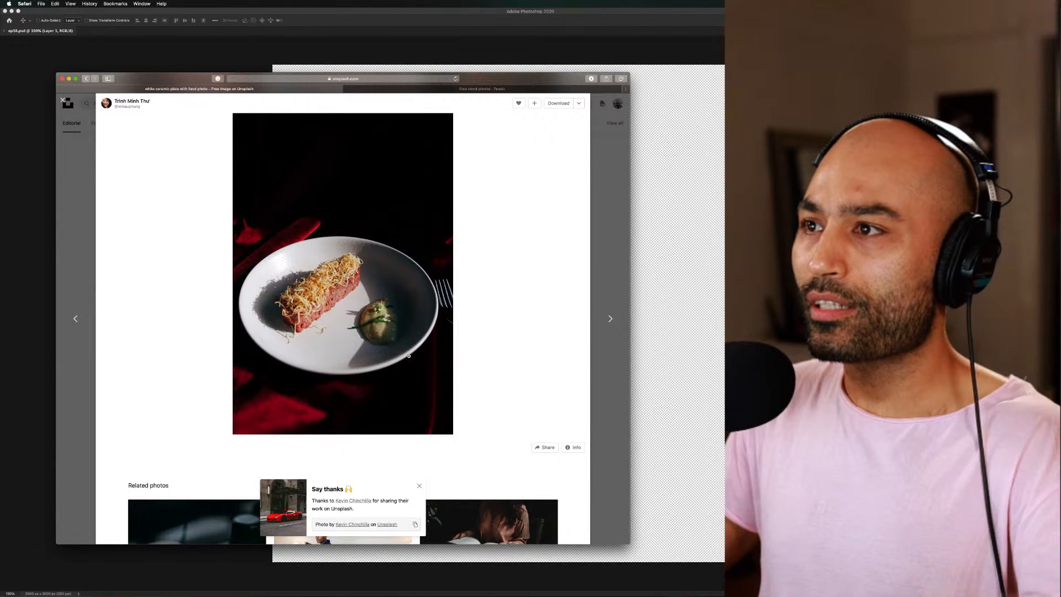
left_click(559, 103)
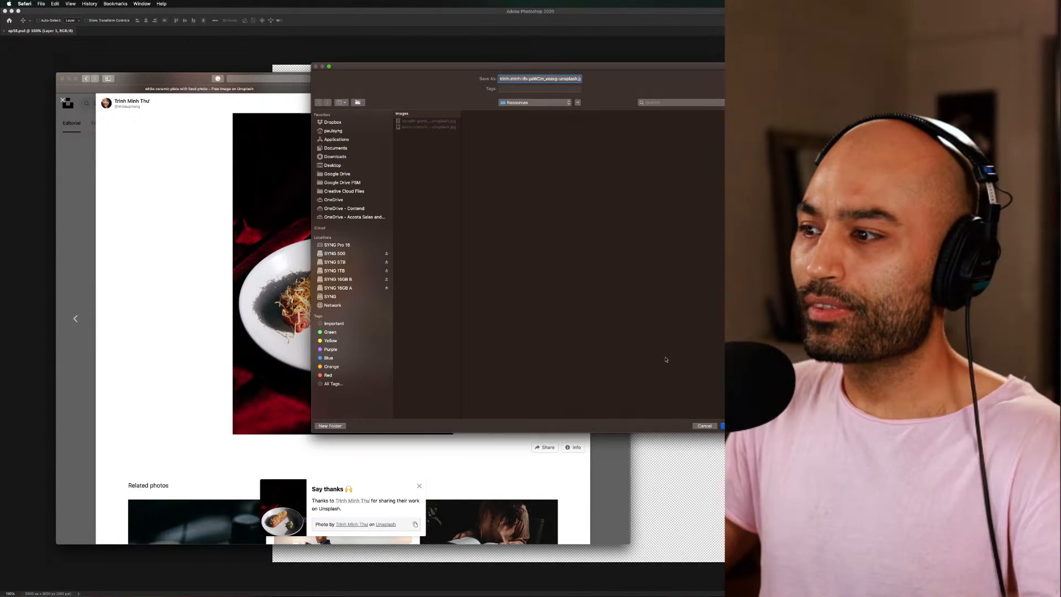
left_click(722, 425)
Look over the related photos beneath the plate image and return to the photo feed
scroll(459, 369, "down", 5)
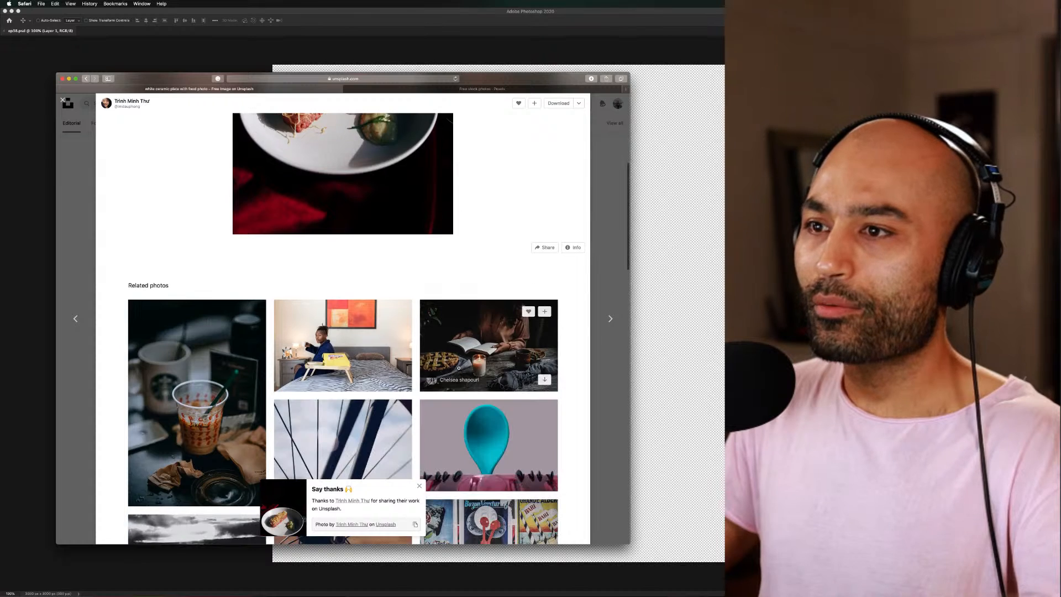
scroll(459, 369, "up", 5)
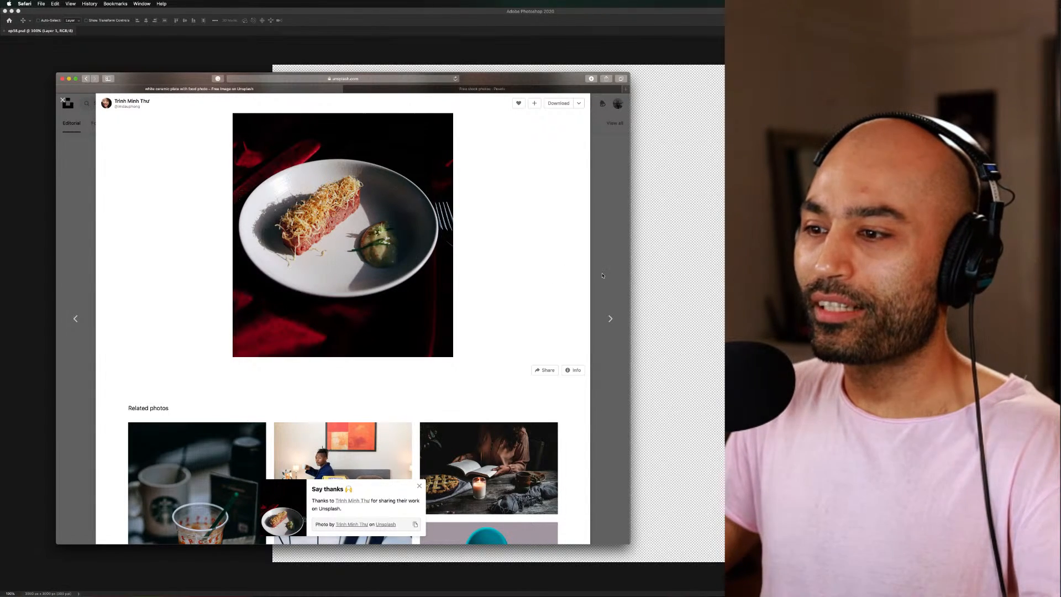
scroll(504, 324, "down", 10)
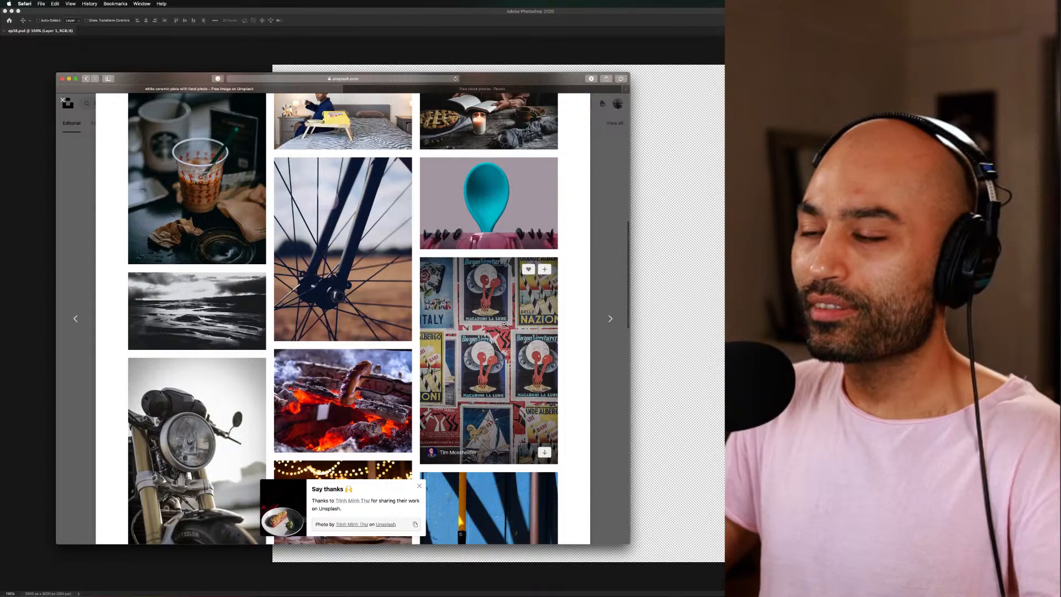
left_click(596, 192)
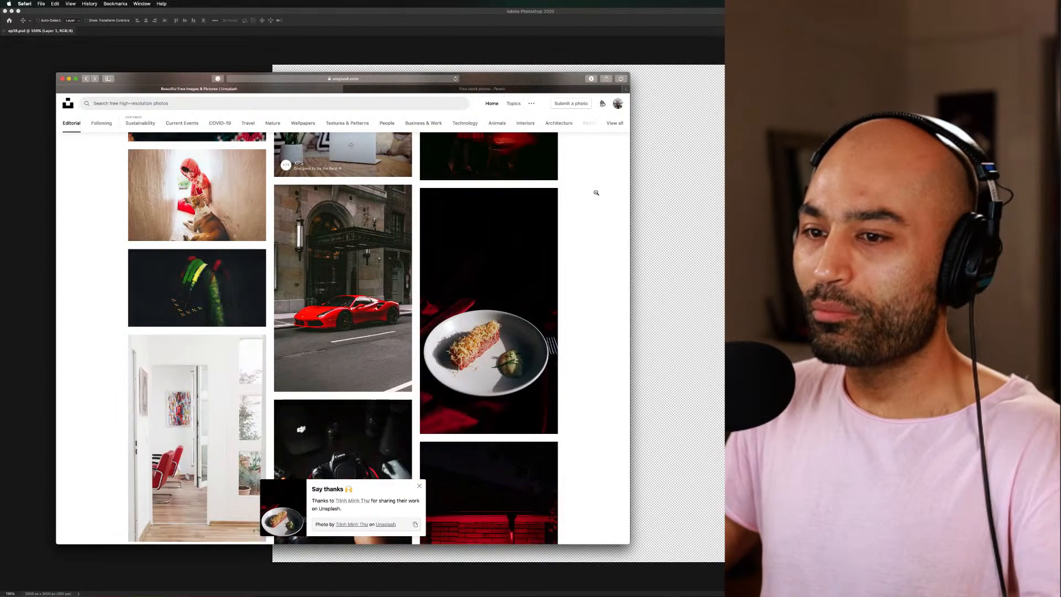
Dismiss the thank-you notice for the plate photo and look through the remaining red-toned photos down the feed for source images
scroll(593, 282, "down", 5)
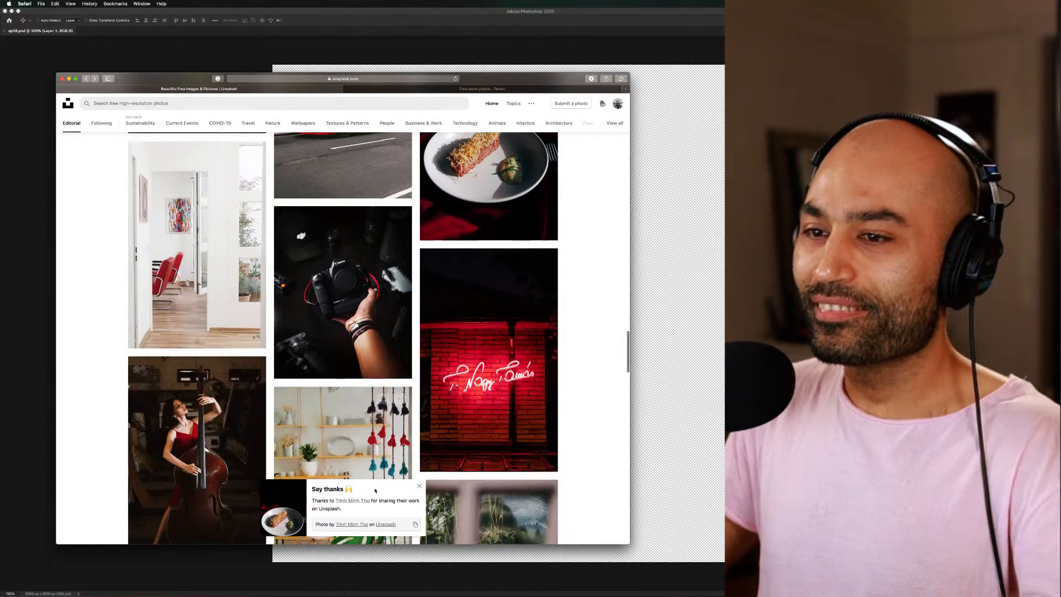
left_click(419, 486)
scroll(575, 364, "down", 6)
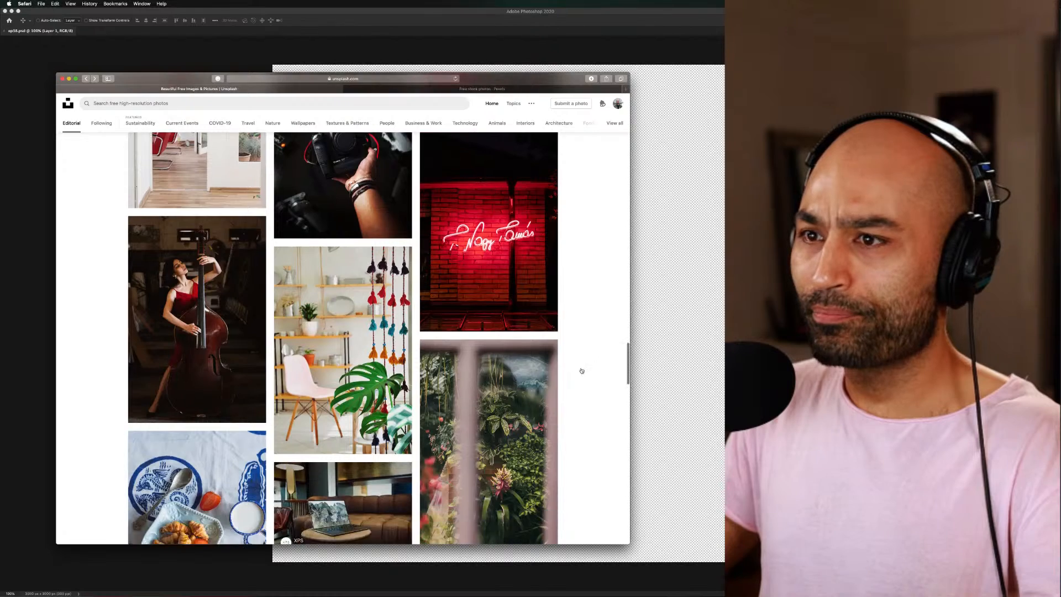
scroll(581, 370, "down", 4)
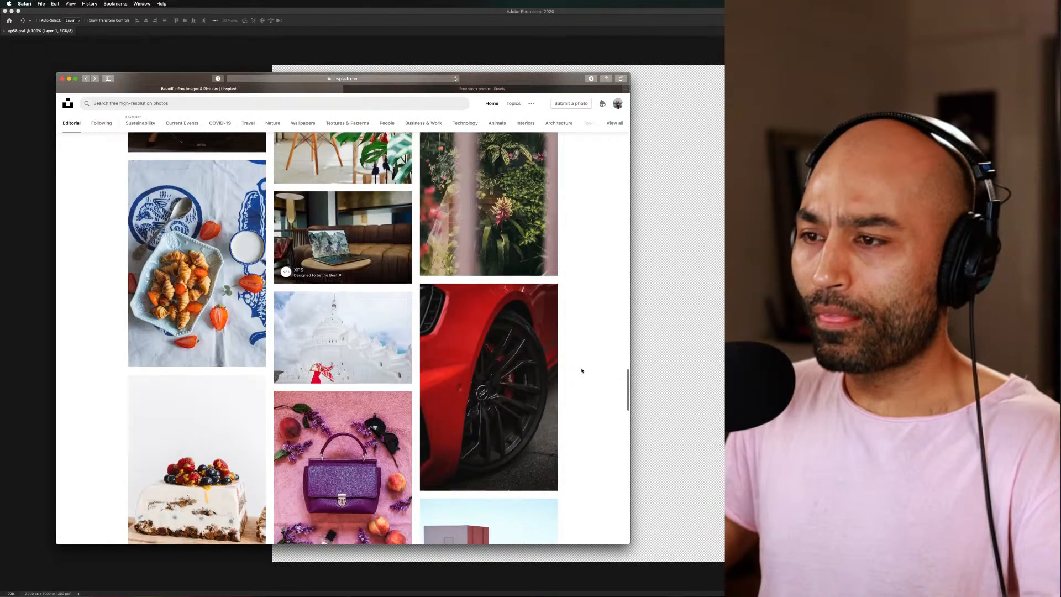
scroll(582, 370, "down", 3)
scroll(581, 370, "down", 4)
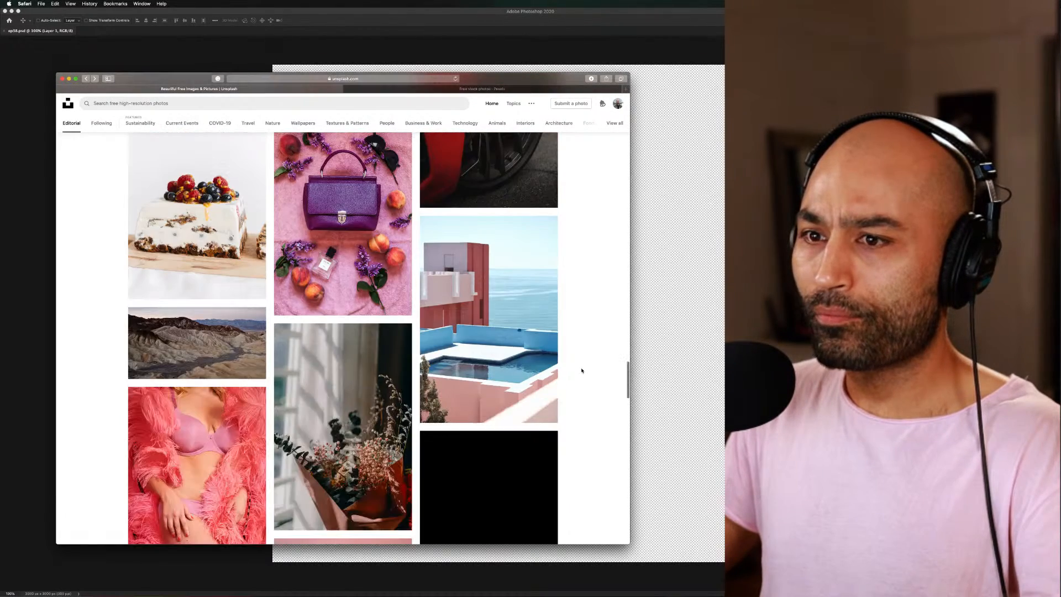
scroll(581, 370, "down", 7)
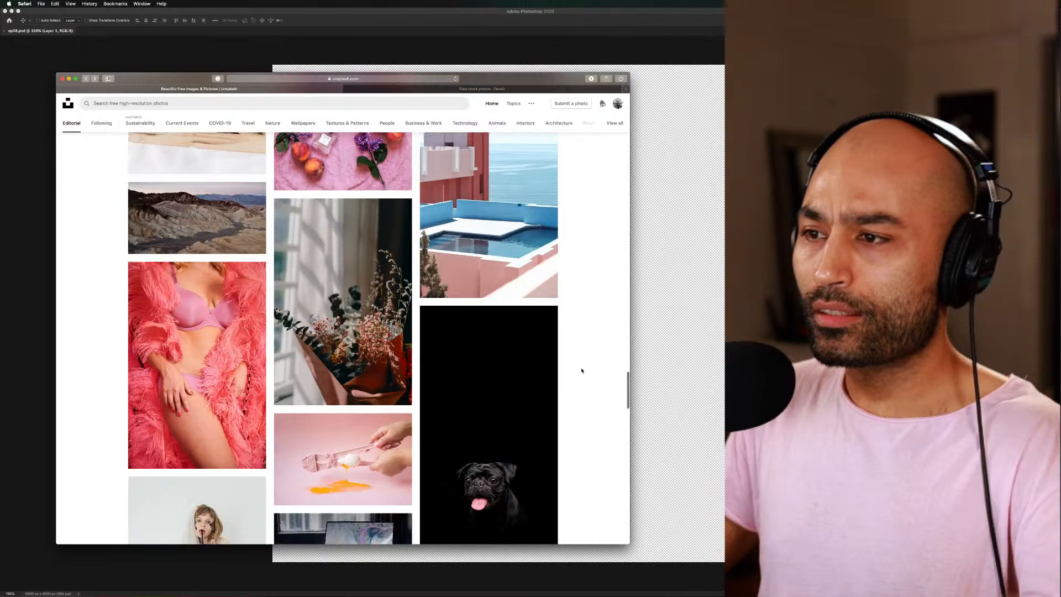
scroll(581, 371, "down", 7)
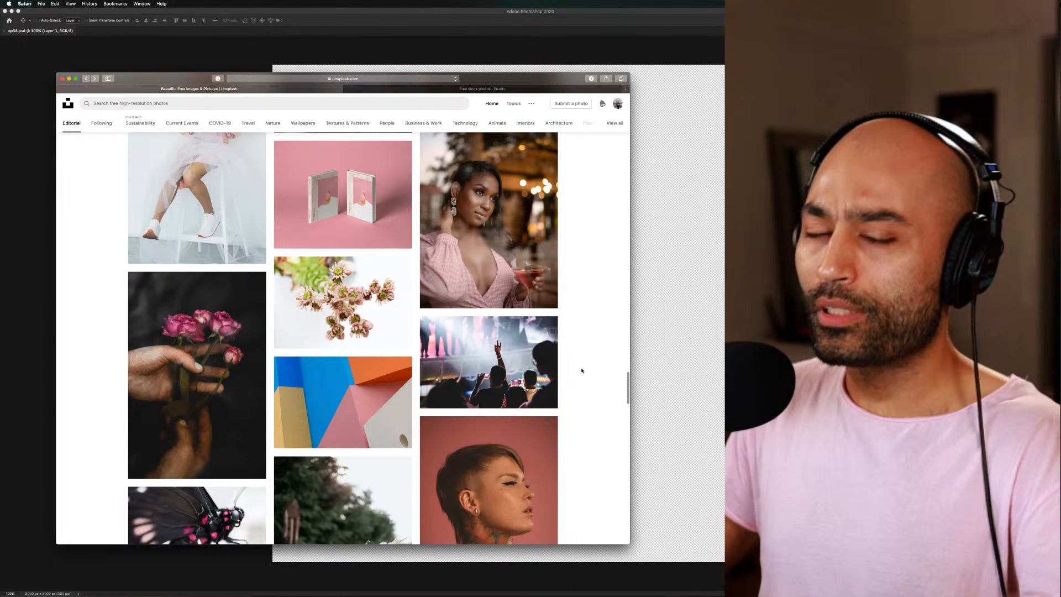
Examine the pink-toned photos further down the feed, including the flowers, portraits and sunset scenes, for usable source images
scroll(581, 370, "down", 6)
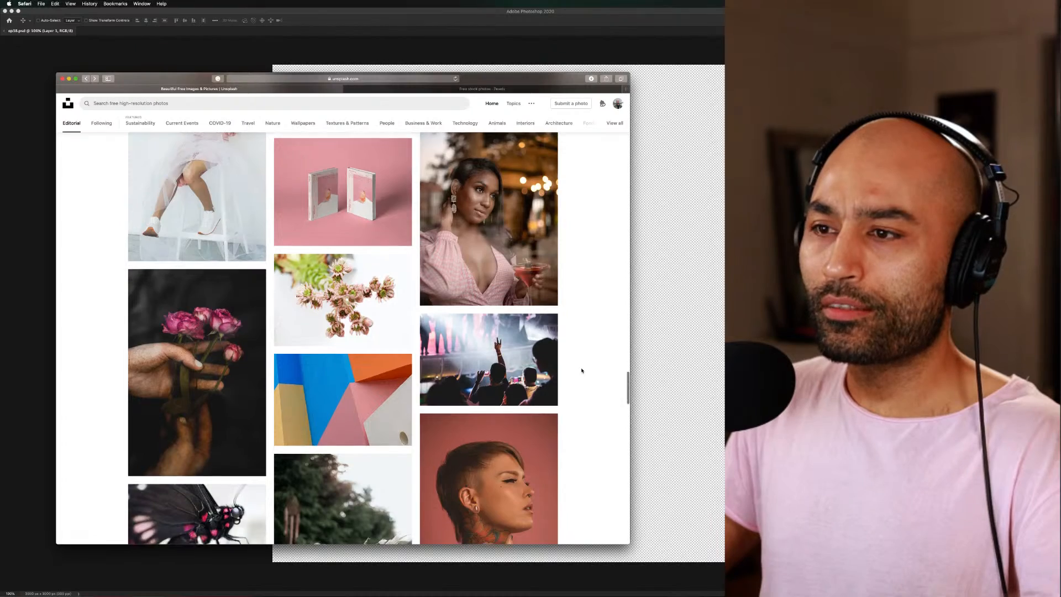
scroll(581, 370, "down", 8)
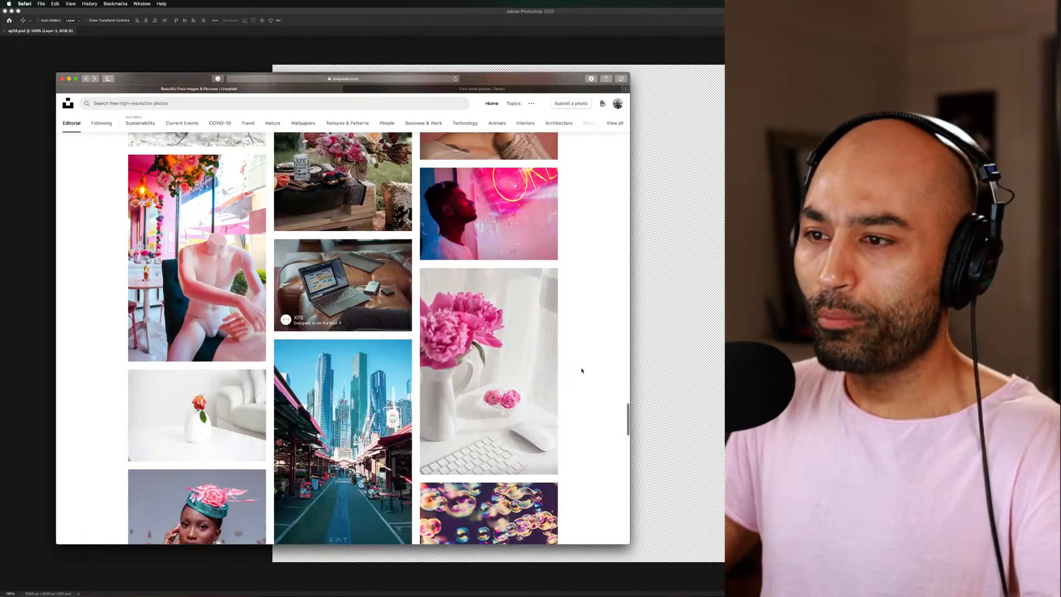
scroll(581, 370, "up", 2)
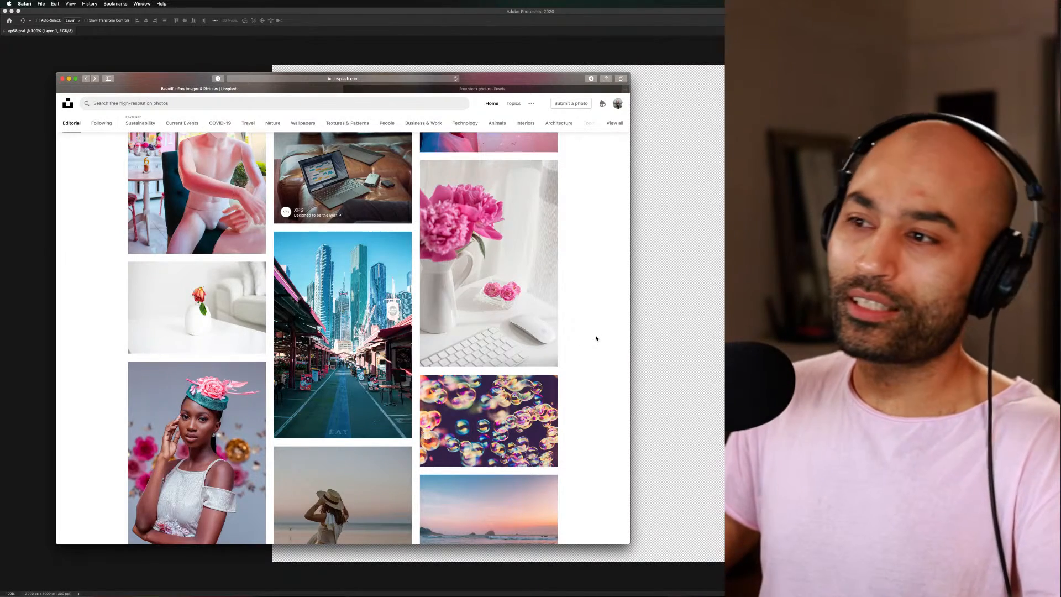
scroll(597, 339, "down", 4)
scroll(597, 338, "down", 4)
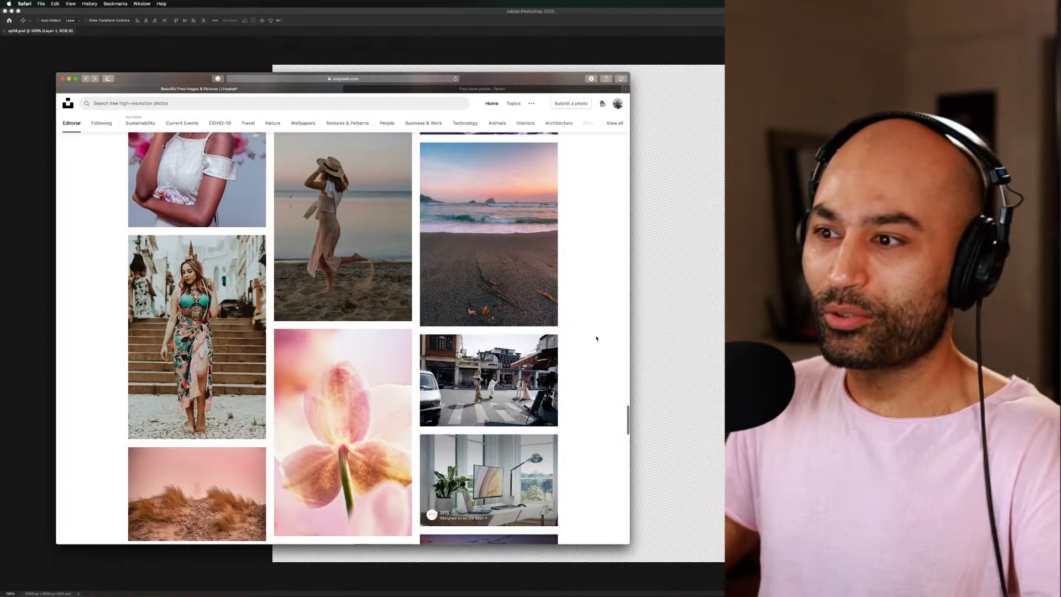
scroll(597, 338, "down", 4)
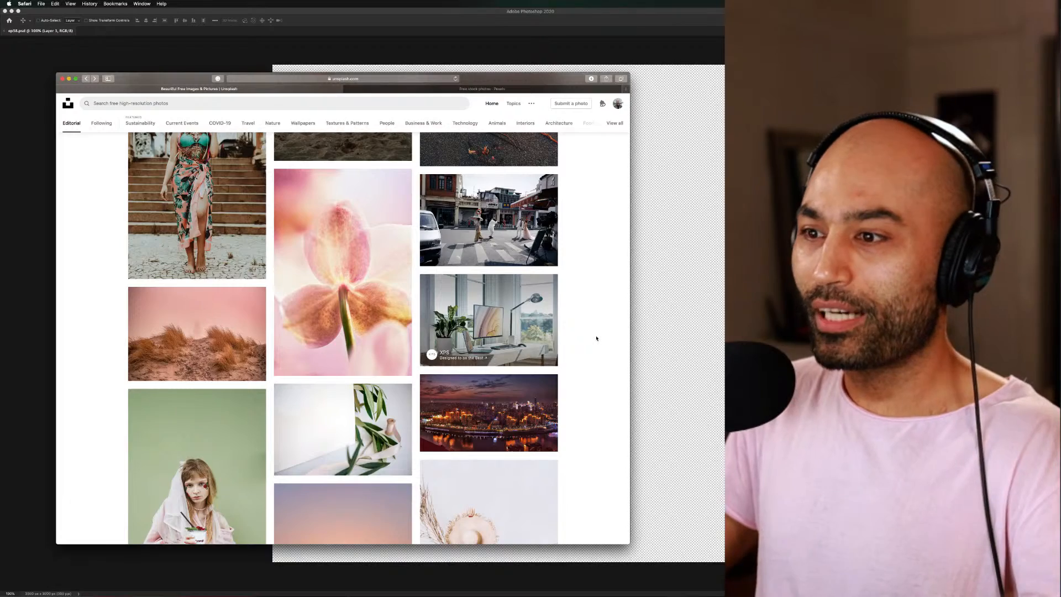
scroll(597, 338, "down", 4)
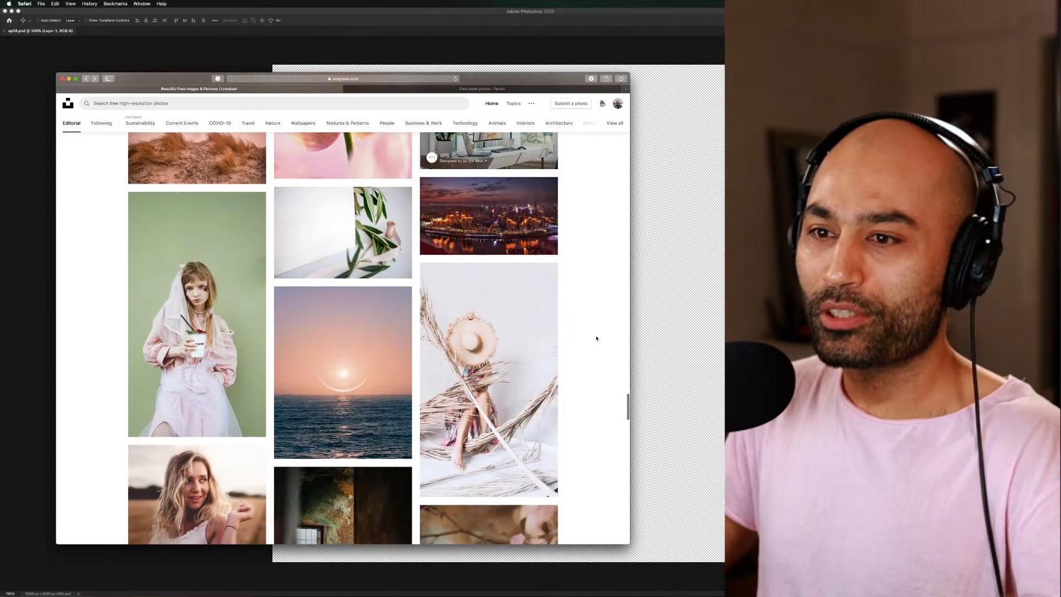
scroll(596, 338, "down", 4)
scroll(596, 338, "down", 4)
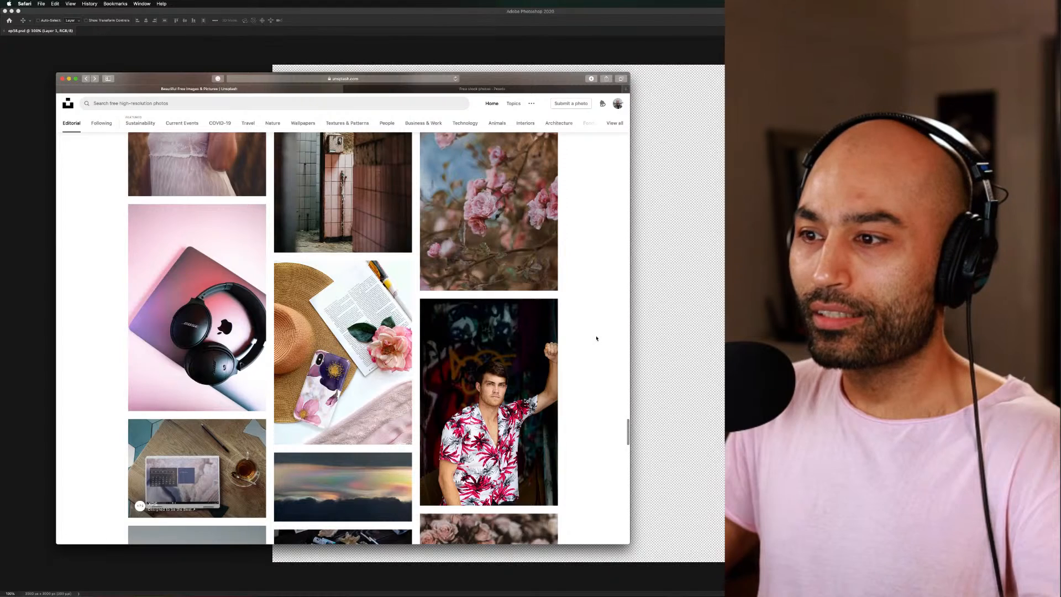
scroll(597, 338, "down", 3)
scroll(596, 338, "down", 10)
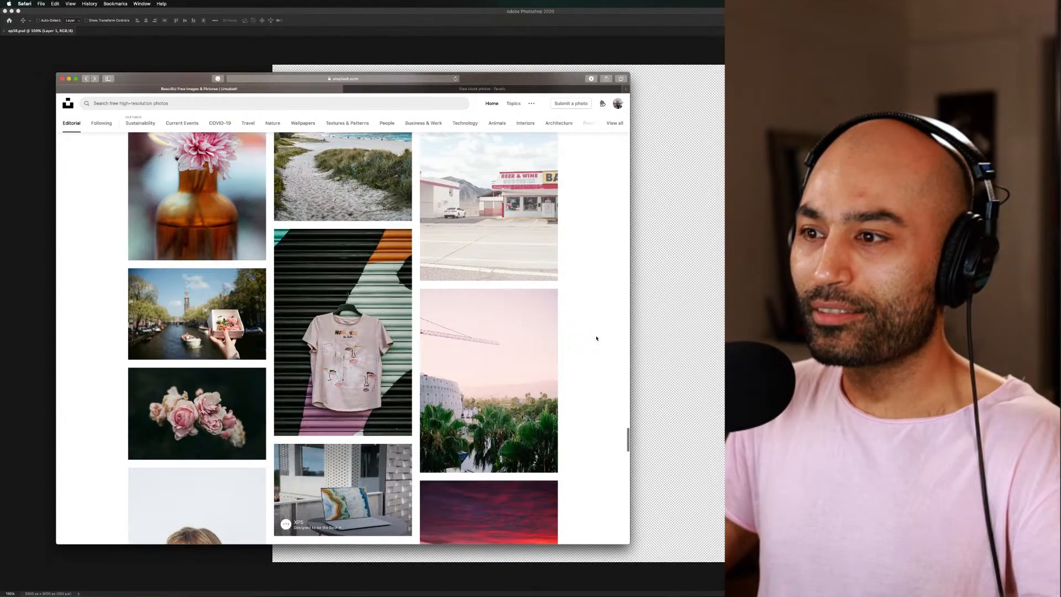
scroll(597, 339, "down", 3)
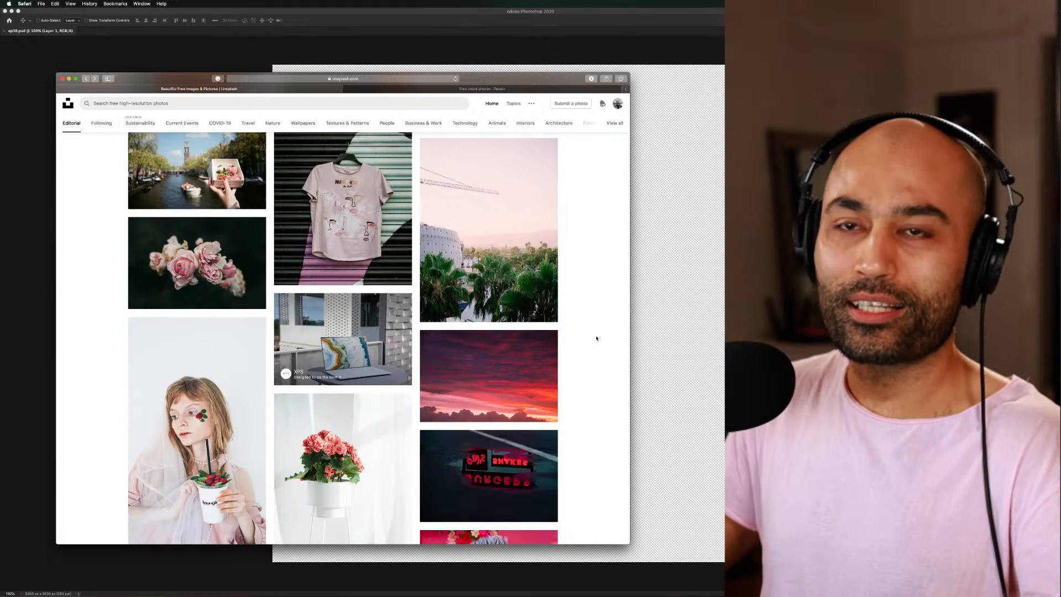
scroll(597, 338, "down", 2)
Look through the purple and magenta photos, such as the jellyfish, night skies and building shots, down to the male portrait
scroll(597, 338, "down", 10)
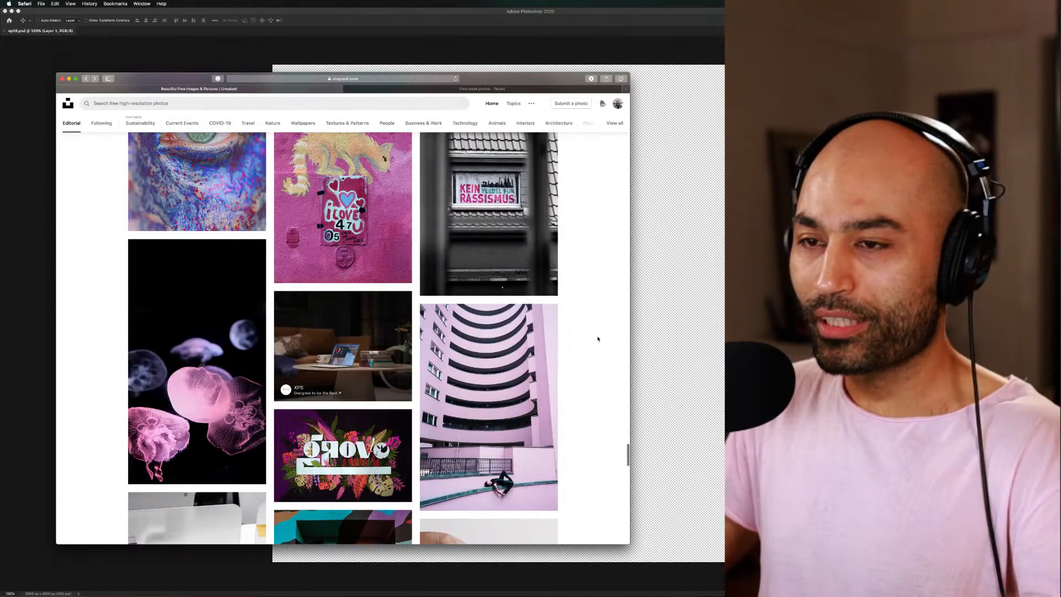
scroll(598, 338, "down", 8)
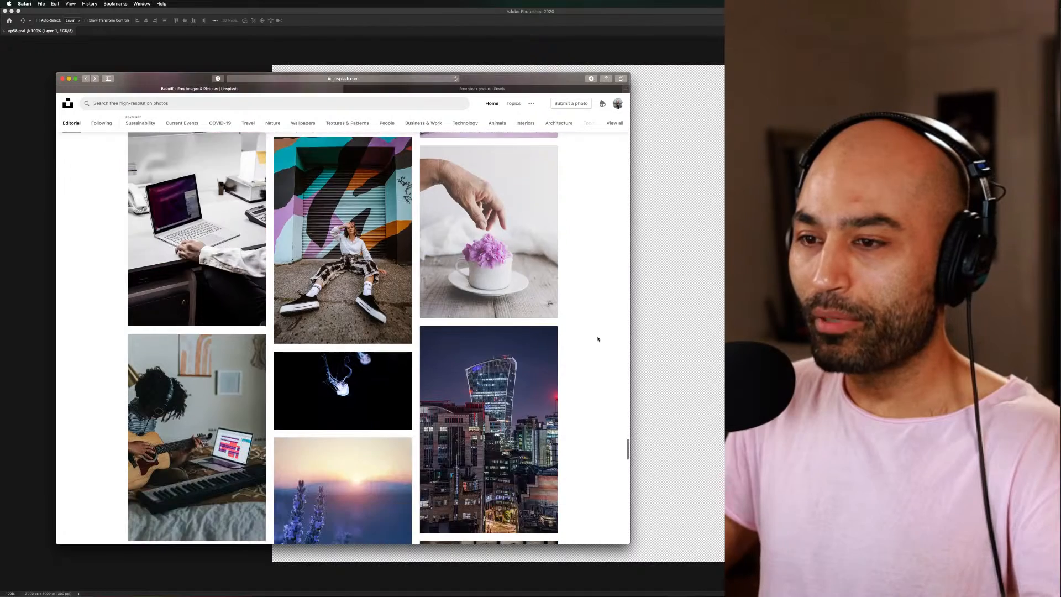
scroll(598, 338, "down", 5)
scroll(597, 338, "down", 4)
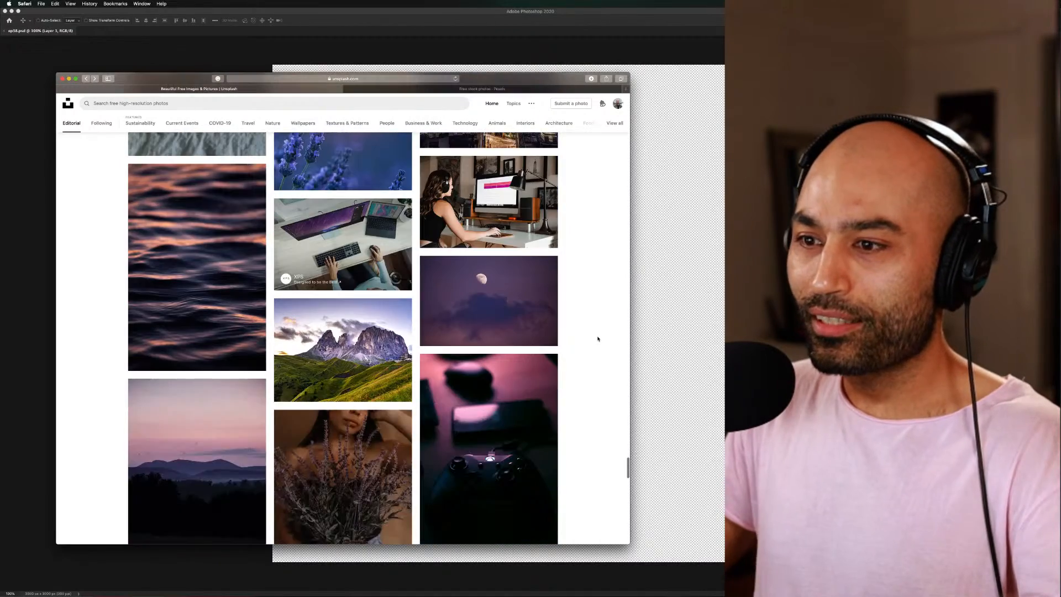
scroll(597, 338, "down", 7)
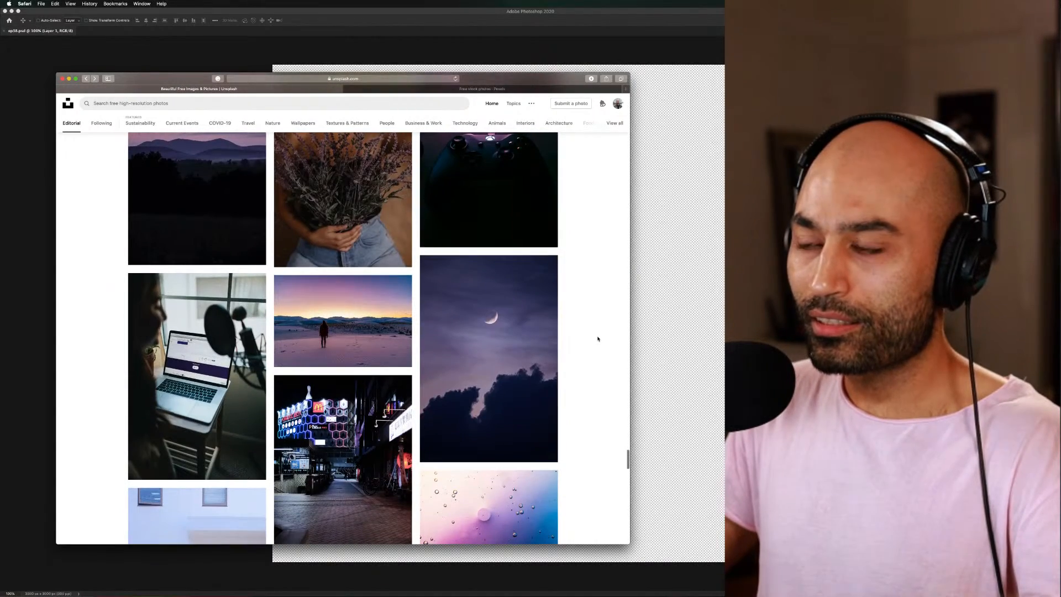
scroll(598, 338, "down", 3)
scroll(597, 339, "down", 12)
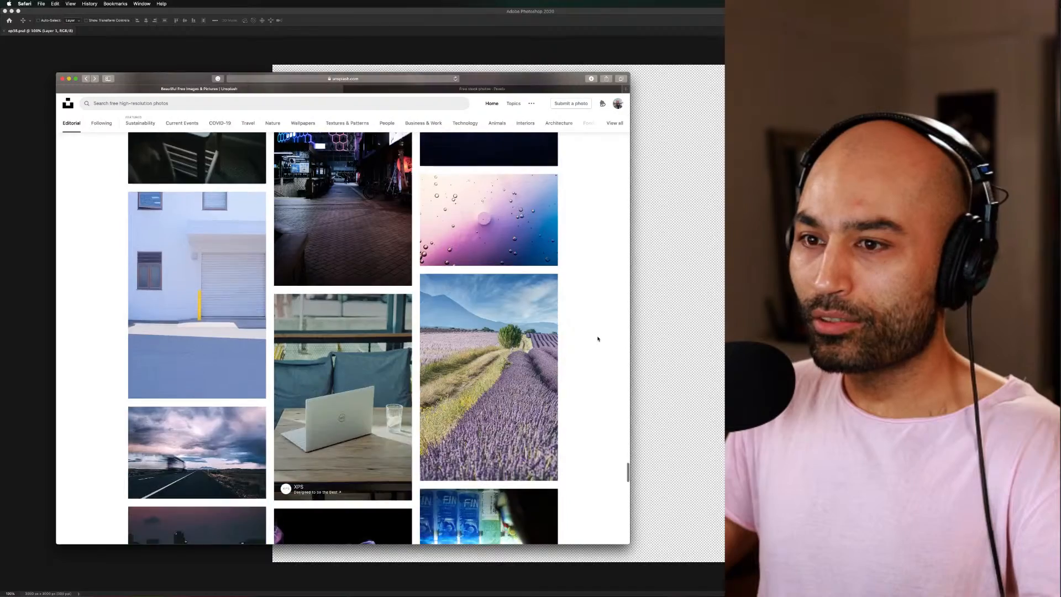
scroll(597, 338, "down", 9)
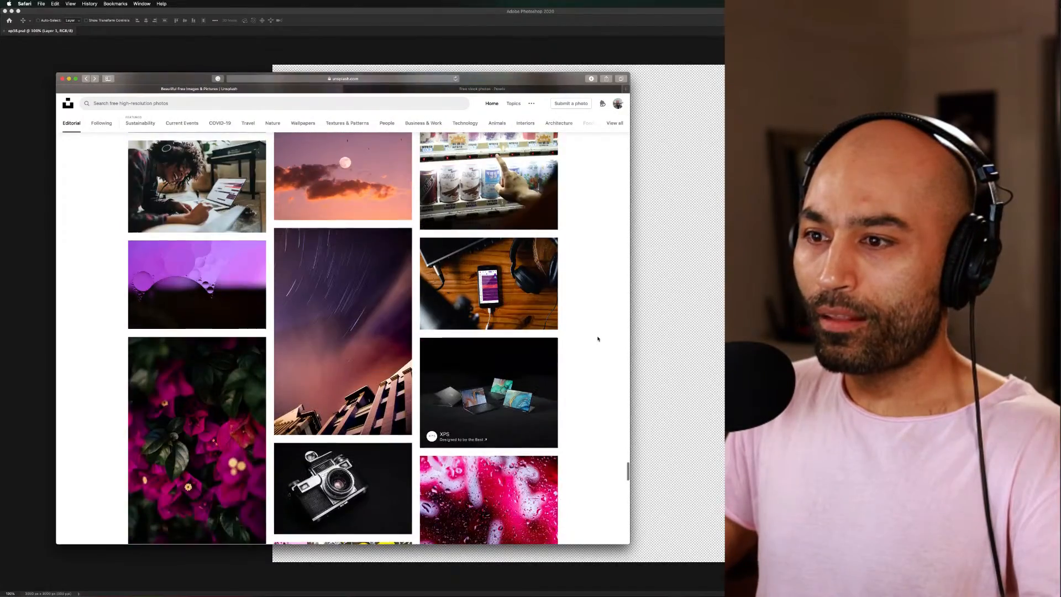
scroll(597, 339, "down", 7)
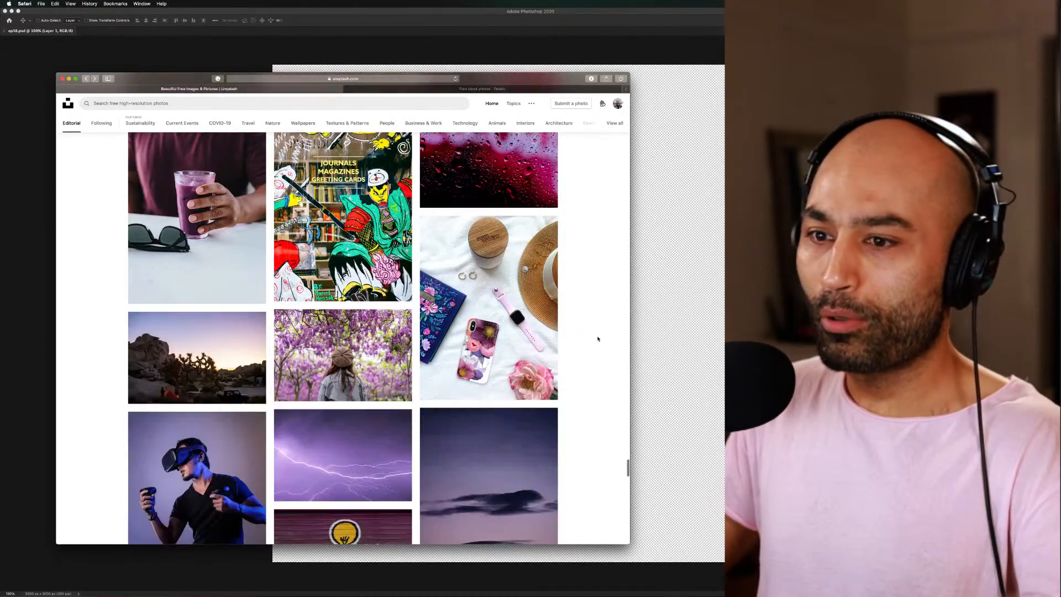
scroll(597, 338, "down", 6)
scroll(598, 339, "down", 12)
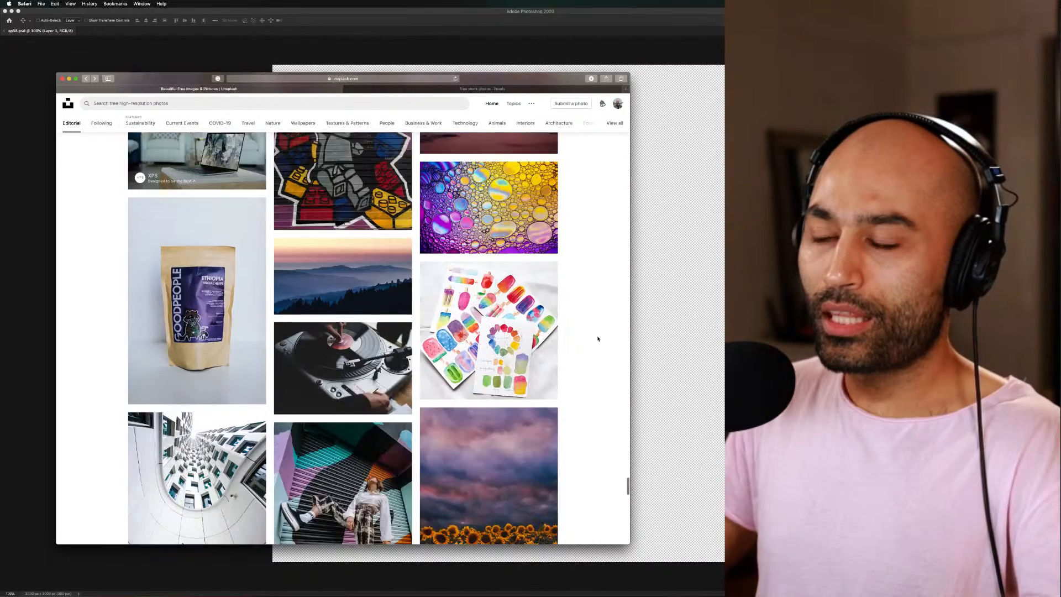
scroll(597, 338, "down", 5)
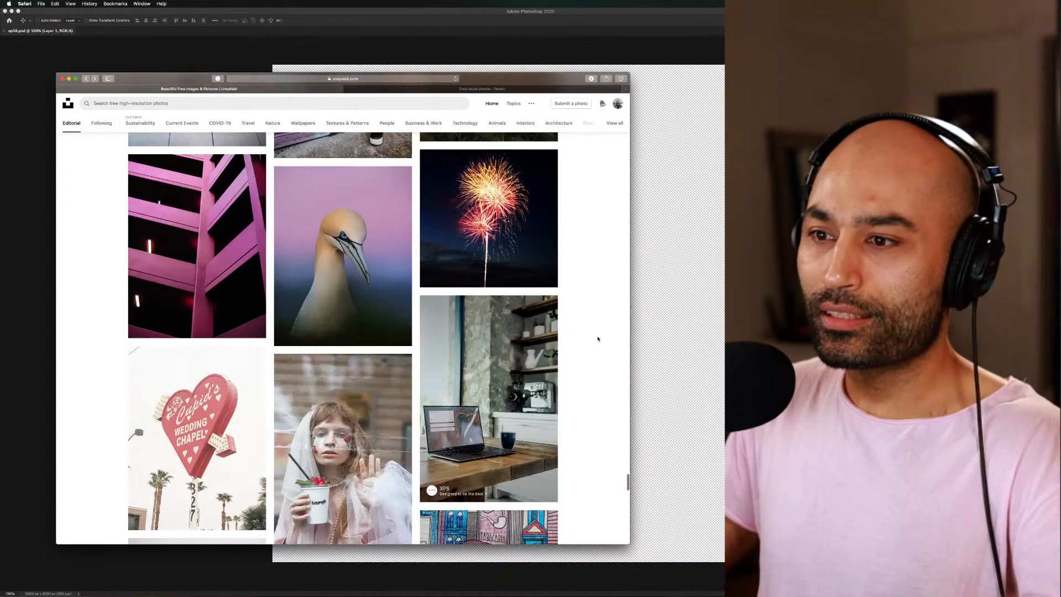
scroll(597, 338, "down", 9)
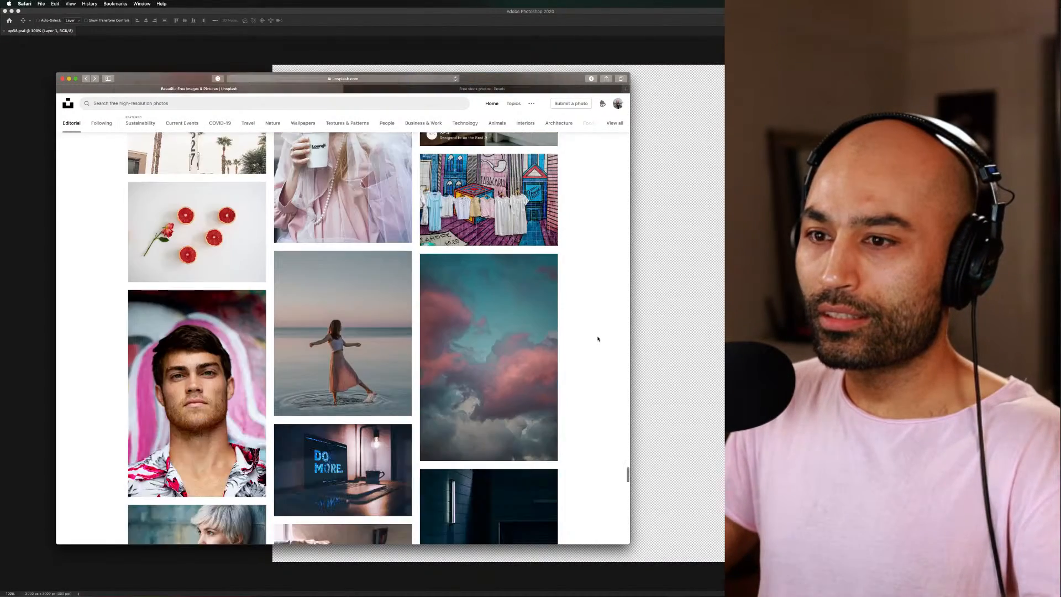
scroll(597, 338, "down", 1)
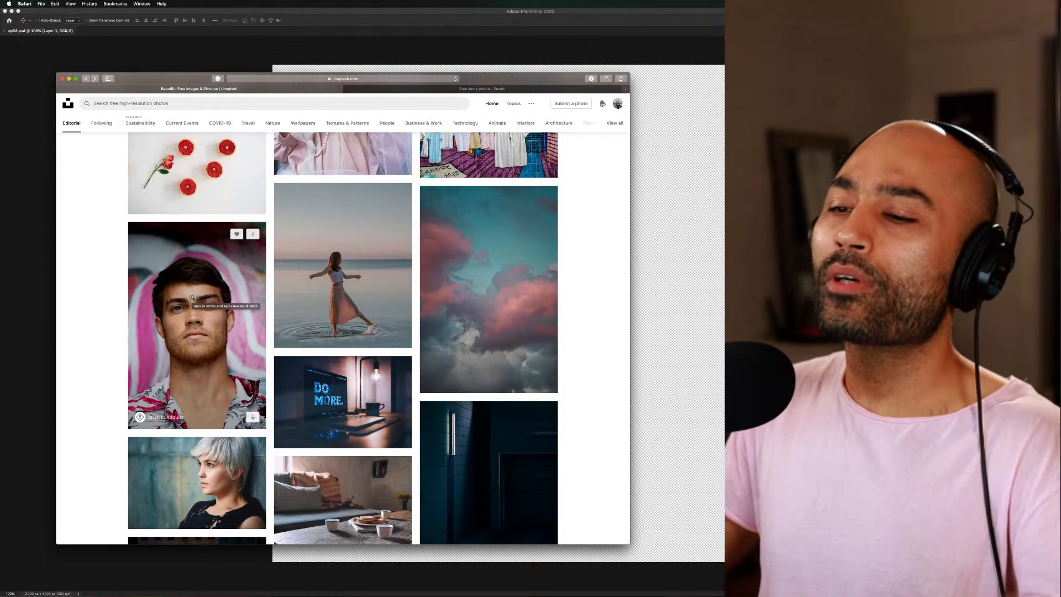
Browse the blue and teal photos further along the feed, including the portraits, water scenes and staircase, for source images
scroll(591, 369, "down", 10)
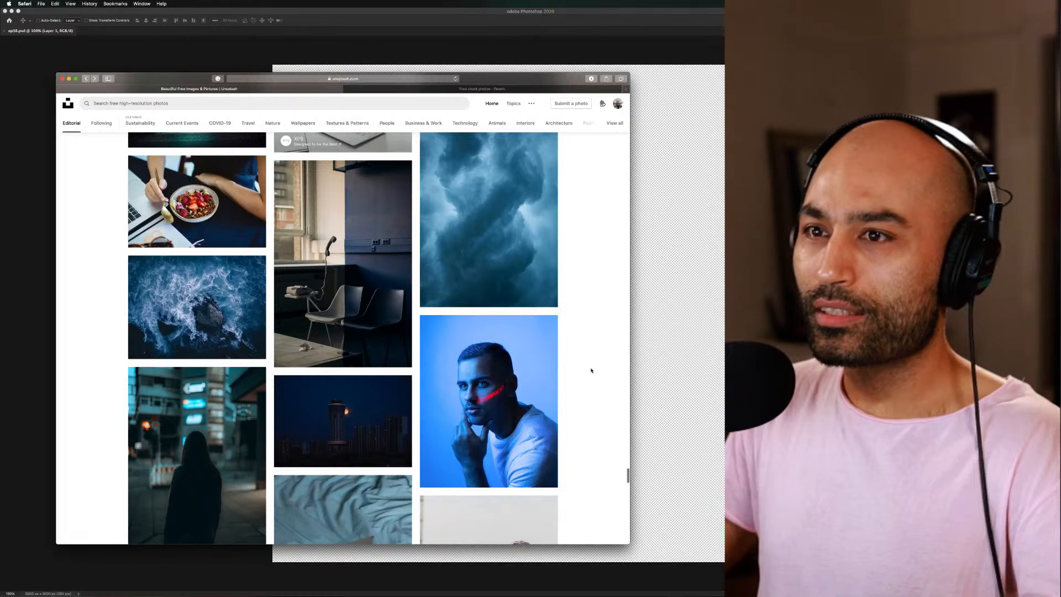
scroll(591, 370, "up", 4)
scroll(591, 370, "down", 8)
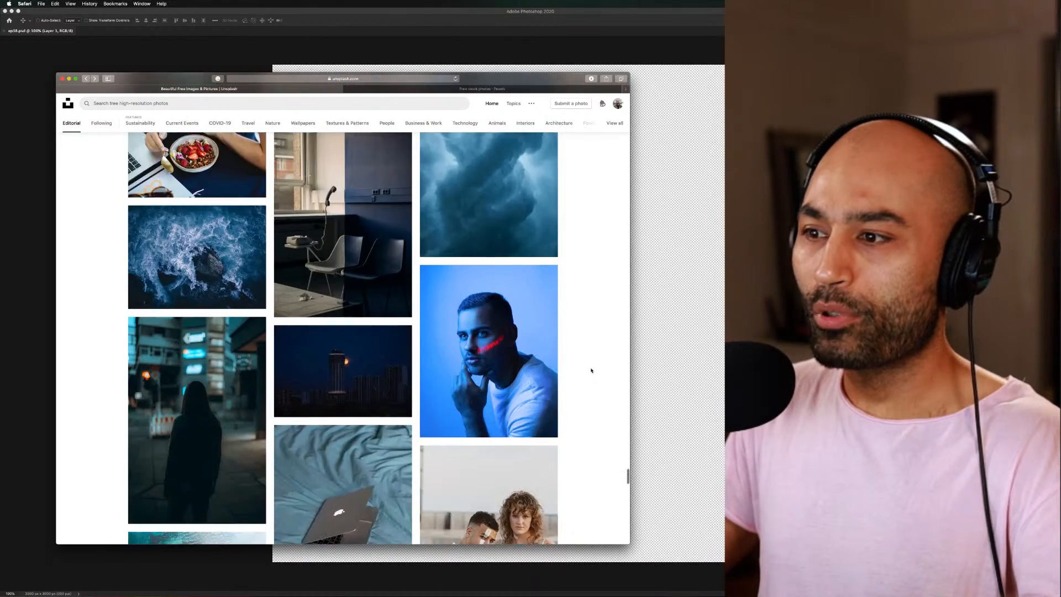
scroll(591, 370, "down", 9)
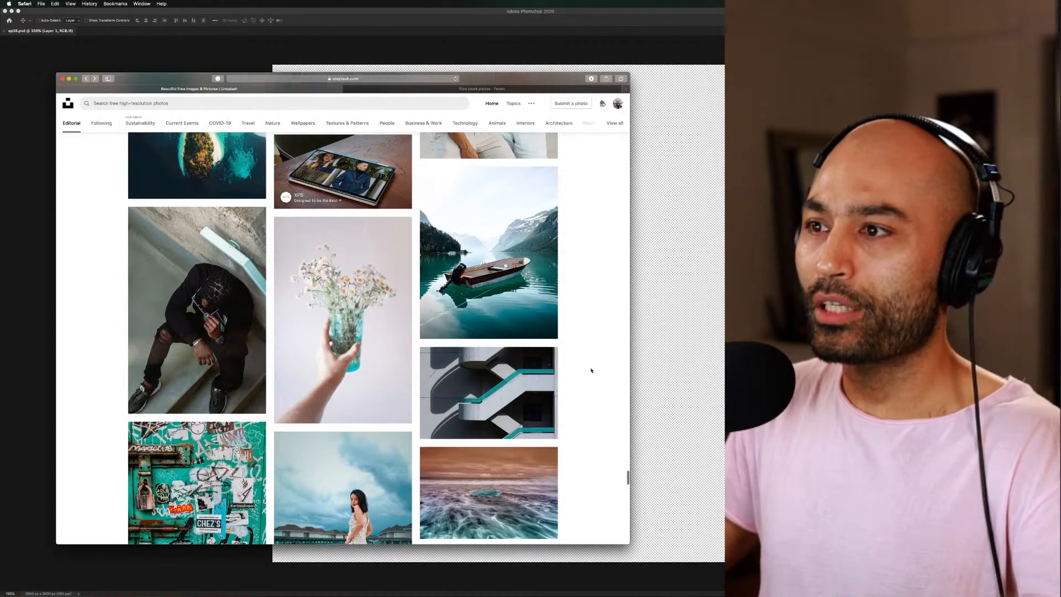
scroll(591, 371, "up", 2)
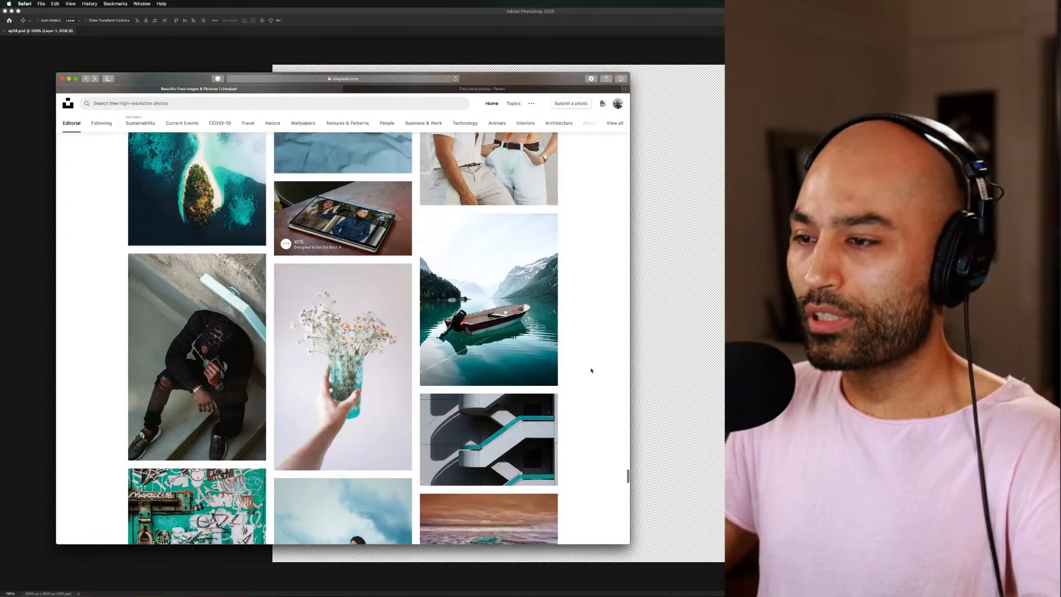
scroll(591, 369, "down", 2)
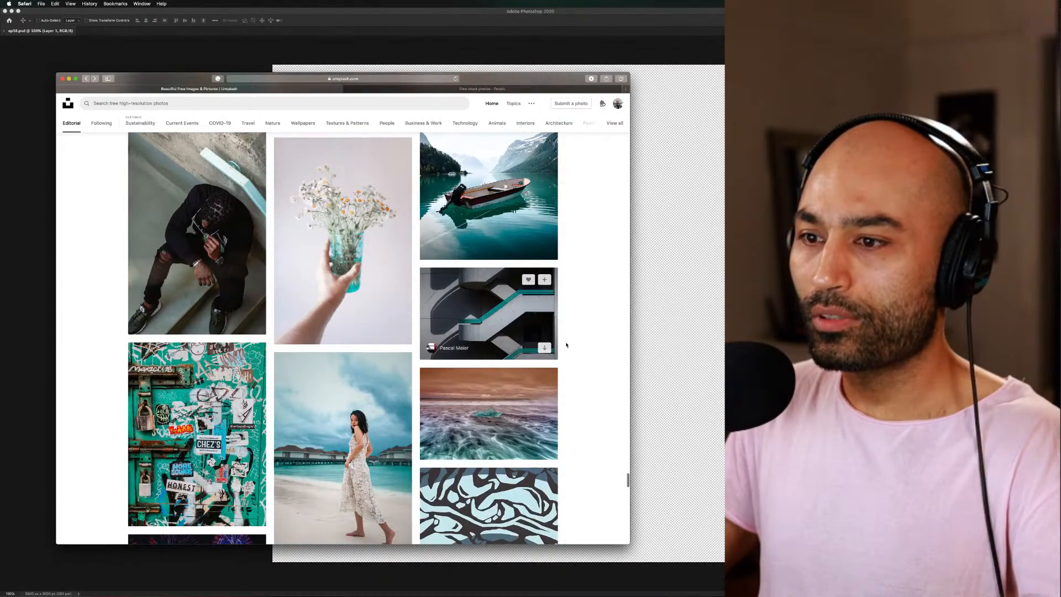
scroll(569, 349, "down", 3)
scroll(575, 349, "down", 4)
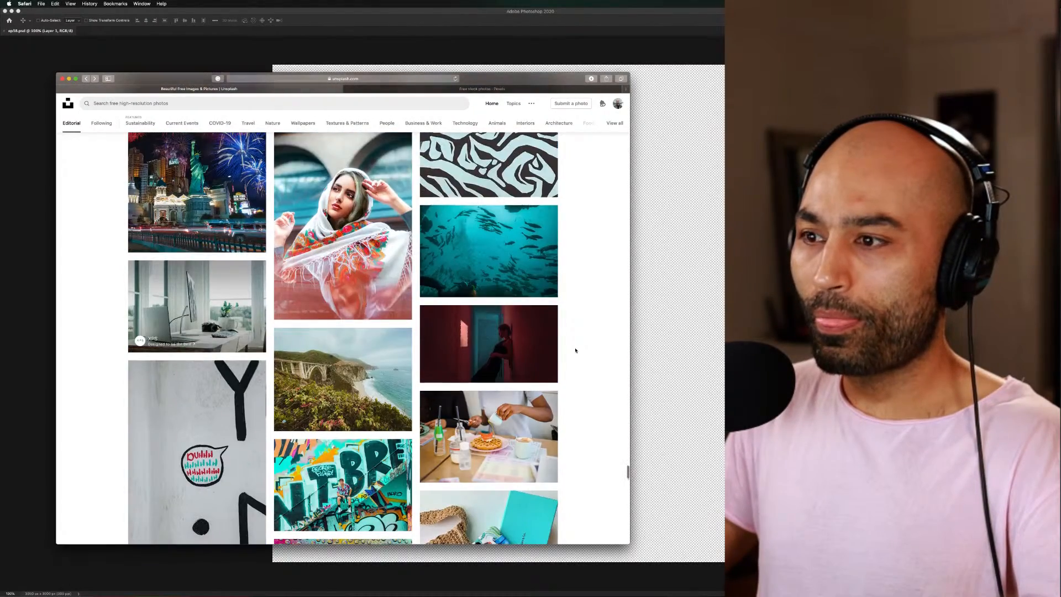
scroll(575, 350, "down", 2)
scroll(575, 349, "down", 10)
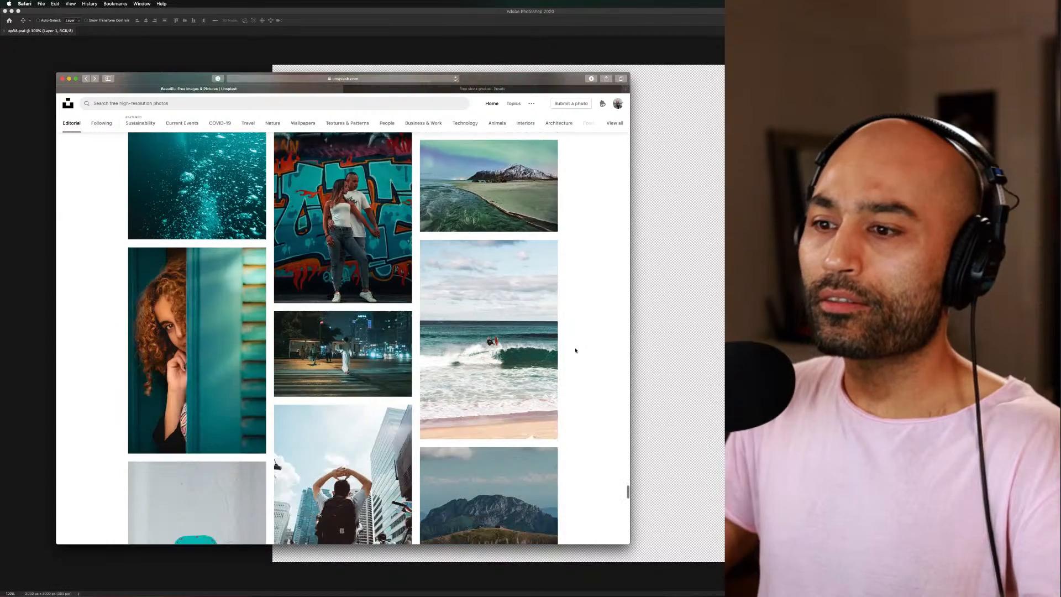
Search Unsplash for "female portrait"
left_click(172, 105)
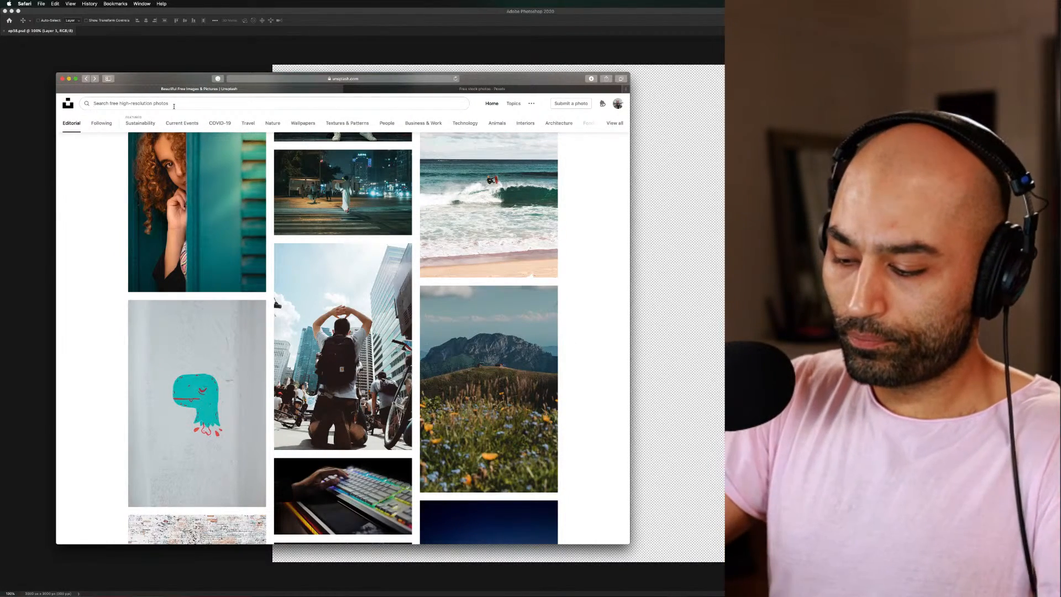
type("t")
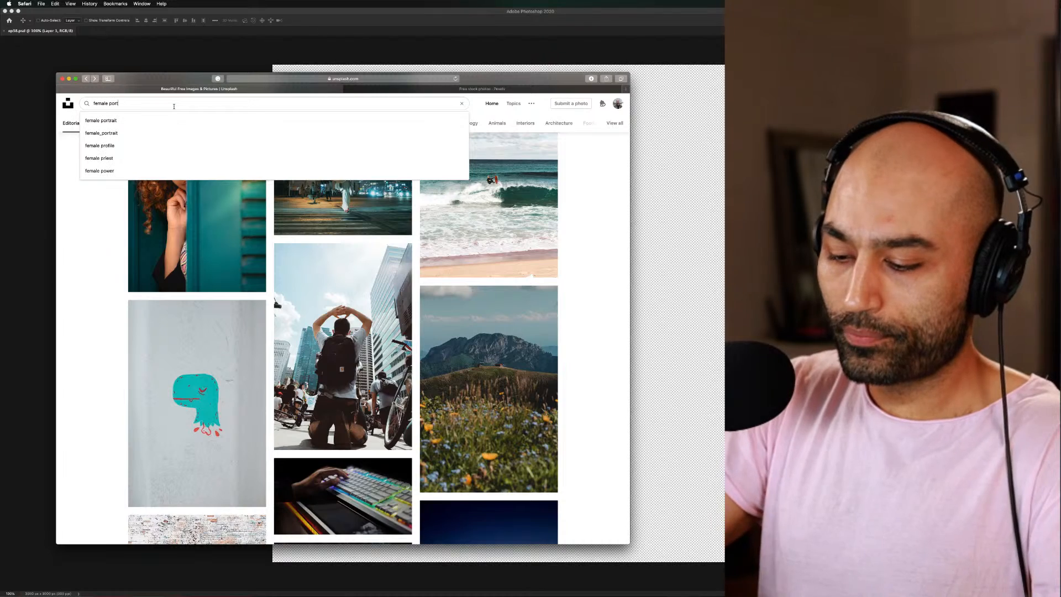
type("emale portrait")
key("Return")
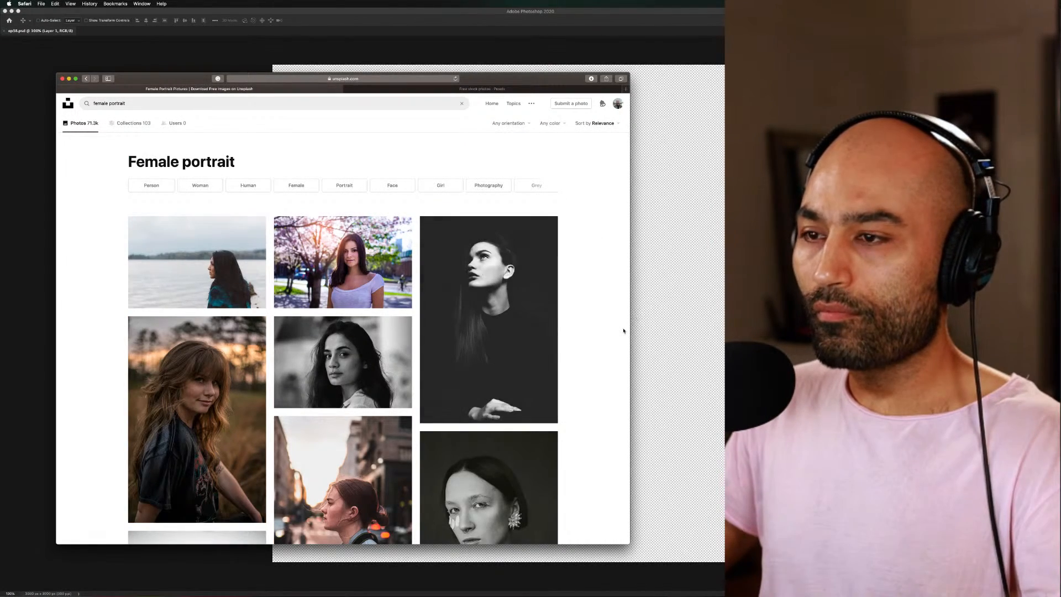
Look through the first female portrait results, down to the woman with the necklace and back, for a usable source image
scroll(623, 329, "down", 4)
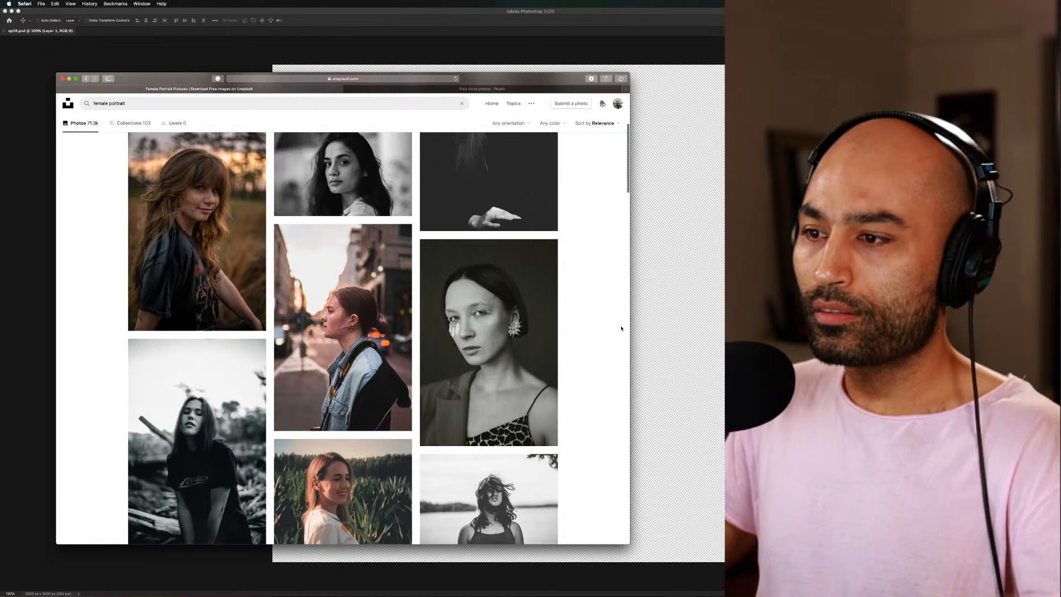
scroll(621, 328, "up", 4)
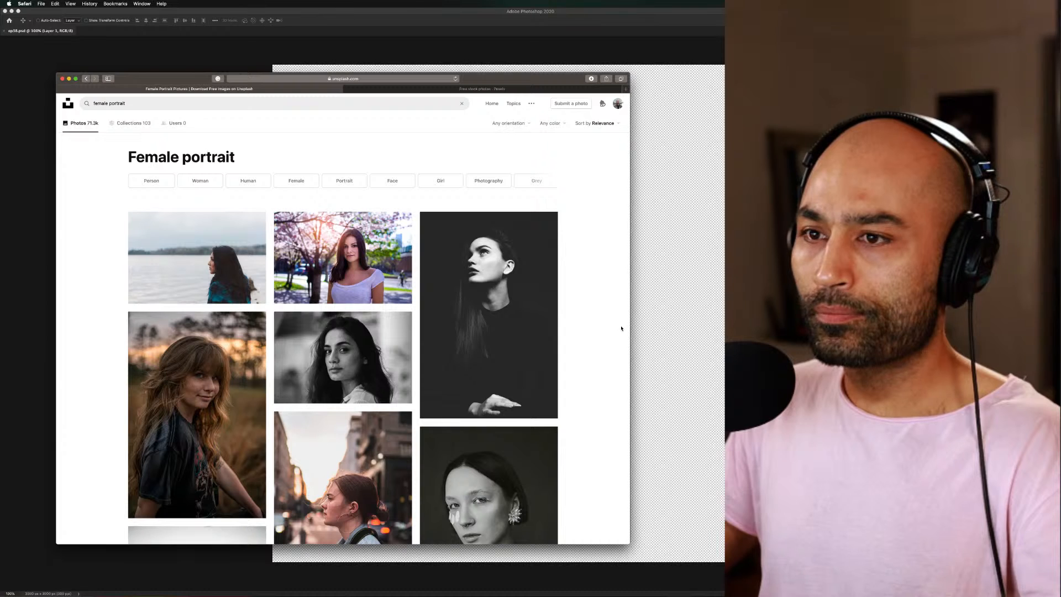
scroll(621, 328, "down", 3)
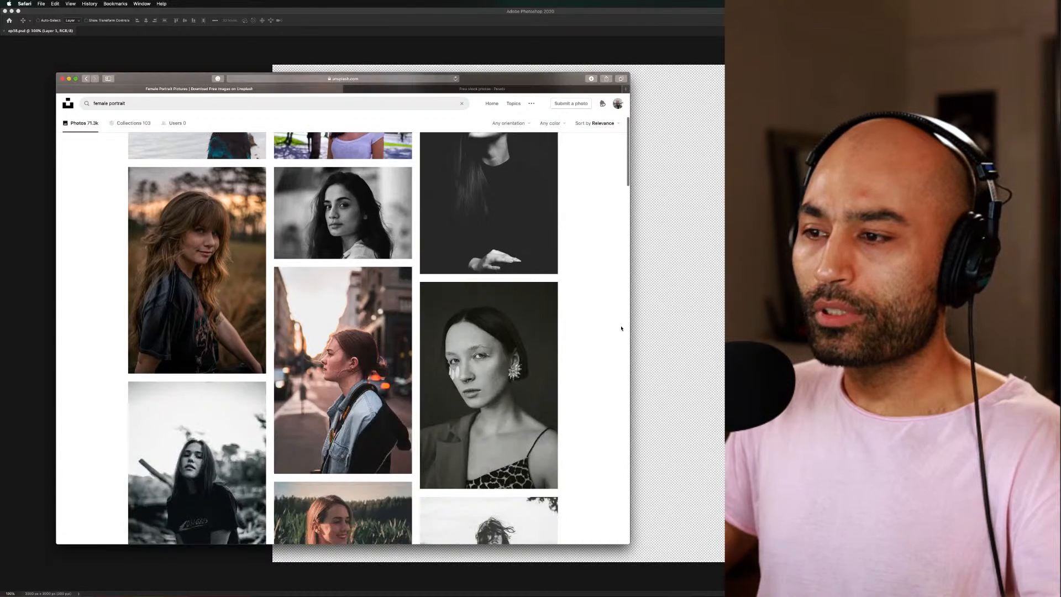
scroll(621, 328, "down", 7)
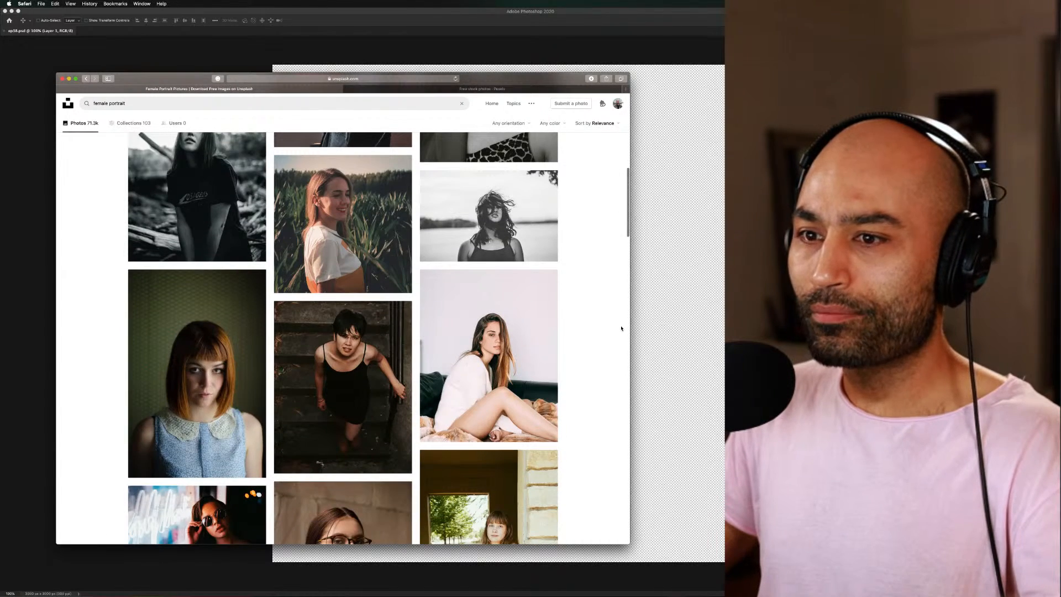
scroll(621, 328, "down", 3)
scroll(621, 328, "down", 4)
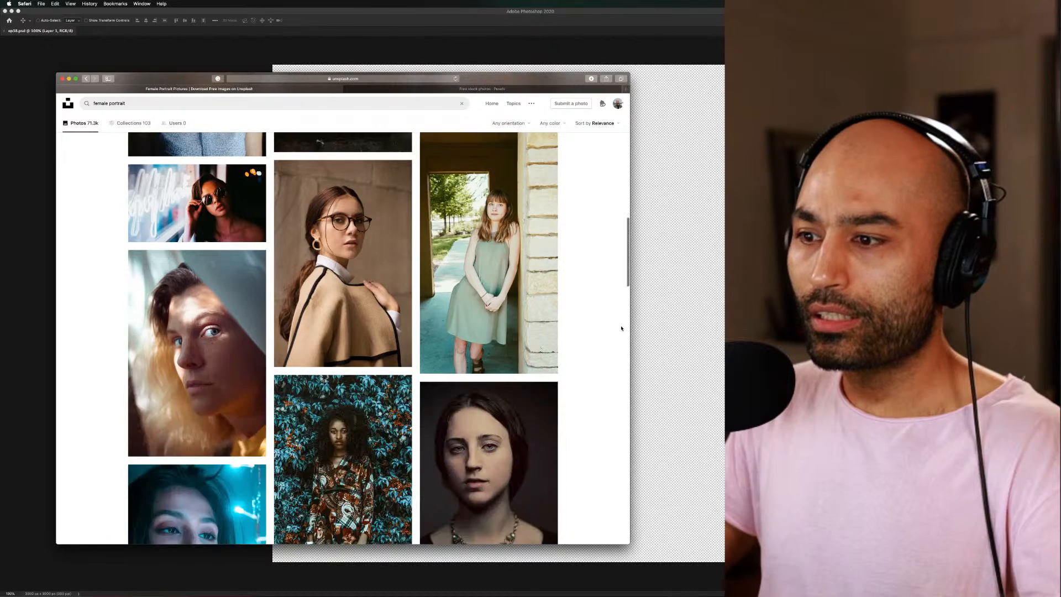
scroll(621, 329, "down", 4)
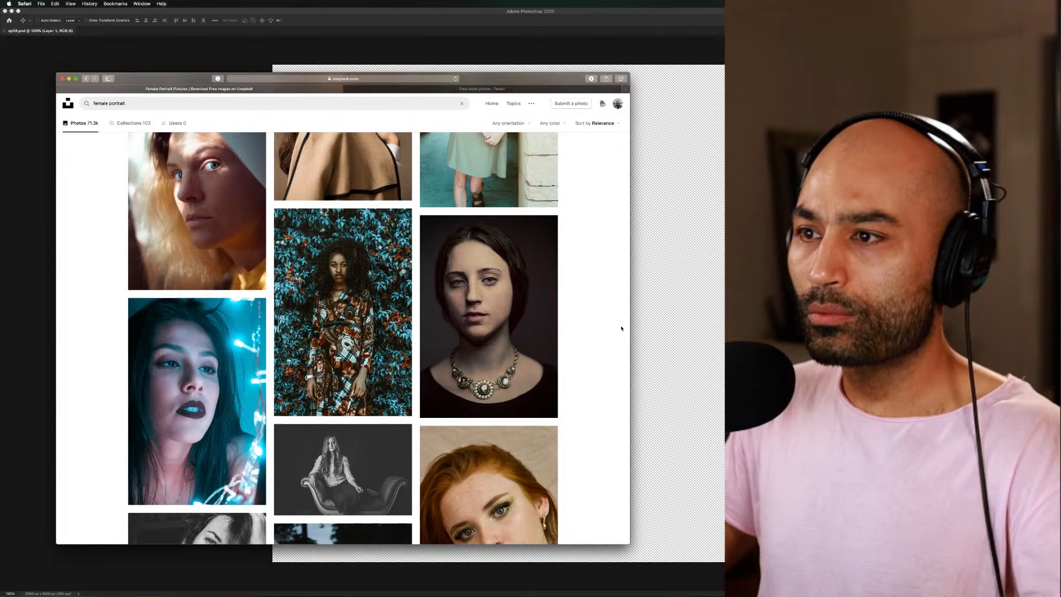
scroll(621, 328, "up", 5)
scroll(621, 328, "up", 4)
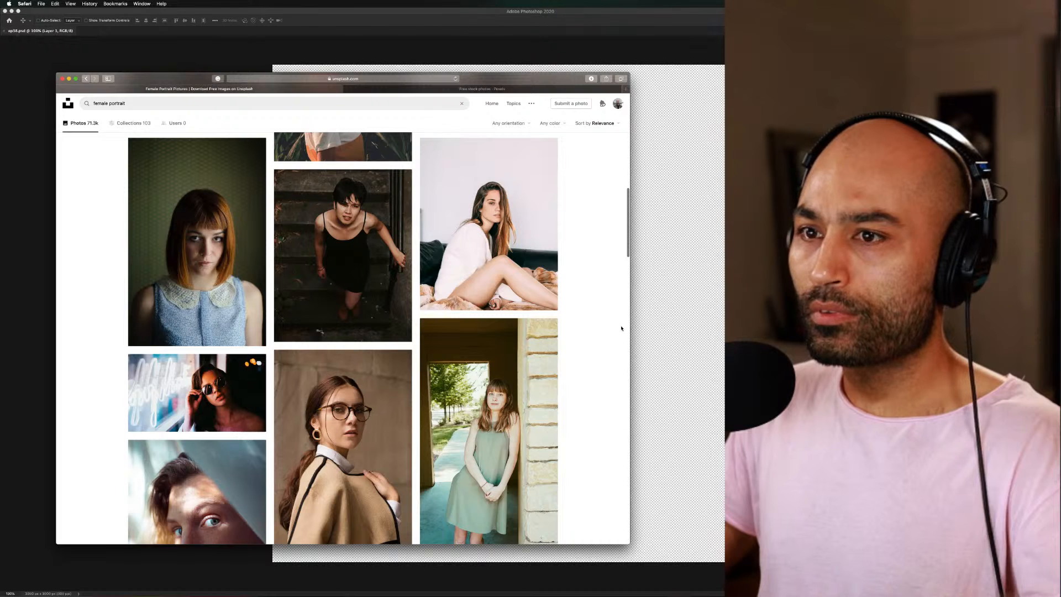
scroll(621, 329, "up", 5)
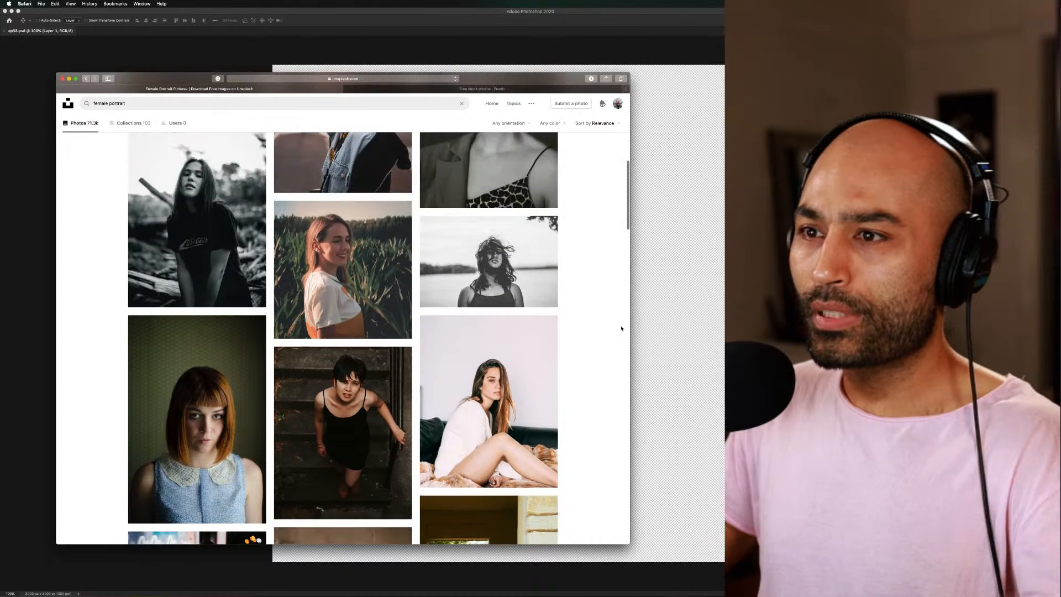
scroll(621, 329, "up", 3)
scroll(621, 328, "up", 2)
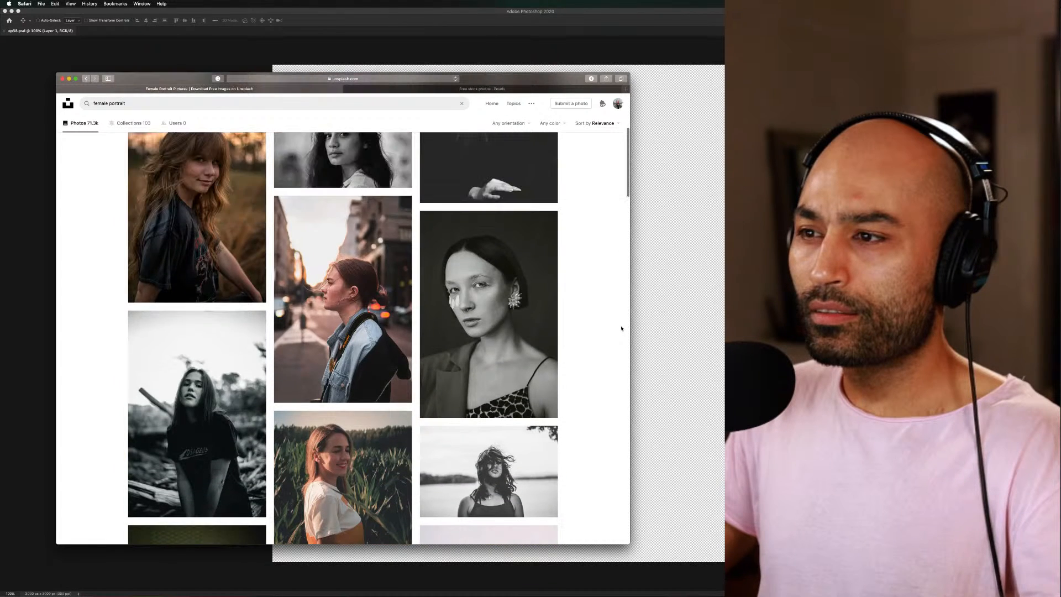
Download the dark-background portrait of the woman wearing a jeweled necklace and black top into the Resources folder
scroll(621, 328, "down", 15)
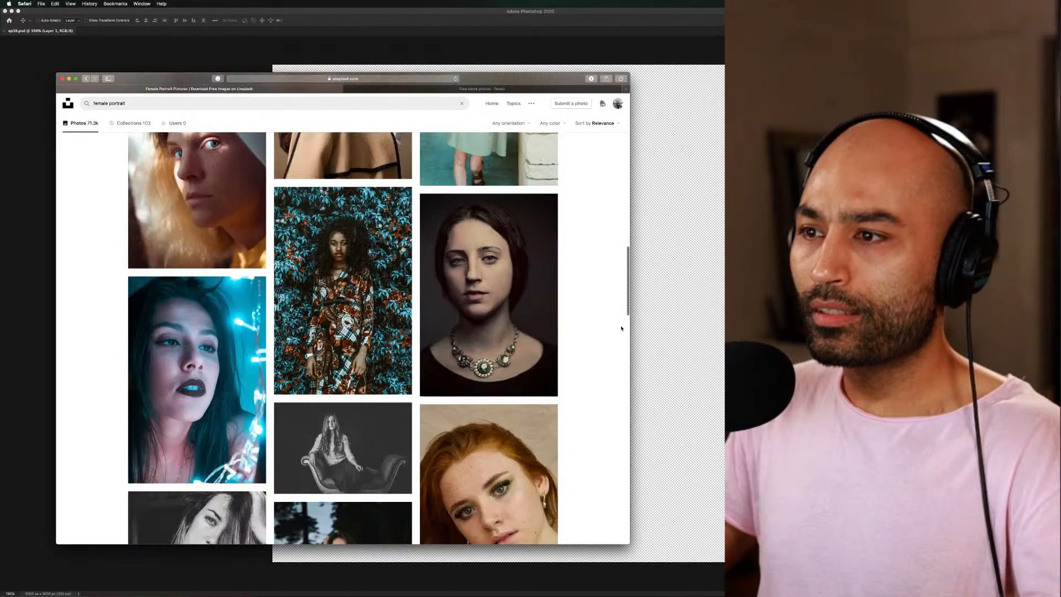
left_click(517, 303)
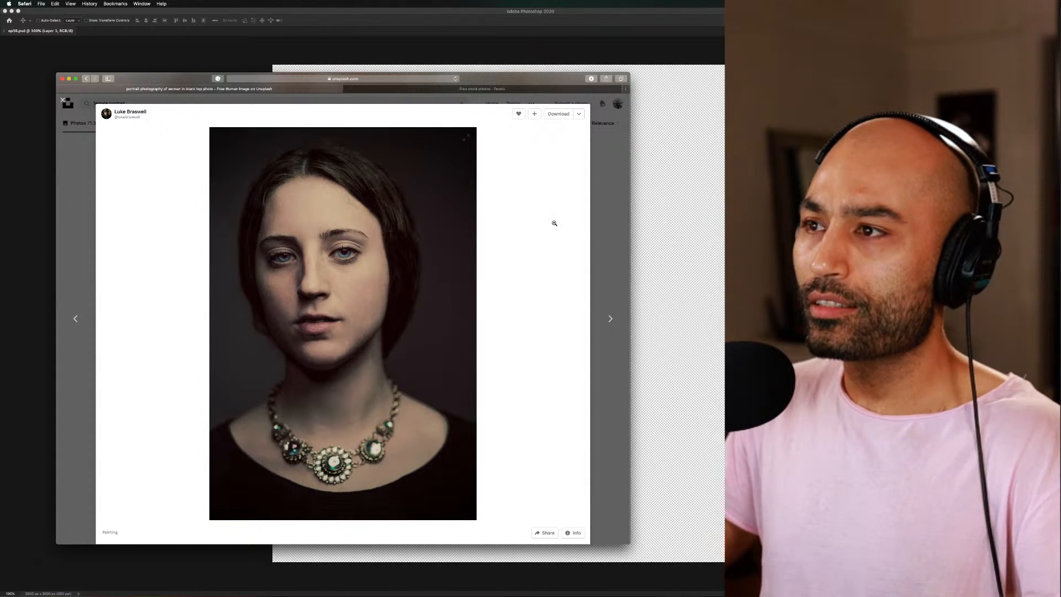
left_click(560, 118)
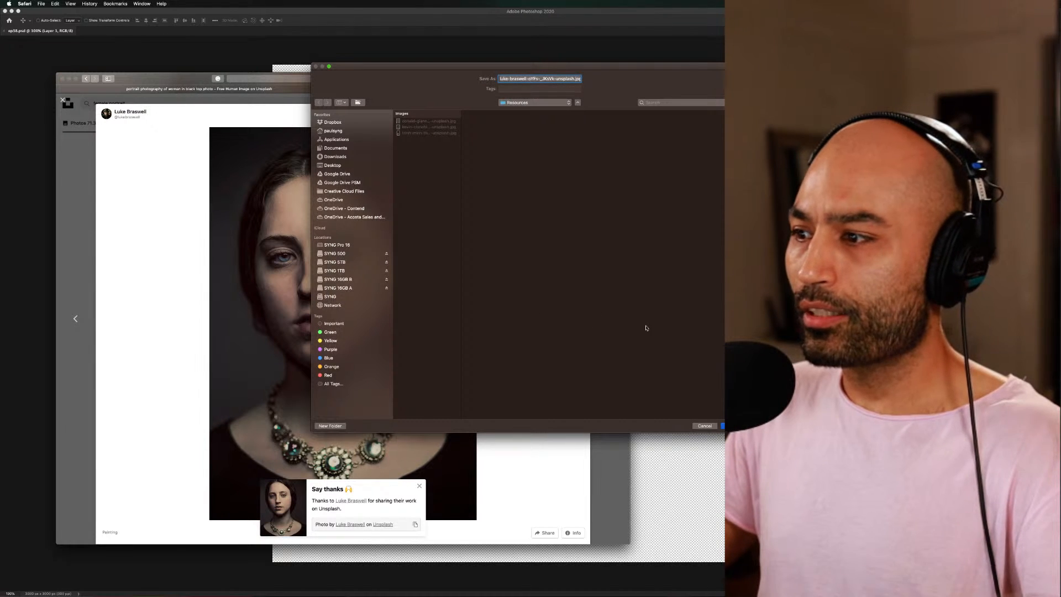
key("Return")
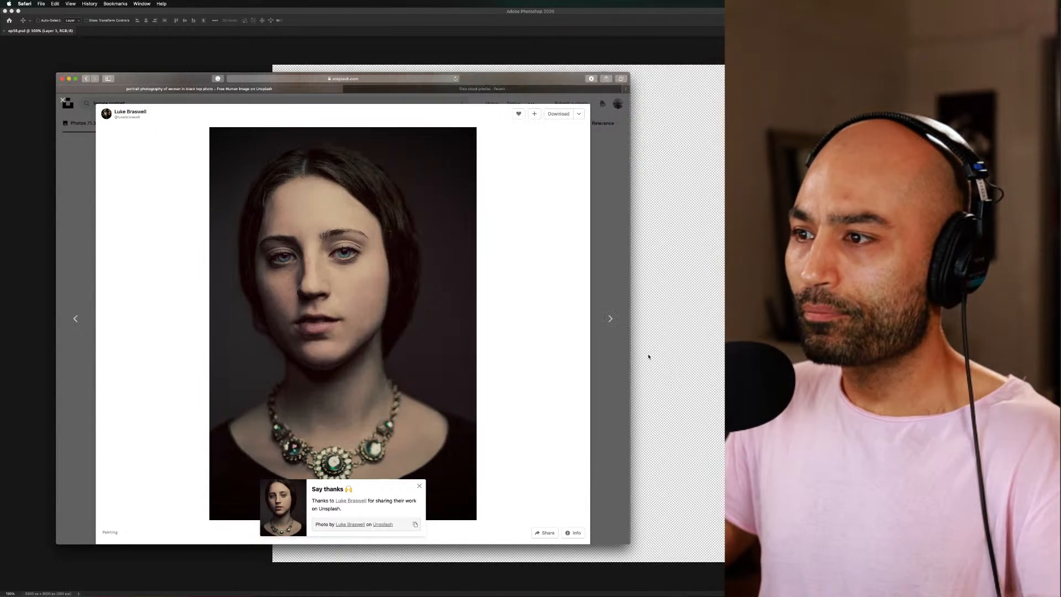
Leave the necklace portrait's photo view and examine more female portraits, down to the pink and green smoke shots, for source images
left_click(610, 293)
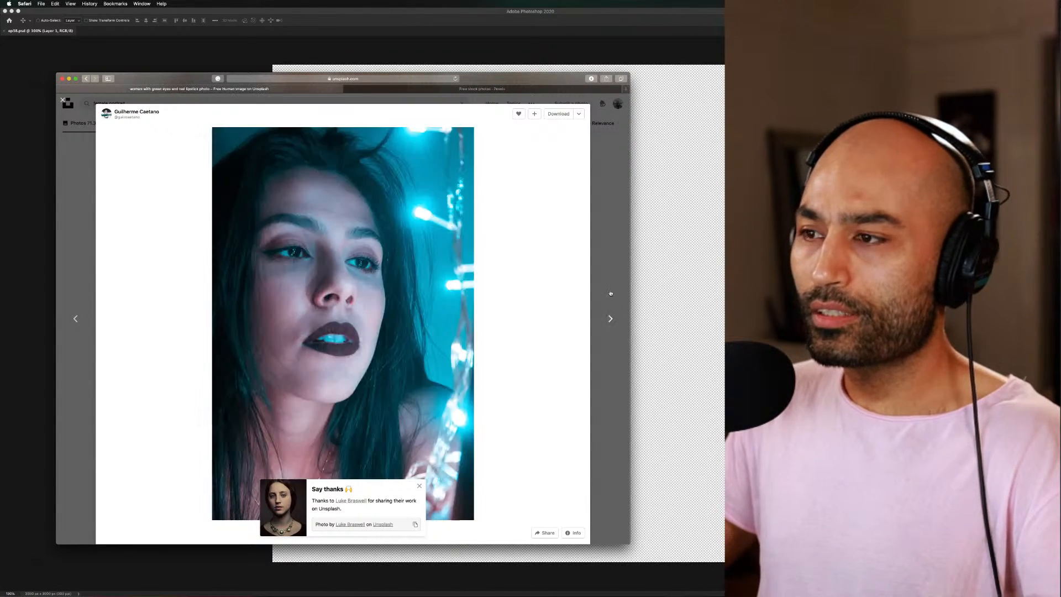
left_click(611, 249)
scroll(582, 335, "down", 5)
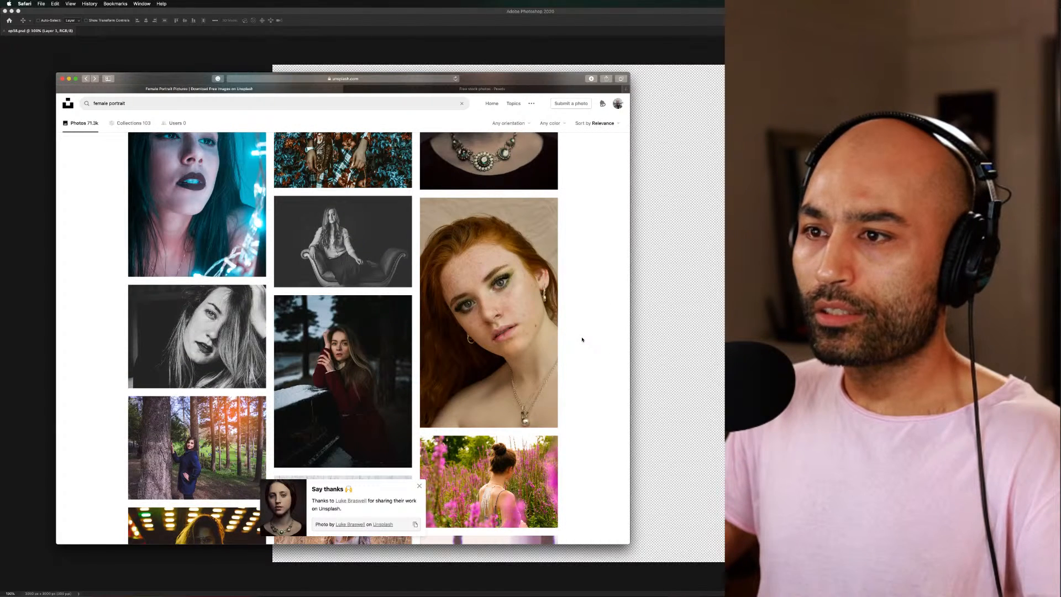
scroll(581, 339, "down", 8)
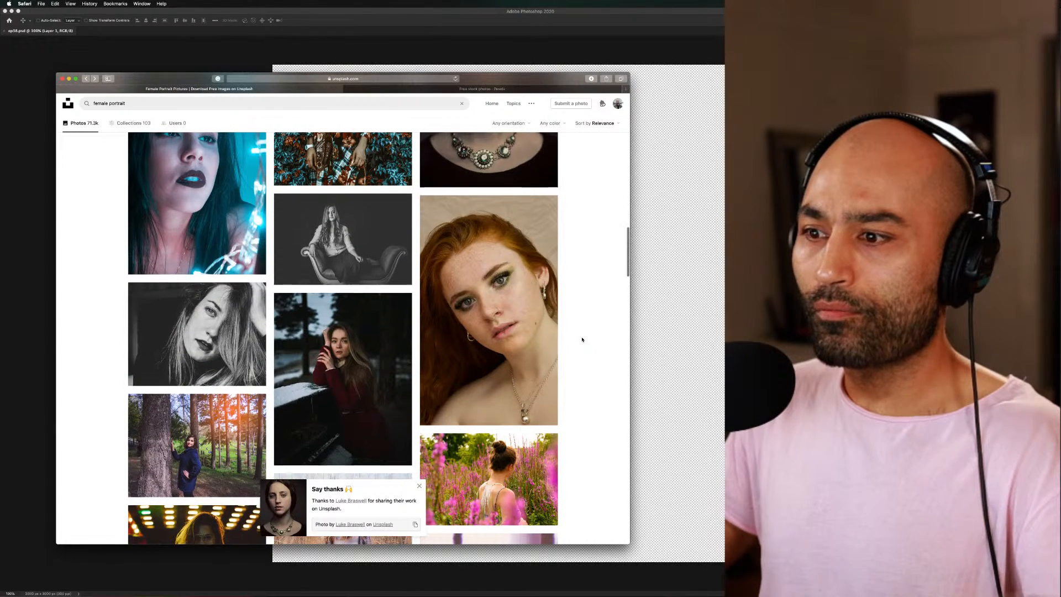
scroll(582, 340, "down", 1)
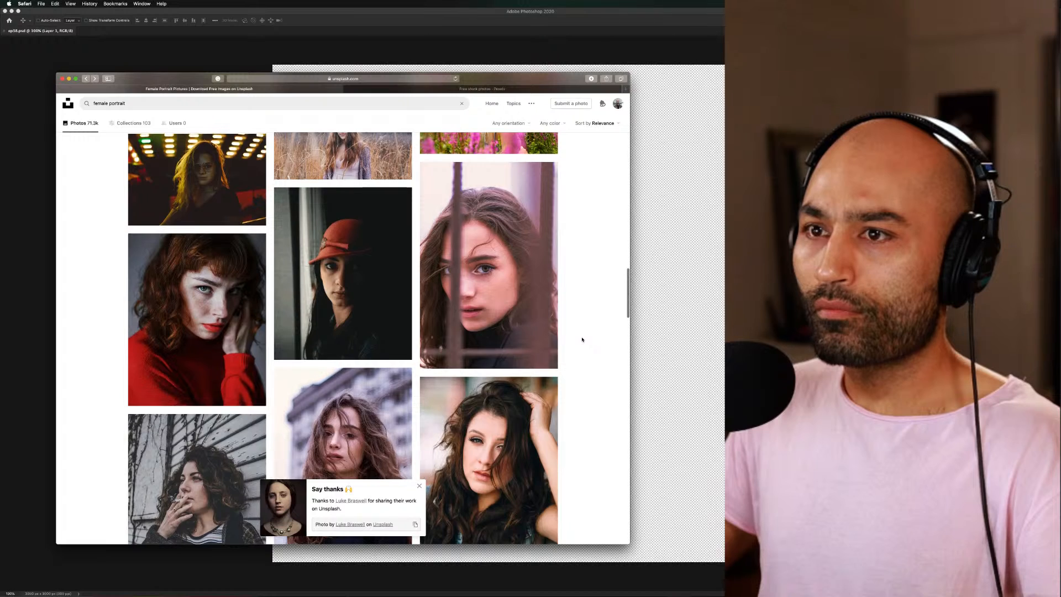
scroll(582, 339, "down", 12)
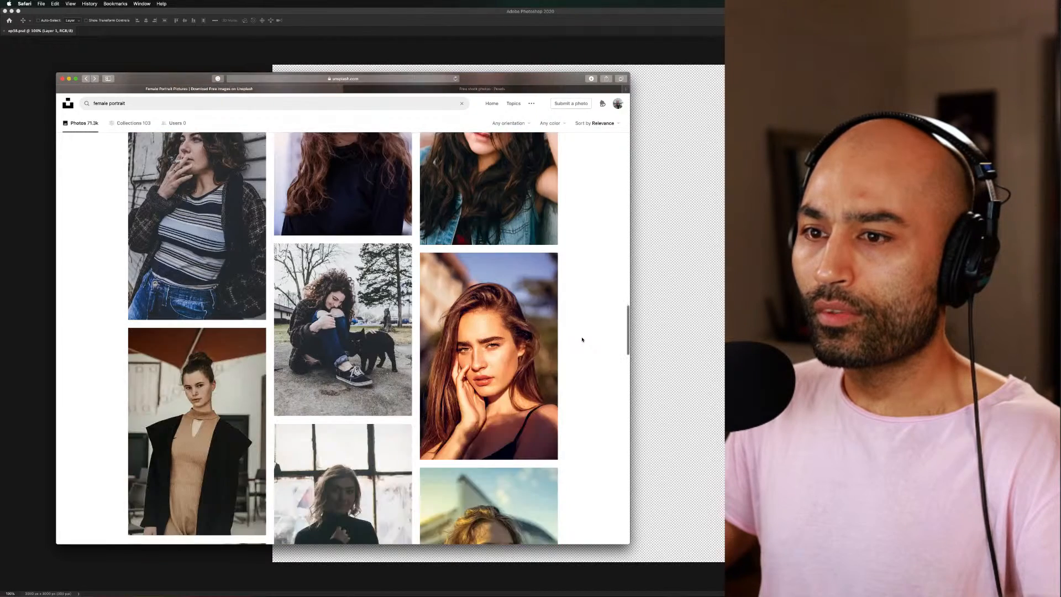
scroll(582, 339, "down", 10)
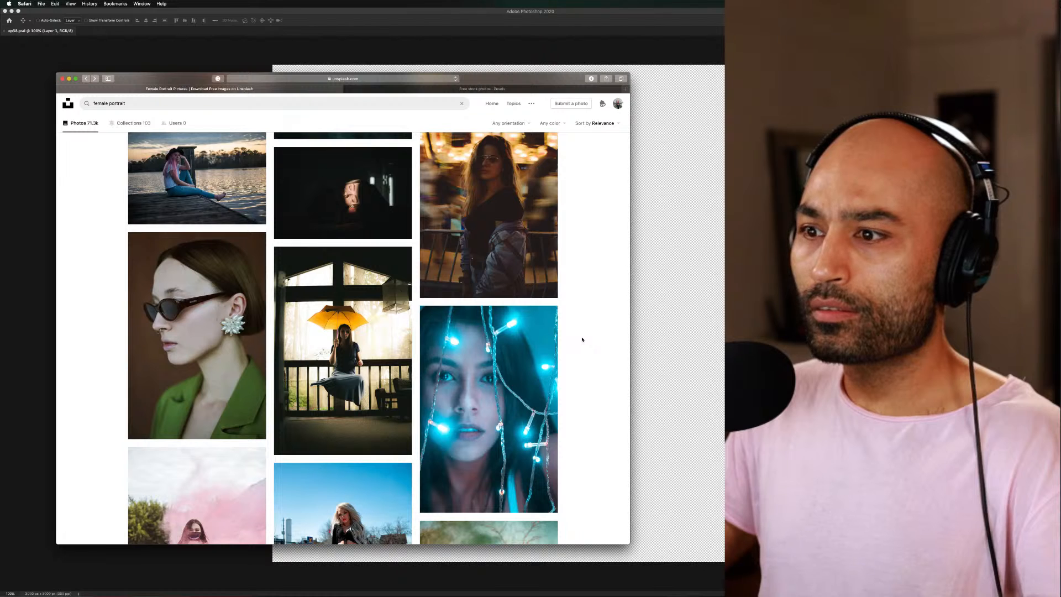
scroll(582, 340, "down", 1)
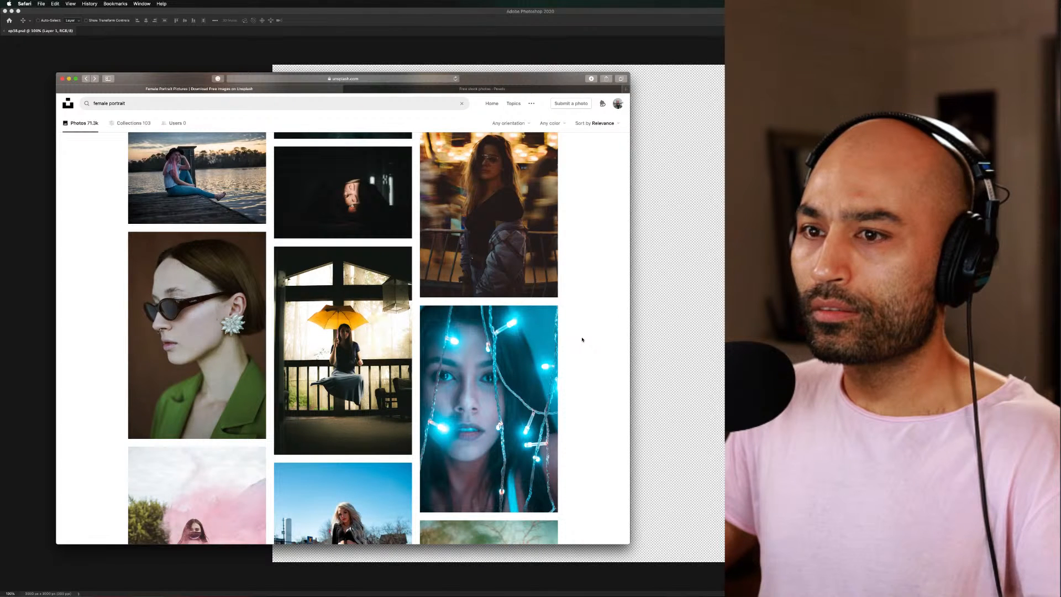
scroll(582, 339, "down", 2)
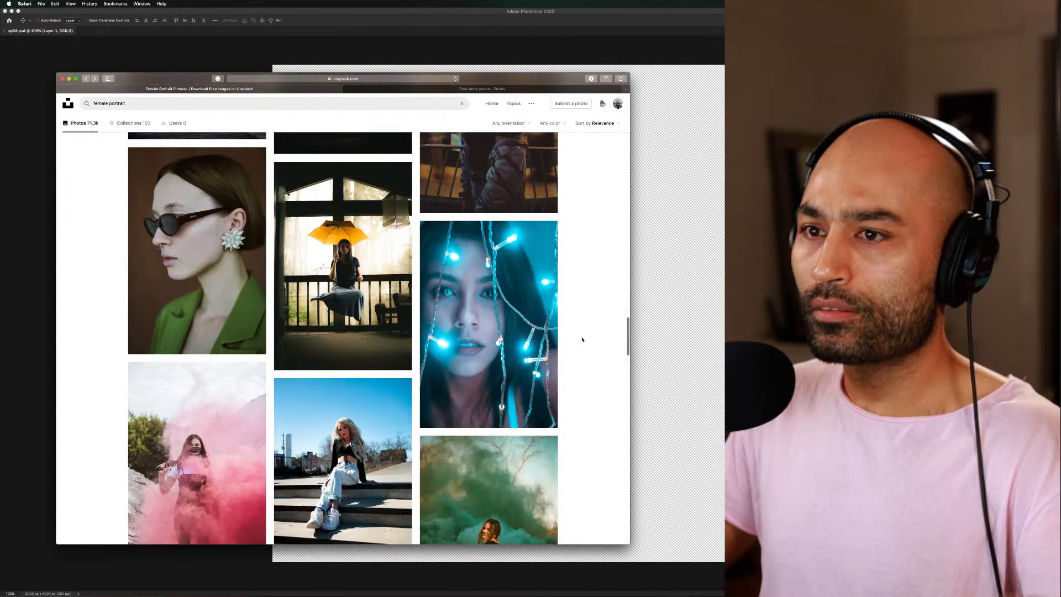
scroll(581, 339, "down", 3)
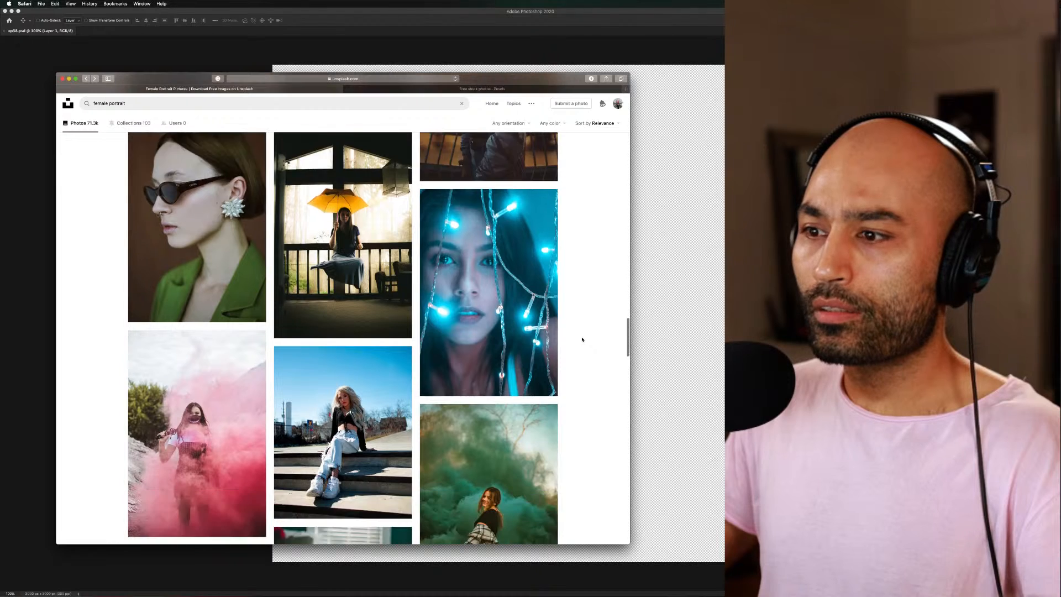
scroll(582, 339, "down", 4)
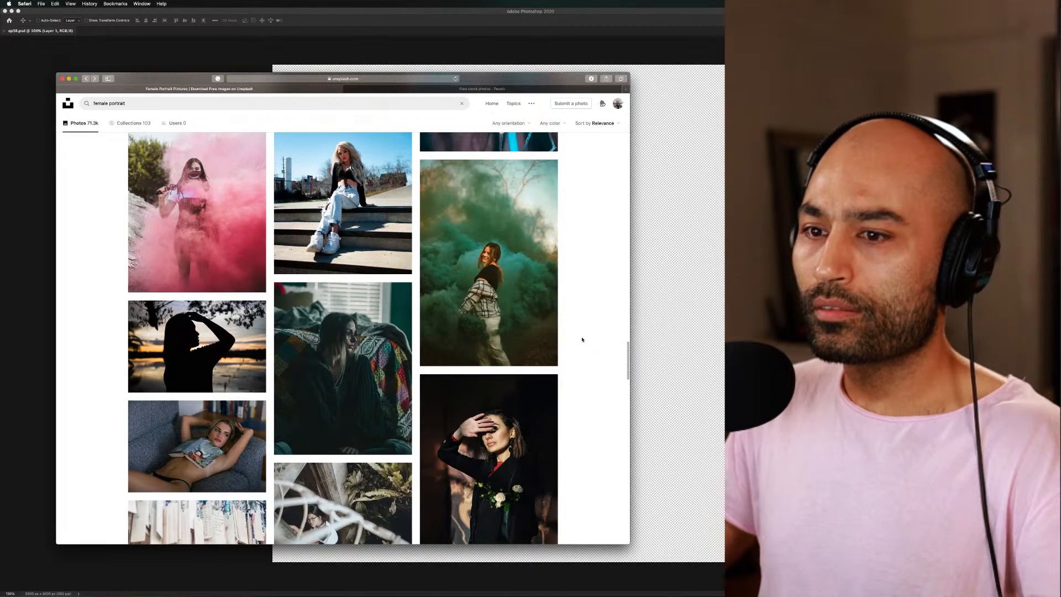
View the profile portrait of the woman in sunglasses and a green jacket up close, and return to the results
scroll(582, 339, "up", 8)
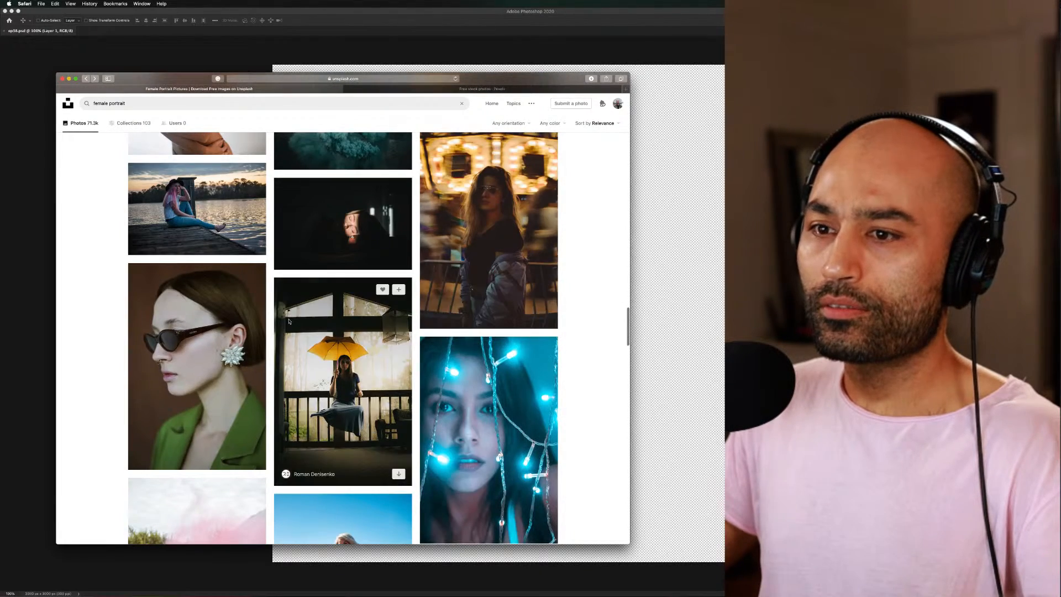
left_click(232, 319)
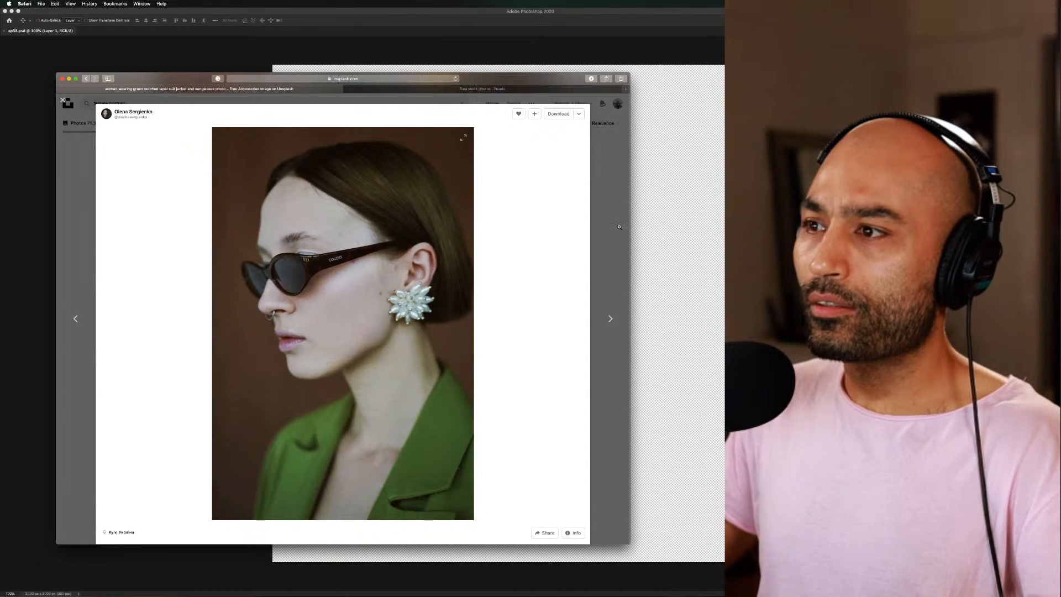
left_click(611, 210)
Look through the portraits beyond the smoke shots and open the black-and-white photo of the woman looking upward against a dark background
scroll(565, 317, "down", 5)
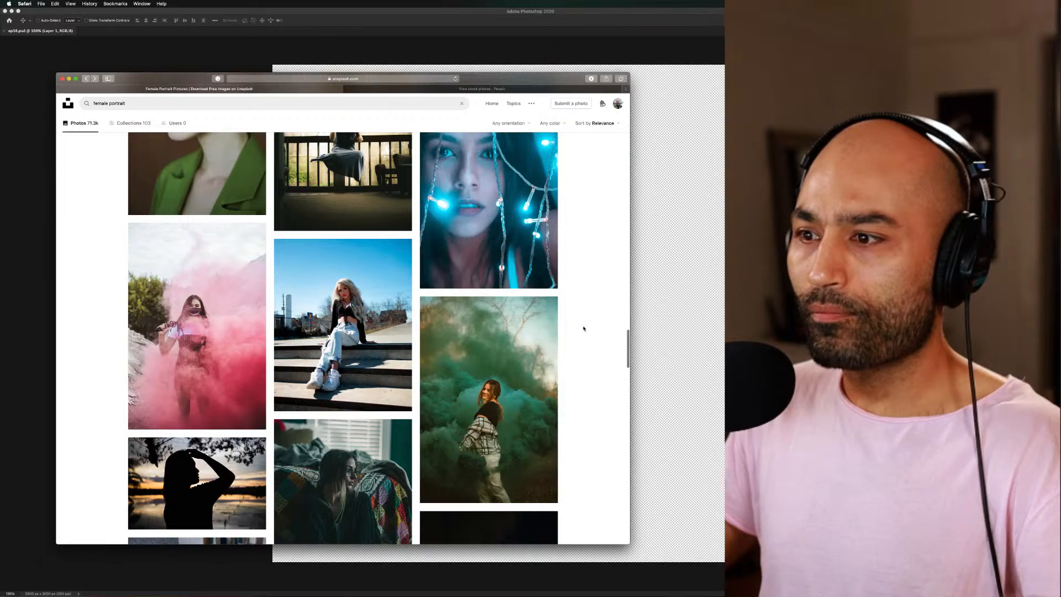
scroll(583, 327, "down", 5)
scroll(583, 329, "down", 10)
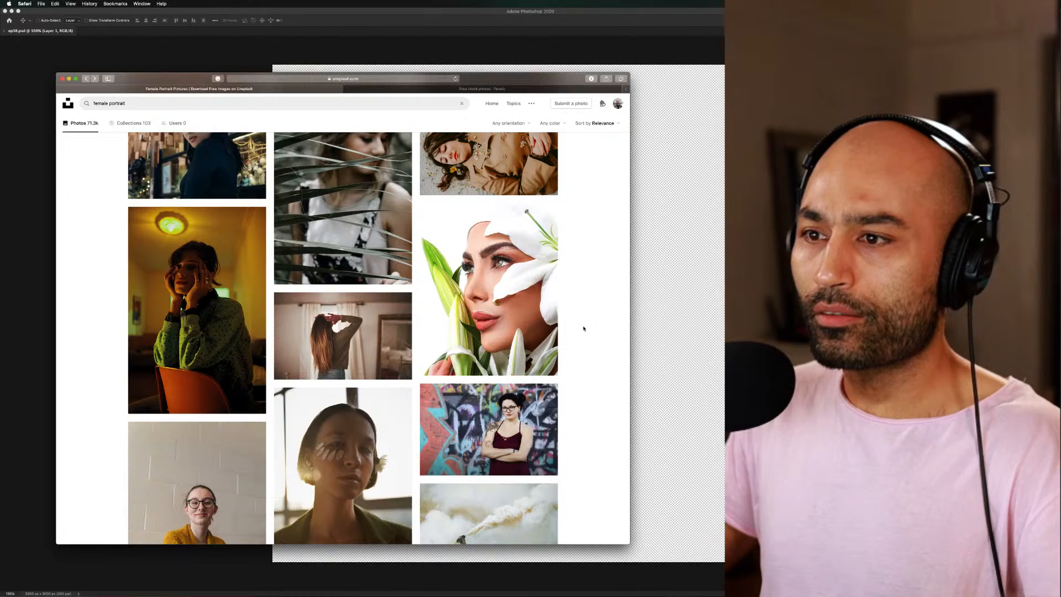
scroll(584, 328, "down", 8)
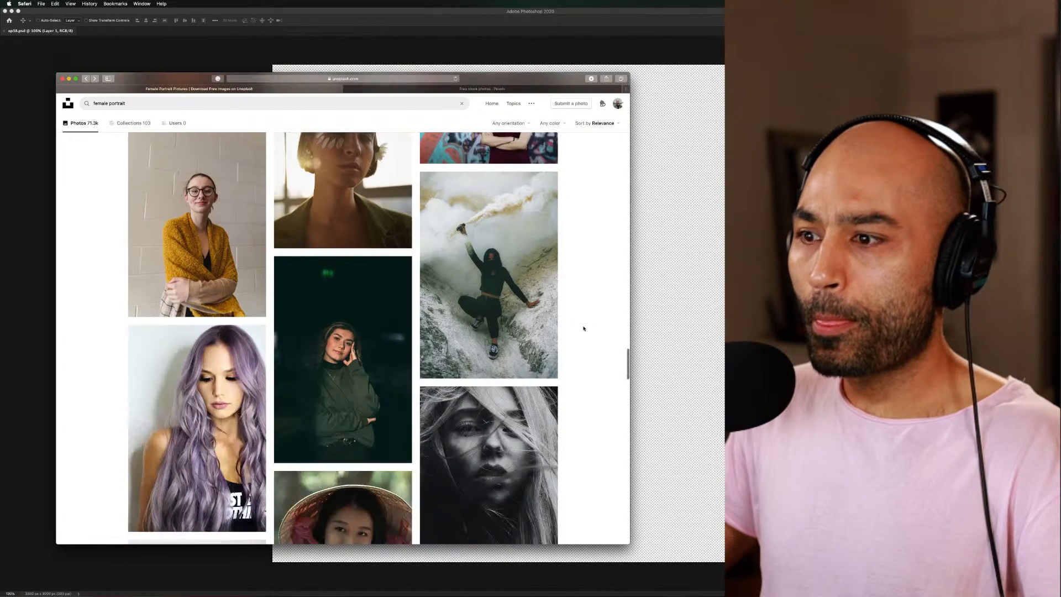
scroll(584, 328, "down", 5)
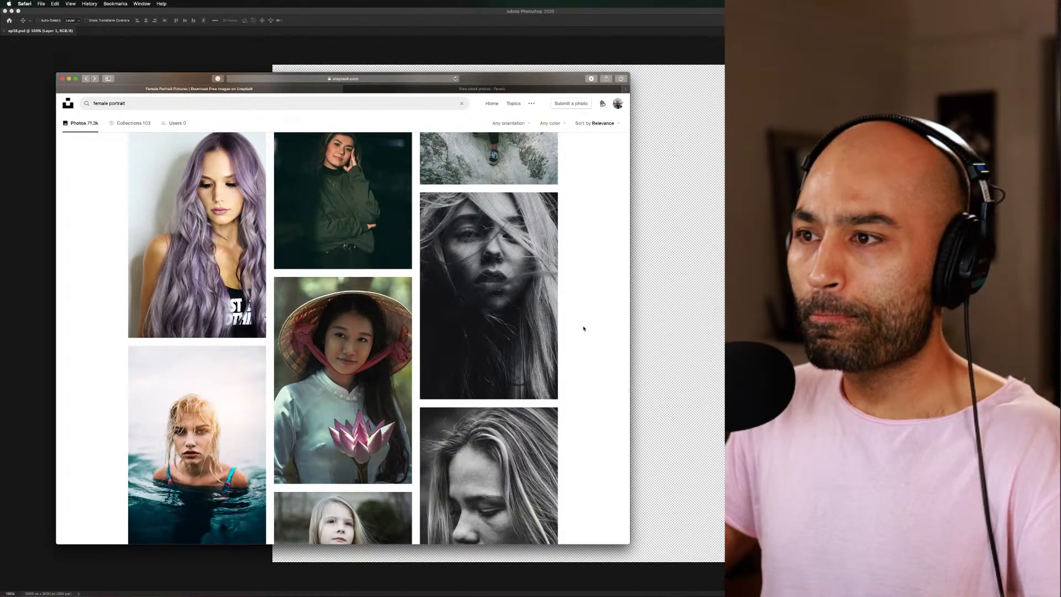
scroll(583, 328, "down", 3)
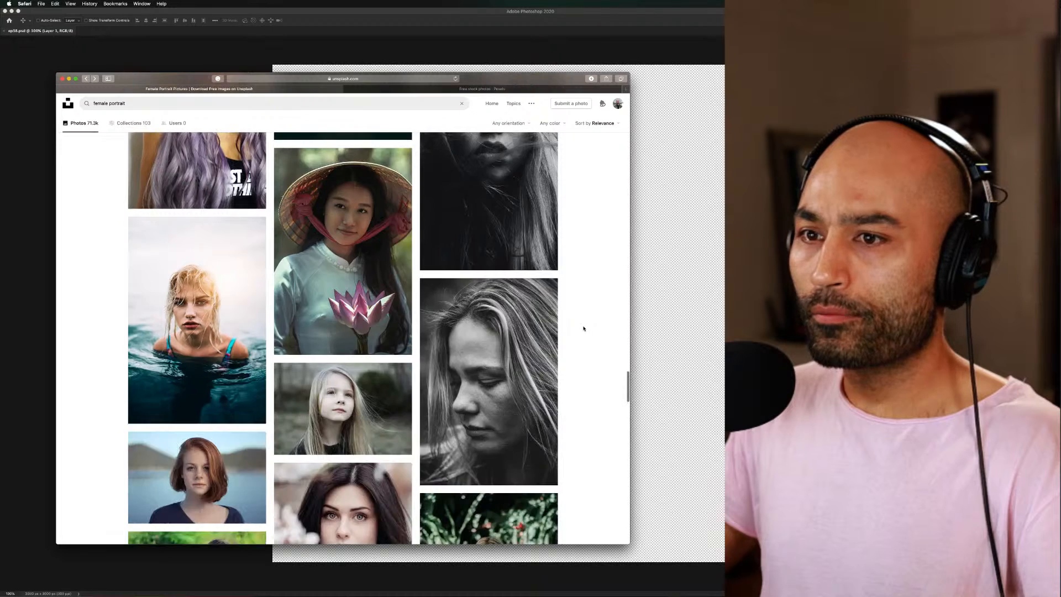
scroll(584, 328, "down", 15)
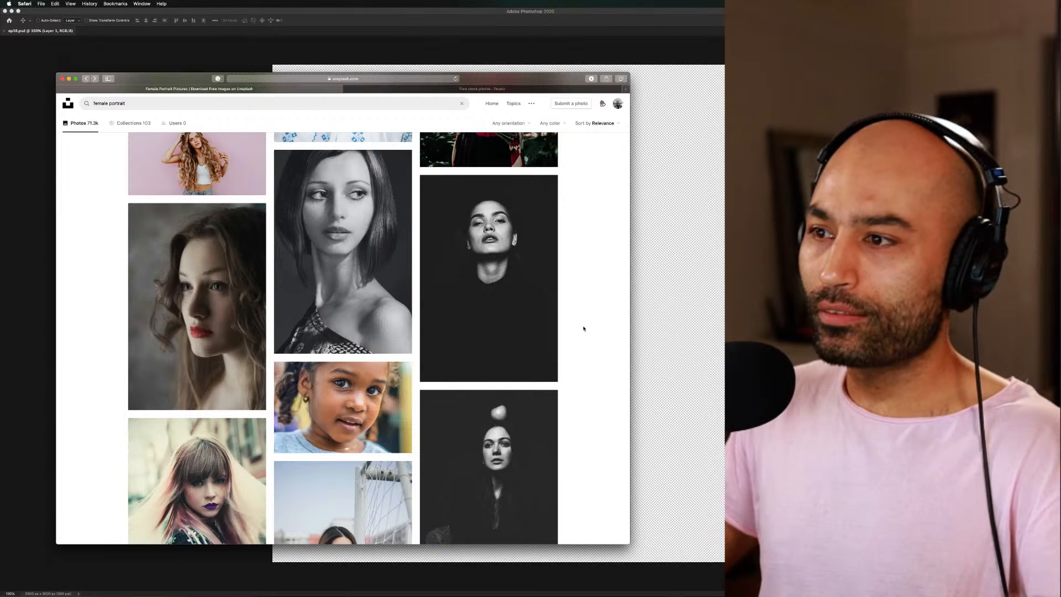
left_click(526, 298)
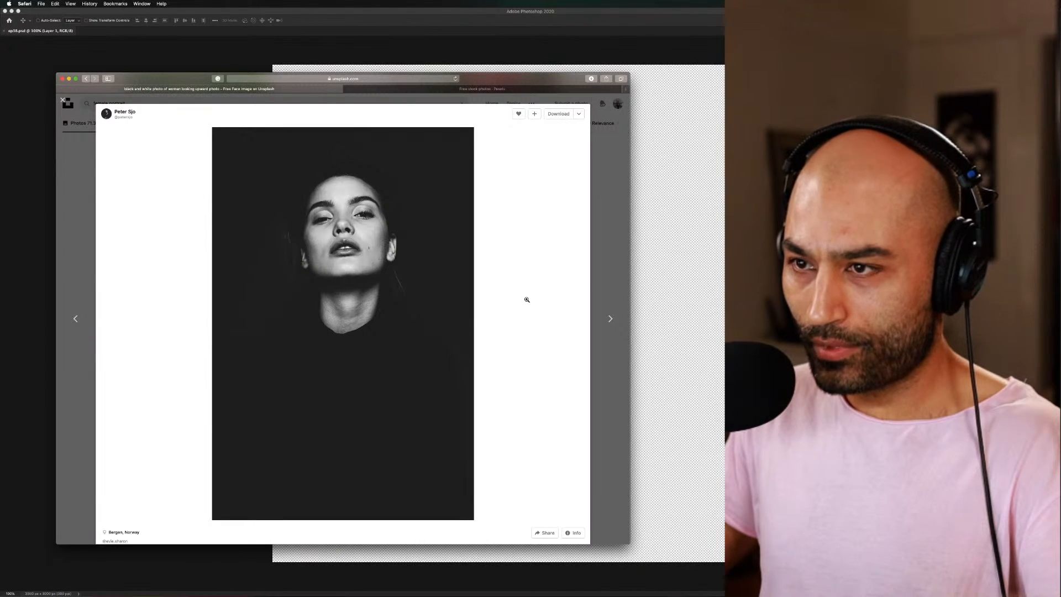
Leave the upward-looking woman's photo view and look through more female portraits in the search results
left_click(596, 251)
scroll(590, 329, "down", 3)
scroll(590, 330, "up", 1)
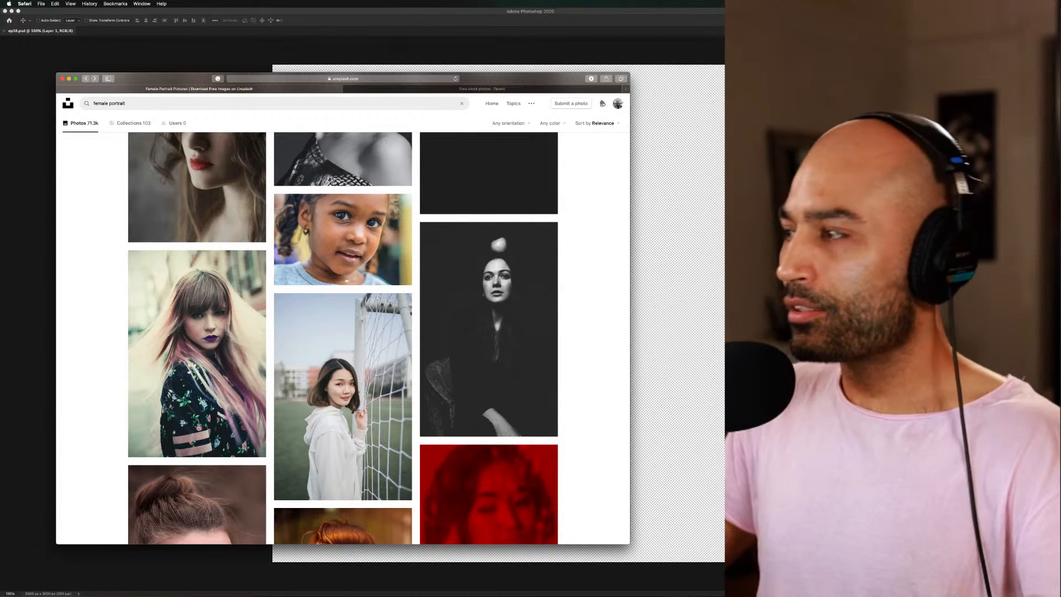
scroll(577, 334, "down", 15)
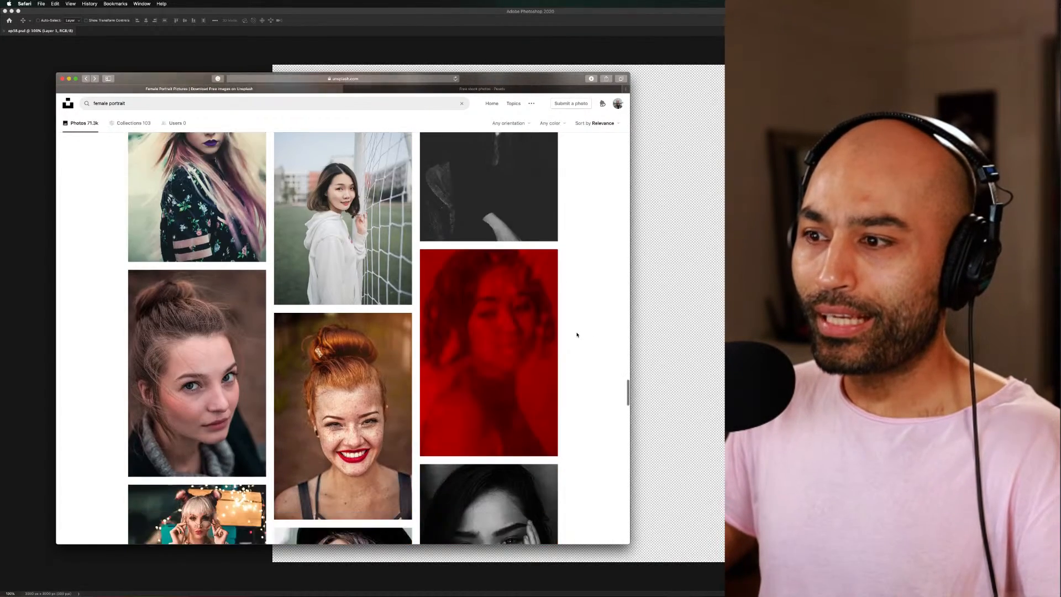
scroll(576, 334, "down", 12)
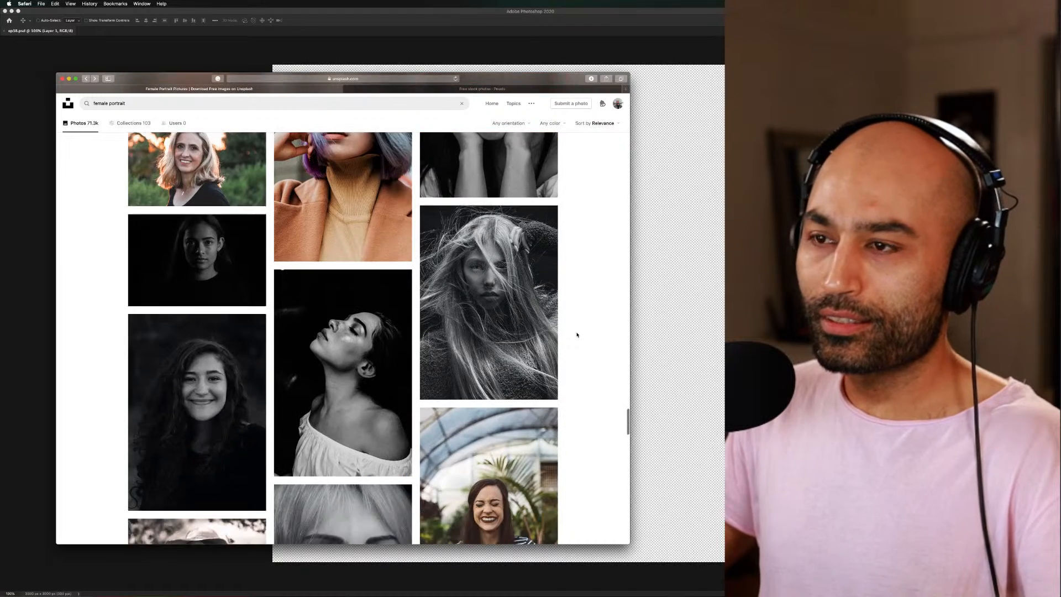
Download the black-and-white portrait of the woman in a white off-shoulder top into the Resources folder
left_click(398, 166)
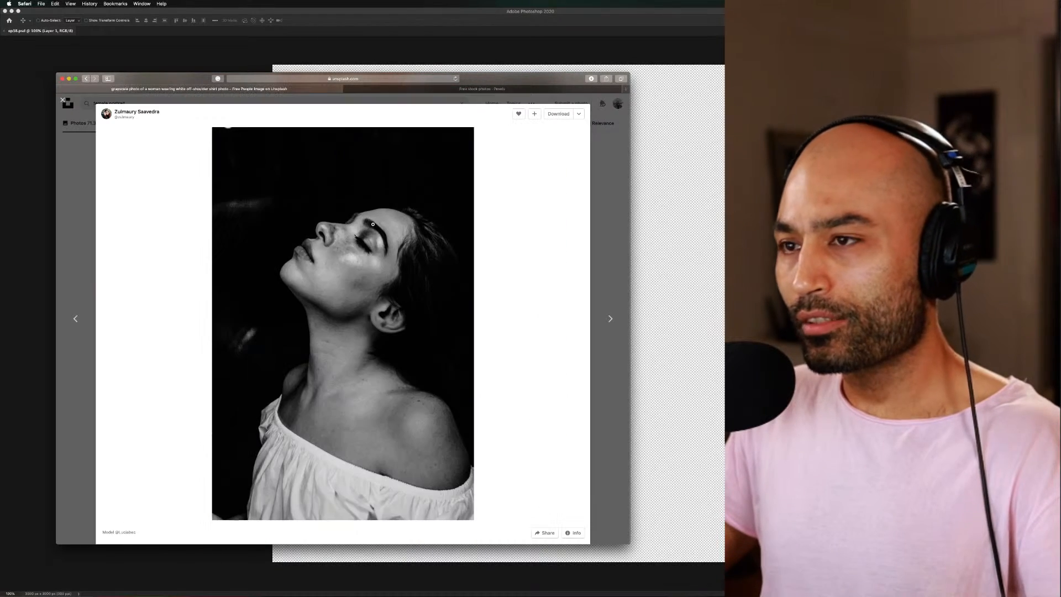
left_click(566, 113)
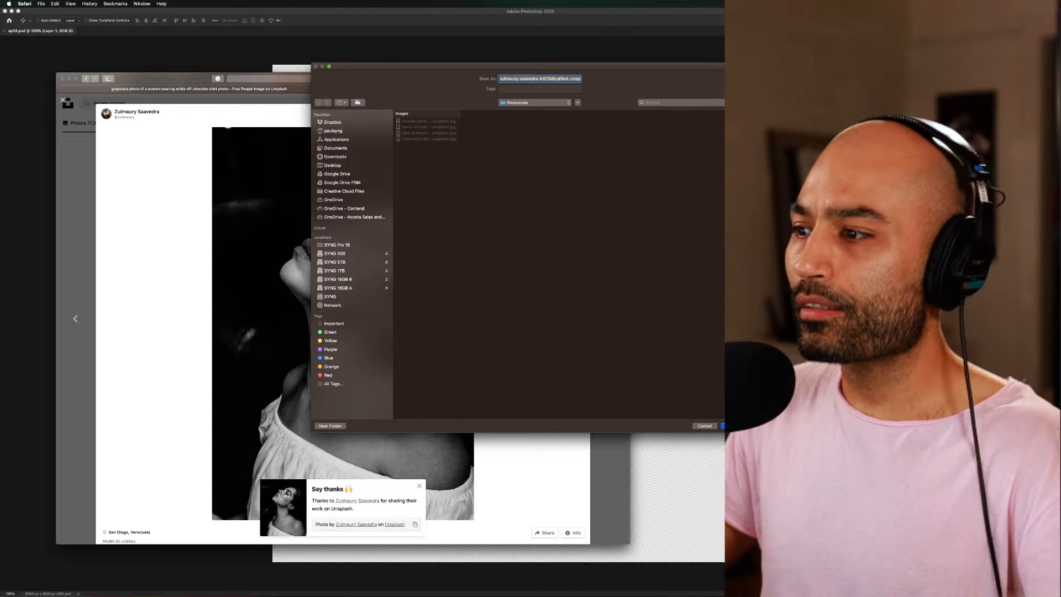
left_click(735, 426)
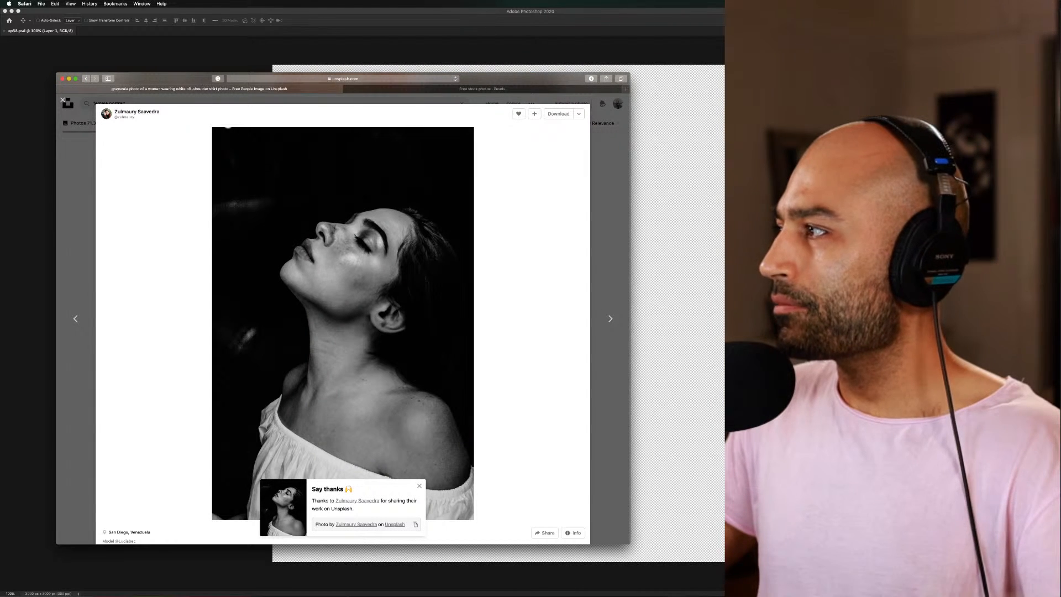
Return to the female portrait results and look through further portraits for more source images
left_click(600, 247)
scroll(519, 327, "down", 10)
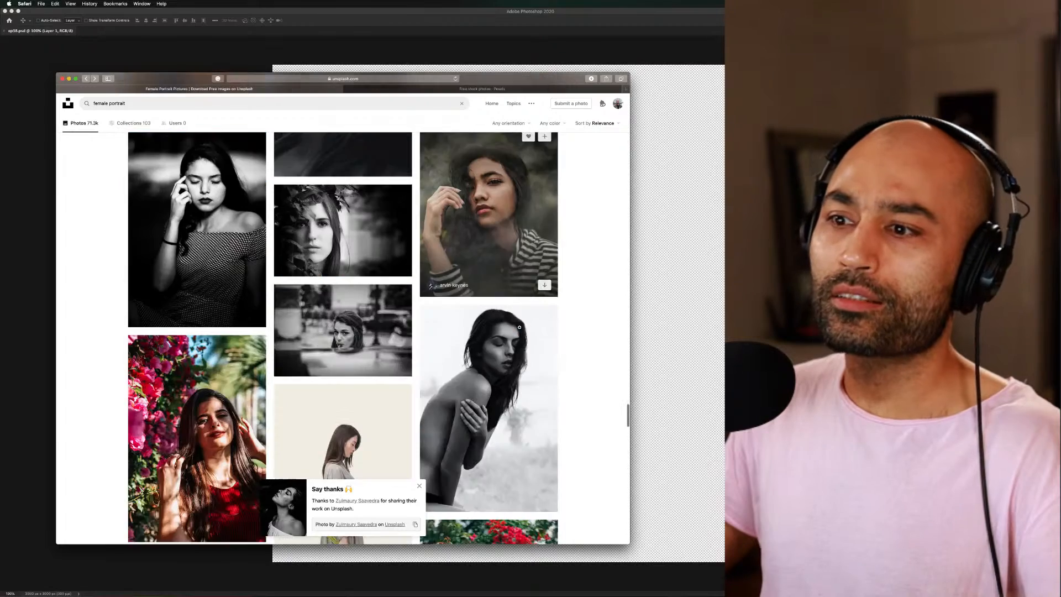
scroll(519, 327, "down", 8)
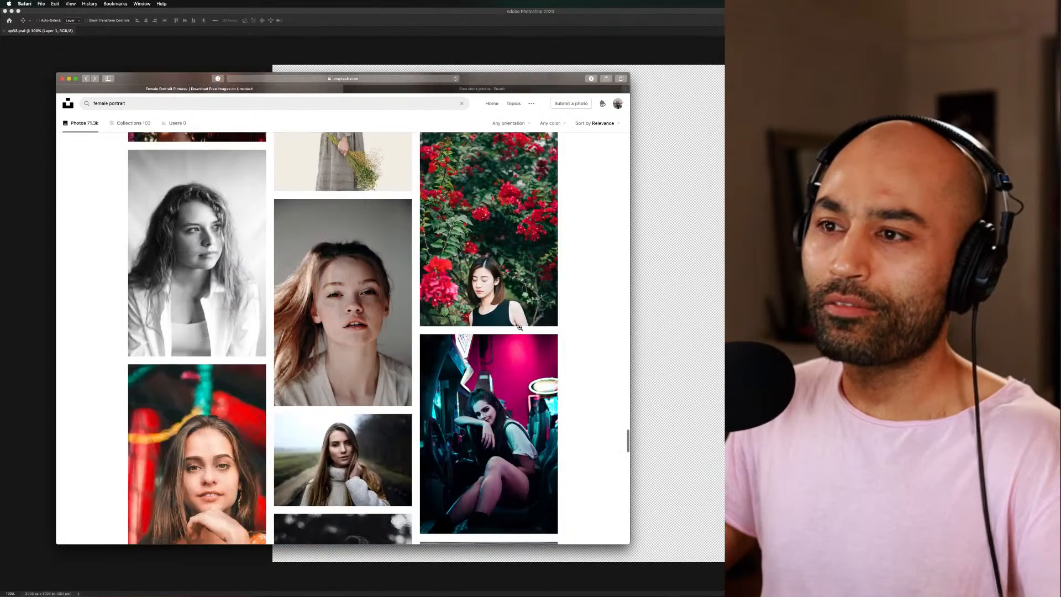
scroll(520, 327, "down", 4)
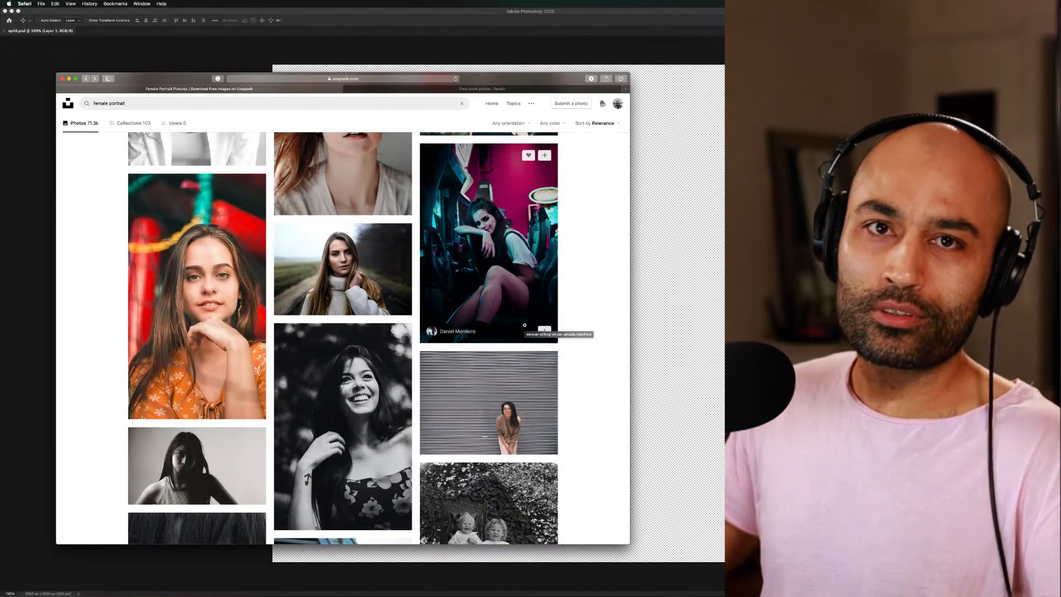
Switch to Photoshop, start placing an image, and browse to the Resources folder of episode 07.08 S1 EP38 under Season One
left_click(684, 281)
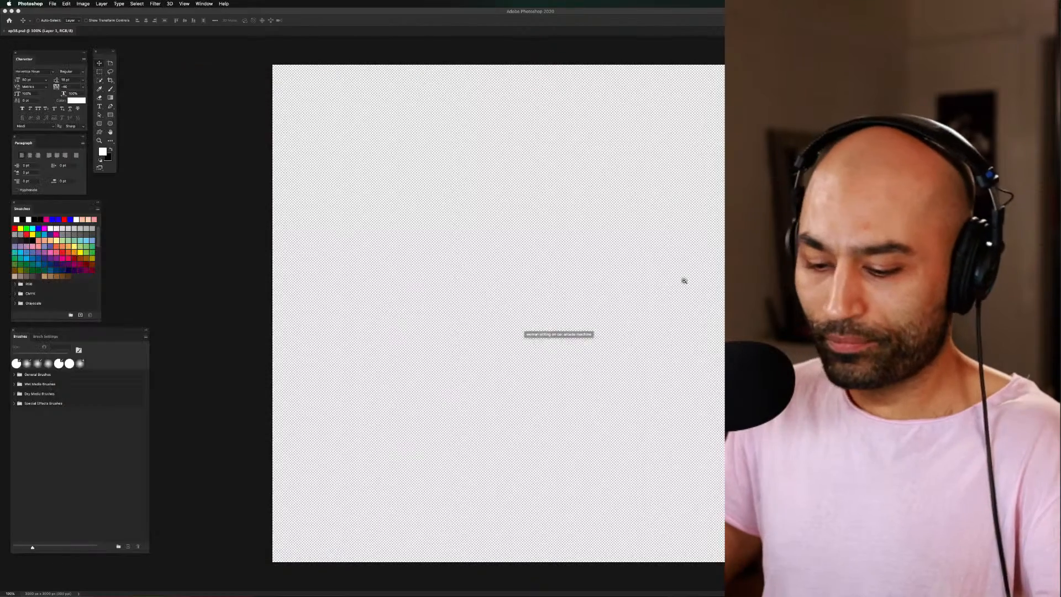
key("super+o")
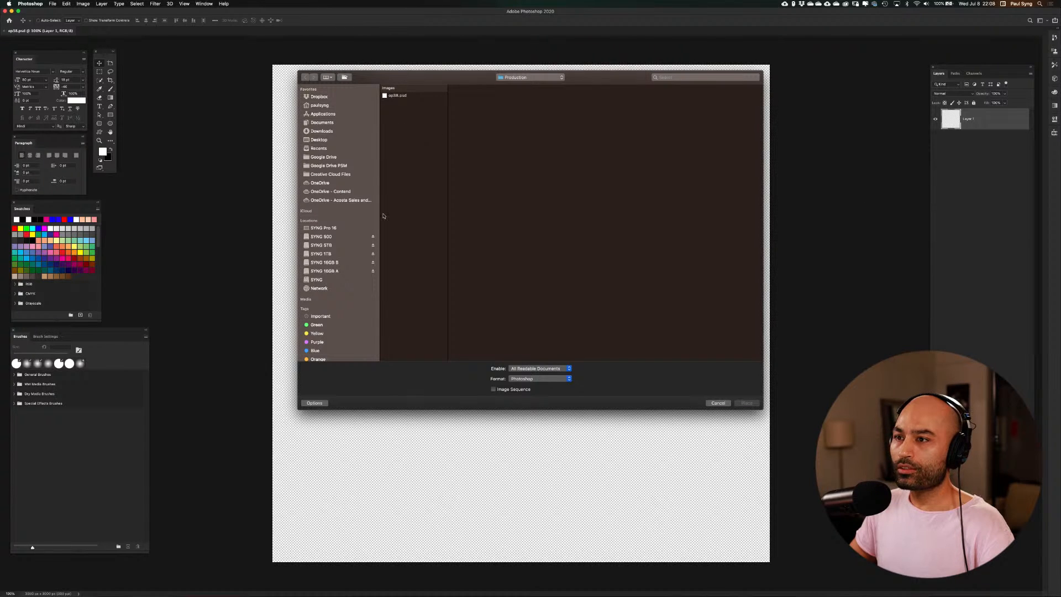
left_click(335, 237)
left_click(414, 96)
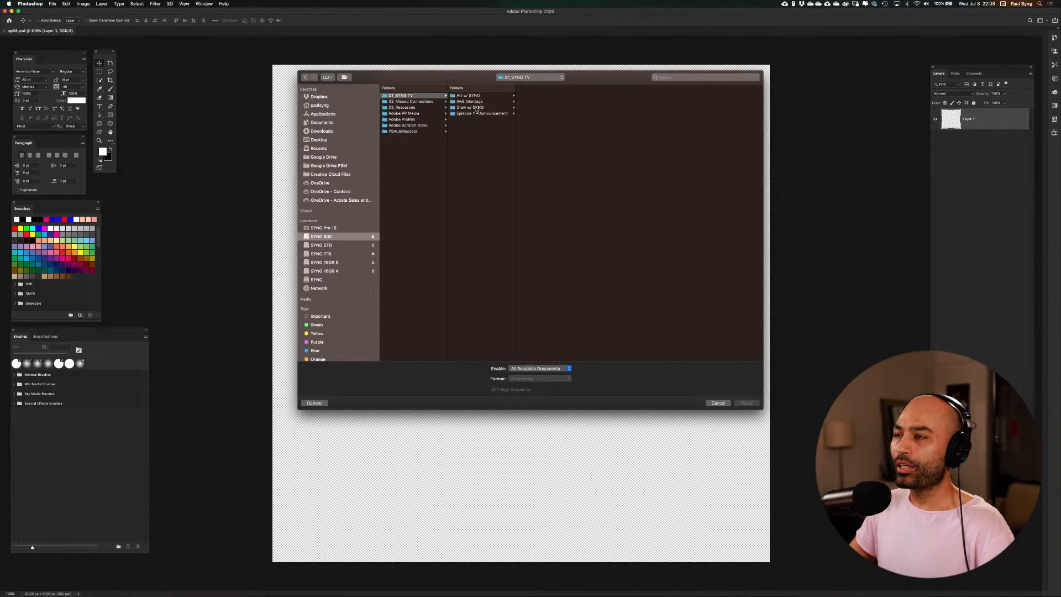
left_click(483, 113)
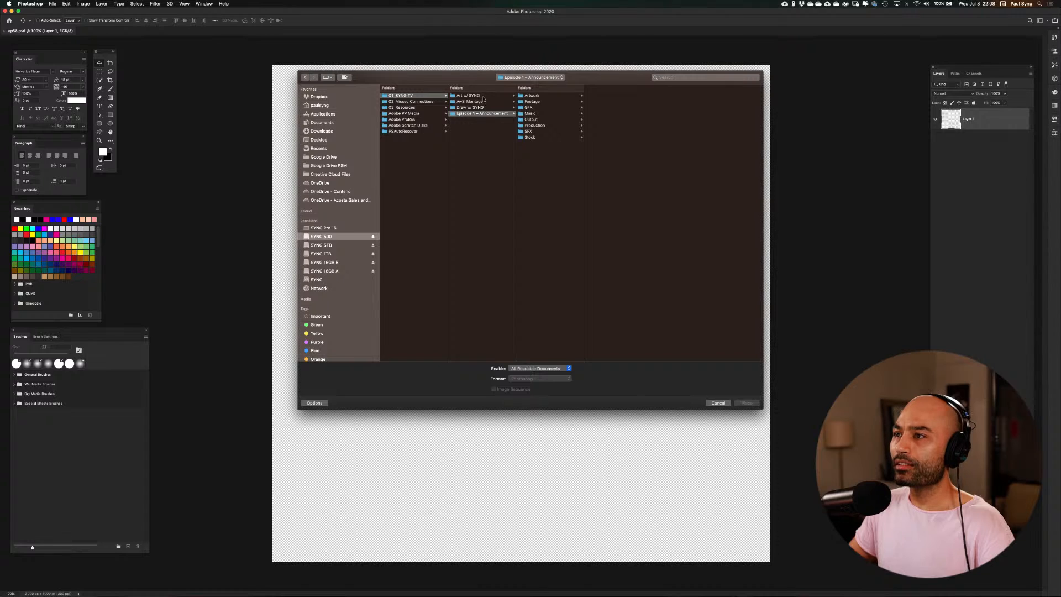
left_click(483, 96)
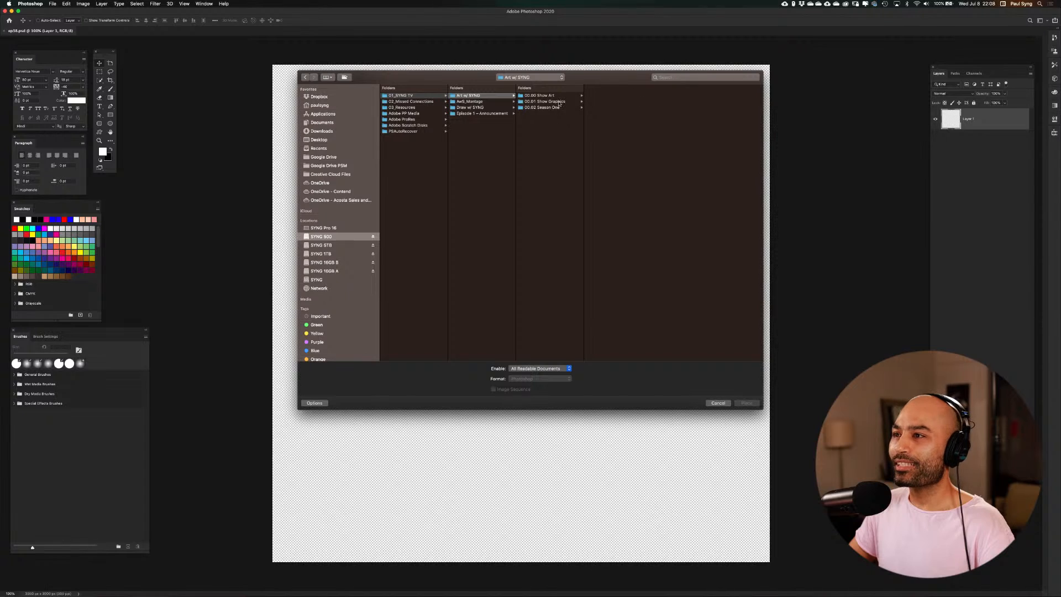
left_click(492, 101)
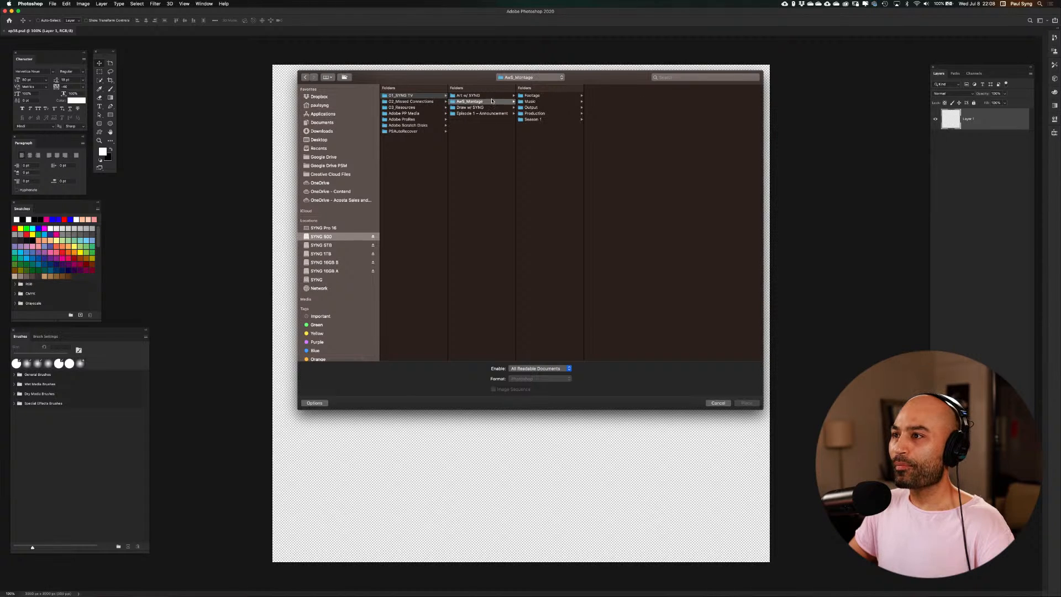
left_click(489, 95)
left_click(550, 108)
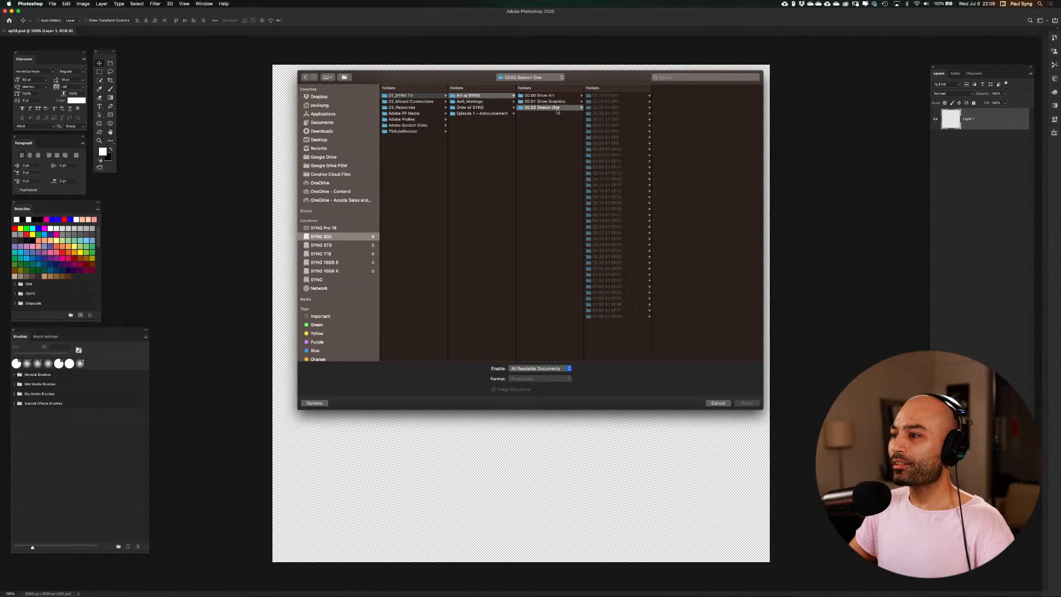
left_click(611, 316)
left_click(665, 101)
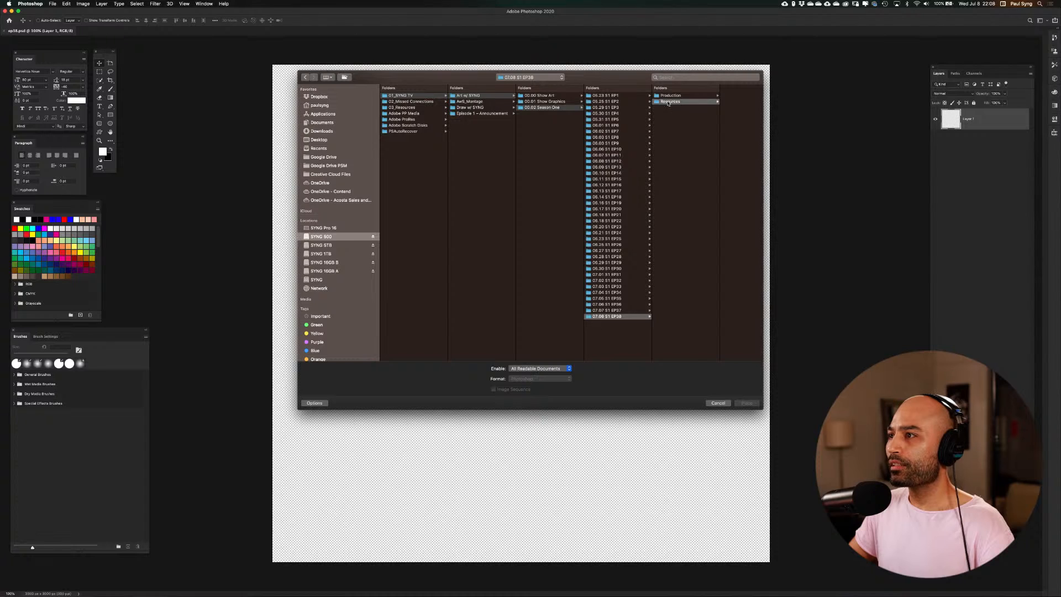
Preview the downloaded images and place the black-and-white off-shoulder portrait at its default size on the canvas
left_click(718, 96)
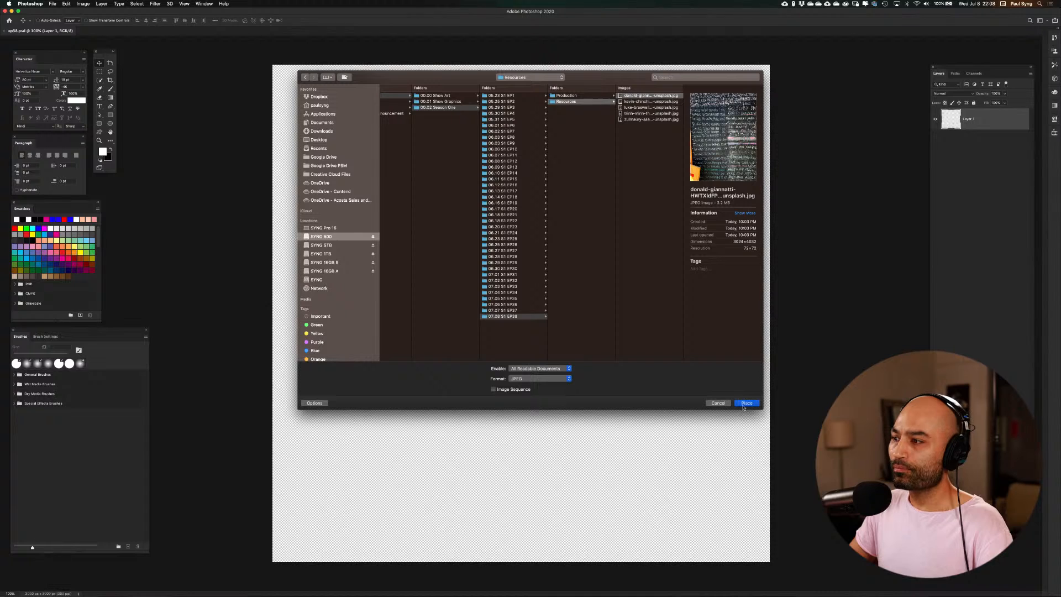
left_click(656, 102)
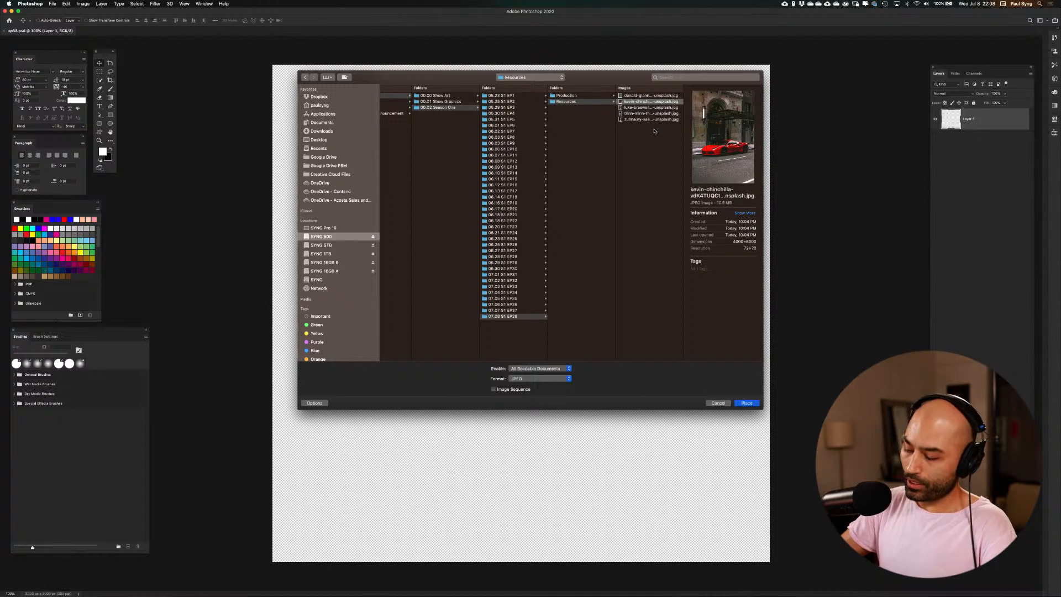
key("Down")
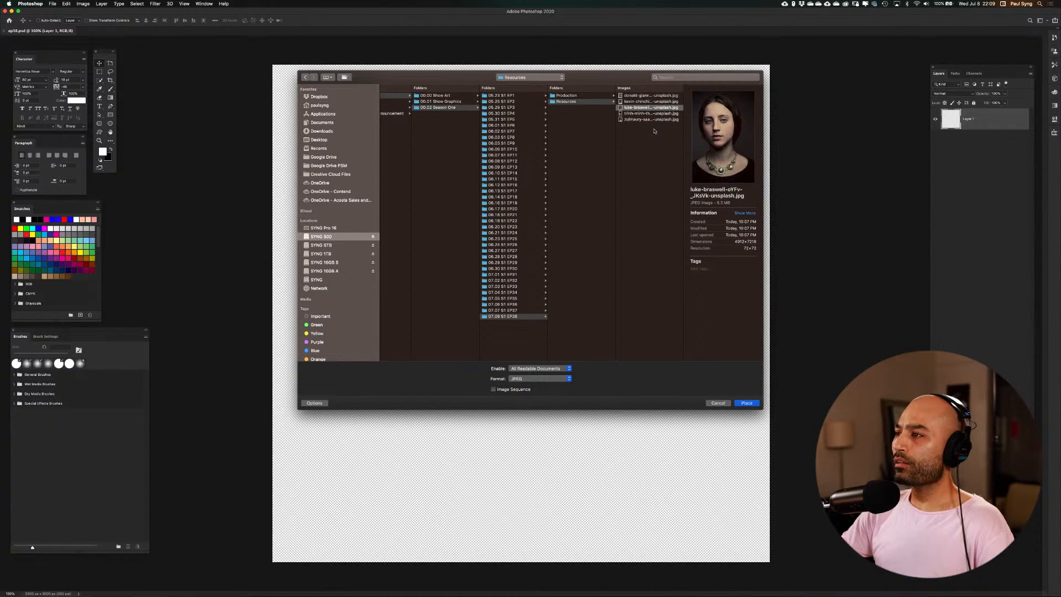
key("Down")
key("Down")
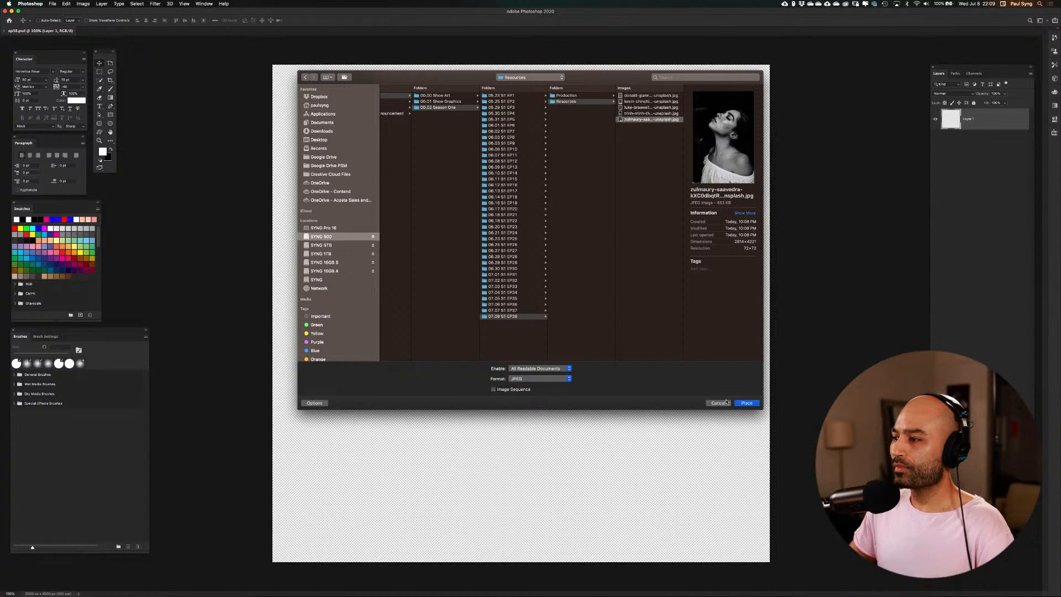
left_click(747, 405)
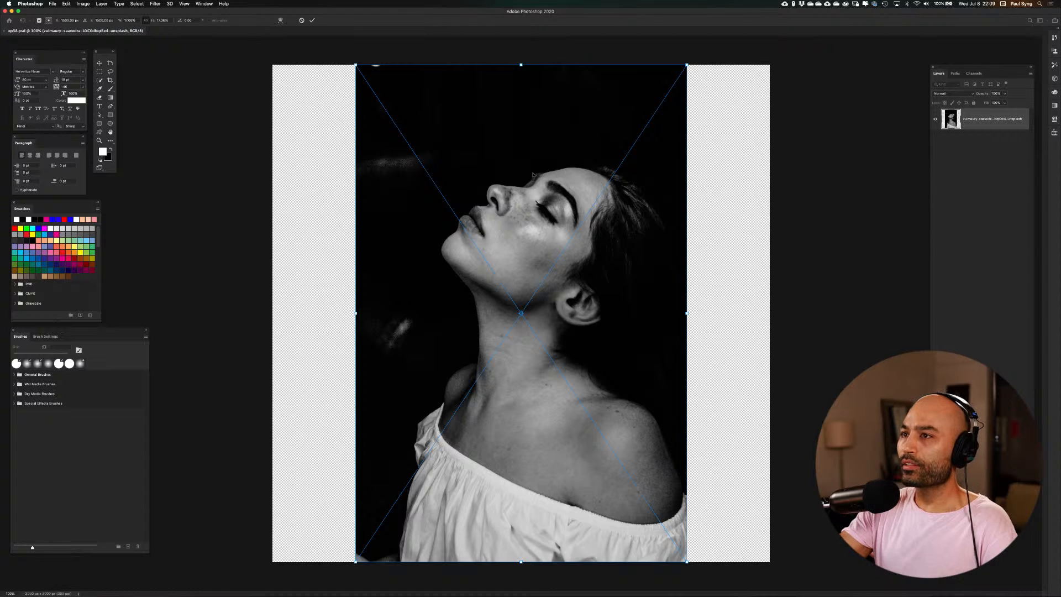
key("Return")
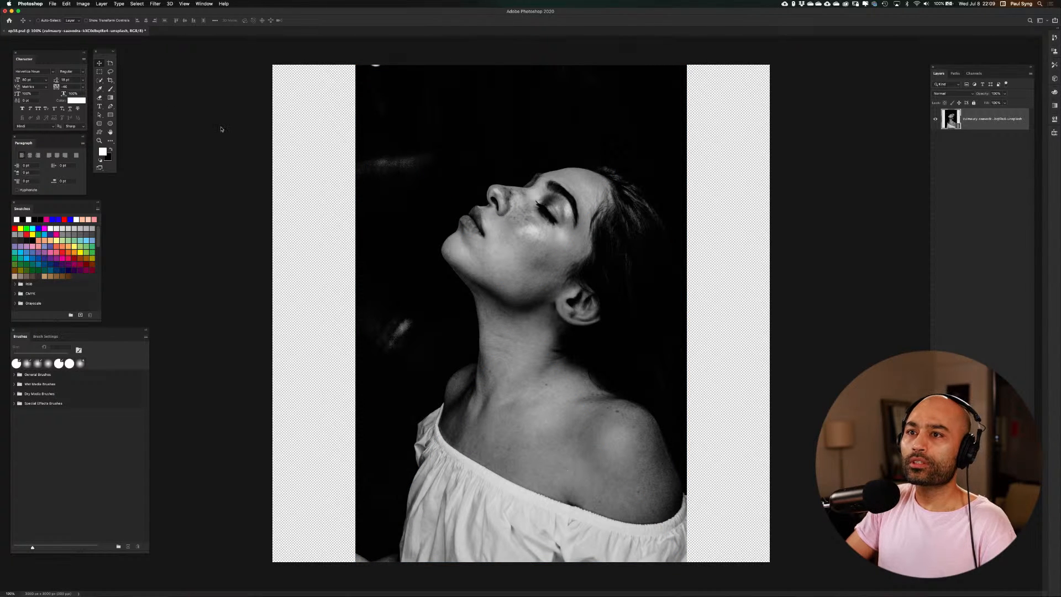
Select the woman with the Quick Selection tool's Select Subject and open the selection in Select and Mask
left_click(99, 81)
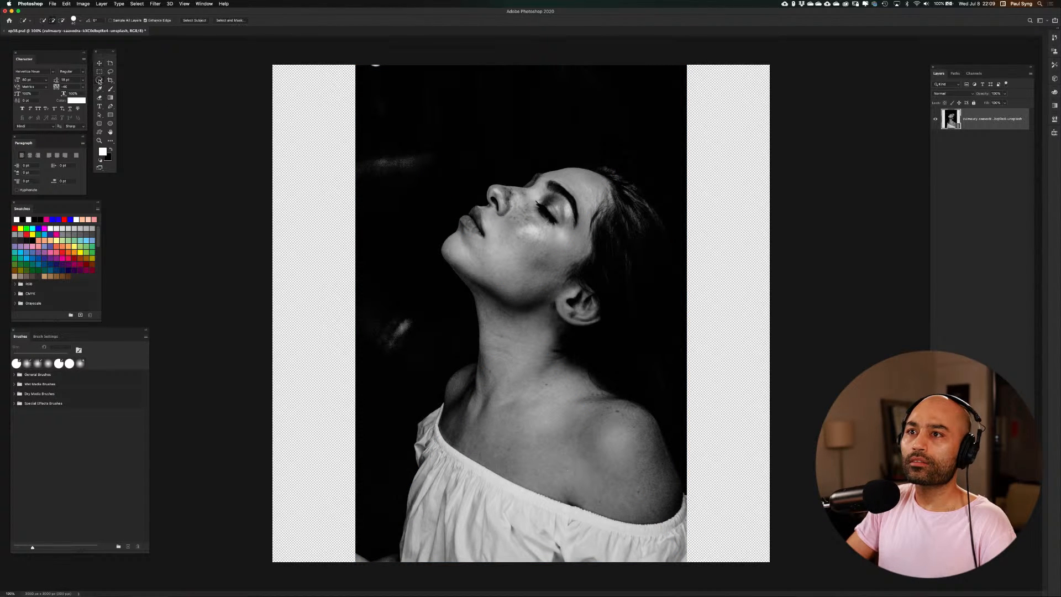
left_click(192, 21)
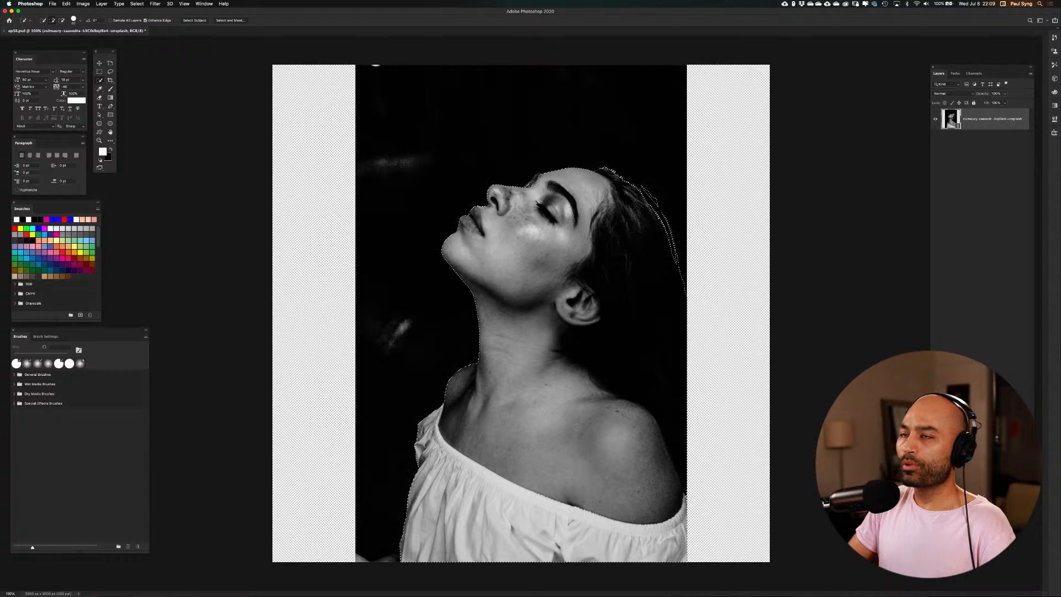
left_click(230, 20)
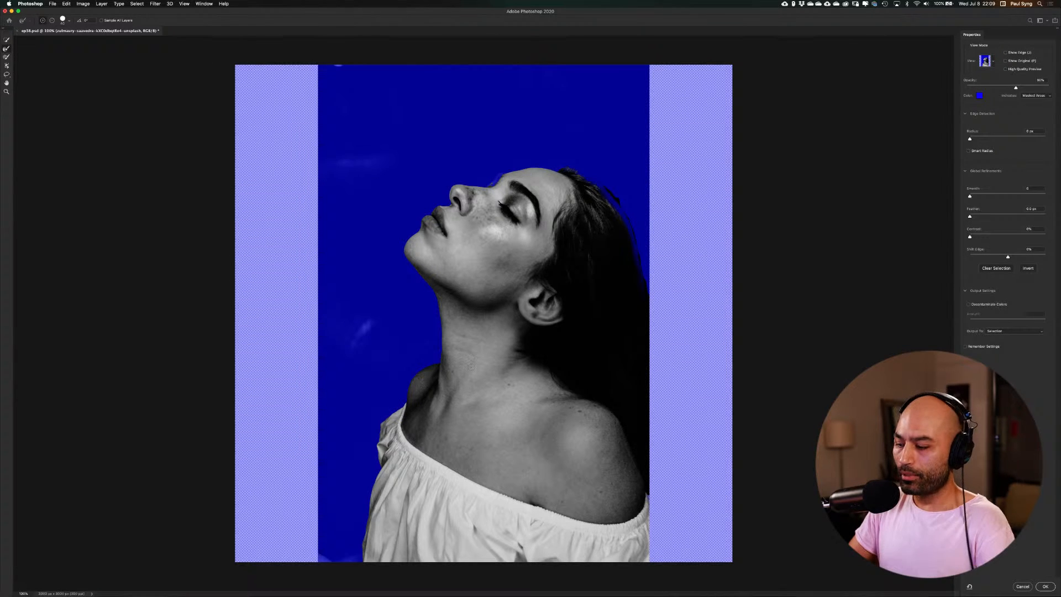
Inspect the mask edge up close along the blouse, shoulder, neck, chin and nose for selection errors
scroll(454, 358, "up", 5)
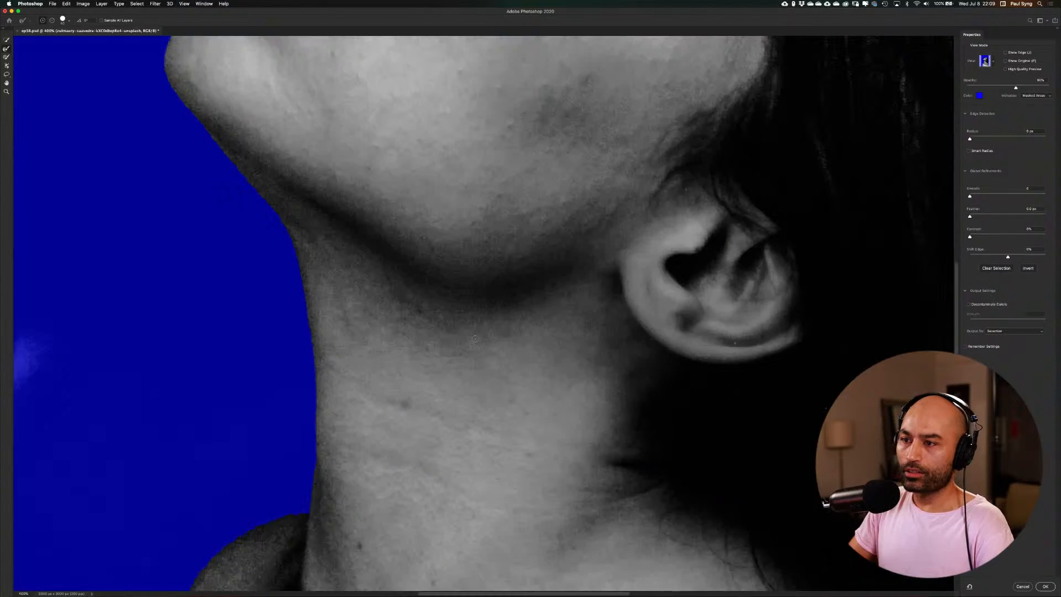
left_click_drag(333, 423, 567, 58)
left_click_drag(365, 439, 438, 136)
left_click_drag(390, 425, 391, 300)
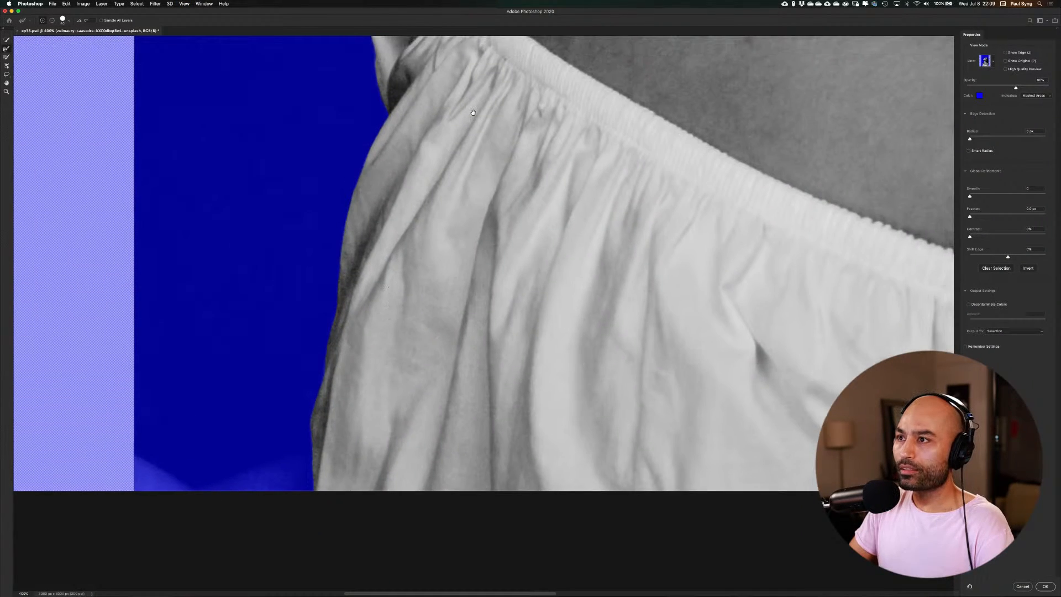
left_click_drag(476, 117, 421, 381)
left_click_drag(500, 142, 410, 315)
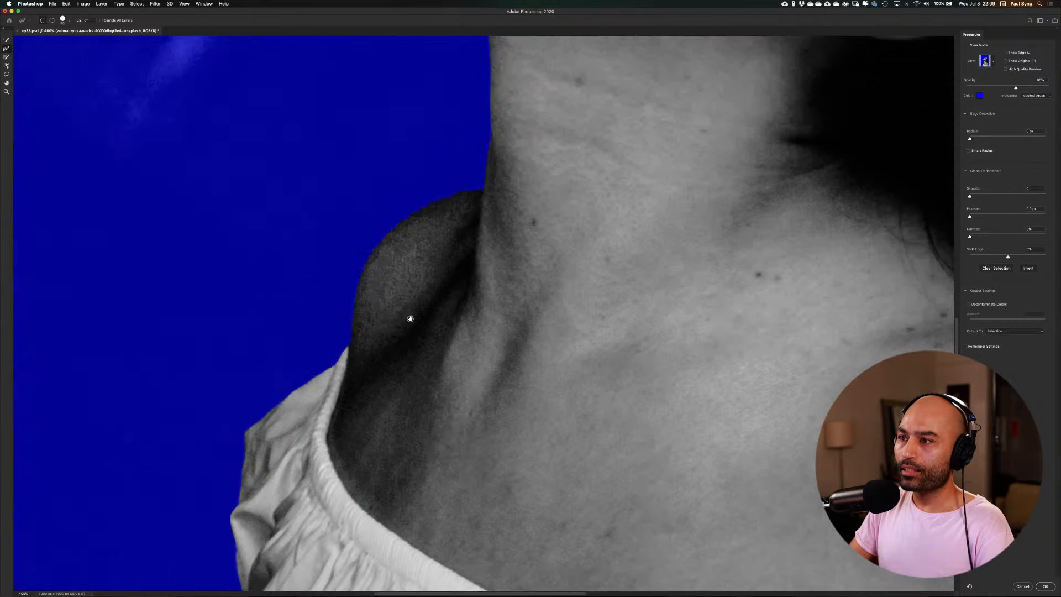
left_click_drag(466, 201, 448, 381)
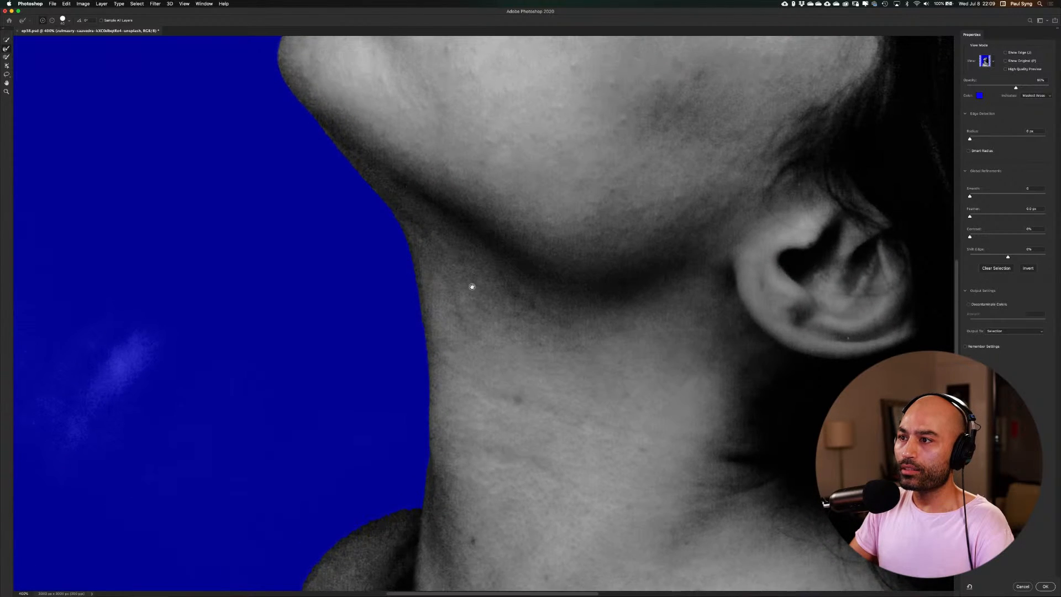
left_click_drag(471, 276, 539, 411)
left_click_drag(466, 235, 377, 410)
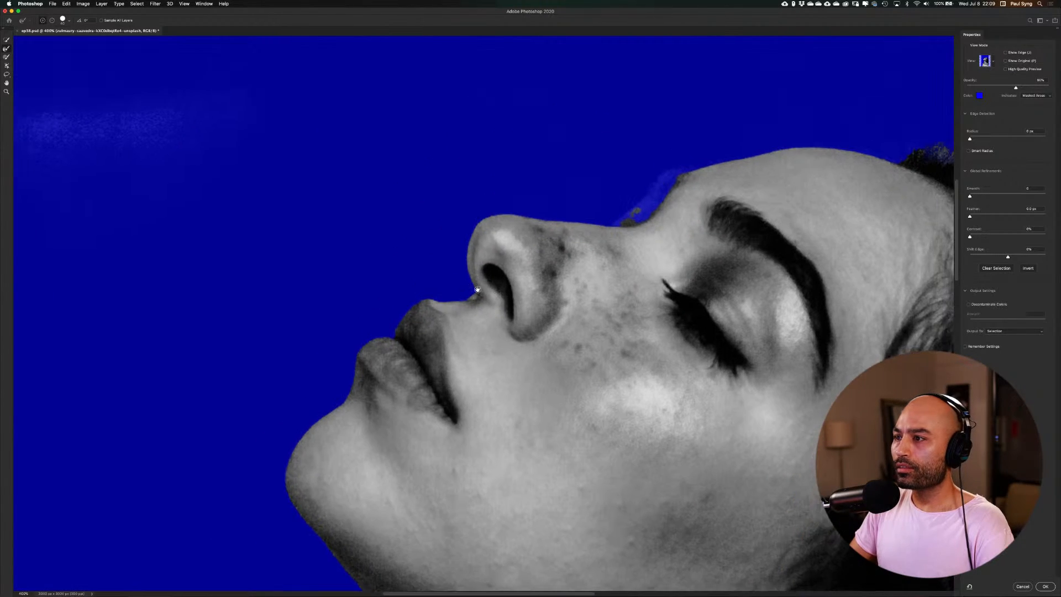
left_click_drag(487, 271, 395, 335)
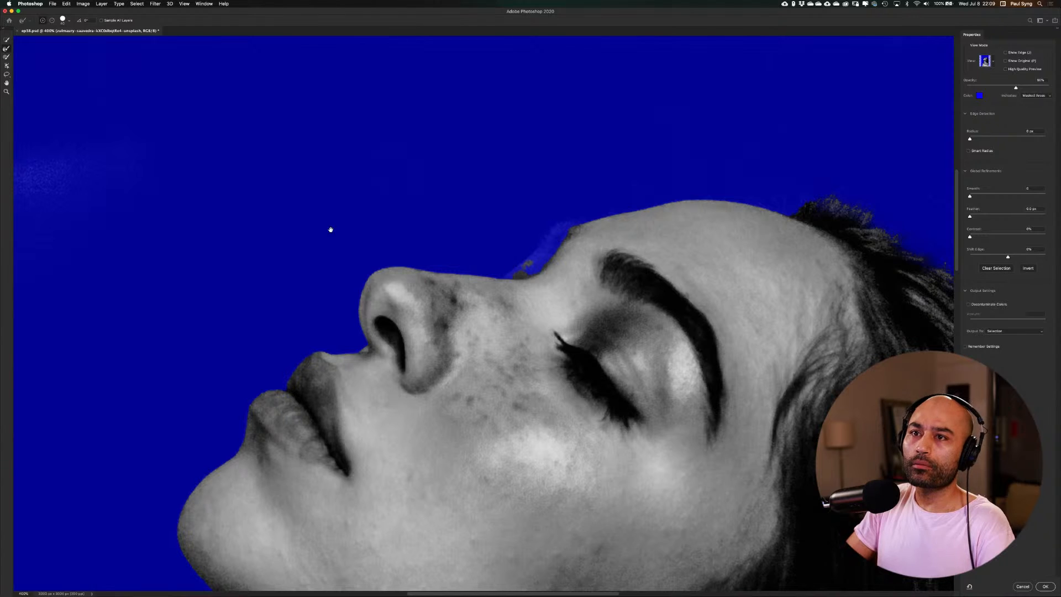
Add the missing area between the nose bridge and forehead to the selection with the Lasso Tool
left_click(7, 74)
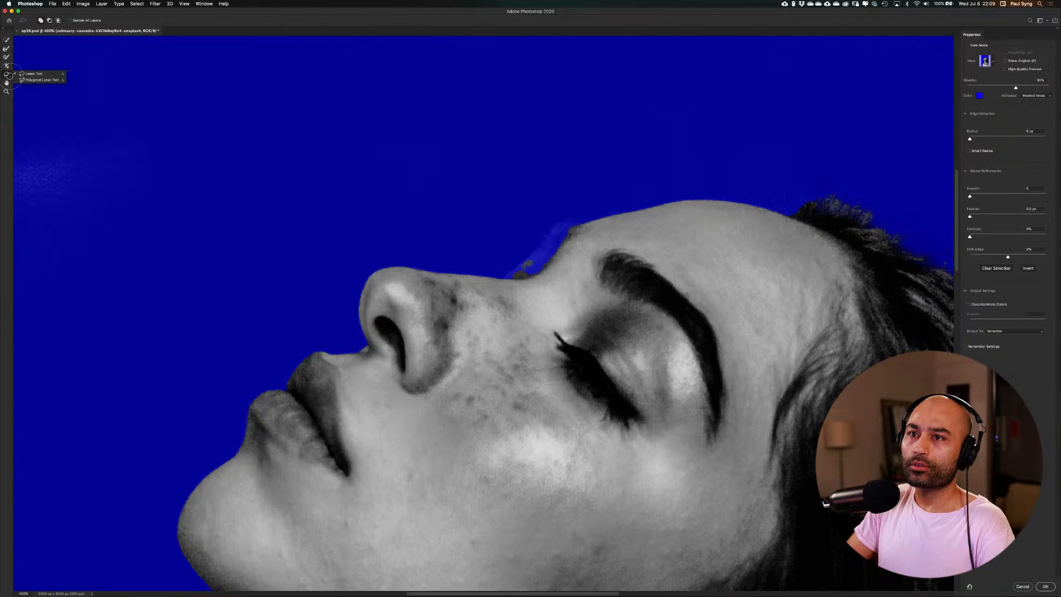
left_click(519, 277)
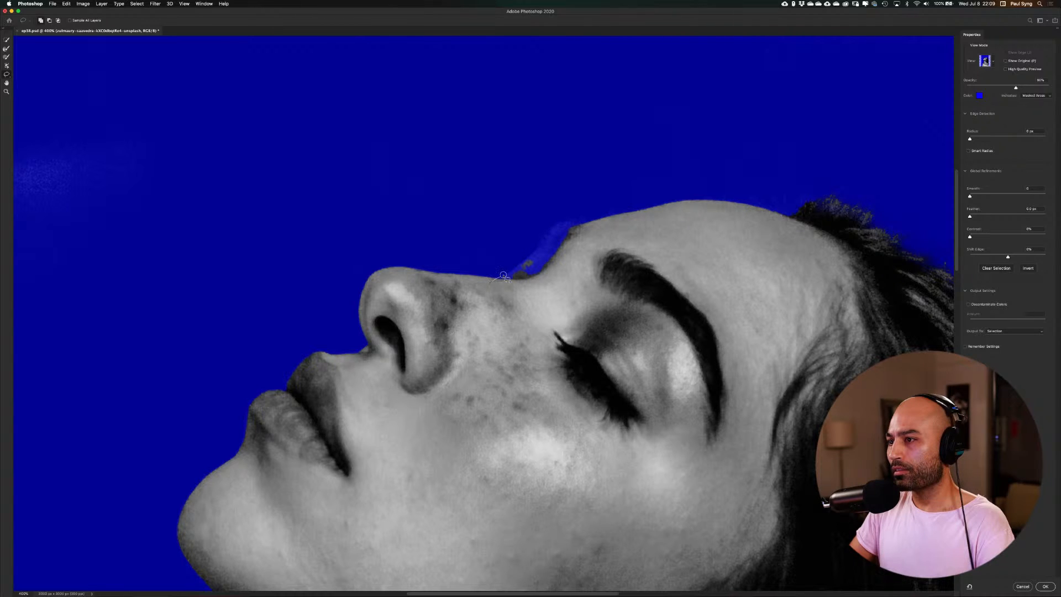
mouse_move(518, 266)
left_mouse_down()
mouse_move(557, 222)
mouse_move(596, 218)
mouse_move(578, 263)
mouse_move(535, 294)
mouse_move(489, 290)
left_mouse_up()
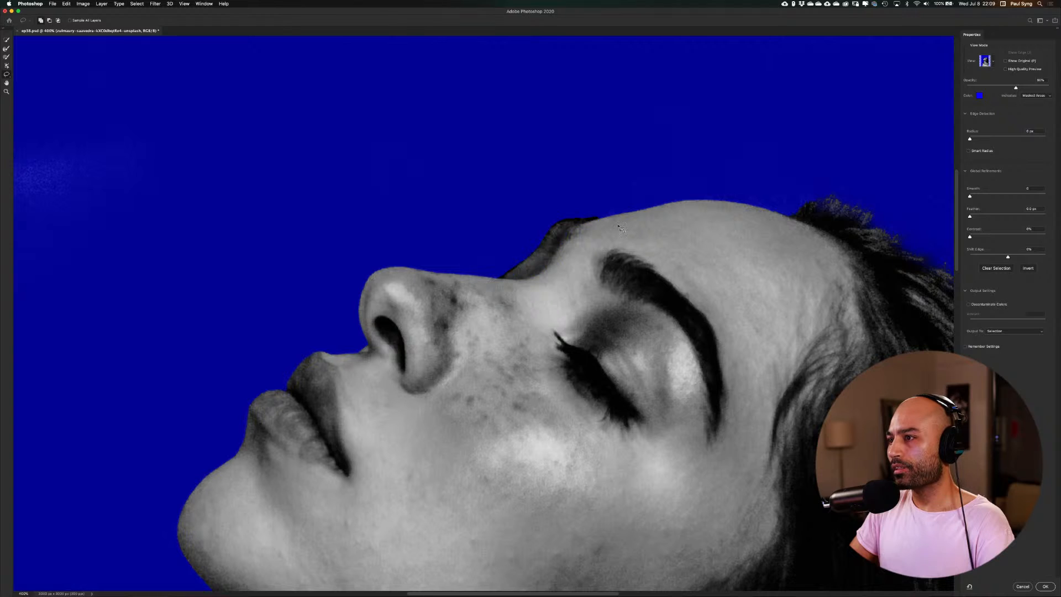
Extend the selection with the Lasso Tool at the brow ridge and where the forehead meets the hairline
left_click_drag(614, 232, 534, 288)
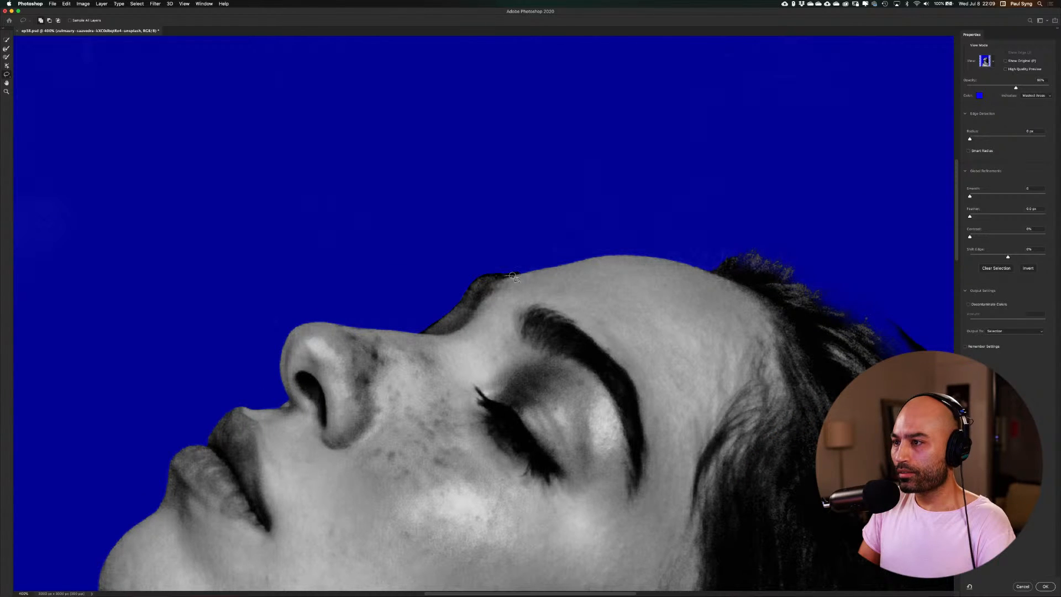
mouse_move(499, 275)
left_mouse_down()
mouse_move(566, 264)
mouse_move(589, 278)
left_mouse_up()
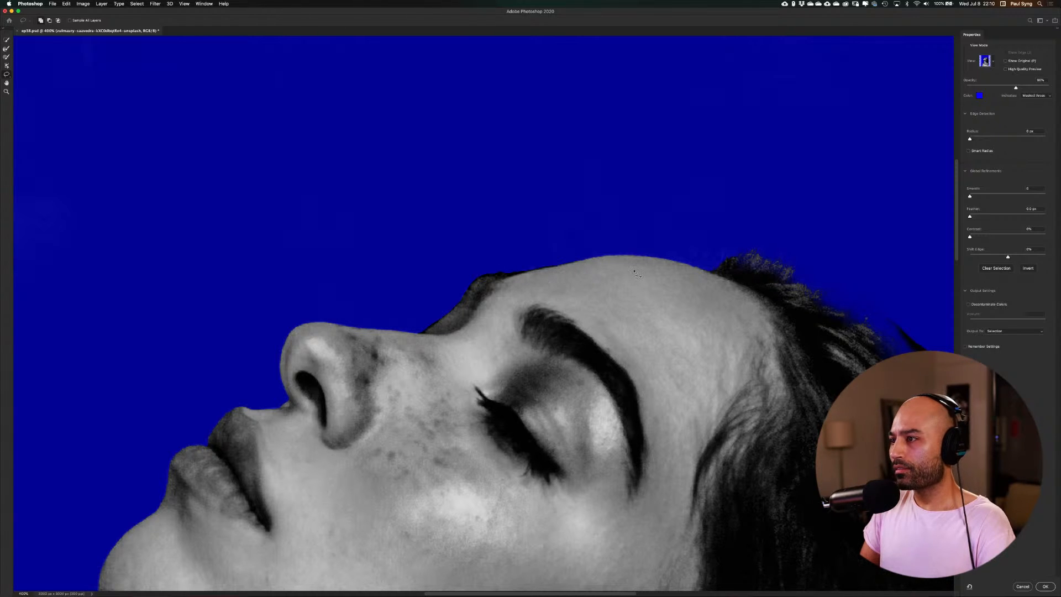
scroll(635, 272, "right", 5)
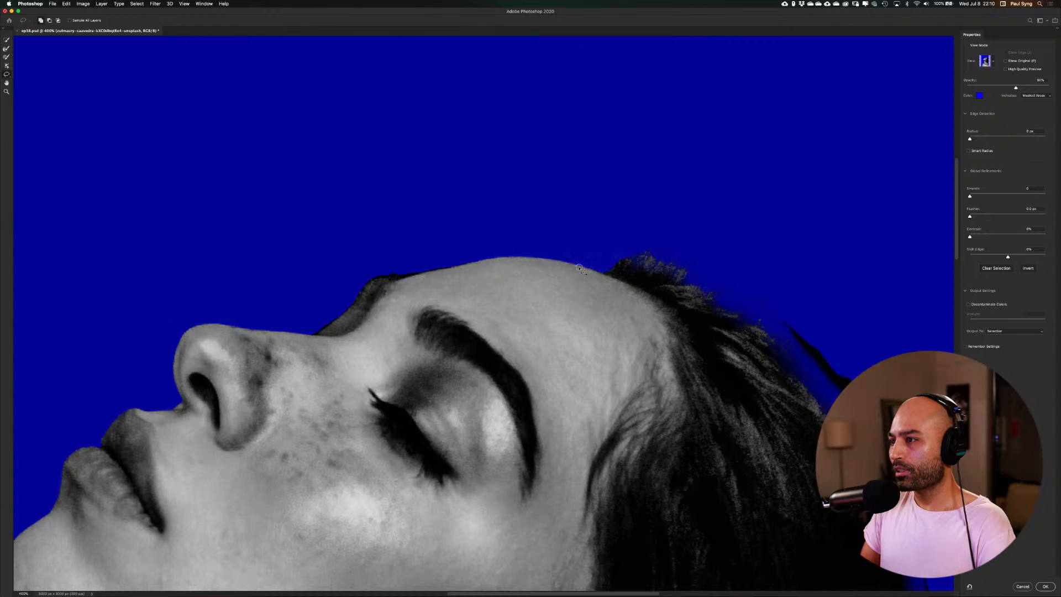
mouse_move(582, 270)
left_mouse_down()
mouse_move(633, 255)
mouse_move(661, 274)
mouse_move(669, 299)
left_mouse_up()
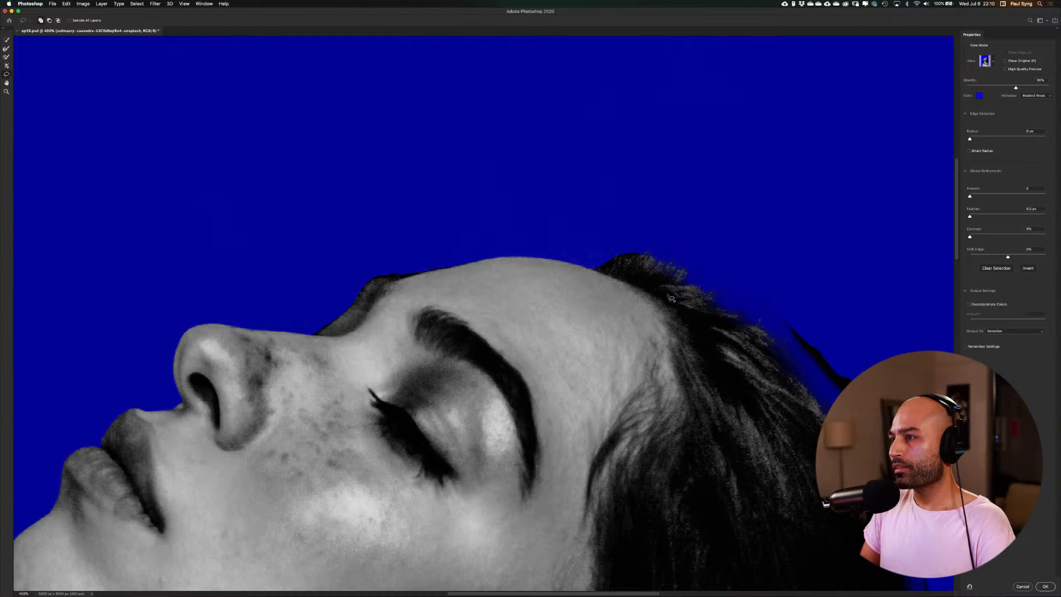
Add the missing strands and faded areas along the outer edge of the woman's hair with the Lasso Tool
left_click_drag(774, 373, 449, 258)
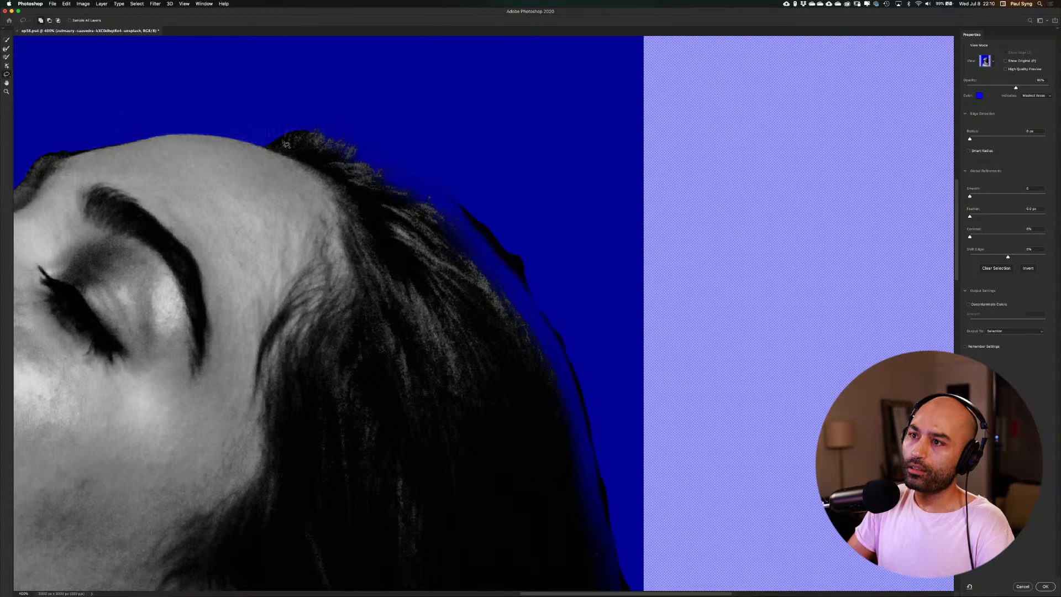
mouse_move(250, 140)
left_mouse_down()
mouse_move(298, 122)
mouse_move(367, 139)
mouse_move(502, 239)
mouse_move(553, 311)
mouse_move(611, 536)
mouse_move(558, 562)
mouse_move(355, 365)
mouse_move(293, 291)
mouse_move(243, 136)
left_mouse_up()
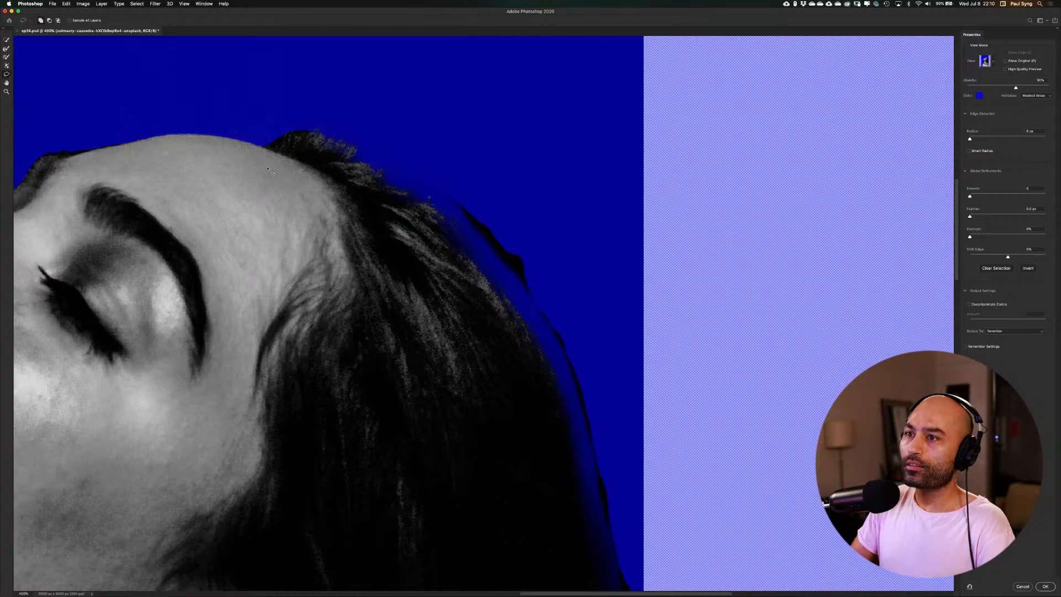
scroll(354, 212, "down", 3)
scroll(354, 212, "right", 2)
scroll(354, 213, "down", 5)
scroll(353, 213, "right", 2)
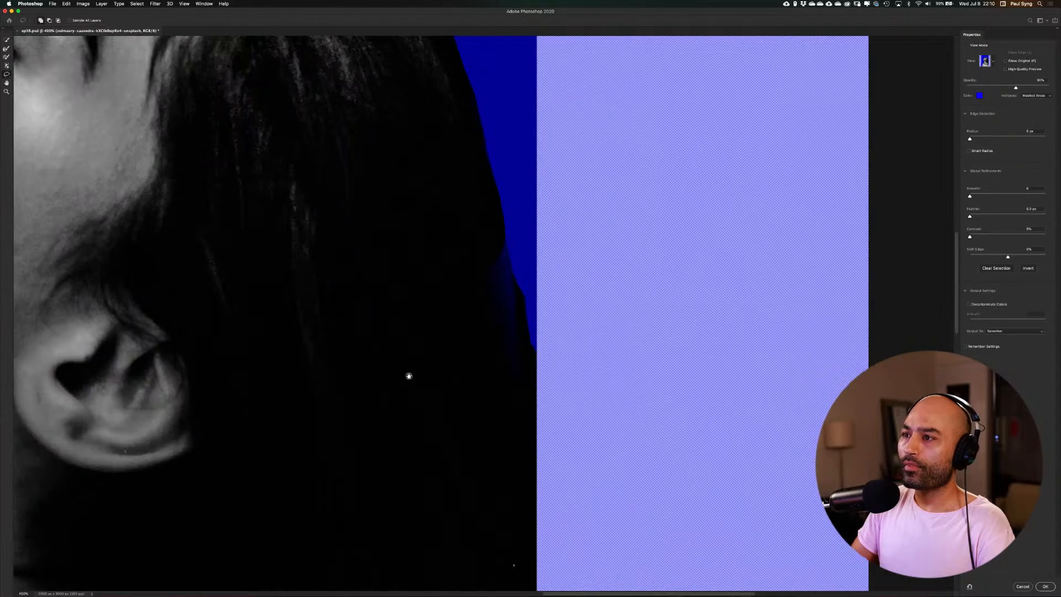
mouse_move(483, 131)
left_mouse_down()
mouse_move(514, 269)
mouse_move(510, 321)
mouse_move(426, 224)
mouse_move(487, 162)
left_mouse_up()
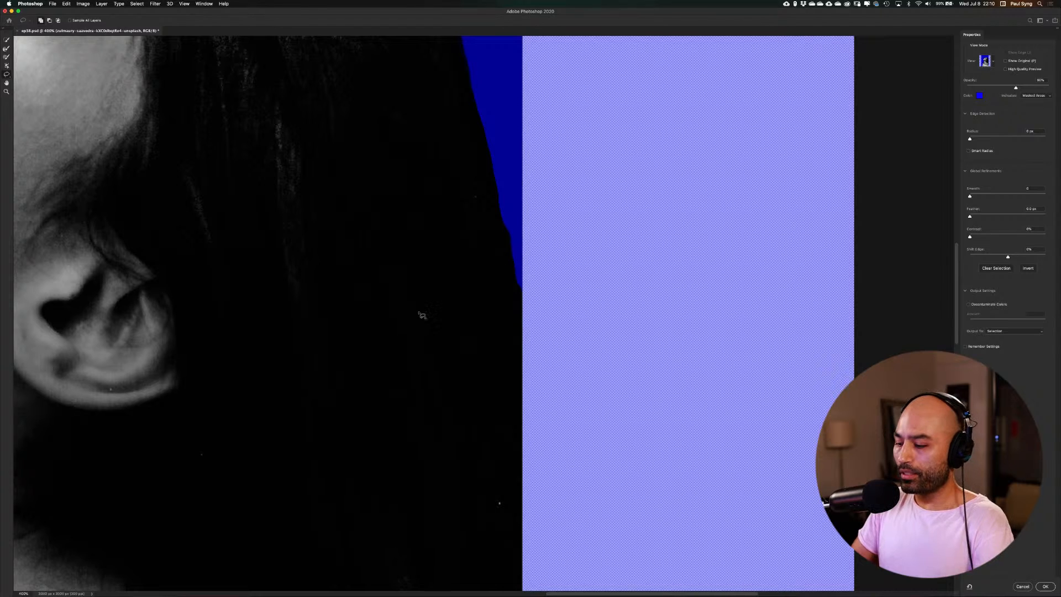
Inspect the mask edges from the hair past the shoulder to the blouse and back up to the face
key("super+minus")
key("super+minus")
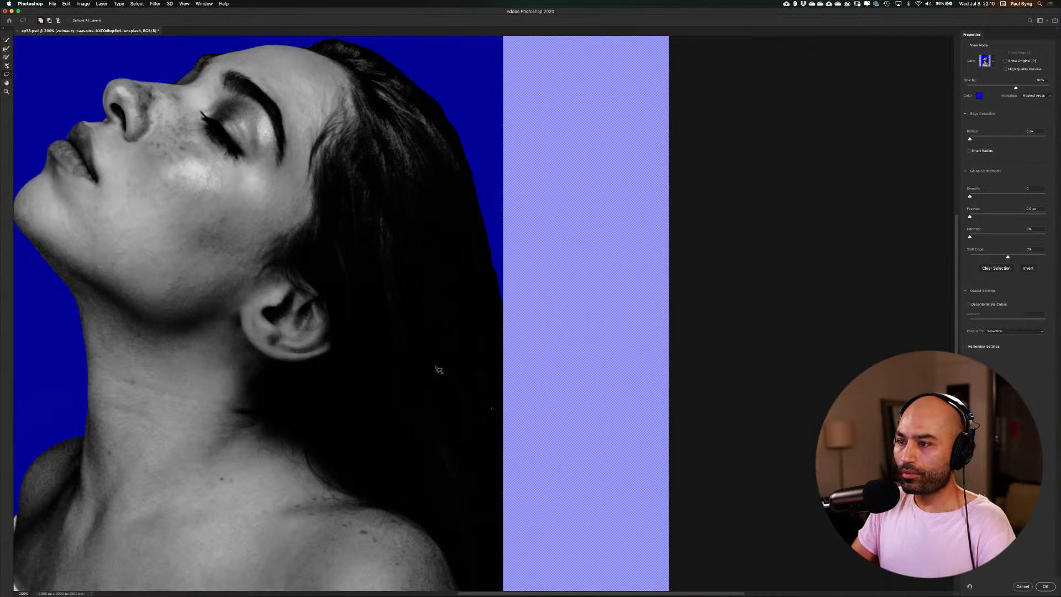
left_click_drag(417, 367, 400, 221)
left_click_drag(400, 494, 414, 330)
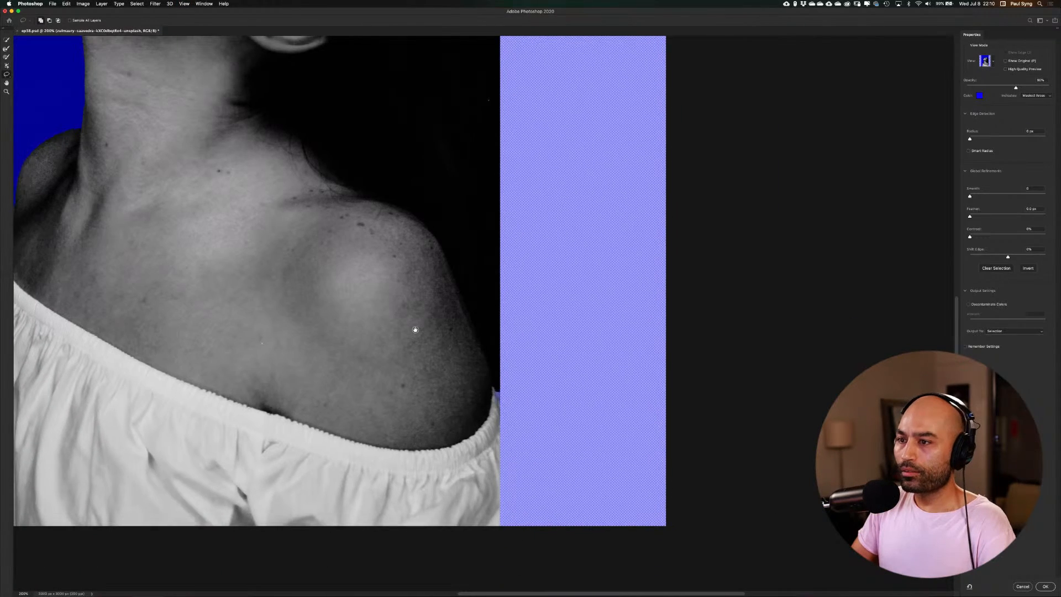
left_click_drag(393, 212, 426, 376)
left_click_drag(380, 176, 438, 373)
left_click_drag(415, 223, 449, 303)
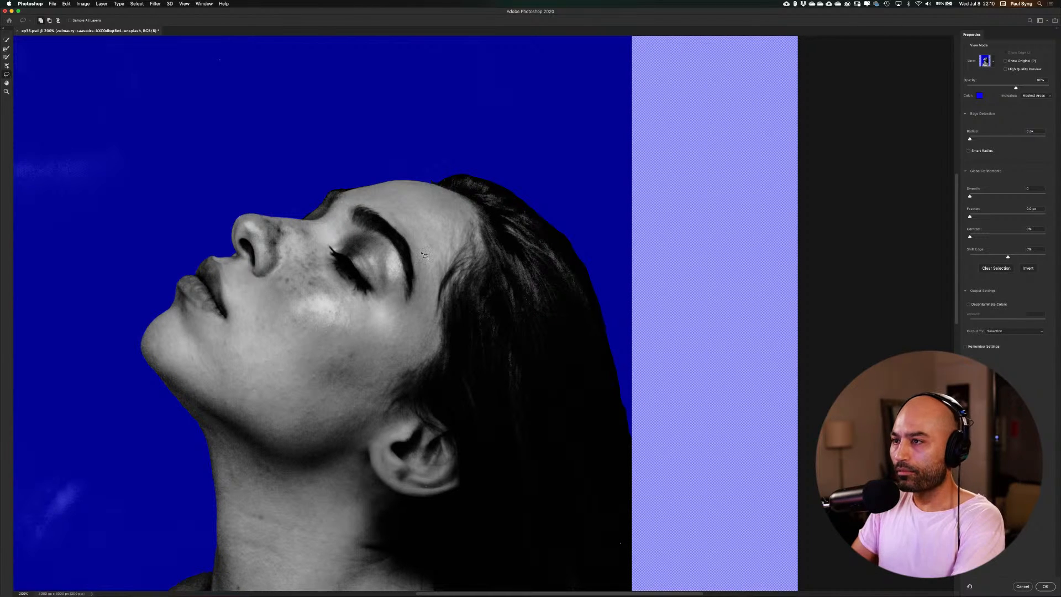
Build up the hair at the front hairline with overlapping lasso additions and trim the excess above the forehead into a rounded edge
key("super+plus")
key("super+plus")
key("super+plus")
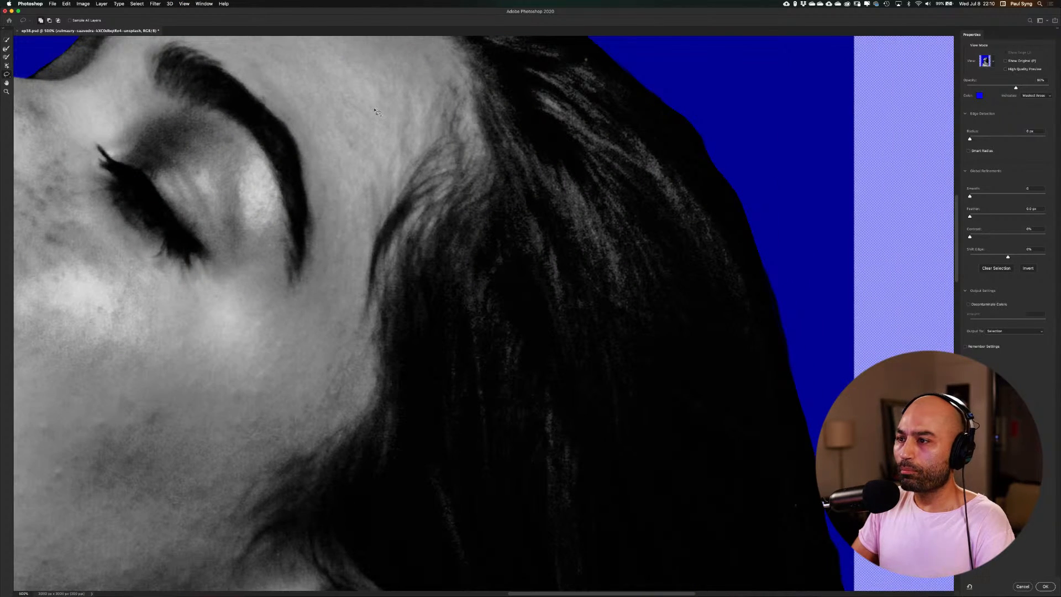
left_click_drag(375, 111, 495, 465)
left_click_drag(454, 283, 437, 252)
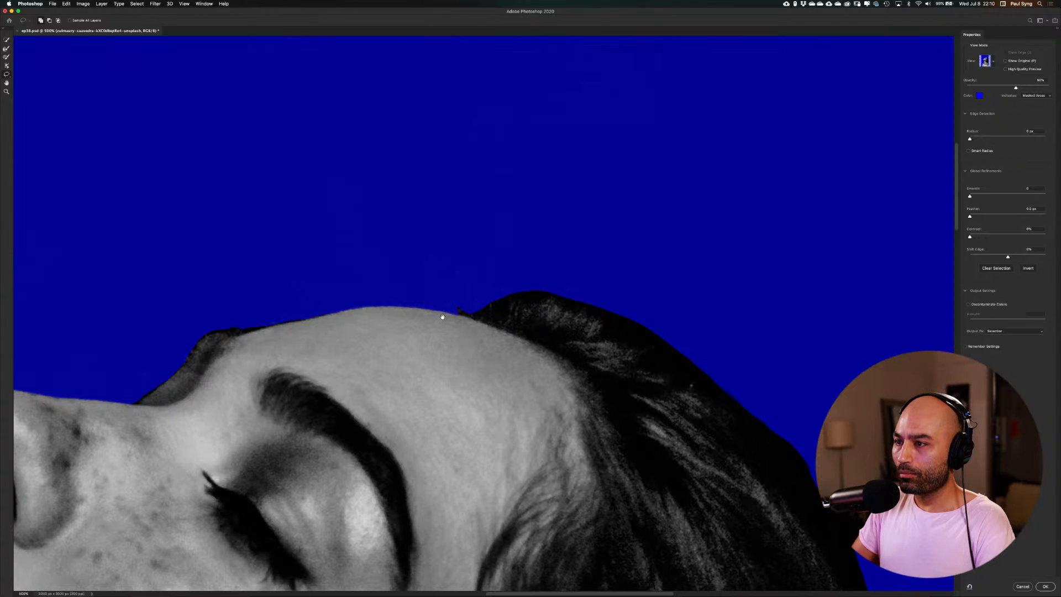
left_click_drag(446, 306, 474, 300)
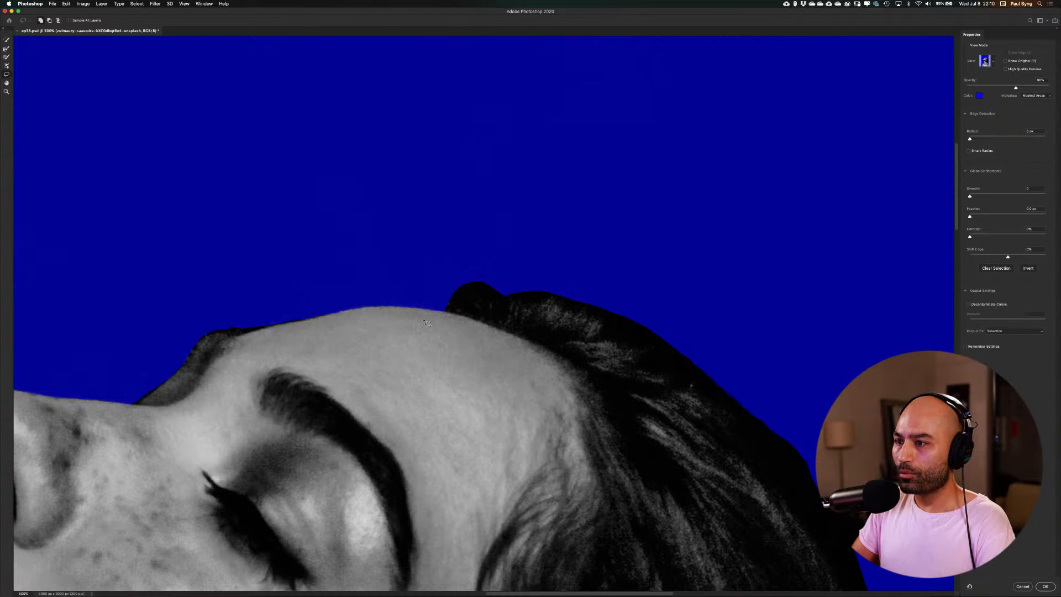
left_click_drag(415, 316, 484, 307)
left_click_drag(389, 302, 468, 253)
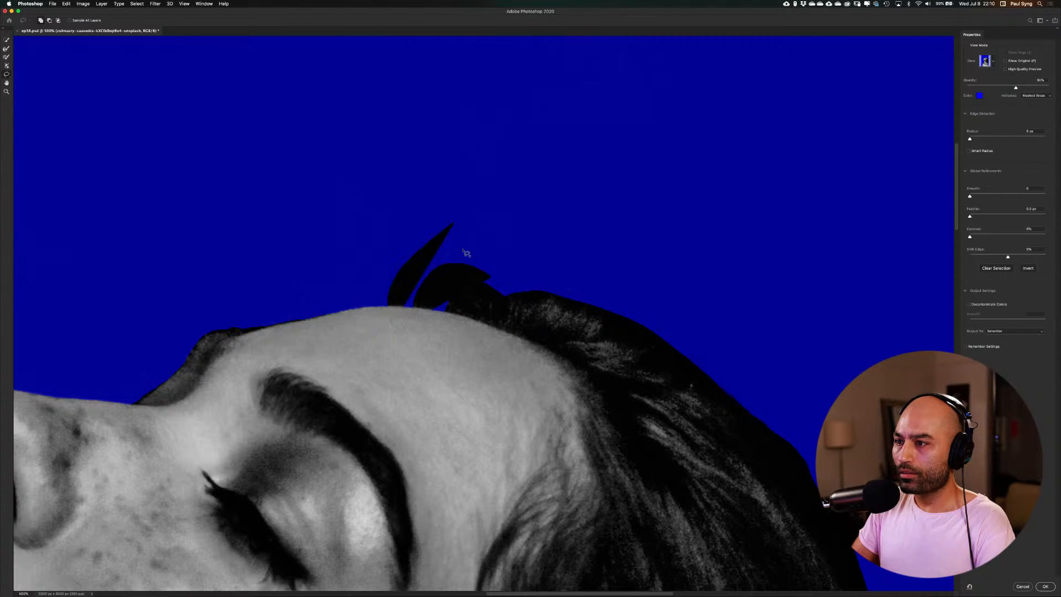
mouse_move(422, 326)
left_mouse_down()
mouse_move(466, 255)
mouse_move(516, 284)
left_mouse_up()
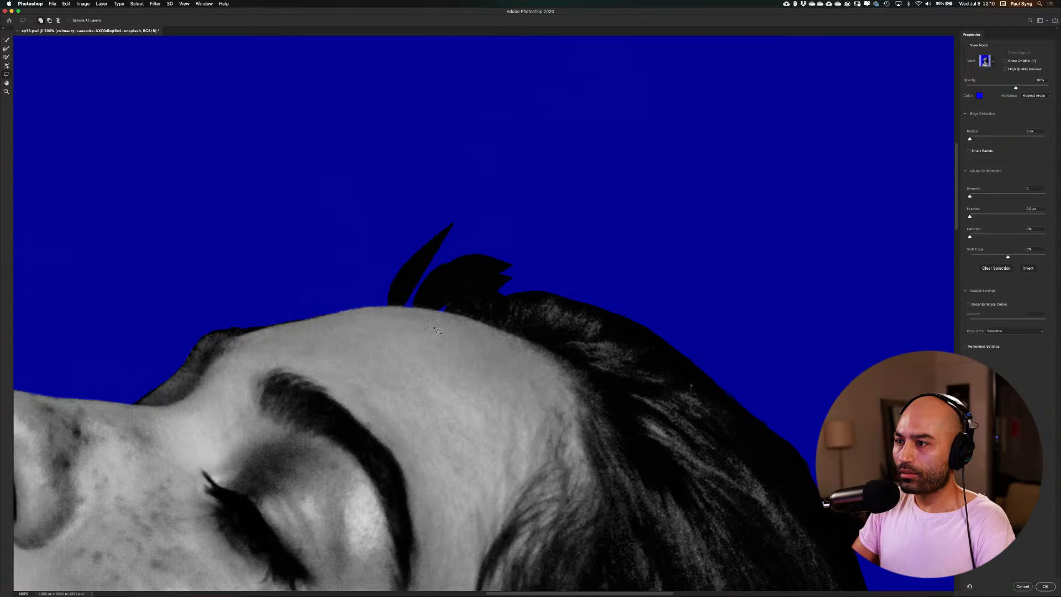
mouse_move(434, 323)
left_mouse_down()
mouse_move(518, 287)
mouse_move(493, 317)
mouse_move(524, 296)
left_mouse_up()
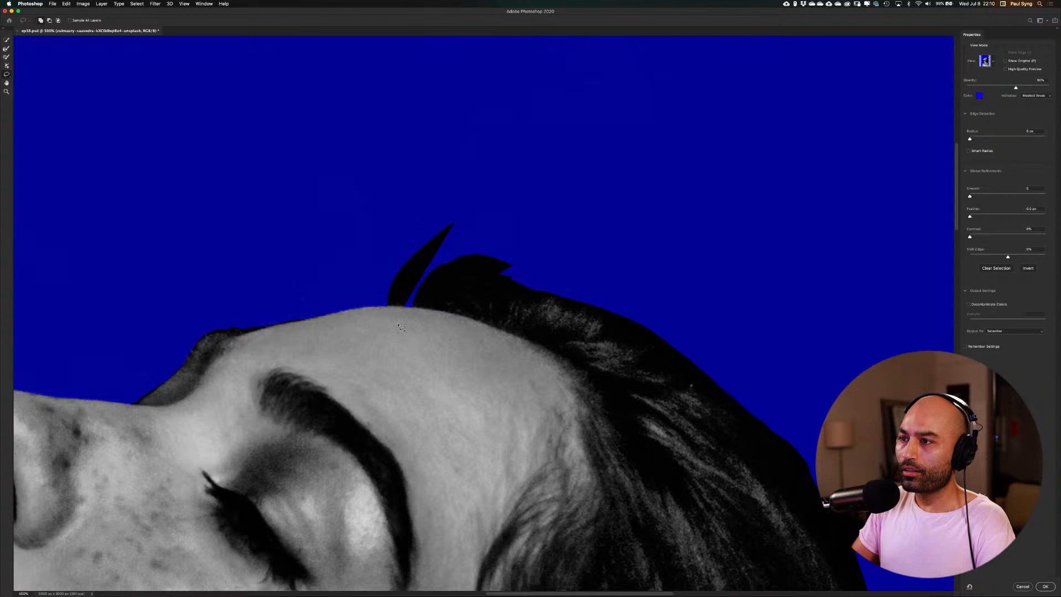
mouse_move(378, 344)
left_mouse_down()
mouse_move(376, 238)
mouse_move(587, 259)
left_mouse_up()
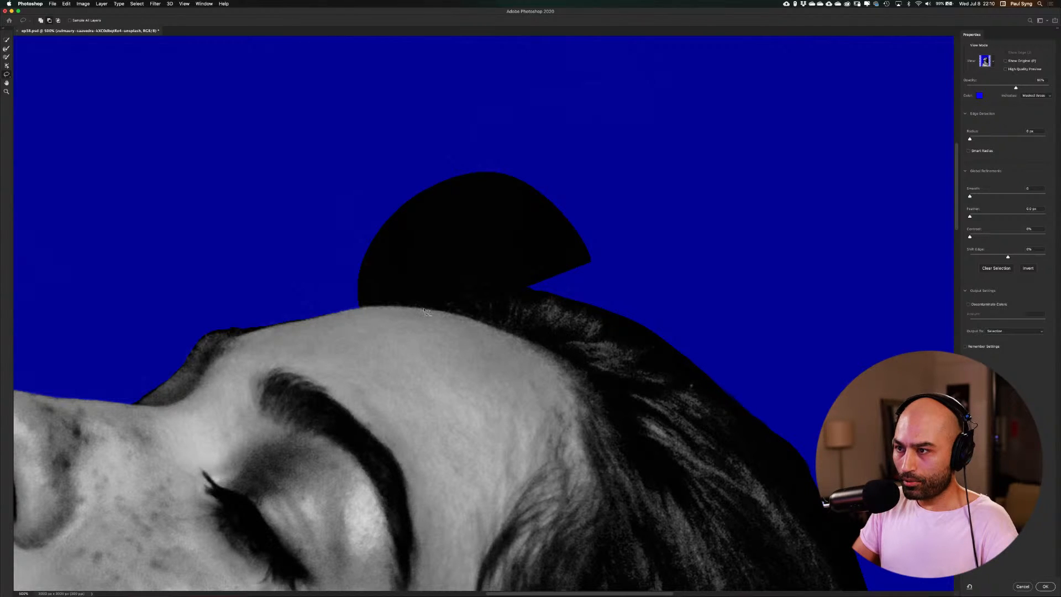
mouse_move(424, 310)
left_mouse_down()
mouse_move(438, 283)
mouse_move(468, 271)
mouse_move(526, 287)
mouse_move(609, 247)
mouse_move(474, 141)
mouse_move(395, 163)
mouse_move(357, 211)
mouse_move(355, 284)
mouse_move(359, 308)
mouse_move(424, 310)
left_mouse_up()
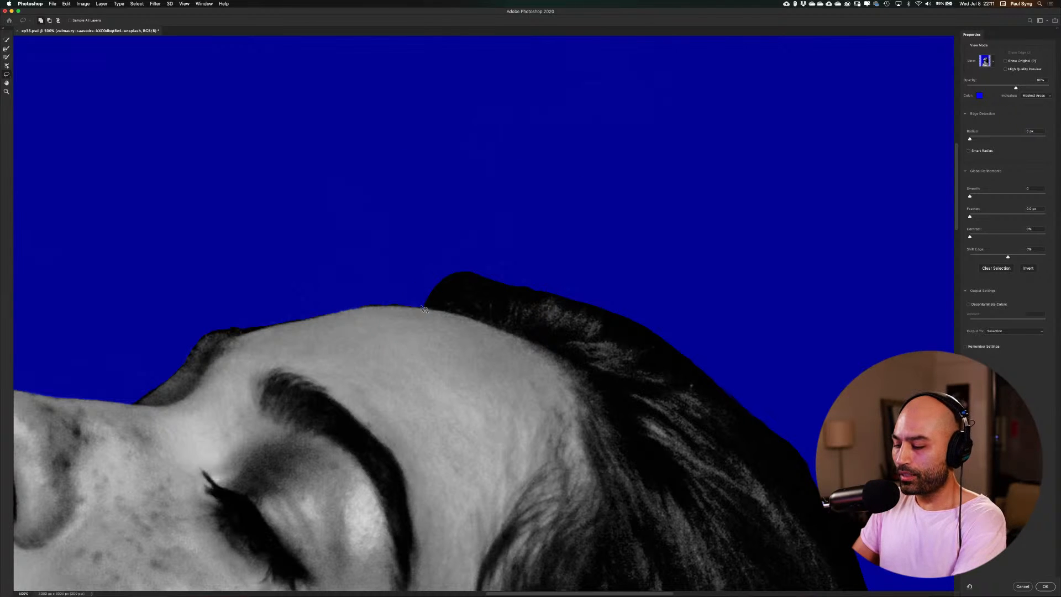
Trim the thin dark fringe off the forehead's outline and the small bump on the far brow with the Lasso Tool
key("super+plus")
key("super+plus")
key("super+plus")
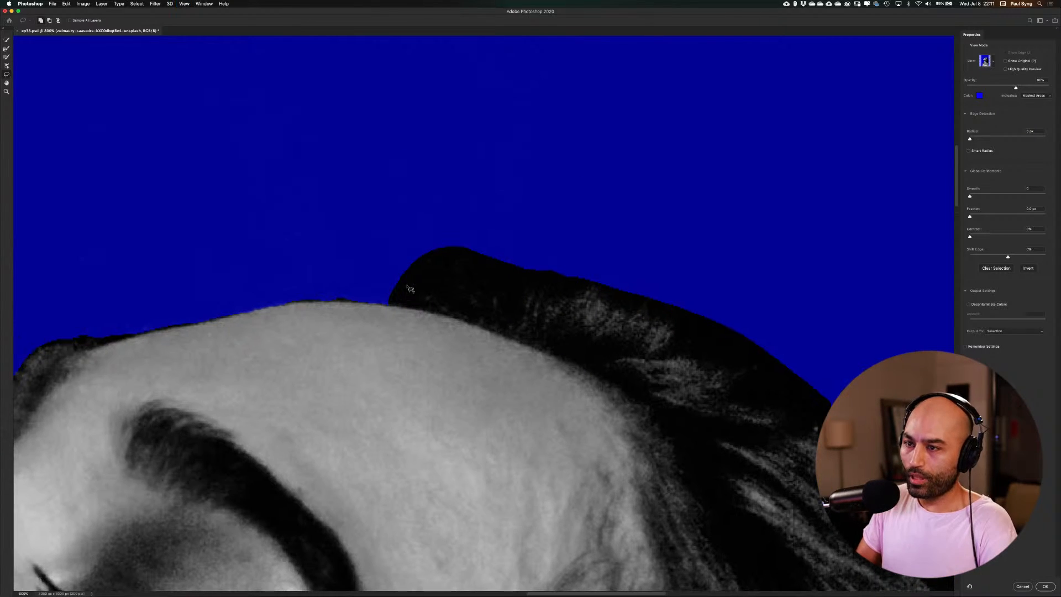
left_click_drag(296, 360, 545, 252)
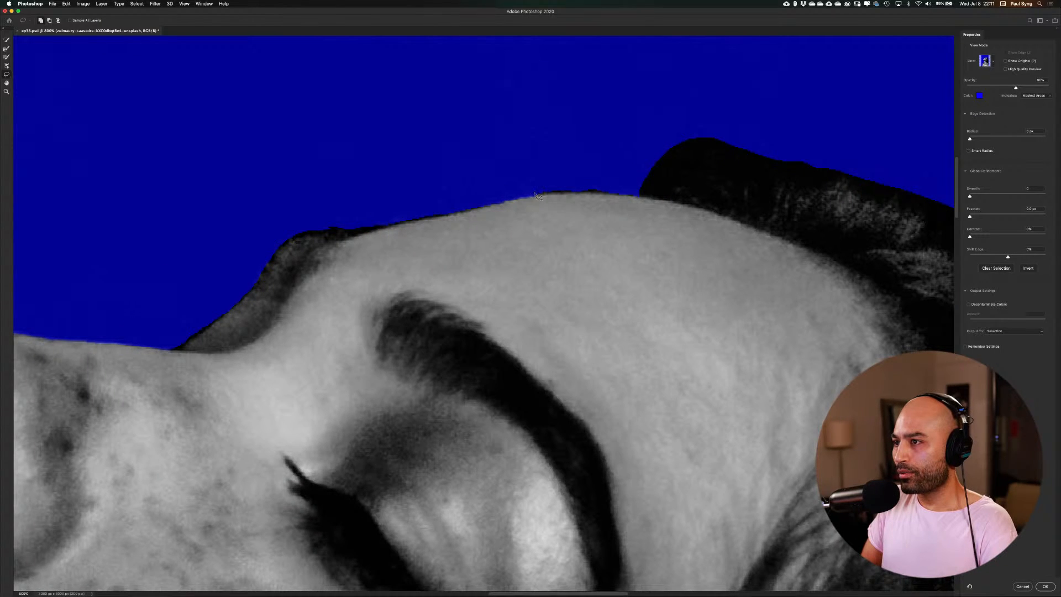
mouse_move(539, 197)
left_mouse_down()
mouse_move(612, 193)
mouse_move(599, 172)
mouse_move(550, 170)
mouse_move(534, 201)
left_mouse_up()
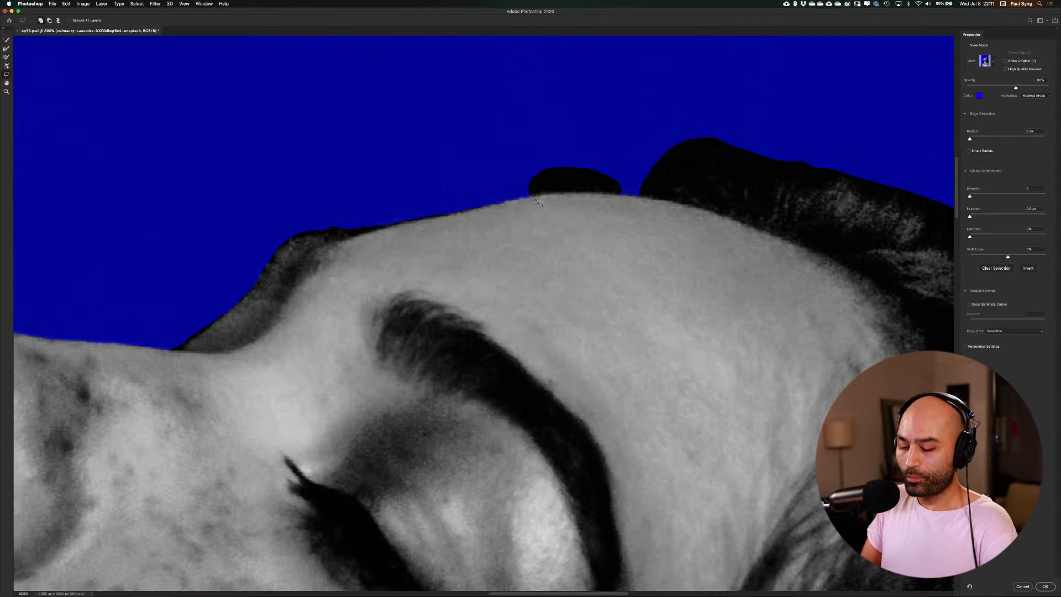
key("super+z")
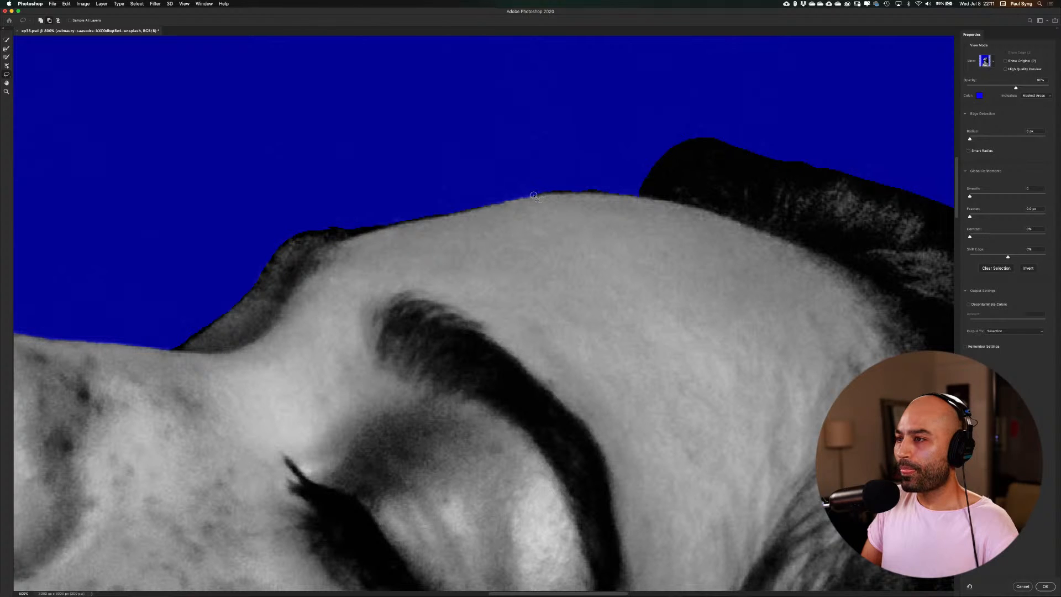
mouse_move(557, 194)
left_mouse_down()
mouse_move(598, 193)
mouse_move(583, 172)
mouse_move(533, 188)
mouse_move(539, 194)
left_mouse_up()
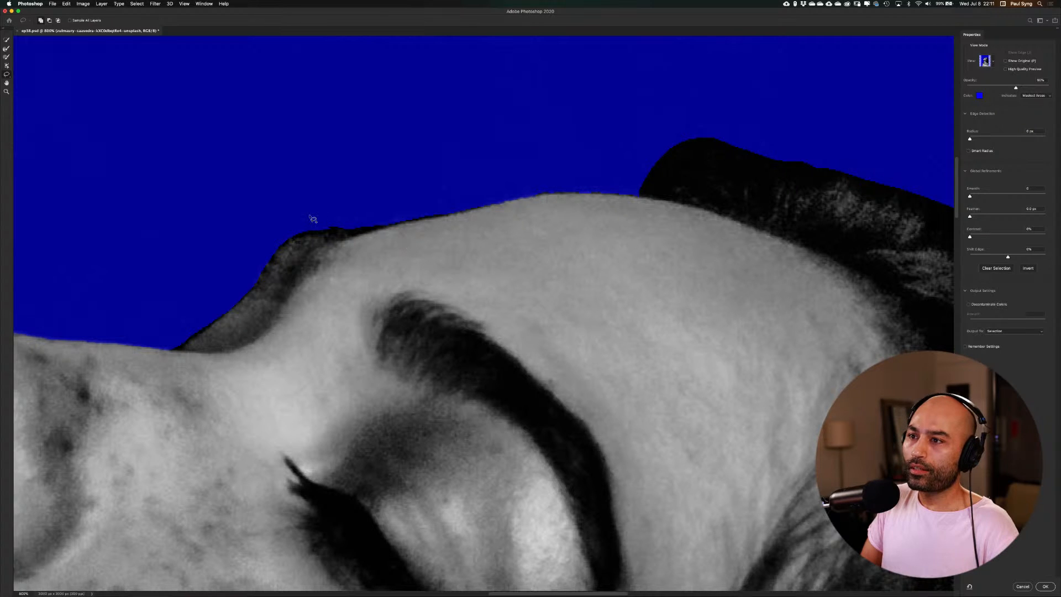
mouse_move(312, 226)
left_mouse_down()
mouse_move(353, 226)
mouse_move(358, 206)
mouse_move(310, 221)
mouse_move(344, 230)
mouse_move(353, 215)
mouse_move(313, 225)
left_mouse_up()
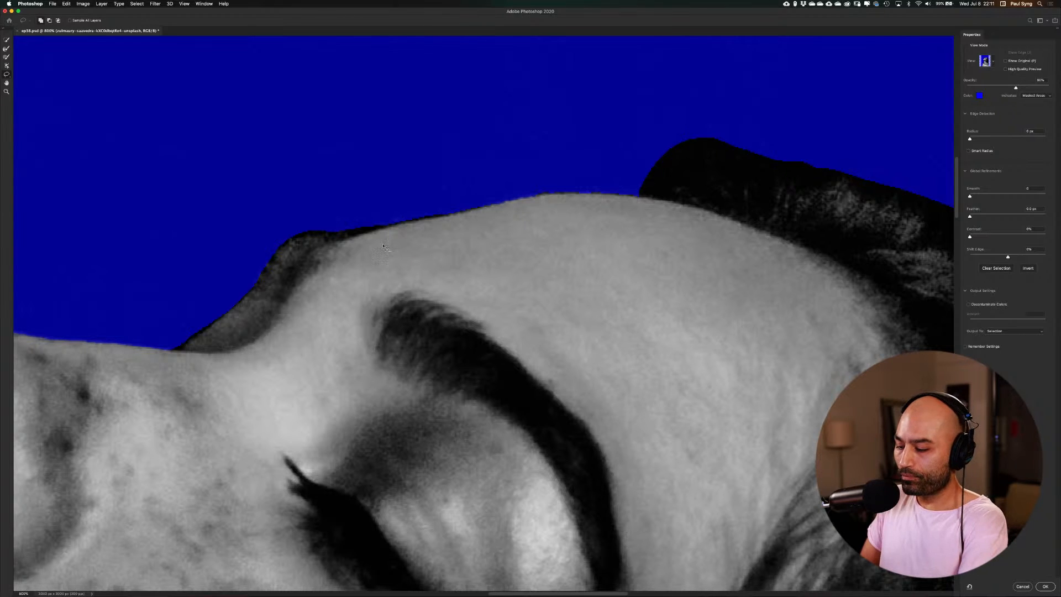
Refine the mask edge with slight smoothing and feathering, about 10% contrast and a slightly negative edge shift
key("super+0")
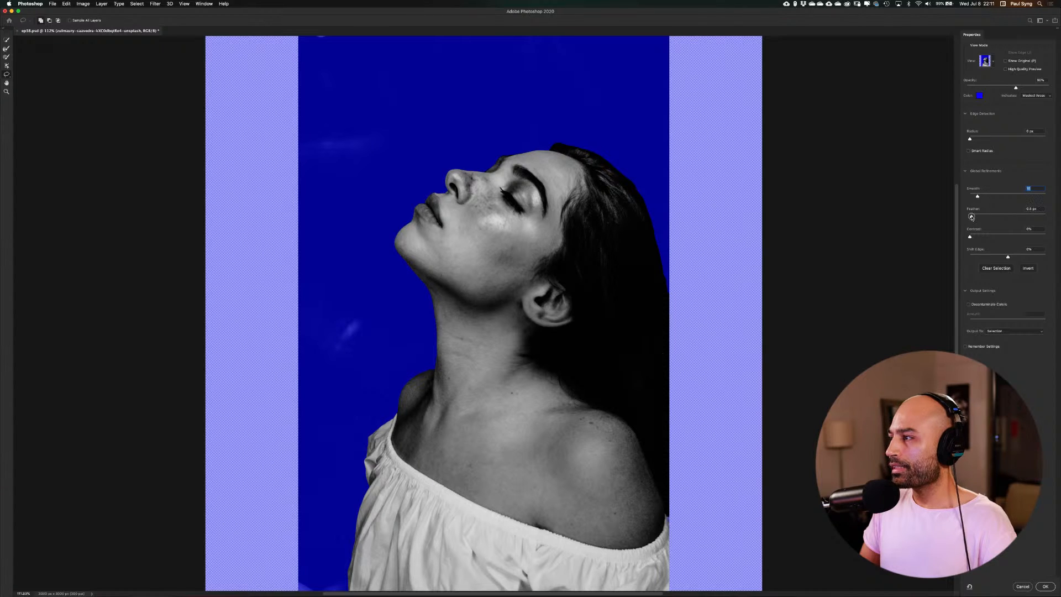
left_click_drag(976, 216, 975, 237)
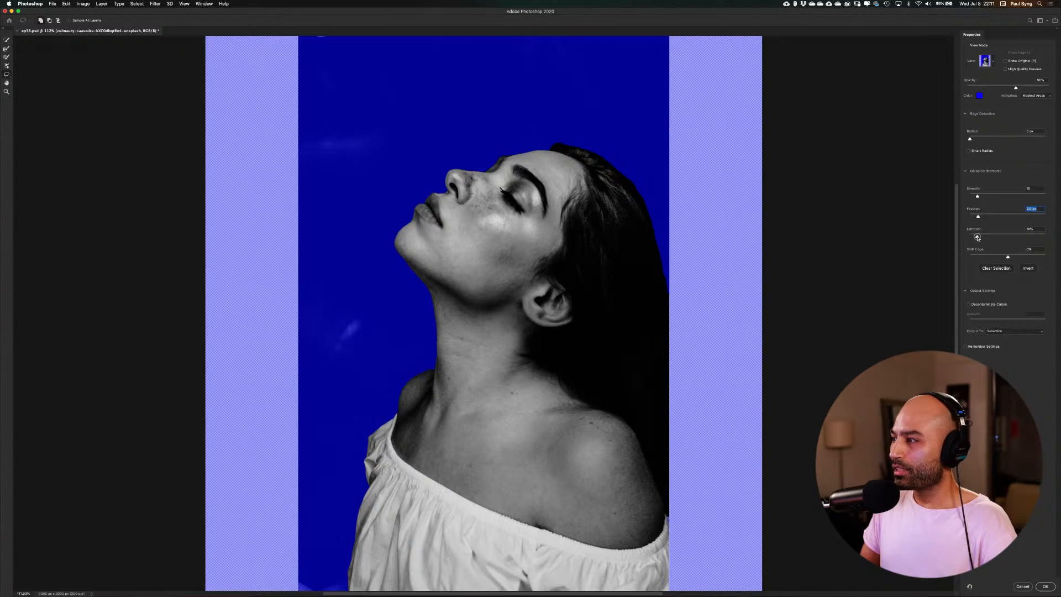
left_click(977, 237)
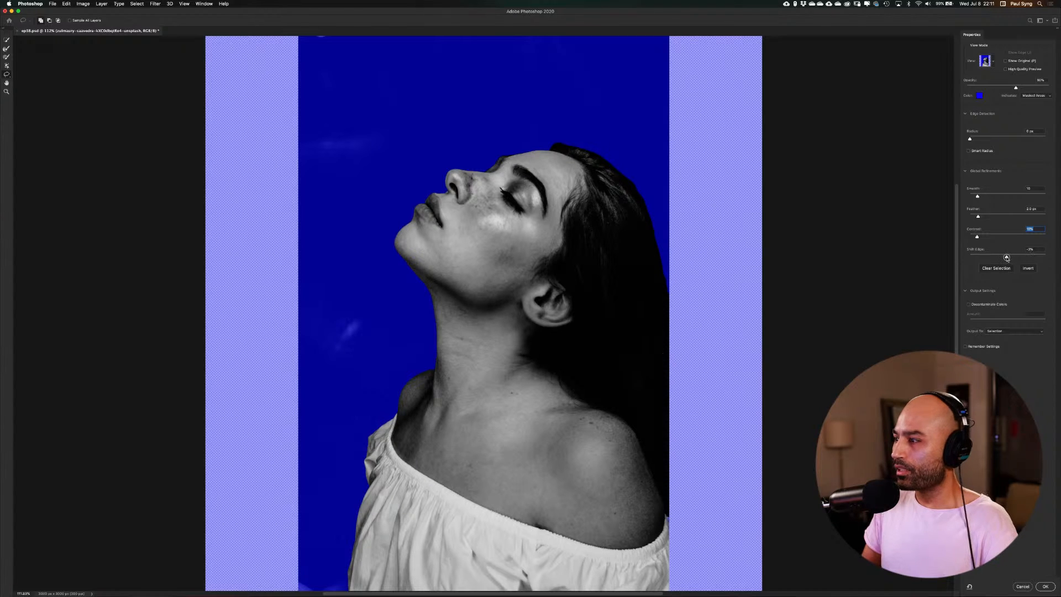
left_click(1007, 257)
Output the refined selection as a Layer Mask on the portrait
left_click(1028, 331)
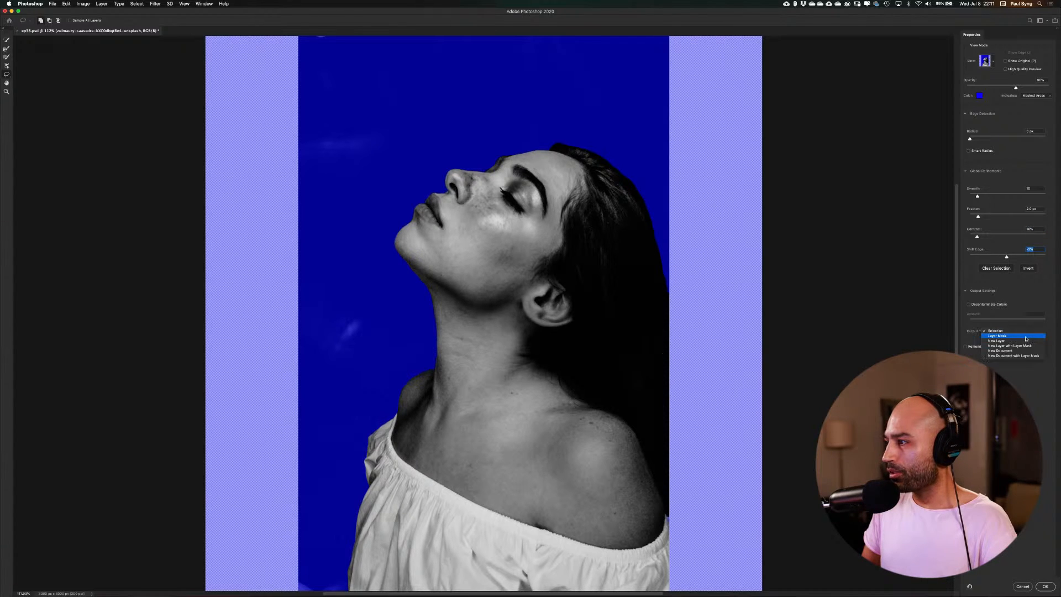
left_click(1024, 337)
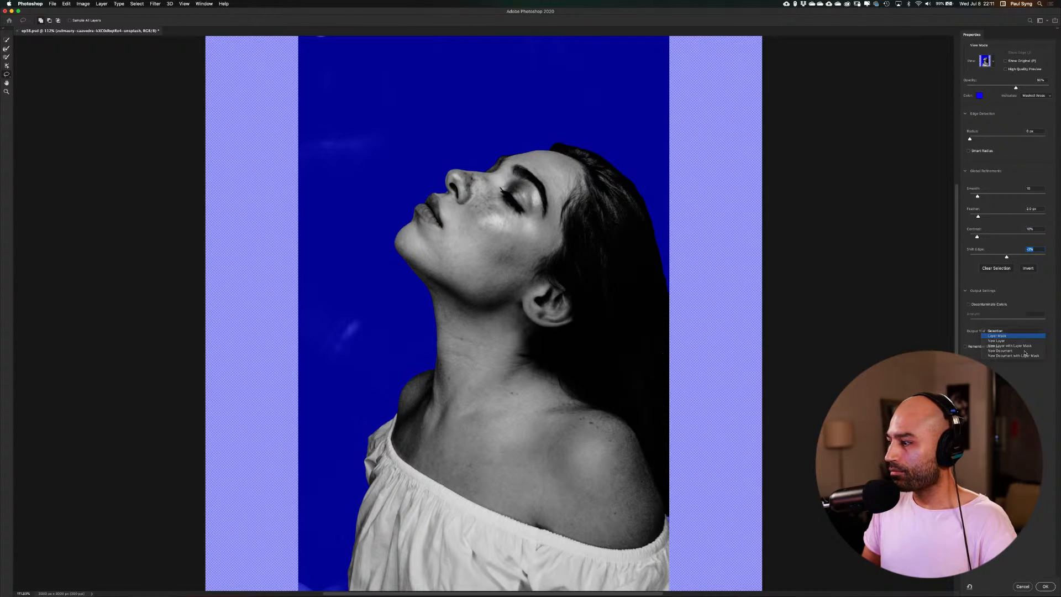
left_click(1045, 586)
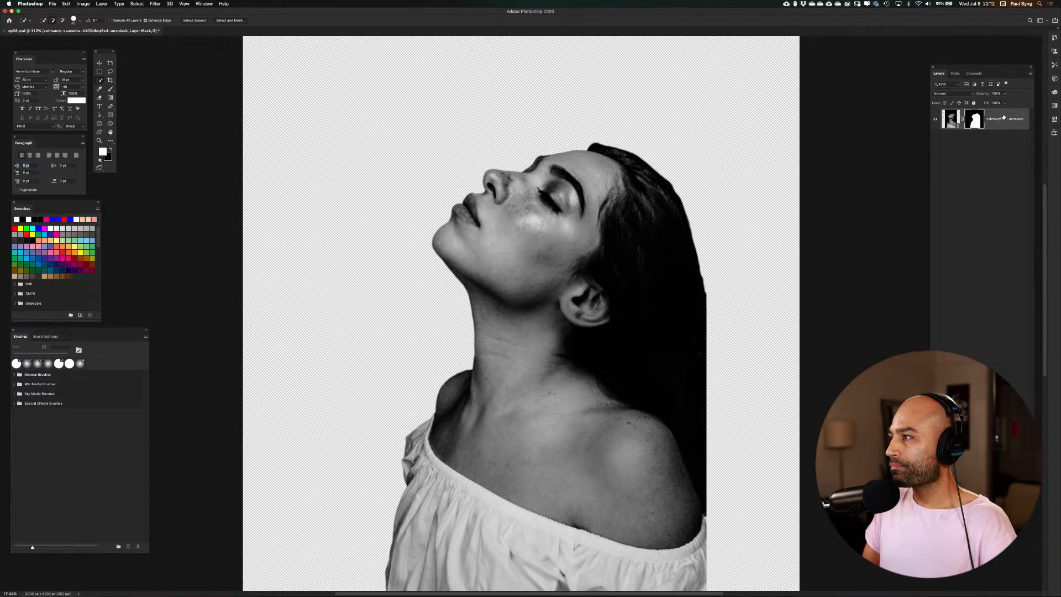
Reopen the mask for refinement and lasso away the far-shoulder sleeve and the adjoining blouse along the skin edge, including the leftover patch
double_click(976, 121)
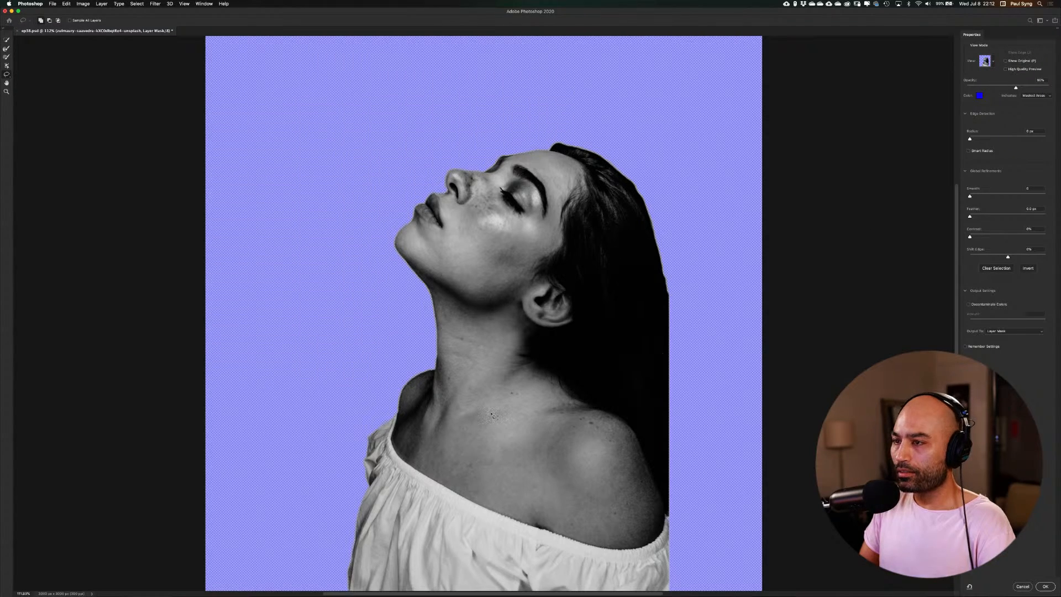
left_click_drag(506, 453, 521, 282)
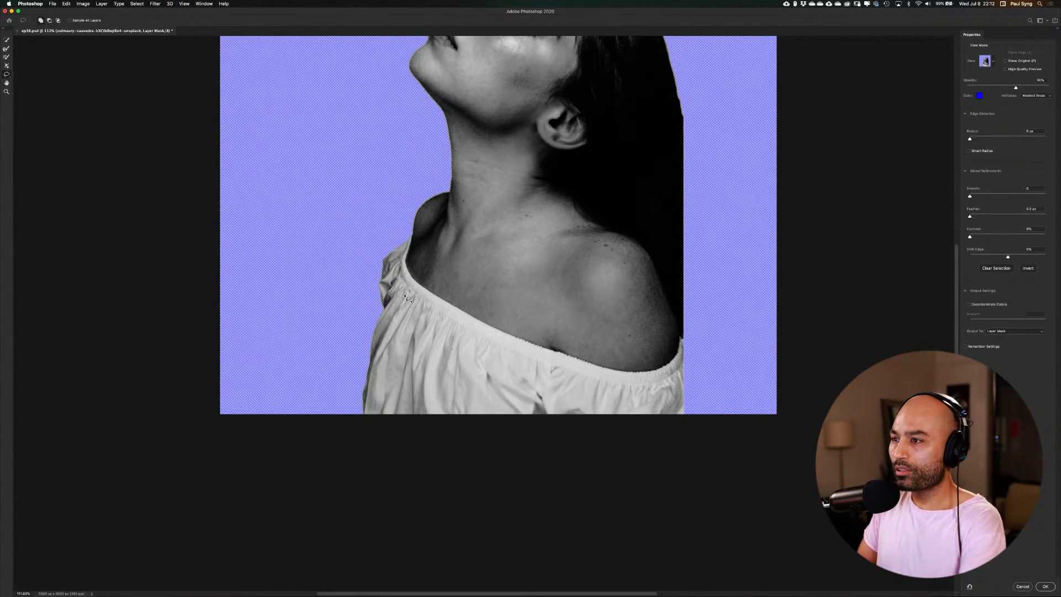
key("super+plus")
key("super+plus")
left_click_drag(311, 188, 356, 269)
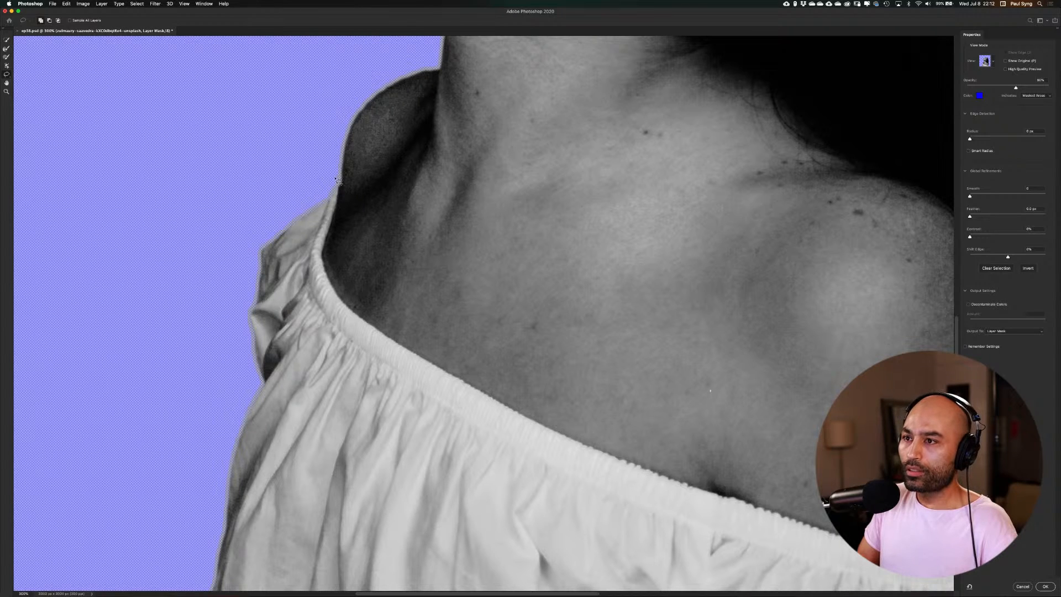
mouse_move(338, 176)
left_mouse_down()
mouse_move(323, 252)
mouse_move(347, 308)
mouse_move(392, 345)
mouse_move(549, 431)
mouse_move(504, 497)
mouse_move(239, 468)
mouse_move(216, 353)
mouse_move(320, 179)
mouse_move(337, 181)
mouse_move(292, 222)
left_mouse_up()
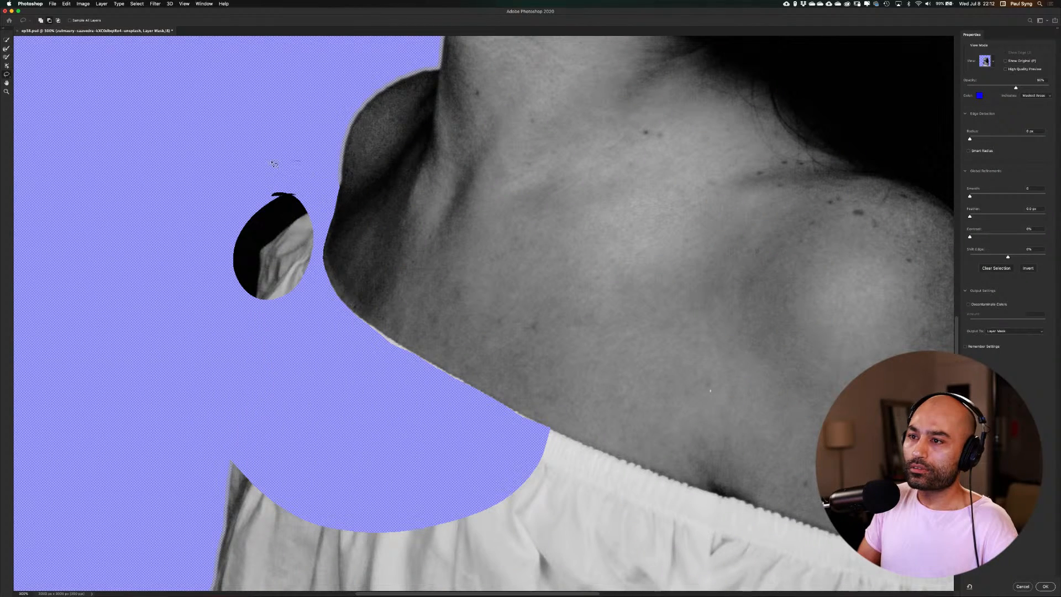
mouse_move(293, 160)
left_mouse_down()
mouse_move(237, 326)
mouse_move(307, 281)
mouse_move(296, 160)
left_mouse_up()
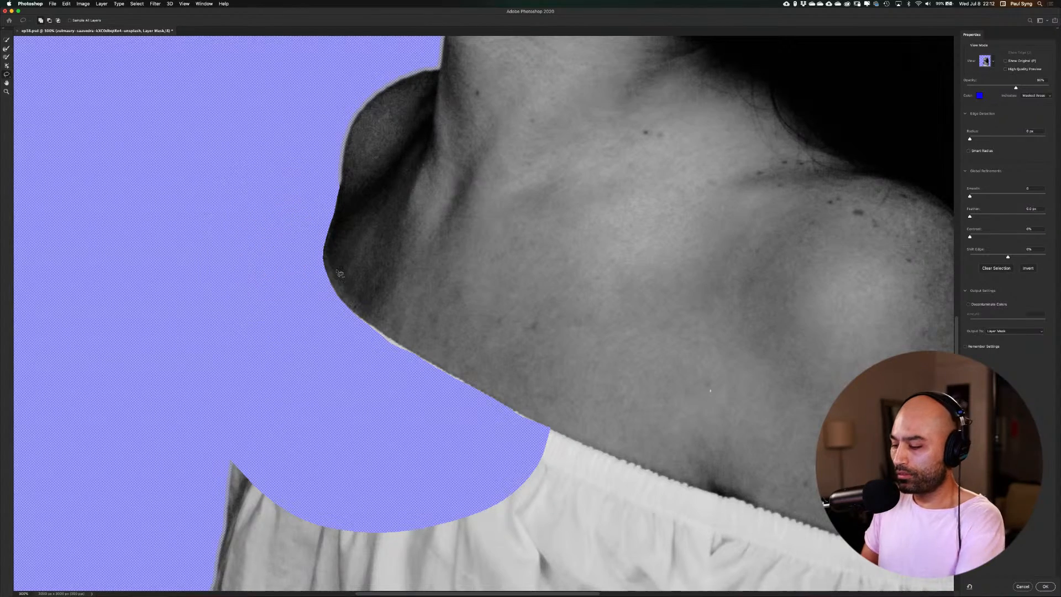
Remove the rest of the white blouse from the mask, following the chest and near shoulder edge with the Lasso Tool
key("super+minus")
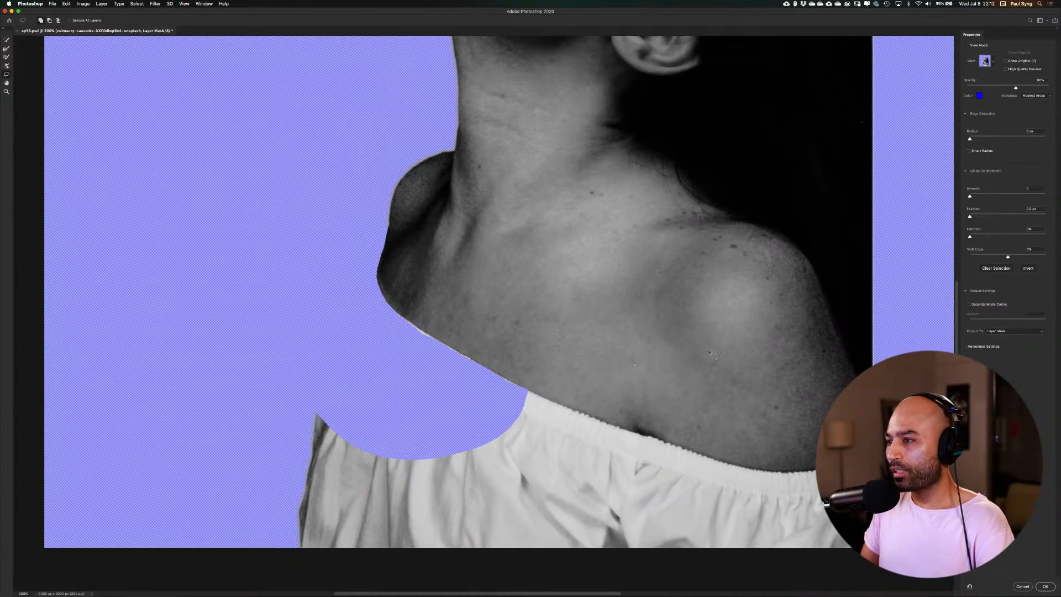
scroll(608, 265, "down", 5)
scroll(608, 265, "right", 4)
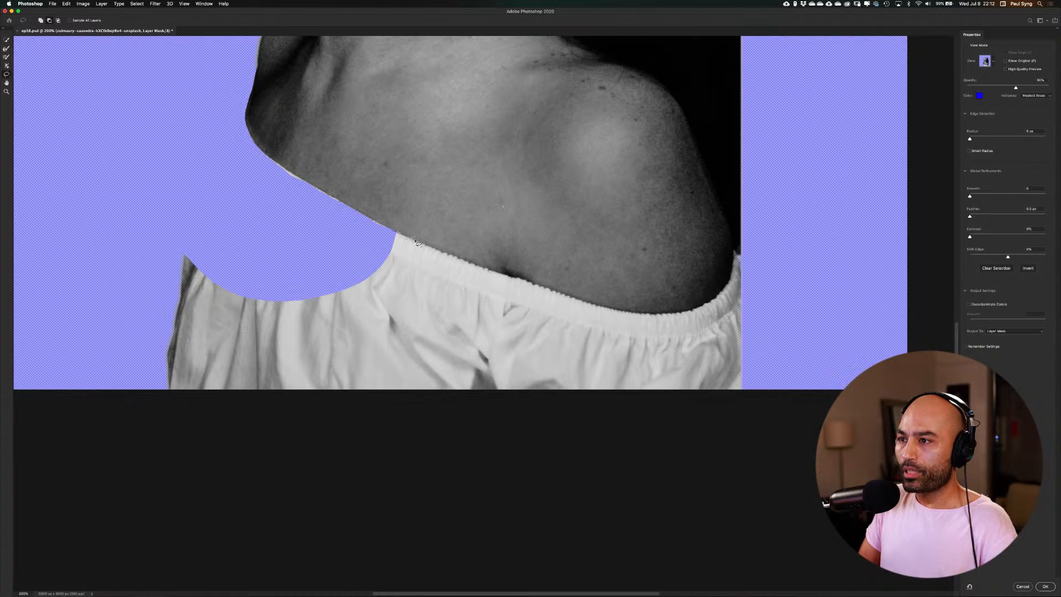
mouse_move(421, 245)
left_mouse_down()
mouse_move(610, 309)
mouse_move(663, 315)
mouse_move(711, 301)
mouse_move(744, 243)
mouse_move(753, 378)
mouse_move(723, 407)
mouse_move(291, 443)
mouse_move(198, 436)
mouse_move(107, 345)
mouse_move(119, 259)
mouse_move(170, 217)
mouse_move(330, 247)
left_mouse_up()
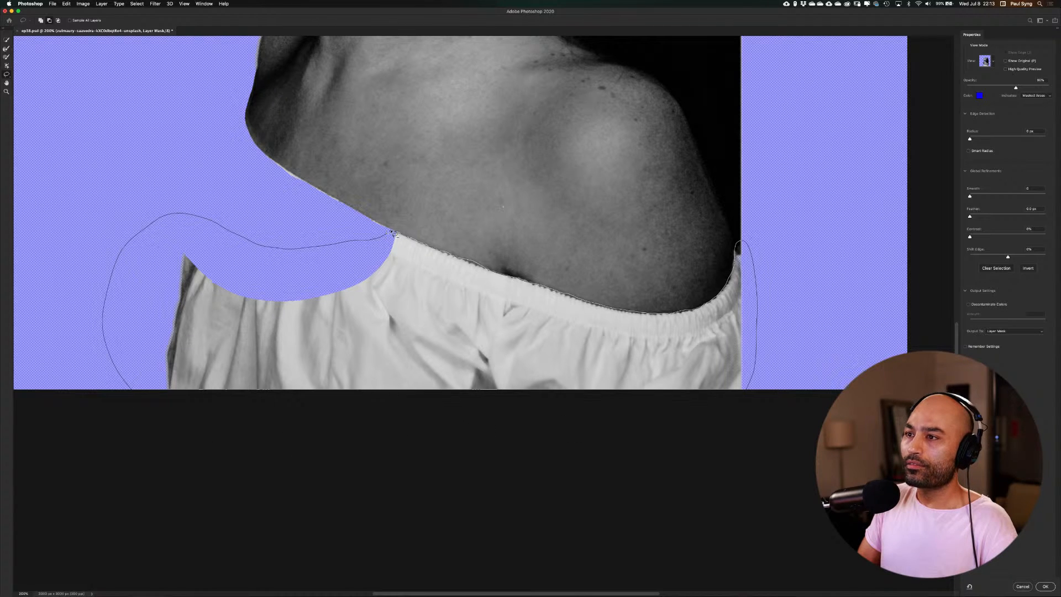
left_click_drag(396, 234, 396, 235)
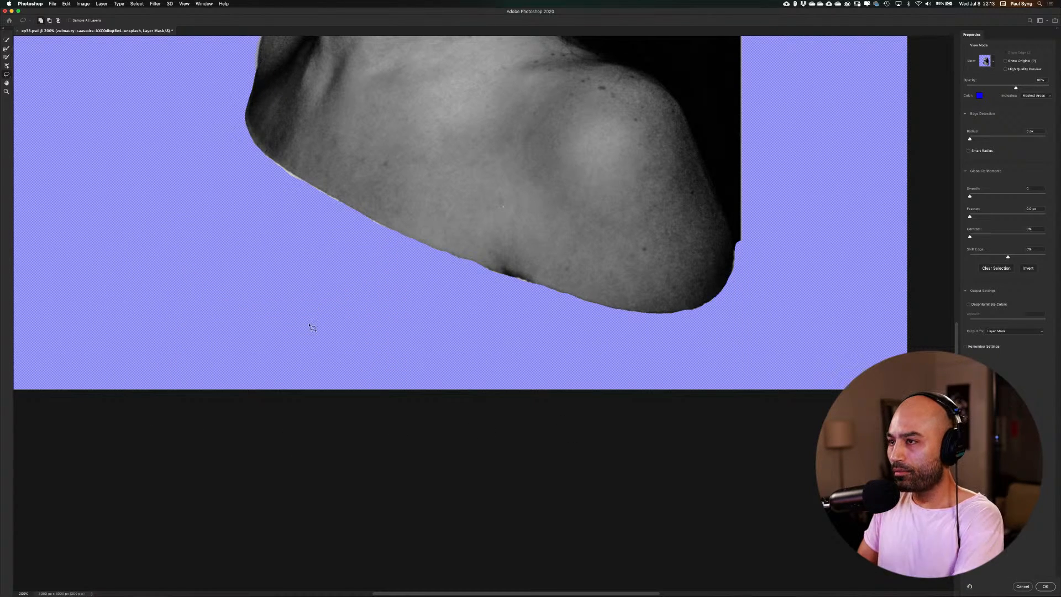
Clean up the small notch where the hair's lower corner meets the near shoulder with lasso edits
key("super+0")
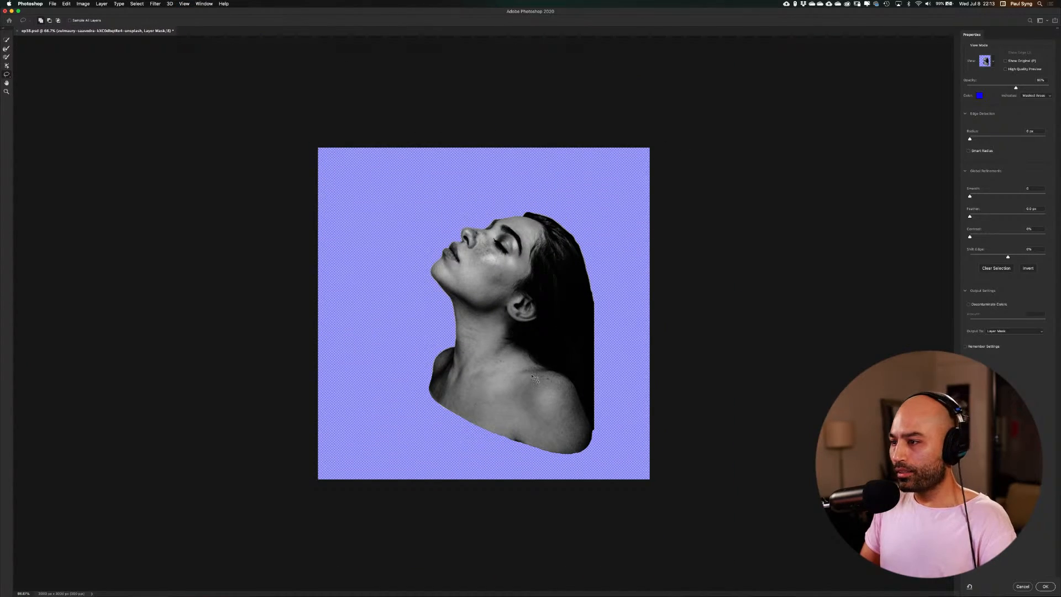
key("super+plus")
key("super+plus")
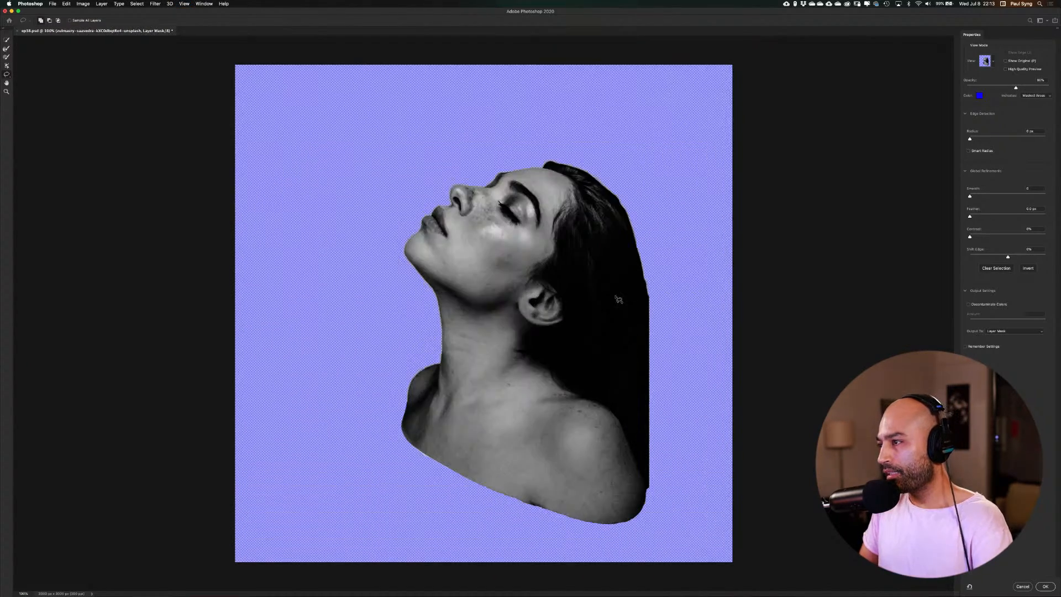
left_click_drag(833, 297, 572, 164)
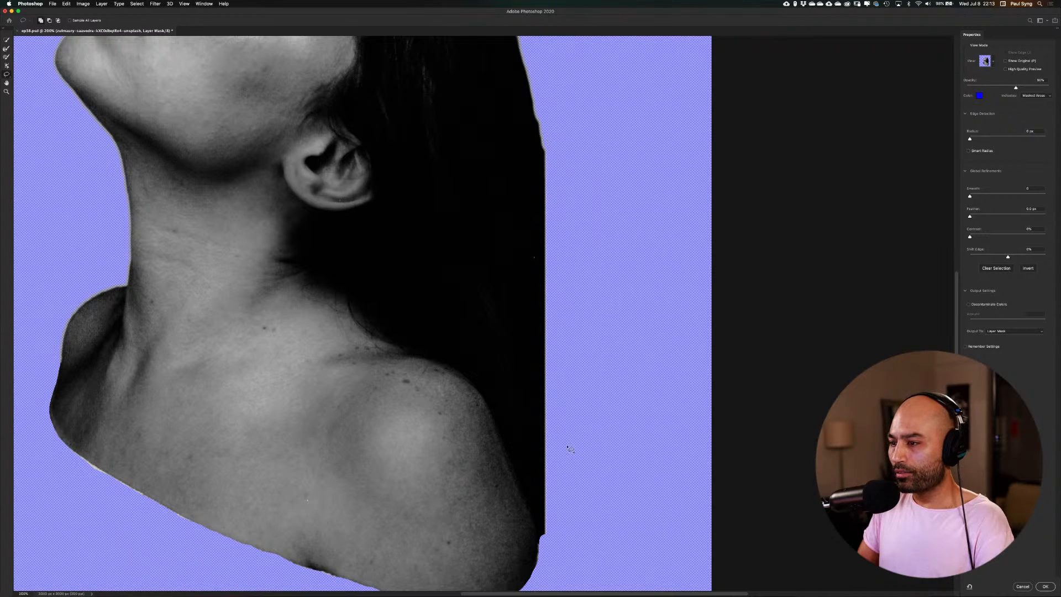
left_click_drag(578, 498, 554, 420)
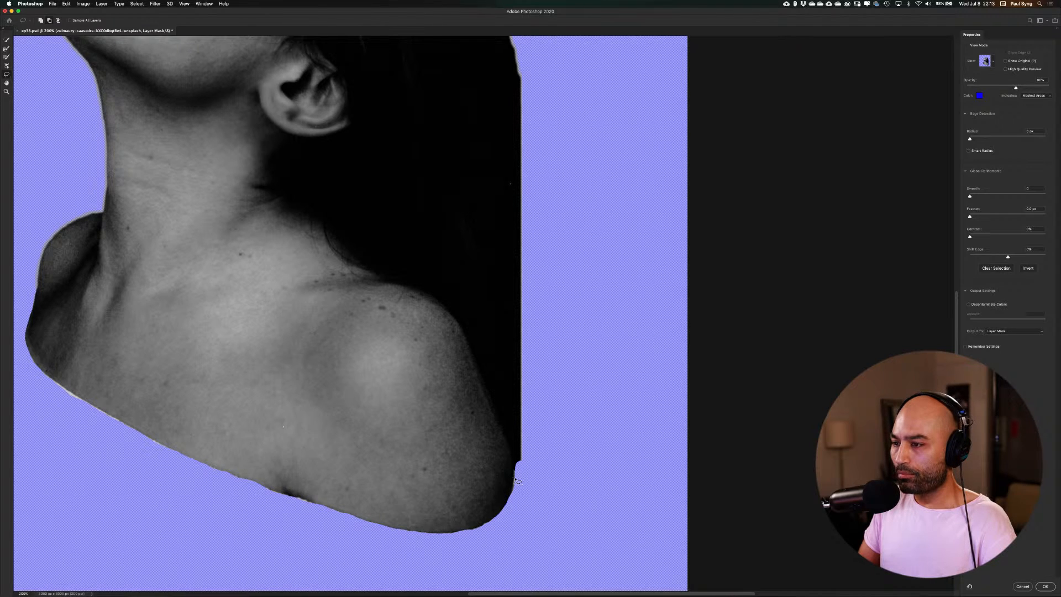
left_click_drag(514, 474, 517, 457)
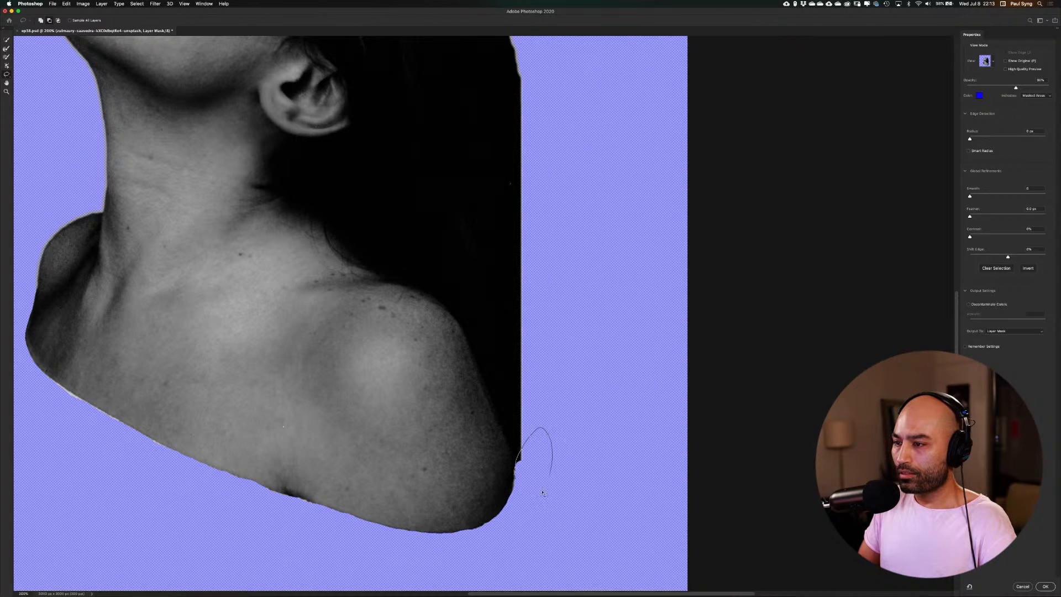
left_click_drag(543, 491, 515, 476)
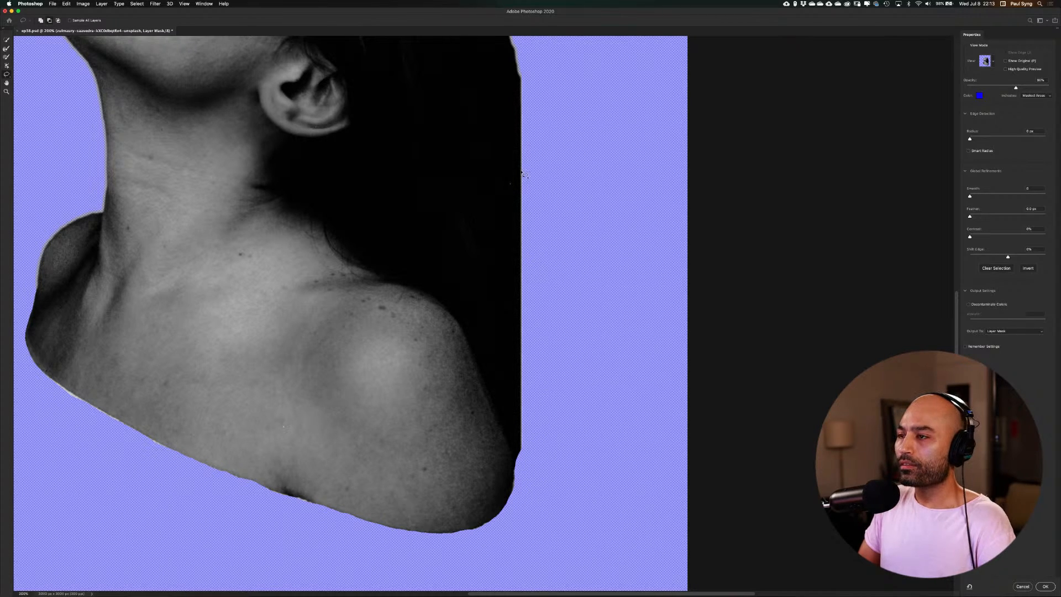
left_click_drag(559, 138, 559, 210)
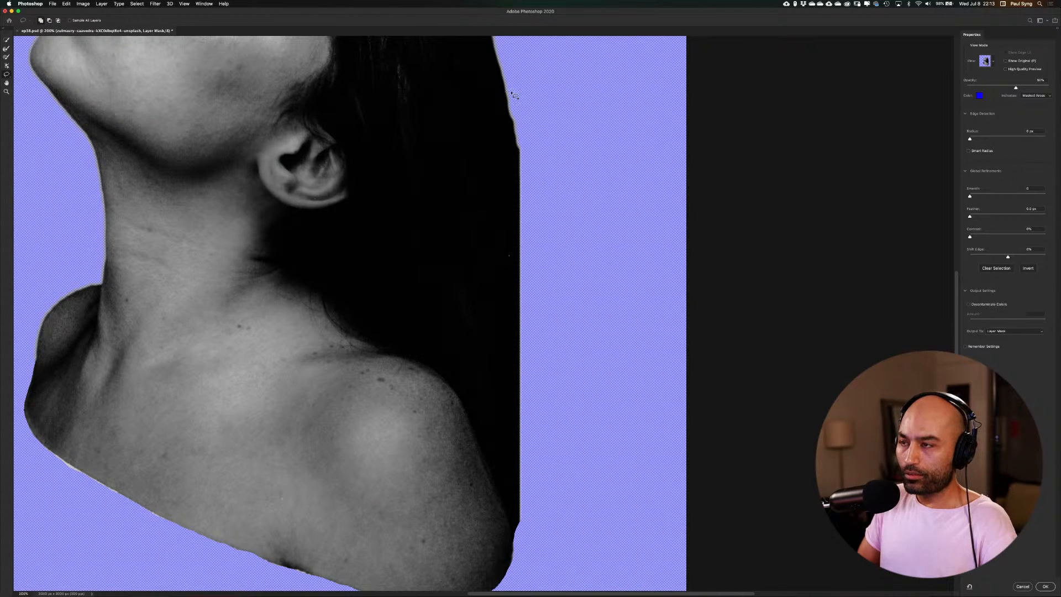
mouse_move(511, 98)
left_mouse_down()
mouse_move(515, 186)
mouse_move(487, 301)
mouse_move(491, 394)
mouse_move(517, 526)
mouse_move(544, 561)
mouse_move(577, 532)
mouse_move(570, 263)
mouse_move(533, 172)
mouse_move(512, 95)
left_mouse_up()
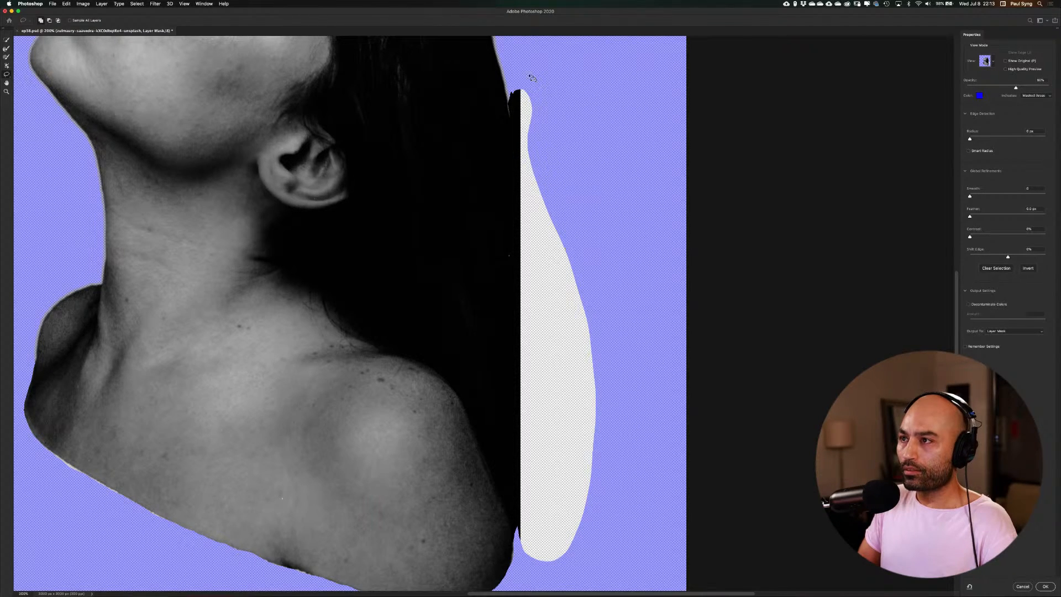
left_click_drag(553, 110, 576, 122)
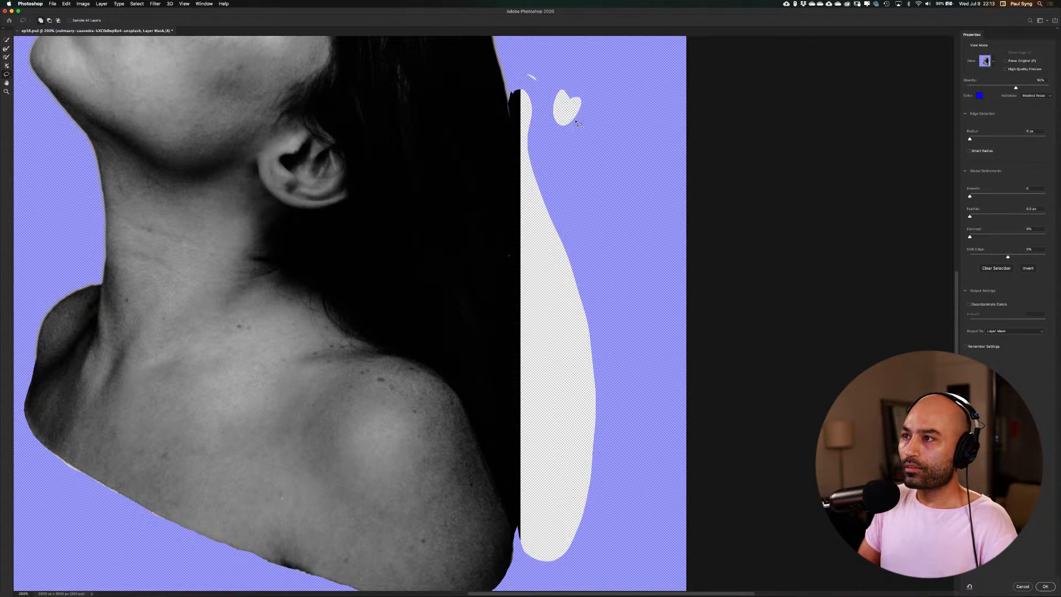
left_click_drag(526, 66, 517, 69)
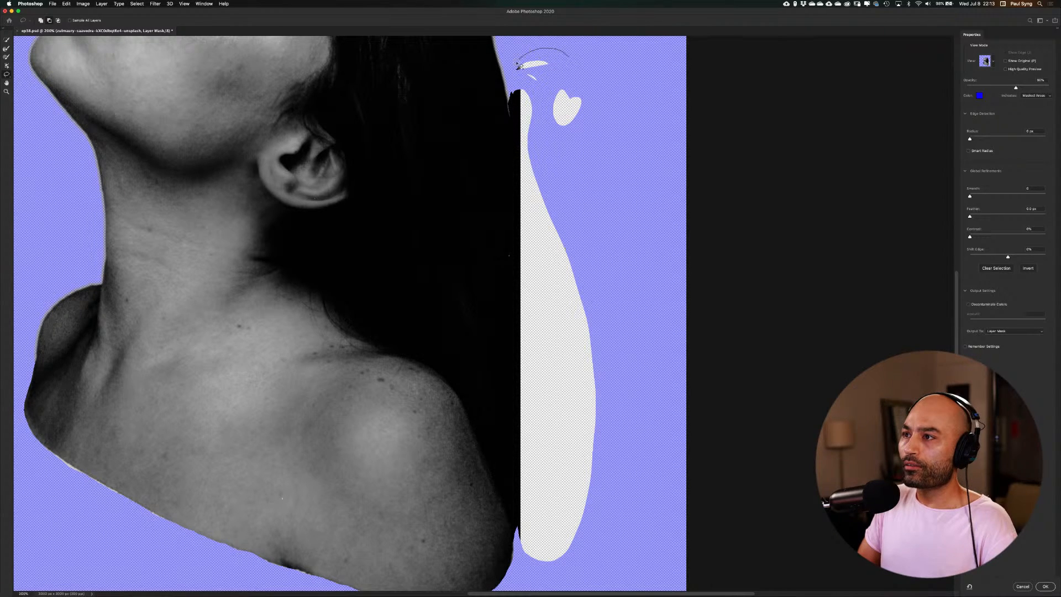
Cut the hair's straight back edge into a smooth inward curve down to the shoulder and trim away the leftover sliver
mouse_move(509, 81)
left_mouse_down()
mouse_move(487, 298)
mouse_move(492, 387)
mouse_move(526, 549)
mouse_move(541, 563)
mouse_move(576, 563)
mouse_move(613, 491)
mouse_move(626, 310)
mouse_move(608, 178)
mouse_move(560, 56)
left_mouse_up()
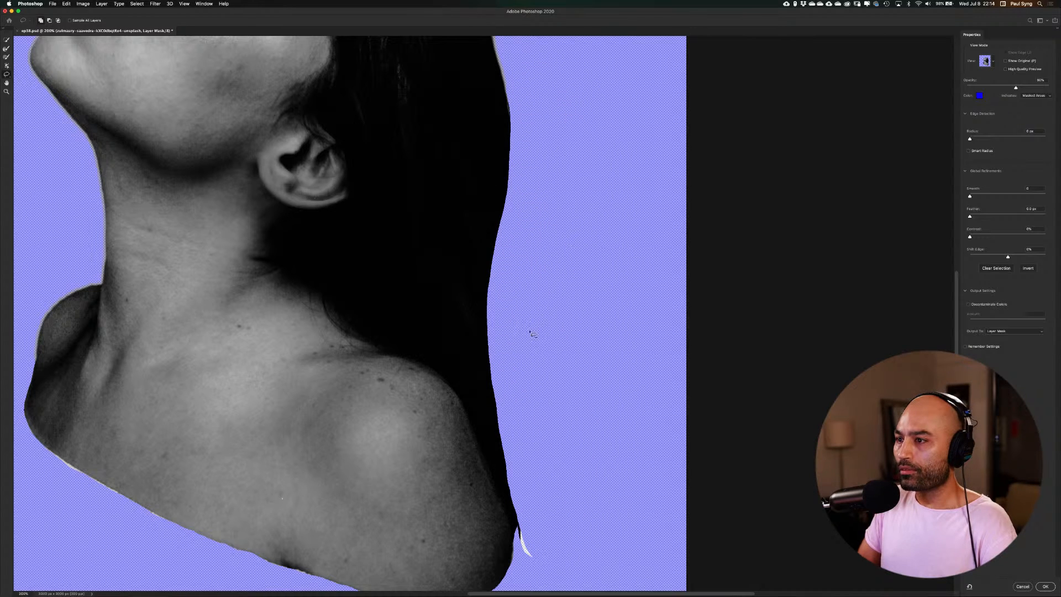
left_click_drag(528, 244, 517, 111)
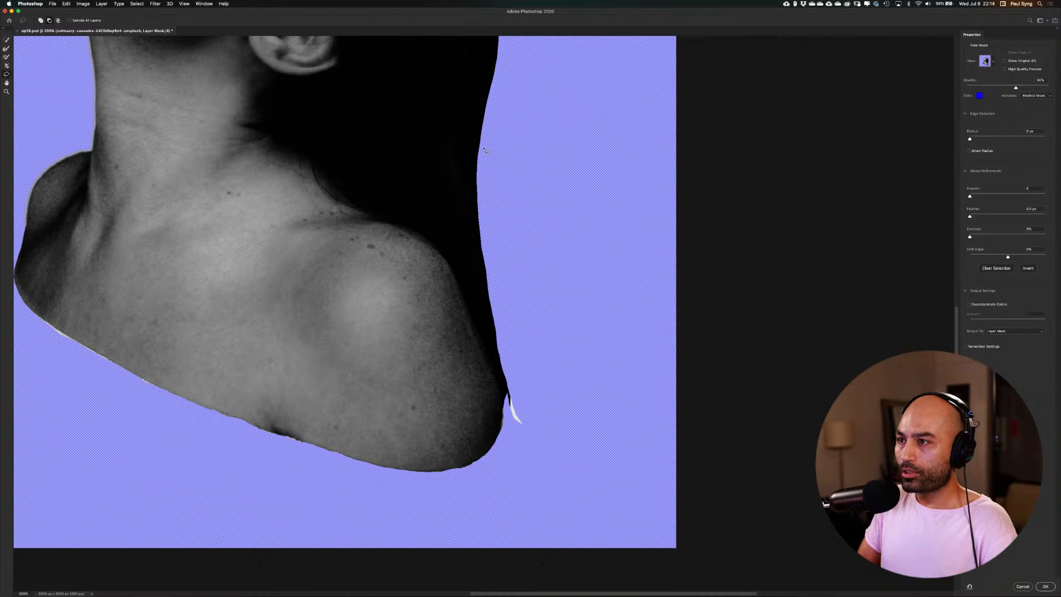
mouse_move(483, 149)
left_mouse_down()
mouse_move(492, 359)
mouse_move(515, 418)
mouse_move(536, 440)
mouse_move(579, 409)
mouse_move(561, 268)
mouse_move(529, 184)
mouse_move(481, 148)
left_mouse_up()
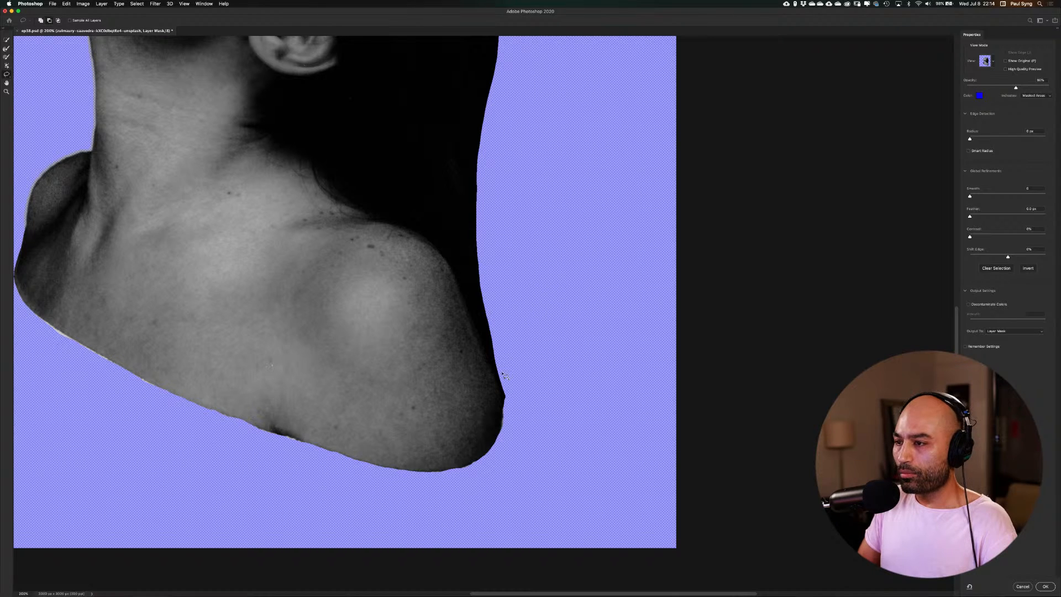
mouse_move(496, 360)
left_mouse_down()
mouse_move(511, 410)
mouse_move(509, 319)
mouse_move(496, 358)
left_mouse_up()
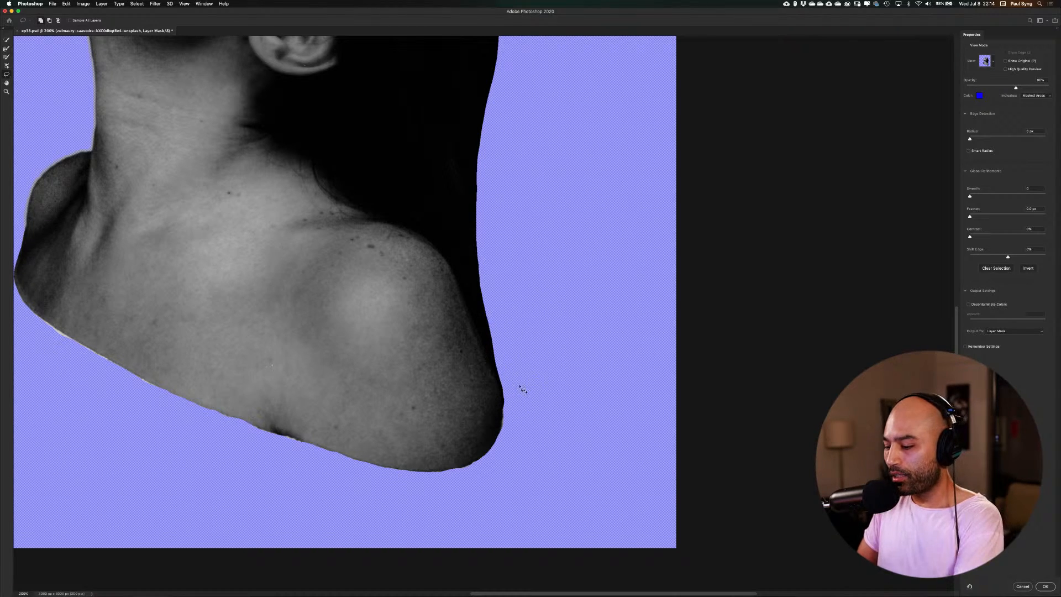
Apply the refined layer mask and save the document
key("super+minus")
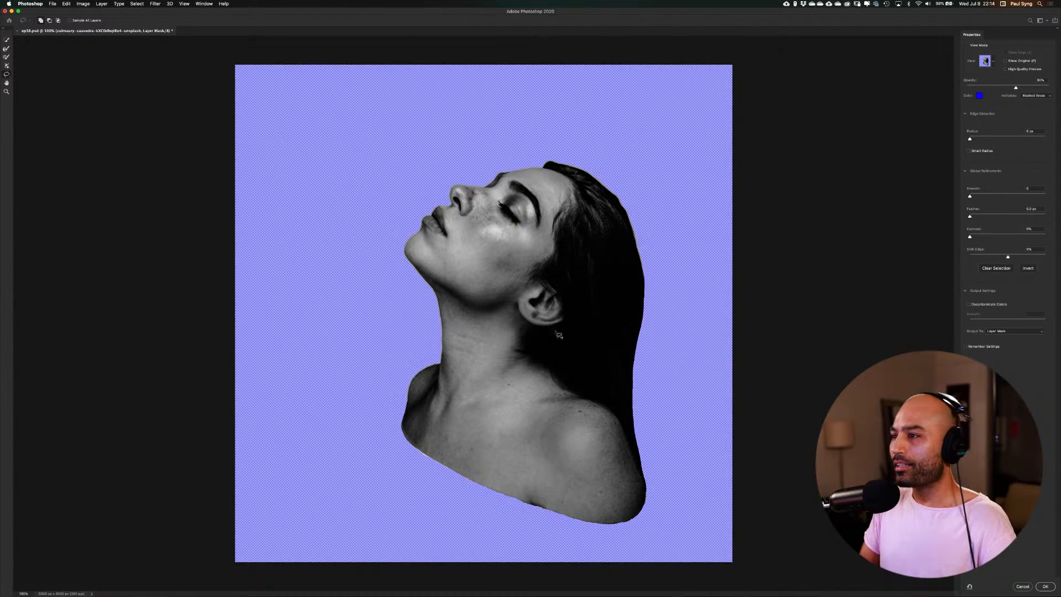
left_click(1046, 587)
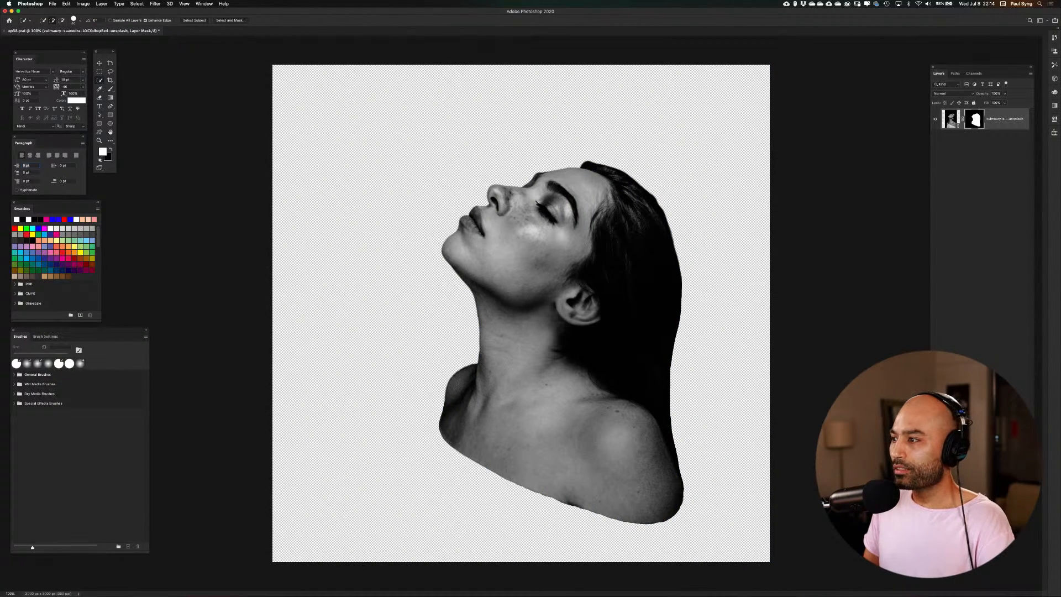
key("super+s")
Convert the masked portrait layer to a Smart Object
key("v")
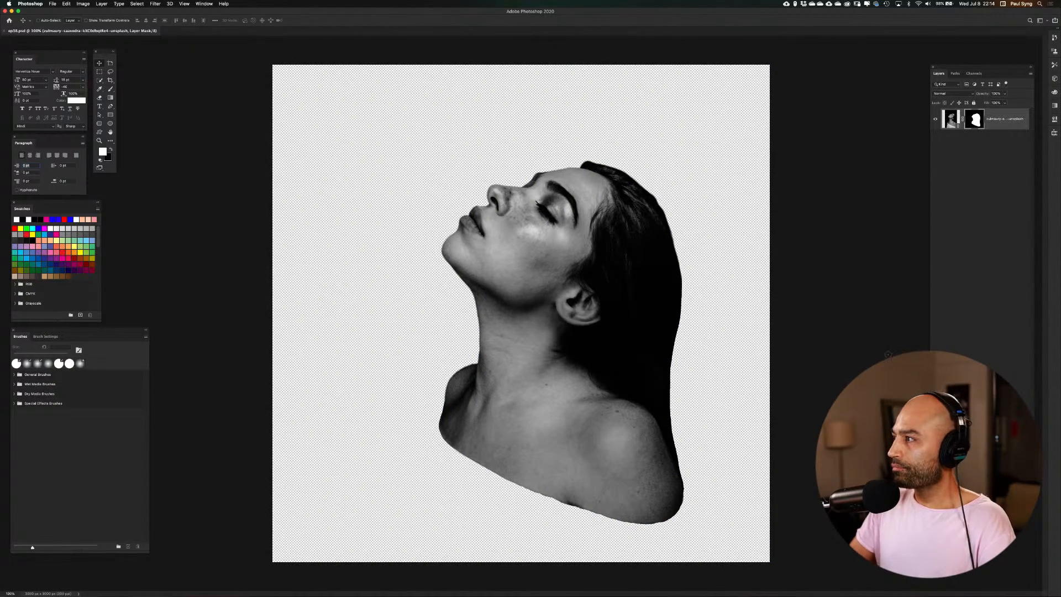
right_click(1001, 128)
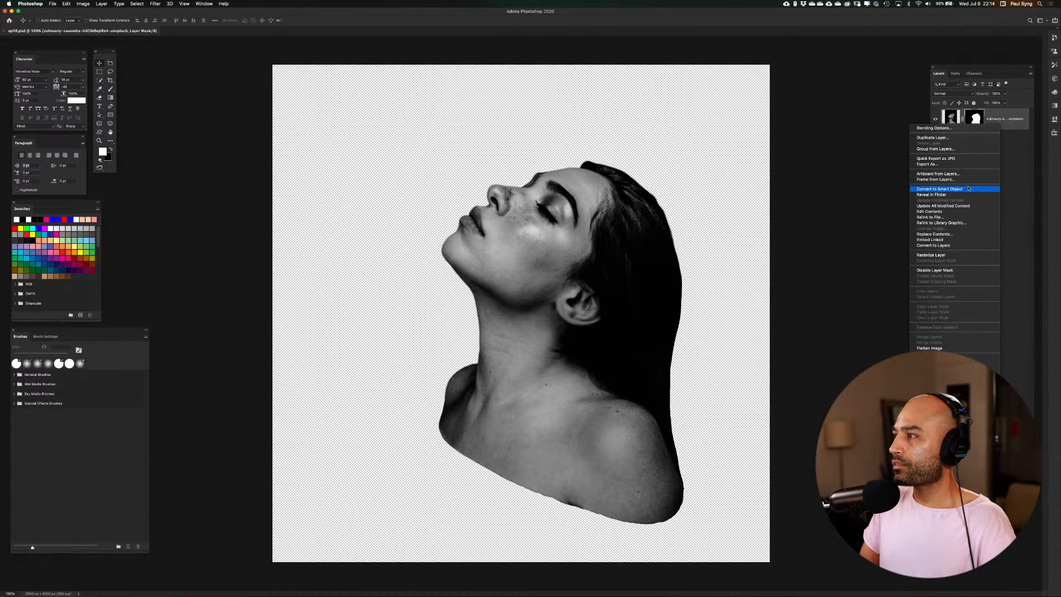
left_click(968, 189)
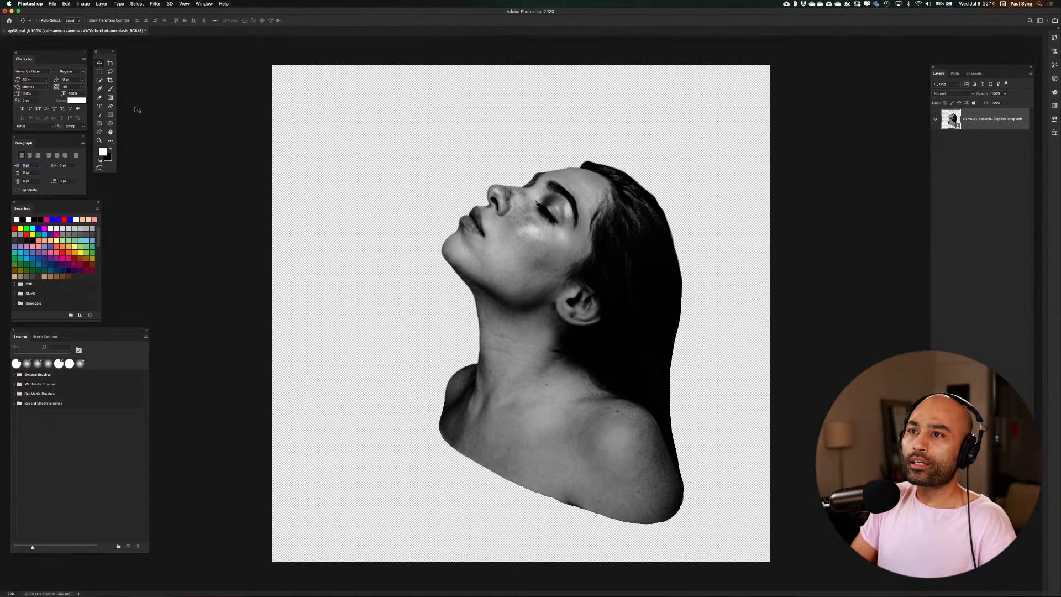
Create a guide layout of 6 columns and 6 rows with 40 px top, left and right margins and an 80 px bottom margin
left_click(185, 4)
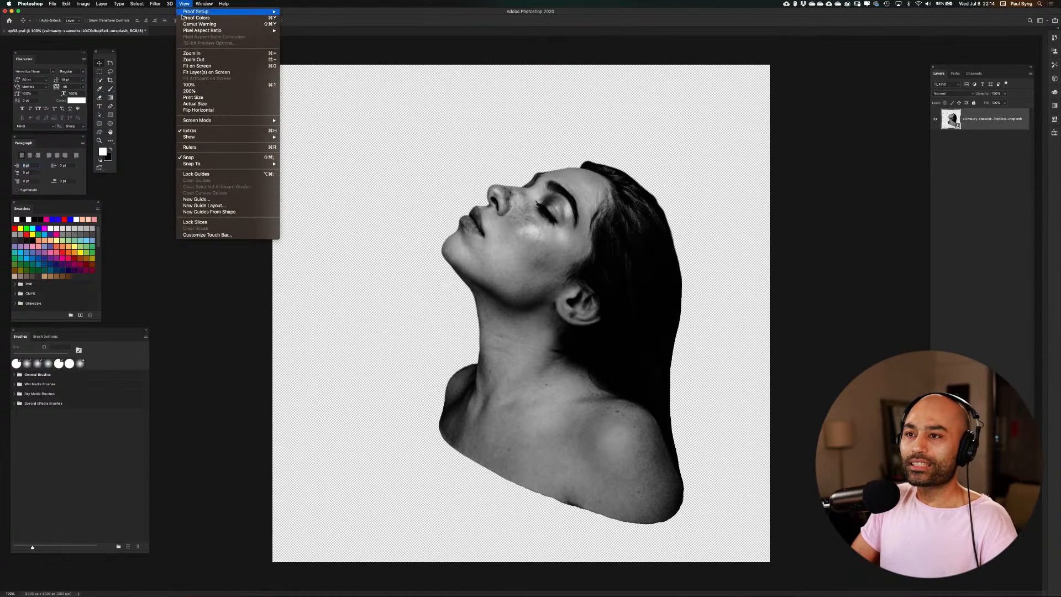
left_click(204, 205)
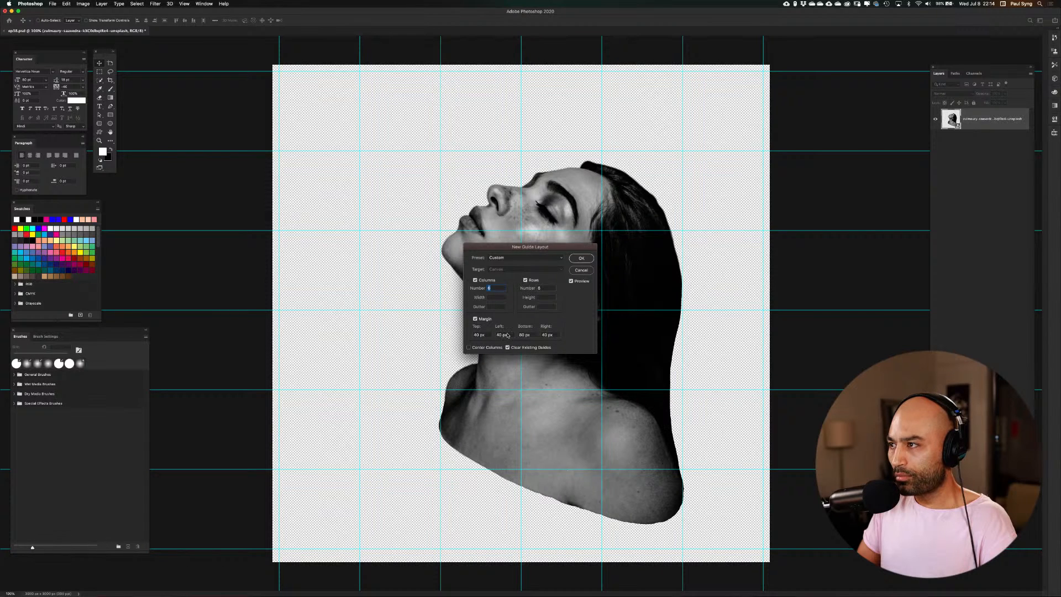
left_click(584, 259)
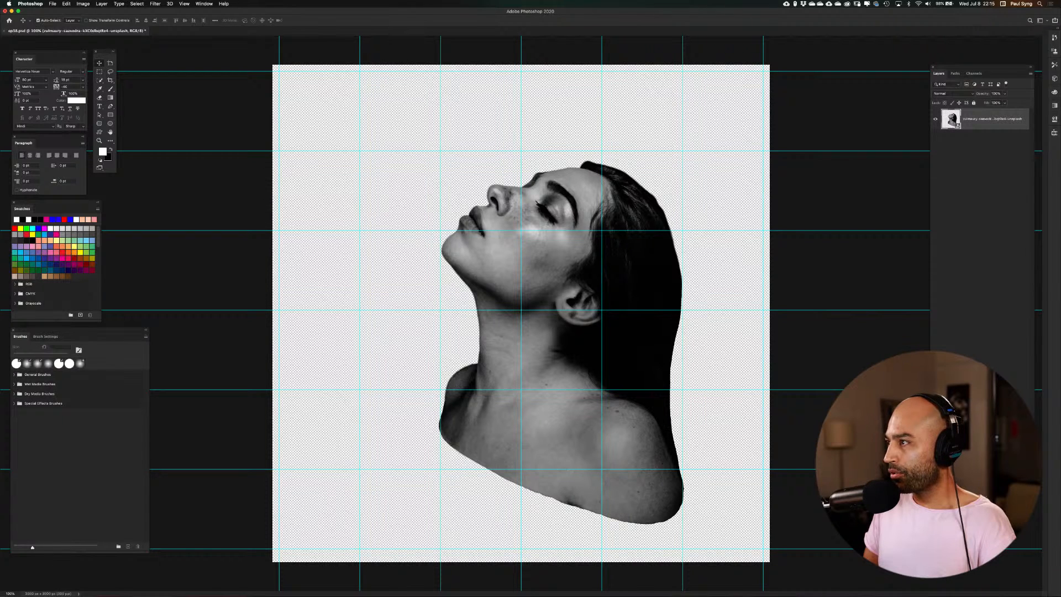
Add a layer beneath the portrait, fill it with white, and make the portrait layer active again
left_click(1001, 473, "super")
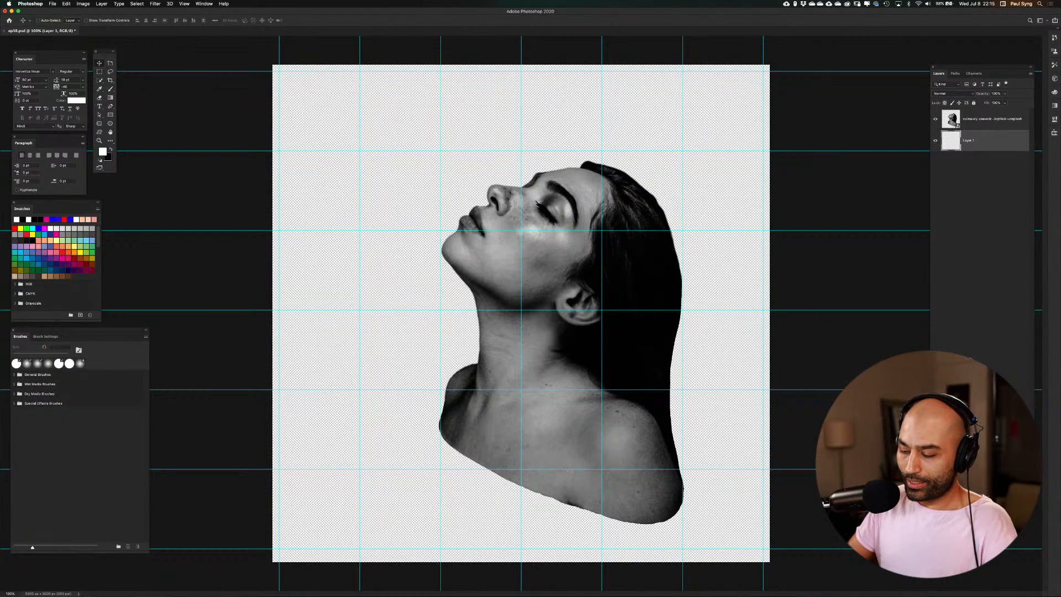
key("alt+BackSpace")
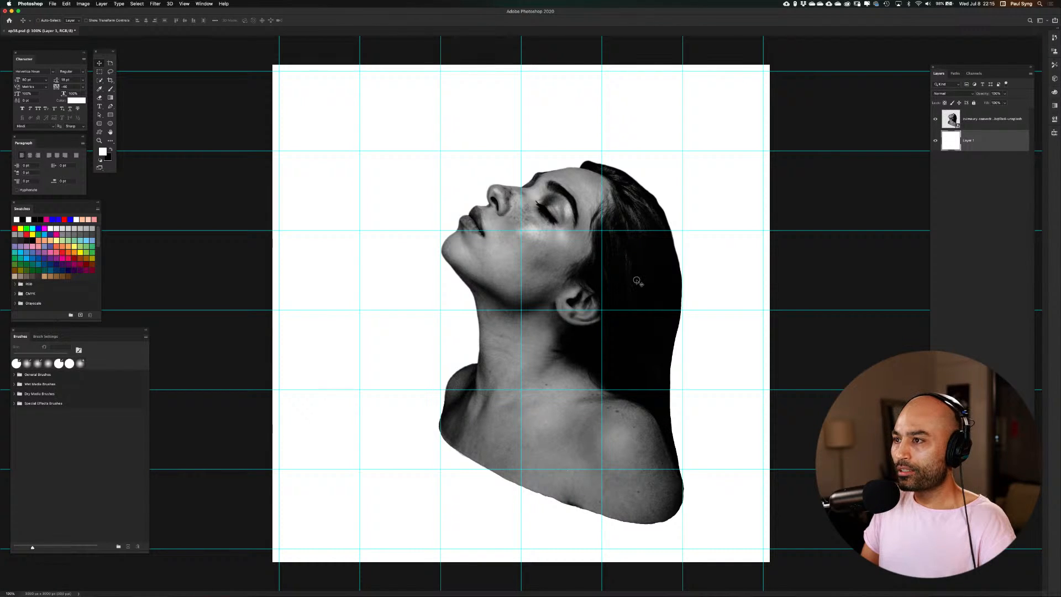
left_click_drag(638, 280, 588, 258)
key("super+z")
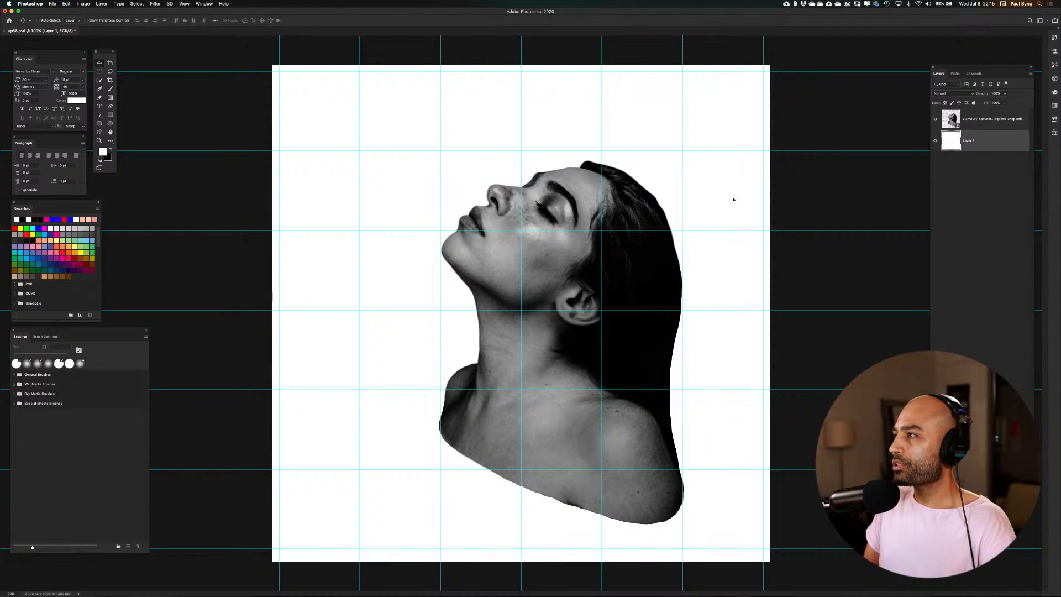
left_click(977, 116)
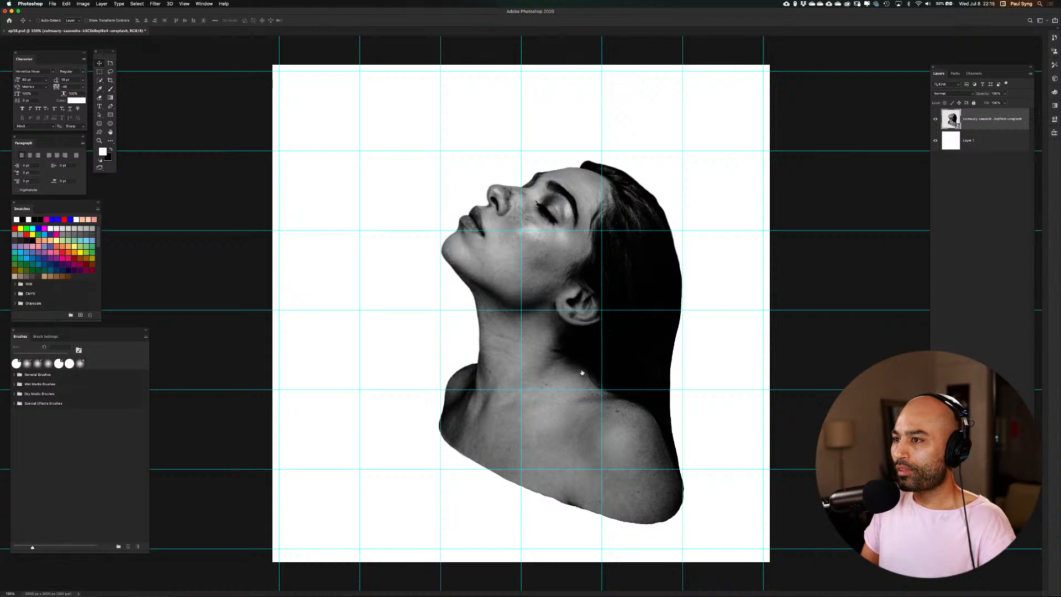
Scale the portrait down to about 66%, center it on the canvas, and hide the guides
left_click_drag(574, 353, 534, 334)
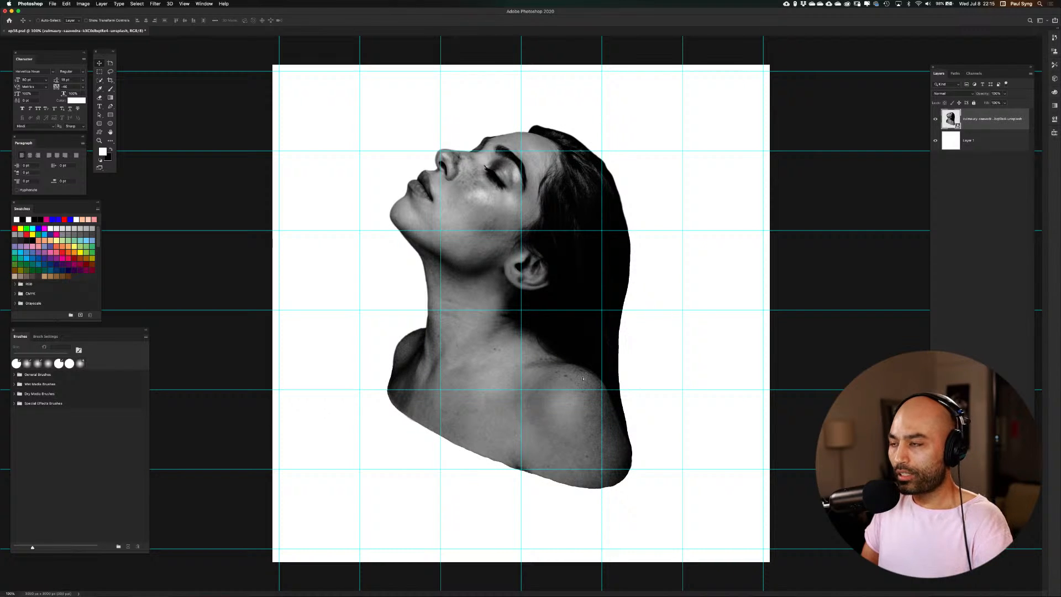
key("super+t")
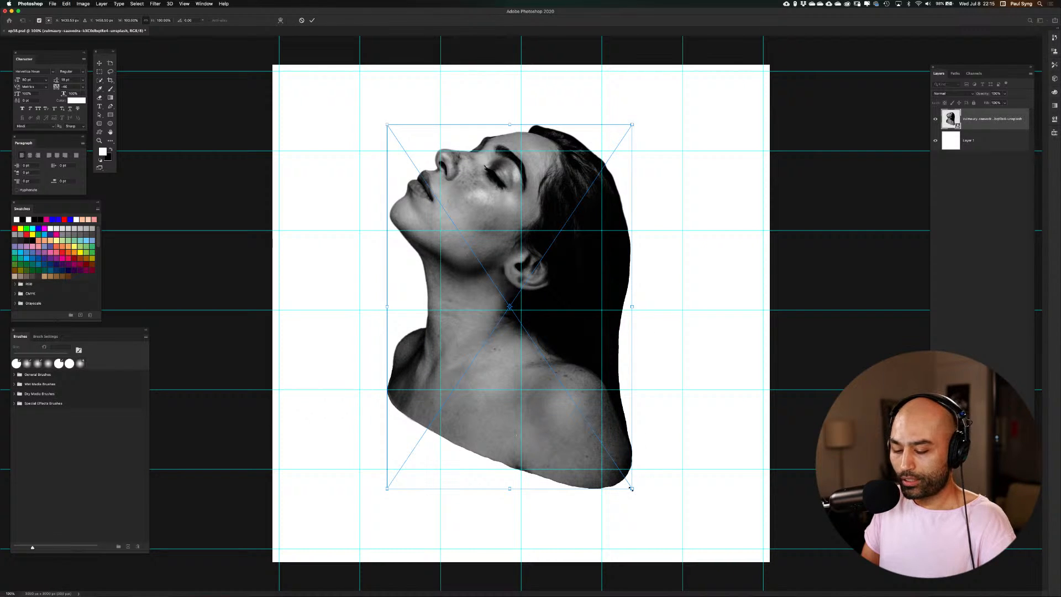
left_click_drag(633, 490, 615, 447)
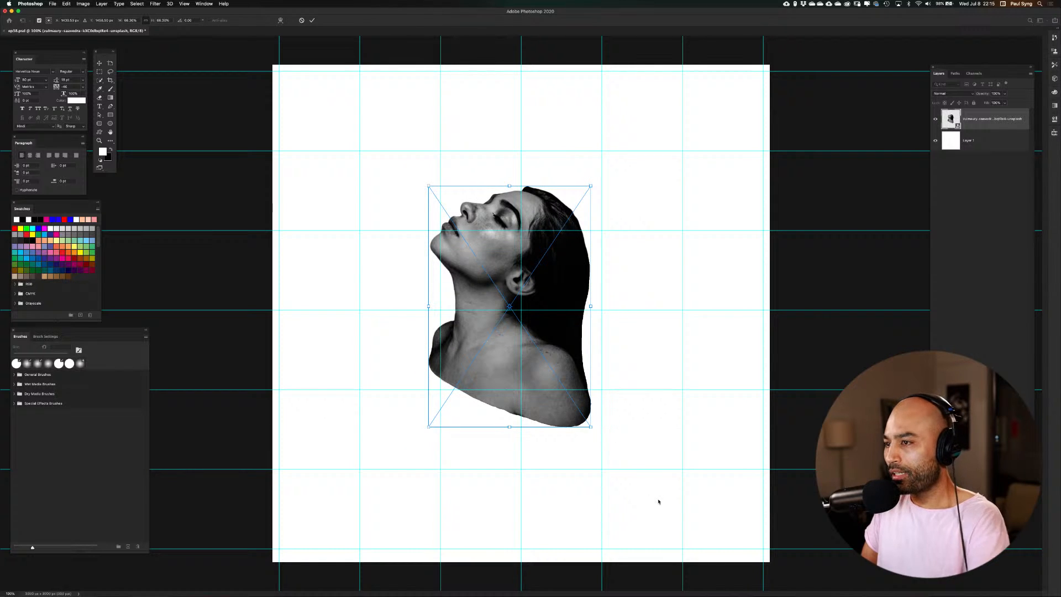
key("Return")
left_click_drag(550, 355, 555, 360)
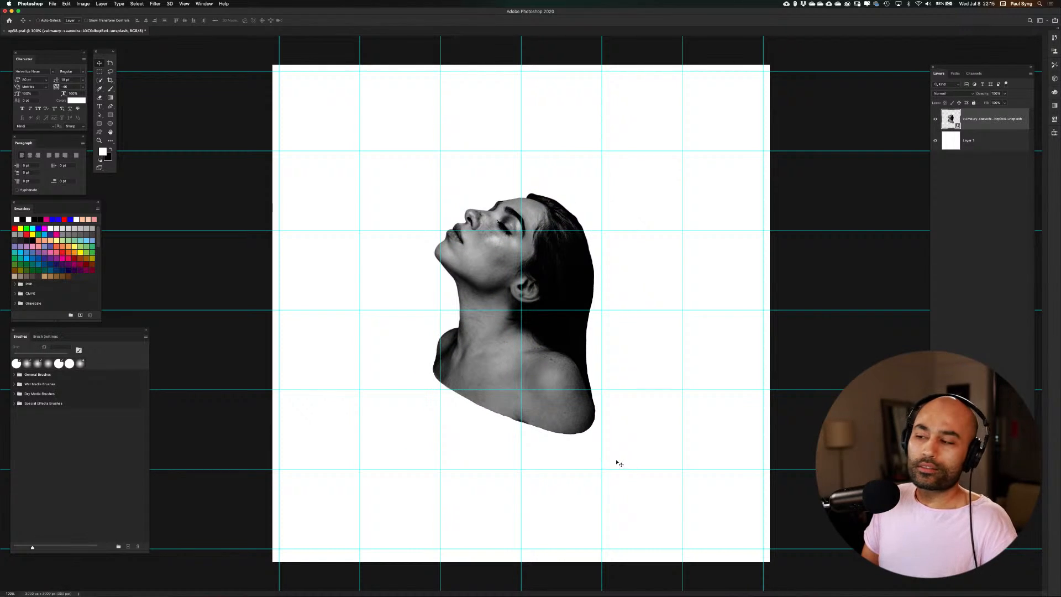
key("super+semicolon")
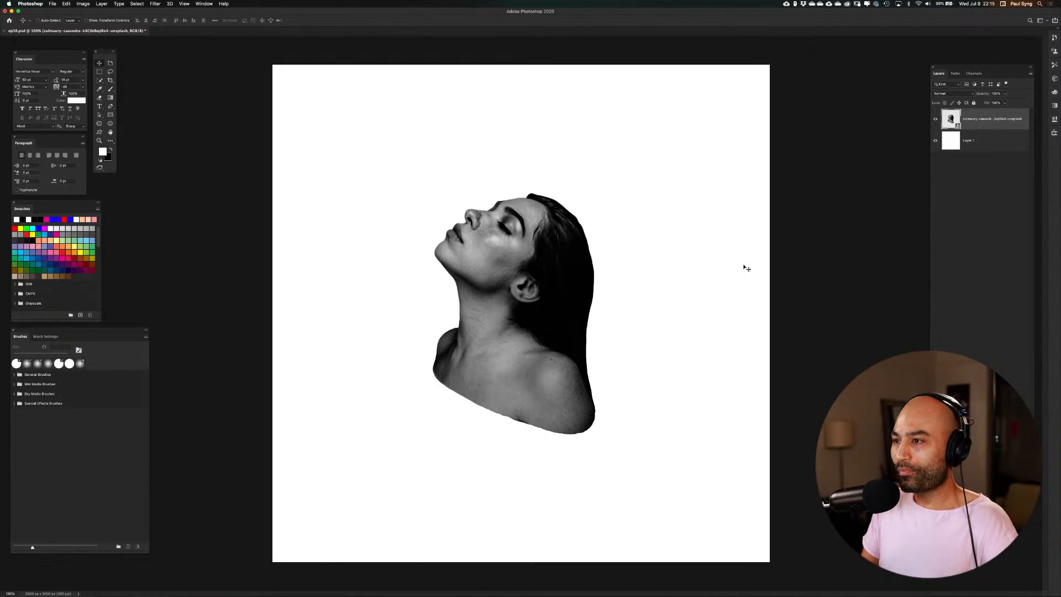
Place the Unsplash photo of the plated dish from the Resources folder as a linked layer at its default fitted size
key("shift+super+p")
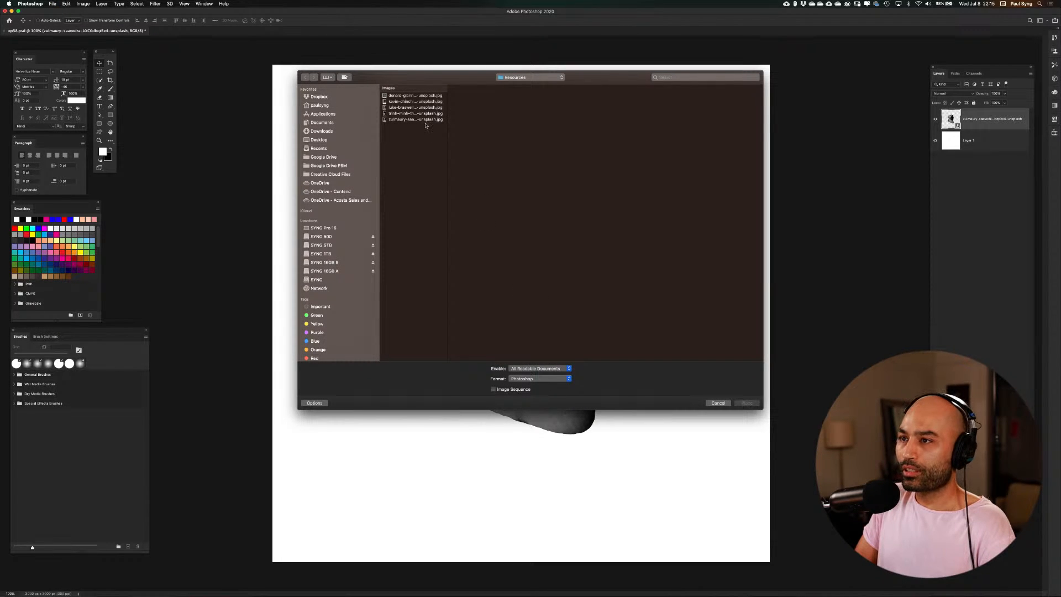
left_click(427, 120)
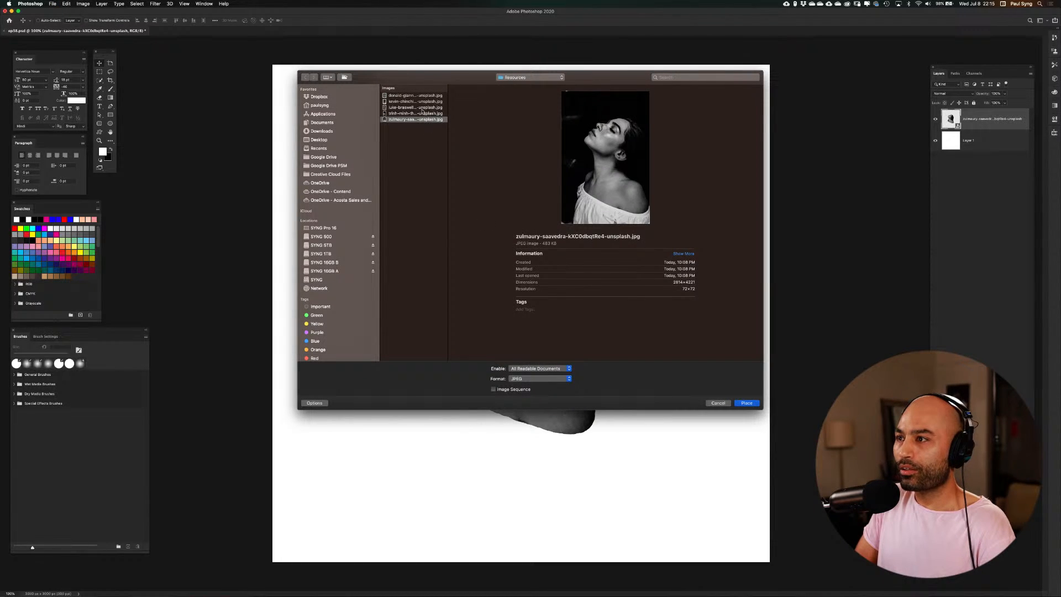
left_click(423, 114)
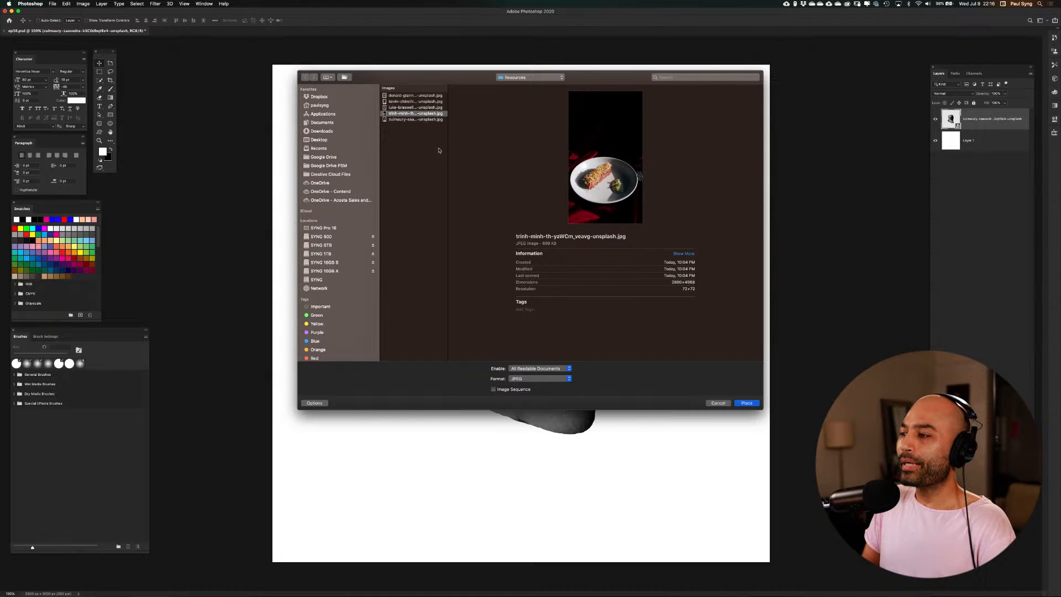
left_click(747, 403)
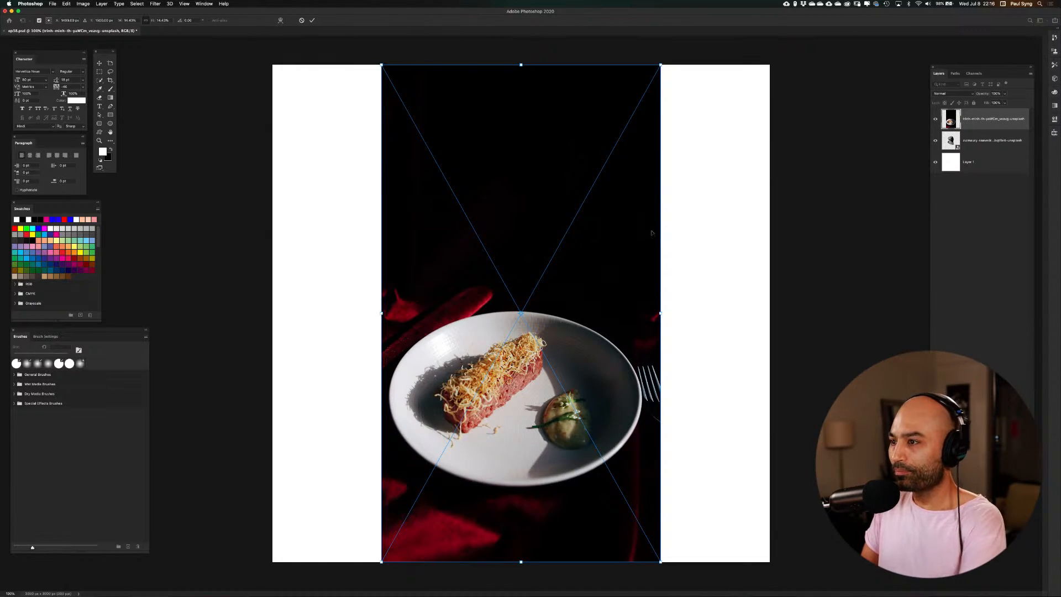
key("Return")
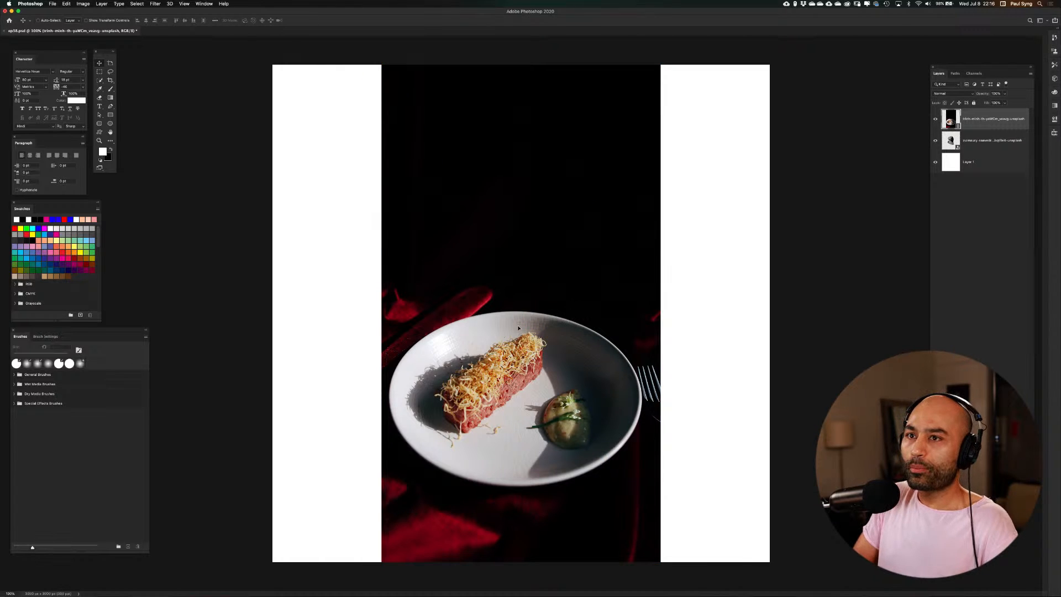
Select the plate with an elliptical marquee fitted to its rim and mask out the rest of the dish photo
left_click(111, 141)
left_click(132, 146)
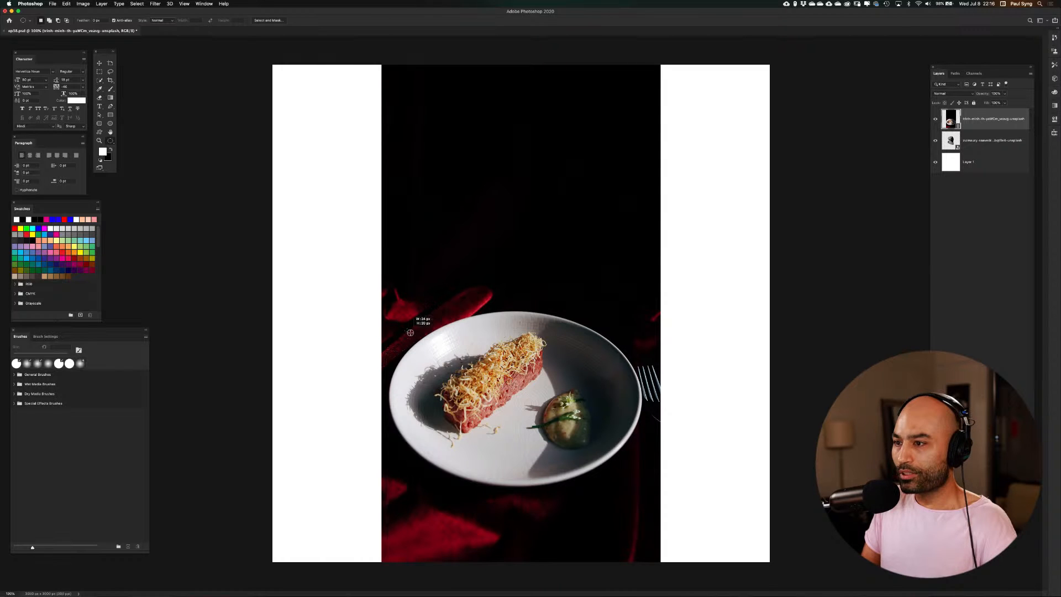
left_click_drag(423, 320, 642, 487)
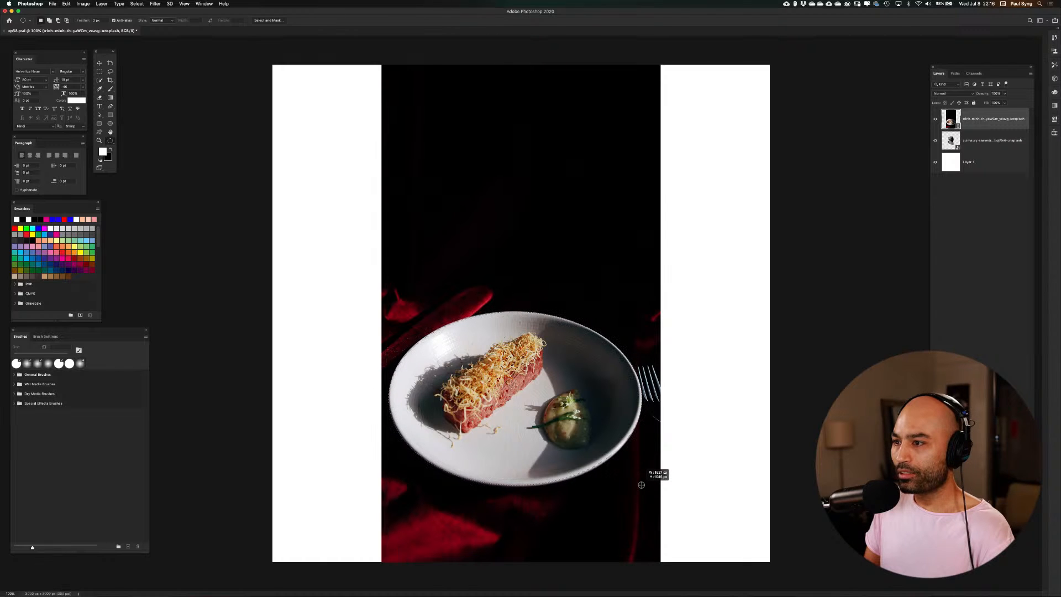
left_click_drag(640, 485, 642, 484)
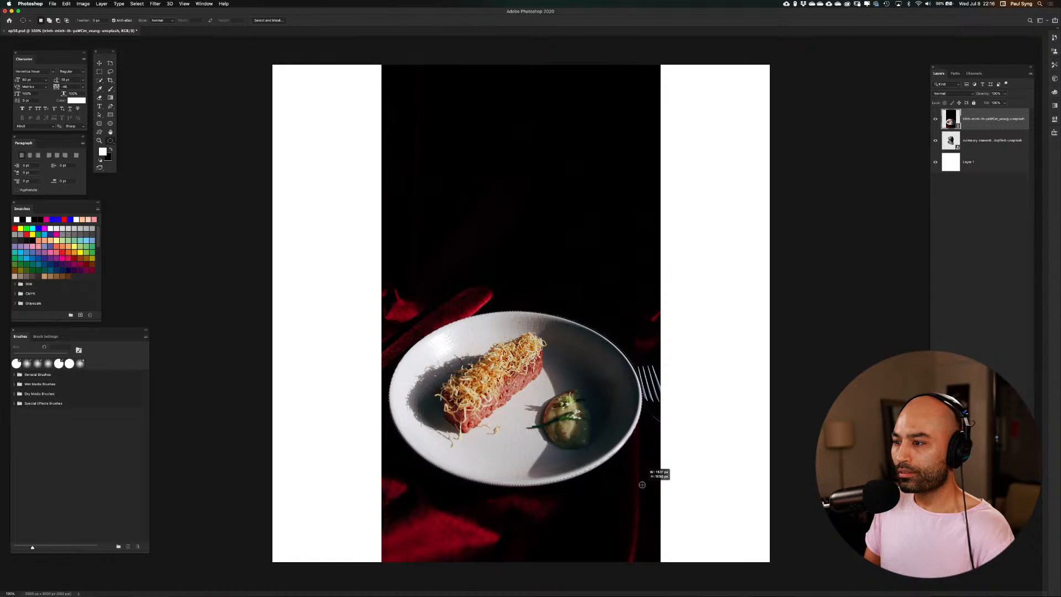
left_click_drag(642, 484, 642, 483)
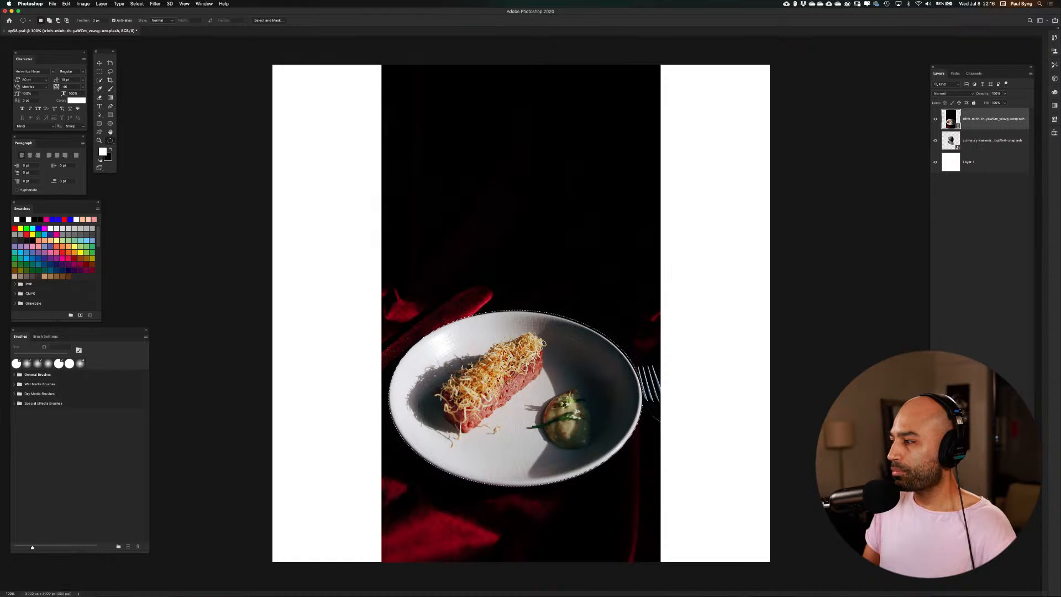
left_click(973, 465)
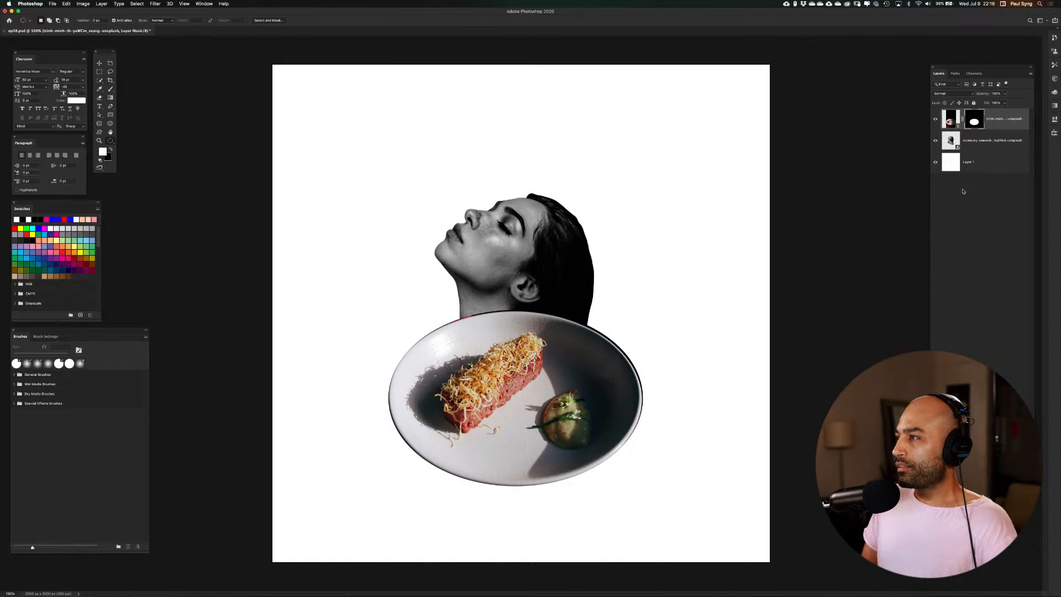
double_click(977, 121)
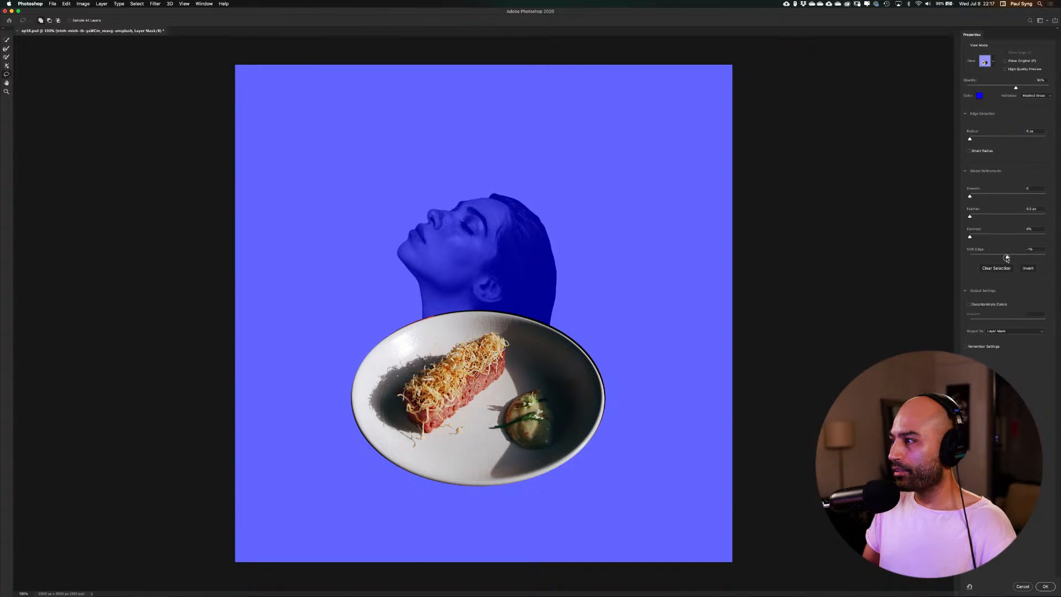
left_click_drag(1007, 258, 1000, 260)
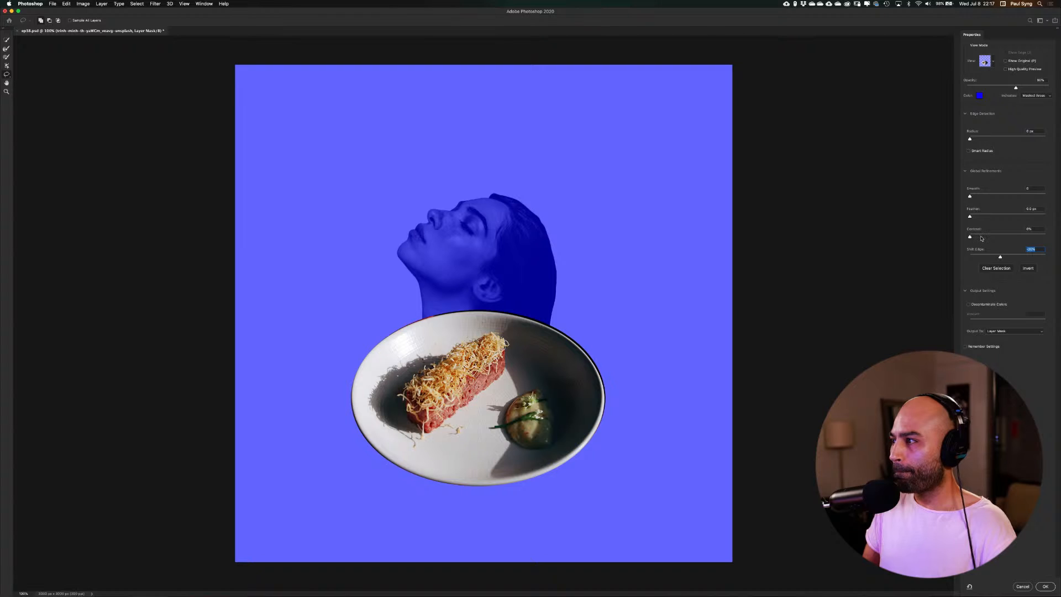
left_click_drag(1000, 258, 989, 257)
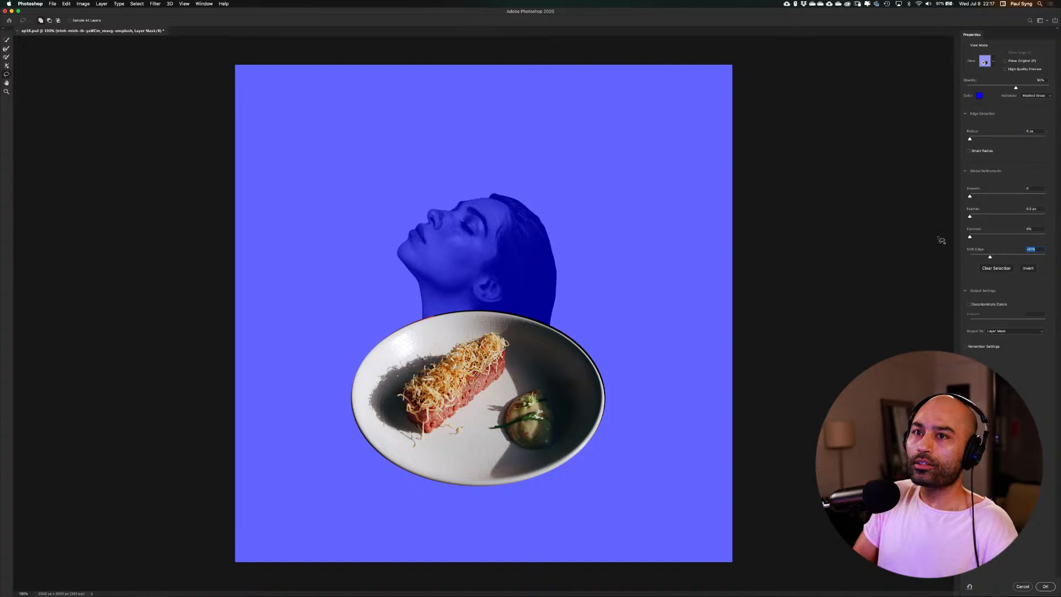
left_click(5, 49)
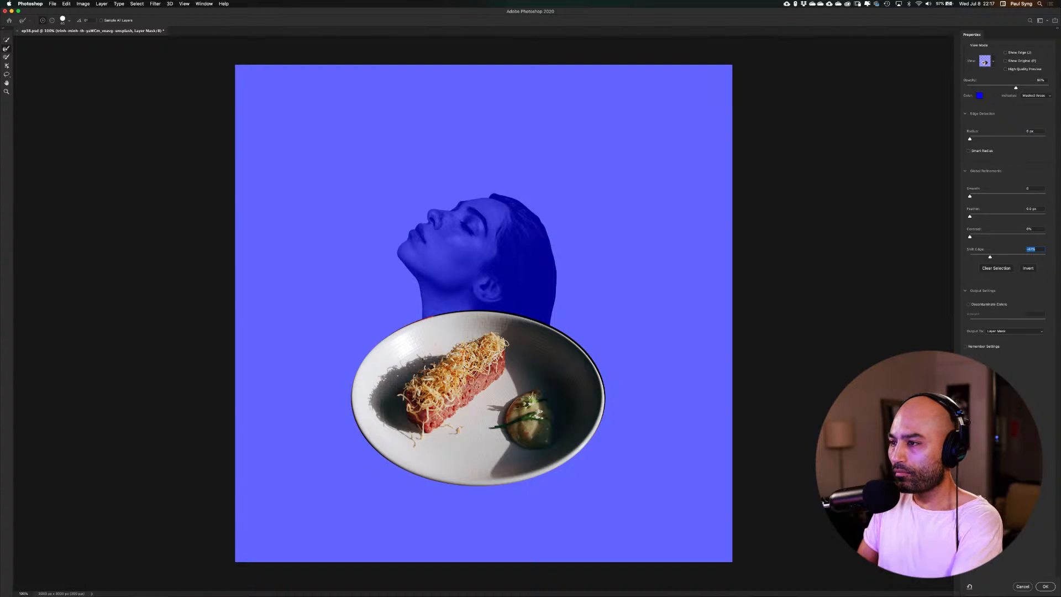
key("super+equal")
scroll(558, 388, "down", 5)
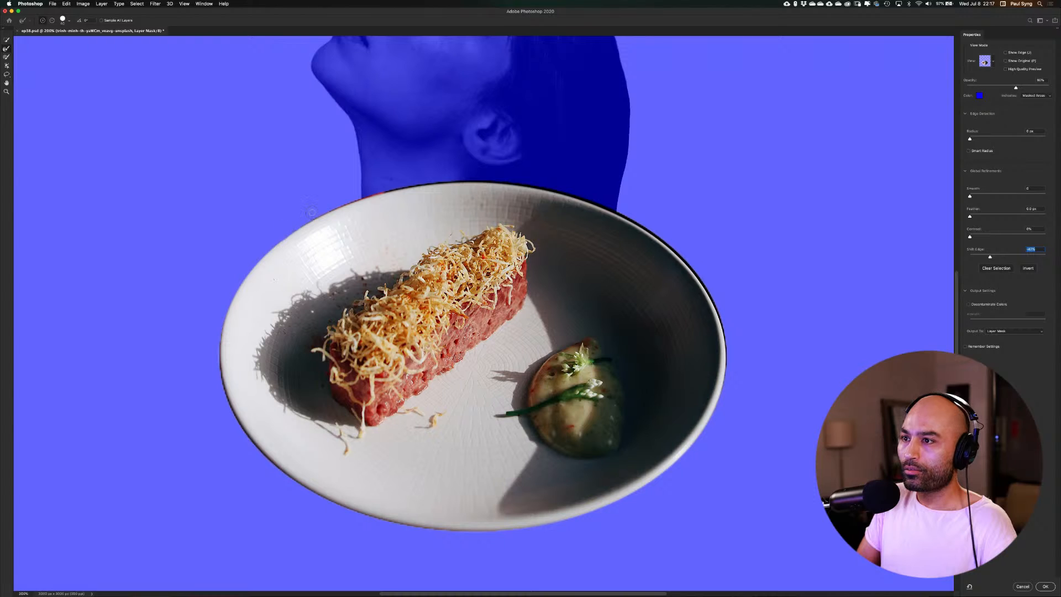
mouse_move(395, 182)
left_mouse_down()
mouse_move(554, 190)
mouse_move(671, 236)
mouse_move(658, 233)
mouse_move(710, 292)
mouse_move(725, 348)
mouse_move(718, 403)
left_mouse_up()
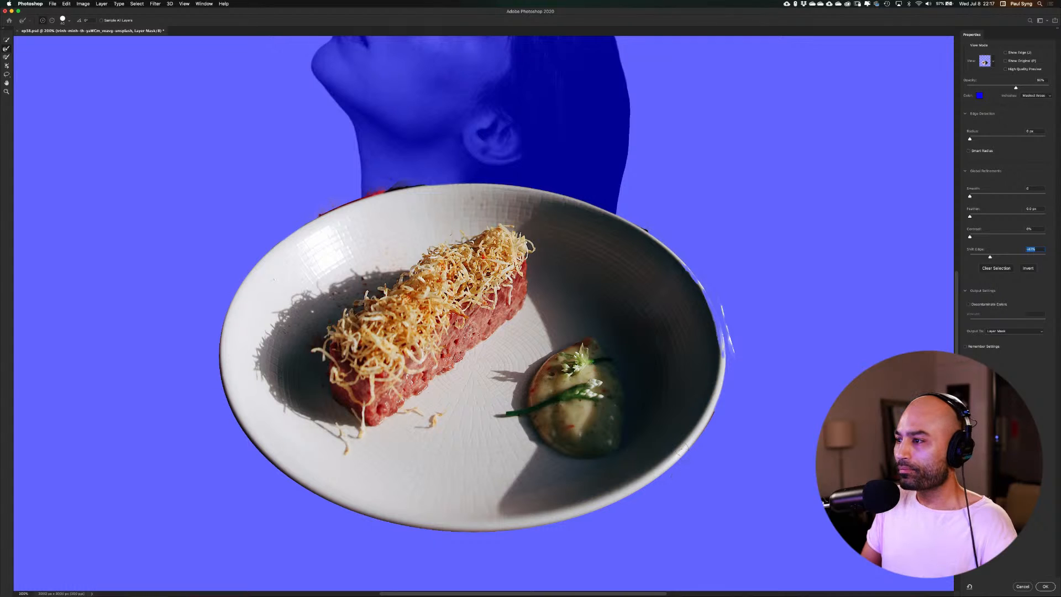
key("z")
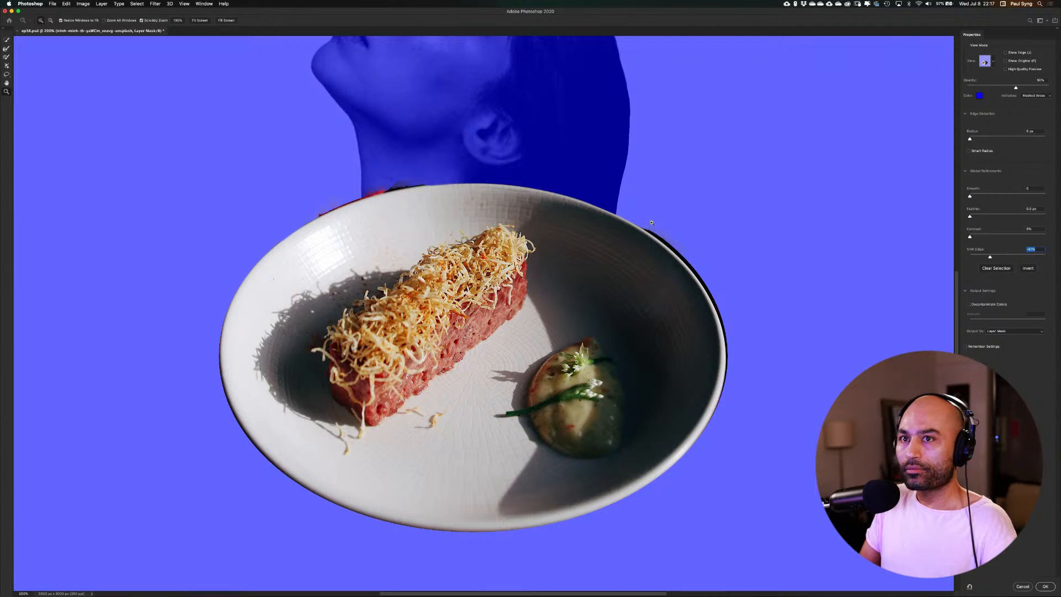
left_click(6, 49)
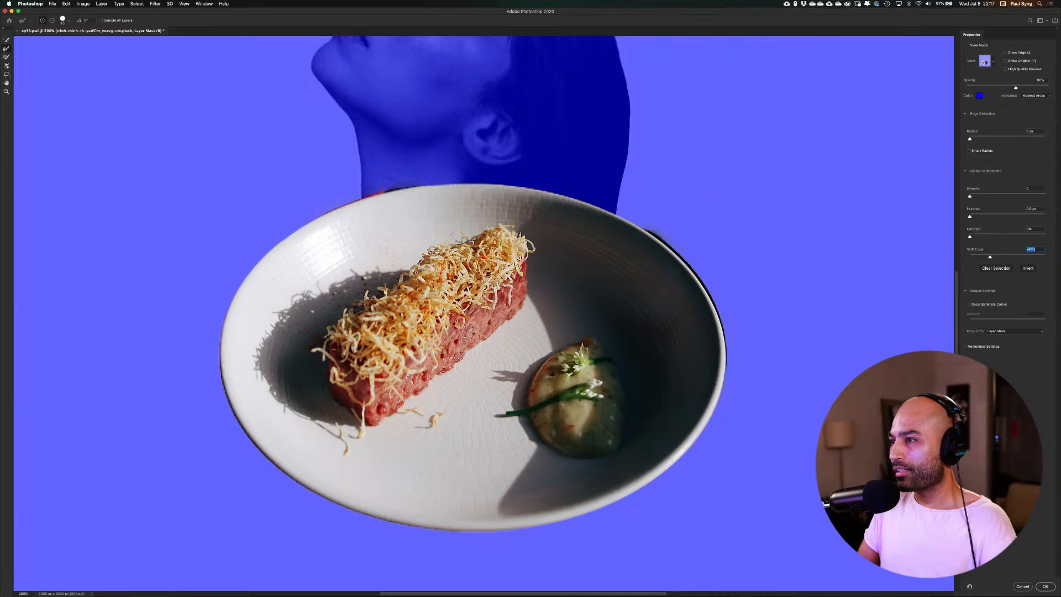
left_click_drag(647, 224, 685, 249)
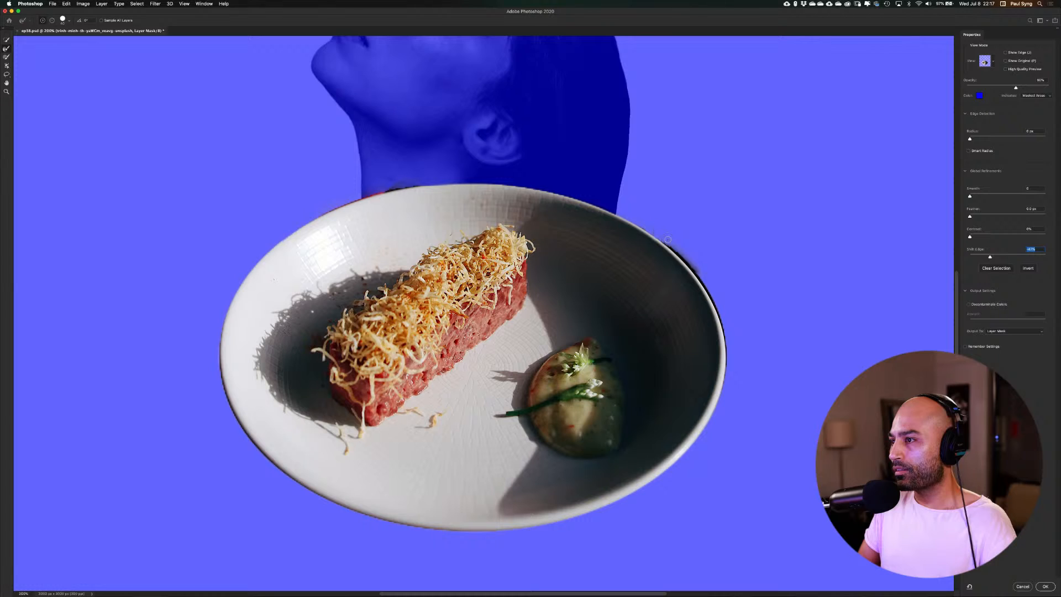
mouse_move(668, 239)
left_mouse_down()
mouse_move(705, 275)
mouse_move(729, 345)
left_mouse_up()
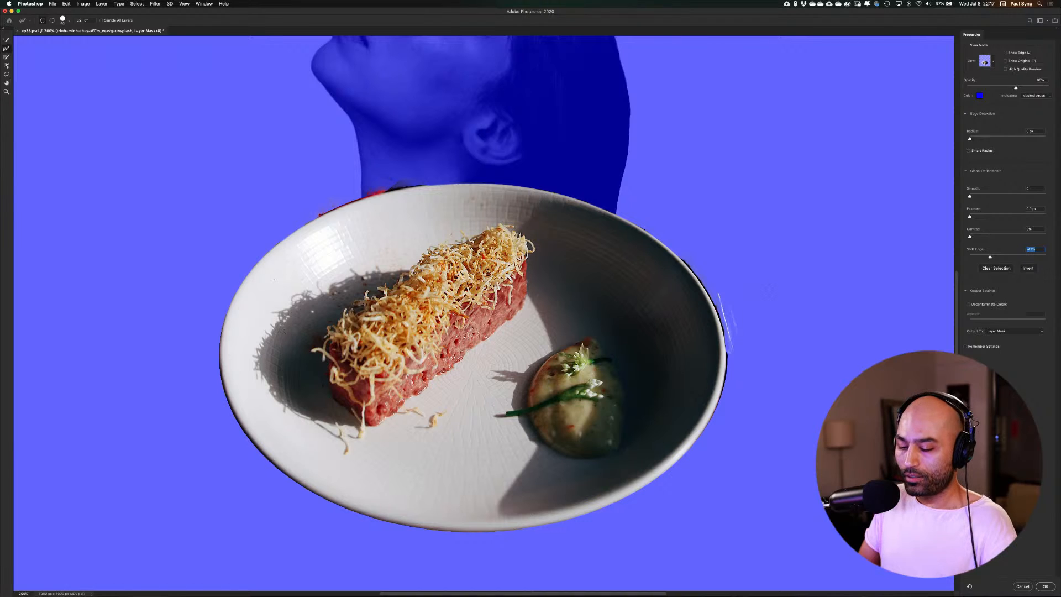
key("z")
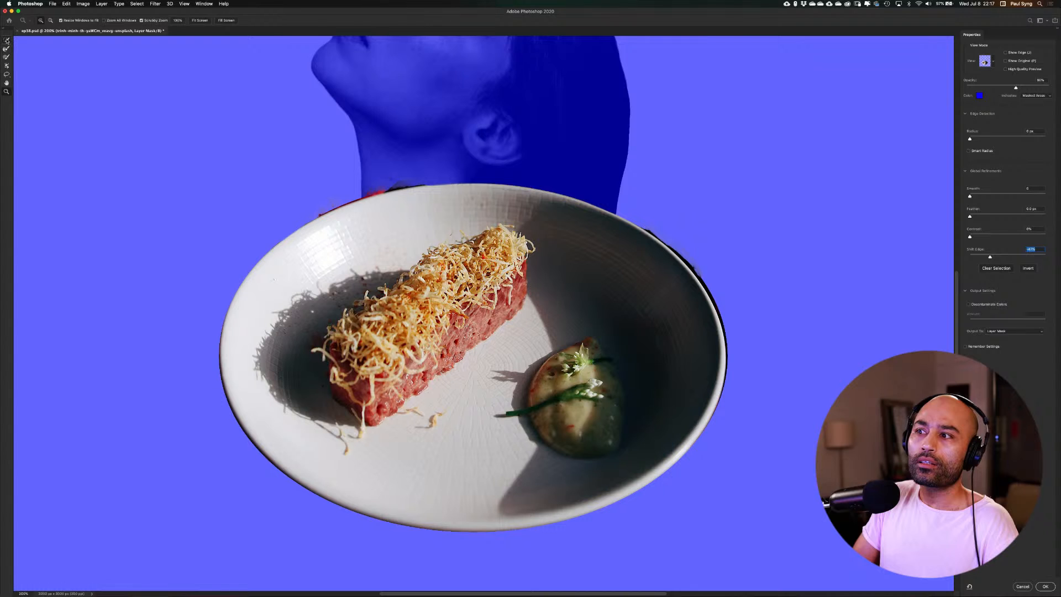
left_click(7, 40)
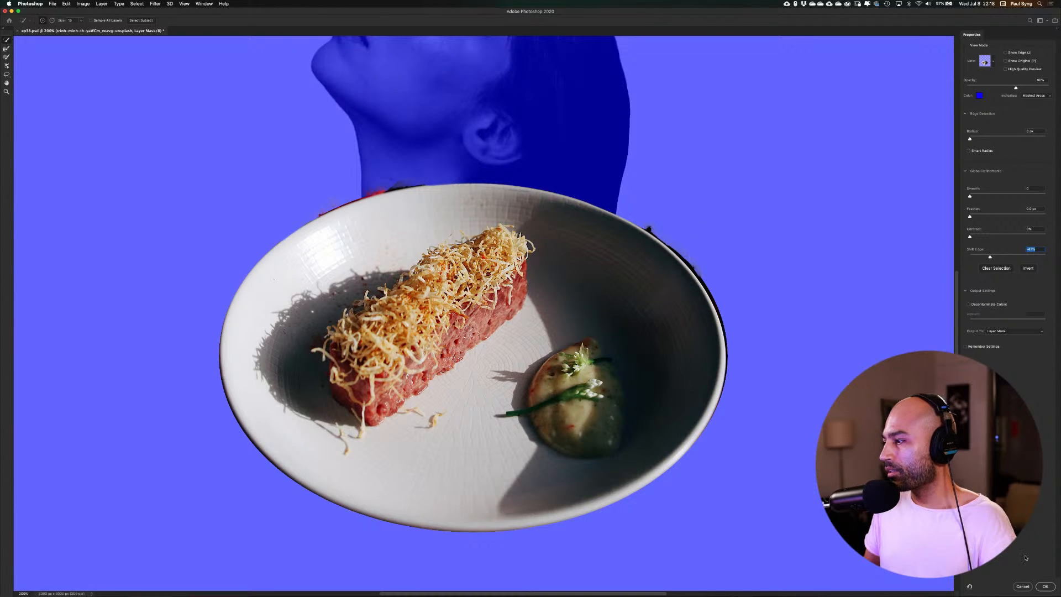
left_click(1023, 587)
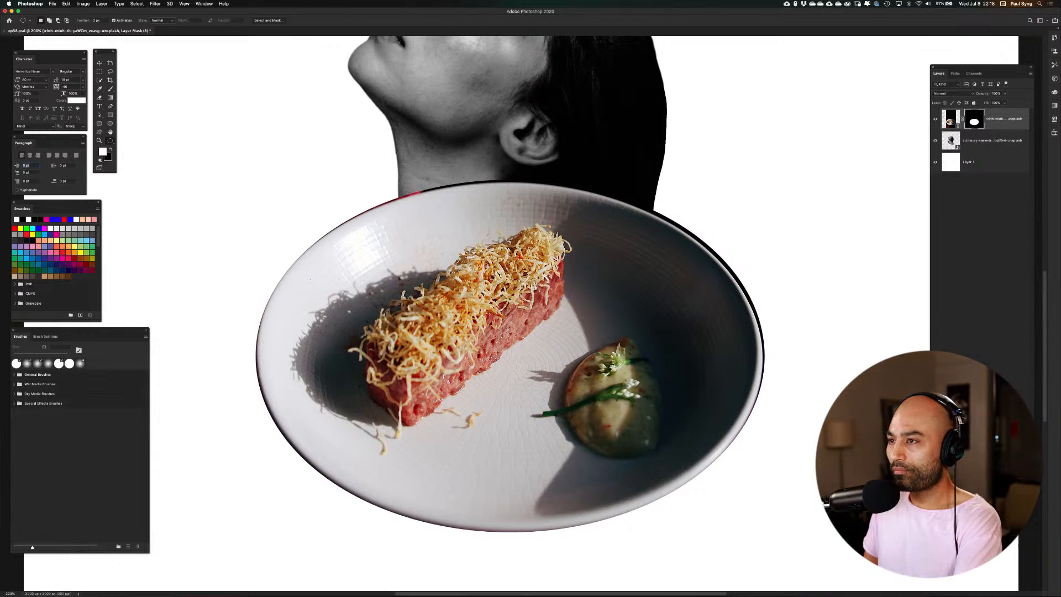
Convert the masked plate layer to a Smart Object
key("super+minus")
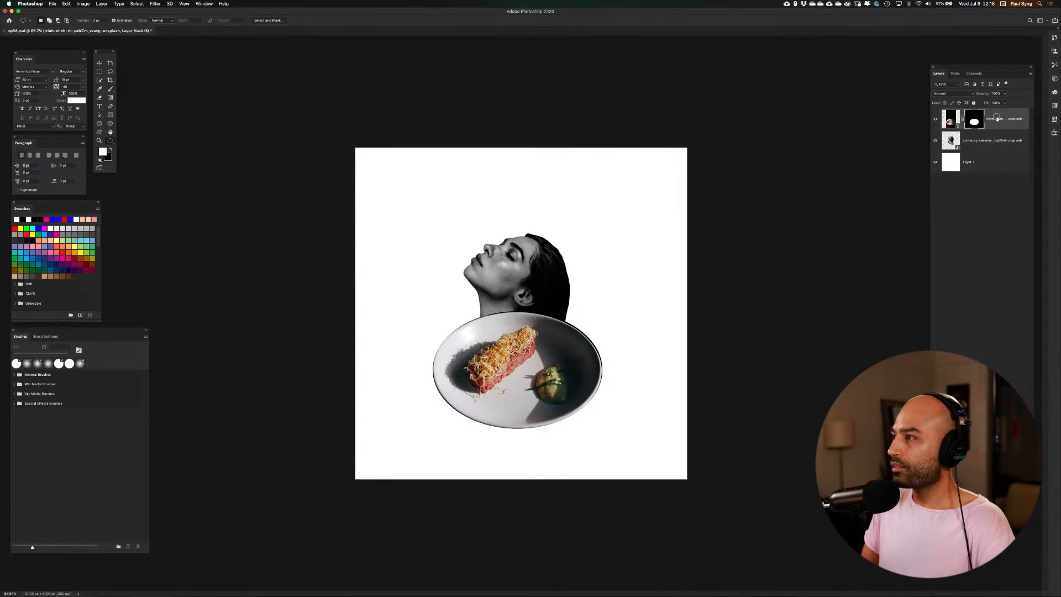
right_click(997, 118)
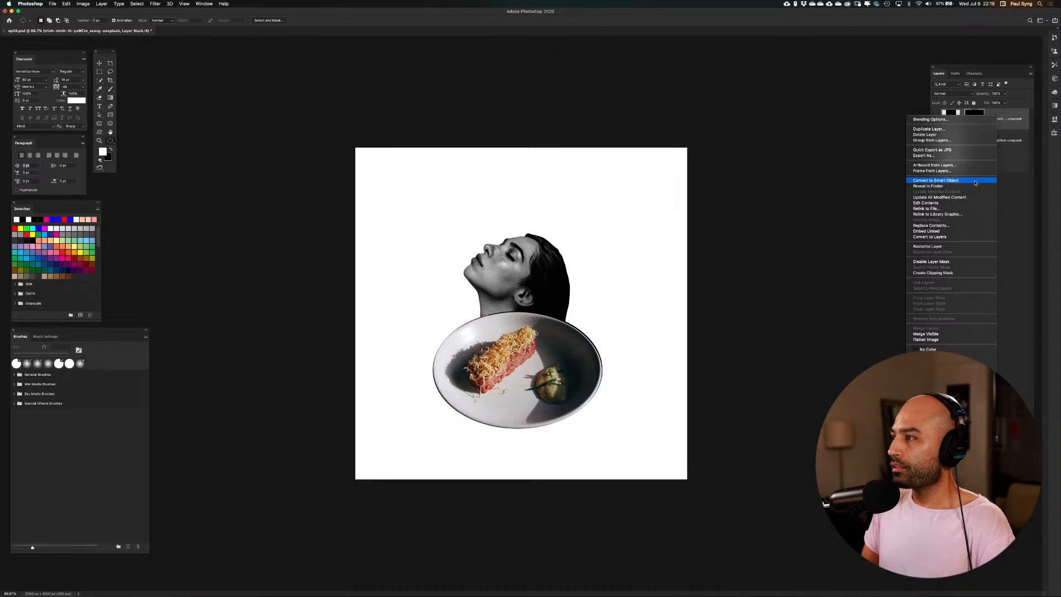
left_click(975, 181)
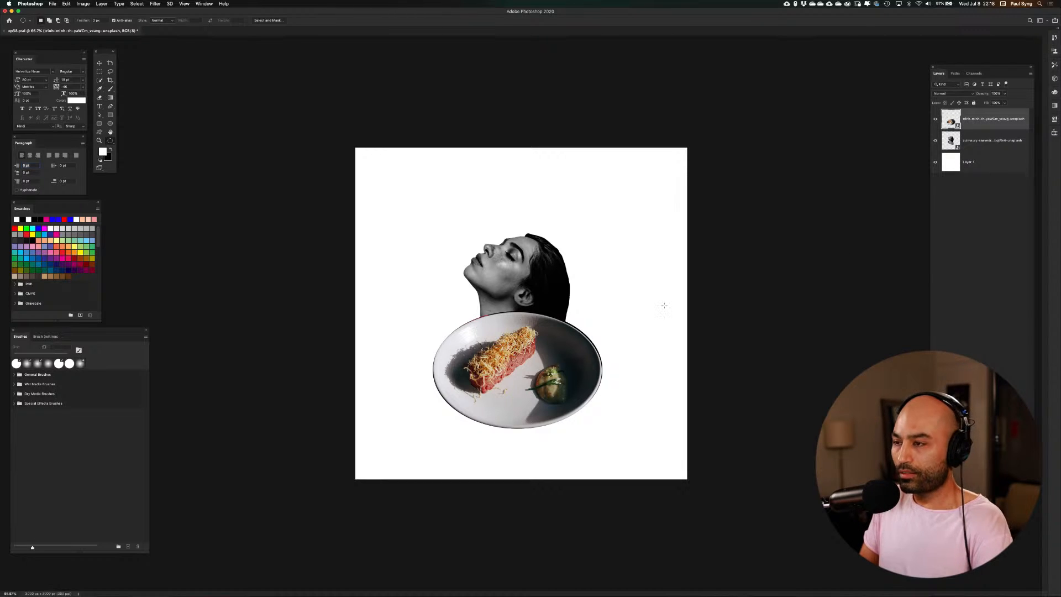
Scale the plate down to about 46% and move it to the lower left of the woman's shoulder
key("super+t")
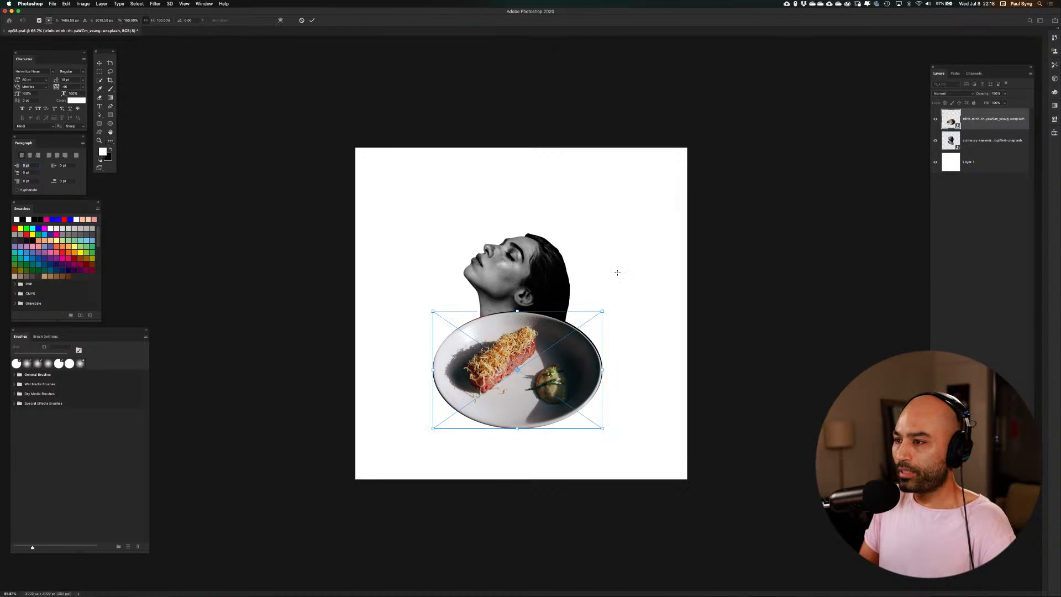
right_click(602, 312)
left_click(610, 301)
left_click_drag(603, 311, 532, 379)
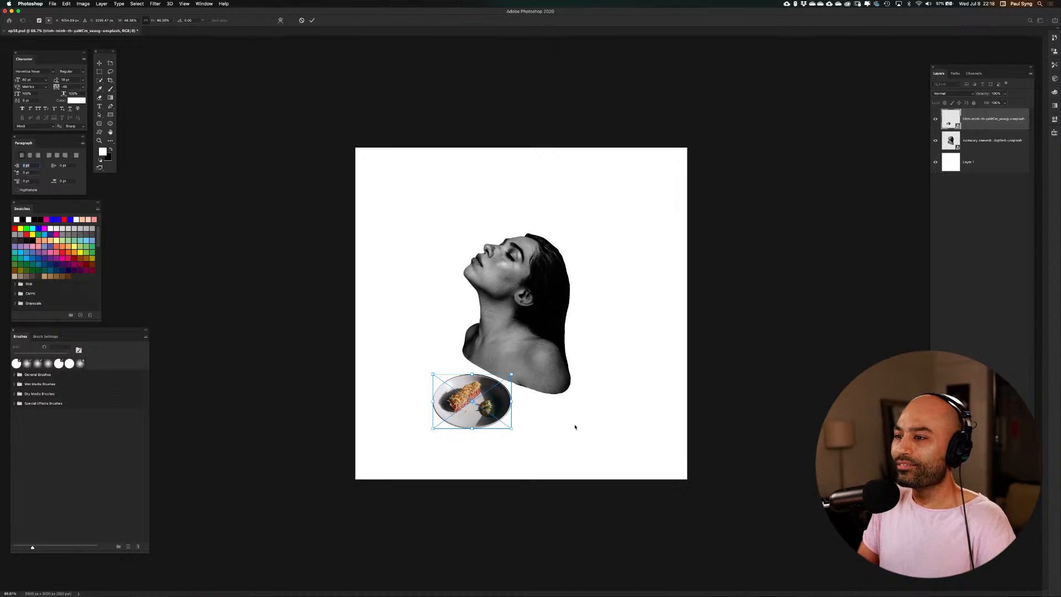
key("Return")
key("m")
key("v")
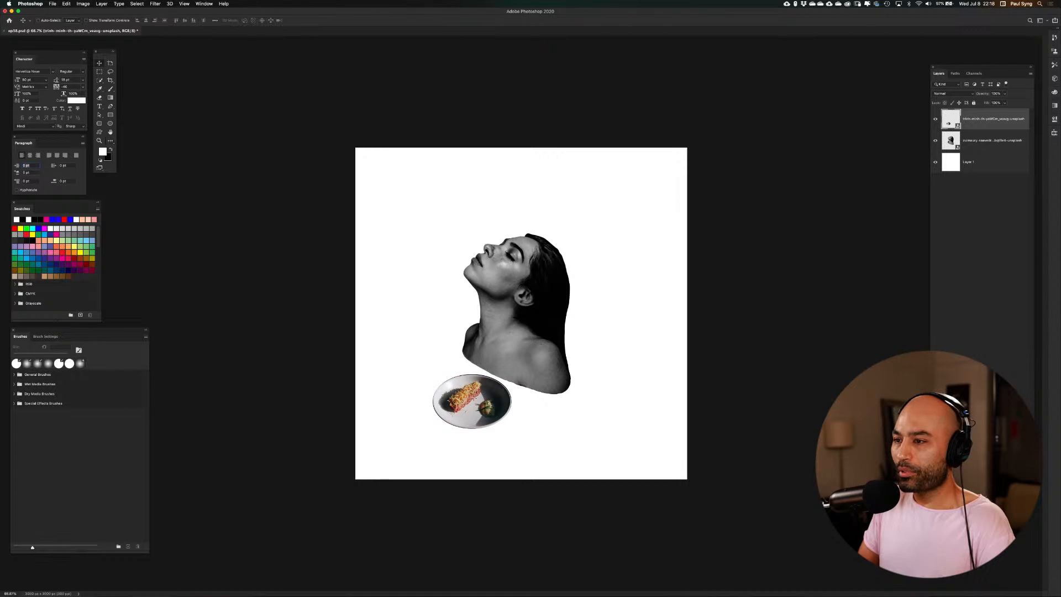
left_click_drag(474, 401, 461, 392)
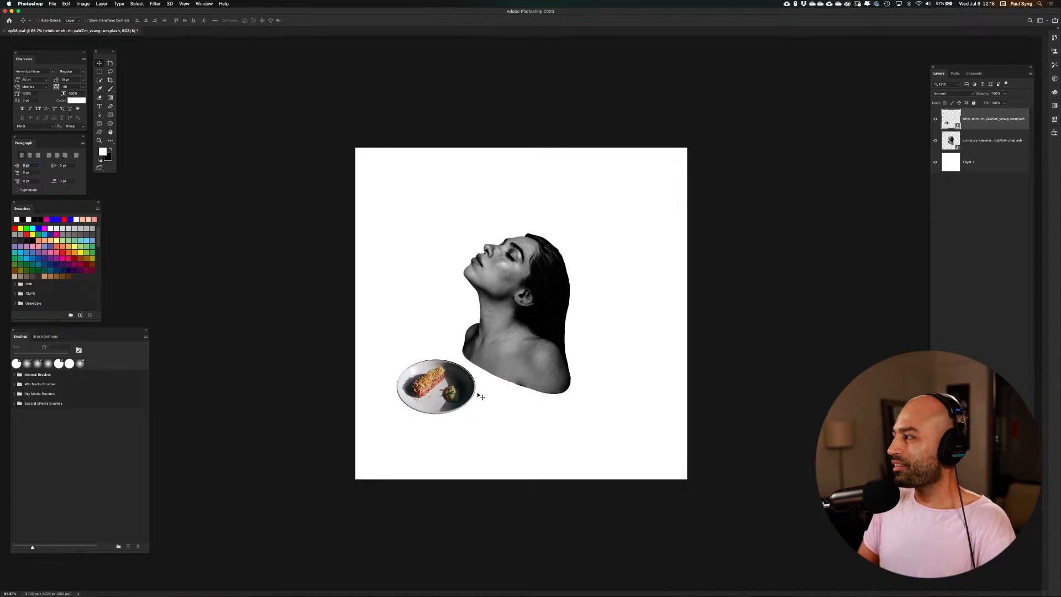
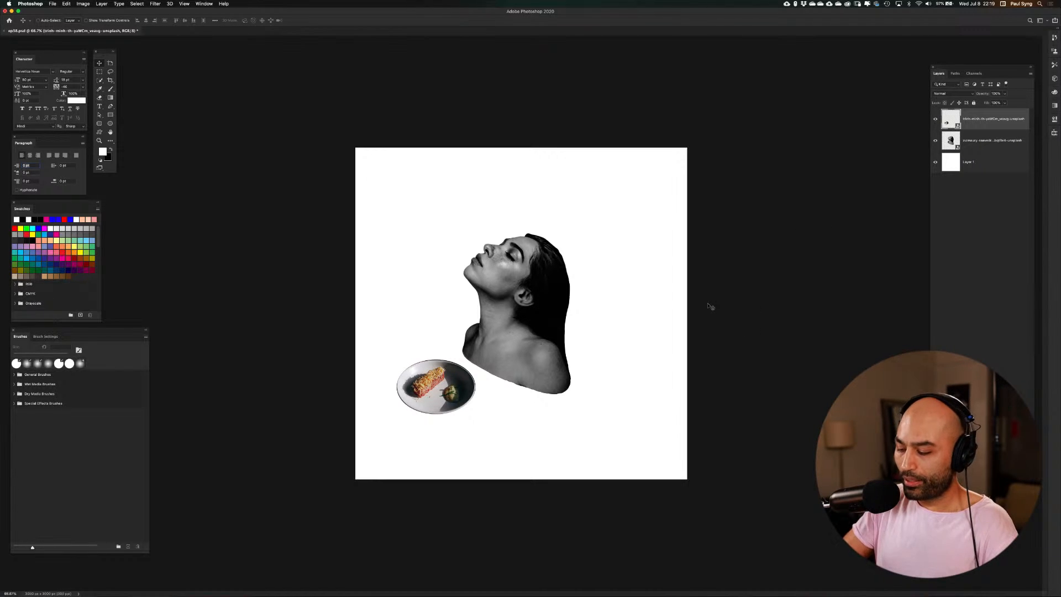
Place the Unsplash photo of the red sports car from the Resources folder at its default fitted size
key("super+o")
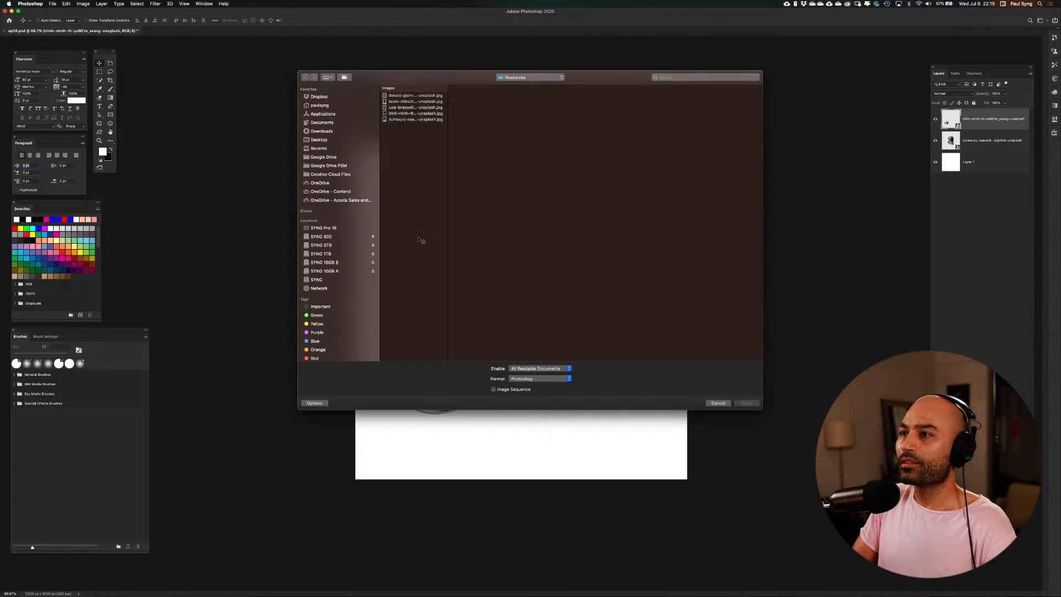
left_click(408, 96)
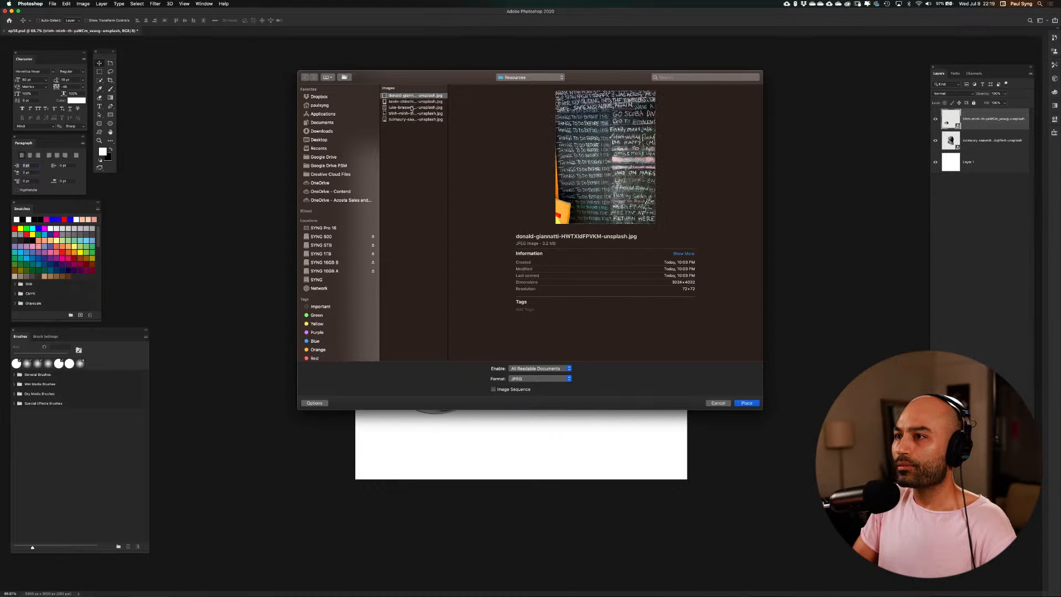
left_click(417, 103)
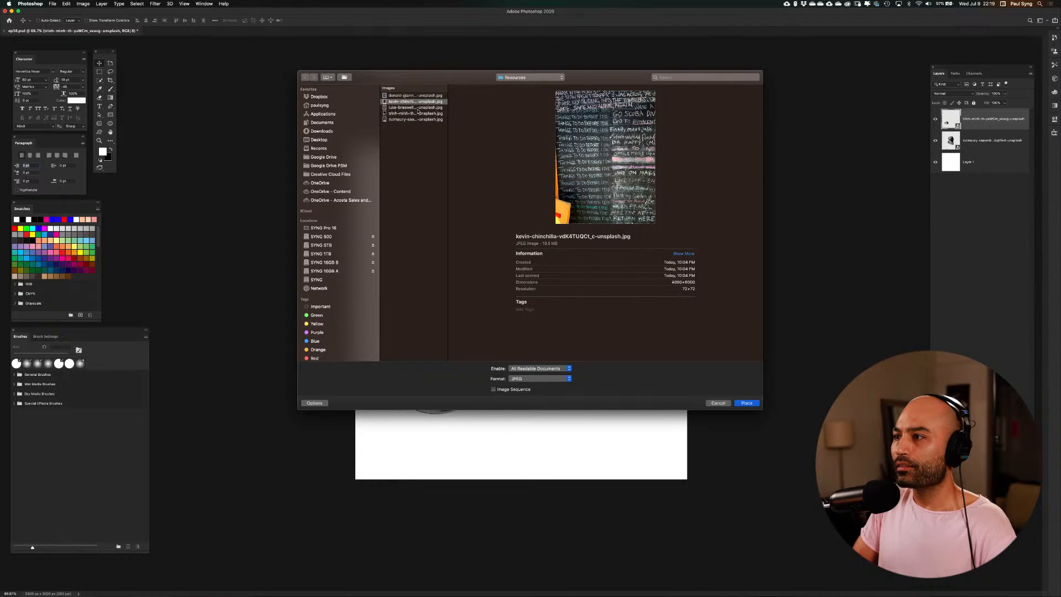
left_click(422, 107)
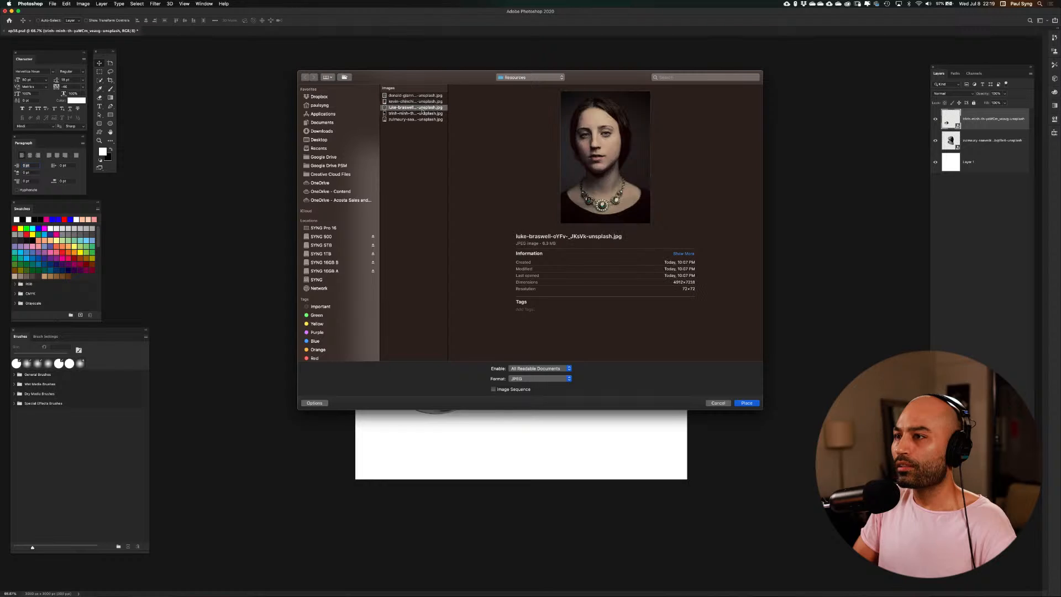
left_click(422, 113)
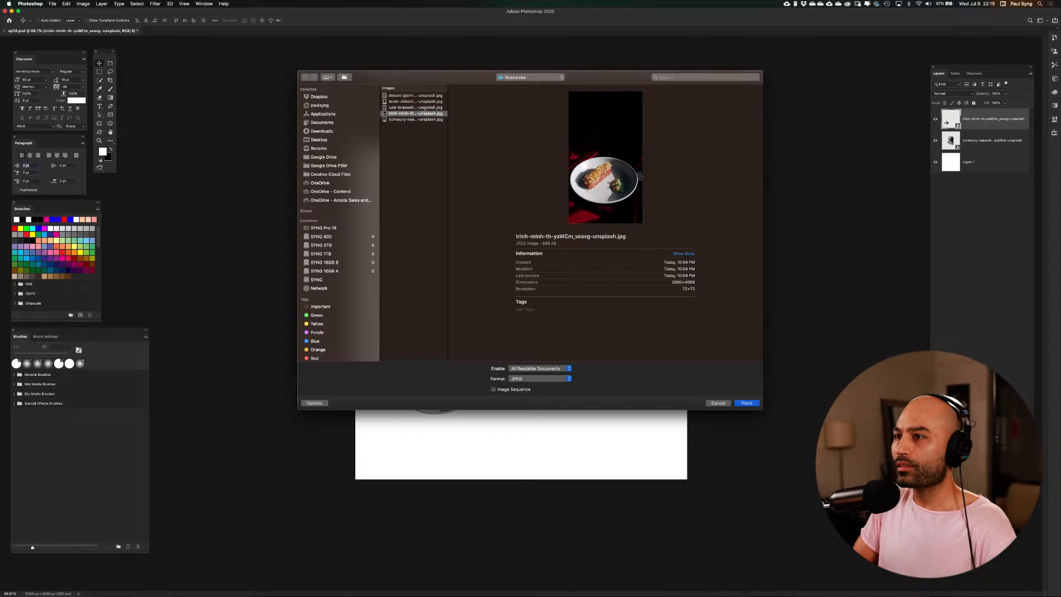
left_click(423, 107)
left_click(422, 102)
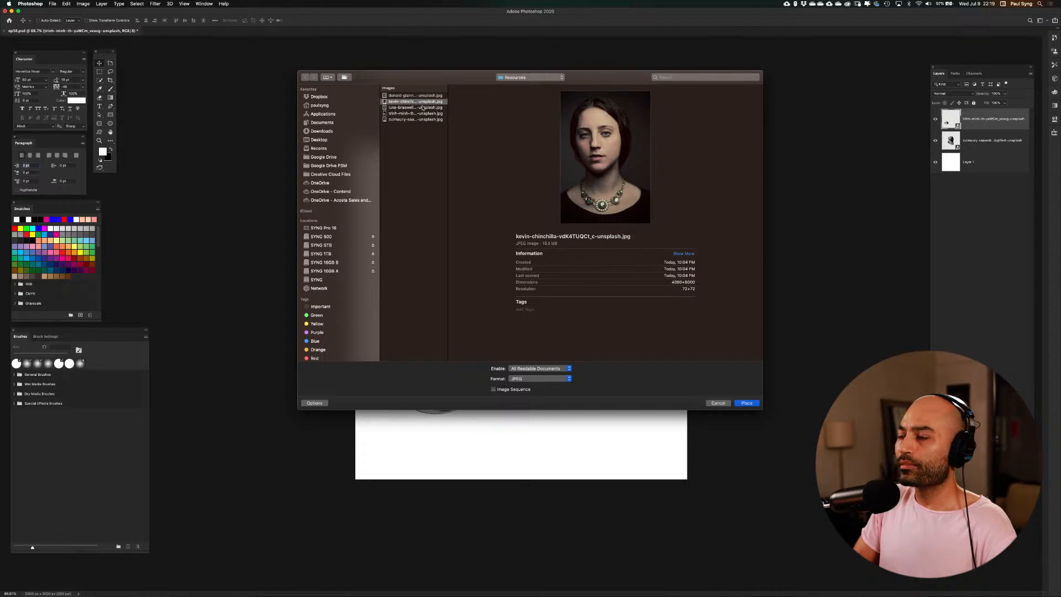
left_click(746, 402)
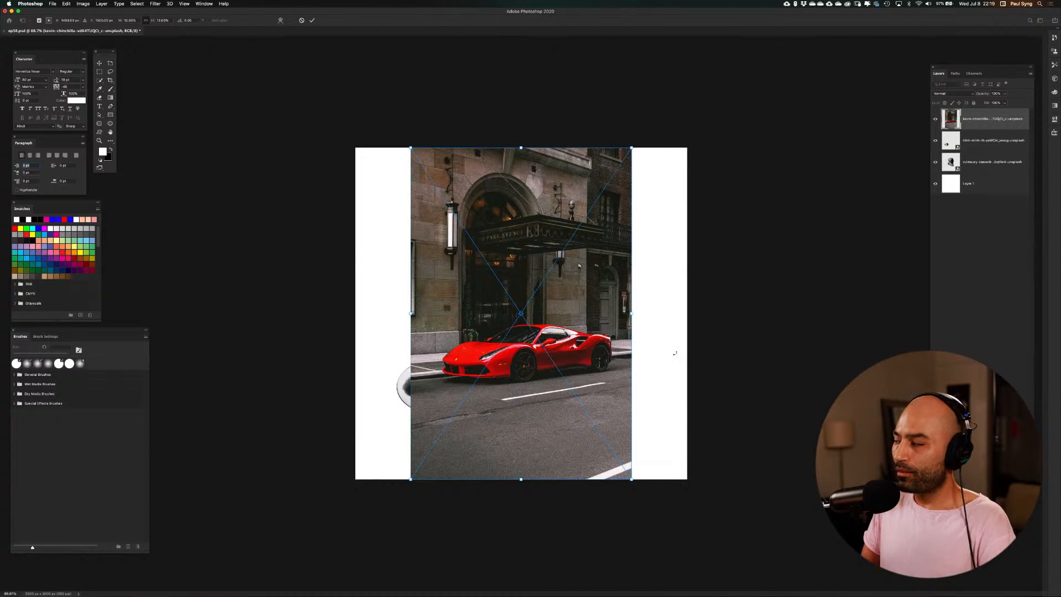
key("Return")
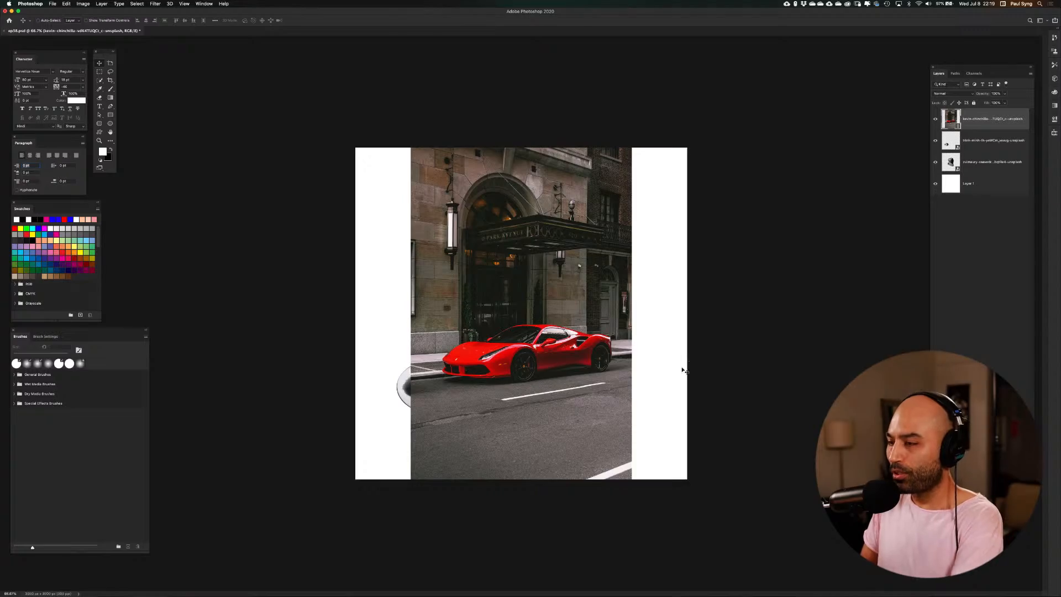
In Select and Mask, quick-select the red car, including its wheels, windows, front mirror and bumper grilles
key("super+plus")
key("super+plus")
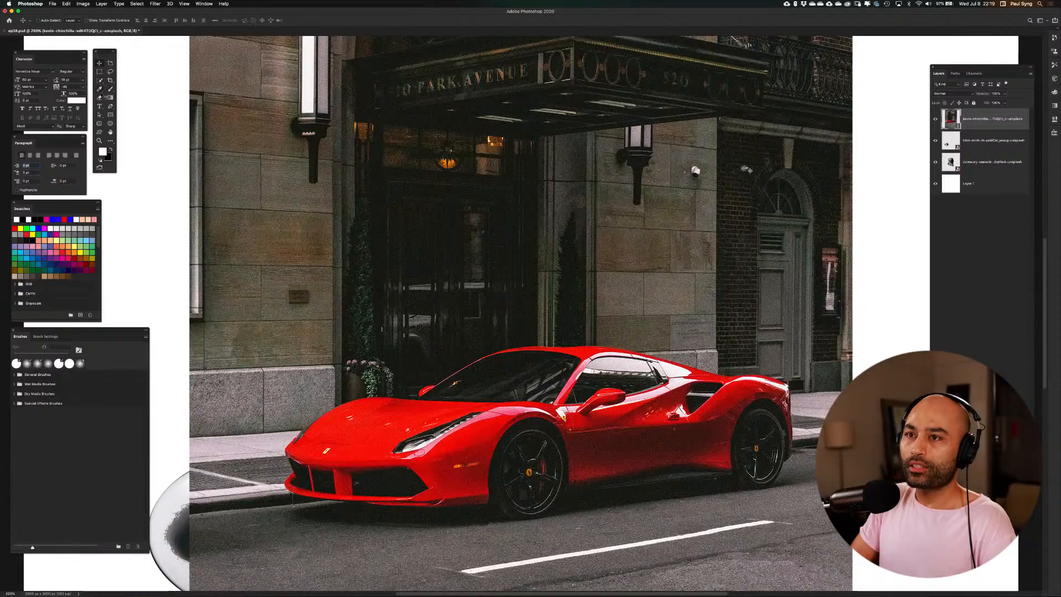
left_click(100, 80)
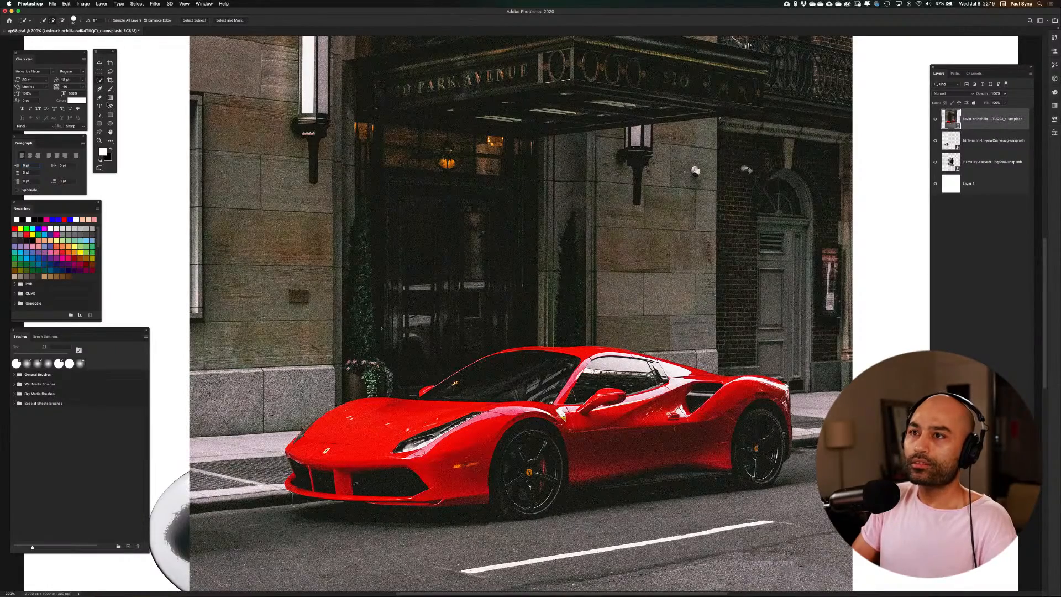
left_click(229, 20)
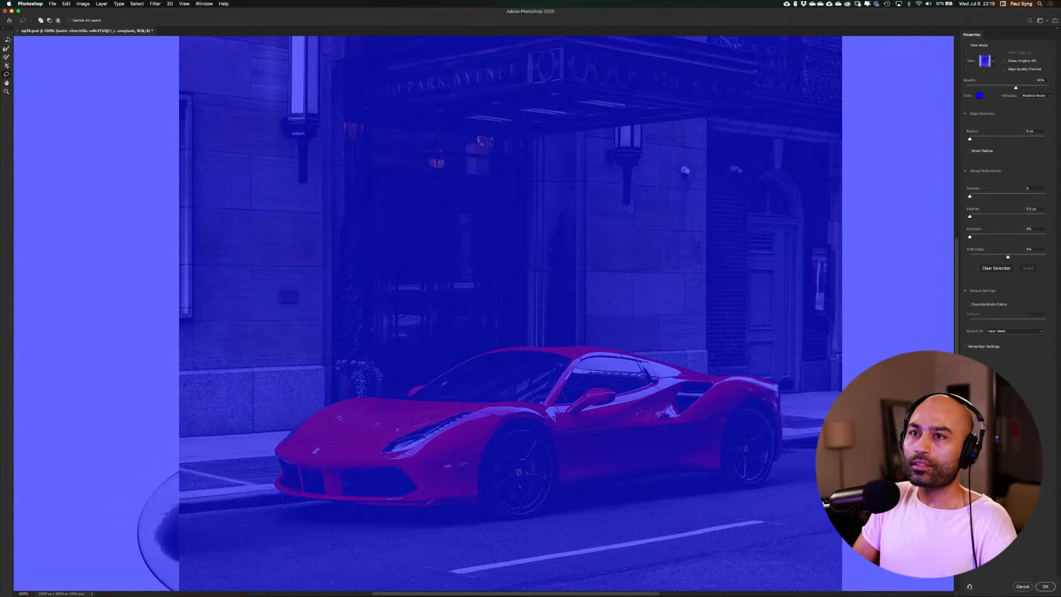
left_click(7, 40)
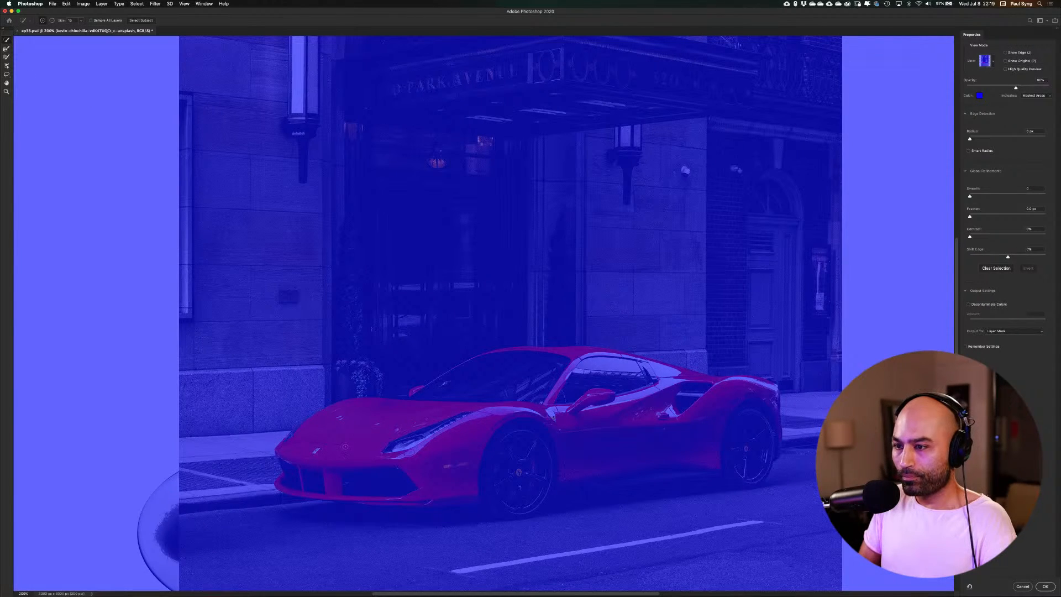
mouse_move(345, 446)
left_mouse_down()
mouse_move(423, 443)
mouse_move(441, 470)
mouse_move(462, 448)
mouse_move(489, 445)
mouse_move(526, 498)
mouse_move(563, 464)
mouse_move(570, 481)
mouse_move(604, 480)
left_mouse_up()
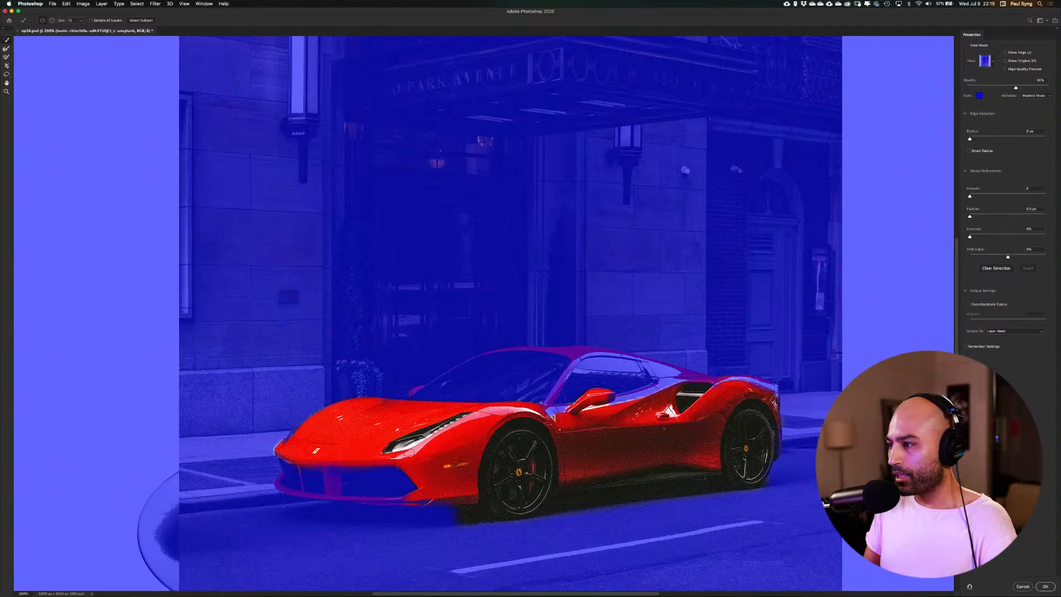
mouse_move(705, 381)
left_mouse_down()
mouse_move(663, 365)
mouse_move(630, 387)
mouse_move(584, 393)
mouse_move(564, 357)
mouse_move(522, 405)
left_mouse_up()
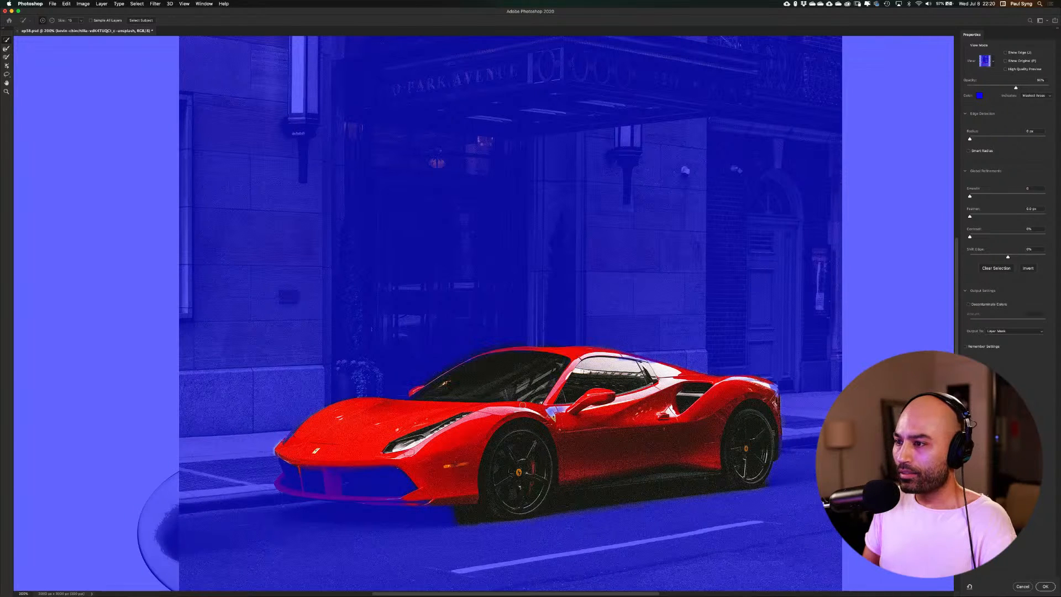
left_click(412, 394)
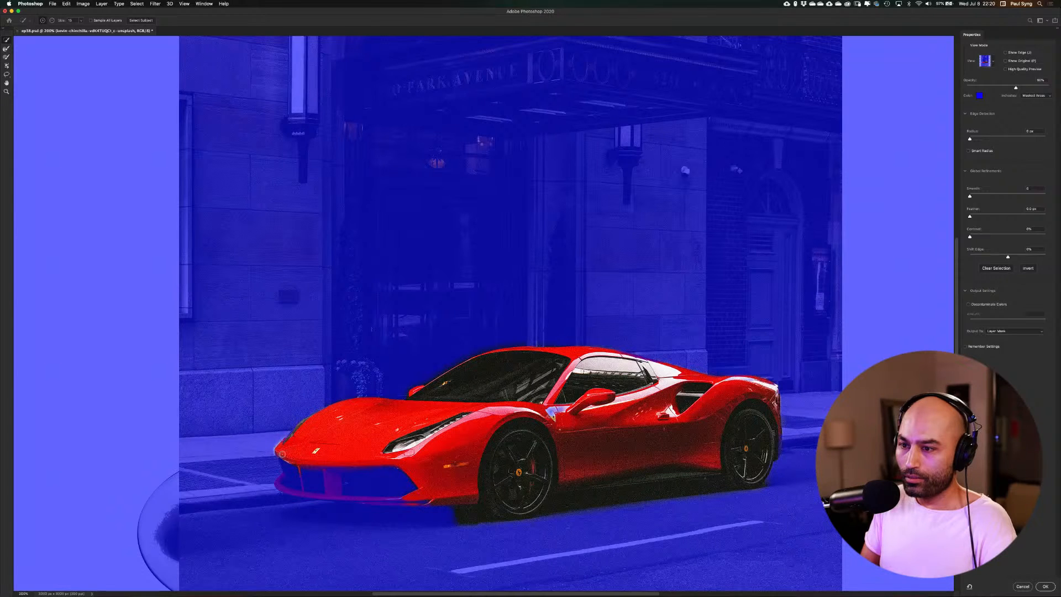
left_click(293, 477)
left_click_drag(394, 495, 346, 499)
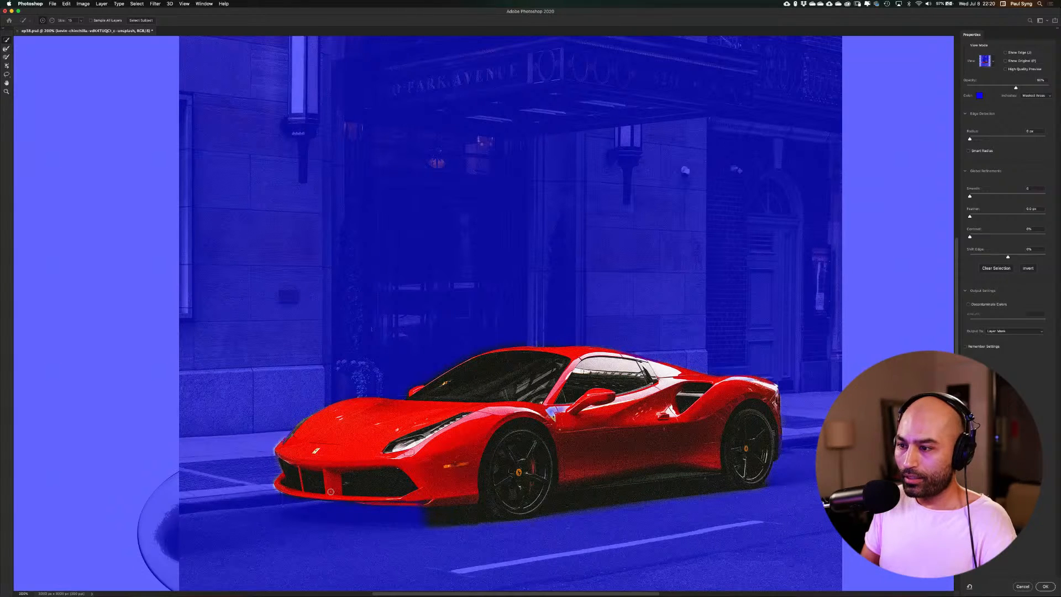
Add the dark shadow under the front bumper to the selection and trim the excess road at its front end
left_click_drag(427, 519, 295, 507)
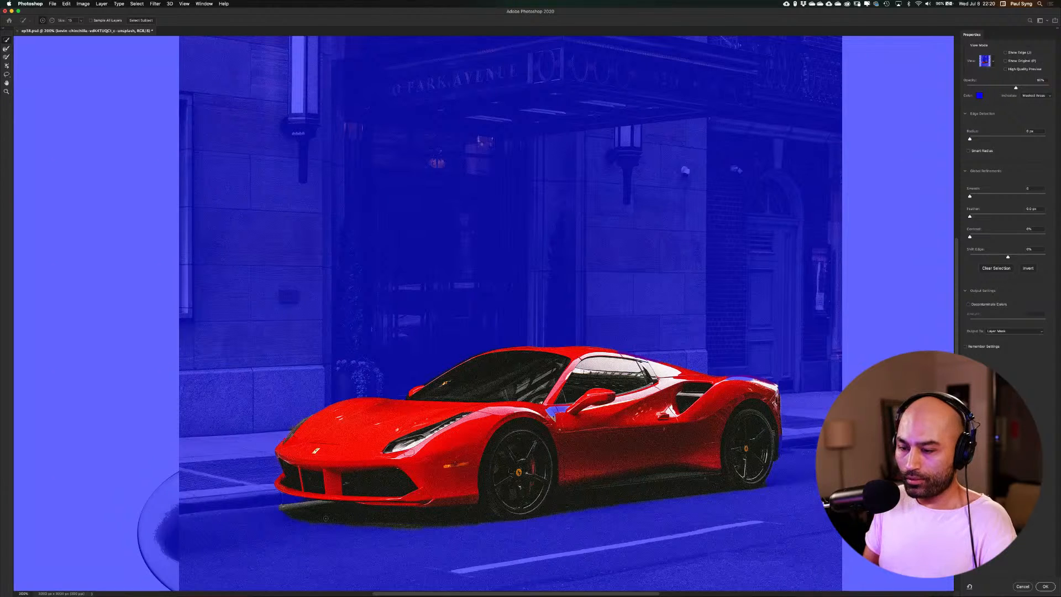
key("alt")
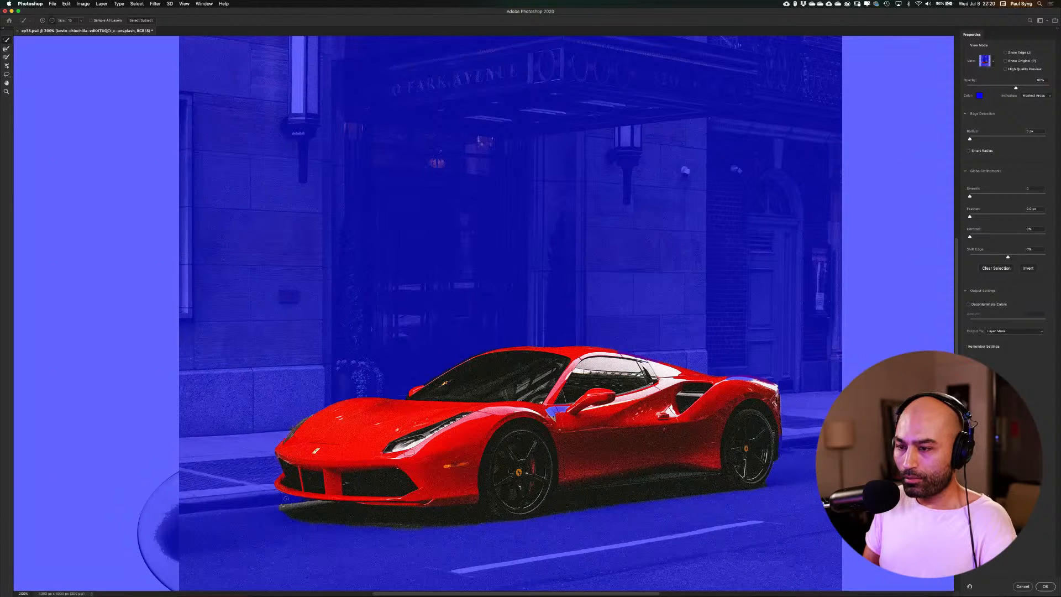
left_click_drag(278, 507, 308, 500)
left_click(285, 506, "alt")
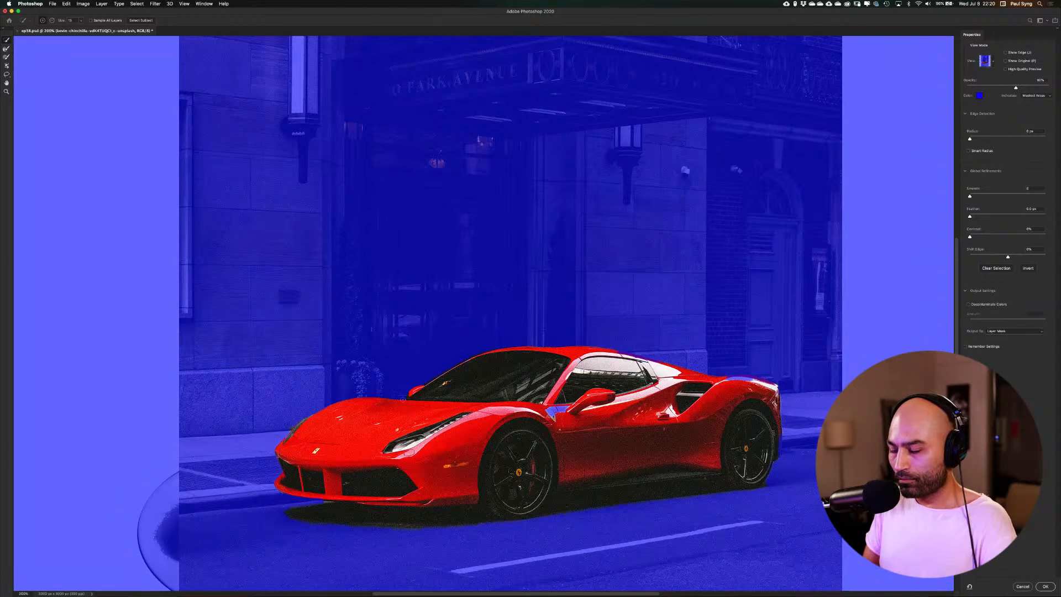
Extend the quick selection over the roof edge above and behind the side window
key("super+plus")
key("super+plus")
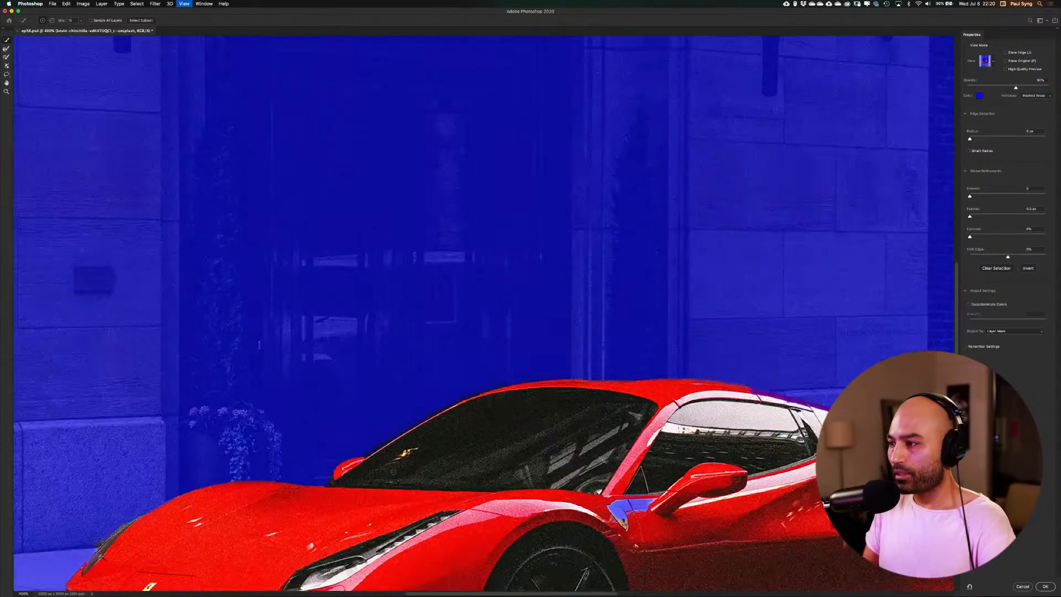
key("super+plus")
left_click_drag(327, 483, 431, 345)
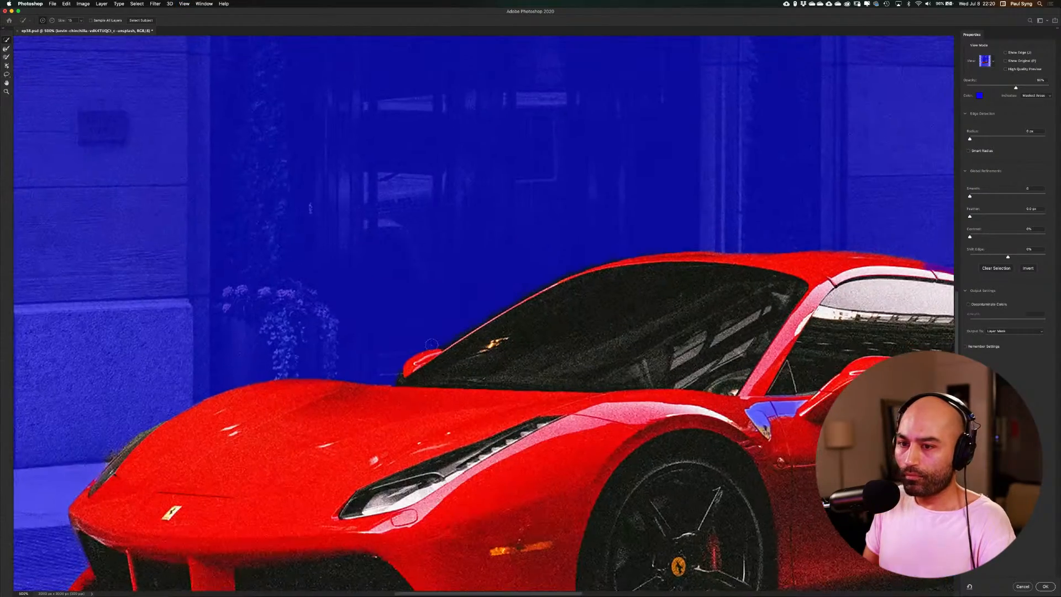
left_click_drag(365, 473, 339, 433)
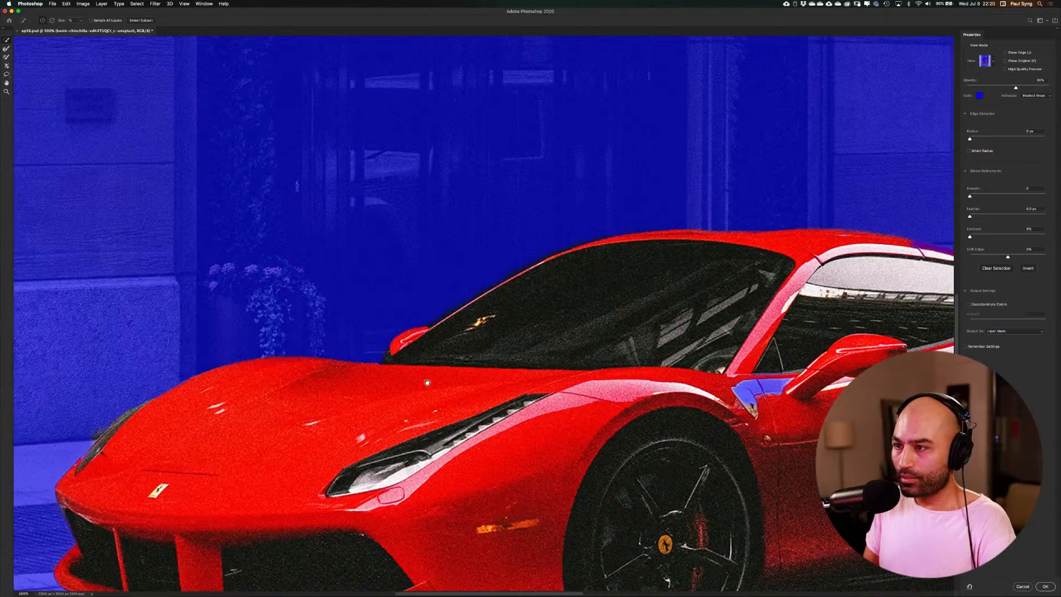
left_click_drag(427, 383, 328, 445)
left_click_drag(531, 375, 322, 435)
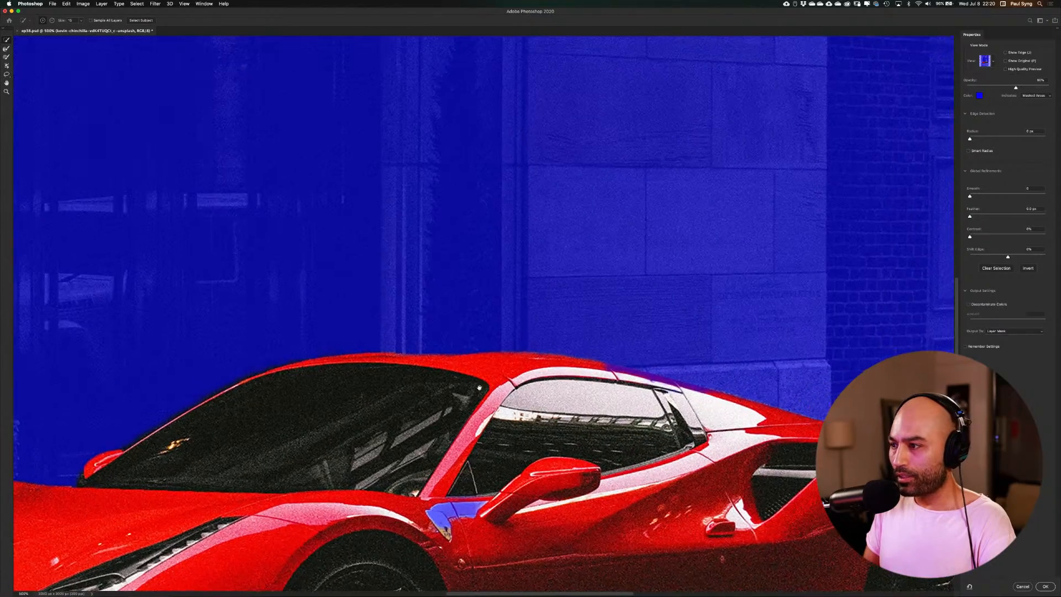
mouse_move(569, 403)
left_mouse_down()
mouse_move(488, 351)
mouse_move(553, 328)
mouse_move(637, 347)
left_mouse_up()
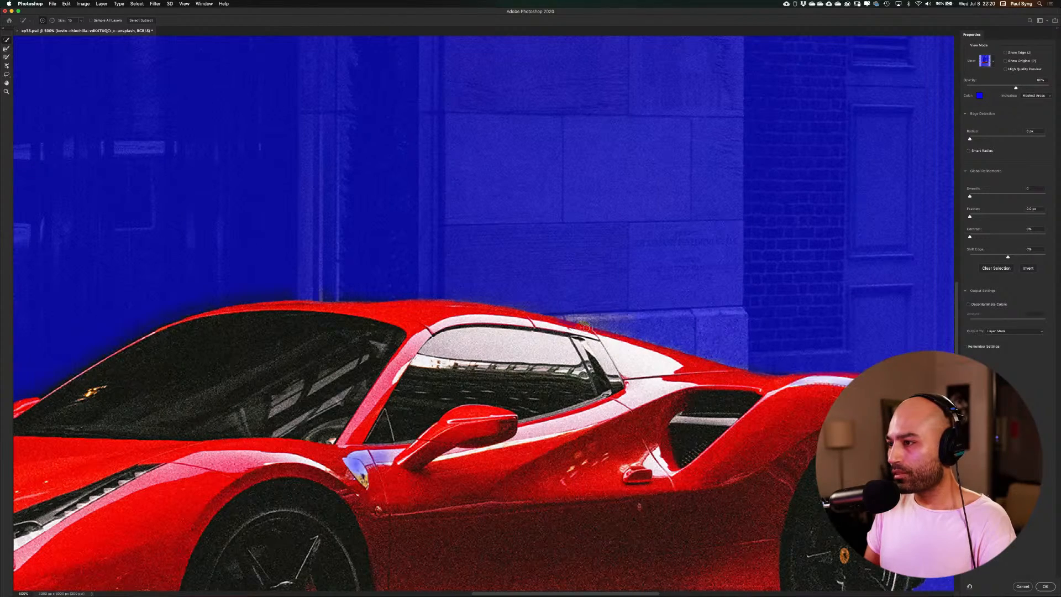
Add the top of the rear fender and the badge area behind the front wheel to the car selection
scroll(704, 392, "right", 5)
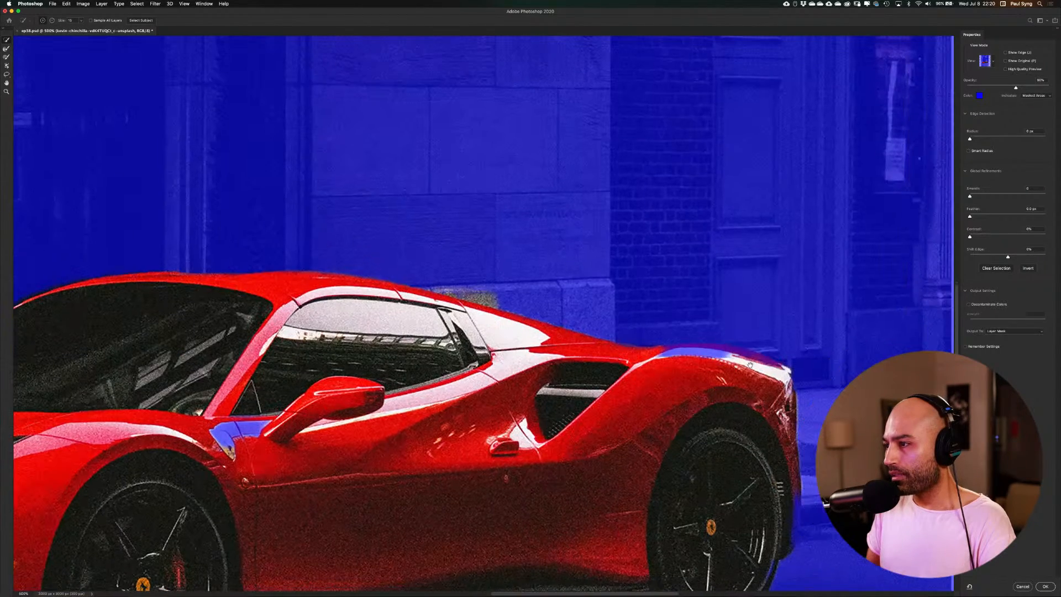
mouse_move(668, 356)
left_mouse_down()
mouse_move(740, 359)
mouse_move(785, 382)
left_mouse_up()
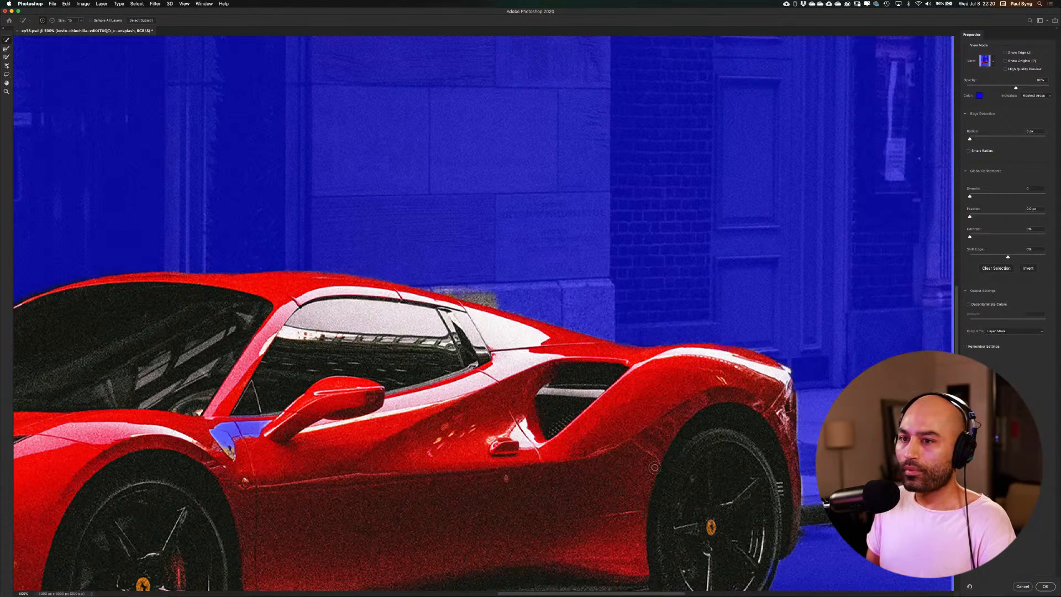
scroll(536, 384, "right", 4)
scroll(536, 384, "down", 3)
left_click_drag(132, 349, 113, 359)
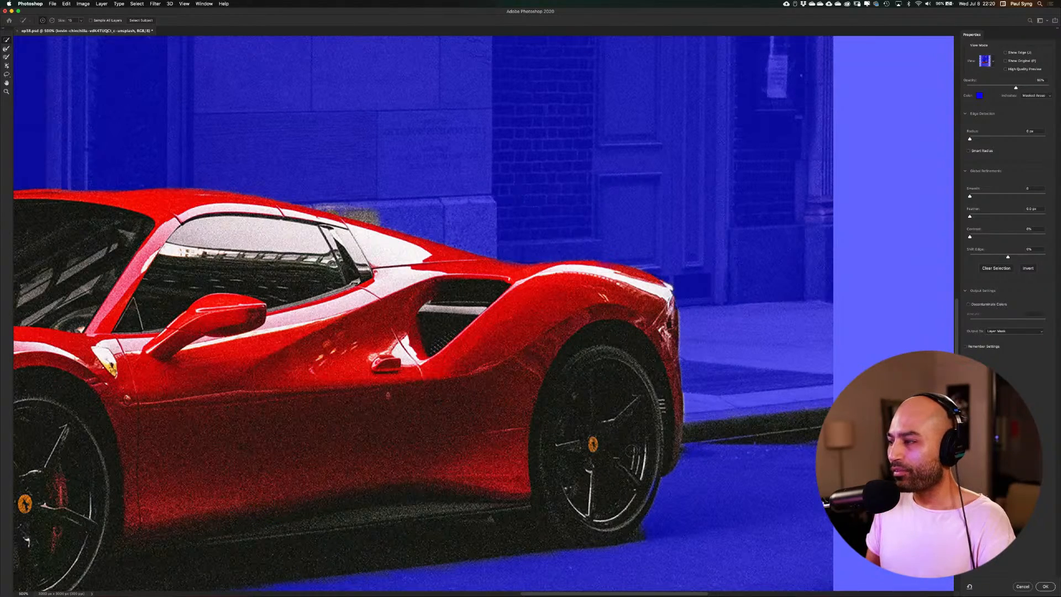
scroll(632, 450, "right", 4)
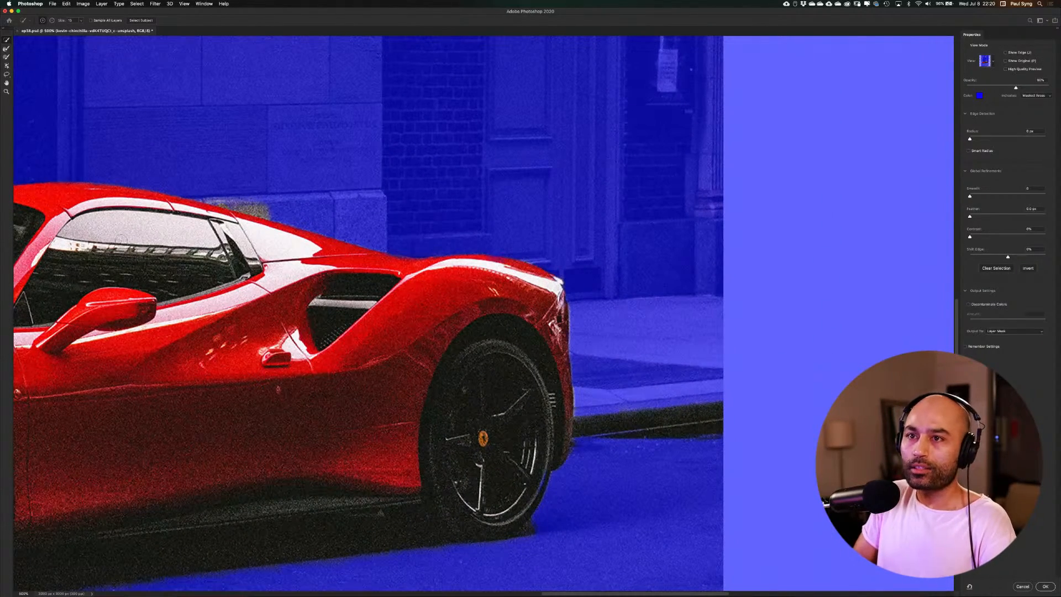
Subtract the dark curb strip behind the car's rear from the selection with the Lasso tool
left_click(6, 73)
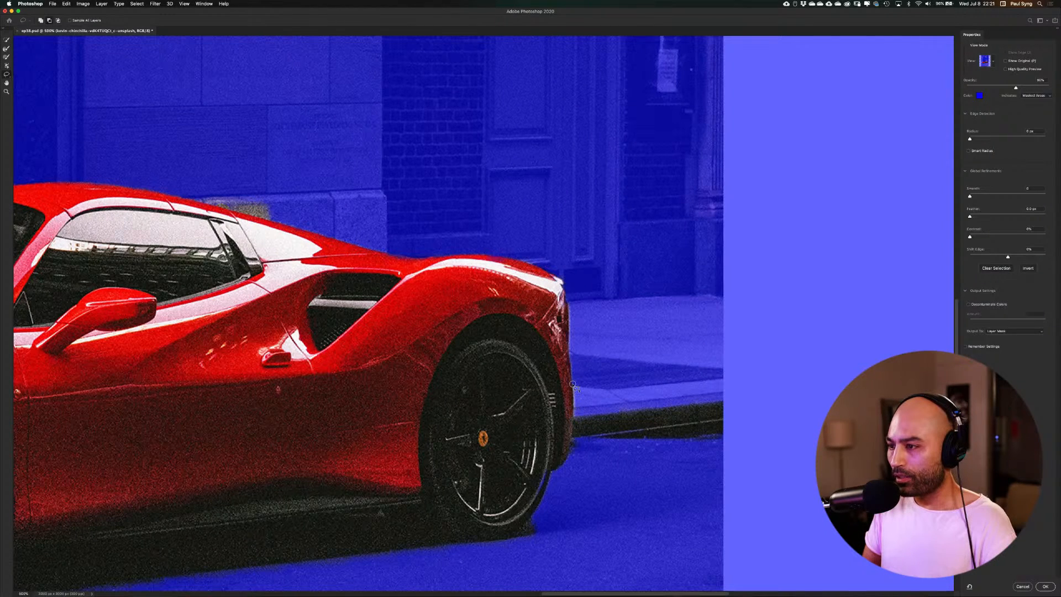
mouse_move(573, 384)
left_mouse_down()
mouse_move(564, 462)
mouse_move(654, 506)
mouse_move(722, 469)
mouse_move(686, 341)
mouse_move(624, 339)
mouse_move(573, 384)
left_mouse_up()
left_click_drag(503, 244, 605, 322)
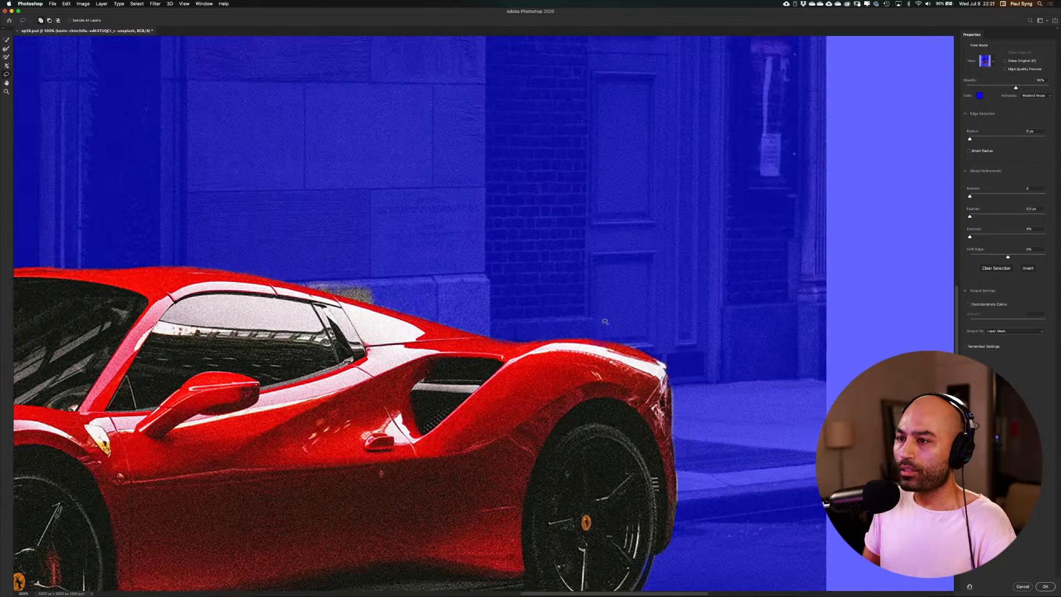
Subtract the patch of stone wall above the rear side window from the selection with the Lasso tool
left_click_drag(531, 326, 649, 311)
left_click_drag(488, 237, 584, 390)
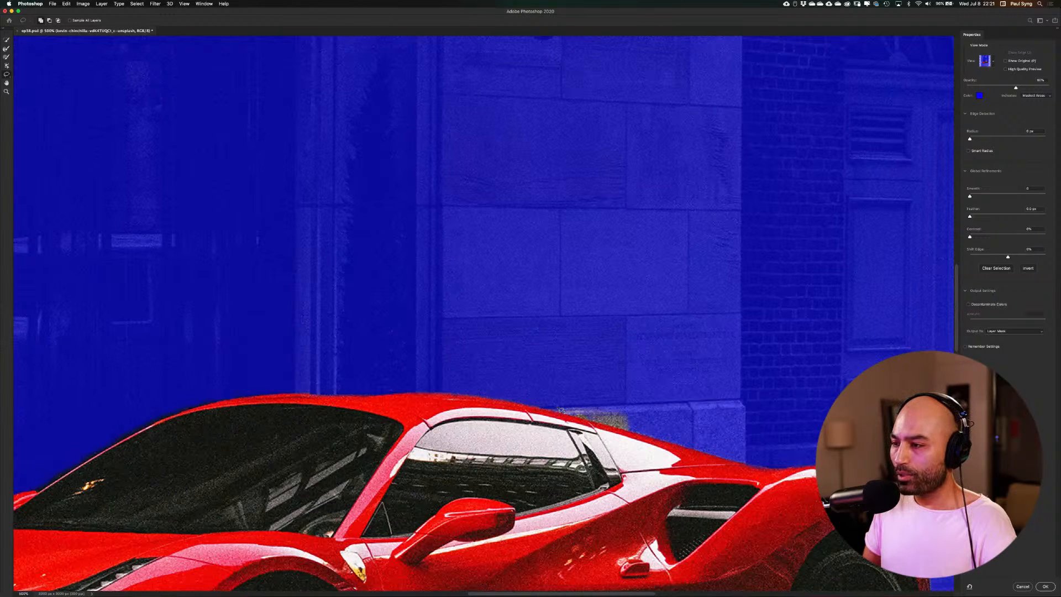
mouse_move(553, 405)
left_mouse_down()
mouse_move(630, 432)
mouse_move(647, 425)
mouse_move(644, 401)
mouse_move(572, 378)
mouse_move(556, 405)
left_mouse_up()
left_click_drag(516, 341, 661, 282)
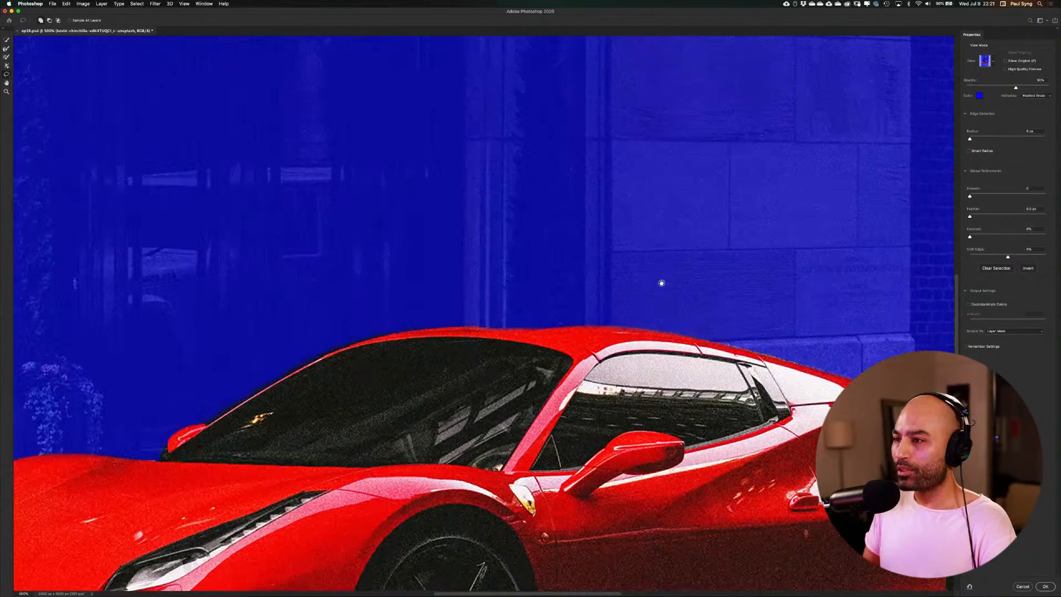
left_click_drag(393, 325, 652, 260)
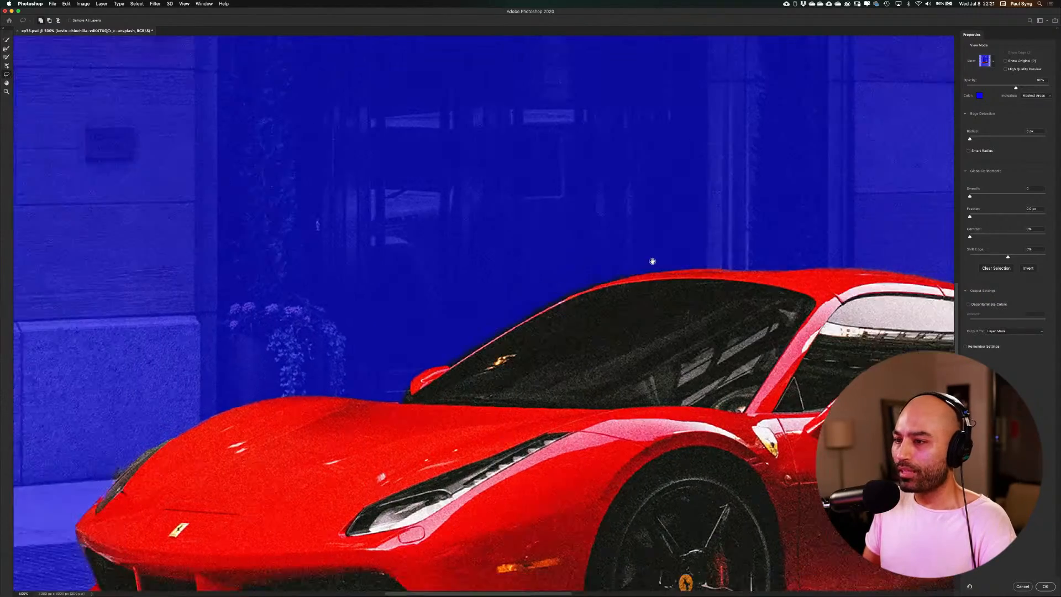
left_click_drag(407, 424, 588, 345)
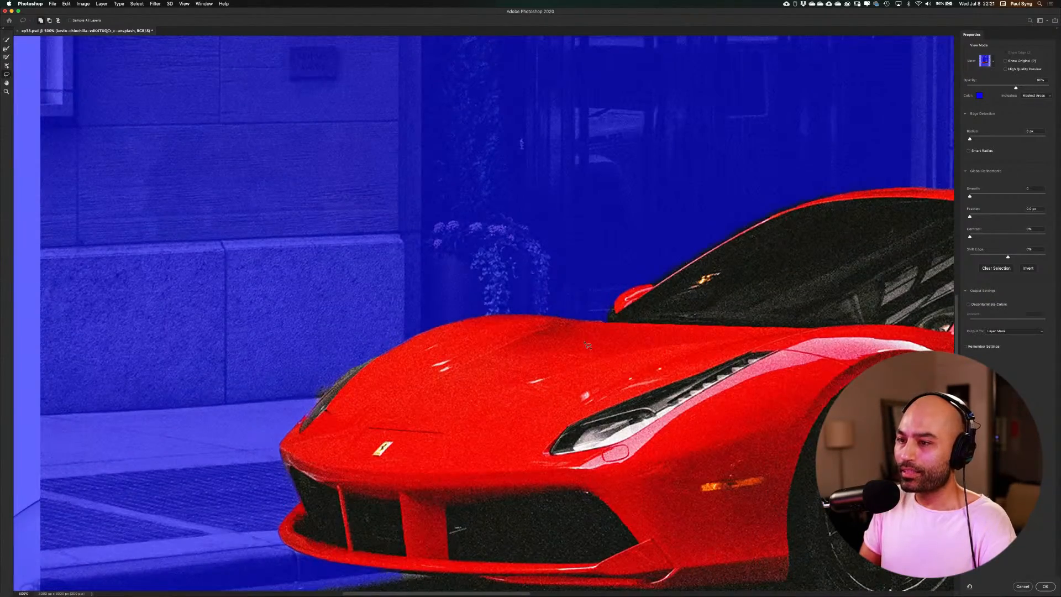
Subtract the background patch beside the far headlight and the pale sliver under the front bumper from the selection with the Lasso tool
left_click_drag(265, 410, 326, 396)
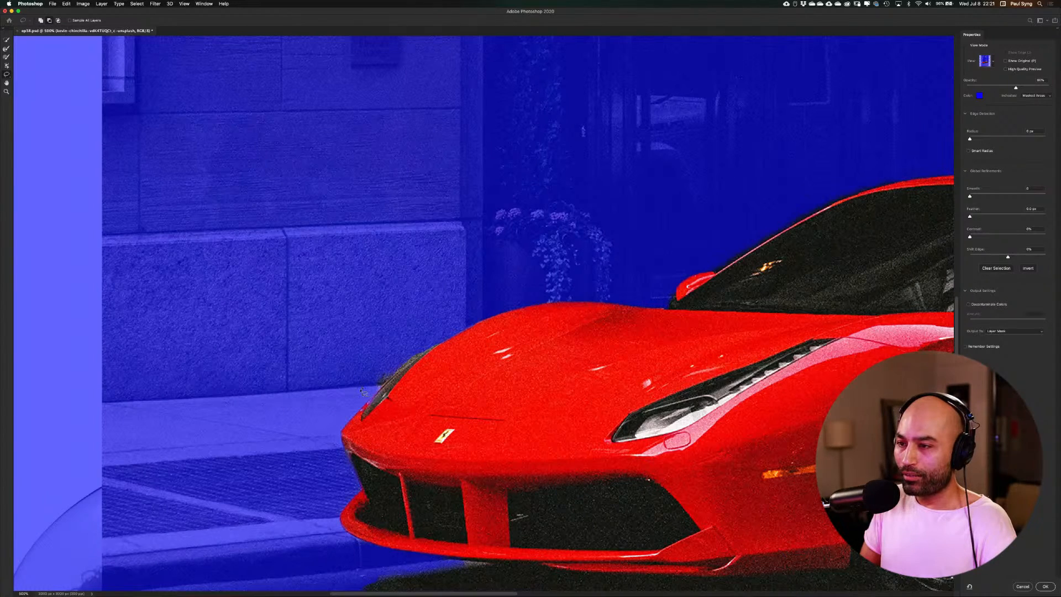
mouse_move(362, 391)
left_mouse_down()
mouse_move(375, 397)
mouse_move(442, 336)
mouse_move(363, 391)
left_mouse_up()
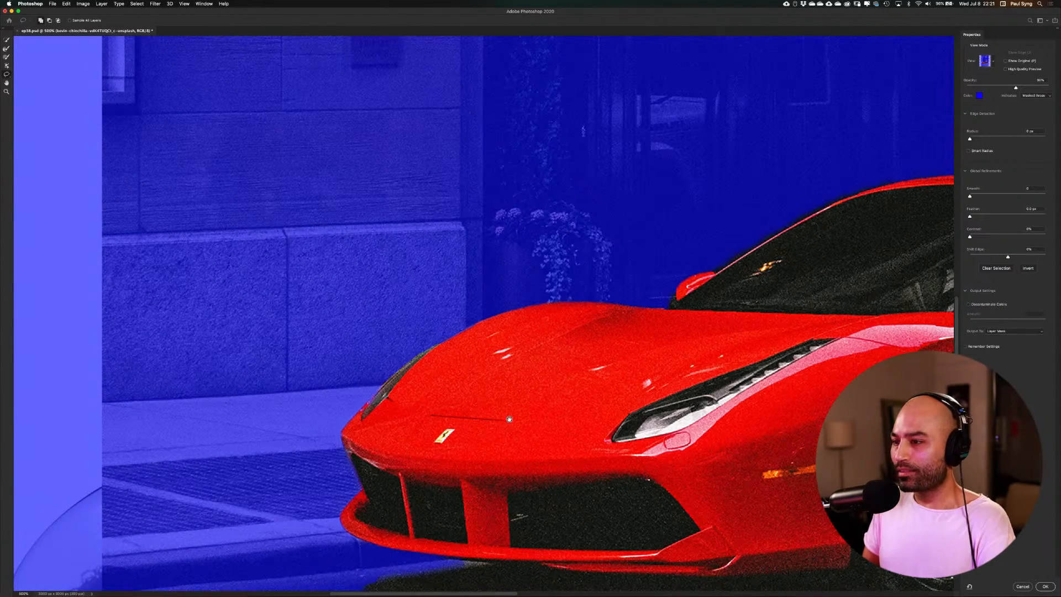
scroll(509, 419, "down", 5)
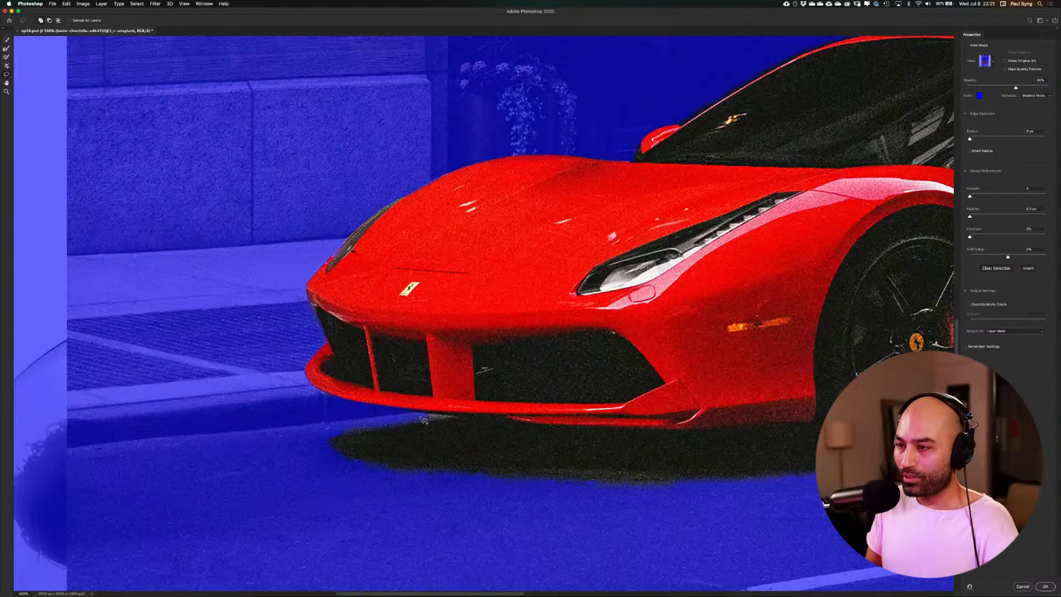
mouse_move(425, 415)
left_mouse_down()
mouse_move(454, 415)
mouse_move(332, 439)
mouse_move(343, 457)
mouse_move(326, 461)
mouse_move(310, 437)
mouse_move(423, 414)
left_mouse_up()
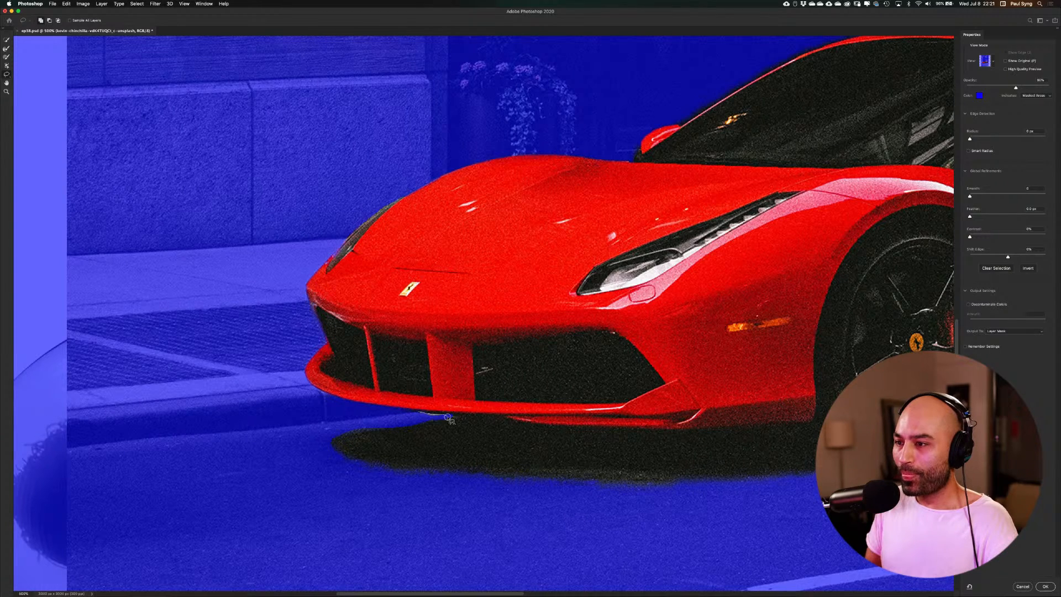
left_click_drag(448, 417, 424, 418)
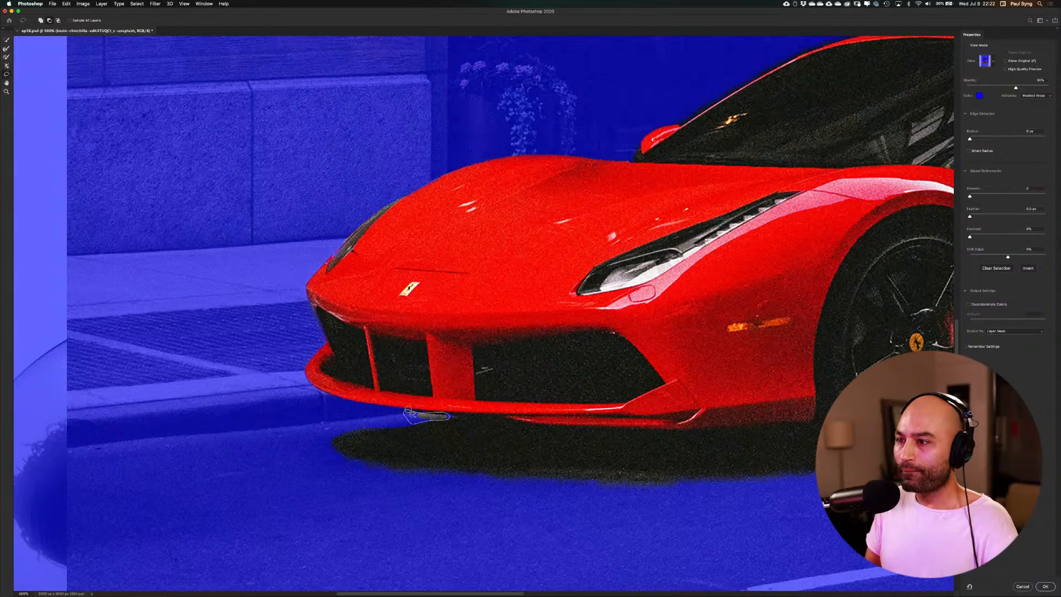
left_click_drag(409, 411, 413, 413)
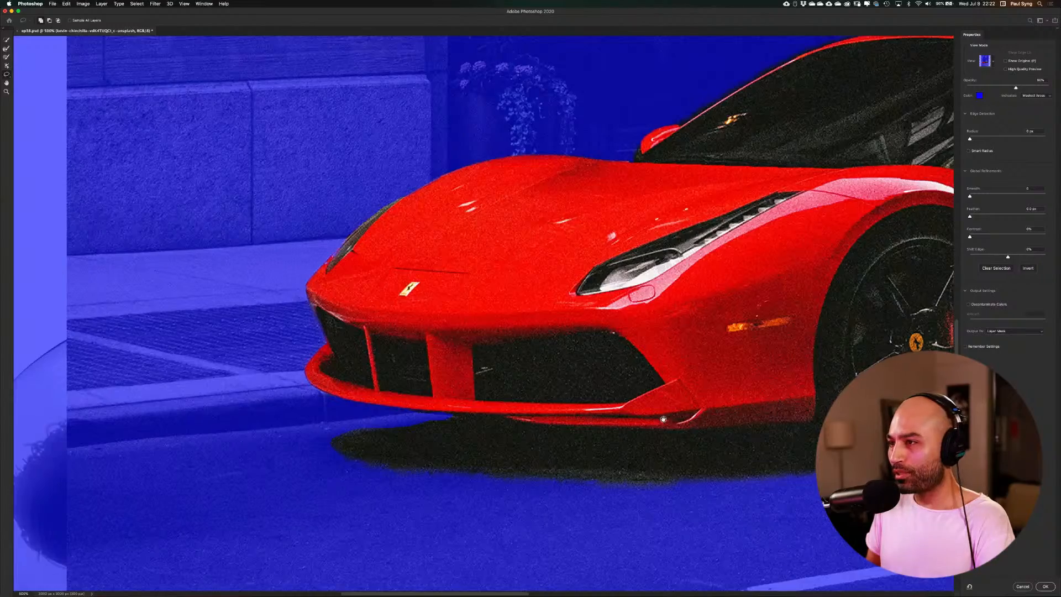
Clean up the selection along the rear bumper's edge behind the rear wheel with the Lasso tool
left_click_drag(663, 419, 591, 440)
scroll(707, 340, "right", 10)
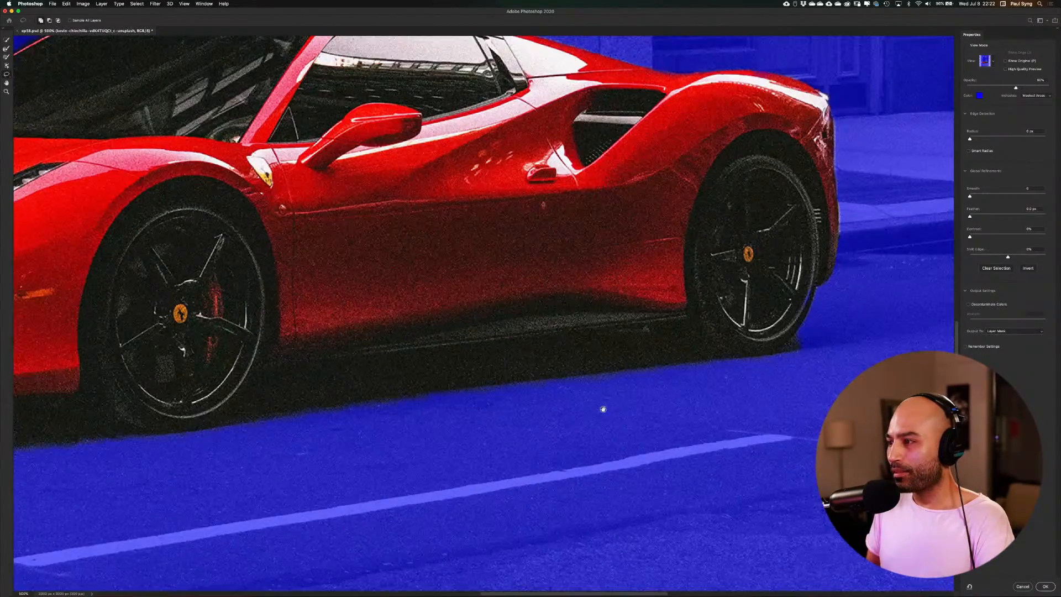
left_click_drag(818, 326, 788, 337)
left_click_drag(719, 322, 669, 345)
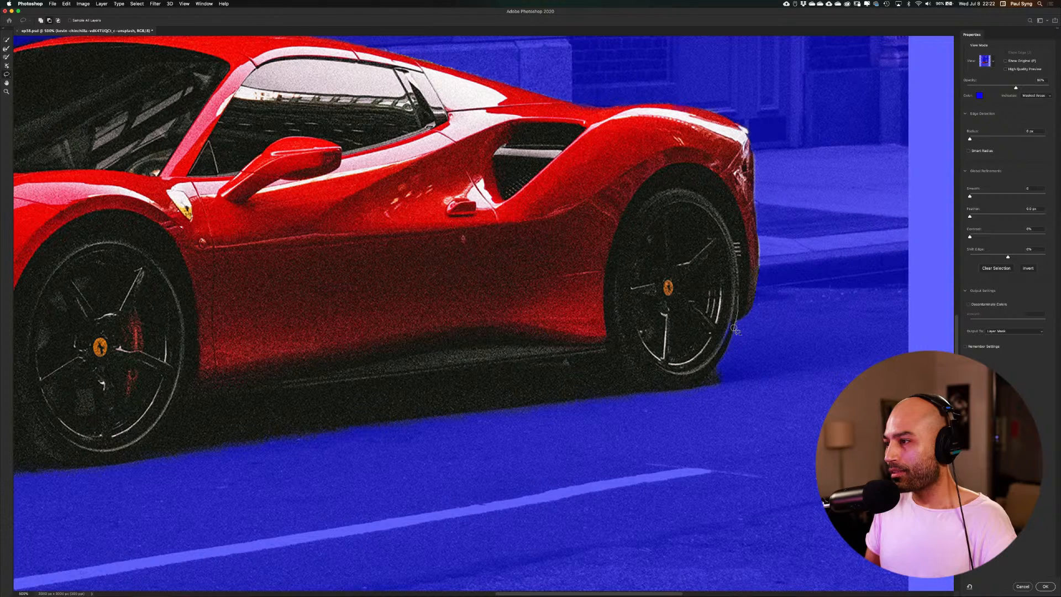
mouse_move(735, 330)
left_mouse_down()
mouse_move(727, 354)
mouse_move(706, 362)
mouse_move(725, 300)
mouse_move(740, 305)
left_mouse_up()
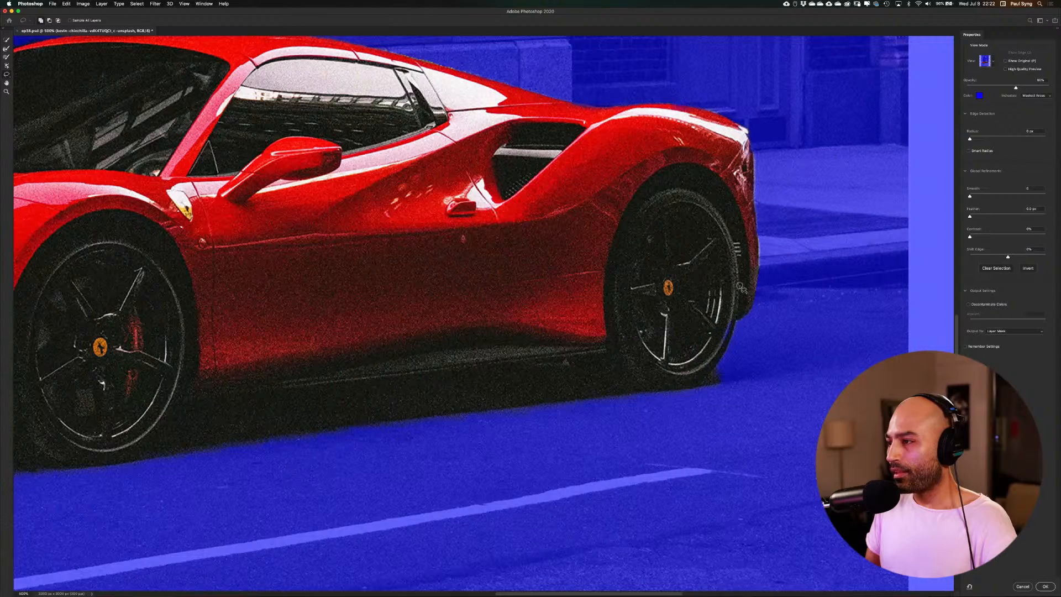
mouse_move(734, 319)
left_mouse_down()
mouse_move(715, 356)
mouse_move(714, 309)
mouse_move(738, 290)
left_mouse_up()
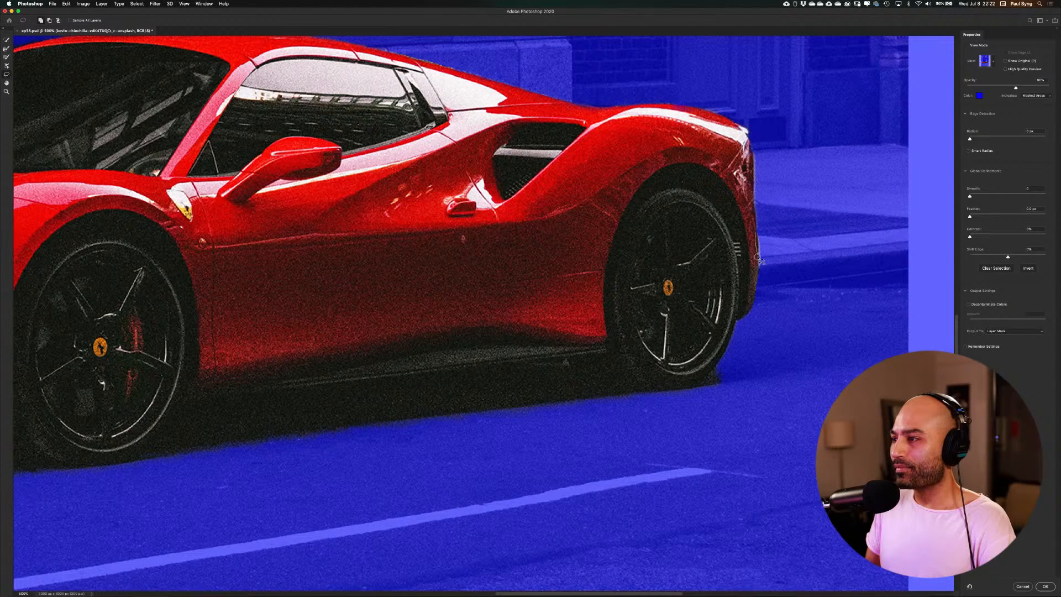
mouse_move(758, 258)
left_mouse_down()
mouse_move(743, 310)
mouse_move(727, 292)
mouse_move(749, 245)
left_mouse_up()
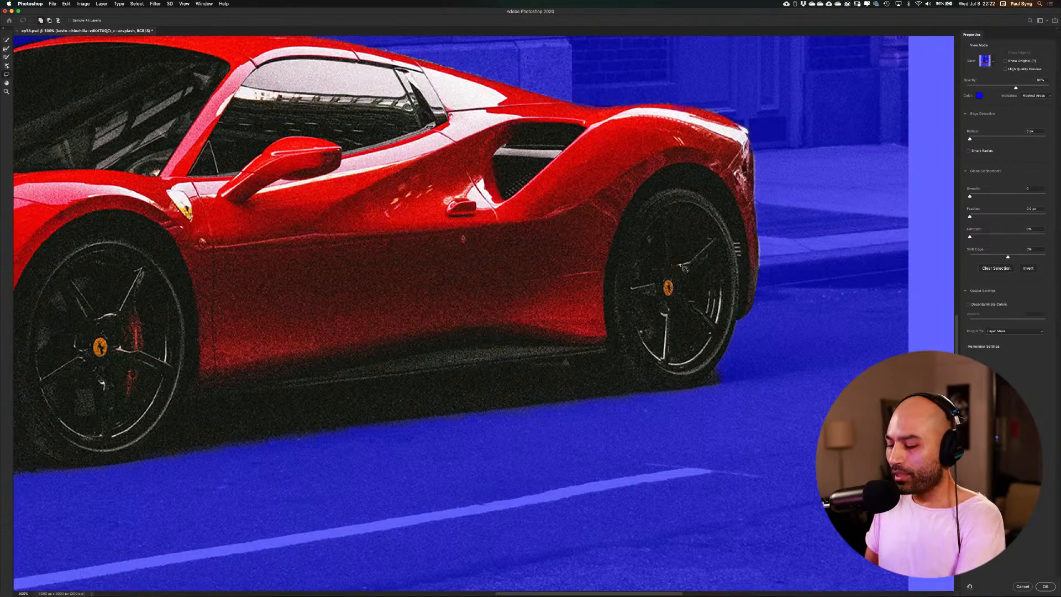
Raise Smooth and Contrast for the car selection and output it as a layer mask
key("super+minus")
key("super+minus")
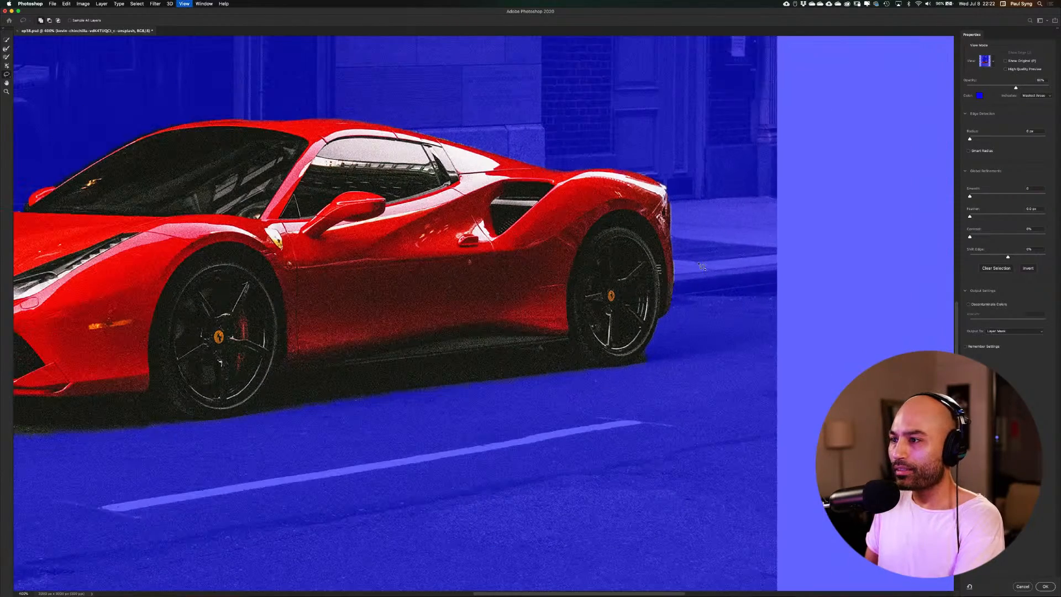
key("super+minus")
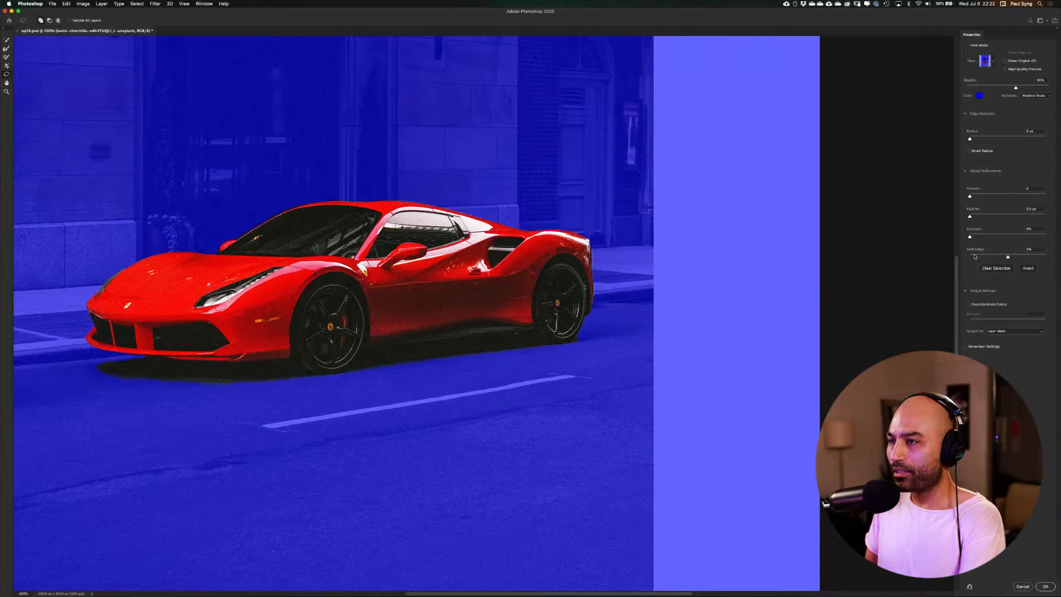
key("super+0")
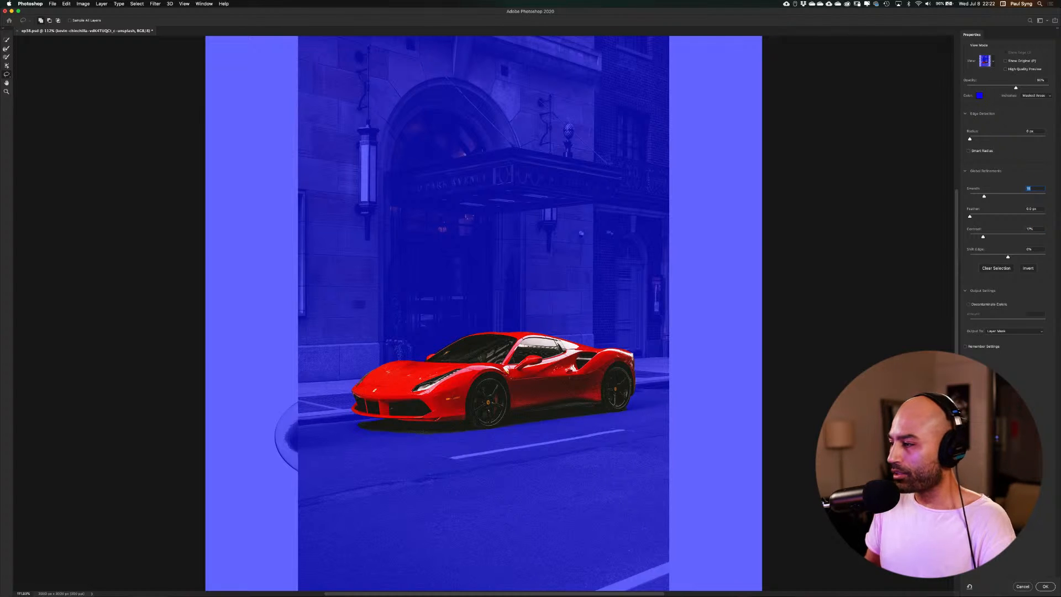
left_click(1044, 587)
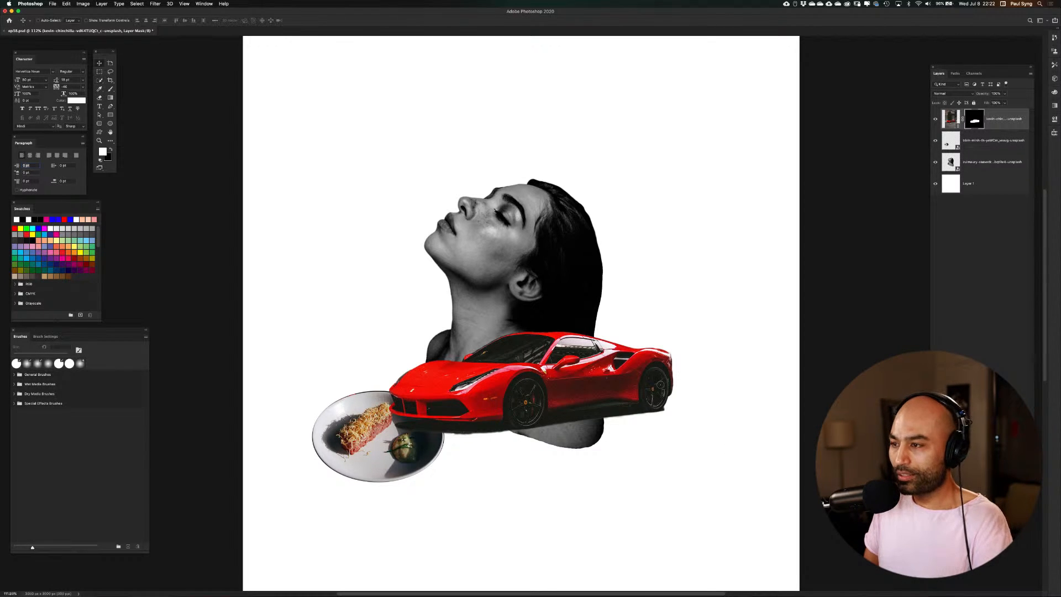
Convert the masked car layer to a Smart Object
key("super+t")
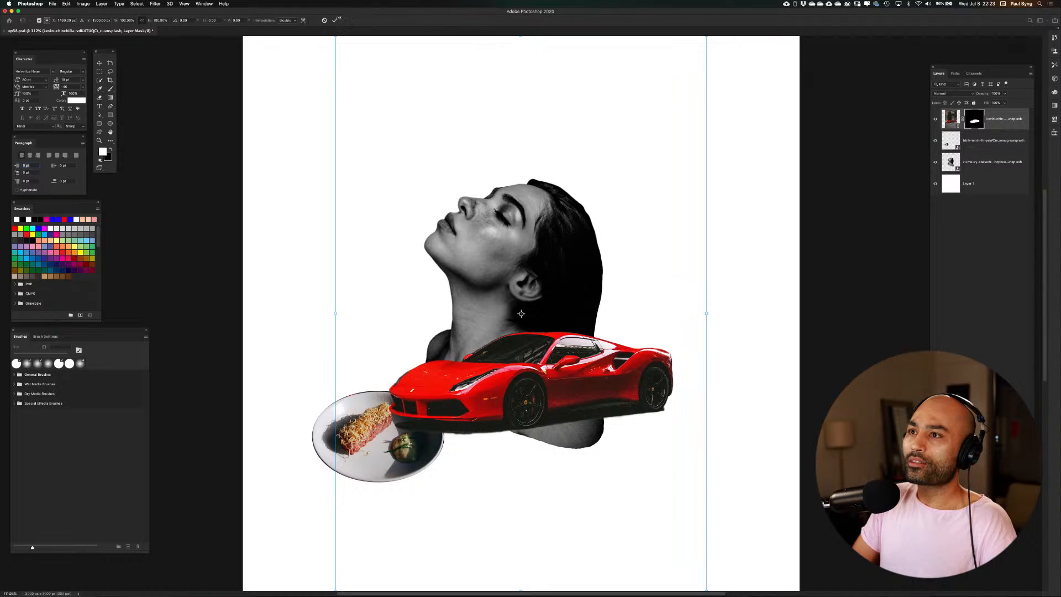
left_click(337, 20)
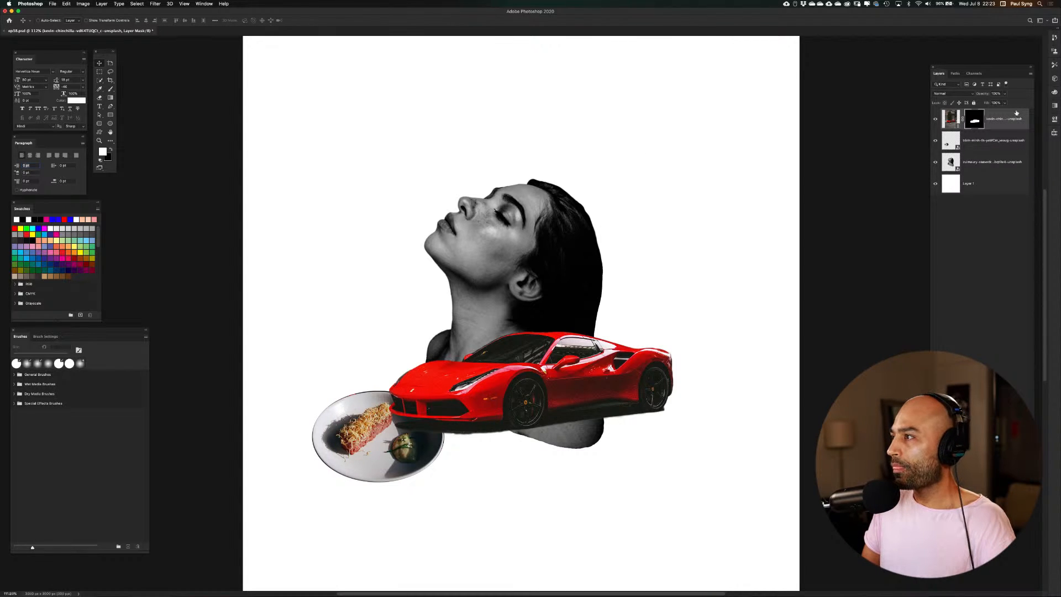
right_click(1007, 126)
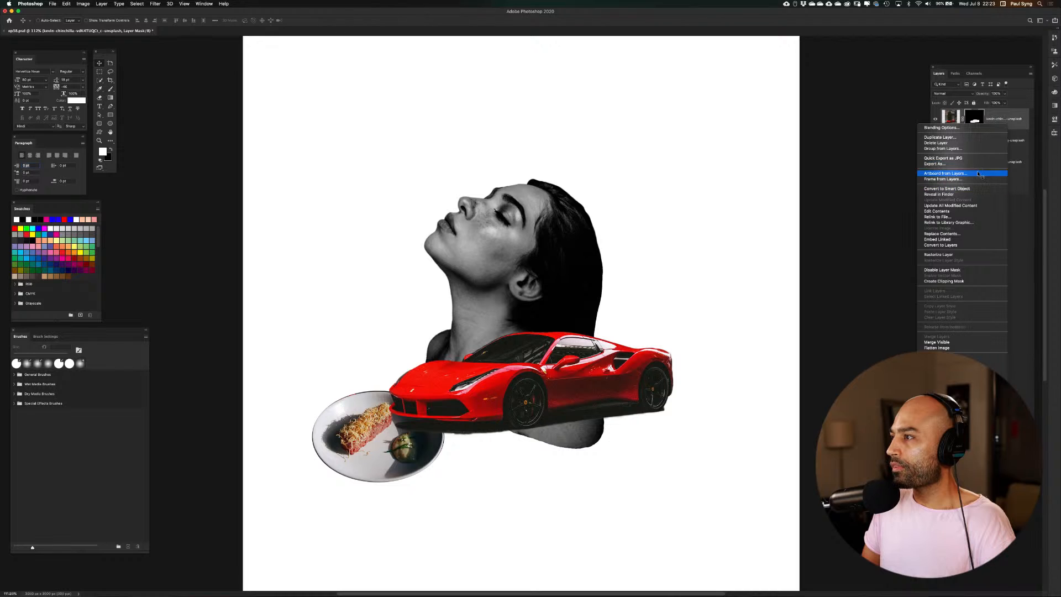
left_click(977, 190)
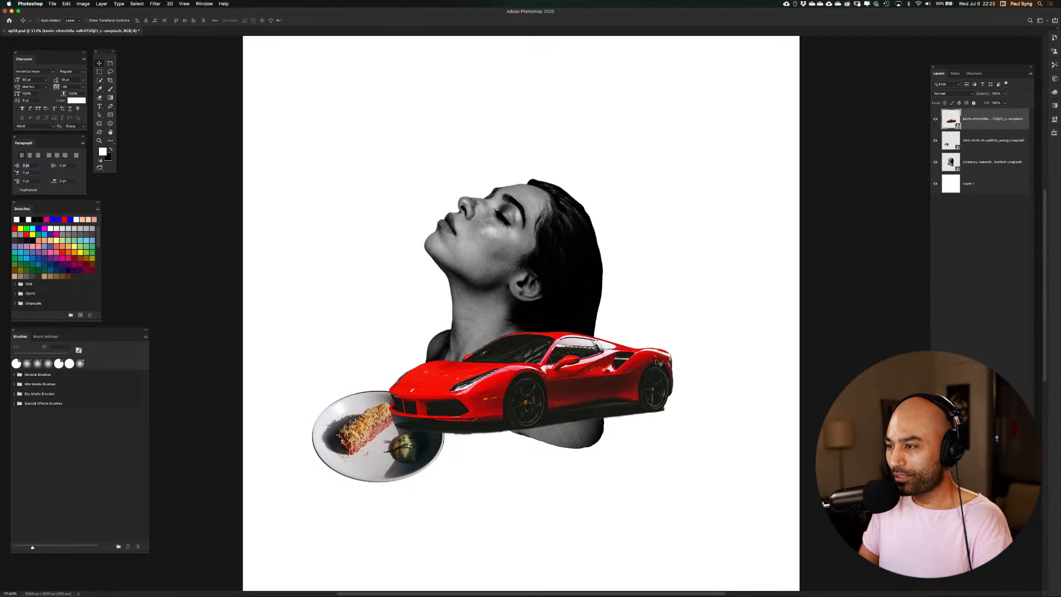
Scale the car down to about a third of its size and move it beside the plate, below the woman's shoulders
key("super+t")
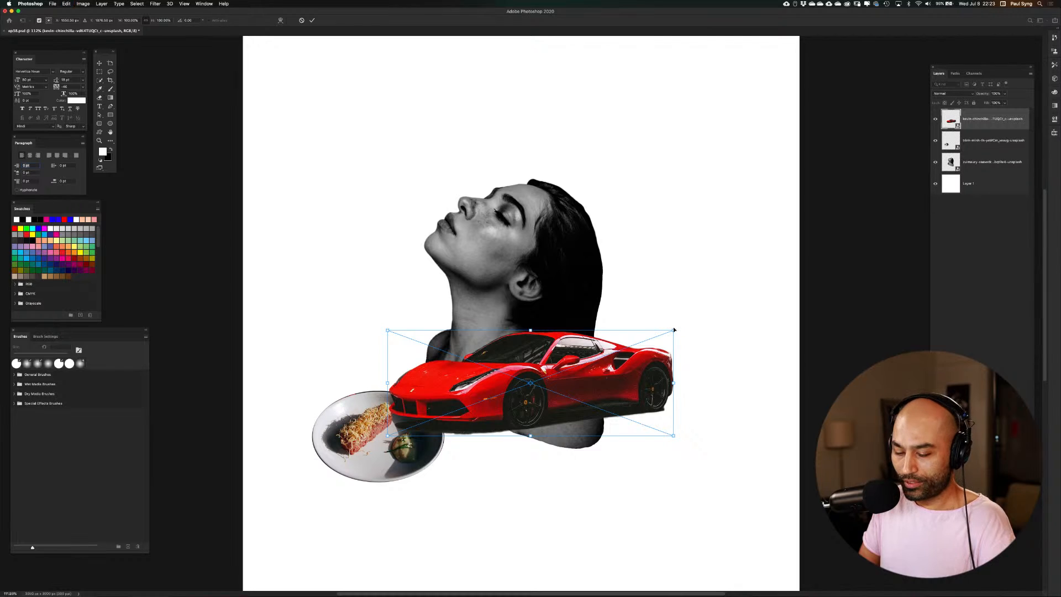
left_click_drag(674, 331, 488, 431)
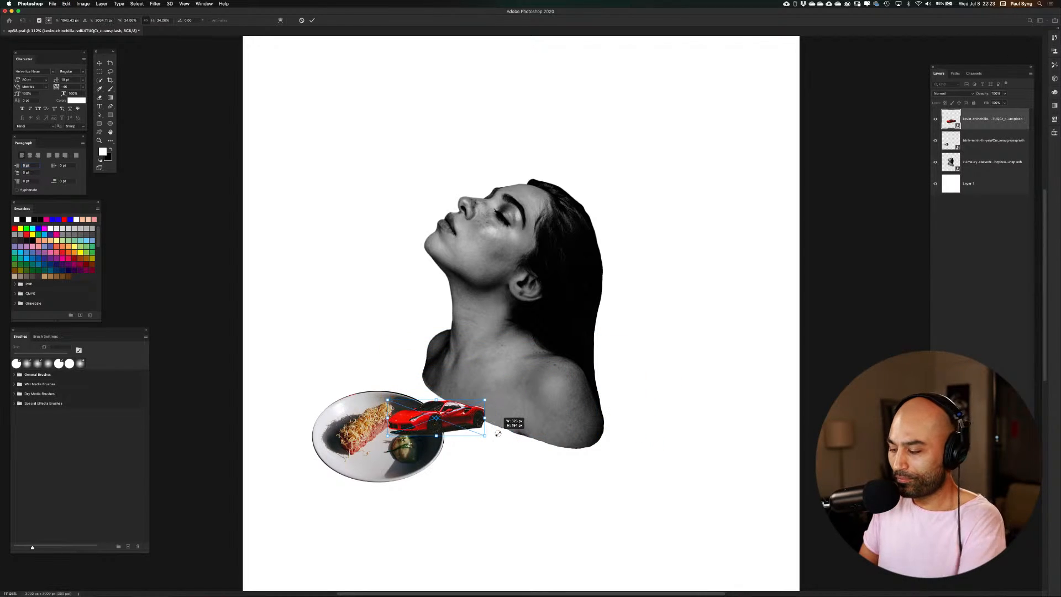
key("Return")
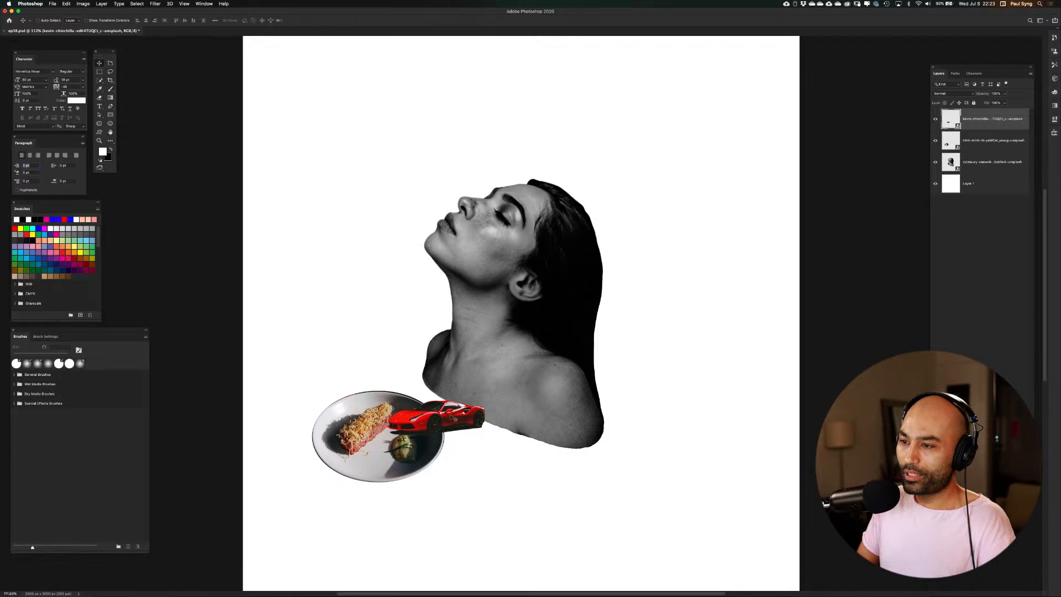
left_click_drag(449, 413, 518, 462)
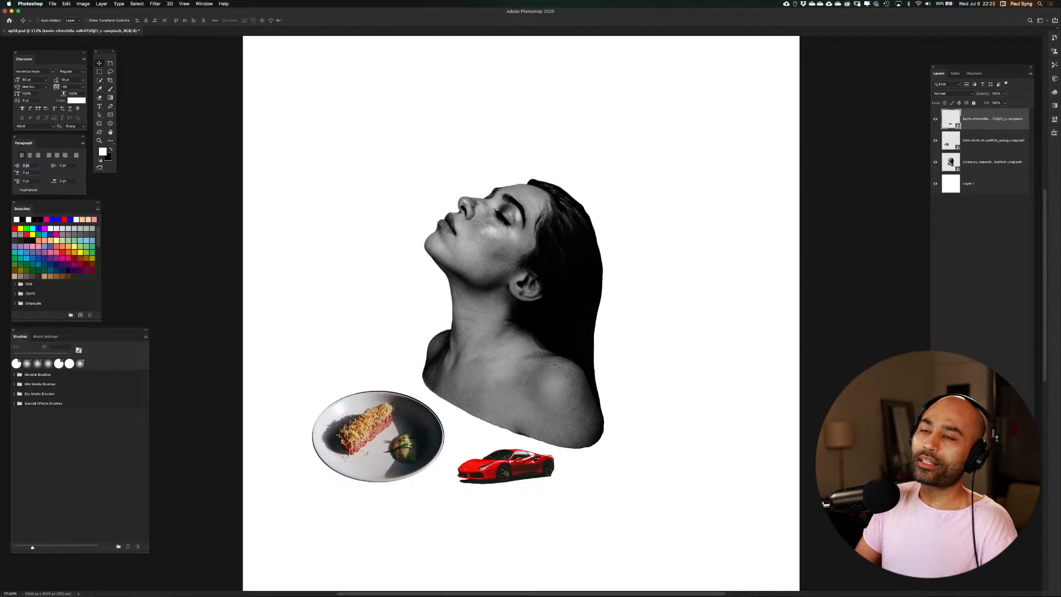
Flip the car horizontally and move it above the plate, in front of the woman's neck
left_click(67, 4)
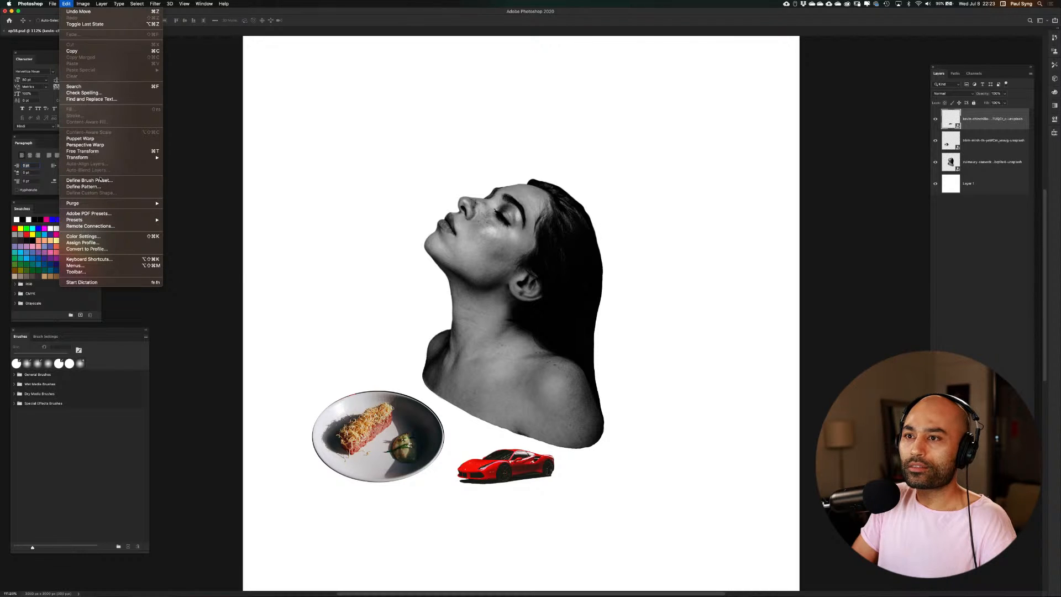
mouse_move(101, 159)
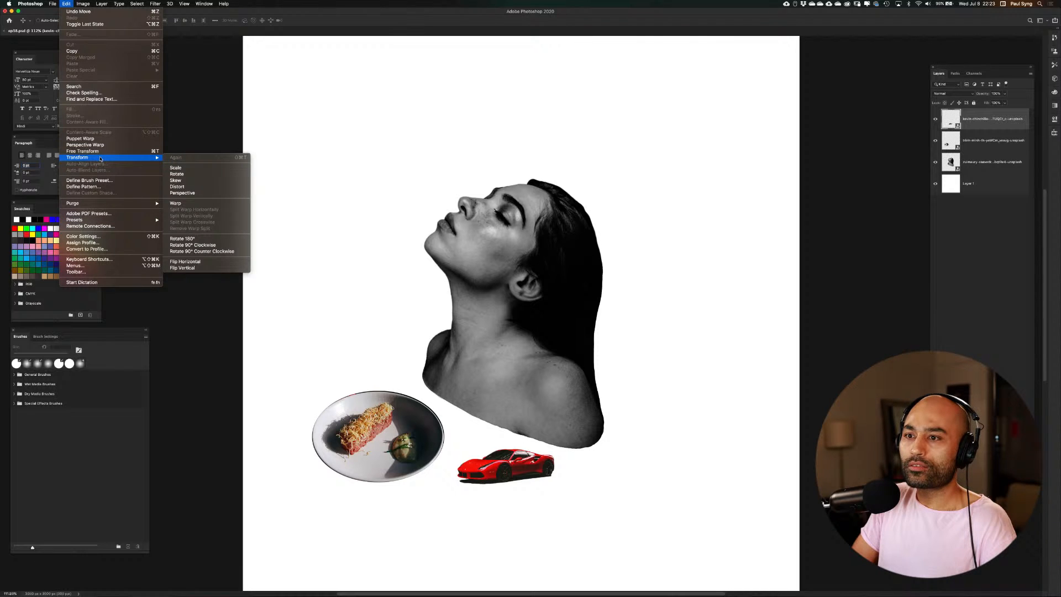
left_click(200, 261)
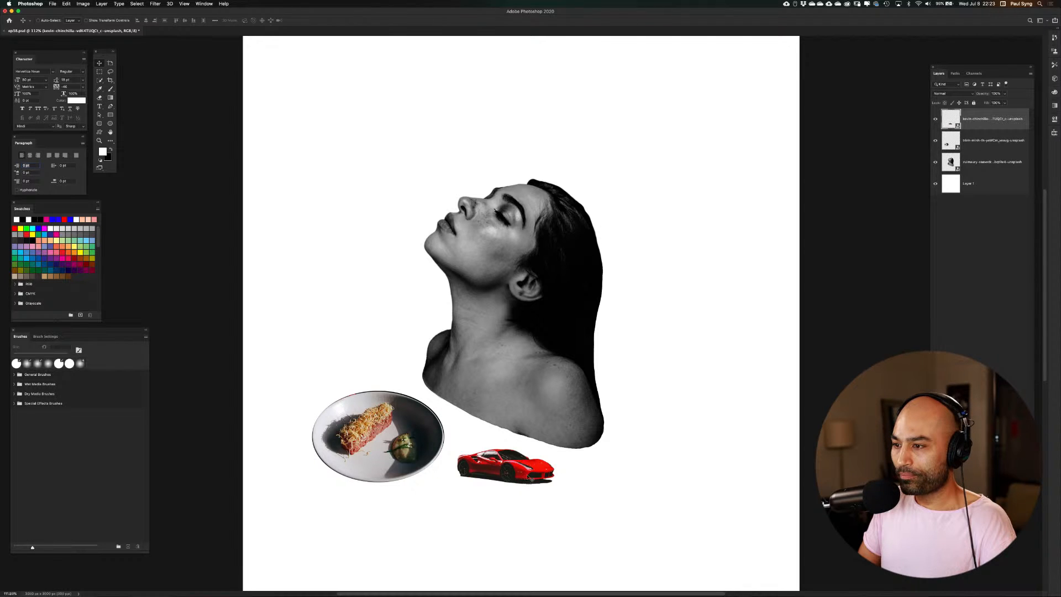
left_click_drag(524, 471, 409, 306)
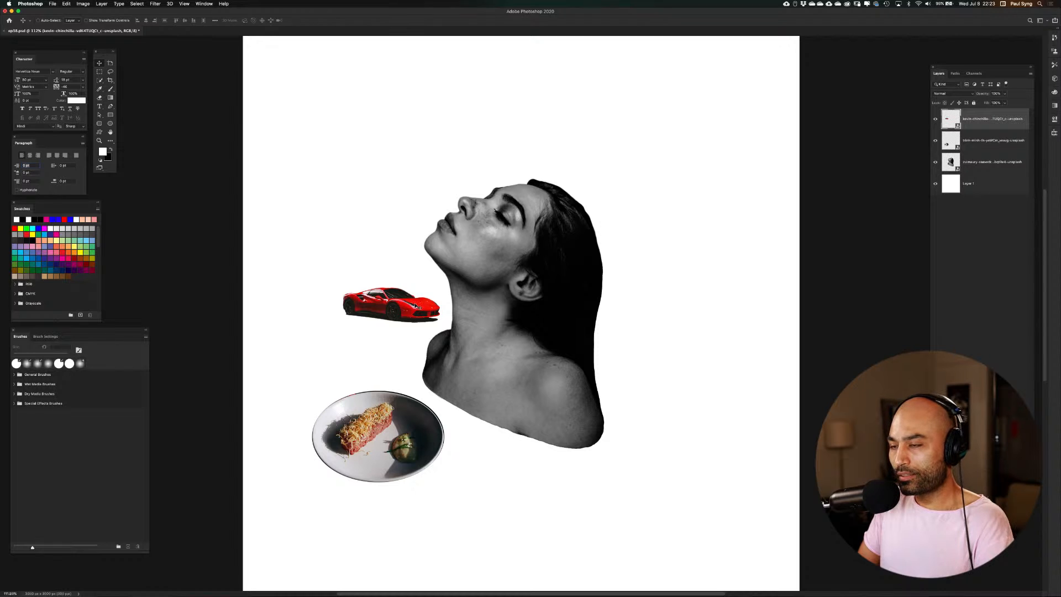
Shrink the flipped car further, tilt it slightly and place it on the woman's near shoulder below her hair
key("super+t")
mouse_move(446, 283)
left_mouse_down()
mouse_move(435, 347)
mouse_move(331, 291)
mouse_move(362, 248)
mouse_move(425, 259)
mouse_move(314, 271)
mouse_move(326, 330)
mouse_move(360, 371)
mouse_move(458, 395)
mouse_move(335, 315)
mouse_move(381, 358)
mouse_move(444, 312)
mouse_move(434, 298)
left_mouse_up()
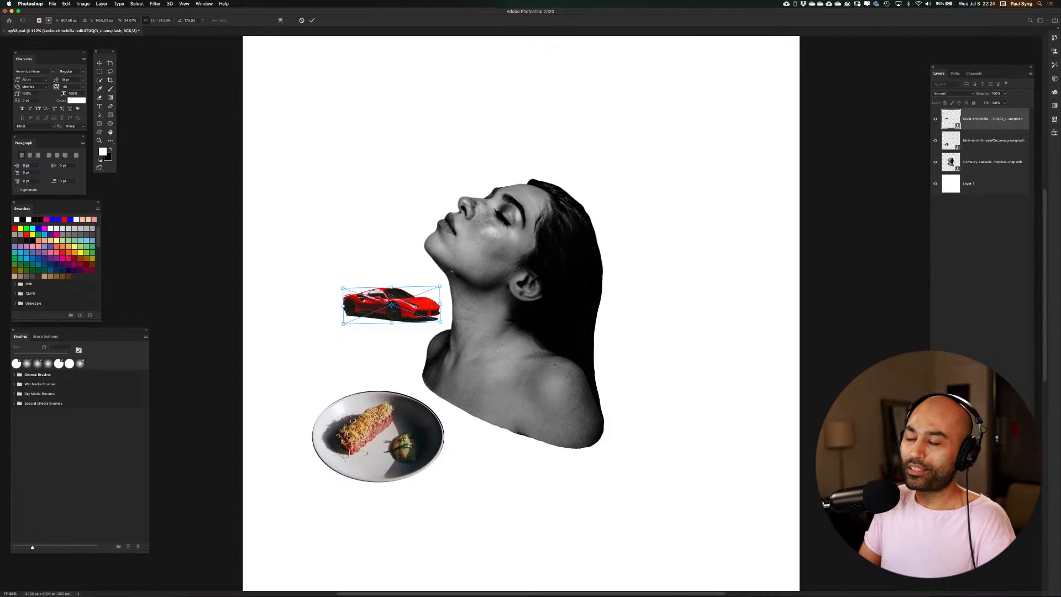
left_click_drag(444, 280, 359, 320)
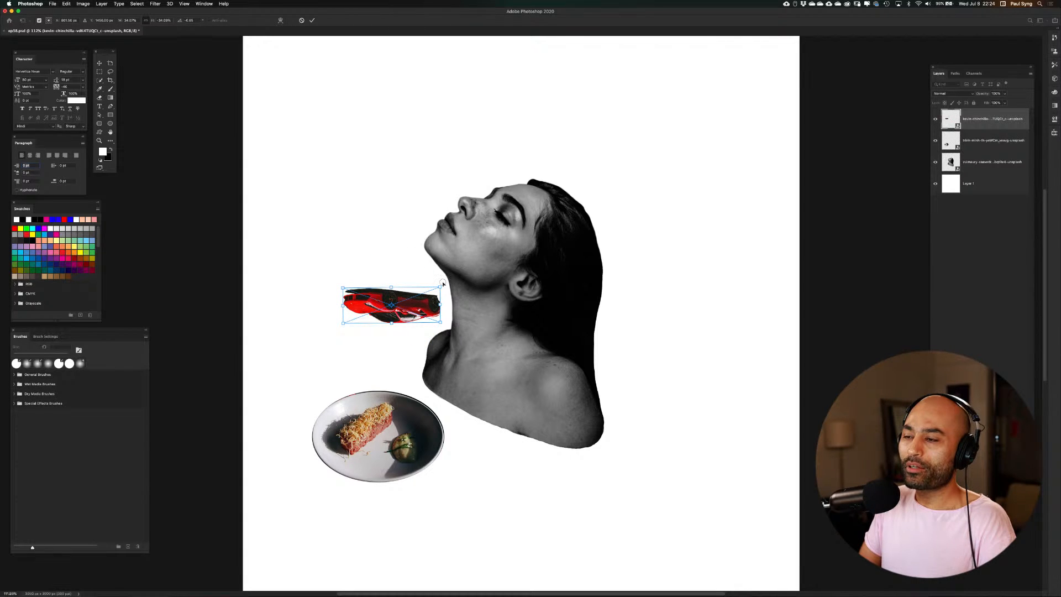
left_click_drag(442, 284, 359, 319)
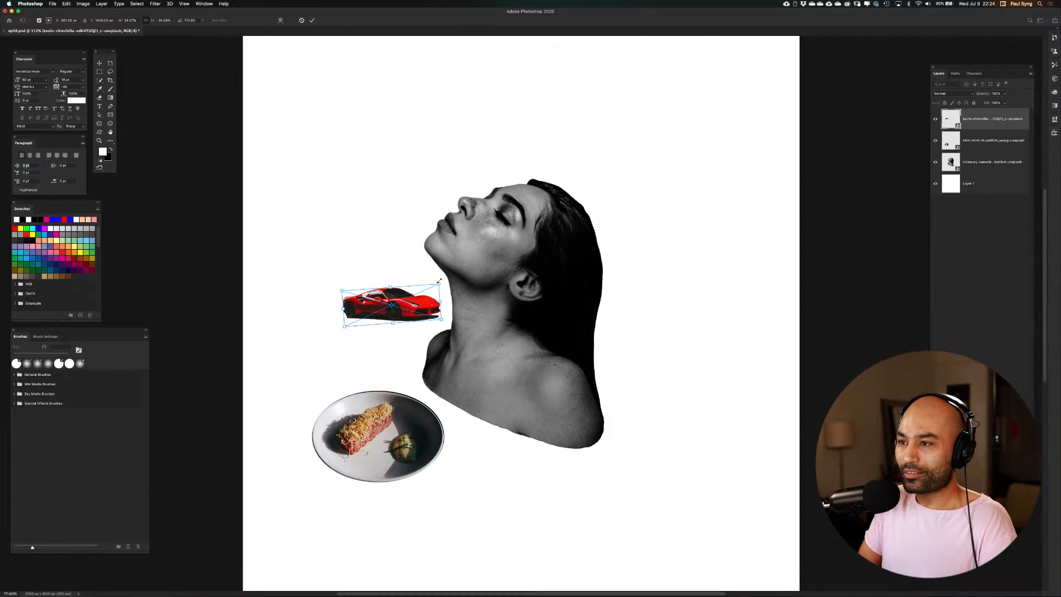
left_click_drag(440, 283, 568, 352)
key("Return")
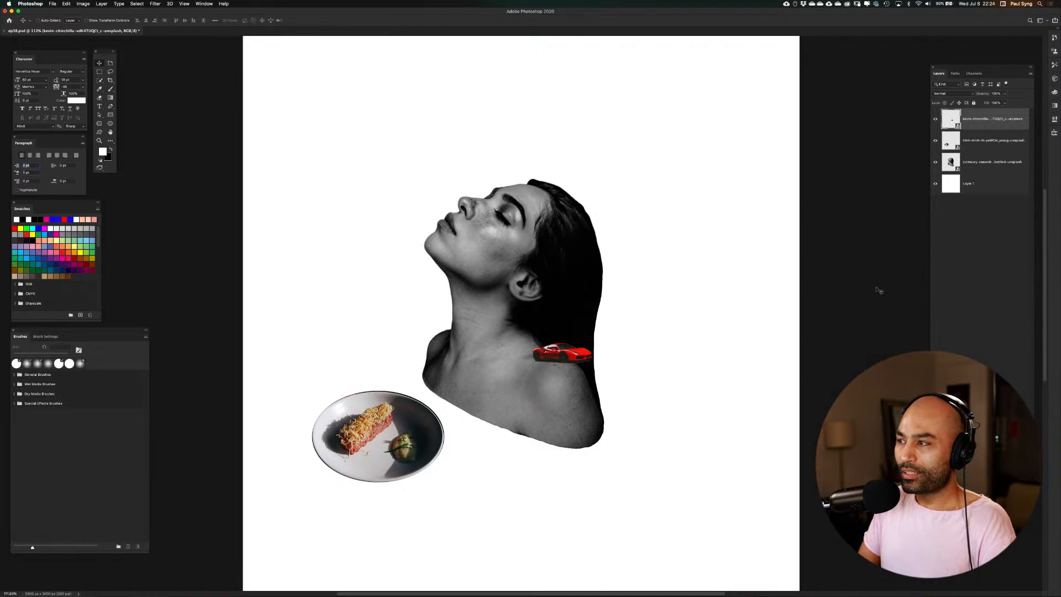
Try rotating the plate of food with Free Transform
left_click(953, 141)
key("super+t")
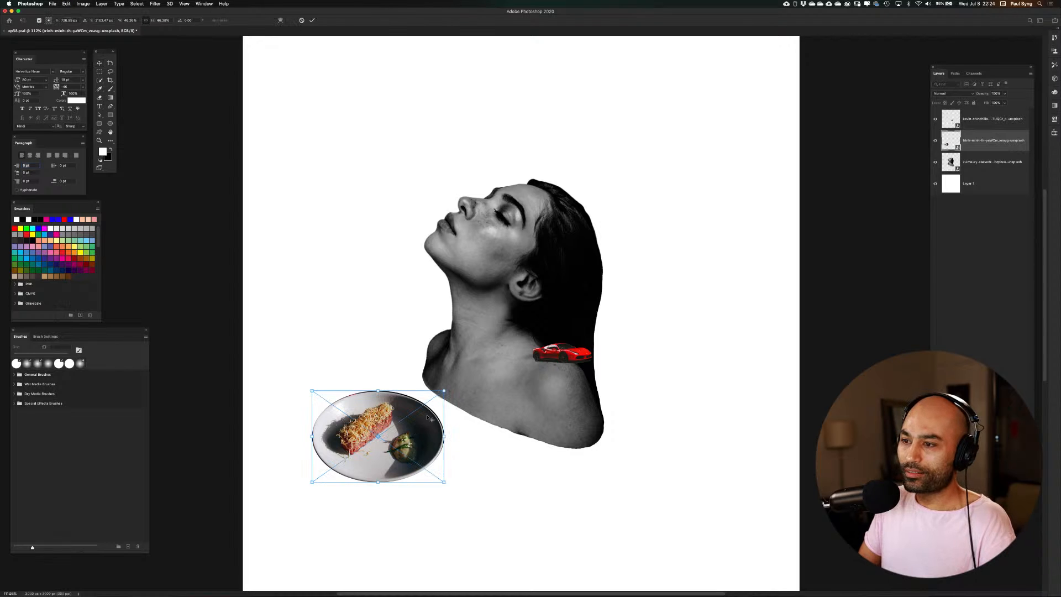
left_click_drag(452, 383, 451, 416)
left_click_drag(476, 463, 474, 440)
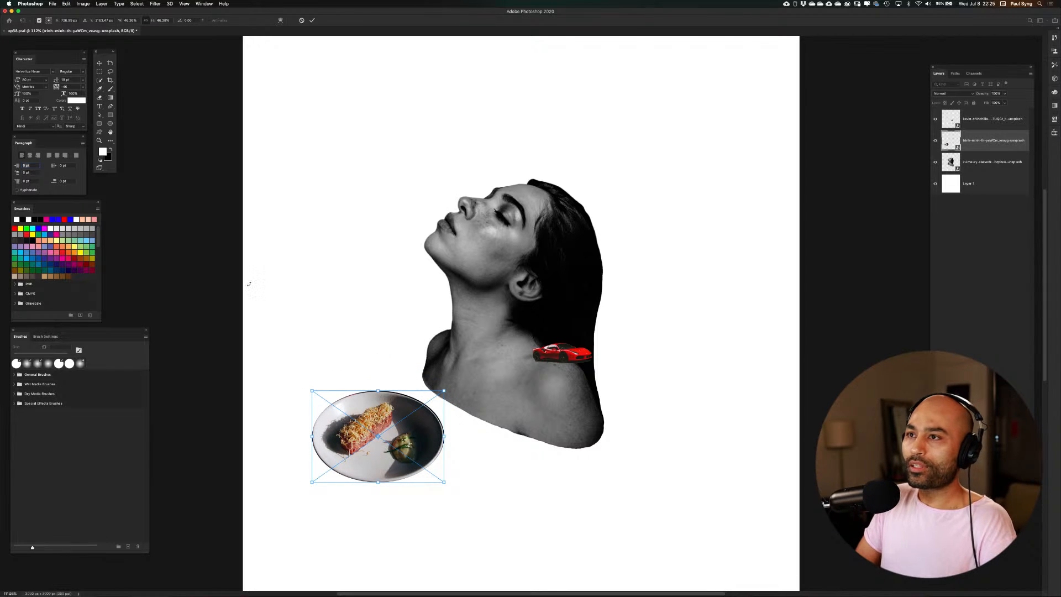
left_click(312, 20)
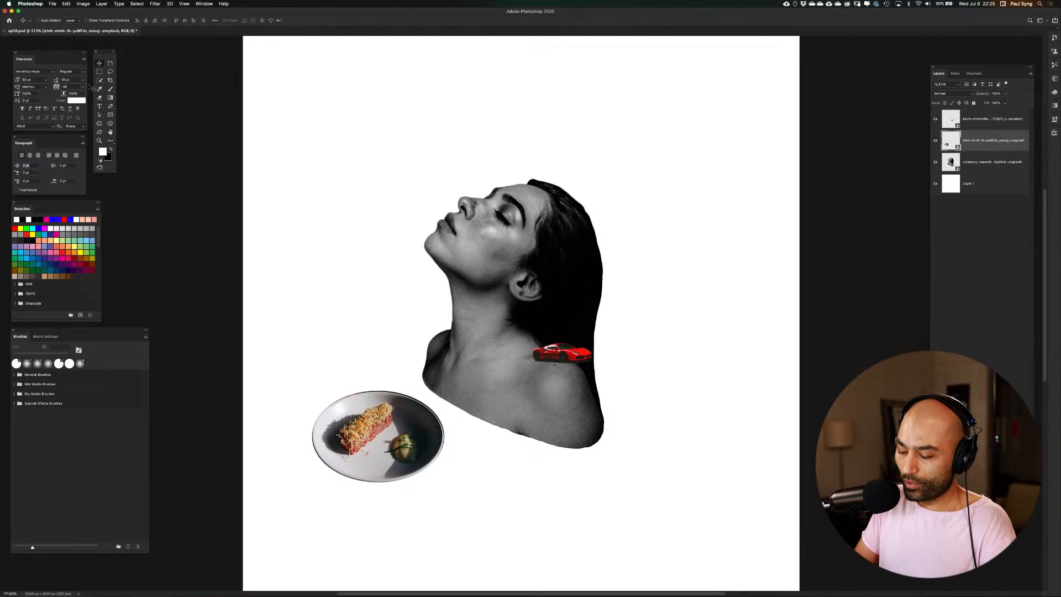
Flip the plate of food horizontally and move it below the woman's shoulders
left_click(69, 3)
mouse_move(144, 157)
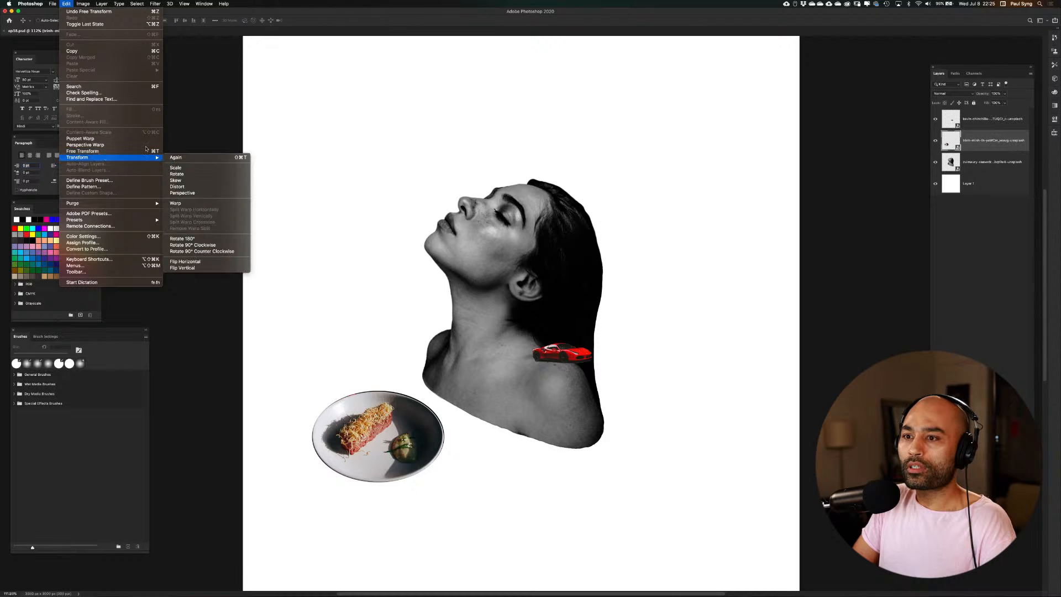
left_click(213, 262)
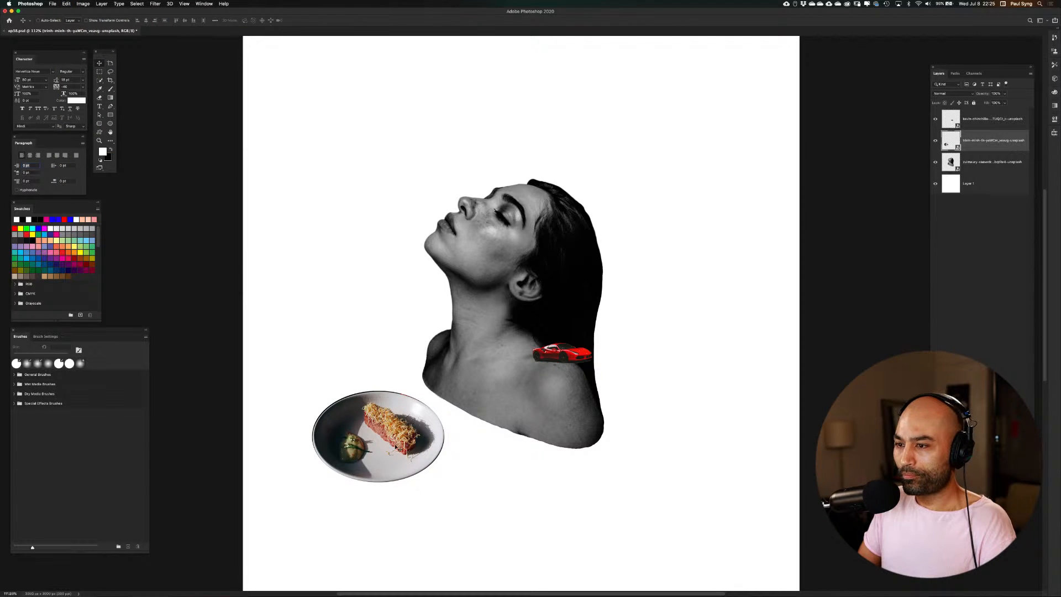
left_click_drag(395, 456, 471, 503)
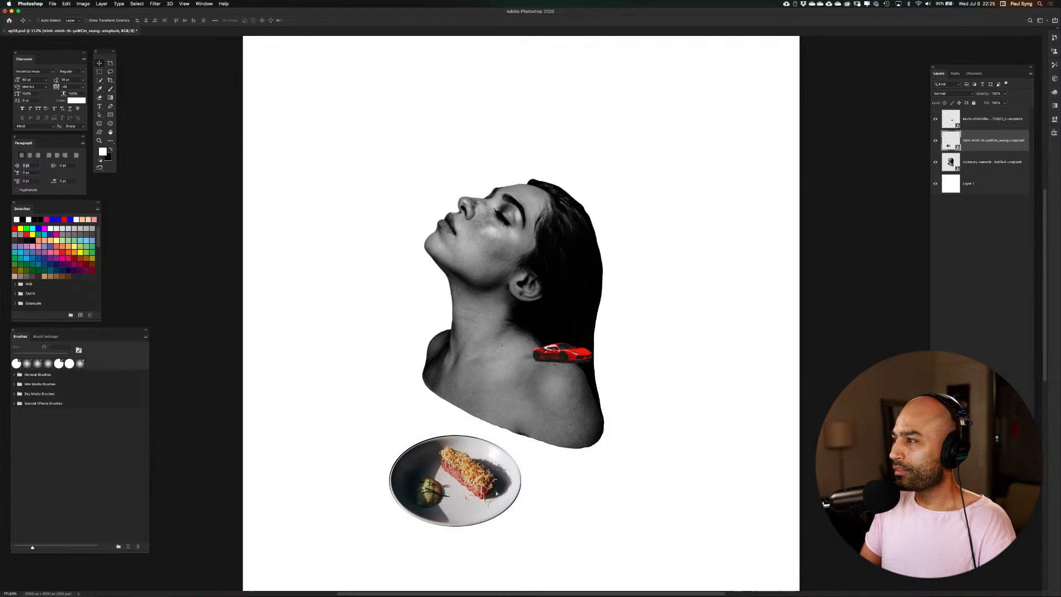
Move the red car off the shoulder into the space in front of the woman's neck, and shift her portrait slightly right against the guides
left_click(956, 121)
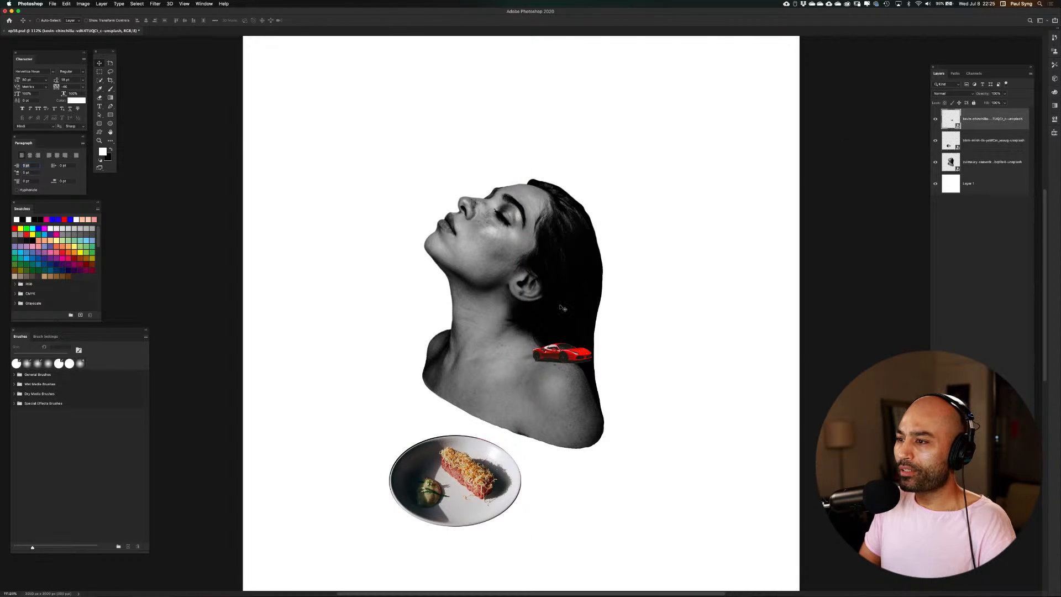
left_click_drag(564, 355, 391, 305)
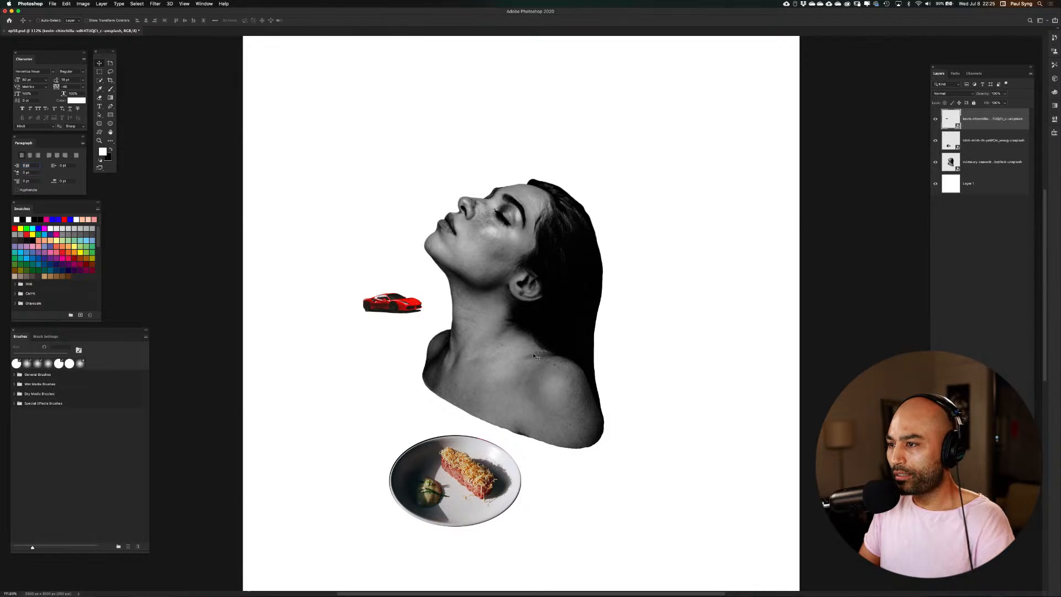
key("super+semicolon")
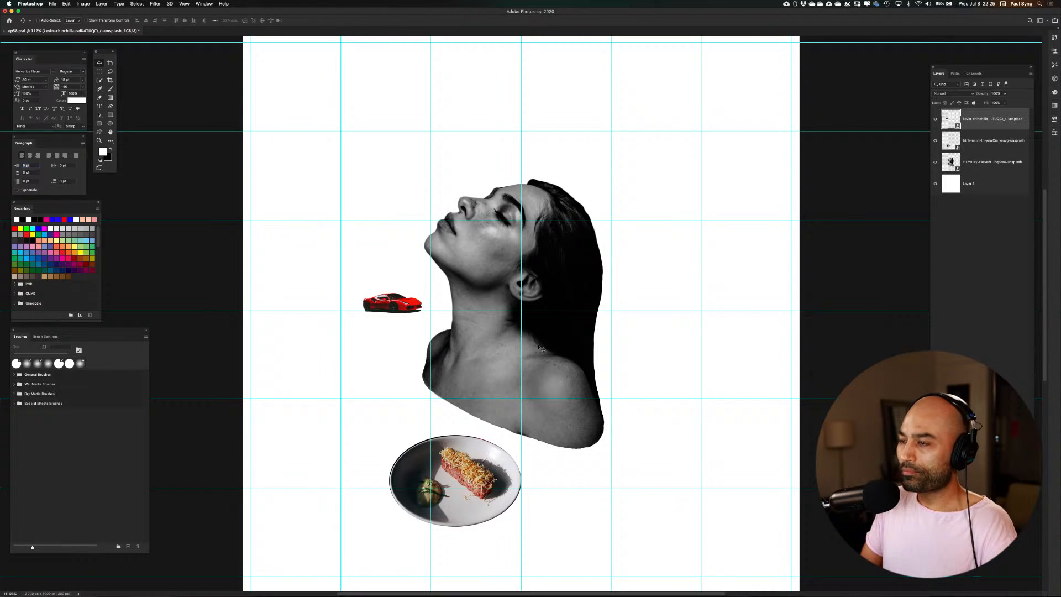
left_click(953, 161)
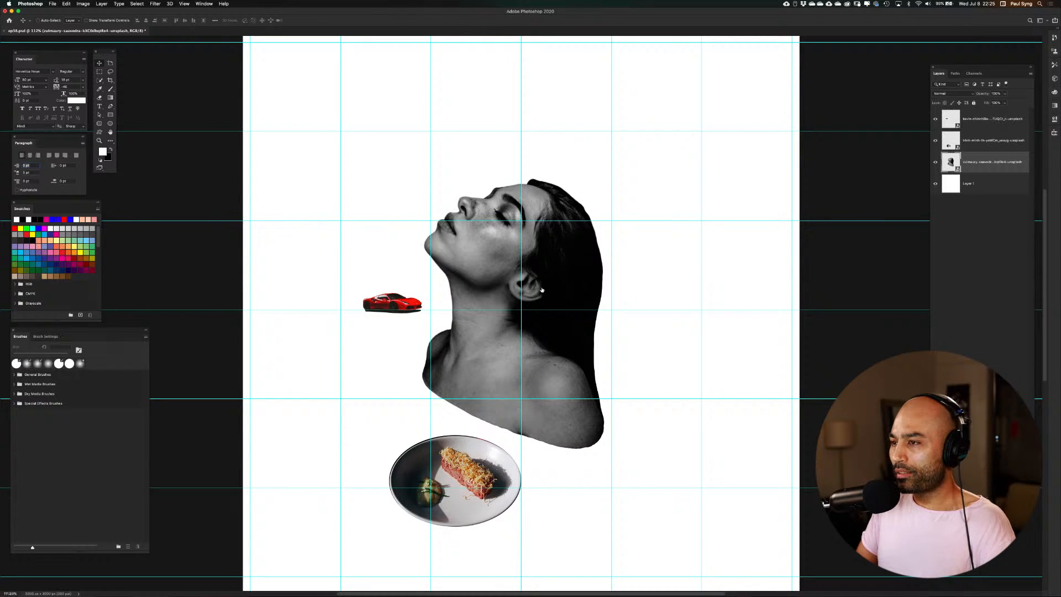
left_click_drag(548, 280, 583, 278)
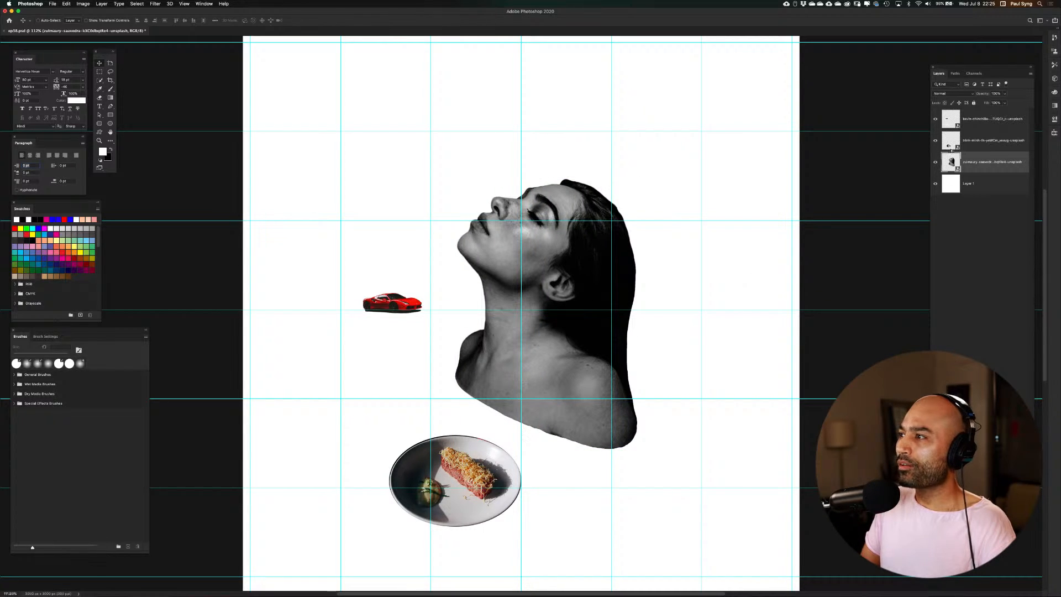
Move the red car closer to the woman's neck on the middle guide, scale it down to about three quarters, and hide the guides
left_click(950, 121)
left_click_drag(385, 297, 432, 314)
key("super+t")
key("Return")
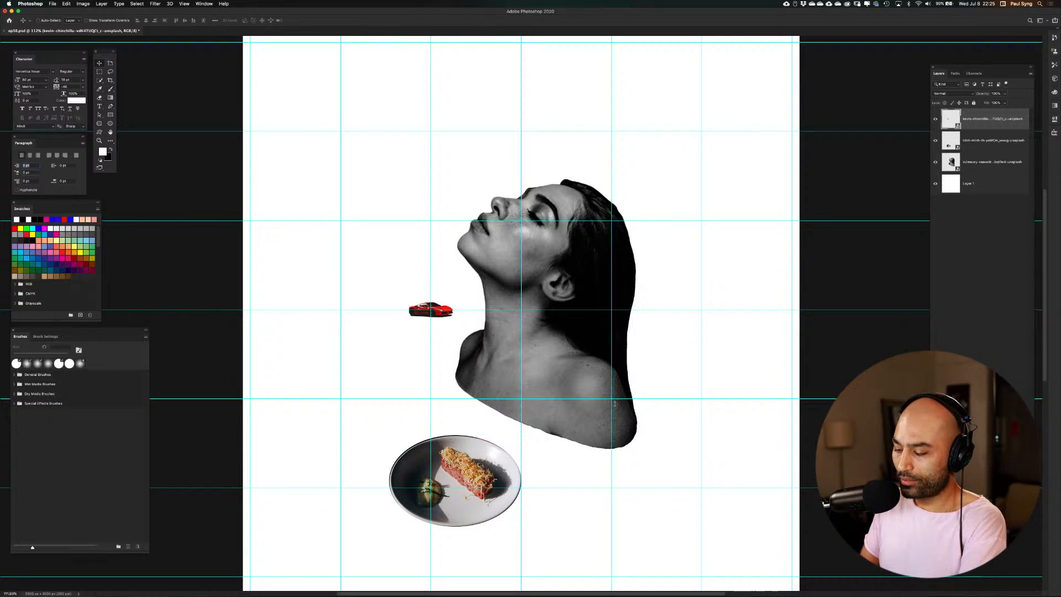
key("super+semicolon")
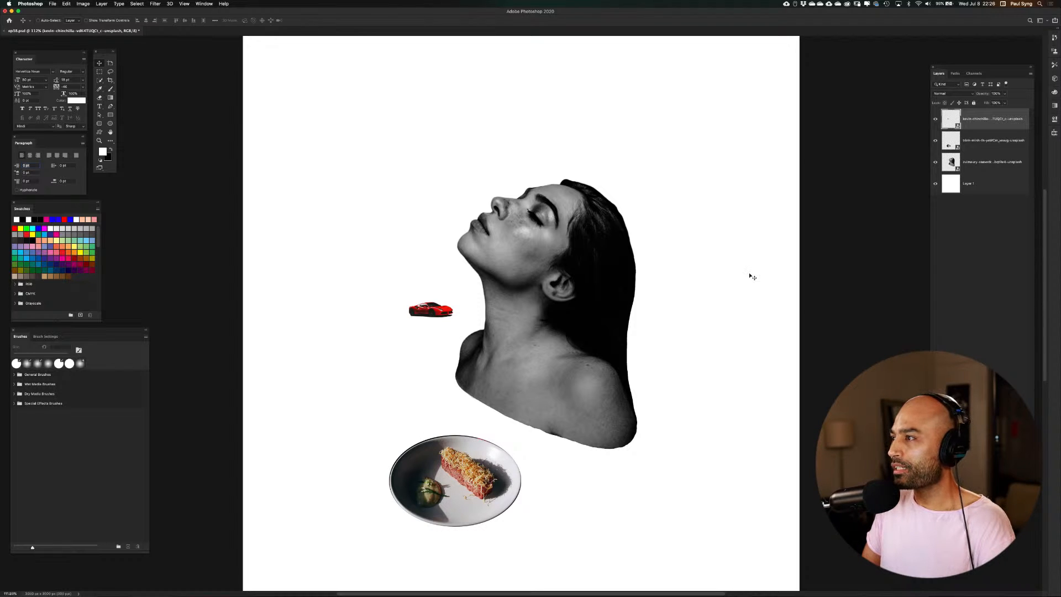
Enlarge the plate of food by roughly a quarter, move it a little lower beneath the portrait, and save the document
left_click(951, 144)
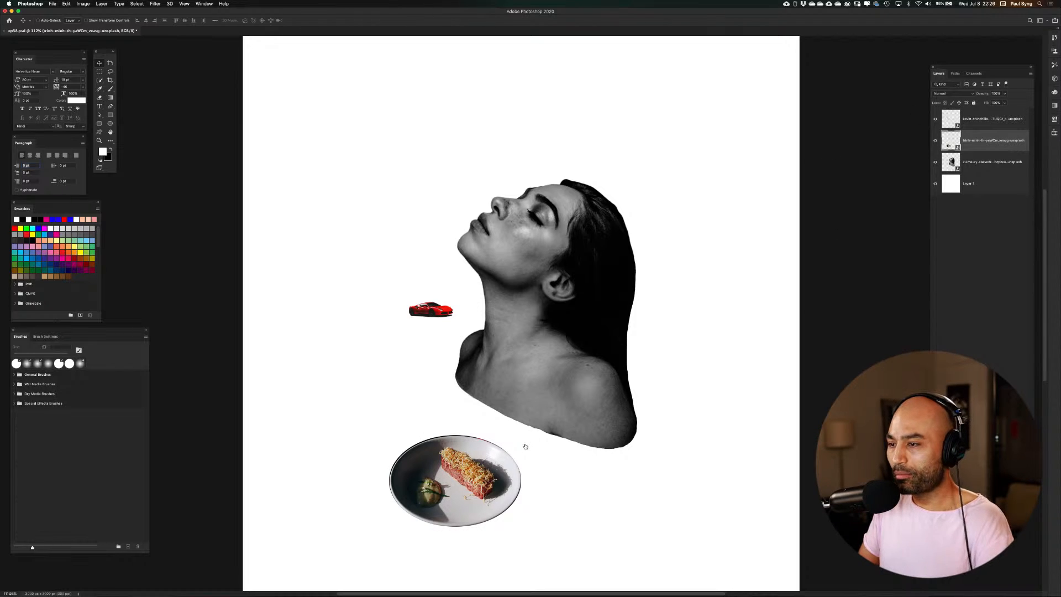
key("super+t")
left_click_drag(522, 437, 533, 436)
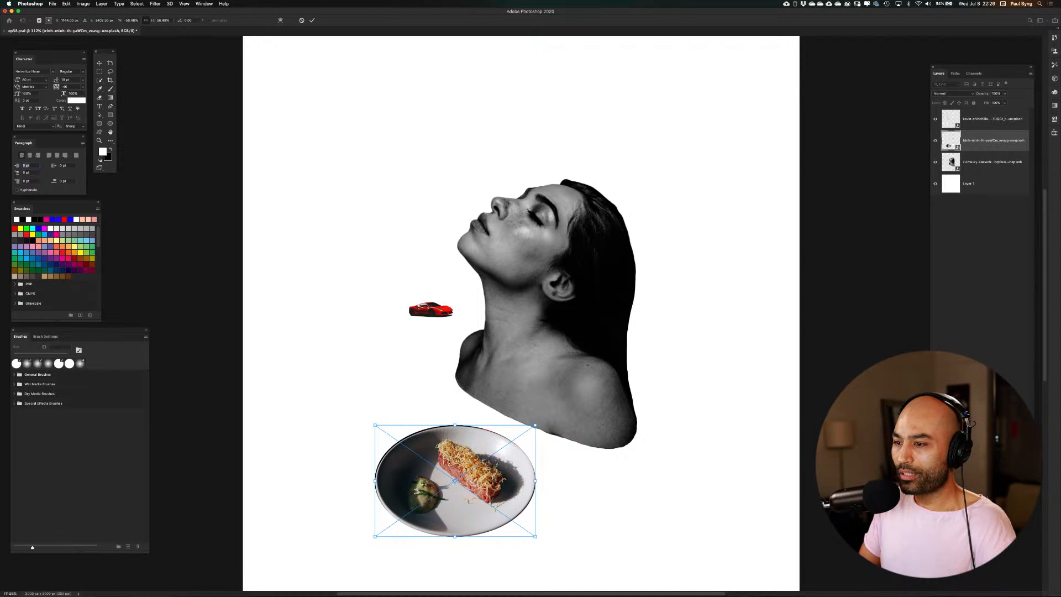
left_click_drag(499, 467, 499, 486)
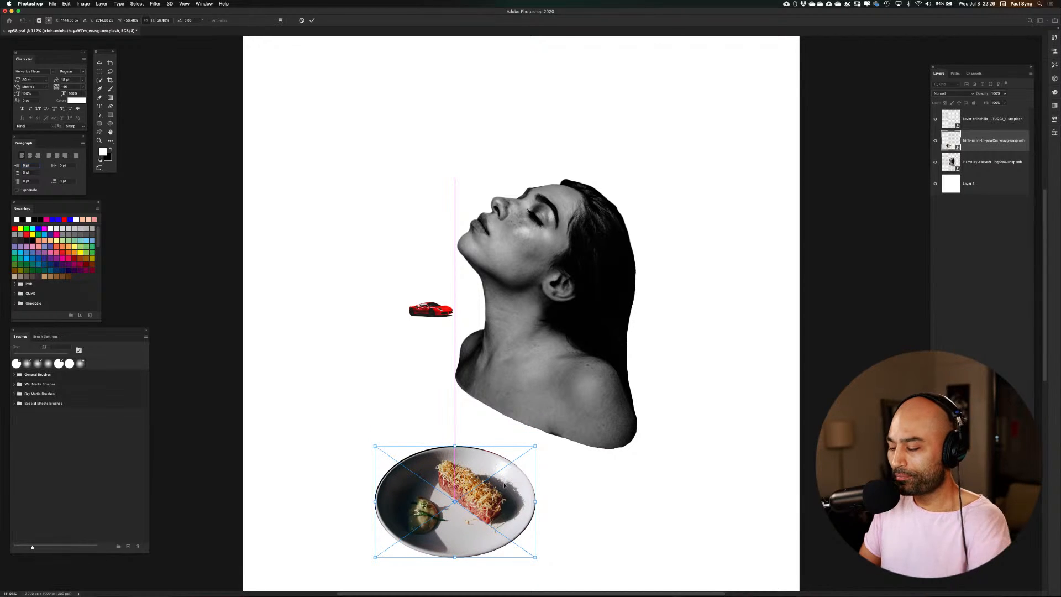
key("Return")
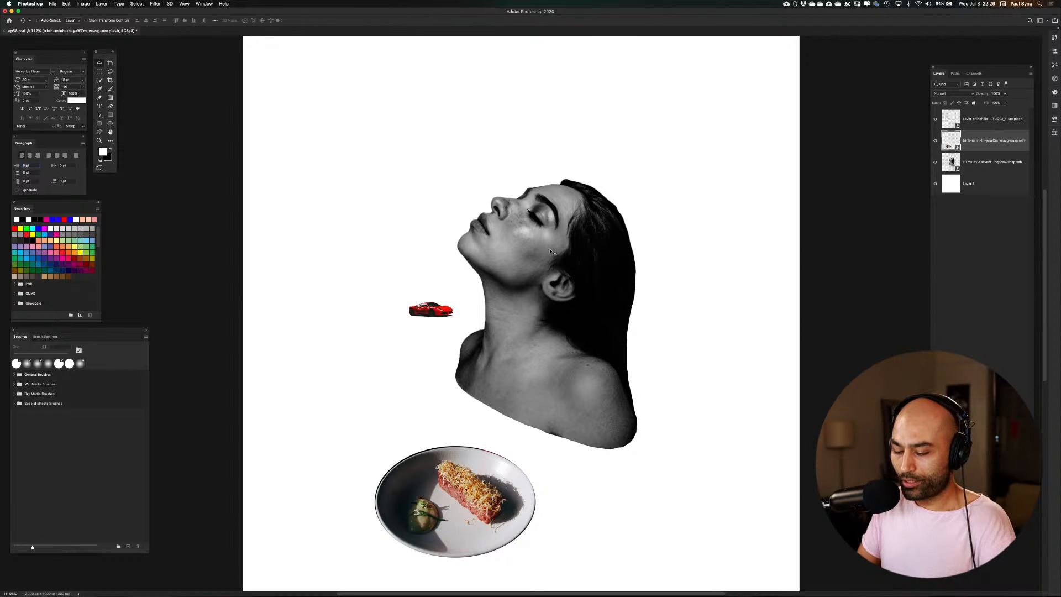
key("super+s")
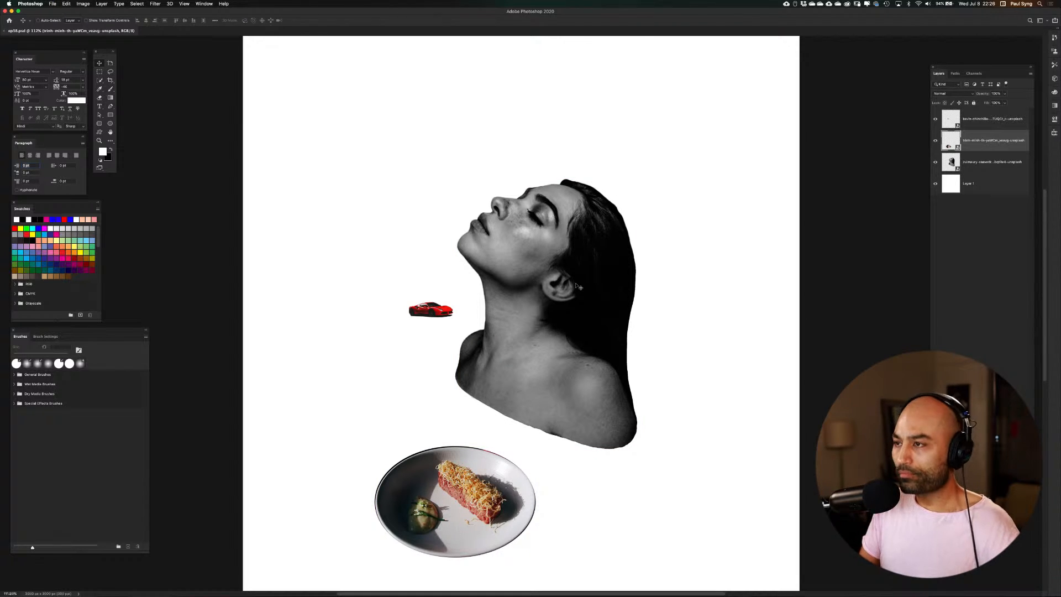
Preview the source photos in the Resources folder, including the necklace portrait at full size, and cancel placing one
key("shift+super+p")
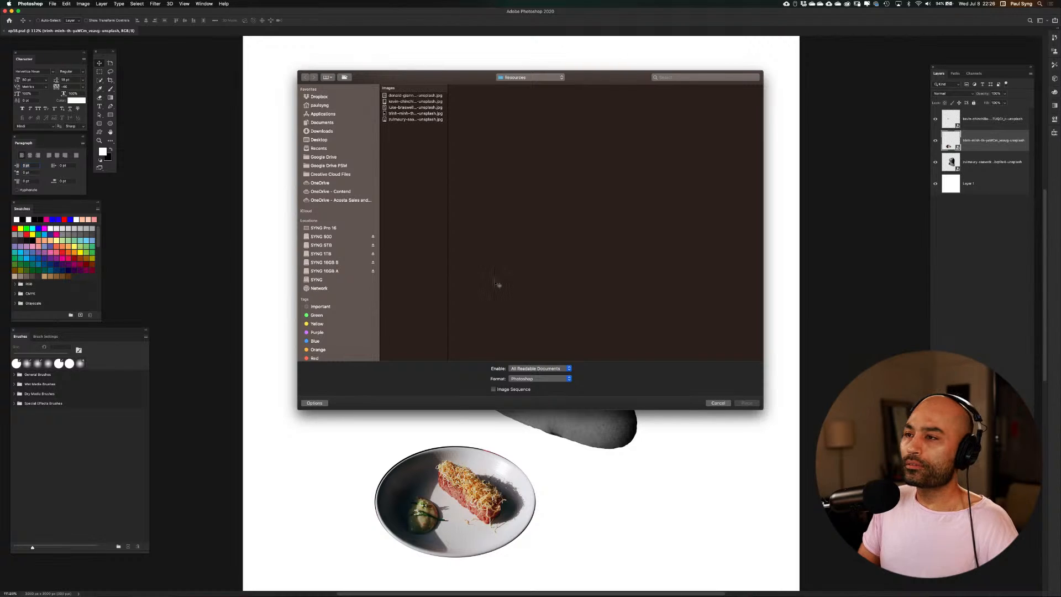
left_click(414, 120)
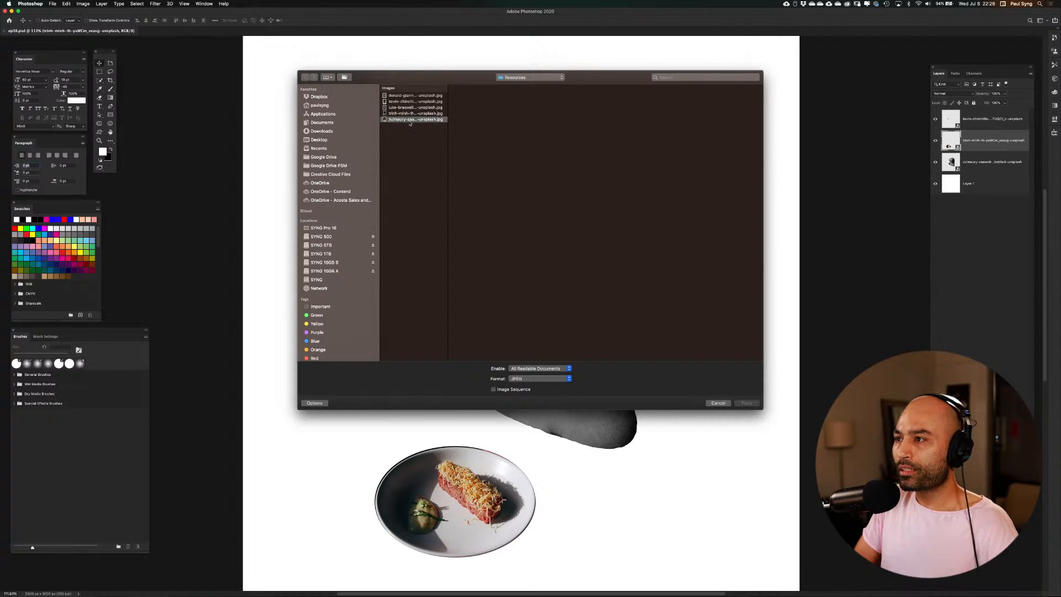
left_click(419, 114)
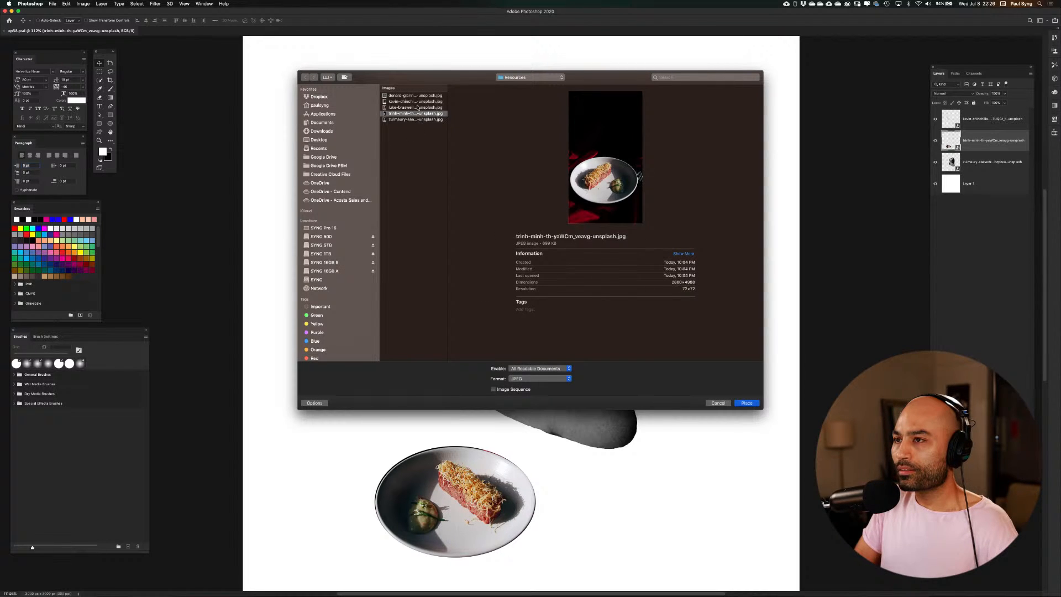
left_click(419, 107)
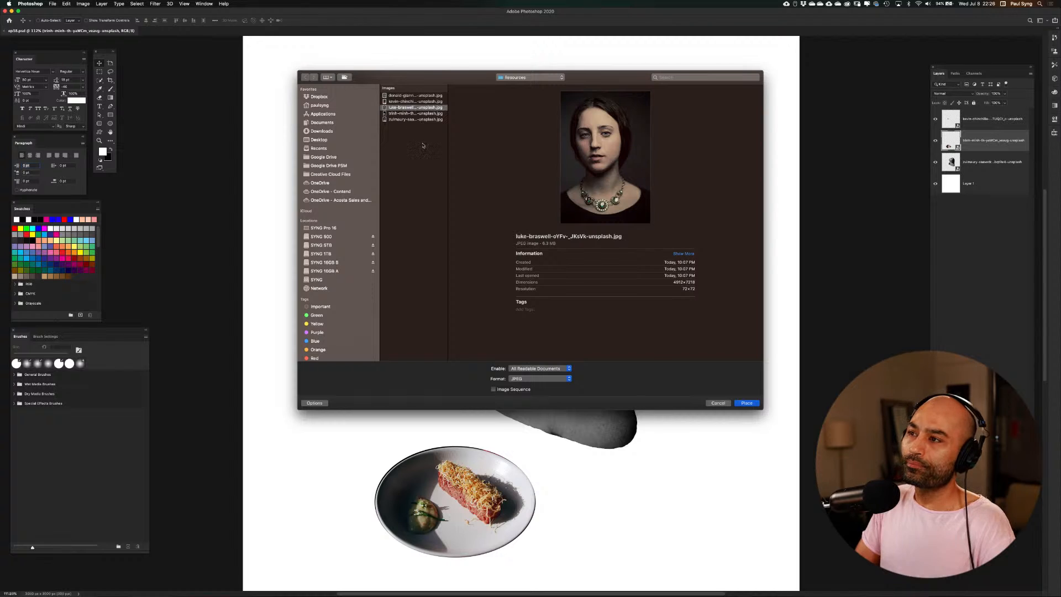
key("space")
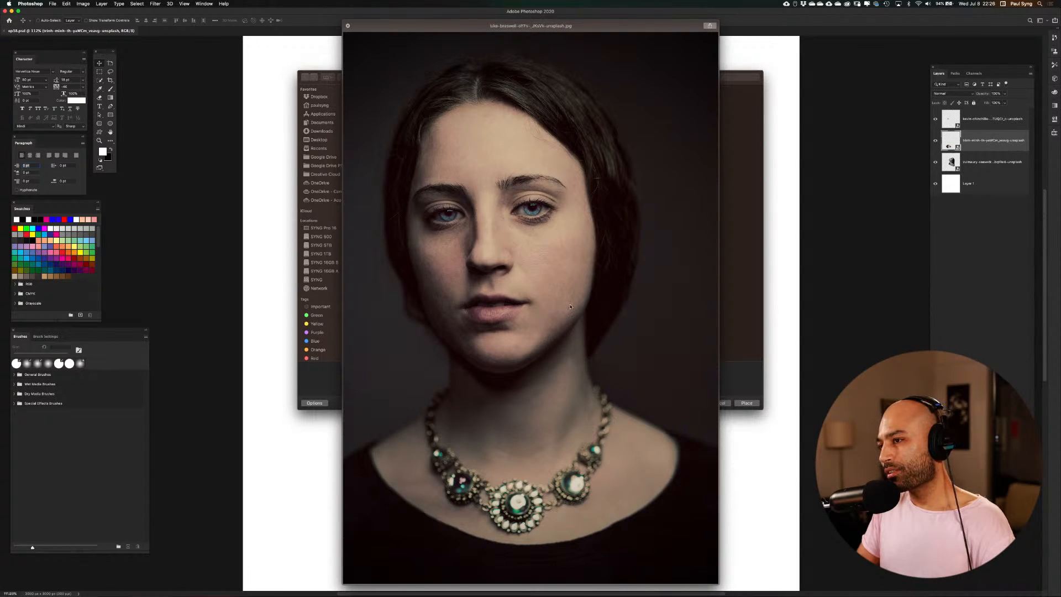
left_click(347, 26)
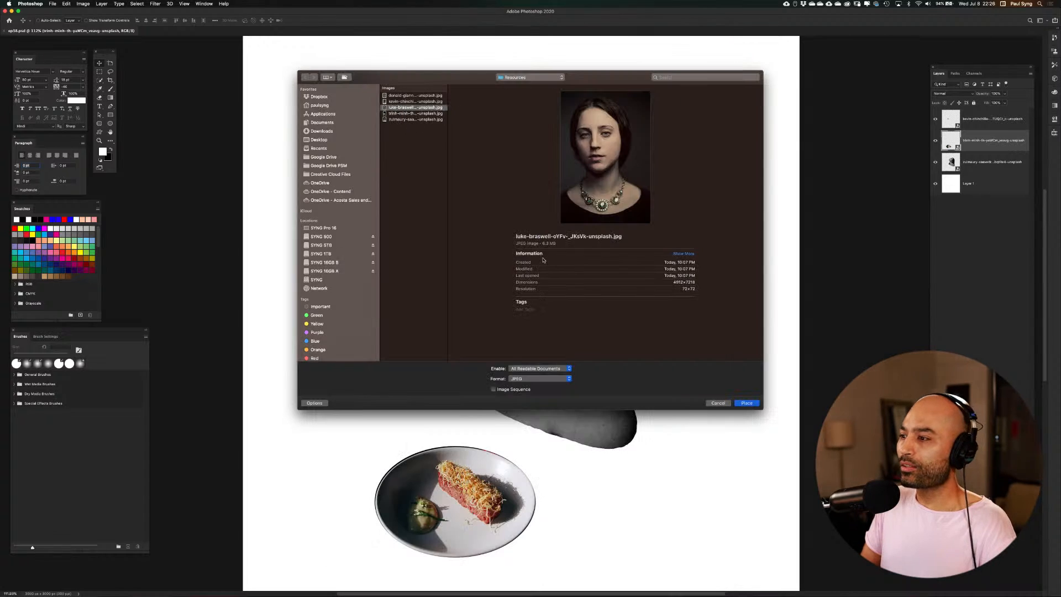
left_click(717, 403)
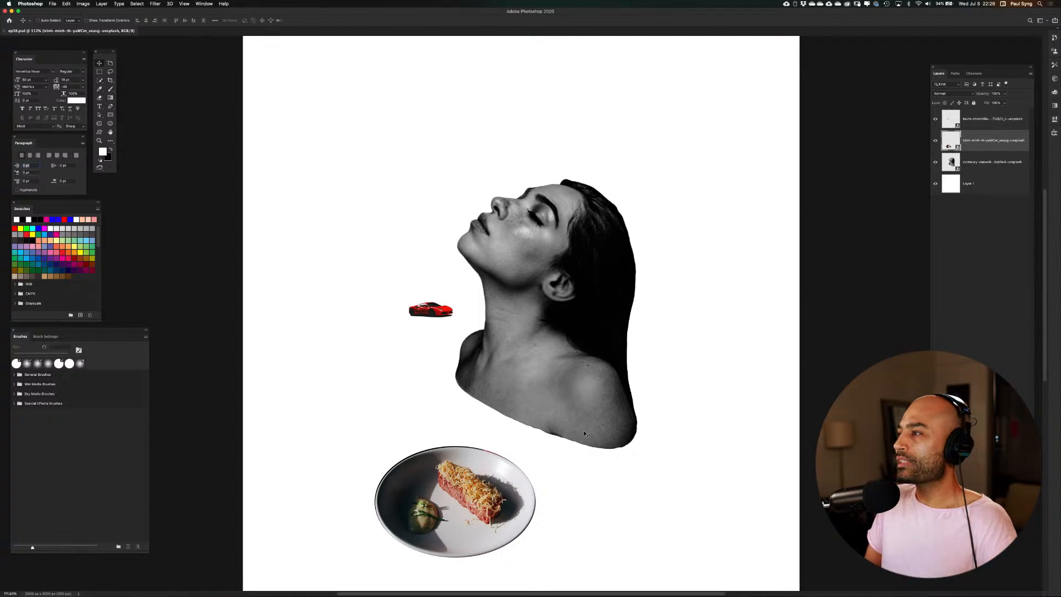
Fill the background Layer 1 with black
left_click(958, 188)
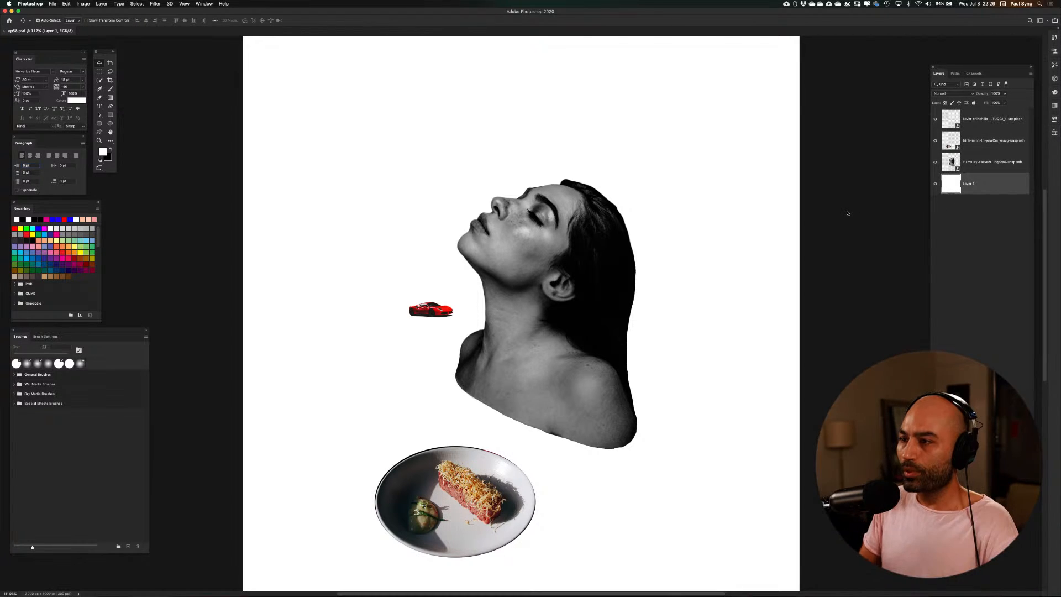
key("super+BackSpace")
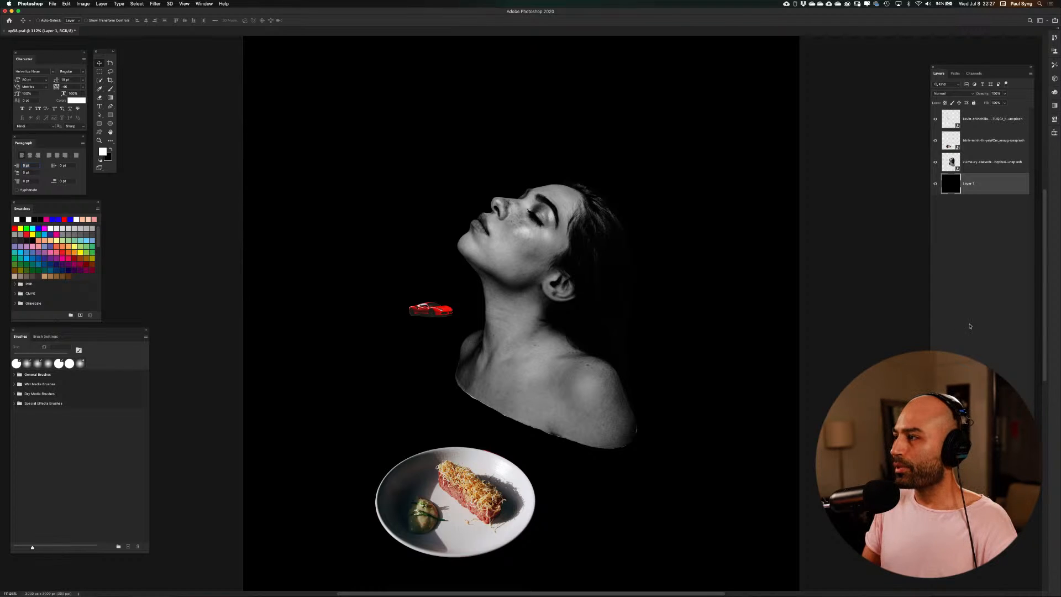
Try the red car behind the woman's neck, place it close in front of her neck, and compare the composition with the black background hidden
left_click(952, 118)
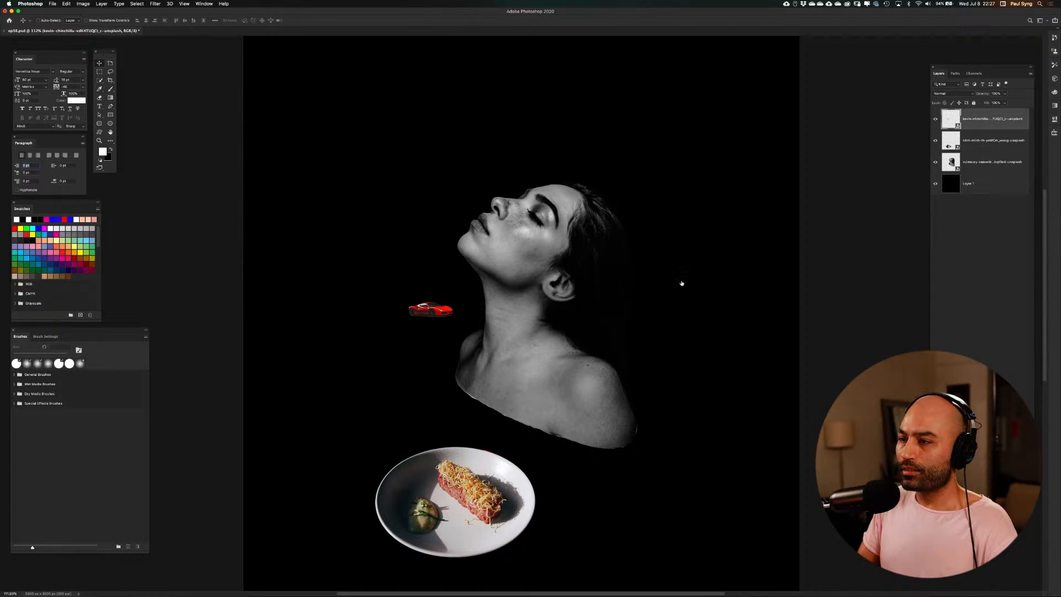
left_click_drag(425, 308, 455, 314)
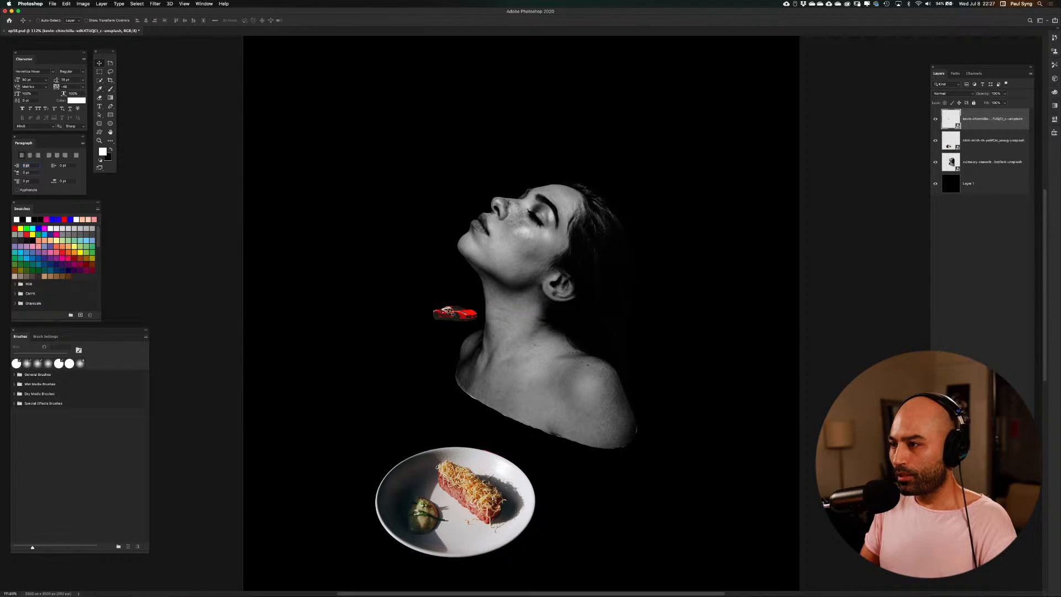
left_click_drag(447, 312, 583, 319)
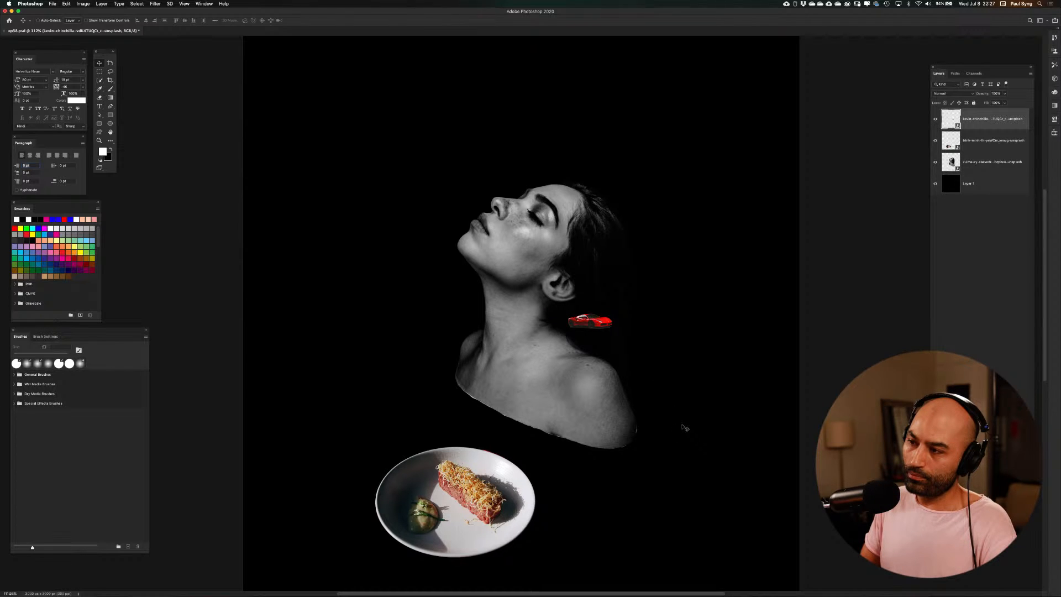
left_click_drag(597, 322, 452, 313)
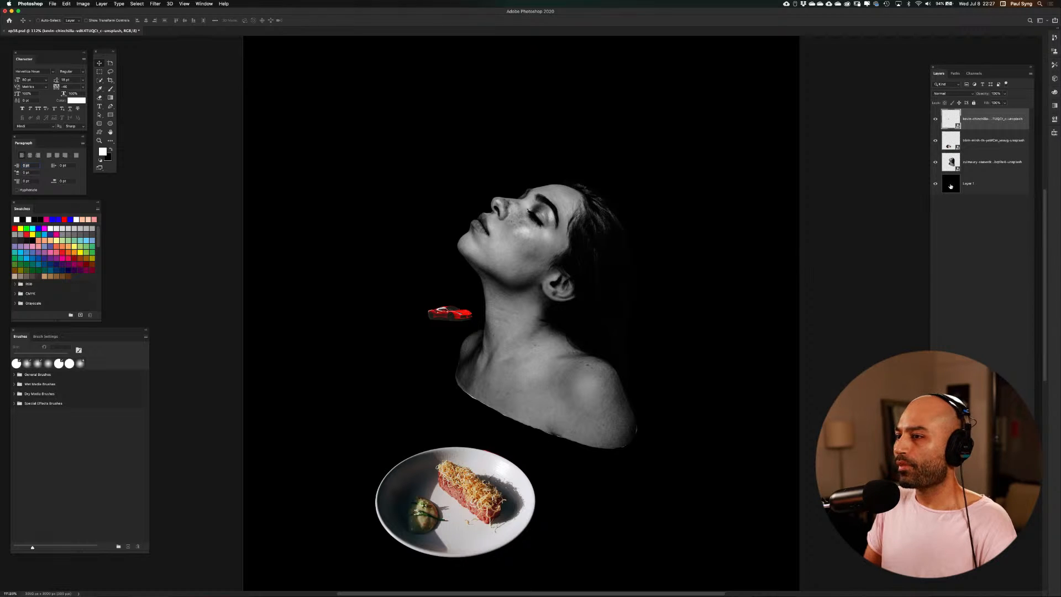
left_click(935, 184)
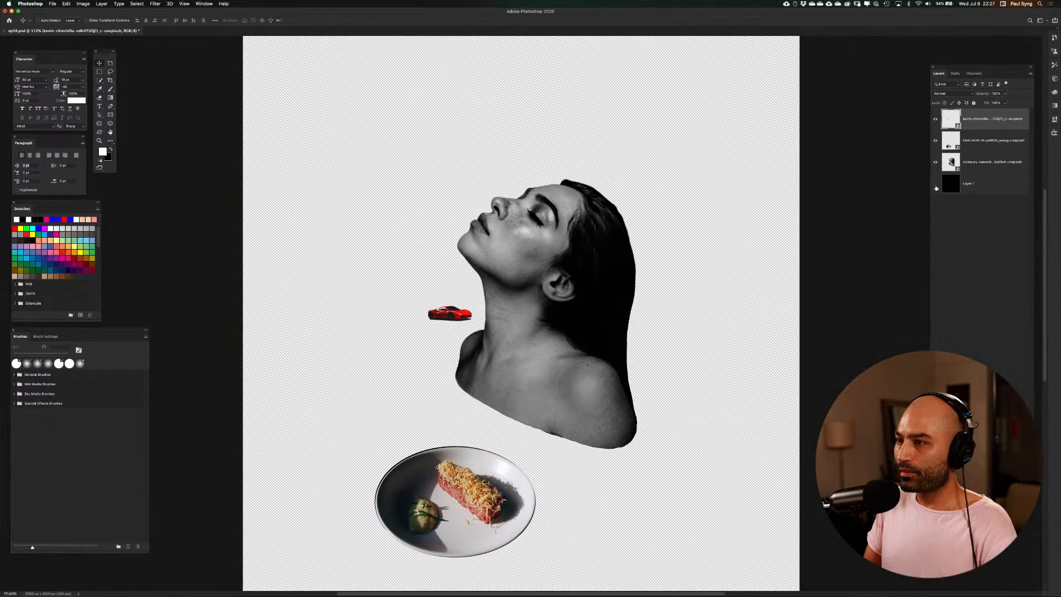
left_click(935, 184)
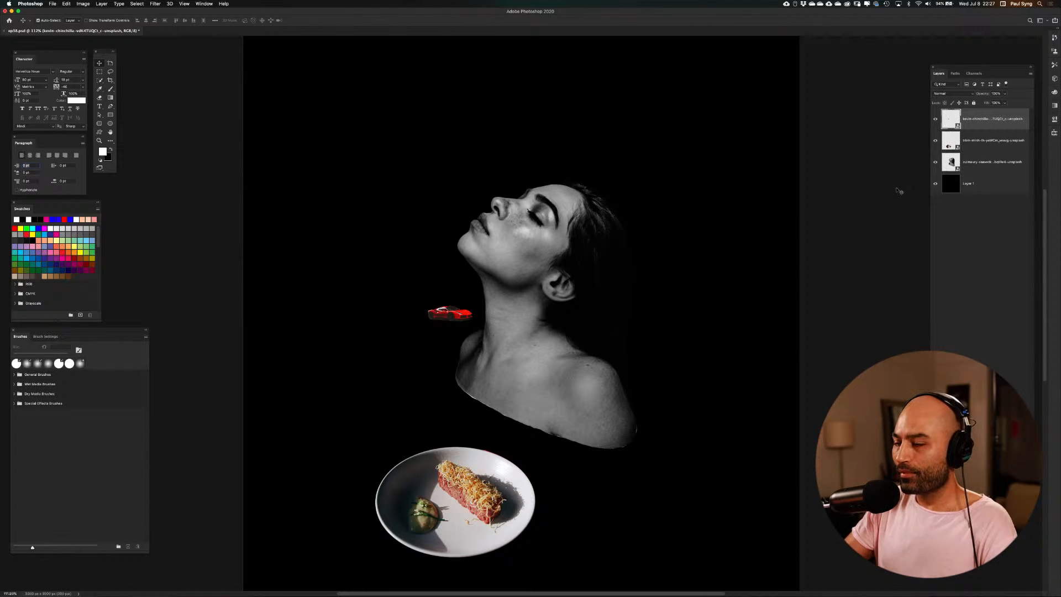
Select the car, plate and portrait layers together, show the guides, and move the group up and to the right on the canvas
key("super+1")
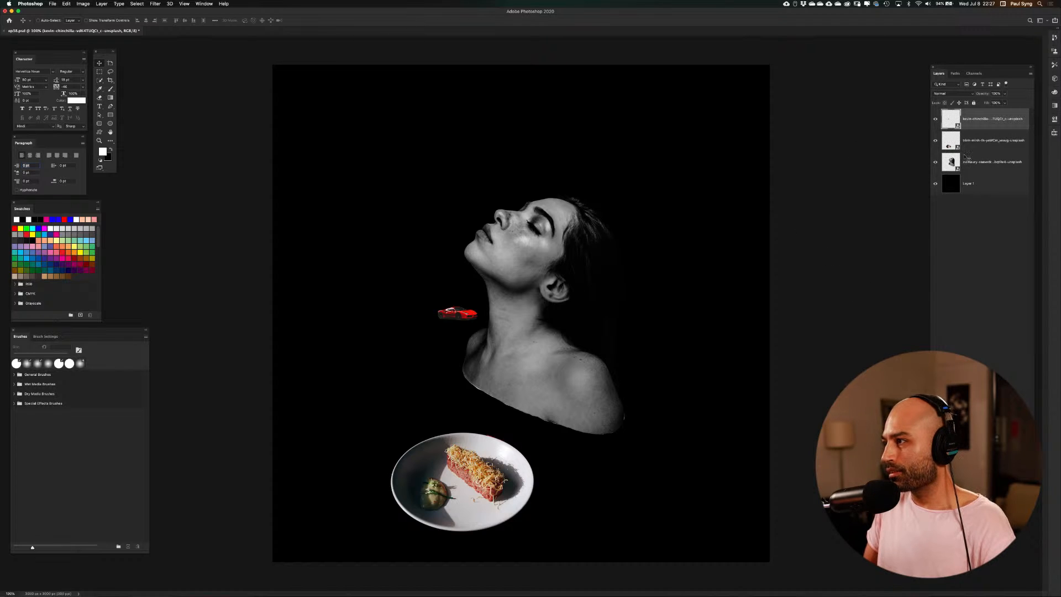
left_click(949, 165)
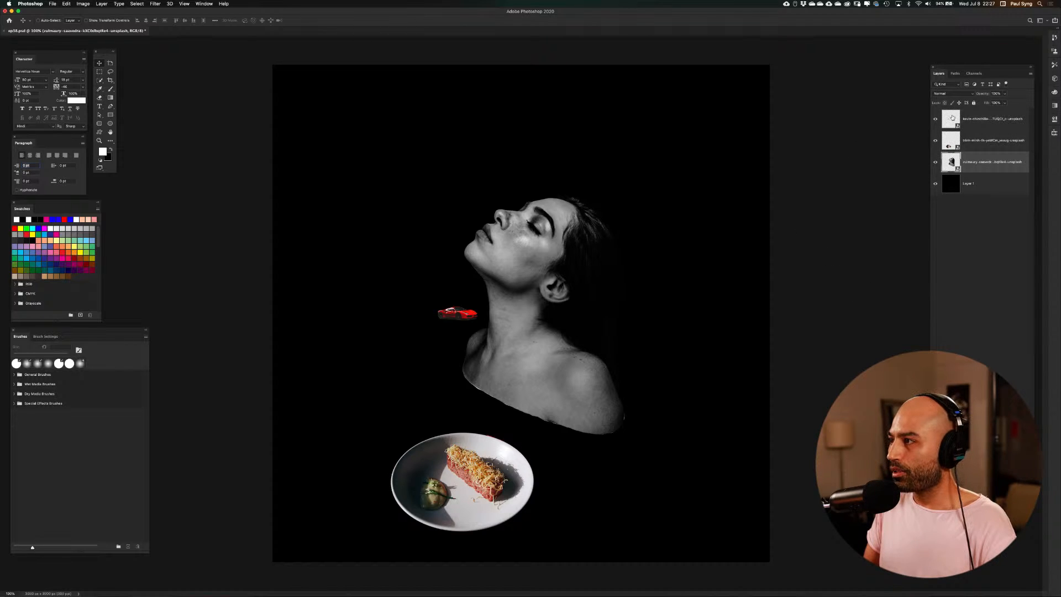
left_click(952, 117, "shift")
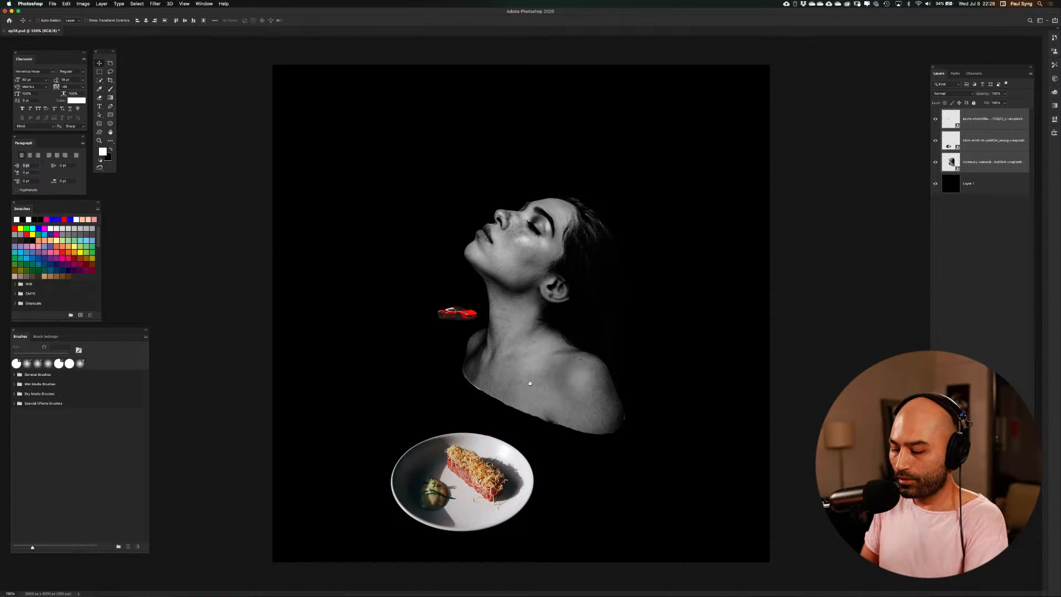
key("super+semicolon")
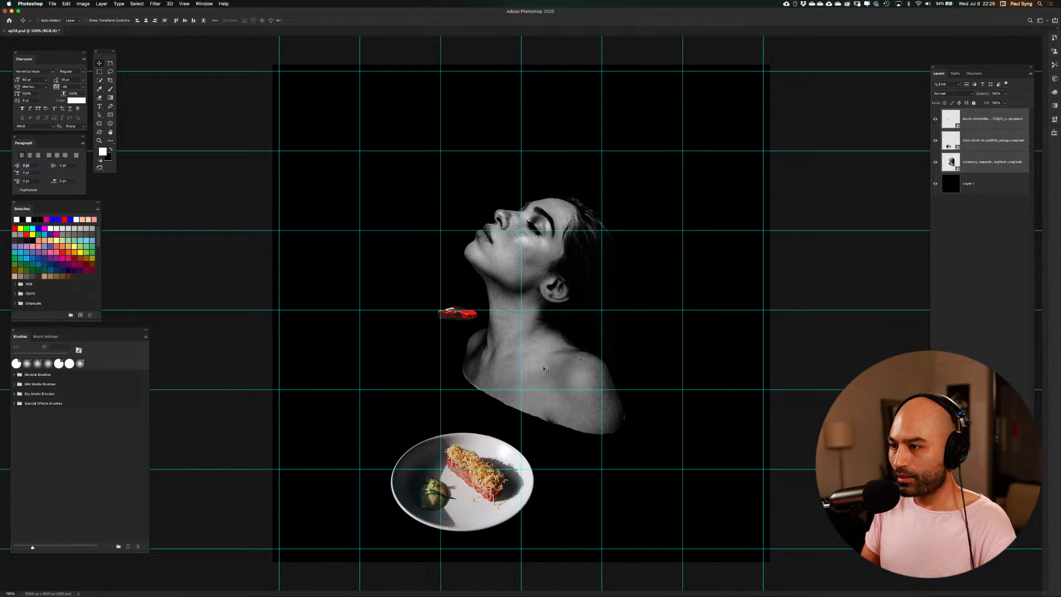
left_click_drag(544, 369, 633, 333)
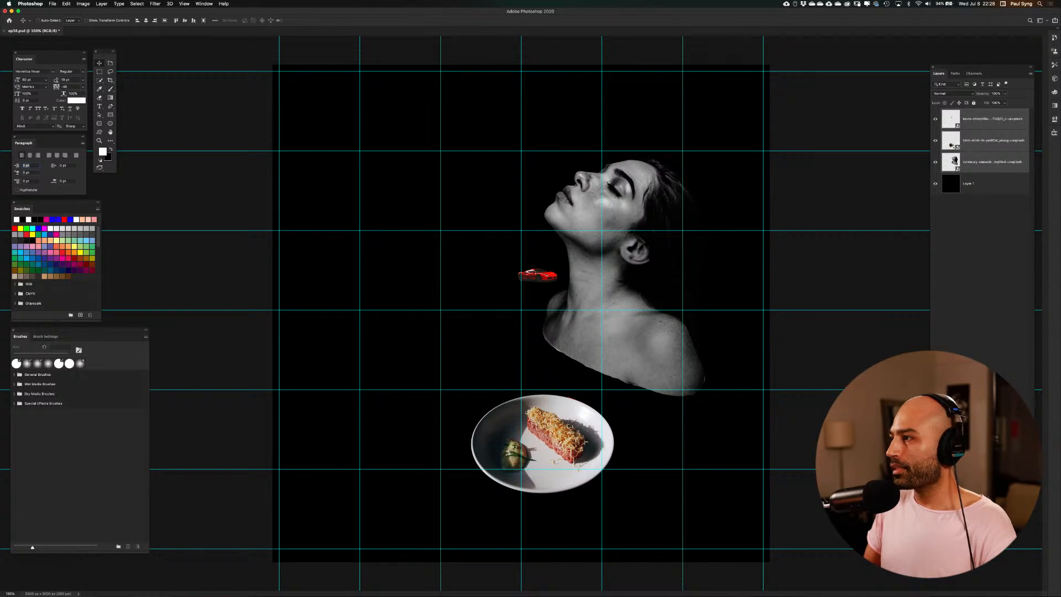
Nudge the plate up to the guide below the woman's shoulder, rotate it slightly, and check the composition with the guides hidden
left_click(953, 146)
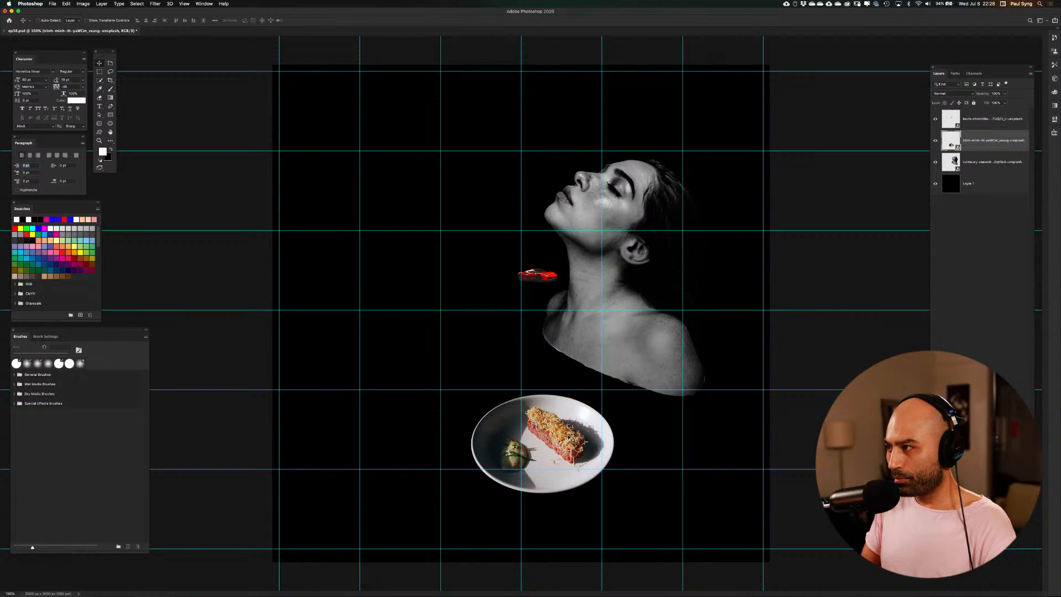
mouse_move(570, 437)
left_mouse_down()
mouse_move(570, 420)
mouse_move(568, 433)
left_mouse_up()
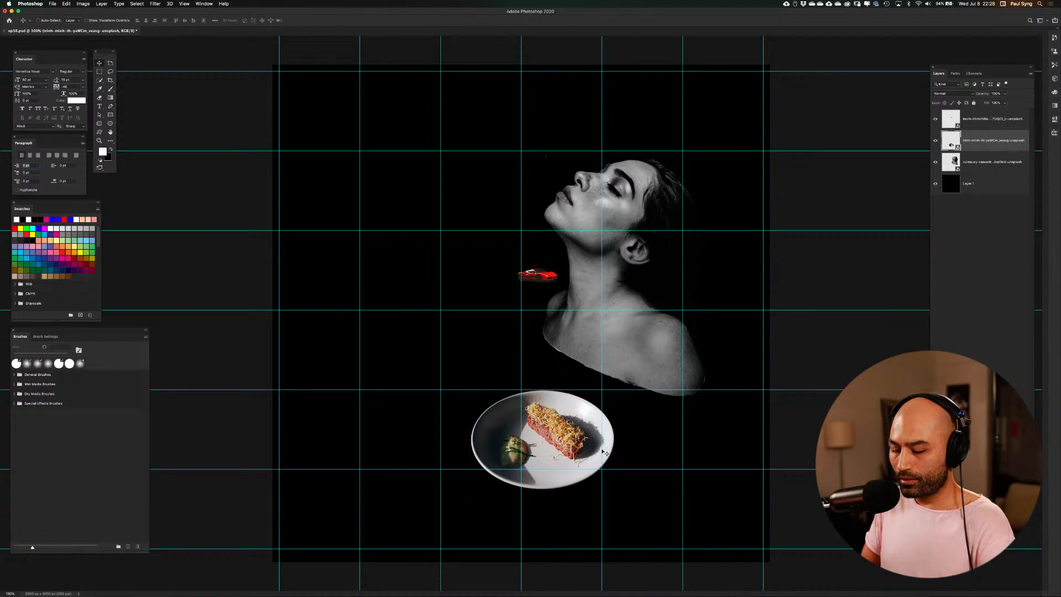
key("ctrl+t")
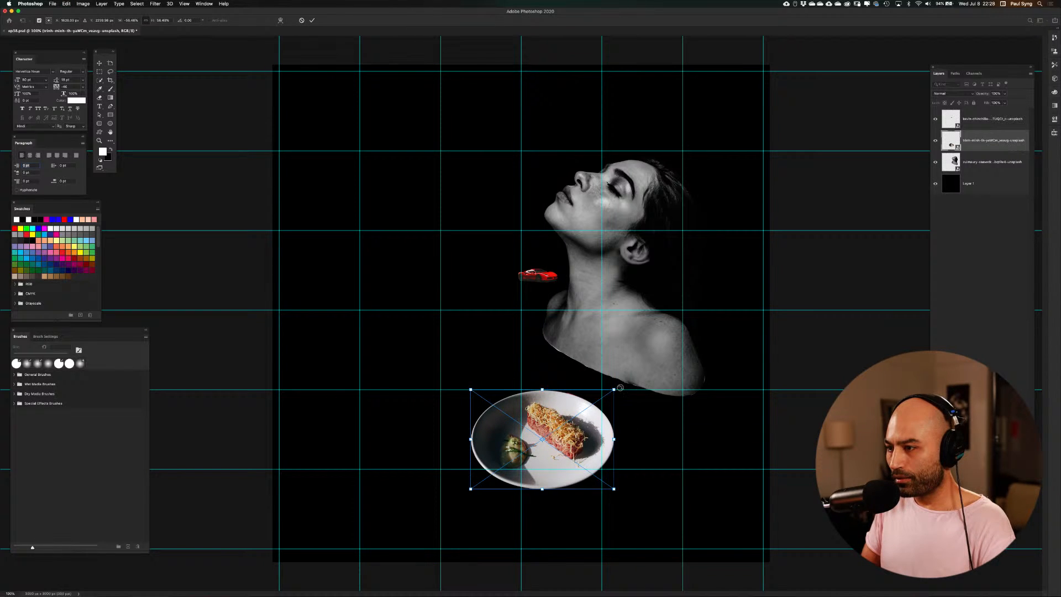
left_click_drag(620, 388, 622, 391)
key("Return")
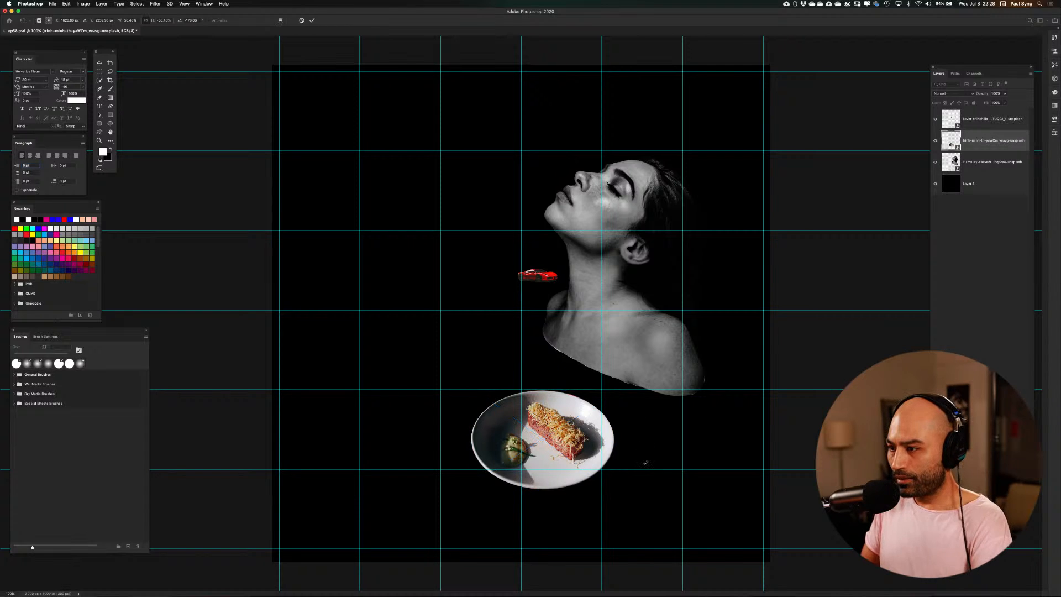
key("ctrl+semicolon")
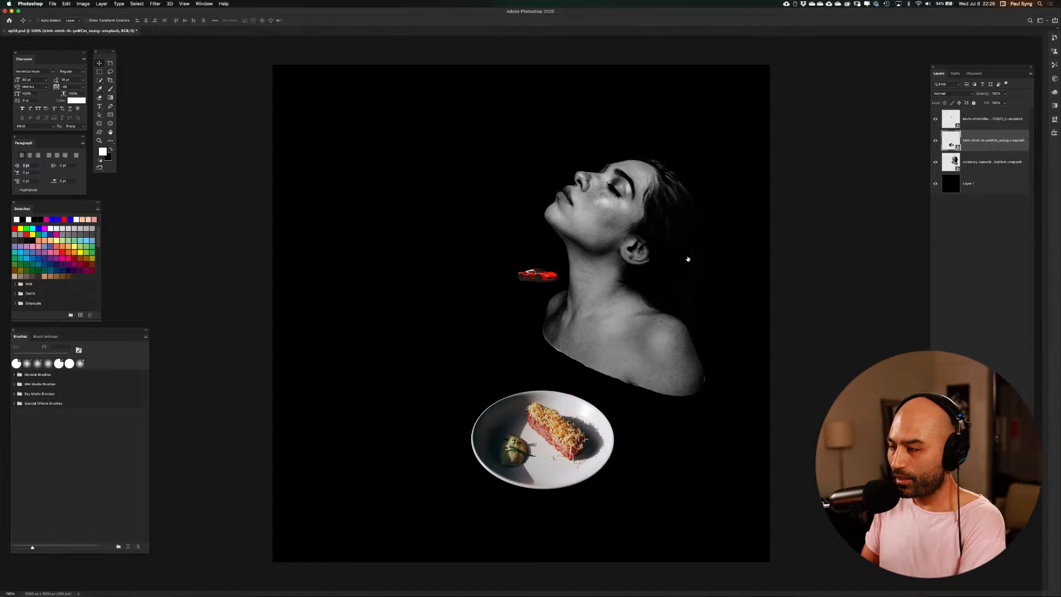
key("ctrl+semicolon")
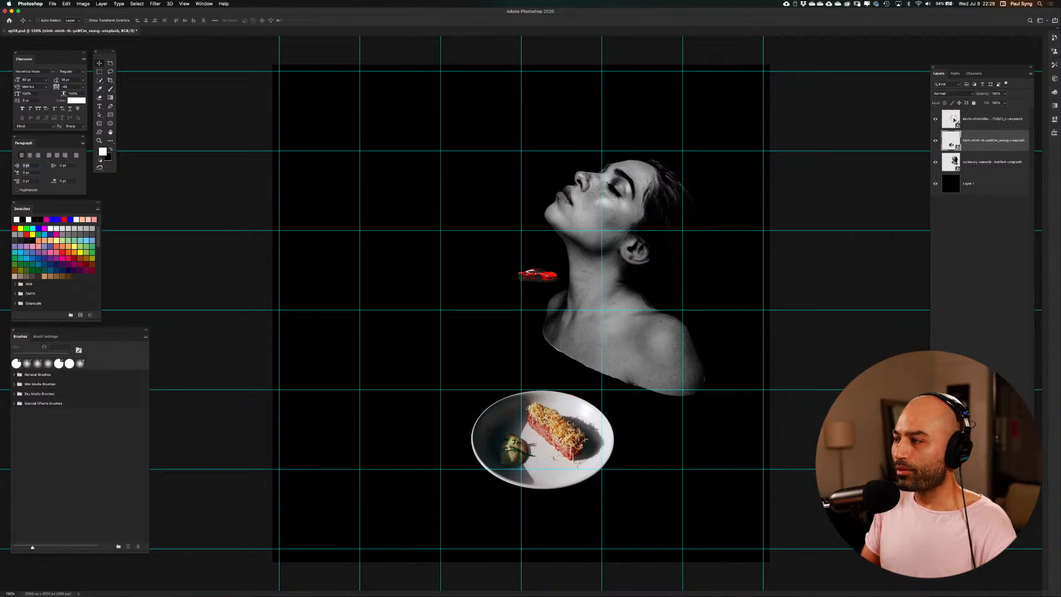
Move the red car down onto the horizontal guide beside the woman's shoulder and rotate it slightly clockwise
left_click(954, 120)
left_click_drag(542, 277, 533, 305)
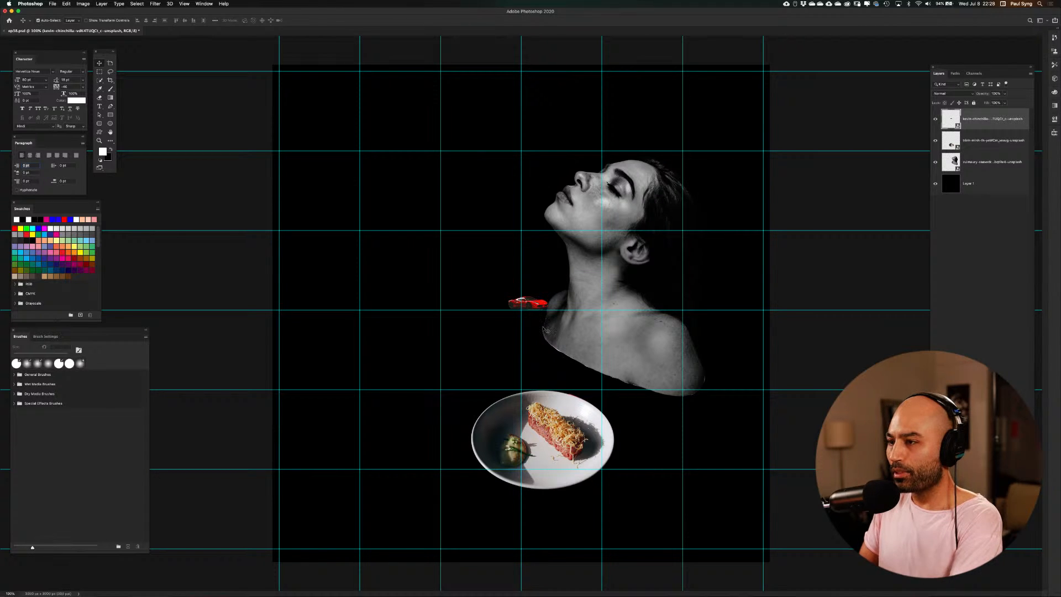
key("super+plus")
key("super+plus")
key("super+plus")
key("super+plus")
key("super+plus")
key("super+plus")
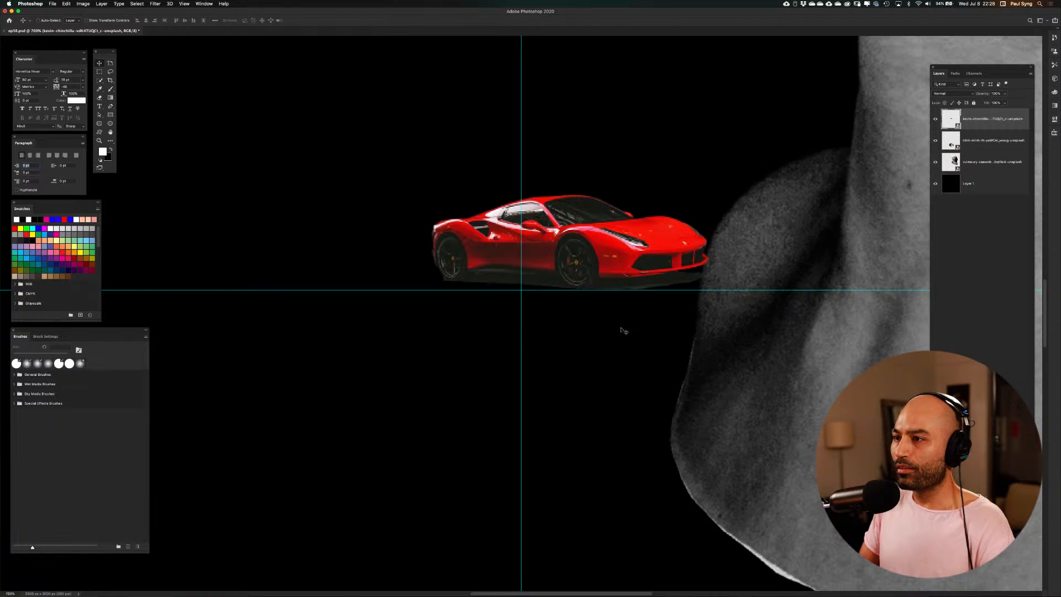
left_click_drag(623, 328, 506, 344)
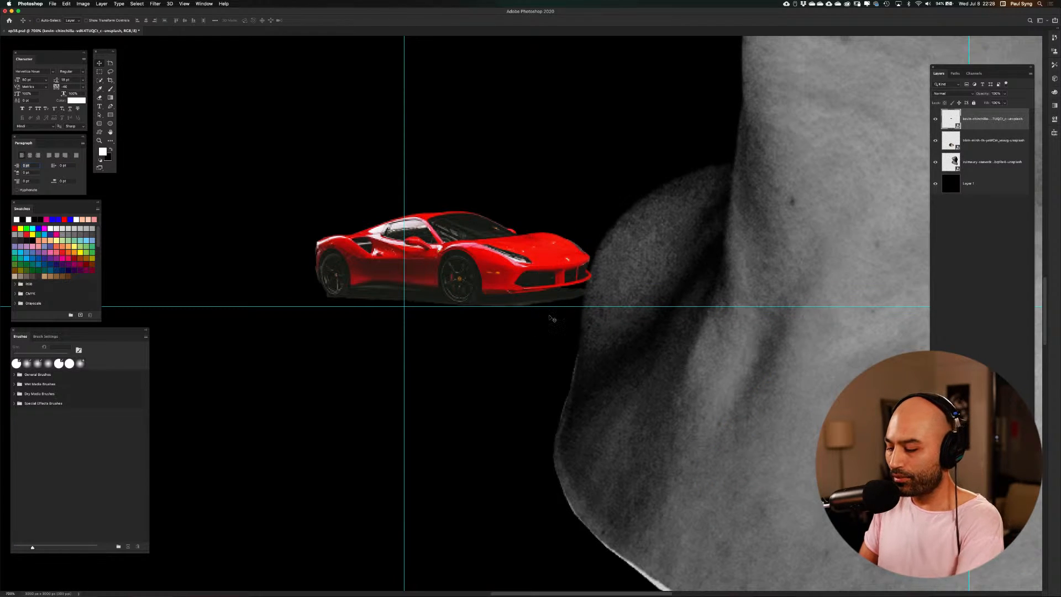
key("super+minus")
key("super+minus")
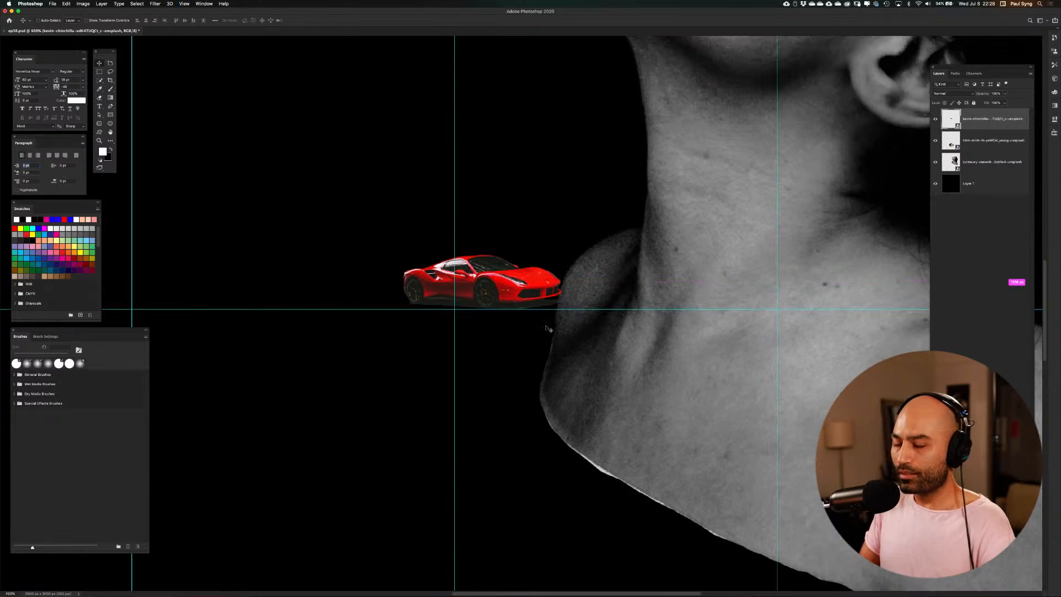
key("super+t")
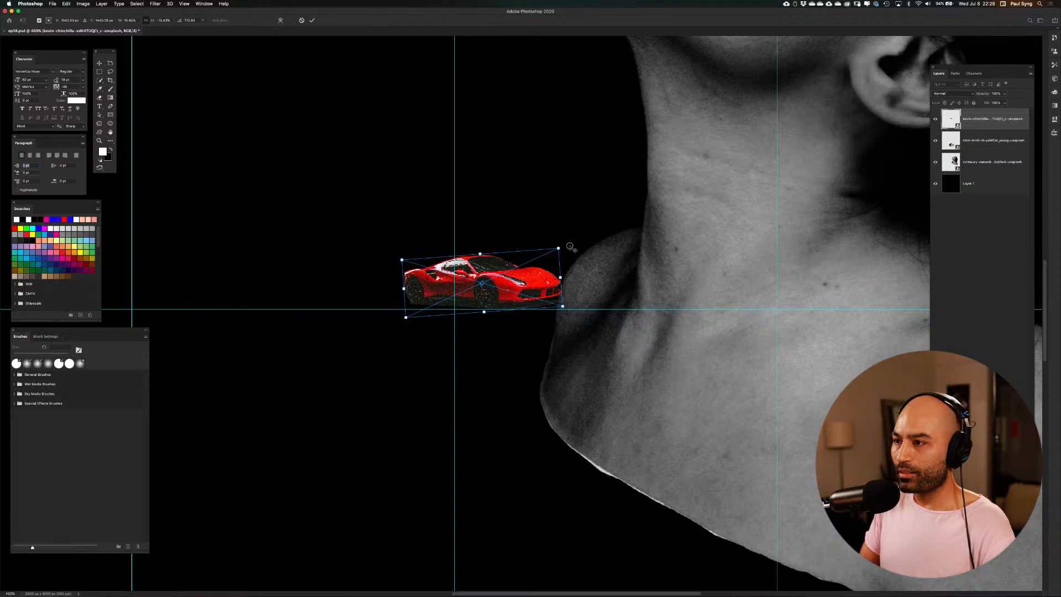
left_click_drag(569, 243, 574, 252)
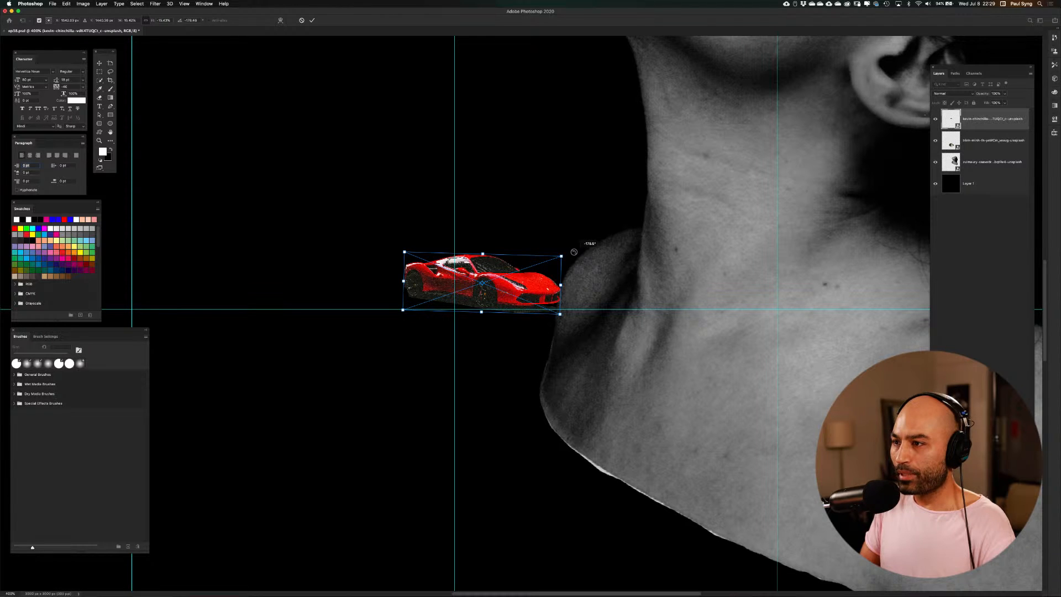
left_click_drag(572, 252, 572, 252)
key("Return")
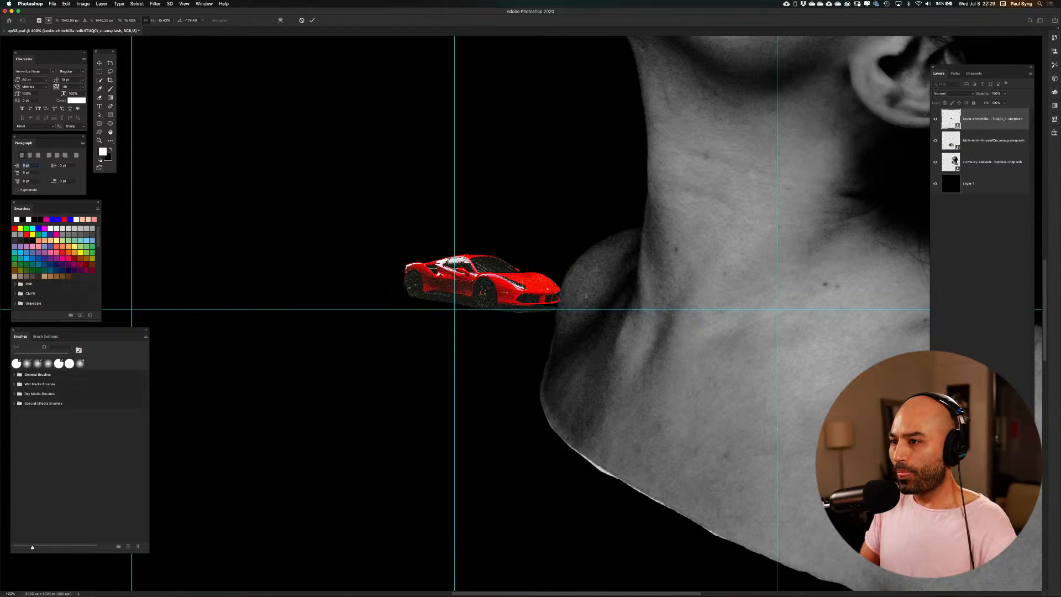
Move the car up in front of the woman's neck, fine-tune its rotation, and hide the guides
left_click_drag(519, 283, 531, 184)
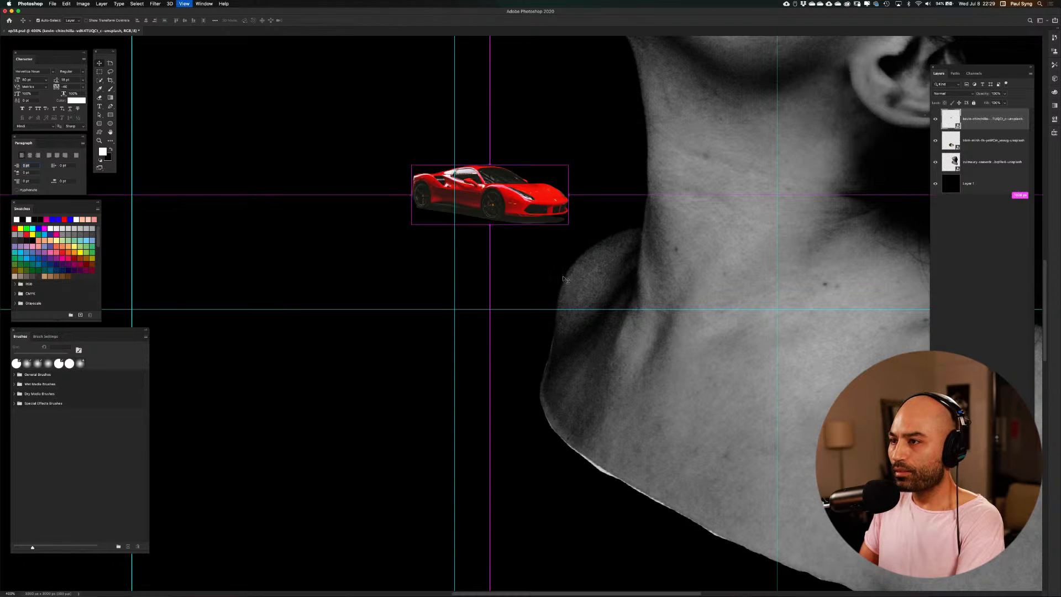
key("super+minus")
key("super+minus")
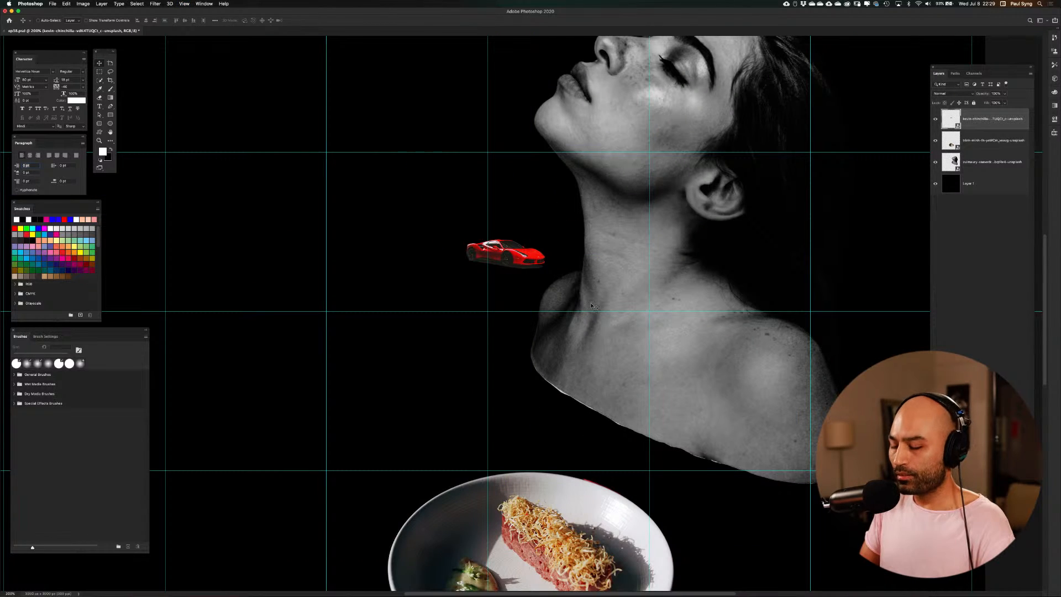
key("super+t")
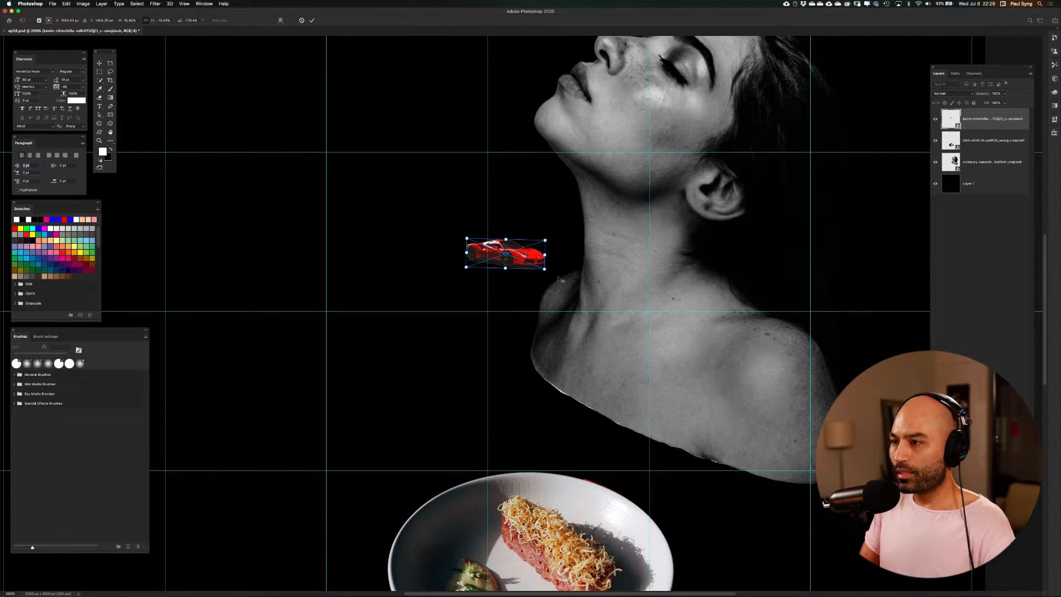
left_click_drag(556, 274, 563, 283)
key("Return")
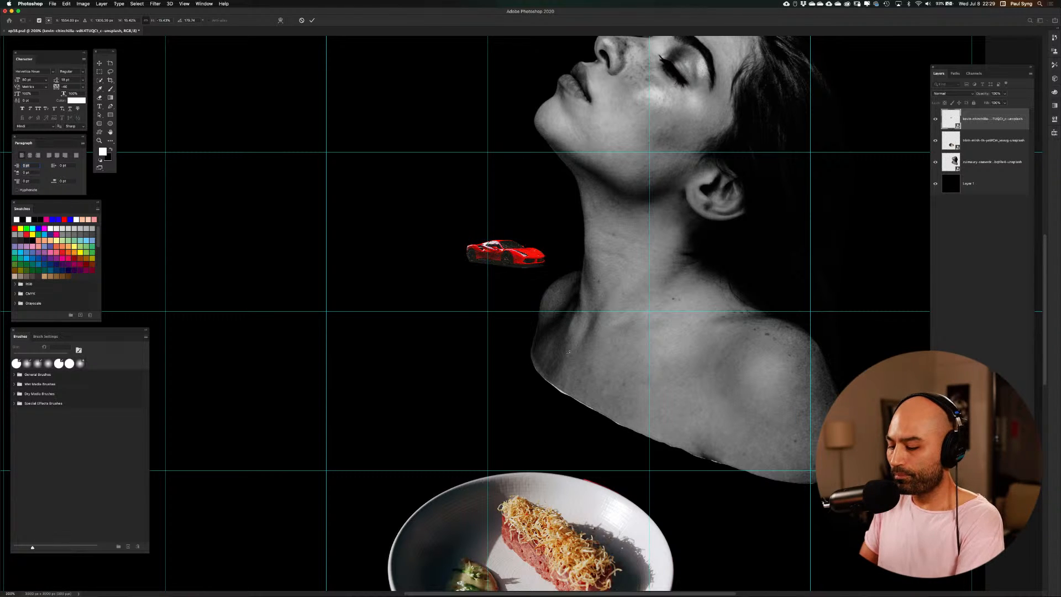
key("super+minus")
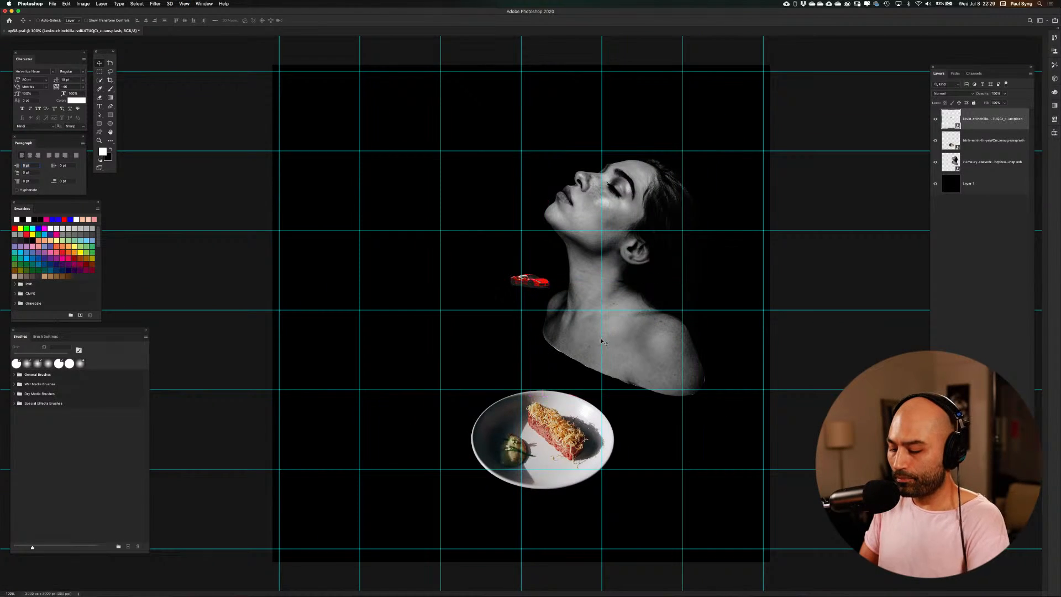
key("super+semicolon")
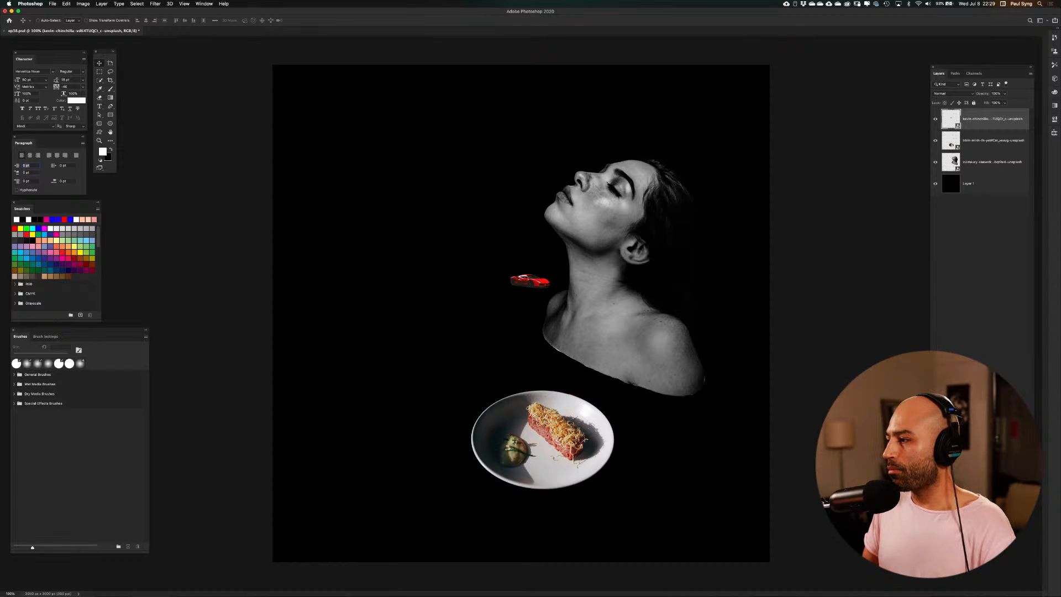
Add a new empty layer above the photos and prepare a smaller Brush with bright yellow as the foreground colour
key("super+alt+shift+n")
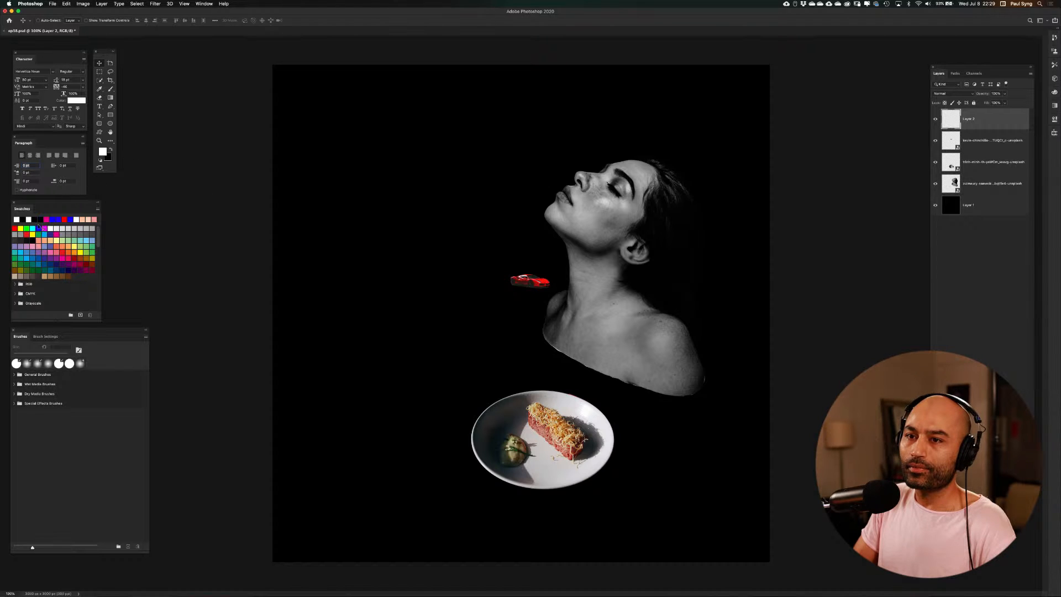
left_click(21, 228)
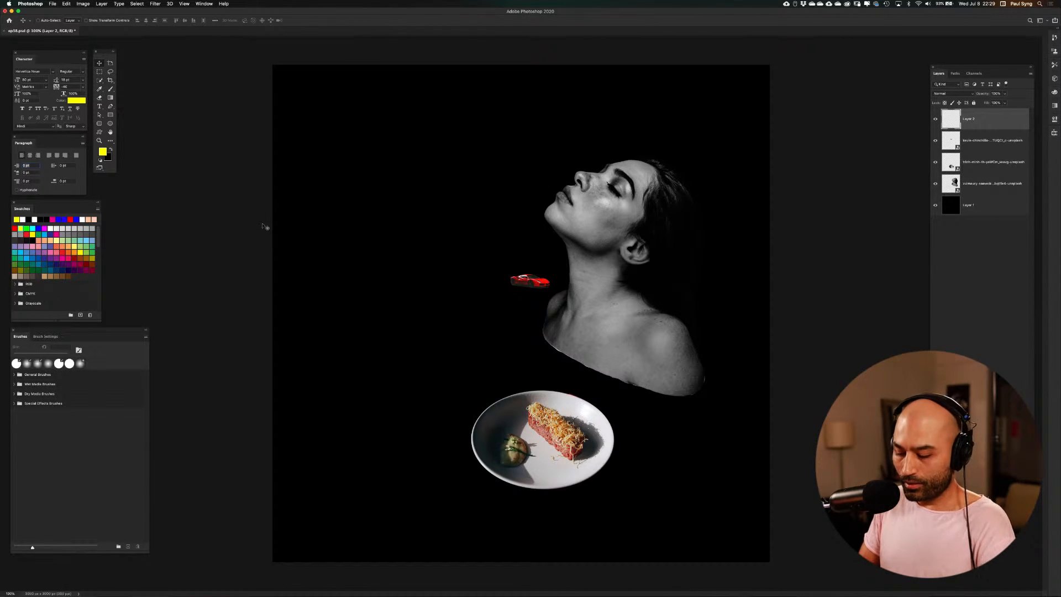
key("b")
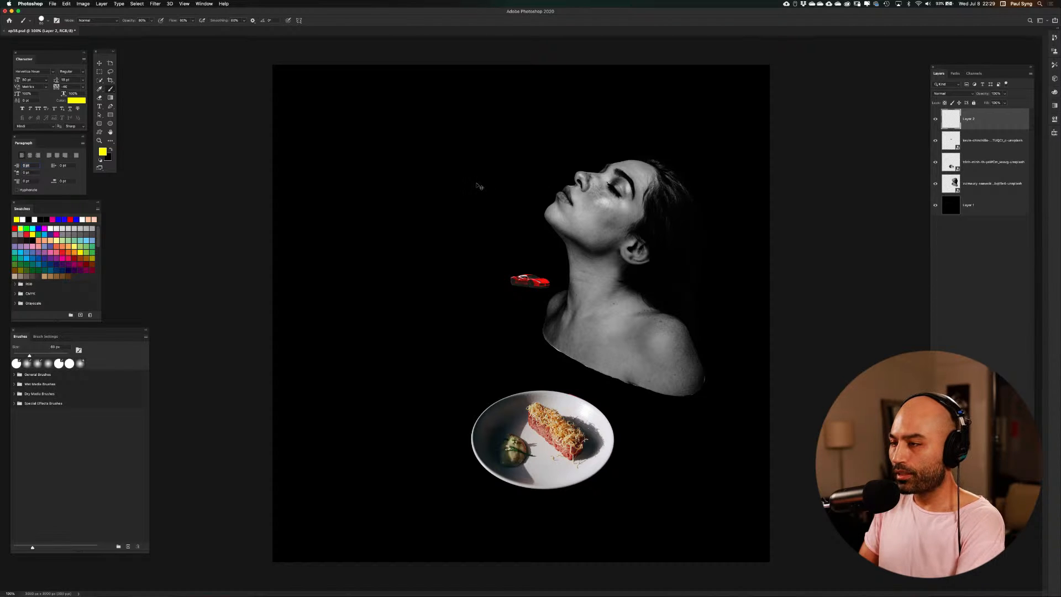
key("bracketleft")
key("bracketleft")
key("bracketleft")
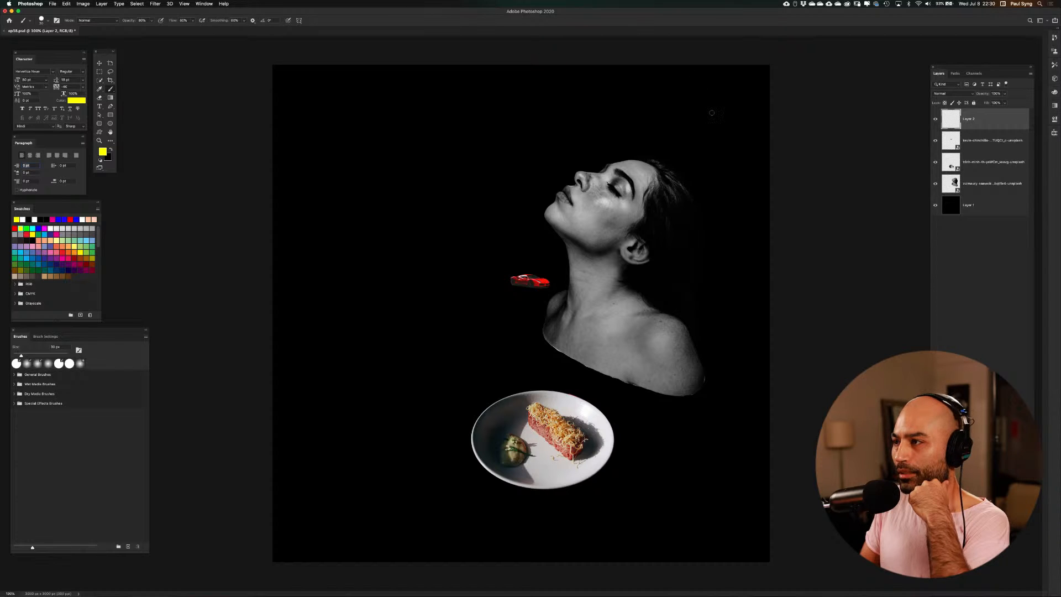
Sketch winding yellow curves above the woman's head, from her neck to the lower left, along her back, and from the plate downward
left_click_drag(714, 94, 676, 163)
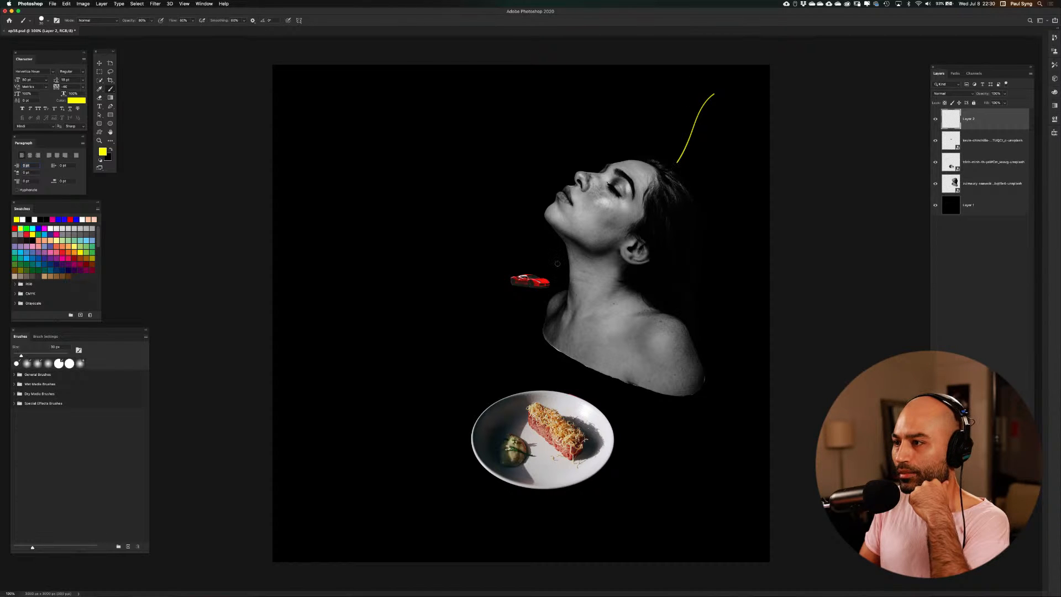
mouse_move(567, 264)
left_mouse_down()
mouse_move(489, 353)
mouse_move(315, 430)
mouse_move(282, 463)
left_mouse_up()
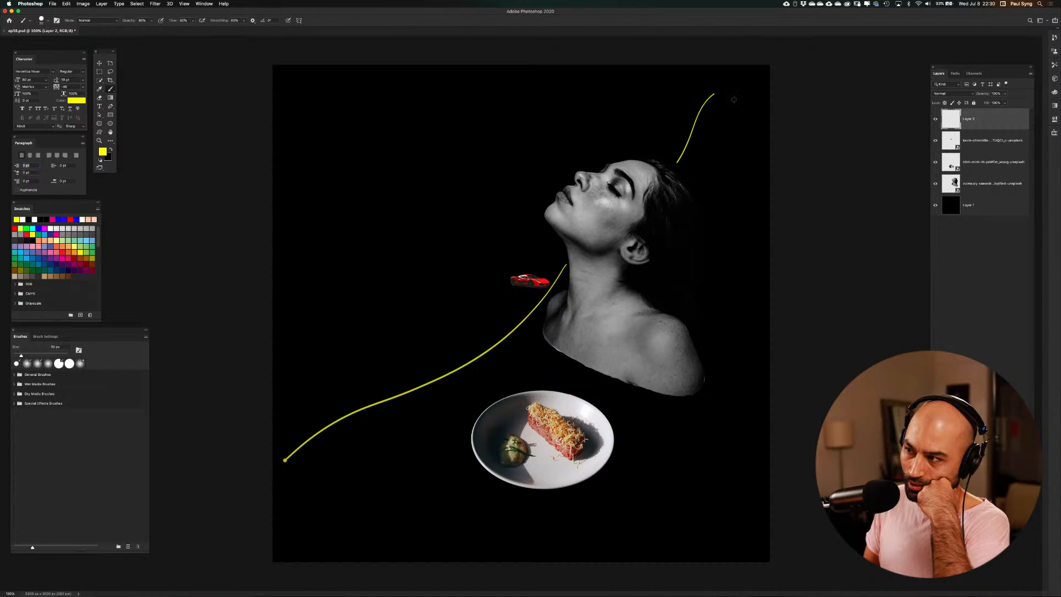
mouse_move(734, 100)
left_mouse_down()
mouse_move(707, 221)
mouse_move(729, 340)
mouse_move(763, 415)
left_mouse_up()
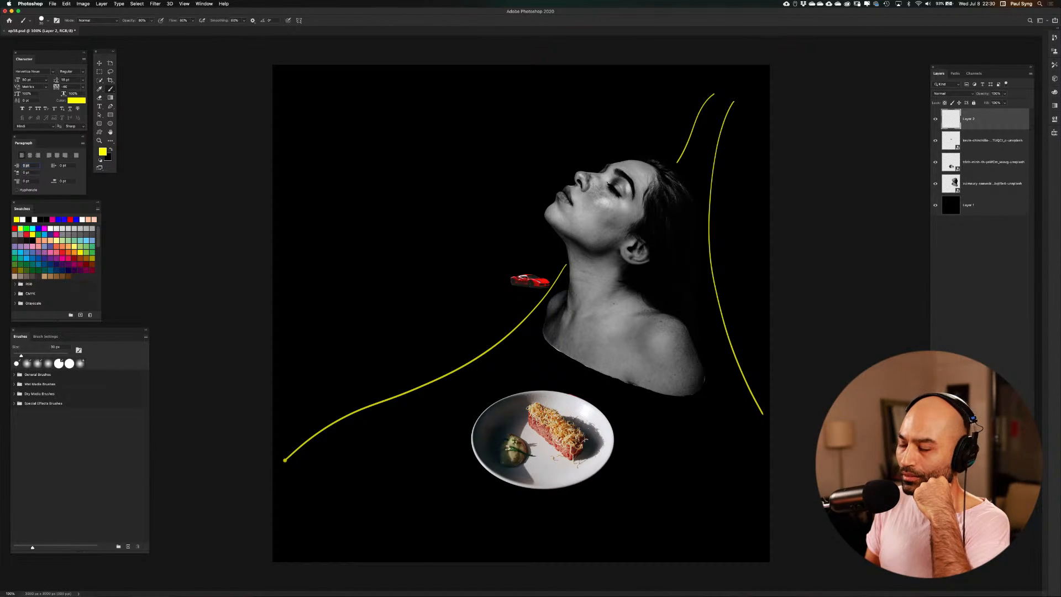
left_click_drag(480, 480, 348, 553)
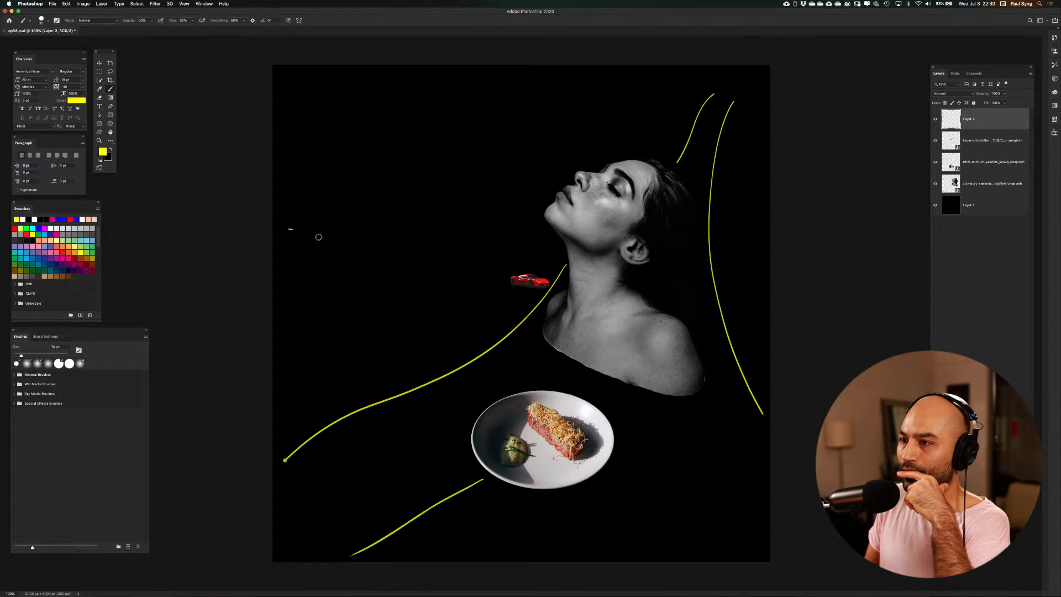
Sketch two yellow lines converging toward the car from the upper left, plus a sun-like arc beside her face with three short rays above
mouse_move(319, 237)
left_mouse_down()
mouse_move(459, 292)
mouse_move(506, 297)
left_mouse_up()
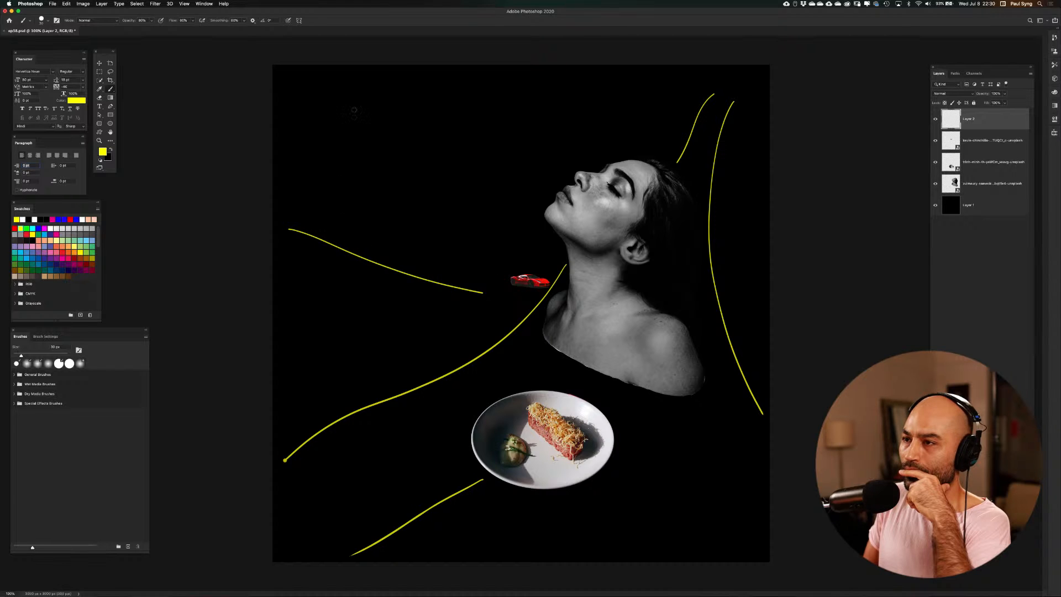
mouse_move(357, 75)
left_mouse_down()
mouse_move(455, 230)
mouse_move(484, 256)
left_mouse_up()
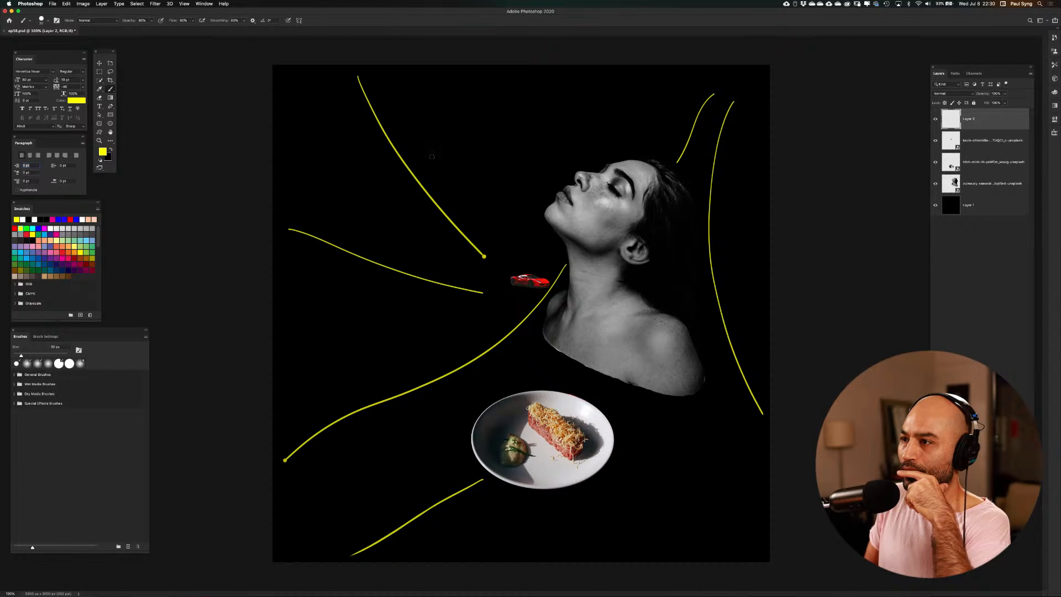
mouse_move(424, 160)
left_mouse_down()
mouse_move(502, 132)
mouse_move(584, 164)
left_mouse_up()
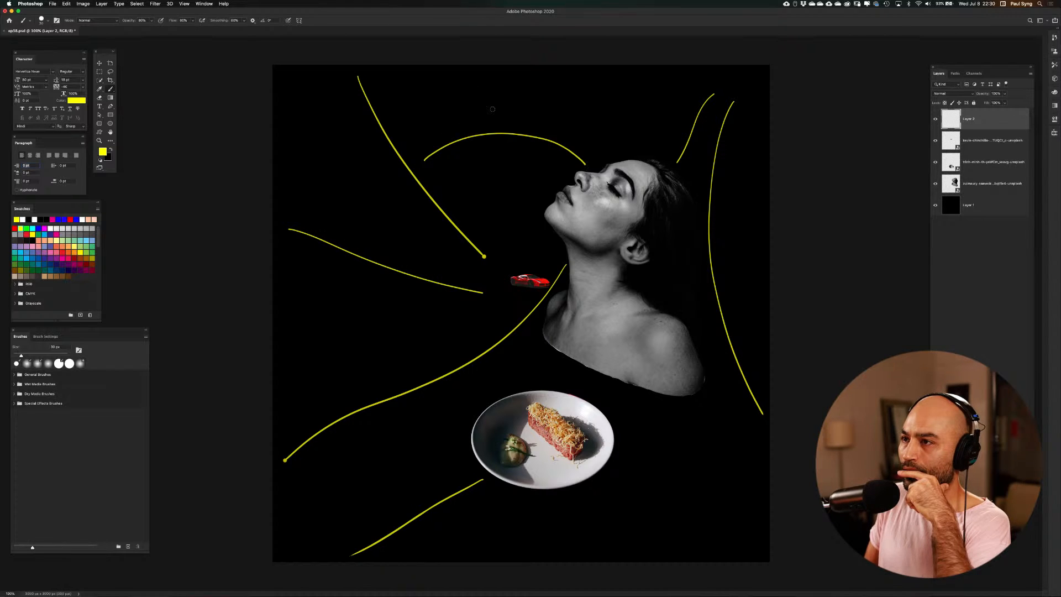
left_click_drag(440, 73, 449, 100)
left_click_drag(522, 70, 521, 91)
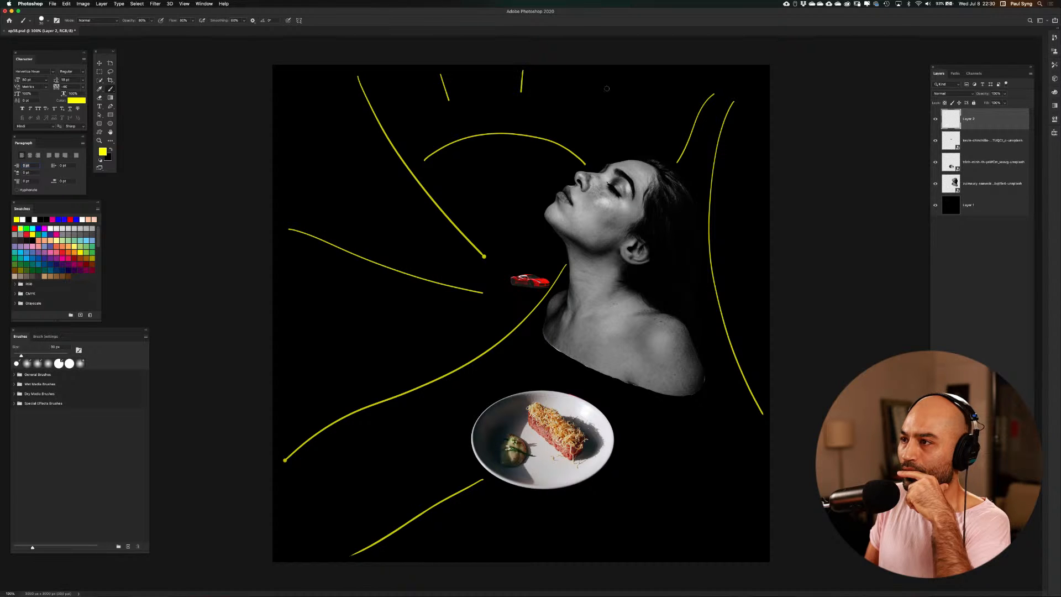
left_click_drag(607, 89, 594, 112)
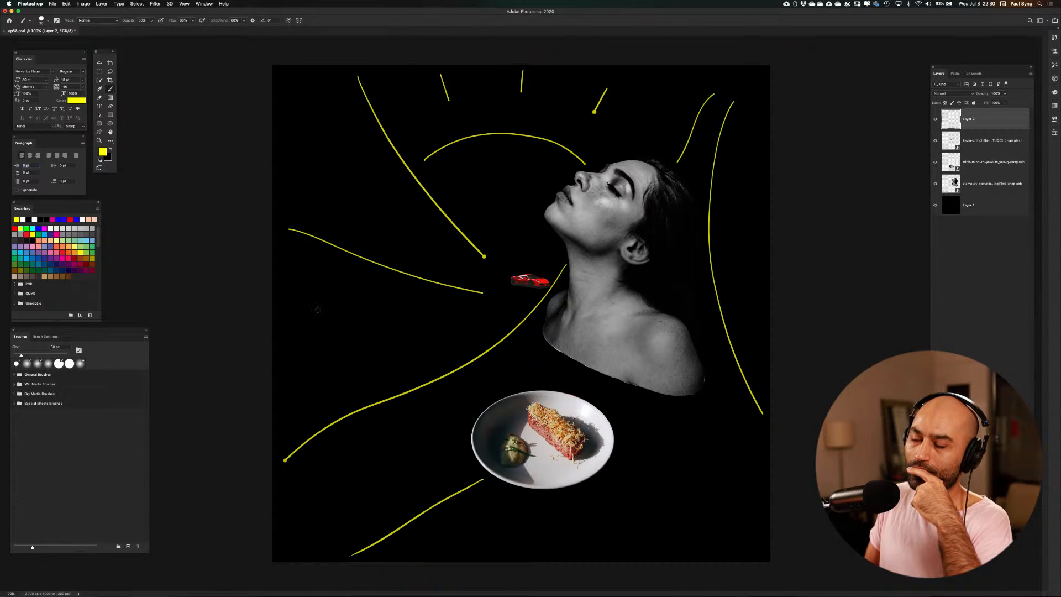
mouse_move(329, 296)
left_mouse_down()
mouse_move(332, 328)
mouse_move(347, 333)
mouse_move(348, 296)
mouse_move(373, 265)
mouse_move(394, 192)
mouse_move(364, 122)
mouse_move(316, 101)
mouse_move(293, 204)
mouse_move(323, 316)
left_mouse_up()
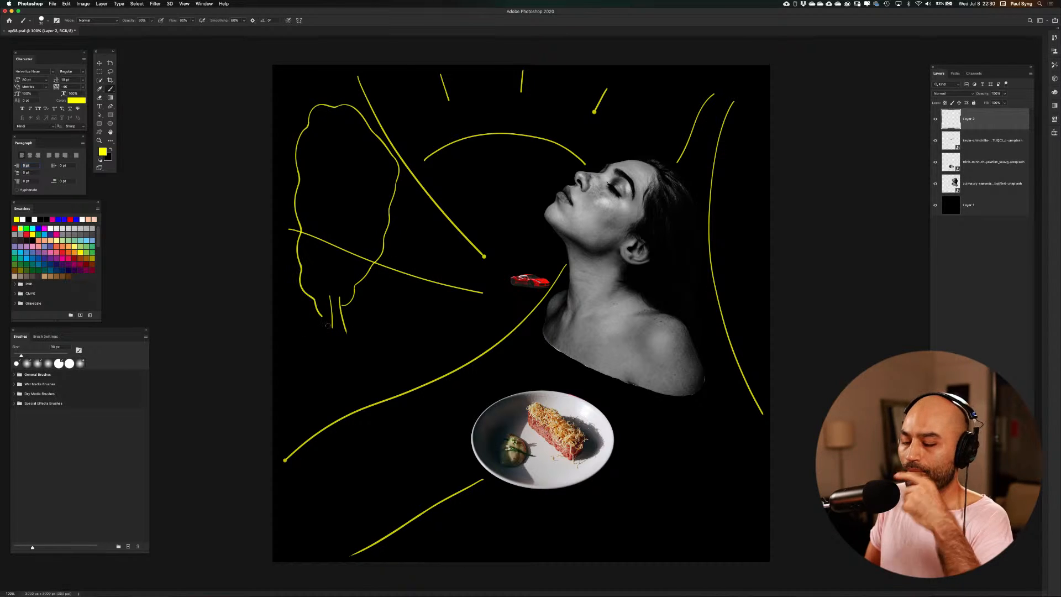
key("super+z")
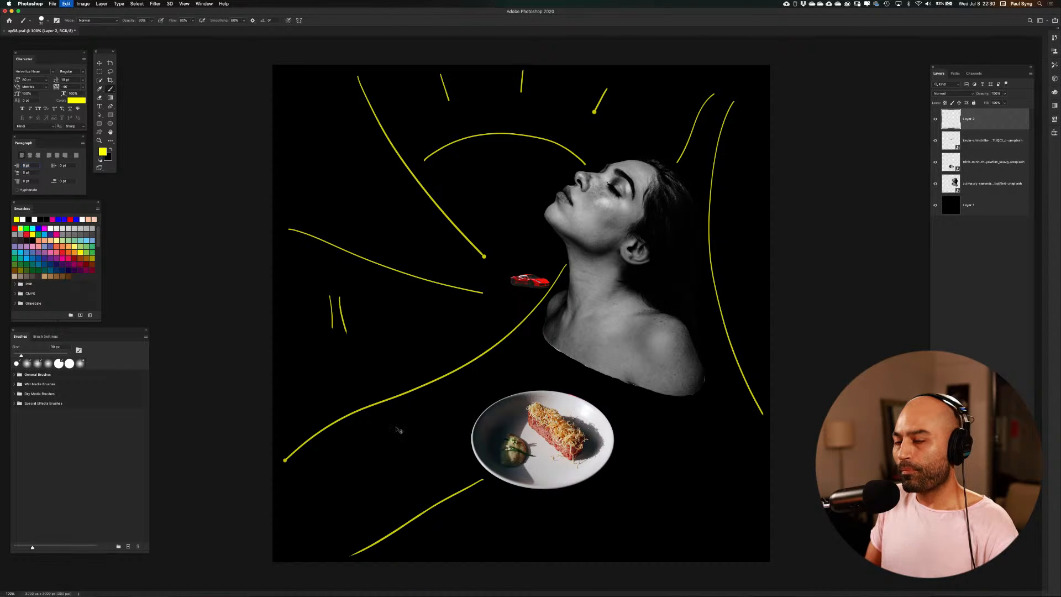
key("super+z")
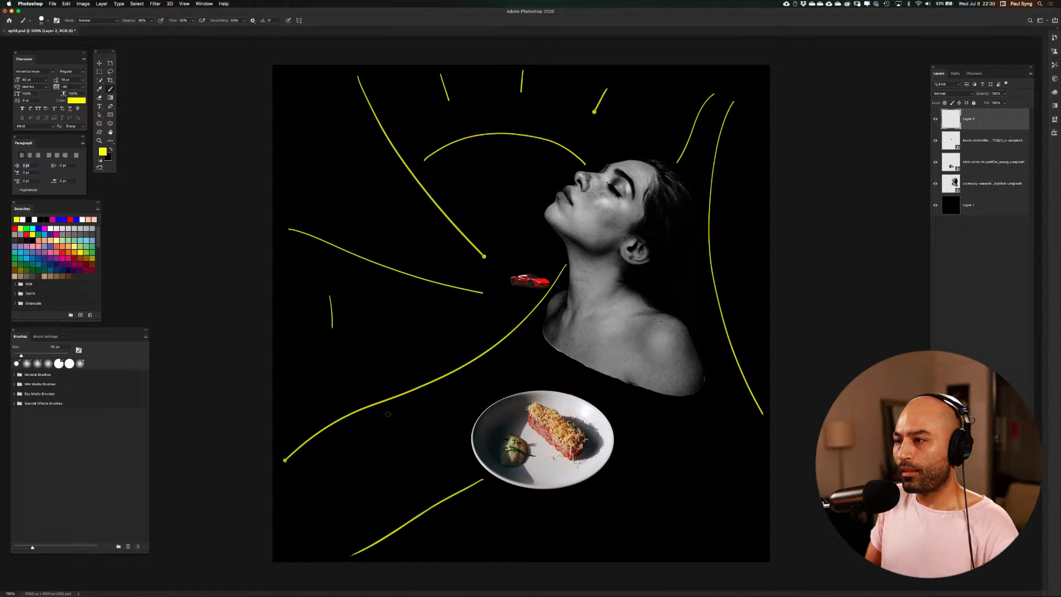
key("super+z")
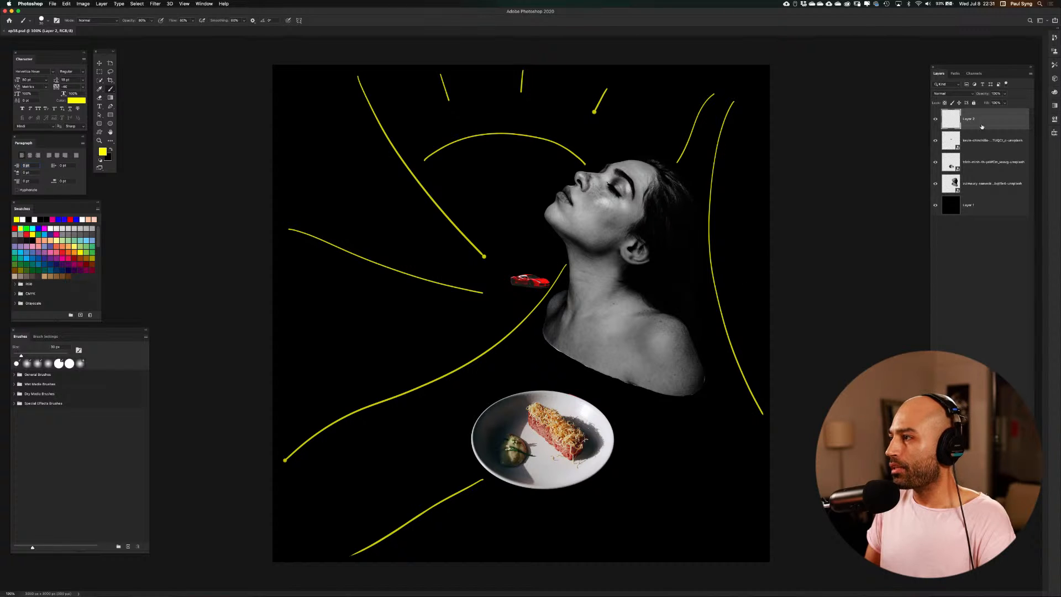
Move the red car up slightly so it sits level with the end of the upper converging yellow line
left_click(964, 139)
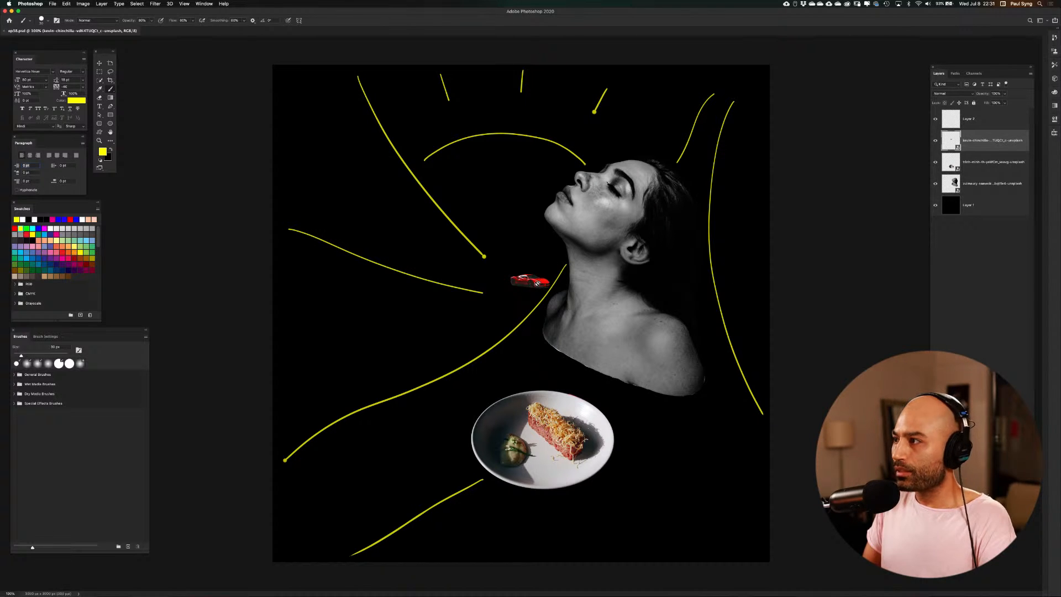
key("v")
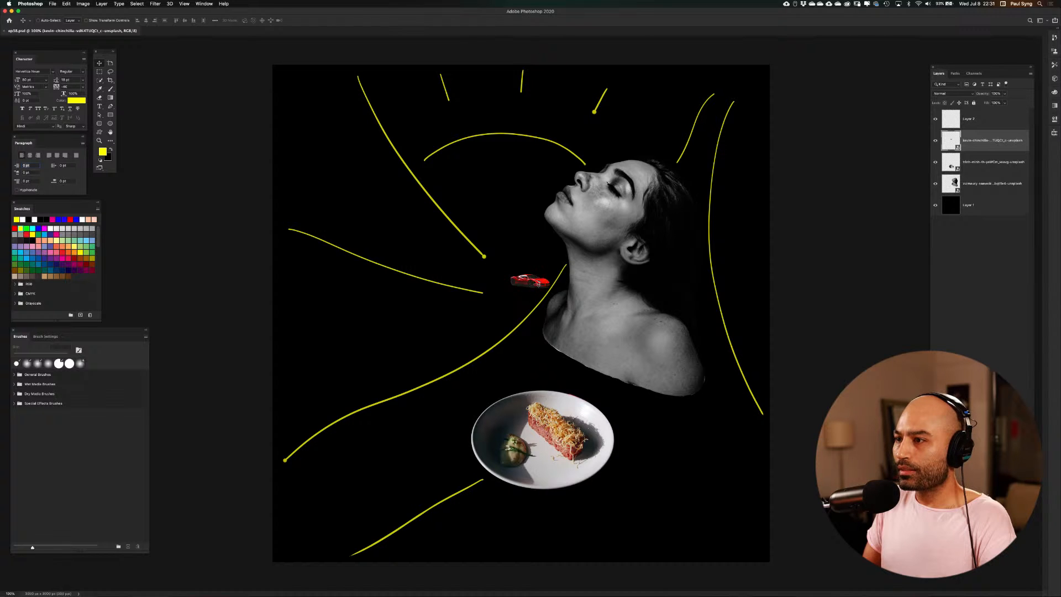
mouse_move(537, 283)
left_mouse_down()
mouse_move(509, 232)
mouse_move(447, 257)
mouse_move(452, 288)
mouse_move(395, 295)
mouse_move(470, 339)
mouse_move(533, 251)
mouse_move(674, 310)
mouse_move(683, 393)
mouse_move(672, 307)
mouse_move(682, 304)
mouse_move(558, 258)
mouse_move(537, 264)
left_mouse_up()
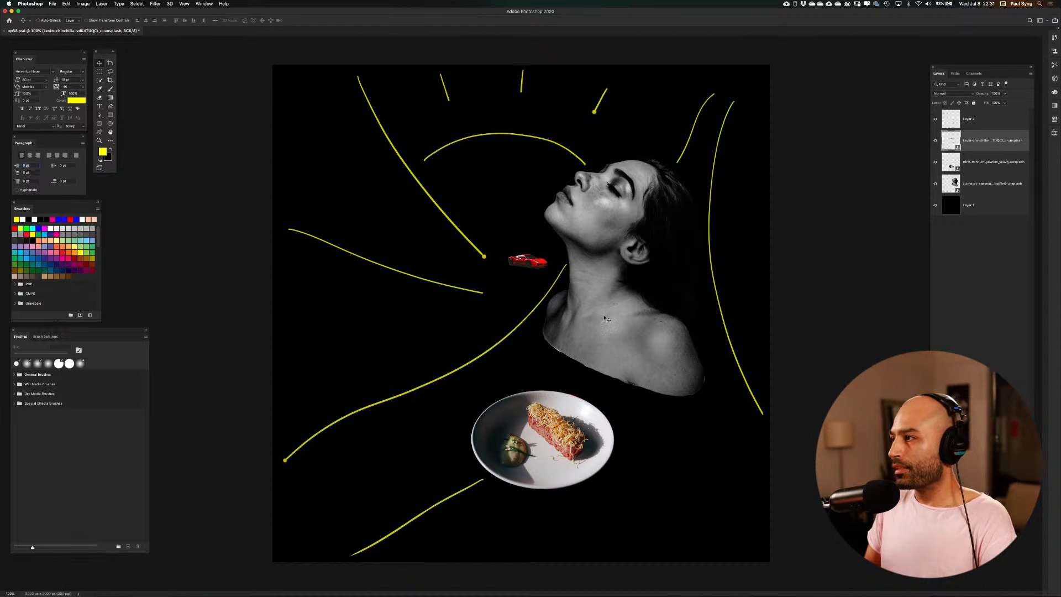
left_click(960, 119)
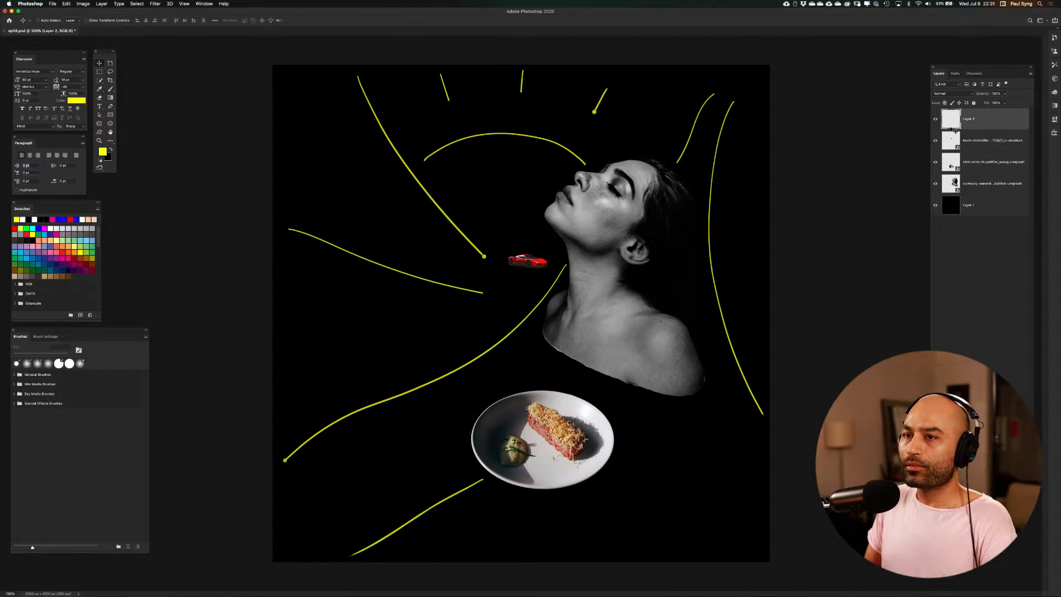
left_click(27, 228)
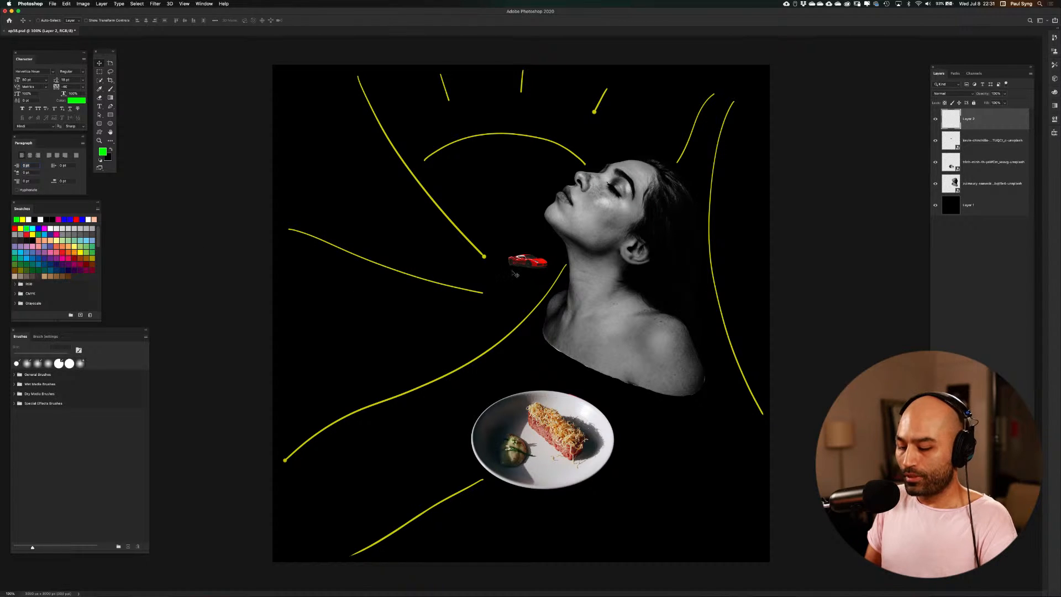
key("b")
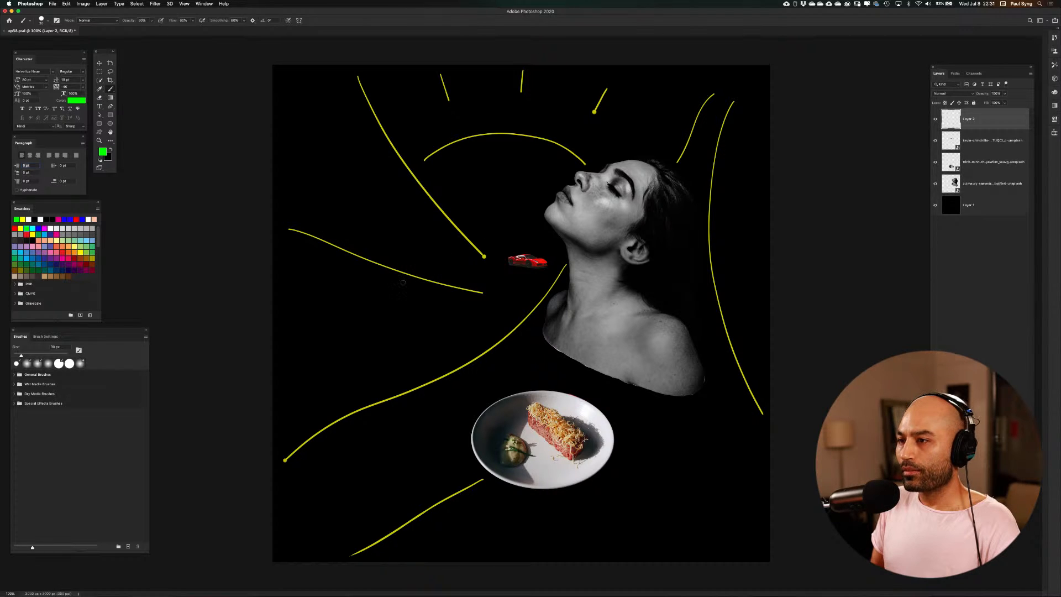
left_click_drag(393, 279, 747, 284)
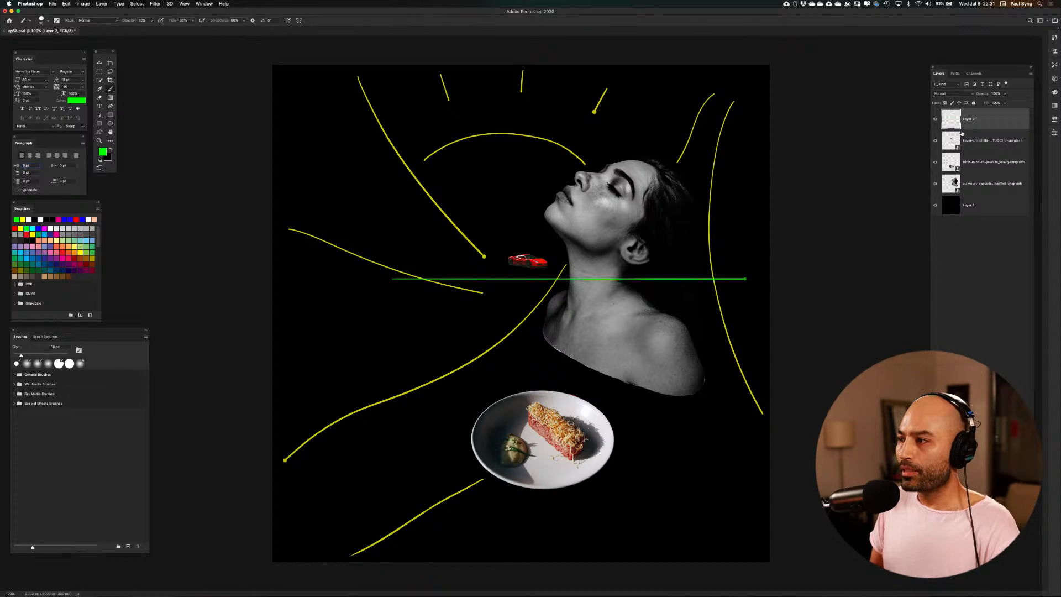
key("super+z")
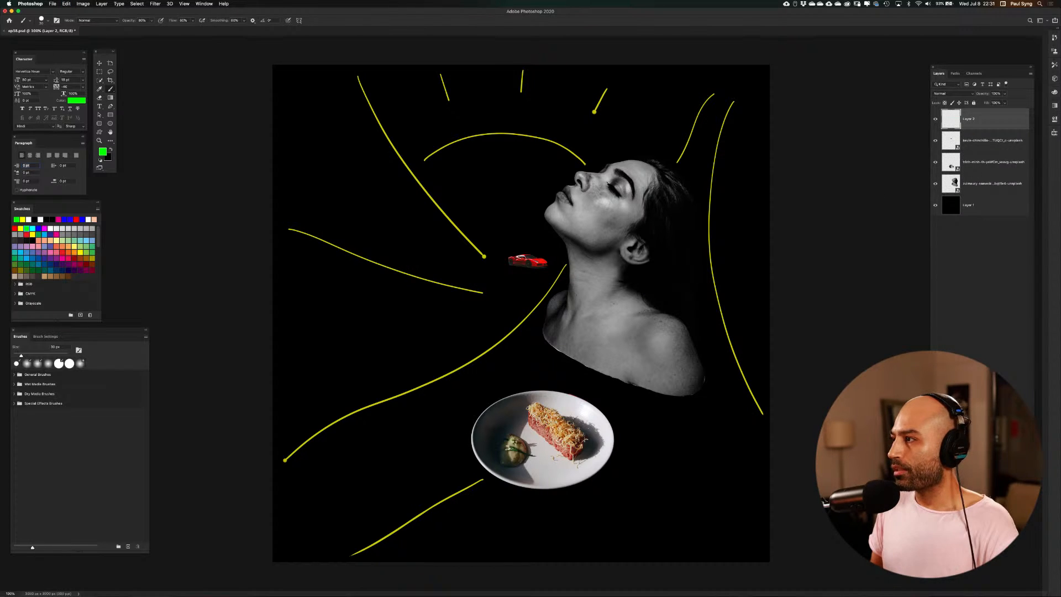
On a new layer, paint straight white horizontal lines with the Brush from the left through the car to her neck, and from behind her head to the right edge
key("super+alt+shift+n")
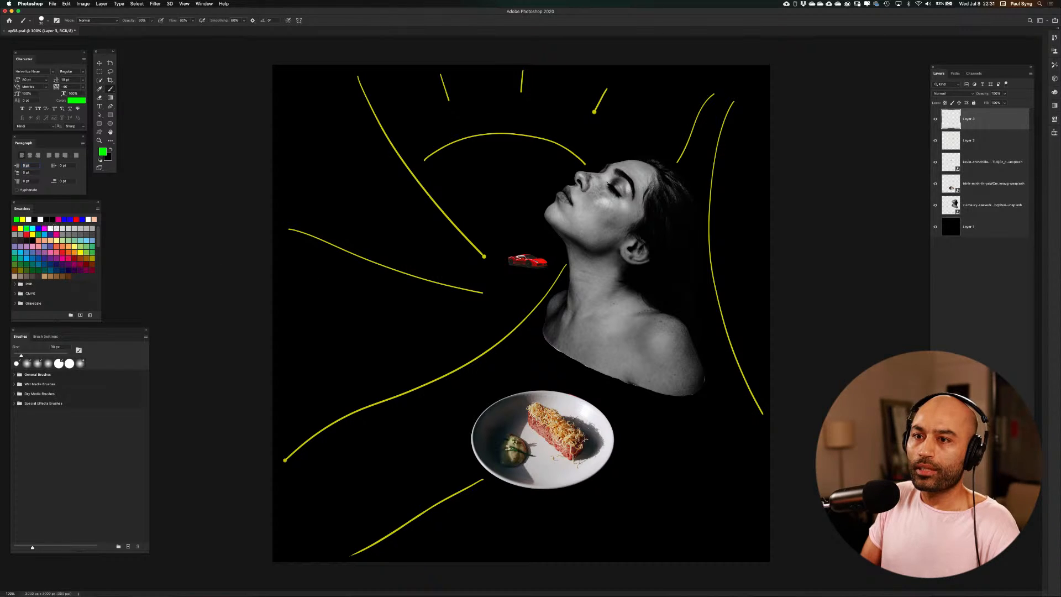
left_click(40, 218)
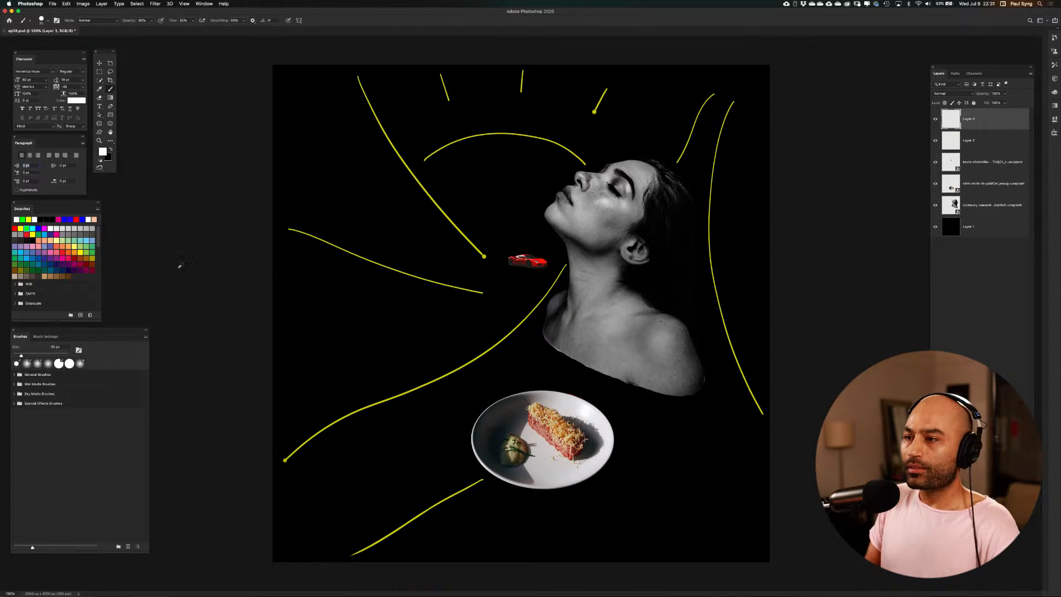
left_click_drag(296, 262, 571, 277)
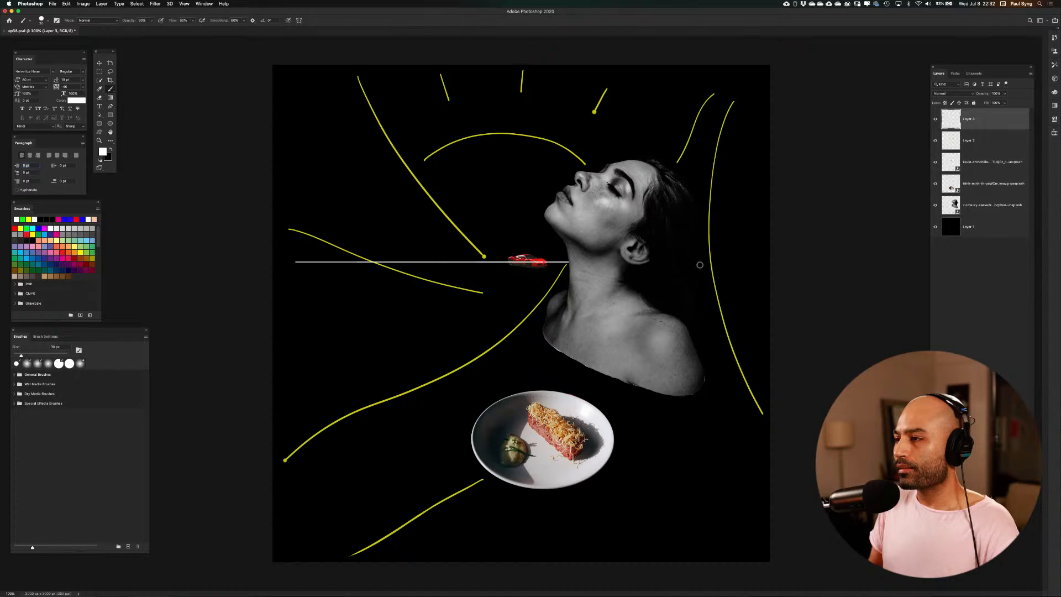
left_click_drag(699, 265, 797, 267)
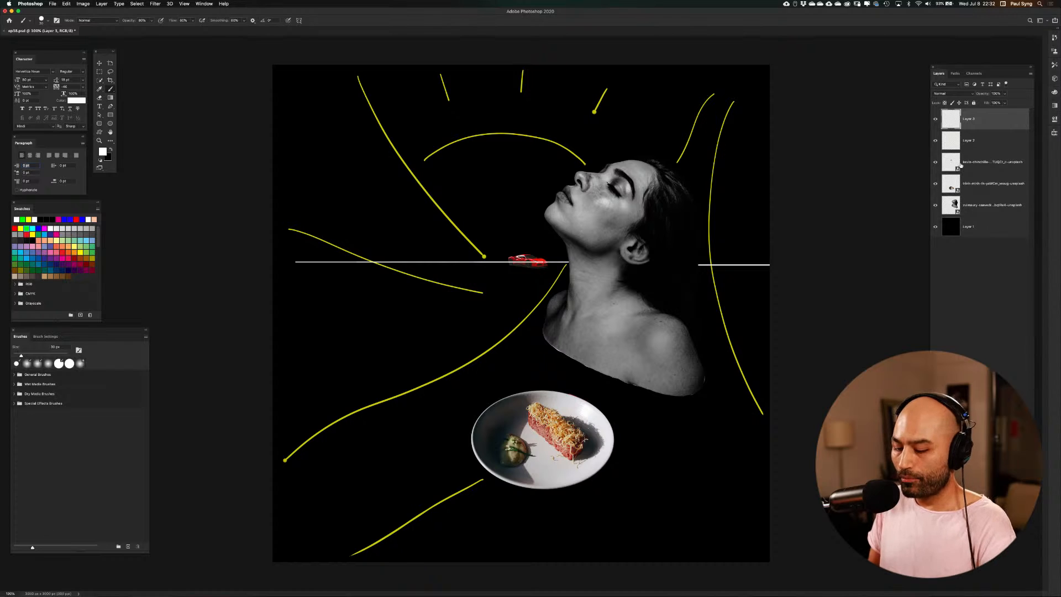
Shift the white horizontal lines down and slightly left so the left one runs along the underside of the car
key("v")
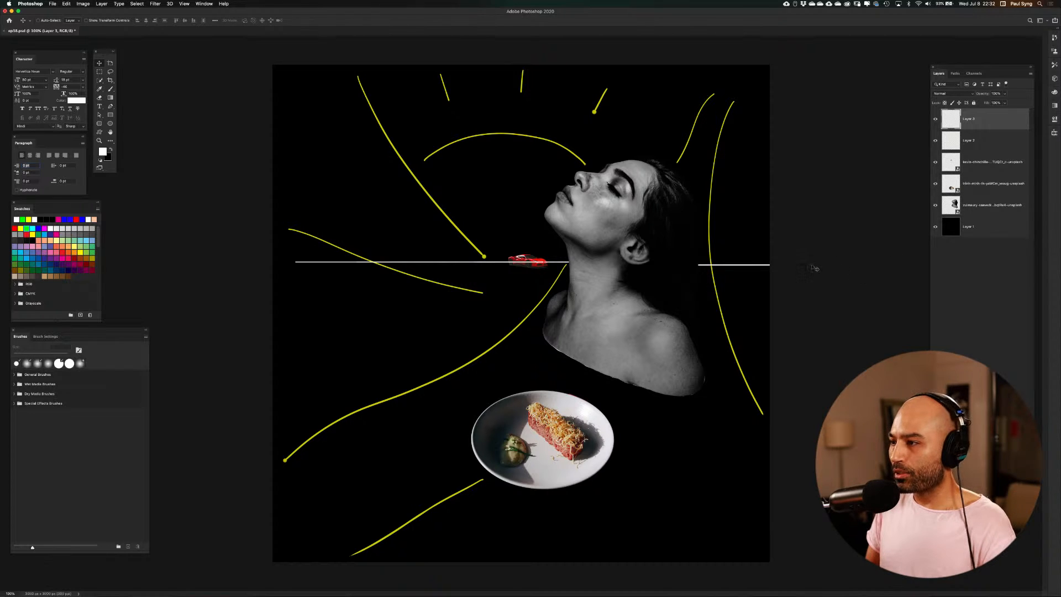
left_click_drag(735, 251, 717, 257)
left_click_drag(715, 257, 715, 258)
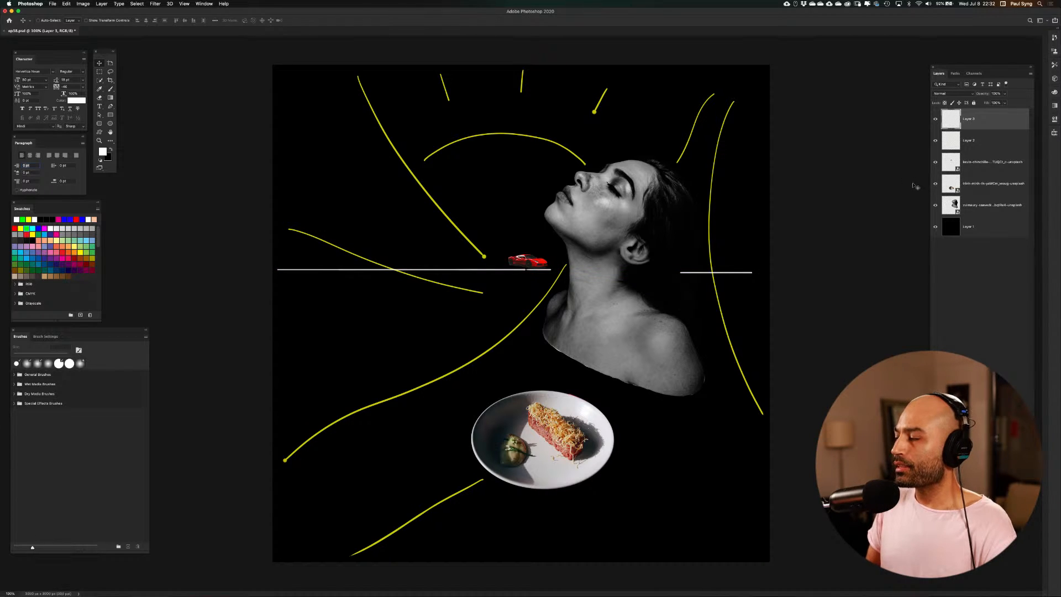
Place the white lines' layer directly below the car layer and nudge the car down onto the line
left_click_drag(984, 118, 982, 171)
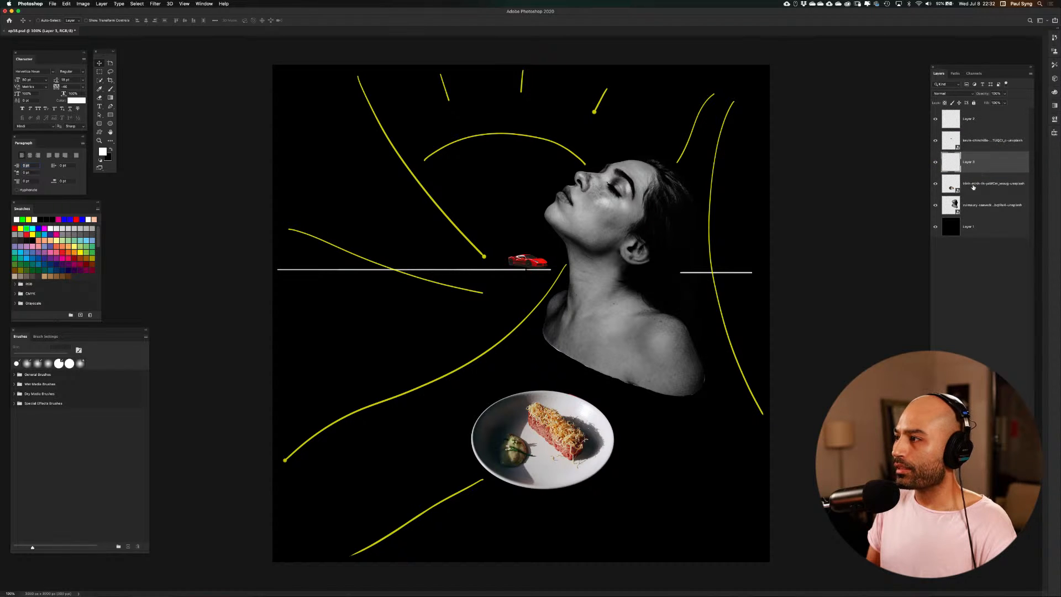
left_click(953, 142)
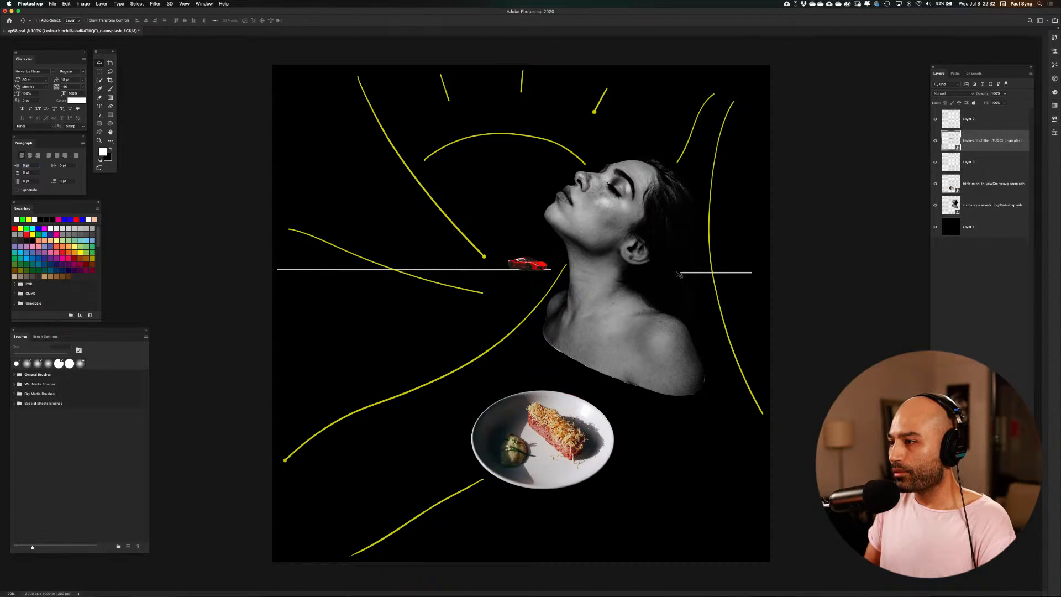
Erase the inner end of the white line behind the woman's head on Layer 3 with an enlarged hard round Eraser
key("e")
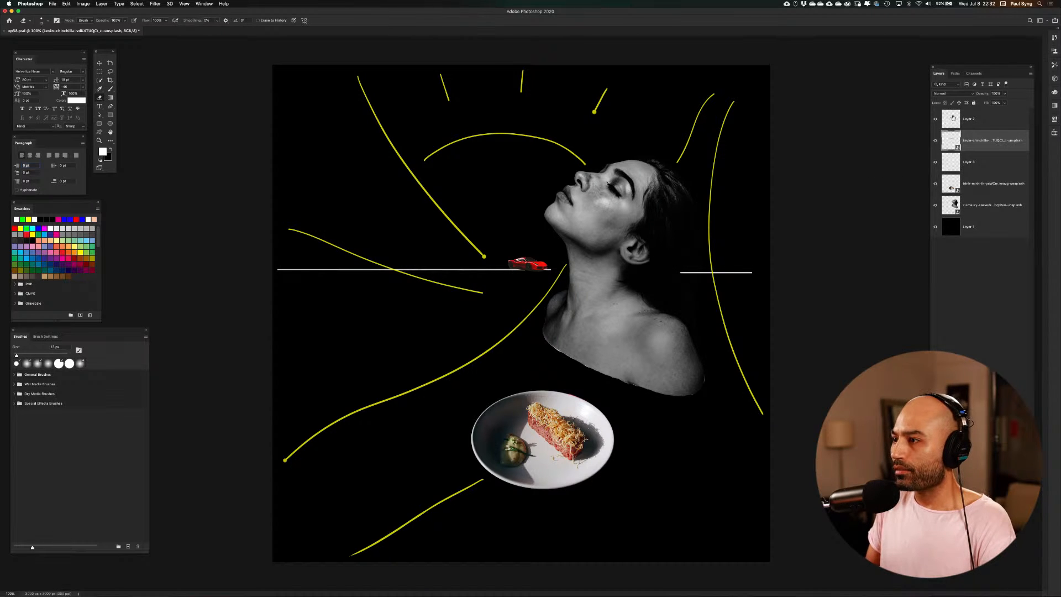
key("alt+bracketright")
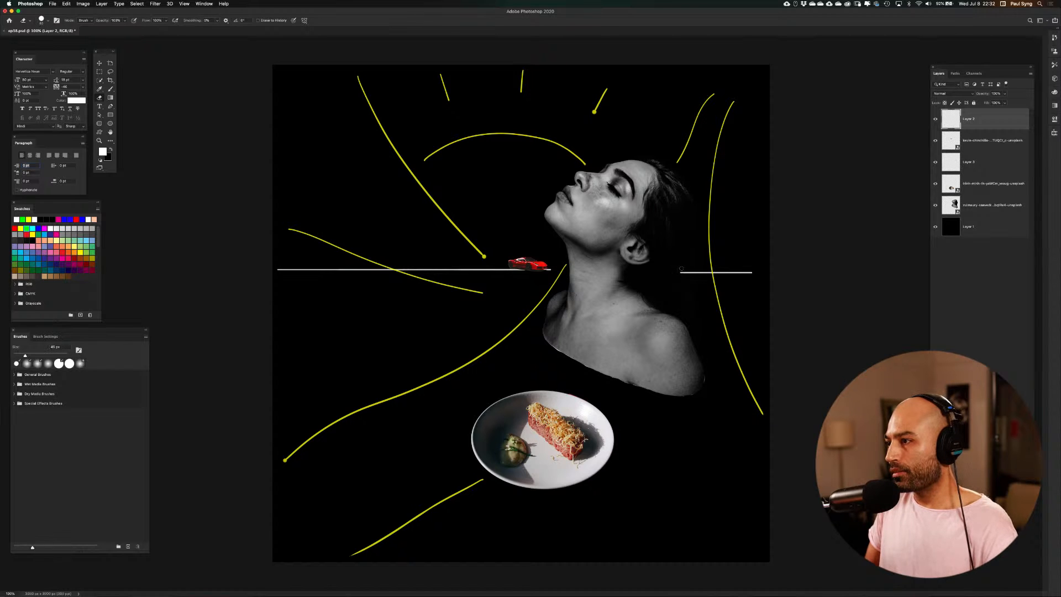
key("bracketright")
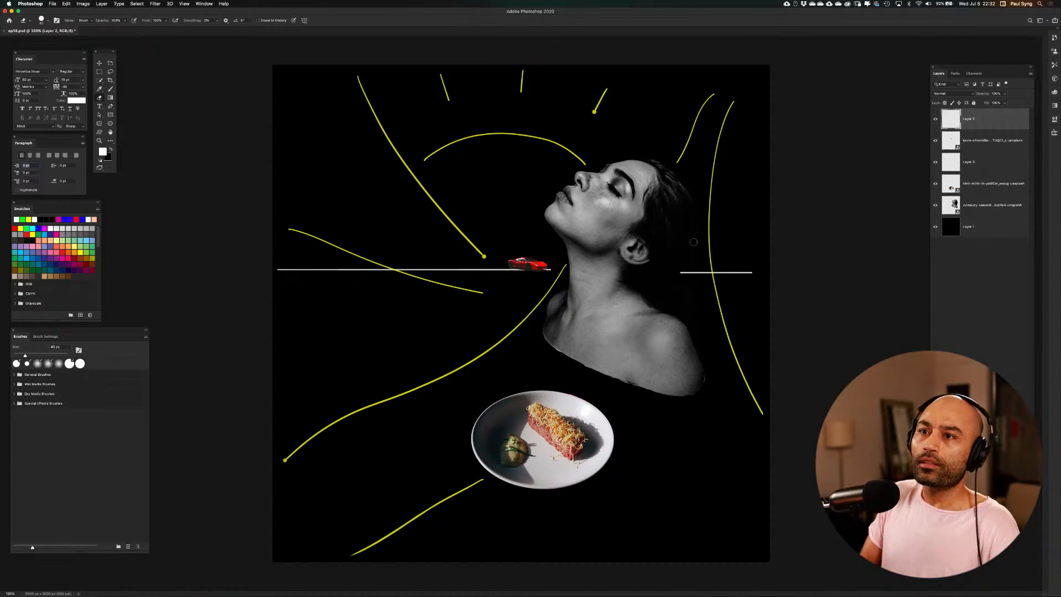
left_click(111, 148)
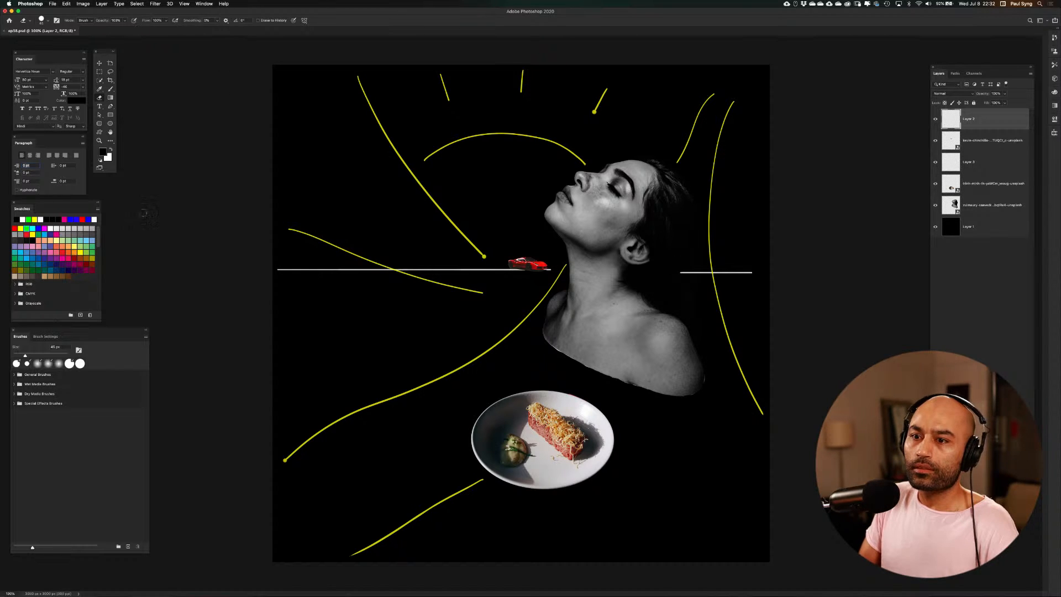
left_click(16, 363)
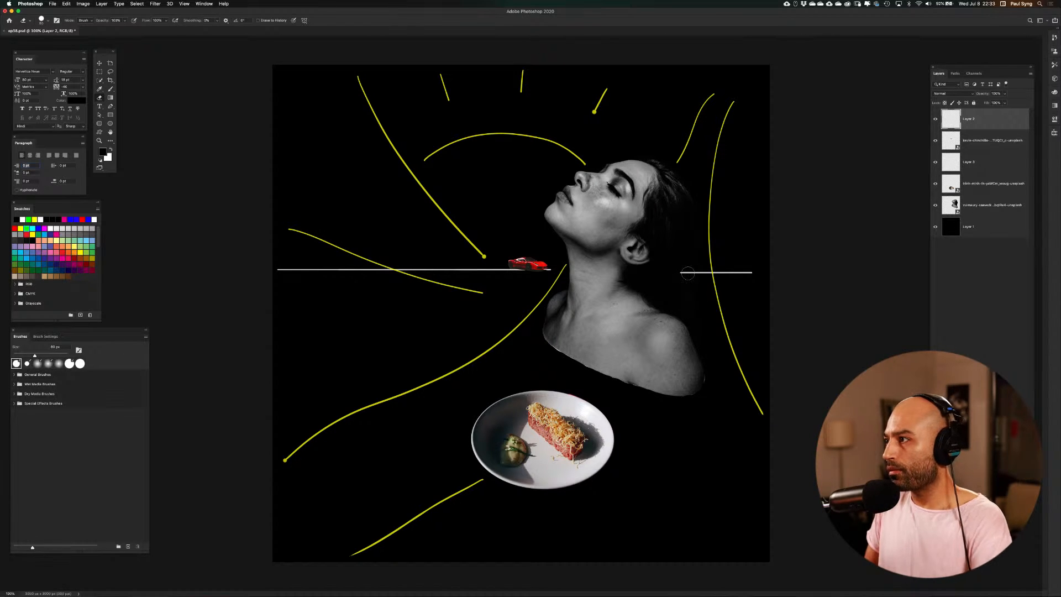
left_click(935, 119)
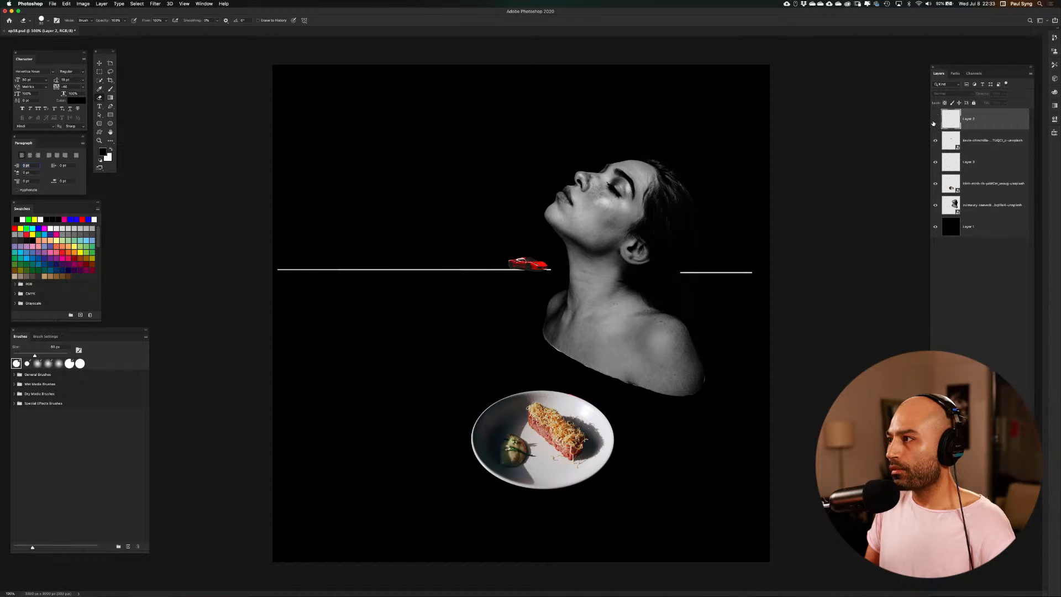
left_click(935, 120)
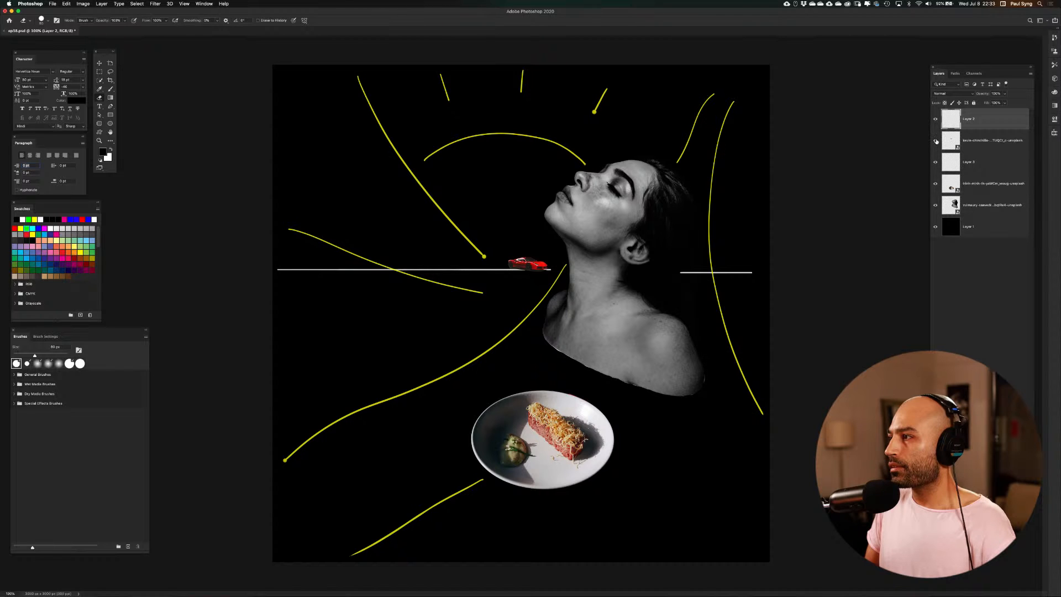
left_click(936, 163)
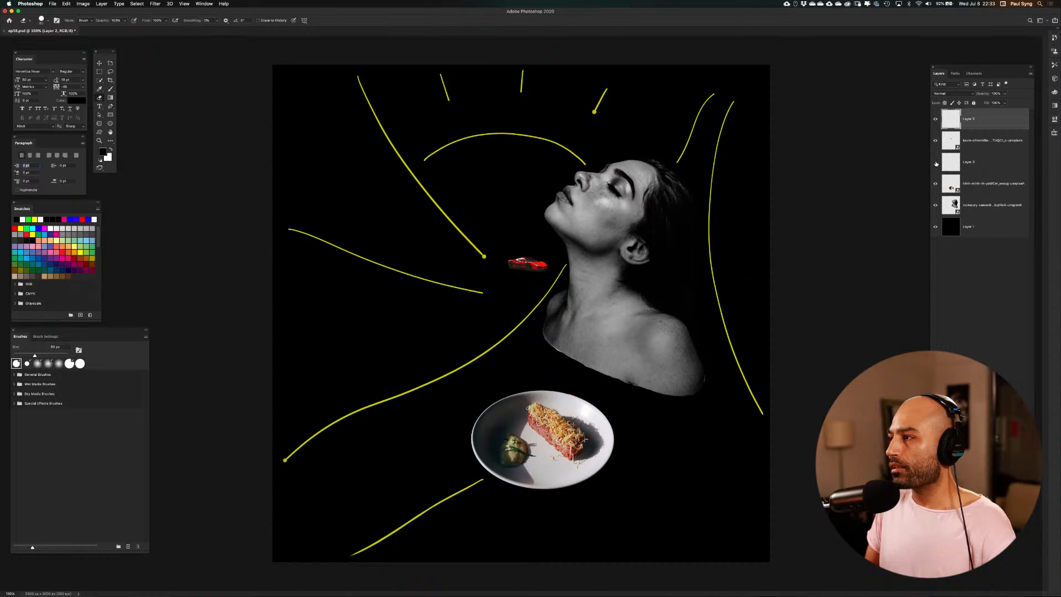
left_click(936, 163)
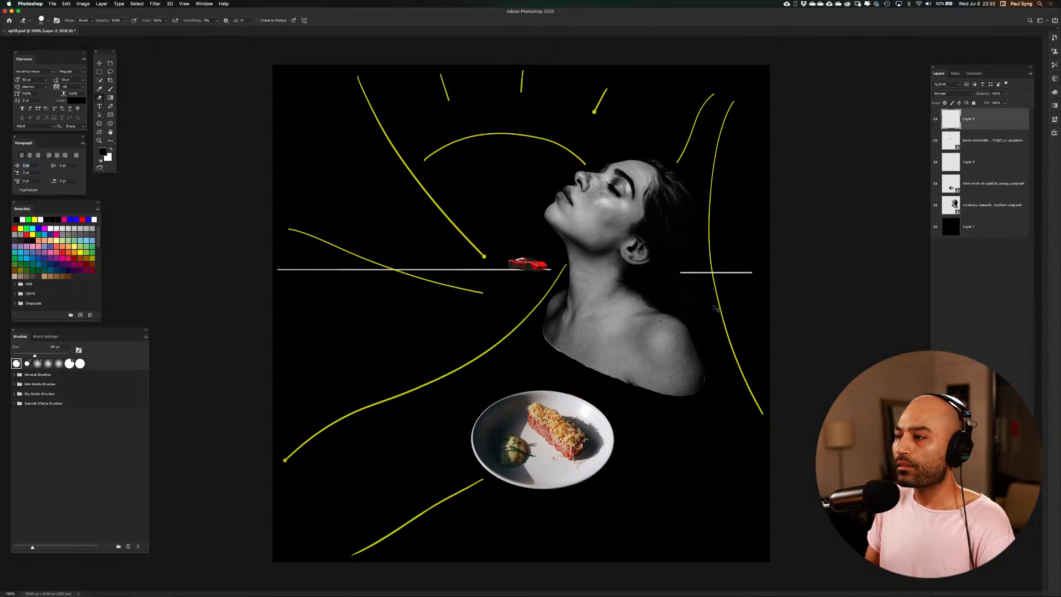
left_click(946, 165)
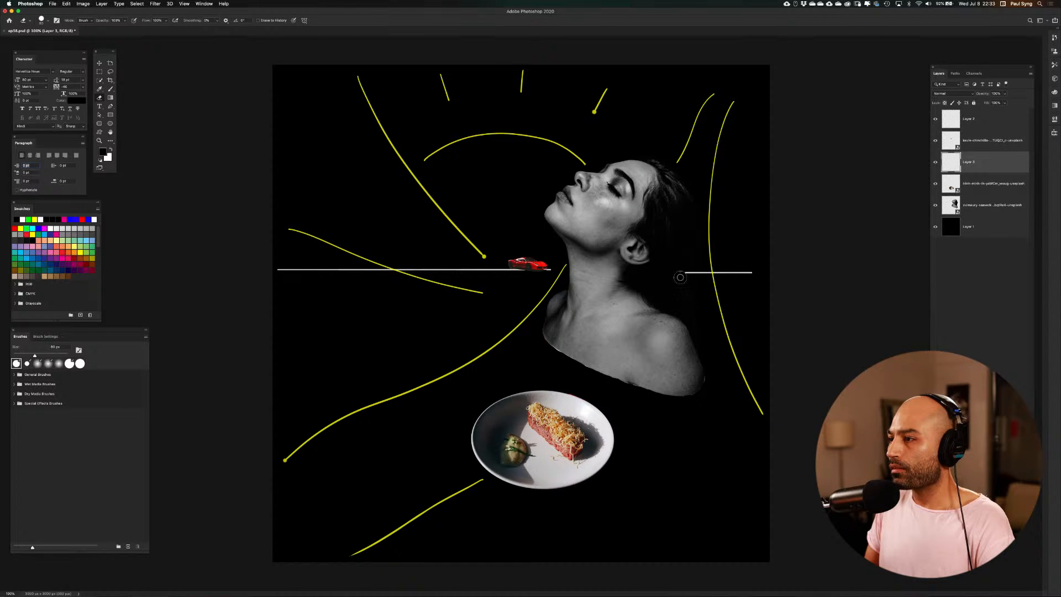
left_click_drag(680, 278, 688, 276)
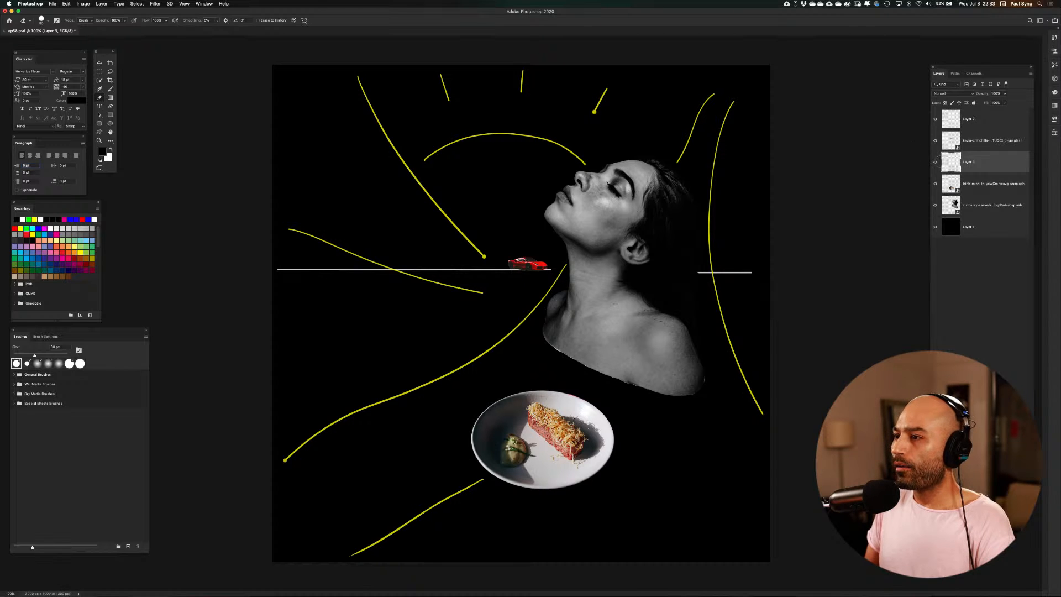
Hide the white horizontal lines' layer and save the document
left_click(935, 162)
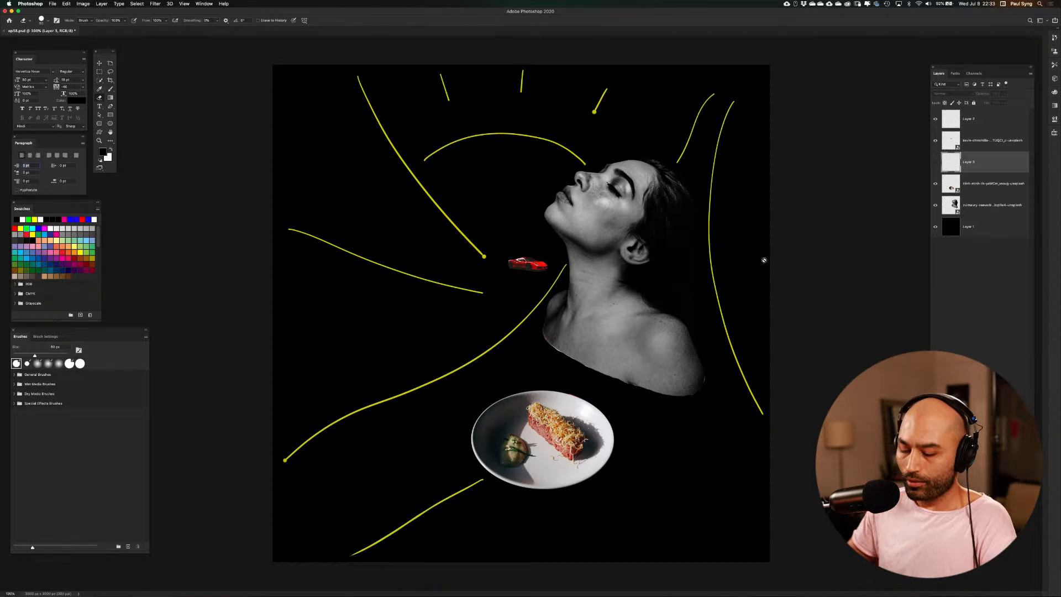
key("super+s")
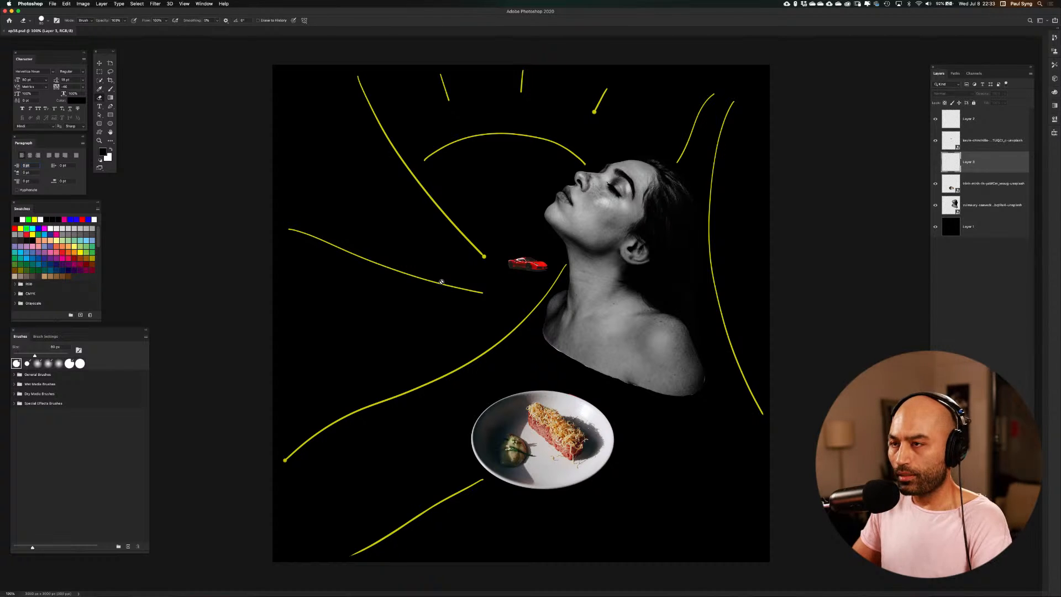
Switch to the Safari window showing the Unsplash female portrait results
key("ctrl+Up")
left_click(290, 291)
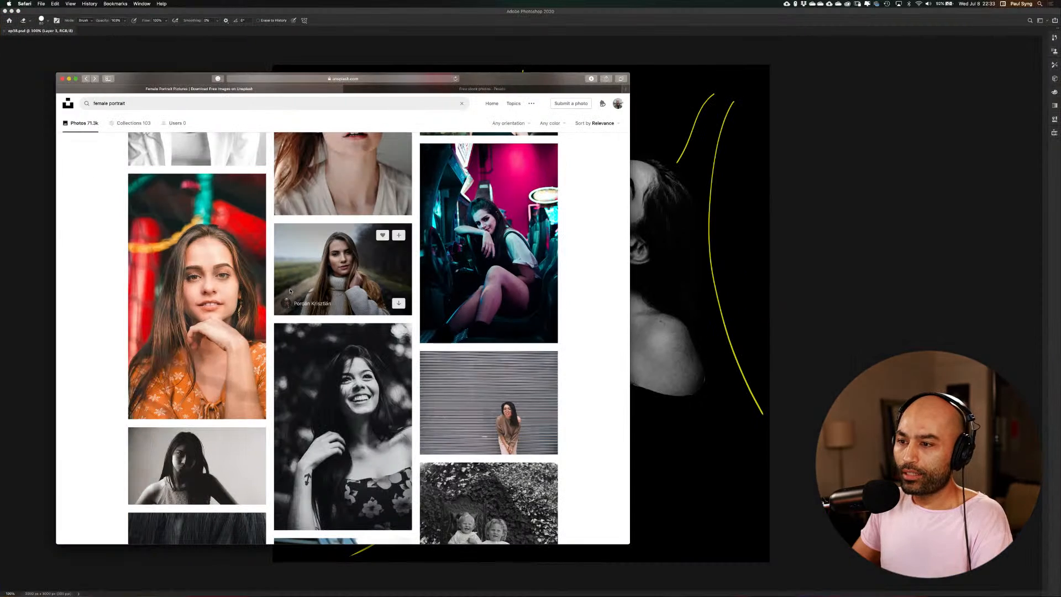
scroll(390, 310, "down", 5)
scroll(391, 310, "up", 3)
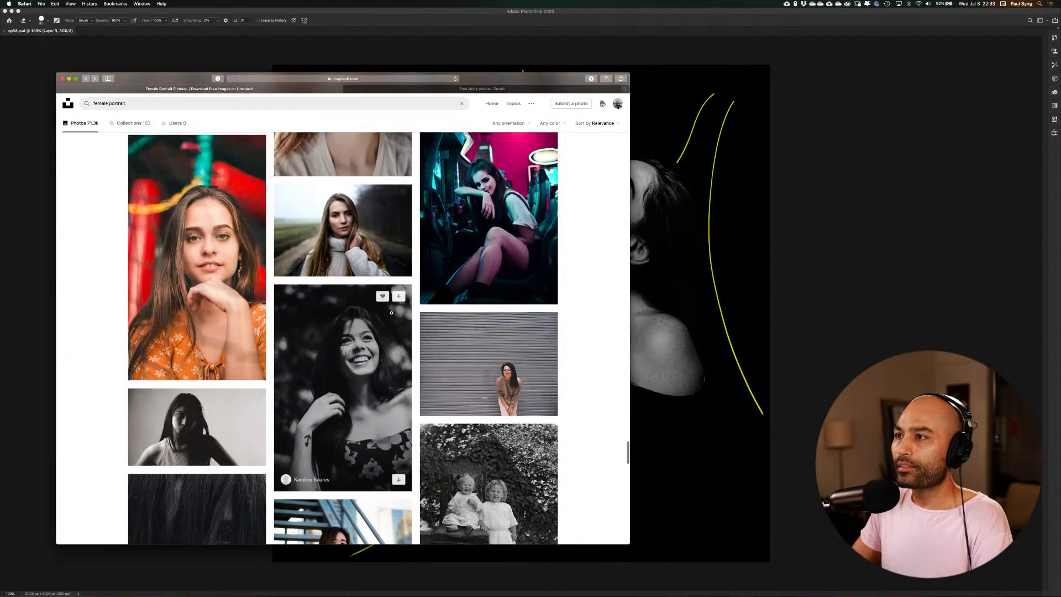
Move and narrow the browser window until it fits in the empty space beside the Photoshop canvas
left_click_drag(476, 78, 468, 76)
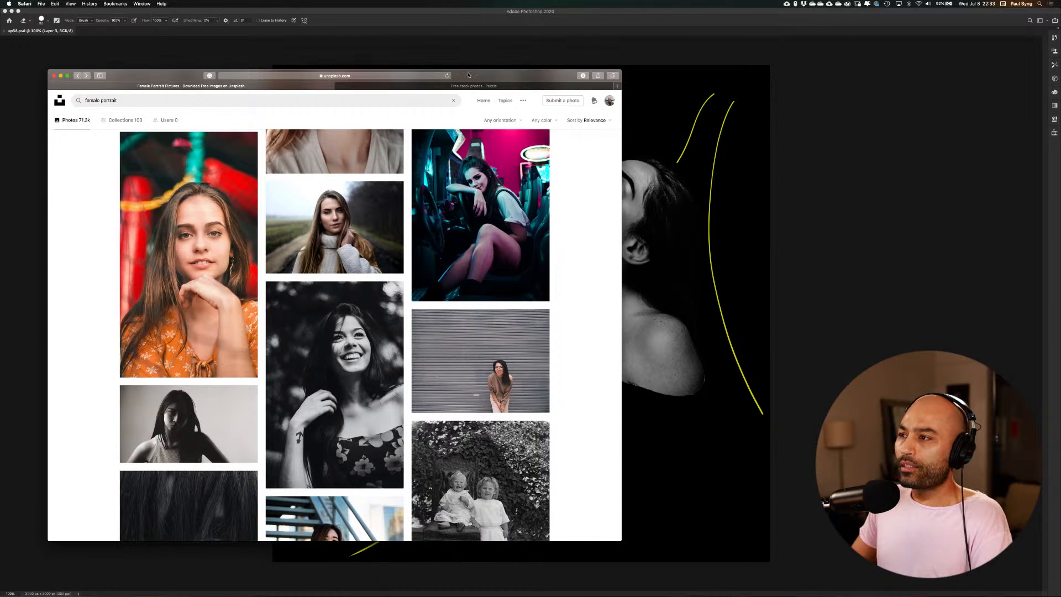
left_click_drag(622, 182, 386, 175)
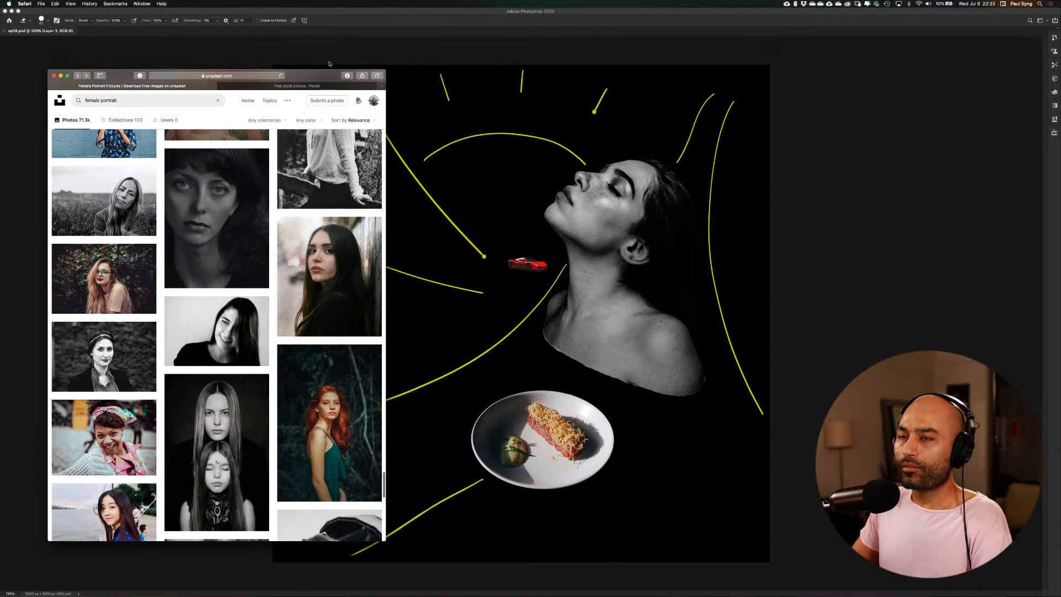
left_click_drag(310, 79, 284, 76)
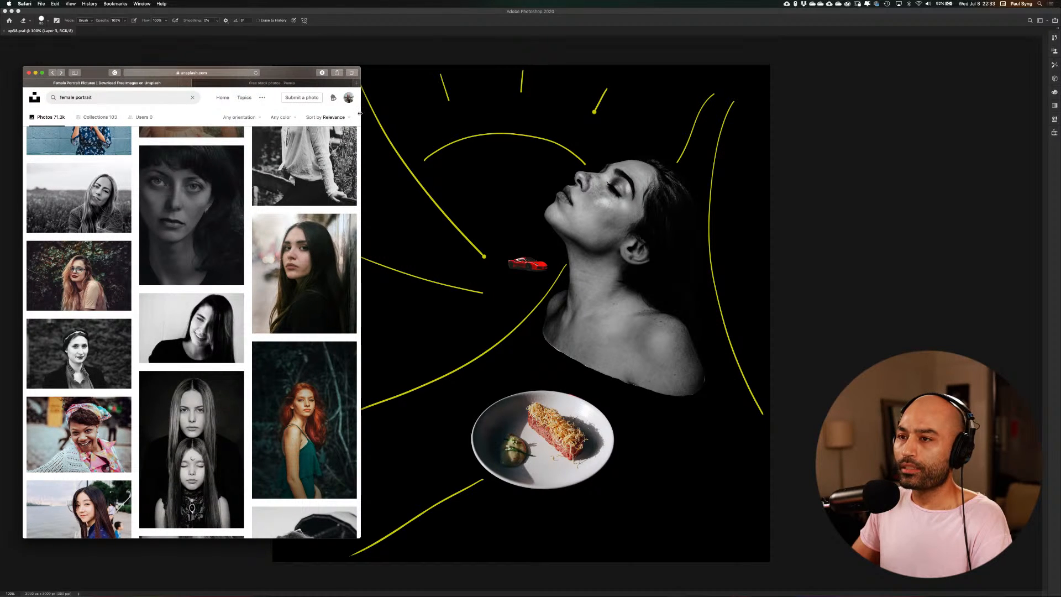
left_click_drag(341, 114, 211, 114)
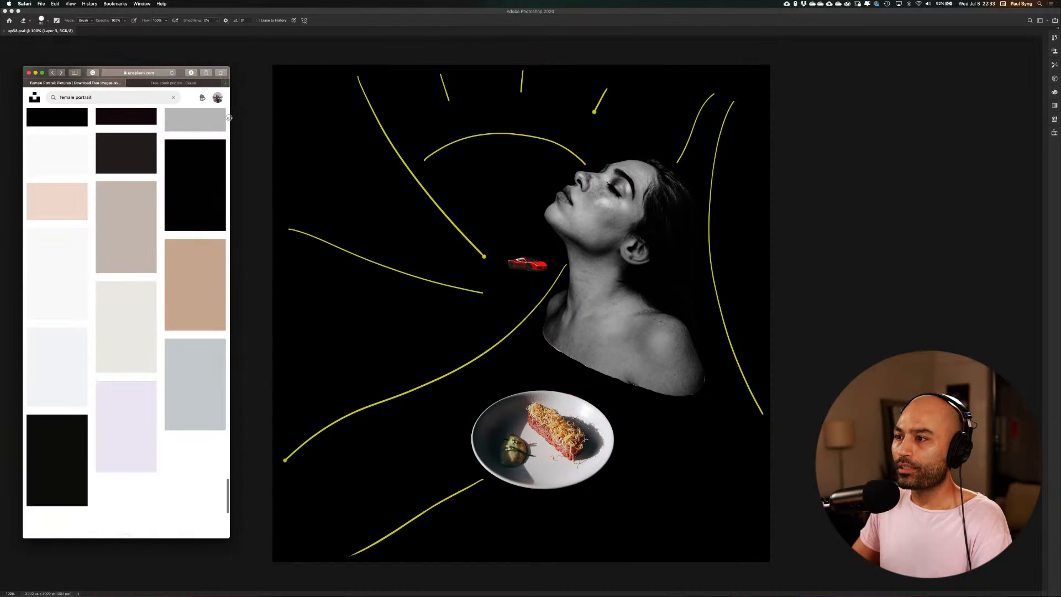
left_click_drag(409, 133, 259, 134)
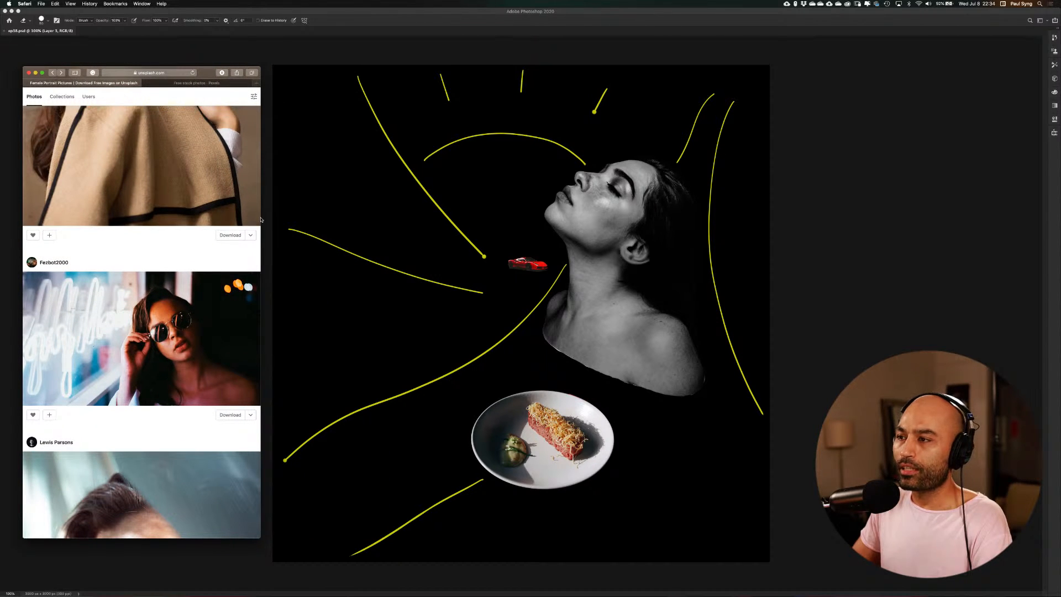
mouse_move(261, 219)
left_mouse_down()
mouse_move(643, 245)
mouse_move(270, 234)
left_mouse_up()
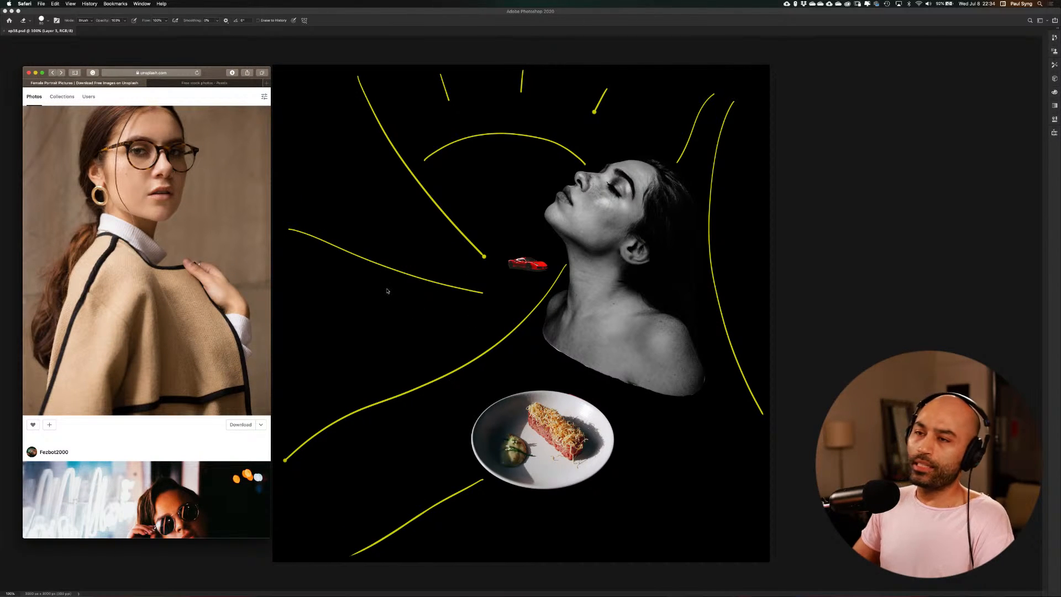
Search the web for "landscape" and return to the Unsplash female portrait results
left_click(179, 73)
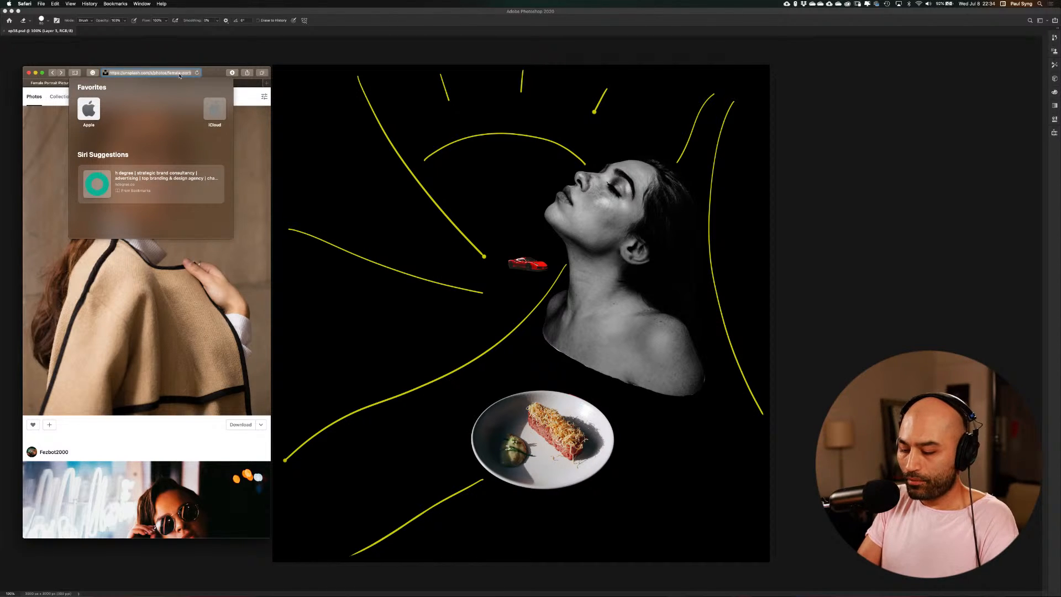
type("landscape")
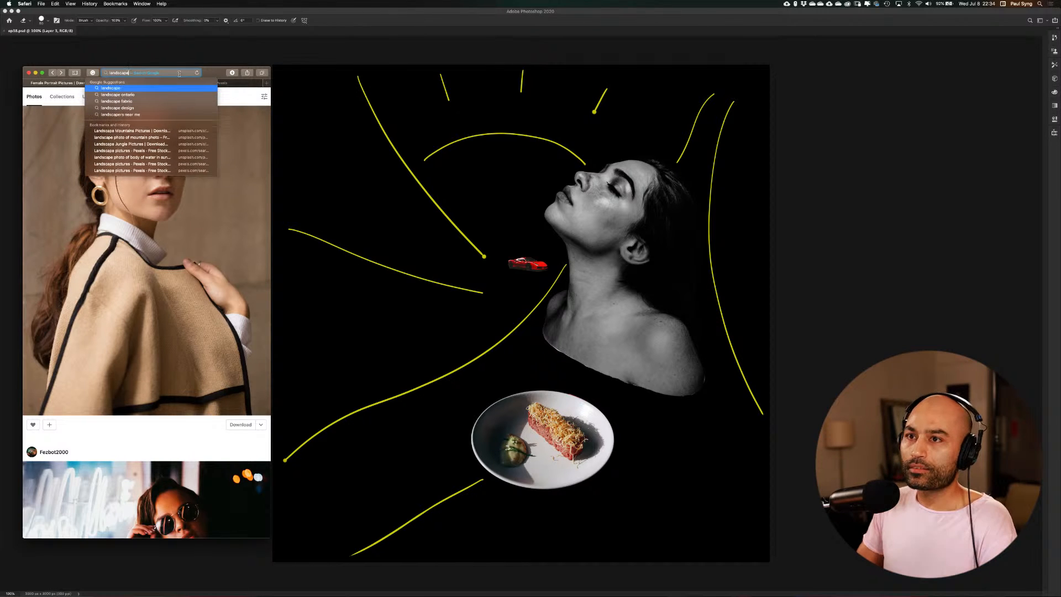
key("Return")
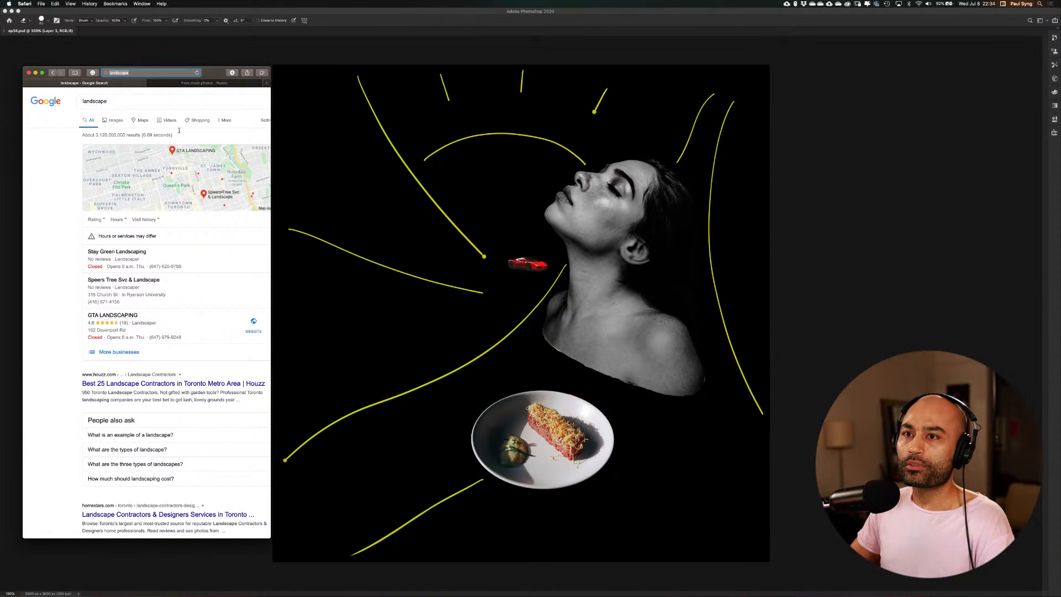
left_click(51, 73)
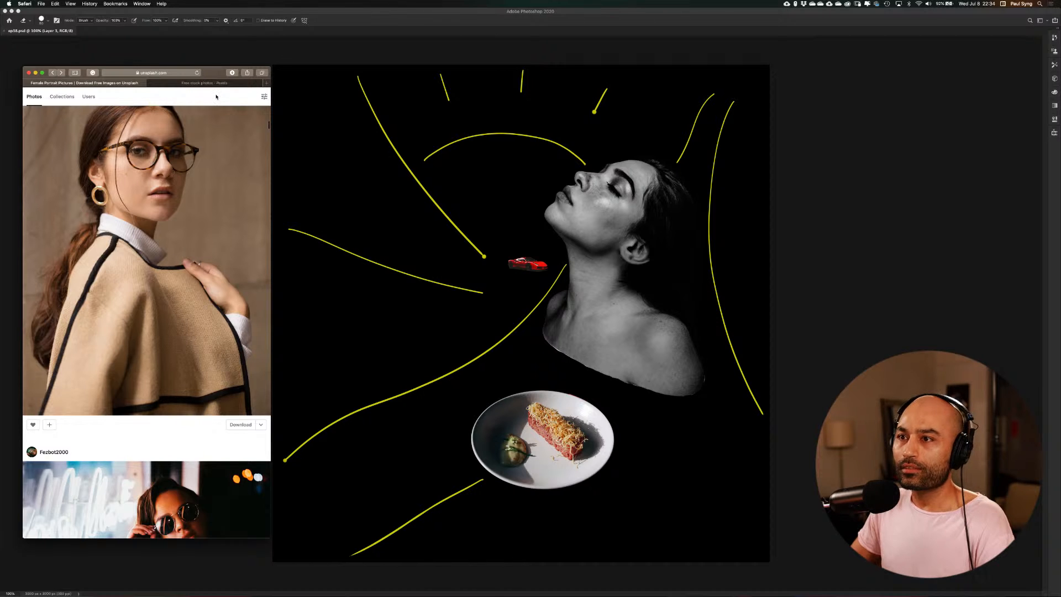
Widen the browser window and replace the Unsplash search term with "architecture"
left_click_drag(271, 148, 375, 159)
left_click(133, 101)
key("alt+shift+Left")
key("alt+shift+Left")
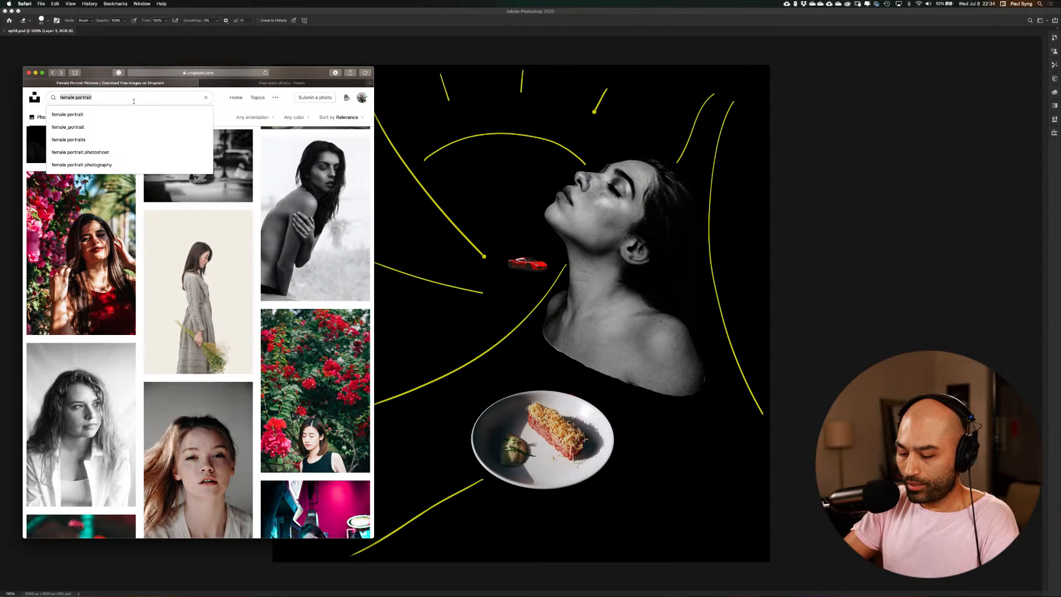
type("landscape")
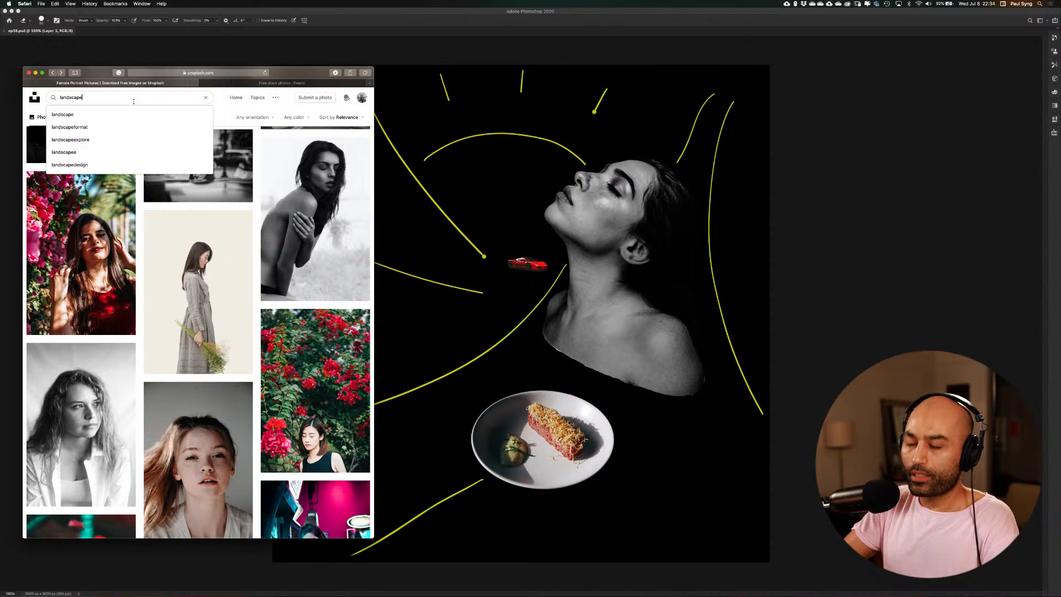
key("alt+BackSpace")
type("ar")
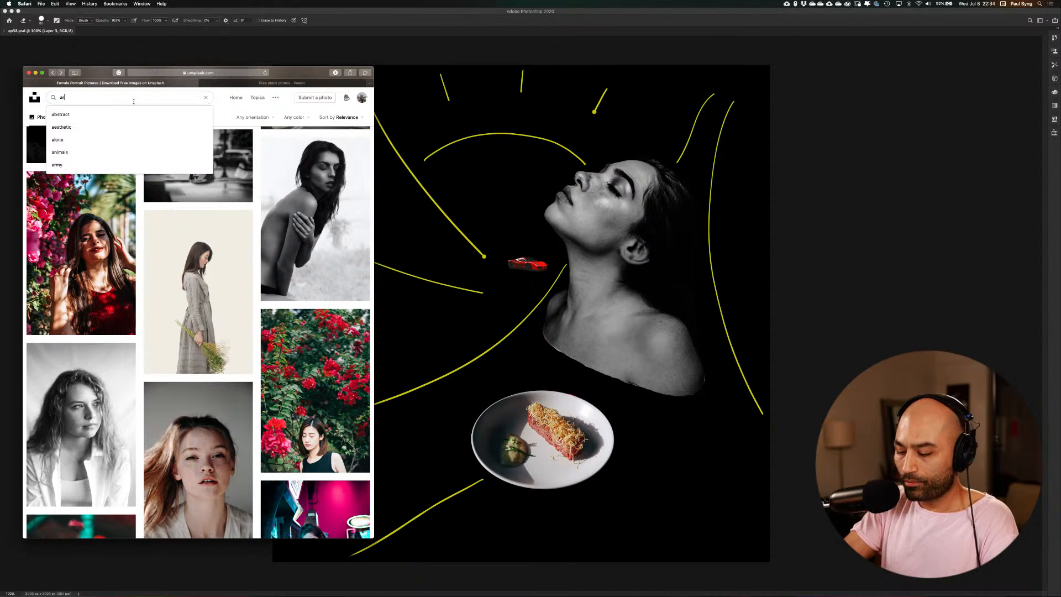
type("chitecture")
key("Return")
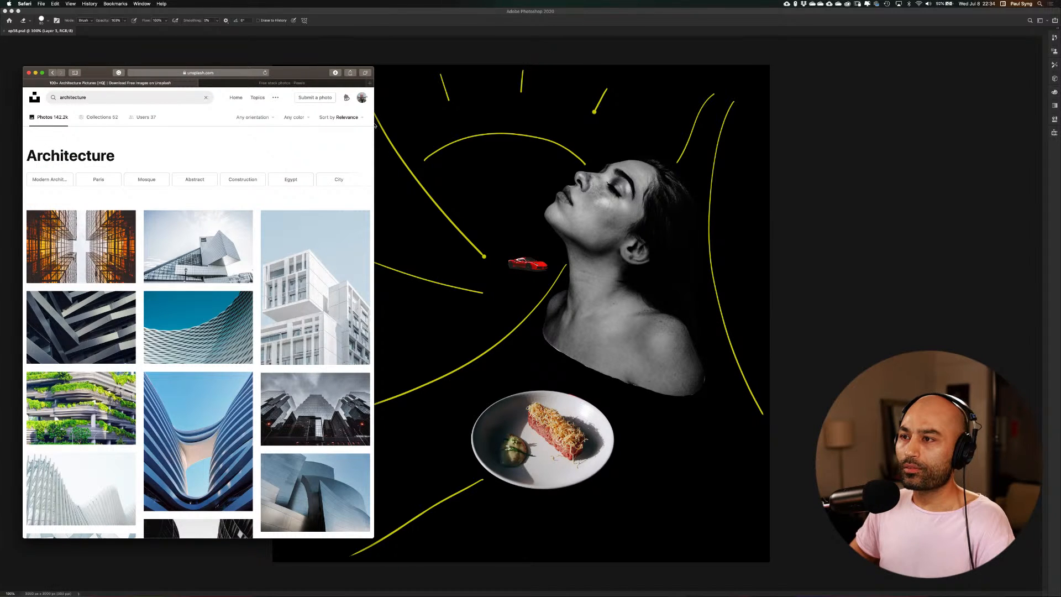
Enlarge and reposition the browser window, and examine the architecture results for a building photo that suits the composition
left_click_drag(374, 126, 554, 149)
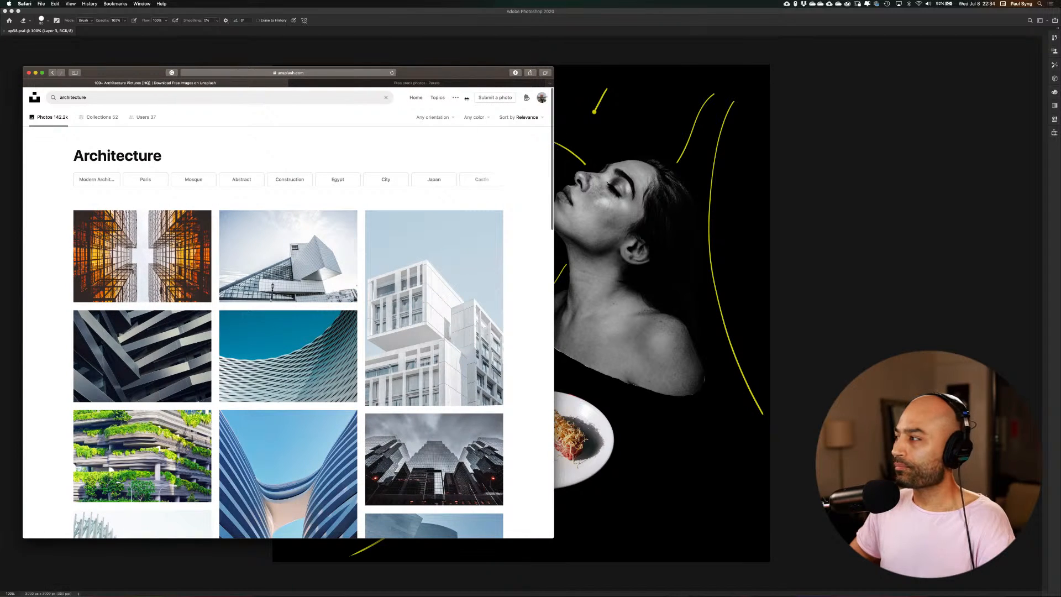
left_click_drag(451, 74, 505, 77)
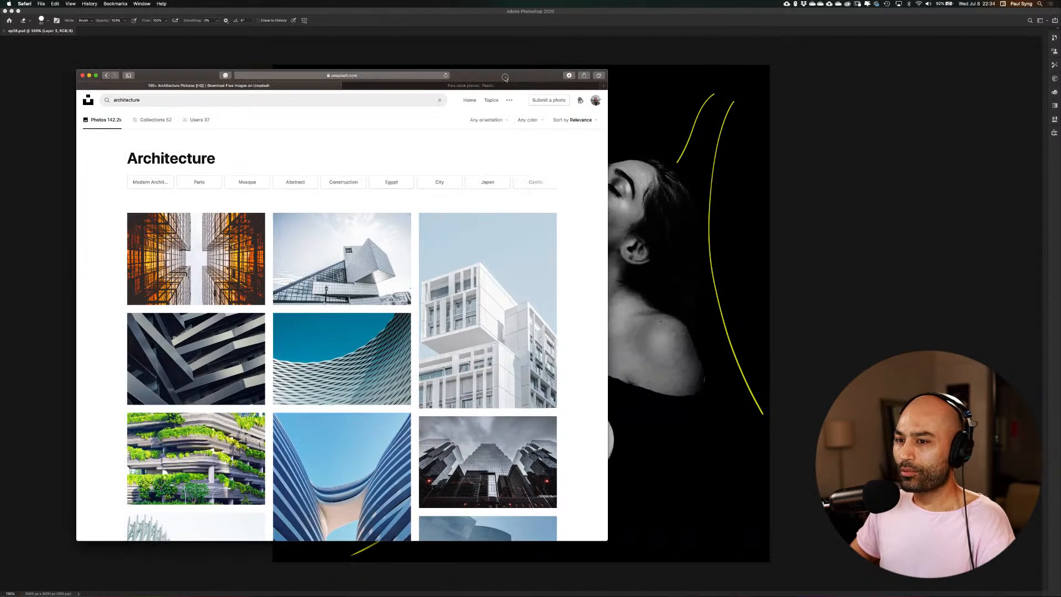
mouse_move(458, 297)
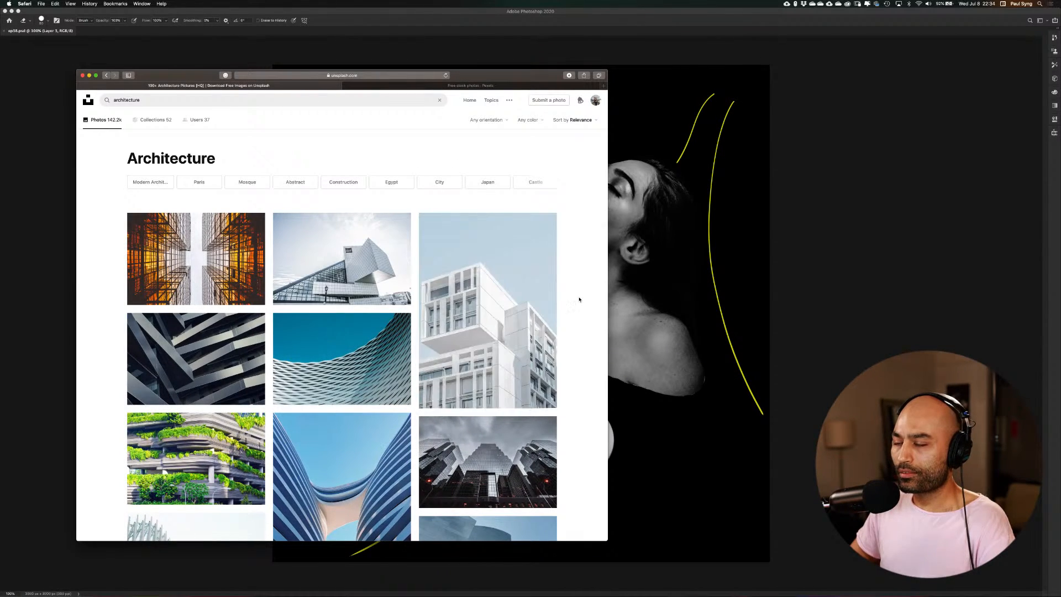
scroll(579, 301, "down", 4)
scroll(578, 303, "down", 2)
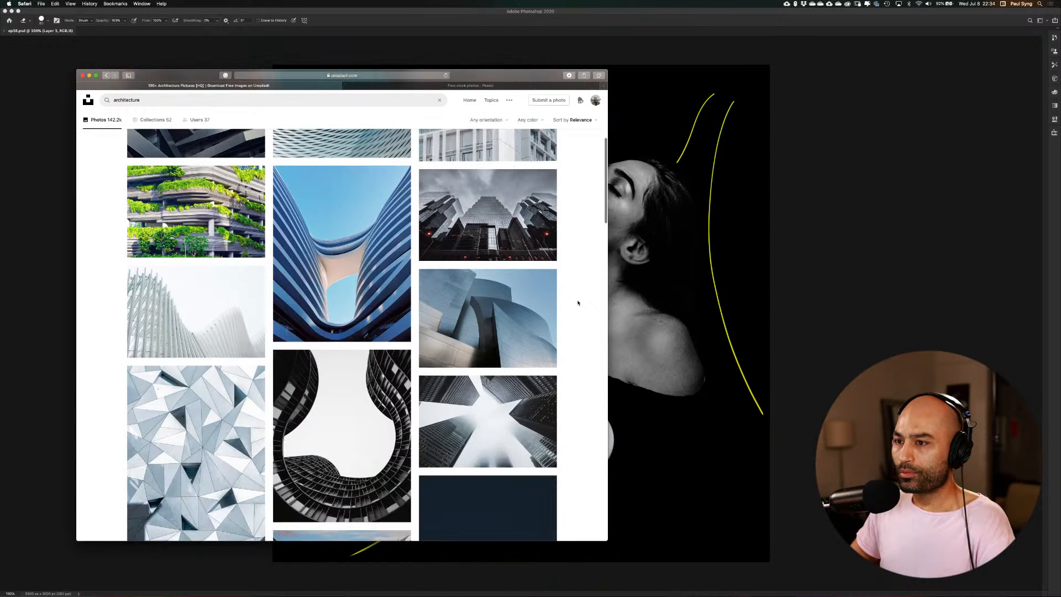
mouse_move(370, 291)
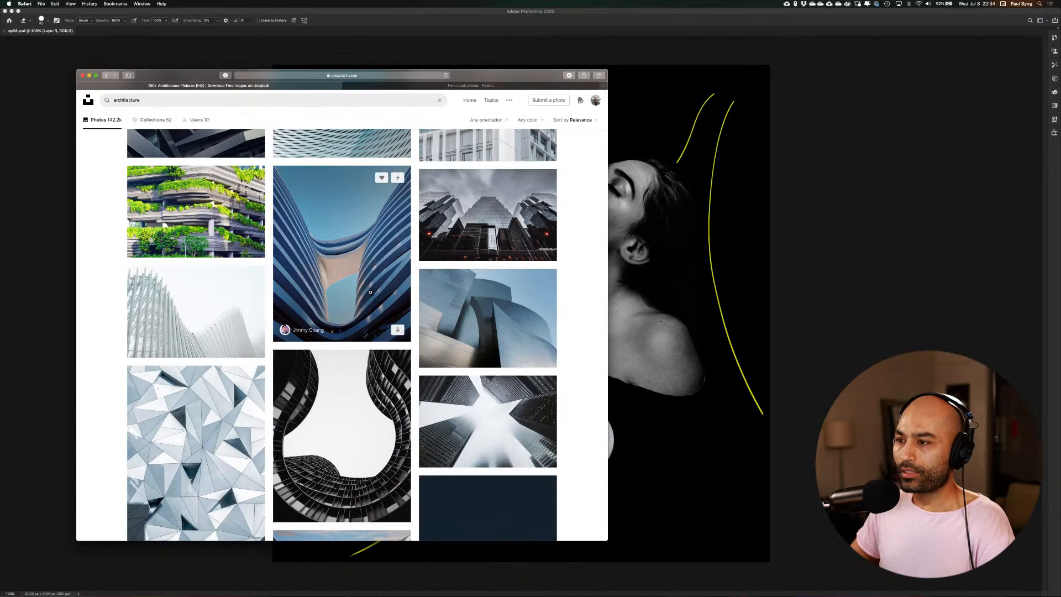
scroll(370, 291, "down", 3)
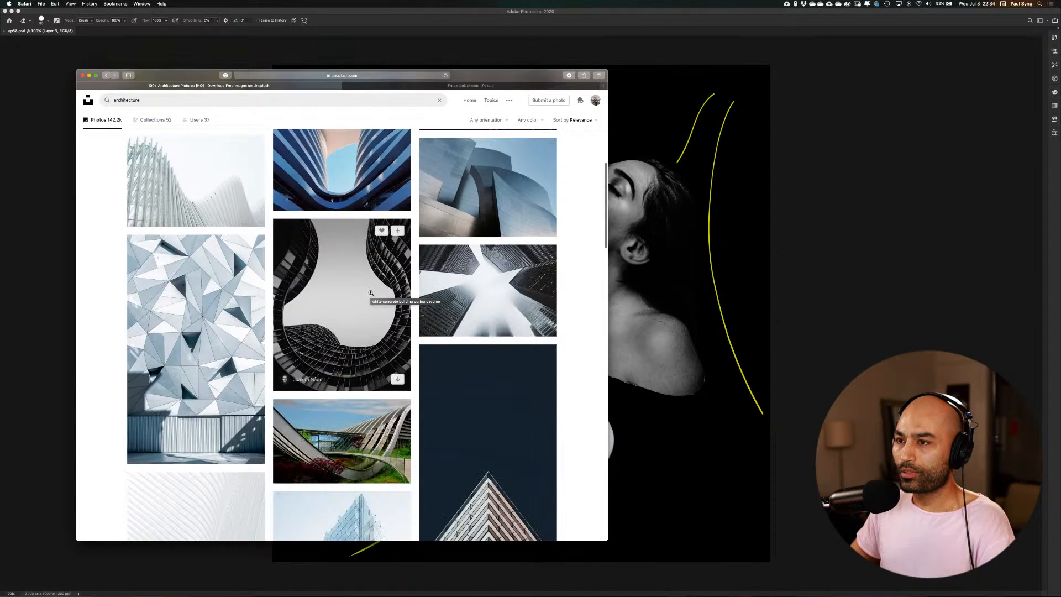
scroll(331, 276, "up", 4)
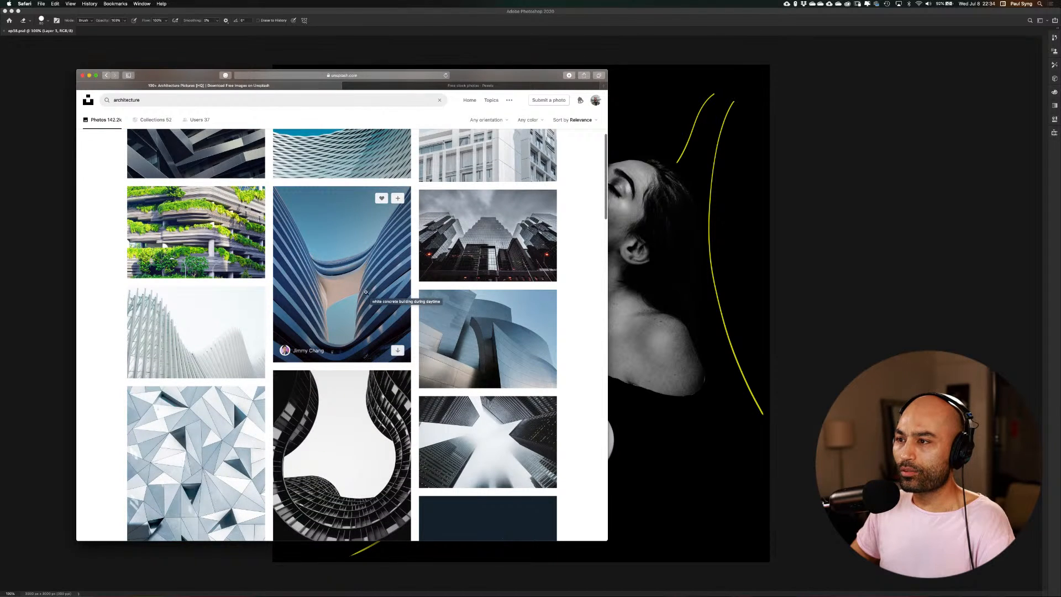
scroll(366, 292, "down", 12)
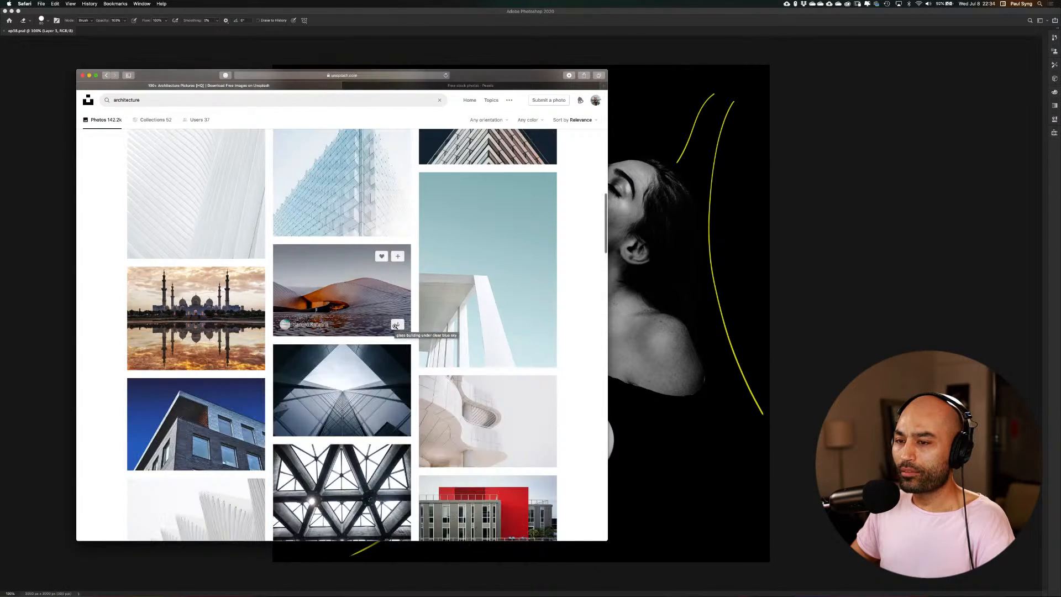
scroll(394, 326, "down", 8)
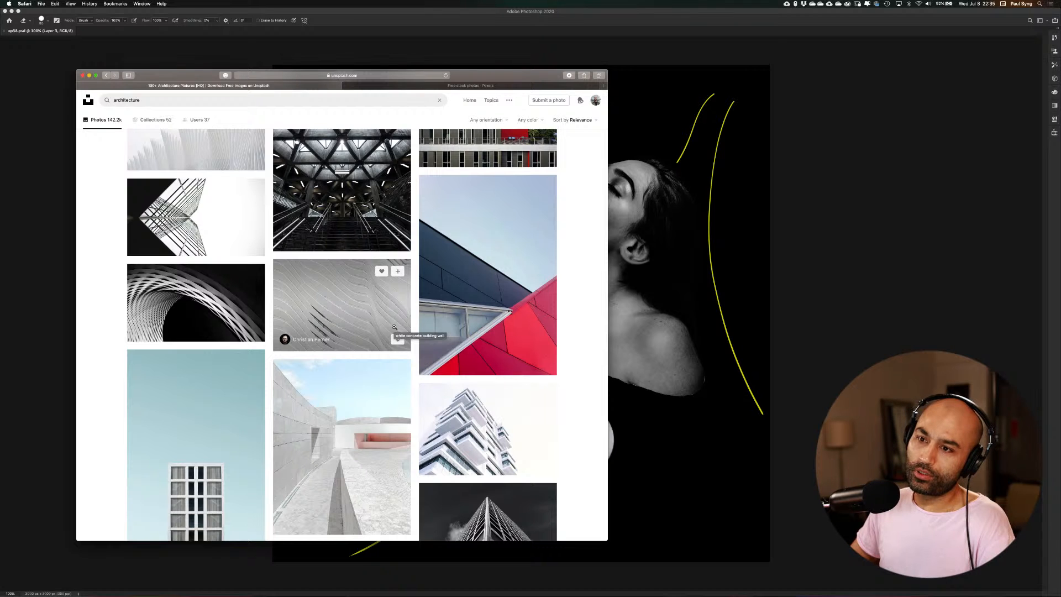
scroll(395, 326, "down", 5)
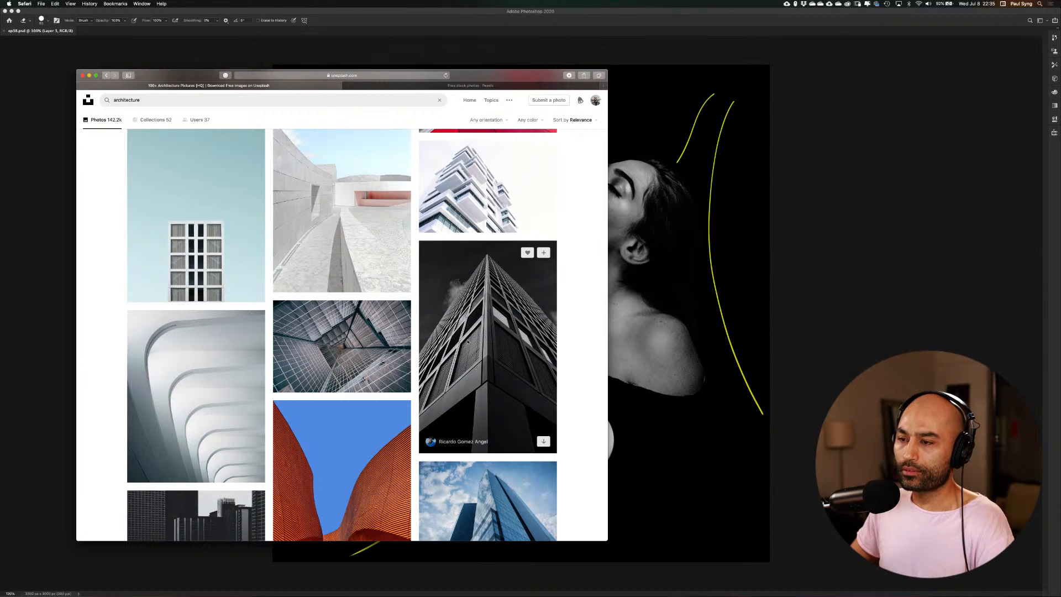
scroll(446, 353, "down", 6)
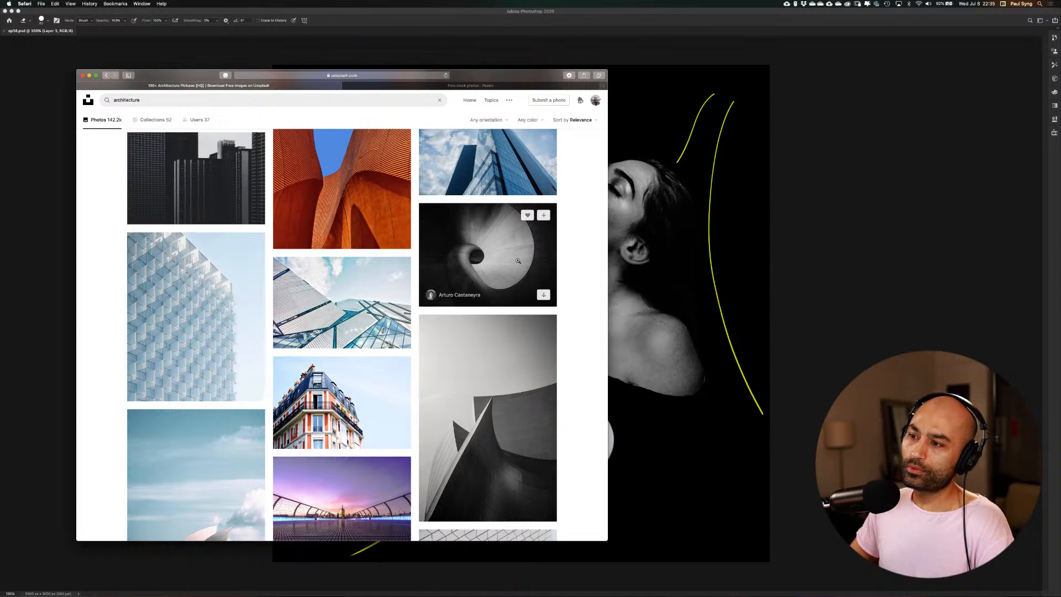
scroll(516, 265, "down", 3)
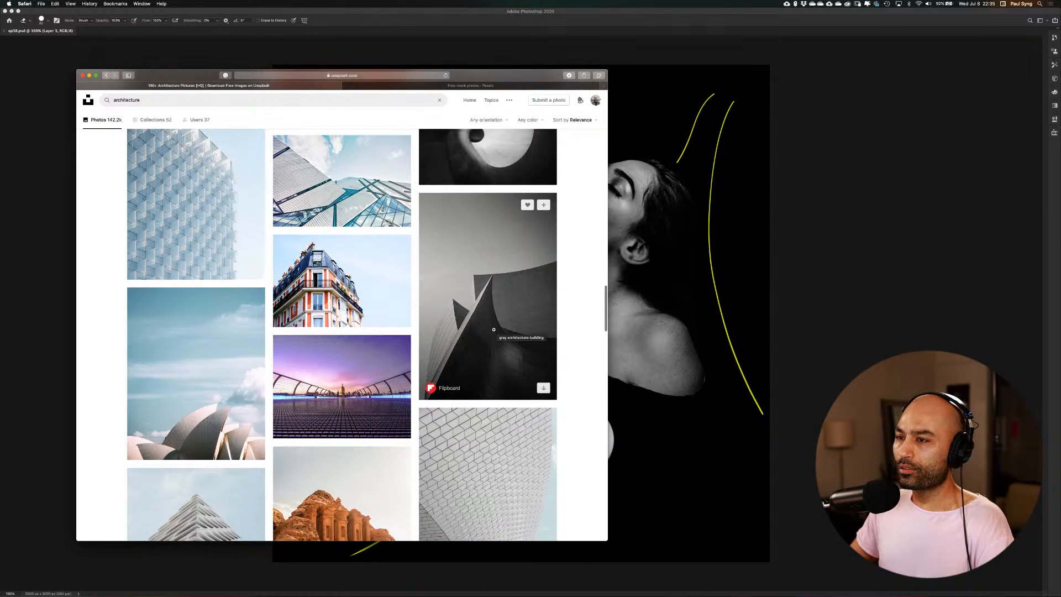
Open Flipboard's black-and-white photo of the curved building and look through its related photos
left_click(497, 329)
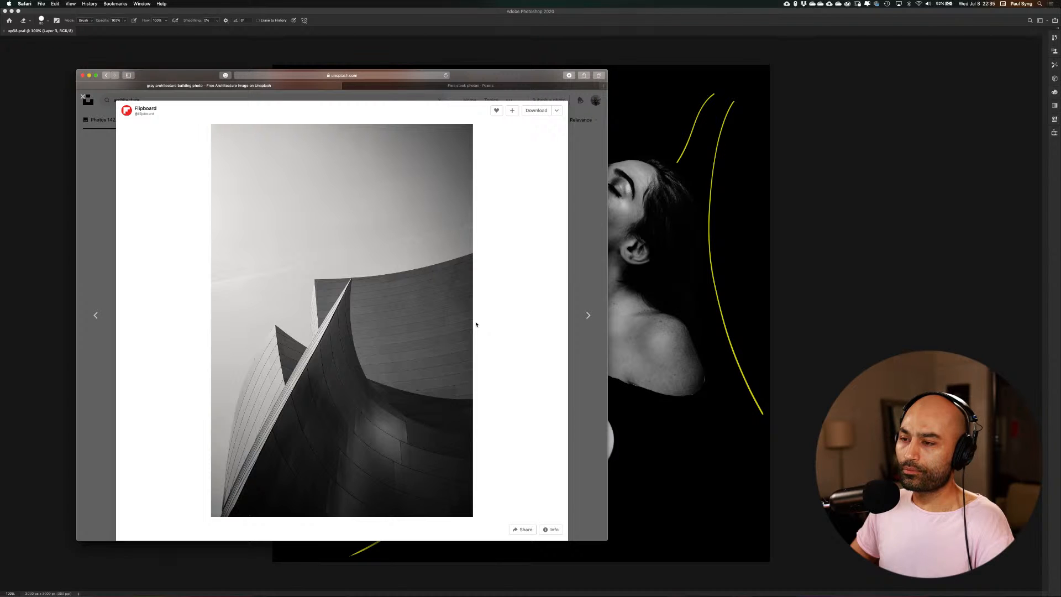
scroll(388, 338, "down", 15)
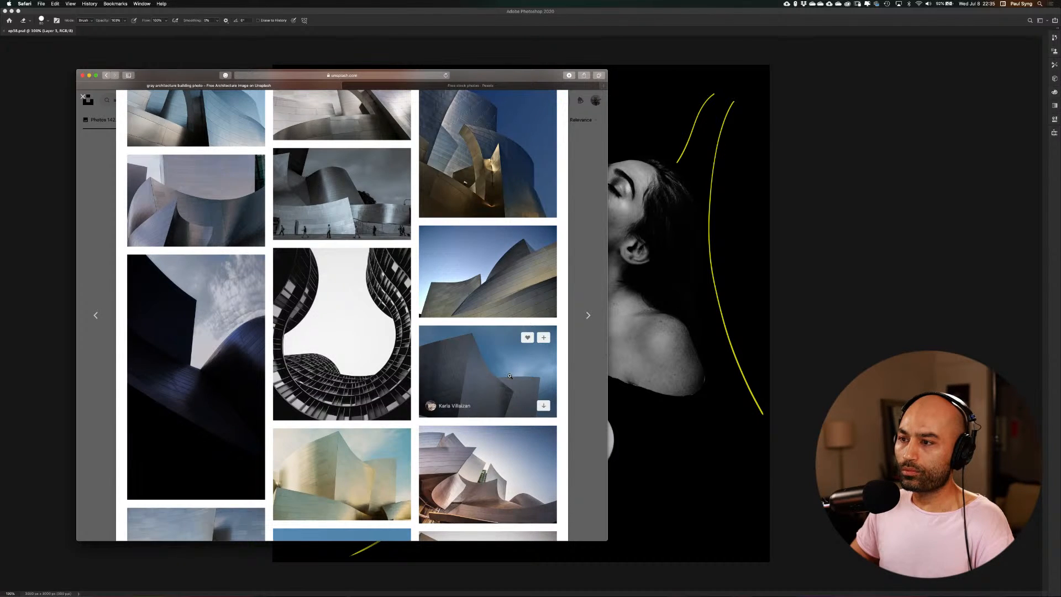
scroll(467, 365, "down", 10)
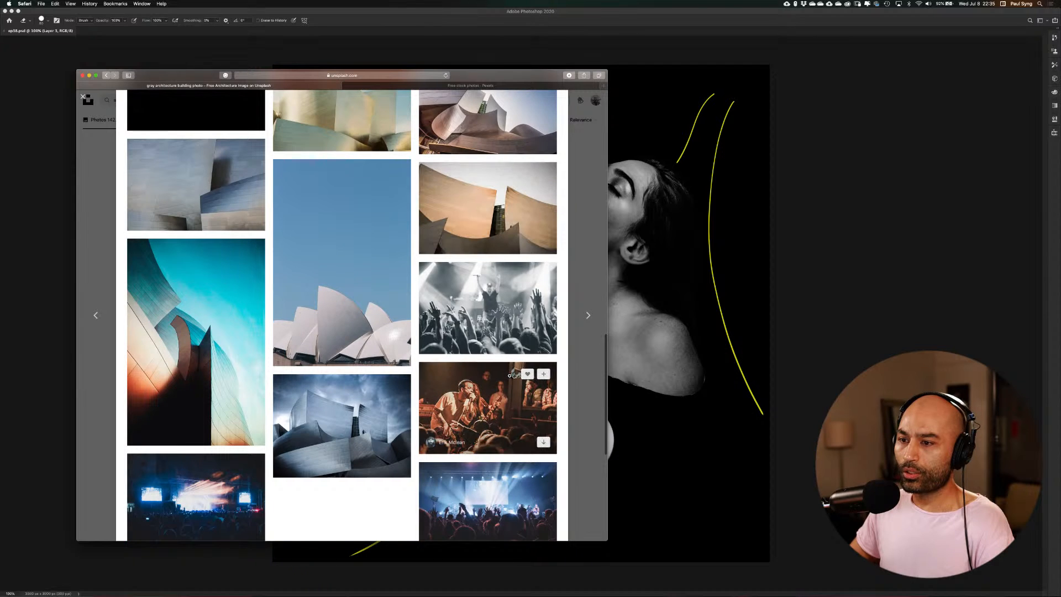
scroll(510, 375, "down", 3)
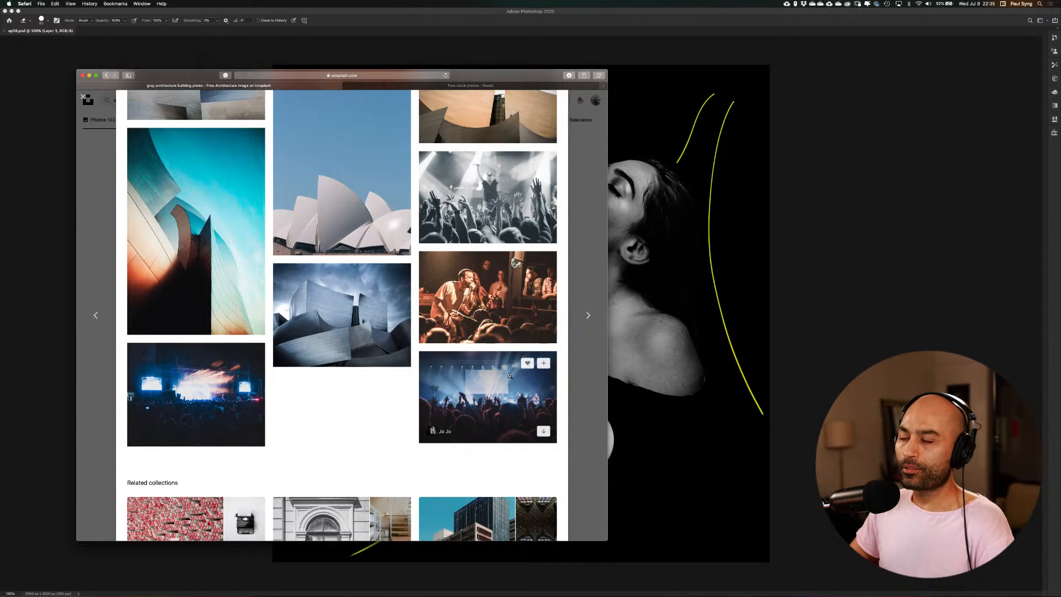
Open the related photo of the Walt Disney Concert Hall under a stormy sky and download it
left_click(341, 322)
scroll(405, 294, "down", 5)
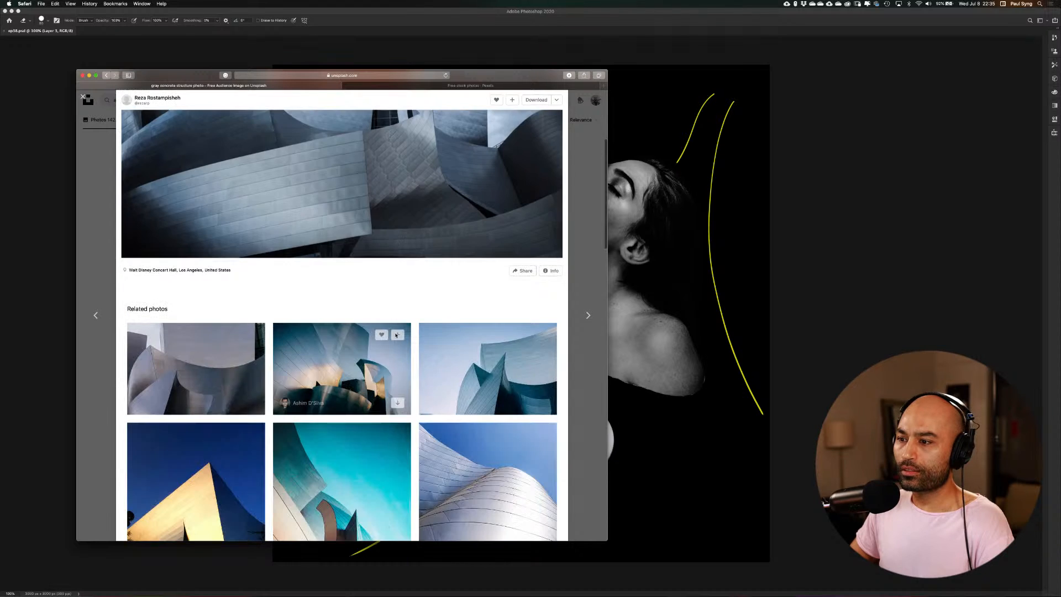
scroll(396, 335, "down", 5)
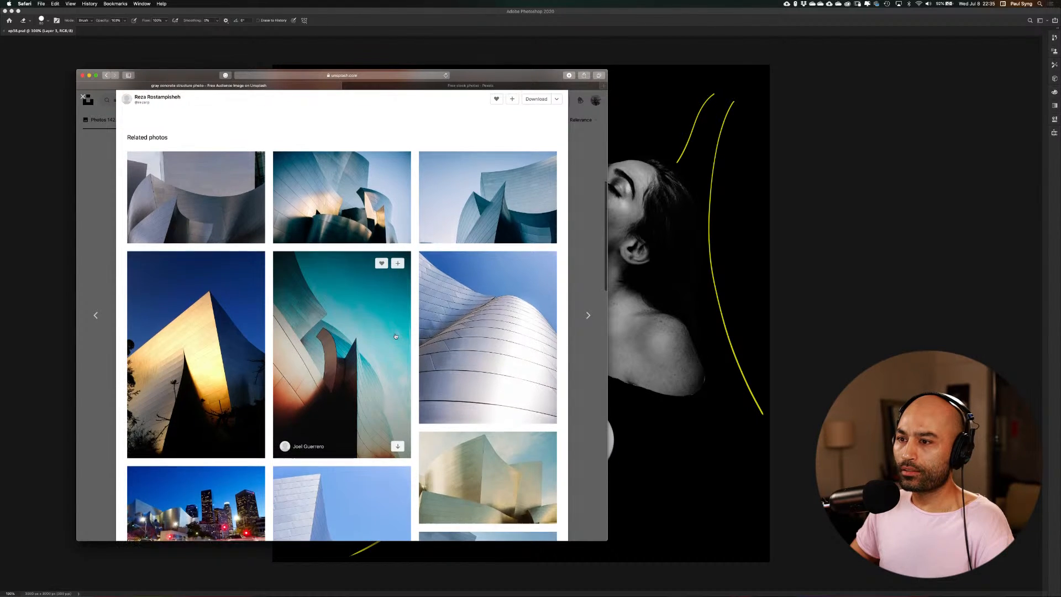
scroll(395, 334, "up", 6)
scroll(395, 334, "up", 1)
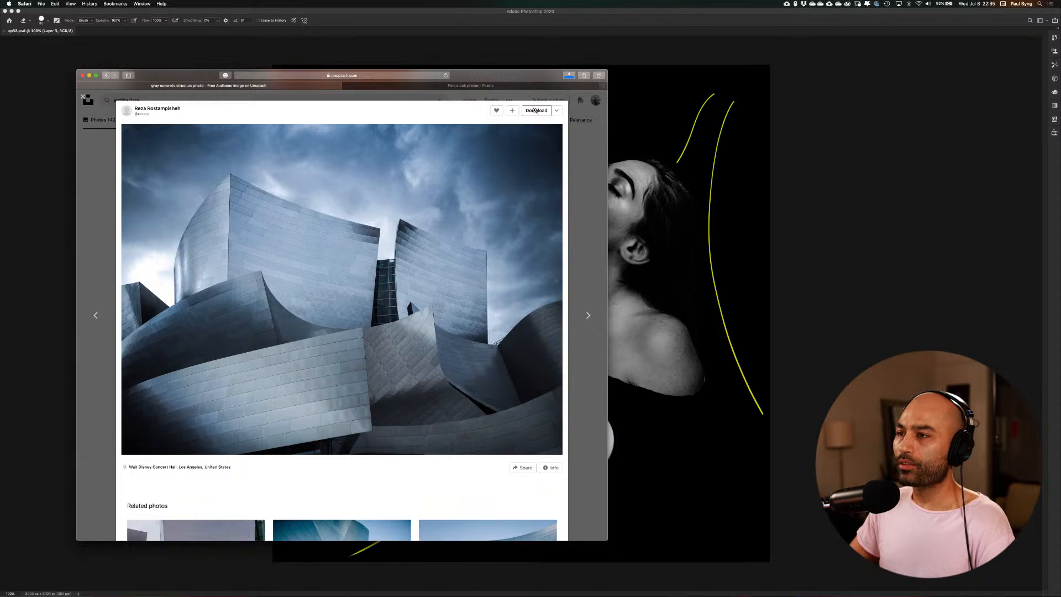
Download the Walt Disney Concert Hall photo and switch back to the Photoshop composition
left_click(534, 110)
left_click(743, 426)
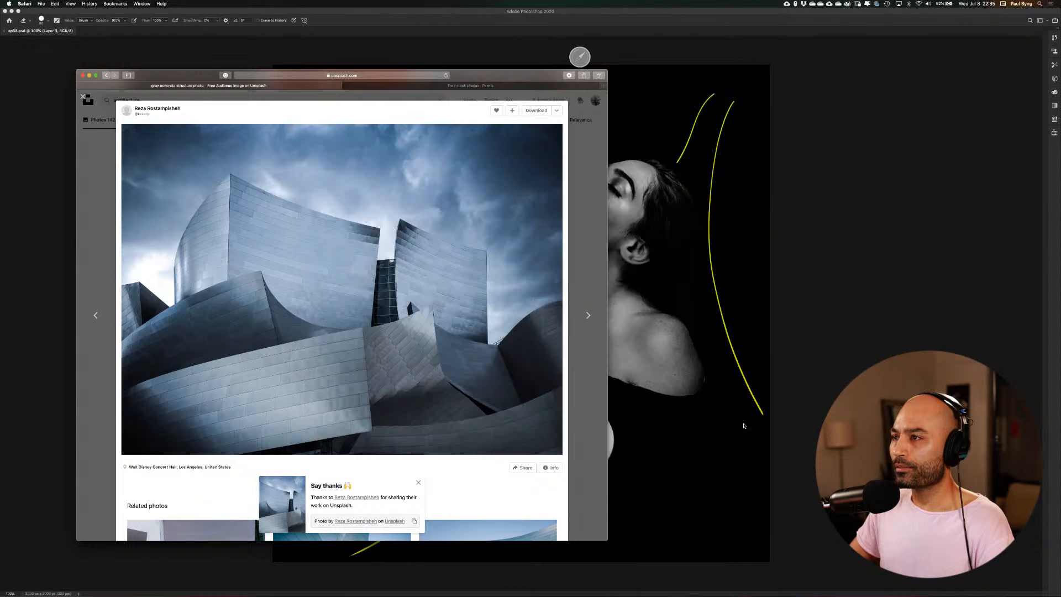
left_click(784, 146)
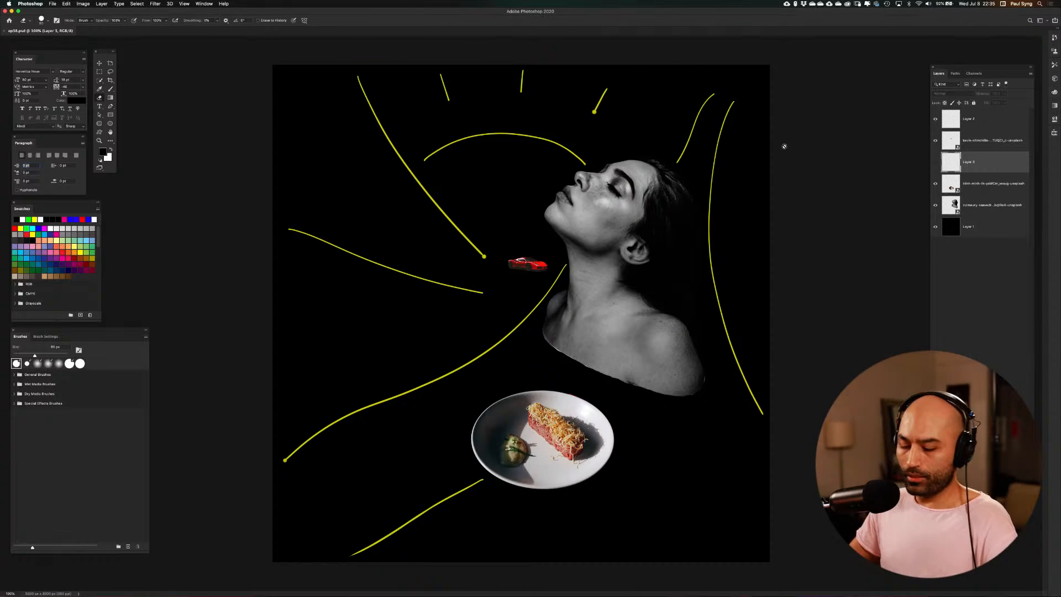
Place the downloaded concert hall photo in the document and move its layer to the top of the stack
key("super+shift+p")
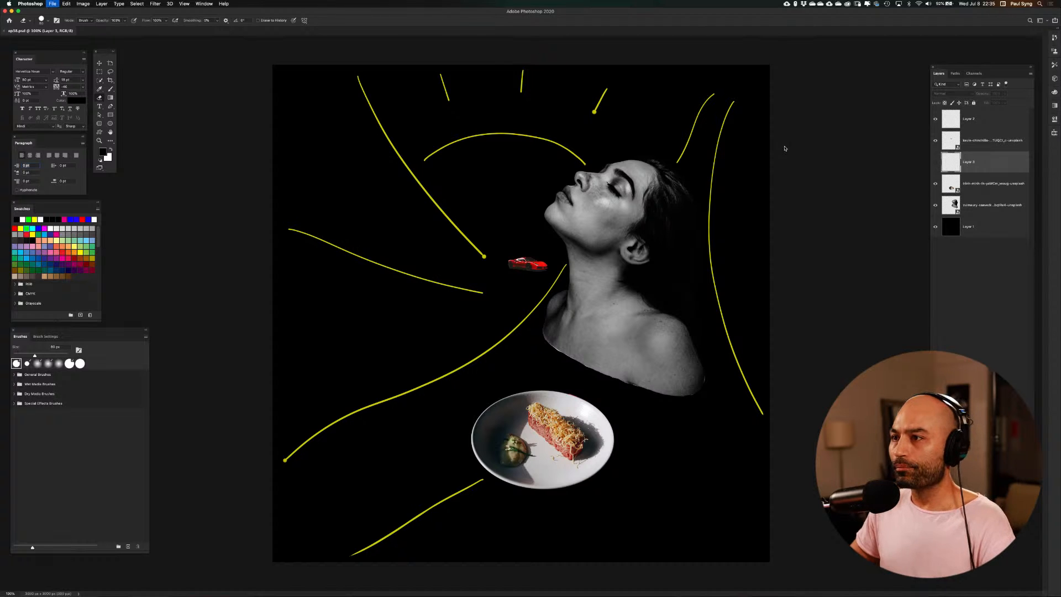
left_click(399, 107)
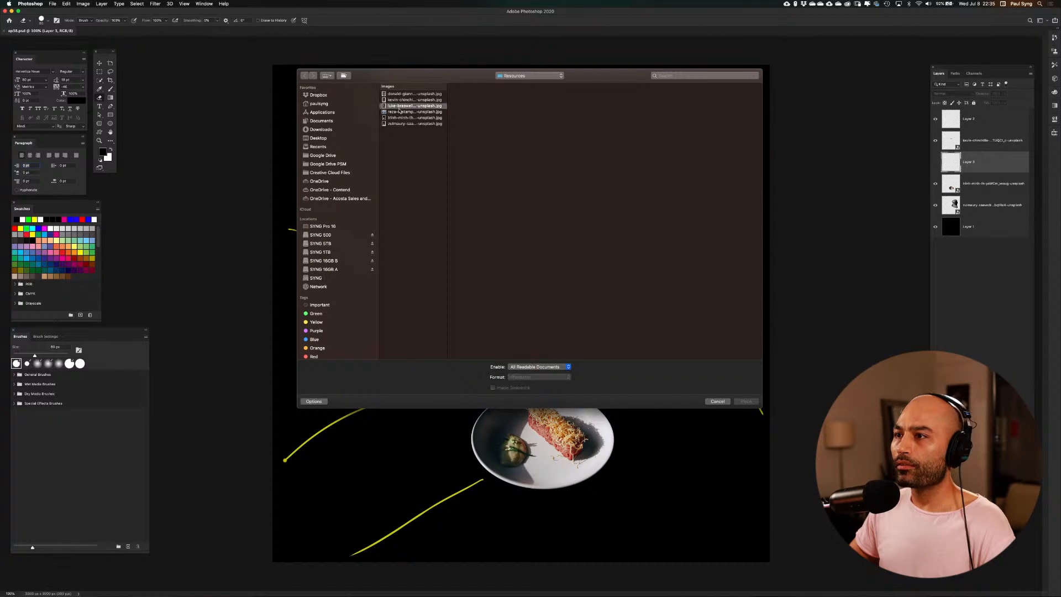
left_click(400, 113)
left_click(750, 399)
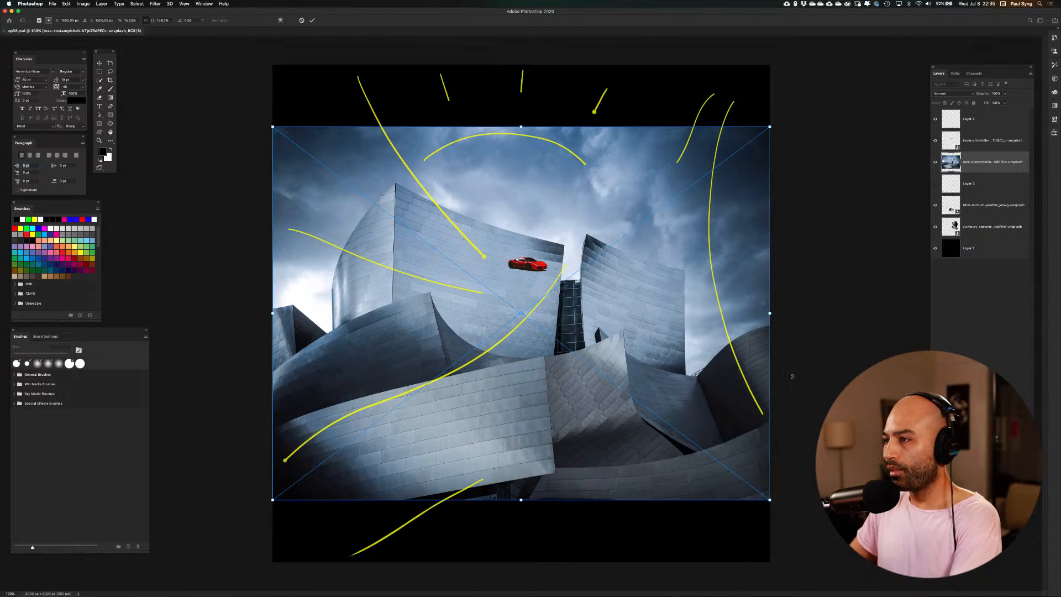
key("Return")
key("e")
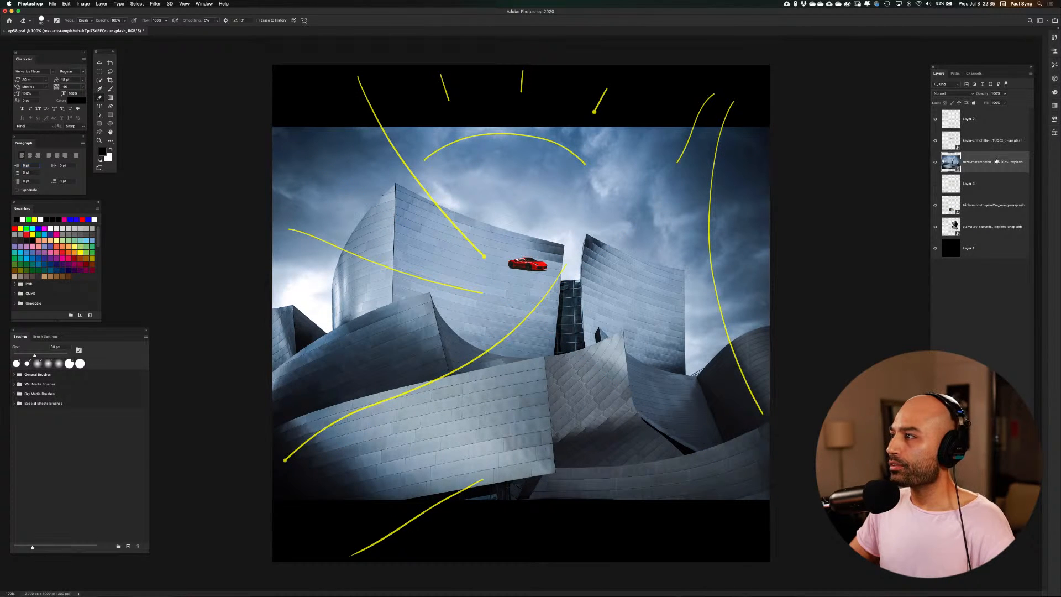
left_click_drag(996, 160, 983, 121)
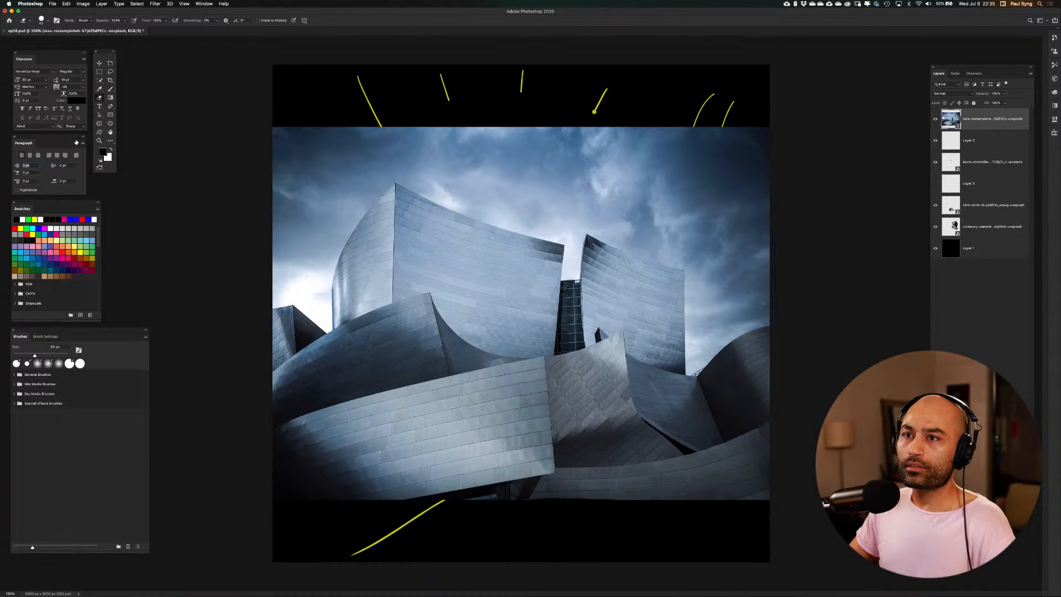
Select the building with Select Subject and open the selection in Select and Mask
left_click(99, 80)
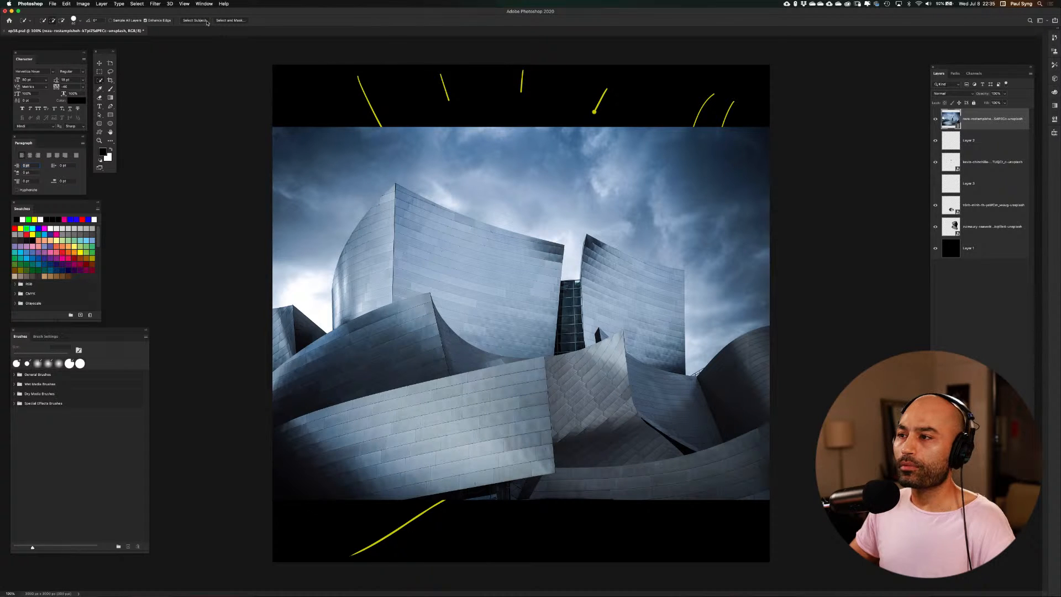
left_click(207, 21)
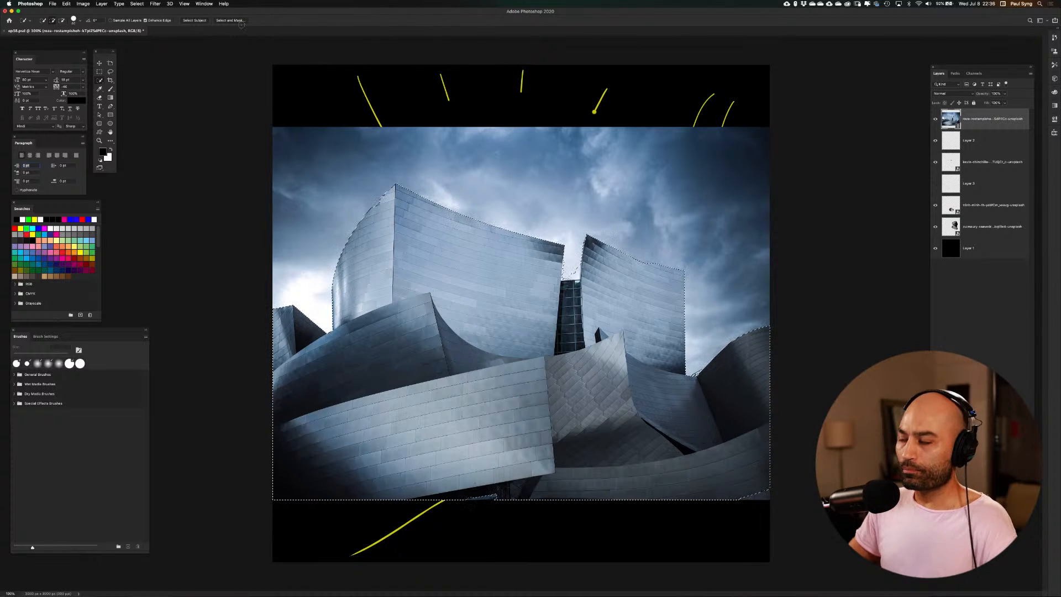
left_click(239, 21)
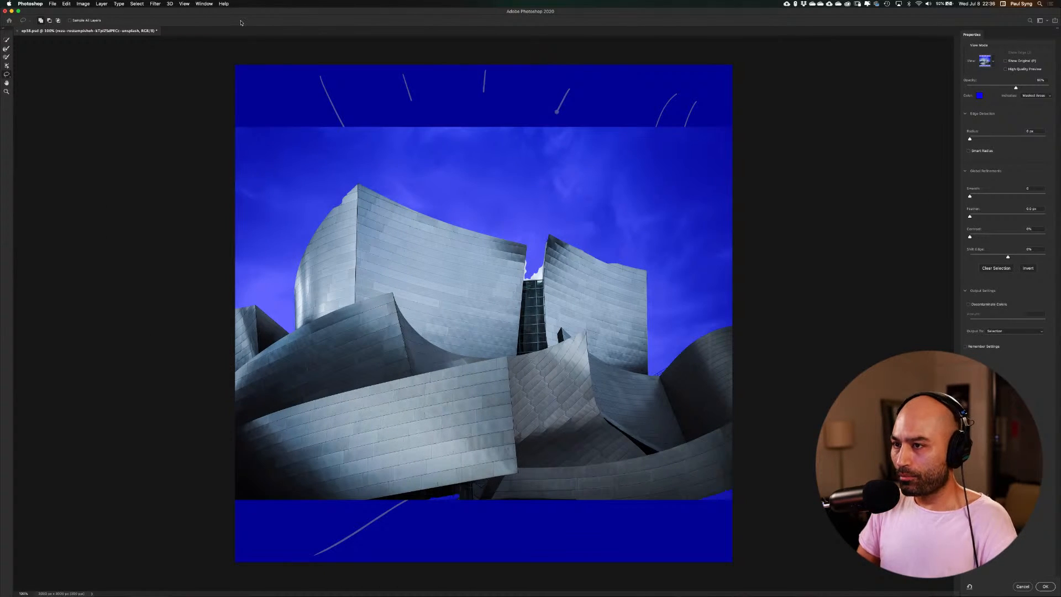
Add the missing edge areas along the left tower's curved outer side to the selection with the Lasso
key("super+plus")
key("super+plus")
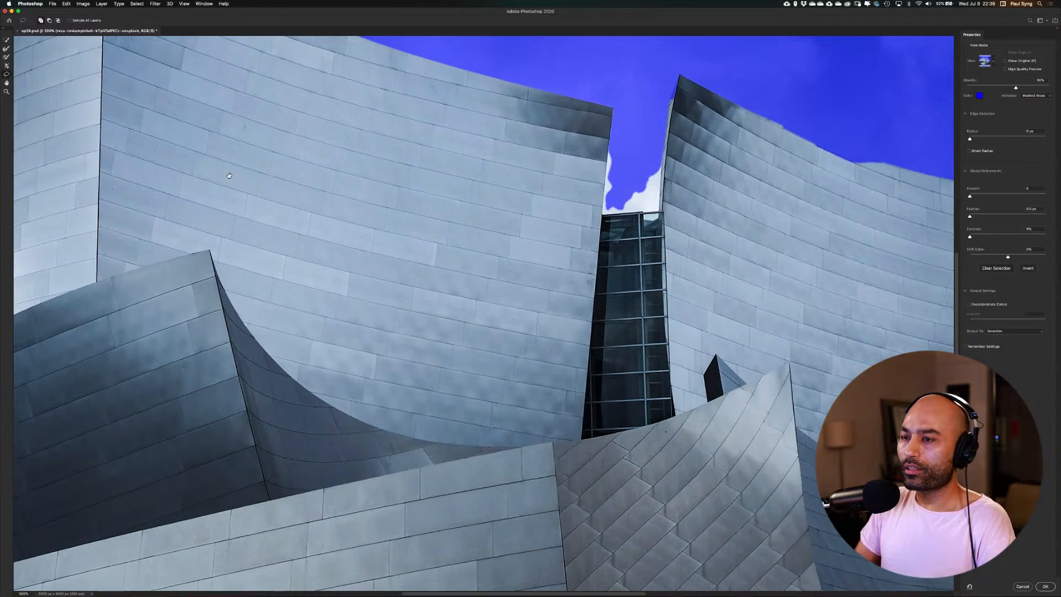
left_click_drag(254, 209, 632, 360)
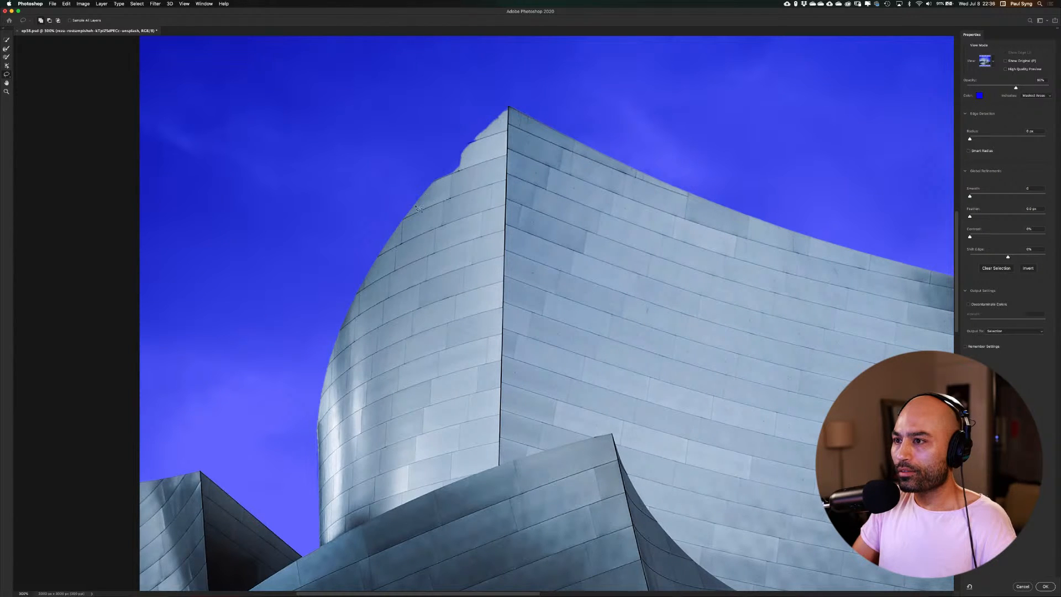
mouse_move(421, 198)
left_mouse_down()
mouse_move(509, 104)
mouse_move(520, 134)
mouse_move(505, 226)
mouse_move(422, 203)
left_mouse_up()
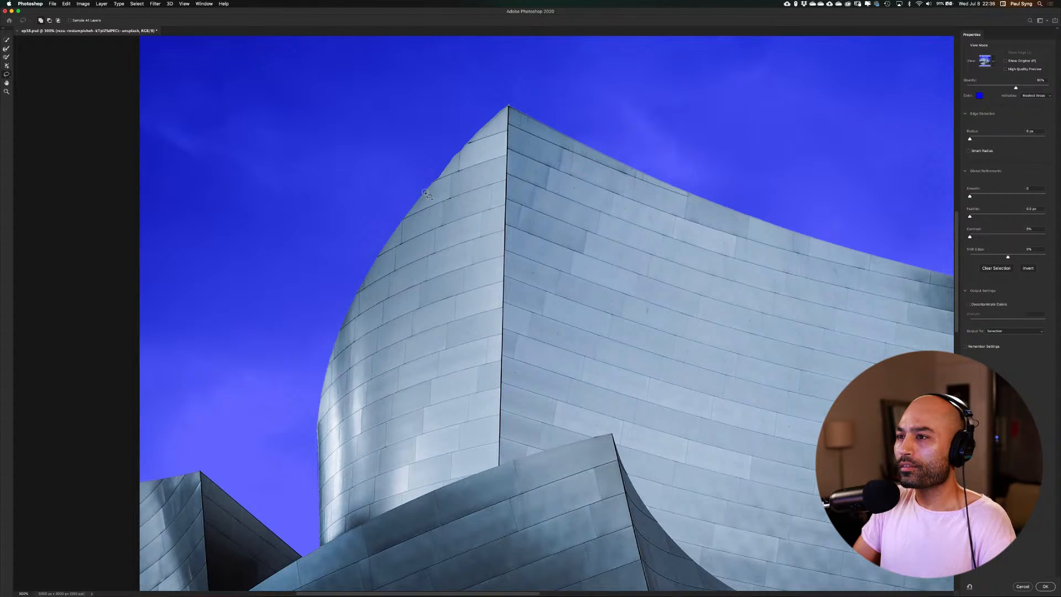
left_click_drag(430, 194, 427, 191)
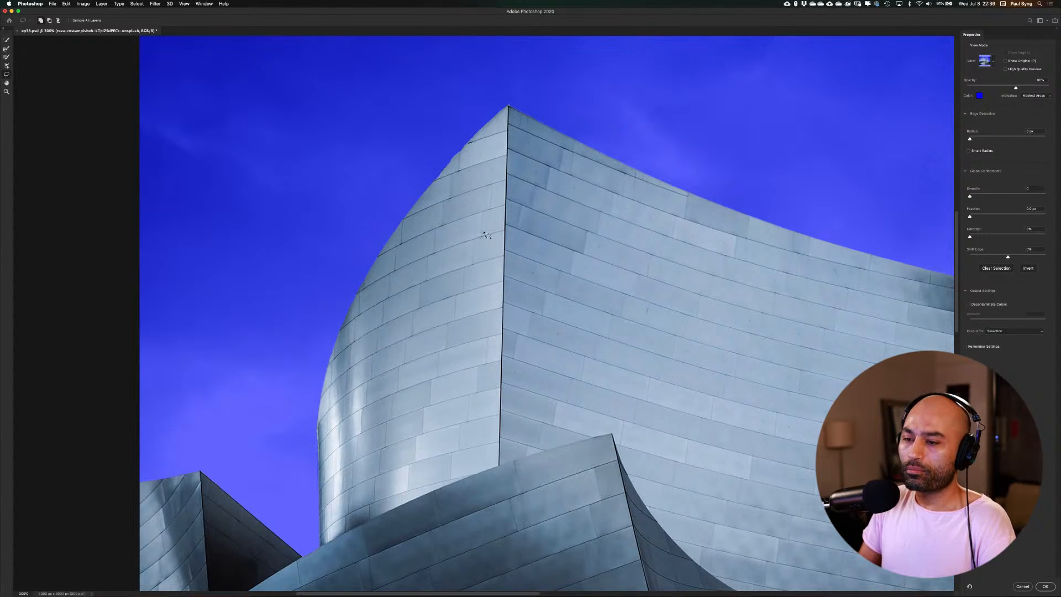
Remove the bright sky in the gap between the two towers from the selection and clean the edges beside it
left_click_drag(781, 332, 487, 247)
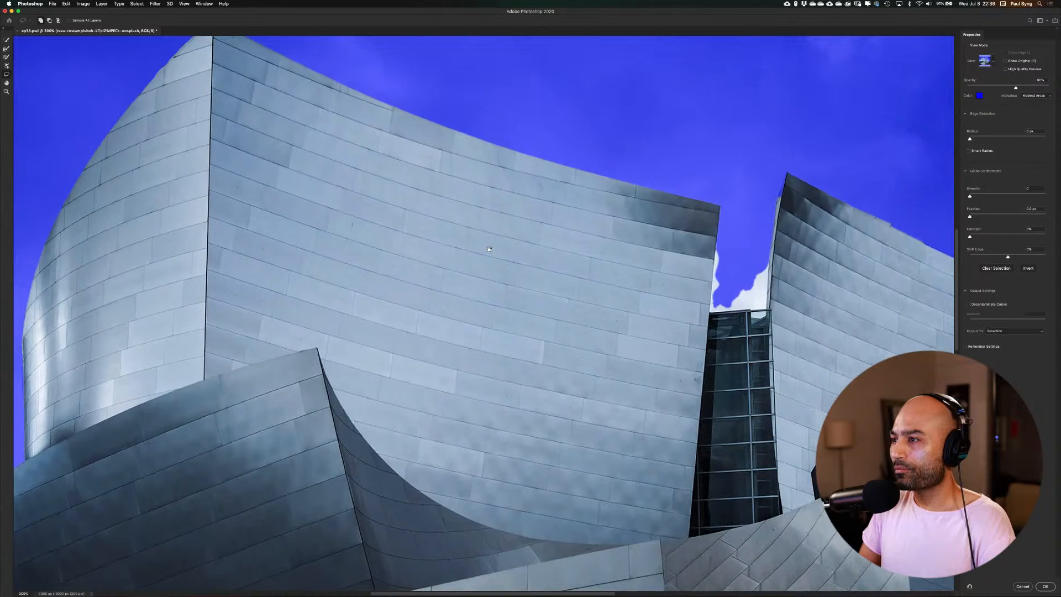
left_click_drag(642, 310, 577, 281)
scroll(576, 281, "right", 5)
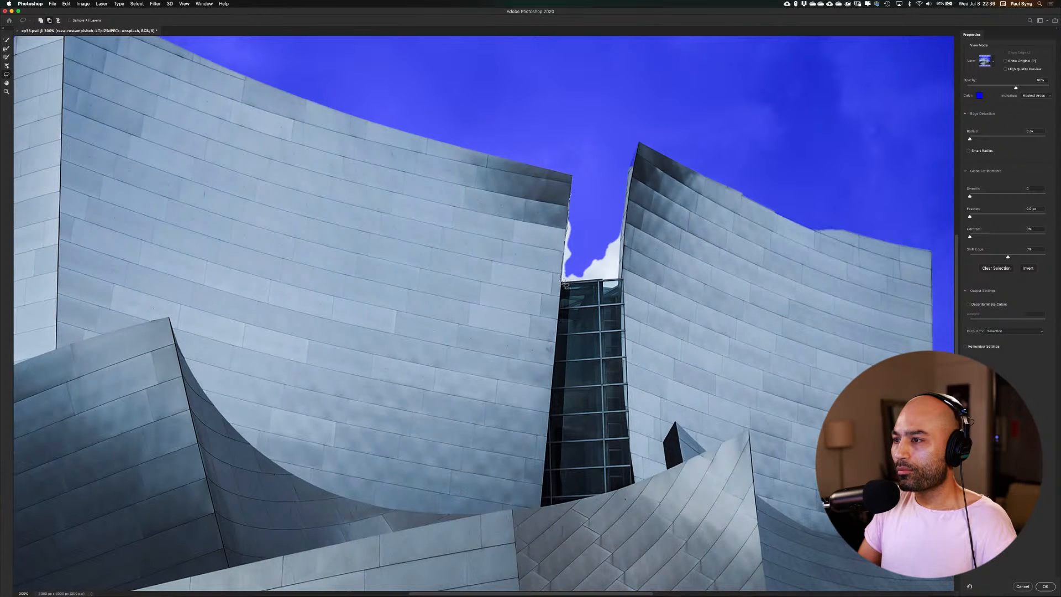
mouse_move(563, 283)
left_mouse_down()
mouse_move(620, 280)
mouse_move(624, 232)
mouse_move(620, 184)
mouse_move(569, 185)
left_mouse_up()
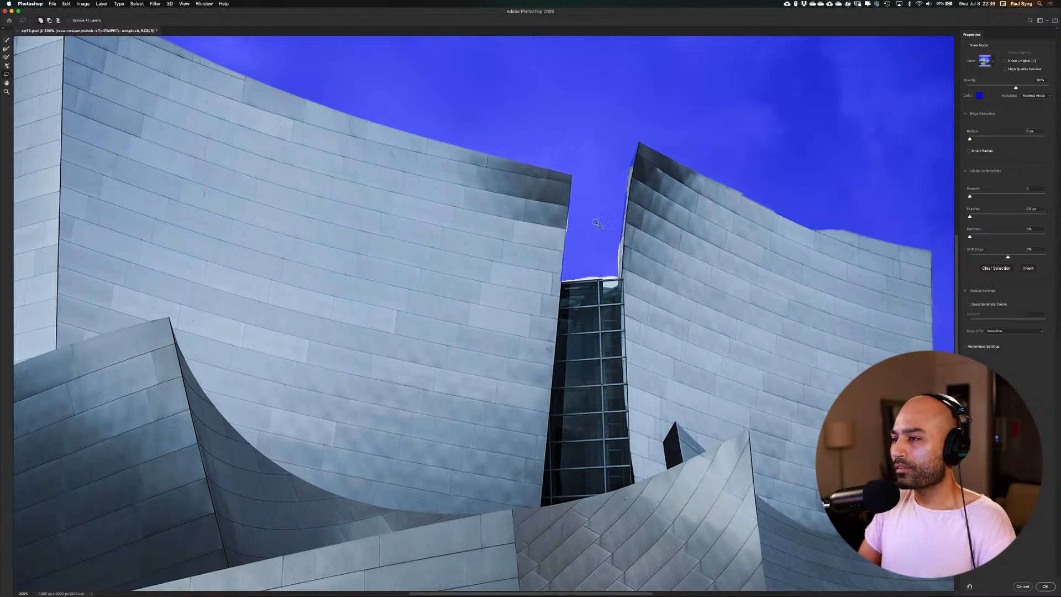
left_click_drag(597, 224, 544, 255)
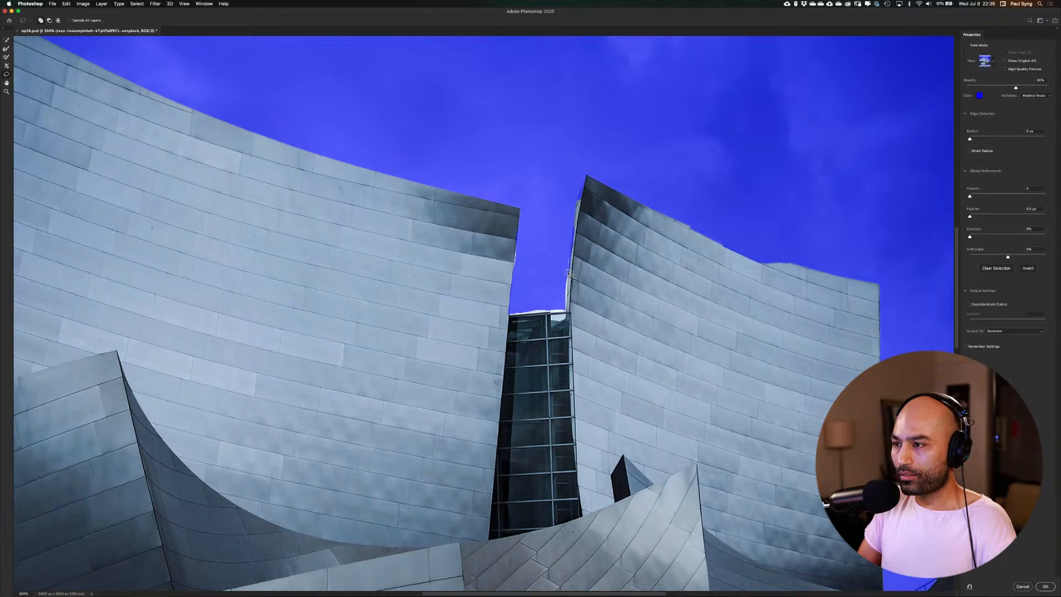
mouse_move(569, 286)
left_mouse_down()
mouse_move(587, 221)
mouse_move(577, 218)
mouse_move(572, 268)
left_mouse_up()
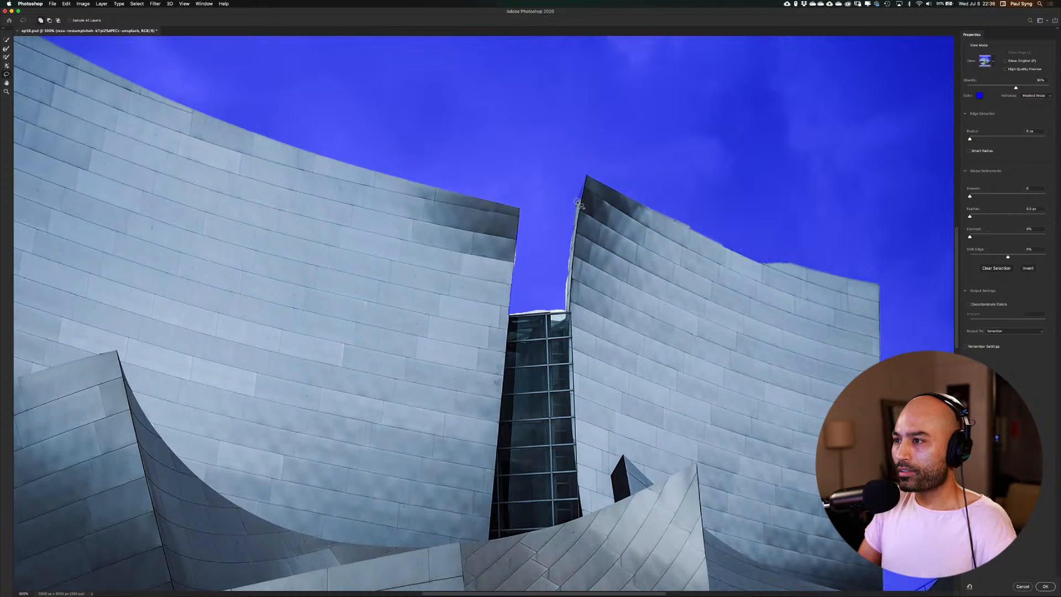
mouse_move(579, 204)
left_mouse_down()
mouse_move(586, 176)
mouse_move(578, 202)
left_mouse_up()
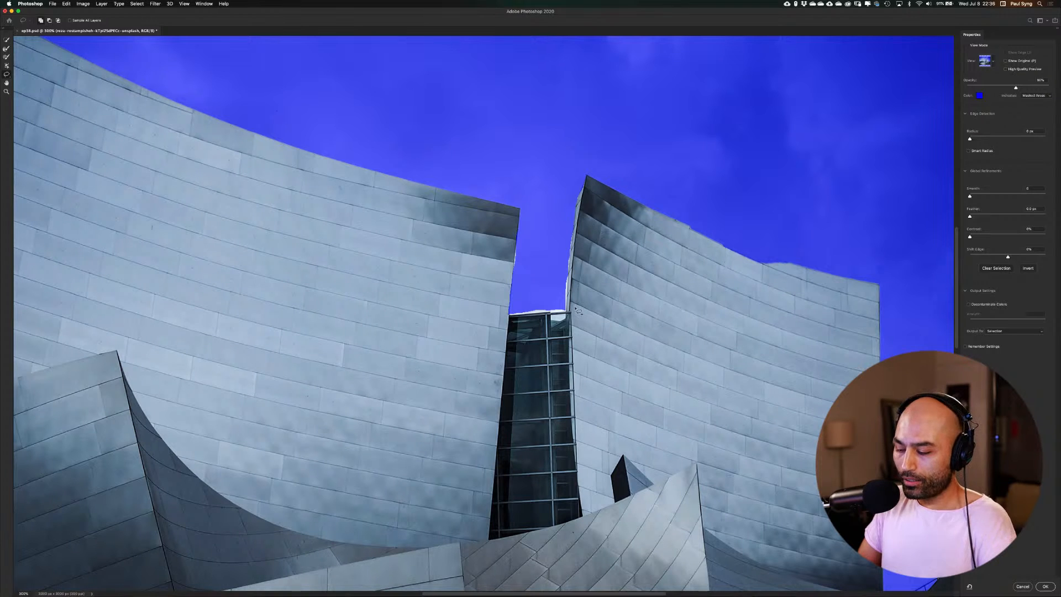
Remove the remaining sliver of sky above the glass section between the towers from the selection
key("super+plus")
key("super+plus")
key("super+plus")
key("super+plus")
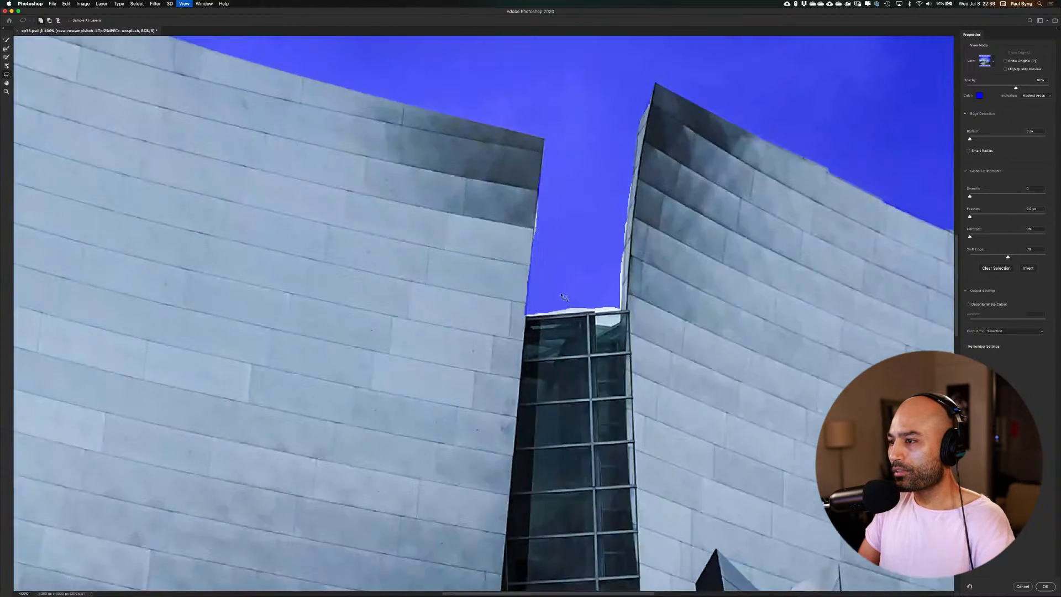
left_click_drag(609, 345, 474, 317)
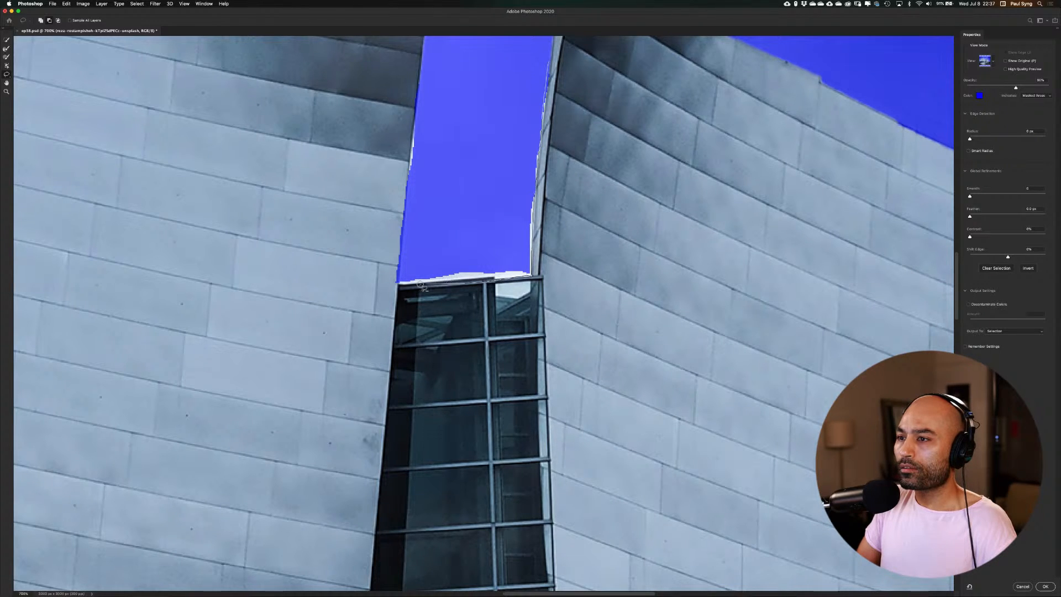
mouse_move(397, 279)
left_mouse_down()
mouse_move(505, 250)
mouse_move(524, 93)
mouse_move(539, 65)
mouse_move(572, 170)
left_mouse_up()
Add the missing parts of the right tower's curved roof edge to the selection with the Lasso
left_click_drag(630, 114, 478, 277)
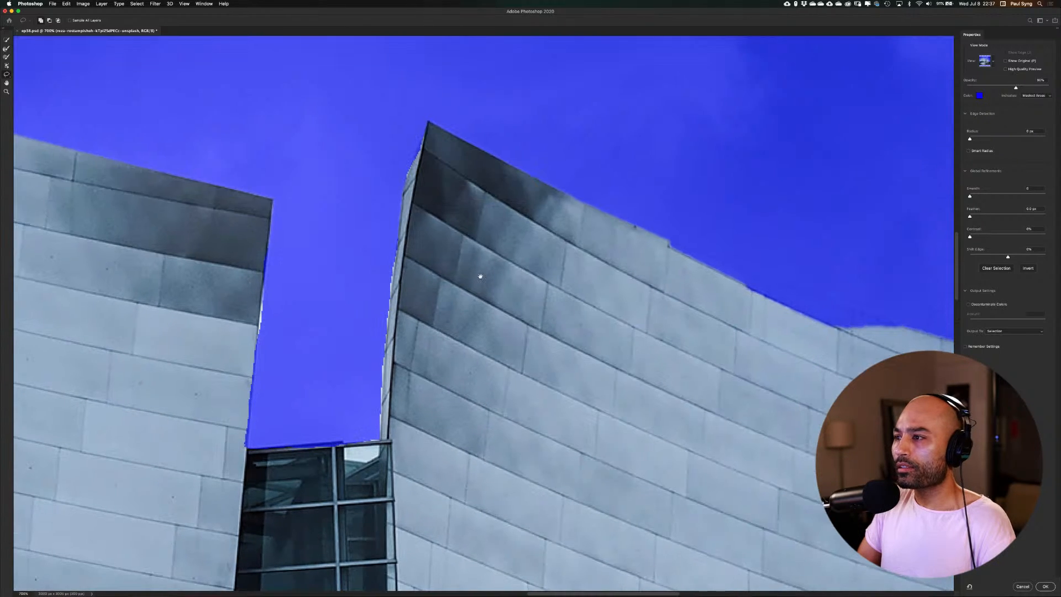
left_click_drag(691, 305, 406, 205)
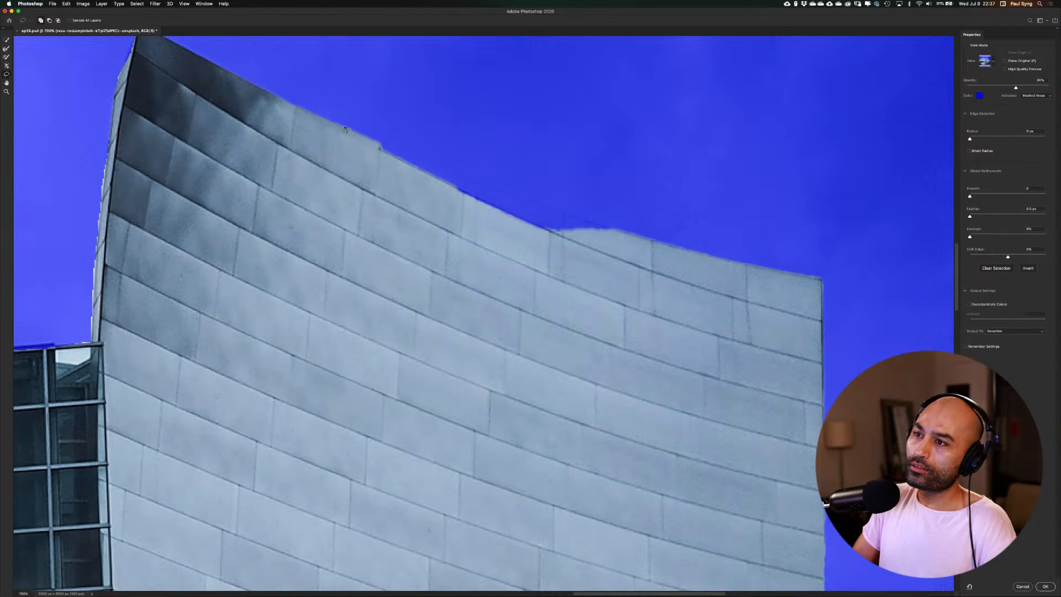
left_click_drag(373, 137, 625, 232)
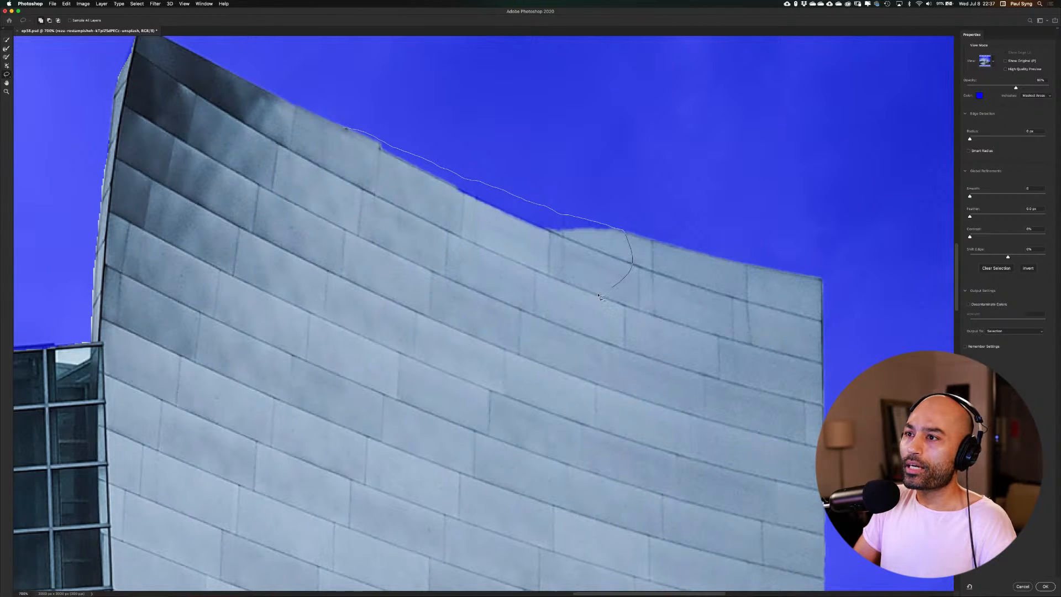
mouse_move(600, 297)
left_mouse_down()
mouse_move(514, 313)
mouse_move(418, 287)
mouse_move(351, 214)
mouse_move(347, 128)
left_mouse_up()
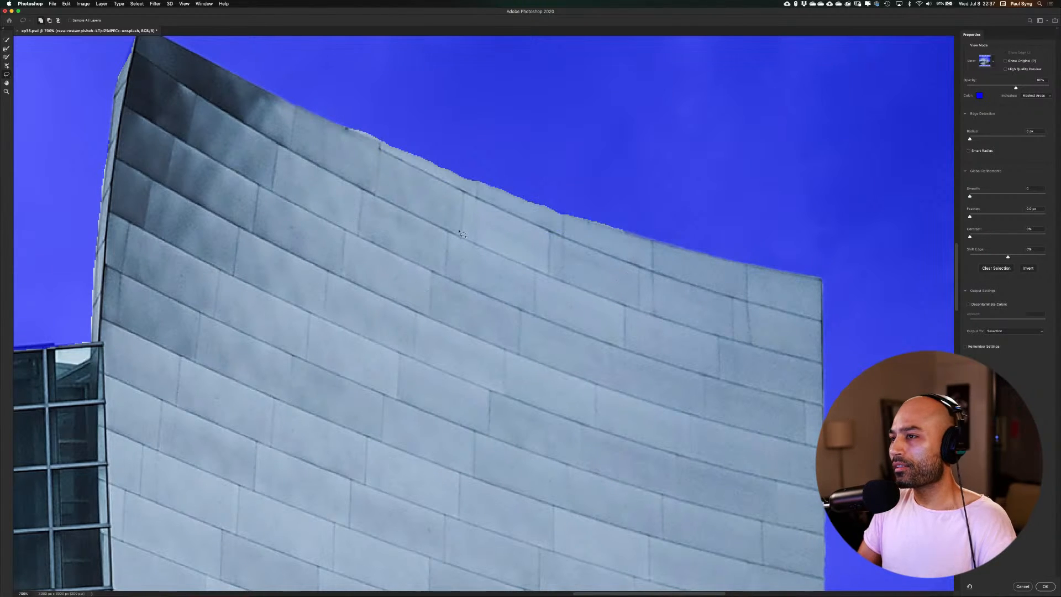
mouse_move(675, 295)
left_mouse_down()
mouse_move(562, 244)
mouse_move(456, 231)
mouse_move(610, 334)
mouse_move(660, 276)
mouse_move(671, 290)
left_mouse_up()
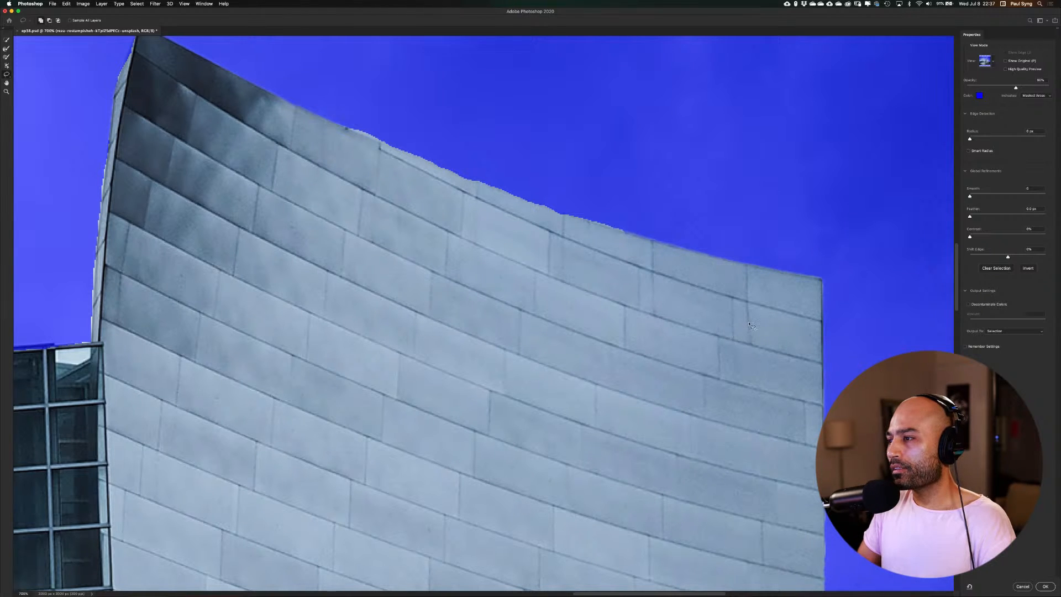
Check the building's remaining right-hand edges, raise the selection's Smooth value and set Contrast to 21%
left_click_drag(752, 327, 521, 220)
left_click_drag(560, 498, 555, 188)
left_click_drag(564, 386, 421, 261)
left_click_drag(625, 313, 467, 366)
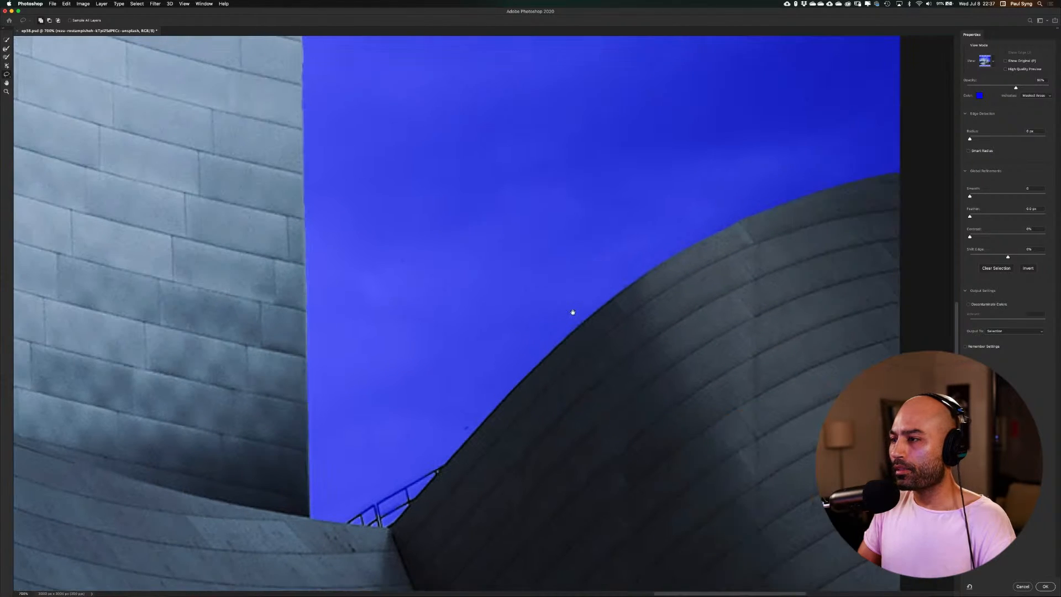
left_click_drag(683, 285, 552, 268)
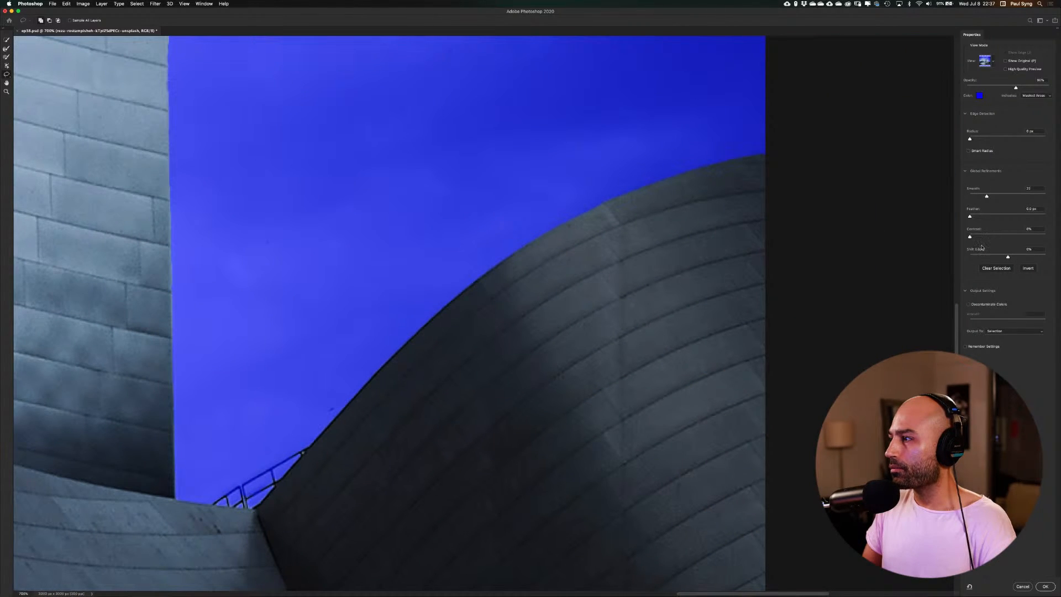
left_click_drag(971, 237, 986, 238)
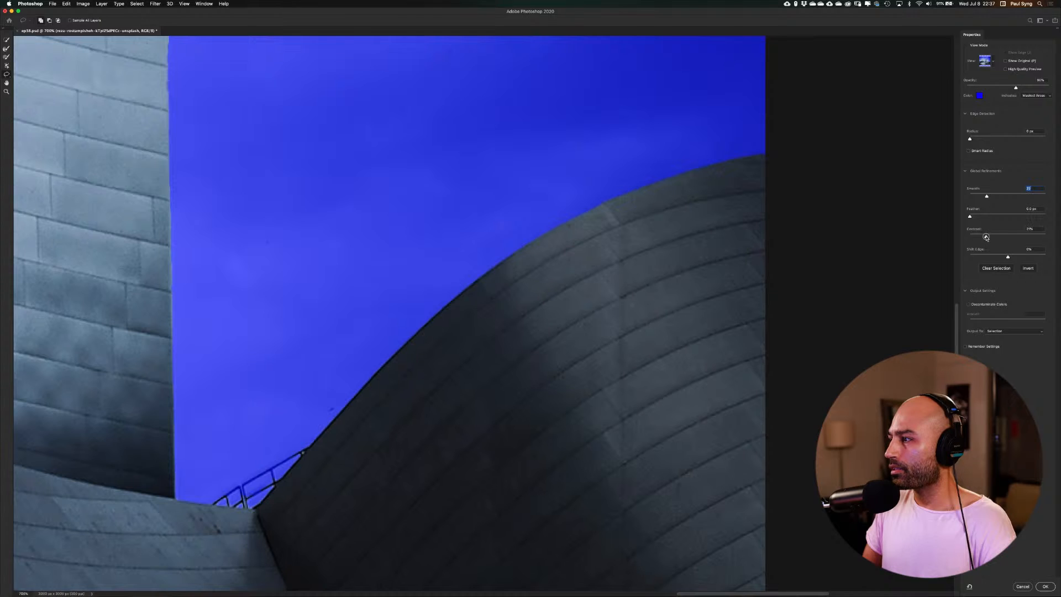
Output the refined selection as a layer mask on the building photo and return to the full canvas with the Move tool
left_click(1019, 331)
left_click(1018, 332)
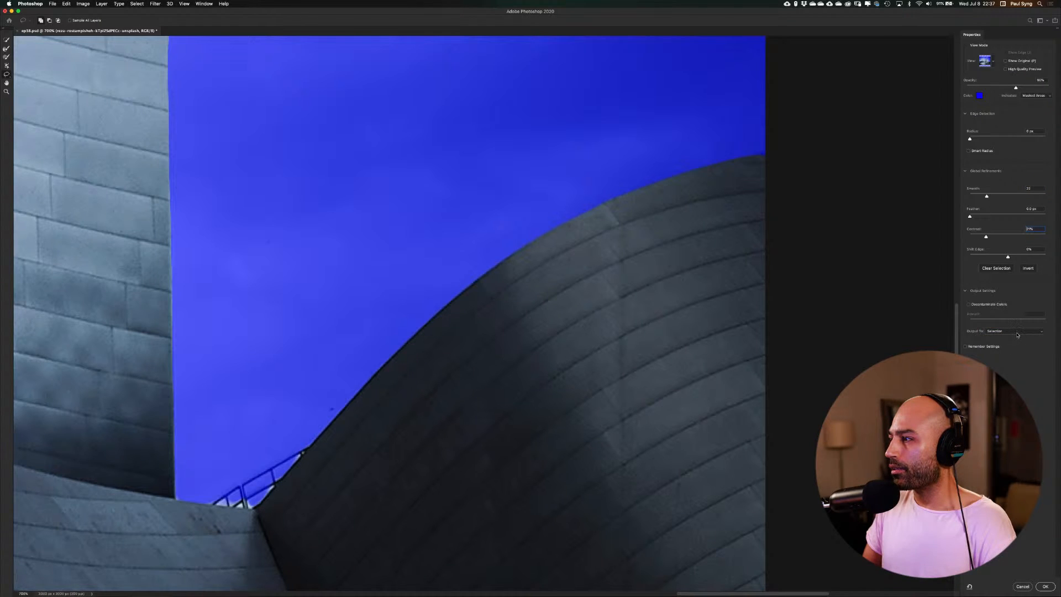
left_click(1017, 332)
left_click(1015, 337)
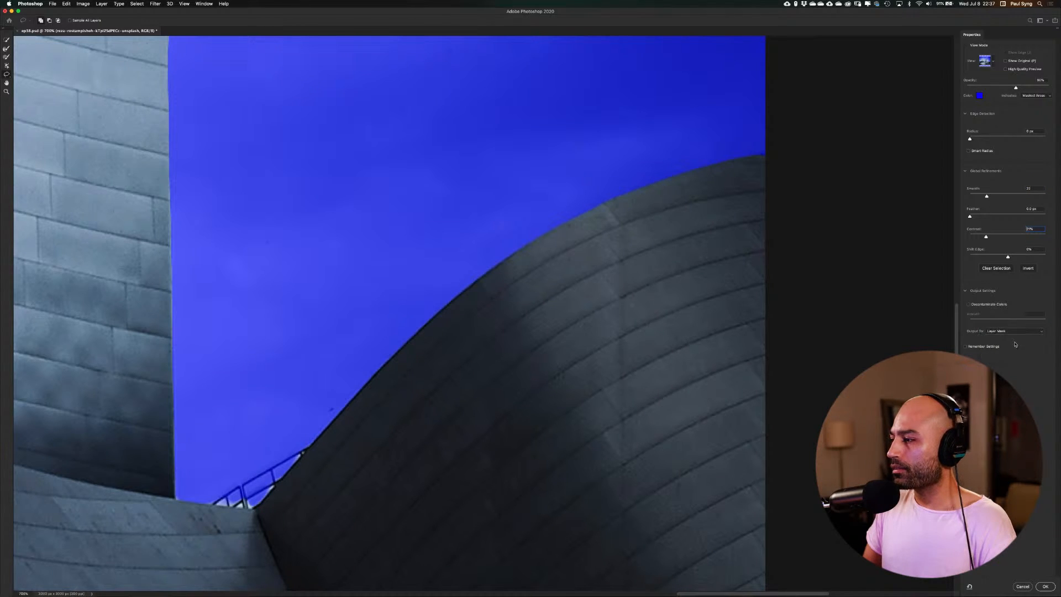
left_click(1045, 586)
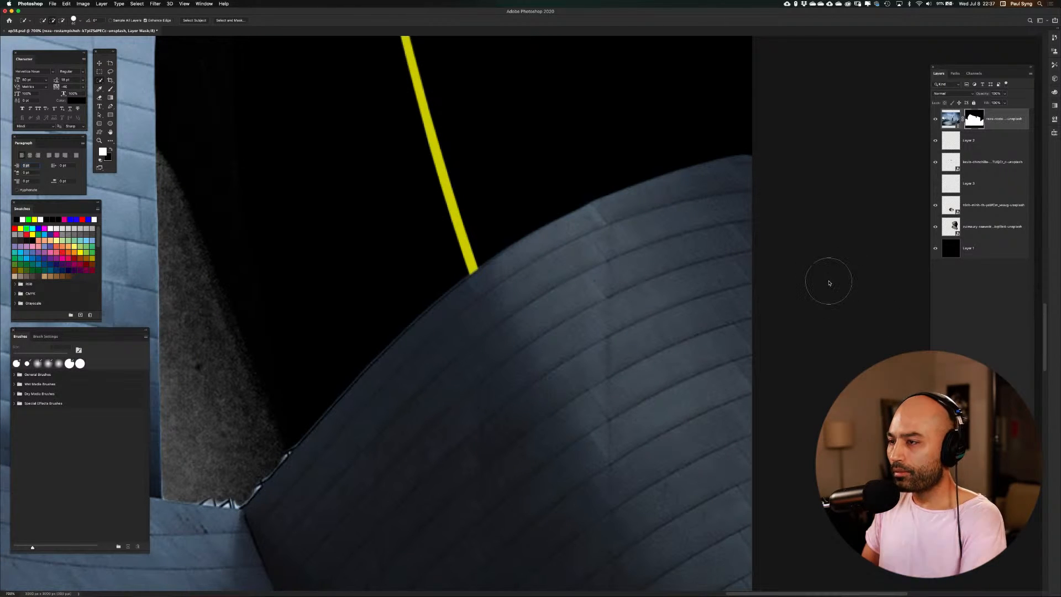
key("super+0")
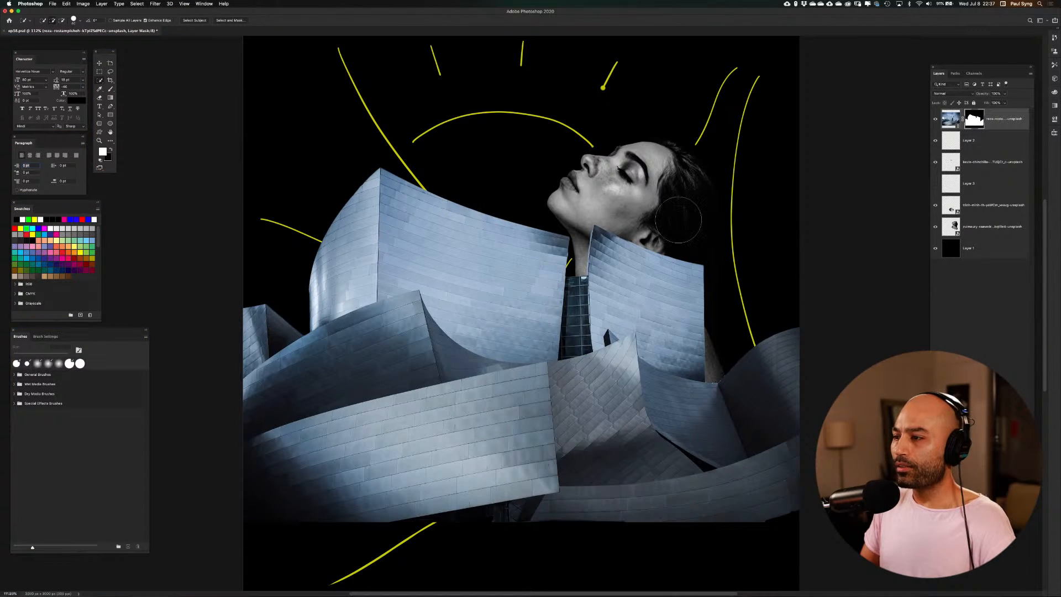
key("v")
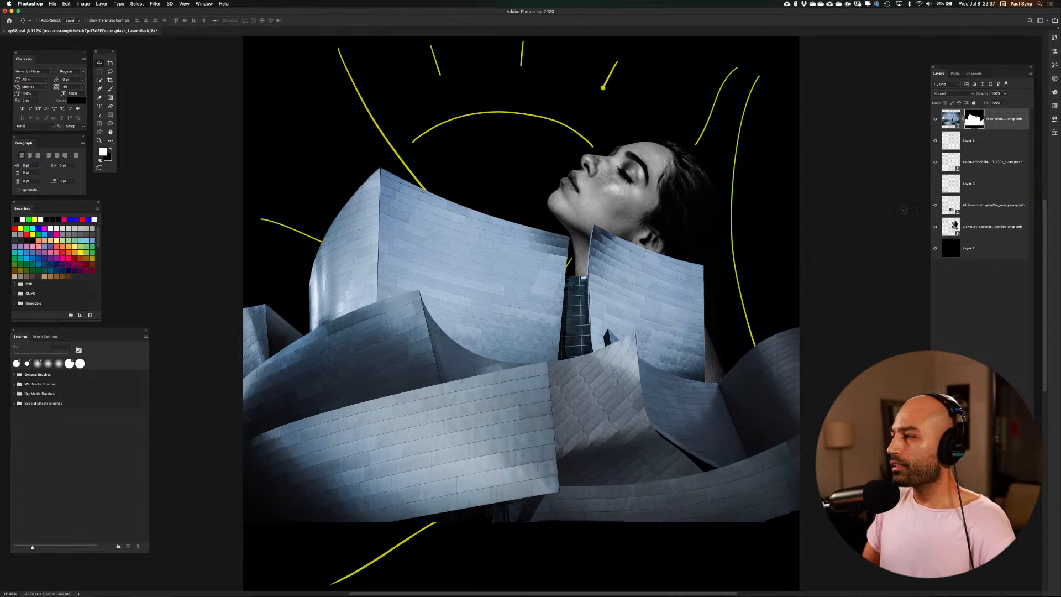
Convert the masked building layer to a Smart Object and move it below the portrait layer, directly above Layer 1
right_click(1008, 117)
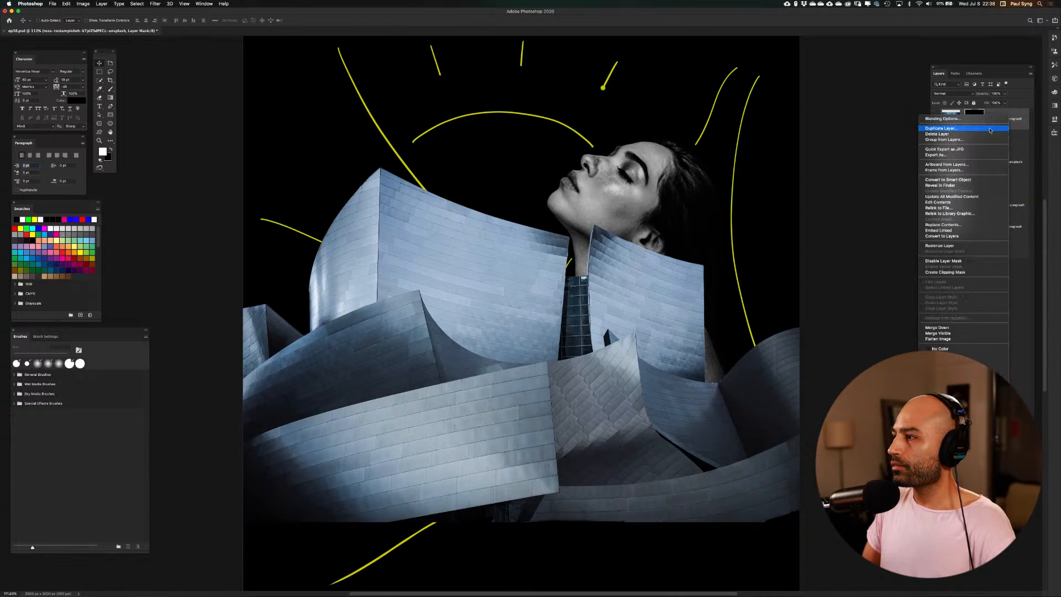
left_click(981, 178)
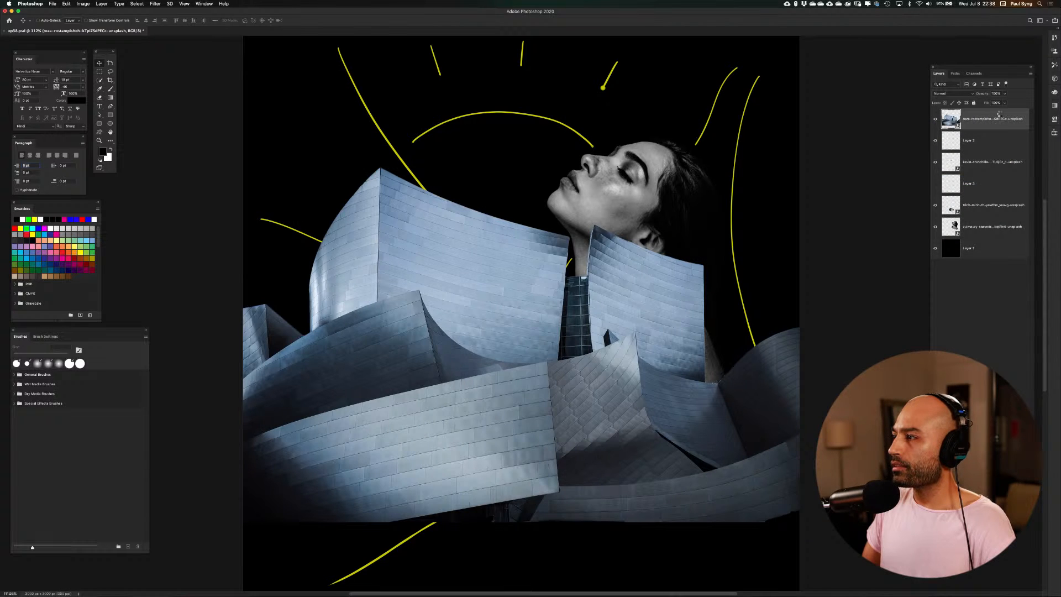
left_click_drag(1000, 114, 993, 237)
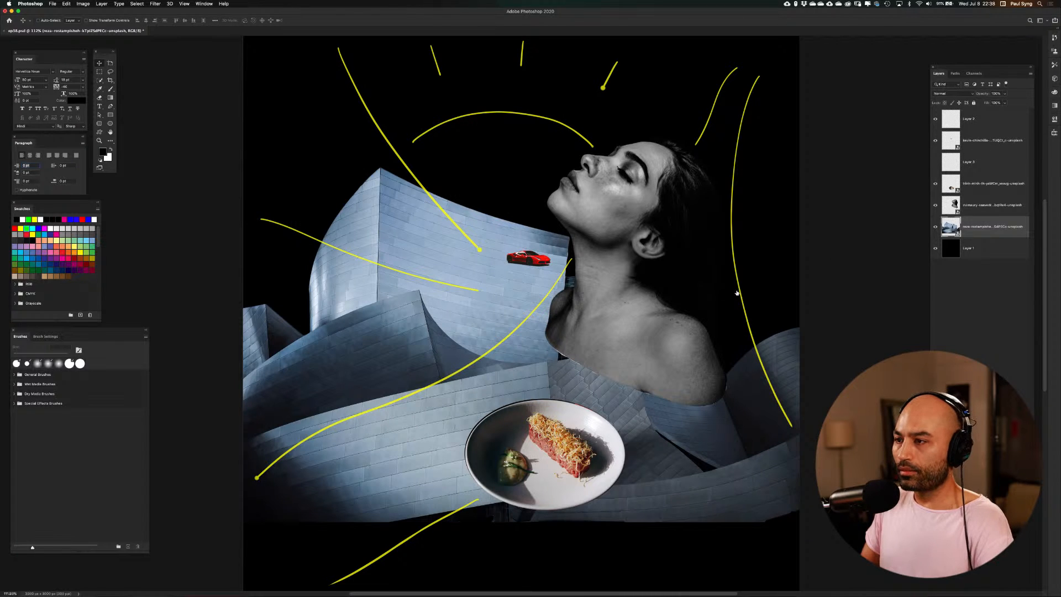
Scale the building down to about a third of its size and place it beside the woman's neck, behind the red car
key("super+t")
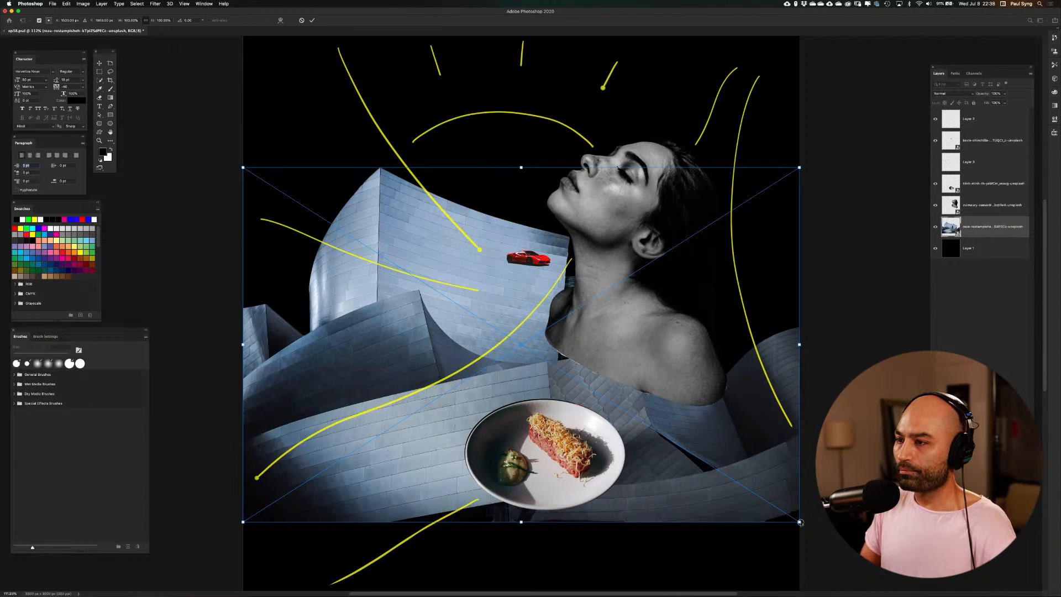
left_click_drag(800, 521, 496, 330)
key("Return")
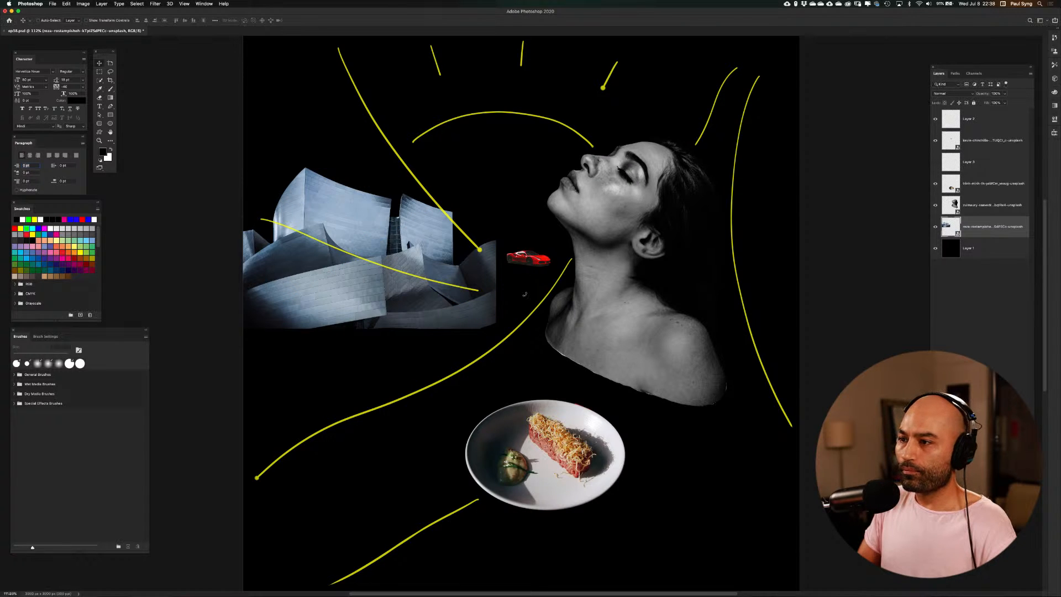
left_click_drag(481, 274, 559, 275)
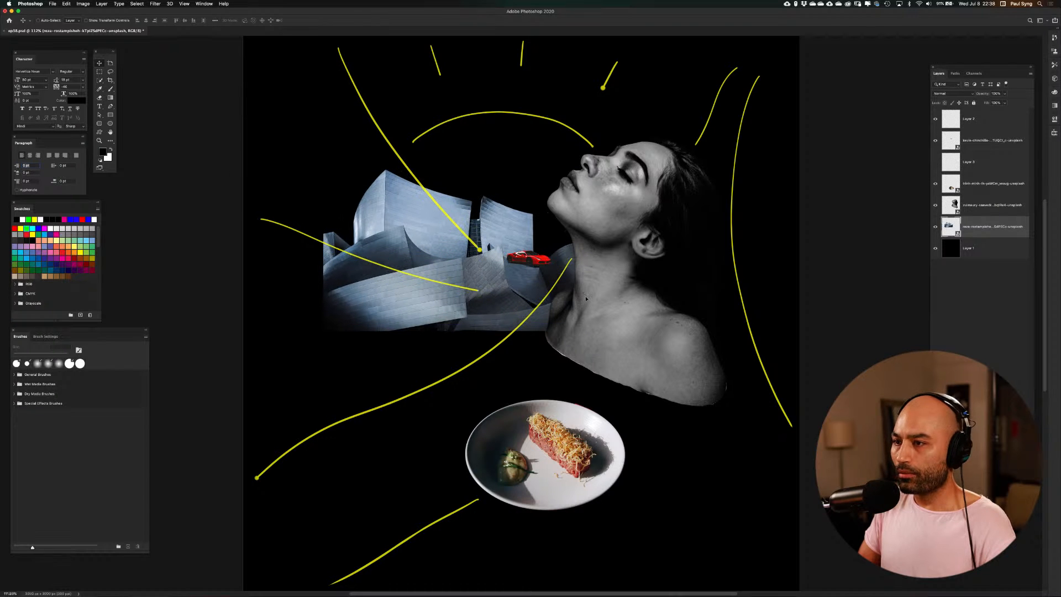
key("super+t")
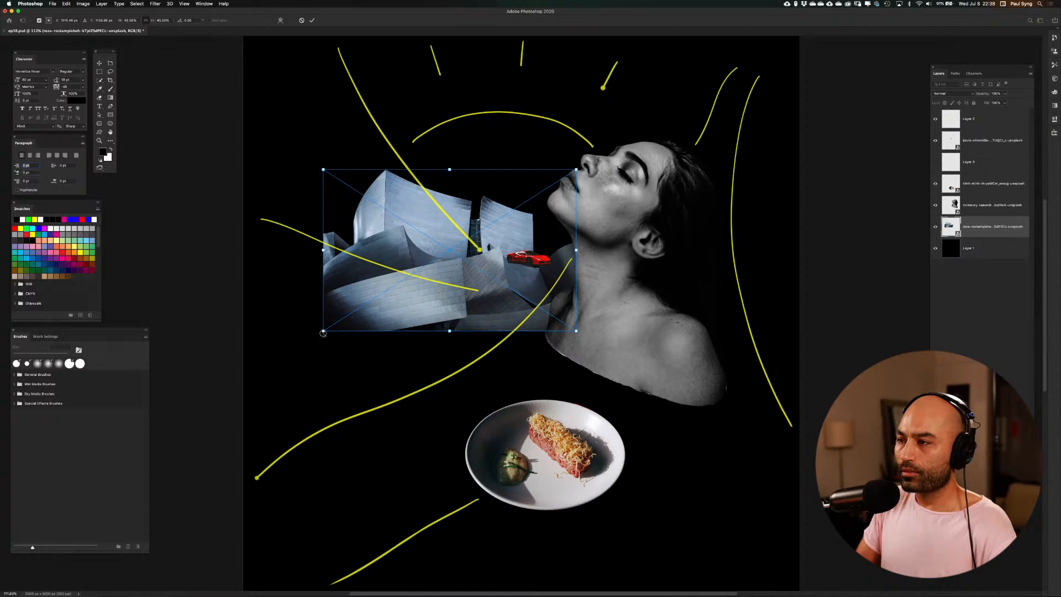
left_click_drag(324, 333, 405, 279)
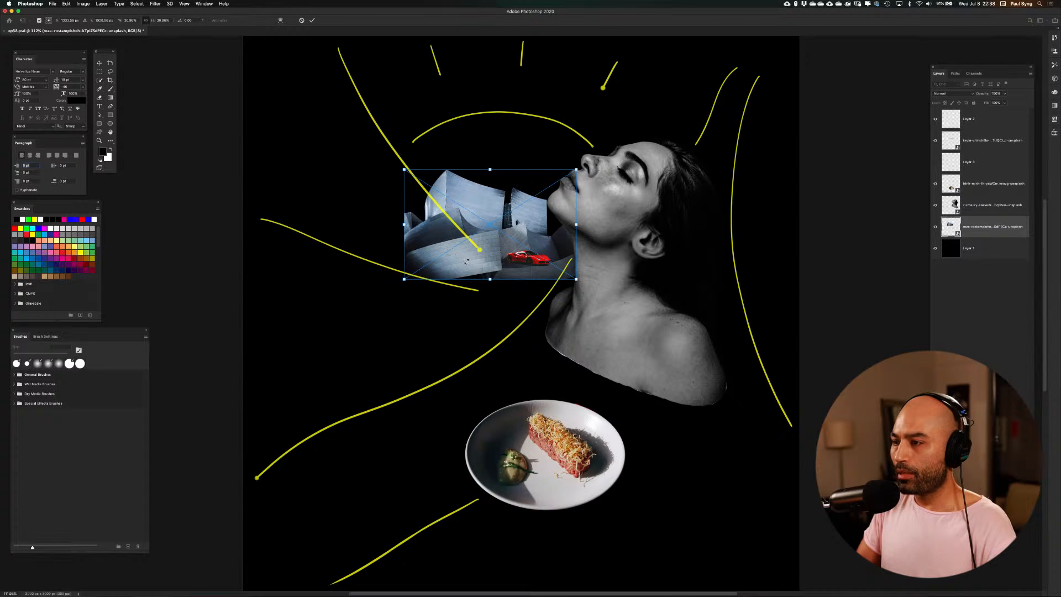
left_click_drag(466, 261, 473, 283)
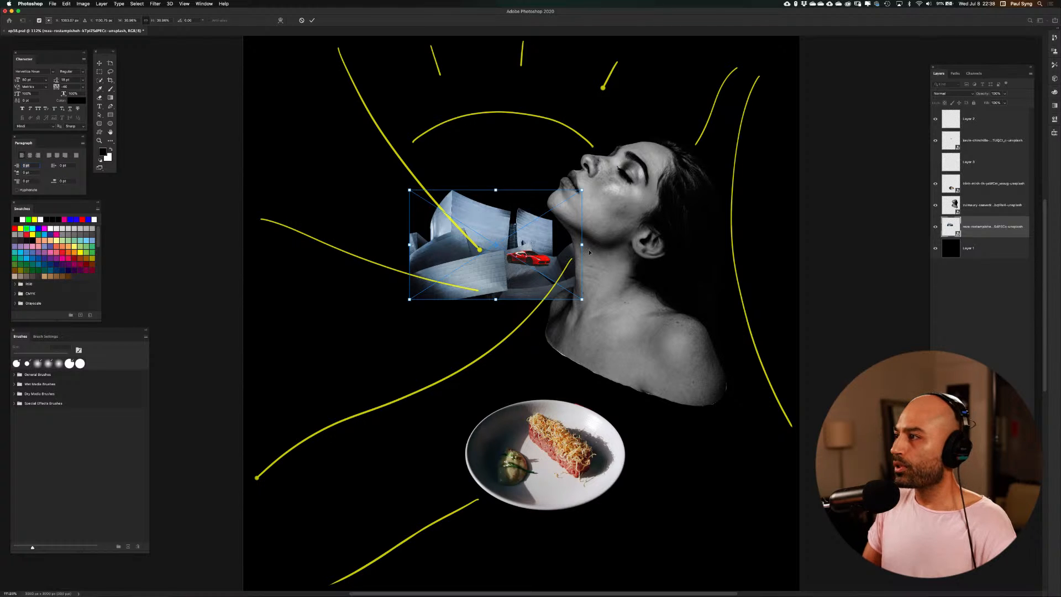
Hide the yellow sketch-line layers and the red car layer
left_click(935, 121)
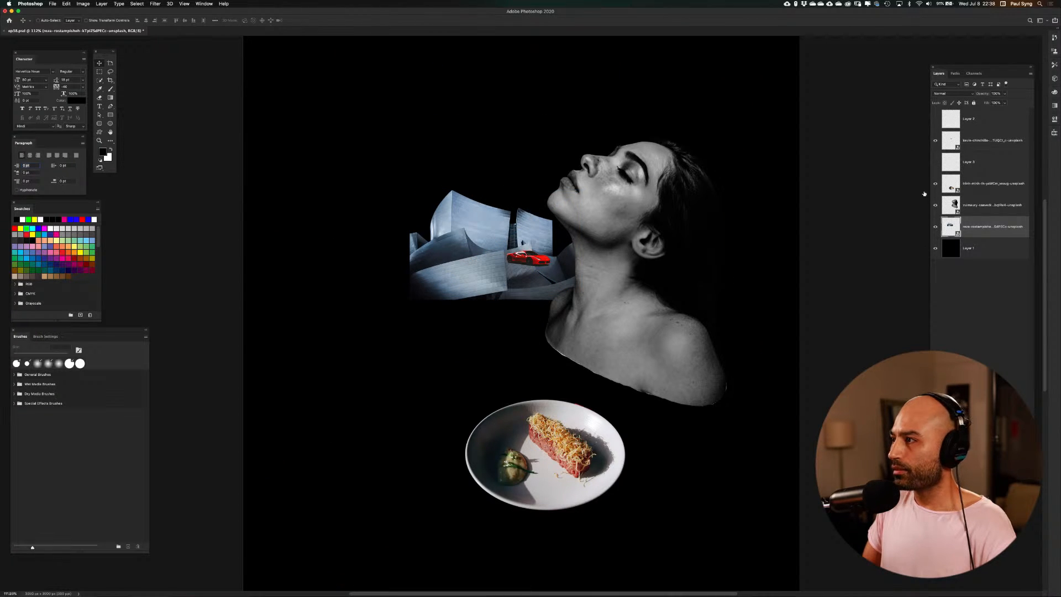
left_click(934, 140)
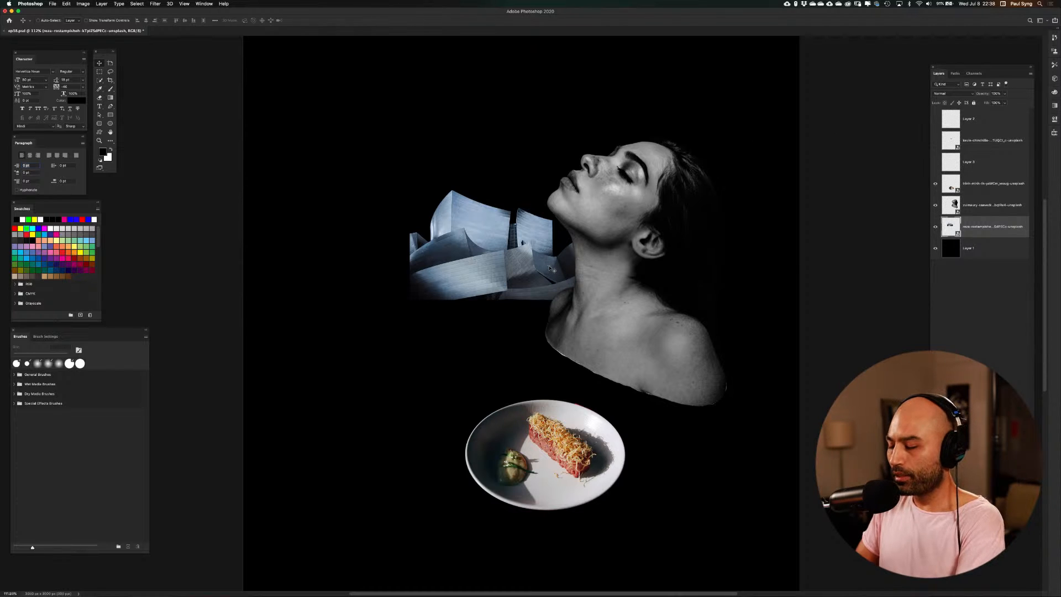
key("super+minus")
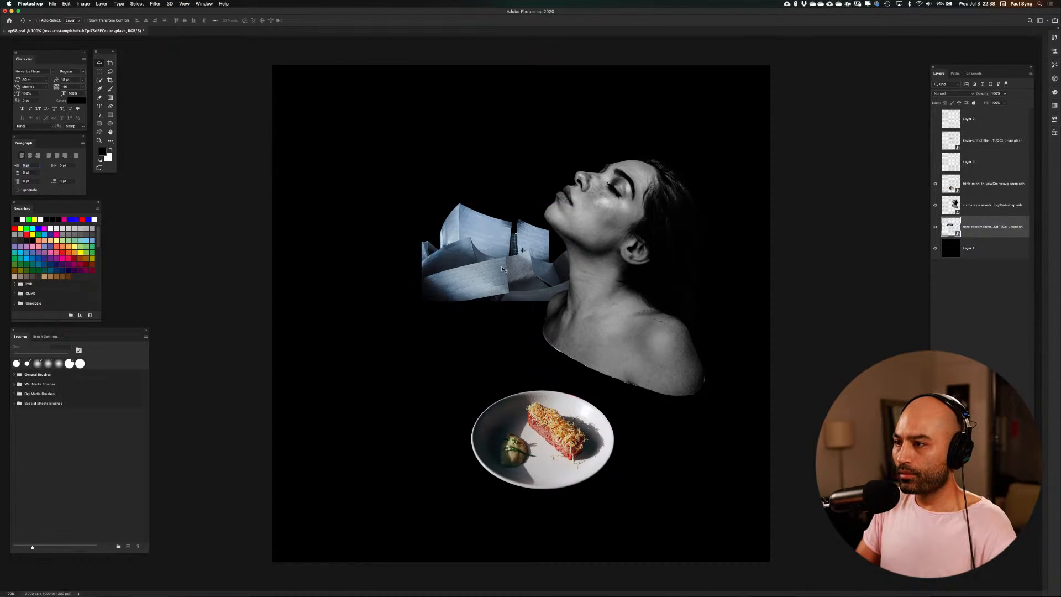
Rotate the building upside down, enlarge it across the canvas's upper part behind the woman, and tilt it slightly
left_click_drag(506, 271, 424, 278)
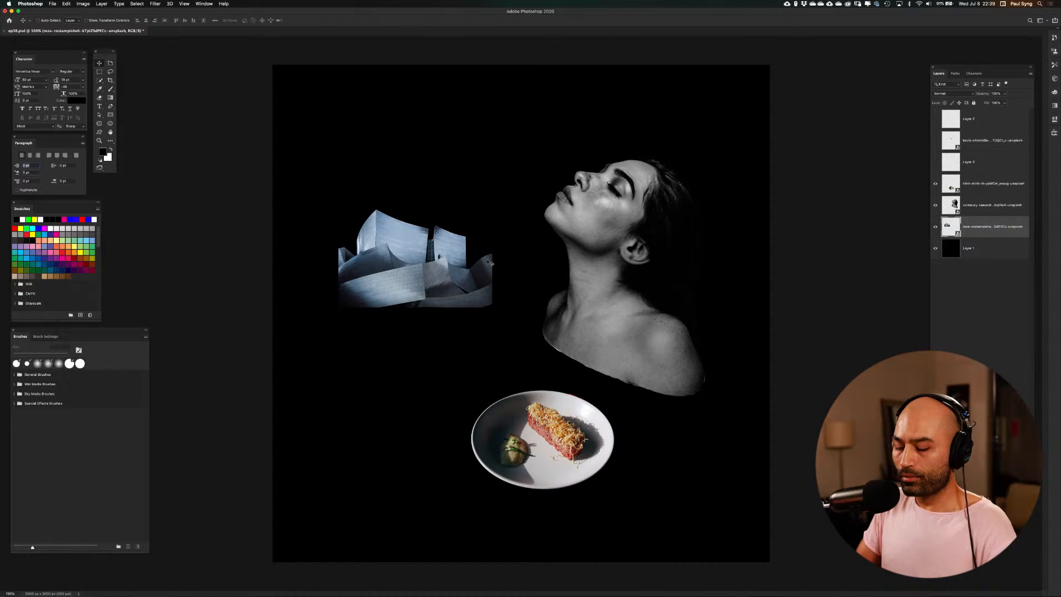
key("super+t")
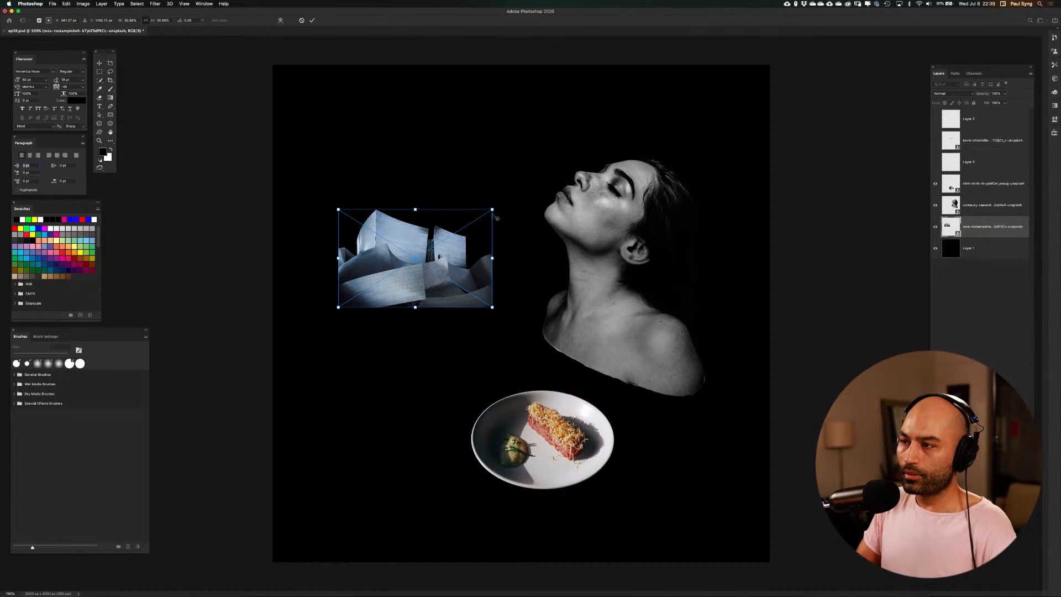
left_click_drag(516, 199, 360, 305)
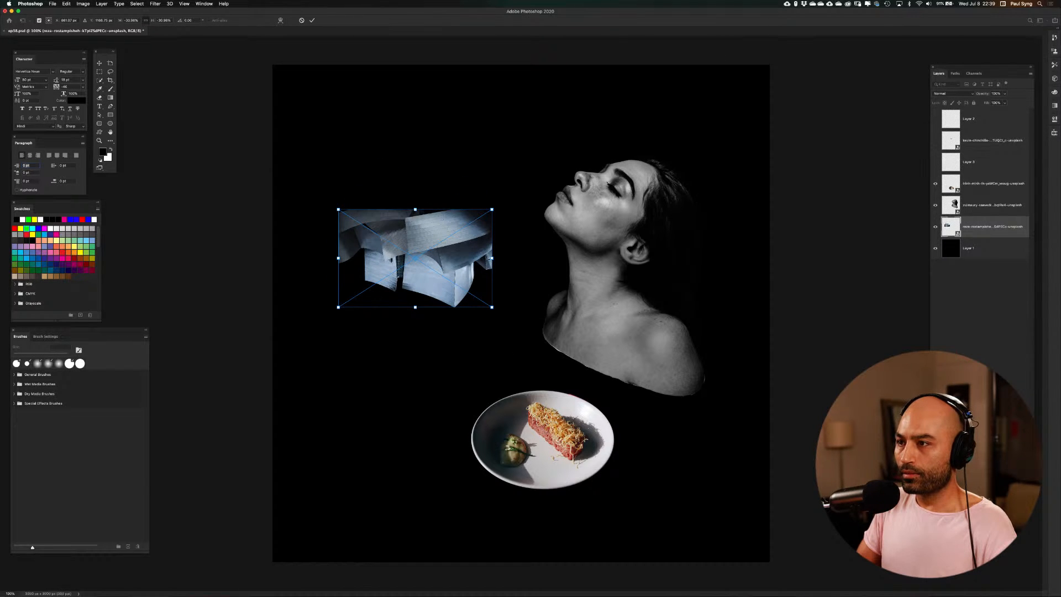
left_click_drag(492, 209, 838, 82)
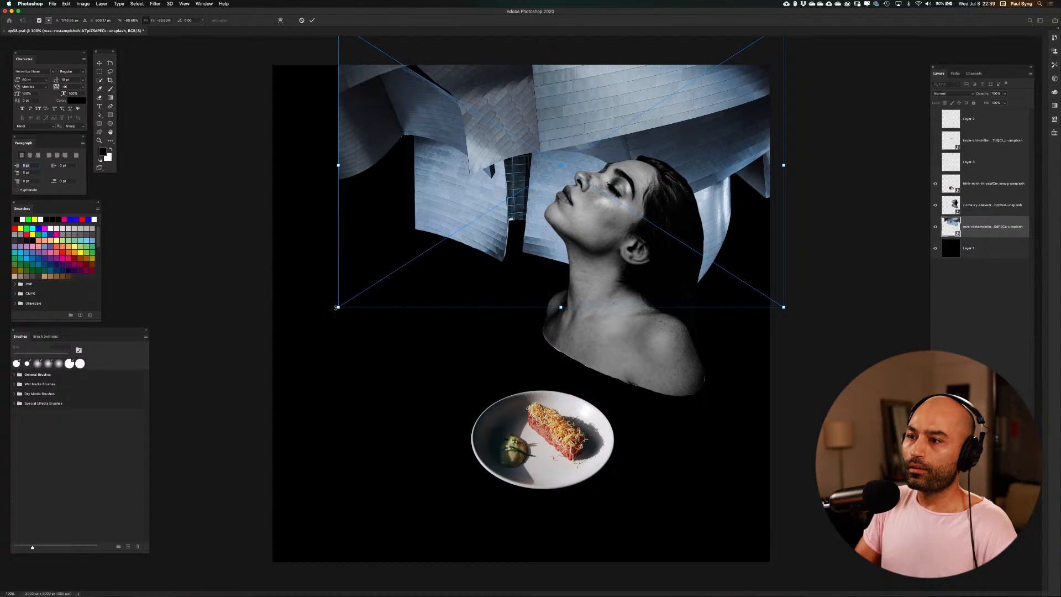
left_click_drag(332, 159, 333, 152)
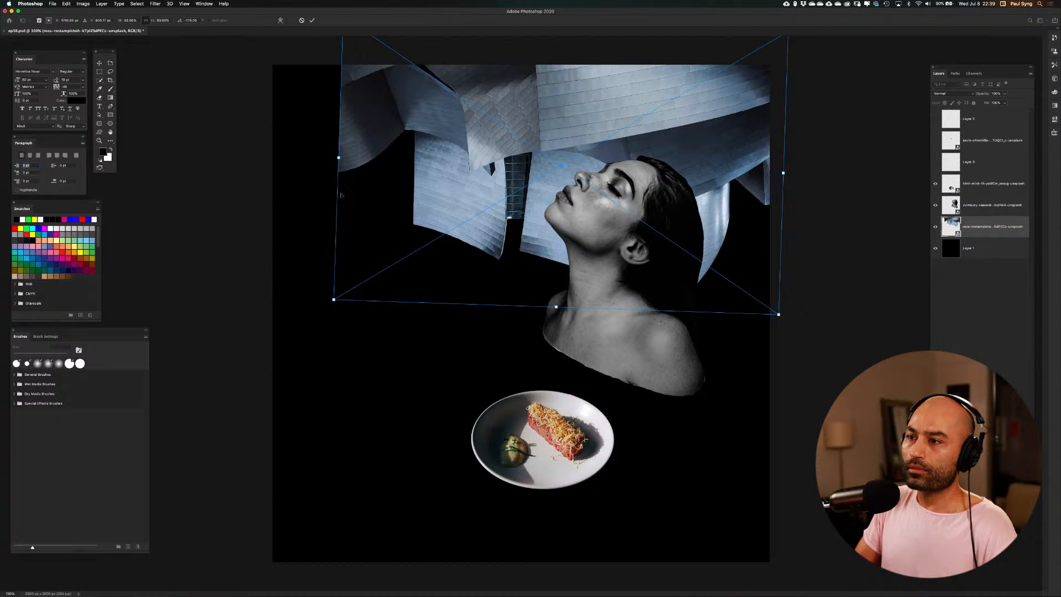
left_click_drag(334, 299, 260, 342)
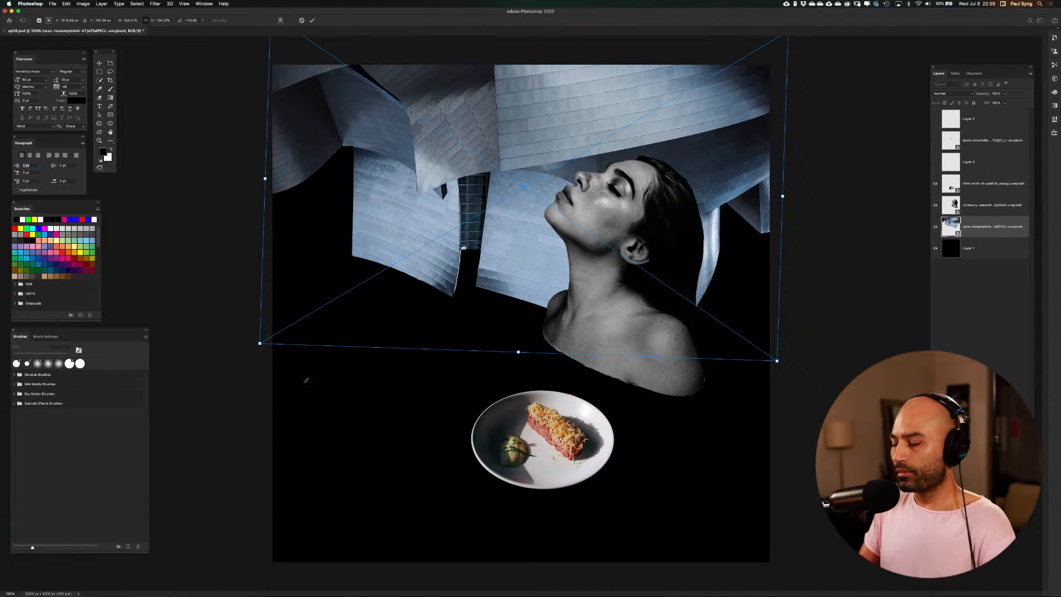
key("Return")
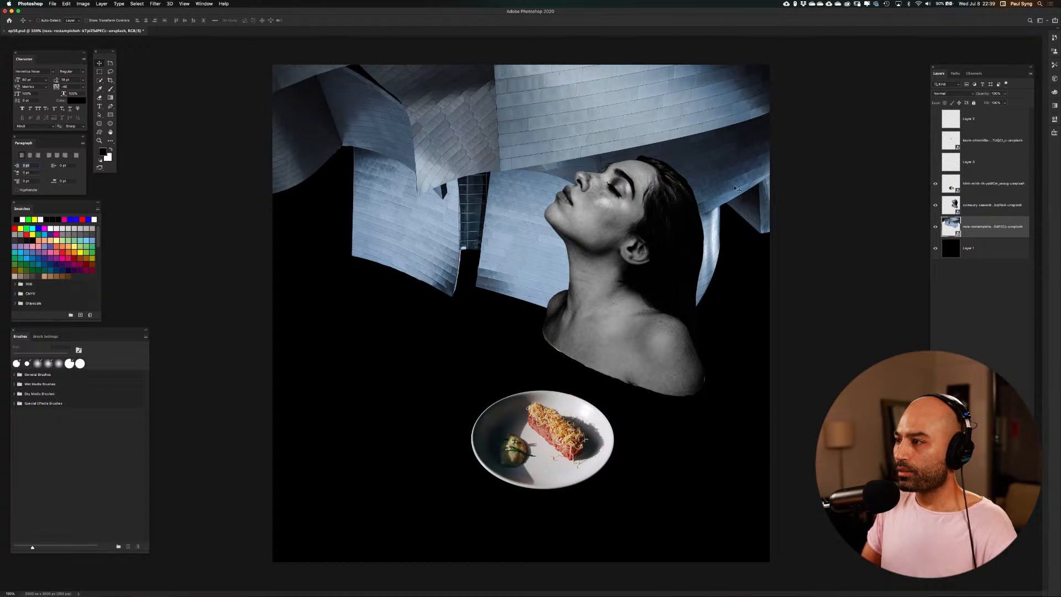
Flip the building horizontally and move it up so its towers hang from the canvas's upper edge
left_click_drag(733, 192, 729, 156)
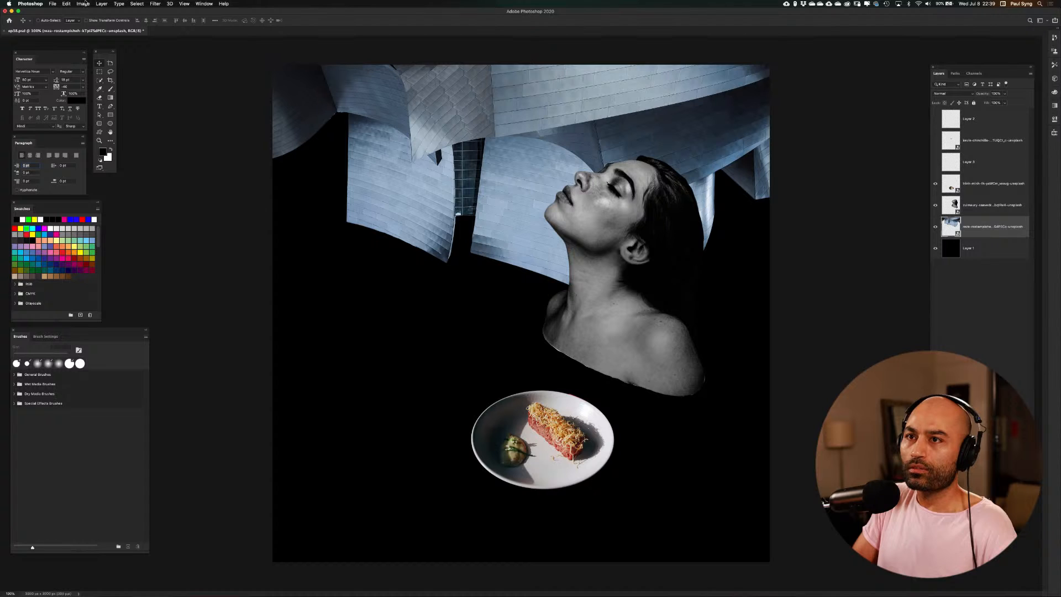
left_click(67, 4)
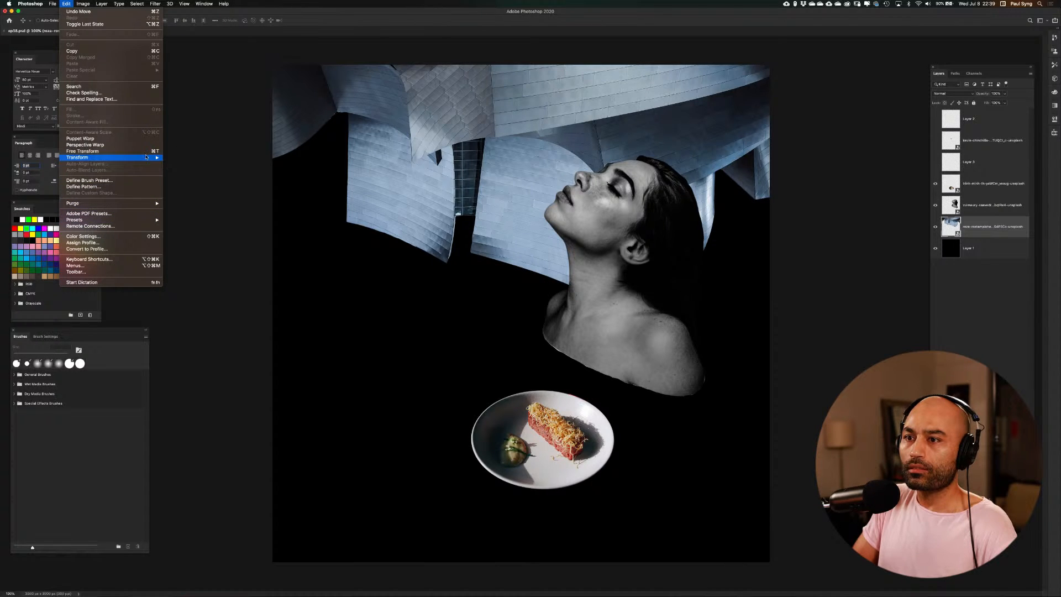
mouse_move(148, 158)
left_click(204, 262)
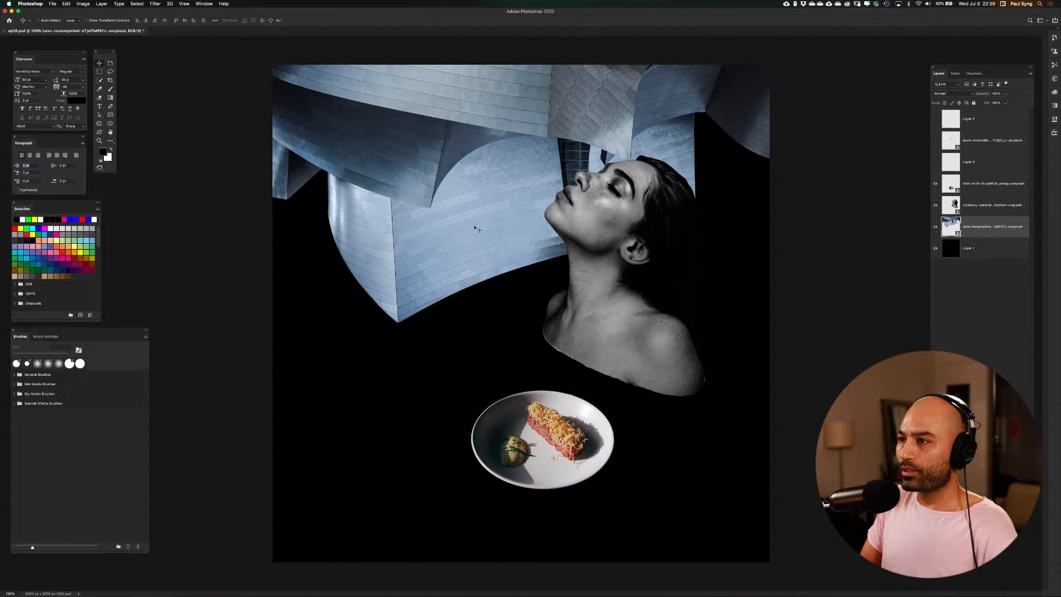
left_click_drag(475, 228, 474, 174)
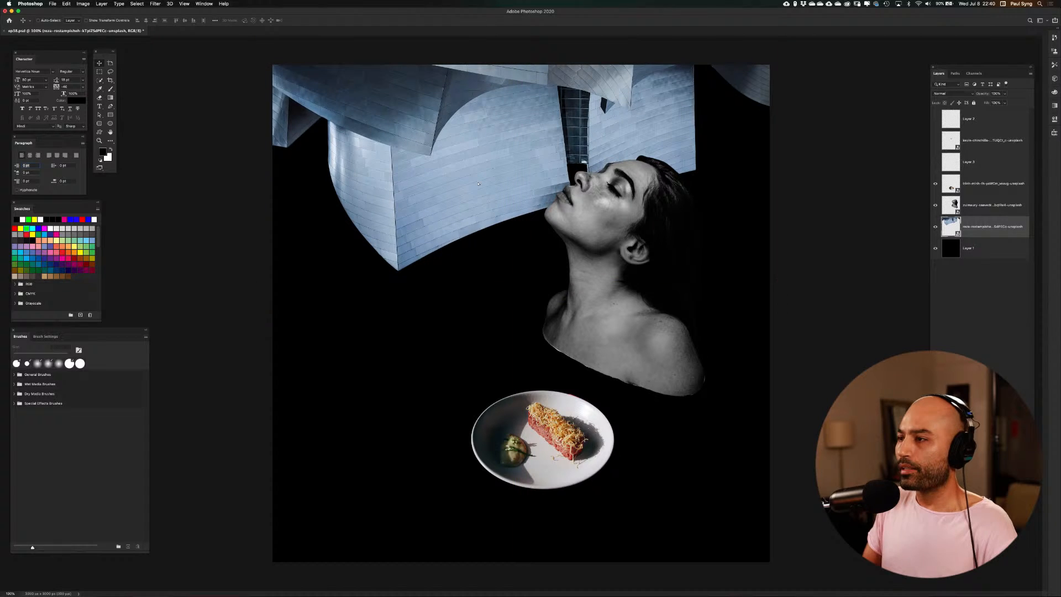
Move the woman's portrait down clear of the building, and the food plate down below her shoulders
left_click(964, 205)
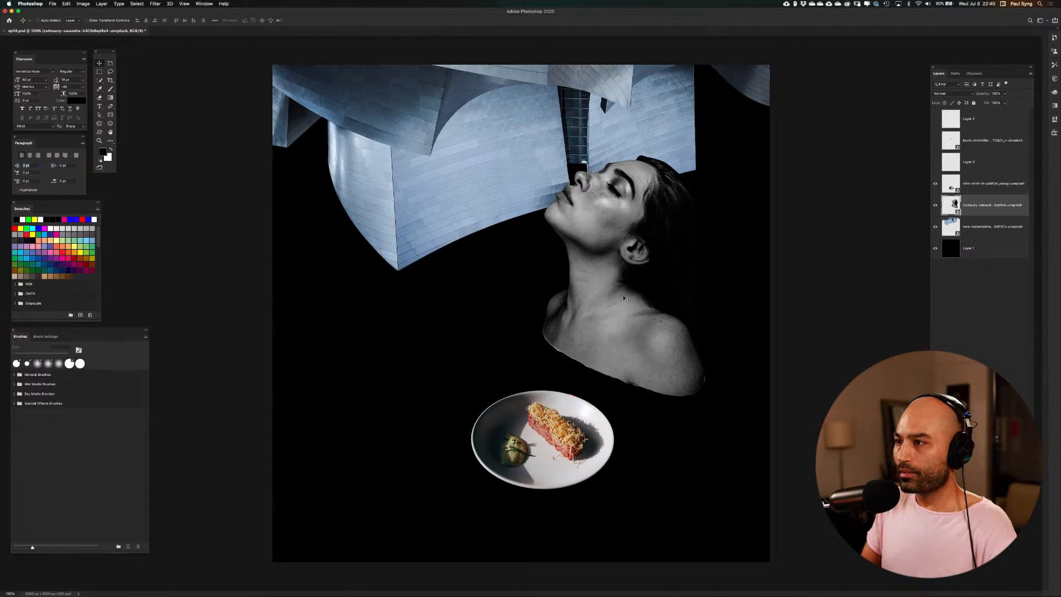
left_click_drag(627, 304, 627, 369)
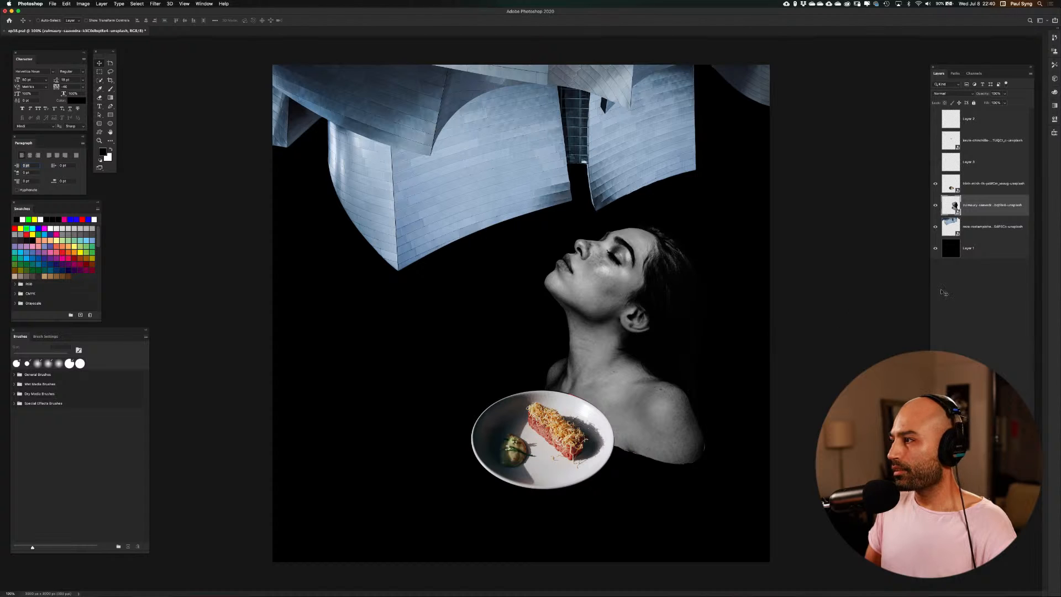
left_click(951, 187)
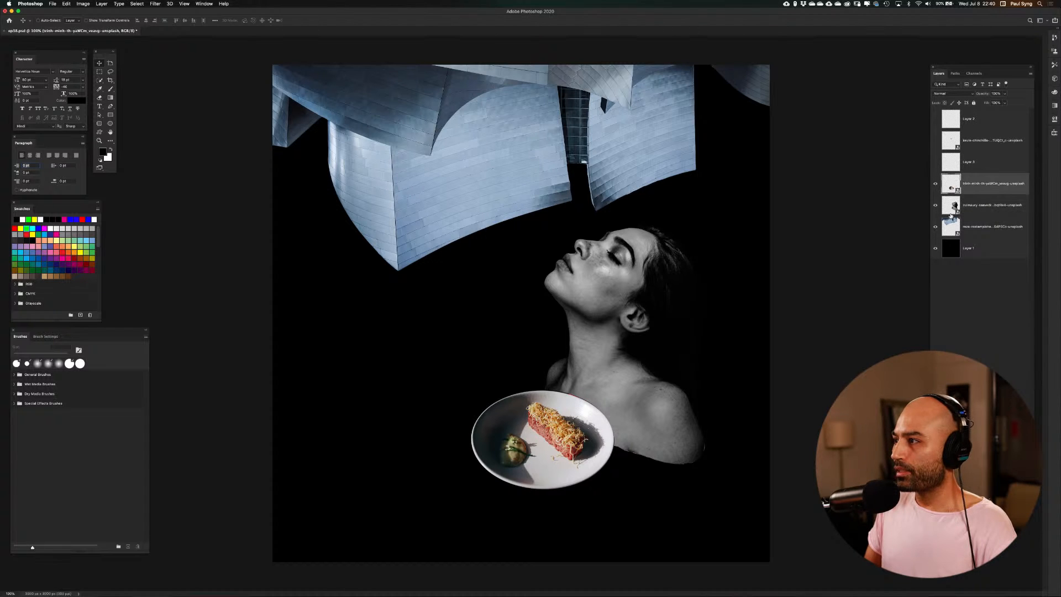
left_click_drag(557, 441, 558, 484)
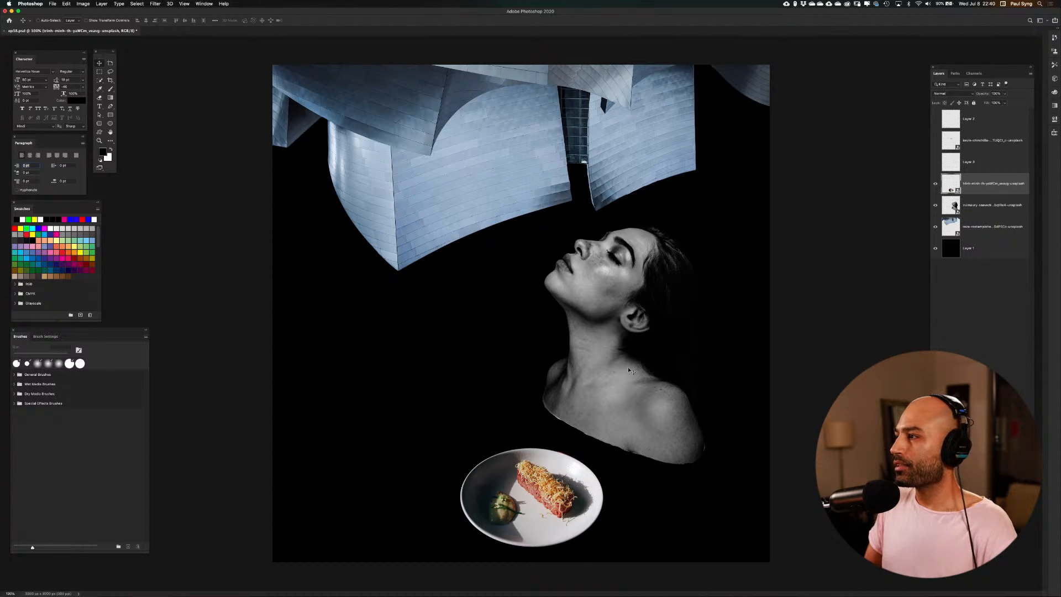
Scale the portrait and plate up together slightly and shift them up and left so her head overlaps the building
left_click(949, 210, "shift")
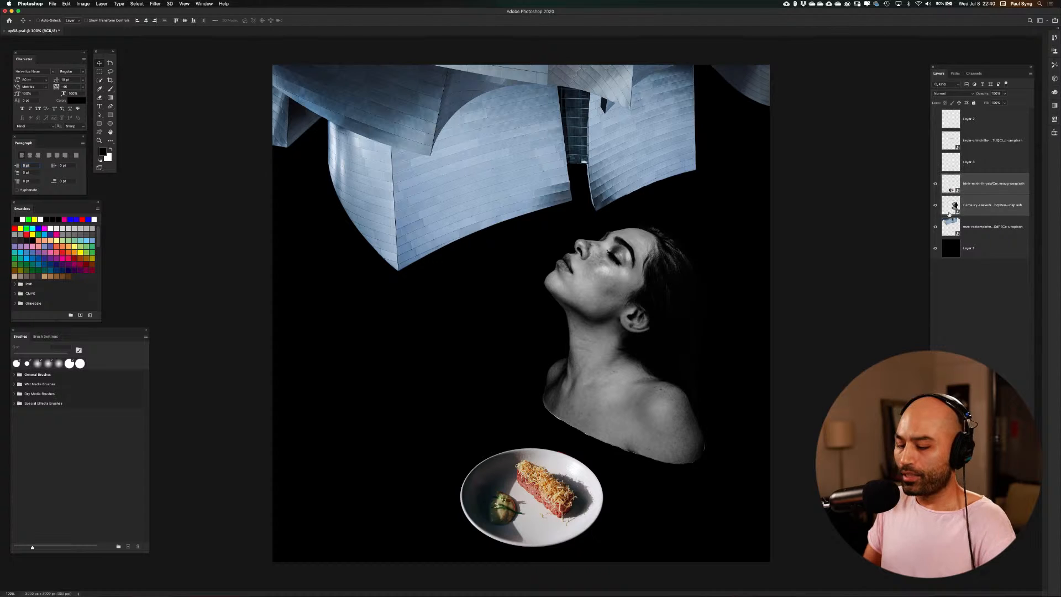
key("super+t")
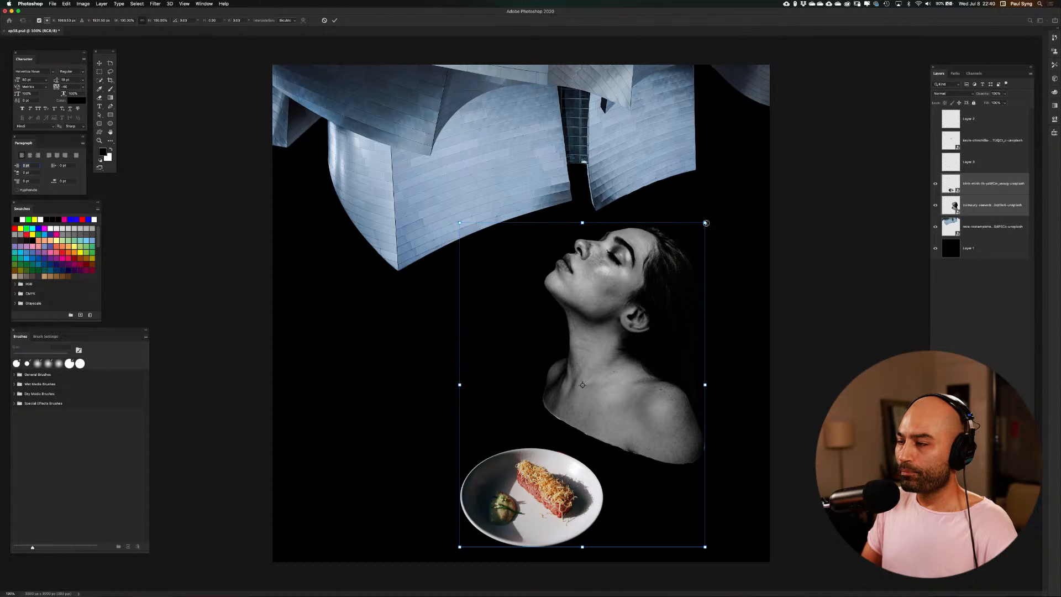
left_click_drag(706, 223, 731, 196)
left_click_drag(631, 344, 593, 289)
key("Return")
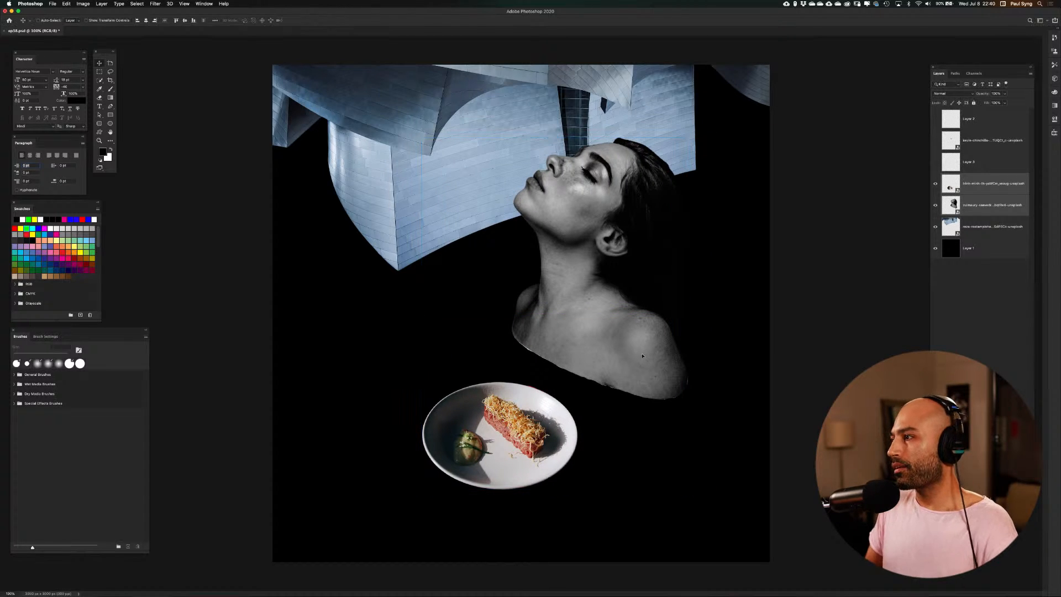
Add a Black & White adjustment layer directly above the building layer and open its blend mode options
left_click(963, 231)
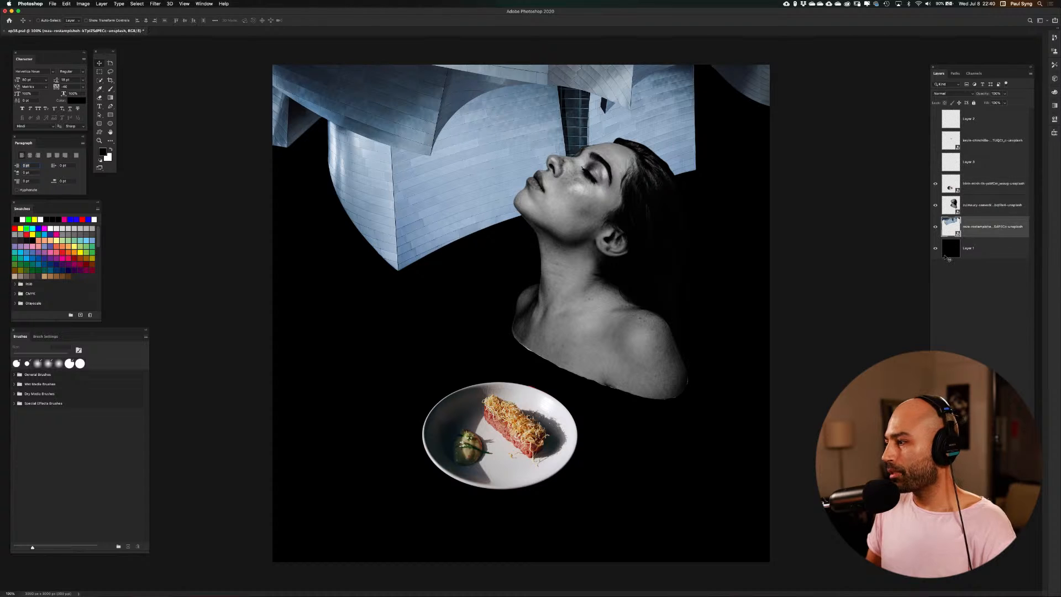
left_click(993, 496)
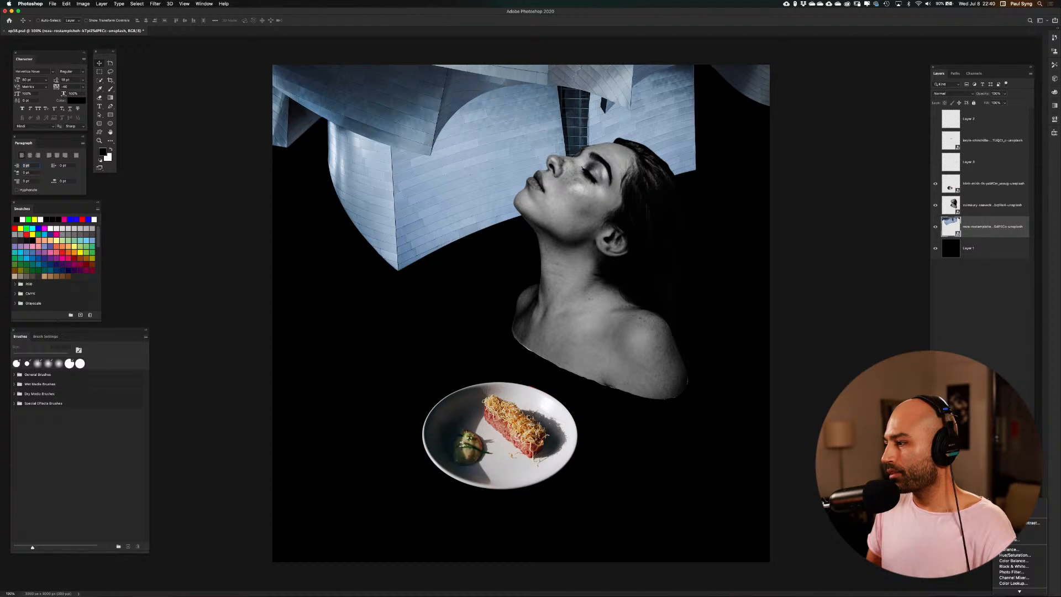
left_click(1012, 566)
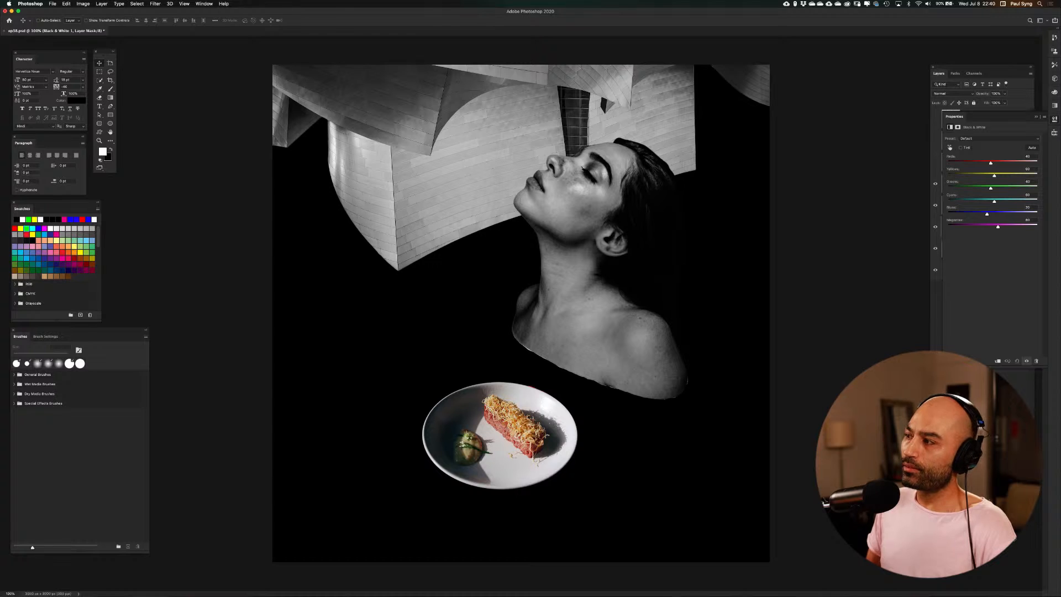
left_click(1036, 117)
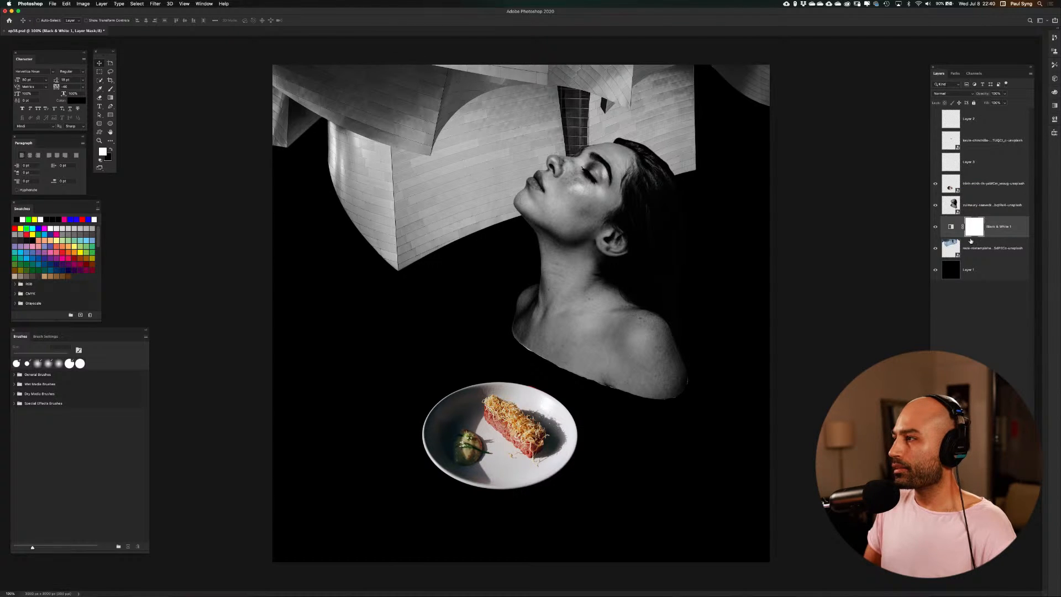
left_click(953, 93)
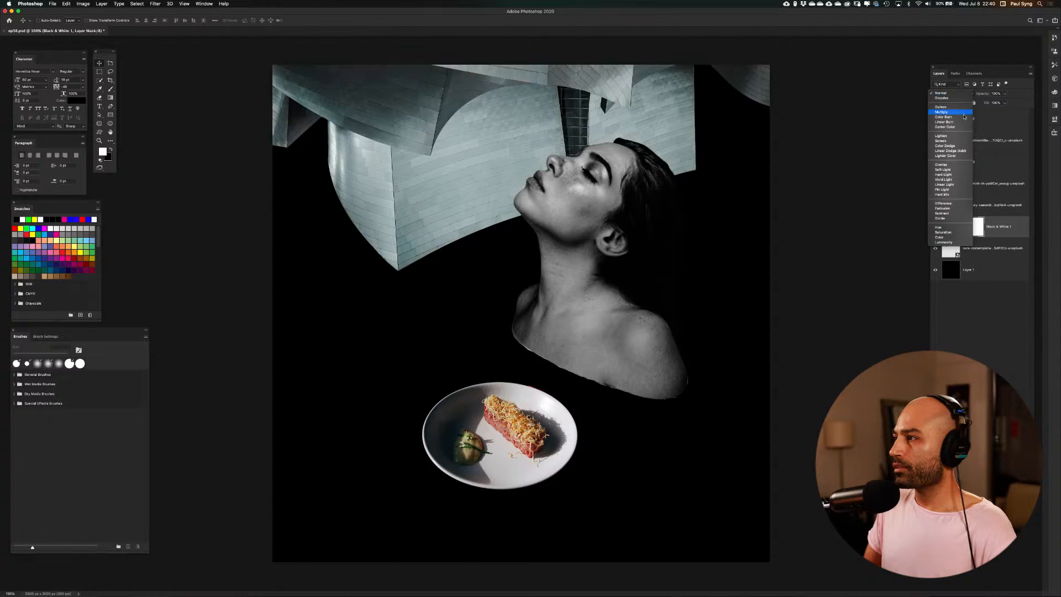
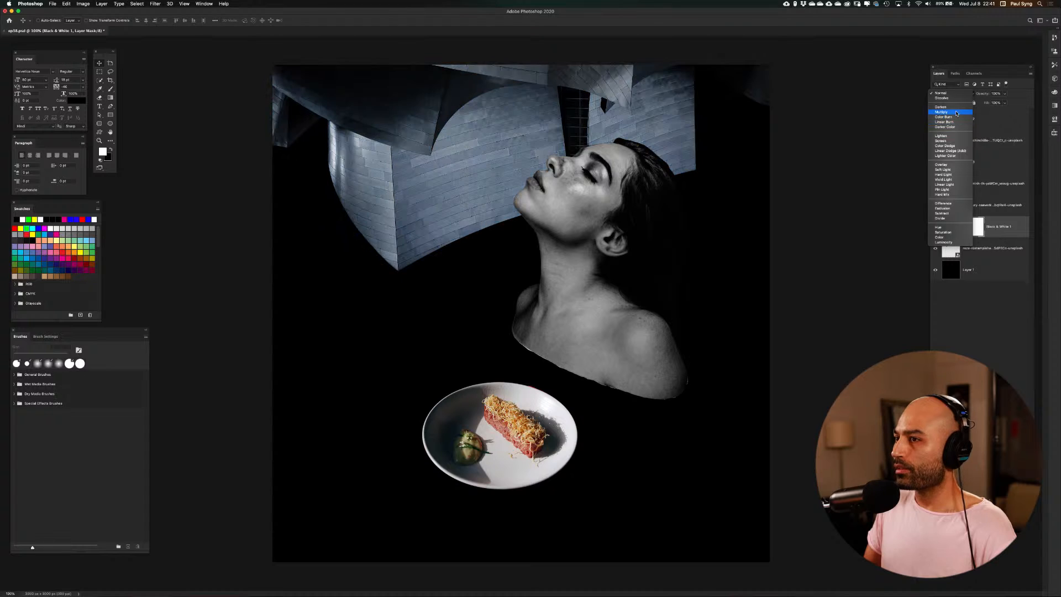
Set the Black & White adjustment layer to Multiply and add a Gradient Map adjustment layer above it
left_click(957, 113)
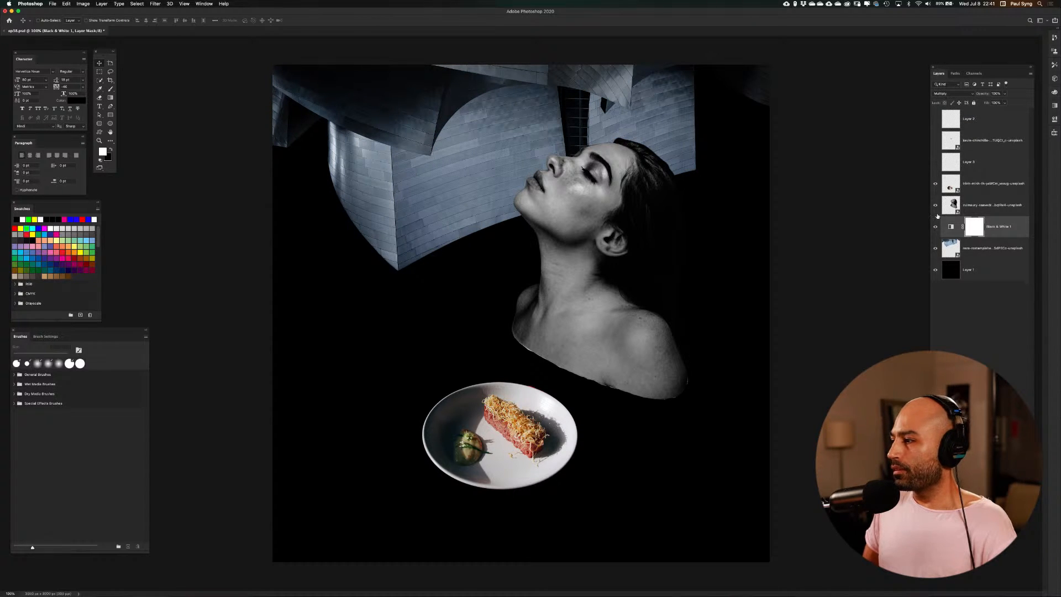
left_click(994, 496)
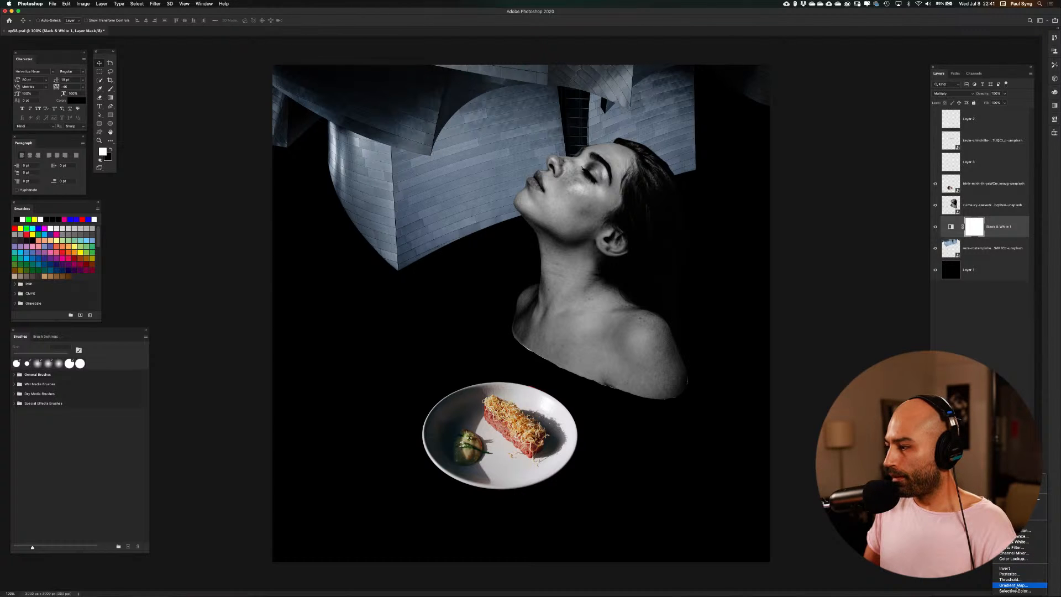
left_click(1016, 585)
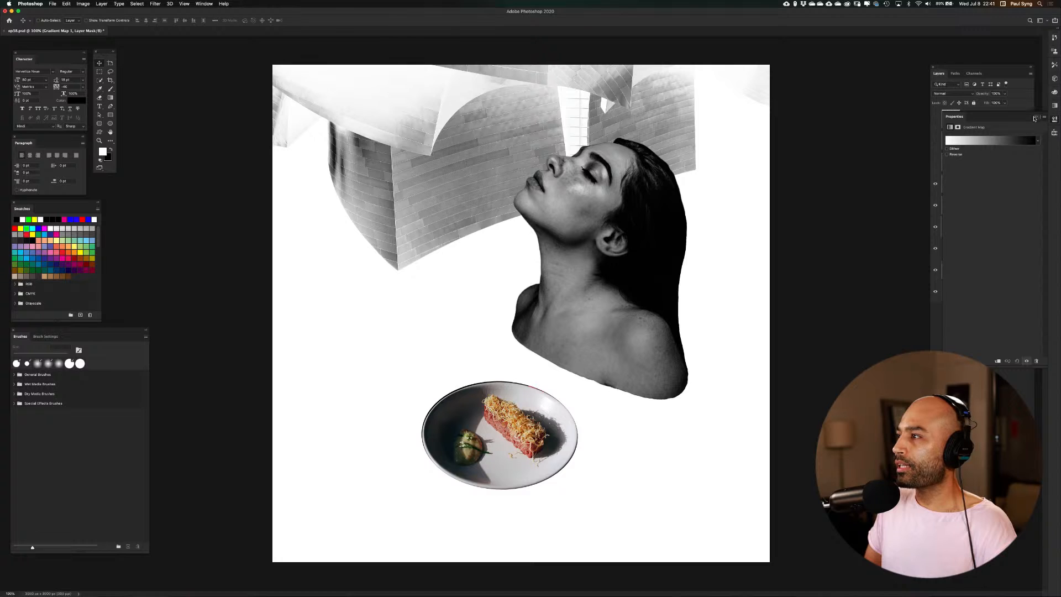
left_click(1034, 118)
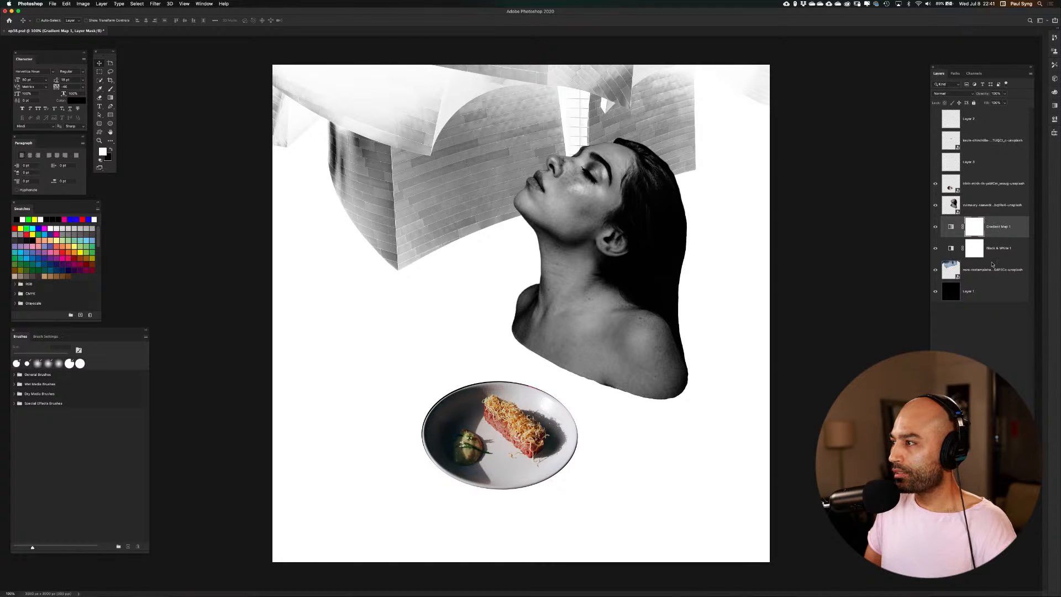
Clip the Gradient Map and Black & White adjustments to the building layer, placing Black & White beneath the Gradient Map
left_click_drag(1010, 222, 1007, 263)
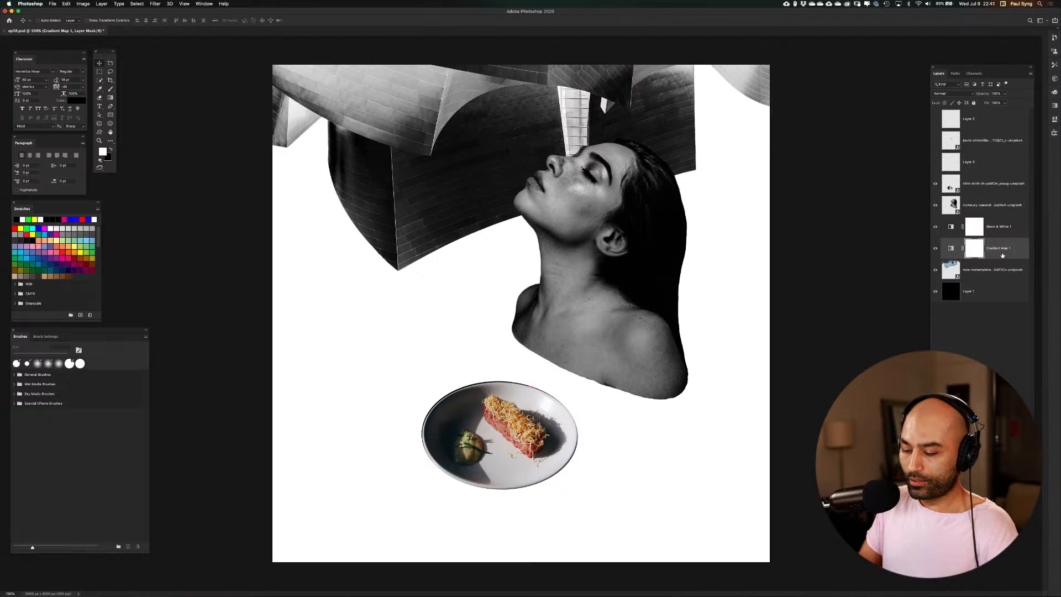
key("super+alt+g")
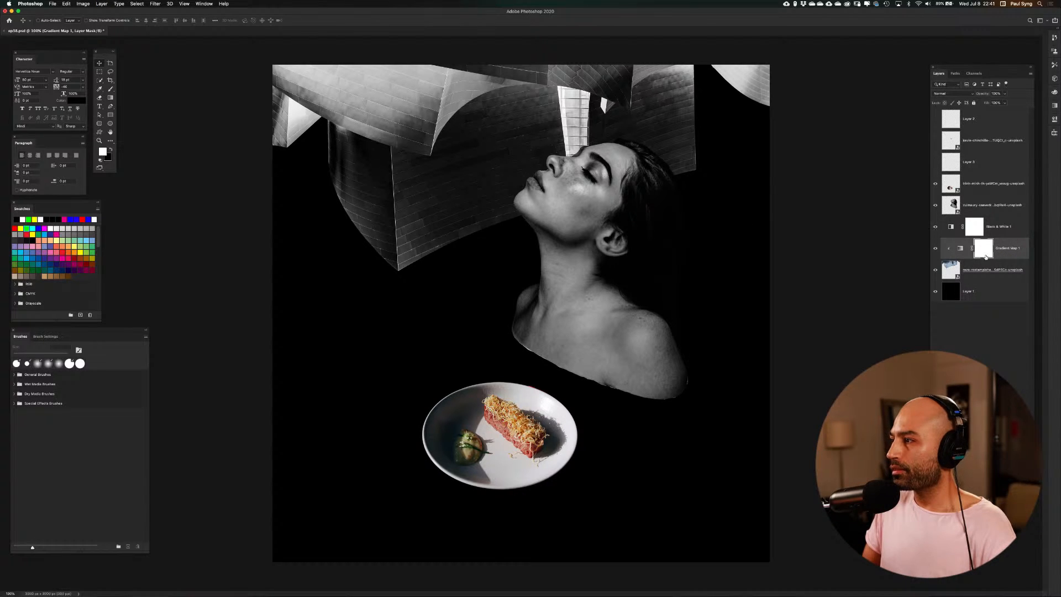
left_click(1007, 228)
left_click(1012, 251)
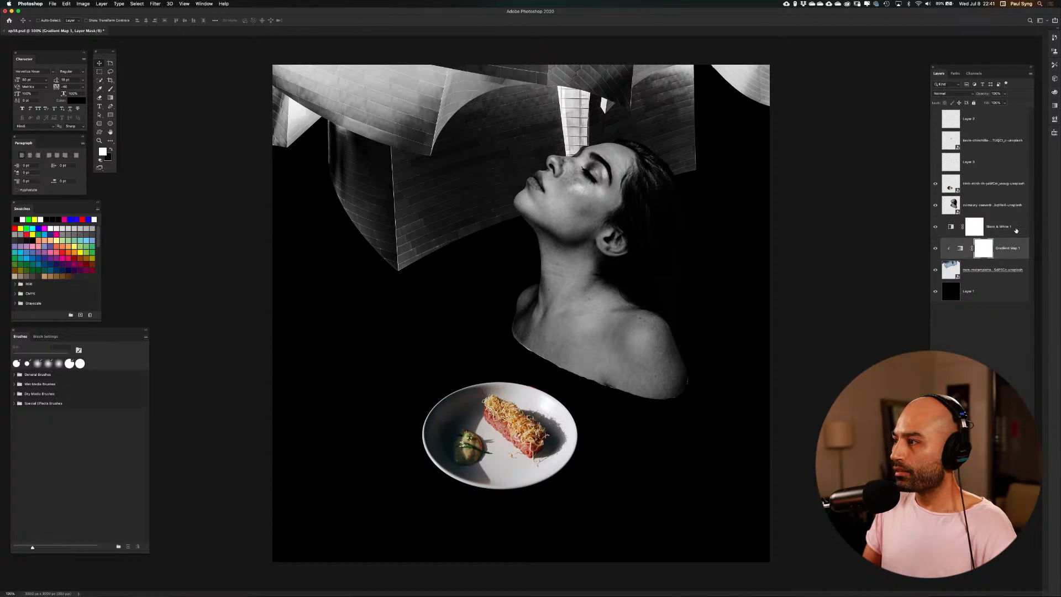
left_click(1015, 230)
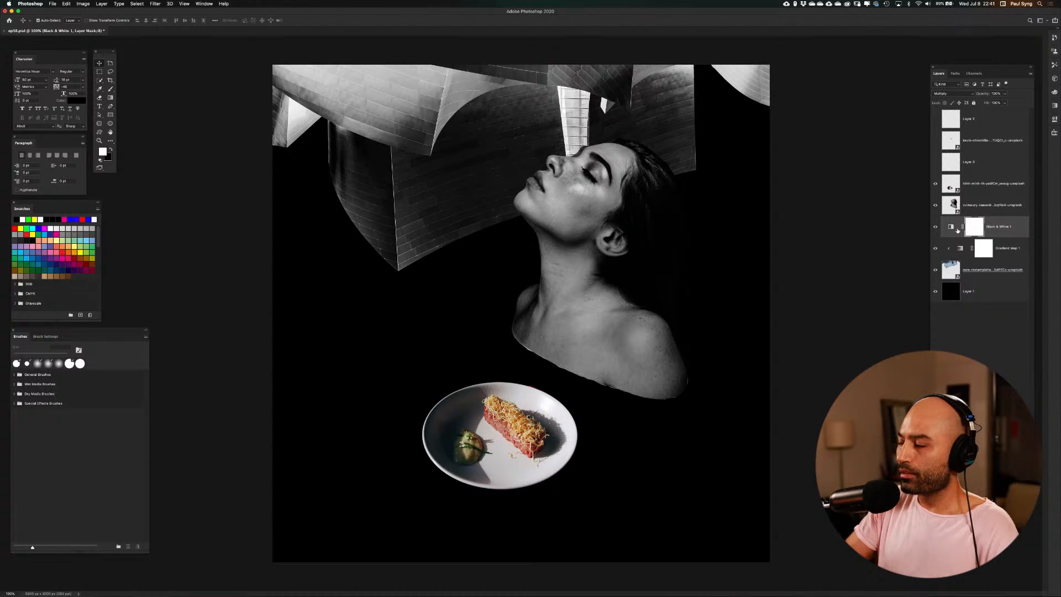
key("super+alt+g")
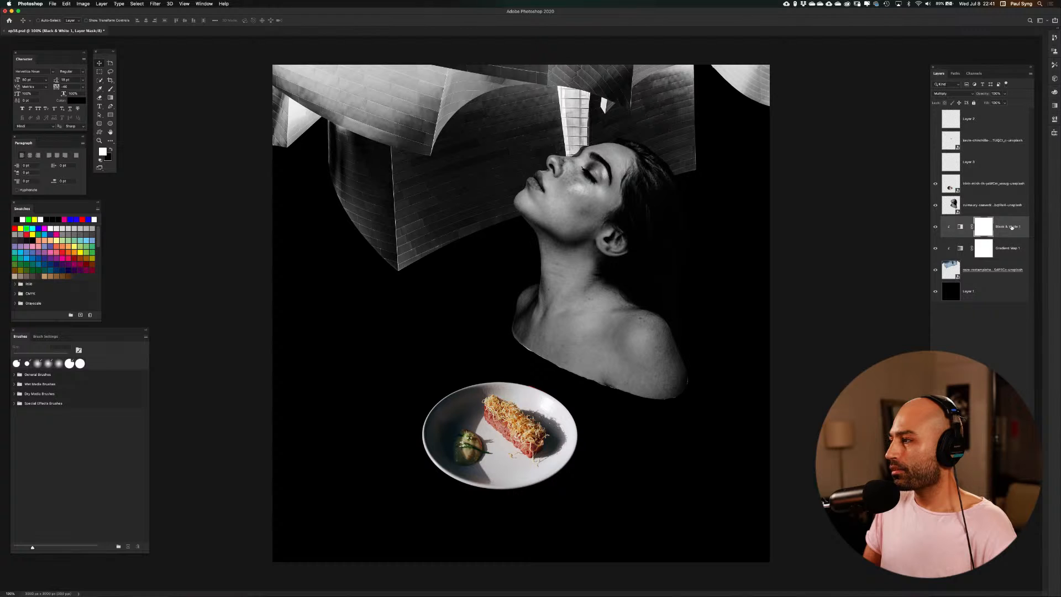
left_click_drag(1010, 226, 1002, 261)
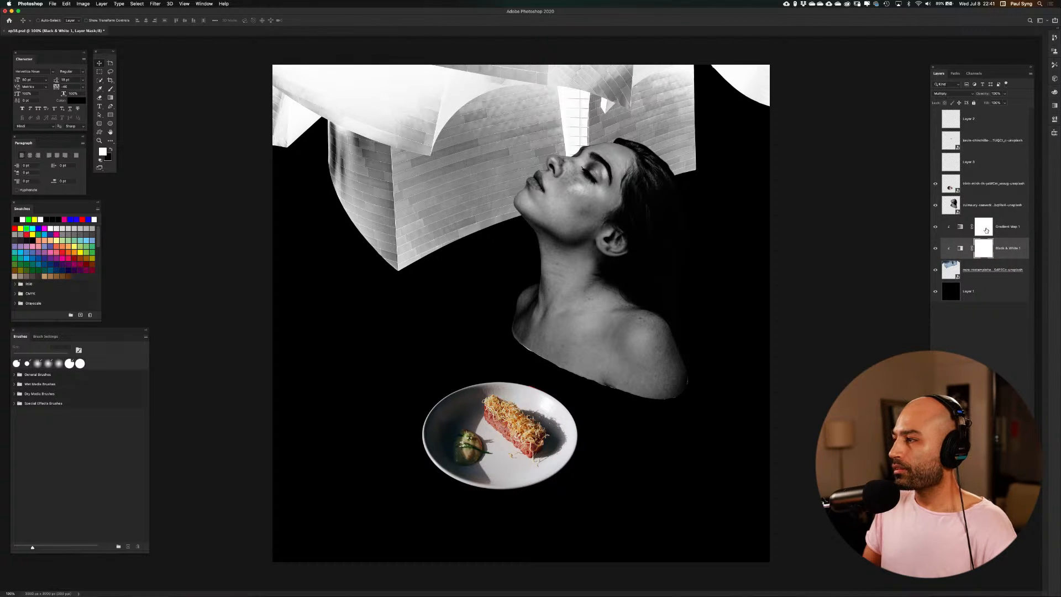
Try several gradient presets on the building's Gradient Map and apply the Violet, Orange one
double_click(961, 227)
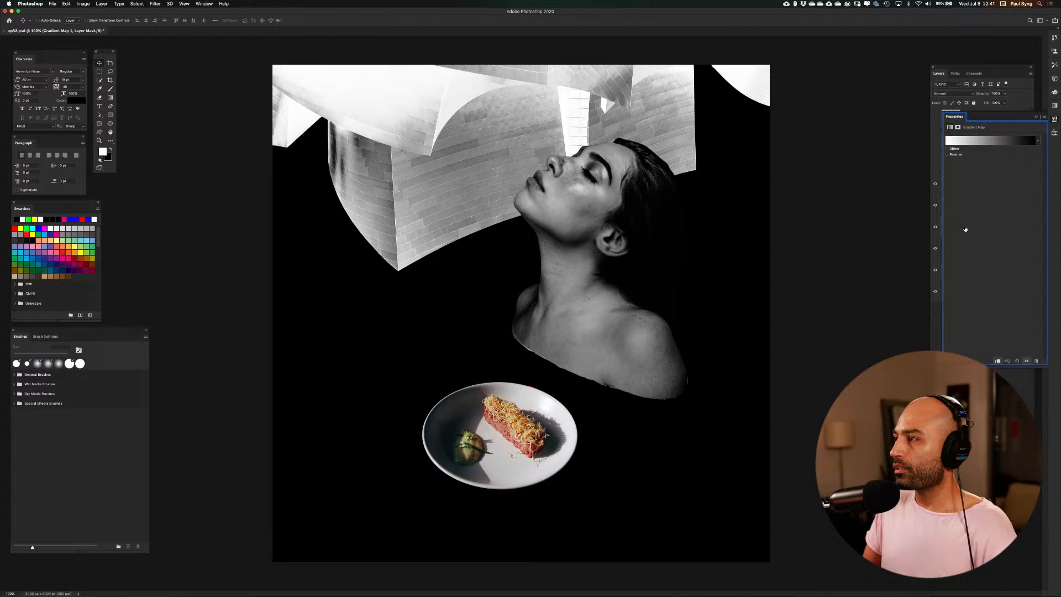
left_click(988, 145)
left_click(806, 259)
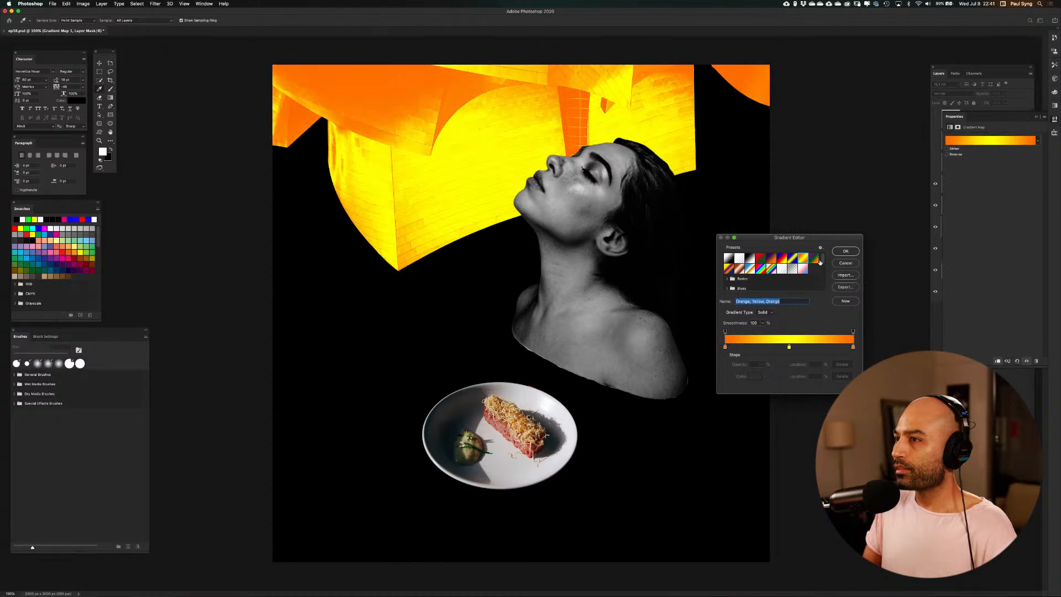
left_click(815, 258)
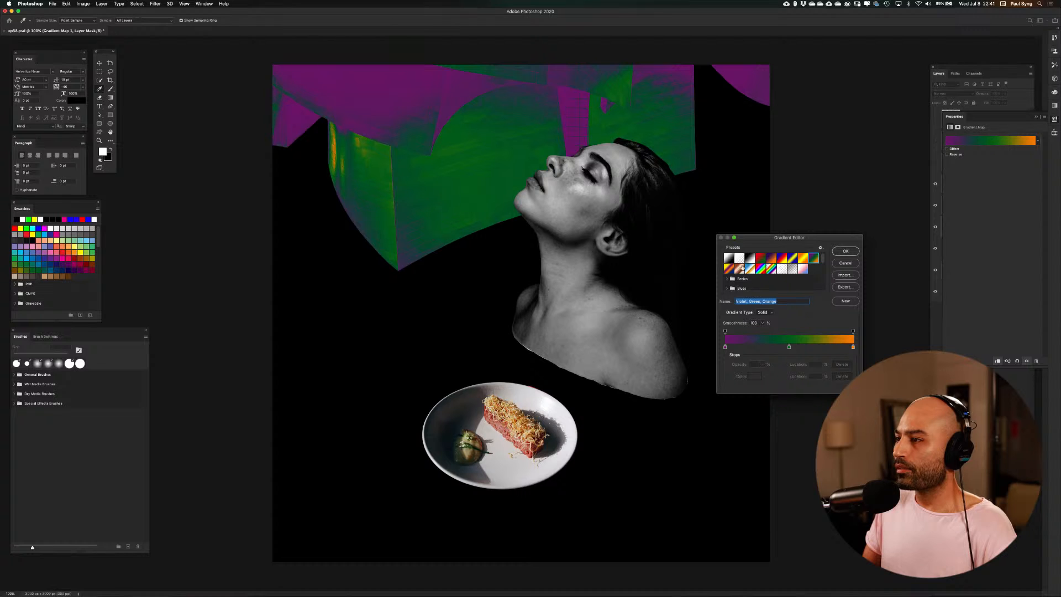
left_click(728, 269)
left_click(740, 269)
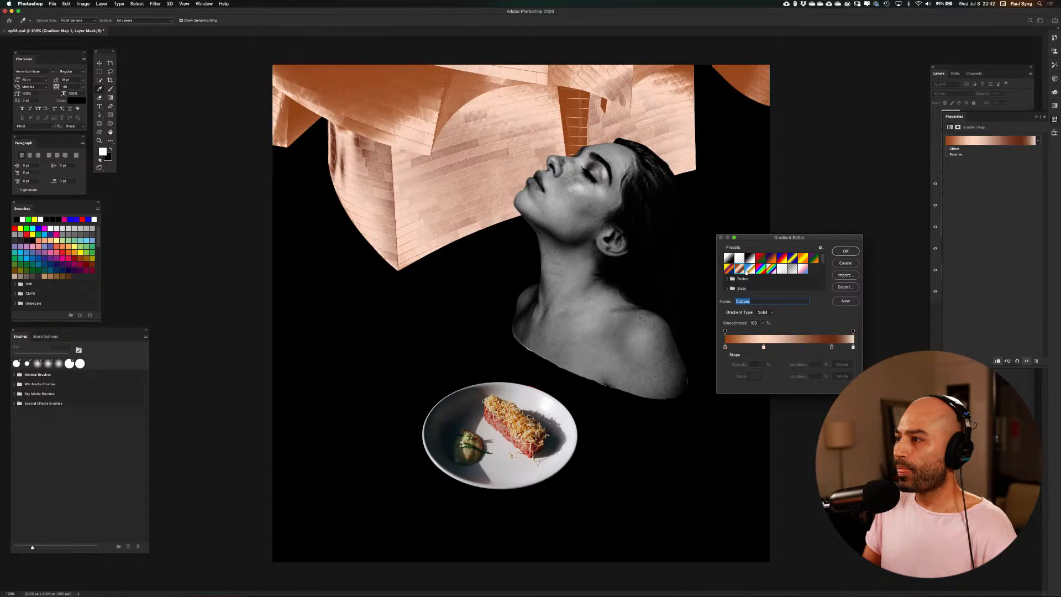
left_click(752, 269)
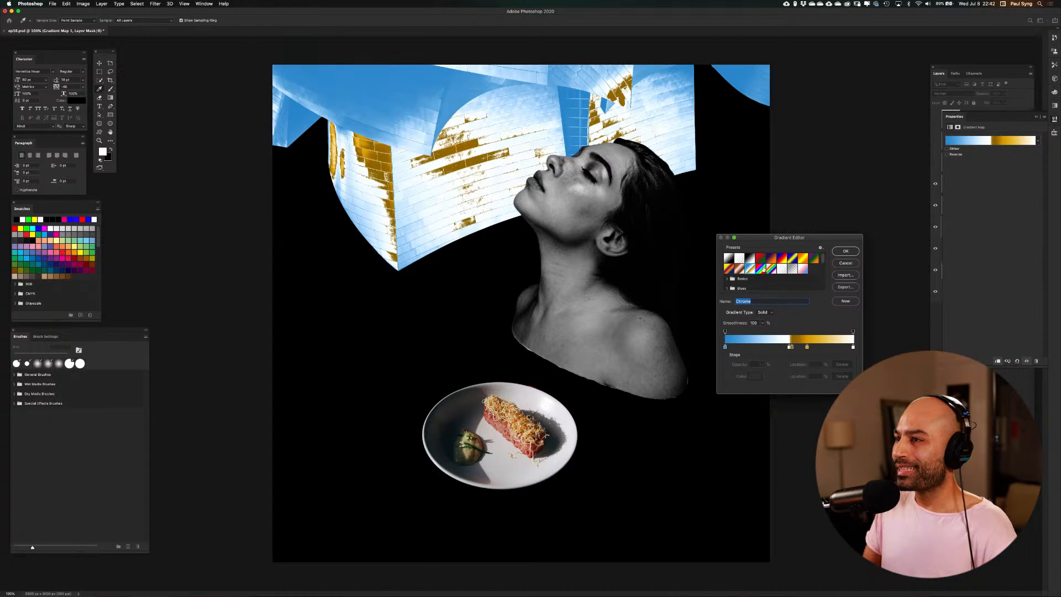
left_click(768, 270)
left_click(761, 258)
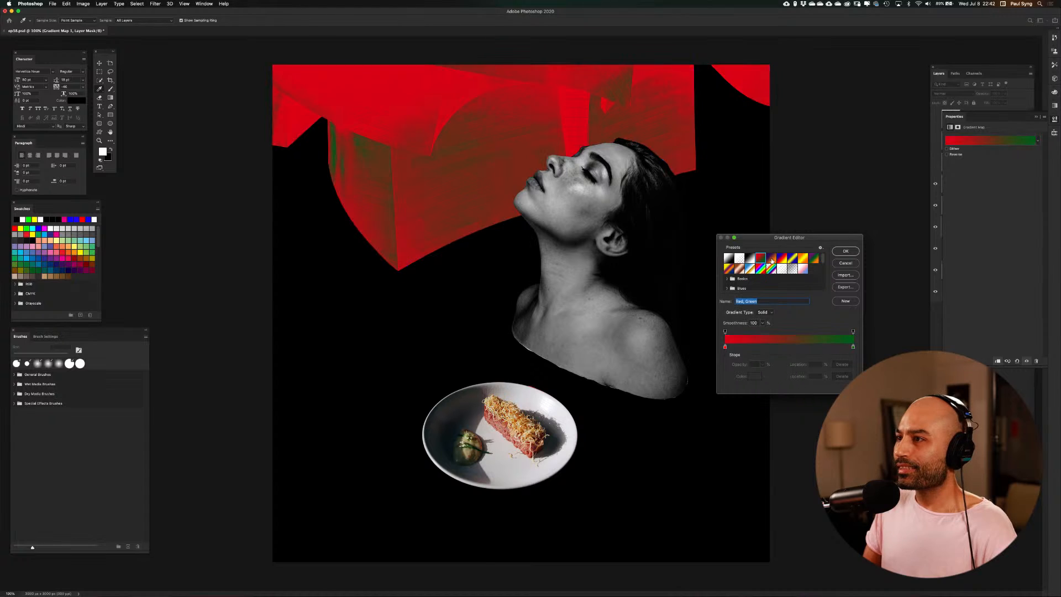
left_click(772, 258)
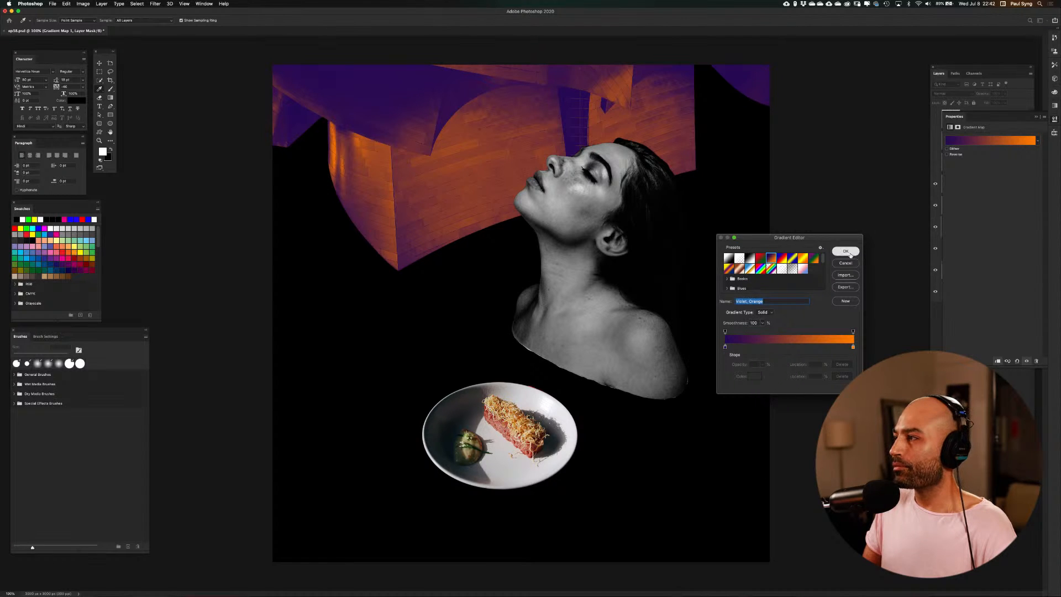
left_click(845, 251)
left_click(1037, 117)
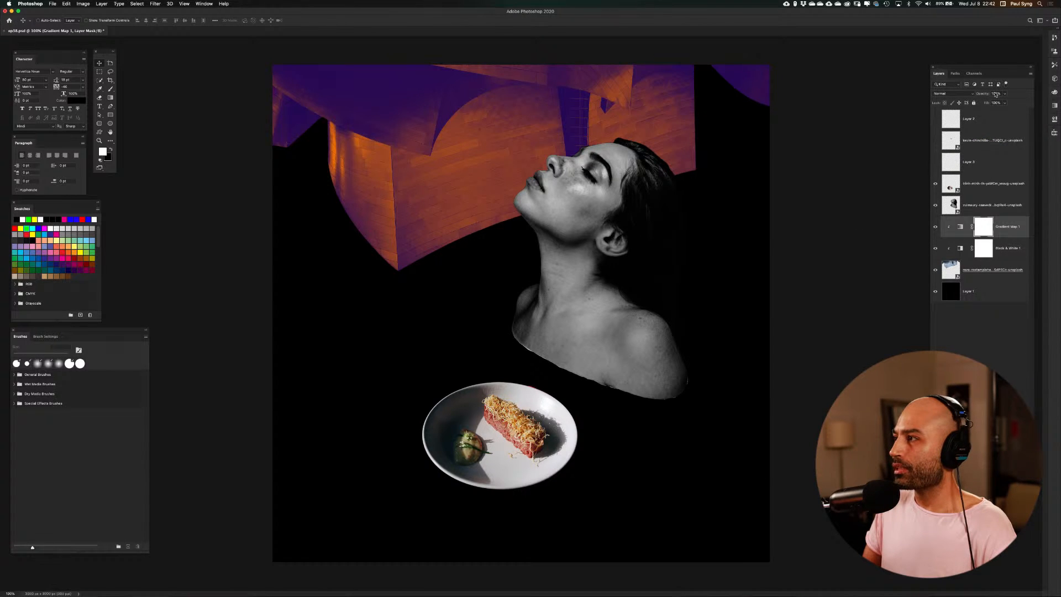
Reduce the Gradient Map layer's opacity and set the Black & White layer's opacity to 60%
left_click(995, 93)
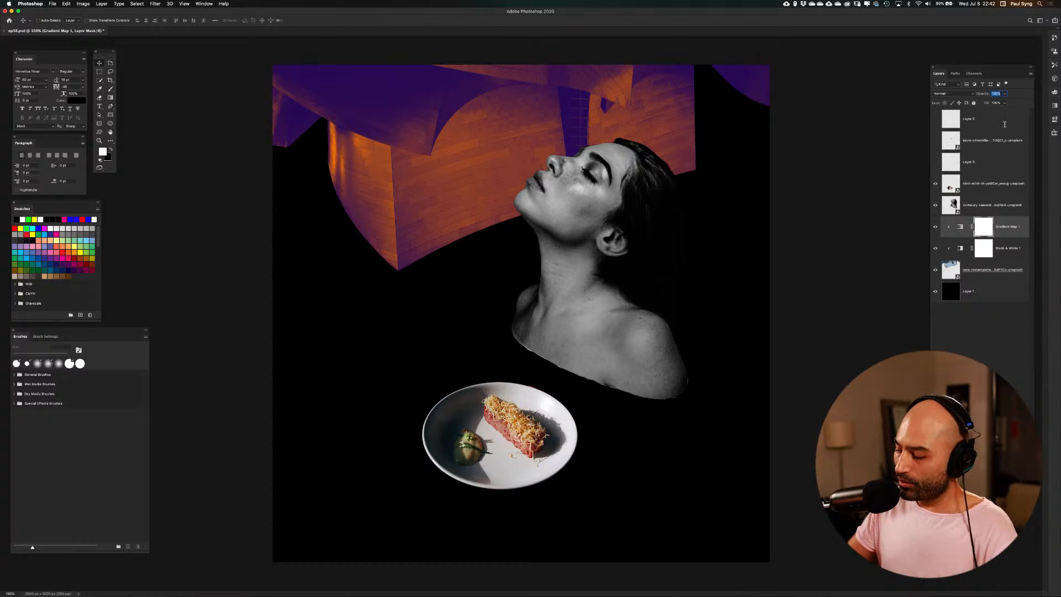
type("0")
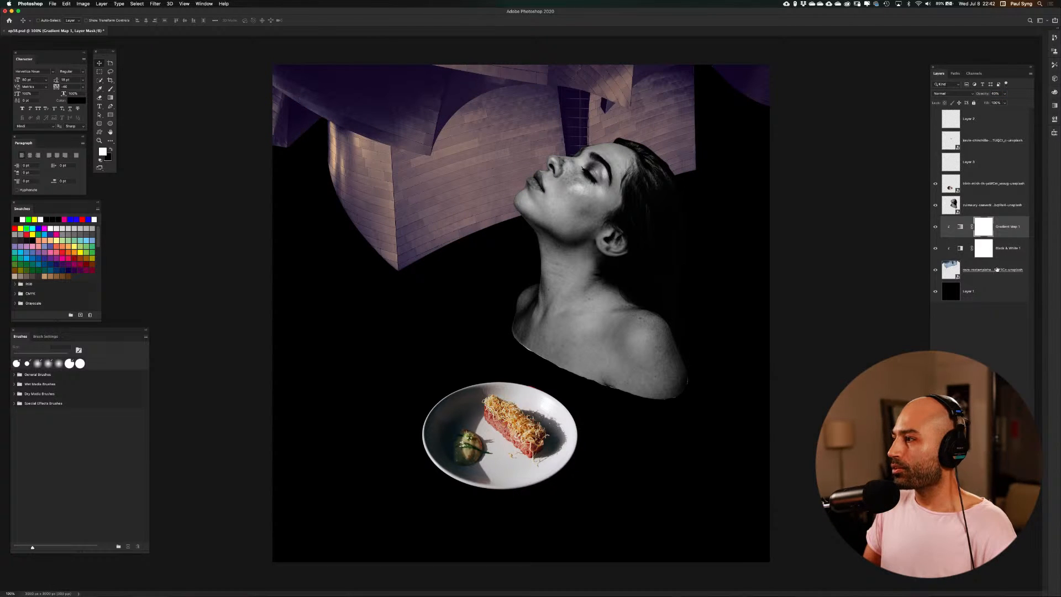
left_click(962, 251)
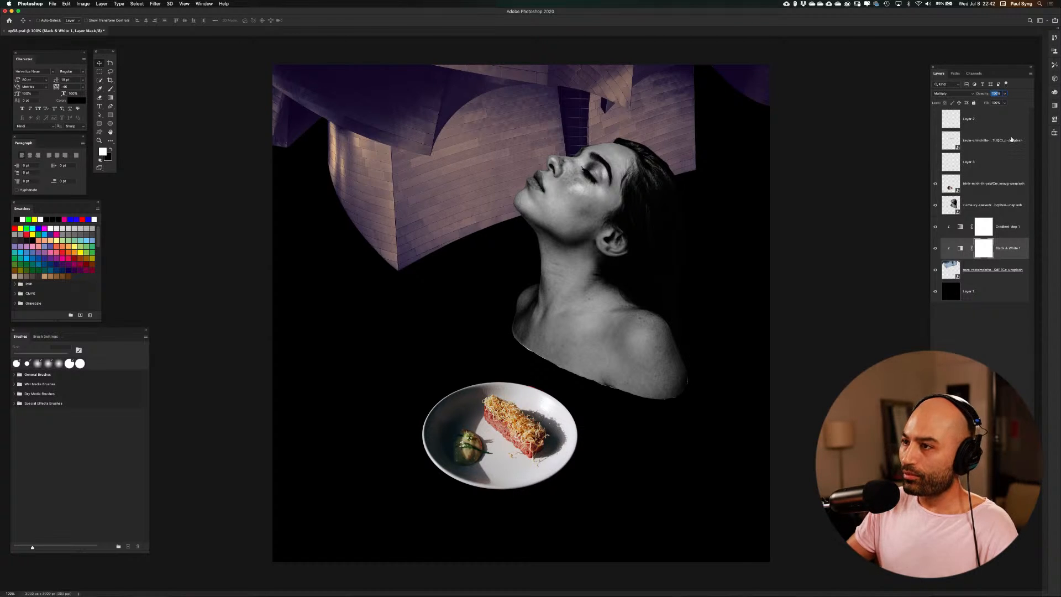
type("60")
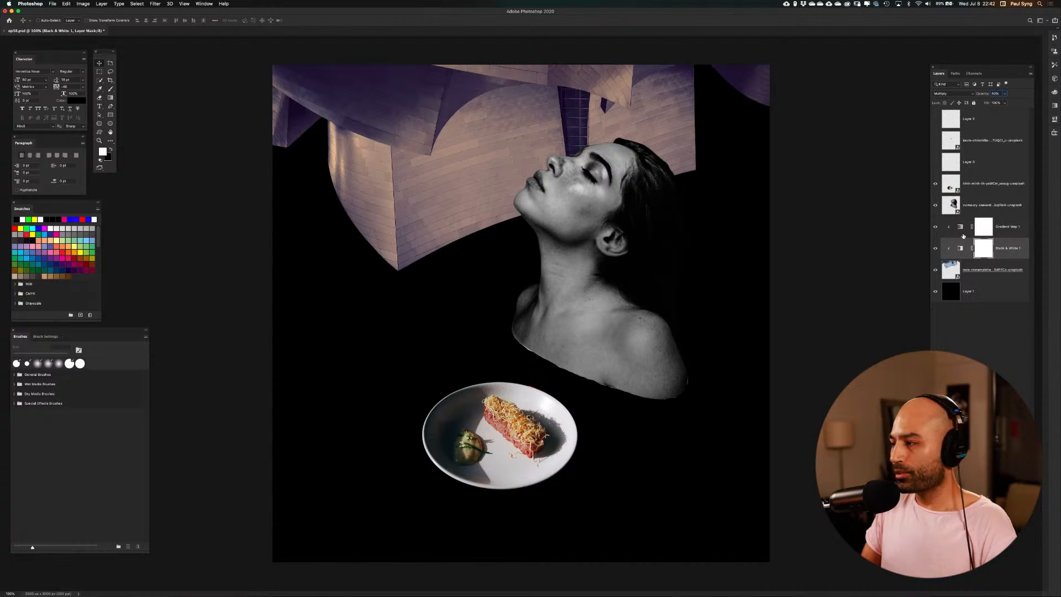
Group the building layer together with its two clipped adjustment layers
left_click(1004, 278)
left_click(1005, 228, "shift")
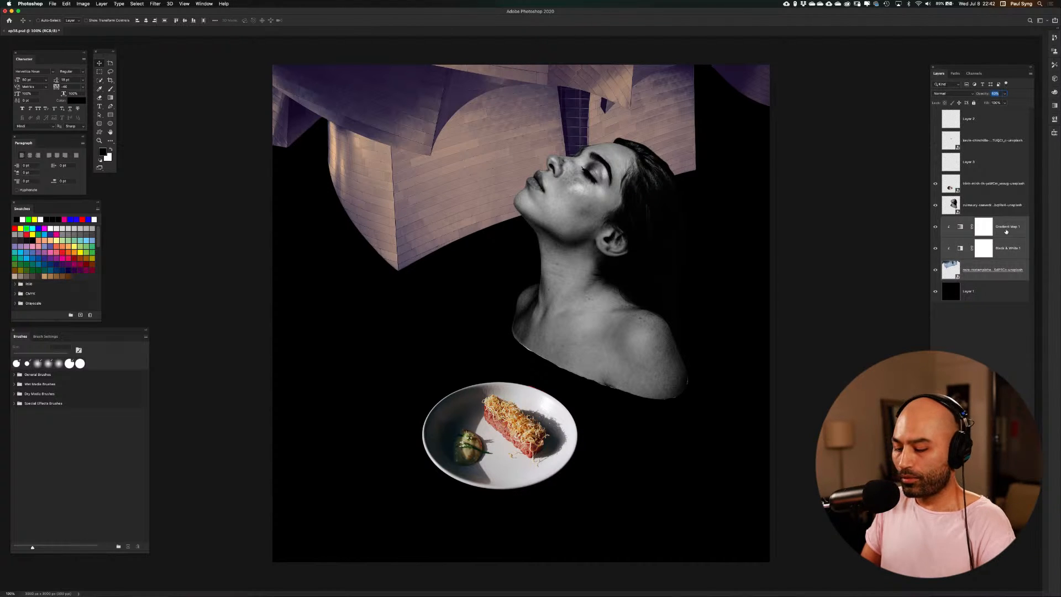
key("super+g")
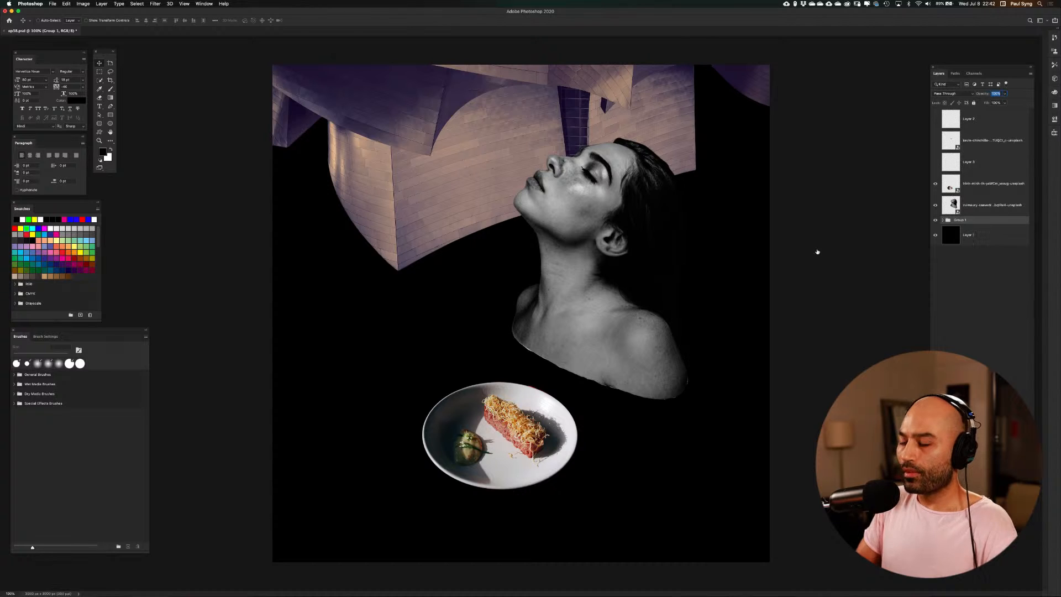
Scale down the building group, tilt it counterclockwise and place it in the canvas's upper-left corner beside the woman's face
key("super+minus")
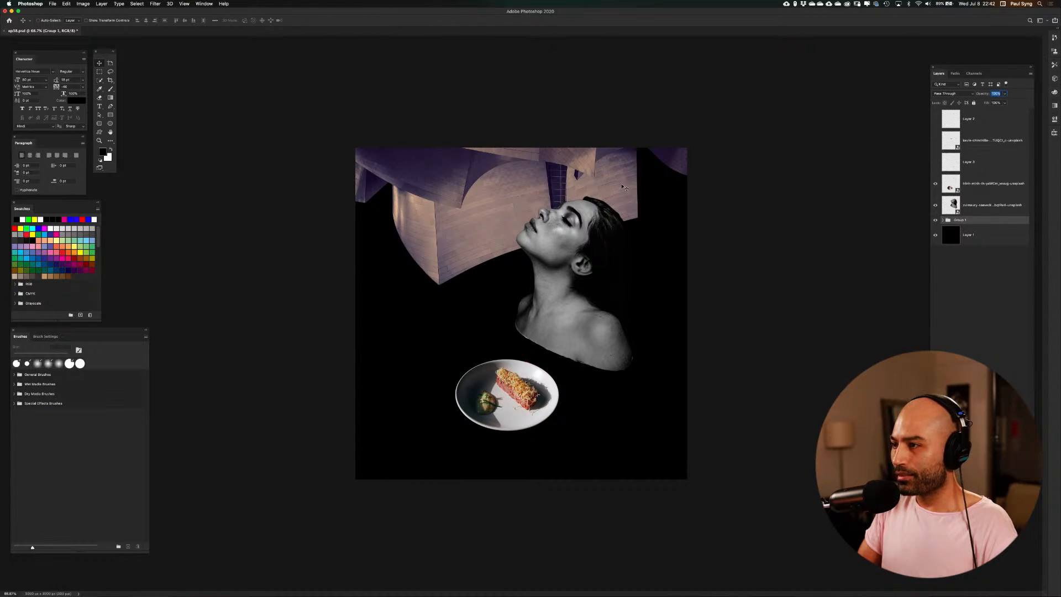
left_click_drag(619, 184, 603, 200)
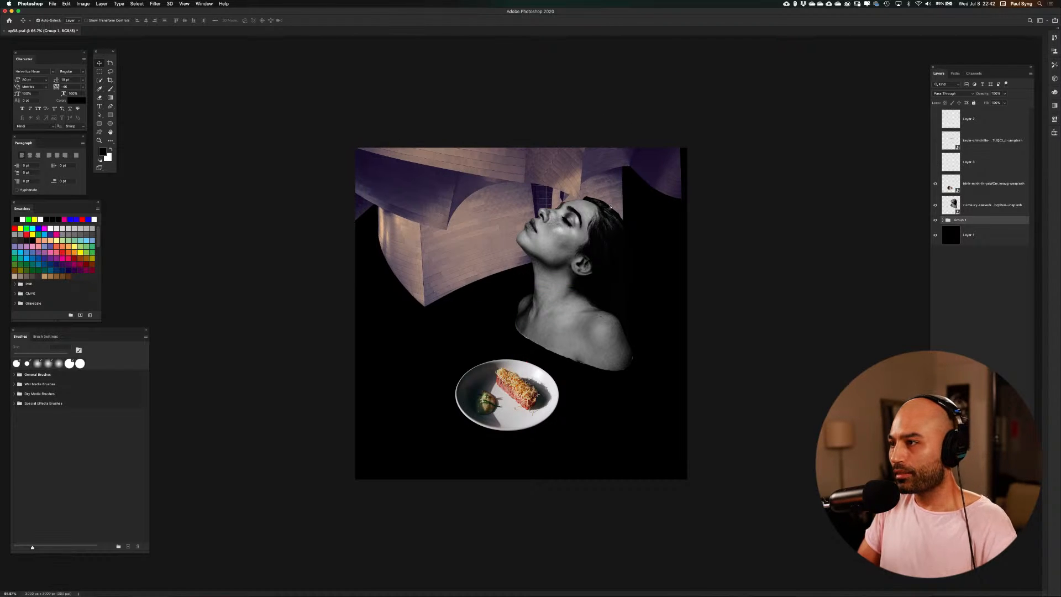
key("super+t")
left_click_drag(683, 78, 561, 140)
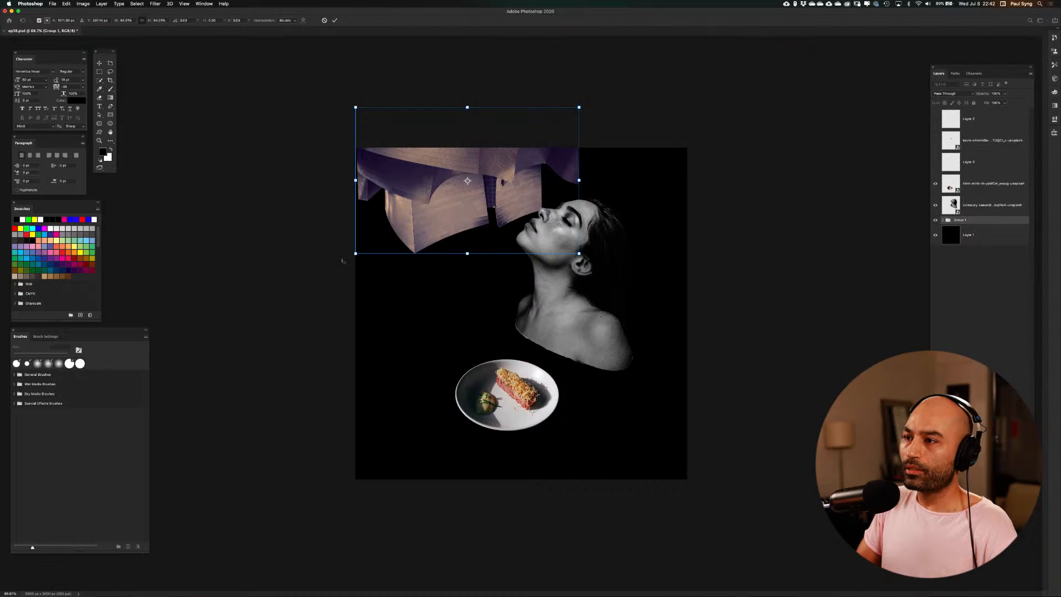
left_click_drag(342, 260, 384, 304)
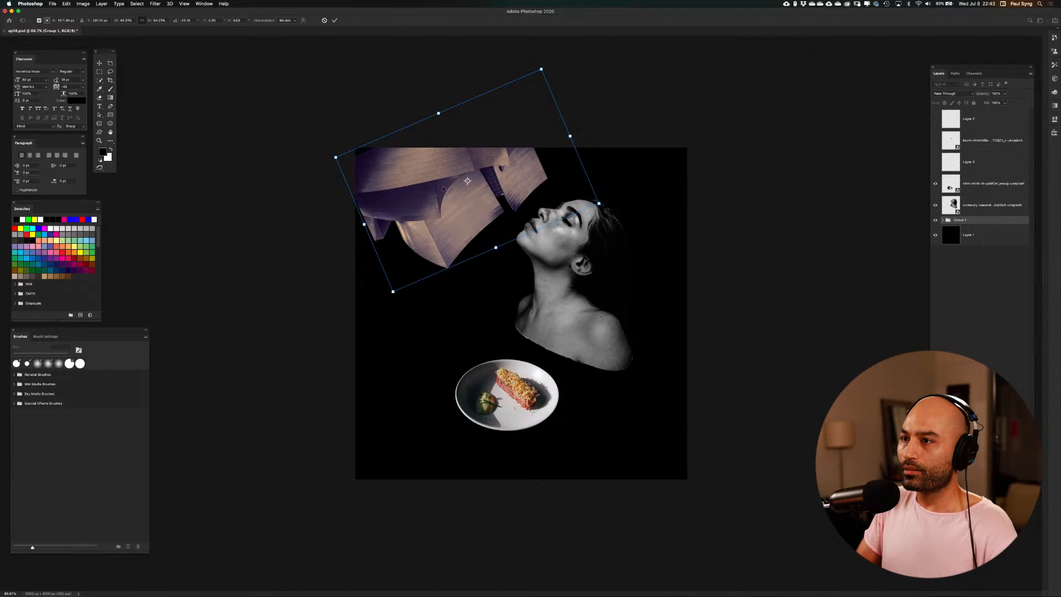
mouse_move(443, 189)
left_mouse_down()
mouse_move(432, 180)
mouse_move(439, 202)
left_mouse_up()
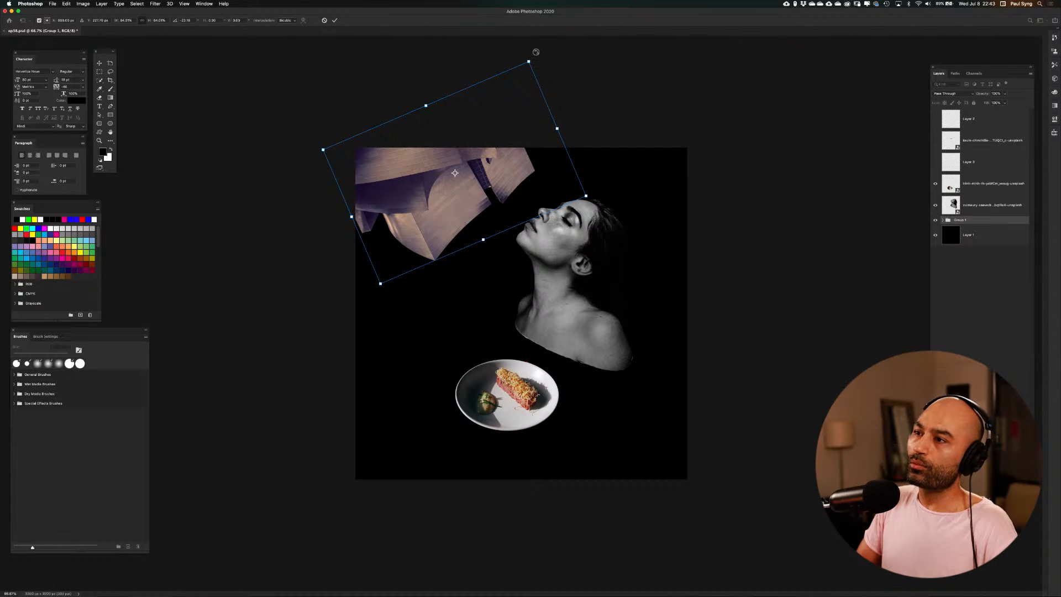
Try turning the building group upright and steeply tilted while shifting it partly off the canvas's left edge
left_click_drag(536, 52, 346, 248)
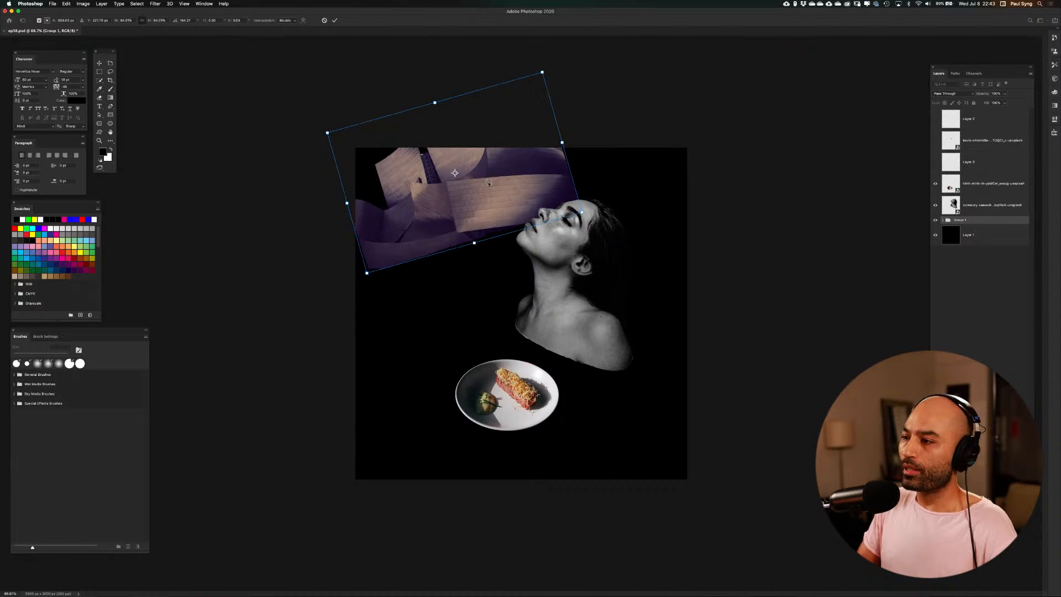
left_click_drag(503, 204, 359, 228)
left_click_drag(520, 182, 551, 147)
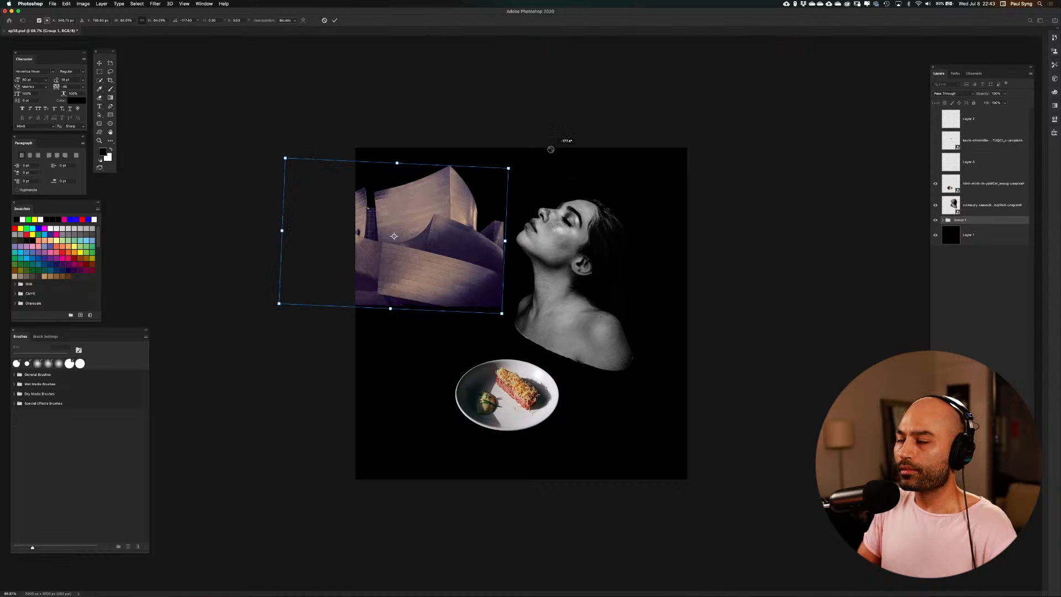
left_click_drag(456, 284, 395, 234)
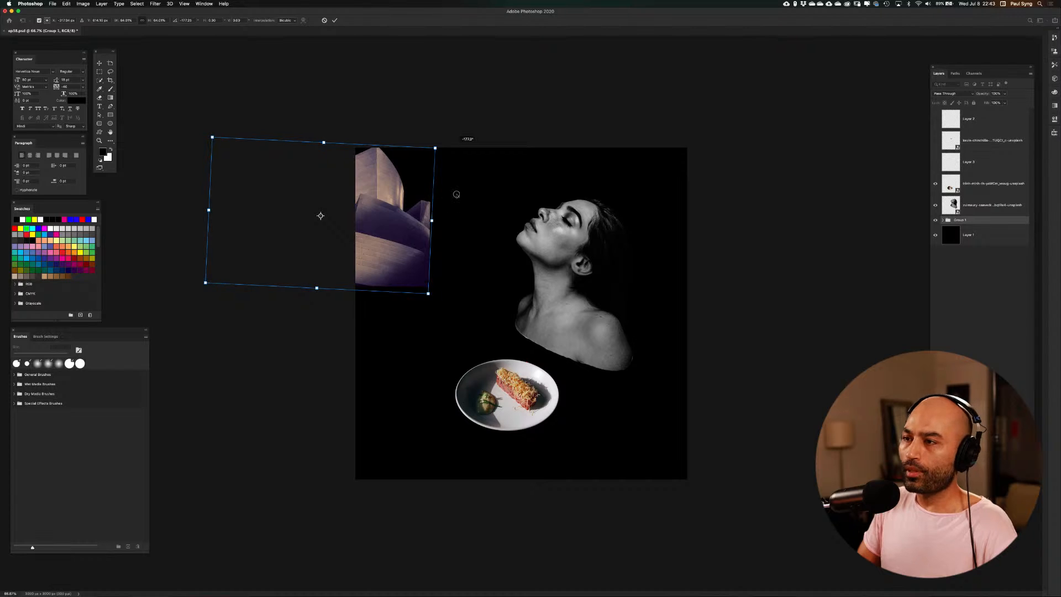
left_click_drag(457, 194, 339, 360)
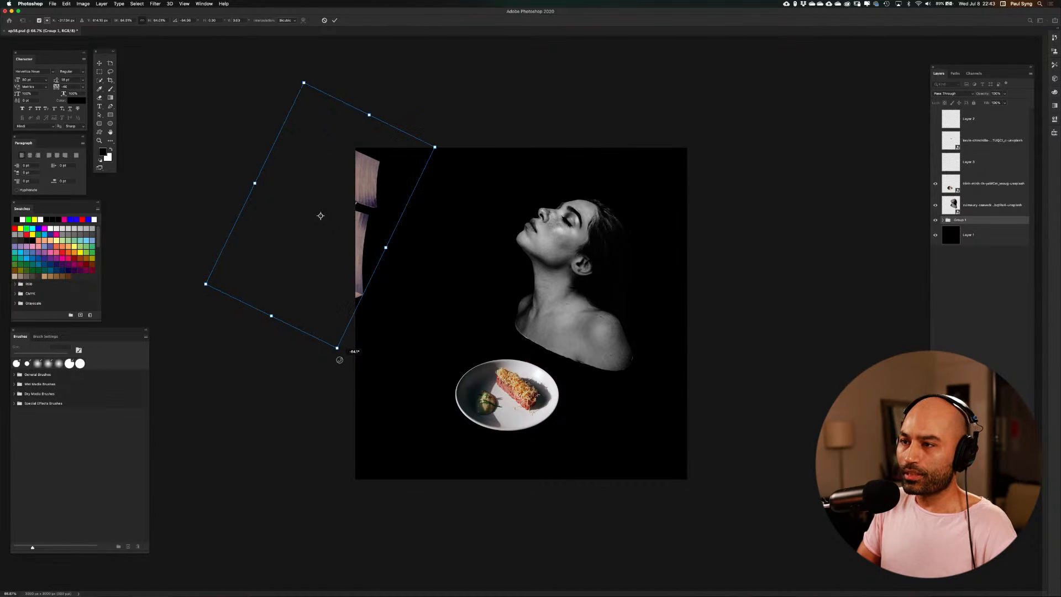
Try placing the building group behind the woman's head and back at the canvas's right edge, rotated steeply
left_click_drag(380, 179, 460, 198)
left_click_drag(530, 158, 670, 237)
left_click_drag(788, 209, 695, 166)
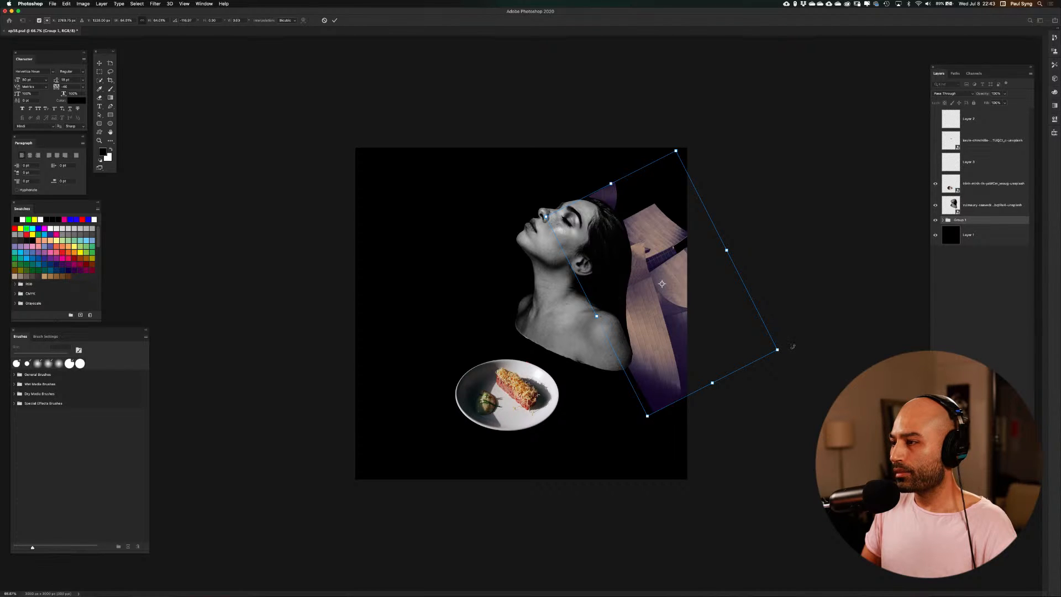
Try scaling down the building group and placing it nearly level behind the woman's shoulder and chest
left_click_drag(792, 346, 597, 329)
left_click_drag(668, 245, 638, 328)
left_click_drag(744, 432, 626, 380)
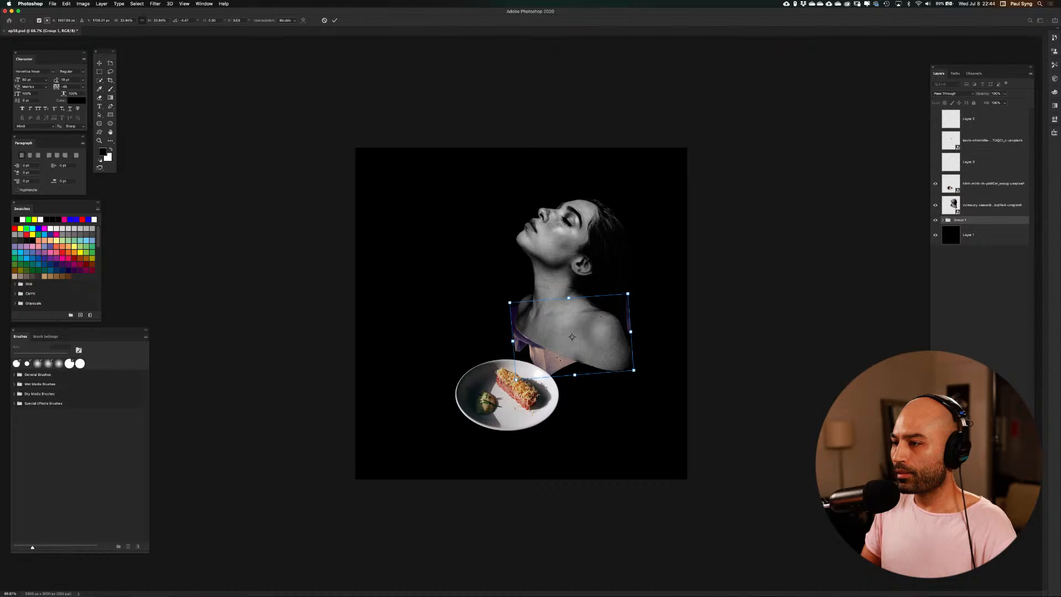
Try standing the building group on its side behind the woman's back, with a slight counterclockwise tilt
left_click_drag(558, 358, 644, 360)
left_click_drag(724, 271, 615, 251)
left_click_drag(675, 351, 665, 299)
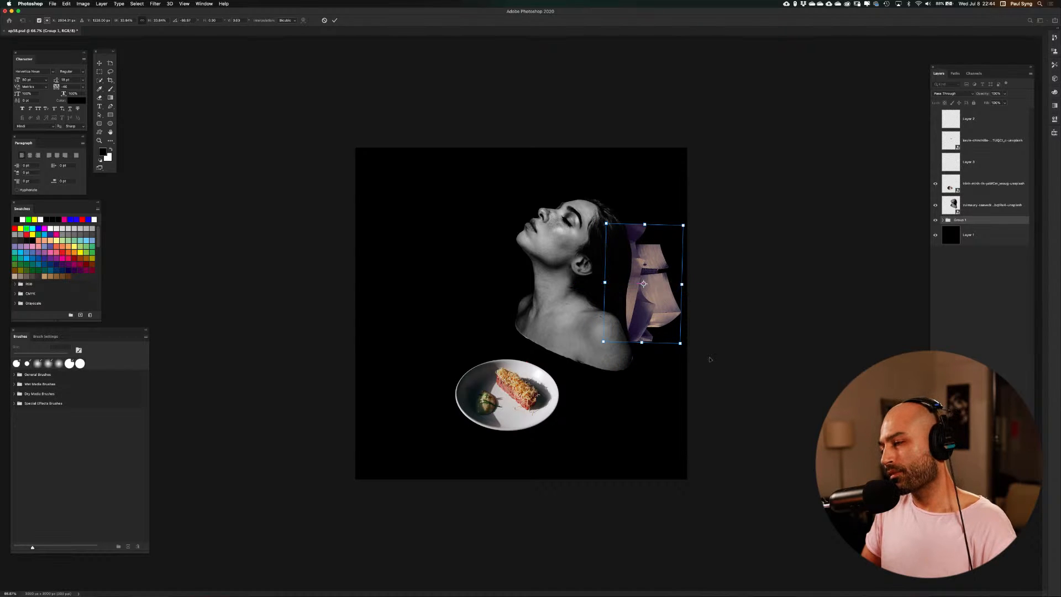
left_click_drag(694, 225, 684, 214)
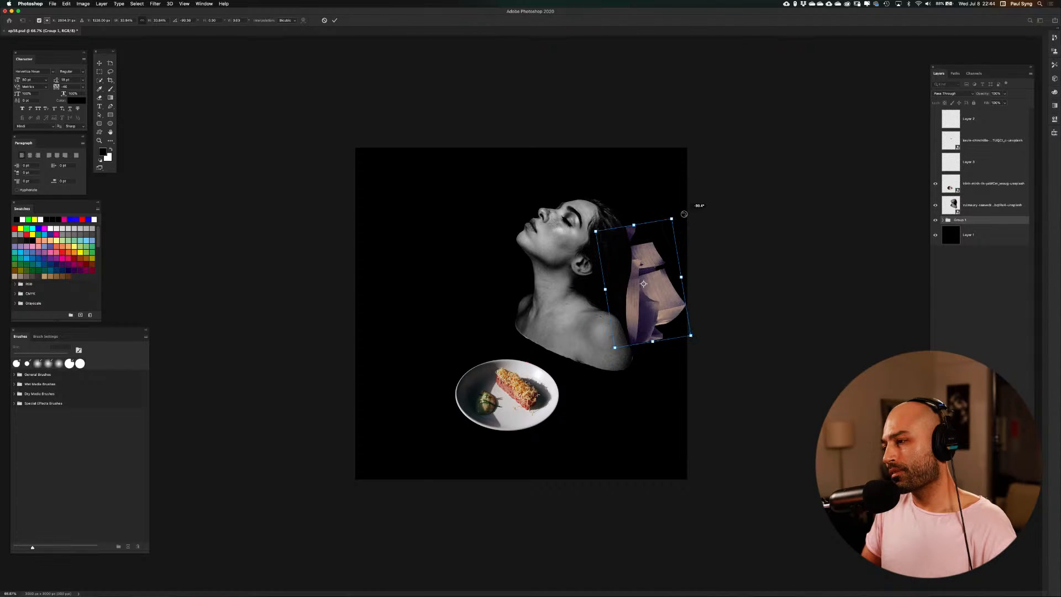
Turn the building group back to nearly level and place it in the empty black area in front of the woman's chin
left_click_drag(675, 313, 664, 395)
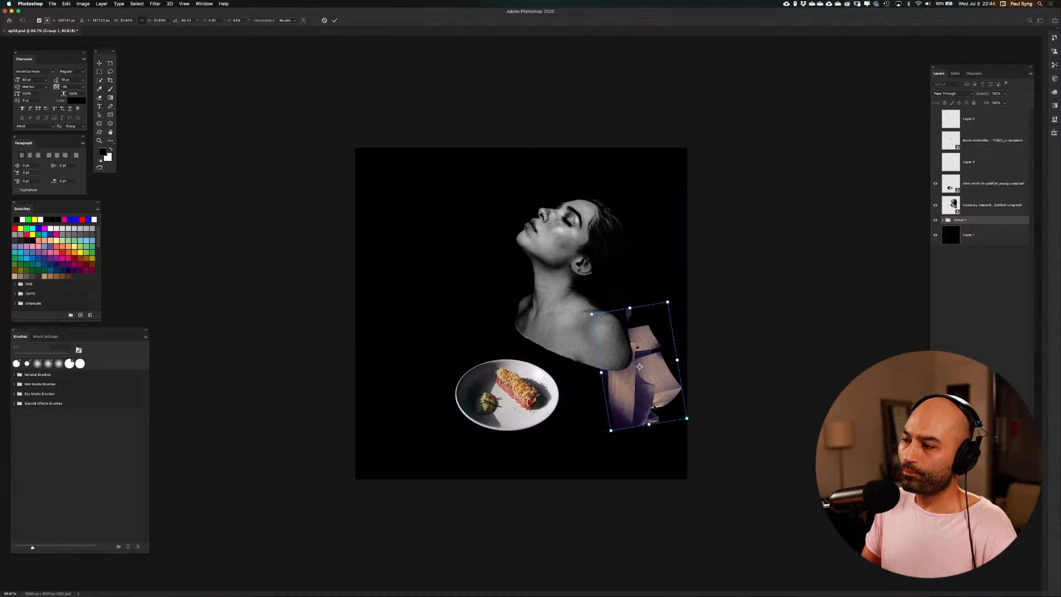
left_click_drag(610, 446, 716, 398)
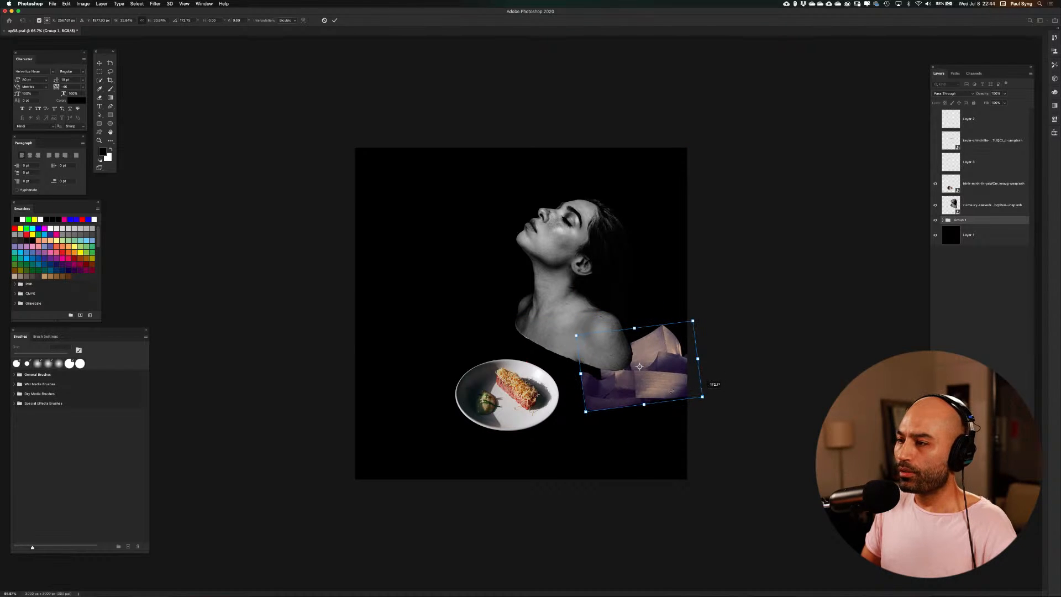
left_click_drag(650, 385, 470, 289)
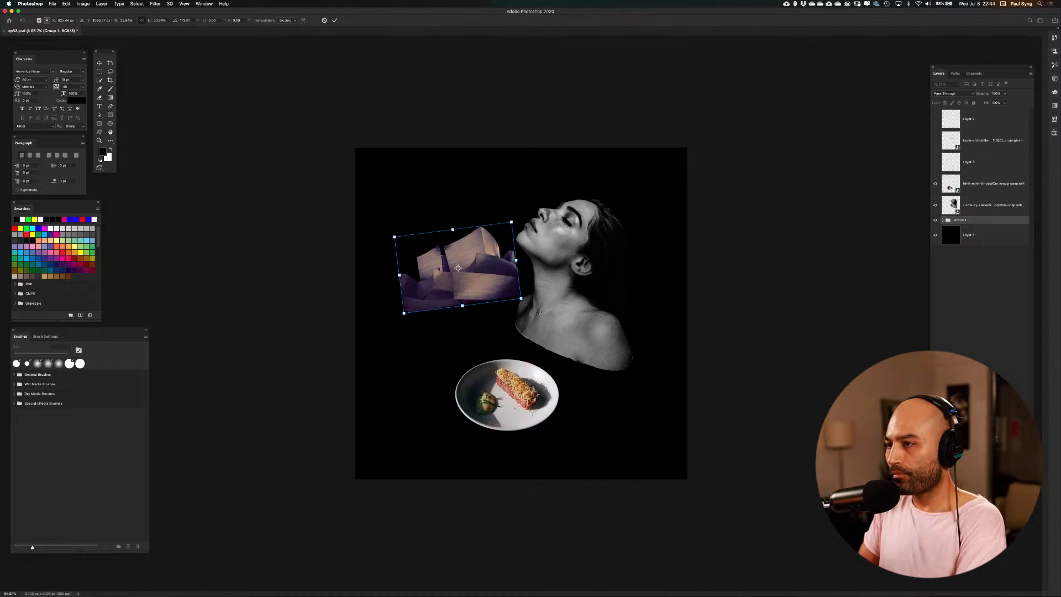
Level the building group, shrink it to roughly half its size in front of the woman's neck and apply the transform
scroll(539, 311, "up", 3)
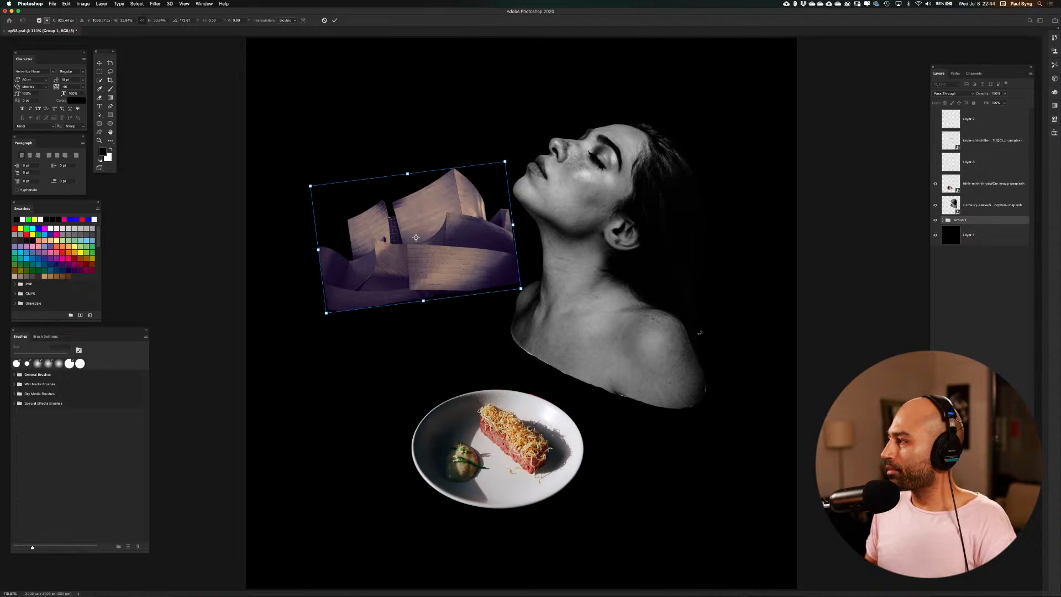
key("Tab")
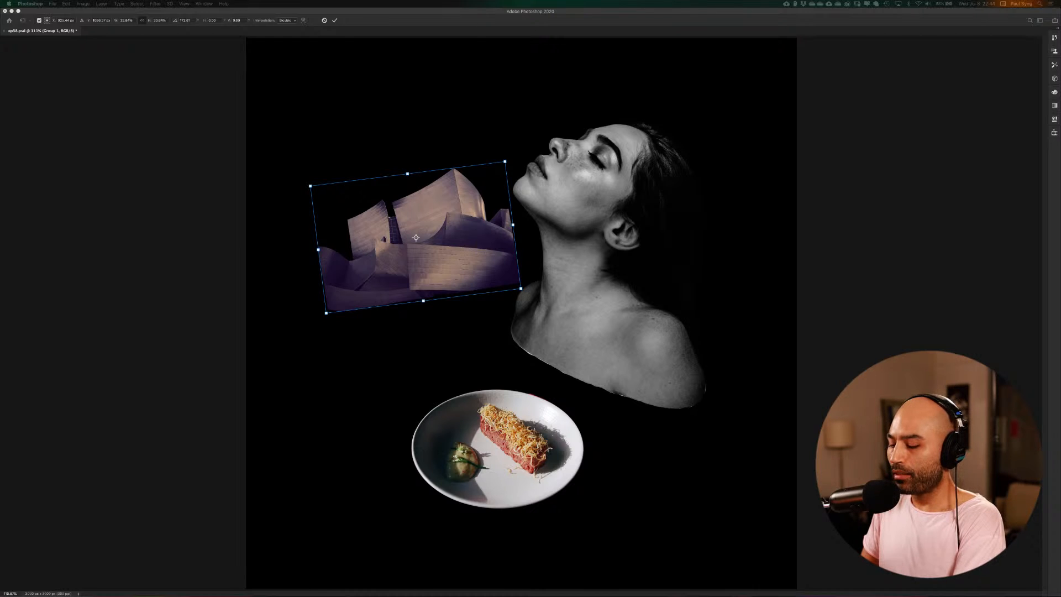
left_click(848, 296)
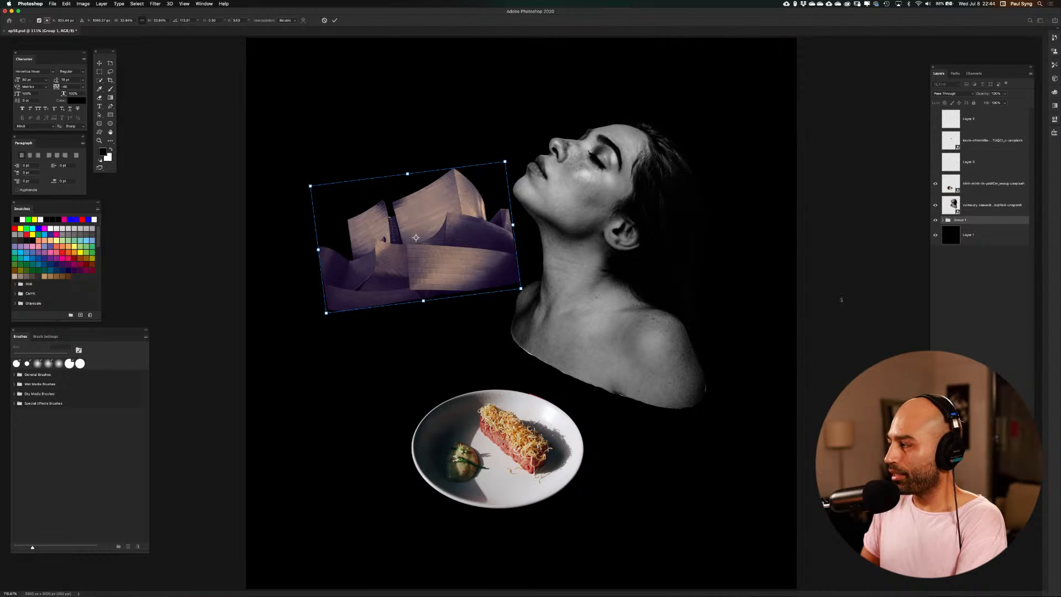
key("super+1")
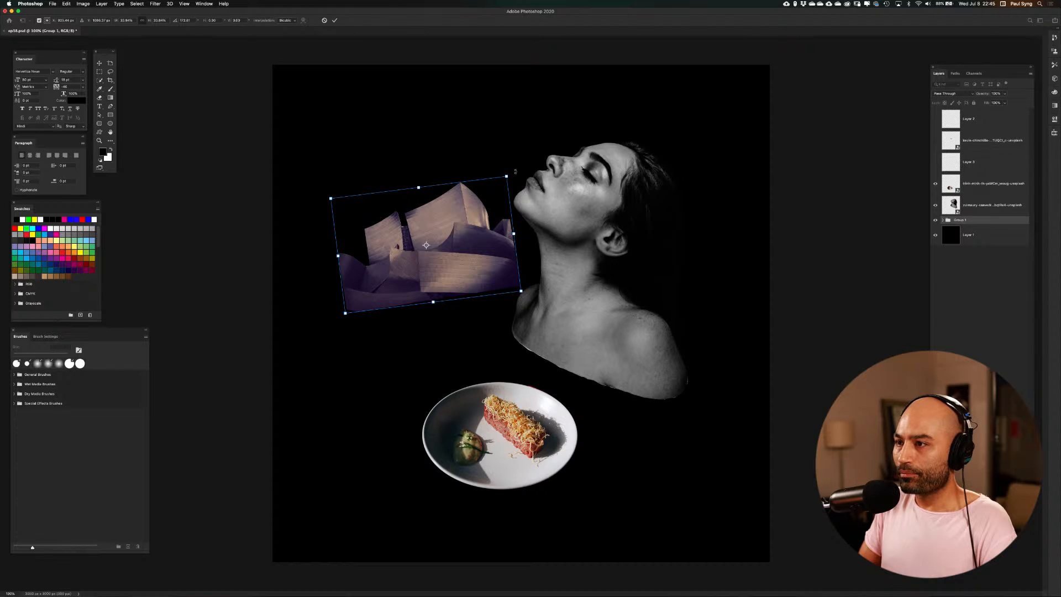
left_click_drag(517, 172, 552, 225)
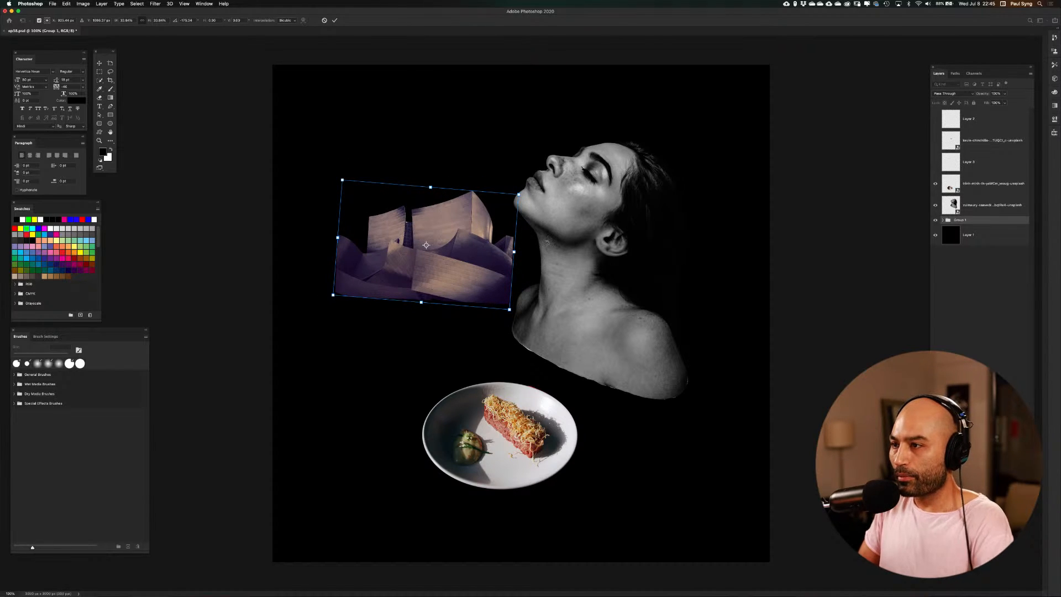
key("super+semicolon")
left_click_drag(527, 191, 469, 248)
key("Return")
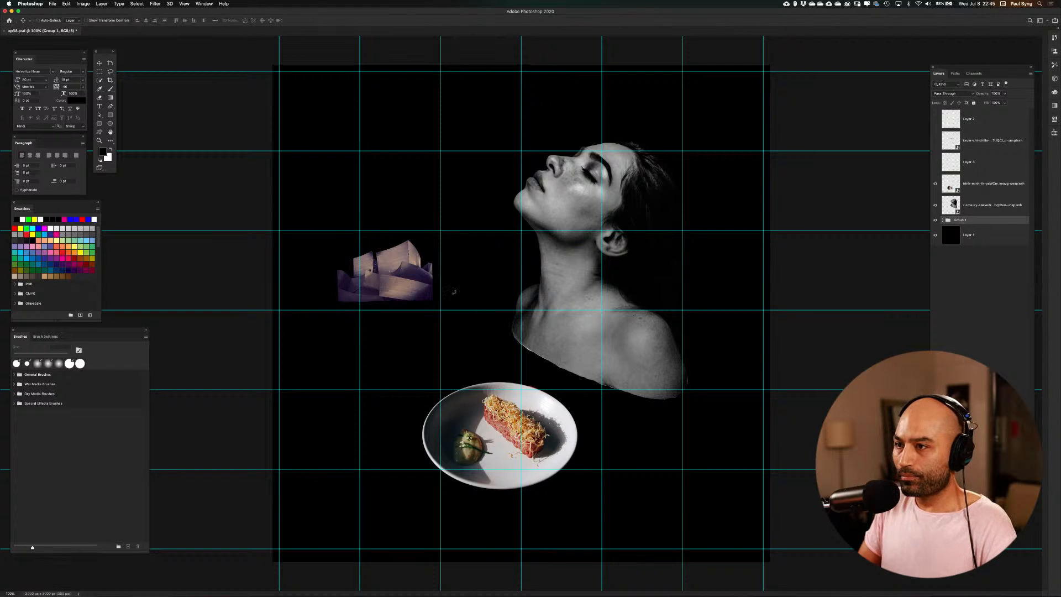
Raise the small building group beside the woman's chin and duplicate it edge to edge toward her neck
left_click_drag(414, 285, 457, 256)
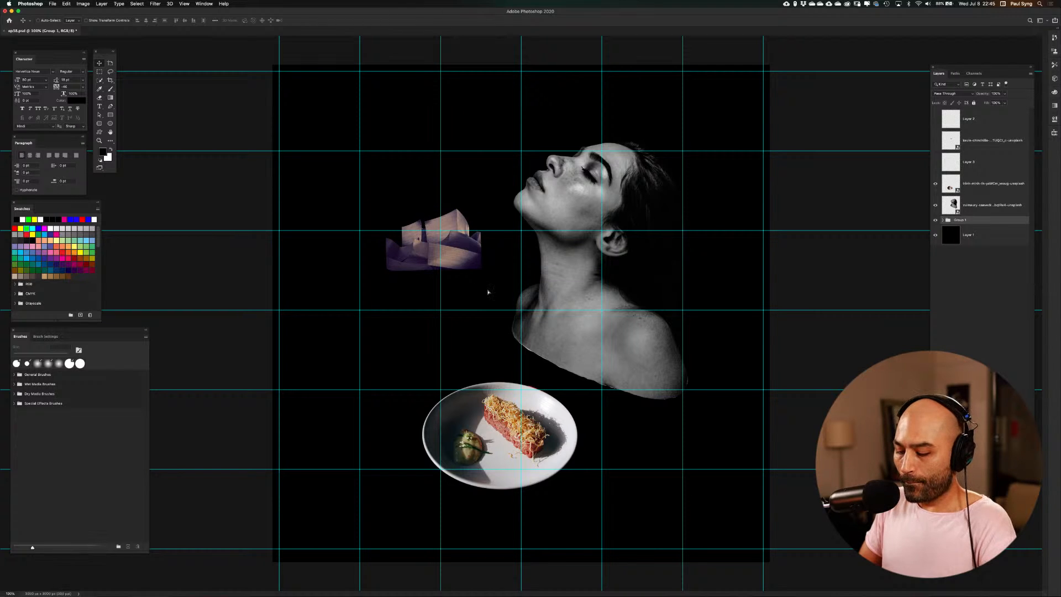
key("super+semicolon")
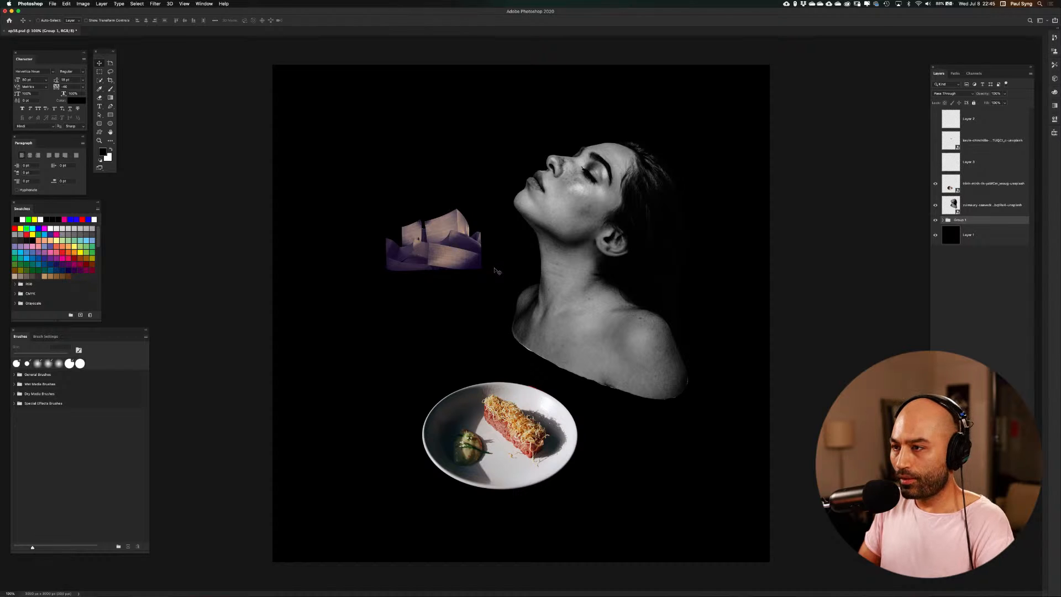
left_click_drag(454, 257, 418, 263)
left_click_drag(456, 261, 482, 249)
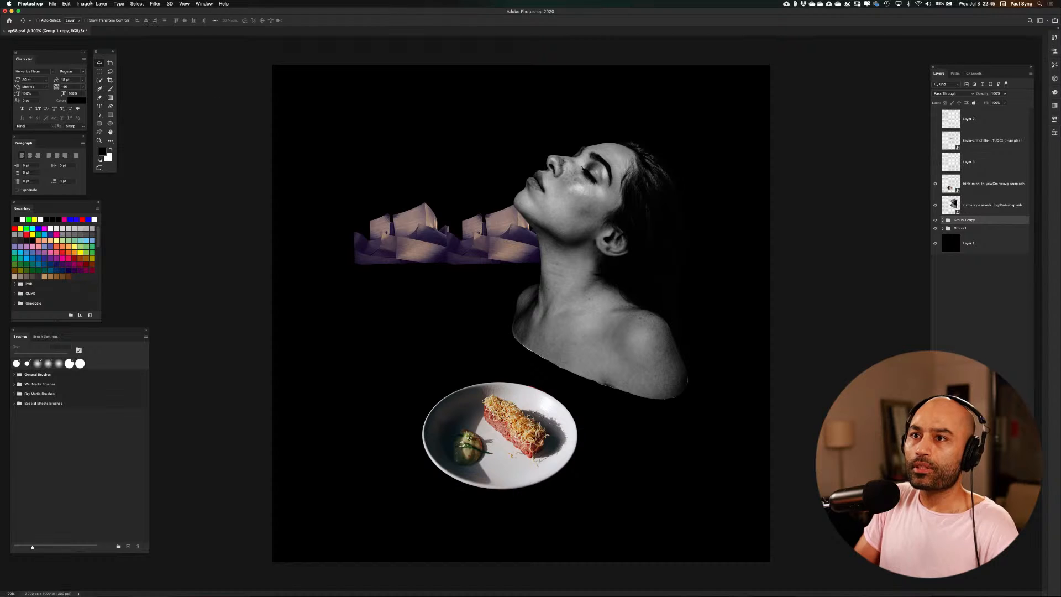
Flip the duplicated building group horizontally so it mirrors the original
left_click(66, 3)
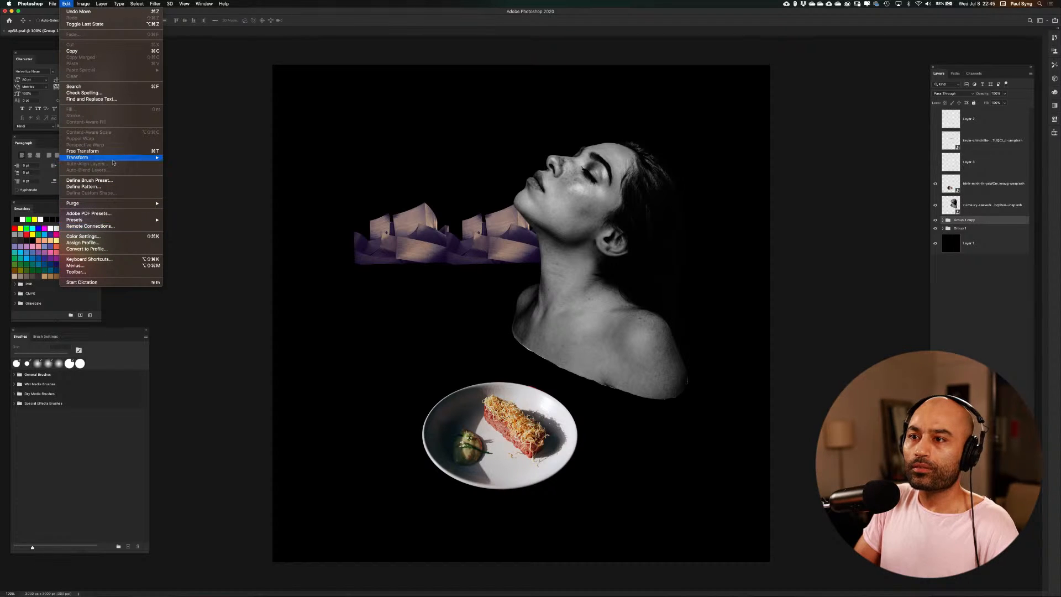
mouse_move(127, 157)
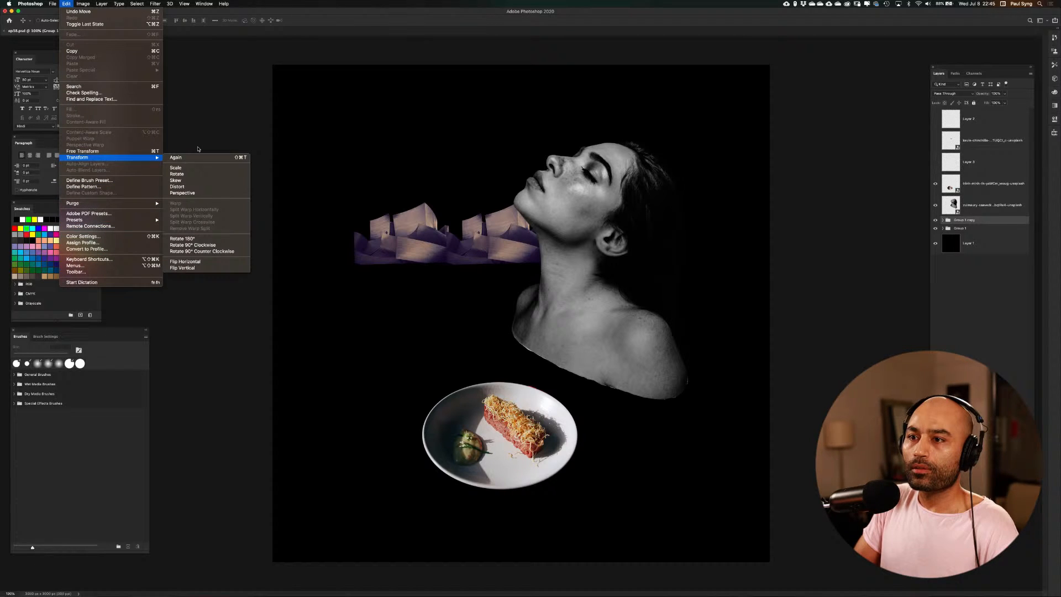
left_click(220, 265)
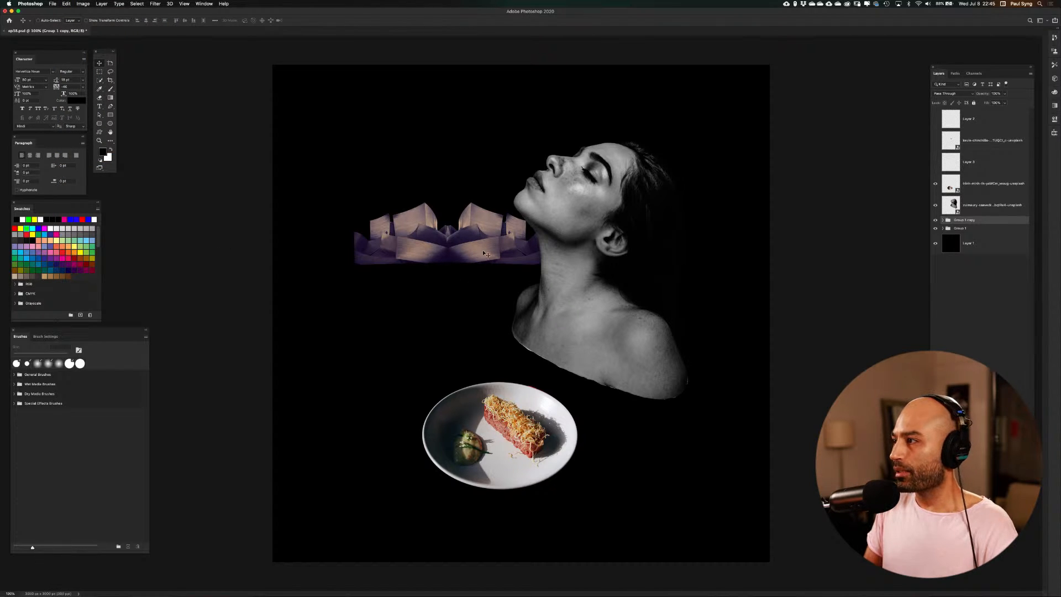
Select both building groups, scale them together to about 78% and position the mirrored pair just in front of the woman's neck
left_click(979, 229, "shift")
mouse_move(485, 253)
left_mouse_down()
mouse_move(457, 271)
mouse_move(471, 262)
mouse_move(492, 276)
mouse_move(476, 267)
left_mouse_up()
key("ctrl+t")
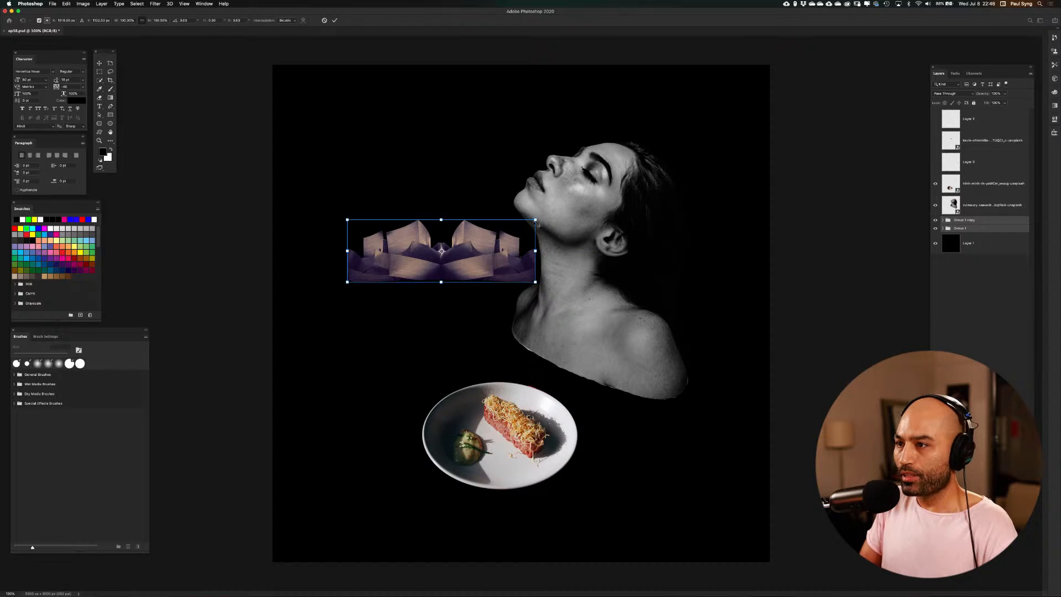
left_click_drag(535, 220, 494, 233)
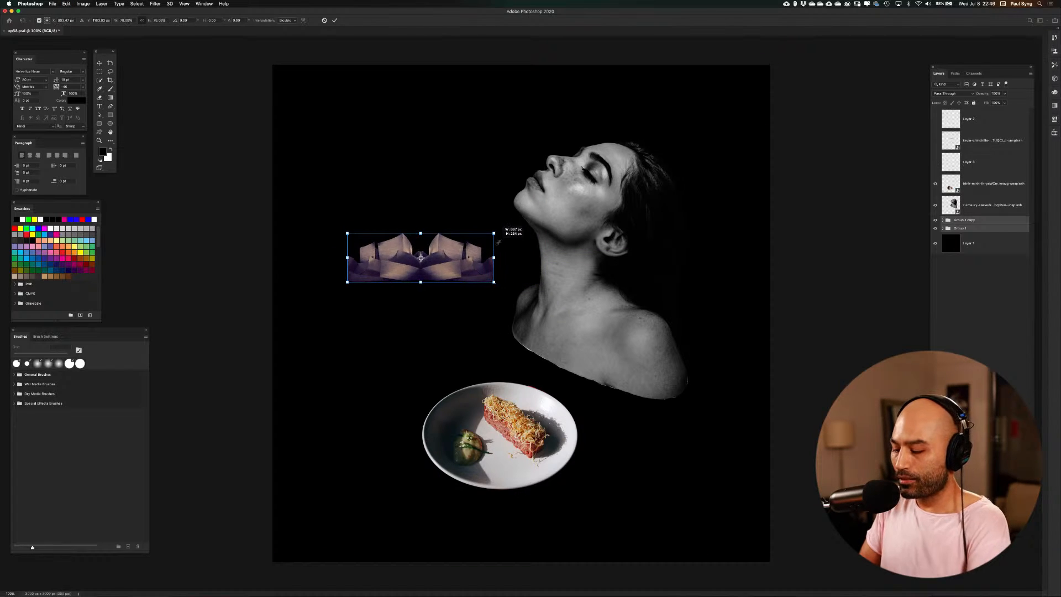
key("Return")
left_click_drag(452, 271, 472, 258)
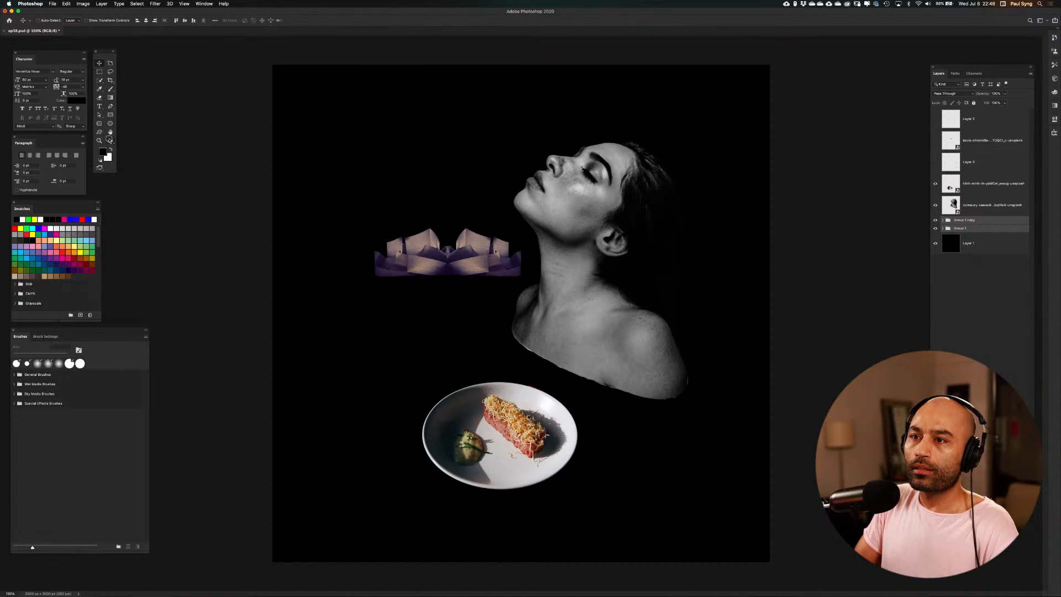
Draw a thin horizontal line along the base of the mirrored buildings, running behind the woman's neck to beyond her hair
left_click(109, 140)
left_click(159, 350)
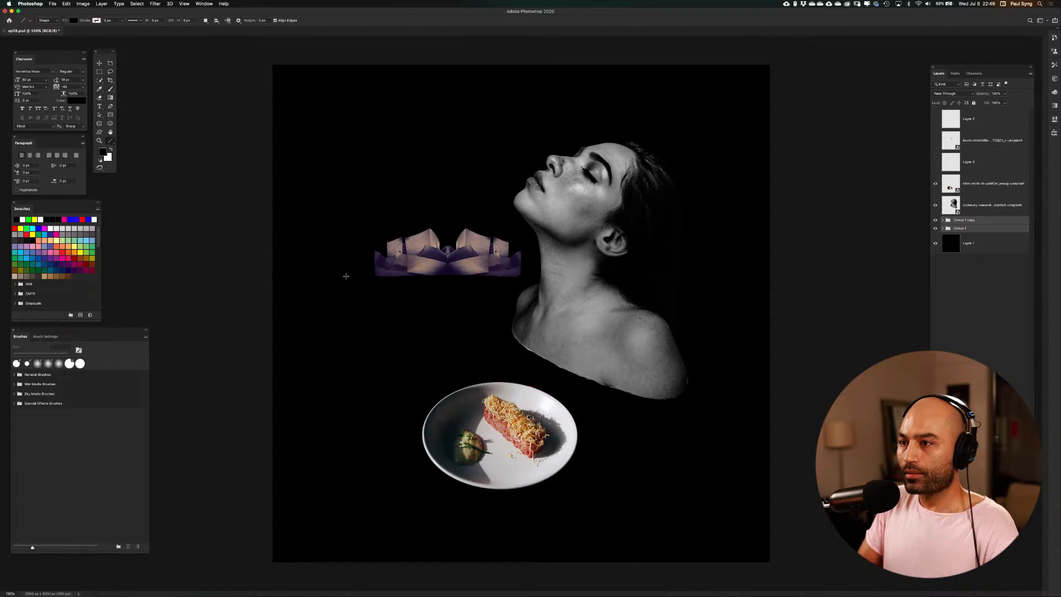
left_click_drag(346, 275, 737, 273)
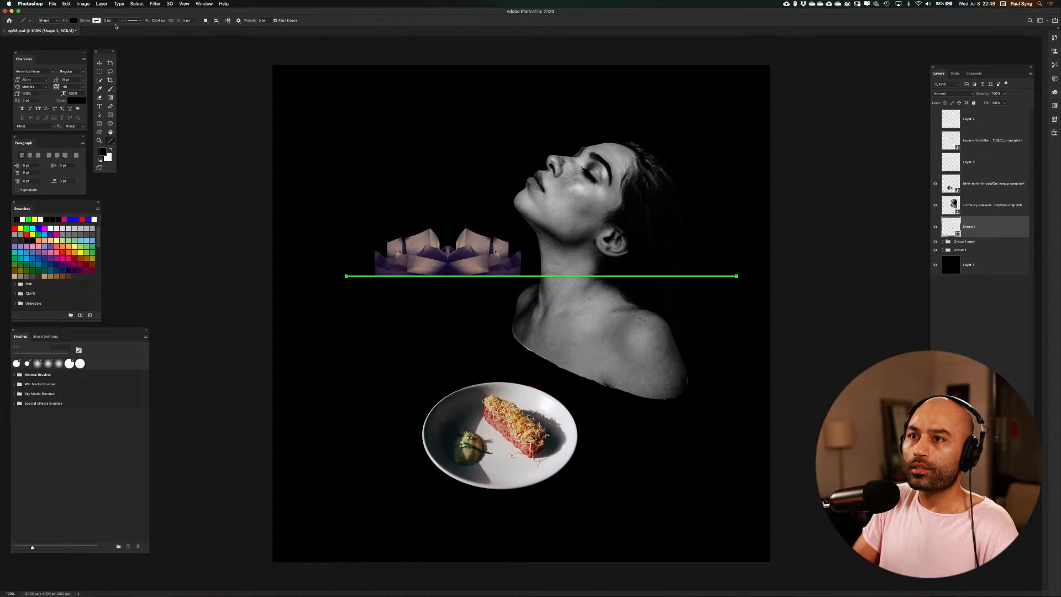
Set the horizontal line's fill colour to white and return to the Move tool
left_click(75, 21)
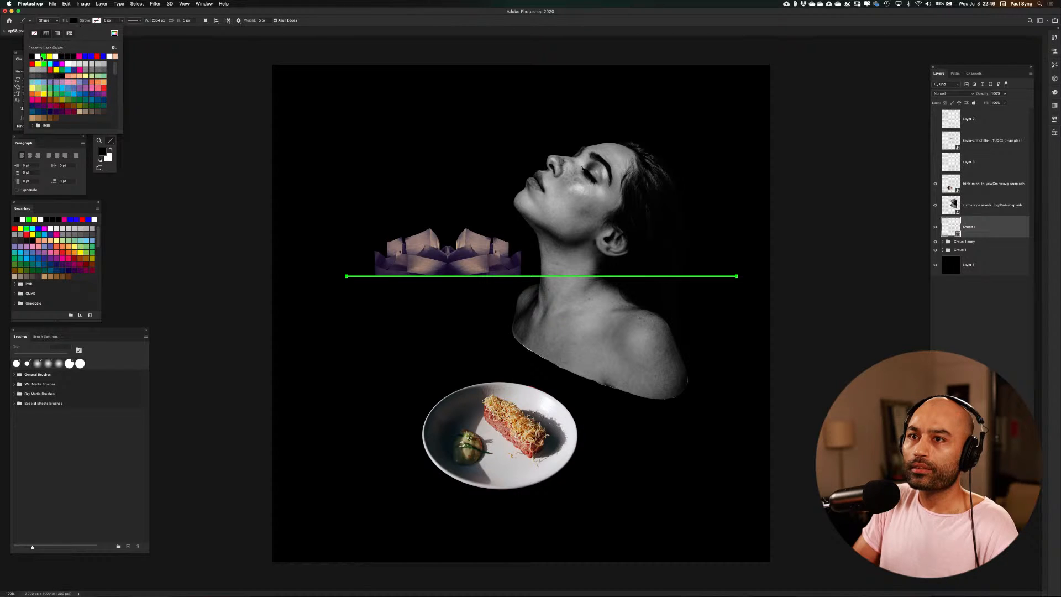
left_click(38, 56)
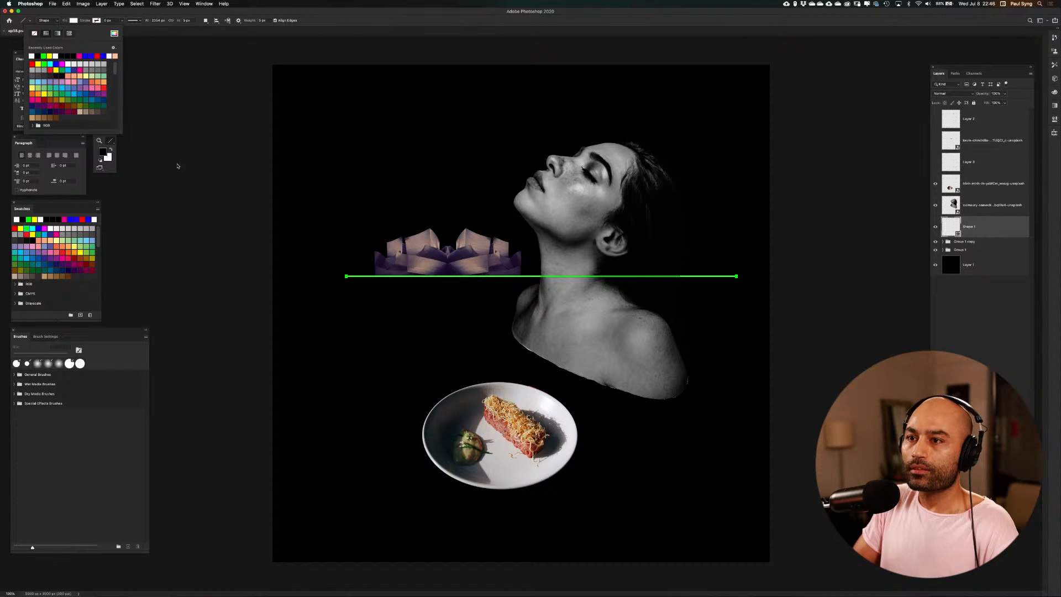
left_click(161, 176)
key("v")
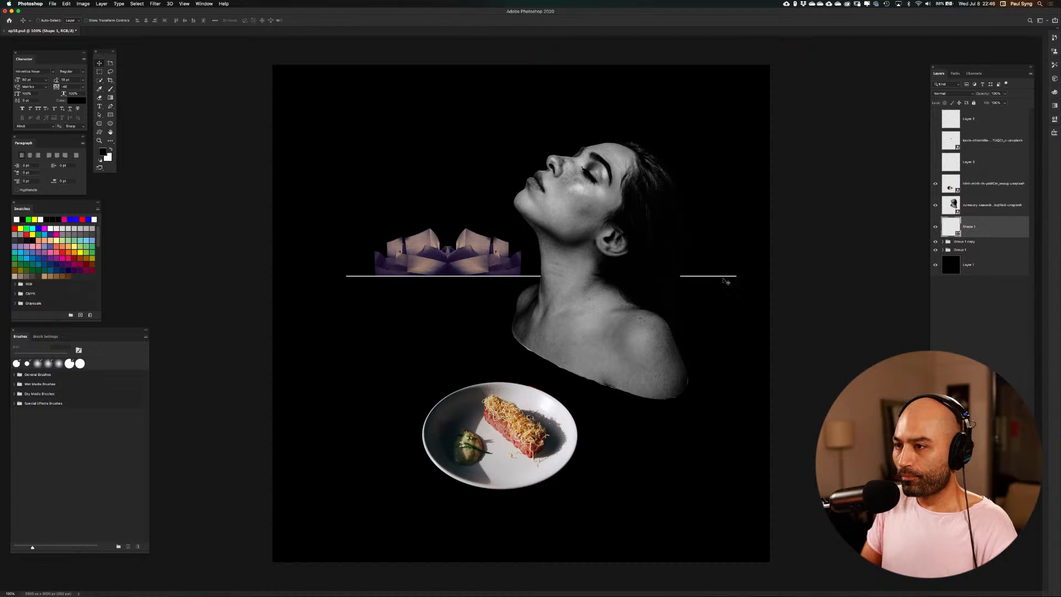
Show the red car layer and move the car onto the white line in front of the buildings' end nearest the woman
left_click(935, 140)
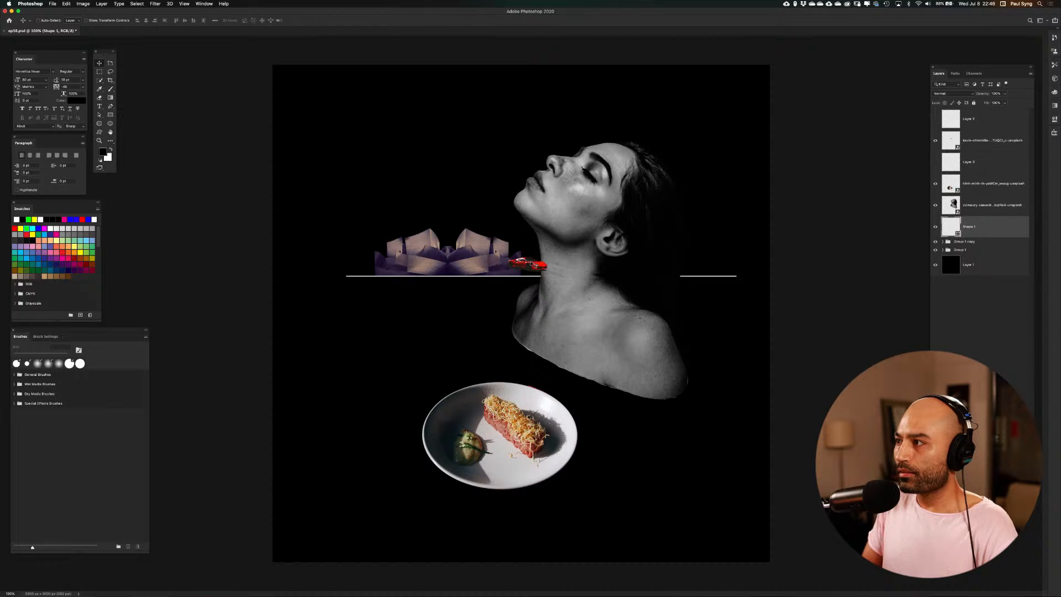
left_click(972, 138)
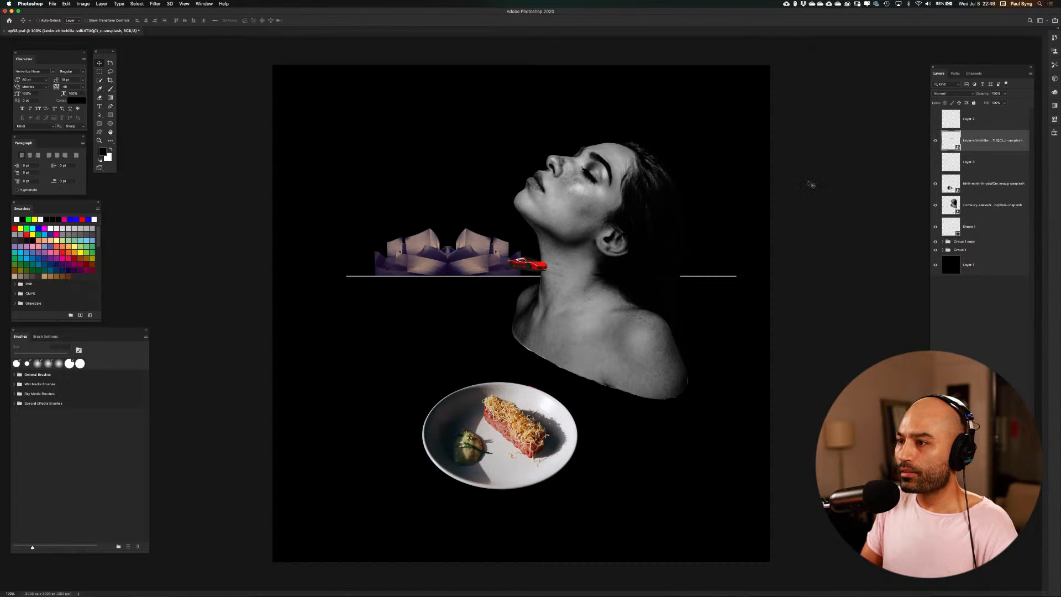
left_click_drag(528, 260, 497, 279)
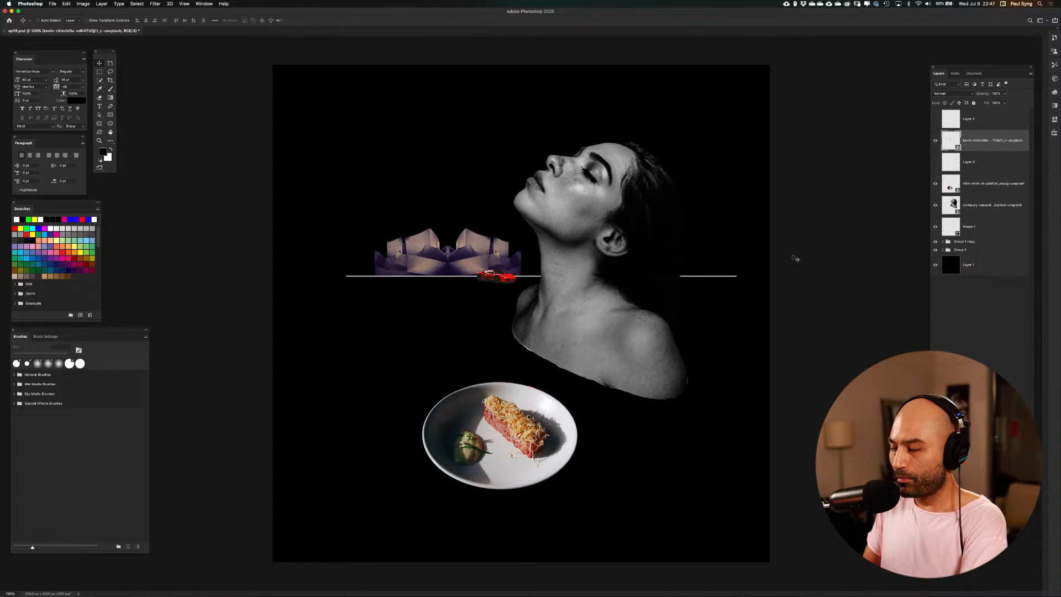
Centre the white line horizontally on the canvas, using the guides as reference, and clear the selection
key("super+semicolon")
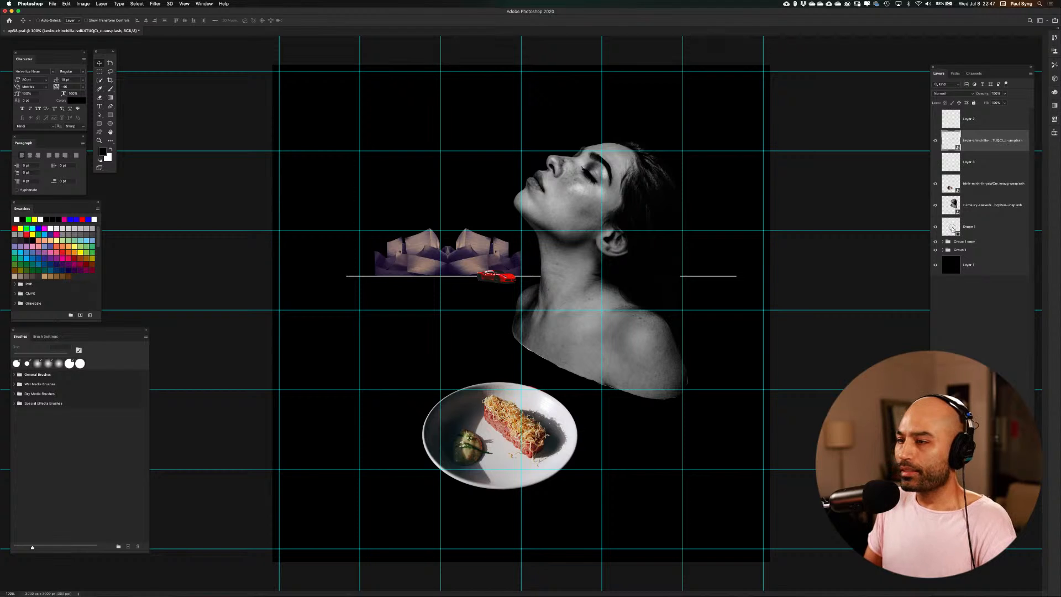
left_click(954, 227)
key("super+a")
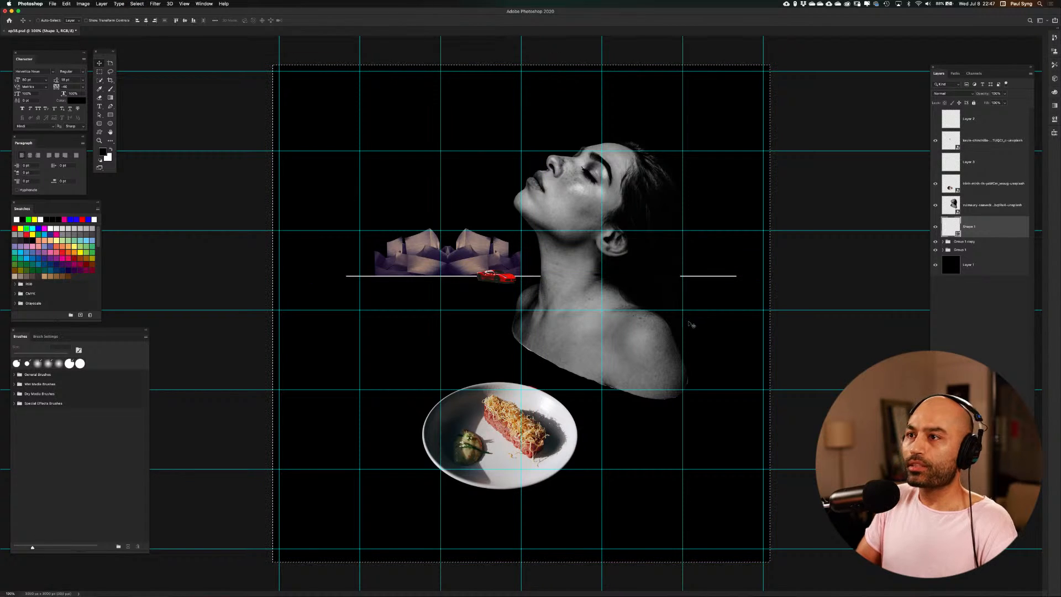
left_click(146, 21)
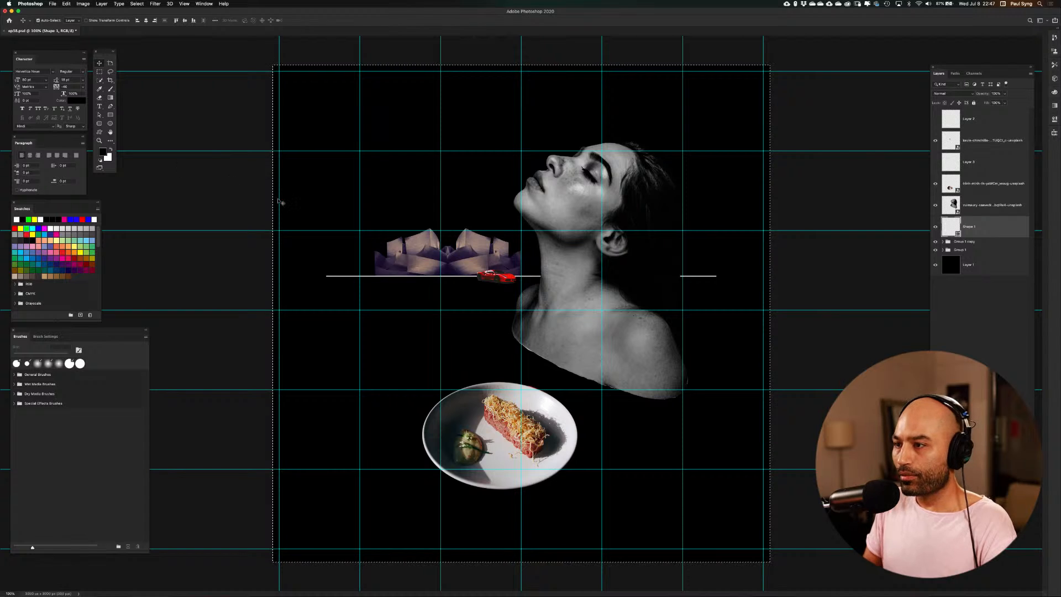
key("super+d")
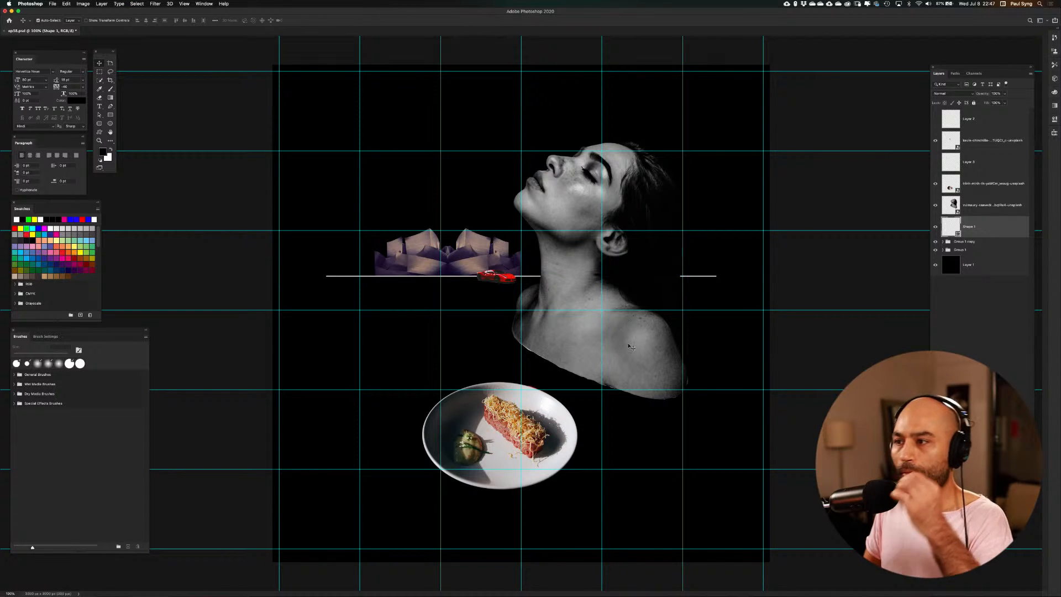
key("super+semicolon")
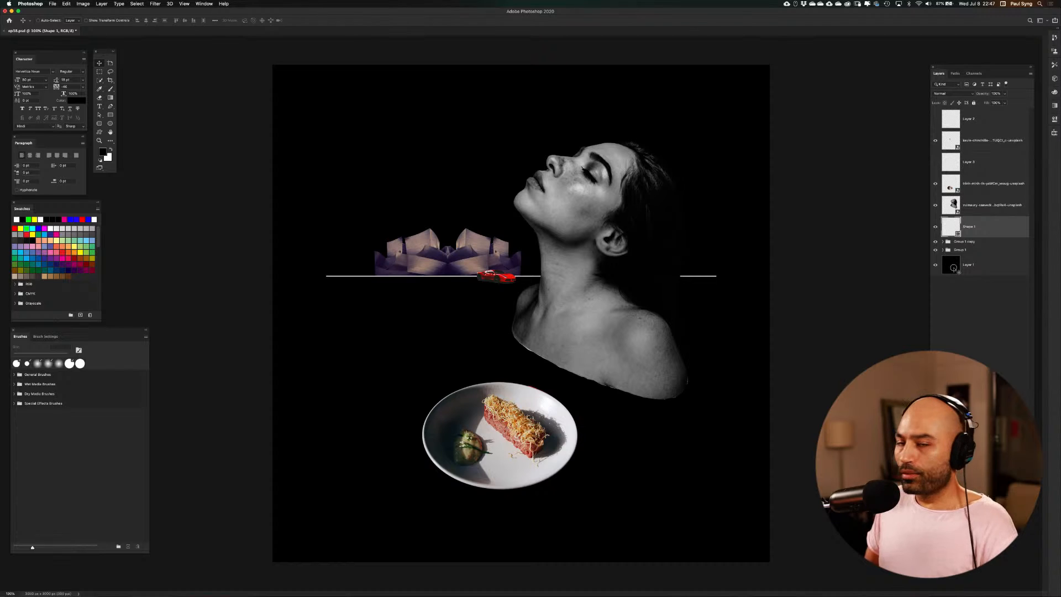
Fill the black background layer with a mauve sampled from the mirrored buildings and return to the Move tool
left_click(954, 271)
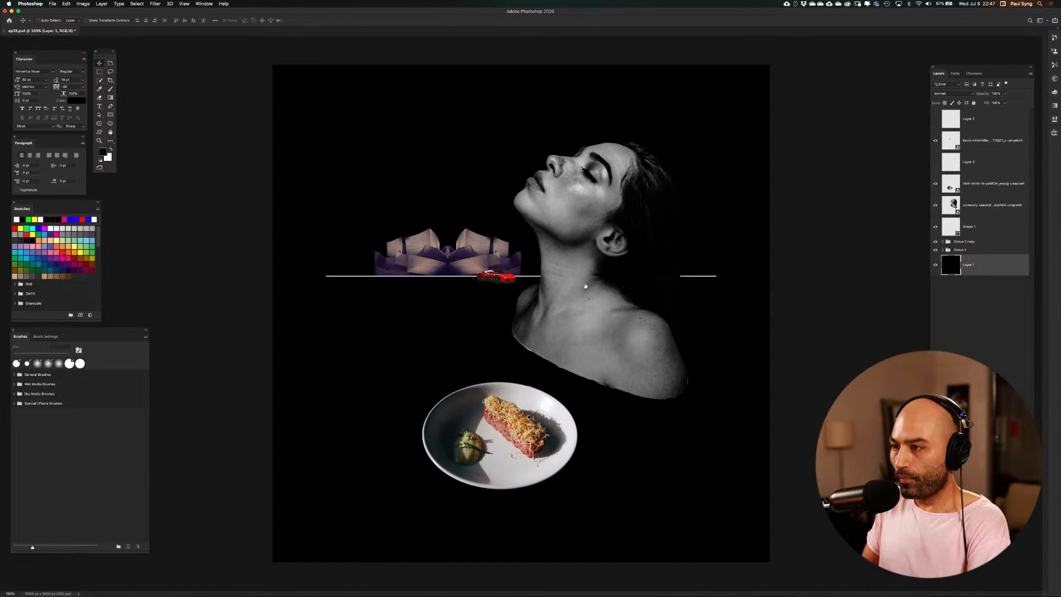
key("i")
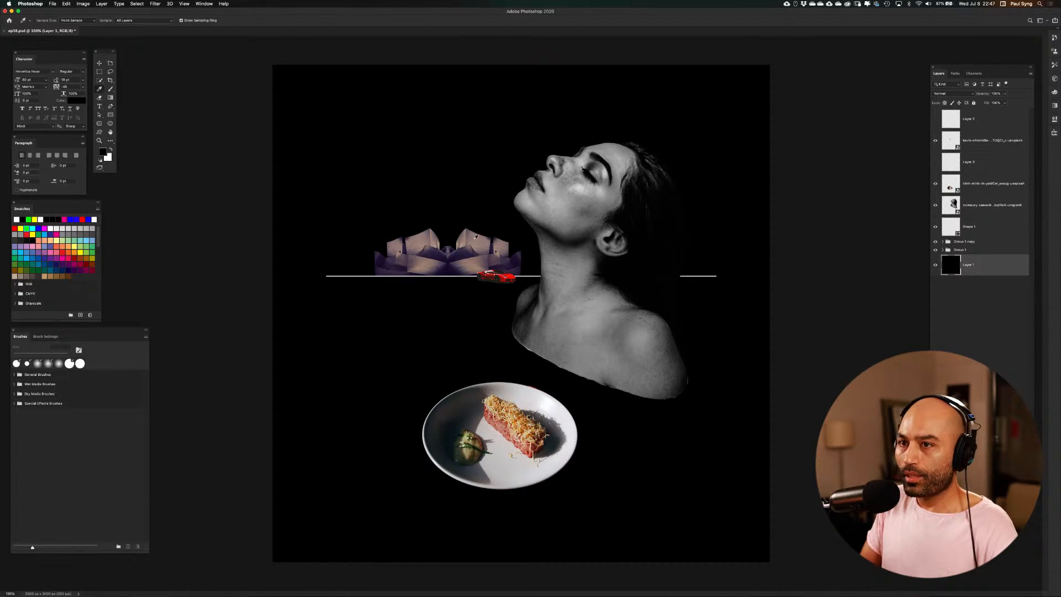
left_click(478, 258)
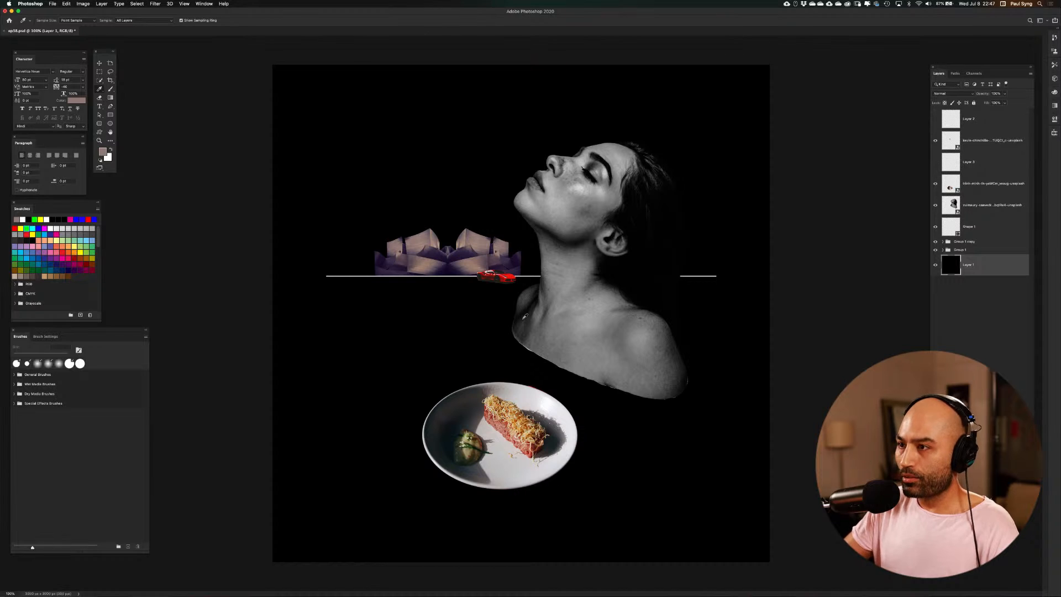
key("alt+BackSpace")
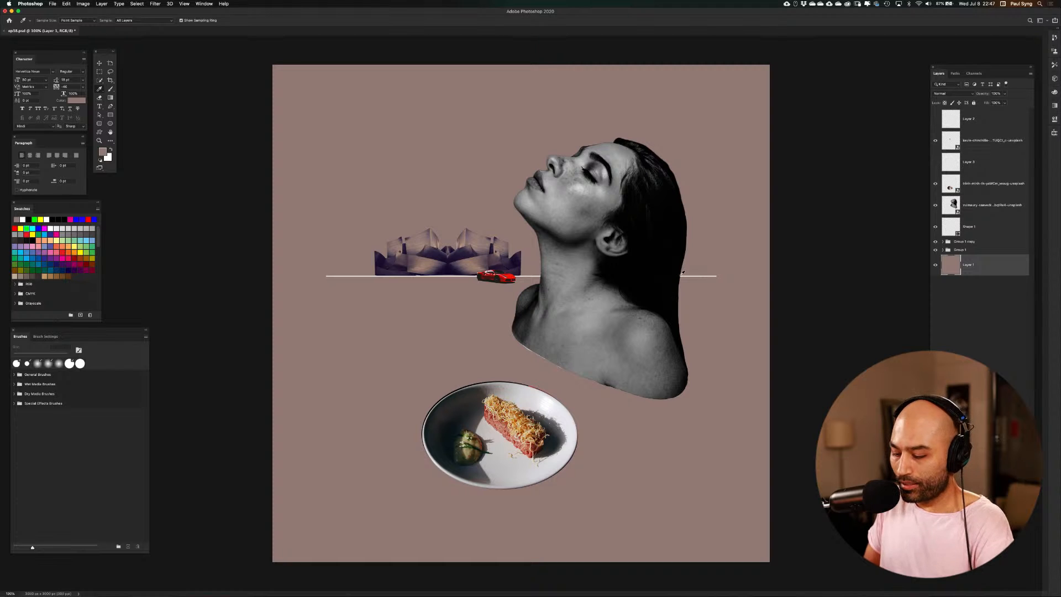
key("v")
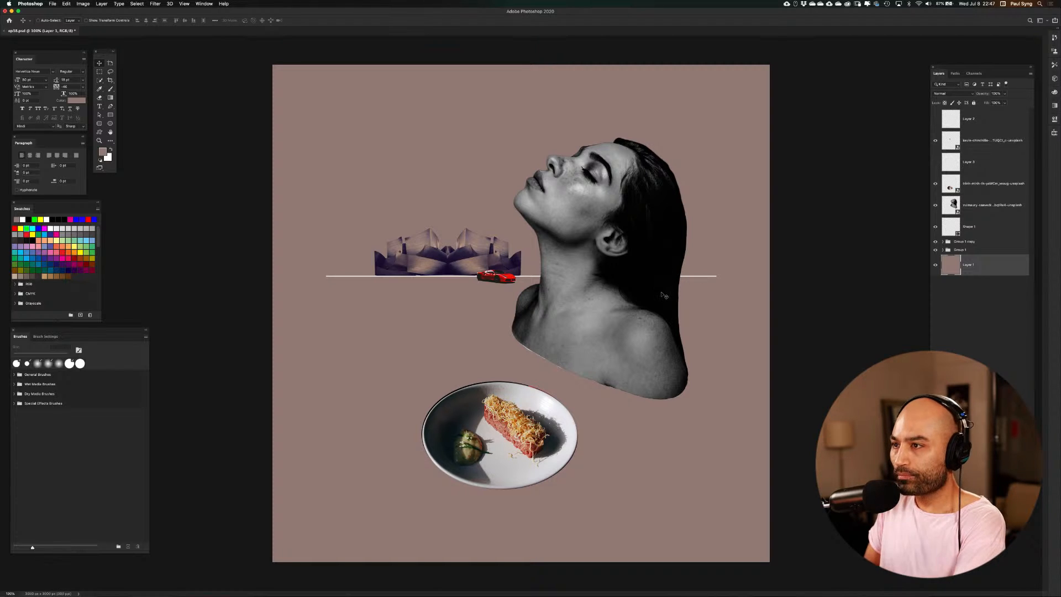
key("super+equal")
key("super+equal")
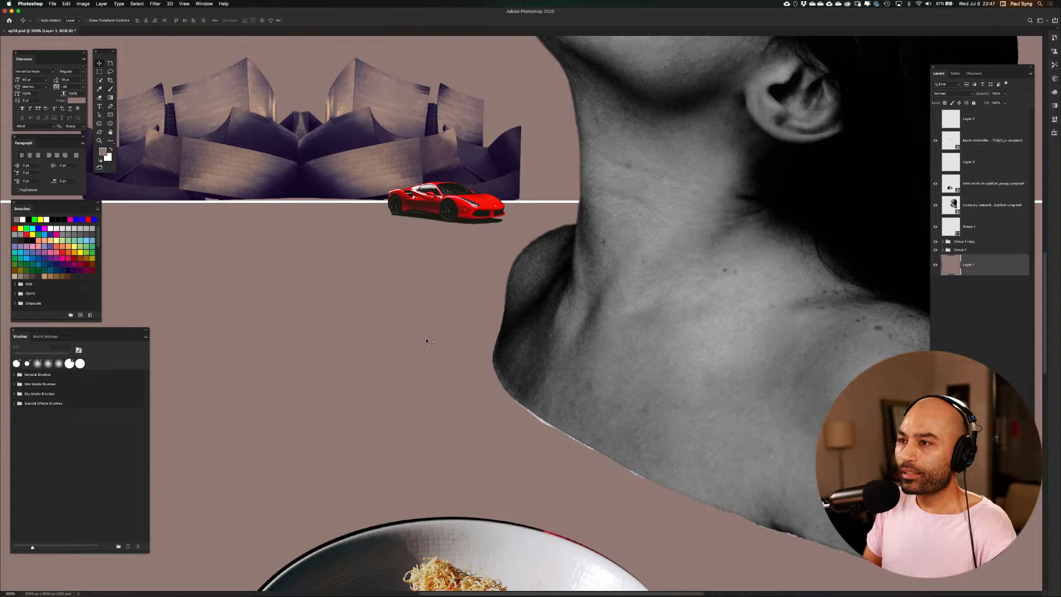
left_click_drag(428, 342, 664, 432)
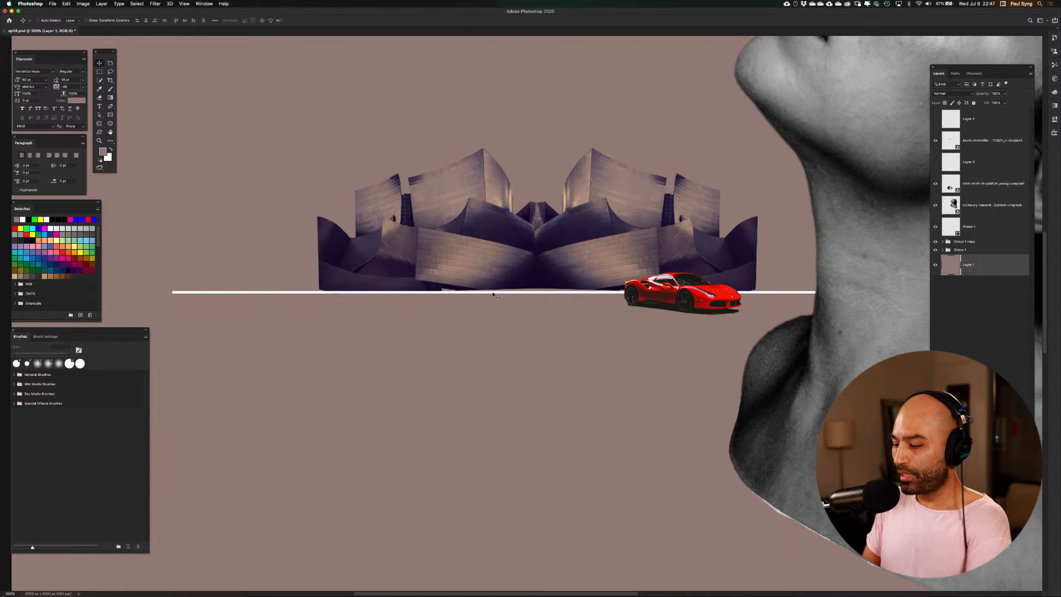
key("super+1")
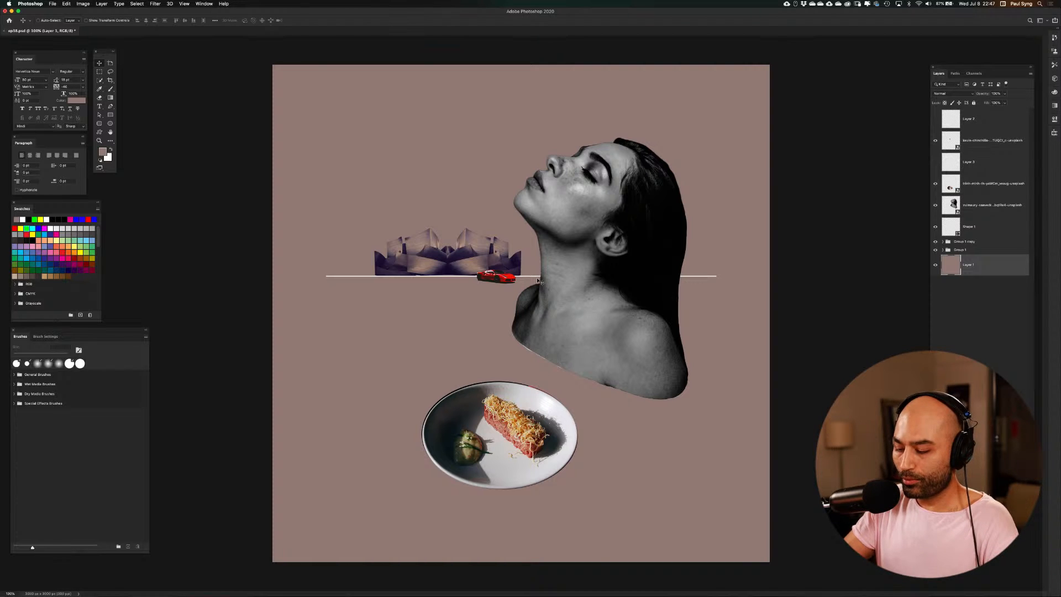
Preview the source photos in the Resources folder as candidates for placing, and close the dialog without placing any
key("super+shift+p")
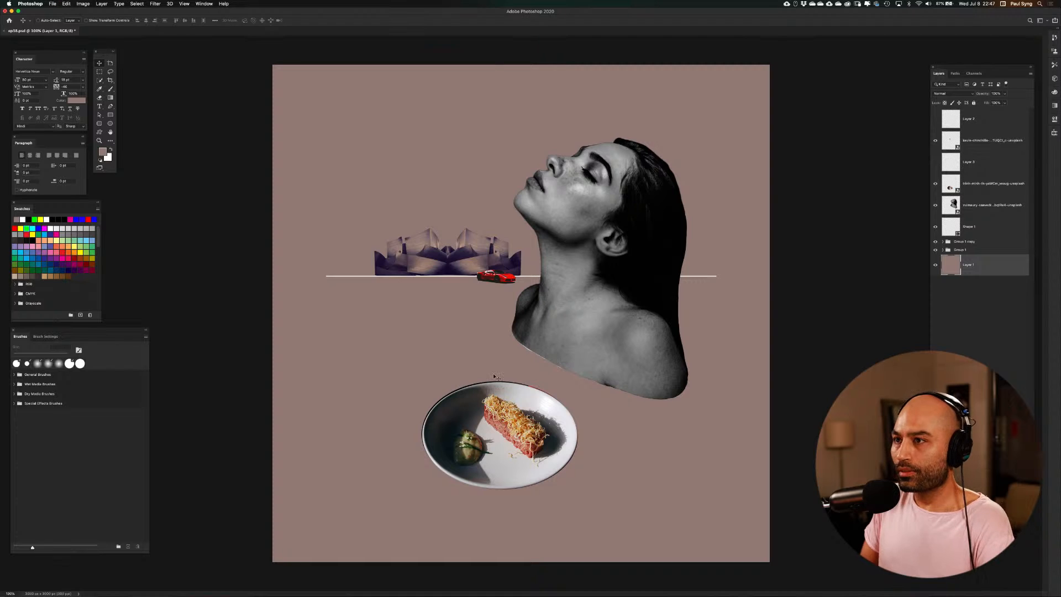
left_click(415, 123)
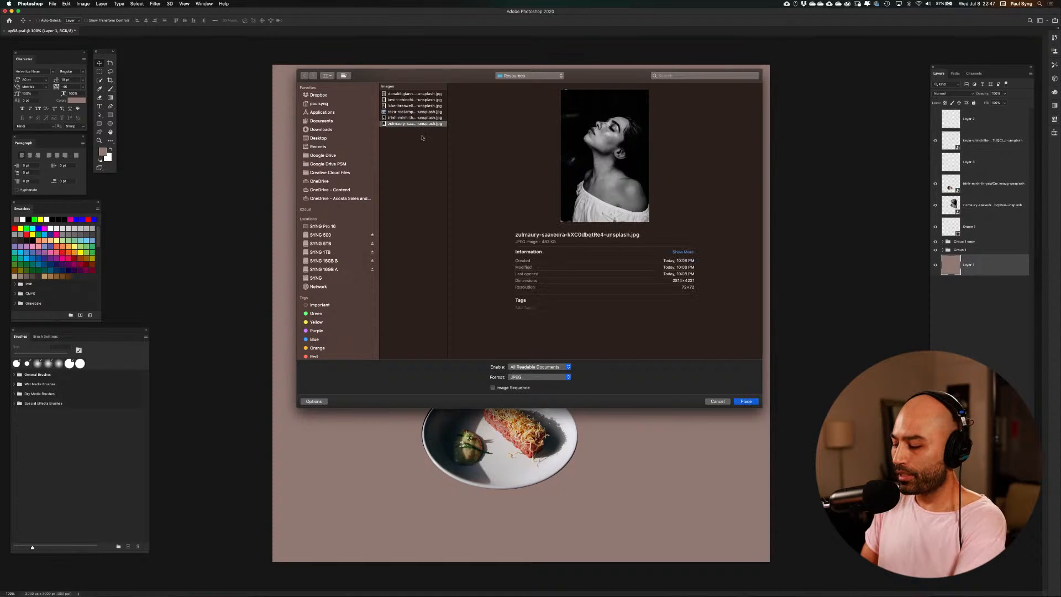
key("Up")
key("Up")
key("Up")
key("Up")
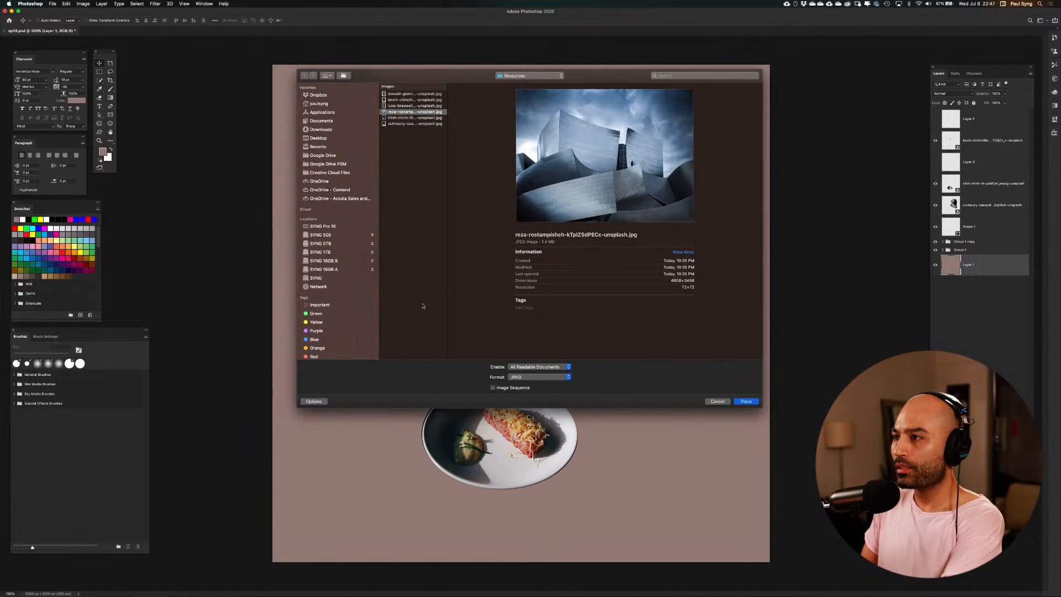
key("Up")
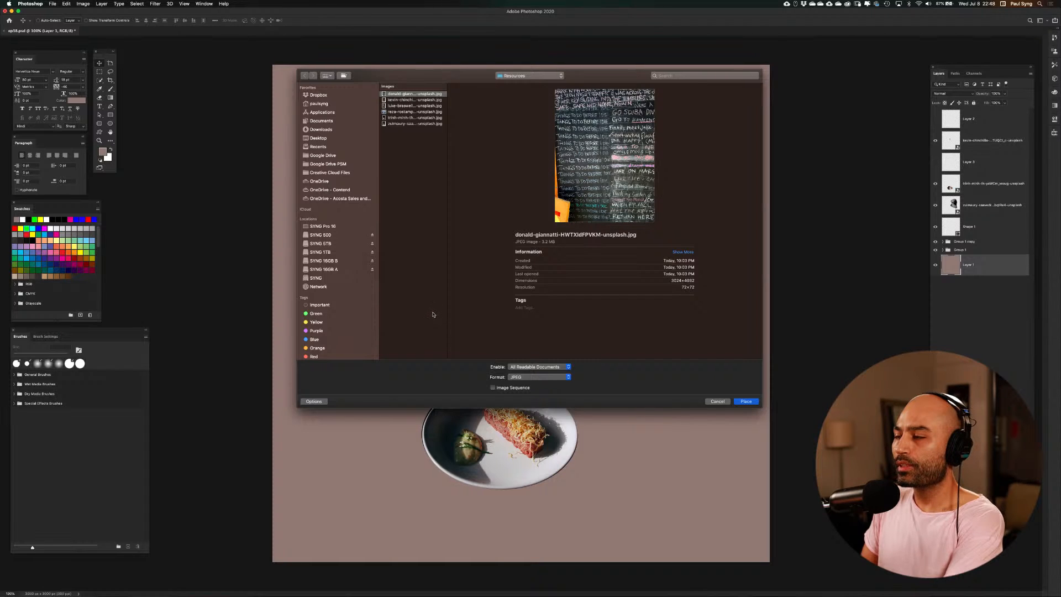
key("Down")
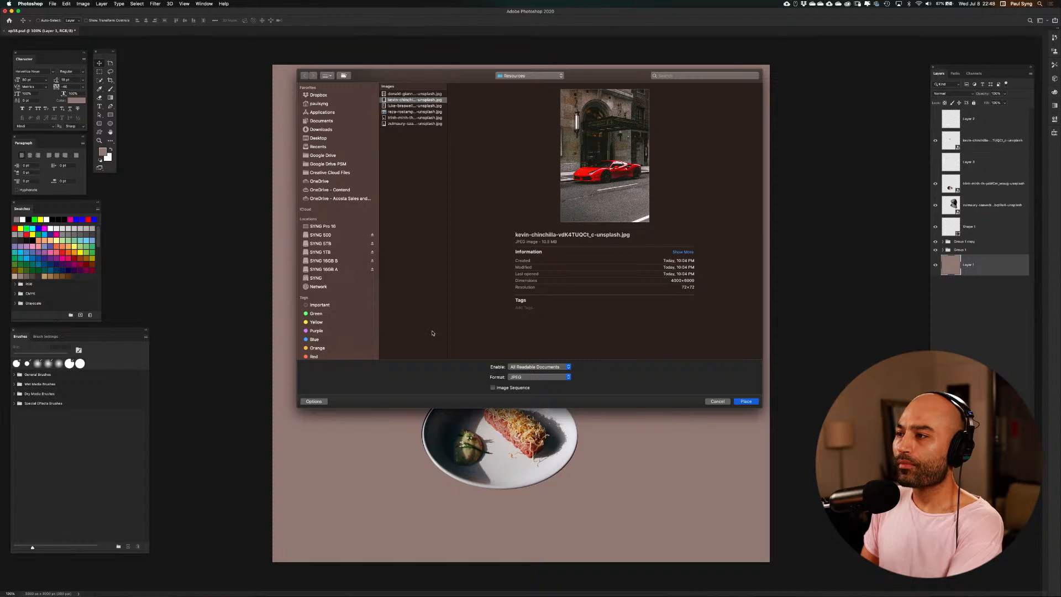
key("Down")
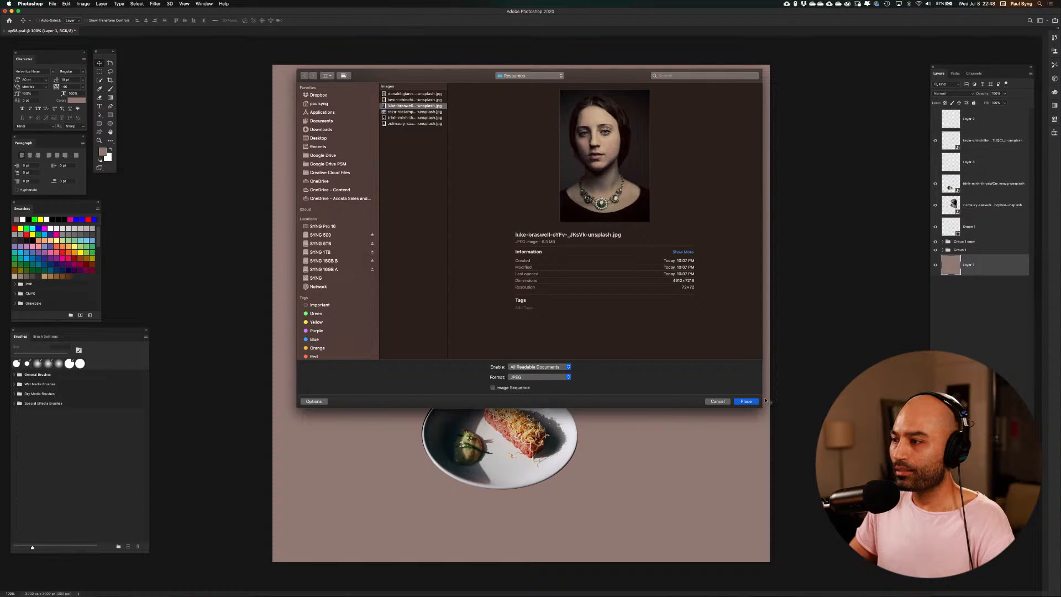
left_click(721, 402)
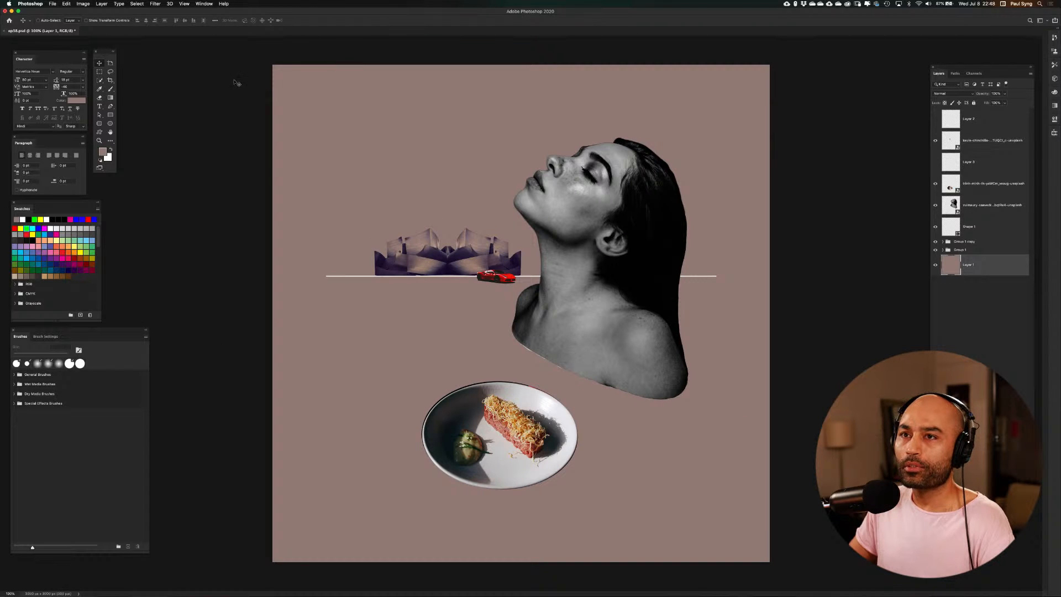
Save the document
left_click(54, 4)
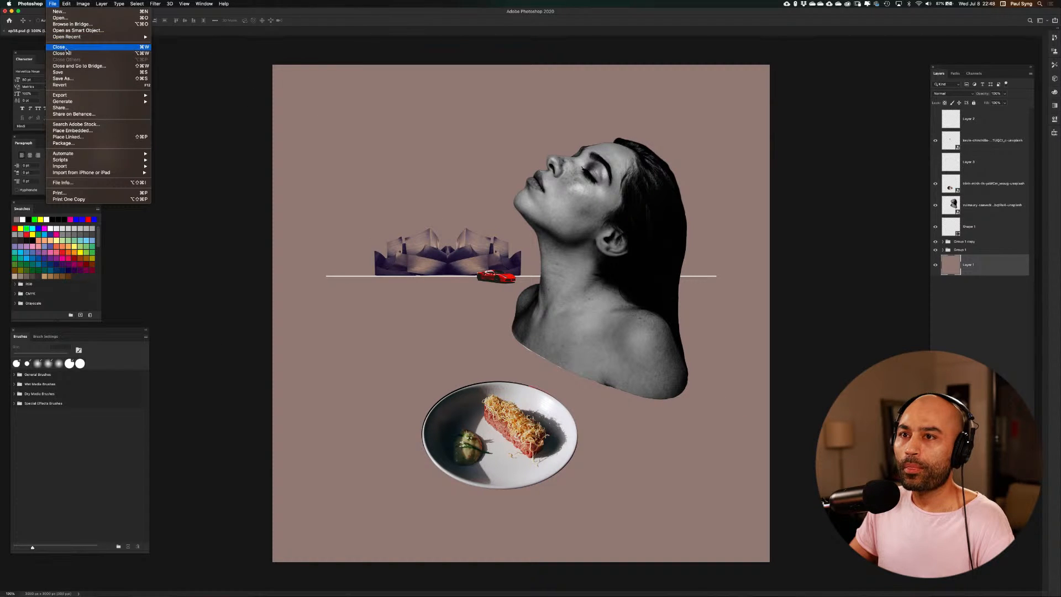
left_click(59, 73)
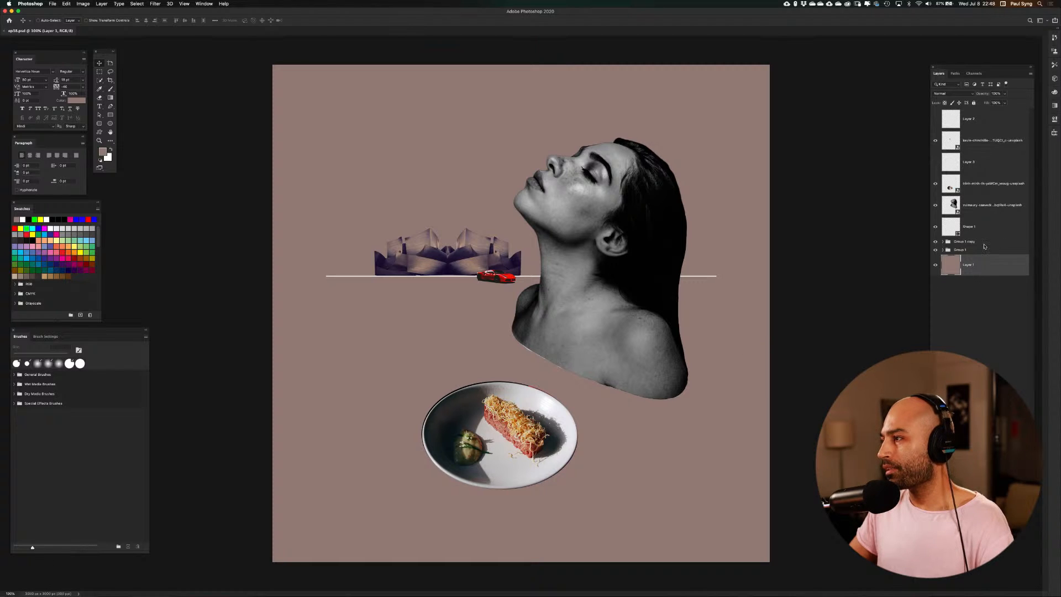
Compare the composition with and without the food plate by repeatedly hiding and showing its layer
left_click(936, 184)
left_click(936, 185)
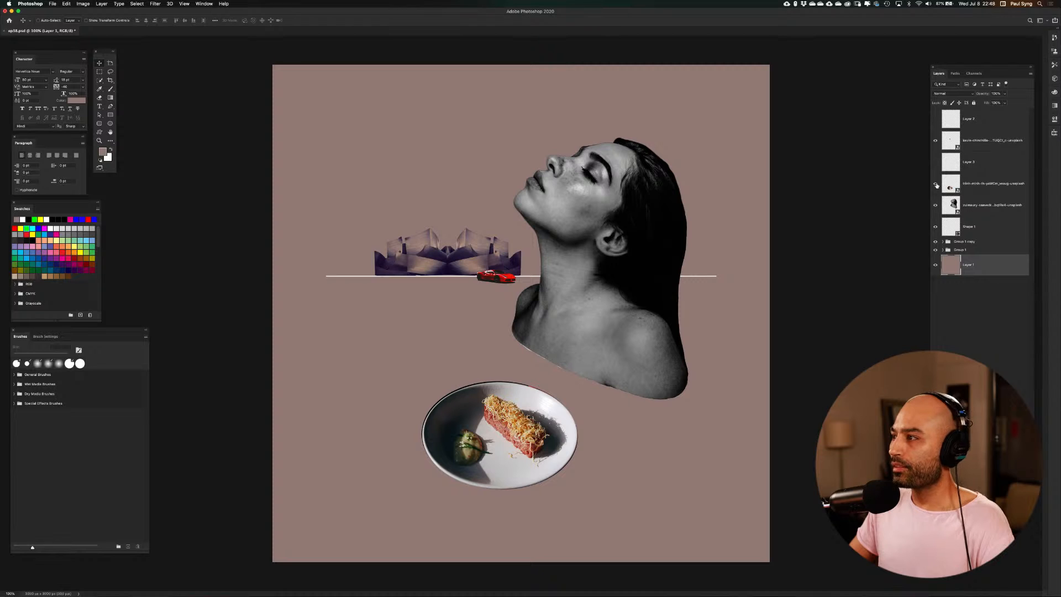
left_click(935, 185)
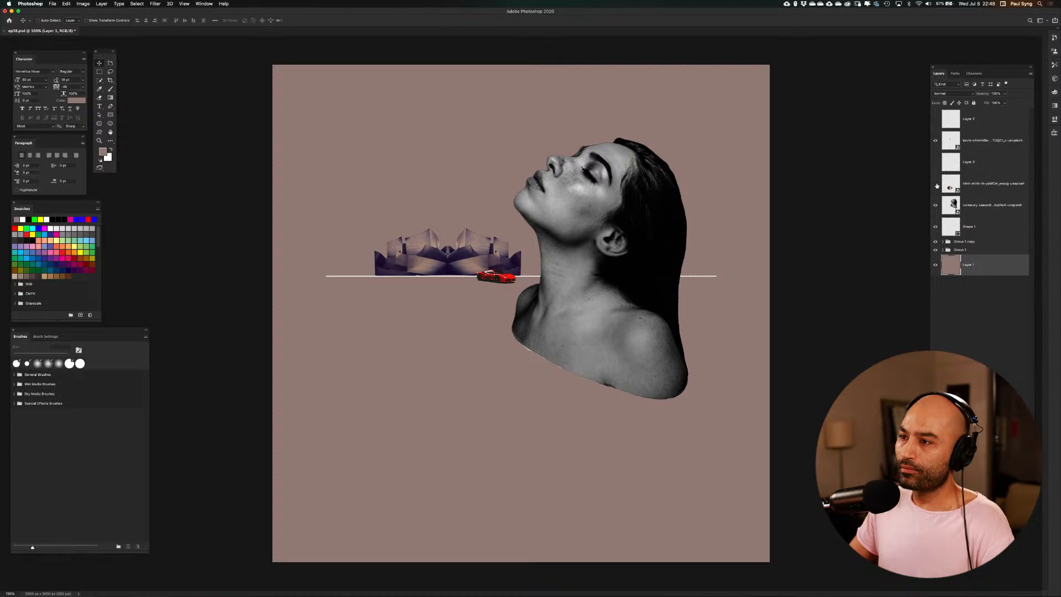
left_click(936, 185)
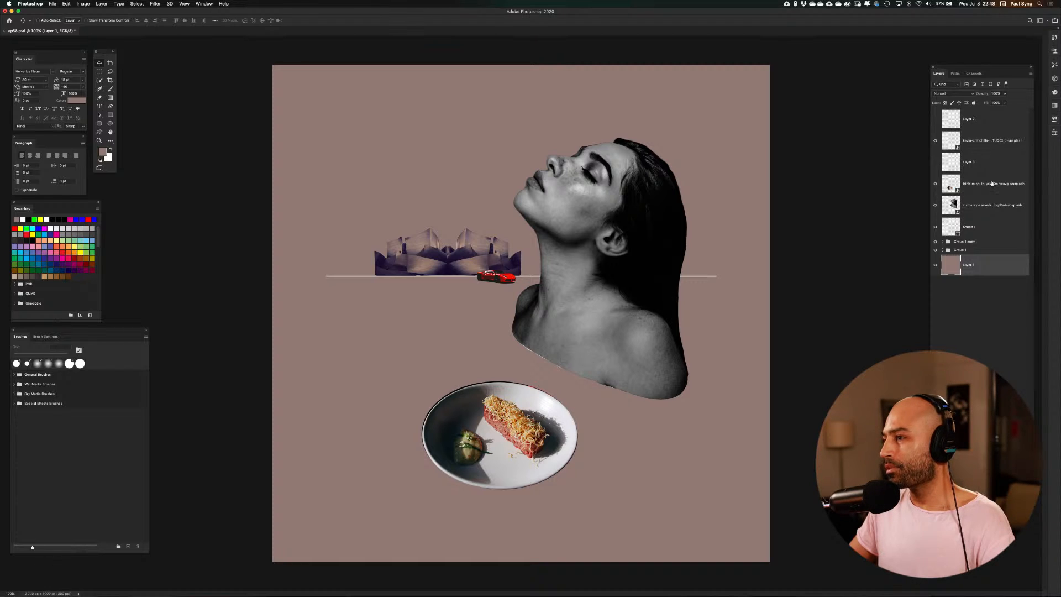
left_click(935, 184)
left_click(935, 184)
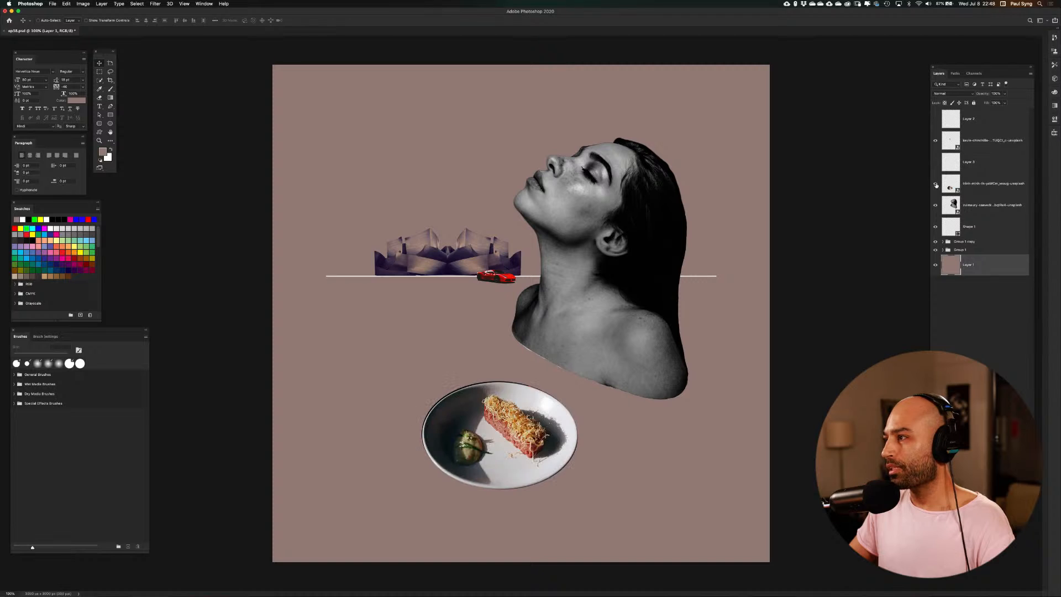
left_click(936, 184)
left_click(935, 184)
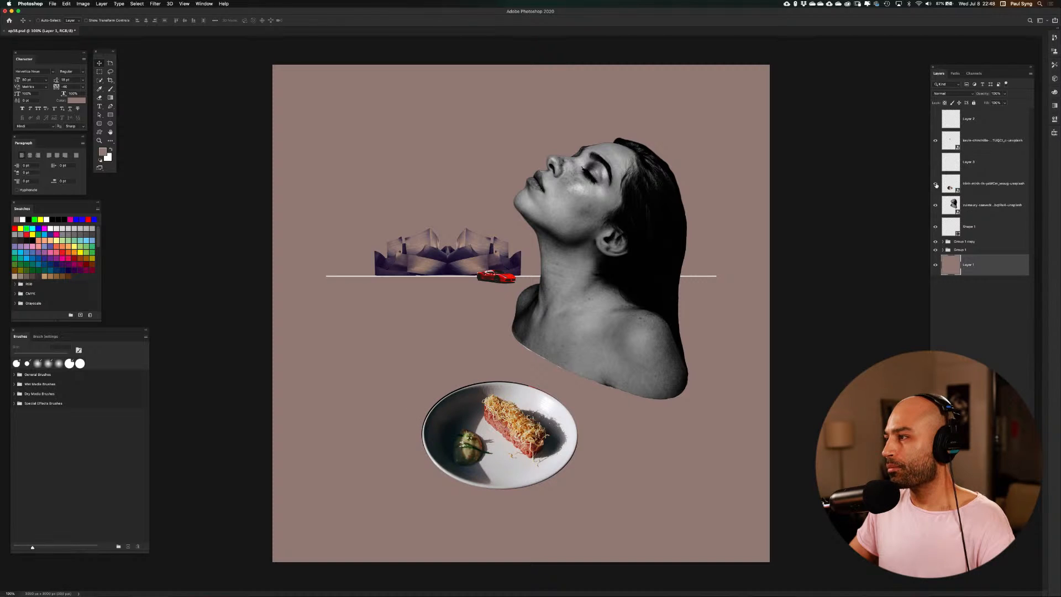
left_click(935, 184)
Show the food plate layer and move it together with the woman's portrait layer to the top of the layer stack
left_click(940, 188)
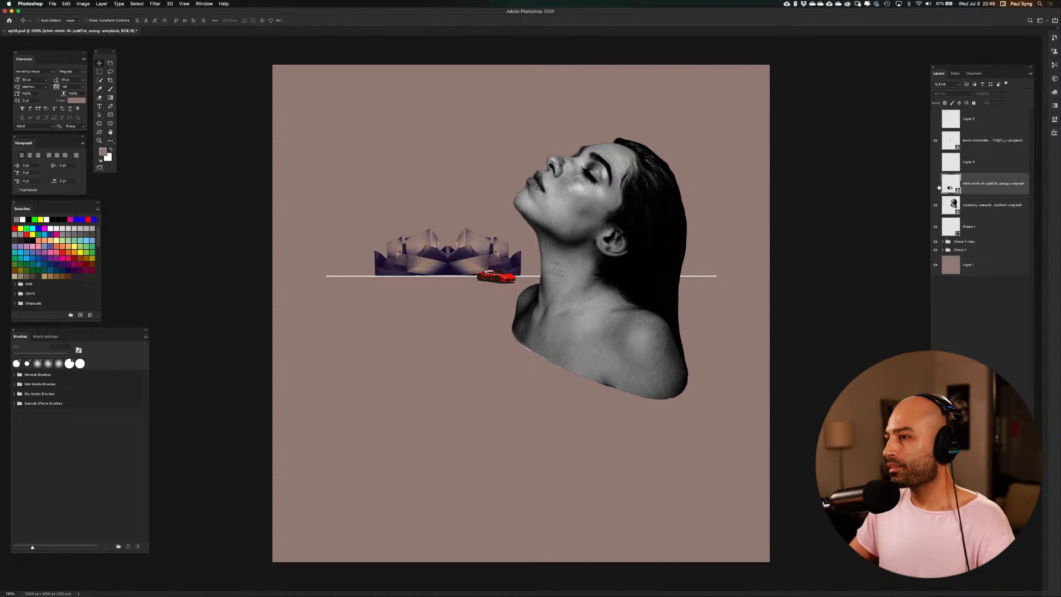
left_click(936, 184)
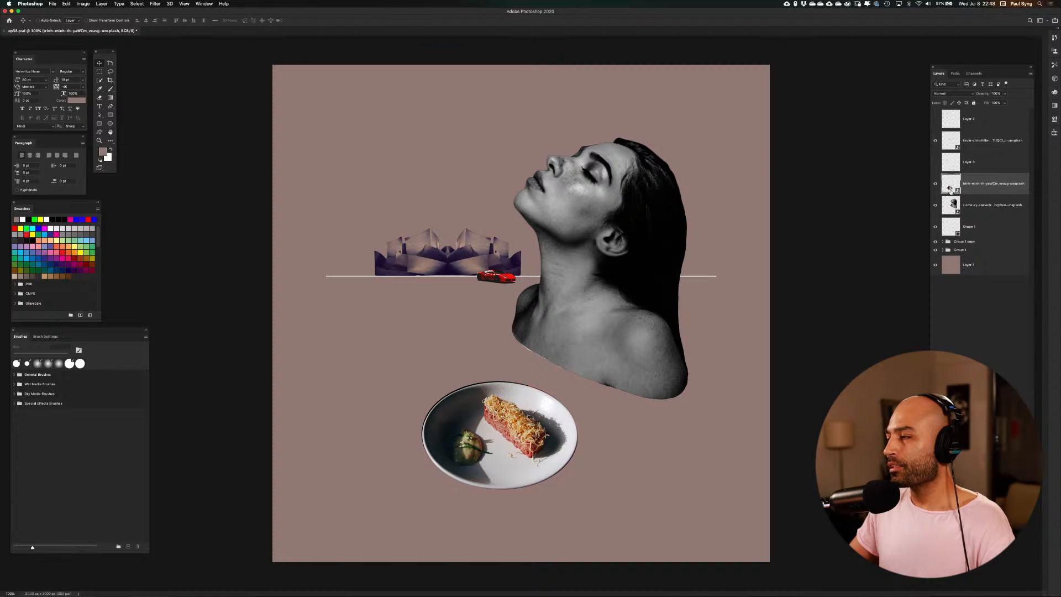
left_click(951, 203, "shift")
left_click_drag(977, 185, 975, 116)
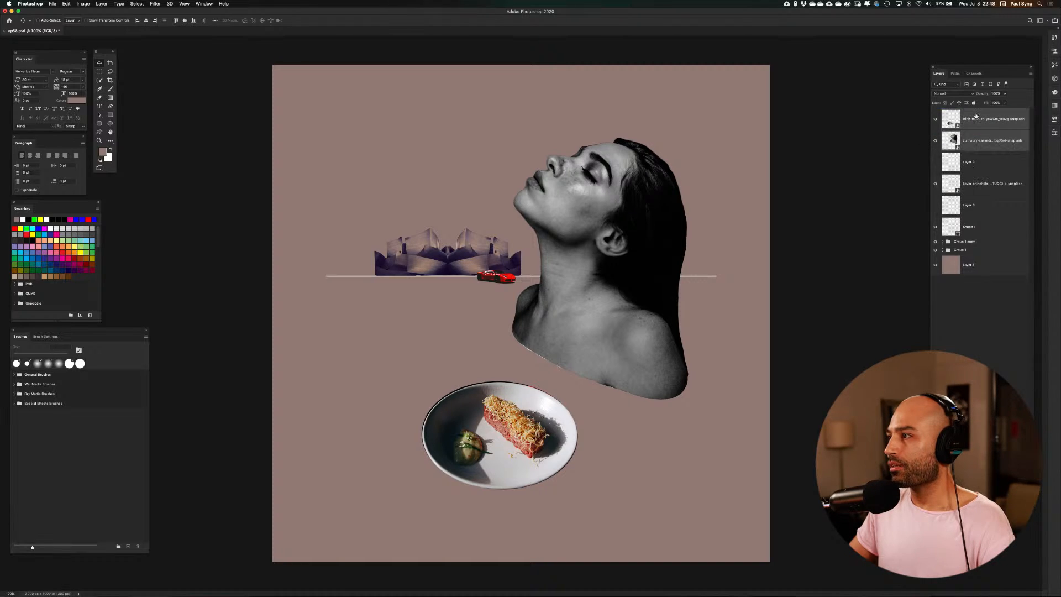
Check what Layer 2 holds by briefly showing it, and delete this layer of yellow guide sketch lines
left_click(936, 164)
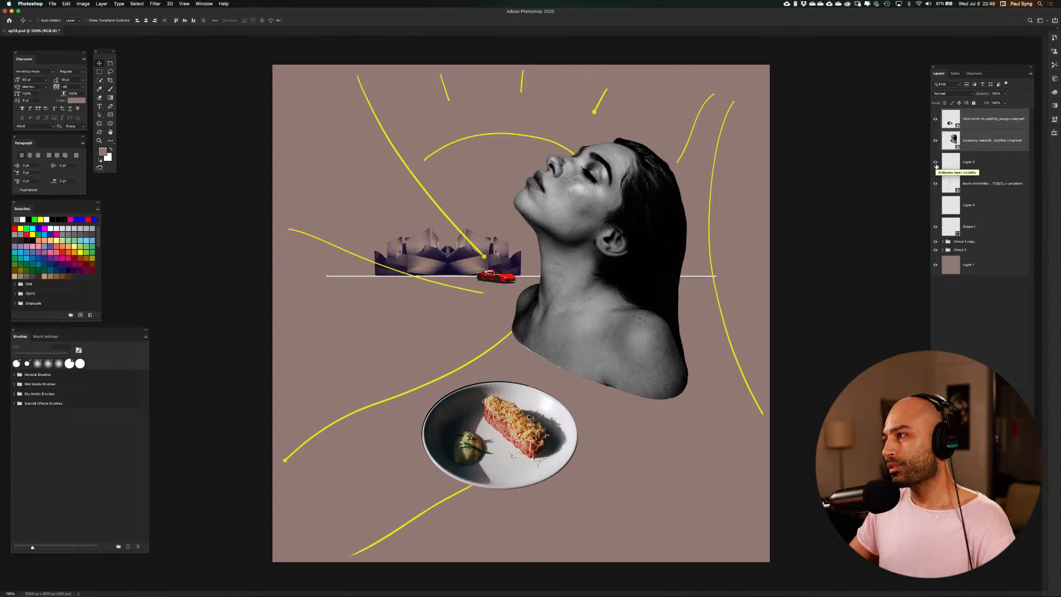
left_click(936, 164)
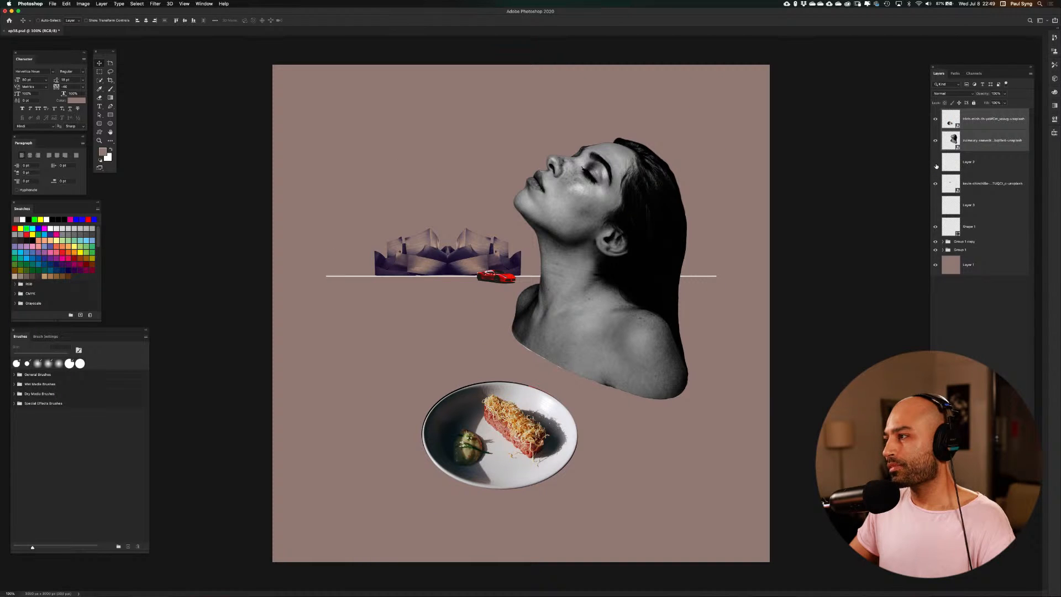
left_click(946, 166)
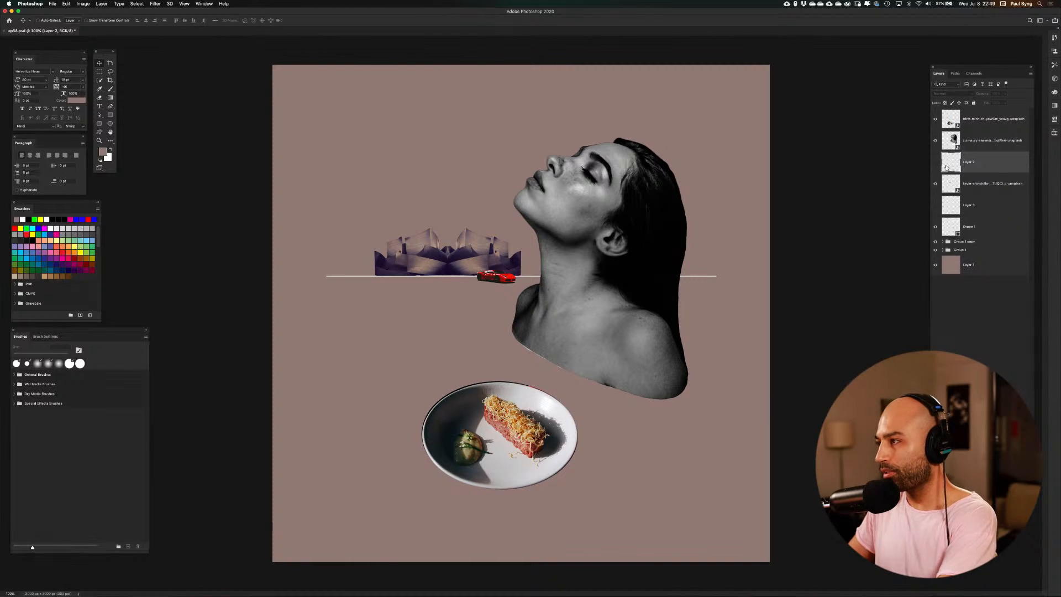
key("Delete")
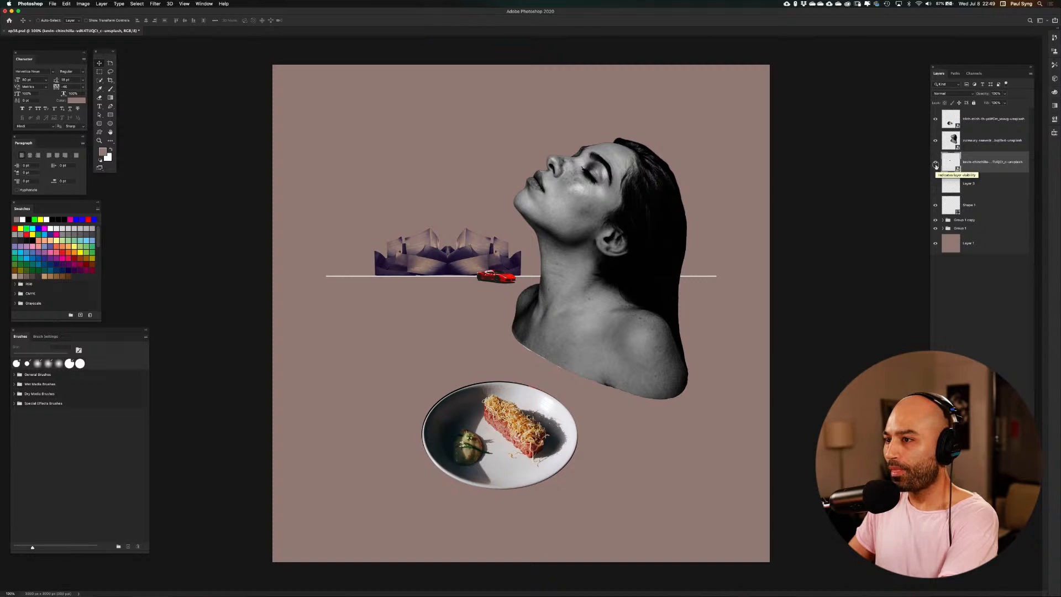
Check the car layer and the hidden layer below it by toggling their visibility, and delete the hidden layer with the rough white lines
left_click(935, 164)
left_click(935, 164)
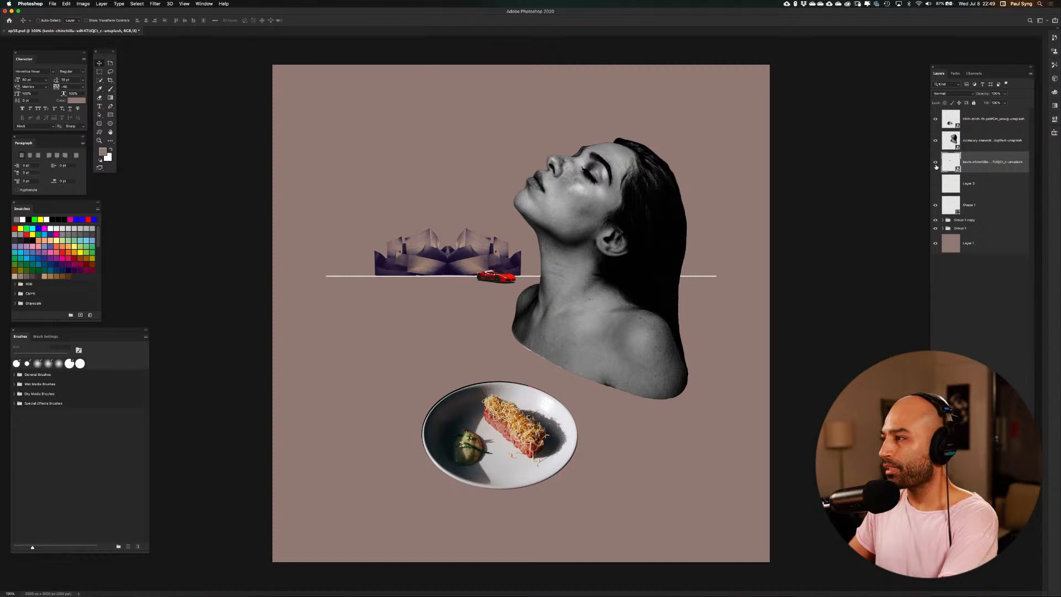
left_click(936, 184)
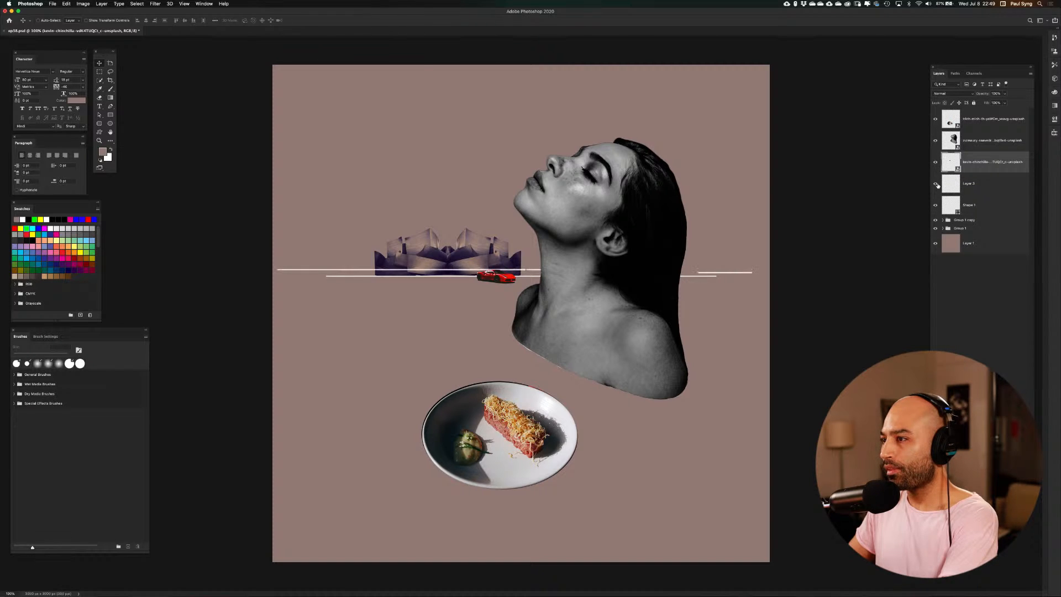
left_click(936, 184)
left_click(945, 186)
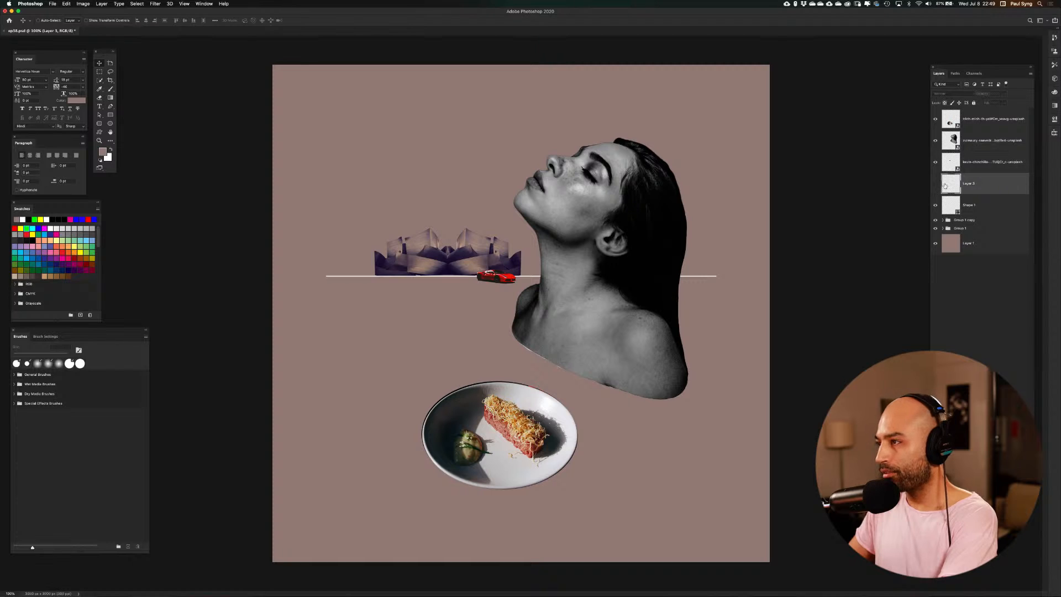
key("BackSpace")
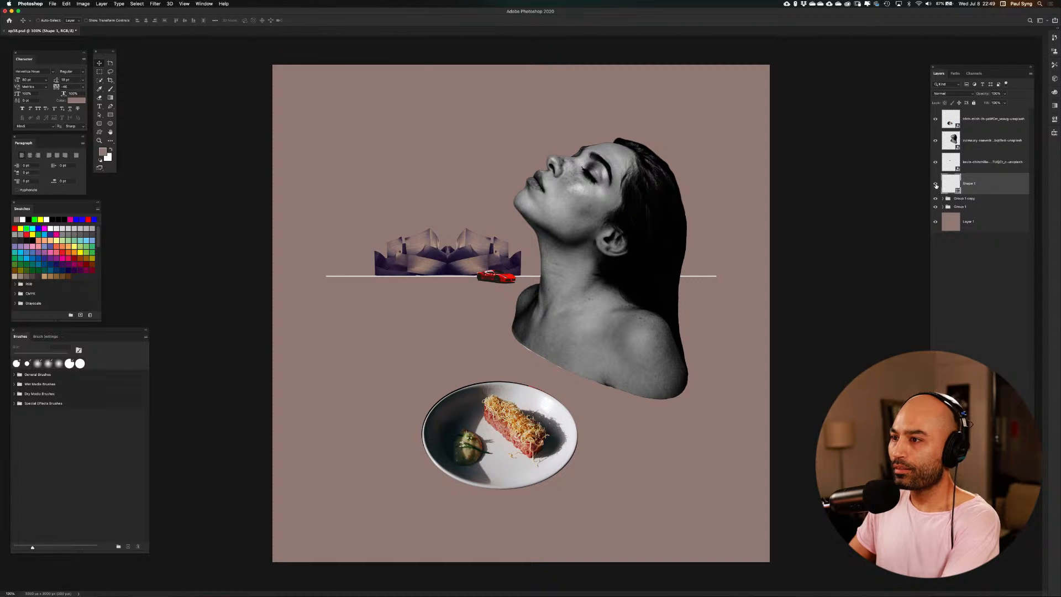
Identify the white horizon line's shape layer by toggling its visibility, and duplicate that layer
left_click(936, 185)
left_click(936, 185)
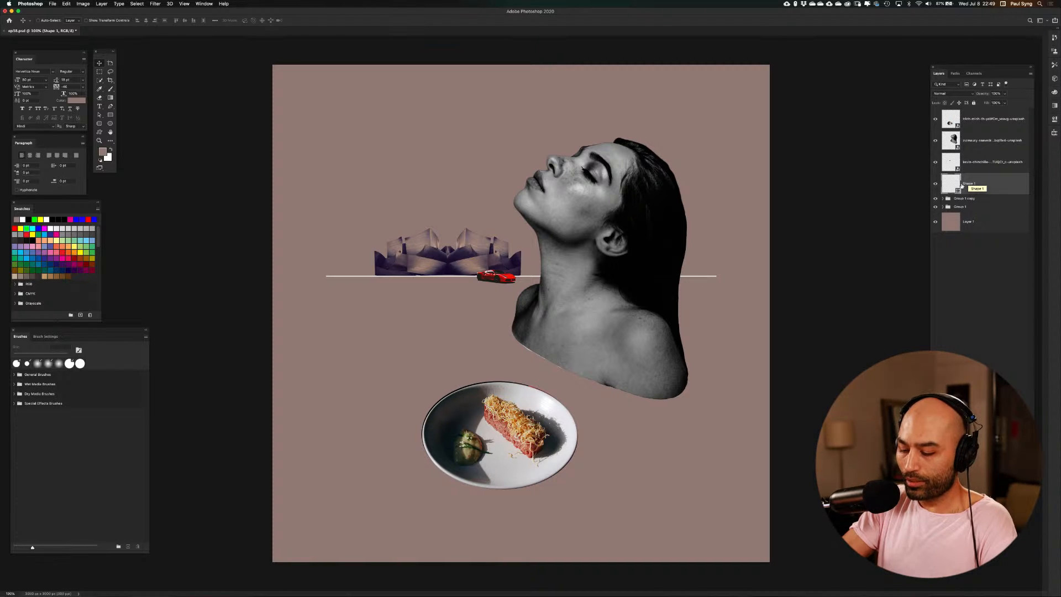
key("super+j")
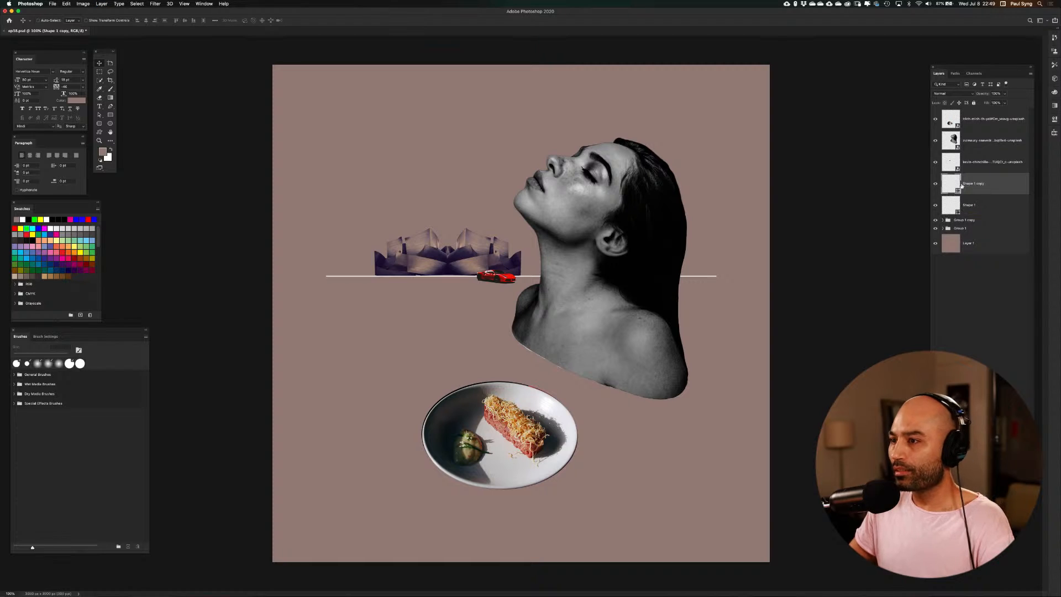
Rotate the duplicated white horizon line 90 degrees into a vertical line and check it against the guides
key("super+t")
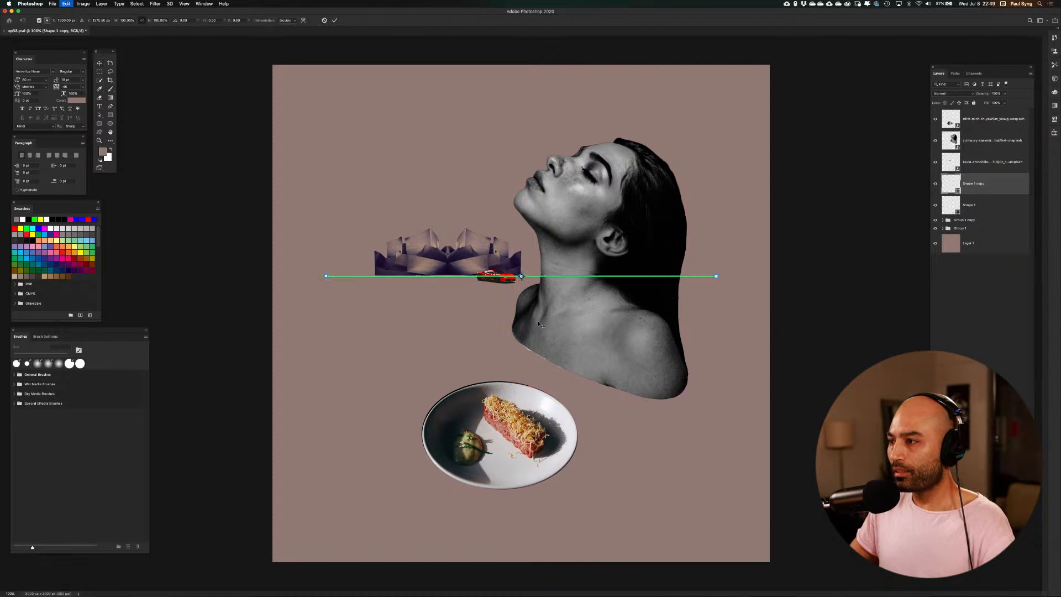
left_click_drag(753, 284, 532, 118)
key("Return")
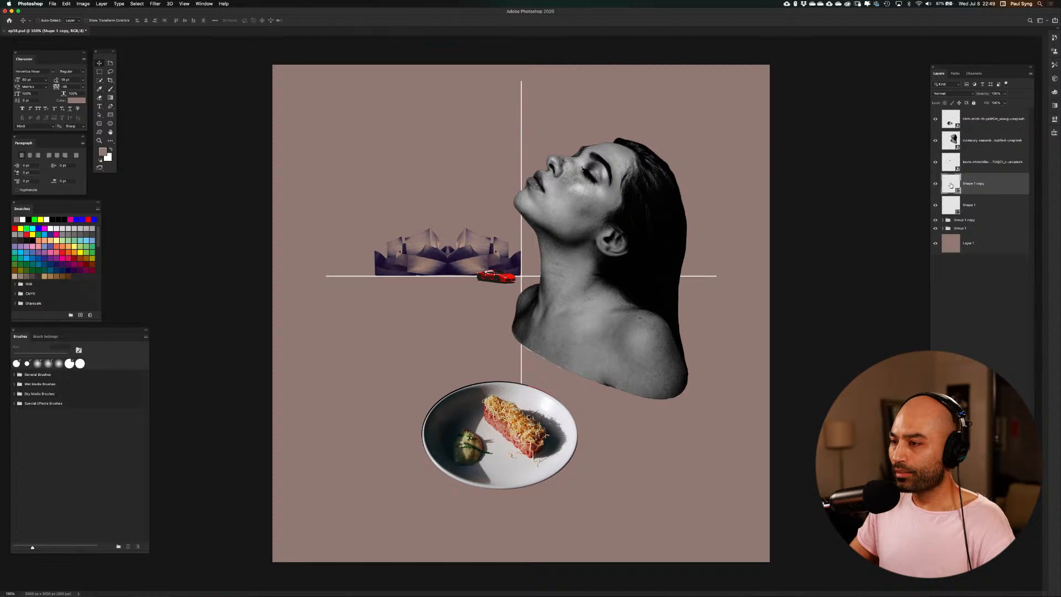
key("super+semicolon")
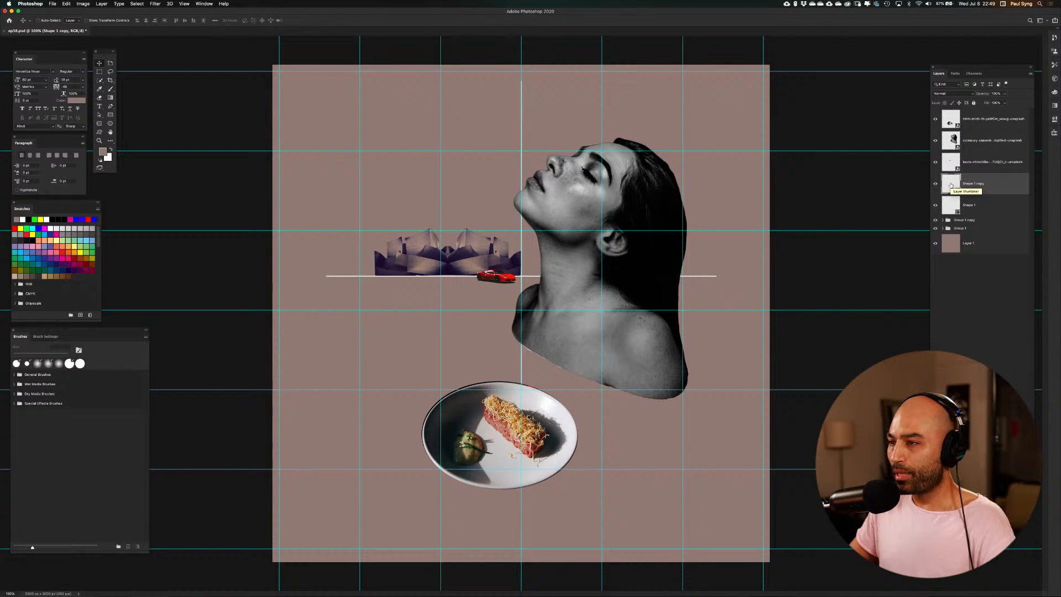
key("super+semicolon")
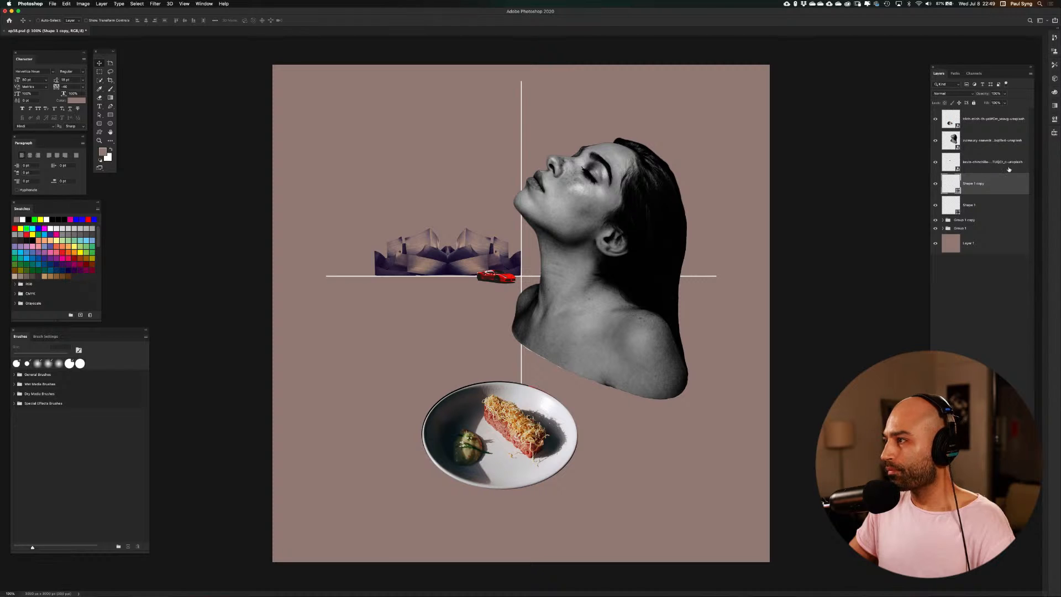
Nudge the woman's portrait layer left in large increments until her face overlaps the vertical white line
left_click(950, 144)
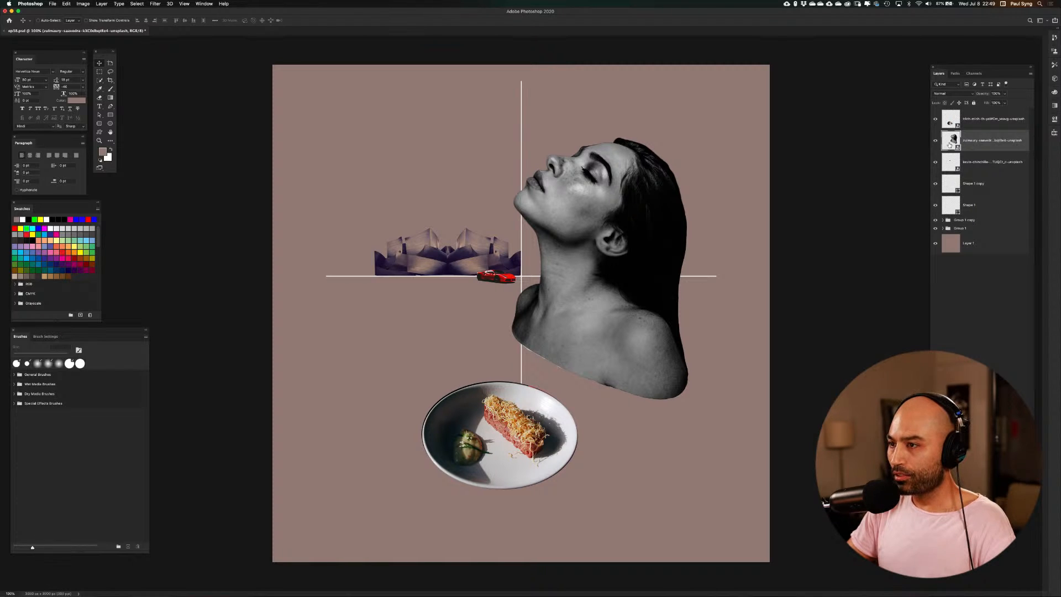
key("shift+Left")
key("shift+Left")
key("shift+Left")
key("shift+Left")
key("shift+Left")
key("shift+Left")
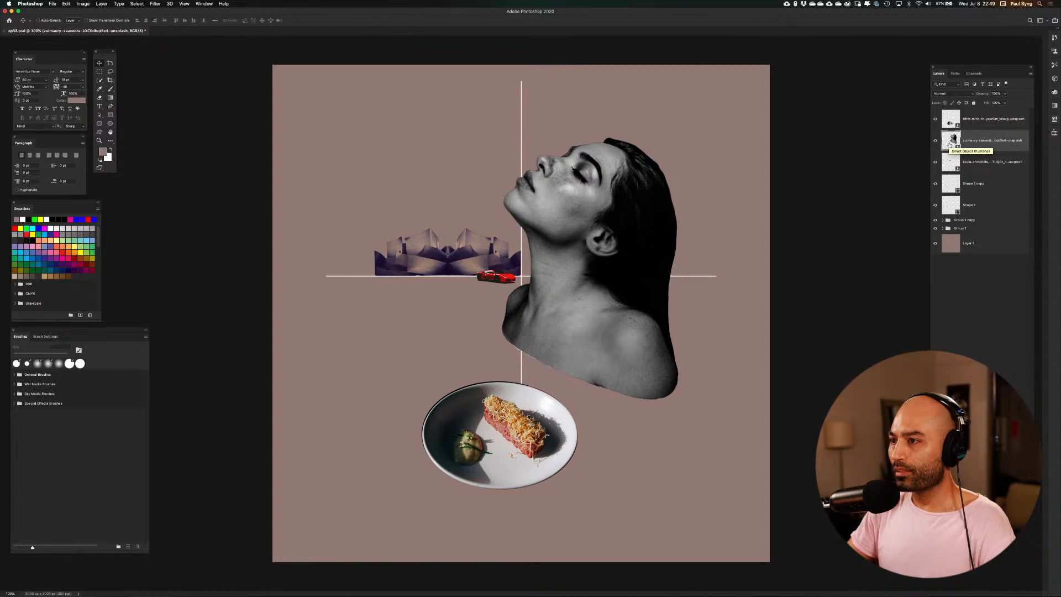
key("shift+Left")
key("shift+Left")
key("shift+Left")
key("shift+Left")
key("shift+Left")
key("shift+Left")
key("shift+Left")
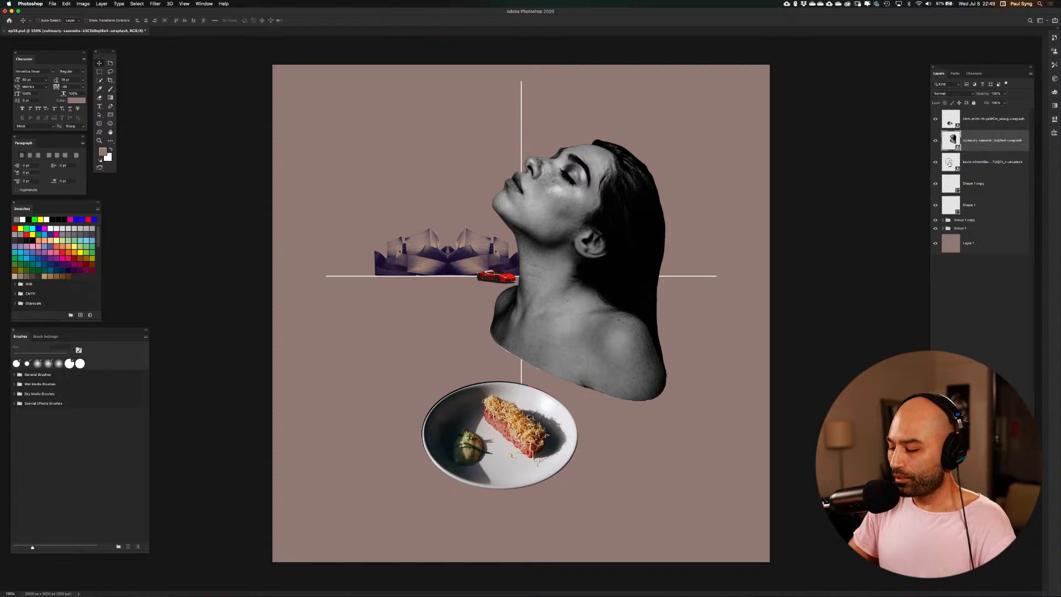
Nudge the red car layer left along the horizon line so it stands clear of the woman's neck
left_click(949, 163)
key("shift+Left")
key("shift+Left")
key("shift+Left")
key("shift+Left")
key("shift+Left")
key("shift+Left")
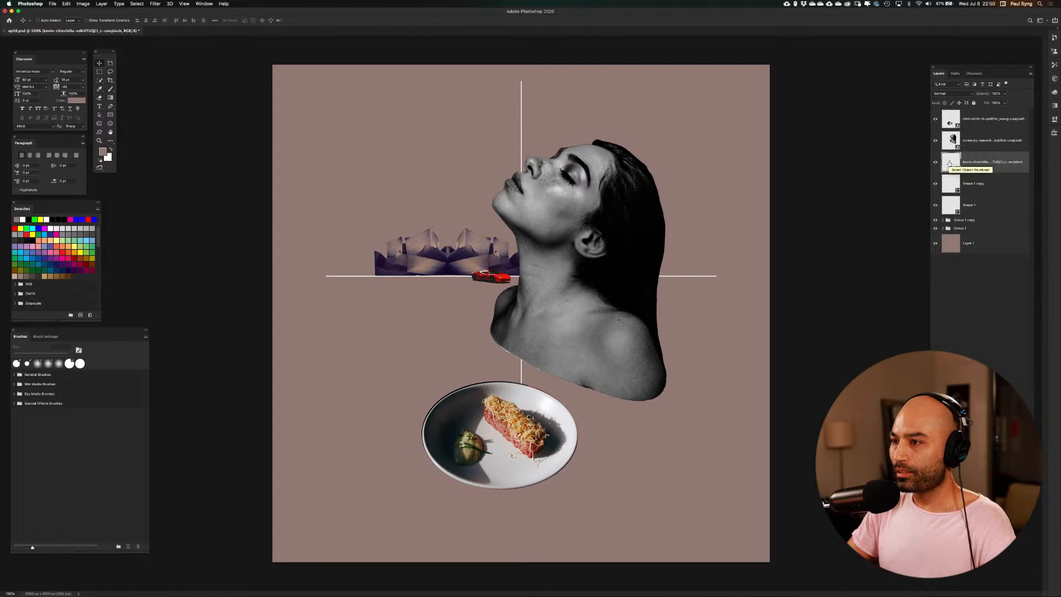
key("shift+Right")
key("shift+Left")
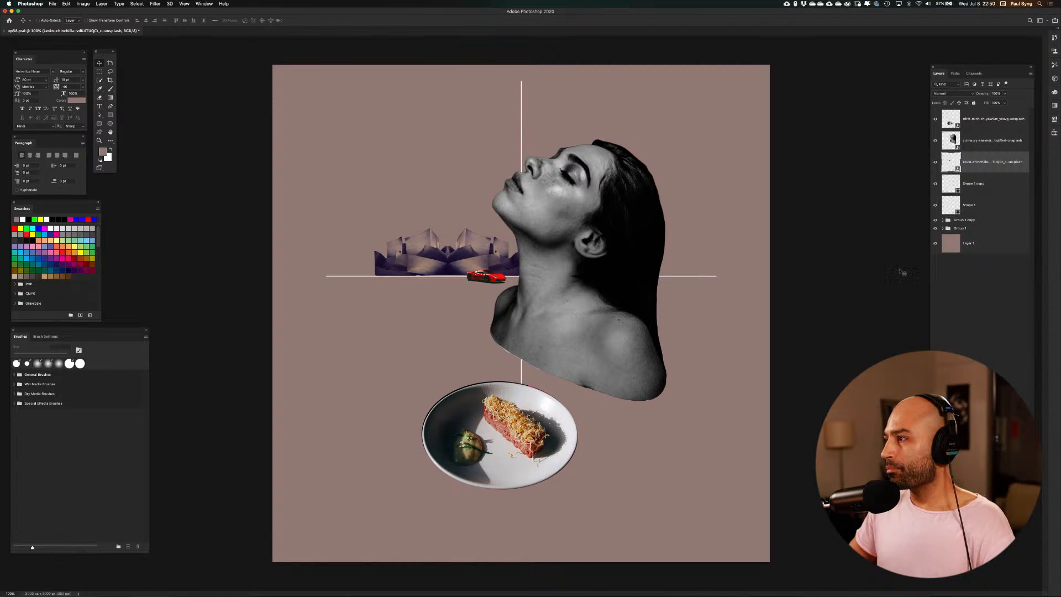
Centre the vertical white line vertically on the canvas, then check it against the guides and by toggling its layer visibility
left_click(955, 183)
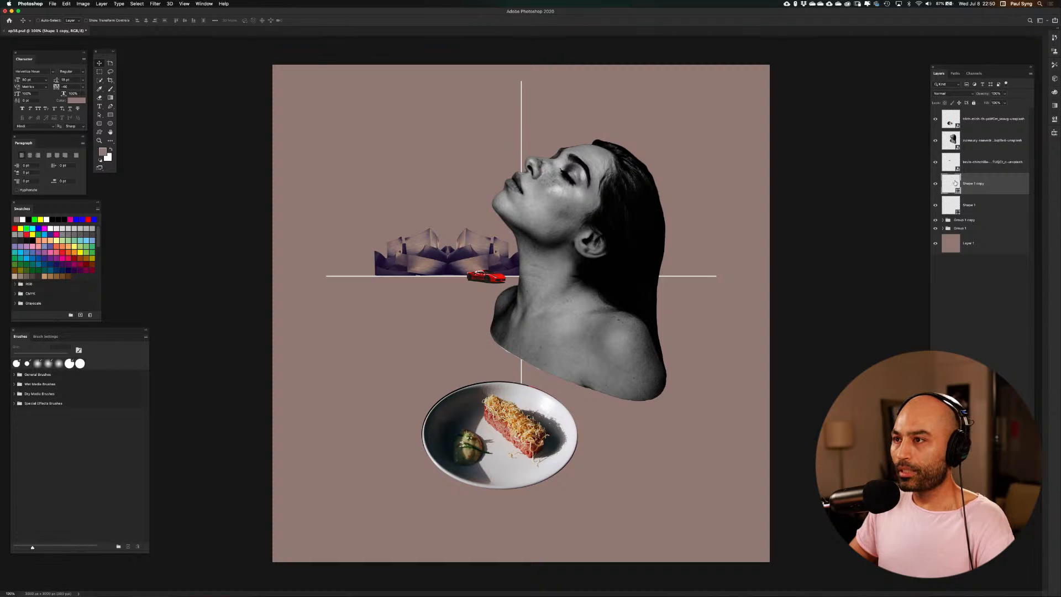
key("super+a")
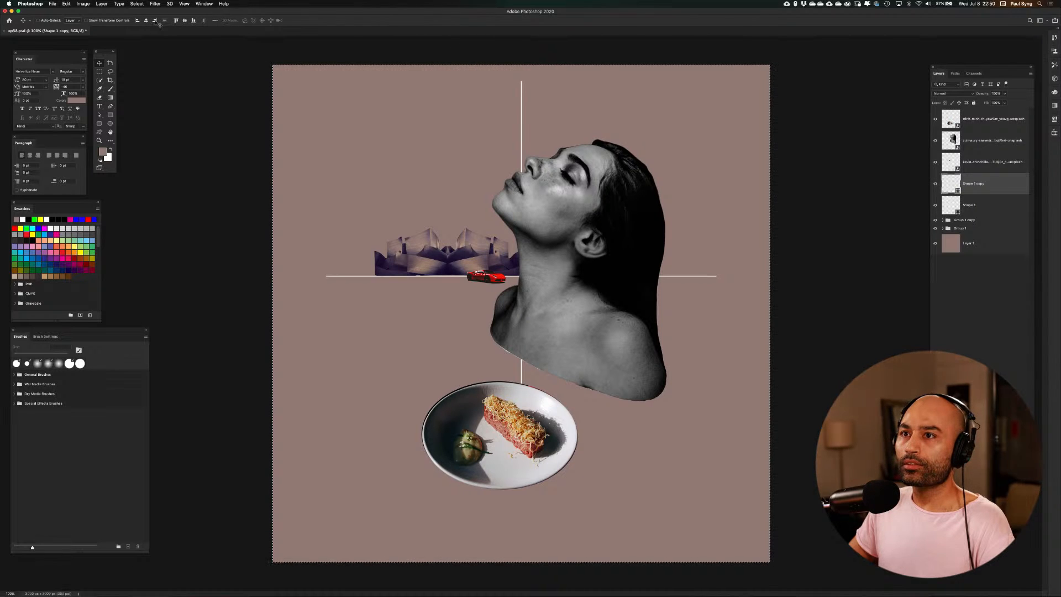
left_click(185, 21)
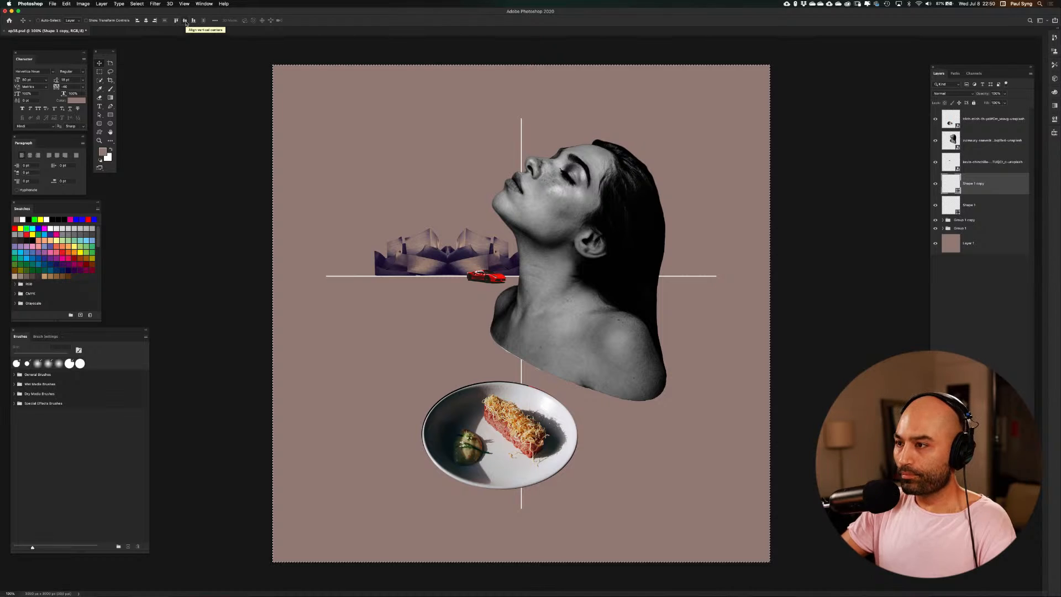
key("super+semicolon")
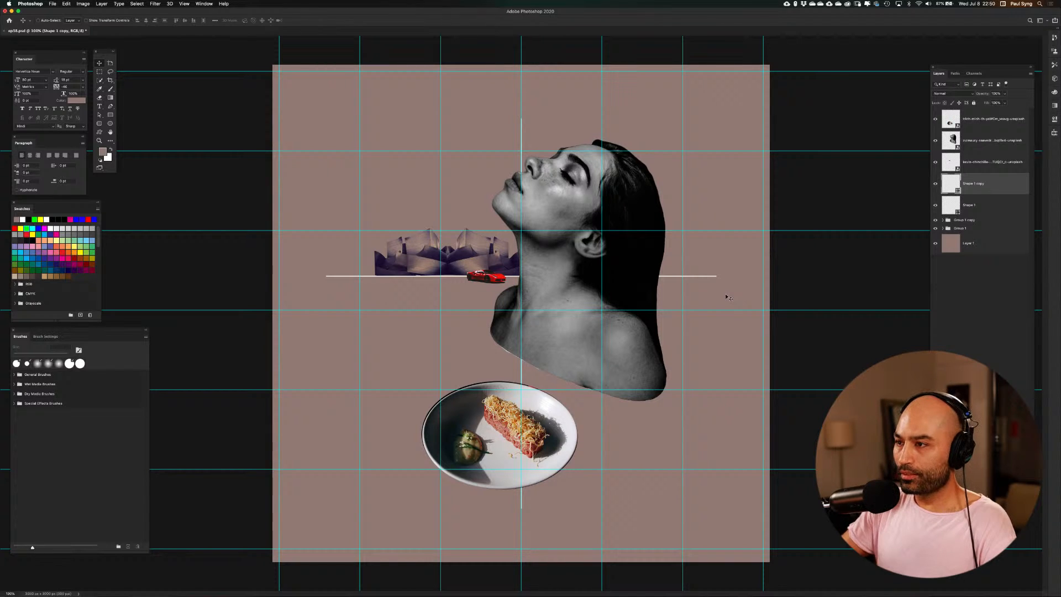
key("super+semicolon")
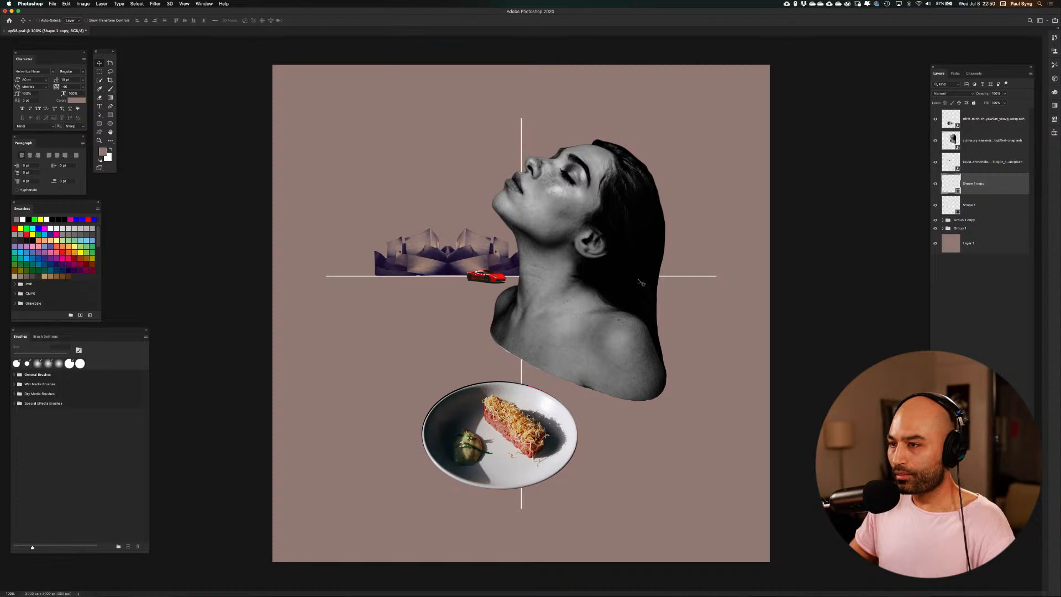
left_click(936, 184)
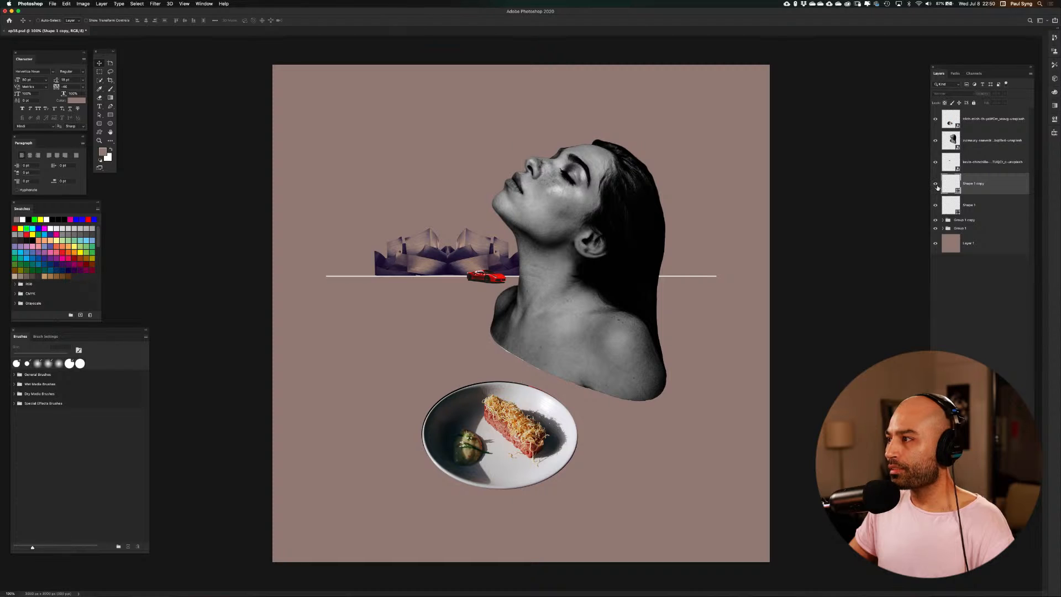
left_click(936, 184)
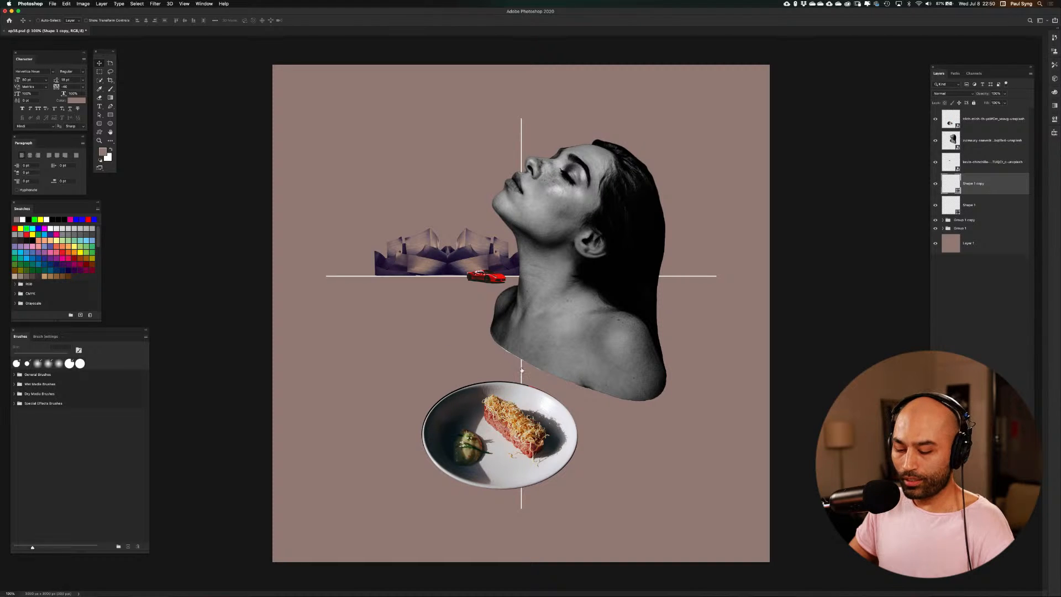
Duplicate the vertical white line to the outer left edge of the buildings and scale the copy down to a short line crossing the horizon
left_click_drag(515, 365, 374, 329)
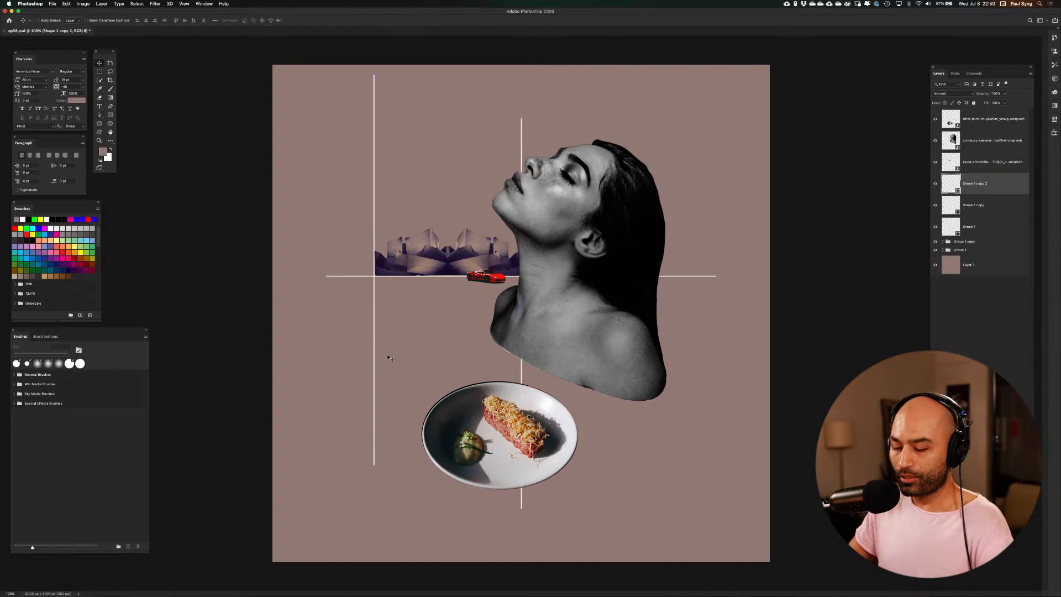
key("ctrl+t")
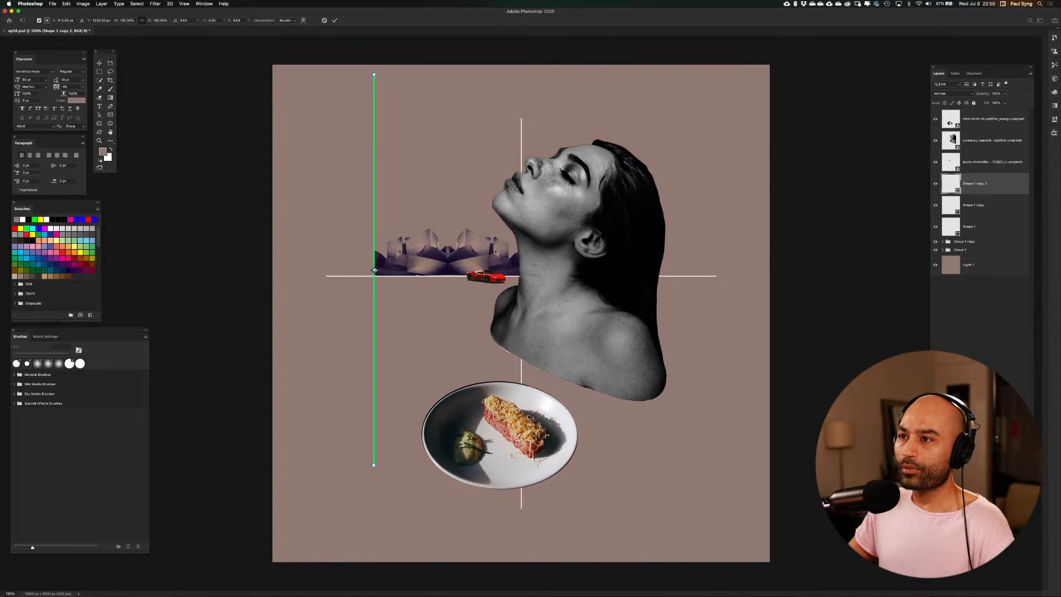
left_click_drag(374, 75, 375, 230)
key("Return")
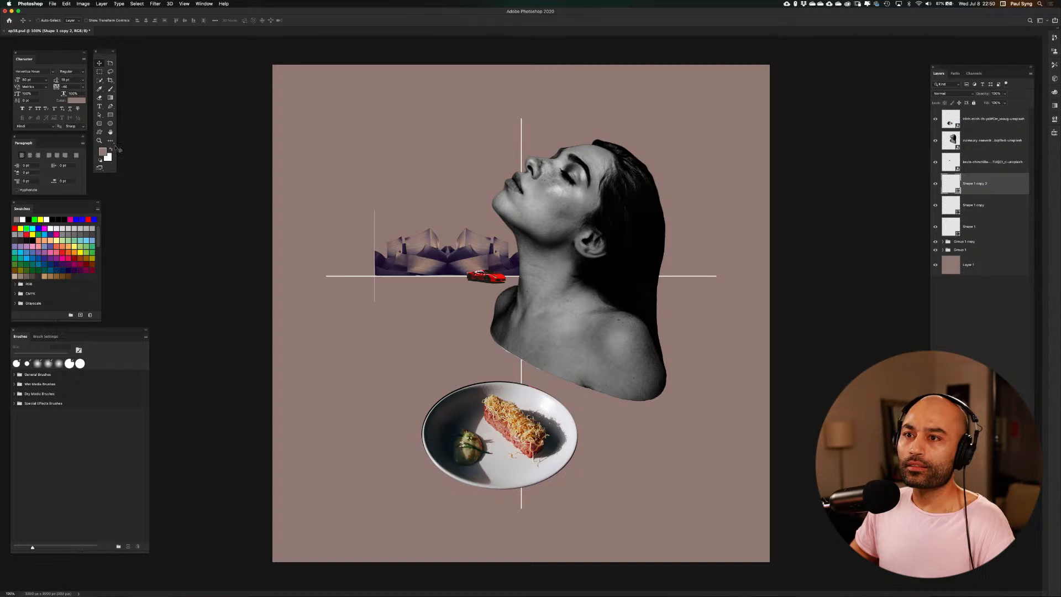
Set the short vertical line's width to 5 px and increase its height slightly so it extends farther below the horizon
key("u")
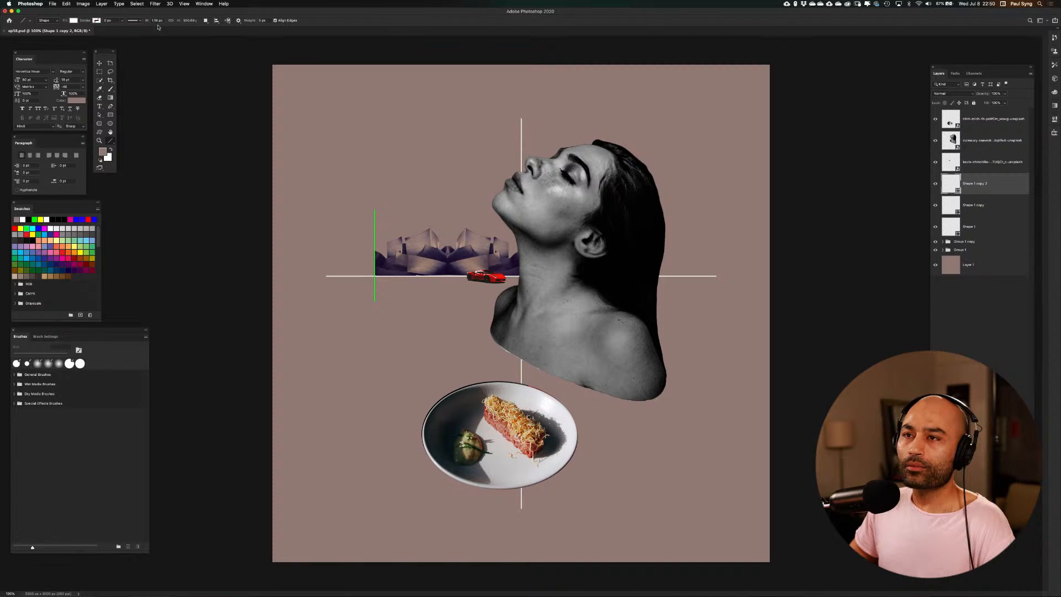
left_click(157, 21)
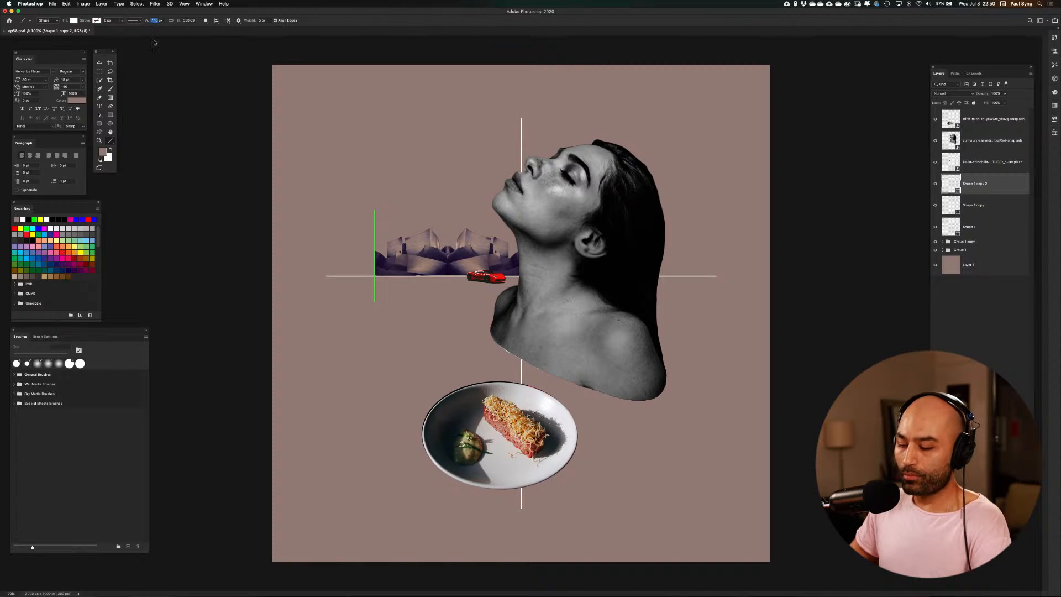
type("5")
key("Return")
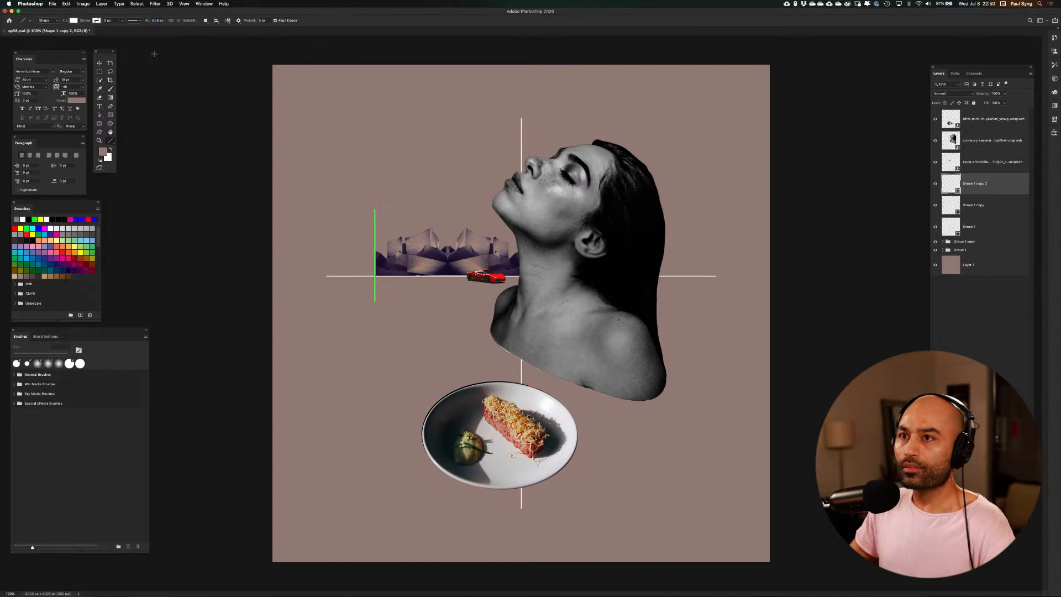
left_click(156, 21)
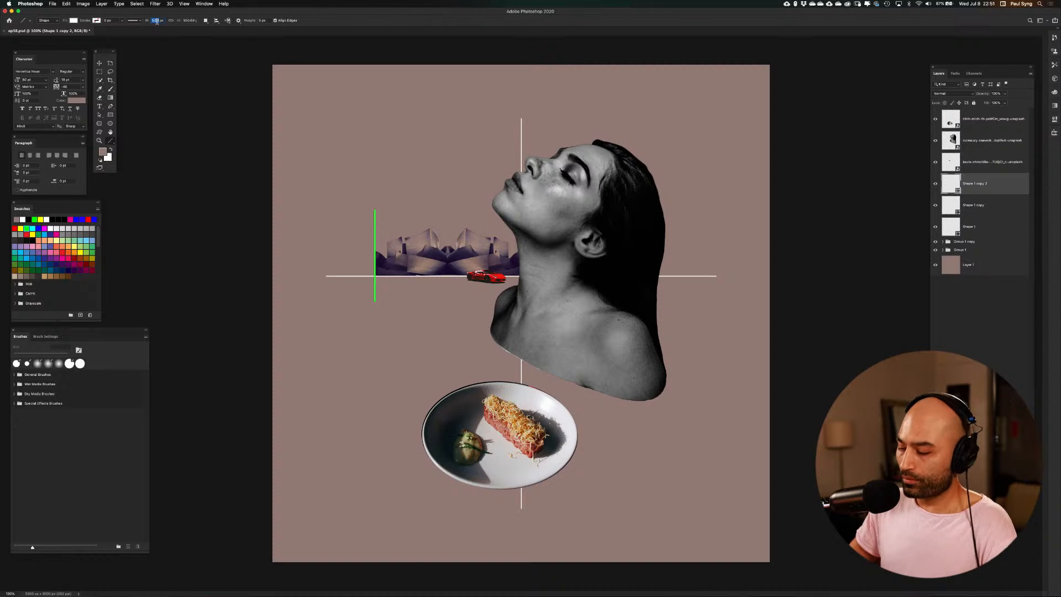
type("5px")
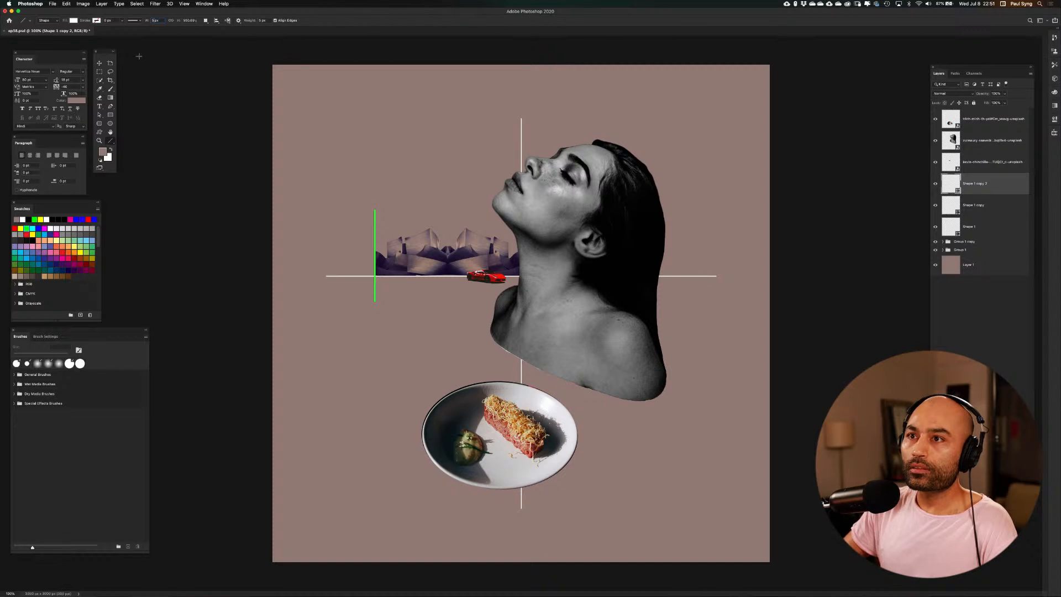
key("Return")
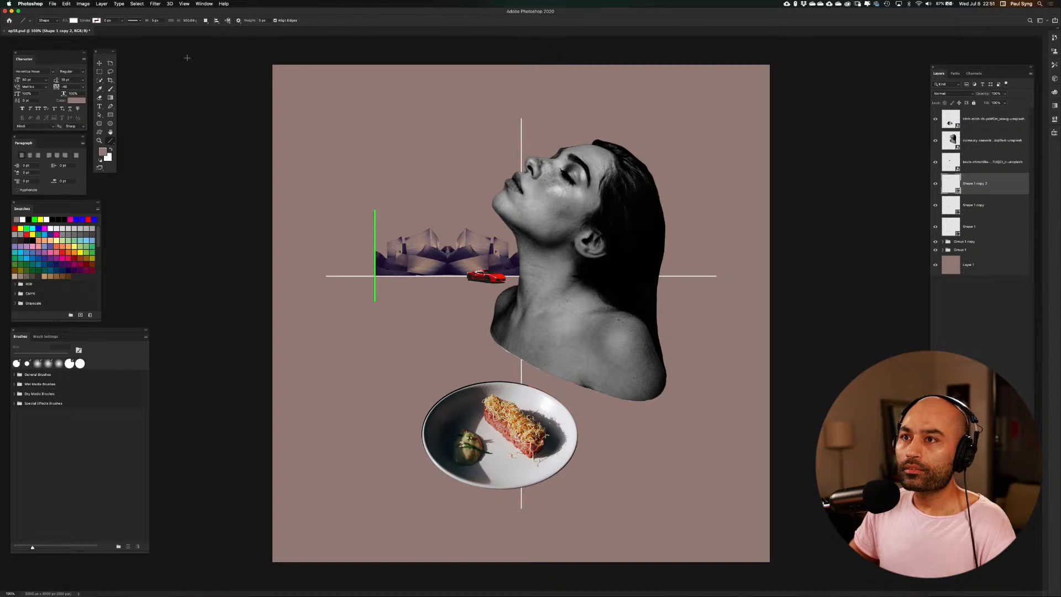
left_click(189, 21)
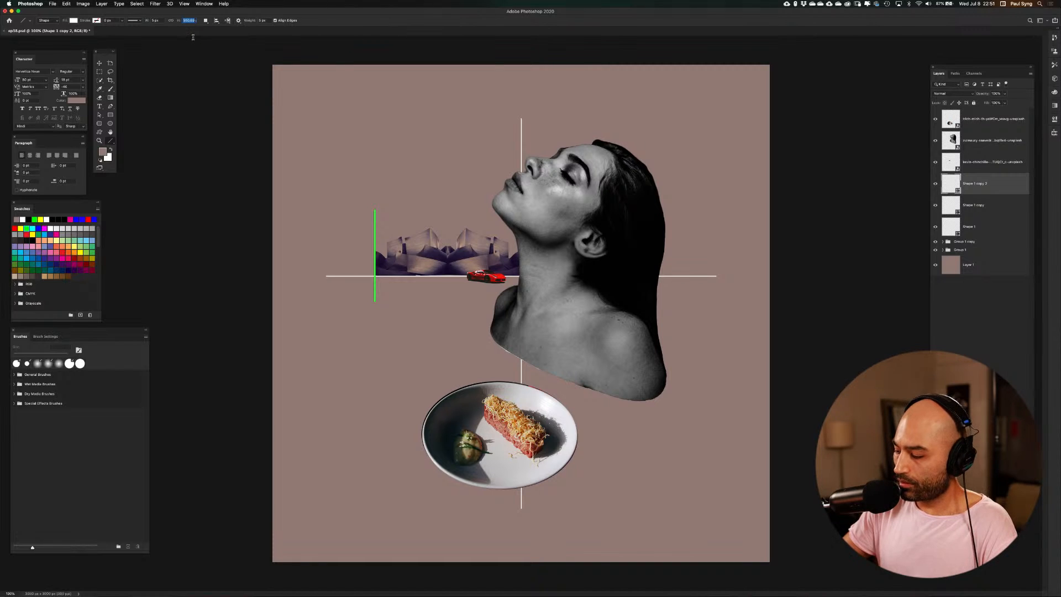
type("8")
key("Return")
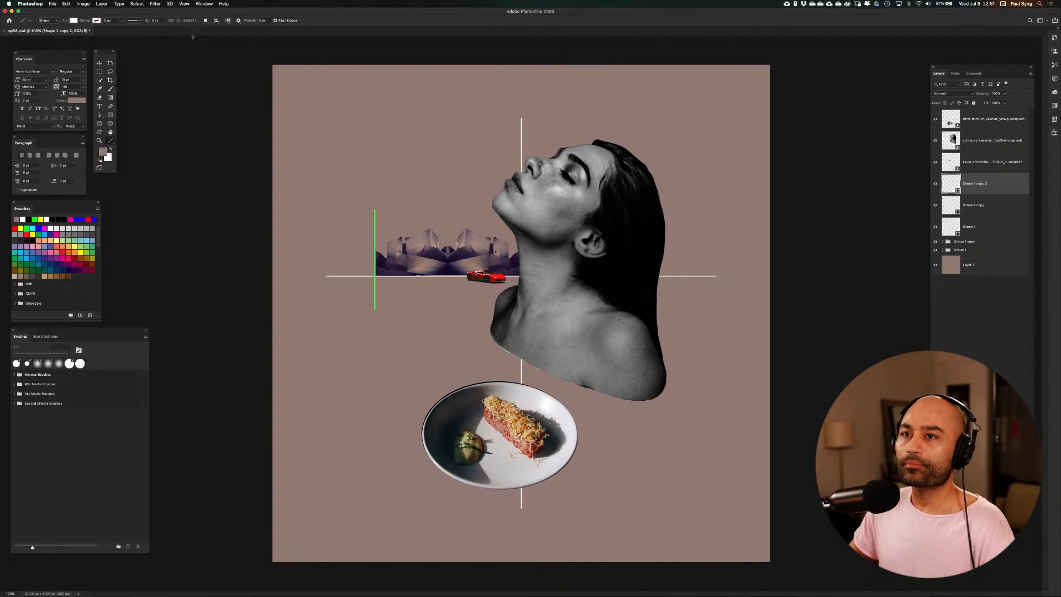
Switch back to the Move tool and save the document
left_click(100, 64)
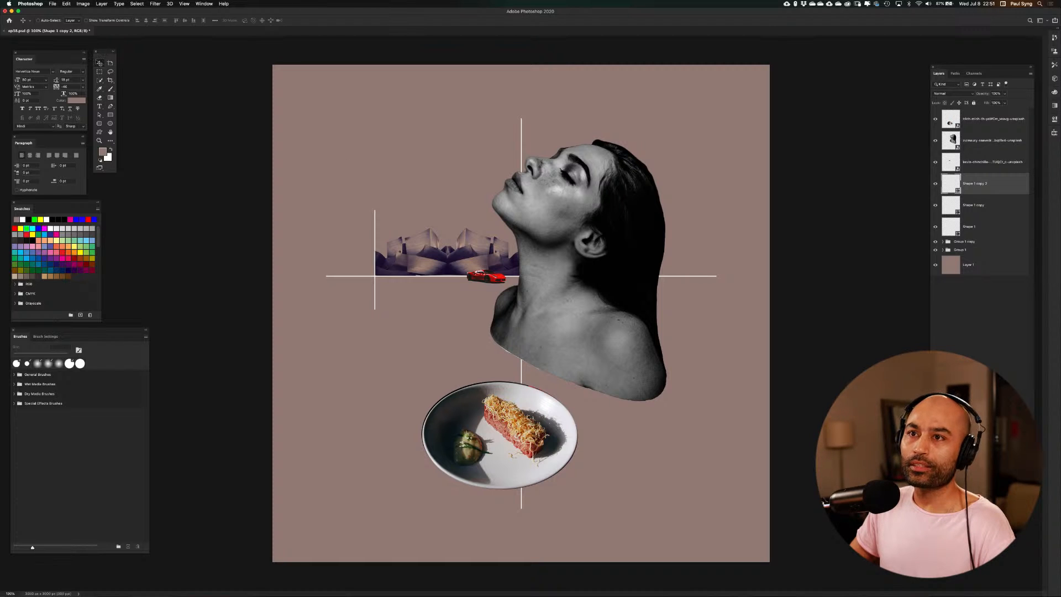
left_click(53, 4)
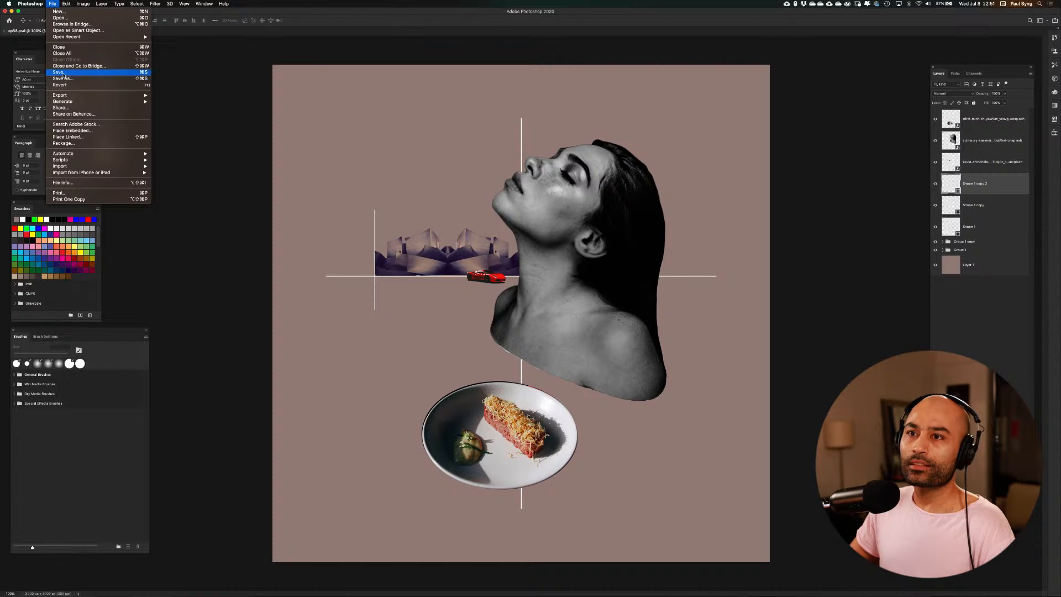
left_click(176, 138)
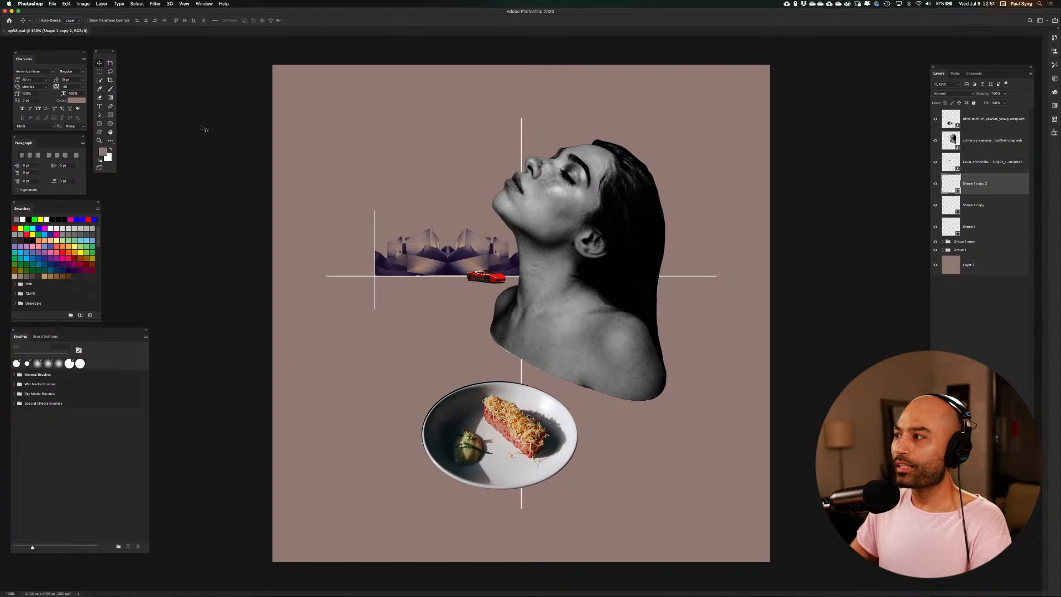
Combine the Group 1 copy and Group 1 building groups into one new group with the default name
left_click(990, 245)
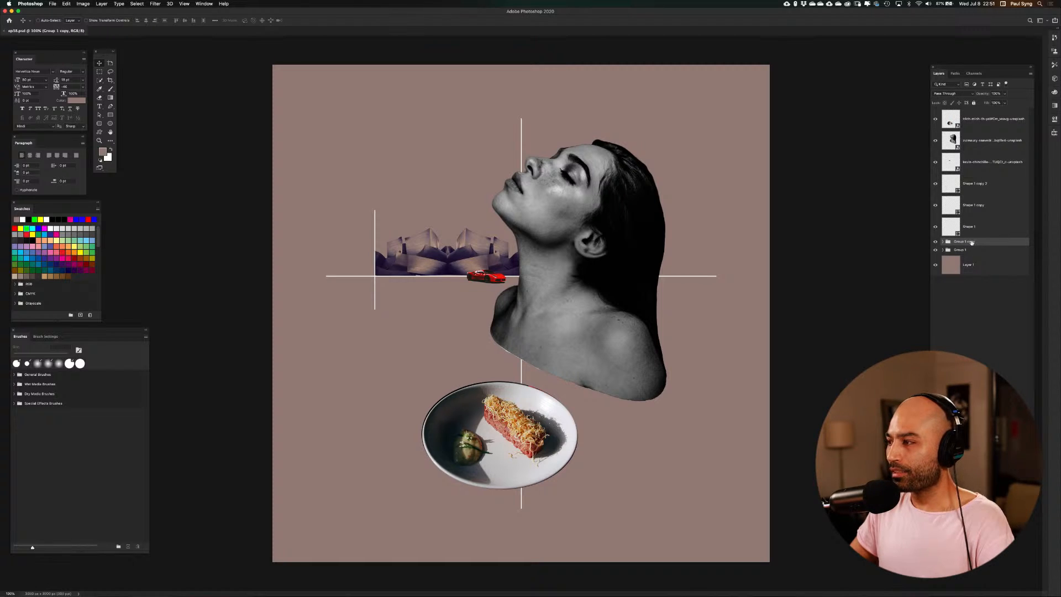
left_click(979, 249, "shift")
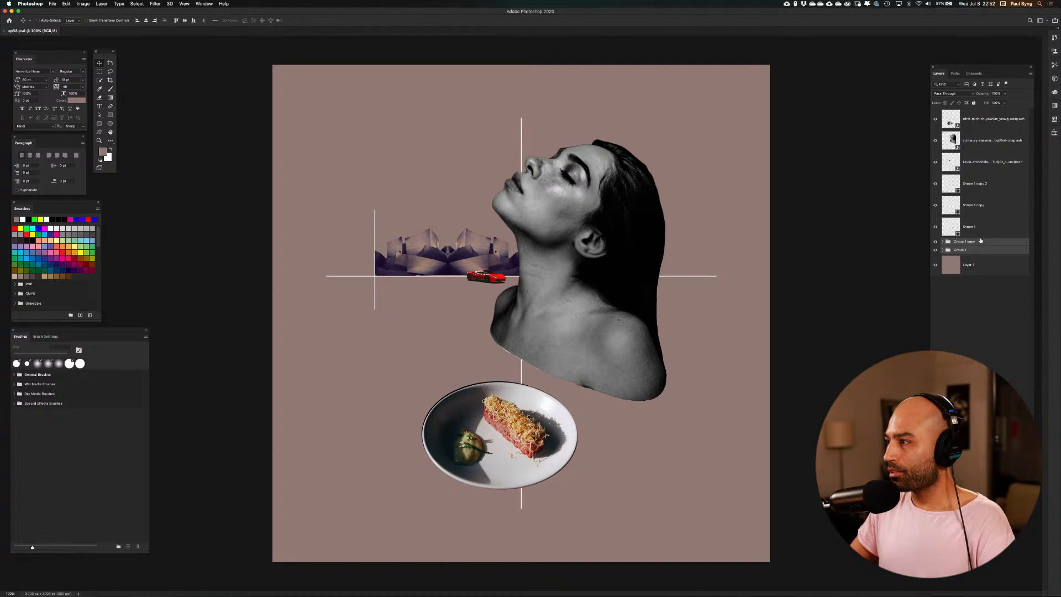
right_click(980, 242)
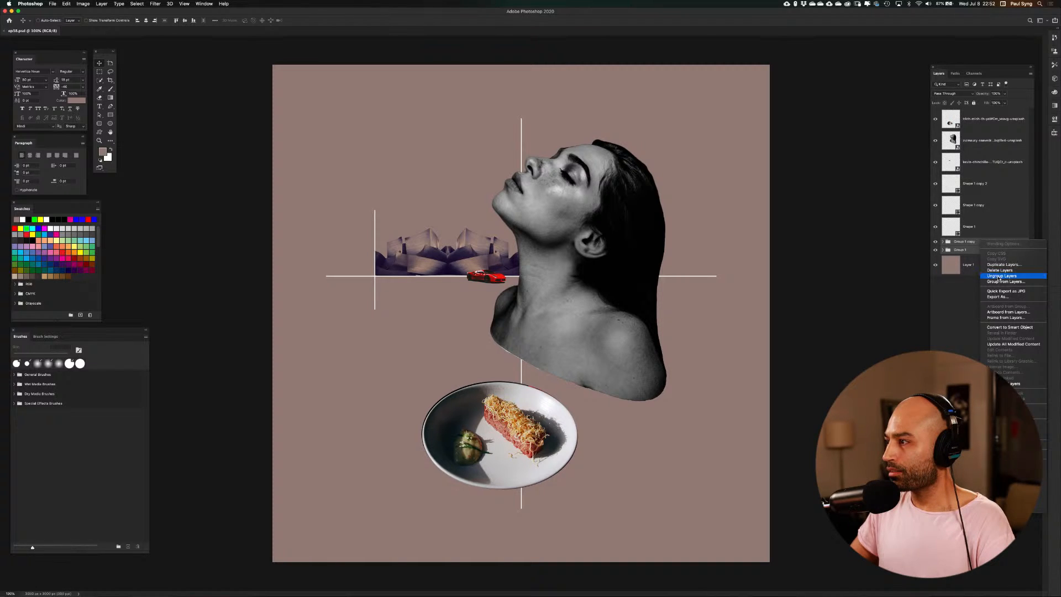
left_click(1001, 283)
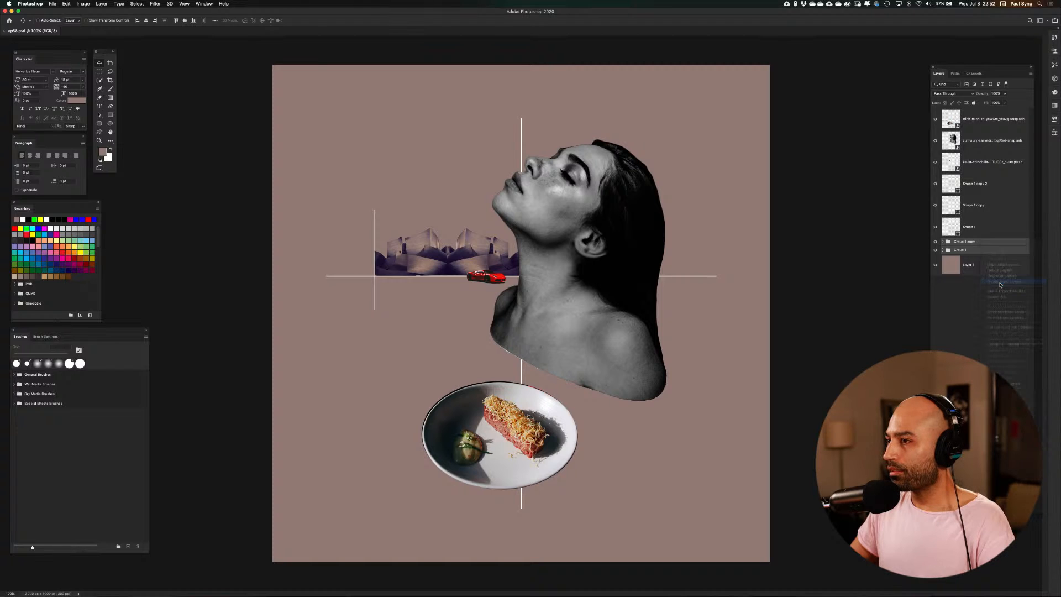
key("Return")
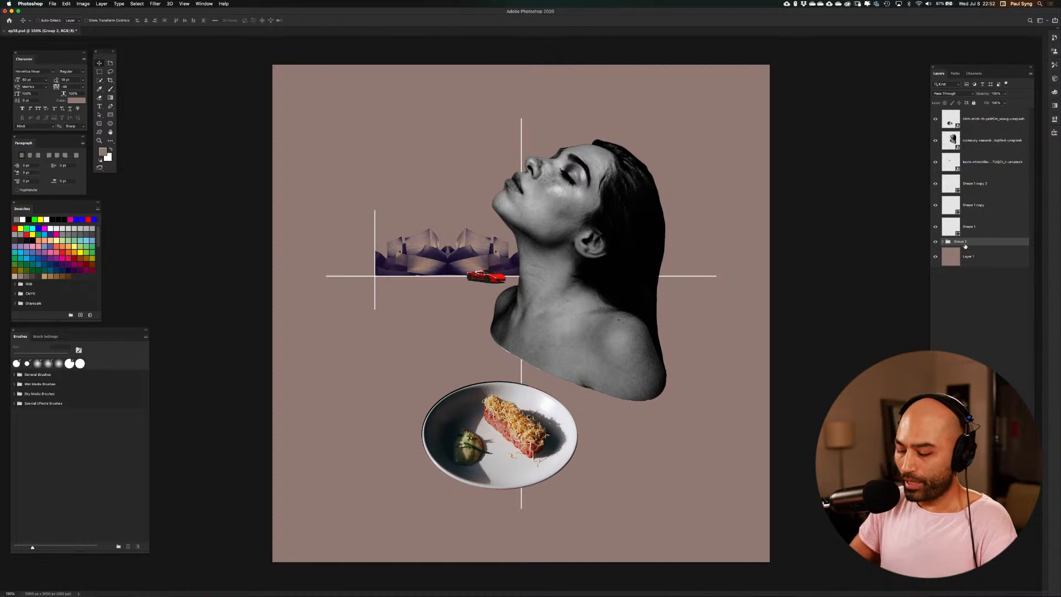
Rename the new building group as Mansion
double_click(964, 243)
type("Mansion")
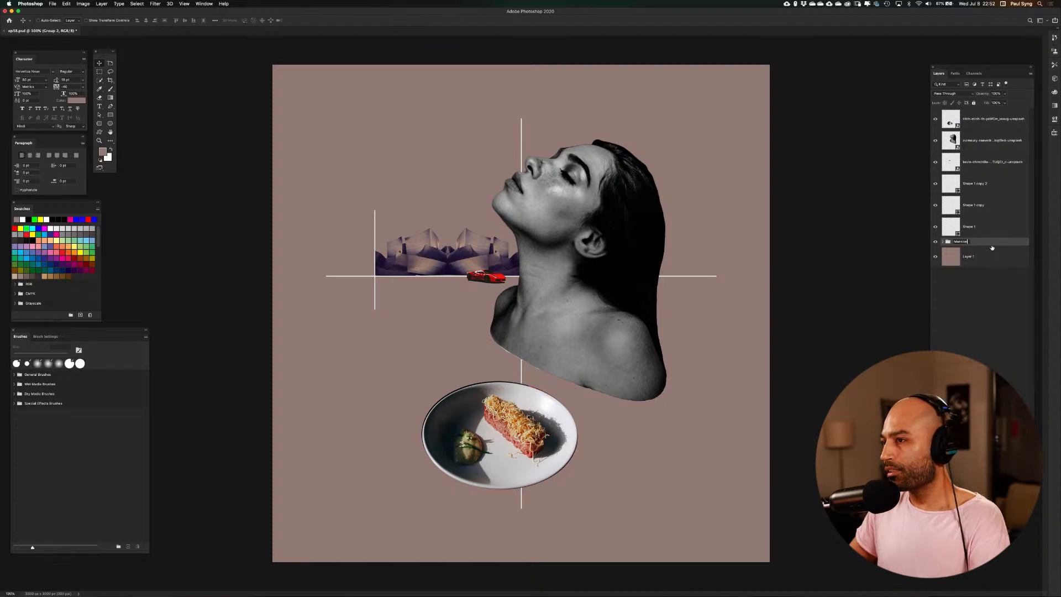
key("Return")
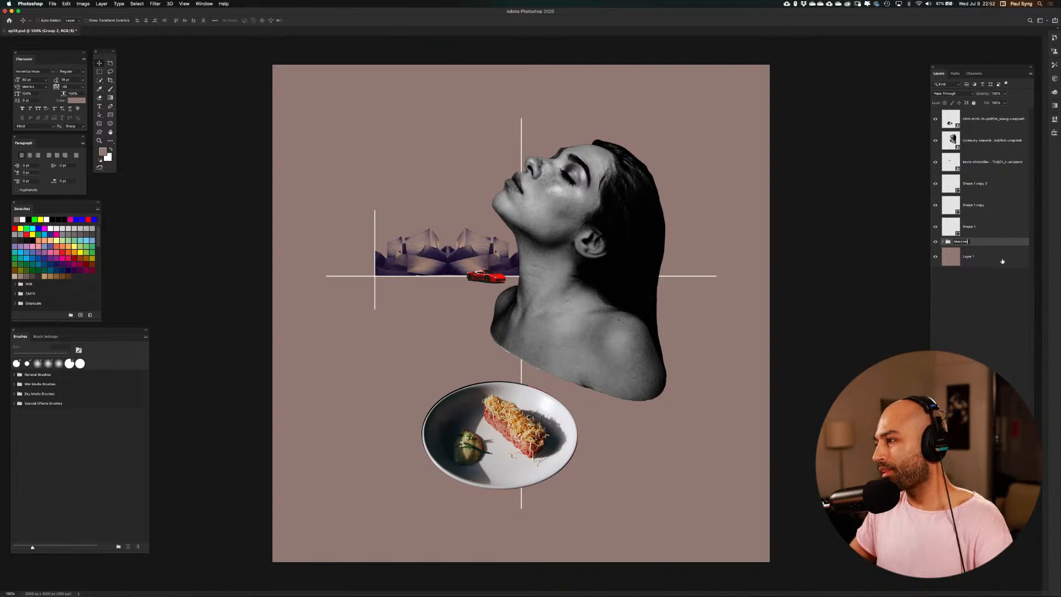
left_click(1001, 259)
left_click(989, 244)
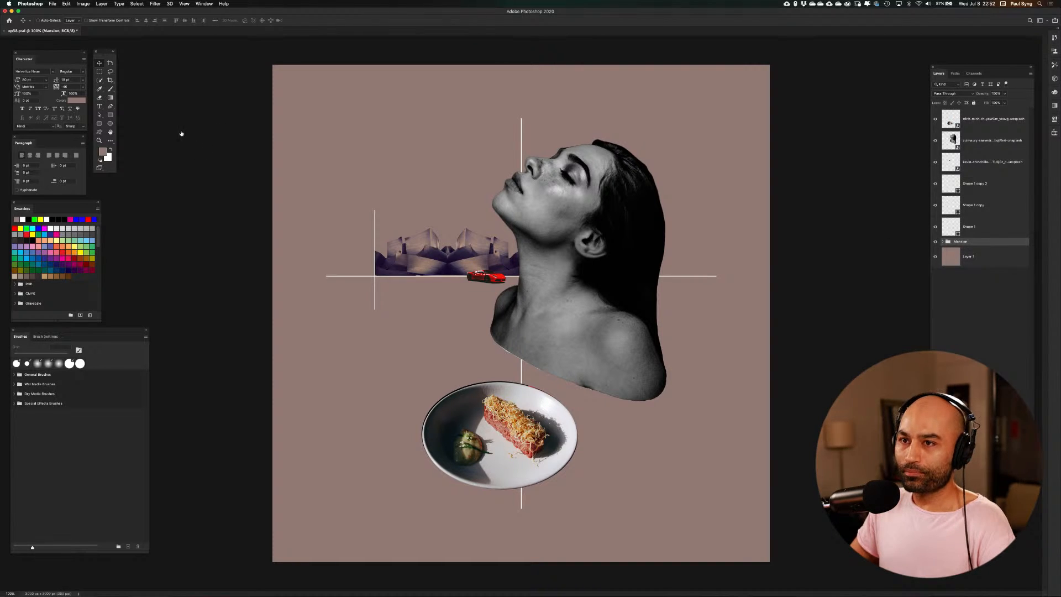
On a new layer just above the background layer, draw an ellipse shape as a circle about 268 px wide behind the middle of the buildings
left_click(110, 123)
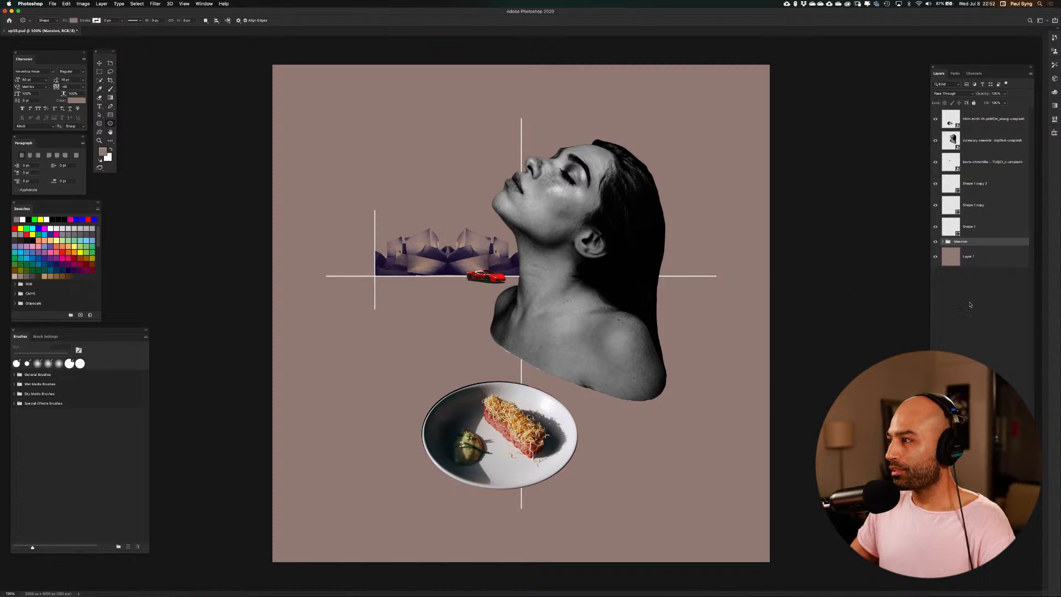
left_click(992, 258)
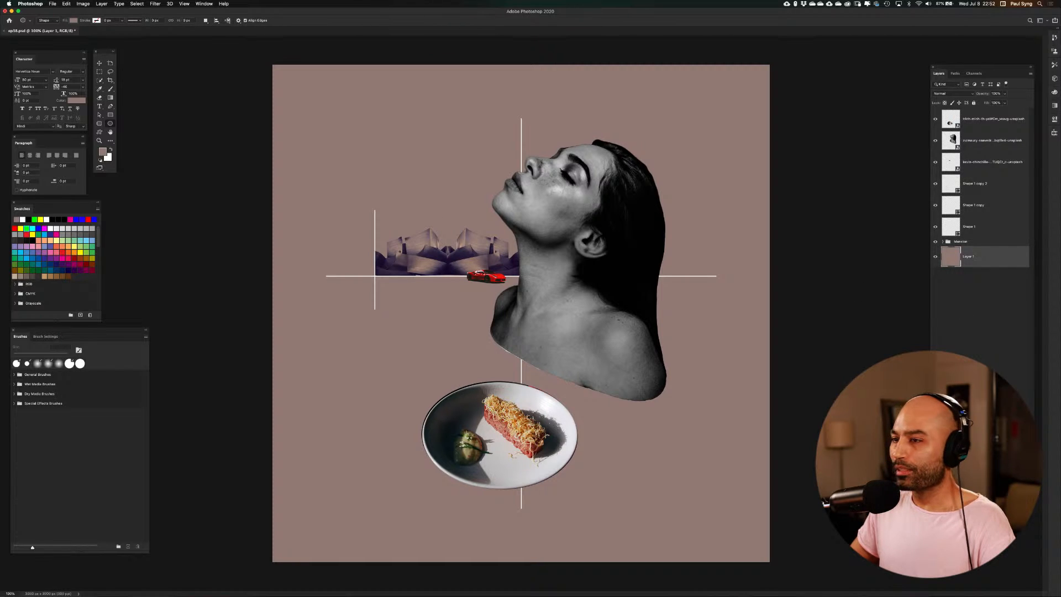
key("super+shift+alt+n")
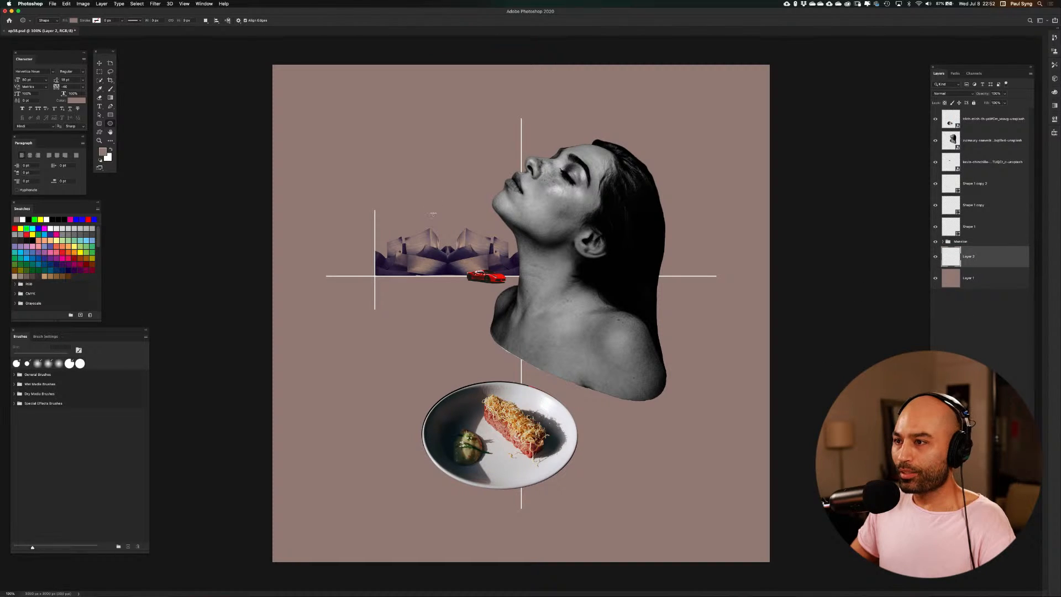
left_click_drag(433, 213, 476, 257)
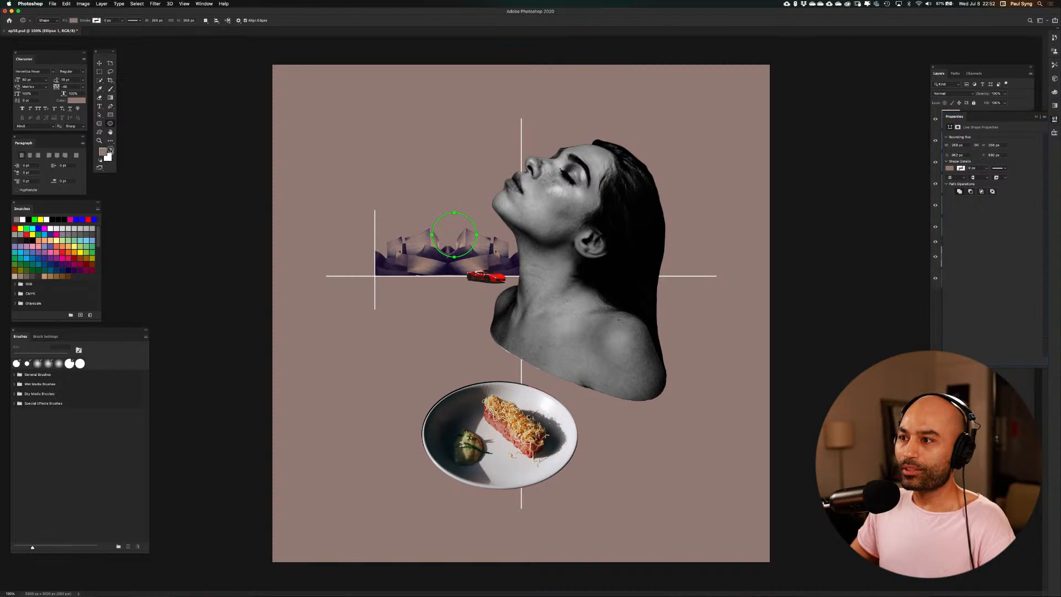
Swap the foreground and background colors and set the circle's fill to white
left_click(110, 150)
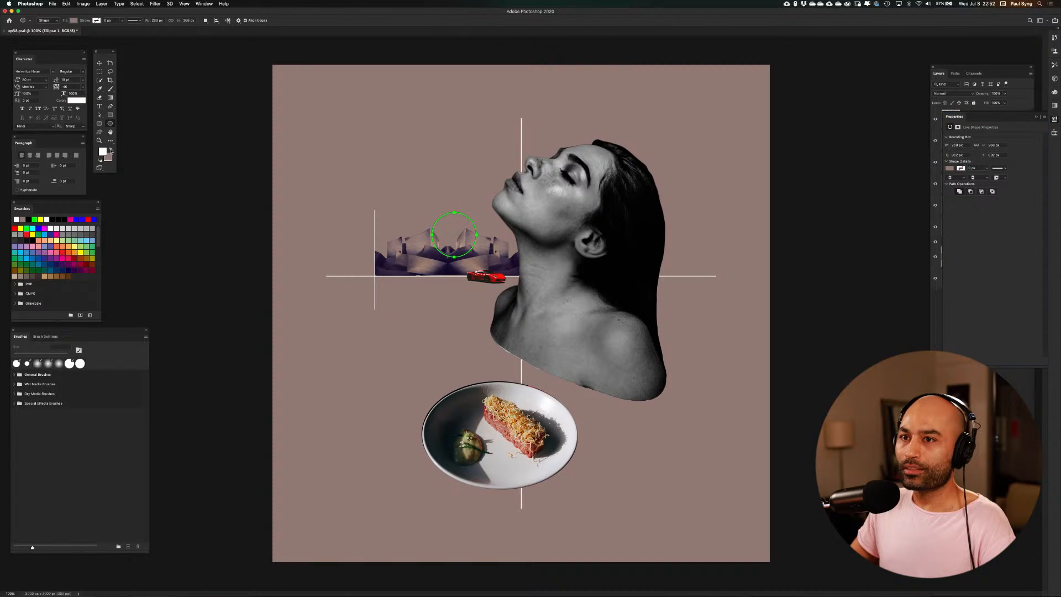
left_click(949, 168)
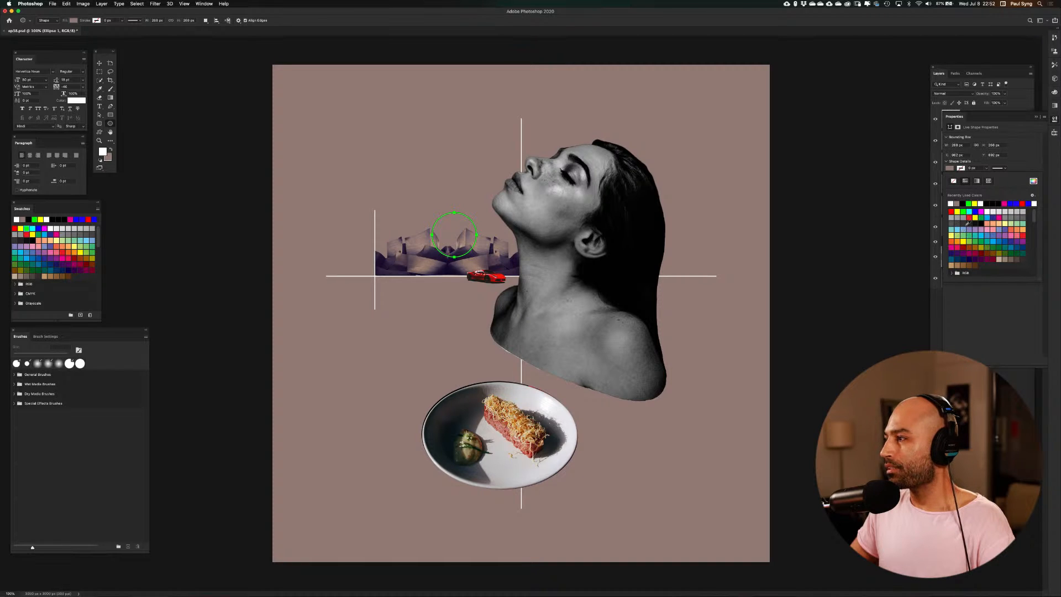
left_click(990, 211)
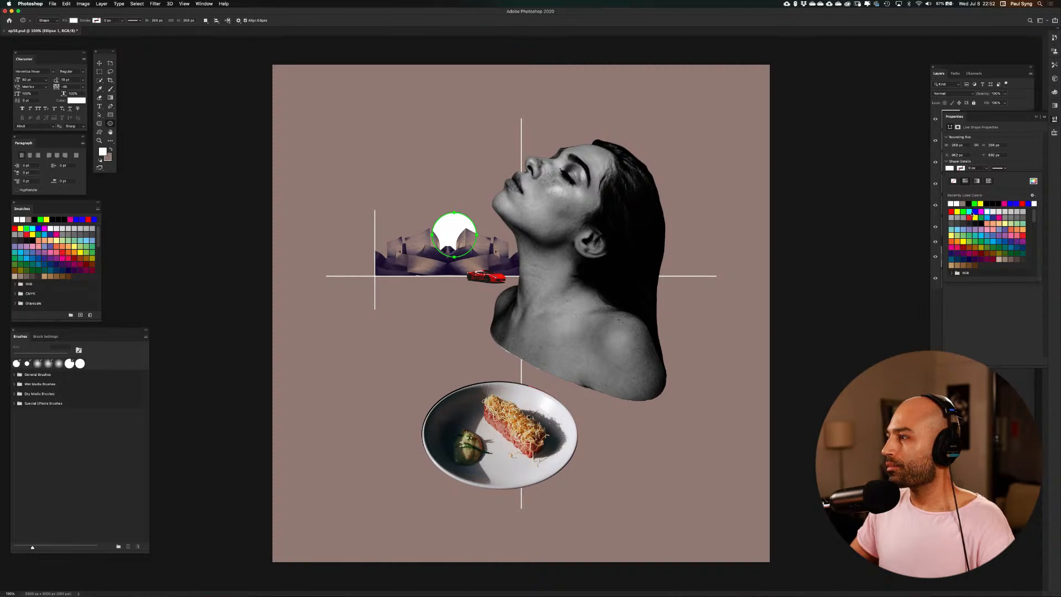
Try light yellow, light blue, cyan and red fills on the circle, going back to white
left_click(1006, 223)
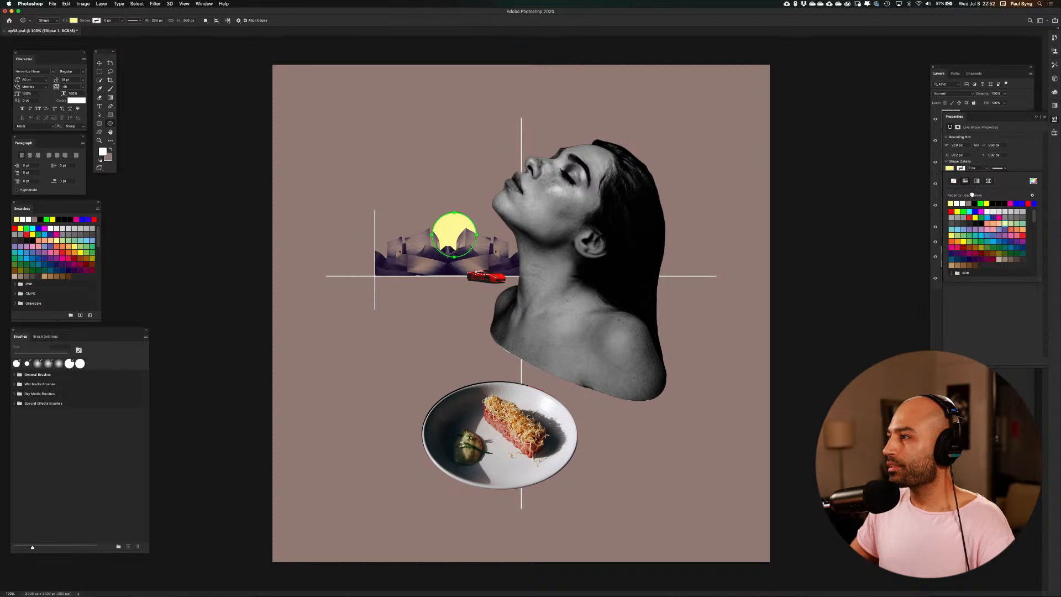
left_click(956, 203)
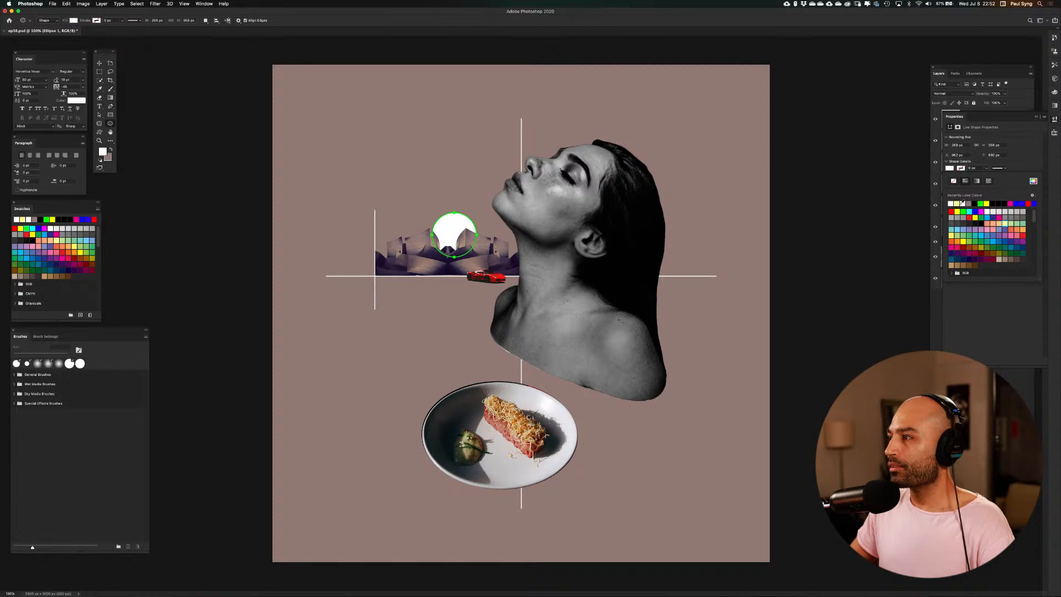
left_click(960, 227)
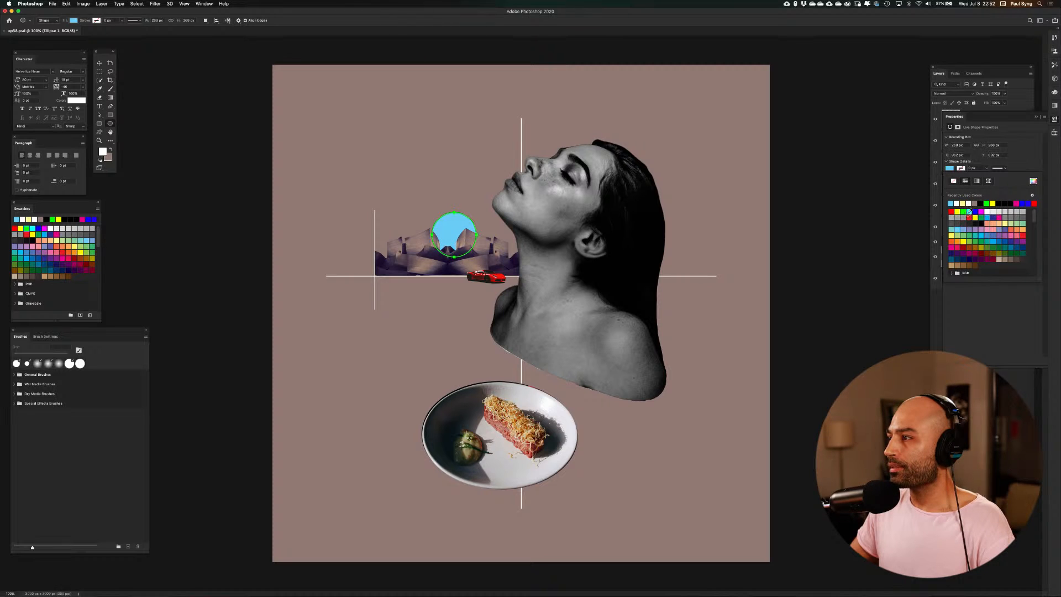
left_click(969, 211)
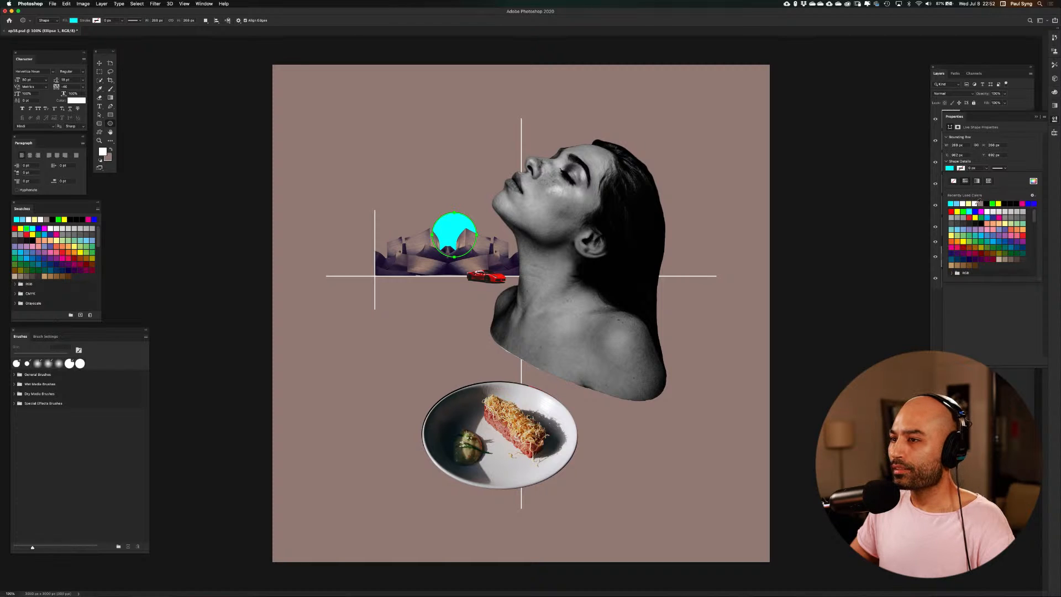
left_click(976, 204)
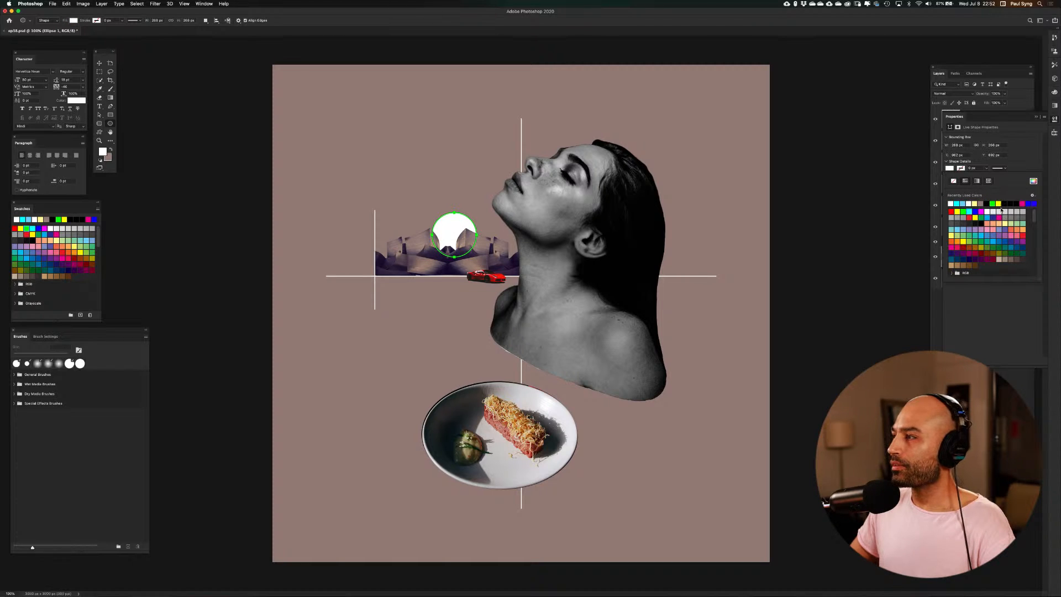
left_click(951, 211)
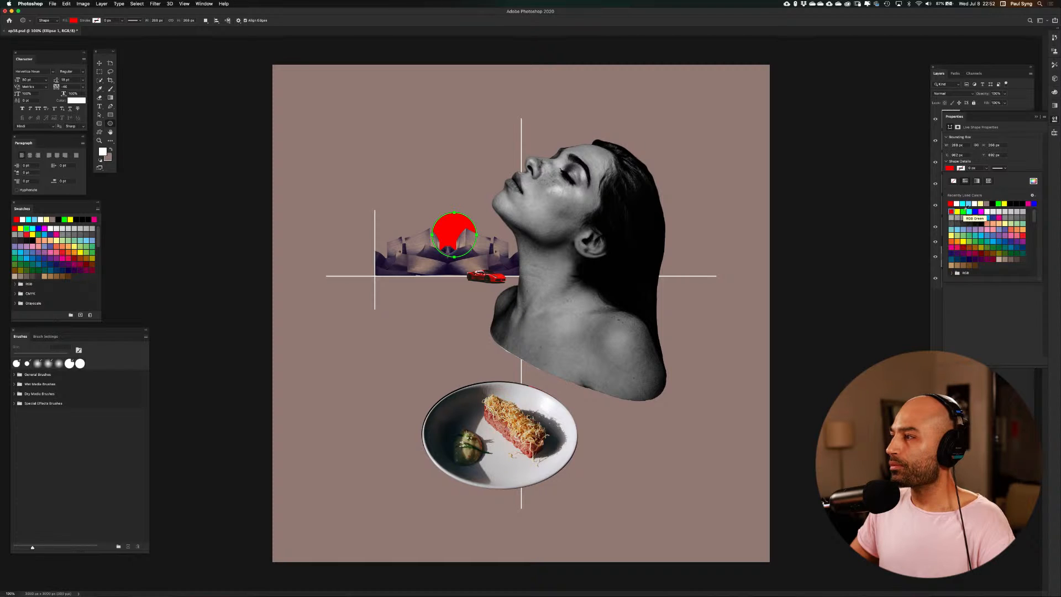
left_click(956, 203)
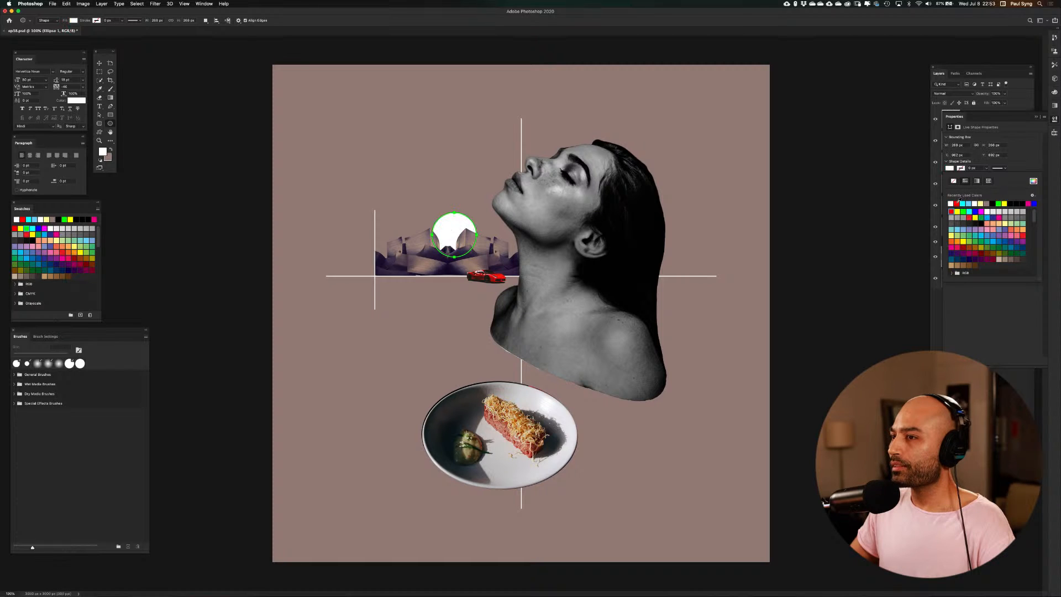
Move the white circle slightly up and to the left behind the buildings, and duplicate its layer in place
left_click(1036, 116)
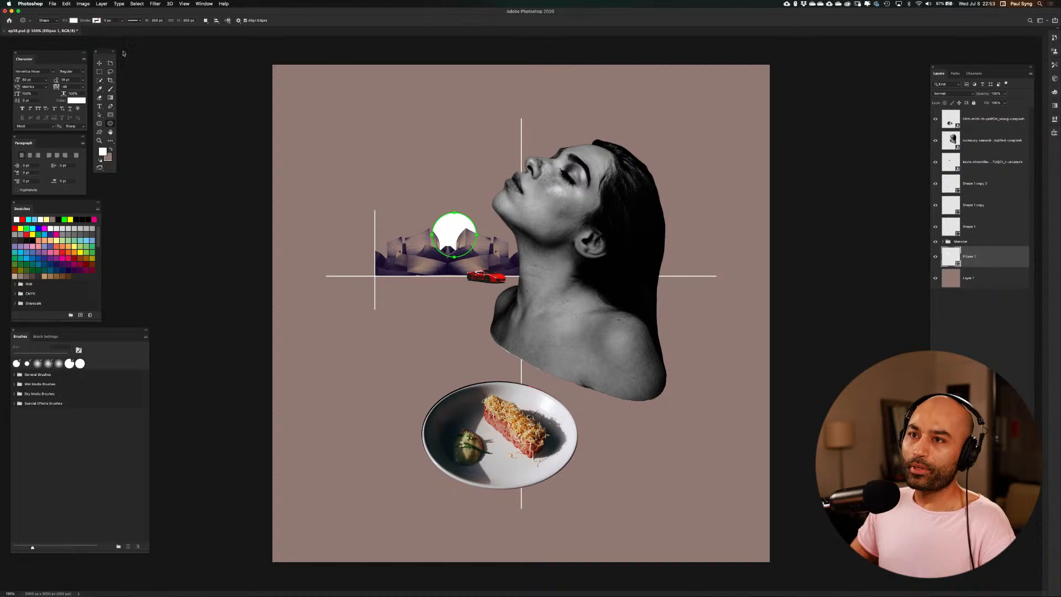
left_click(100, 62)
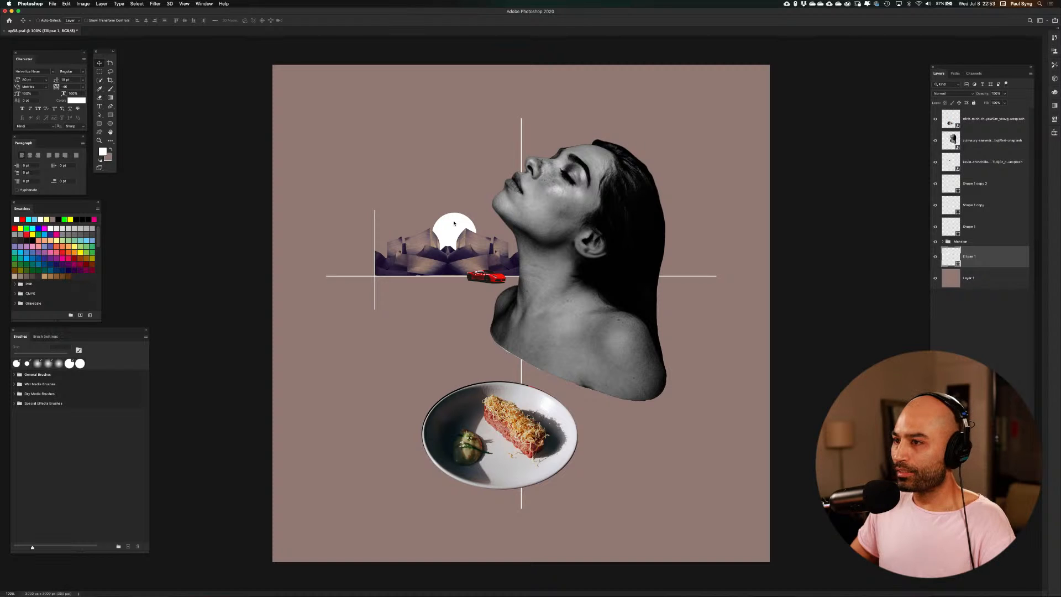
mouse_move(455, 222)
left_mouse_down()
mouse_move(445, 227)
mouse_move(451, 219)
left_mouse_up()
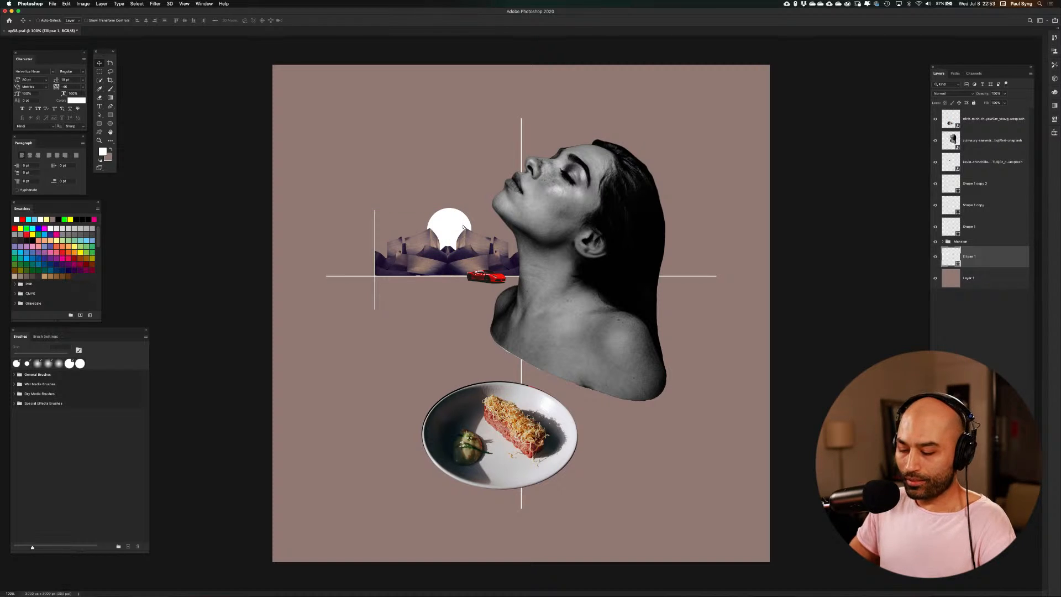
key("super+j")
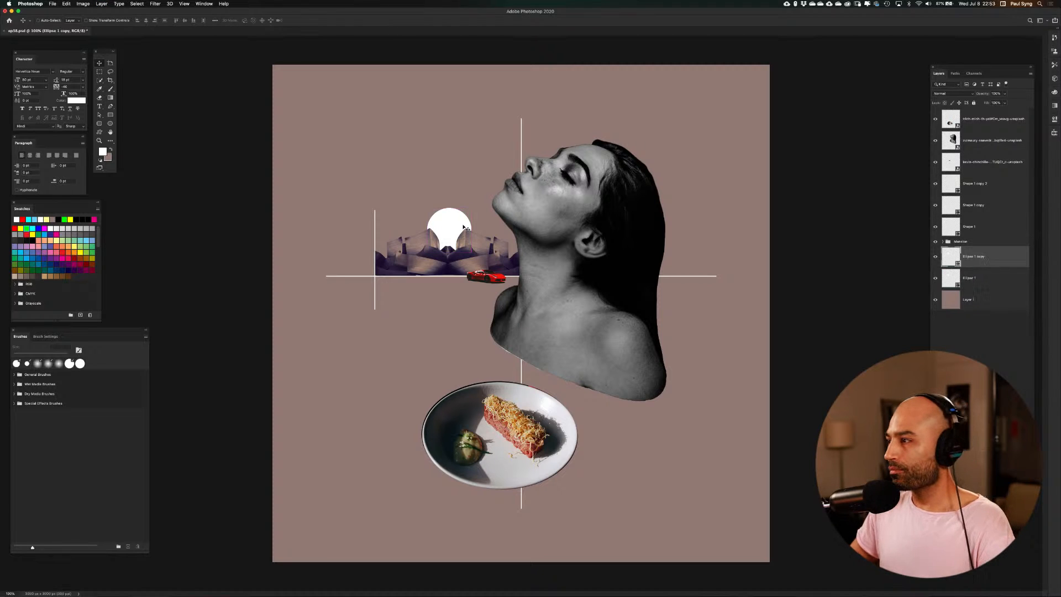
Convert the Ellipse 1 layer to a smart object, apply a Gaussian Blur with a 150-pixel radius, and collapse its smart filter list
left_click(957, 279)
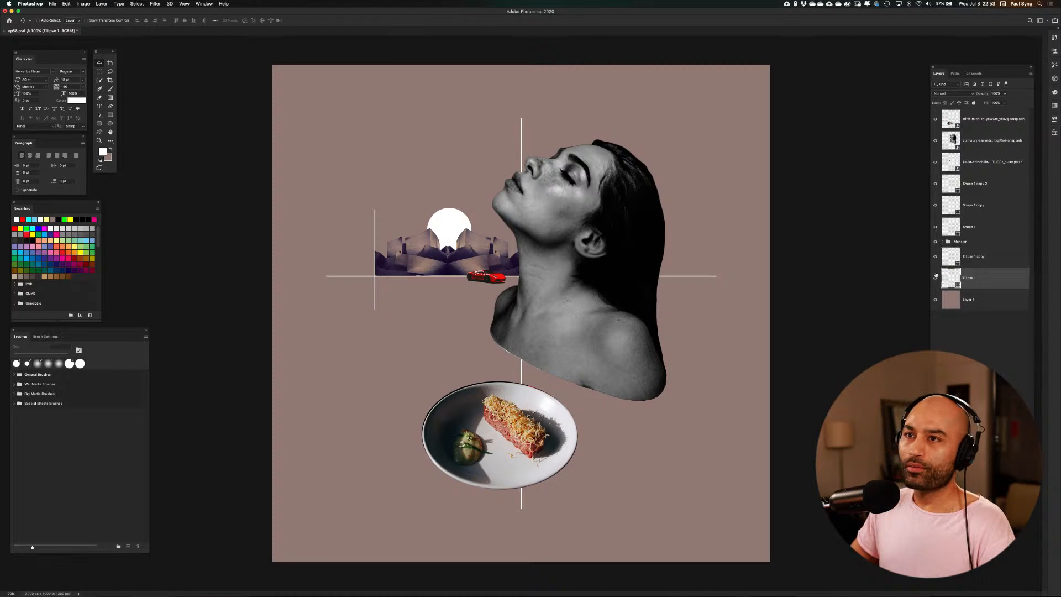
left_click(163, 4)
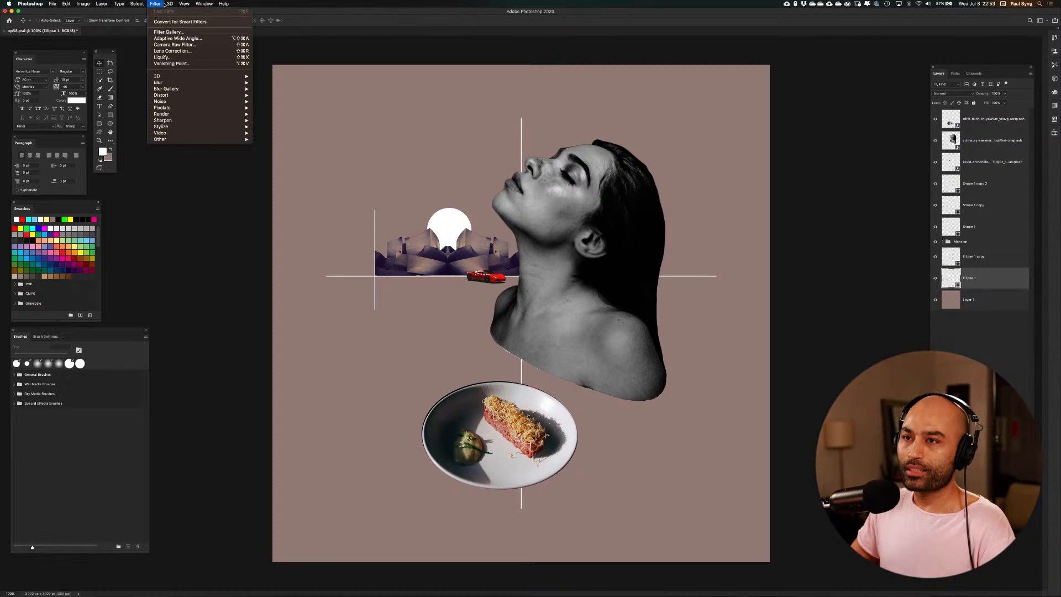
mouse_move(243, 83)
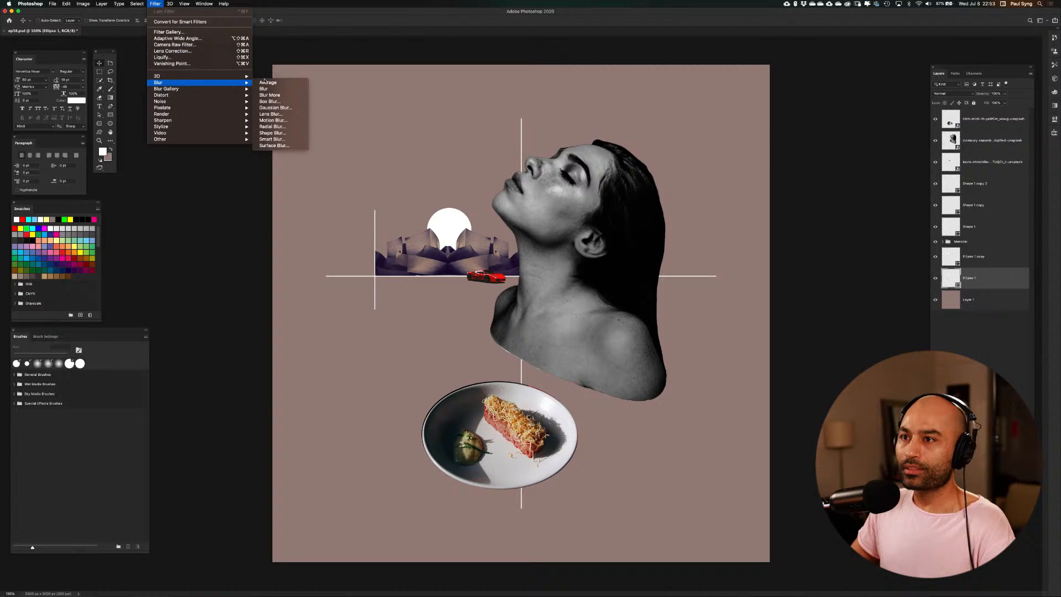
left_click(274, 108)
left_click(578, 184)
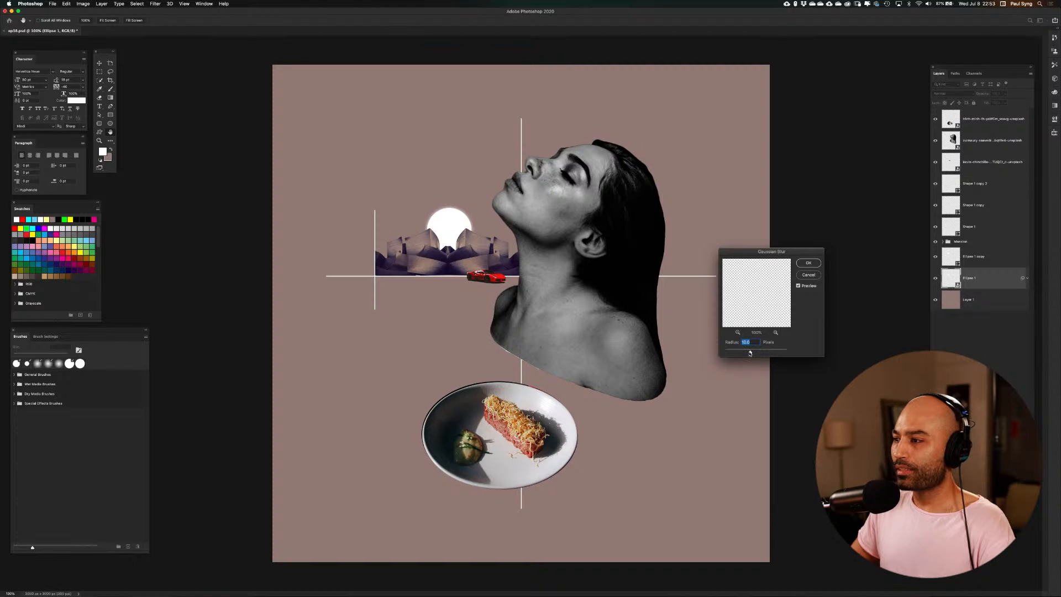
left_click_drag(750, 353, 768, 354)
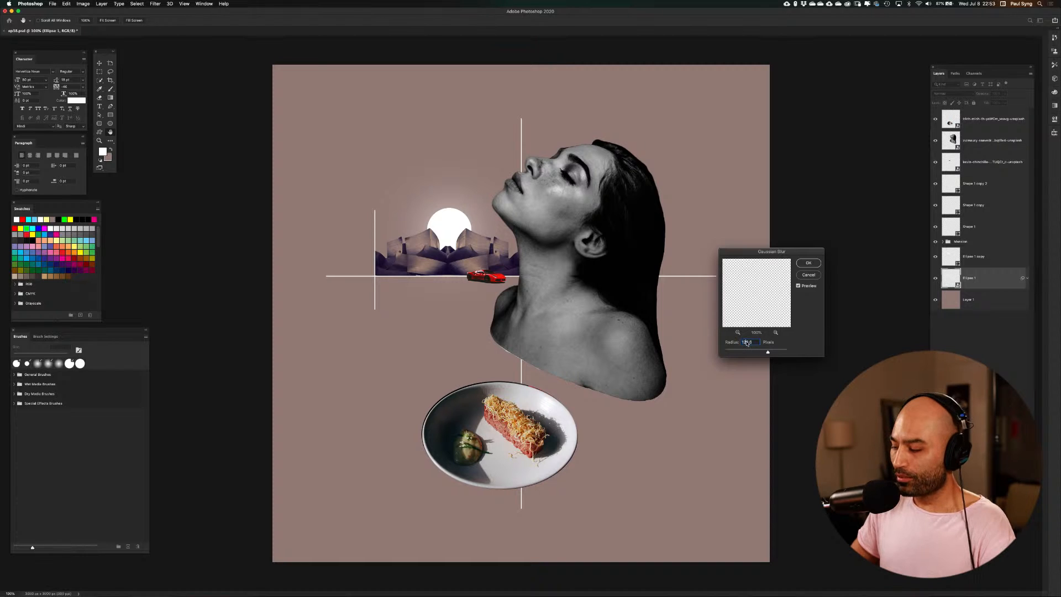
double_click(746, 343)
type("150")
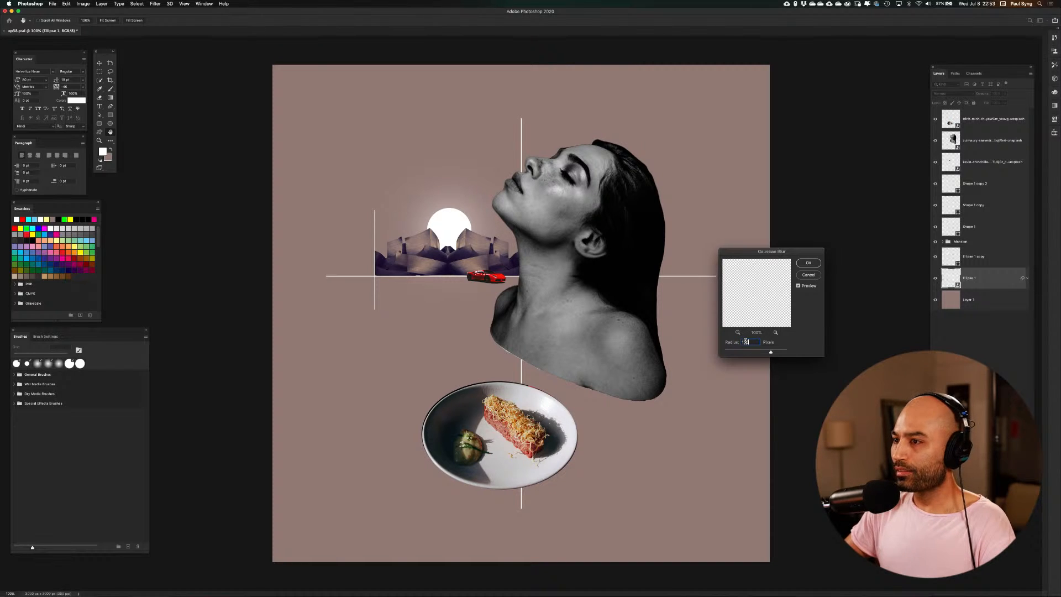
key("Return")
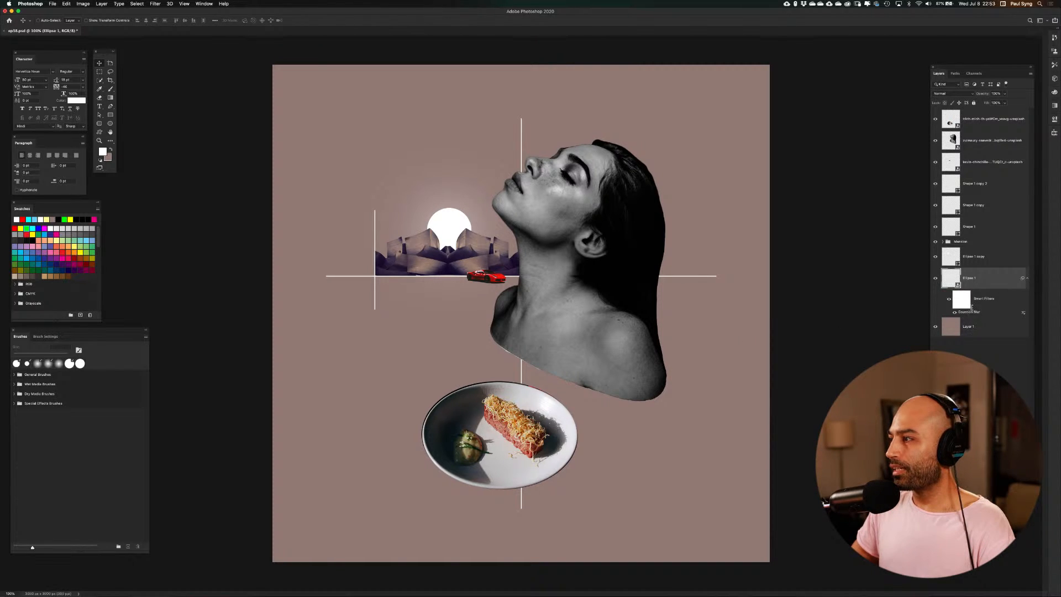
left_click(1027, 277)
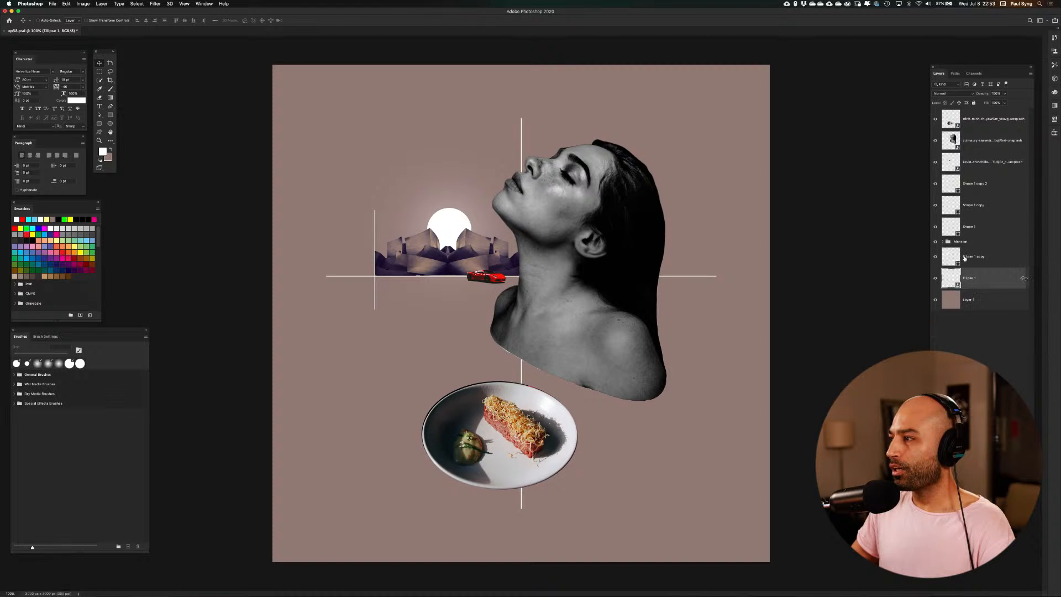
Convert the Ellipse 1 copy layer to a smart object and apply a Gaussian Blur with an 80-pixel radius
left_click(955, 256)
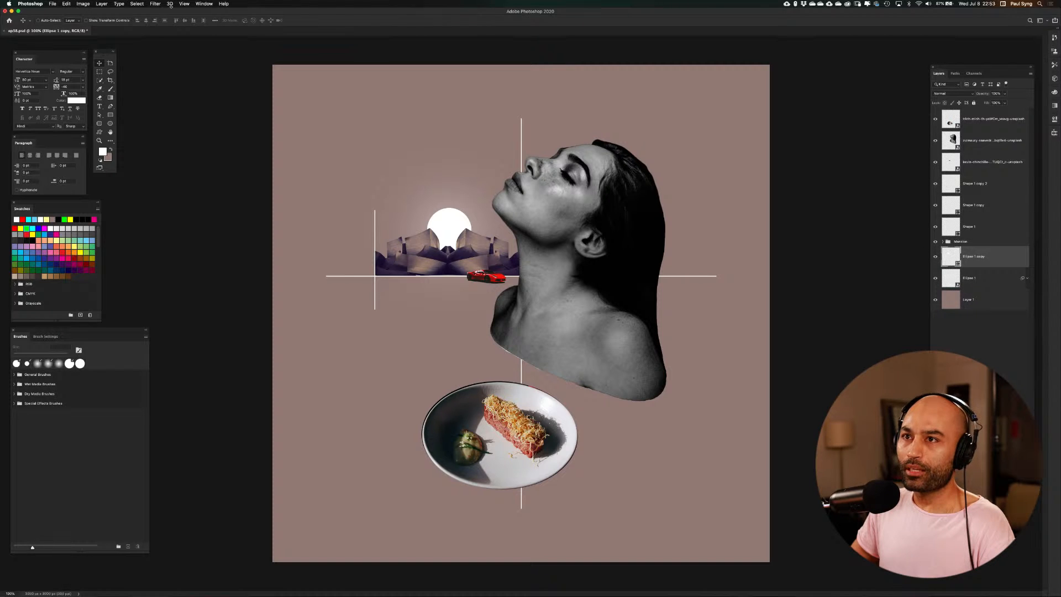
left_click(152, 3)
mouse_move(179, 83)
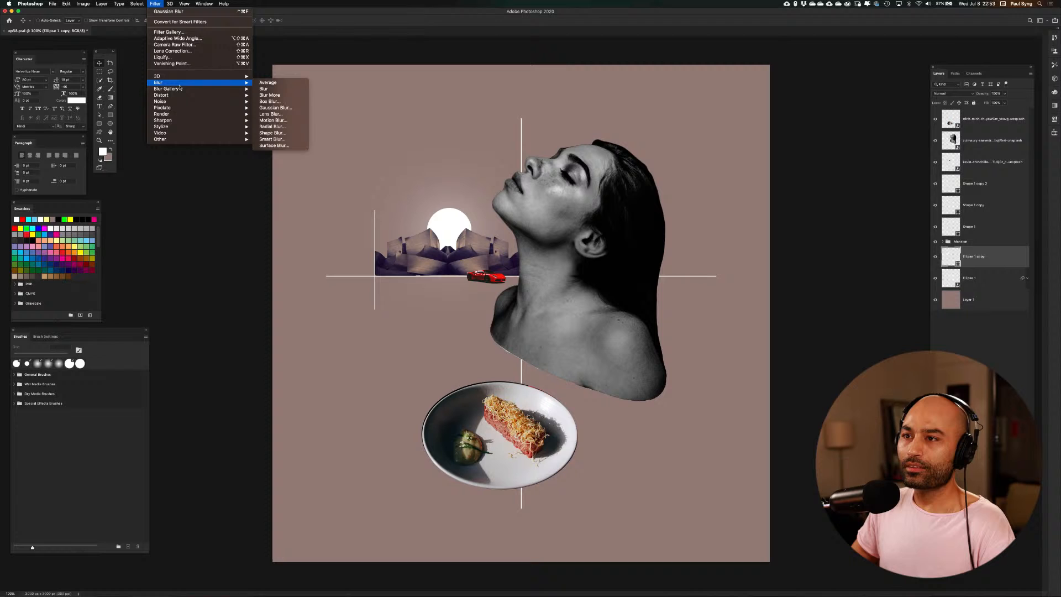
left_click(268, 107)
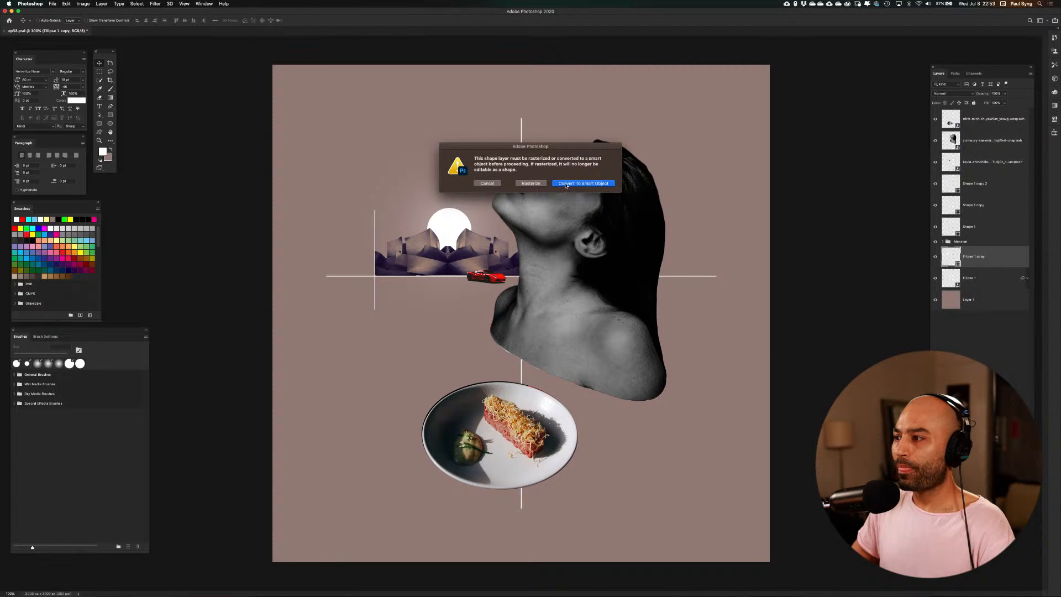
left_click(583, 183)
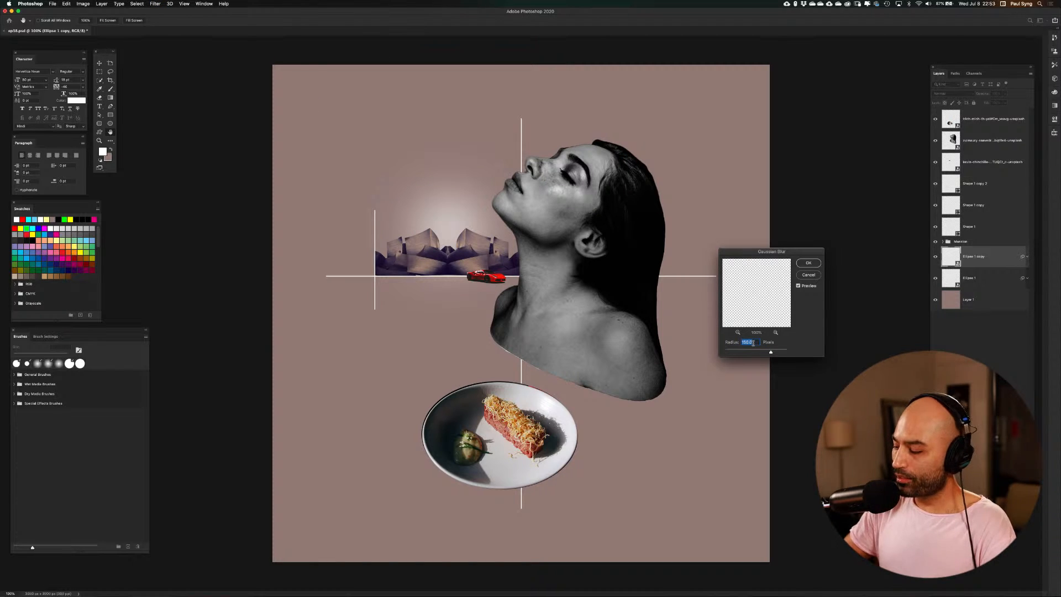
type("80")
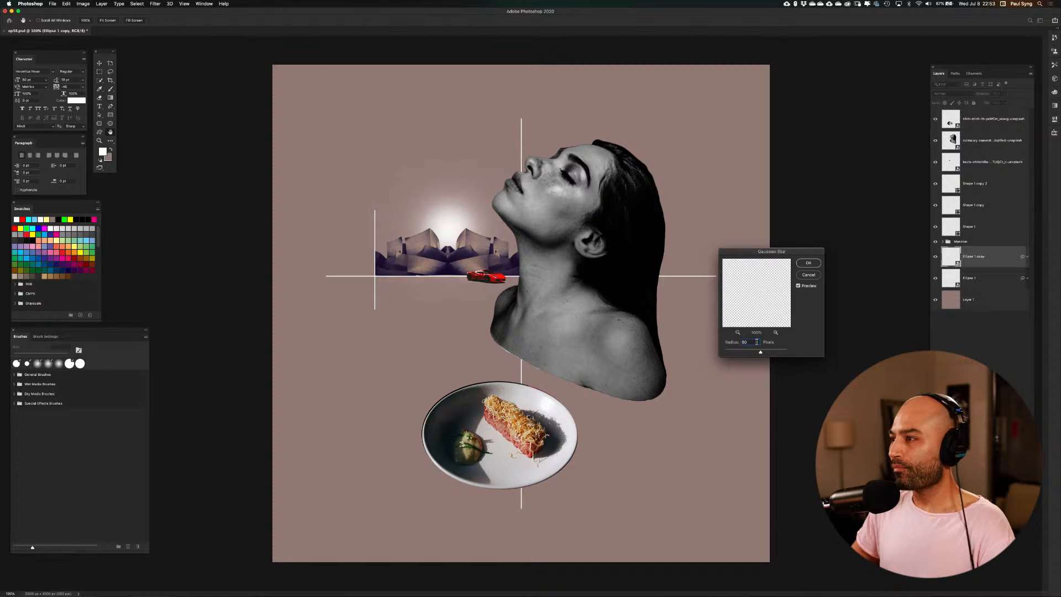
left_click(808, 263)
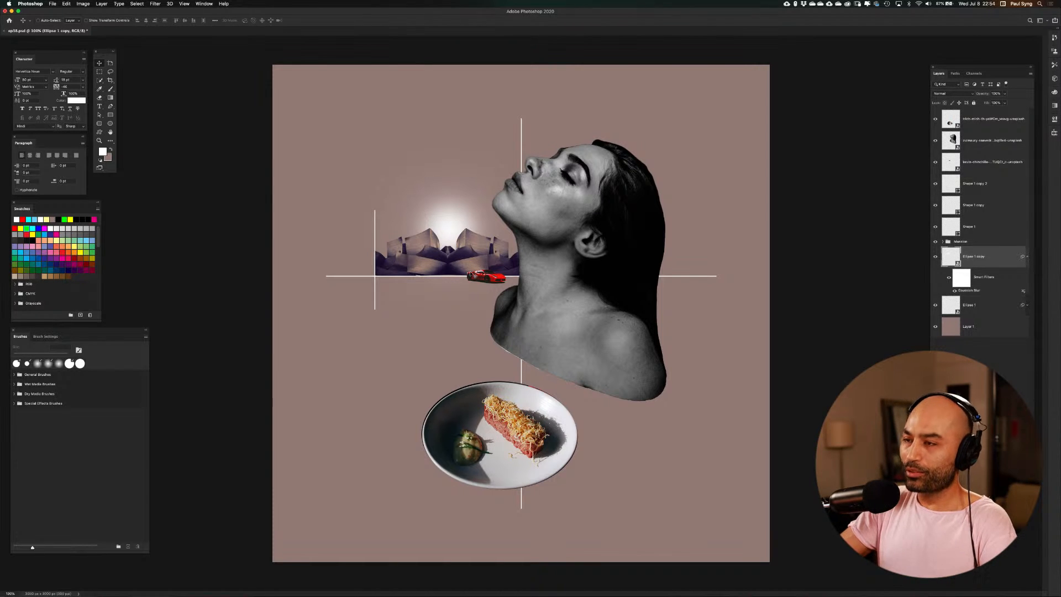
Examine the glow behind the mirrored buildings, the red car and the lines up close and in the full composition
key("super+plus")
key("super+plus")
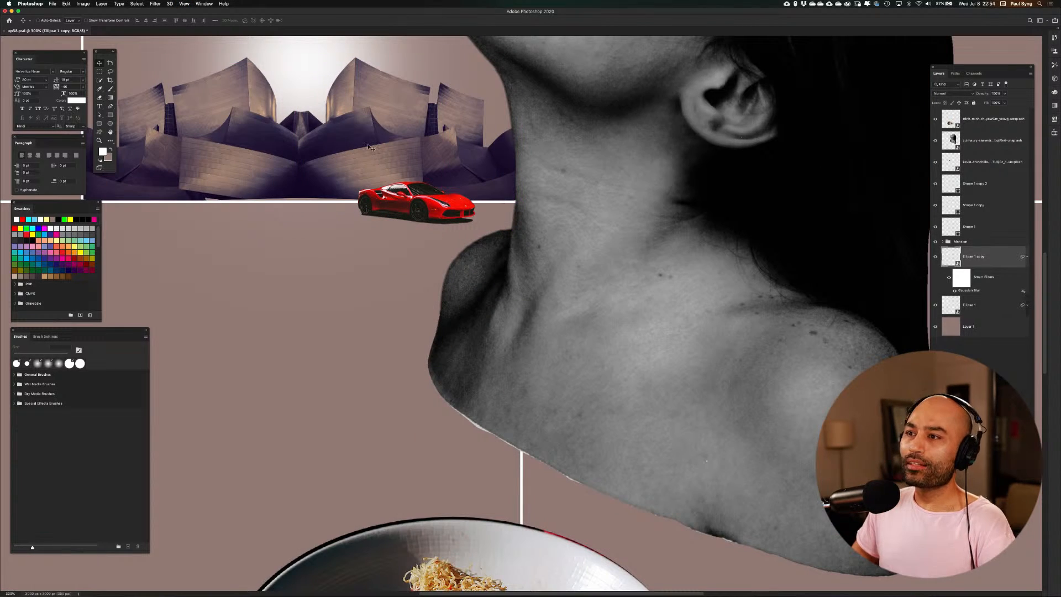
left_click_drag(272, 212, 304, 433)
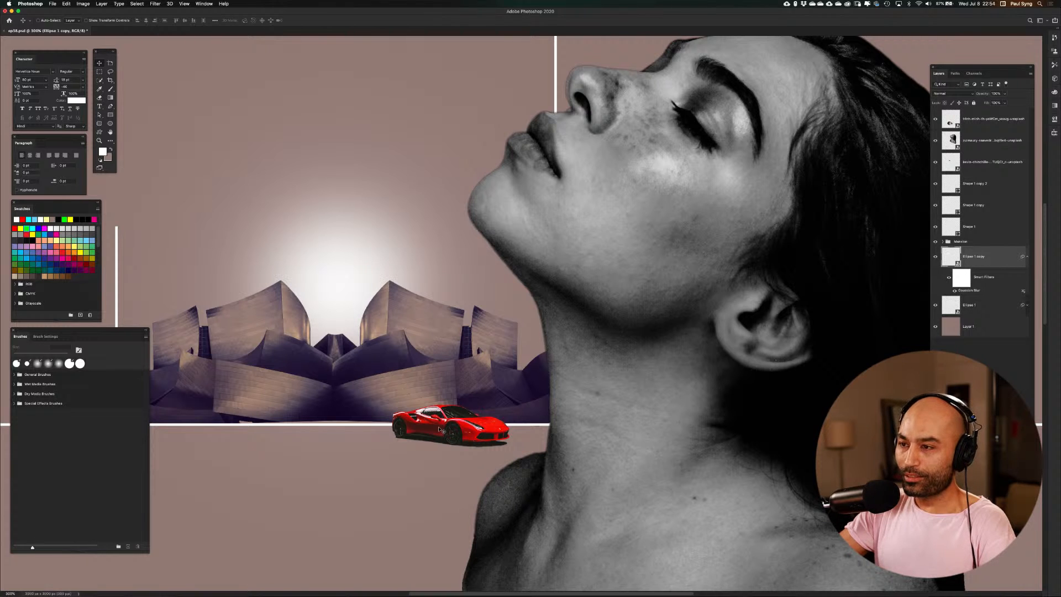
key("super+minus")
key("super+minus")
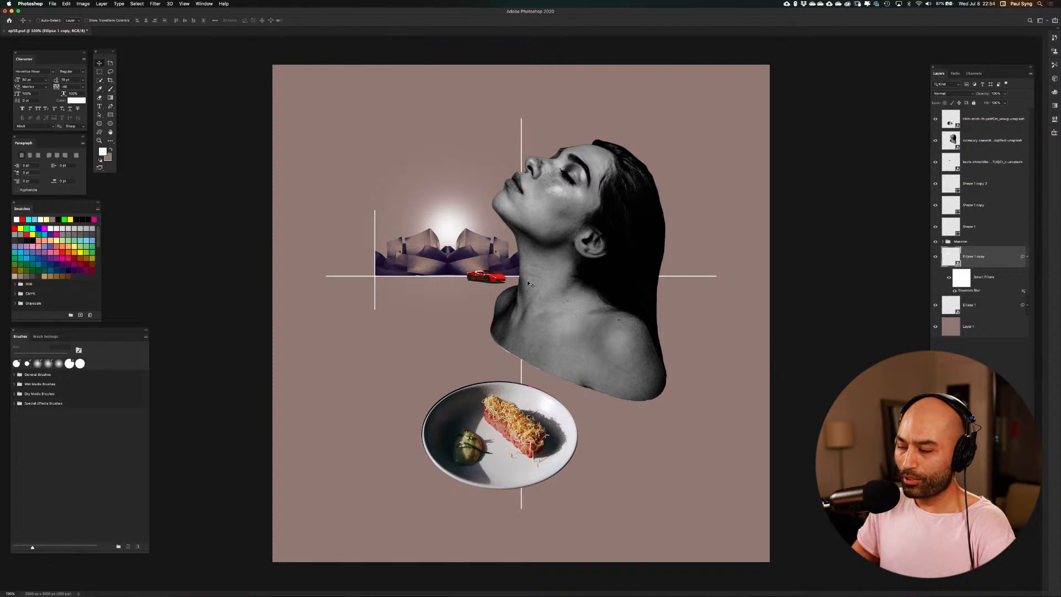
scroll(529, 284, "up", 5)
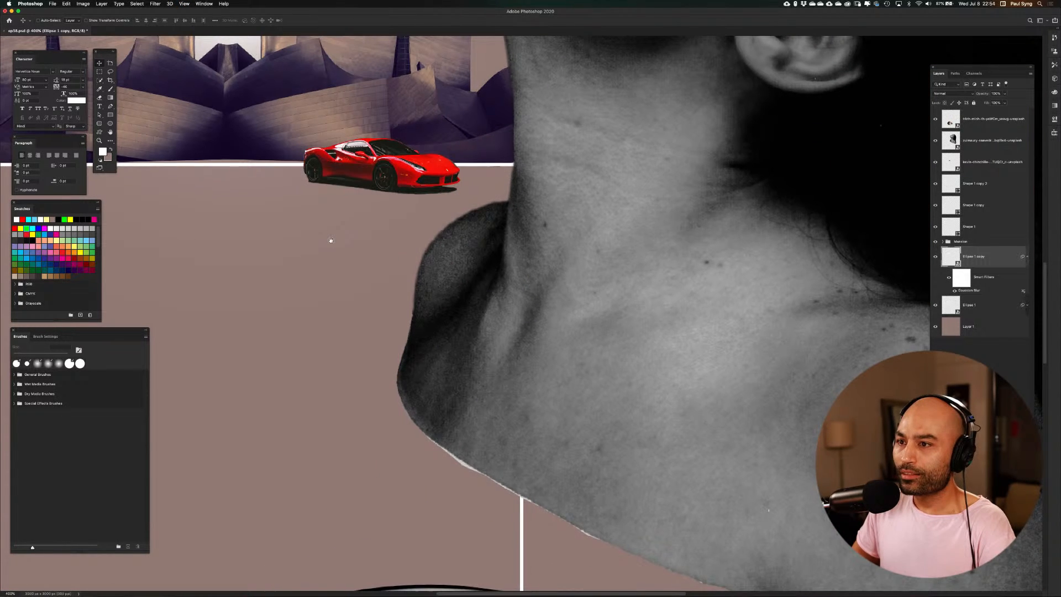
left_click_drag(331, 240, 685, 378)
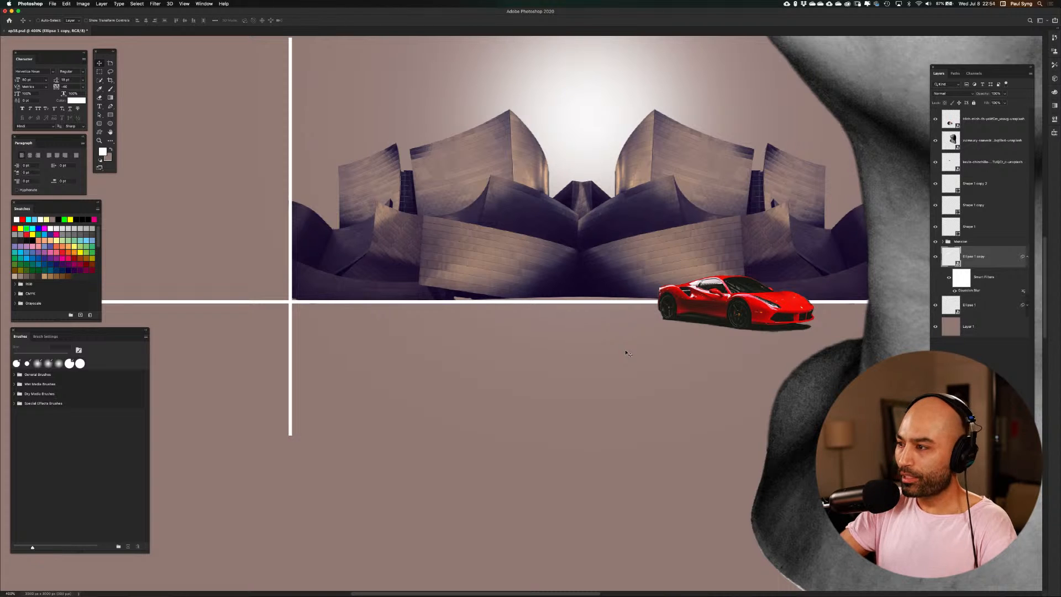
scroll(629, 353, "down", 5)
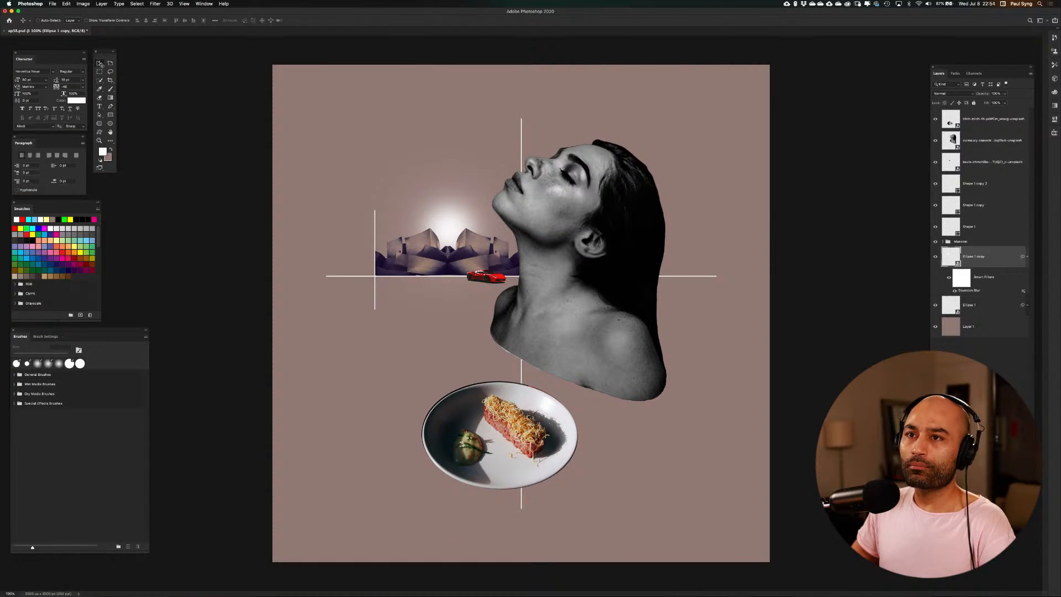
Save the composition document under its existing file name
left_click(52, 4)
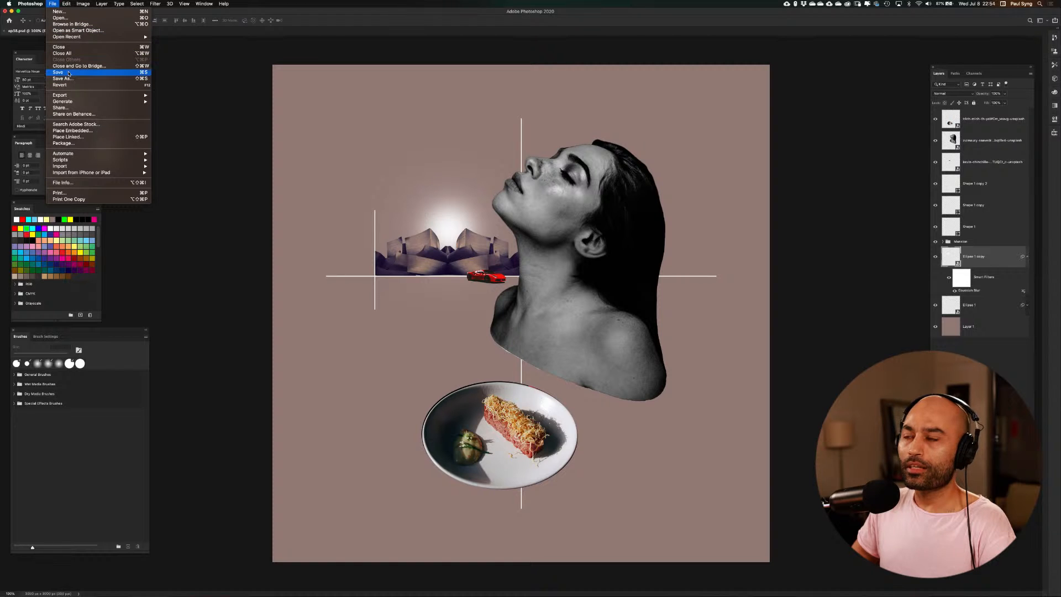
left_click(68, 73)
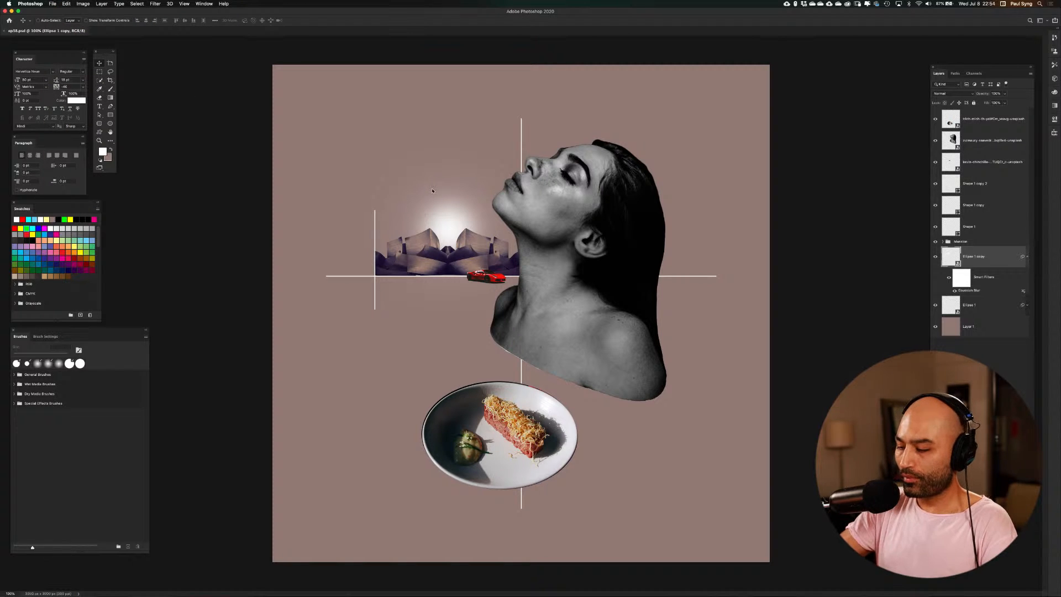
scroll(432, 191, "up", 2)
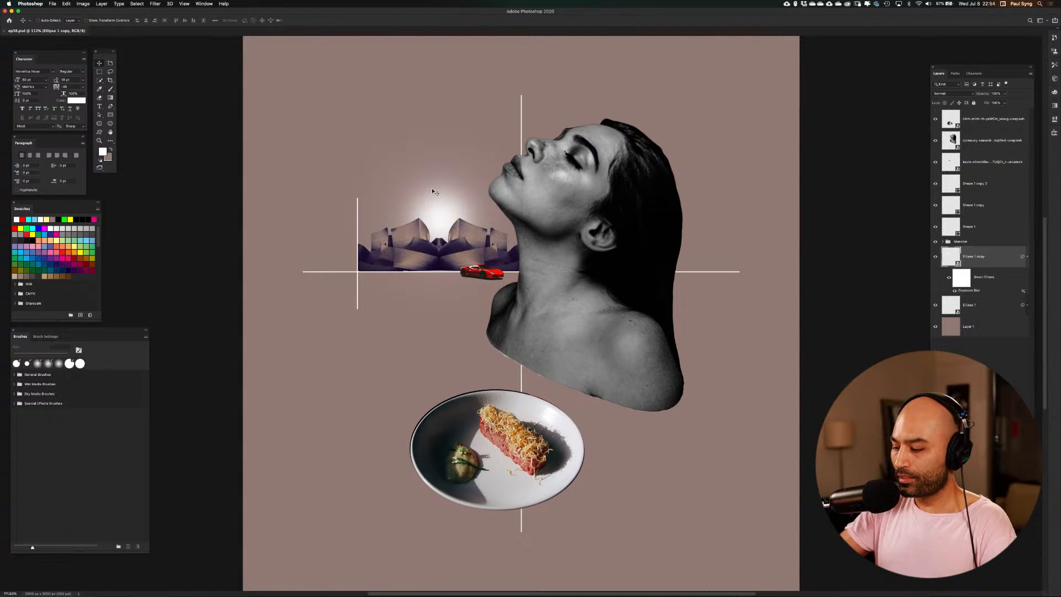
key("super+minus")
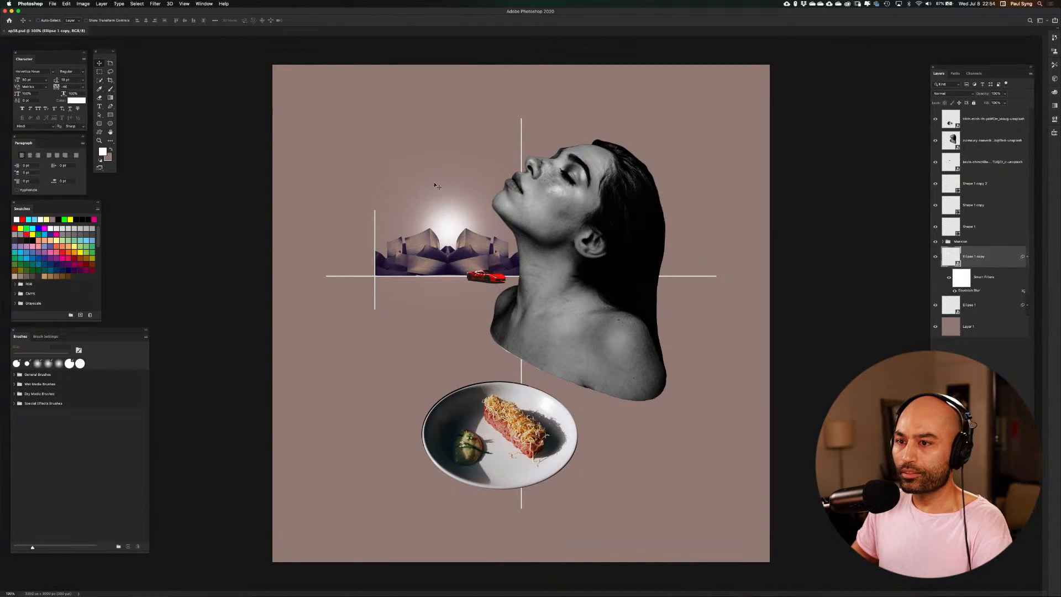
Switch to Safari, close the open concert hall photo on Unsplash, and search the site for "grid"
key("ctrl+Up")
left_click(301, 319)
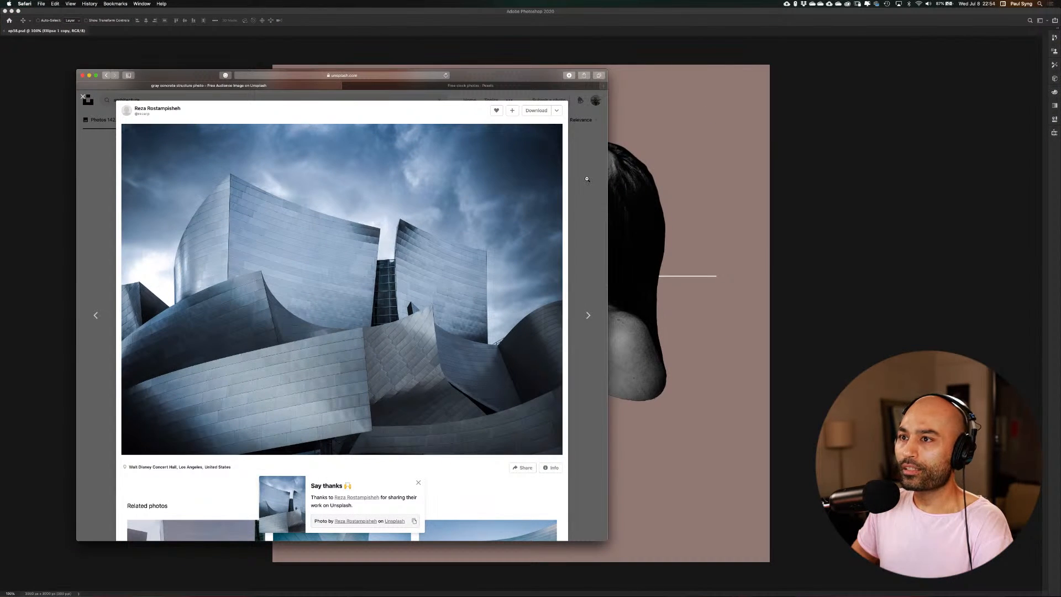
left_click(587, 179)
left_click(247, 102)
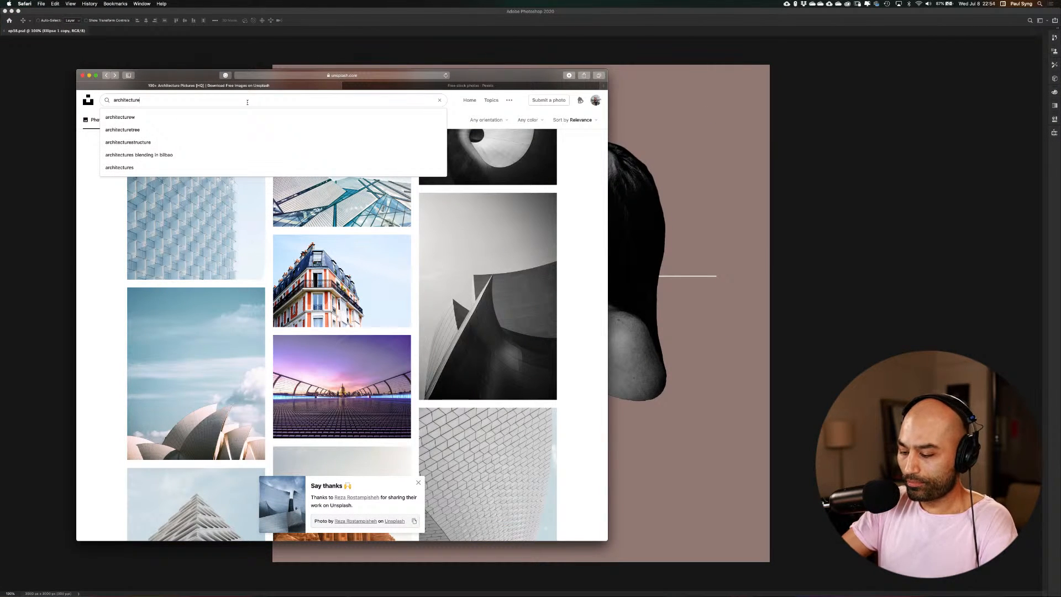
key("super+a")
key("BackSpace")
type("grid")
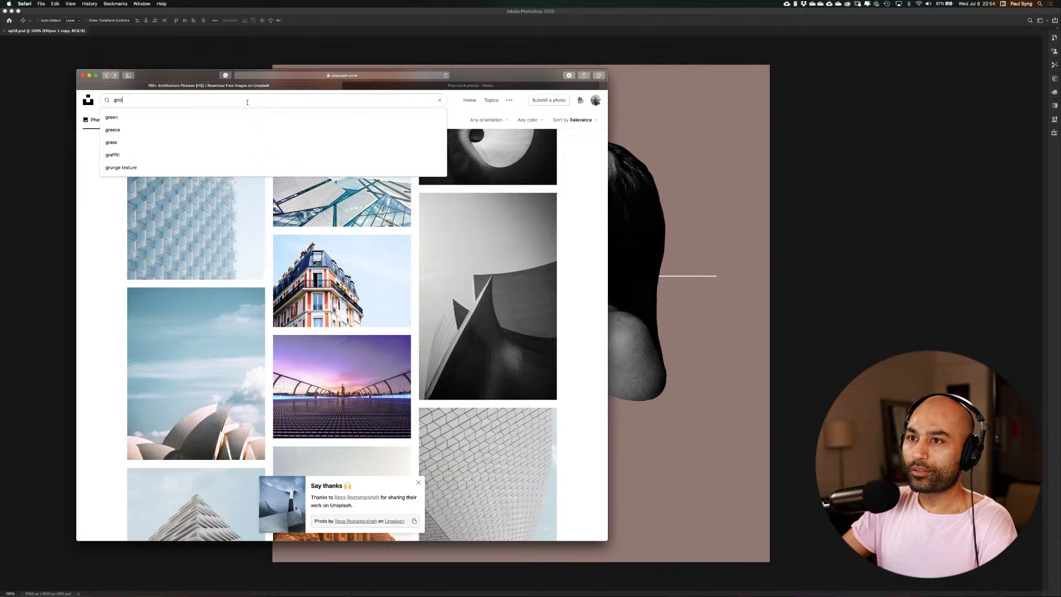
key("Return")
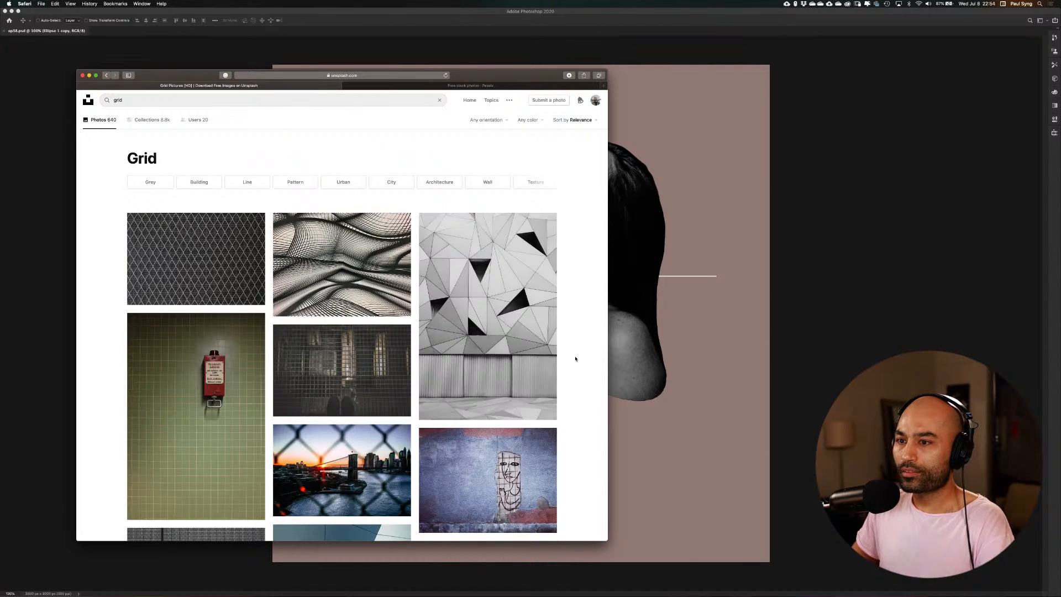
Look through the grid photo results for a usable image, widening and repositioning the browser window, and return to Photoshop
scroll(491, 282, "down", 5)
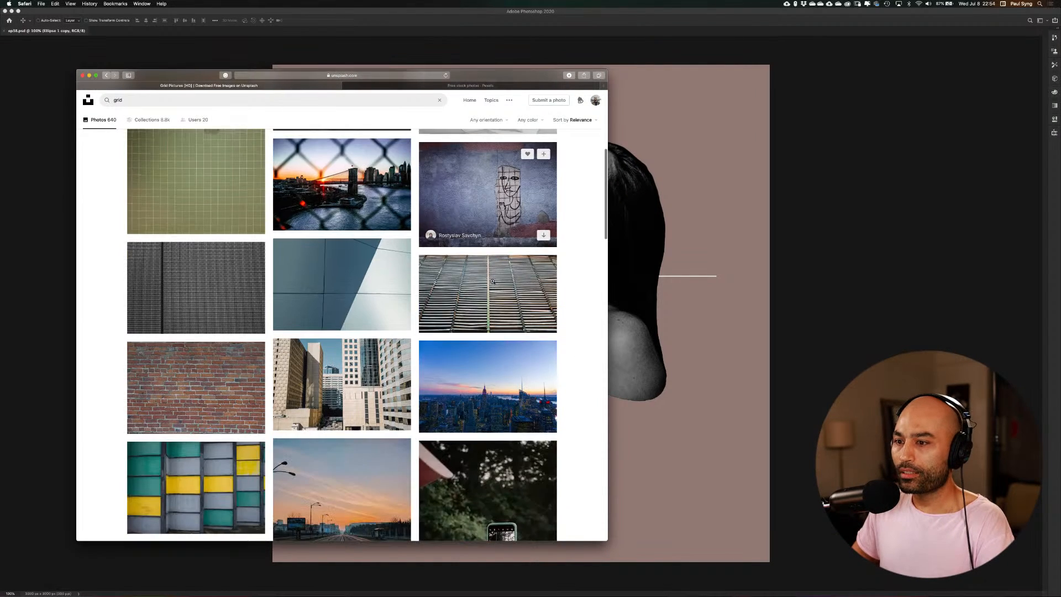
scroll(492, 281, "down", 6)
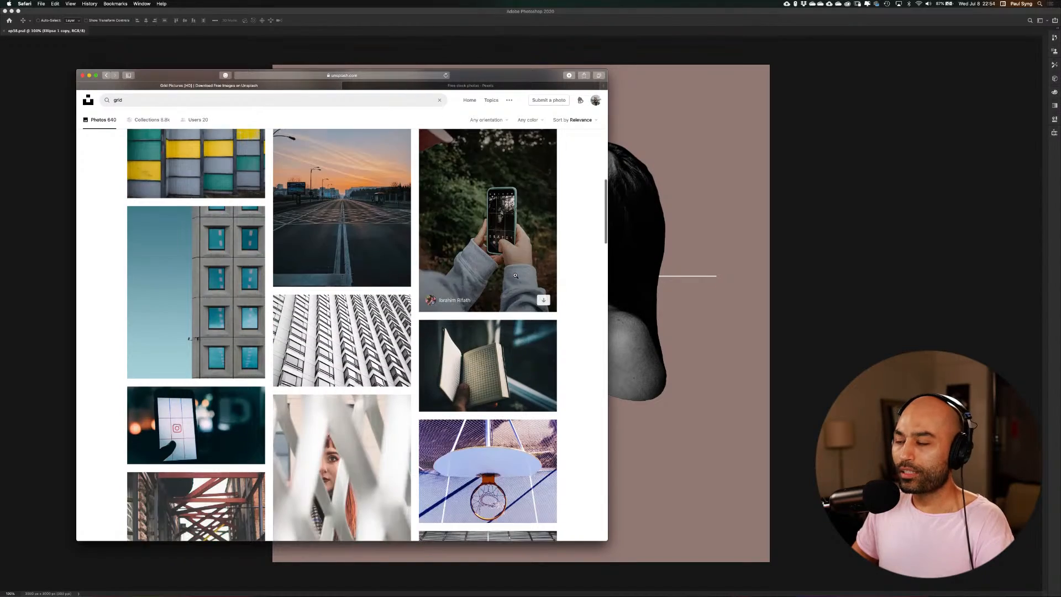
scroll(515, 275, "down", 10)
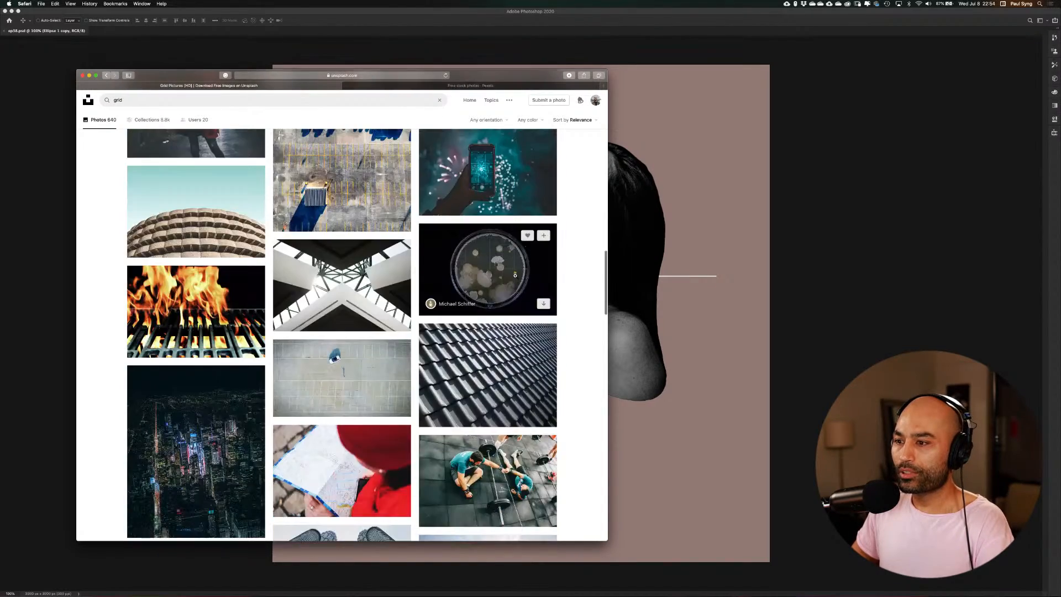
scroll(515, 275, "down", 8)
scroll(515, 275, "down", 4)
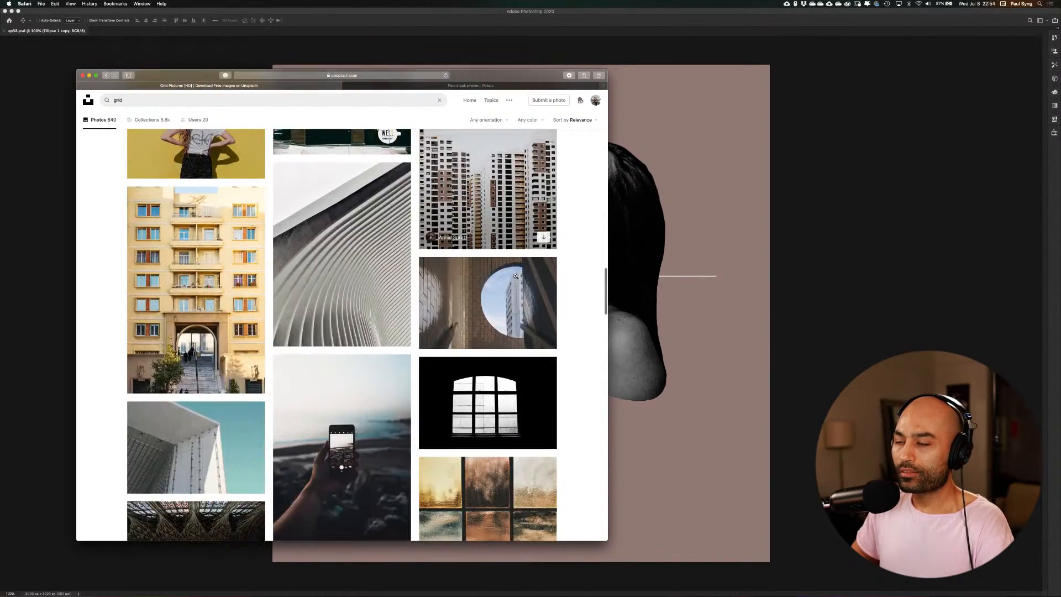
scroll(515, 275, "down", 6)
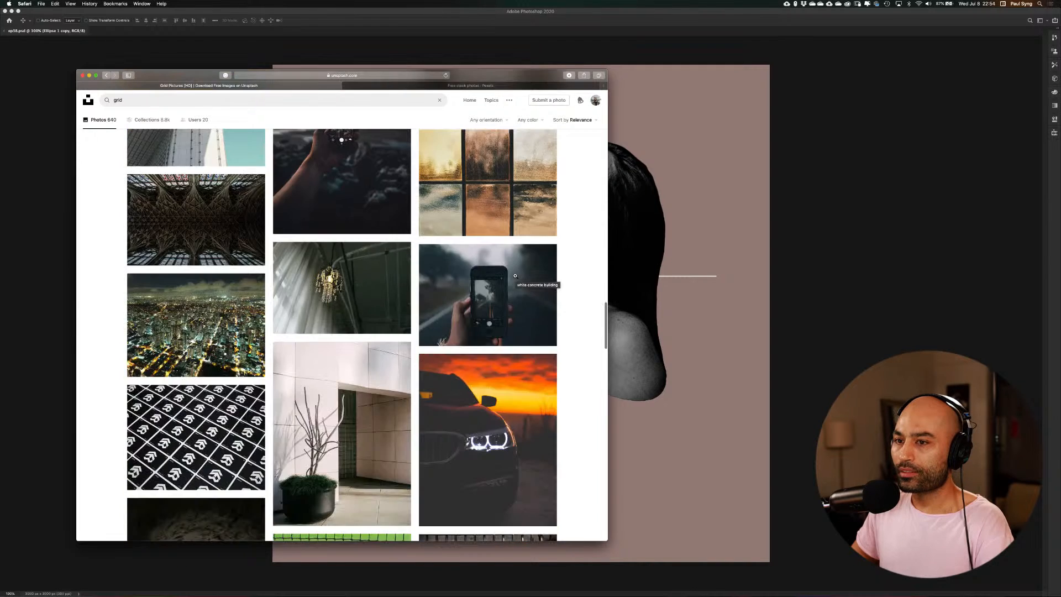
scroll(515, 276, "down", 6)
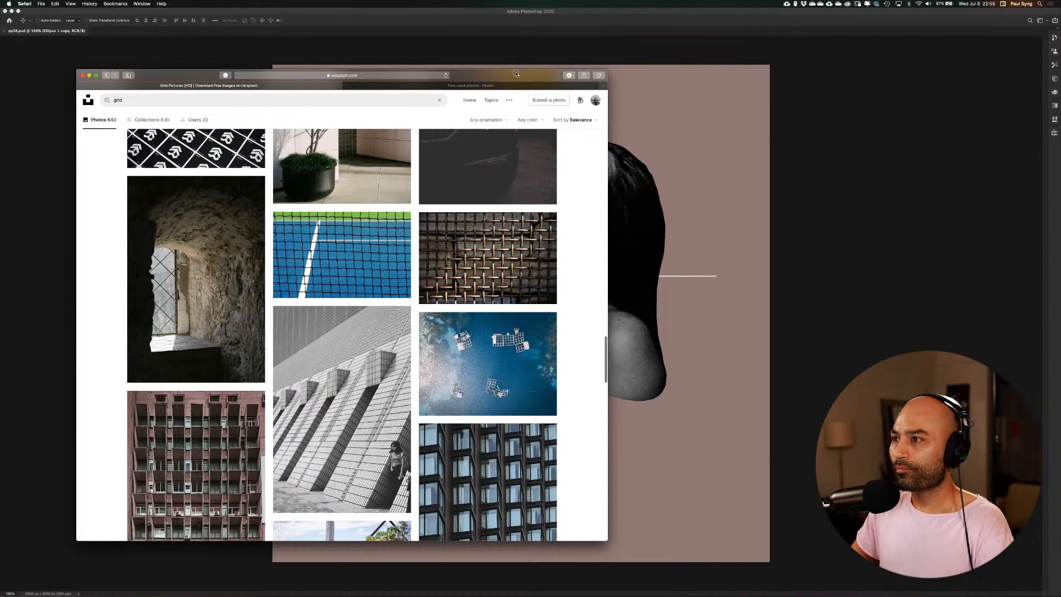
left_click_drag(611, 167, 670, 176)
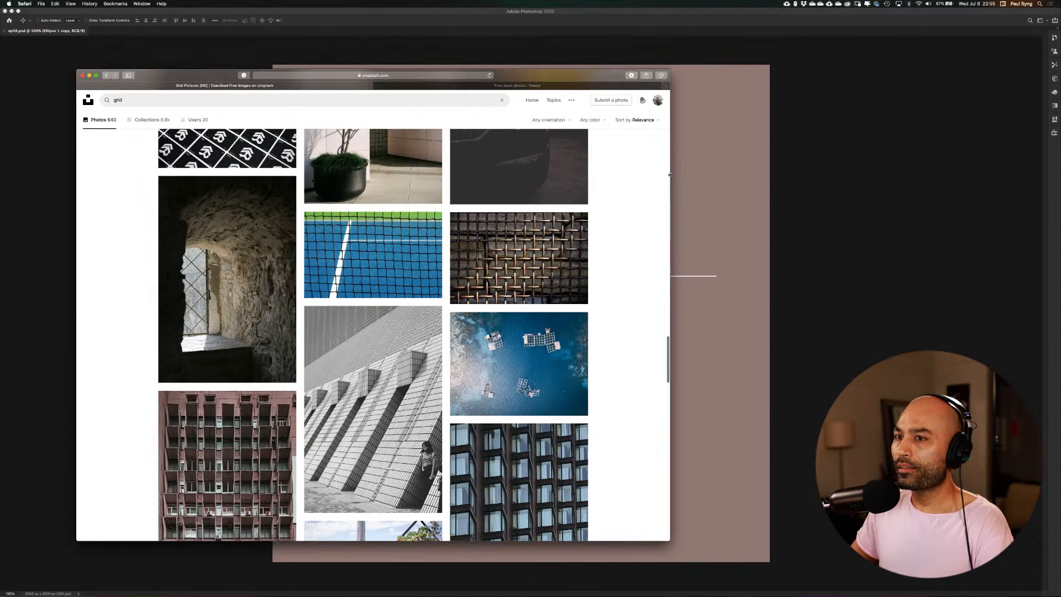
left_click_drag(574, 77, 646, 79)
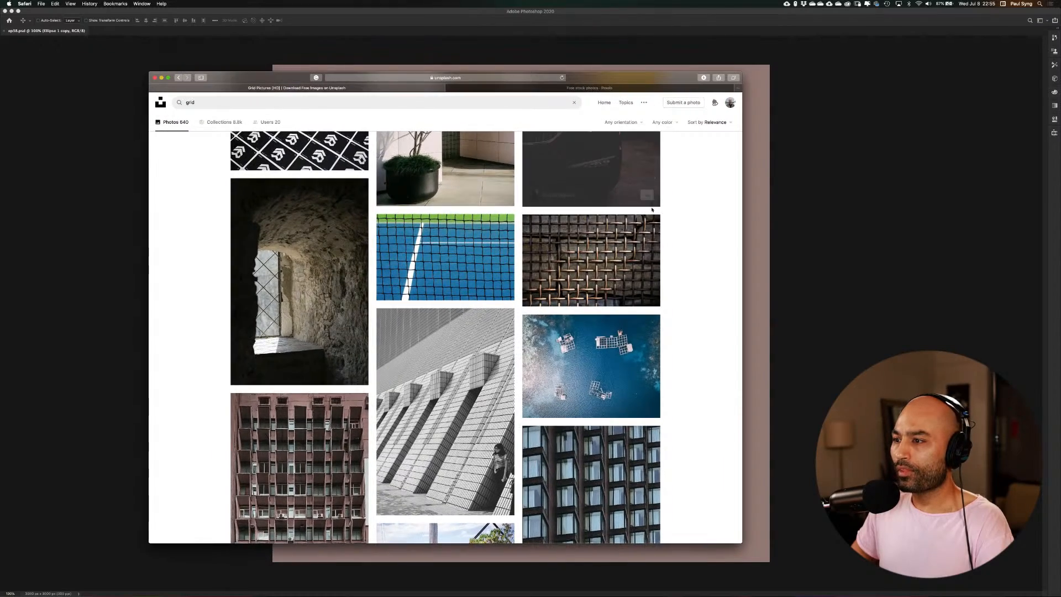
scroll(655, 252, "down", 10)
scroll(655, 253, "down", 20)
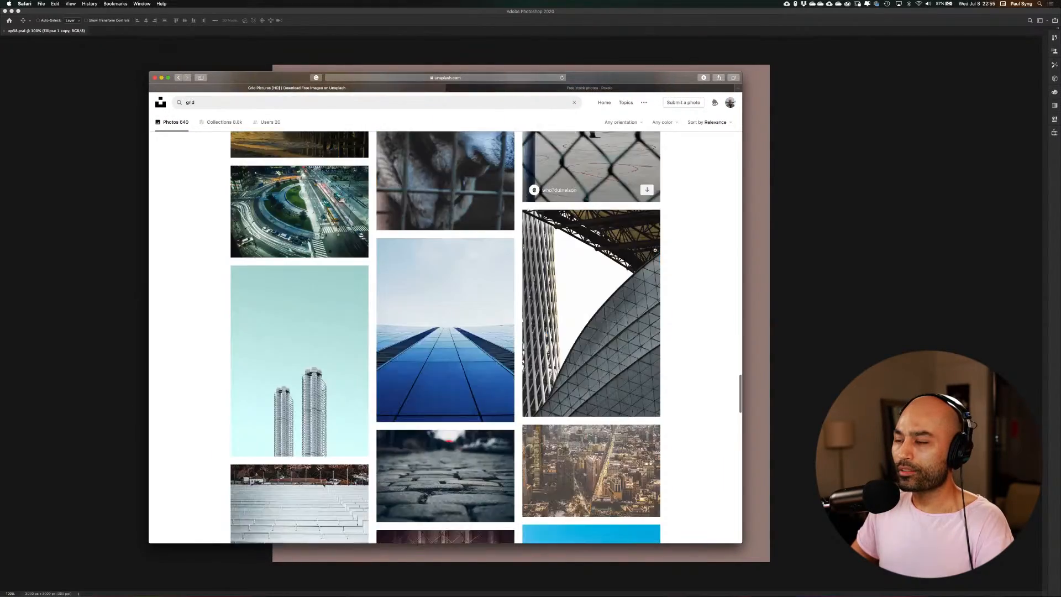
scroll(656, 250, "down", 20)
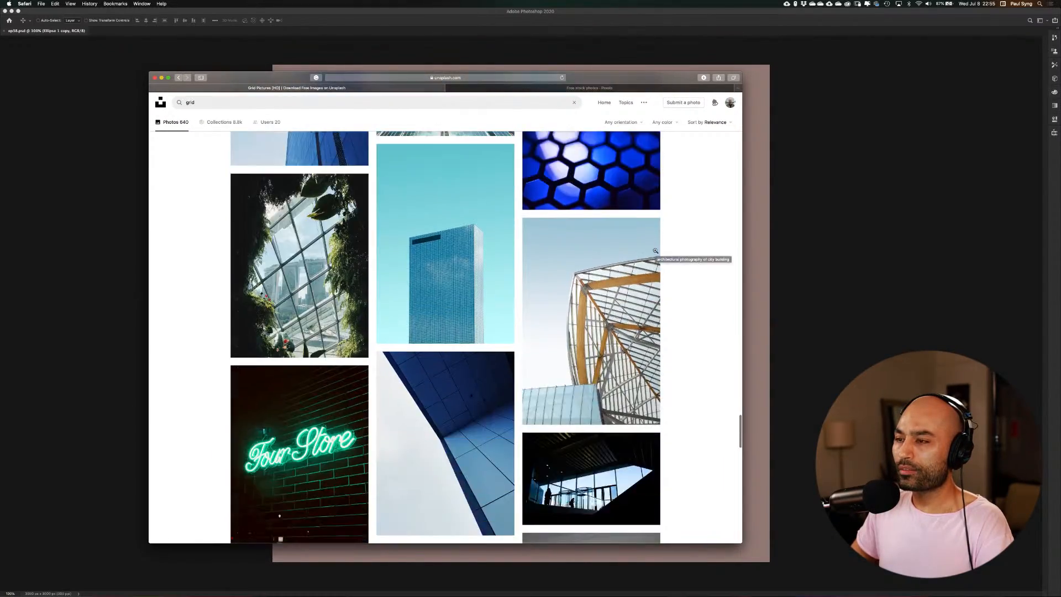
scroll(655, 251, "up", 10)
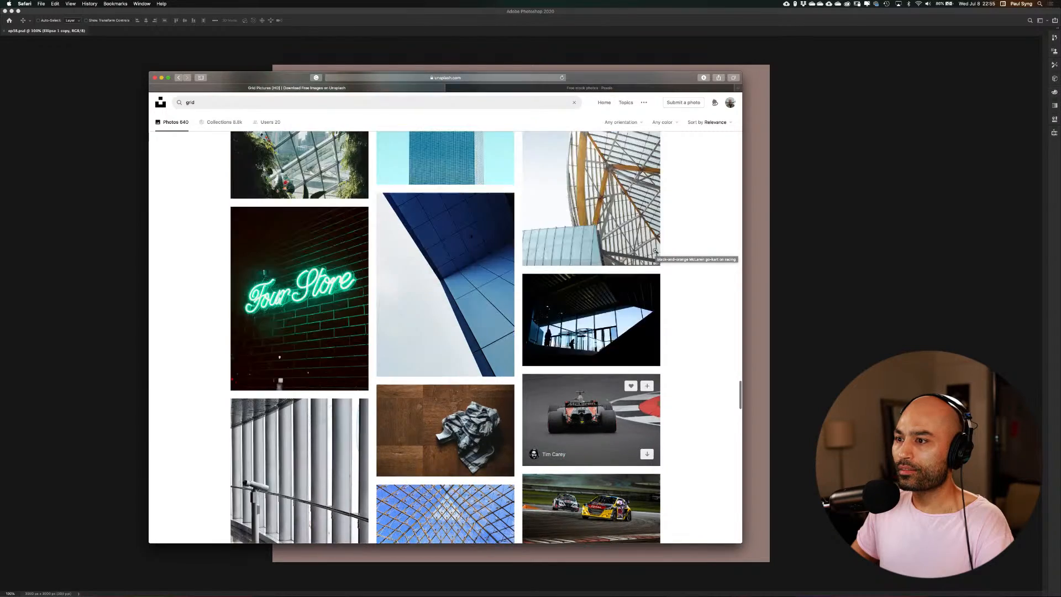
scroll(655, 250, "down", 20)
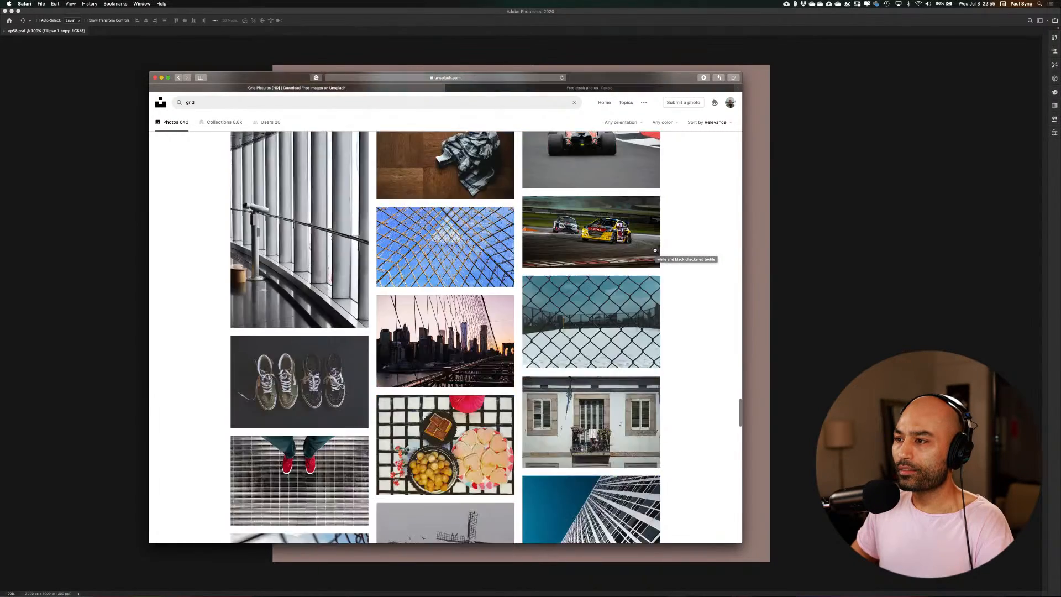
scroll(656, 251, "down", 20)
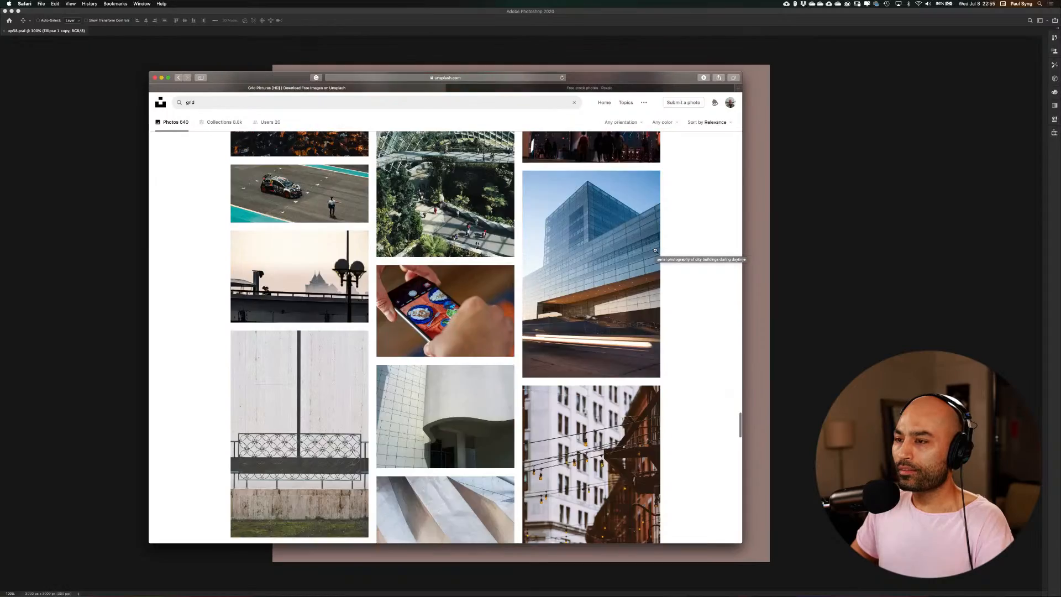
scroll(655, 250, "down", 15)
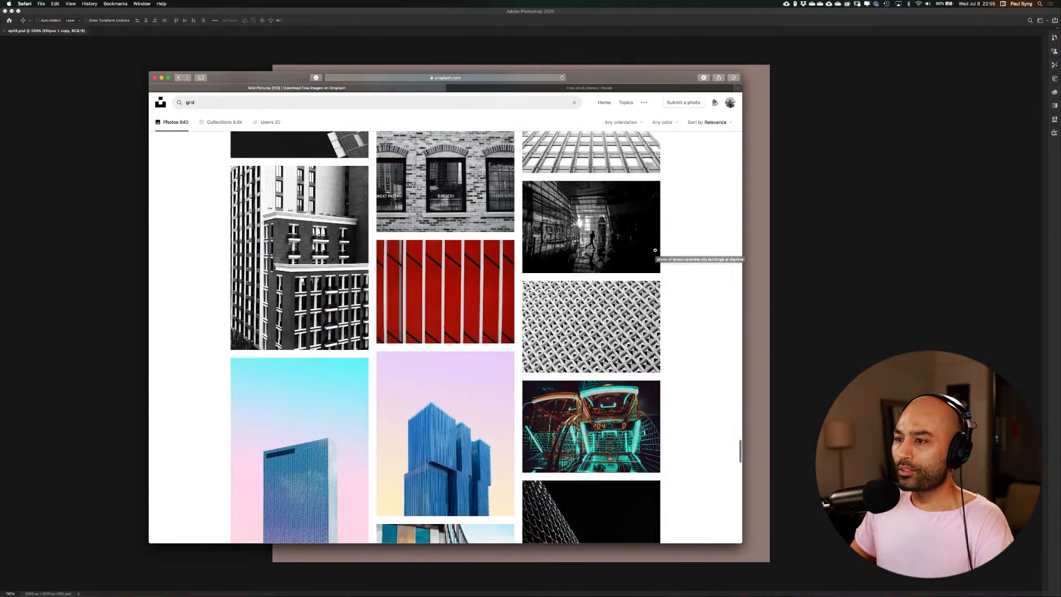
scroll(655, 250, "up", 3)
scroll(655, 250, "down", 4)
scroll(655, 251, "down", 10)
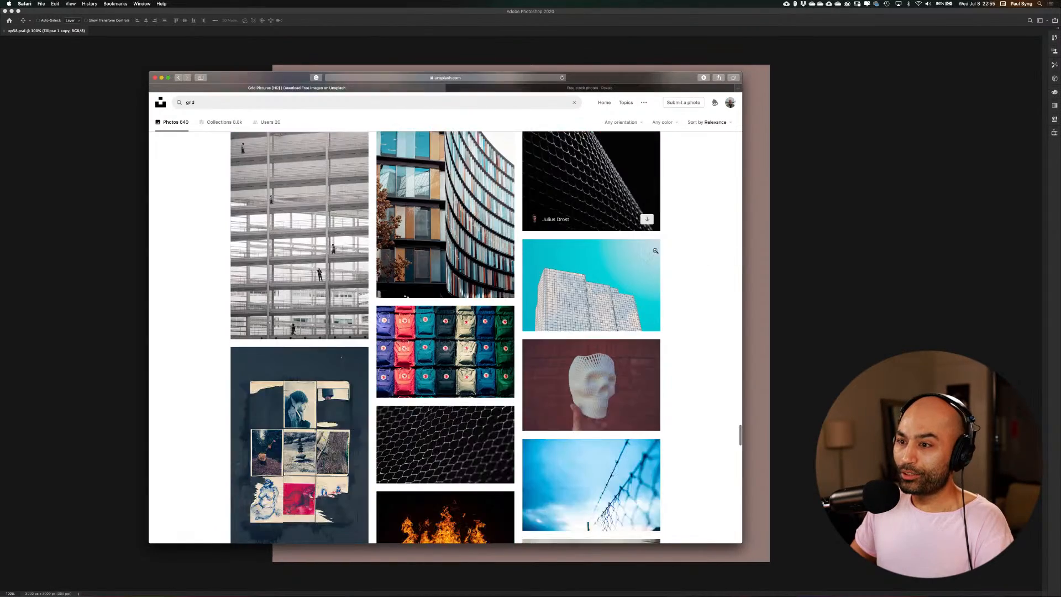
left_click(595, 68)
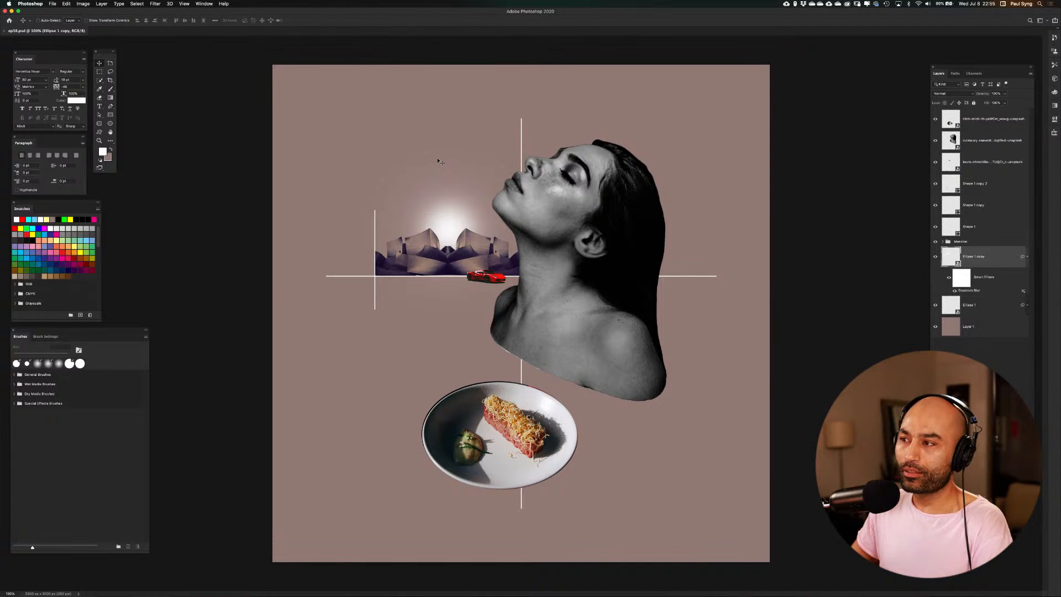
Switch back to Safari and search Unsplash for "plane"
key("ctrl+Up")
left_click(283, 356)
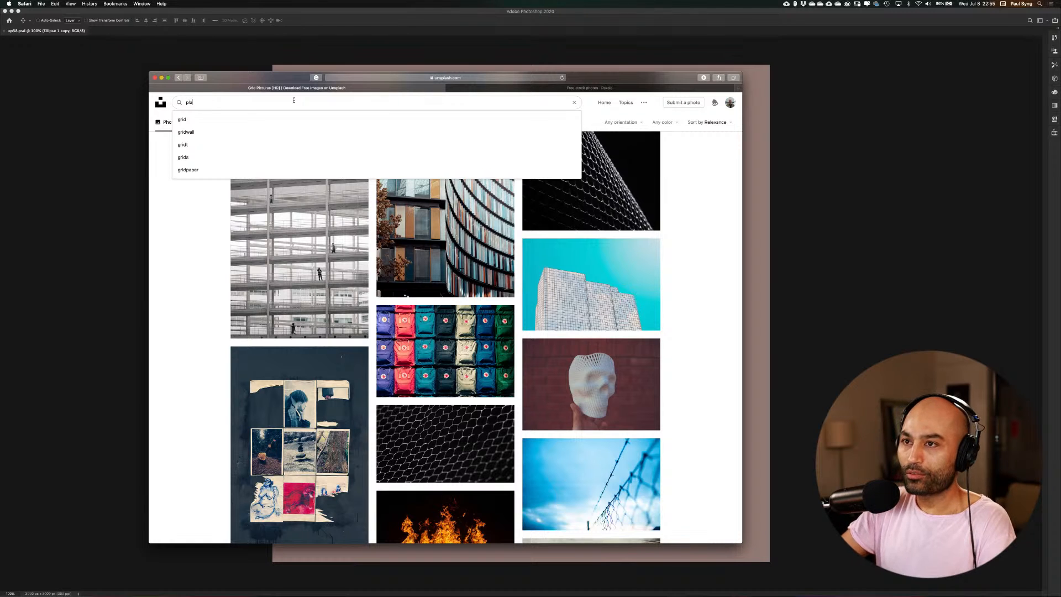
type("plane")
key("Return")
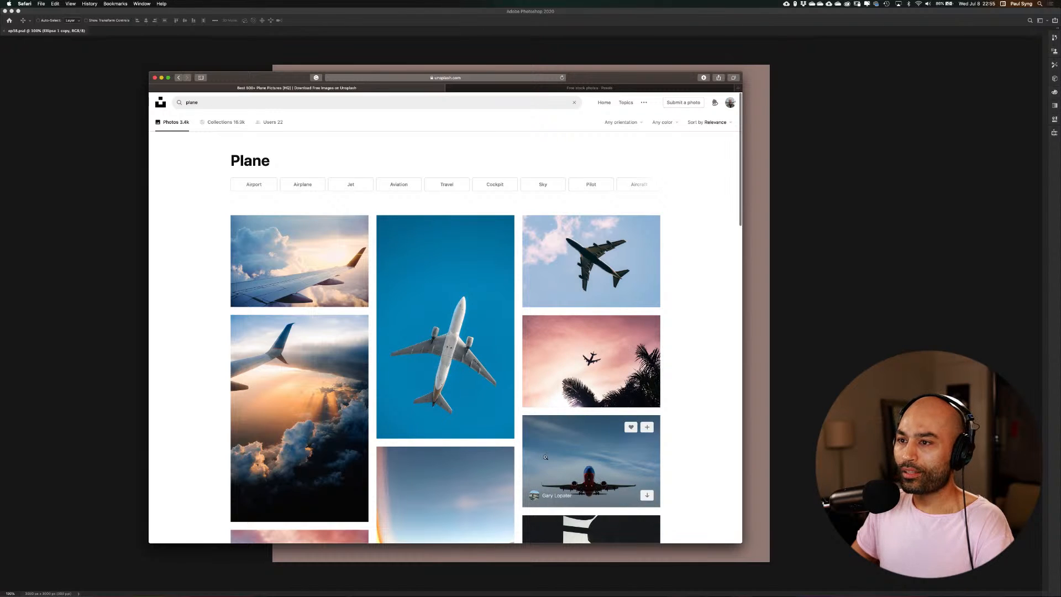
Find the photo of an airliner above a man sitting on a wall, download it to the Resources folder, and close the photo
scroll(470, 359, "down", 5)
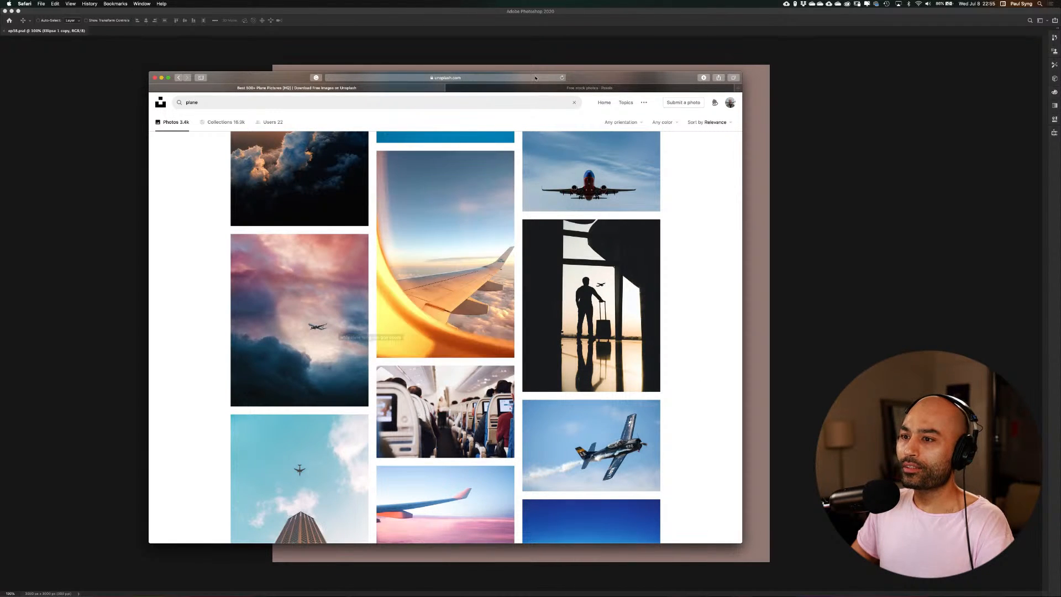
left_click_drag(535, 77, 506, 107)
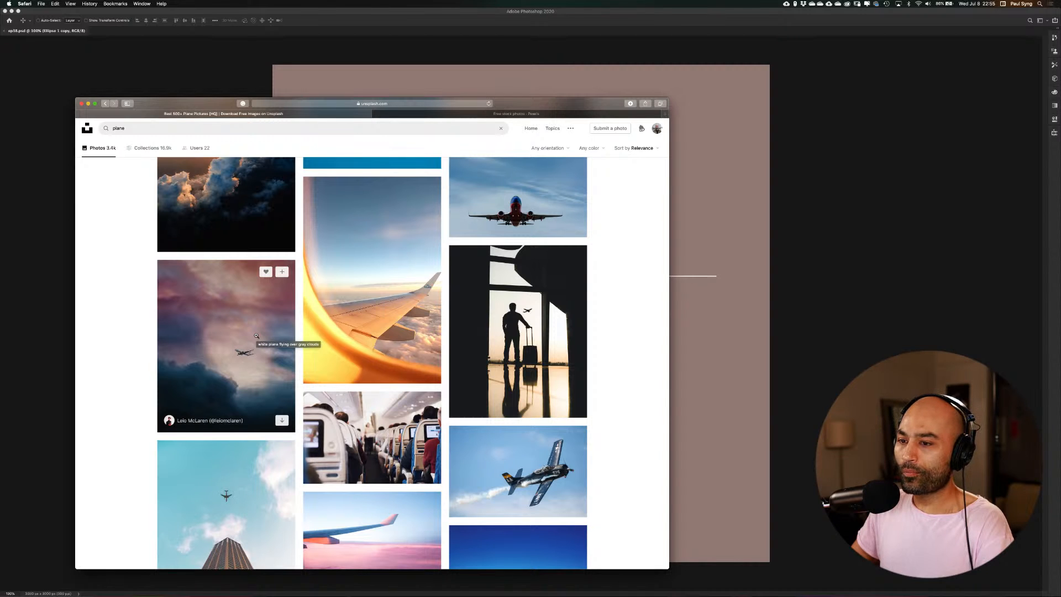
scroll(255, 336, "down", 5)
scroll(256, 335, "down", 4)
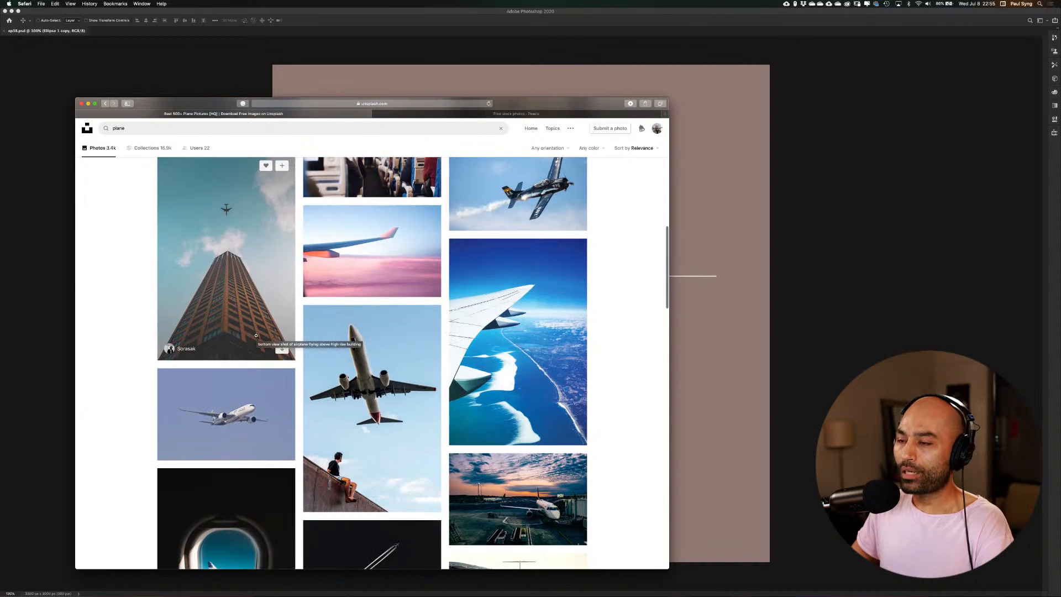
scroll(256, 336, "down", 4)
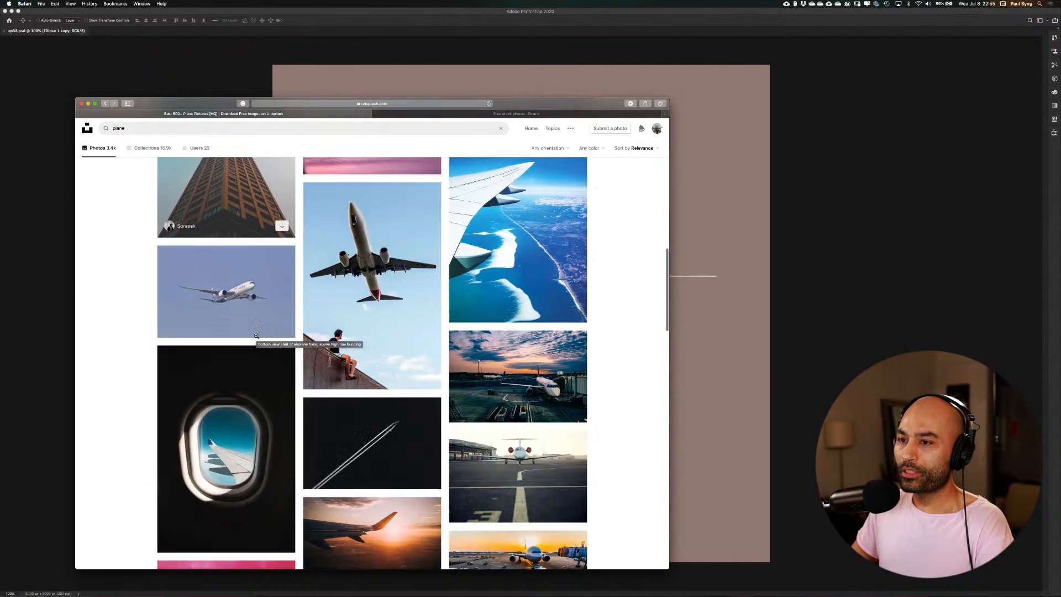
scroll(349, 338, "down", 2)
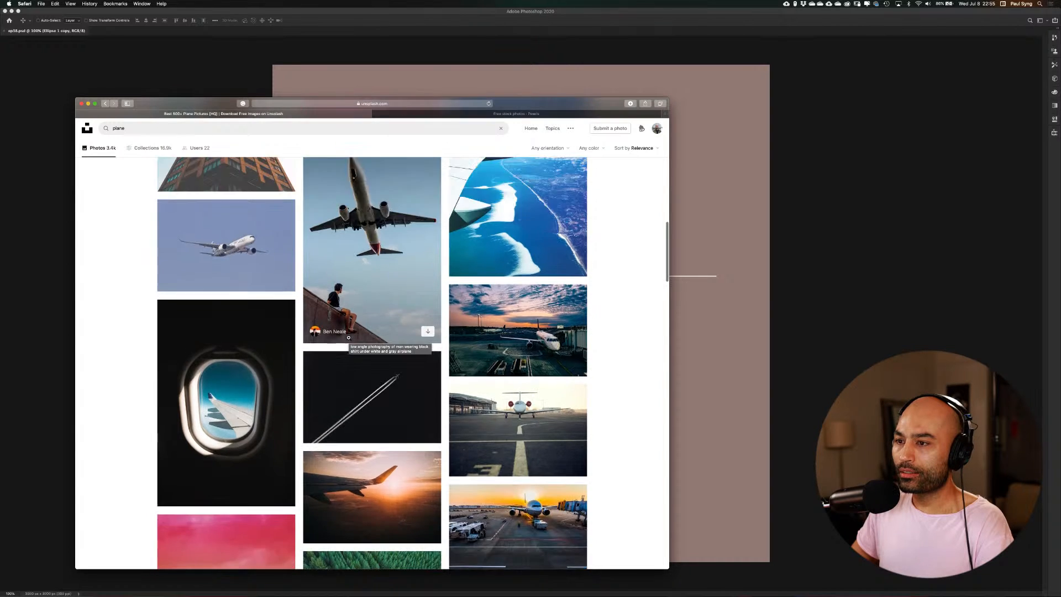
scroll(349, 338, "up", 4)
left_click(426, 341)
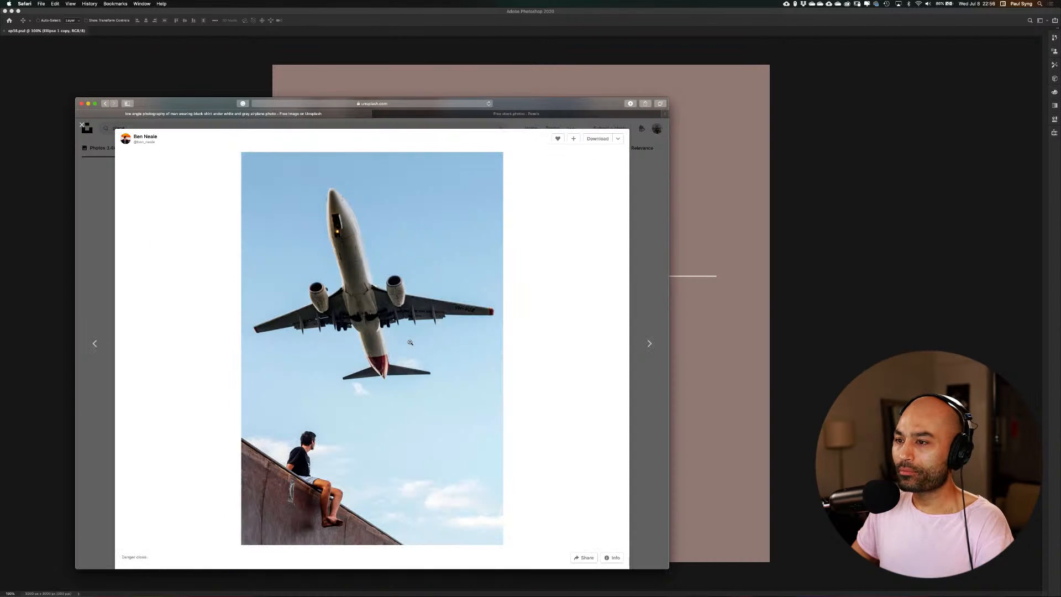
left_click(600, 139)
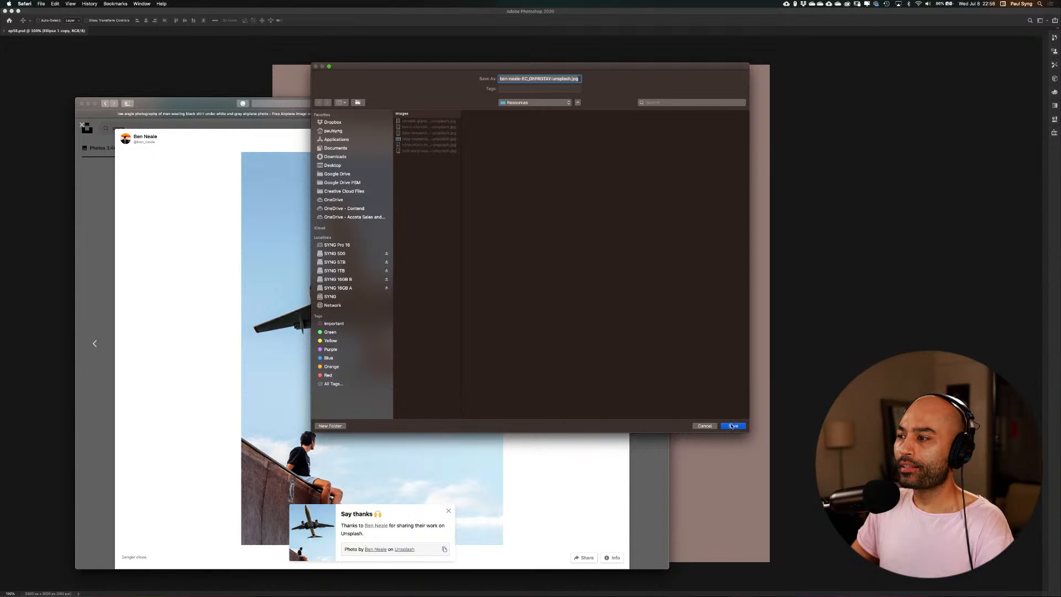
left_click(732, 425)
key("Escape")
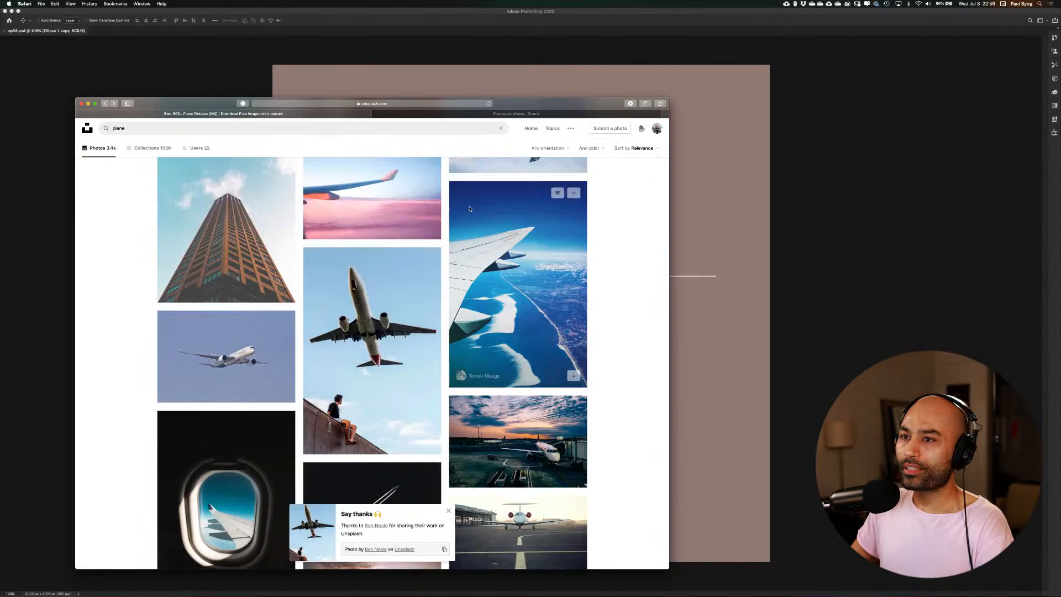
Download the photo of a small plane flying through pink and grey clouds, and return to the plane results
scroll(232, 276, "up", 5)
left_click(232, 249)
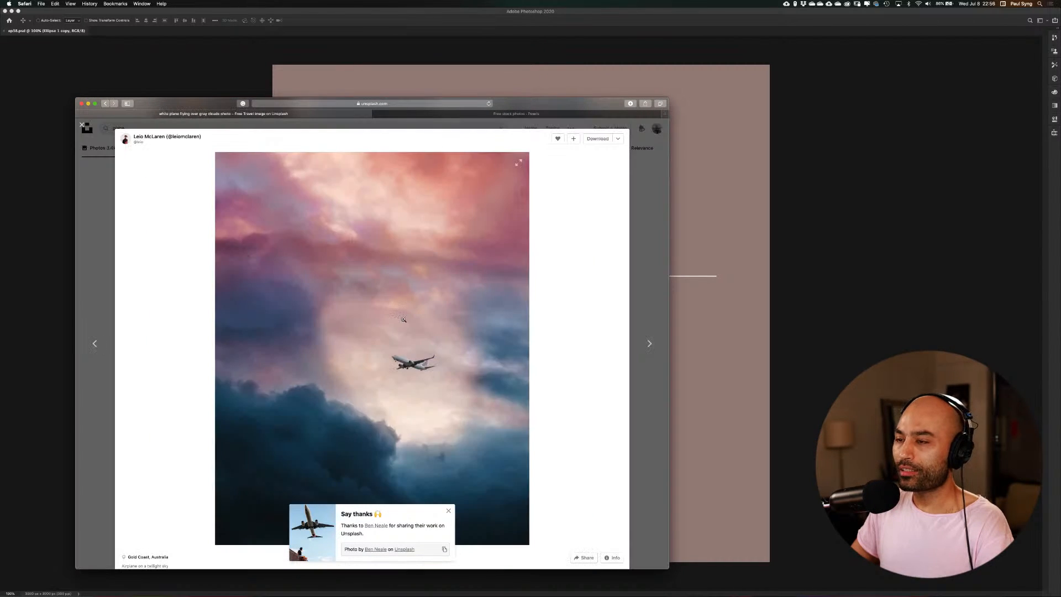
left_click(606, 139)
left_click(732, 426)
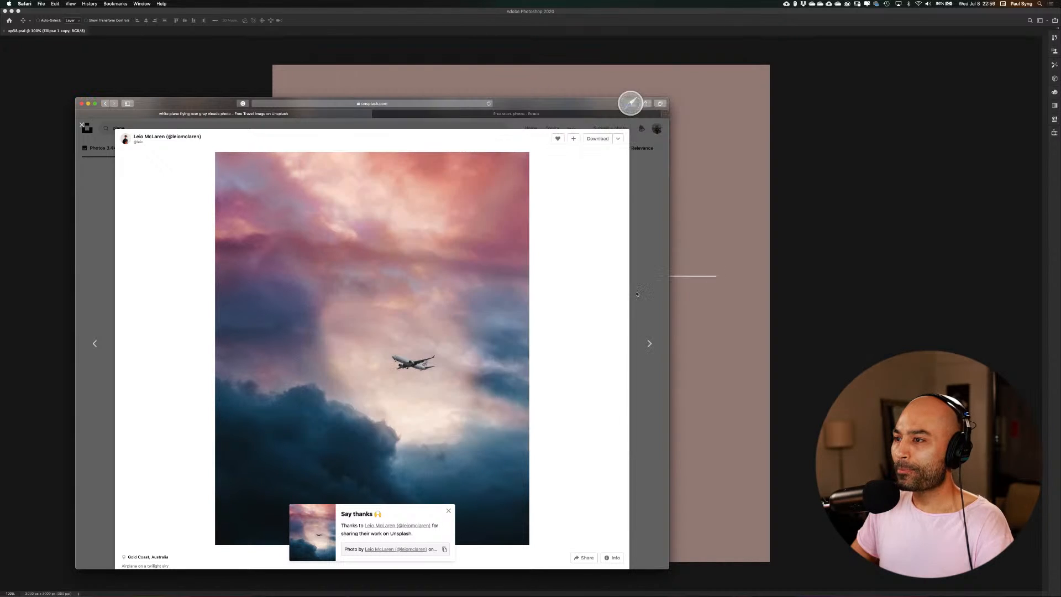
left_click(635, 283)
Look through the rest of the plane photo results for other usable aircraft images, repositioning the browser window
scroll(638, 282, "down", 5)
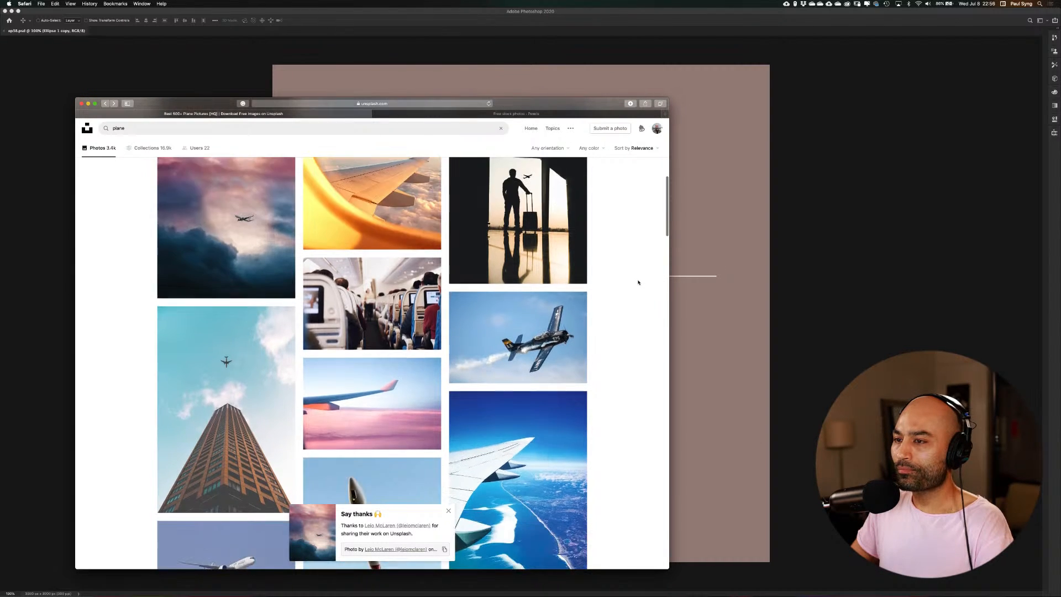
scroll(638, 282, "down", 8)
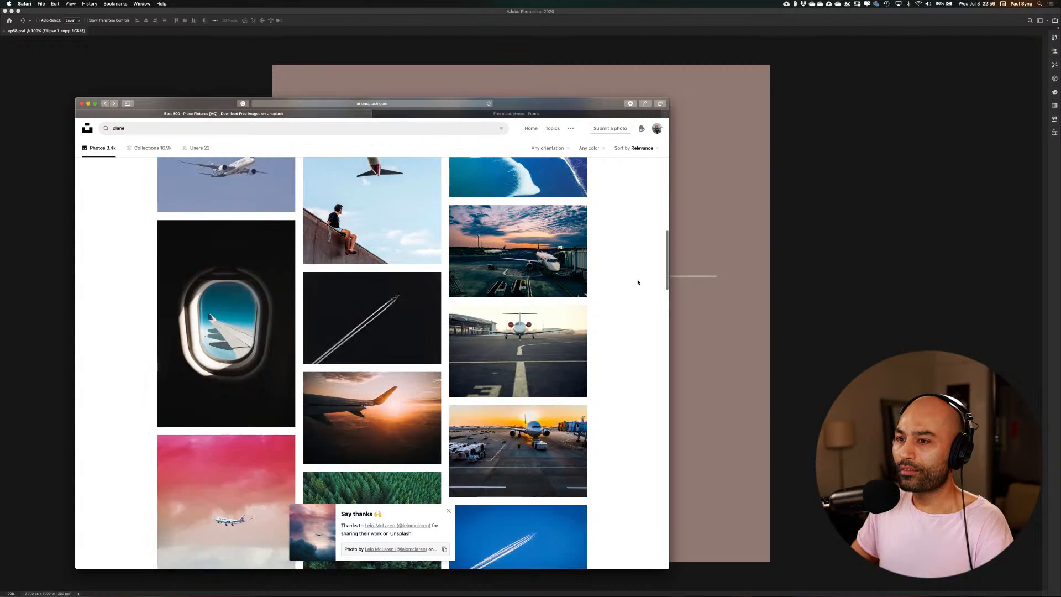
scroll(638, 282, "down", 6)
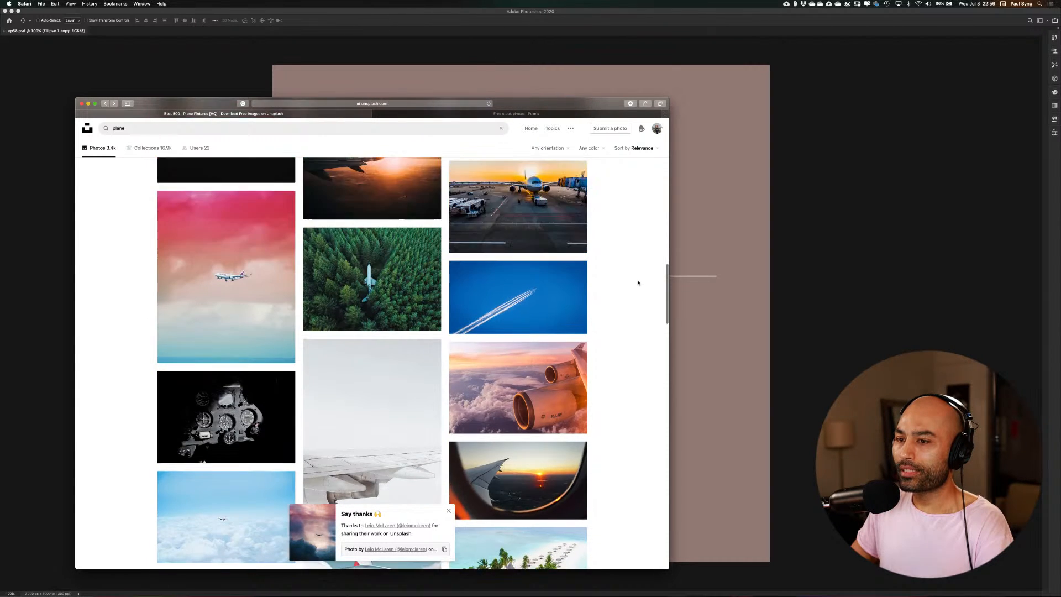
scroll(638, 283, "down", 9)
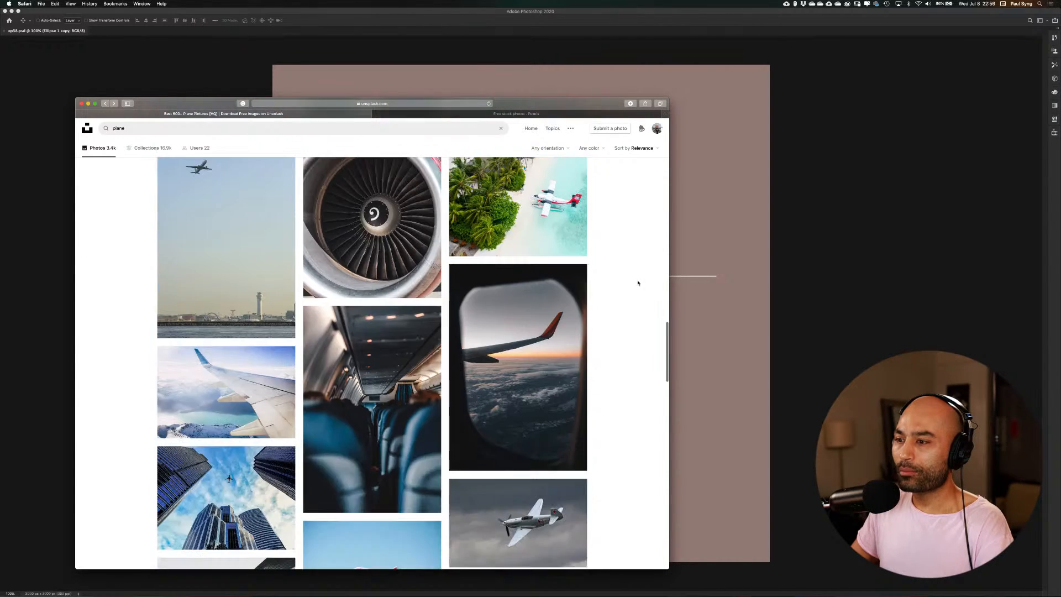
scroll(638, 283, "down", 7)
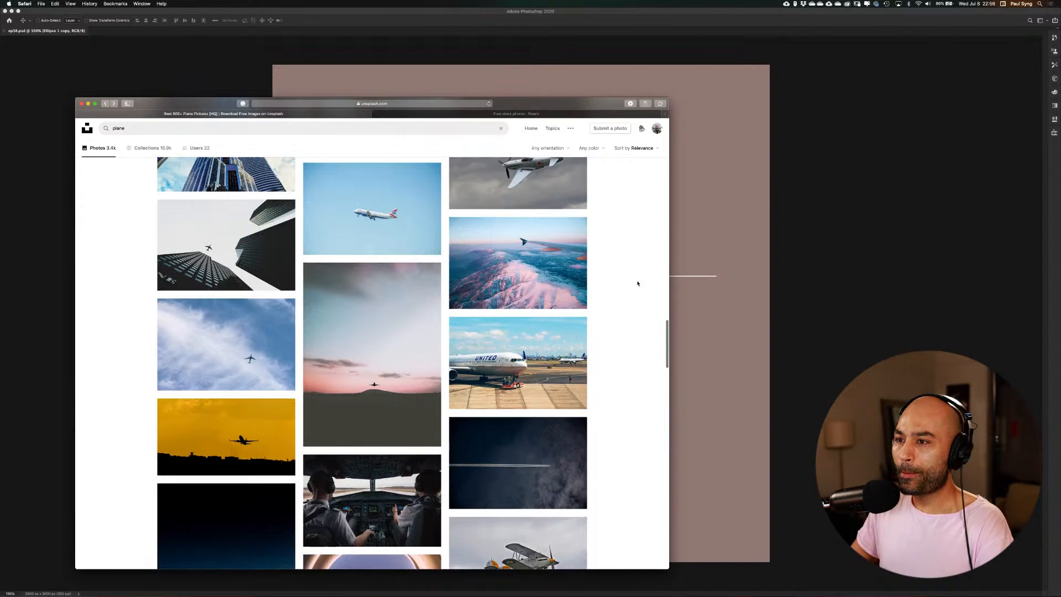
scroll(637, 283, "down", 7)
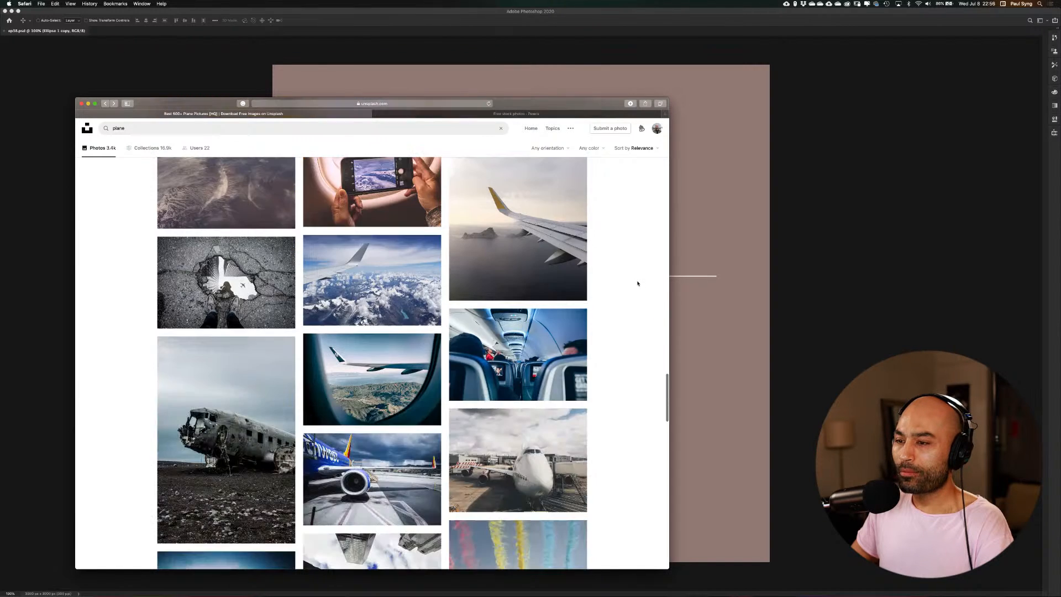
scroll(637, 282, "down", 4)
scroll(637, 283, "down", 12)
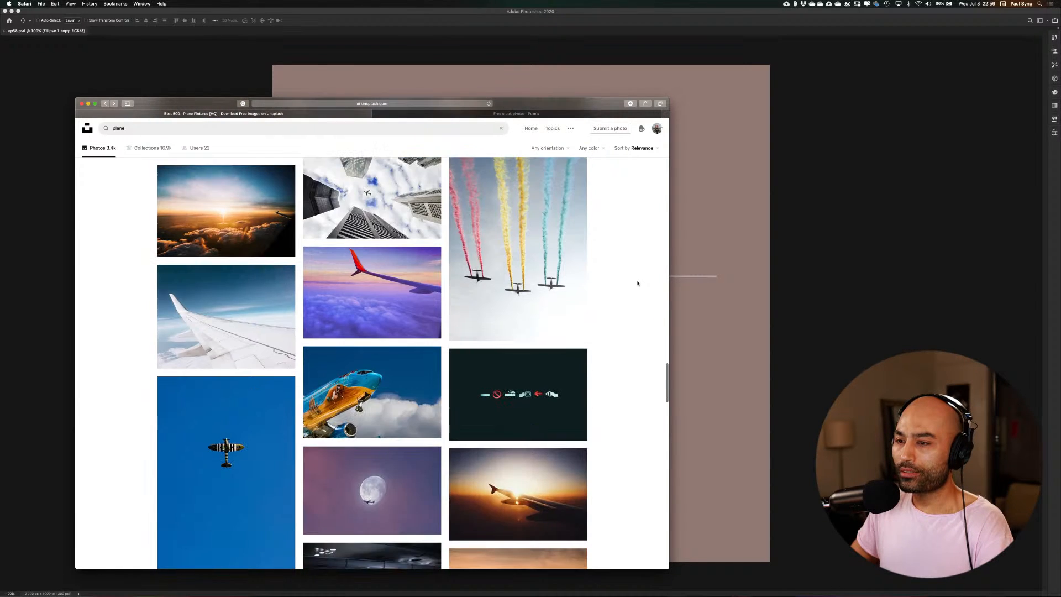
scroll(637, 283, "down", 4)
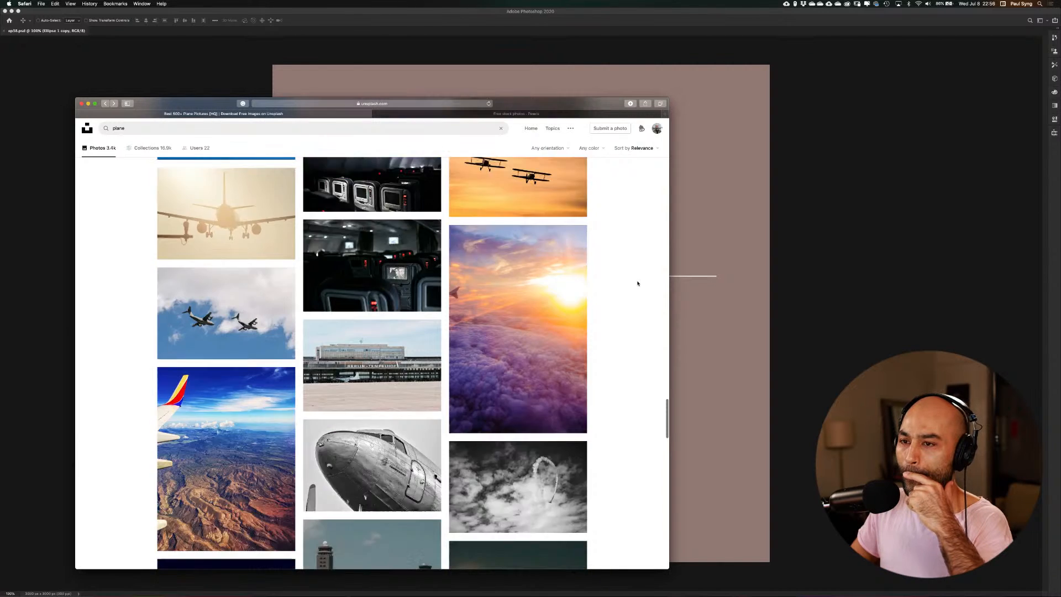
scroll(637, 282, "up", 1)
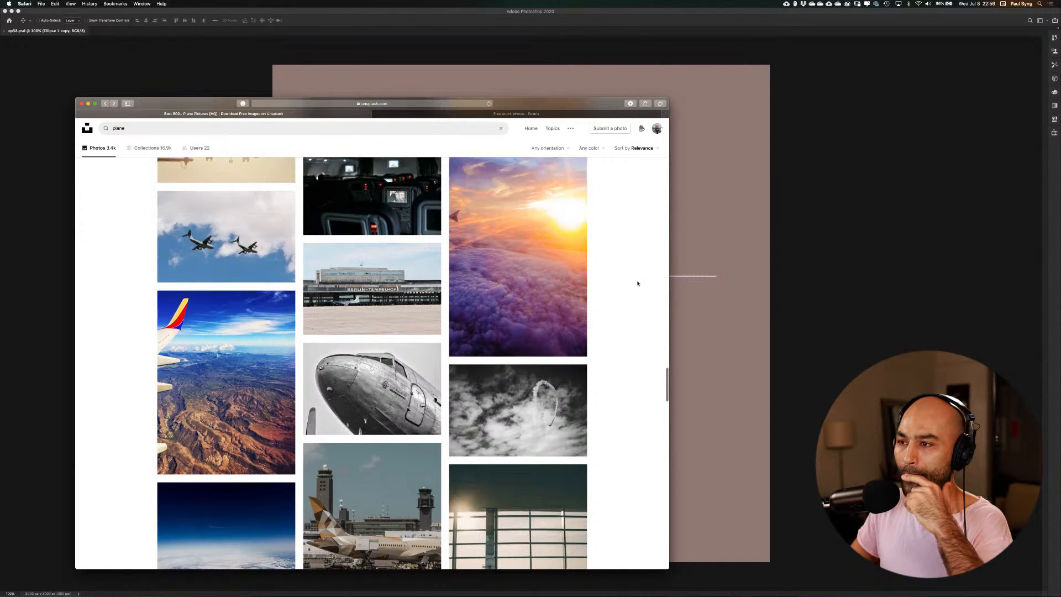
scroll(628, 270, "down", 8)
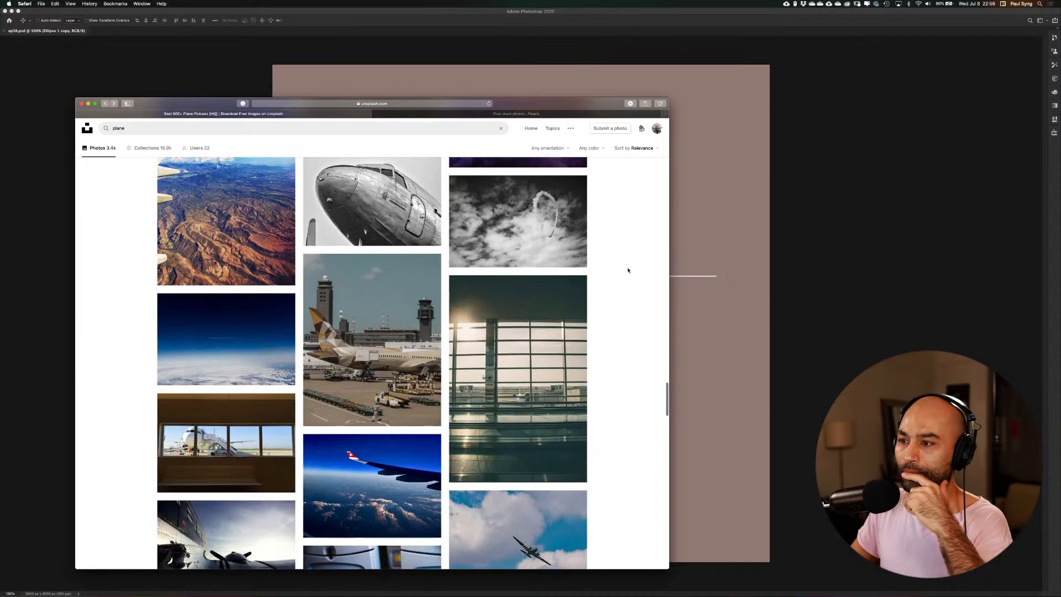
scroll(628, 270, "down", 4)
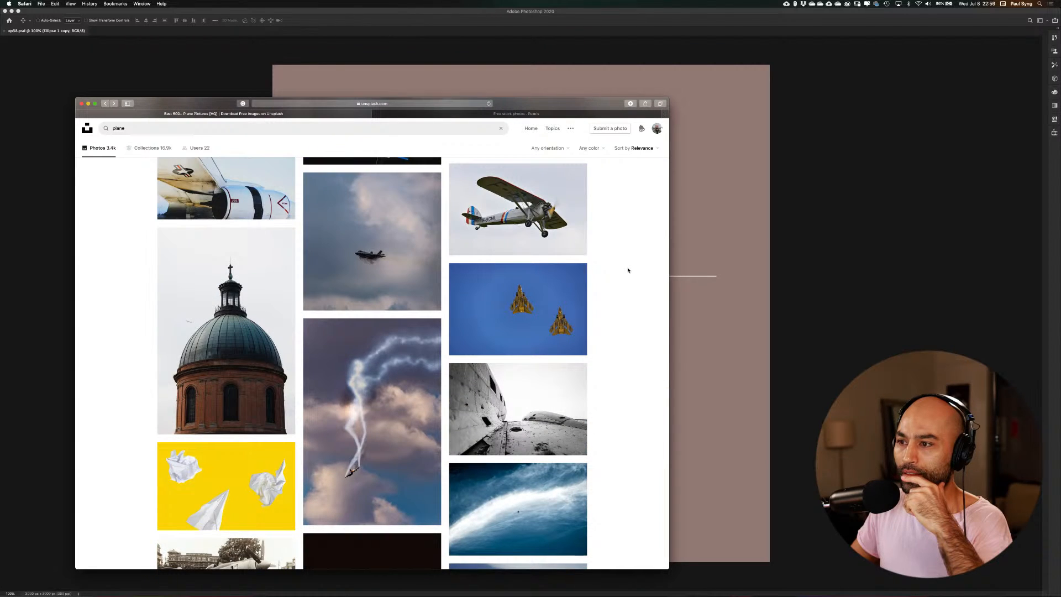
scroll(628, 270, "down", 10)
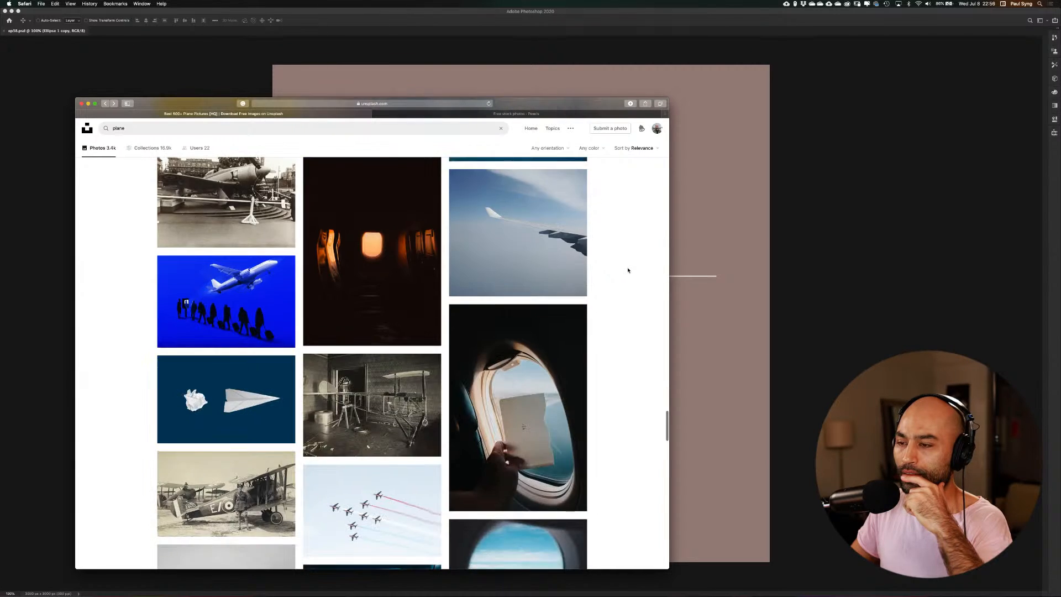
scroll(627, 270, "down", 6)
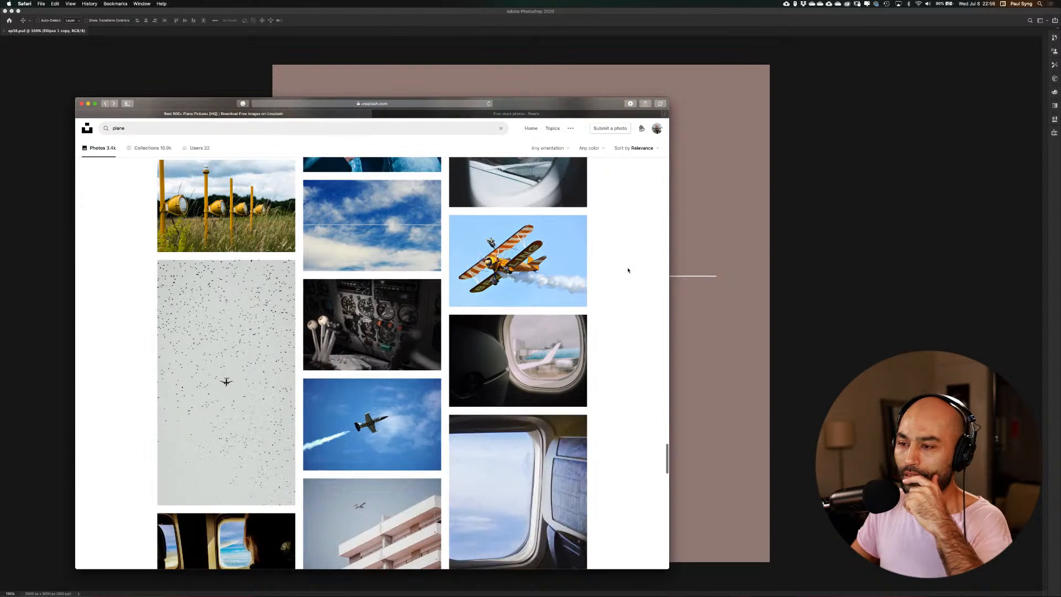
scroll(627, 270, "down", 5)
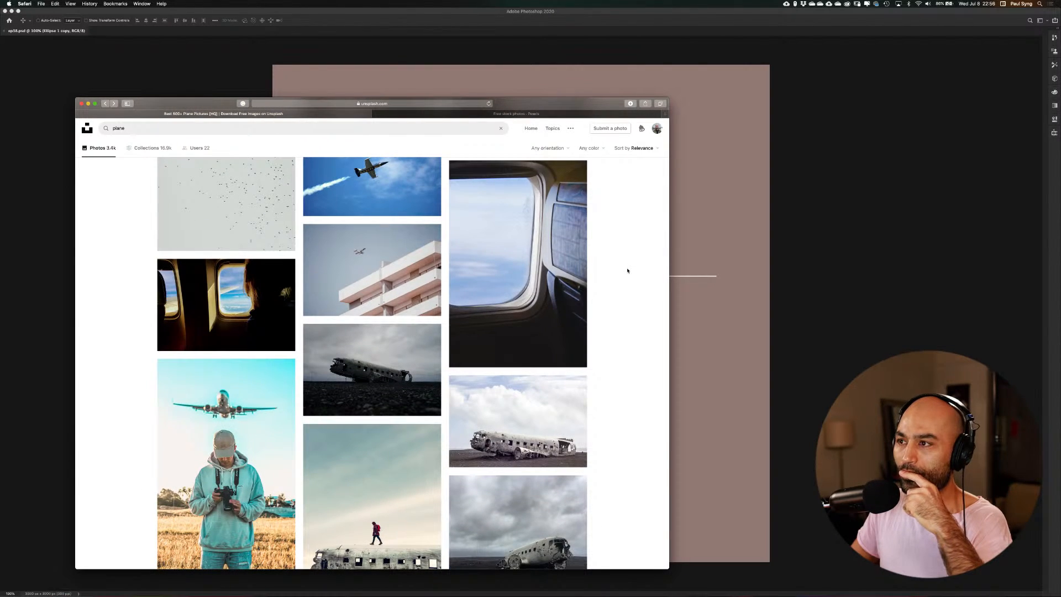
left_click_drag(549, 107, 591, 80)
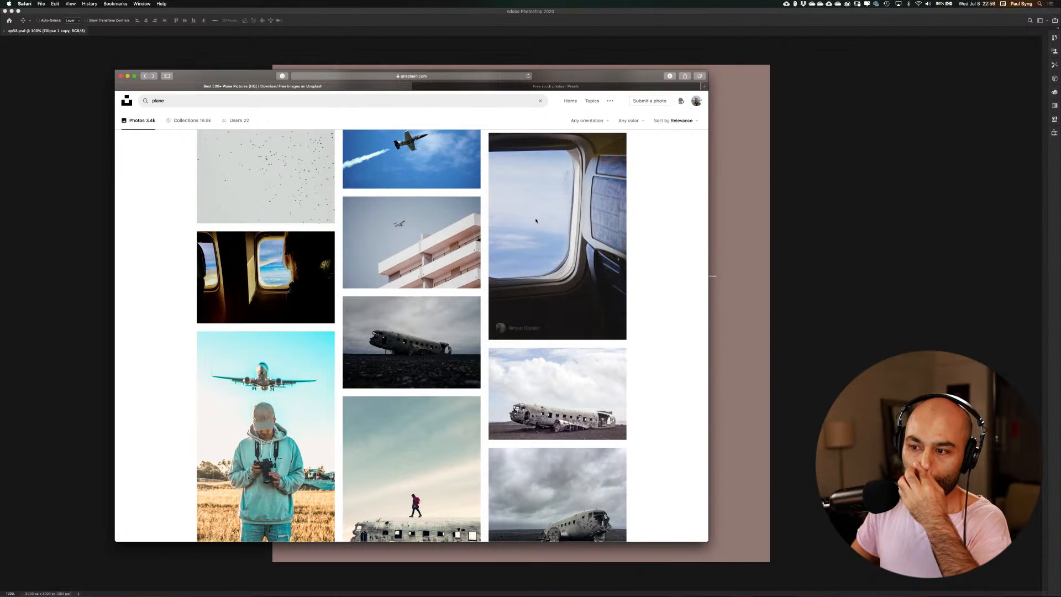
scroll(515, 294, "down", 10)
scroll(514, 294, "down", 6)
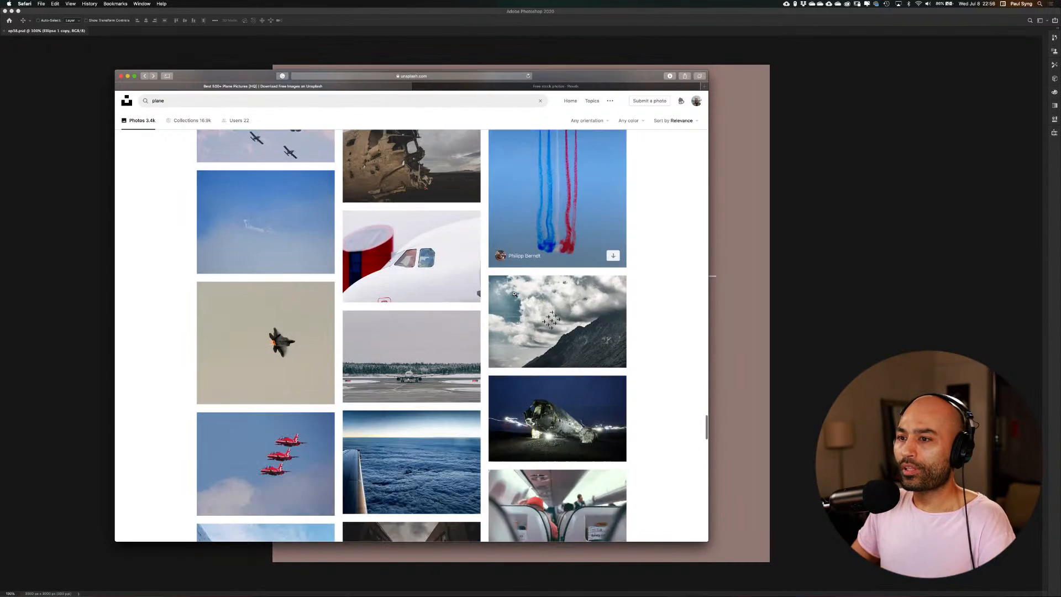
scroll(514, 293, "down", 10)
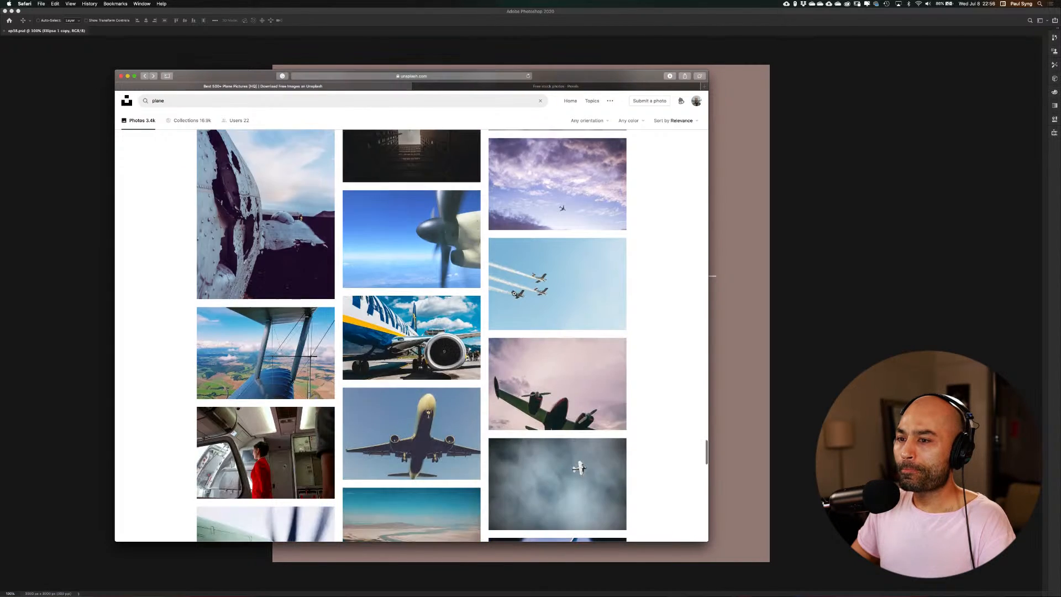
scroll(515, 294, "up", 3)
scroll(515, 294, "up", 20)
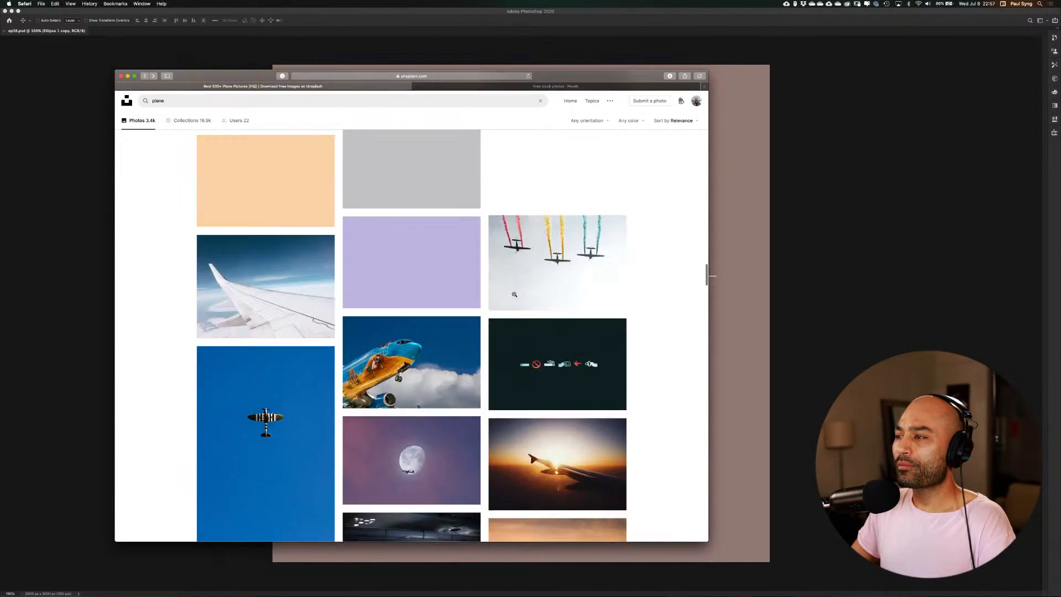
scroll(515, 294, "up", 2)
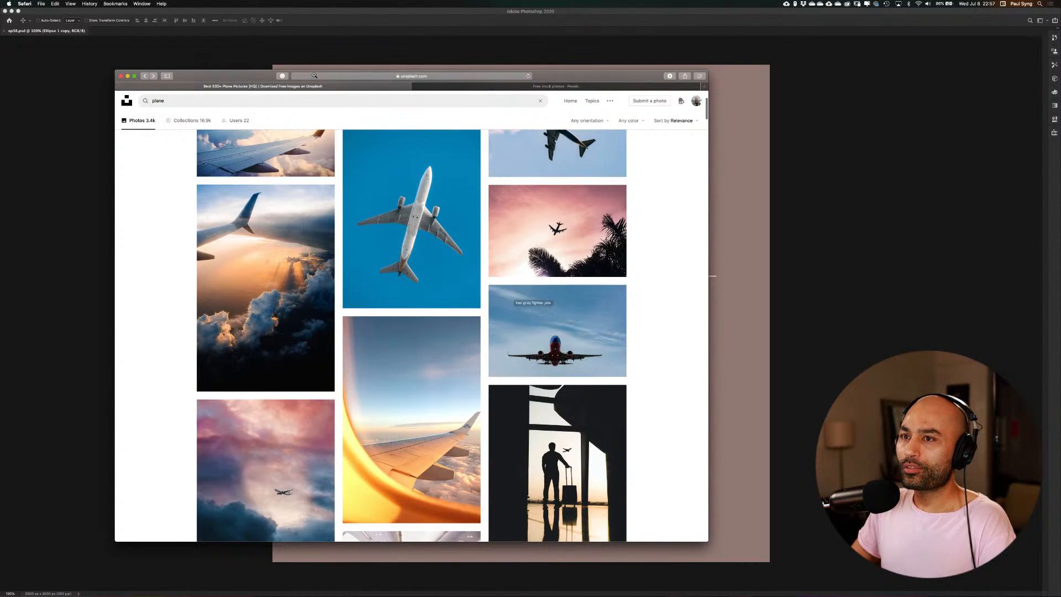
Replace the Unsplash search term with "platter" and run the search
left_click(276, 98)
key("super+a")
key("BackSpace")
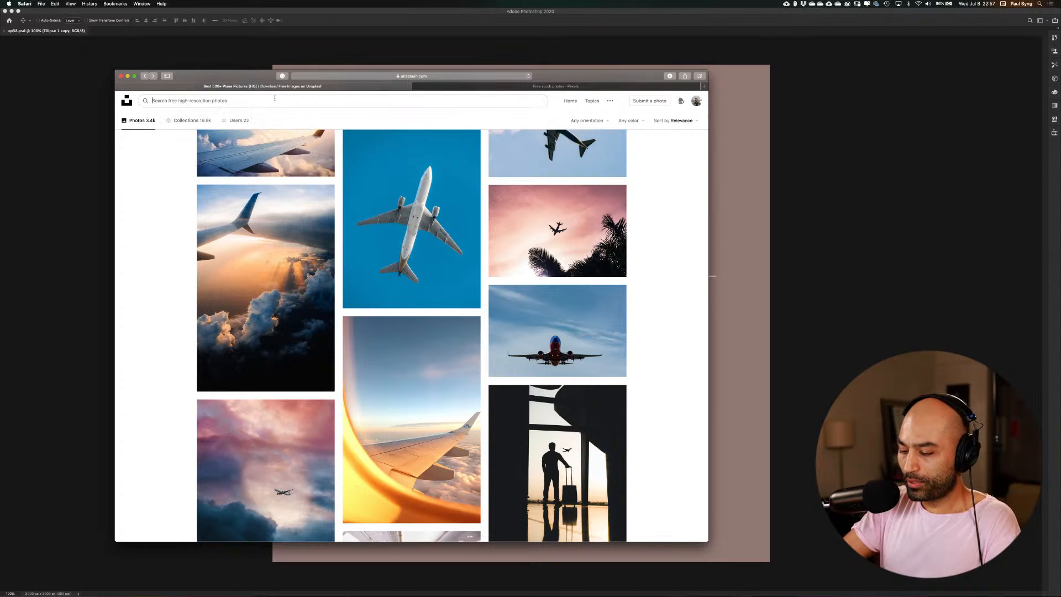
type("platter")
key("Return")
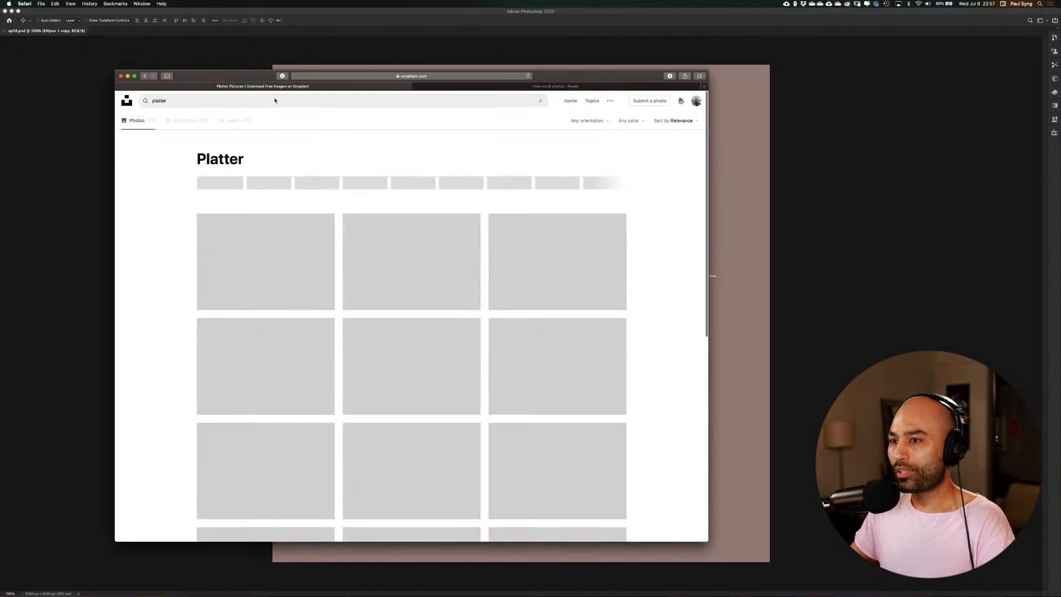
Look through the platter photo results for a usable dish image, and switch back to Photoshop
scroll(591, 309, "down", 20)
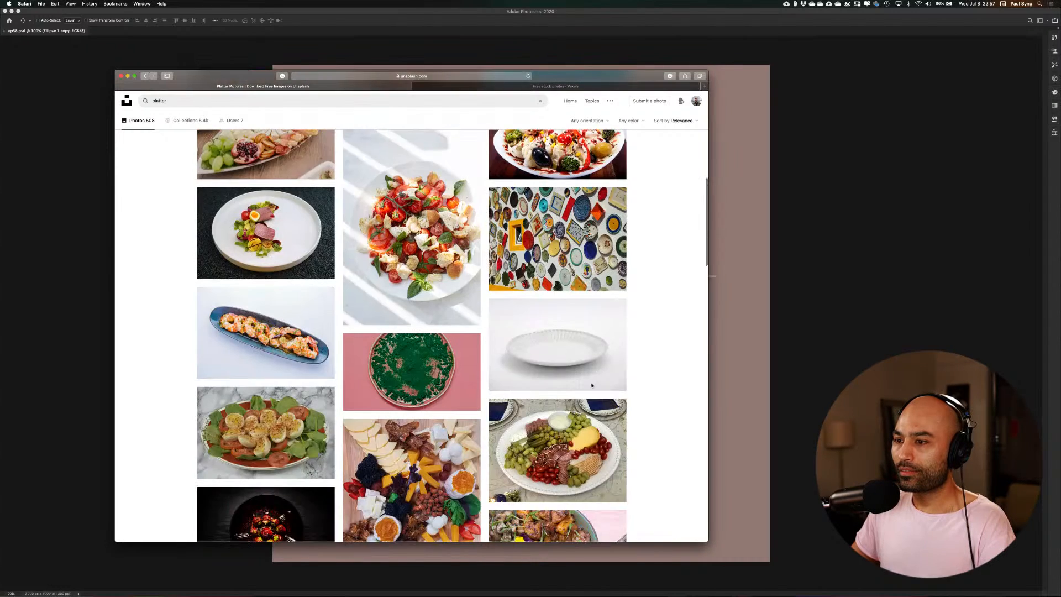
scroll(592, 385, "down", 10)
scroll(591, 383, "up", 4)
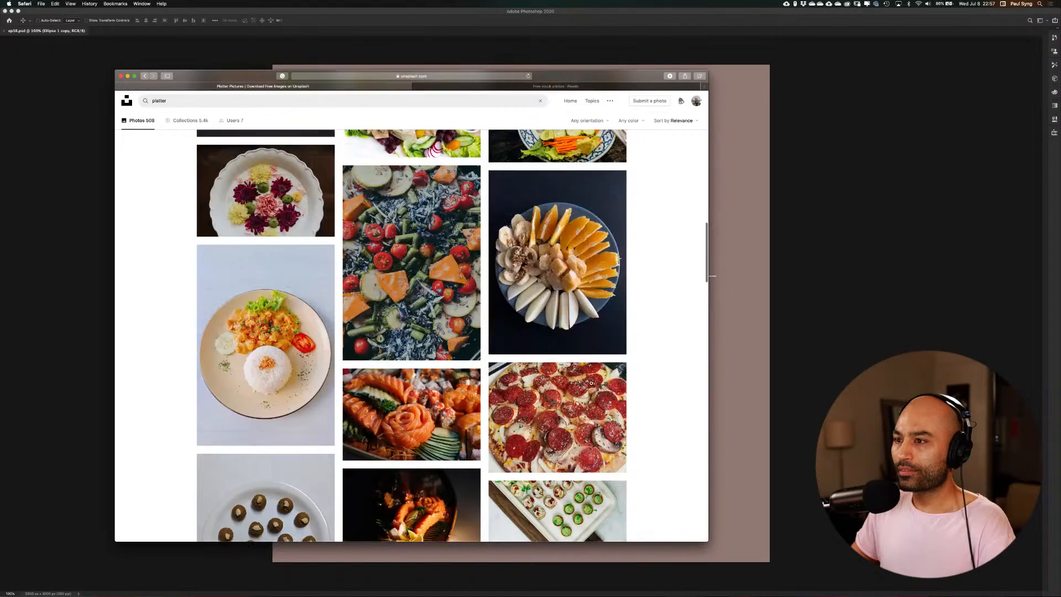
scroll(591, 382, "down", 10)
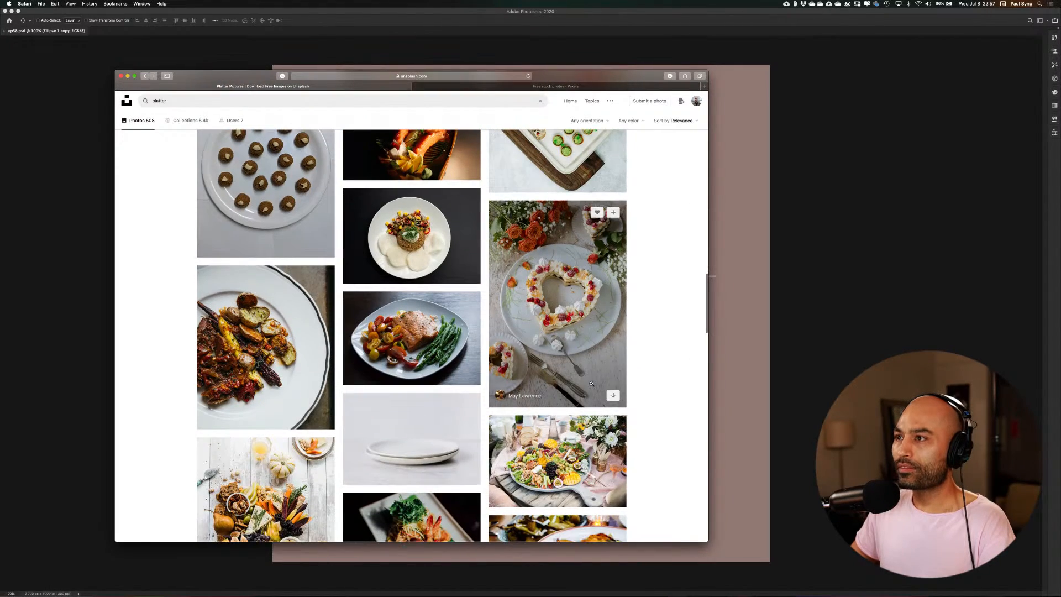
left_click(576, 53)
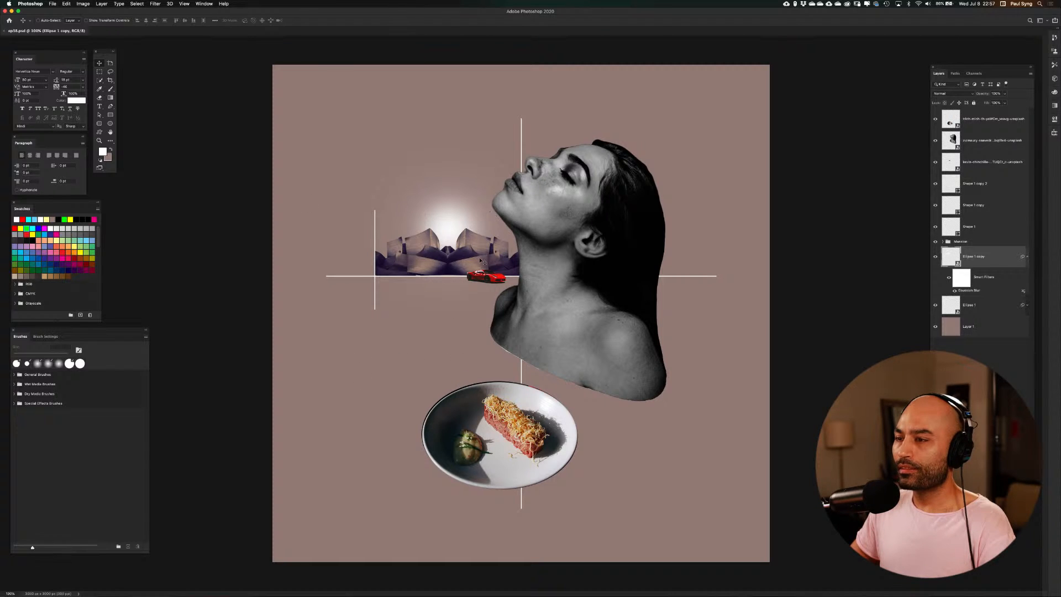
Switch to Safari, search Unsplash for "perfume", and narrow and move the browser window so the composition shows beside it
key("ctrl+Up")
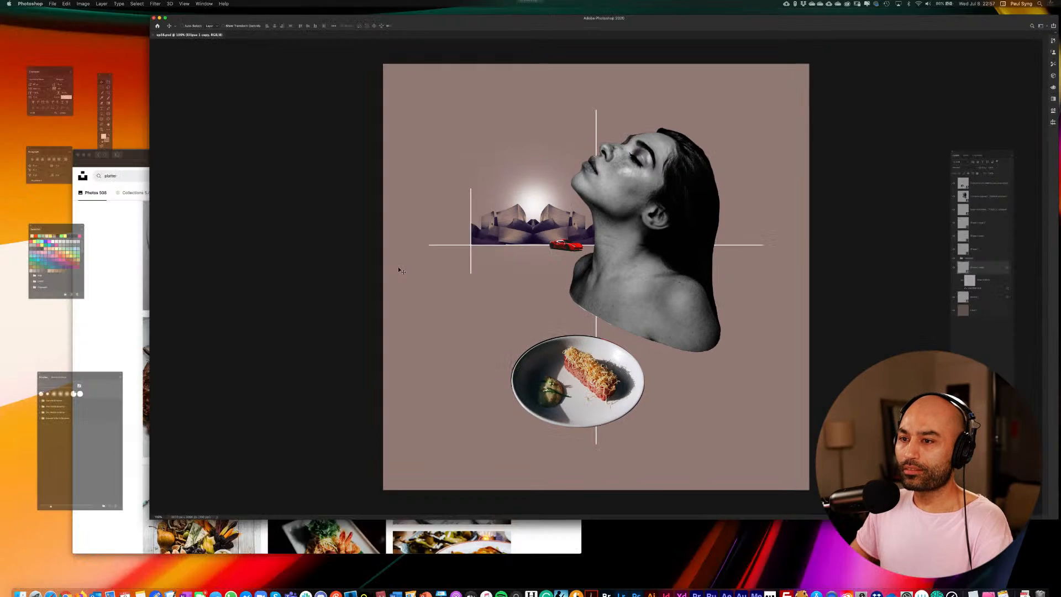
left_click(354, 301)
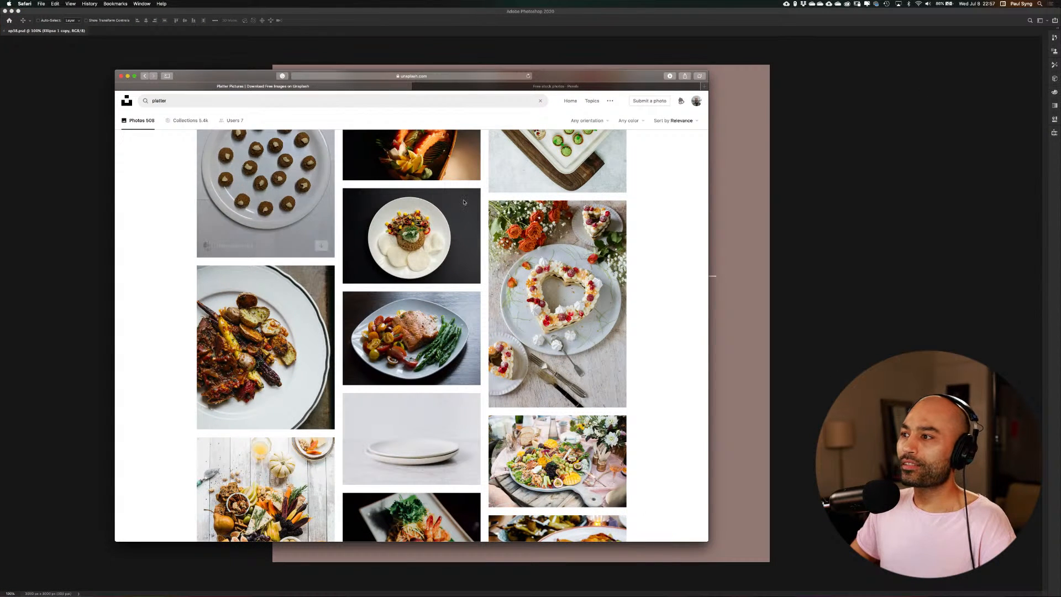
left_click(371, 98)
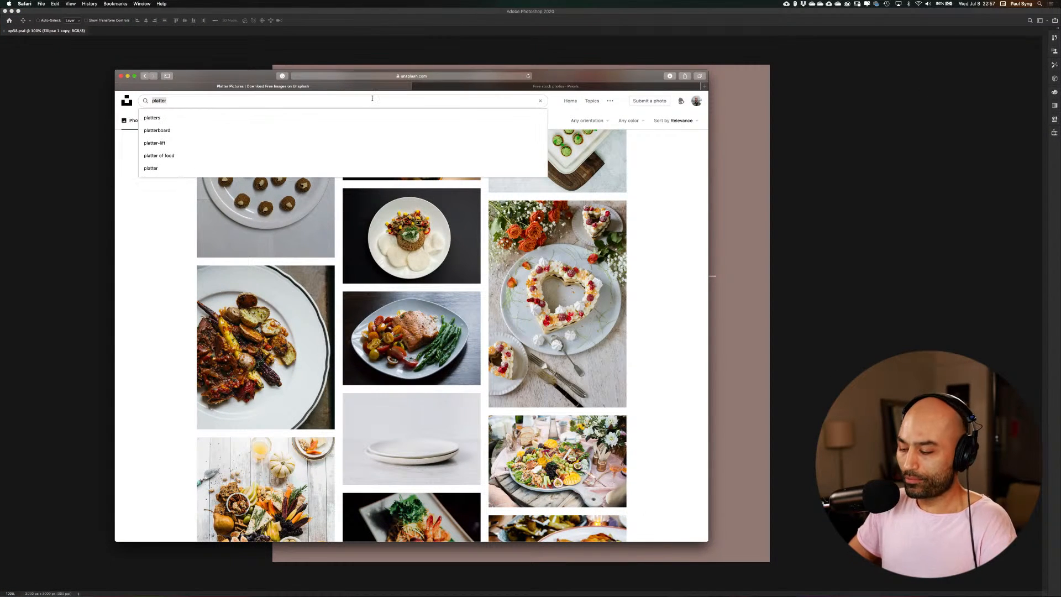
type("perfume")
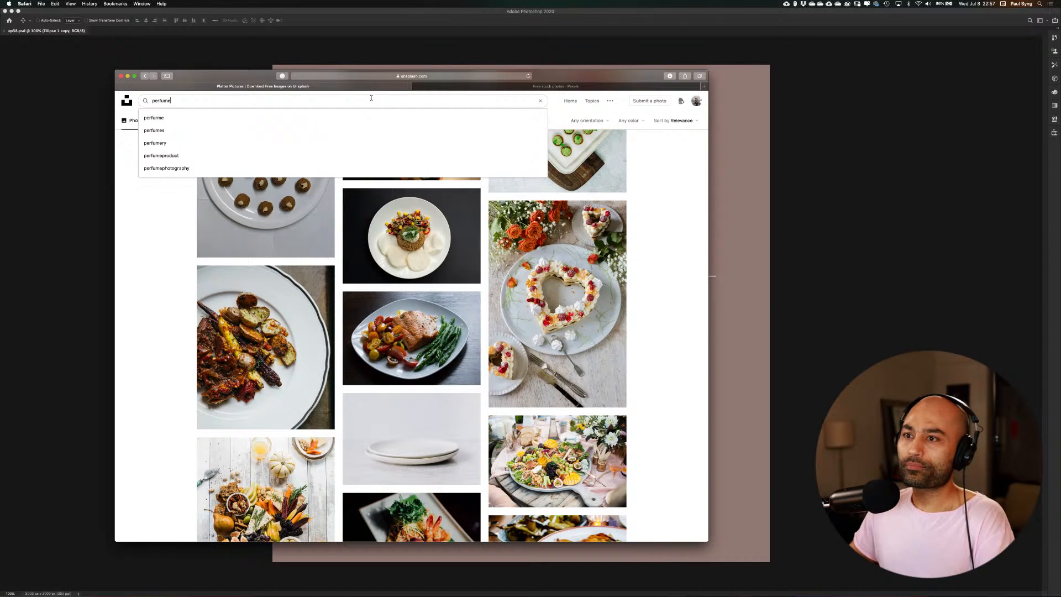
key("Return")
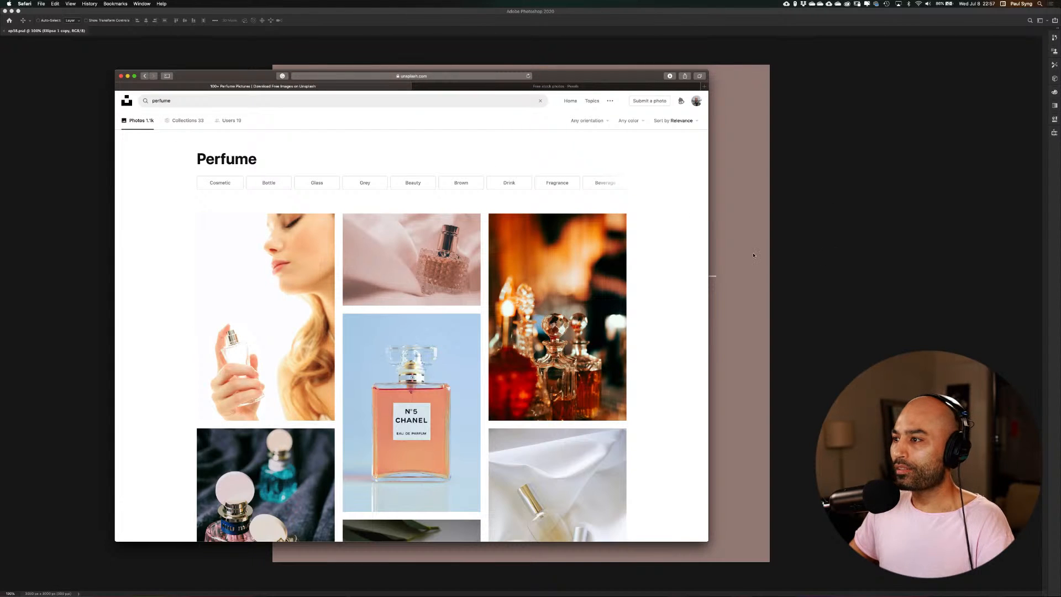
left_click_drag(709, 262, 441, 262)
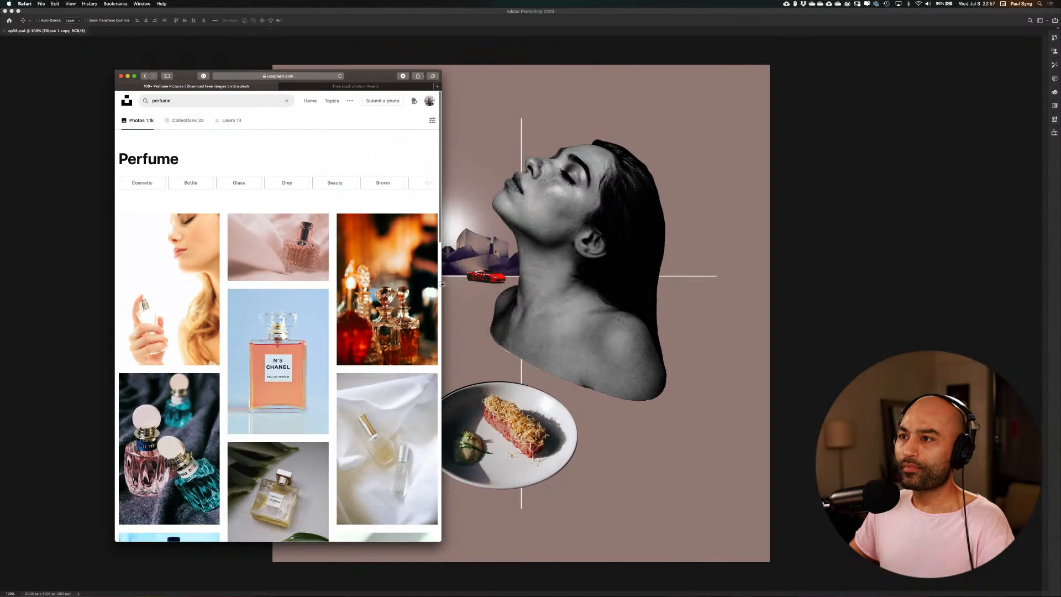
left_click_drag(364, 76, 266, 79)
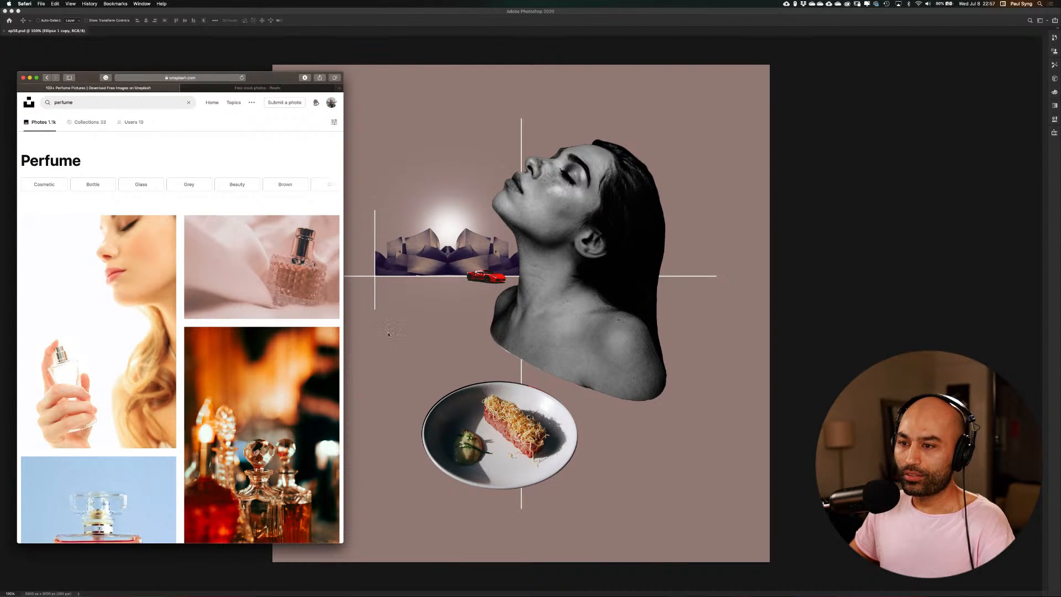
Find the photo of the blue Bleu de Chanel bottle, download it into the Resources folder, and return to the perfume results
scroll(262, 390, "down", 10)
scroll(262, 389, "up", 5)
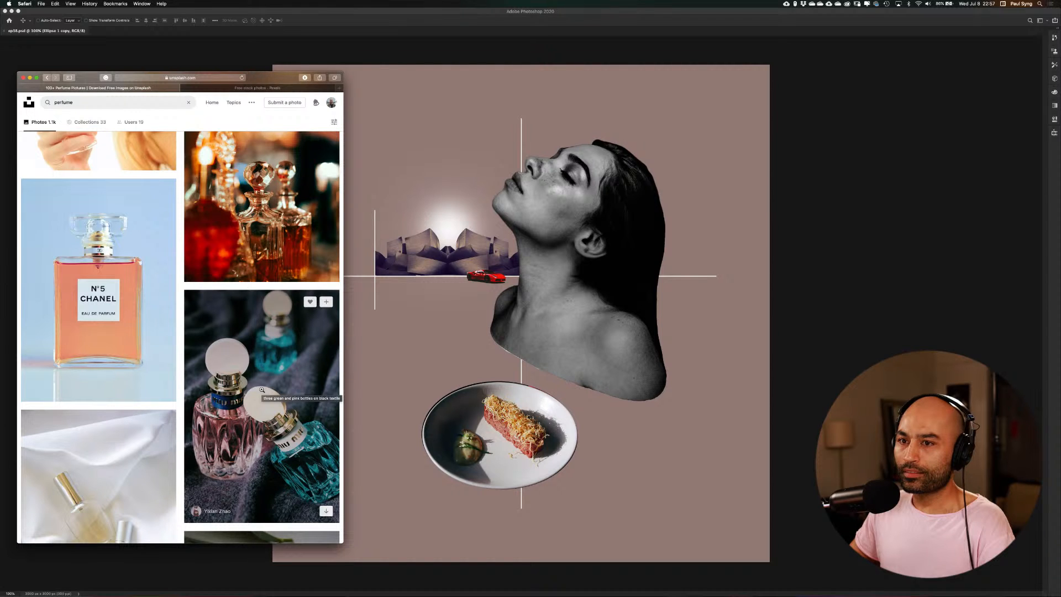
scroll(262, 389, "down", 10)
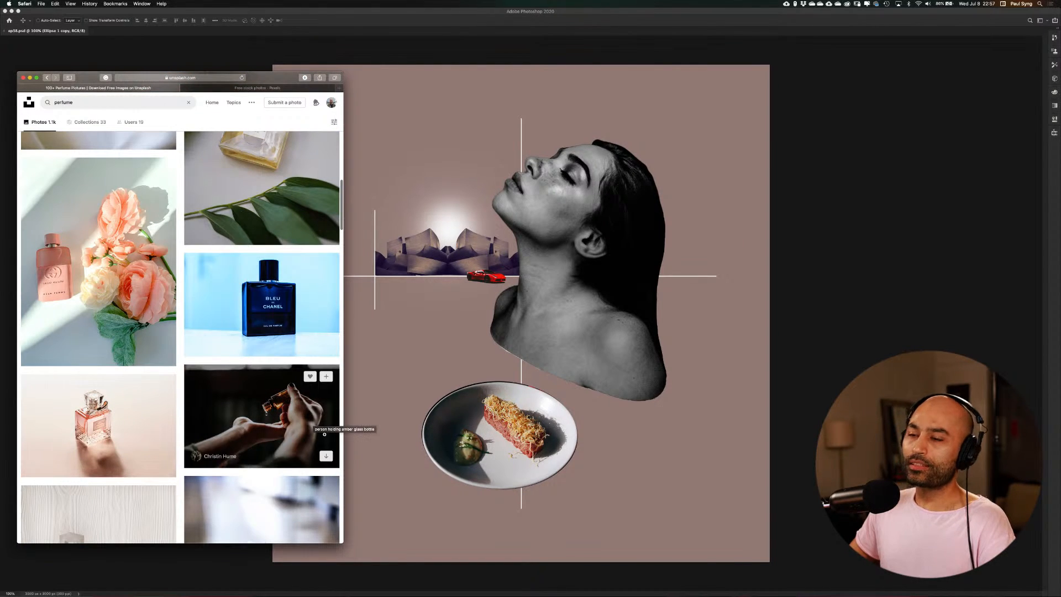
left_click(286, 328)
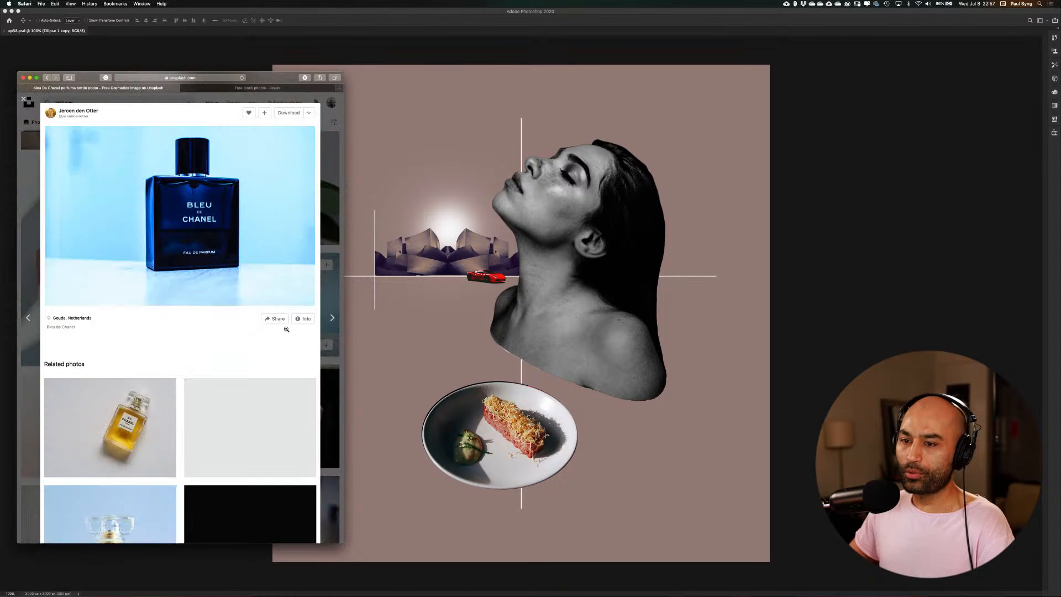
scroll(226, 264, "down", 5)
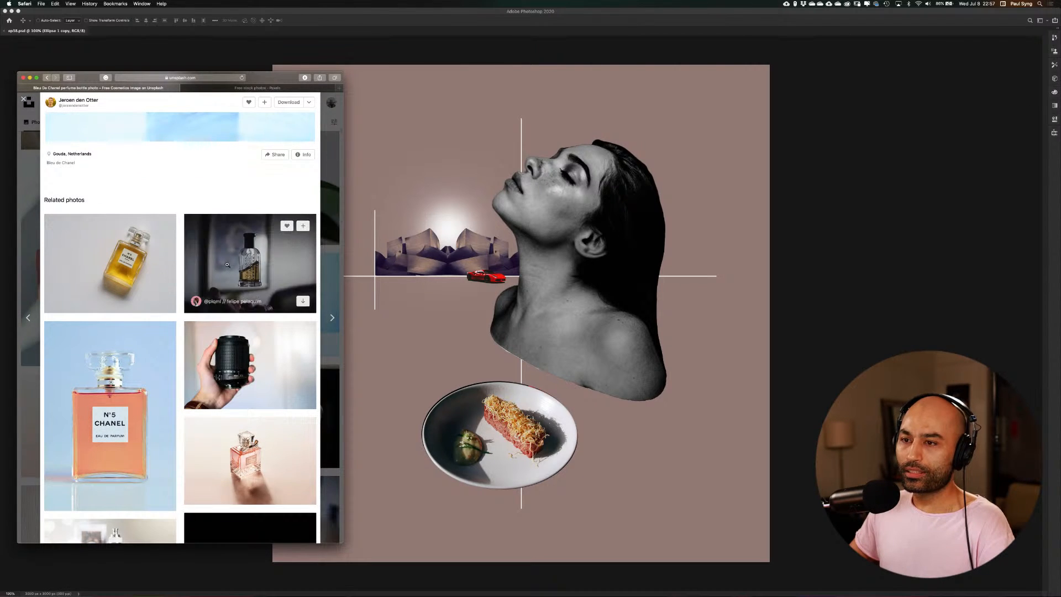
scroll(227, 264, "up", 5)
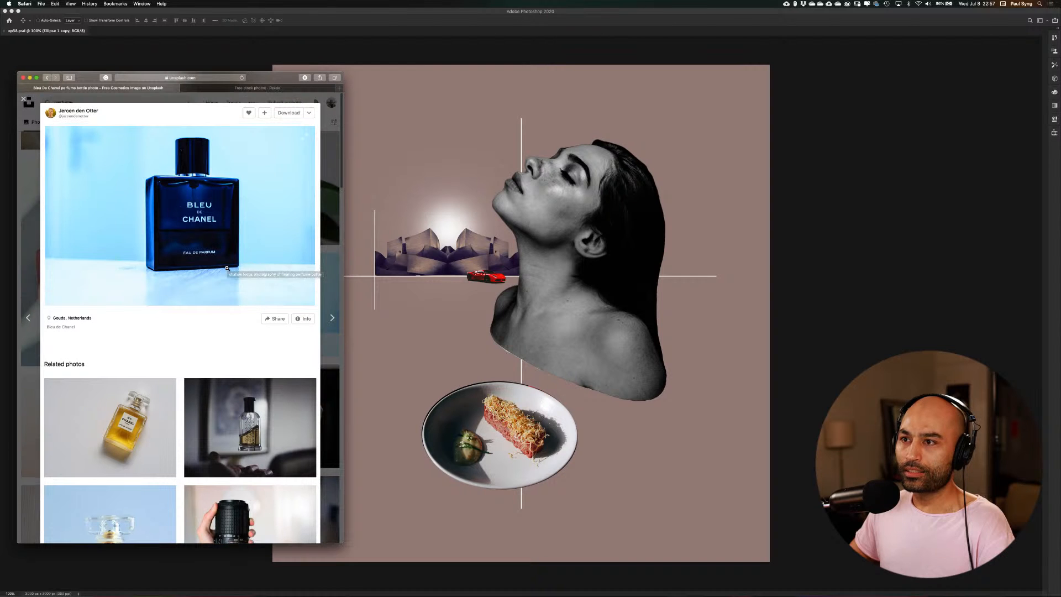
left_click(284, 114)
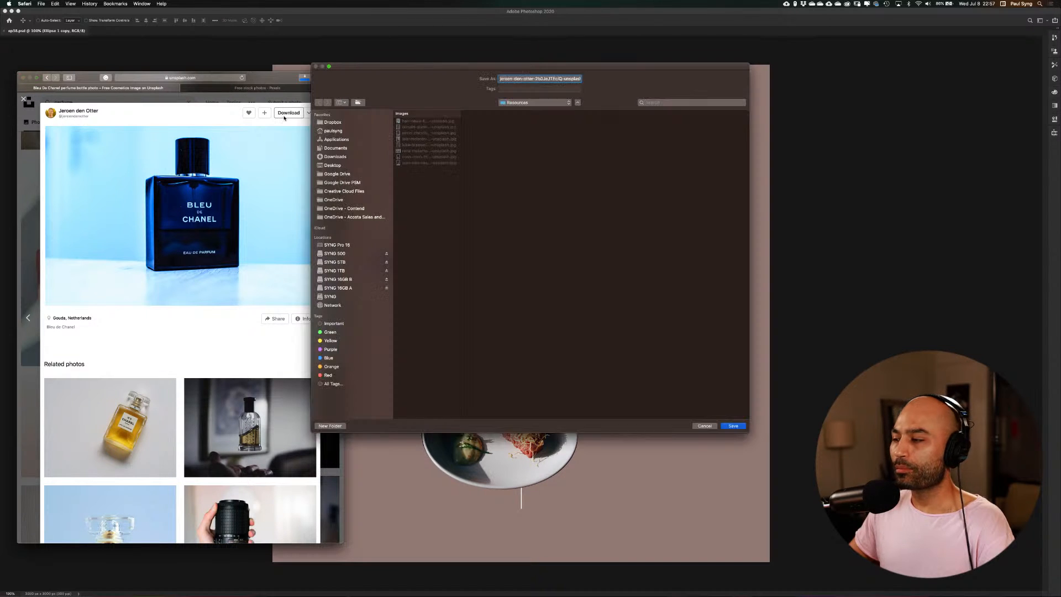
left_click(733, 426)
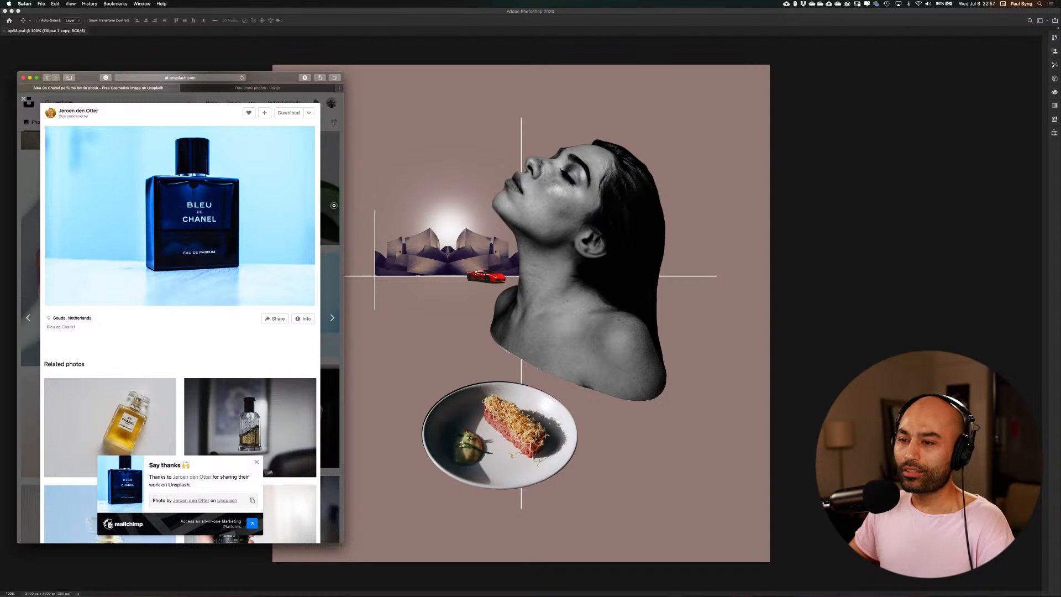
left_click(333, 206)
Look through more perfume results for another usable bottle, and open the photo of the black CK be bottle
scroll(296, 321, "down", 5)
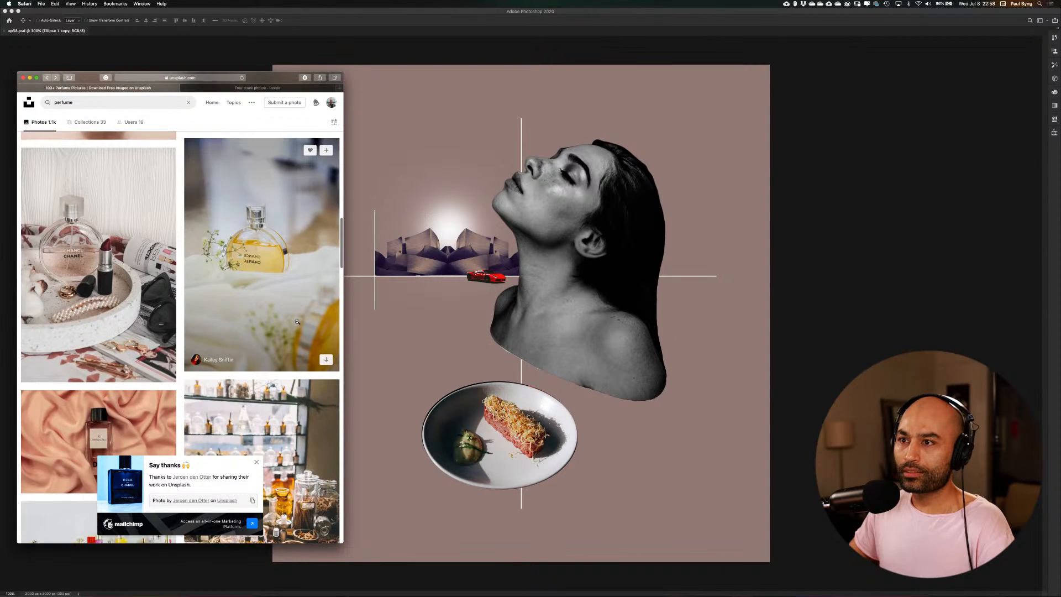
scroll(296, 321, "up", 2)
scroll(304, 325, "down", 7)
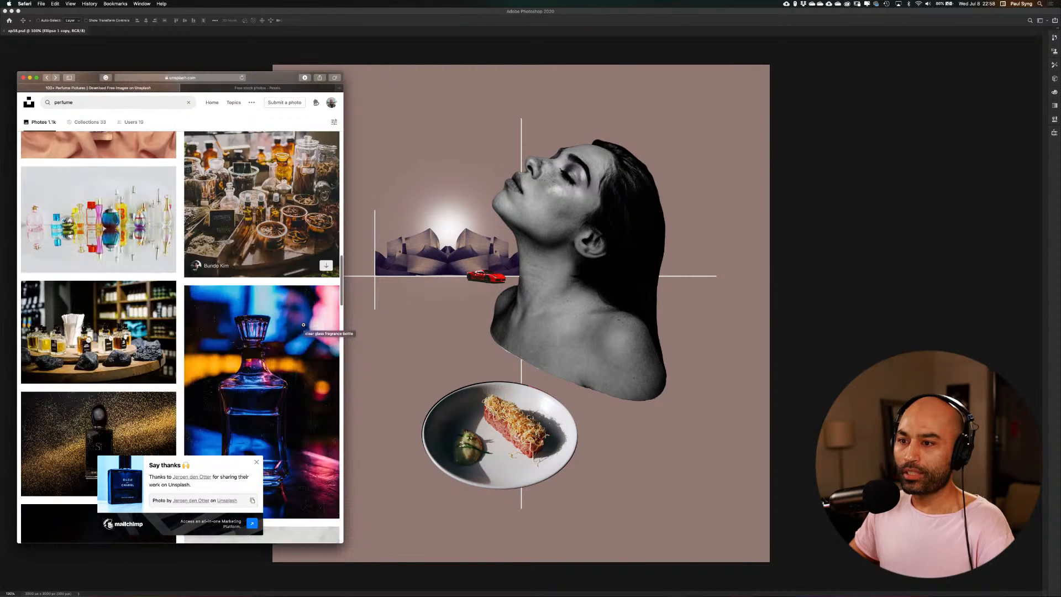
scroll(303, 324, "down", 5)
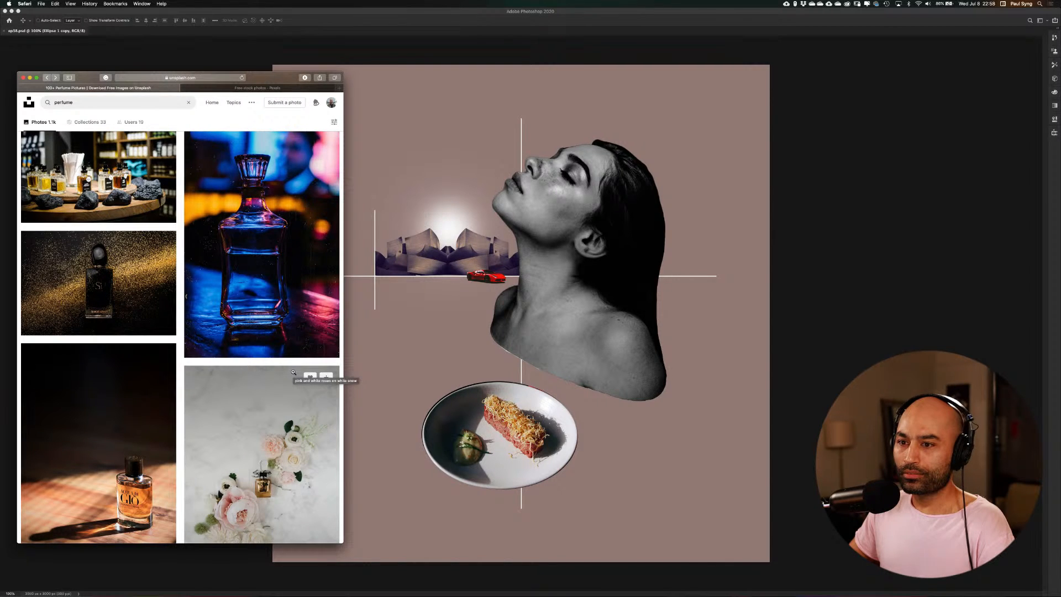
scroll(293, 372, "down", 6)
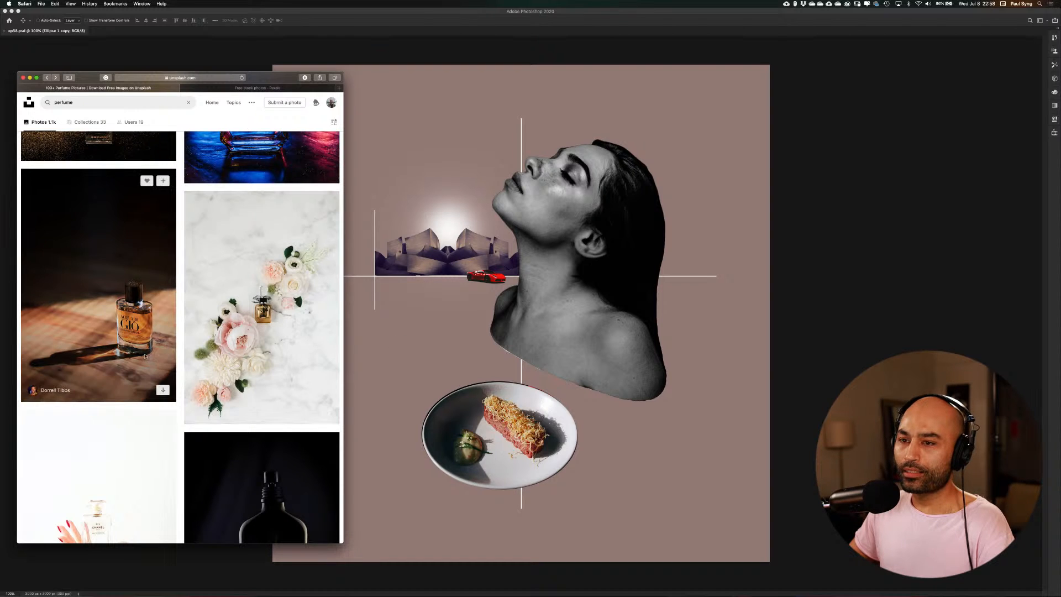
scroll(154, 332, "down", 7)
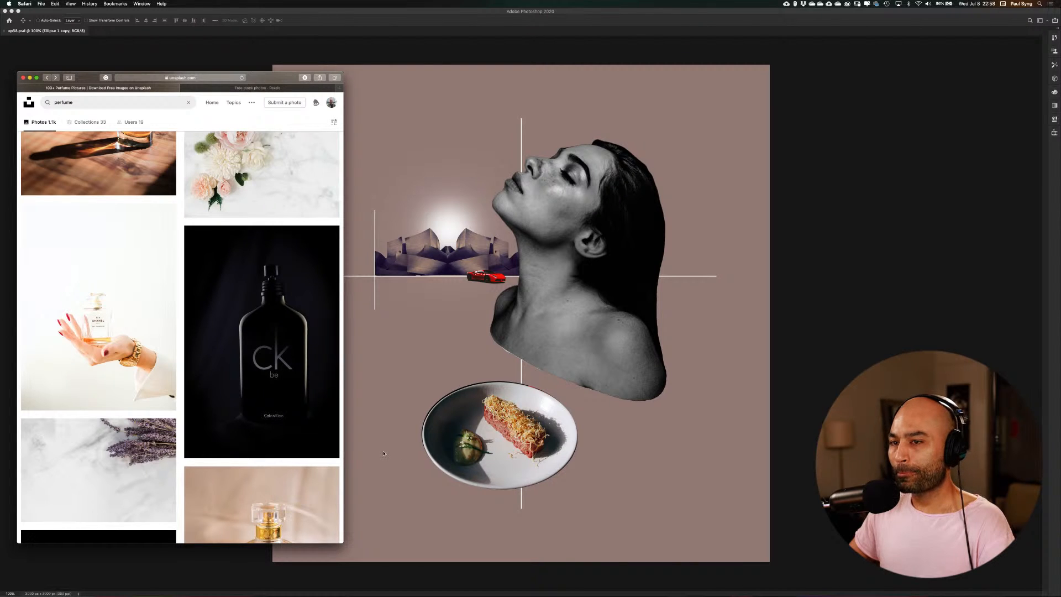
left_click(295, 376)
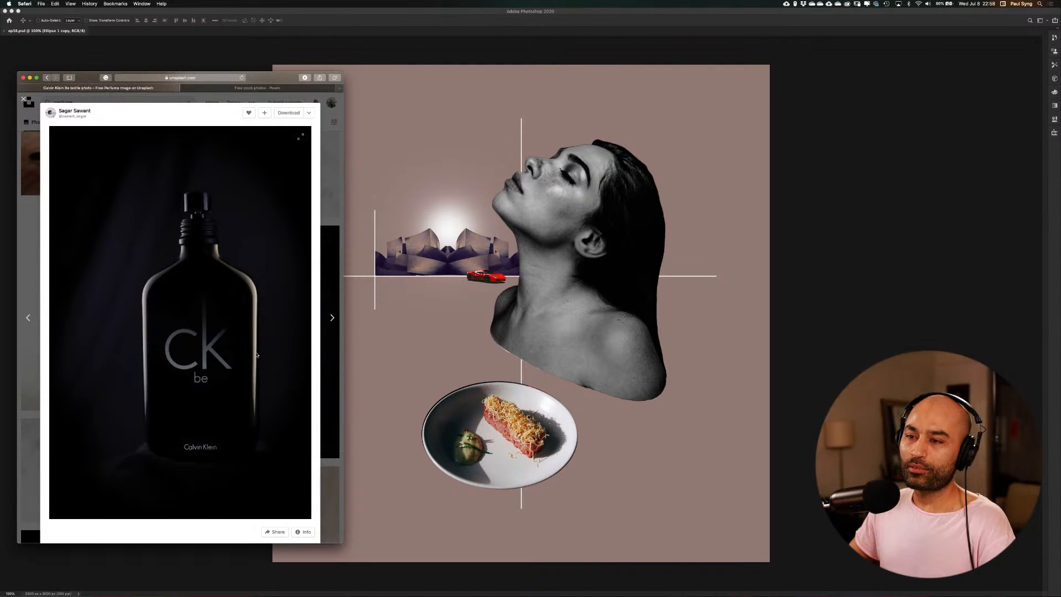
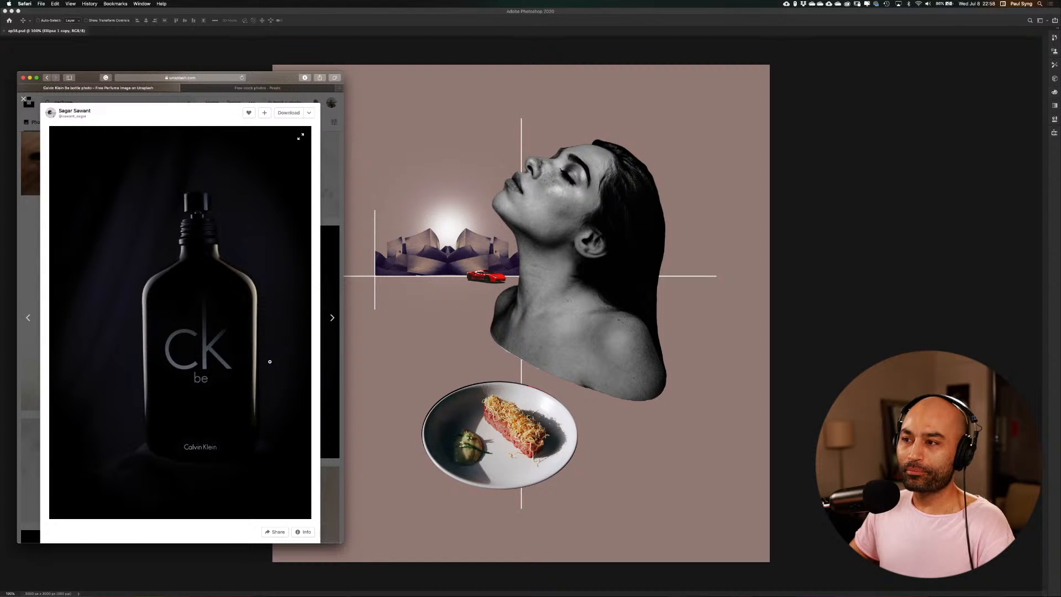
Close the CK be bottle photo and look through further perfume results for a bottle that suits the composition
left_click(342, 203)
scroll(312, 331, "down", 4)
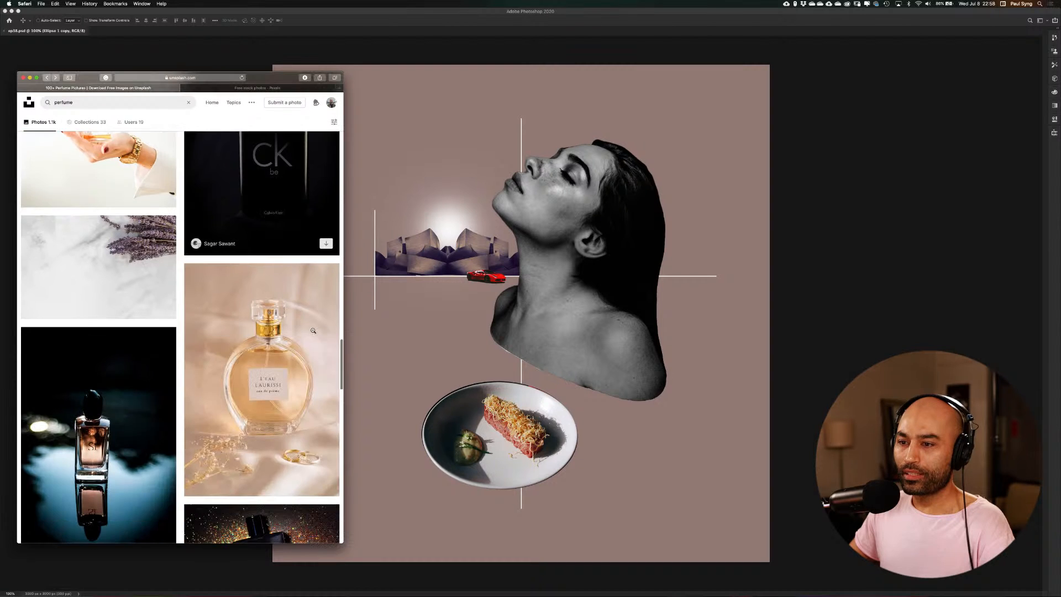
scroll(313, 330, "down", 3)
scroll(312, 331, "down", 2)
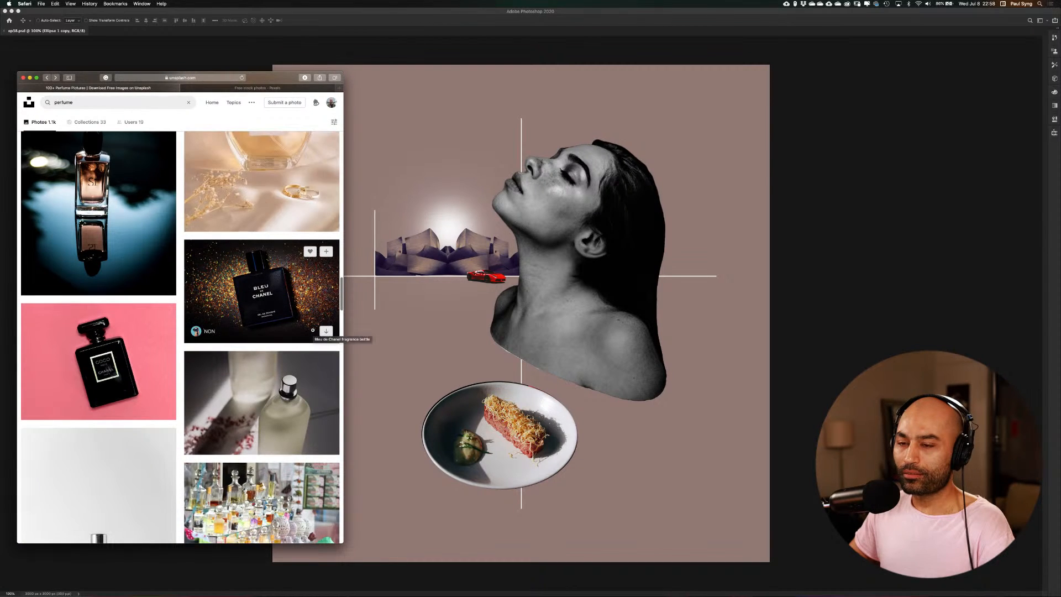
scroll(313, 330, "down", 2)
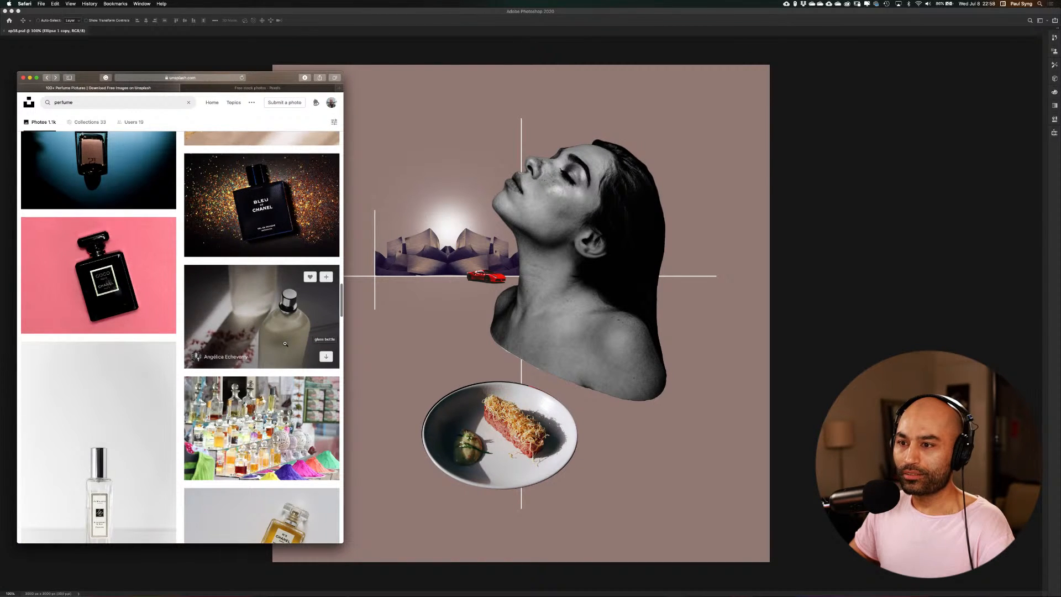
scroll(285, 343, "down", 10)
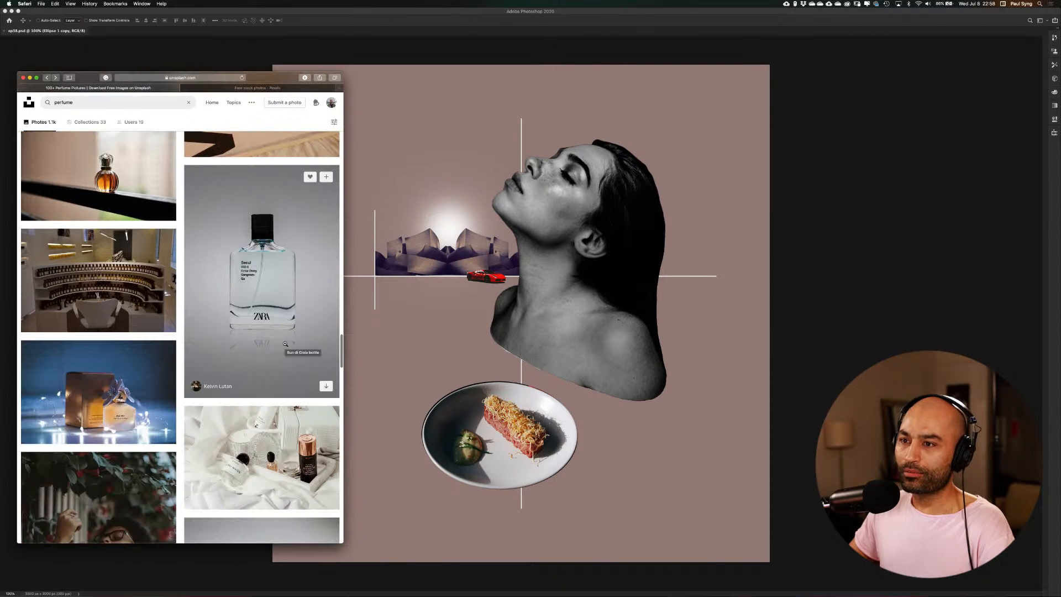
scroll(285, 343, "down", 5)
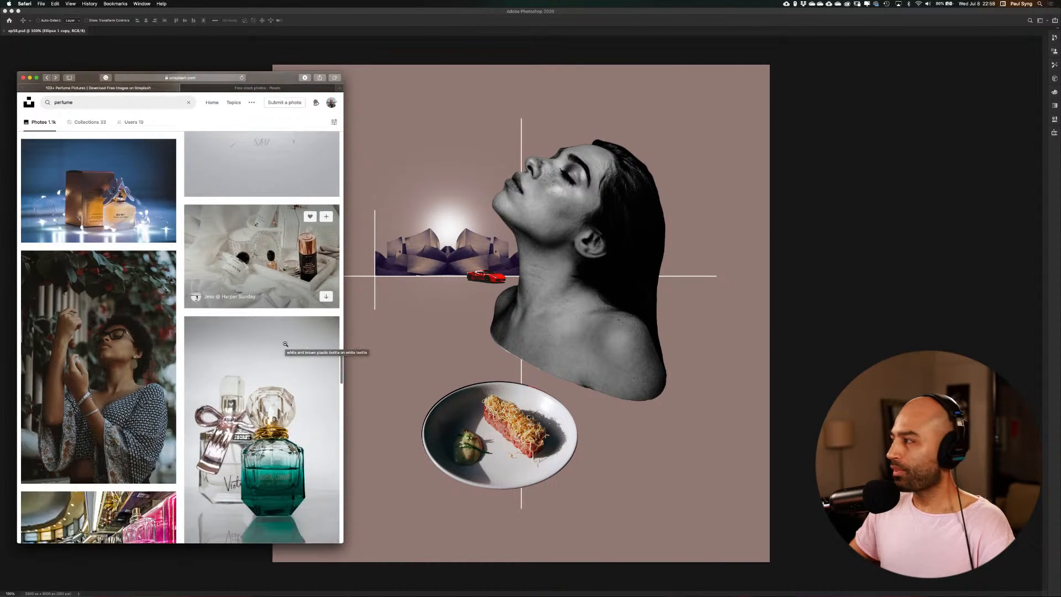
scroll(285, 343, "down", 7)
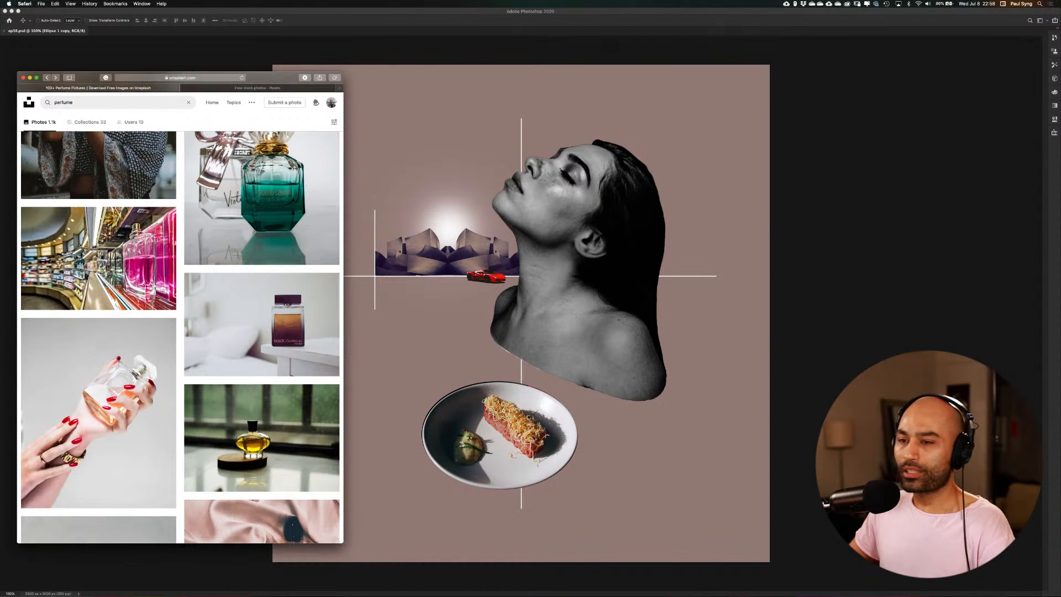
scroll(254, 362, "down", 6)
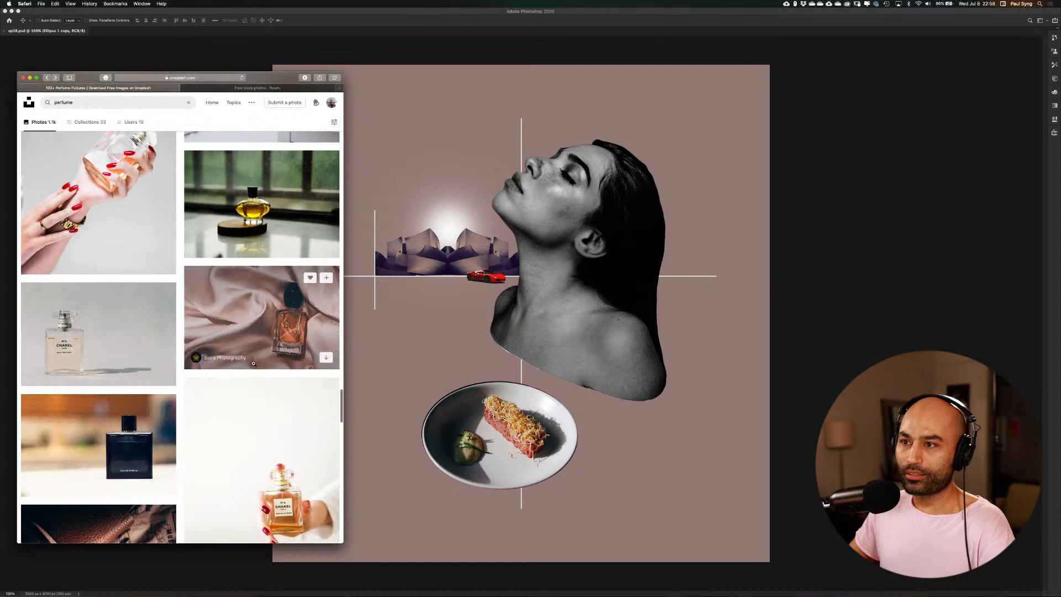
scroll(253, 362, "up", 3)
scroll(253, 363, "down", 5)
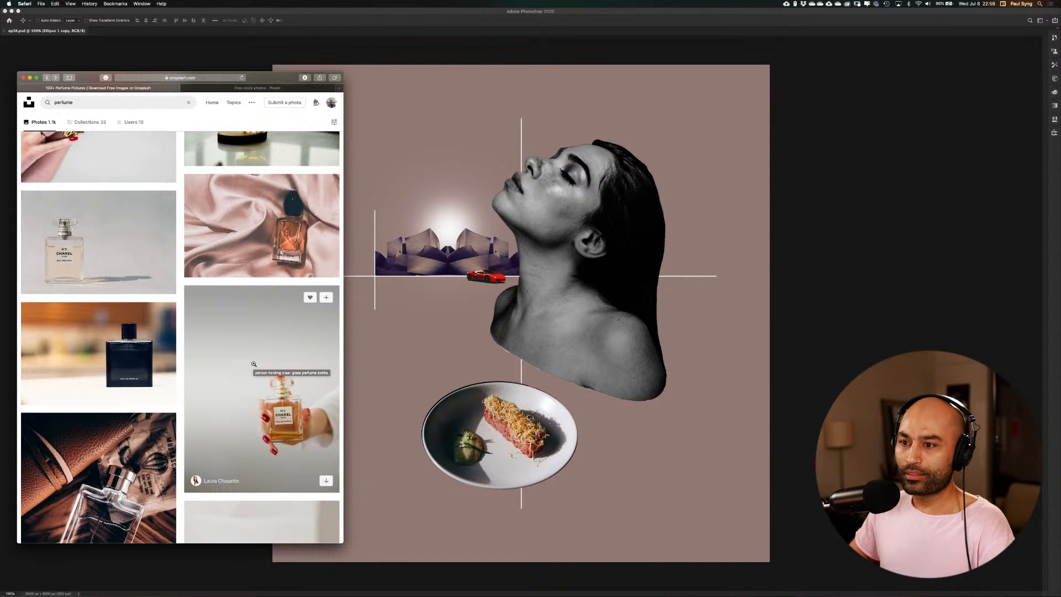
scroll(254, 363, "down", 9)
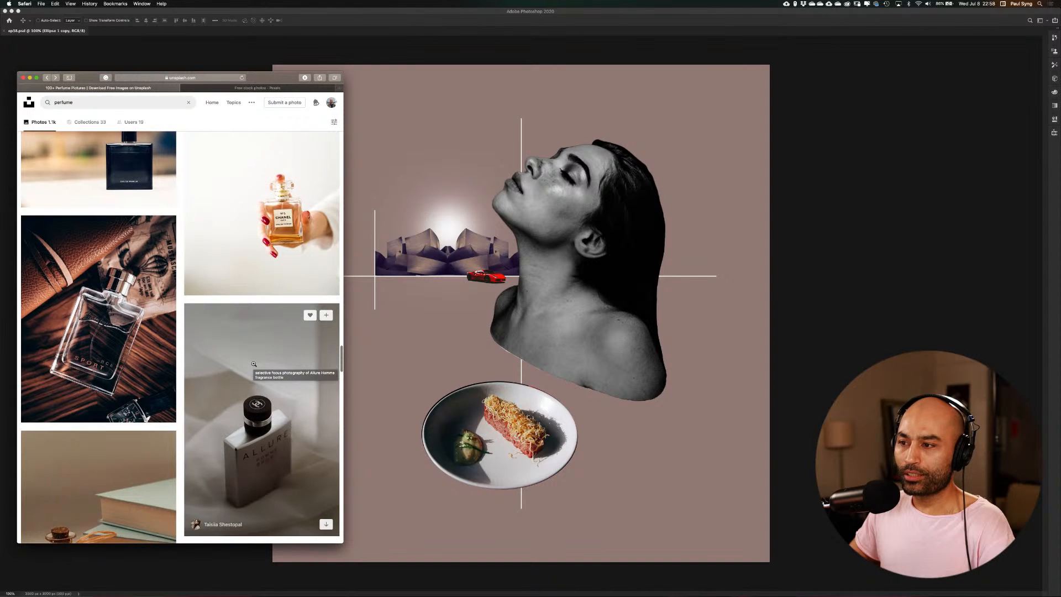
scroll(254, 363, "up", 6)
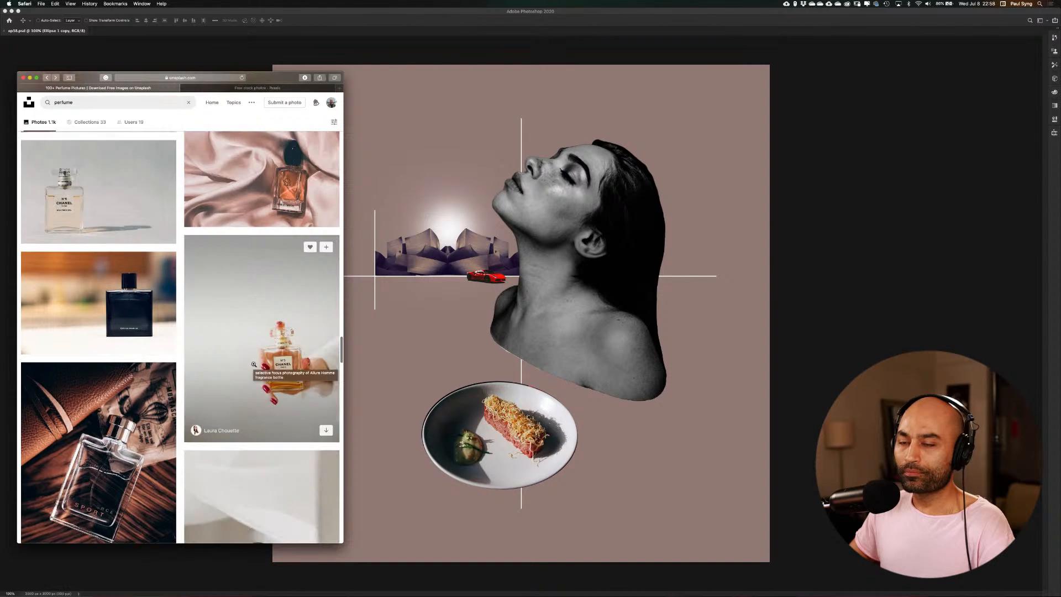
Open the photo of the dark Eau de Parfum bottle, look through its related photos, and return to the perfume results
left_click(128, 333)
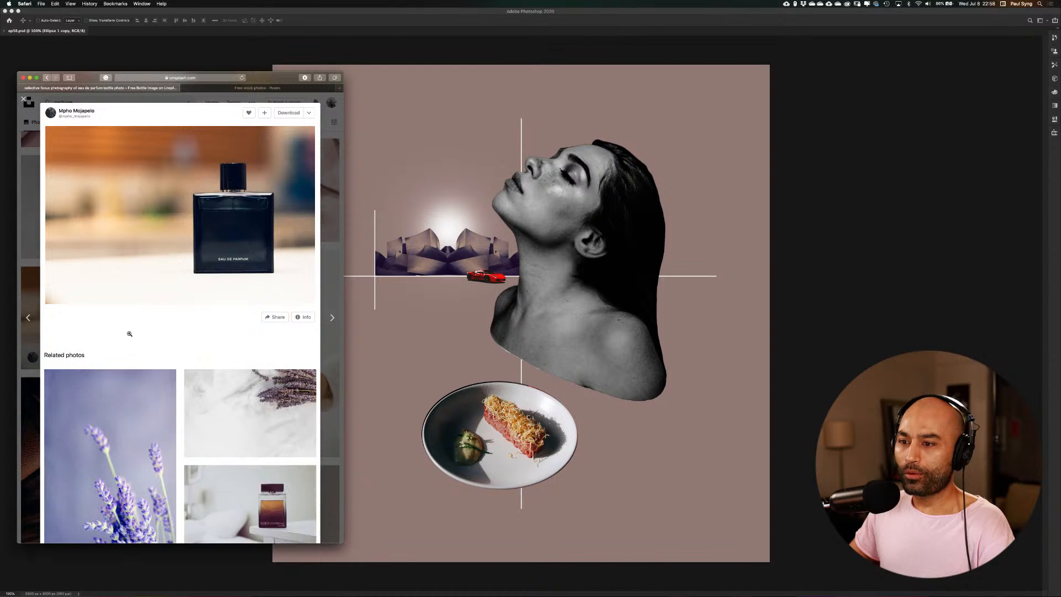
scroll(184, 342, "down", 6)
scroll(184, 343, "down", 10)
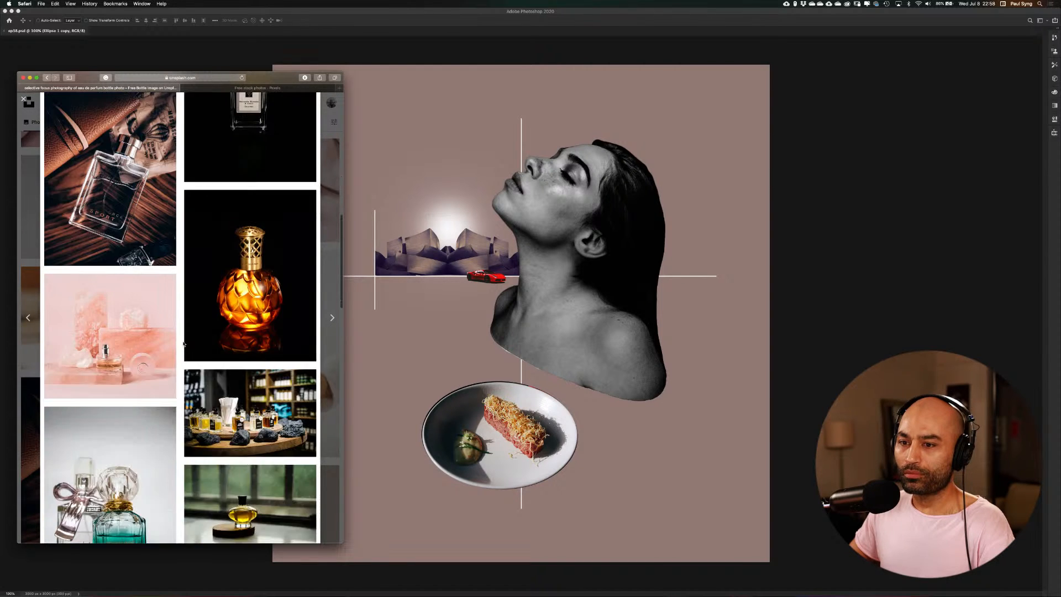
scroll(181, 344, "down", 10)
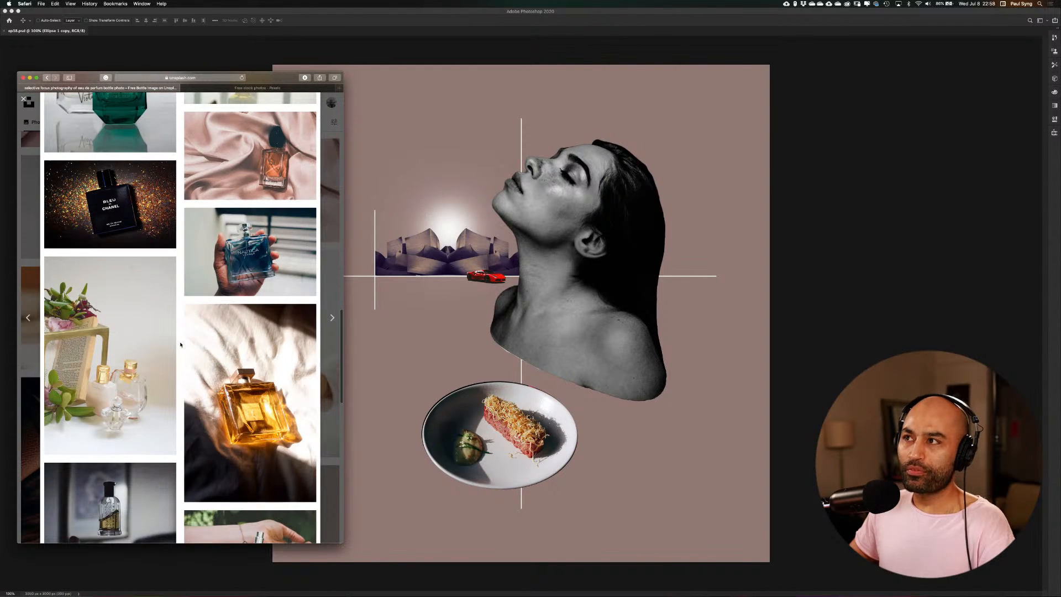
scroll(180, 346, "down", 1)
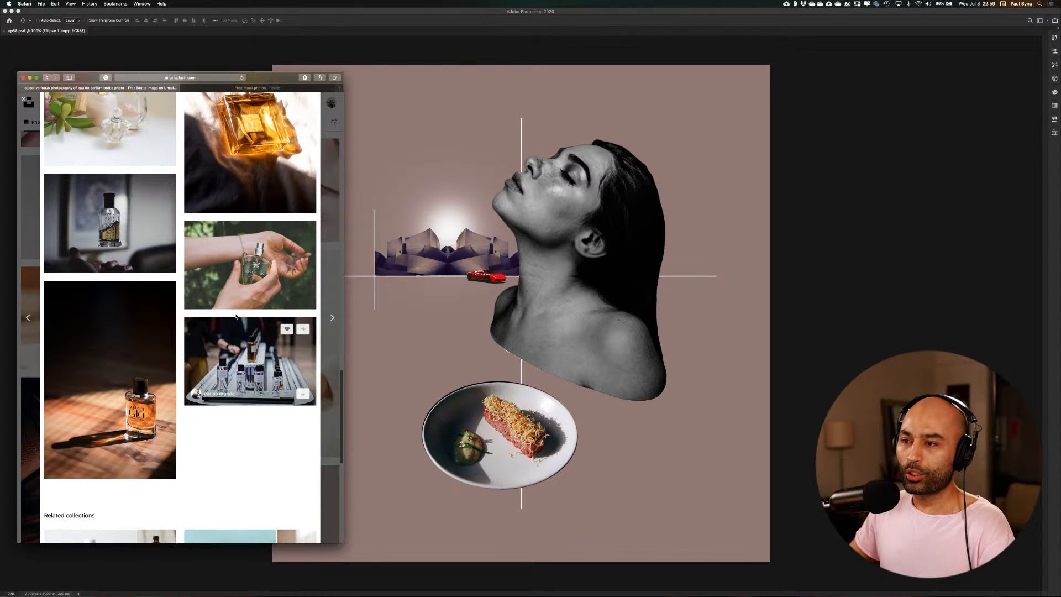
left_click(326, 225)
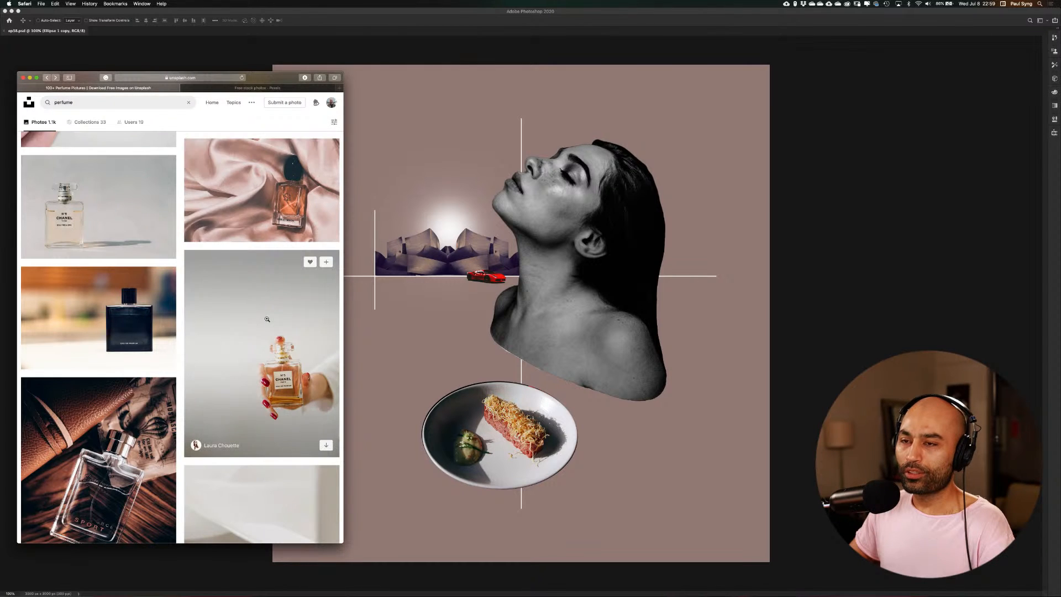
Look through the remaining perfume photos further down the results for another bottle to use
scroll(267, 320, "down", 4)
scroll(267, 319, "down", 18)
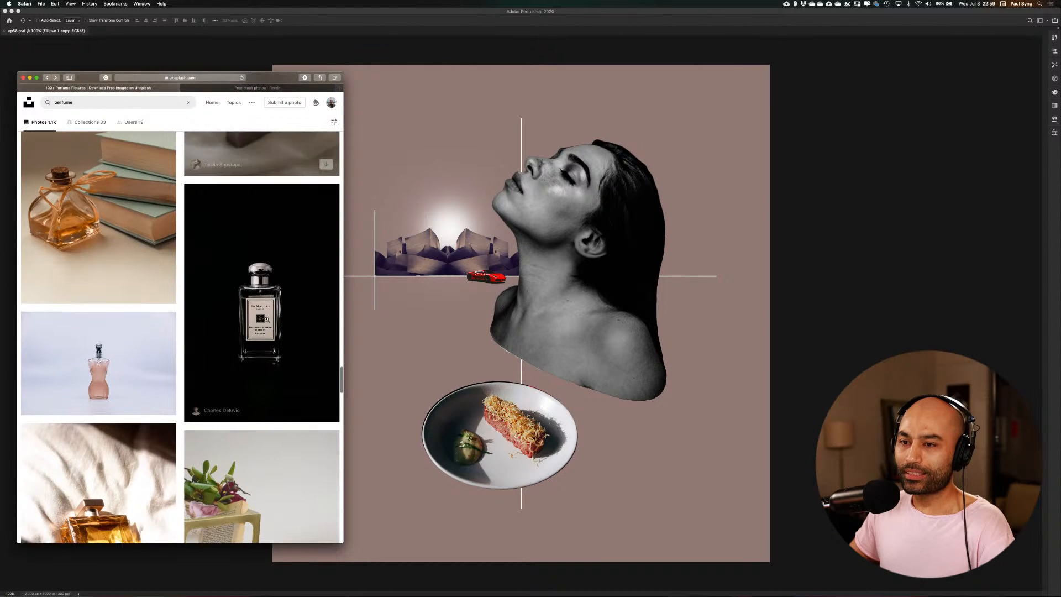
scroll(266, 320, "down", 15)
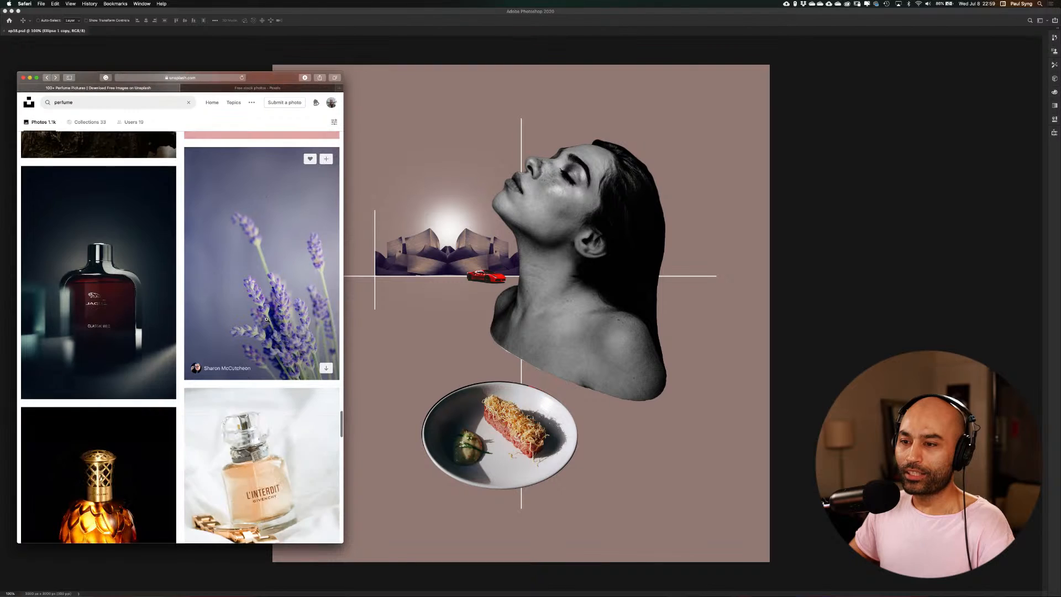
scroll(266, 319, "down", 4)
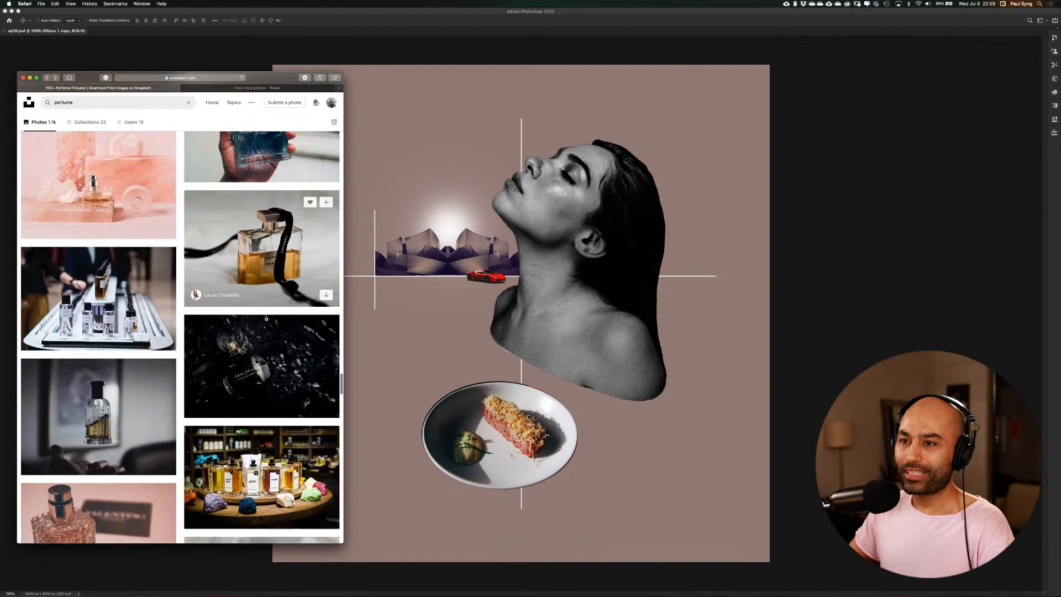
scroll(266, 320, "up", 3)
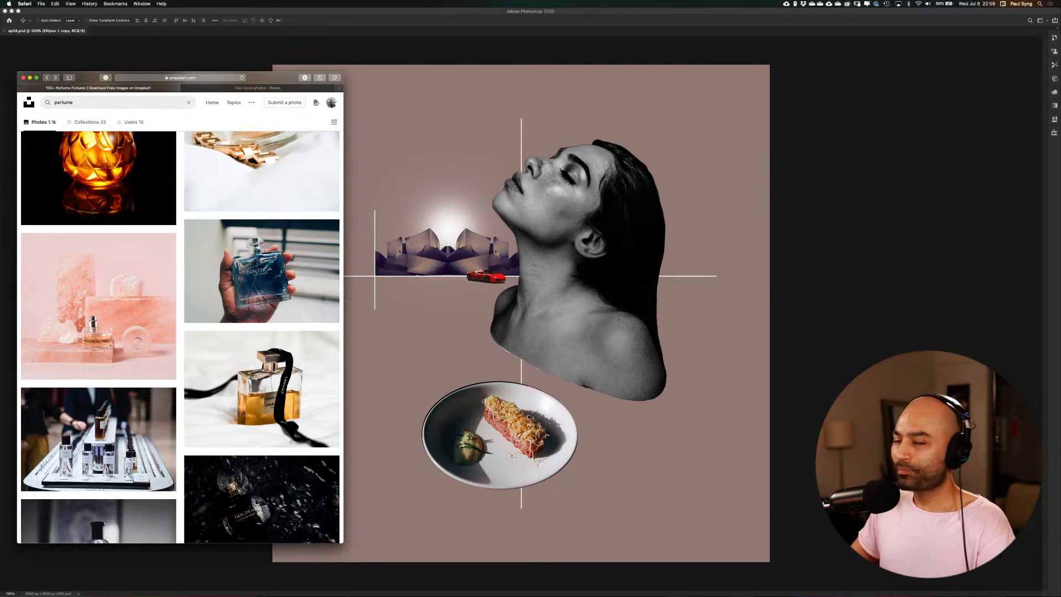
scroll(307, 350, "down", 15)
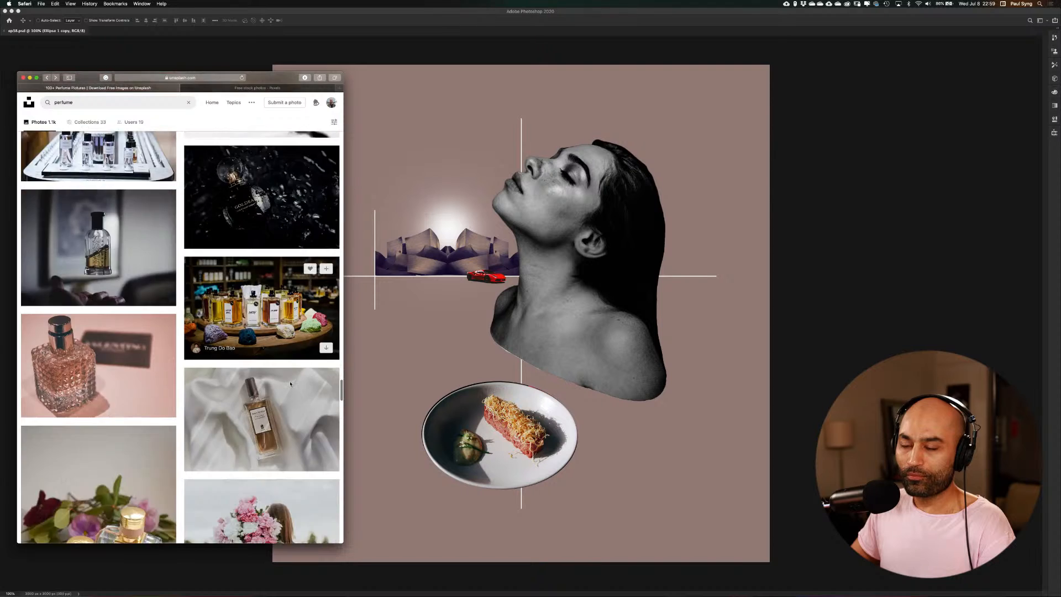
scroll(290, 382, "down", 5)
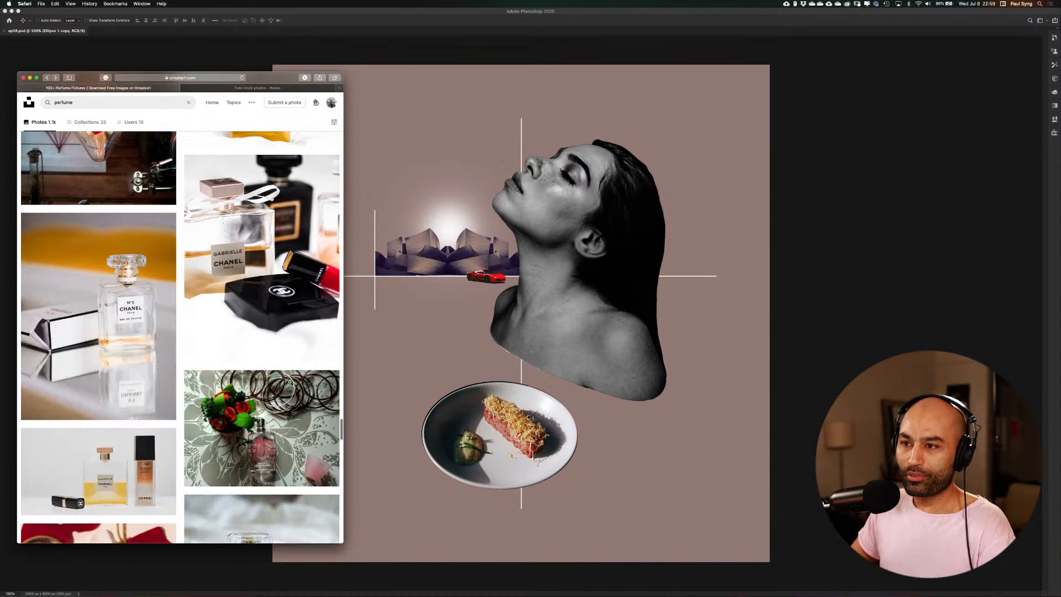
scroll(290, 383, "down", 12)
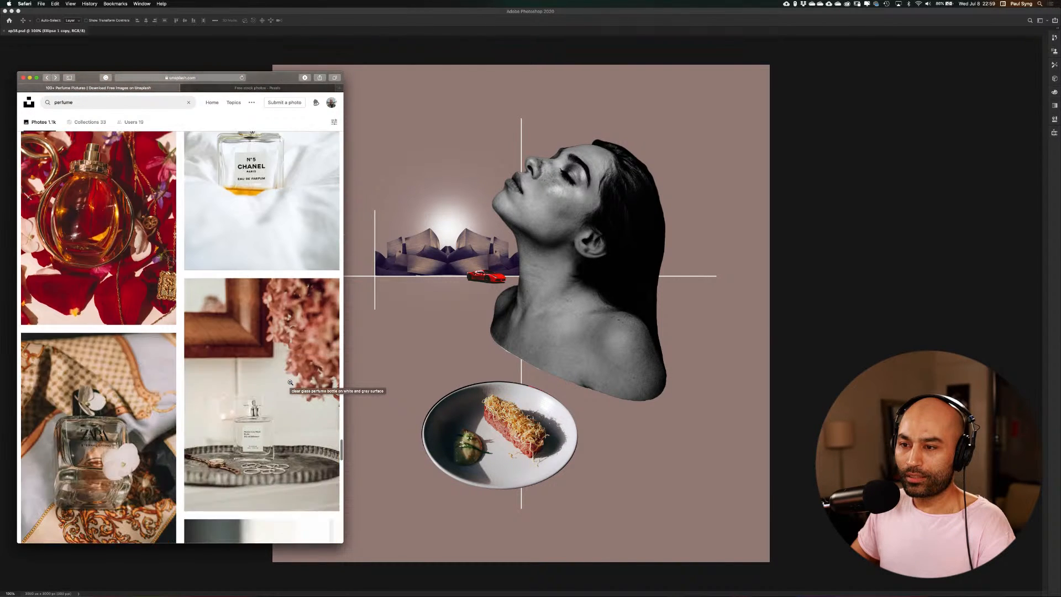
scroll(290, 382, "down", 10)
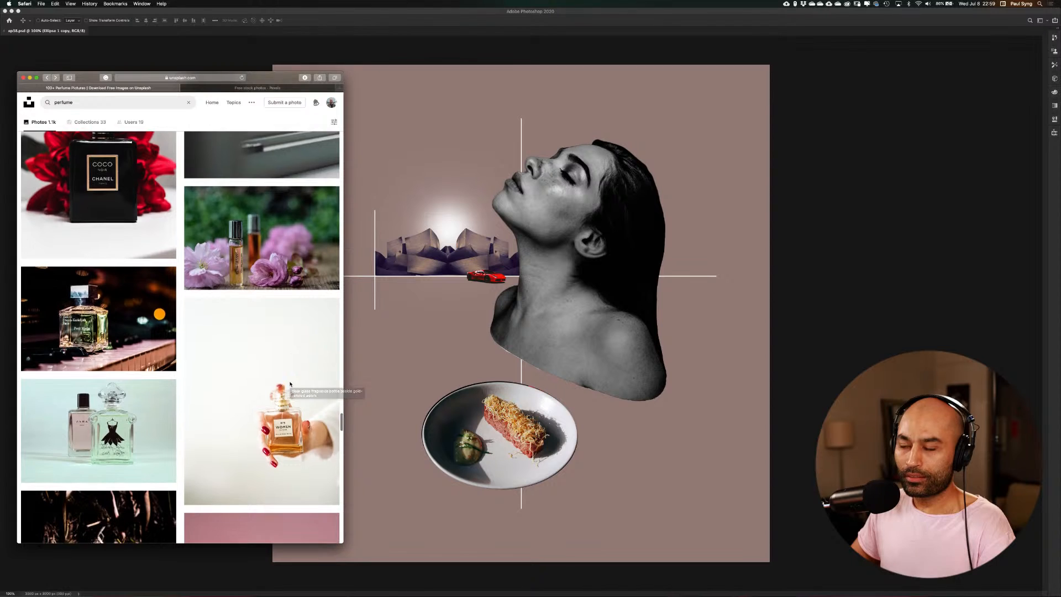
scroll(290, 383, "down", 10)
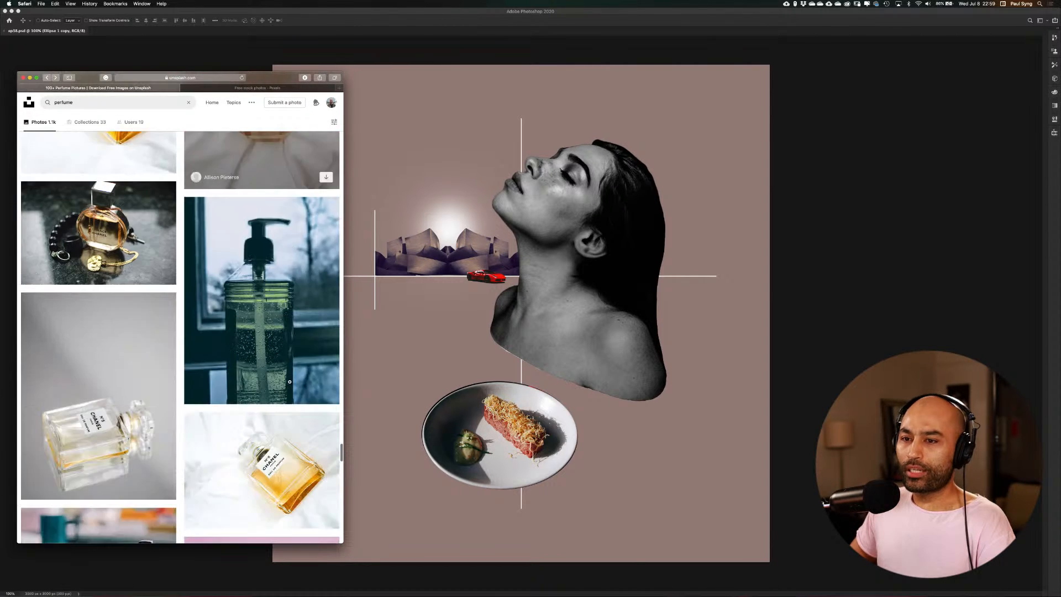
scroll(289, 382, "down", 10)
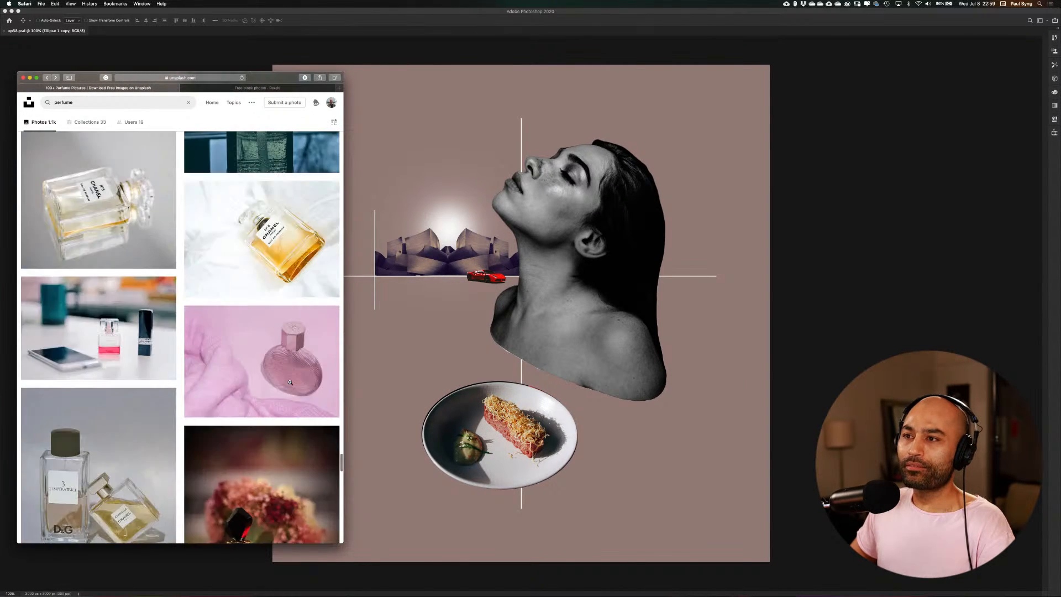
Replace the perfume search on Unsplash with a search for "water bottle"
scroll(289, 386, "up", 20)
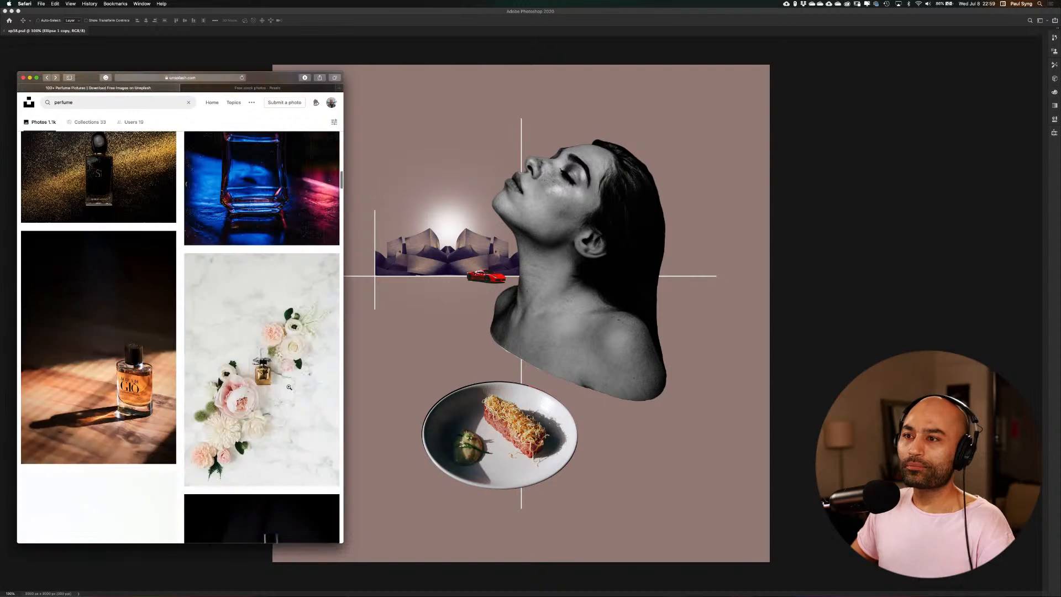
left_click(115, 101)
type("wal")
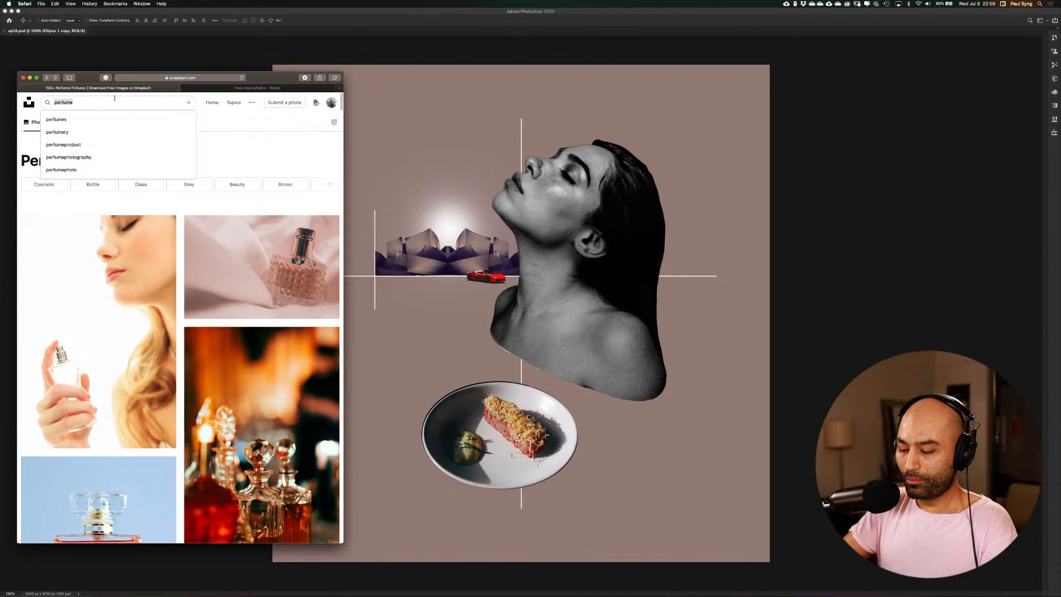
type("er b")
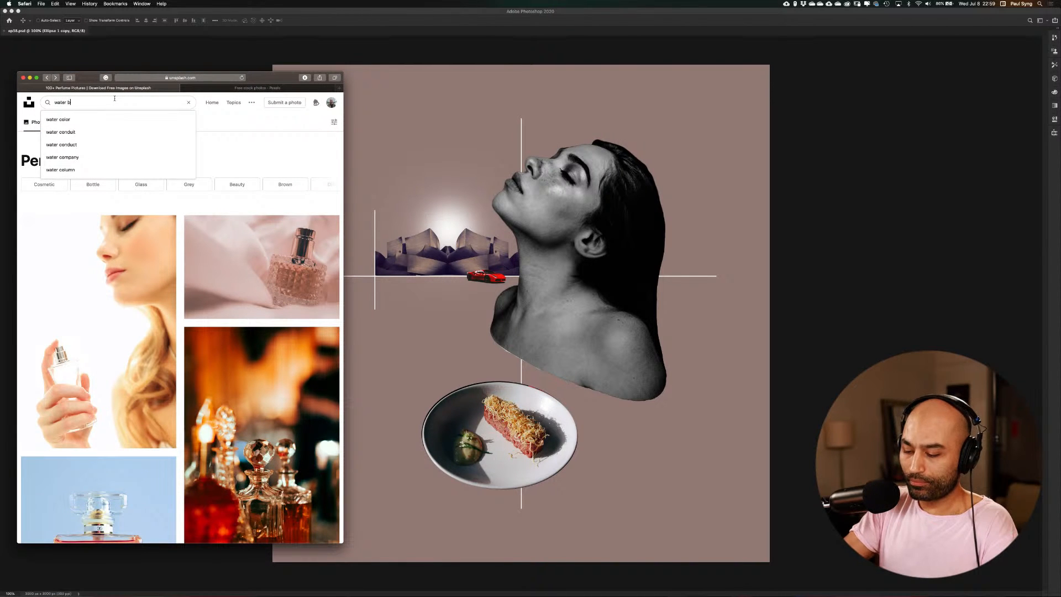
type("ottle")
key("Return")
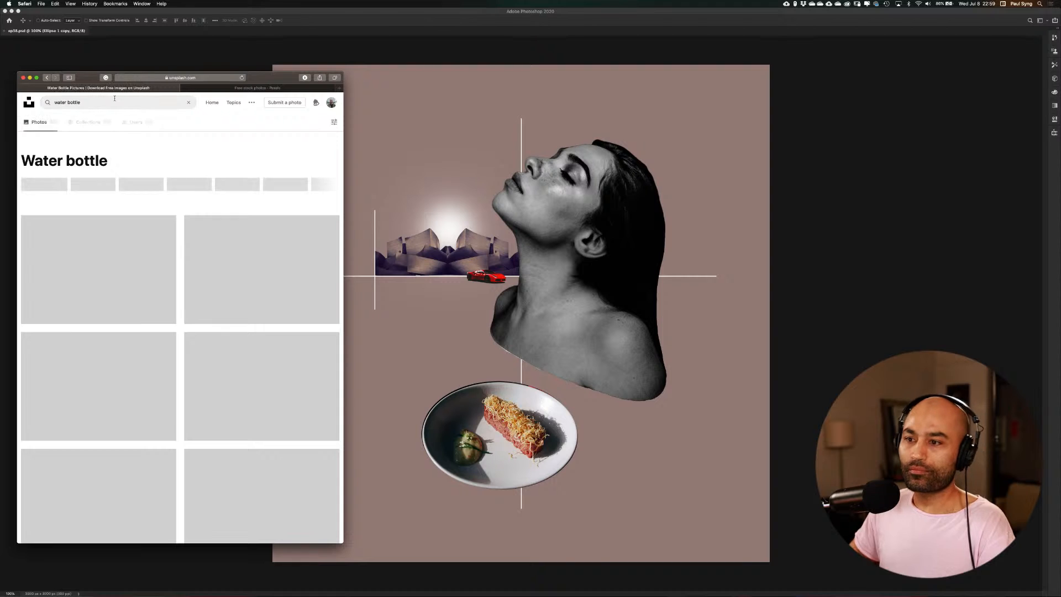
Look through the water bottle photos on Unsplash for a bottle that suits the composition
scroll(299, 338, "down", 6)
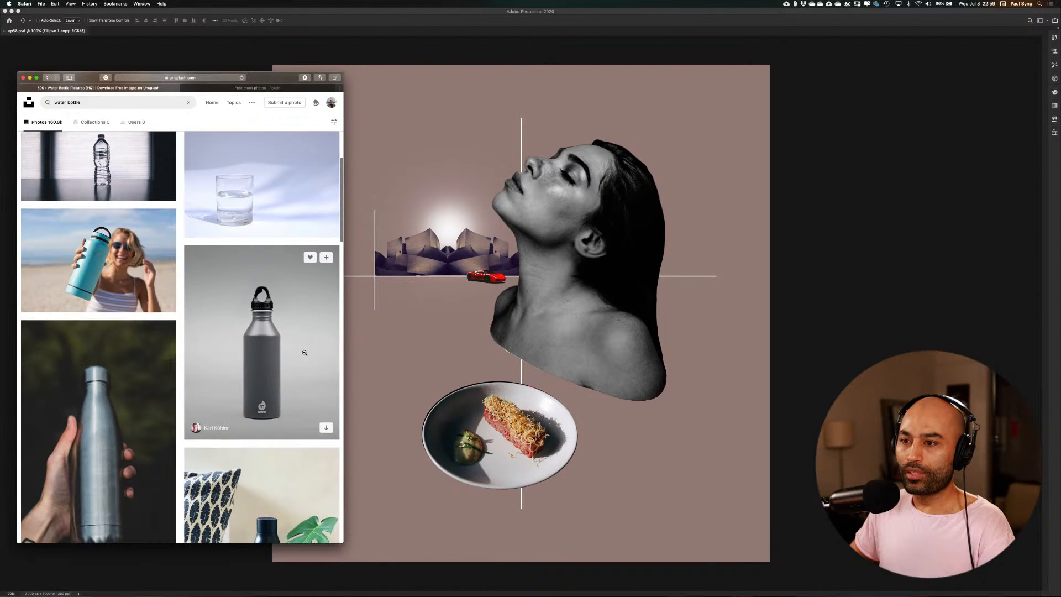
scroll(303, 352, "down", 10)
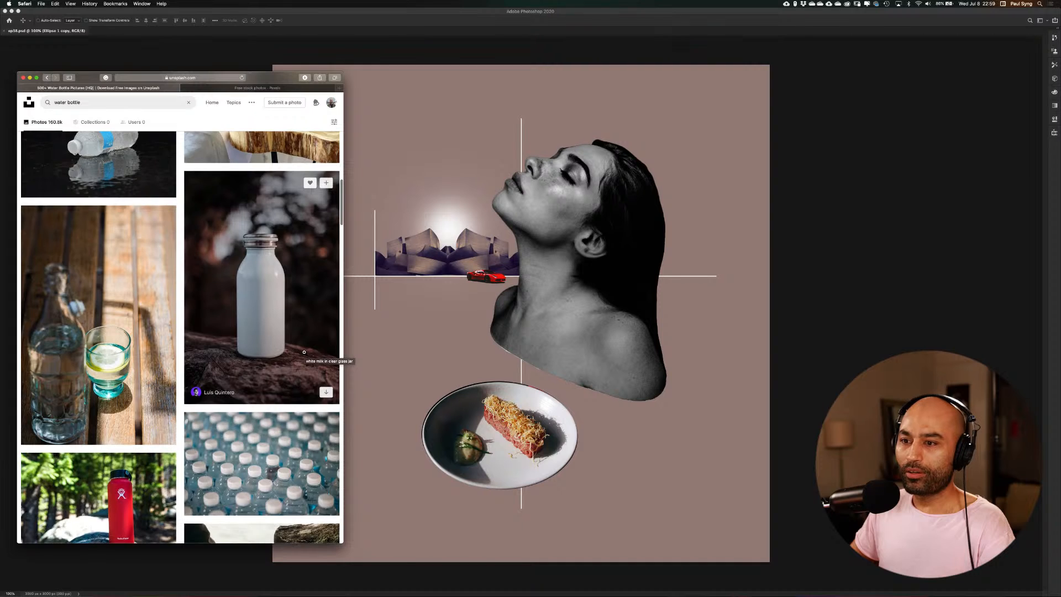
scroll(304, 352, "down", 10)
scroll(304, 352, "down", 8)
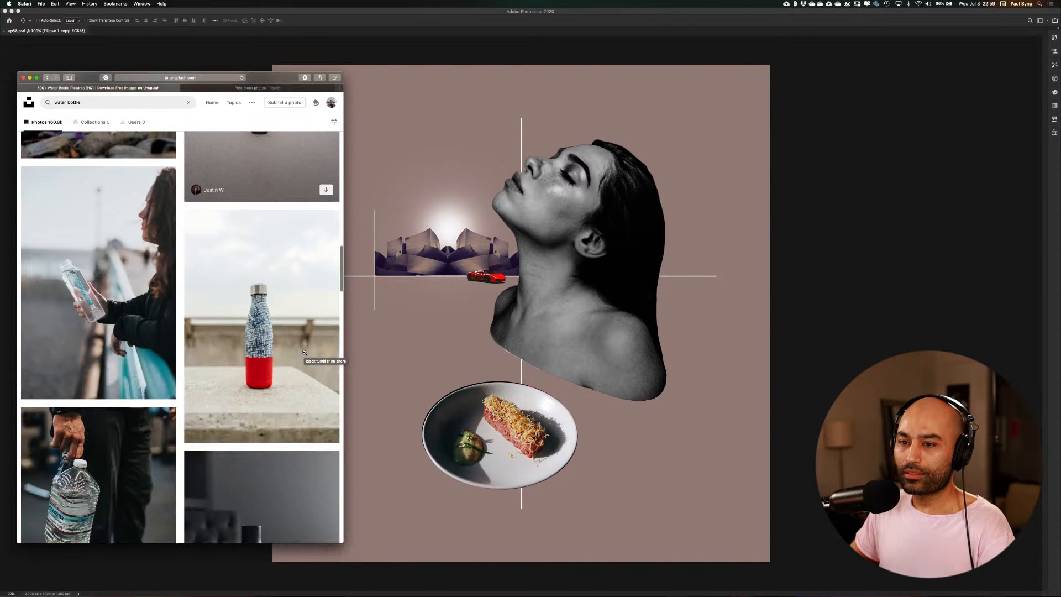
scroll(304, 351, "down", 15)
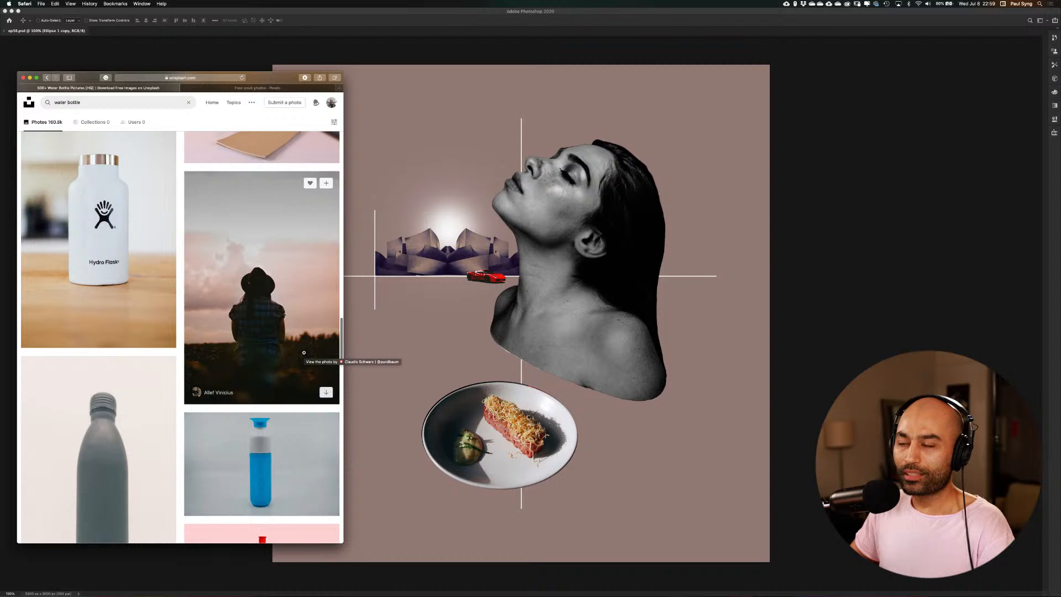
scroll(304, 352, "down", 12)
scroll(304, 353, "down", 15)
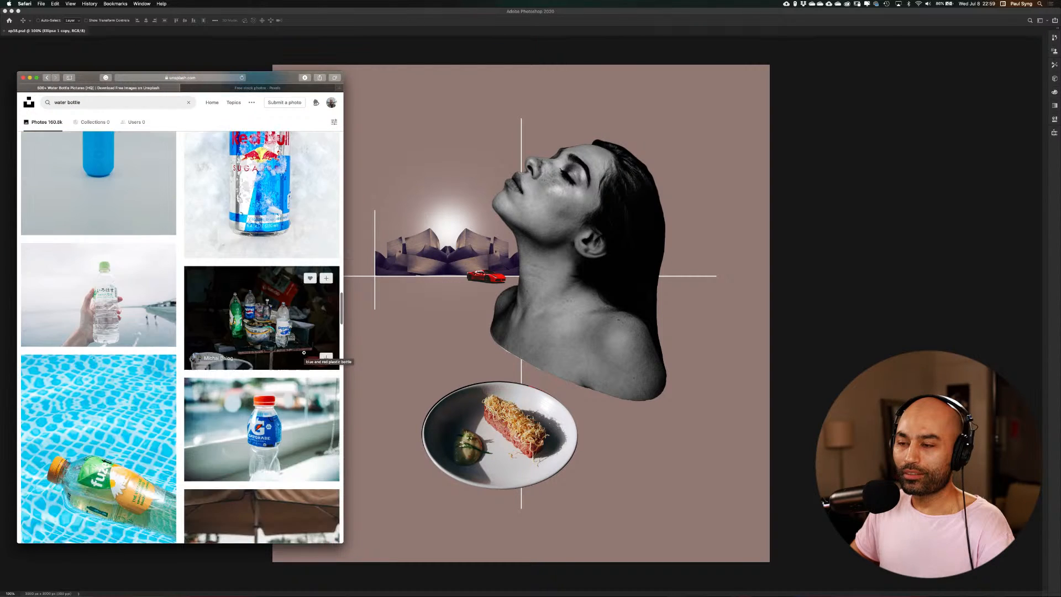
scroll(304, 353, "down", 4)
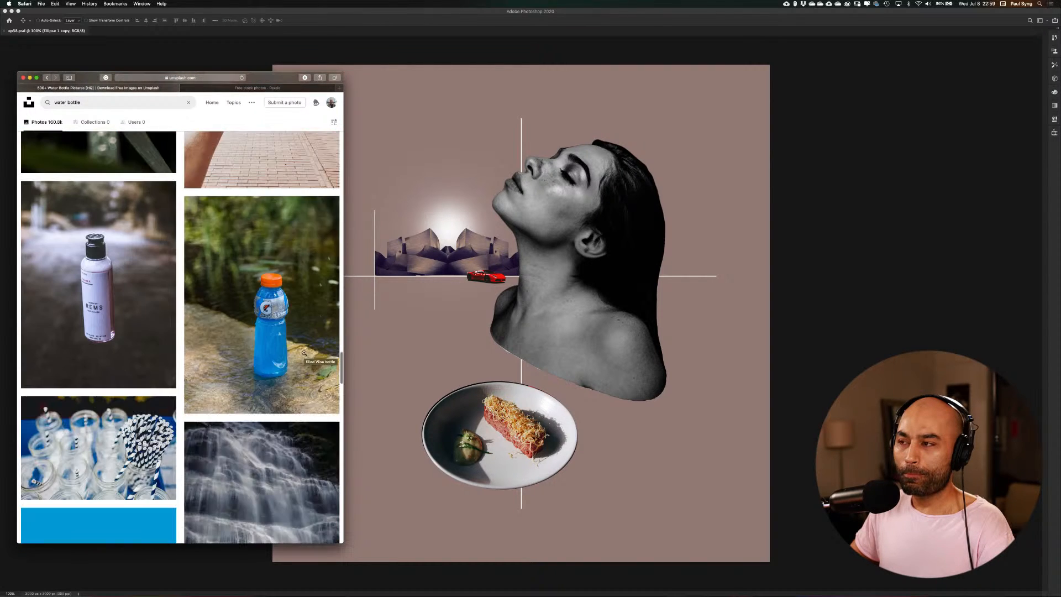
scroll(304, 352, "down", 15)
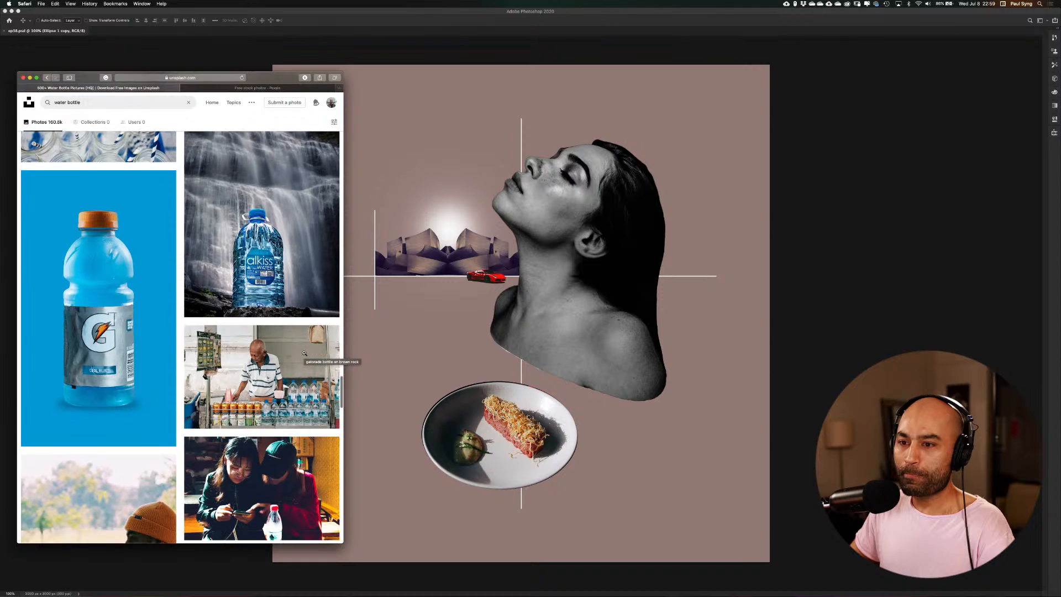
scroll(304, 352, "down", 10)
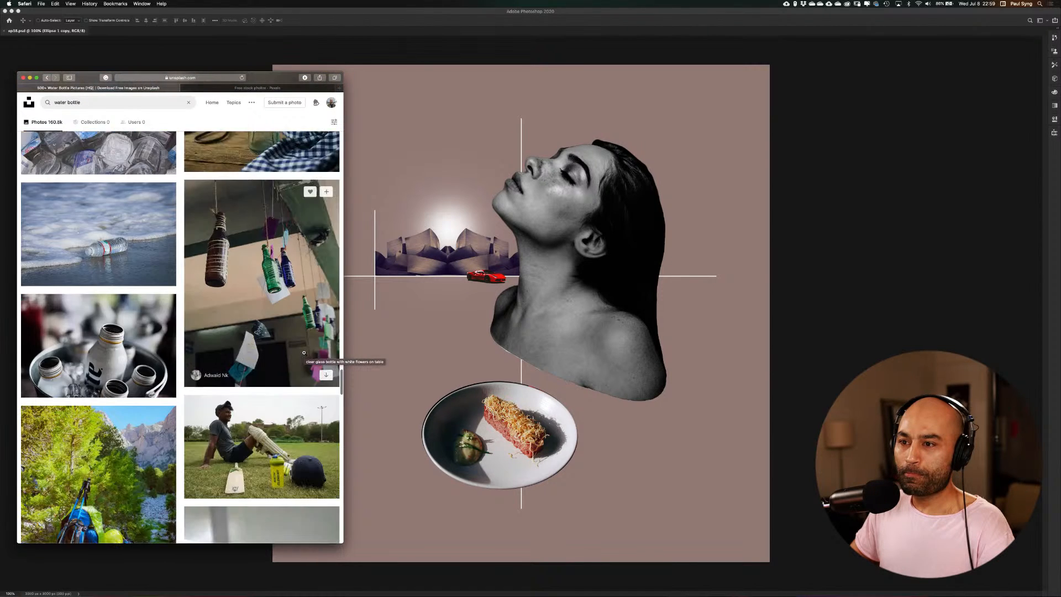
scroll(304, 352, "down", 12)
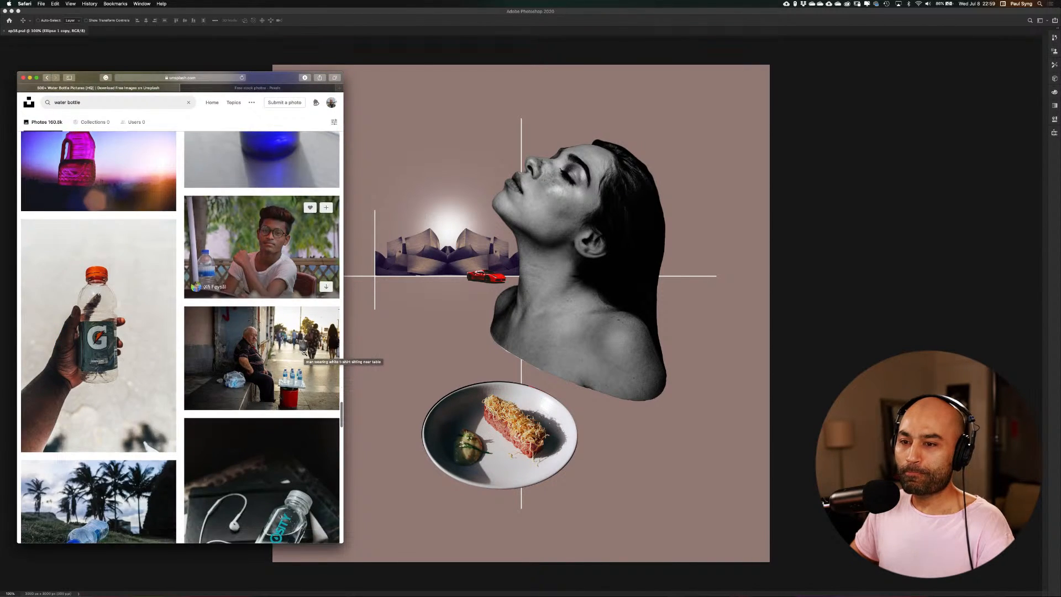
scroll(304, 352, "down", 15)
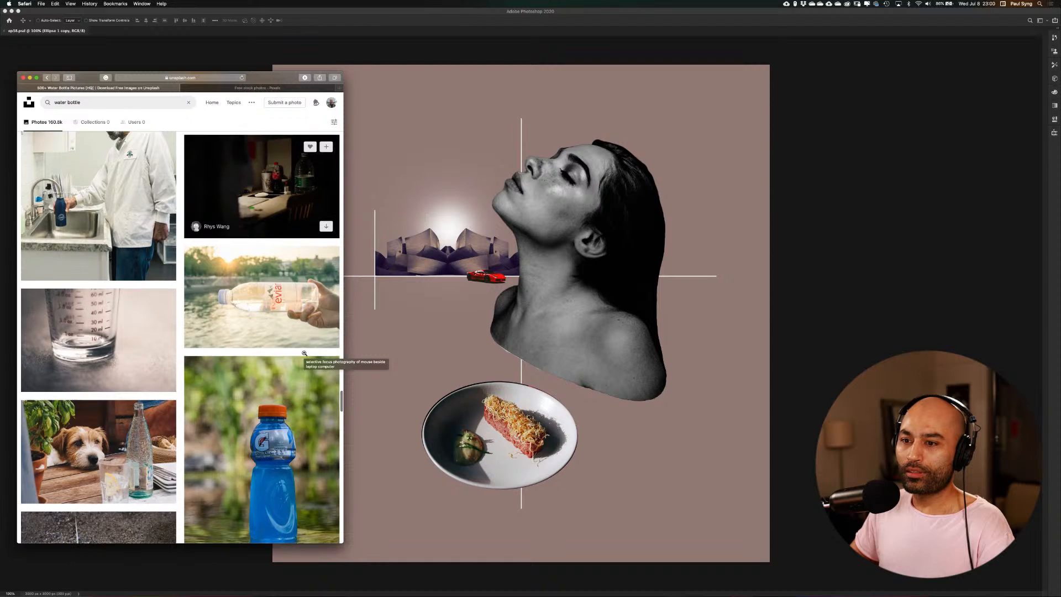
scroll(304, 353, "down", 8)
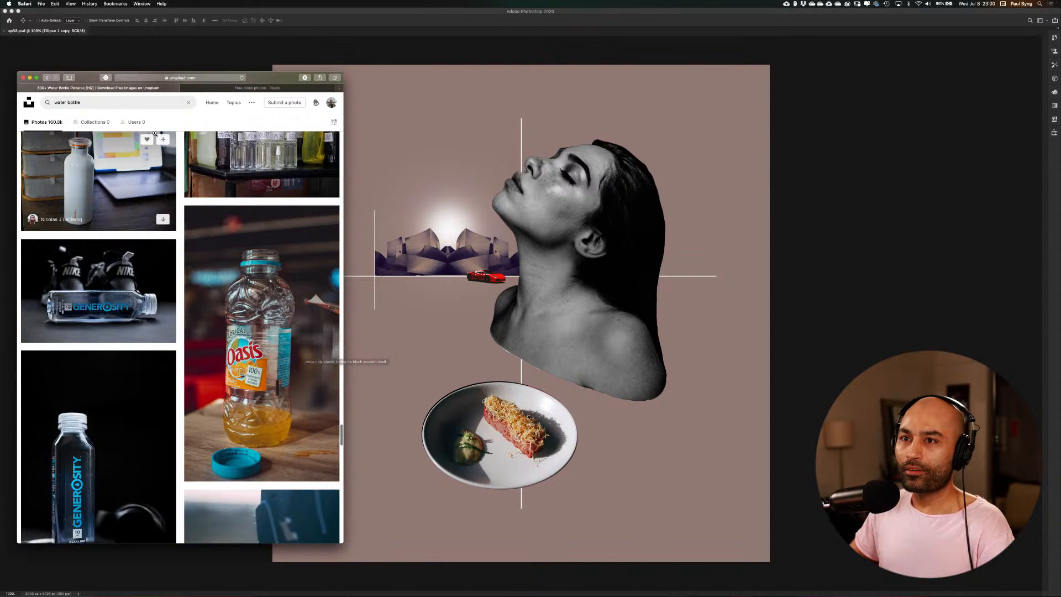
Replace the water bottle search on Unsplash with a search for "fruit"
left_click(109, 106)
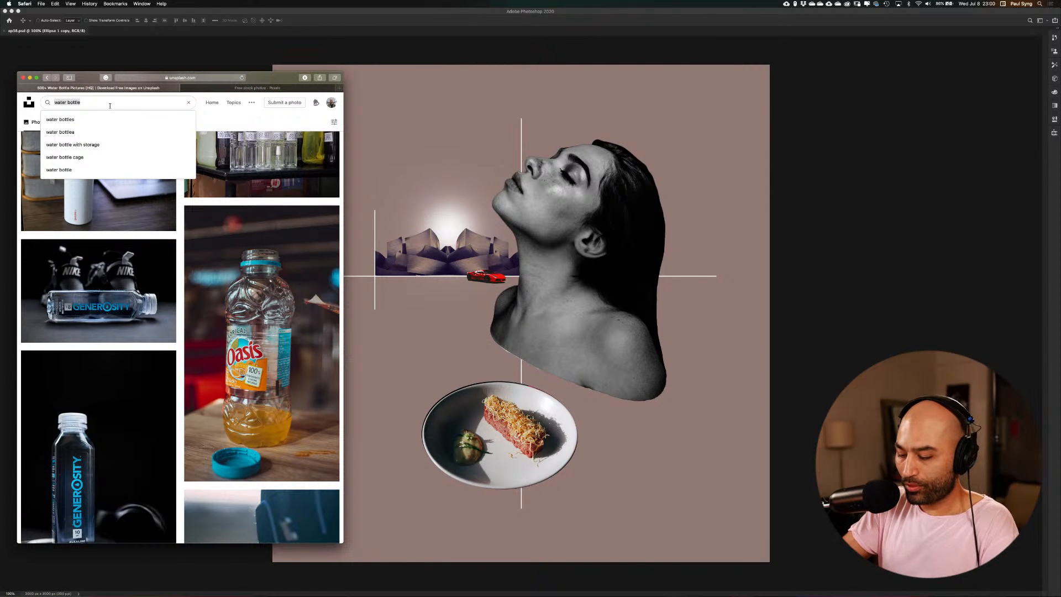
type("fruit")
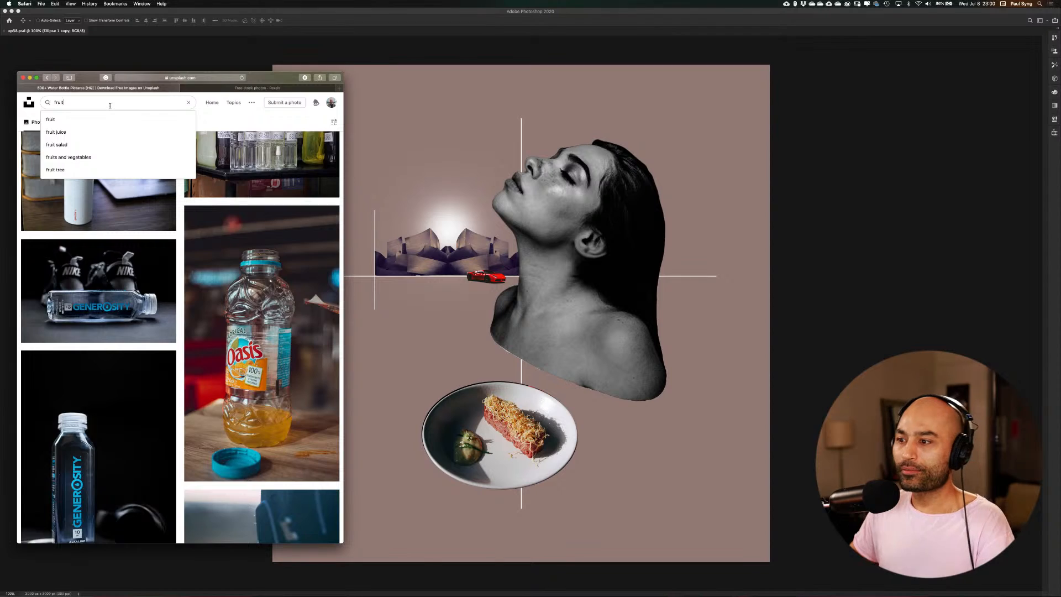
key("Return")
Look through the fruit photos for a cleanly isolated fruit that suits the composition
scroll(250, 371, "down", 5)
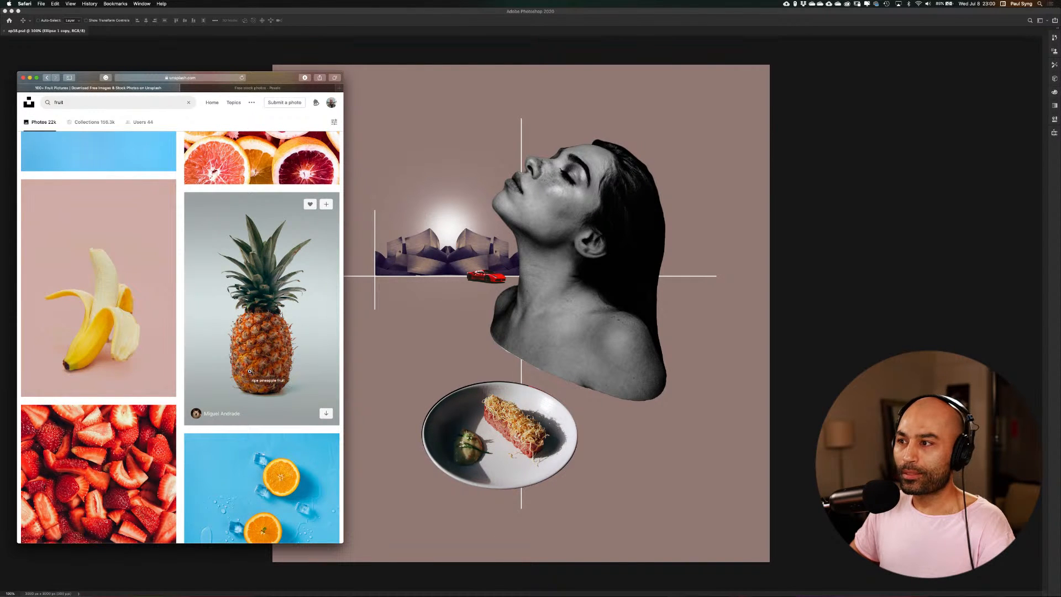
scroll(250, 371, "down", 3)
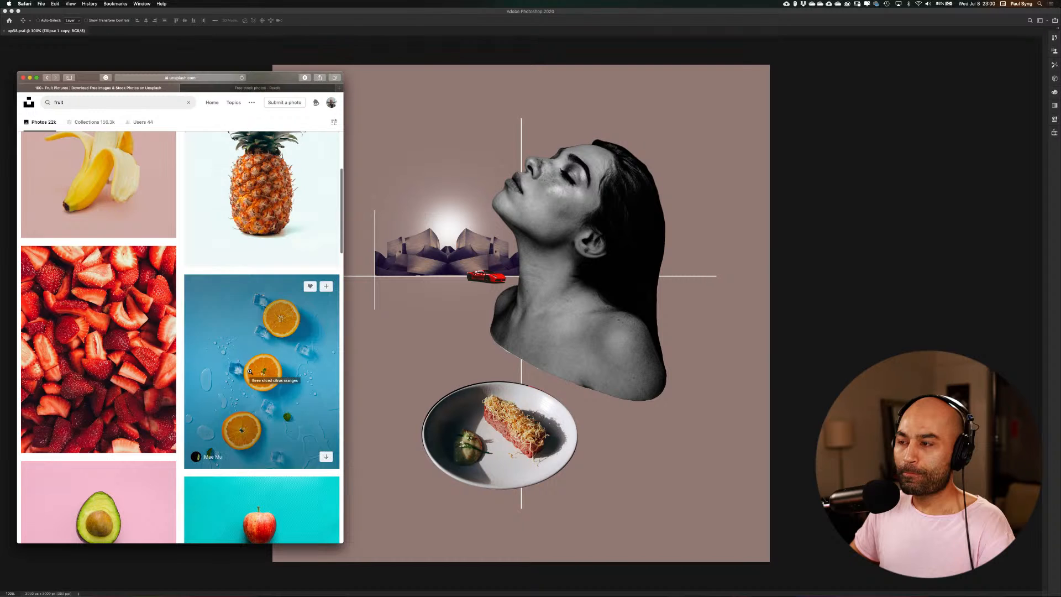
scroll(250, 371, "up", 1)
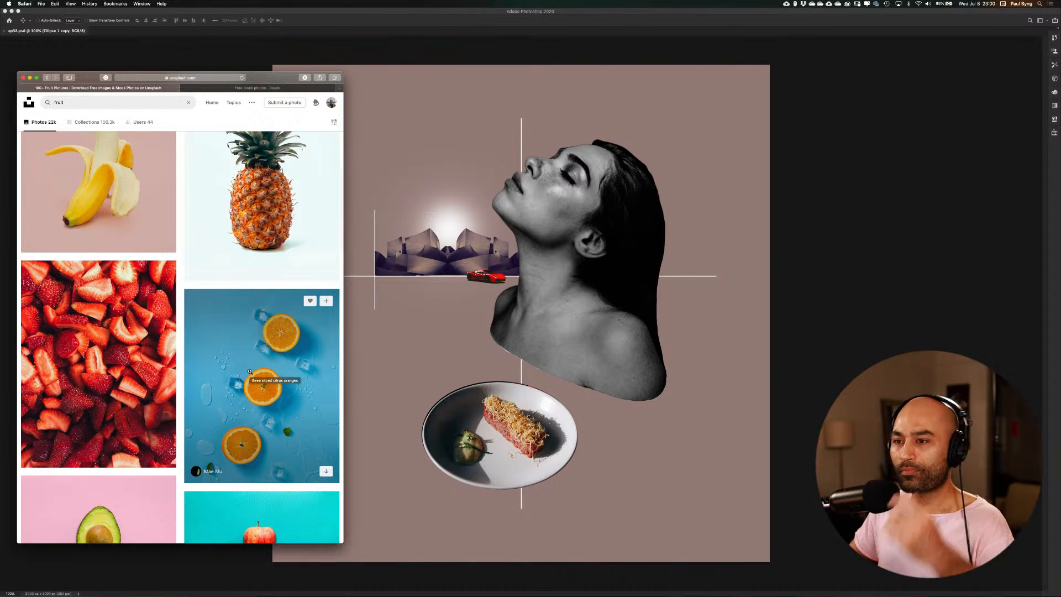
scroll(250, 371, "down", 4)
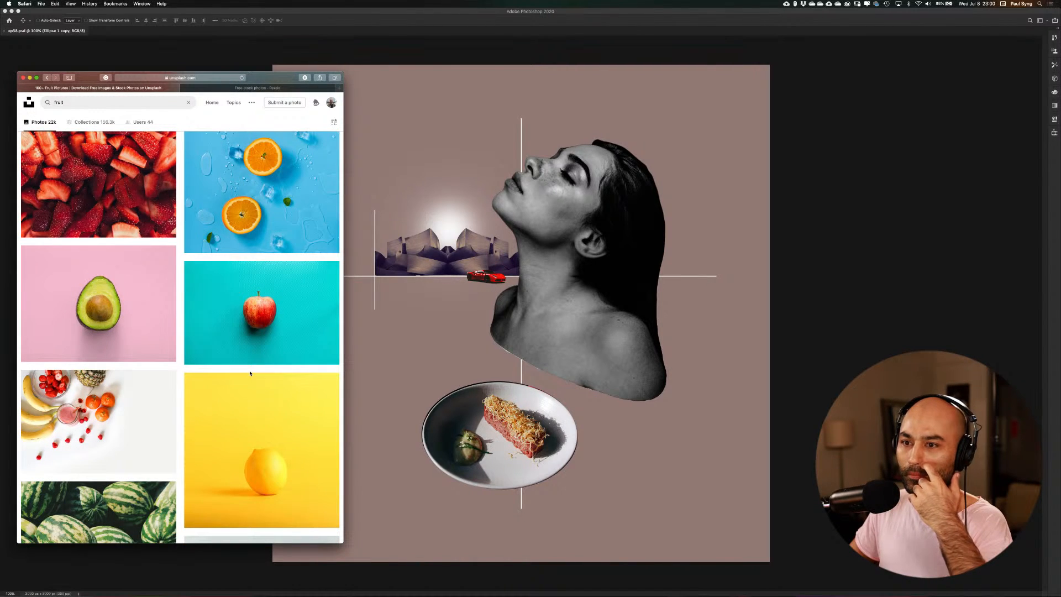
scroll(250, 373, "down", 7)
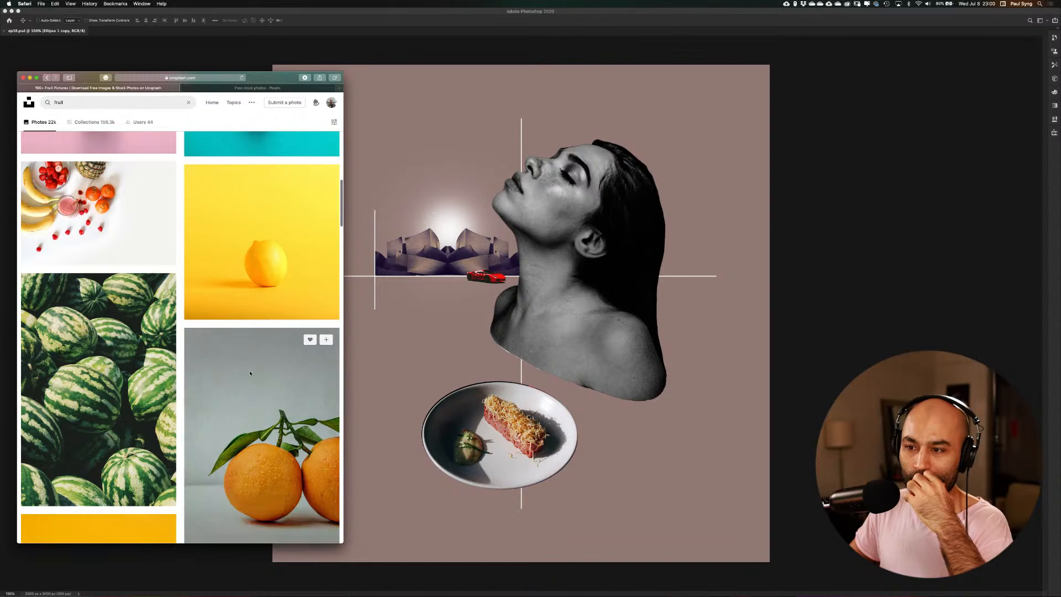
scroll(250, 371, "down", 2)
scroll(249, 371, "up", 1)
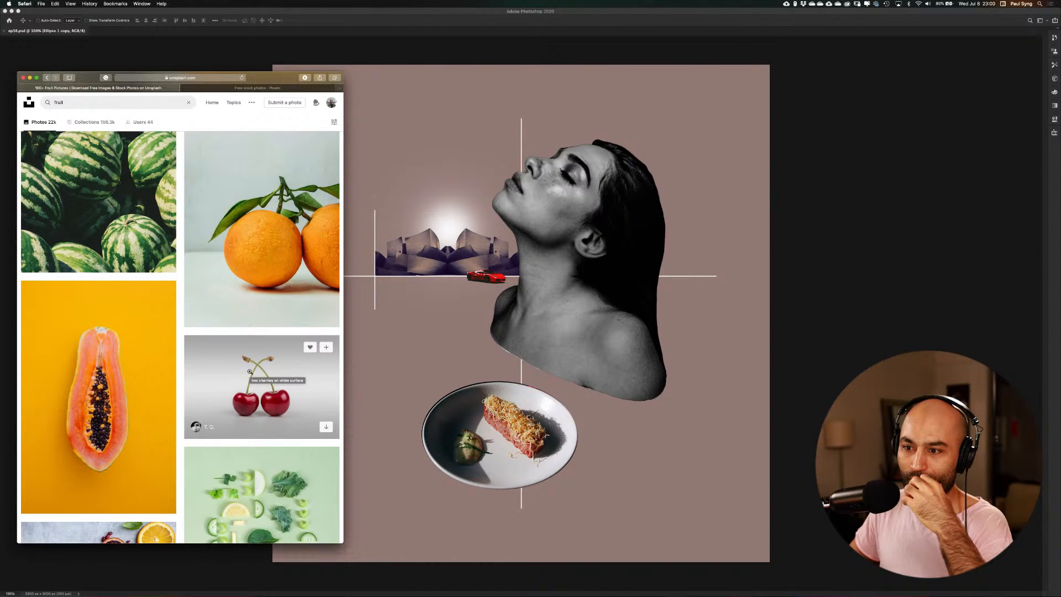
scroll(250, 371, "down", 10)
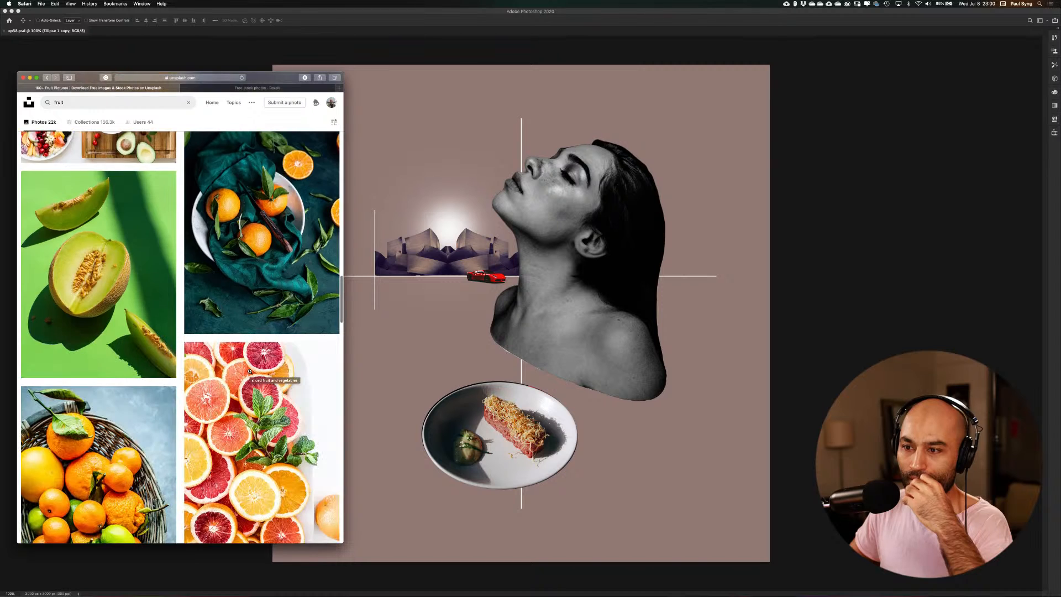
scroll(250, 371, "down", 4)
scroll(250, 372, "down", 3)
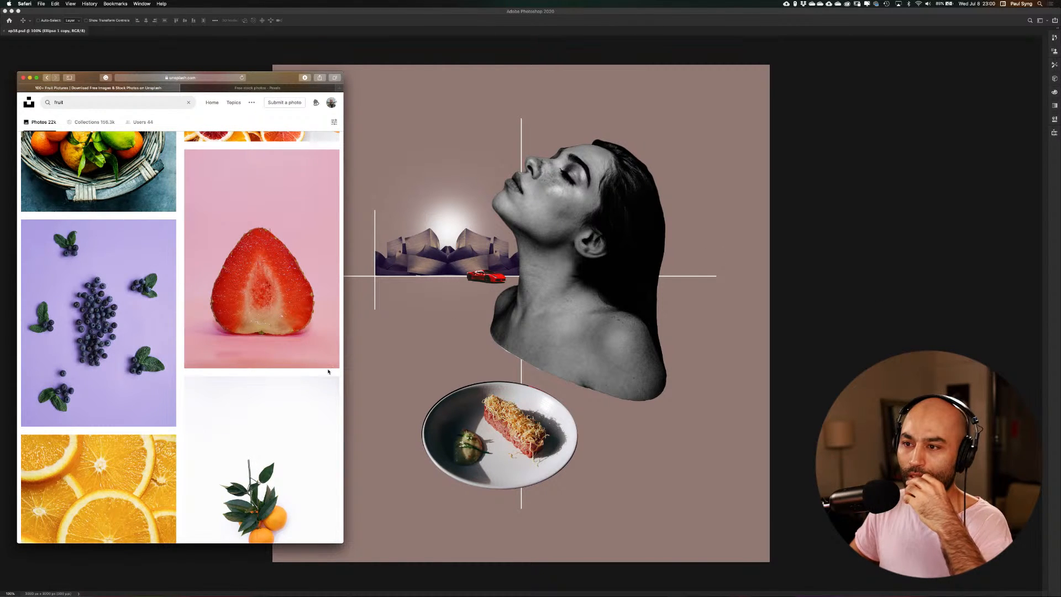
scroll(329, 371, "down", 6)
scroll(326, 371, "up", 2)
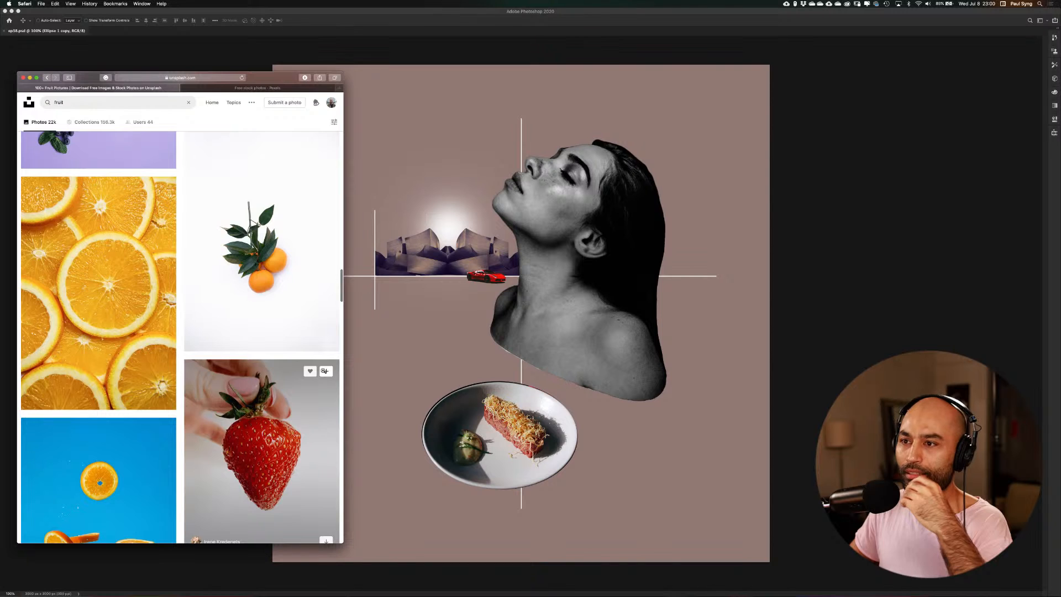
Download the photo of oranges on a leafy branch into the Resources folder and switch back to the Photoshop composition
left_click(274, 286)
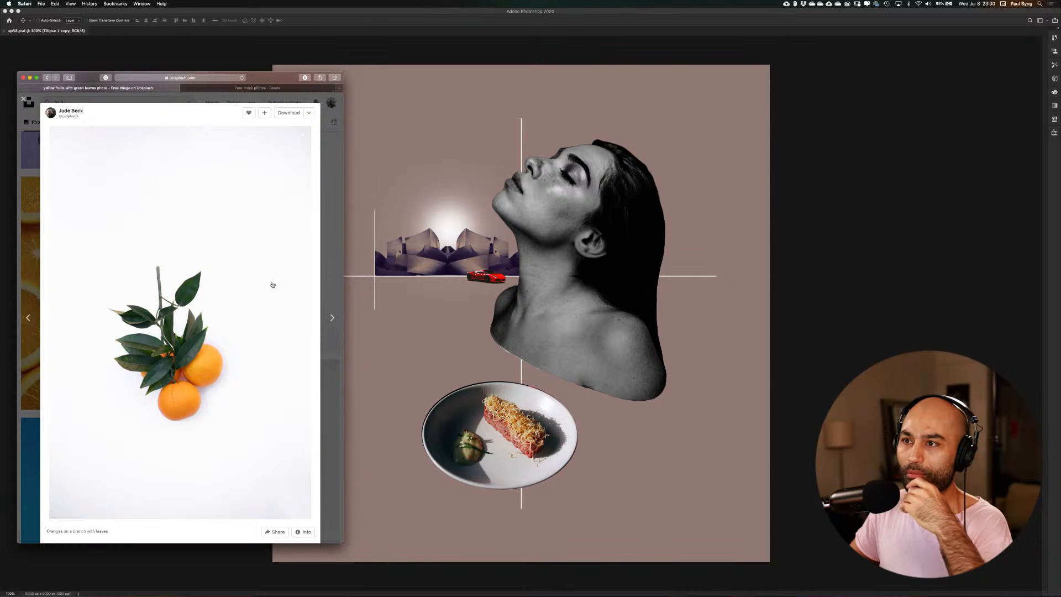
left_click(300, 114)
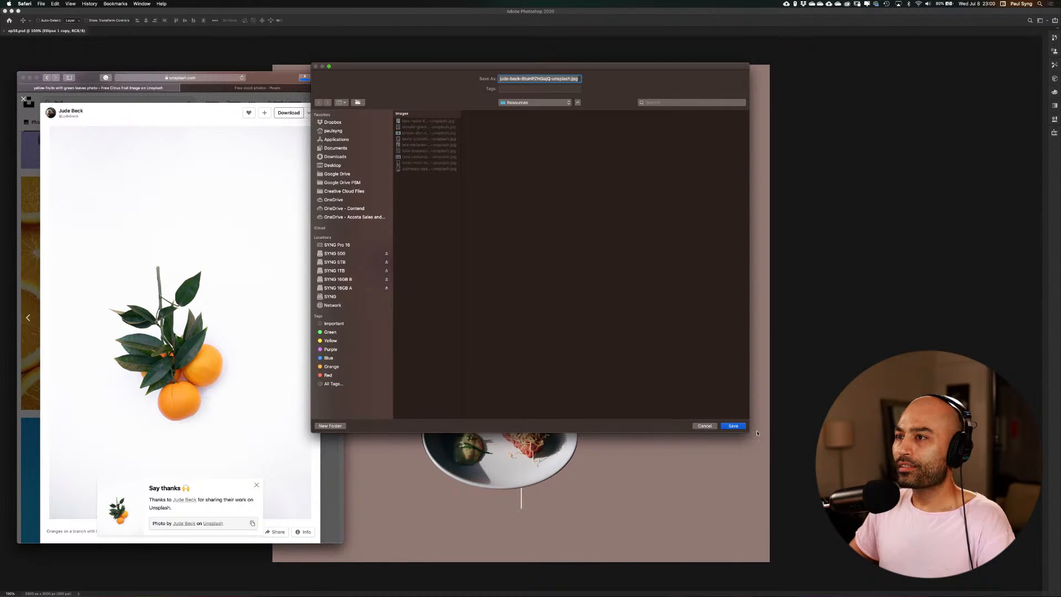
left_click(733, 426)
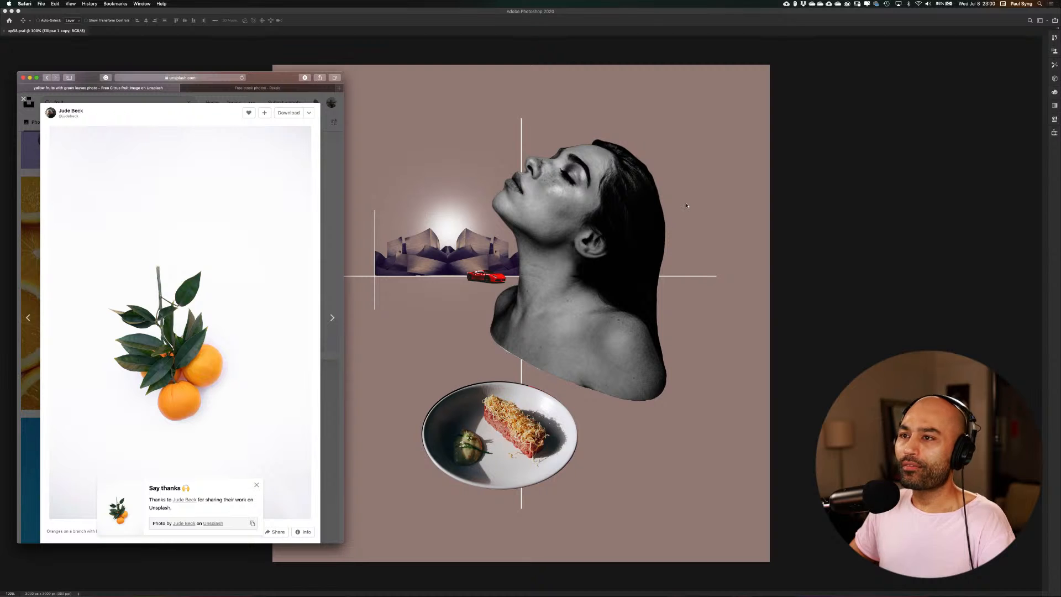
left_click_drag(343, 150, 494, 151)
left_click(744, 131)
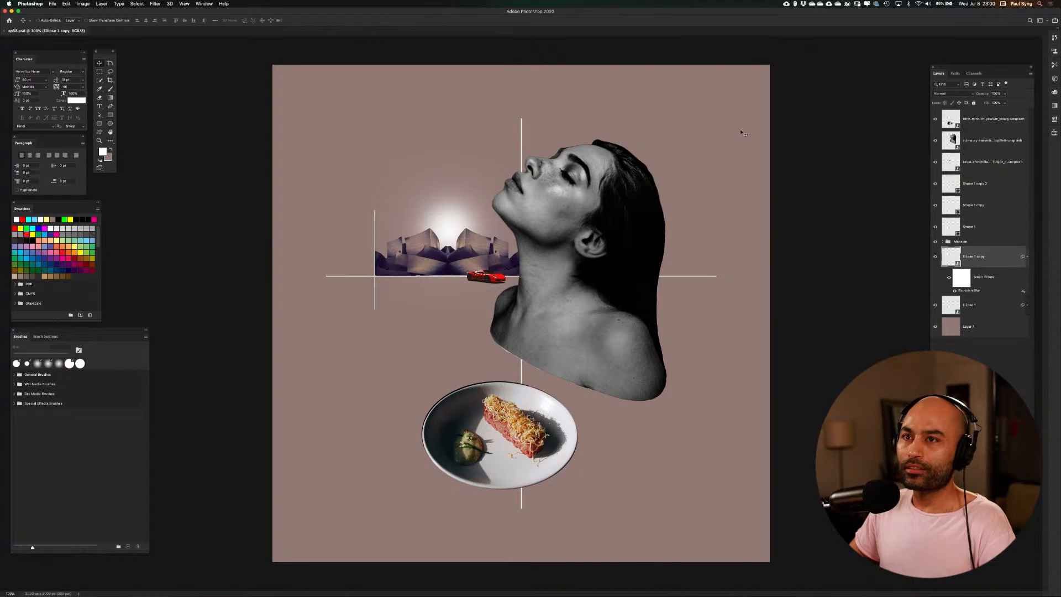
left_click(52, 3)
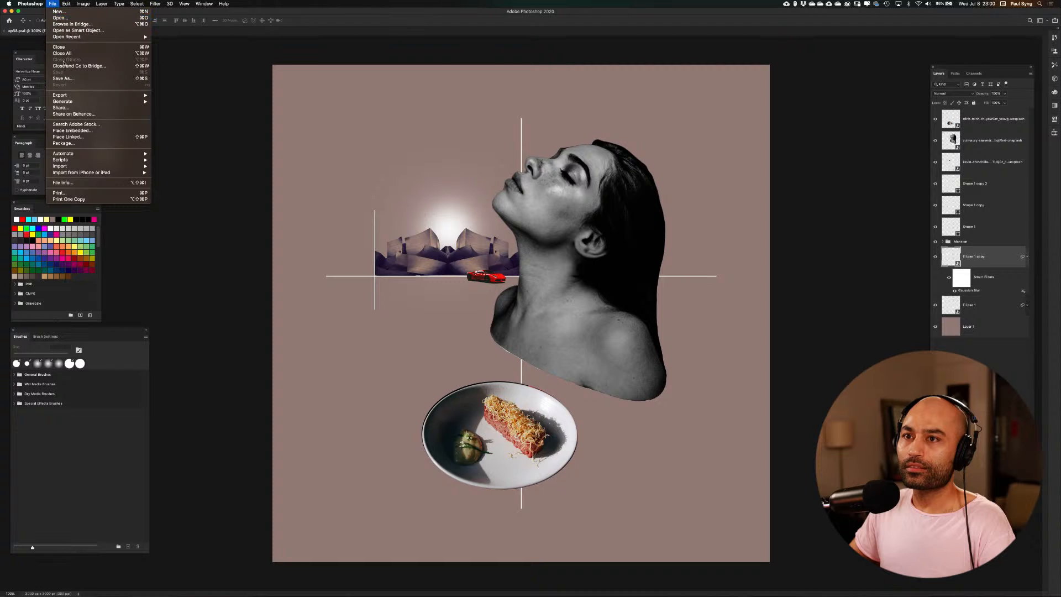
left_click(181, 121)
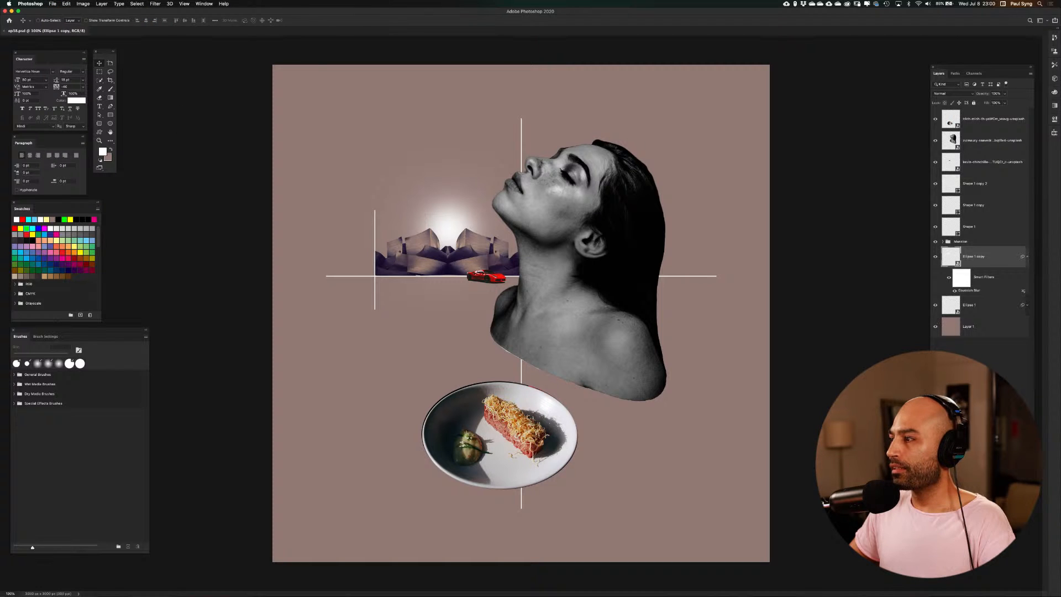
Try filling the background layer, Layer 1, with a dark purple sampled from the mirrored buildings, and restore the mauve
left_click(950, 334)
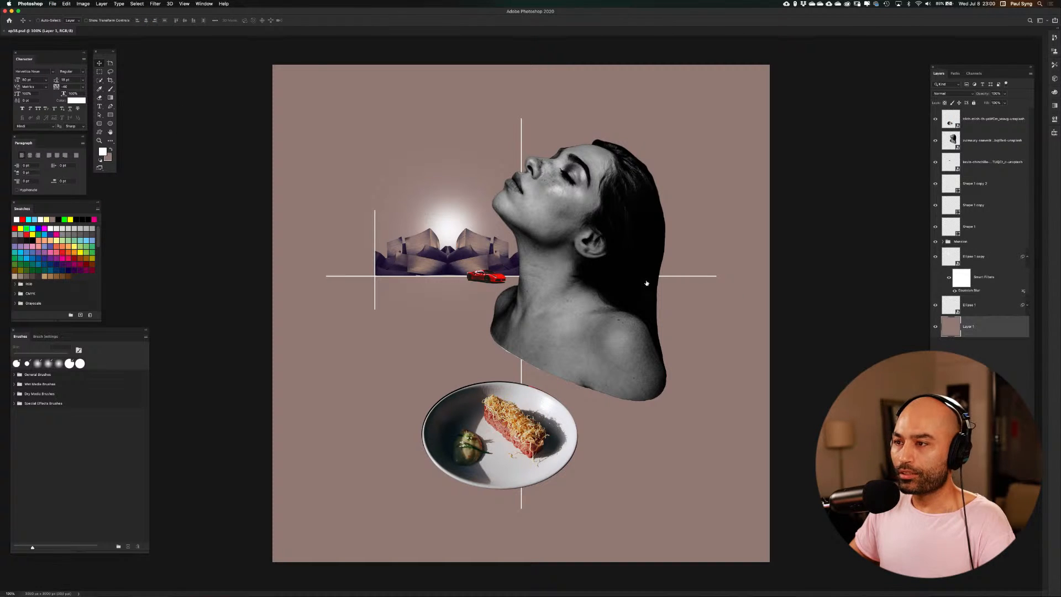
key("i")
left_click(466, 249)
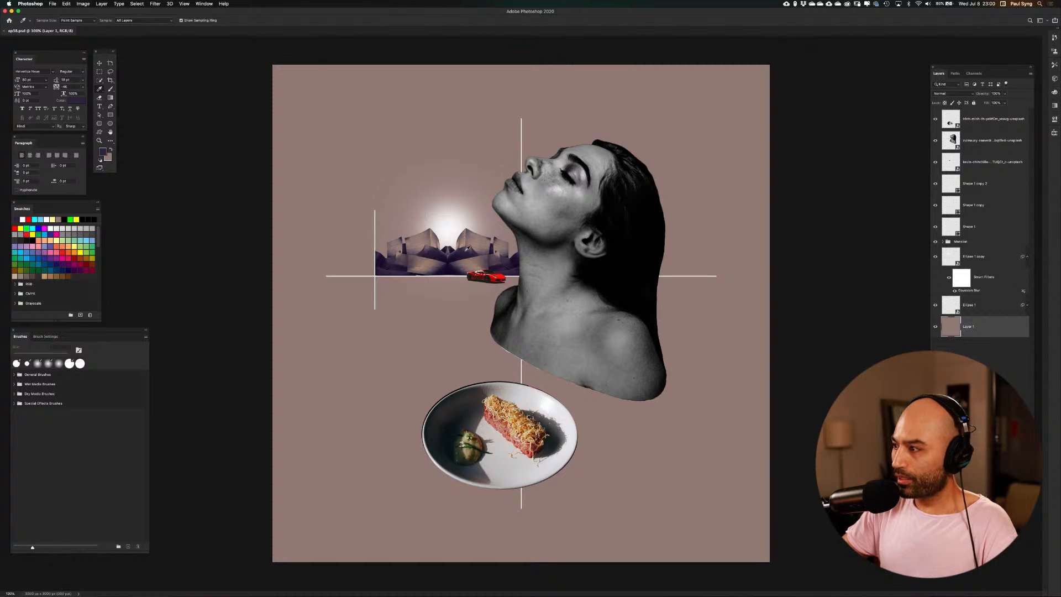
key("alt+BackSpace")
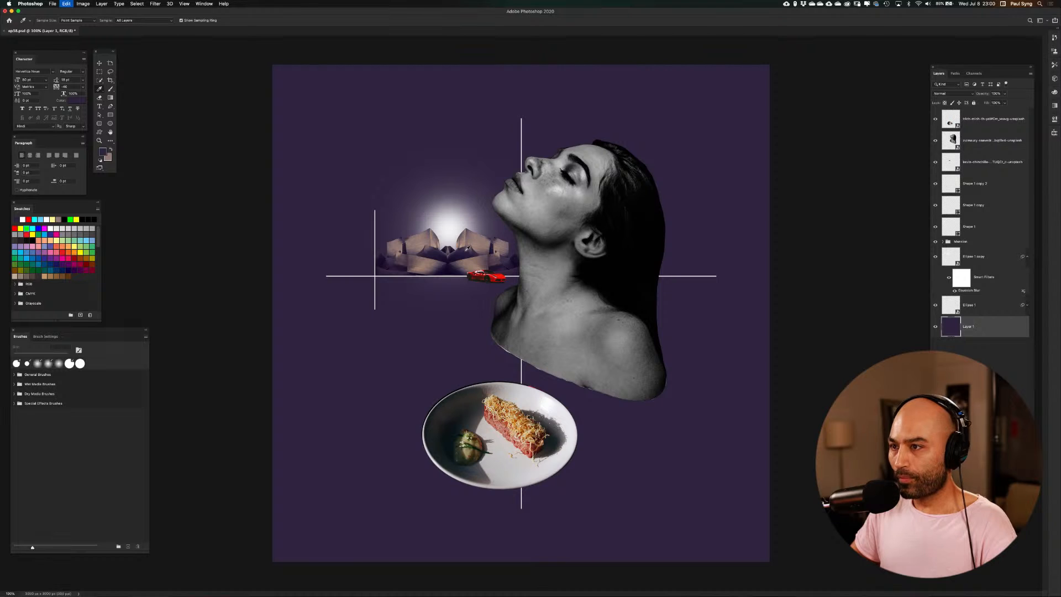
key("super+BackSpace")
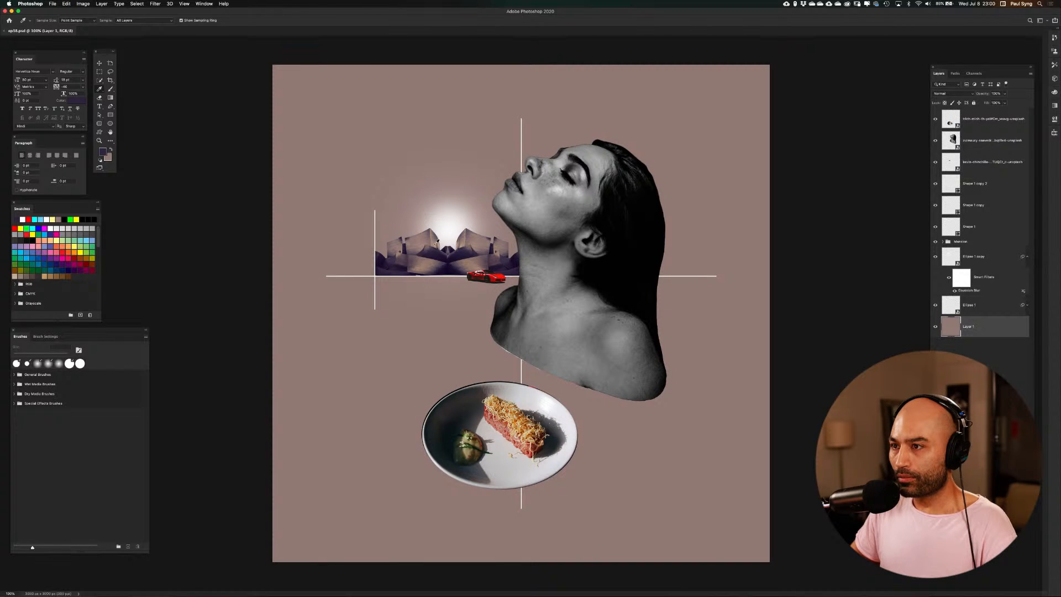
Try a tan sampled from the buildings as the background fill, and replace it with a muted purple sampled from the building's upper edge
left_click(437, 242)
key("alt+BackSpace")
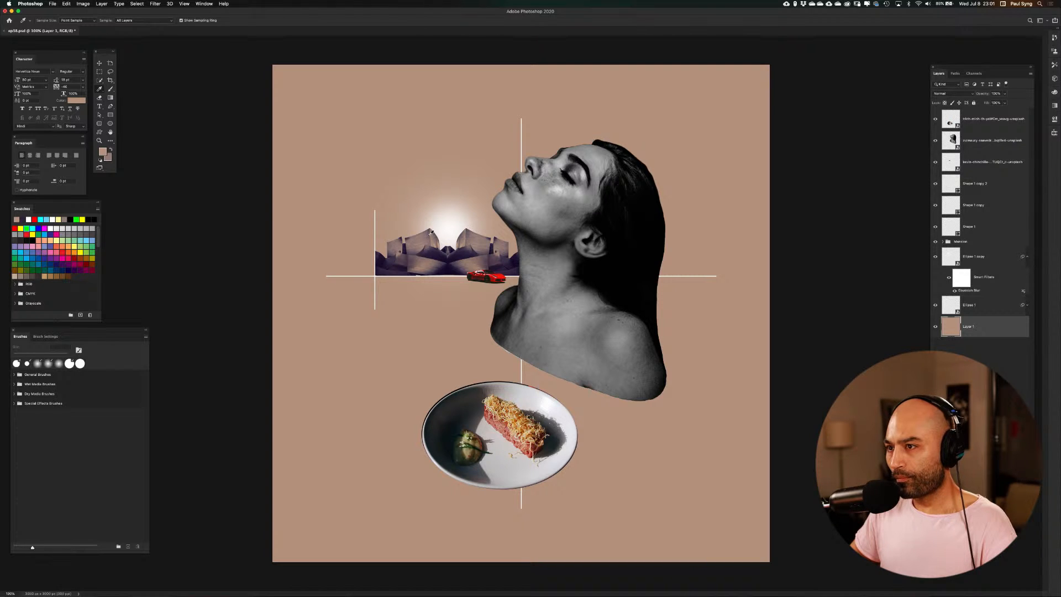
left_click(433, 227)
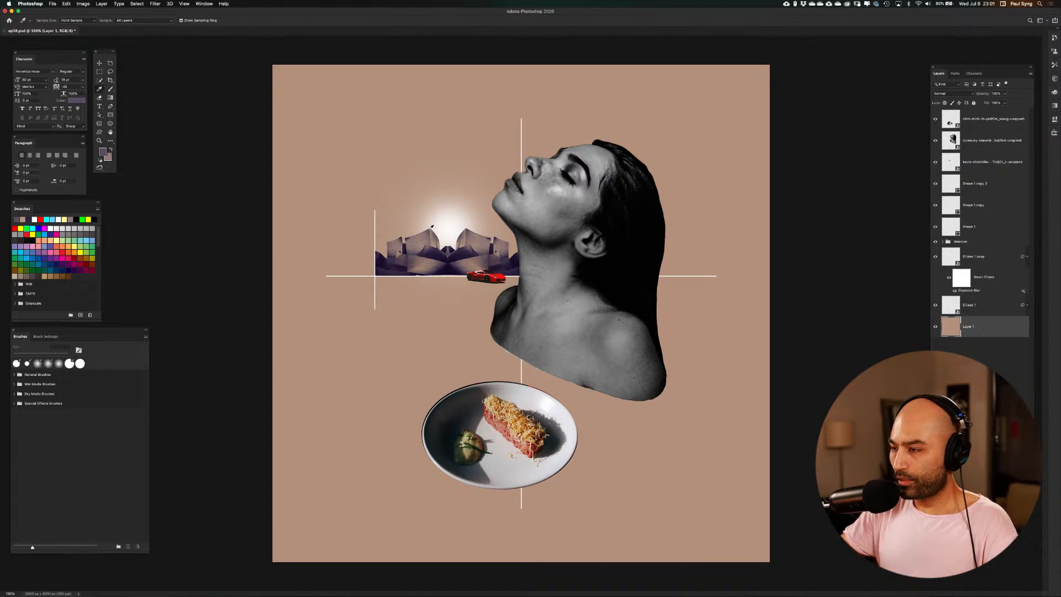
key("alt+BackSpace")
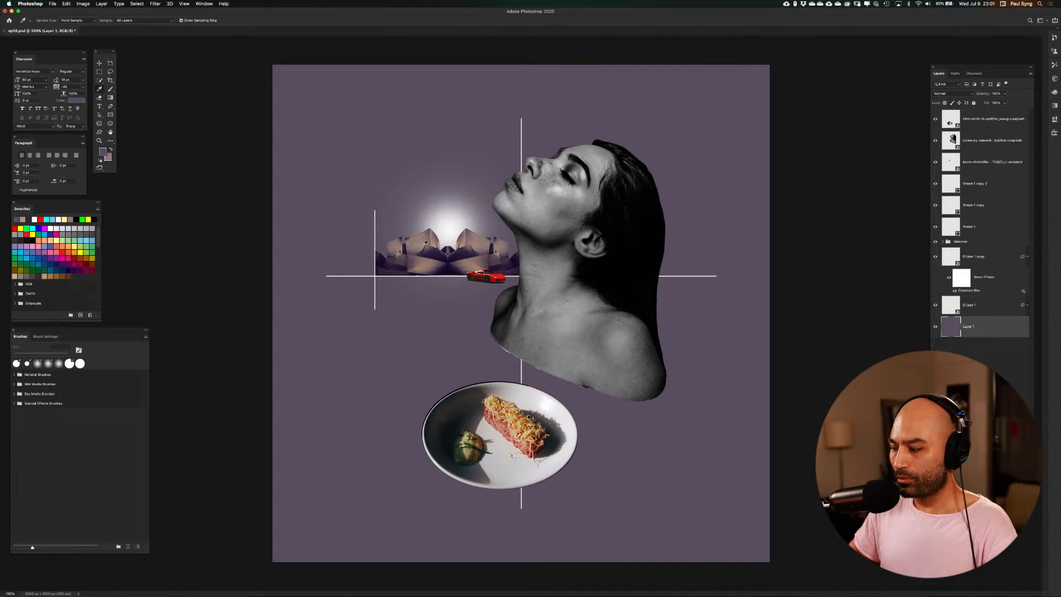
Fill the background layer, Layer 1, with a dusty rose-brown sampled from the mirrored buildings
left_click(424, 243)
key("alt+BackSpace")
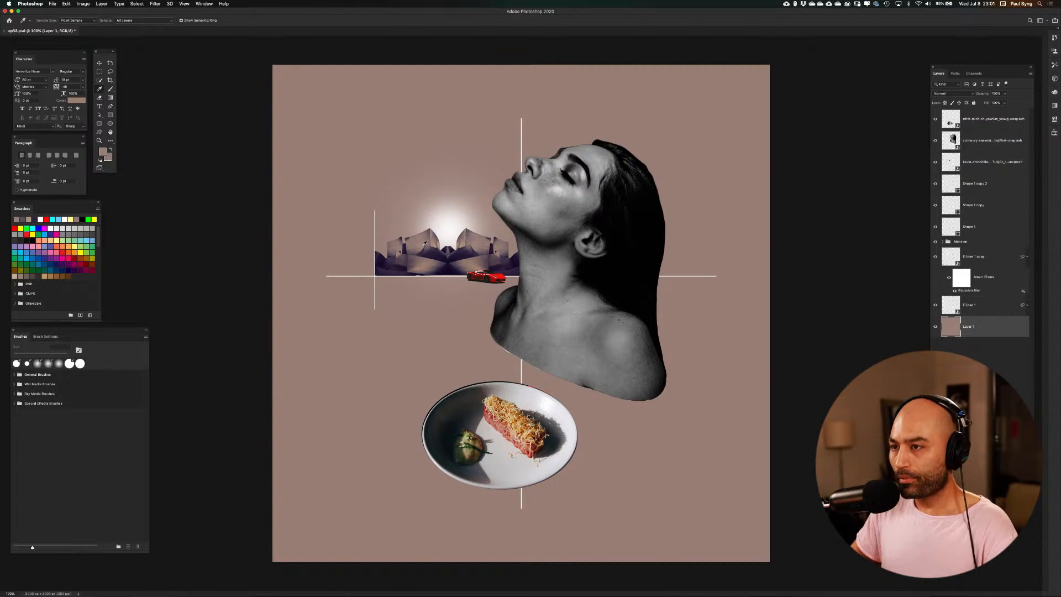
Place the Bleu de Chanel perfume bottle photo from the Resources folder into the composition at its default size
key("super+shift+p")
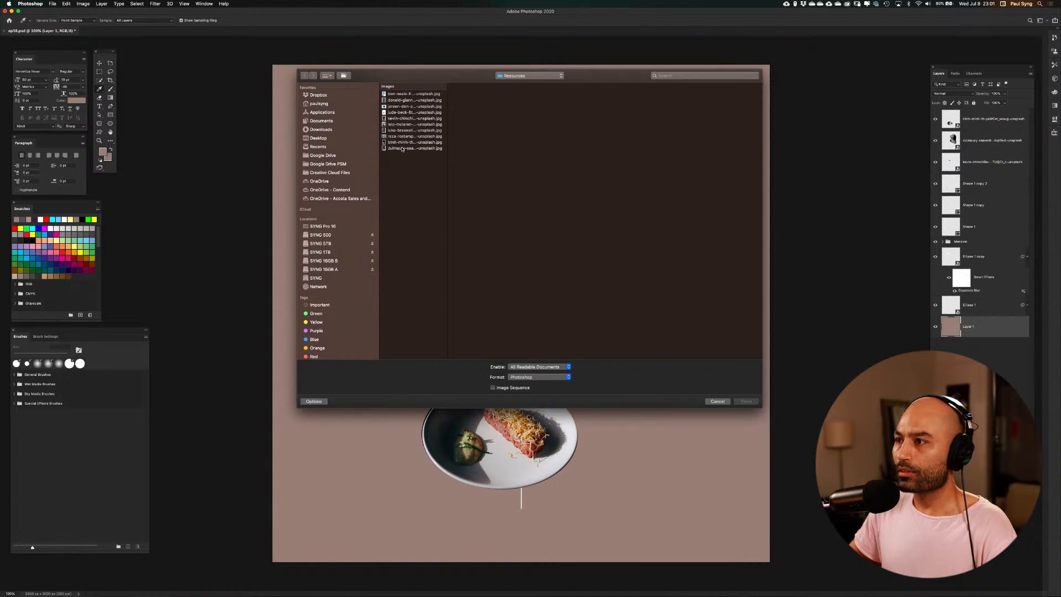
left_click(402, 148)
key("Up")
key("Up")
key("Up")
key("Up")
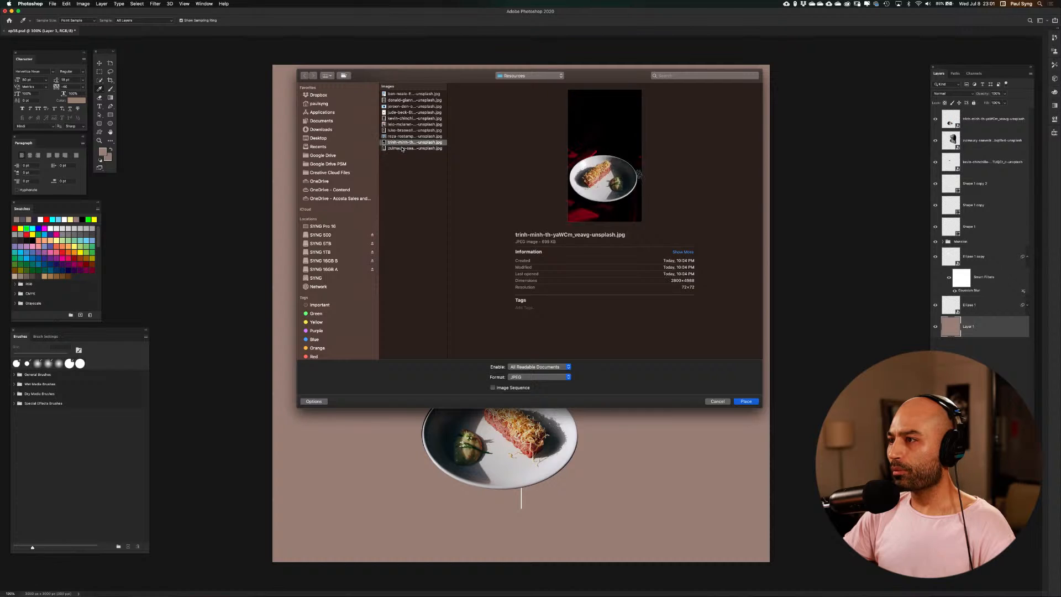
key("Up")
key("Up")
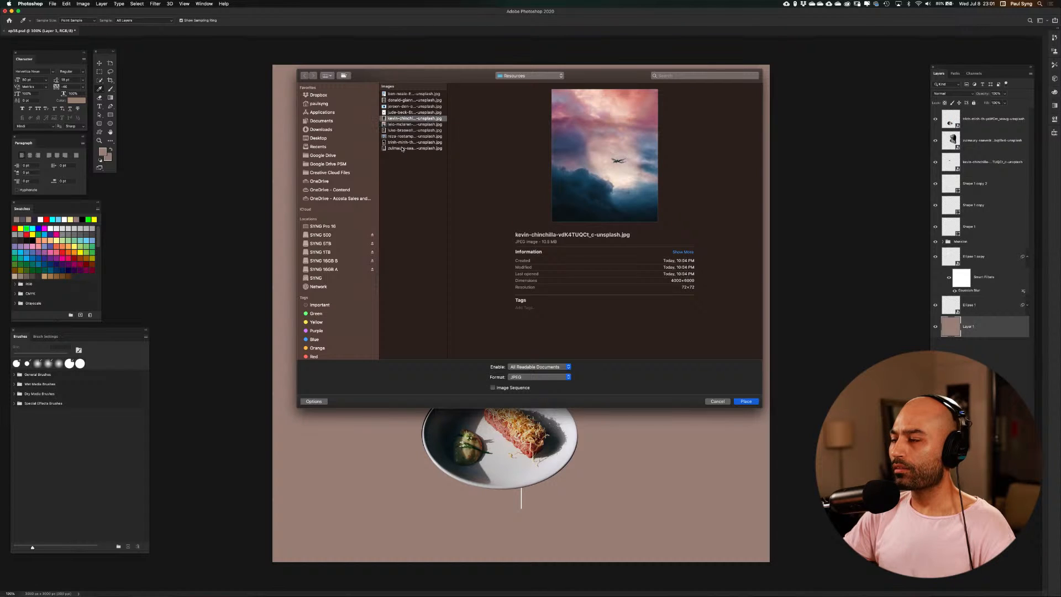
key("Up")
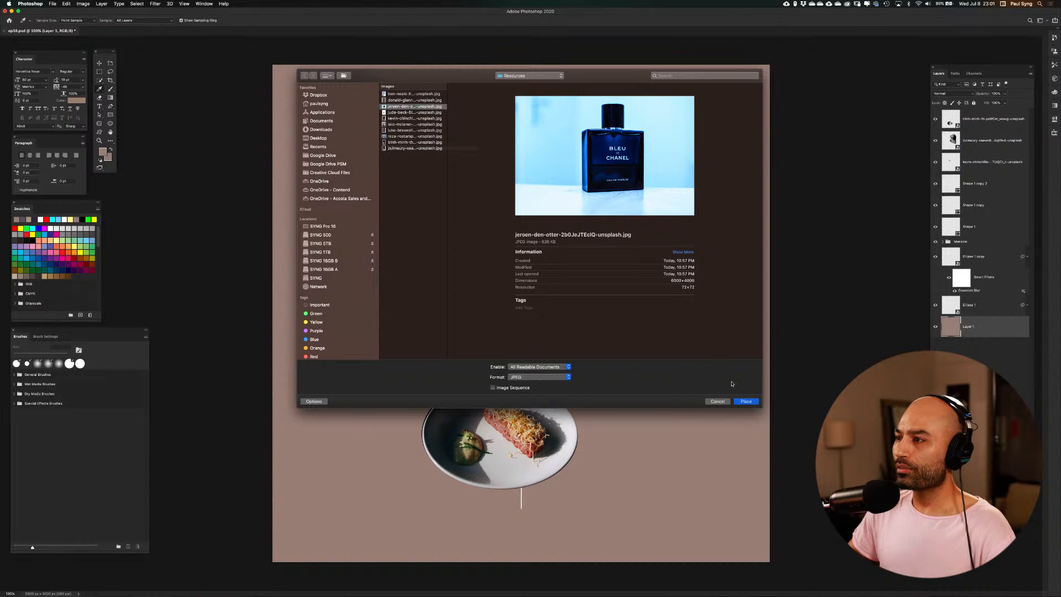
left_click(746, 401)
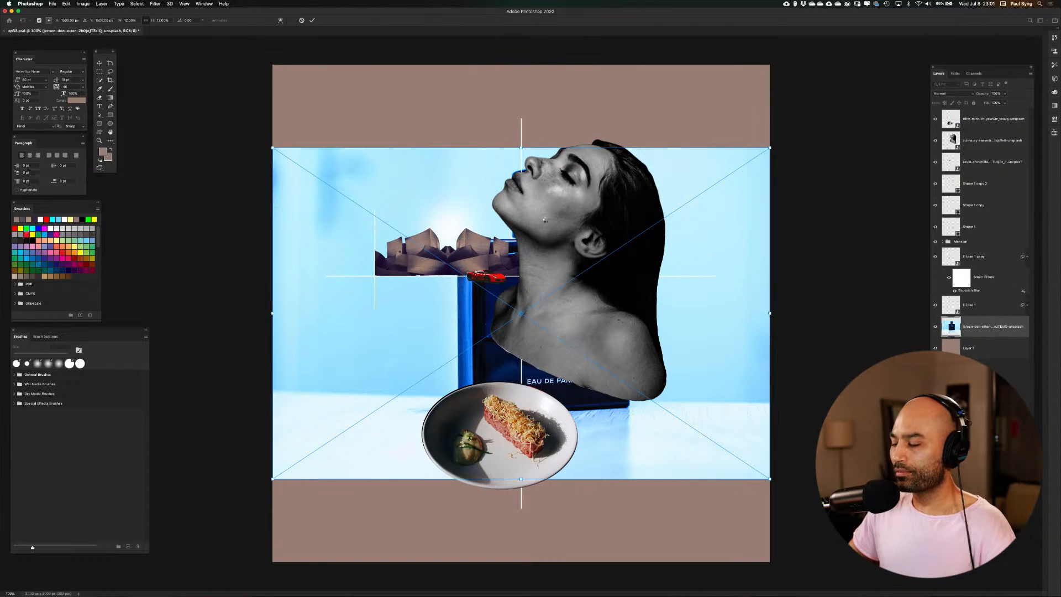
key("Return")
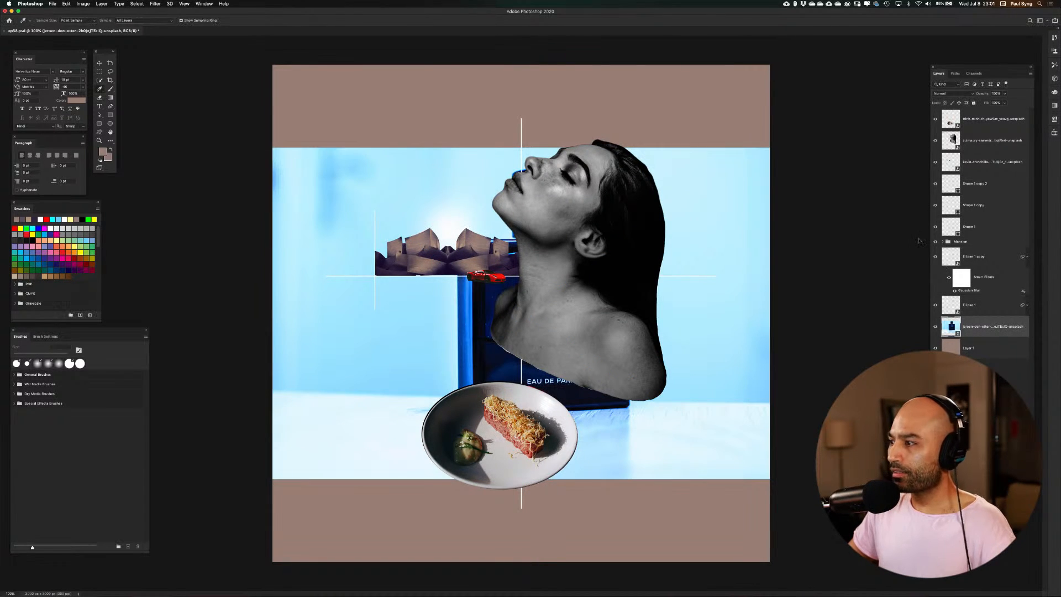
Isolate the perfume bottle with a selection-based layer mask and convert the masked layer to a smart object
left_click(935, 326, "alt")
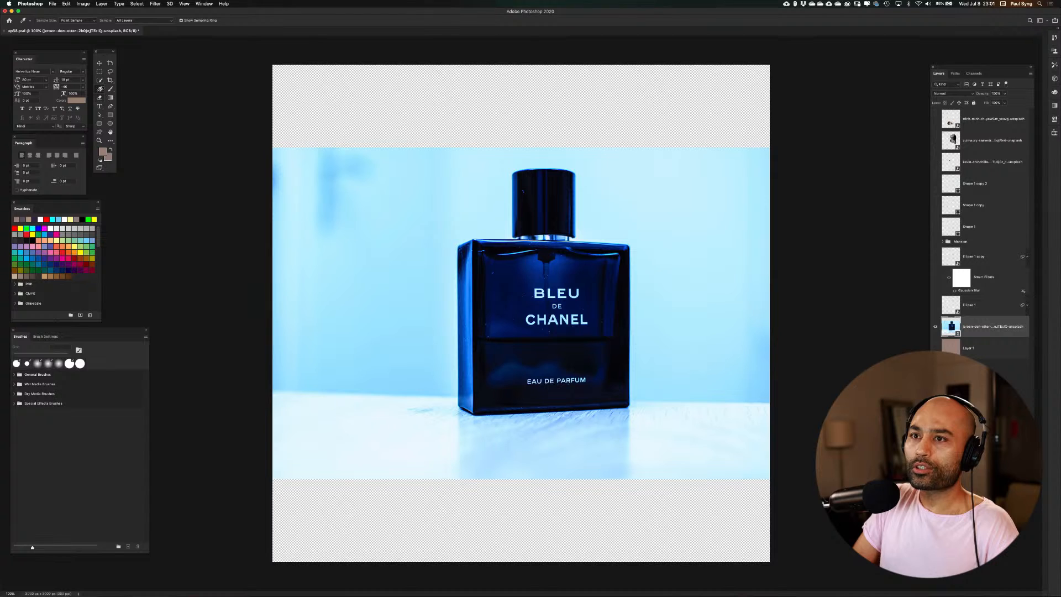
left_click(100, 80)
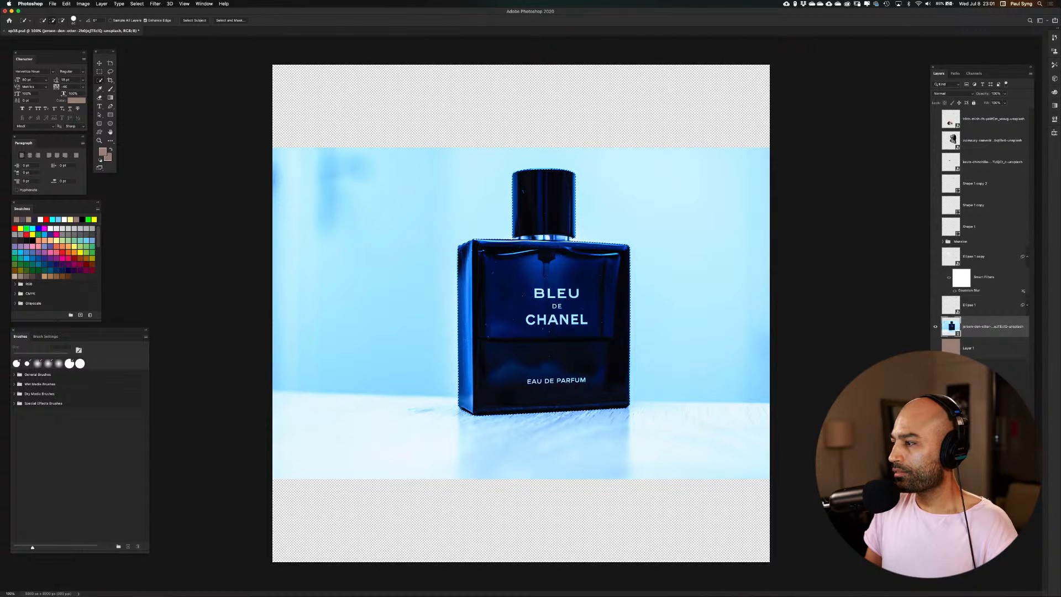
left_click(970, 486)
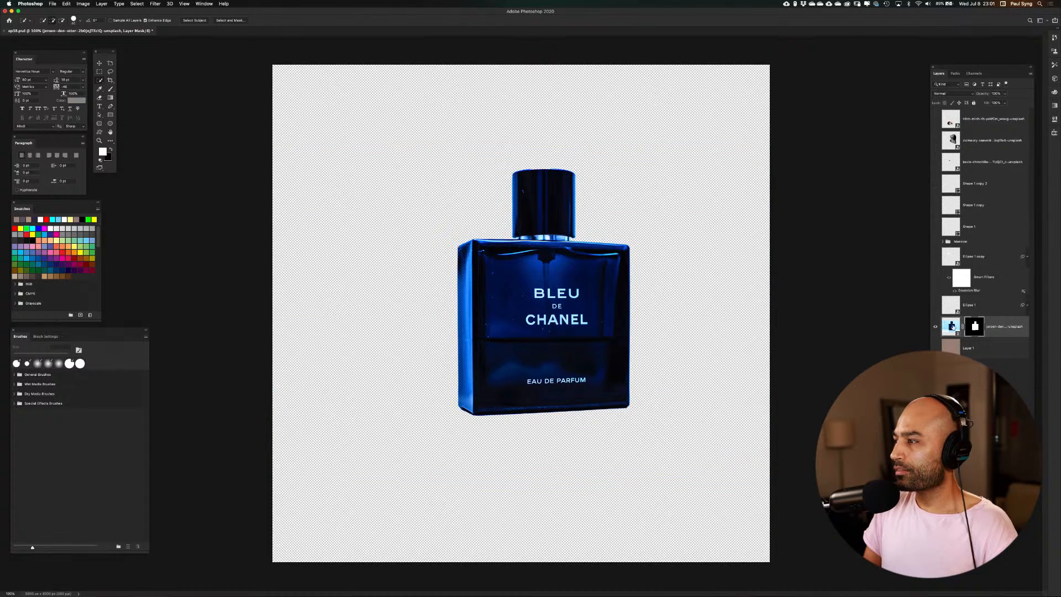
left_click(935, 327, "alt")
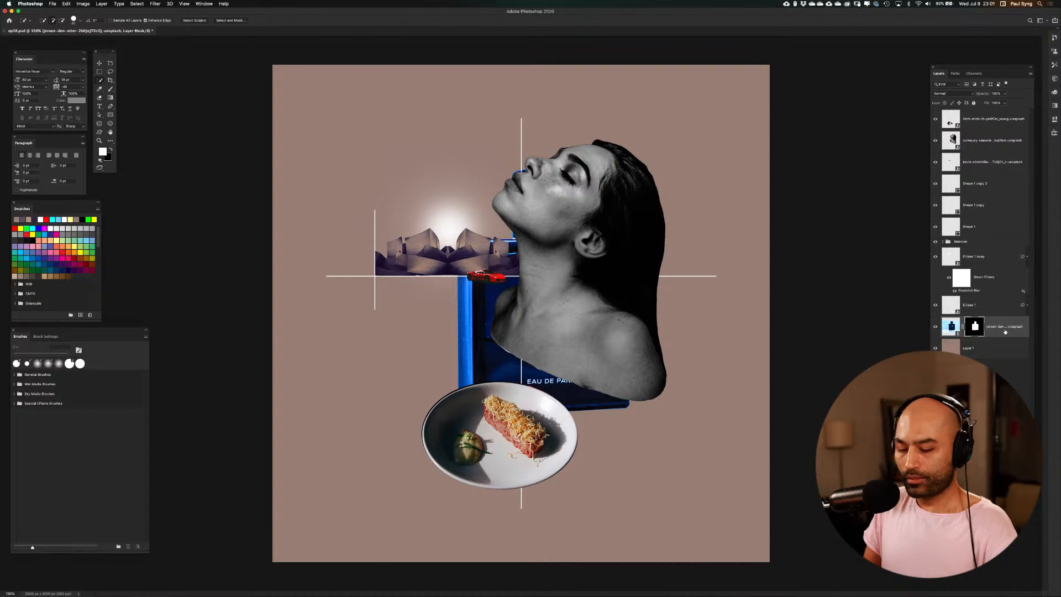
right_click(1005, 331)
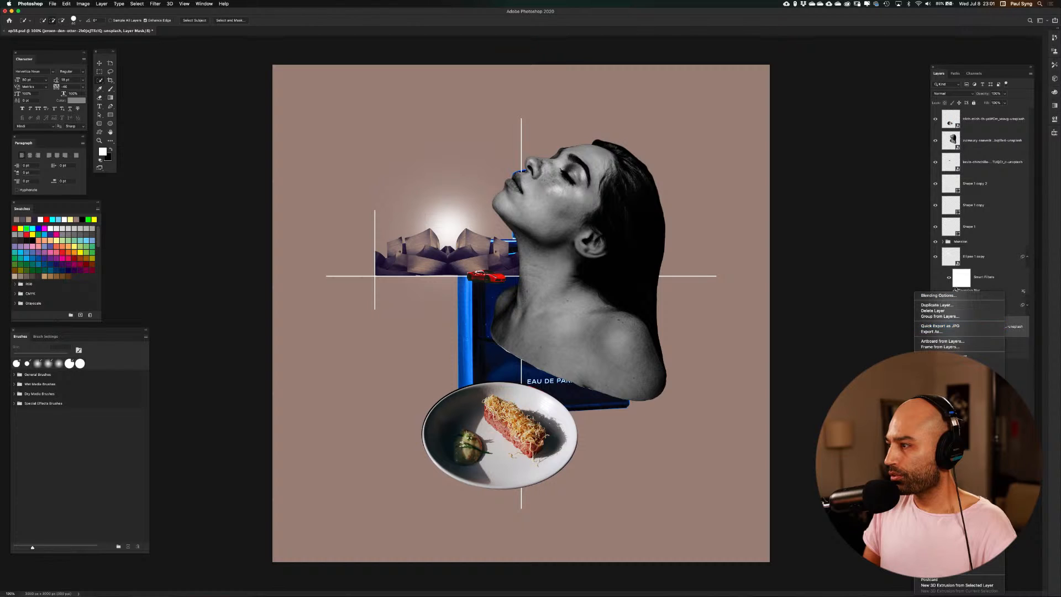
left_click(958, 357)
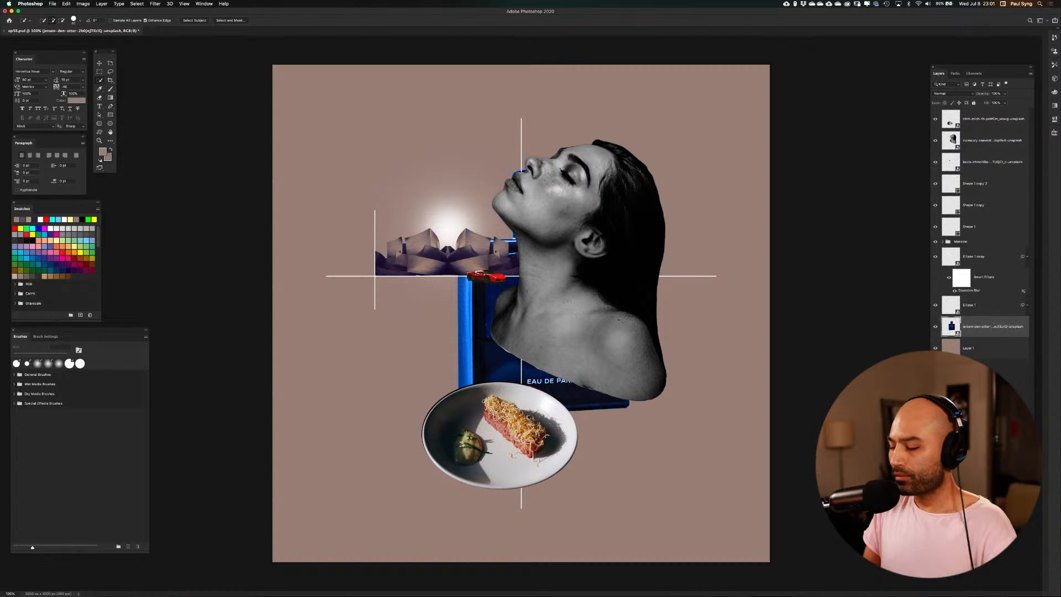
Scale the perfume bottle to about 54% and move it into the empty area below the buildings, beside the plate
key("super+t")
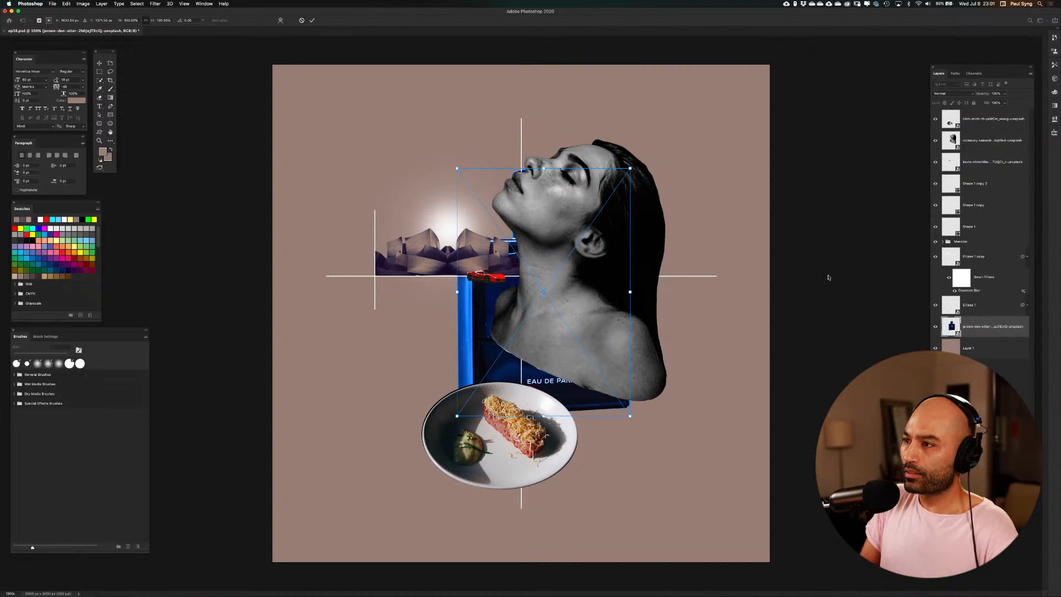
left_click_drag(630, 169, 549, 269)
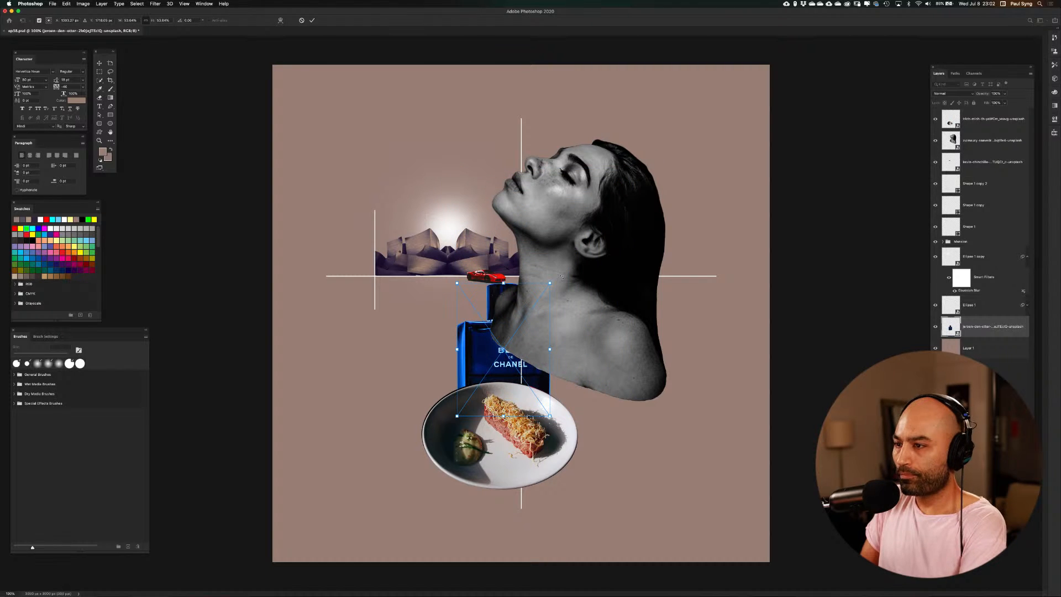
key("Return")
key("w")
key("v")
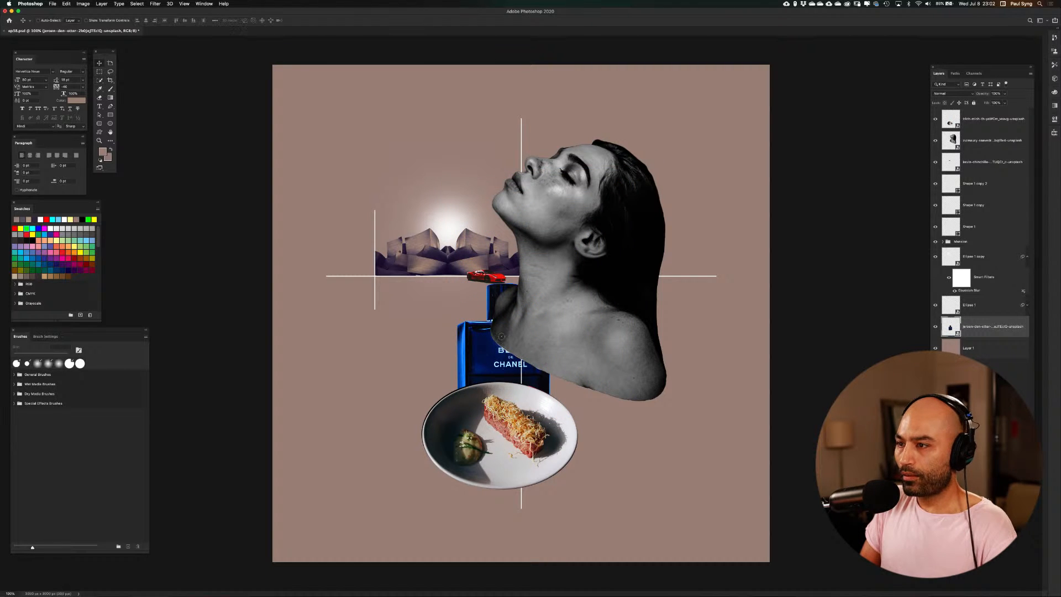
left_click_drag(503, 337, 364, 350)
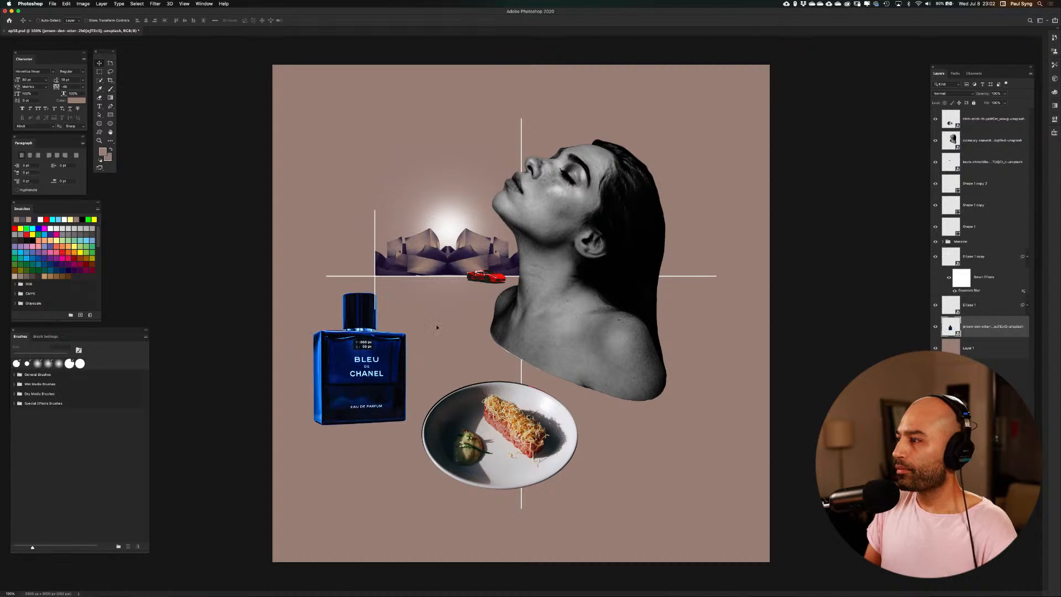
Bring the bottle layer to the top of the layer stack and position the bottle over the crossing of the short vertical and horizontal lines
left_click_drag(987, 324, 973, 113)
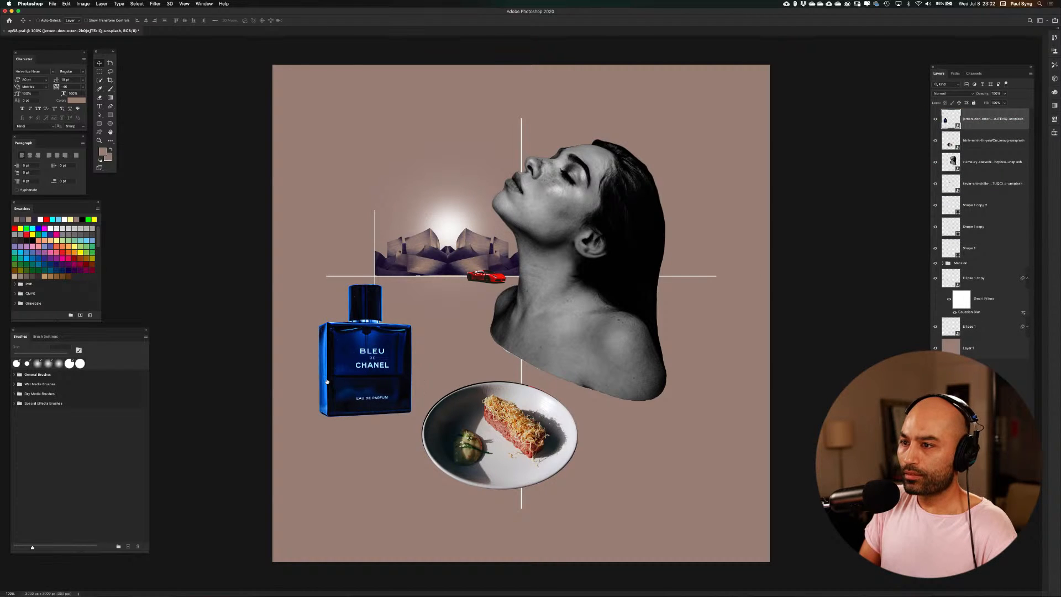
left_click_drag(363, 367, 395, 306)
left_click_drag(406, 306, 393, 305)
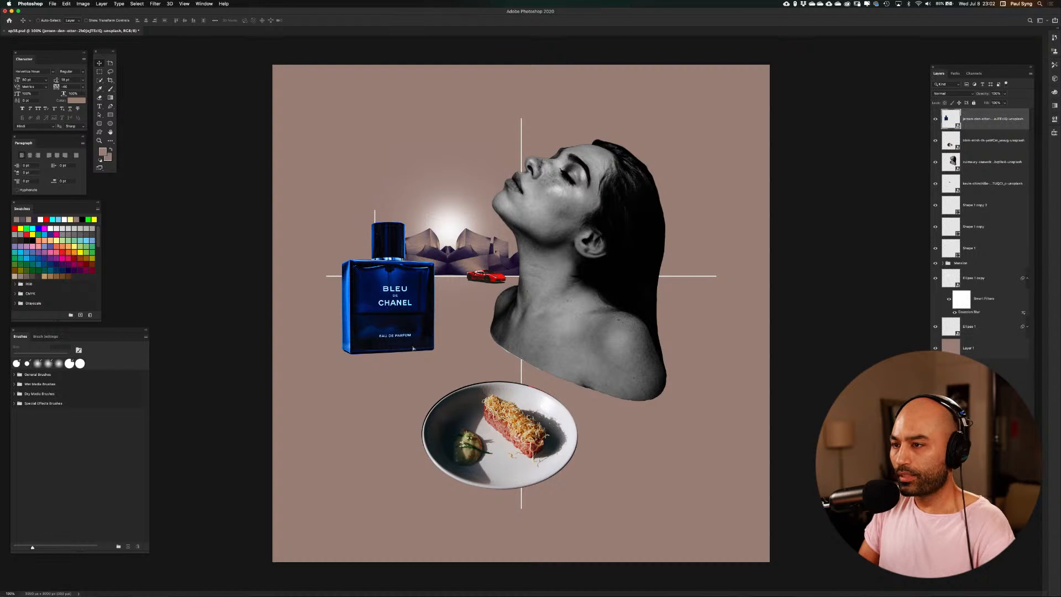
Scale the perfume bottle down to about 42% and reposition it over the line crossing beside the buildings
key("super+t")
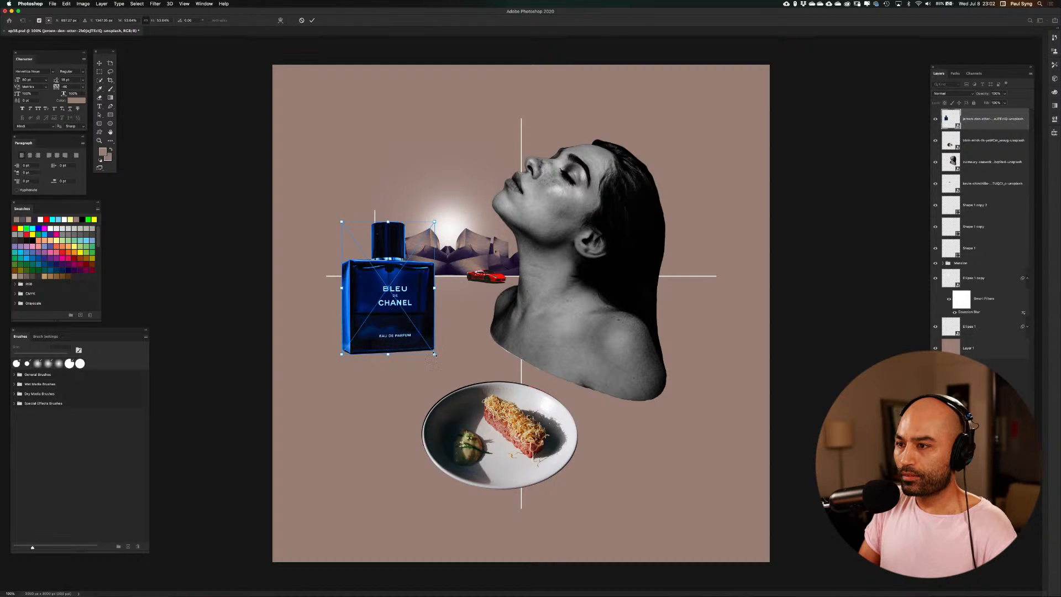
left_click_drag(433, 356, 409, 328)
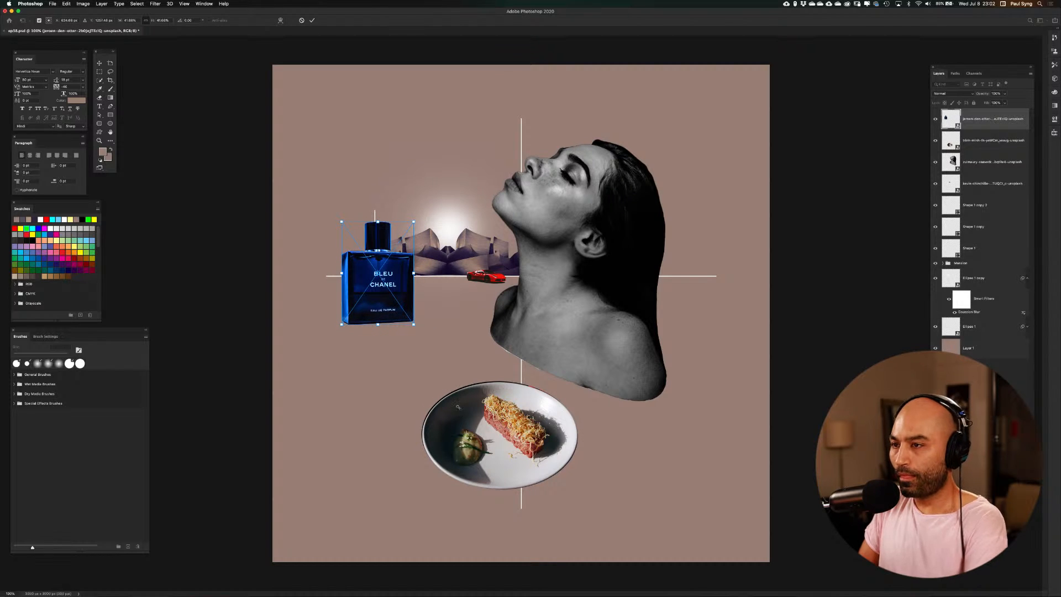
key("Return")
left_click_drag(386, 291, 394, 299)
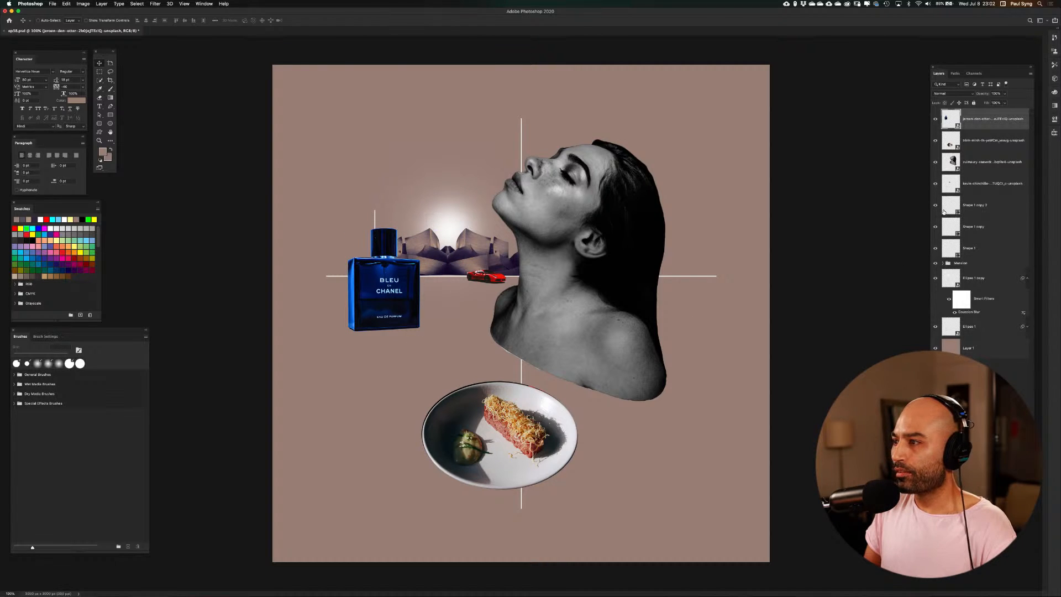
Toggle the two vertical line layers off and on to compare, and shift the bottle slightly to centre it on the short line
left_click(935, 228)
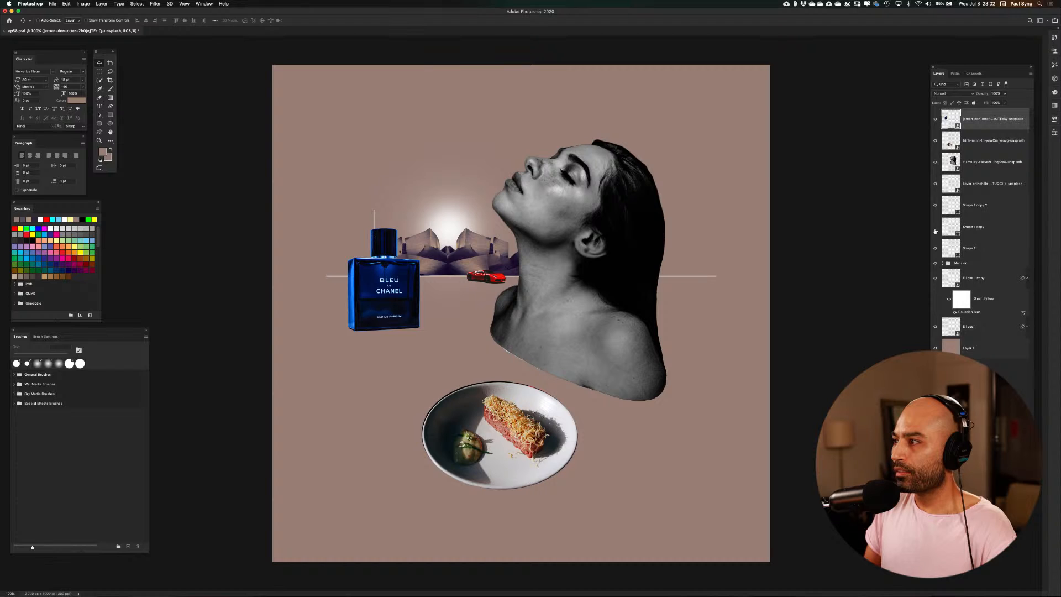
left_click(935, 228)
left_click(936, 206)
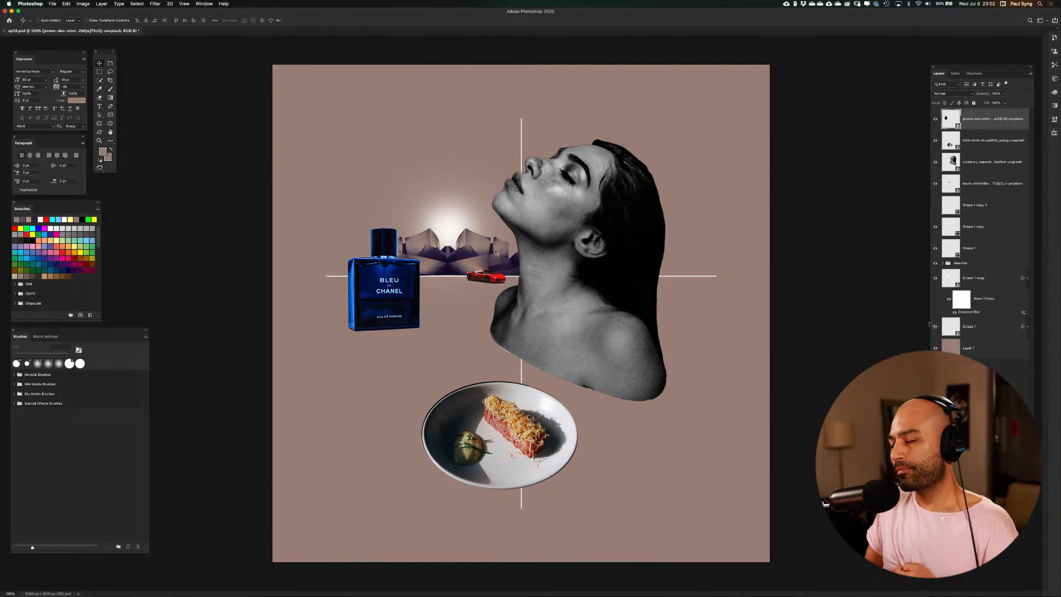
left_click(936, 207)
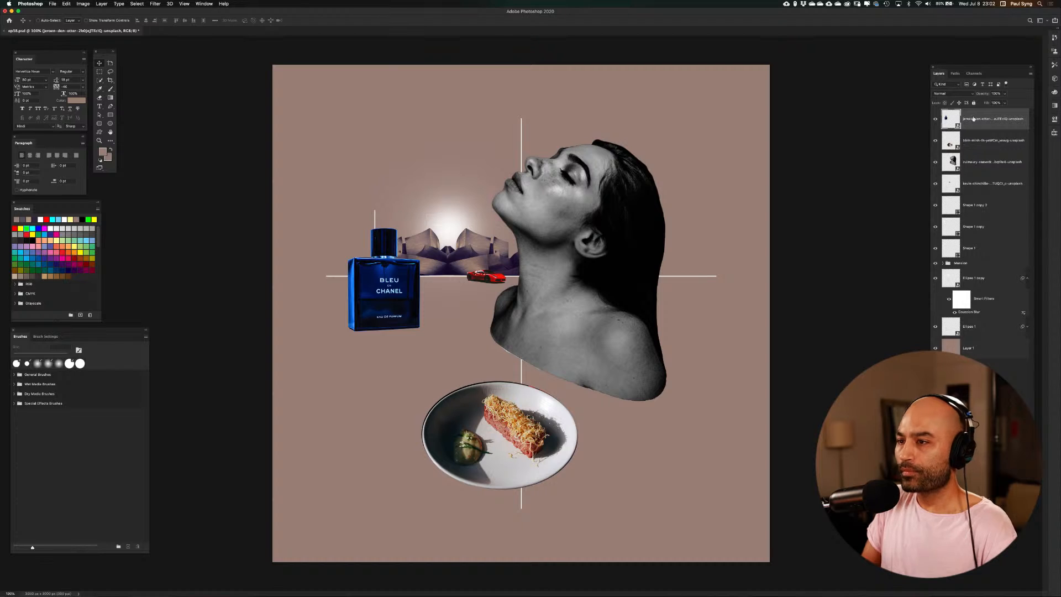
mouse_move(406, 304)
left_mouse_down()
mouse_move(413, 279)
mouse_move(387, 377)
mouse_move(395, 306)
left_mouse_up()
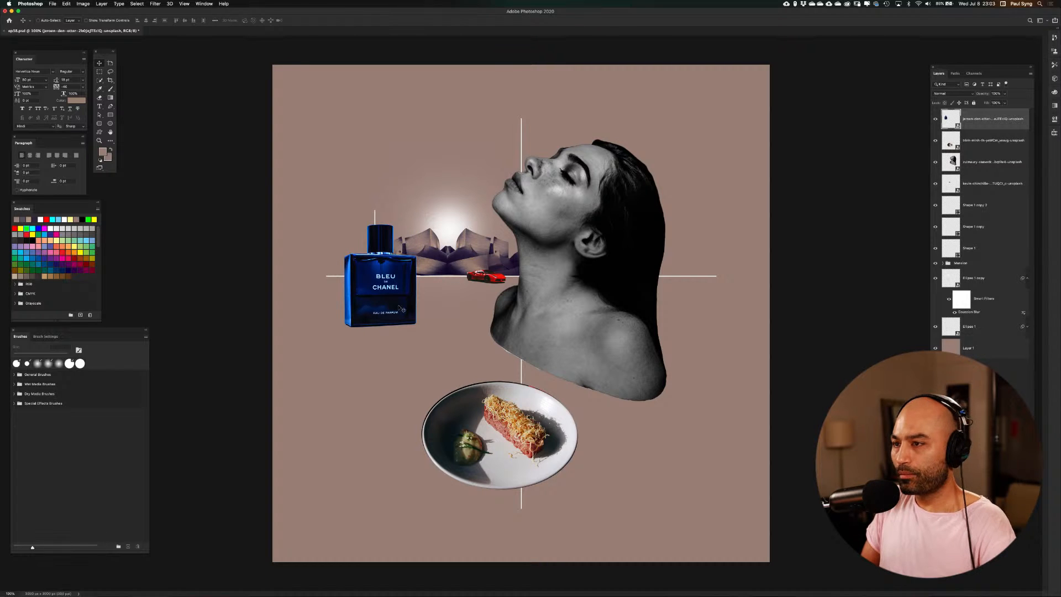
Try a smaller size and slightly higher position for the perfume bottle, and undo both changes
key("super+t")
left_click_drag(416, 225, 400, 248)
left_click_drag(393, 290, 394, 280)
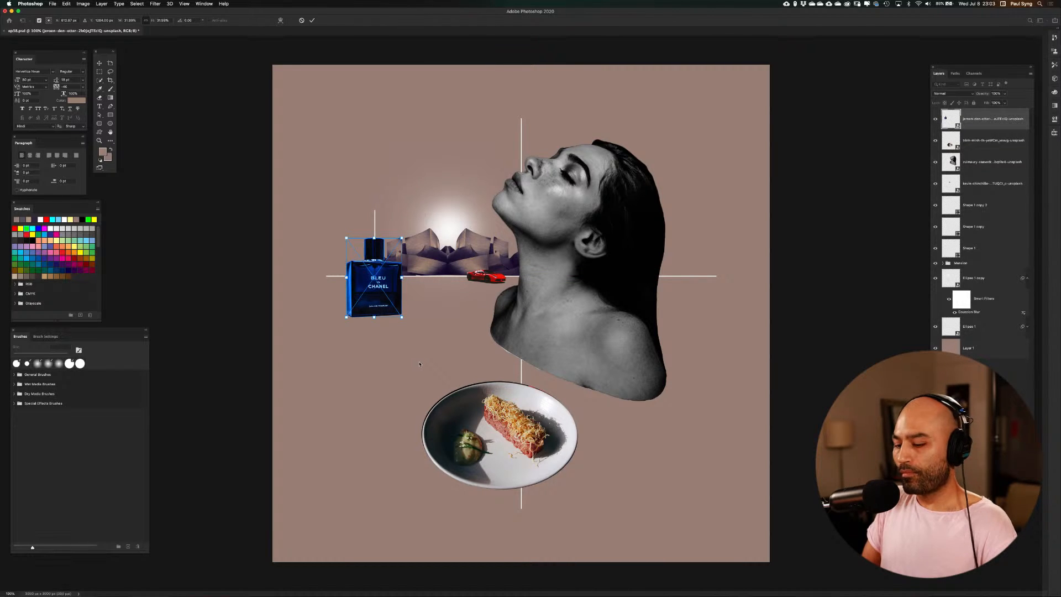
key("super+z")
key("super+z")
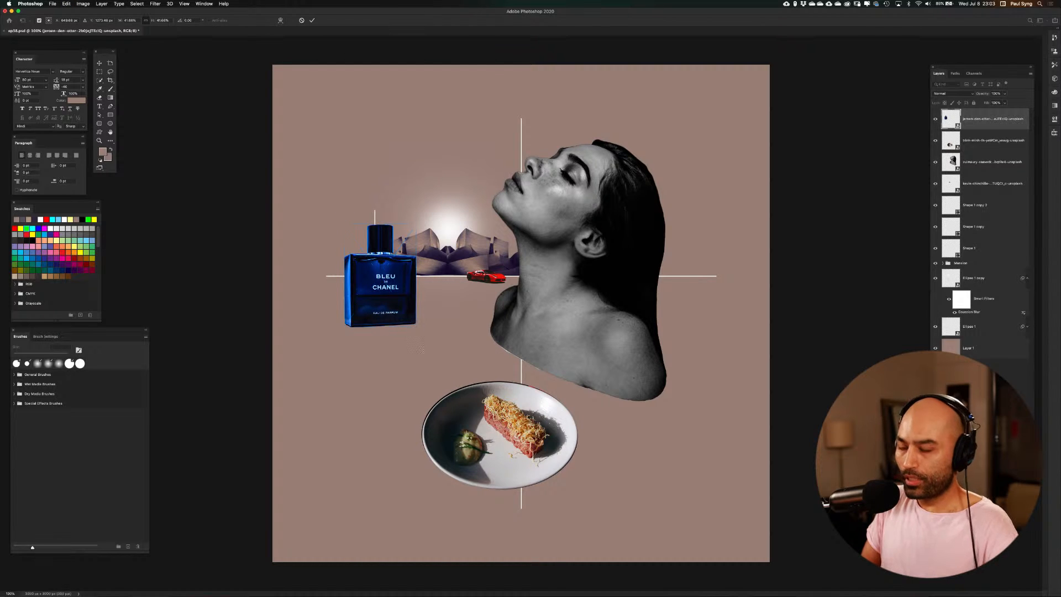
key("Return")
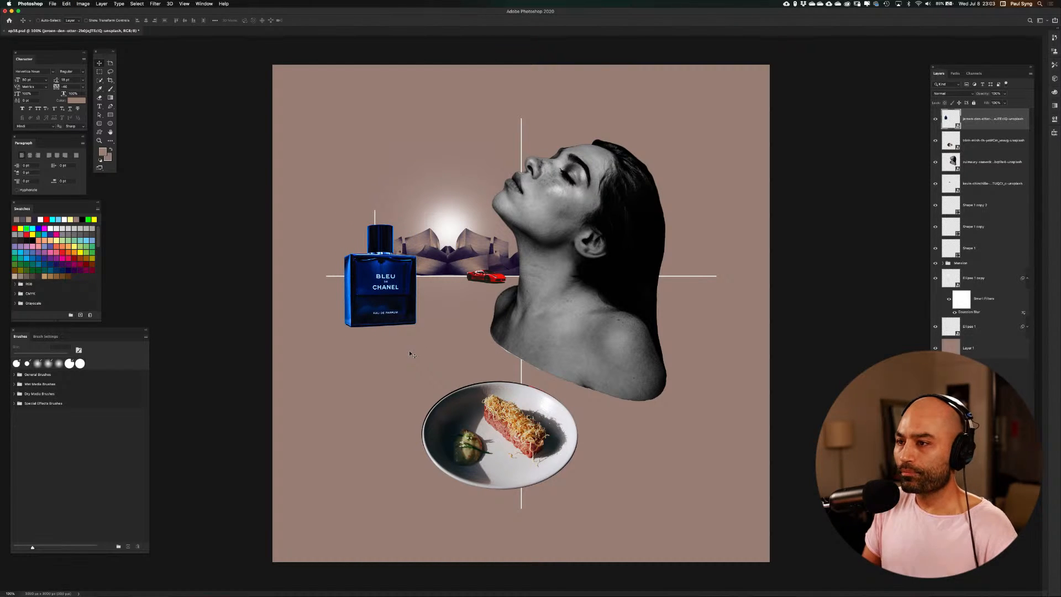
Place the photo of oranges on a leafy branch from the Resources folder above all other layers
key("shift+super+p")
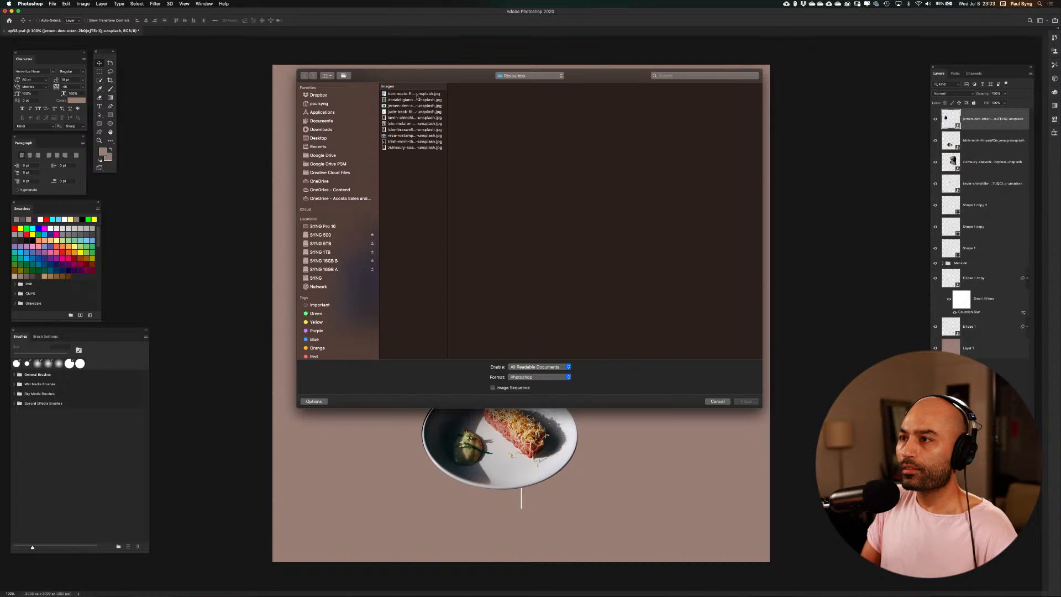
left_click(418, 95)
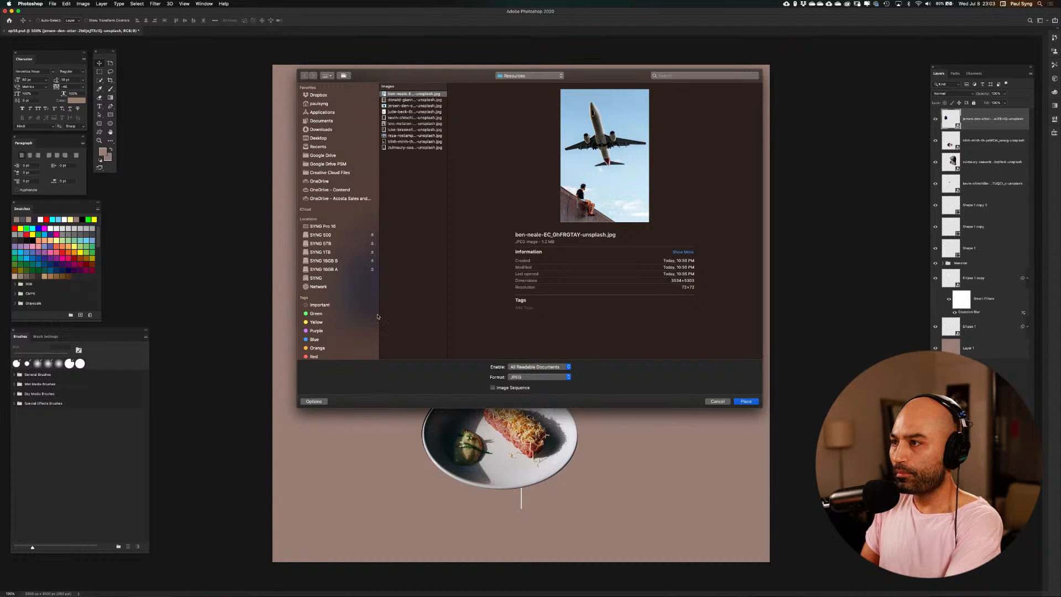
key("Down")
key("Down")
key("Down")
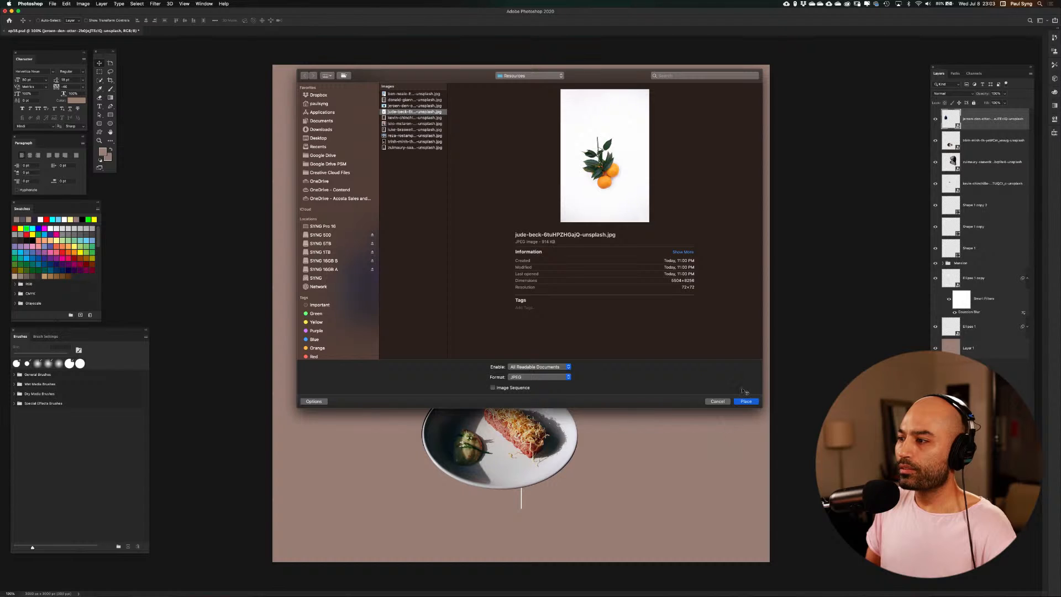
left_click(754, 402)
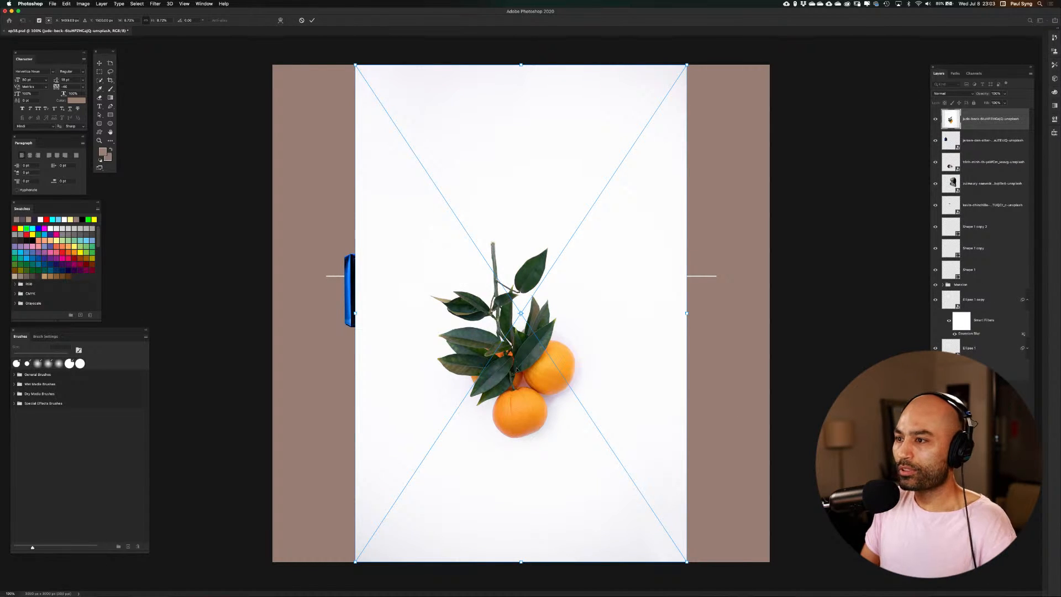
key("Return")
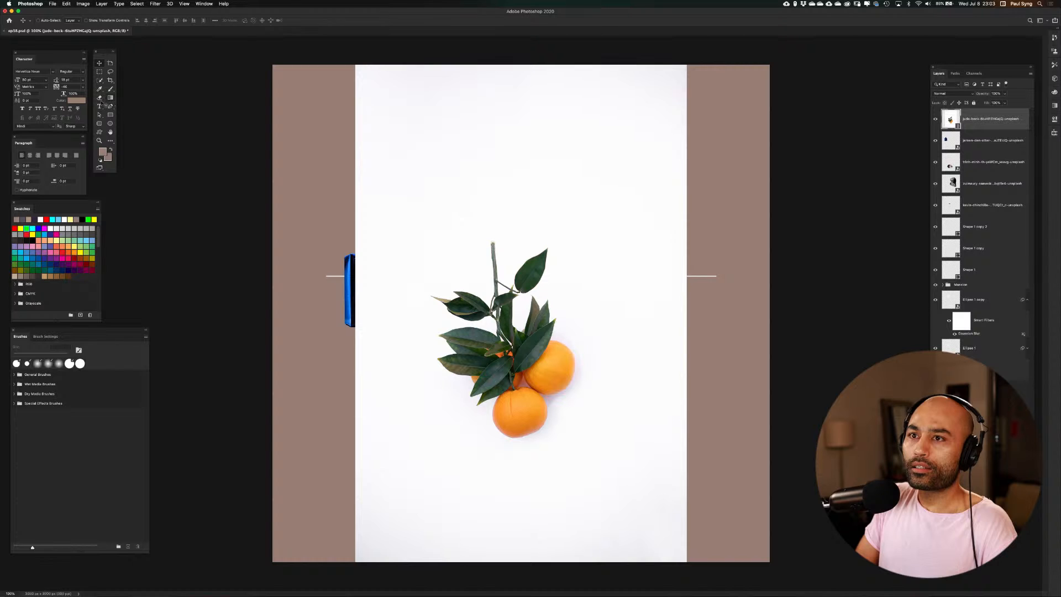
Select the orange branch automatically with Select Subject and open the selection in Select and Mask
left_click(100, 81)
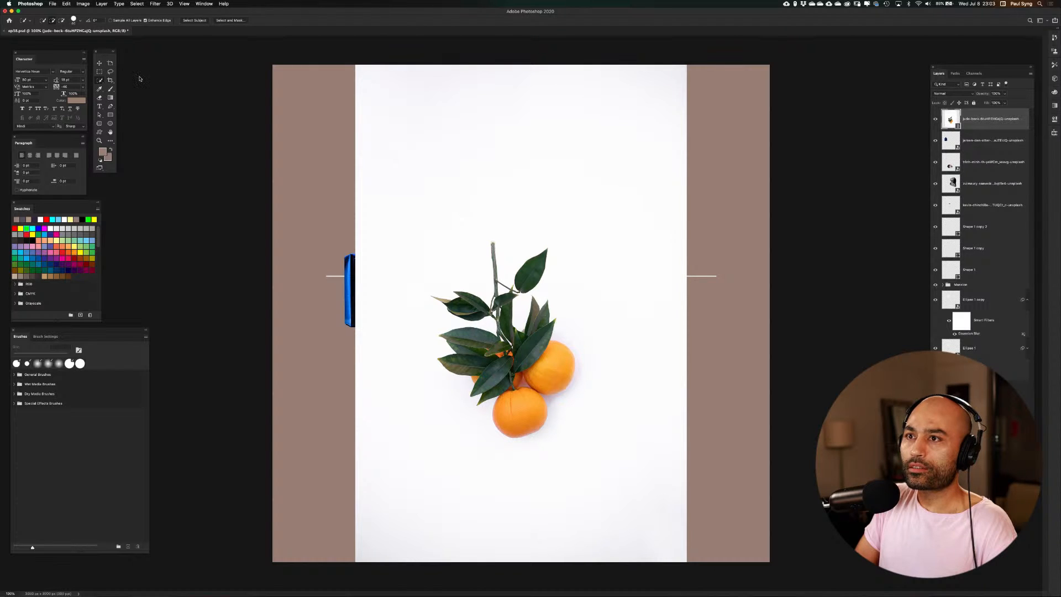
left_click(195, 21)
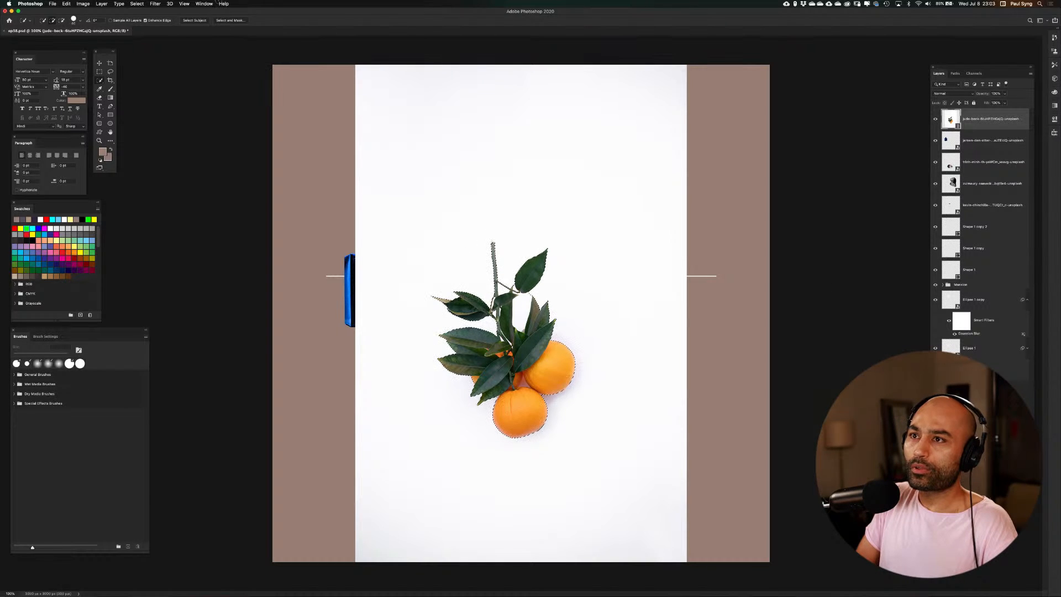
left_click(230, 21)
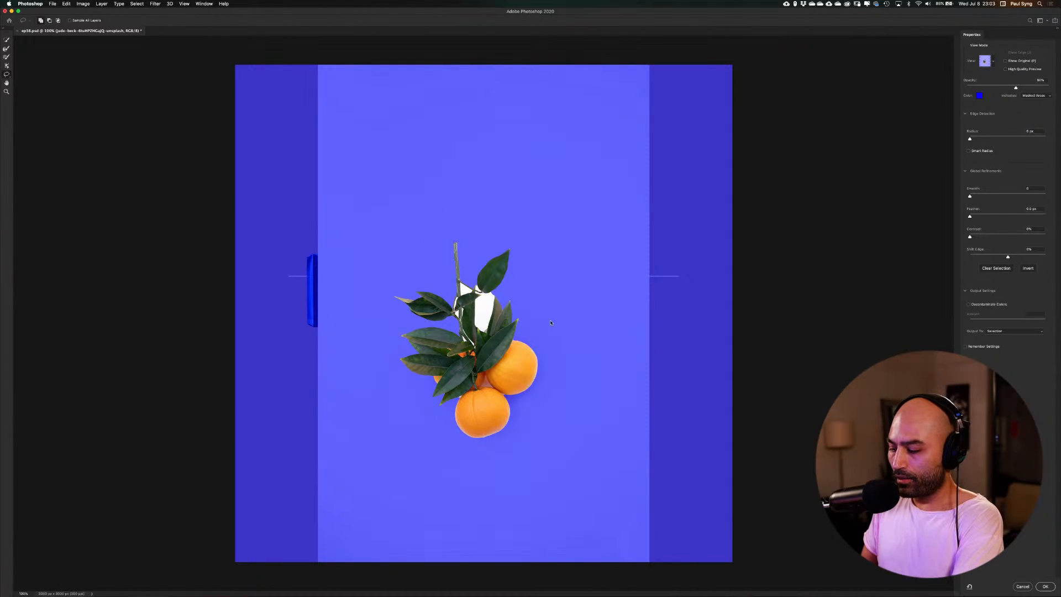
Subtract the large white background gap between the upper leaves from the selection with the Quick Selection tool
key("super+equal")
key("super+equal")
key("super+equal")
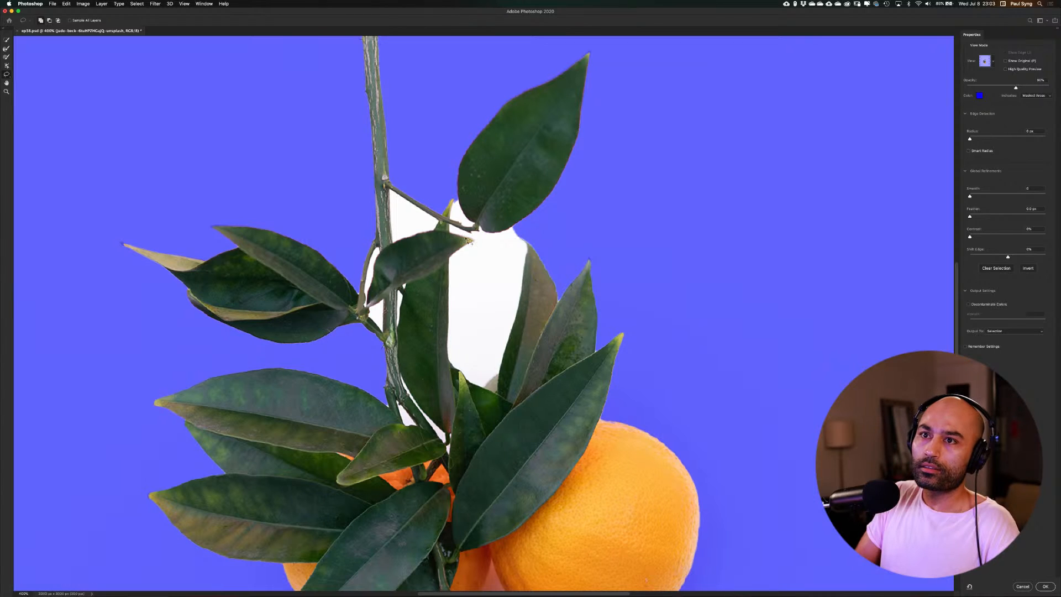
left_click(7, 40)
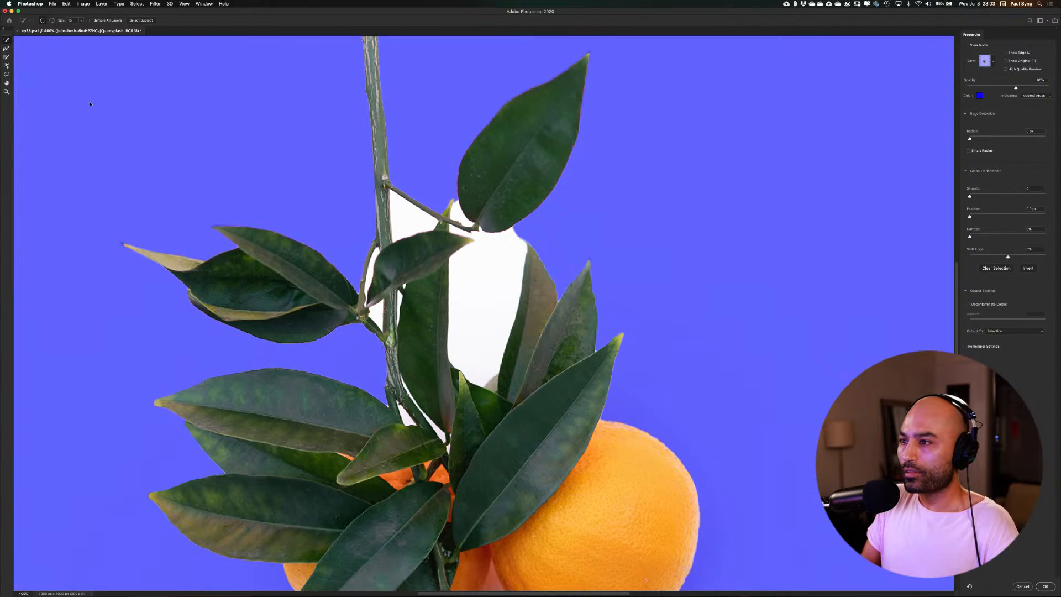
left_click(514, 233)
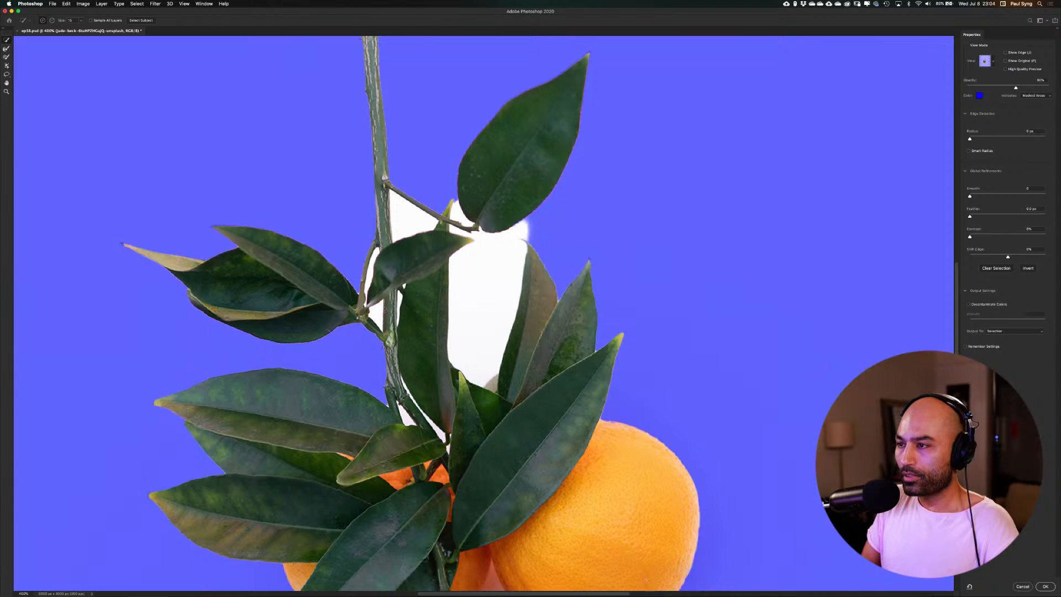
key("alt")
left_click_drag(546, 220, 497, 256)
Subtract the white gap beside the main stem and, with a smaller brush, the one beneath the top leaf
left_click(407, 212, "alt")
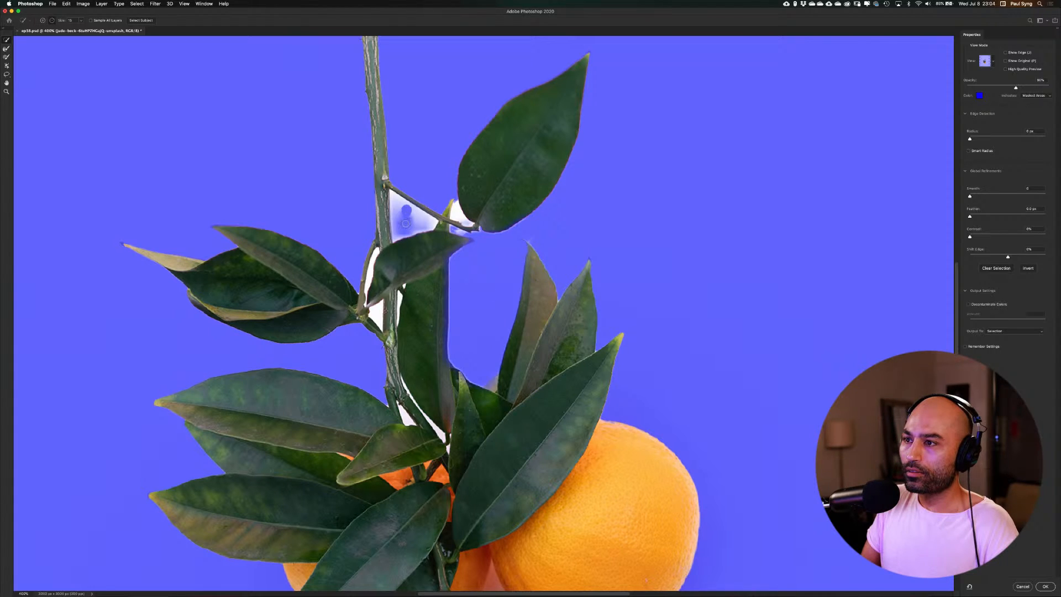
key("bracketleft")
key("bracketleft")
key("bracketleft")
key("bracketleft")
key("bracketleft")
key("bracketleft")
key("bracketleft")
key("bracketleft")
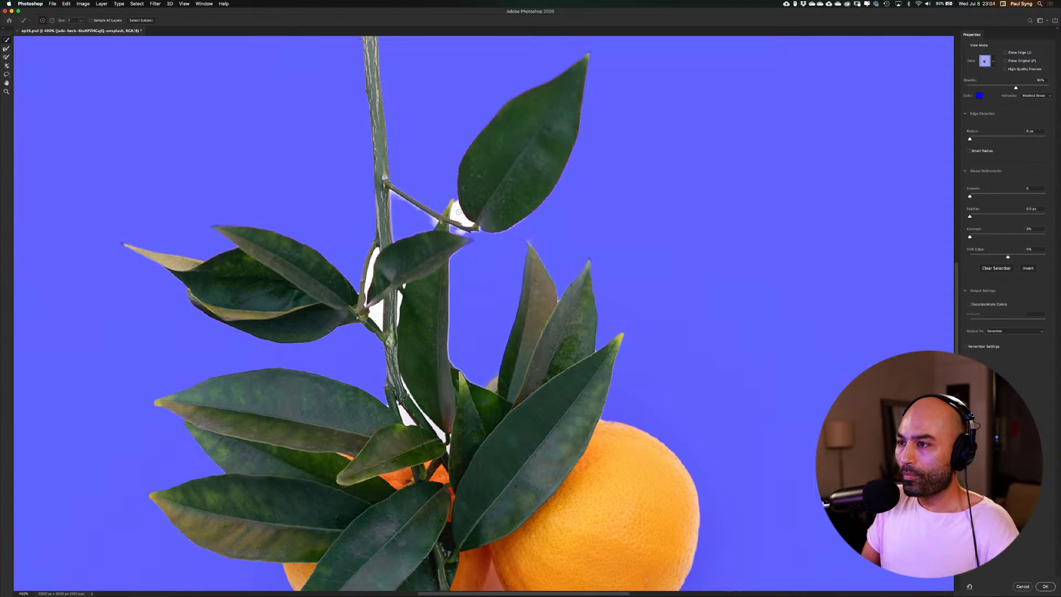
left_click(458, 212, "alt")
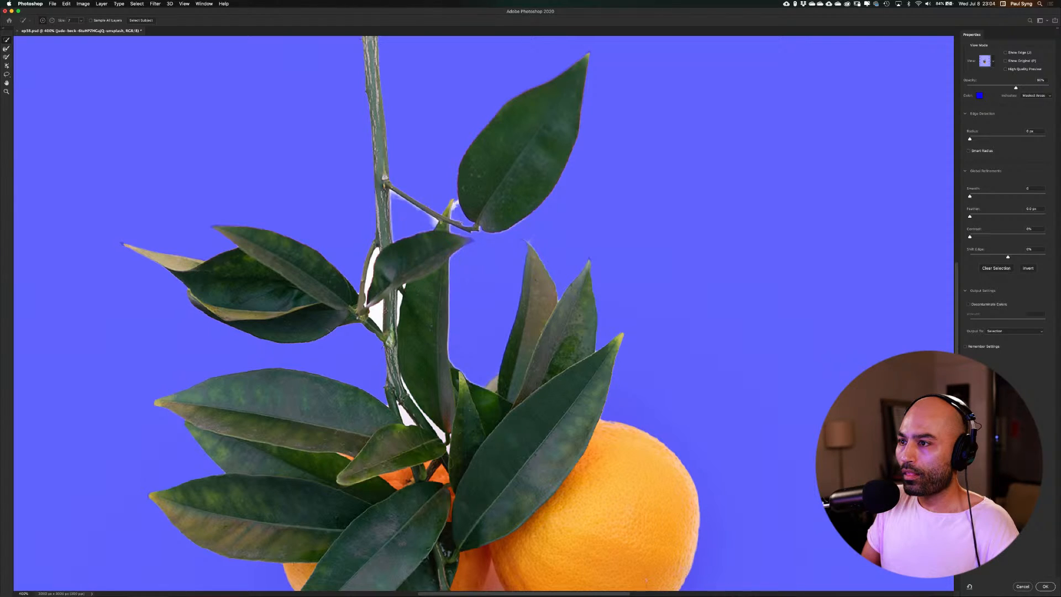
left_click(455, 203, "alt")
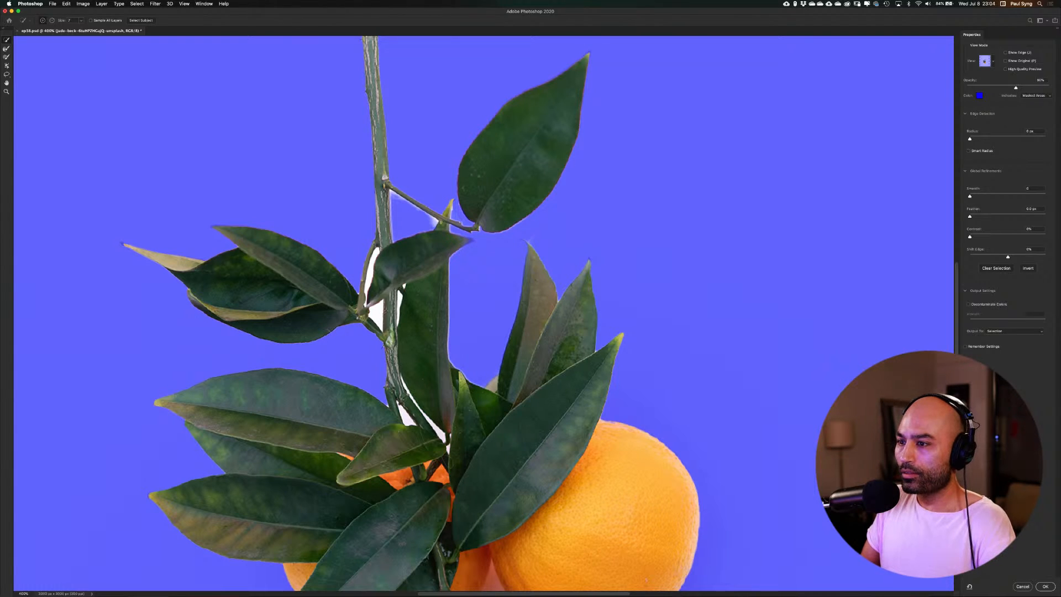
Subtract the pinkish gap between the three oranges and the small background corners where the front orange meets its neighbour and the leaf
left_click_drag(401, 394, 439, 207)
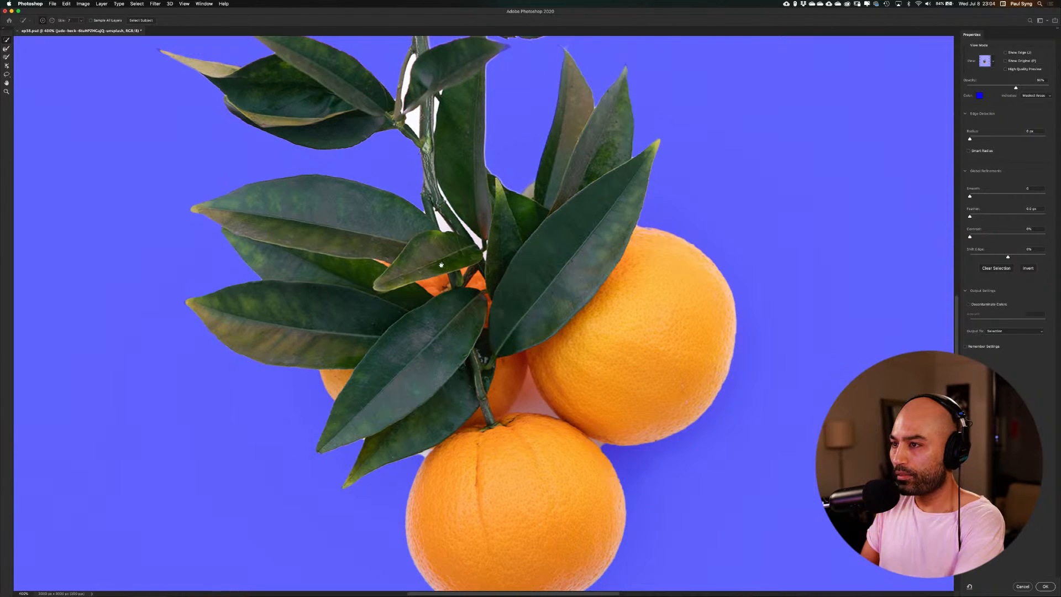
key("super+plus")
key("super+plus")
key("super+plus")
key("super+plus")
left_click_drag(552, 416, 419, 229)
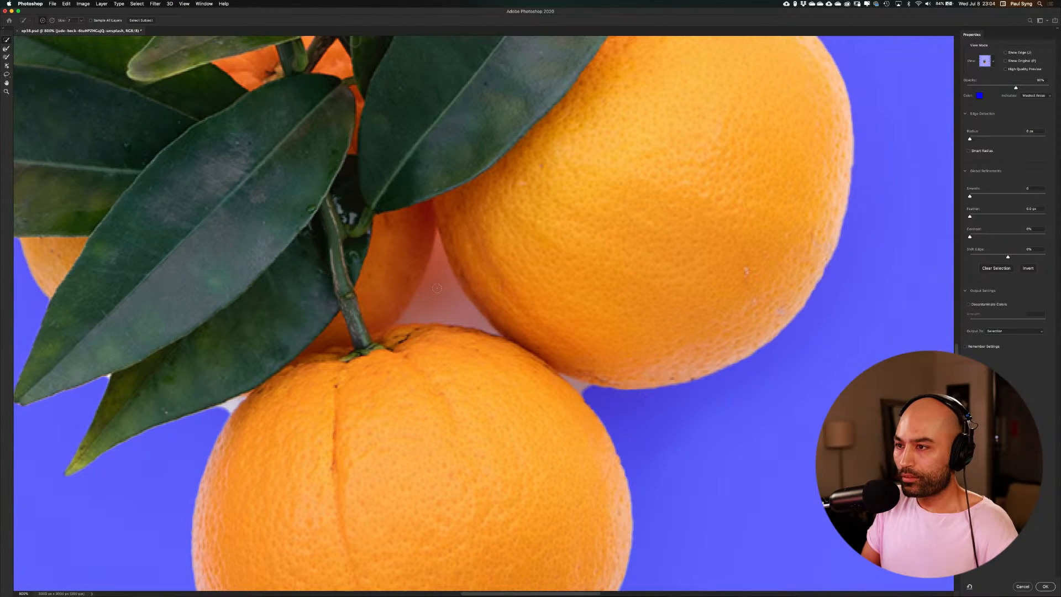
mouse_move(441, 266)
left_mouse_down()
mouse_move(420, 312)
mouse_move(441, 296)
mouse_move(439, 255)
mouse_move(482, 325)
left_mouse_up()
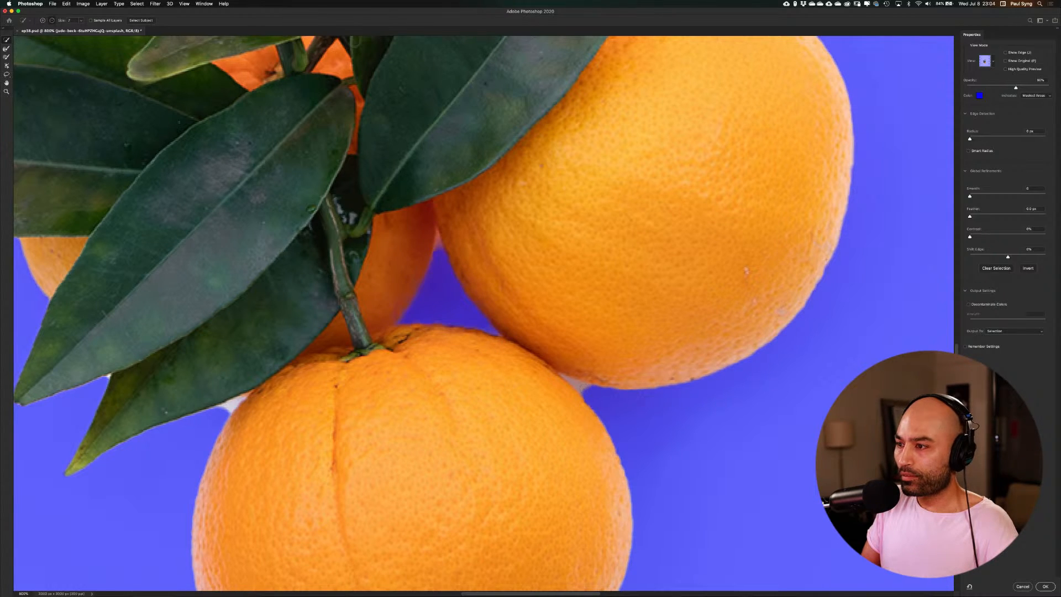
left_click(579, 384, "alt")
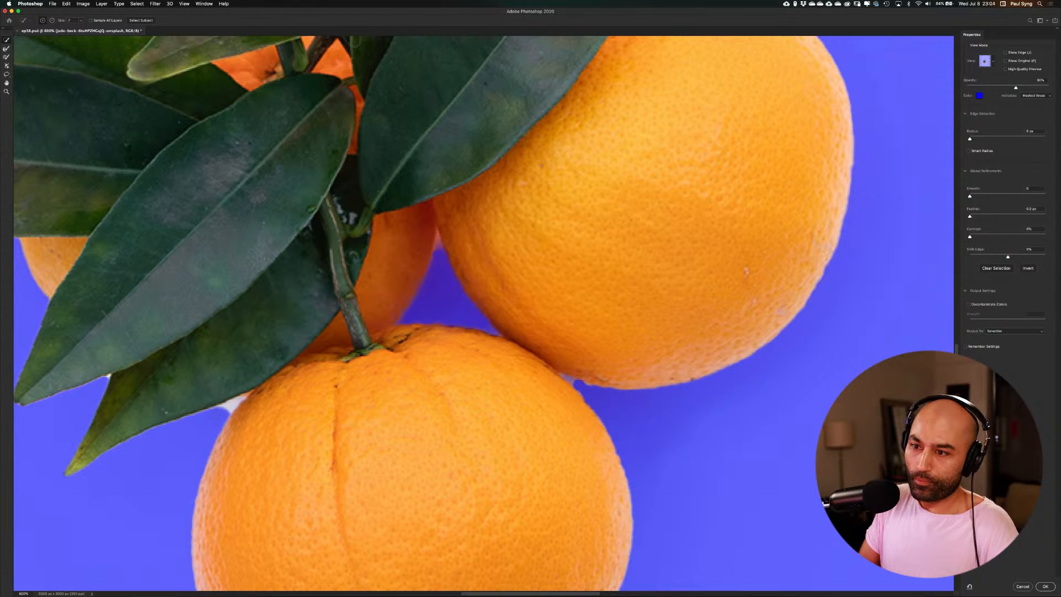
left_click(231, 405, "alt")
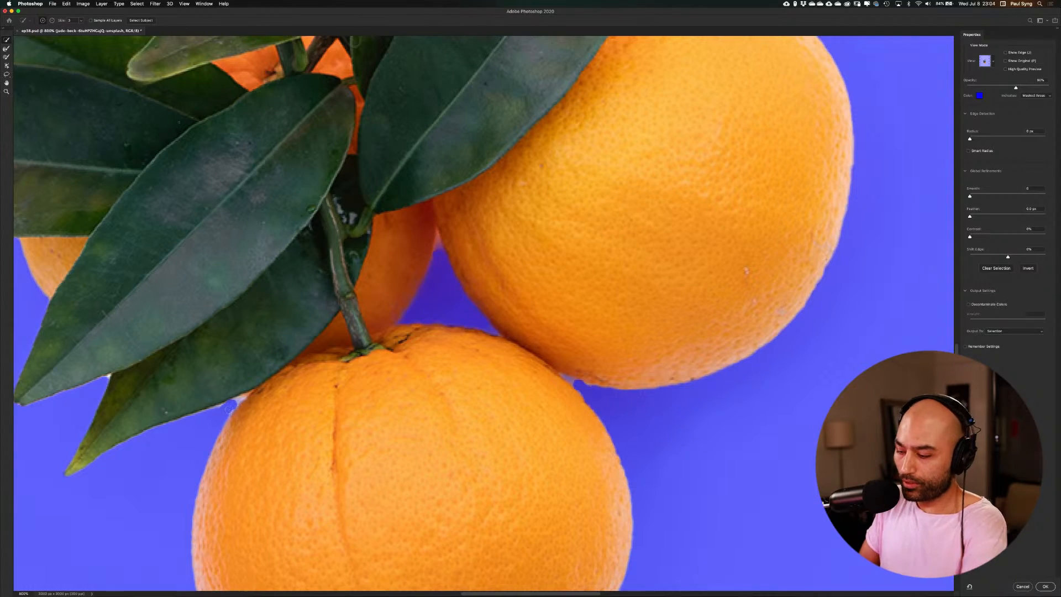
Refine the mask at the tip of the gap between the oranges and in the wedge where the two front oranges touch
key("super+plus")
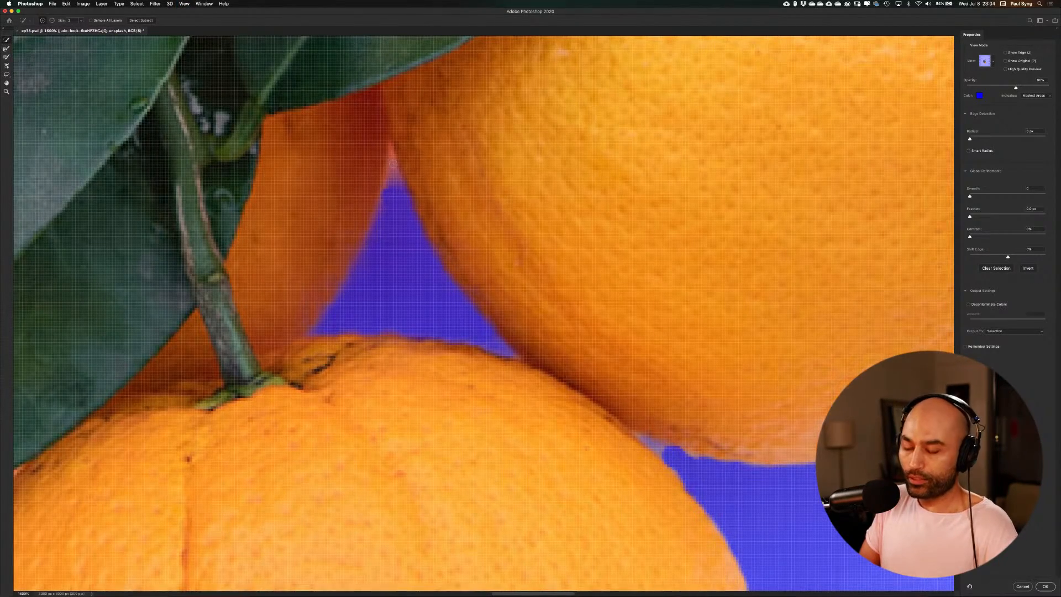
key("alt")
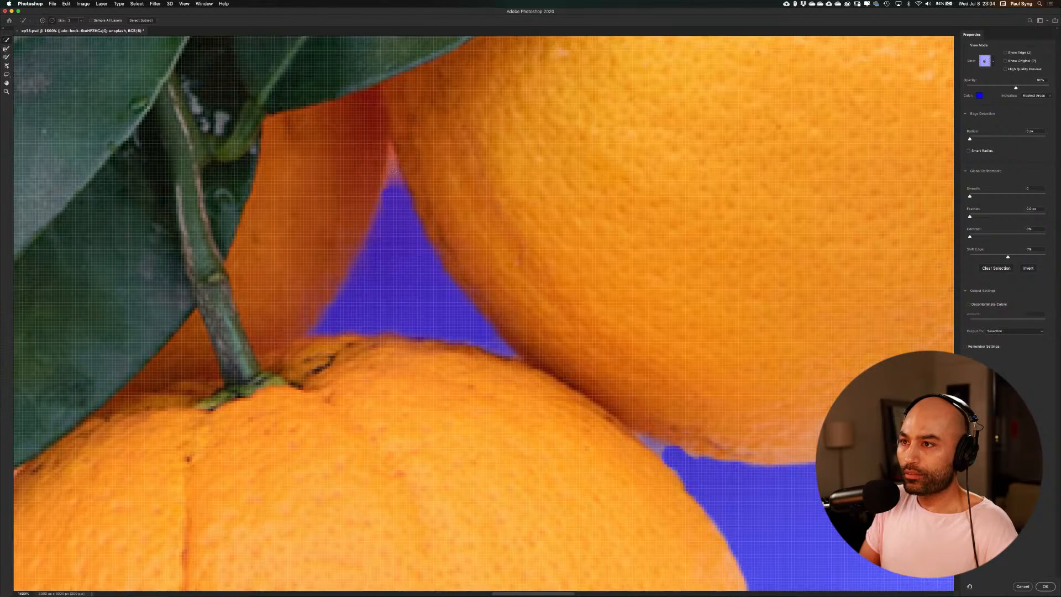
left_click(393, 171)
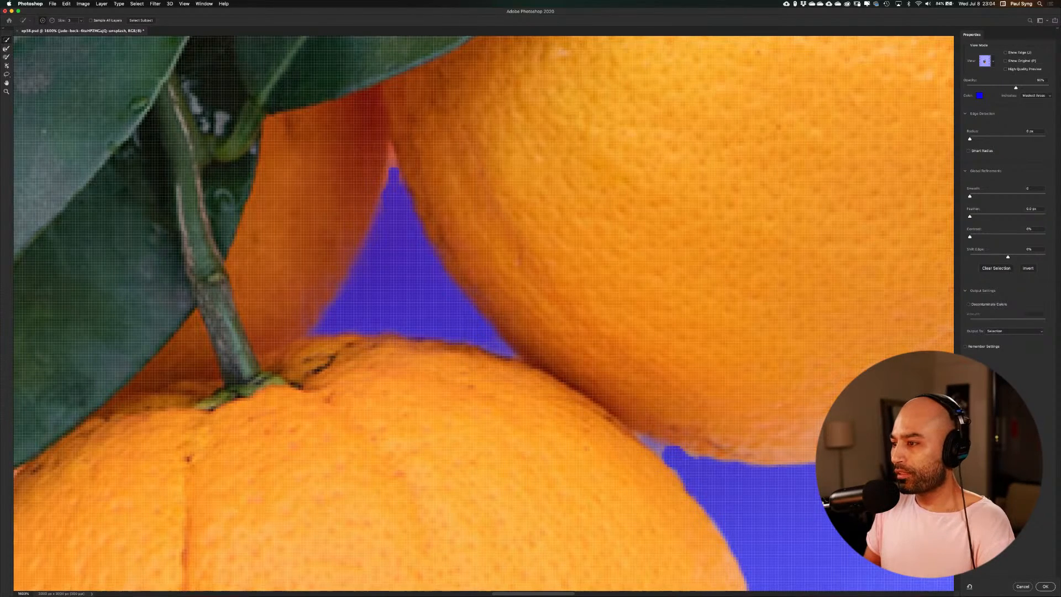
left_click_drag(715, 470, 600, 347)
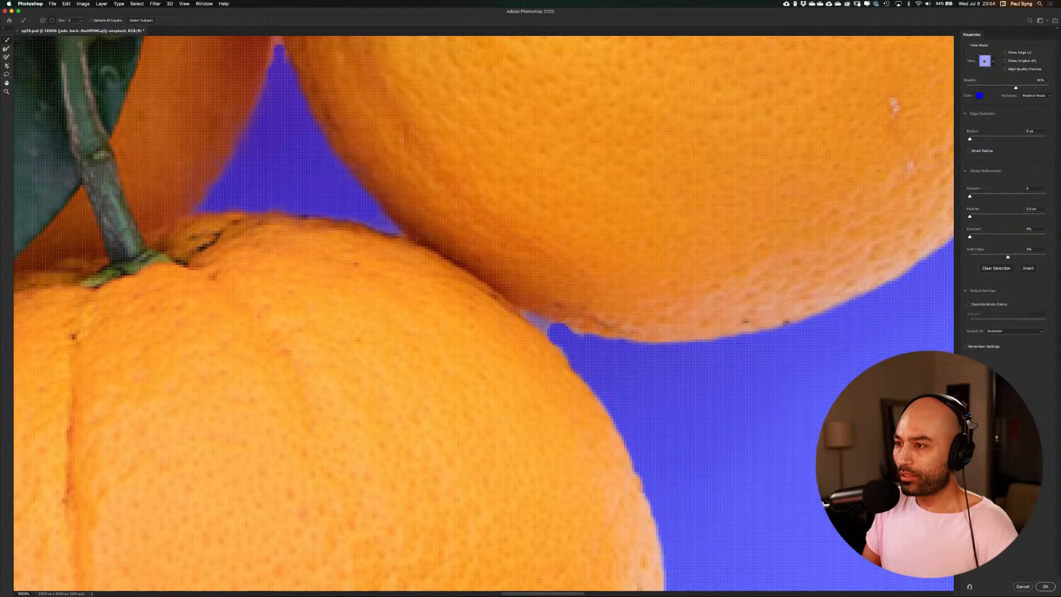
left_click(546, 328, "alt")
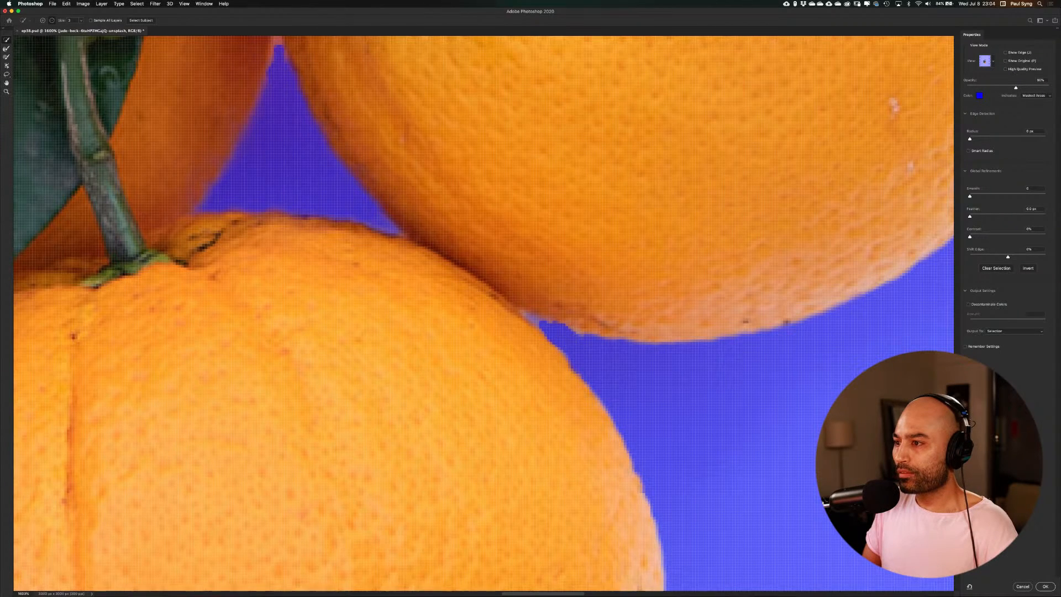
scroll(563, 416, "left", 10)
scroll(563, 415, "down", 4)
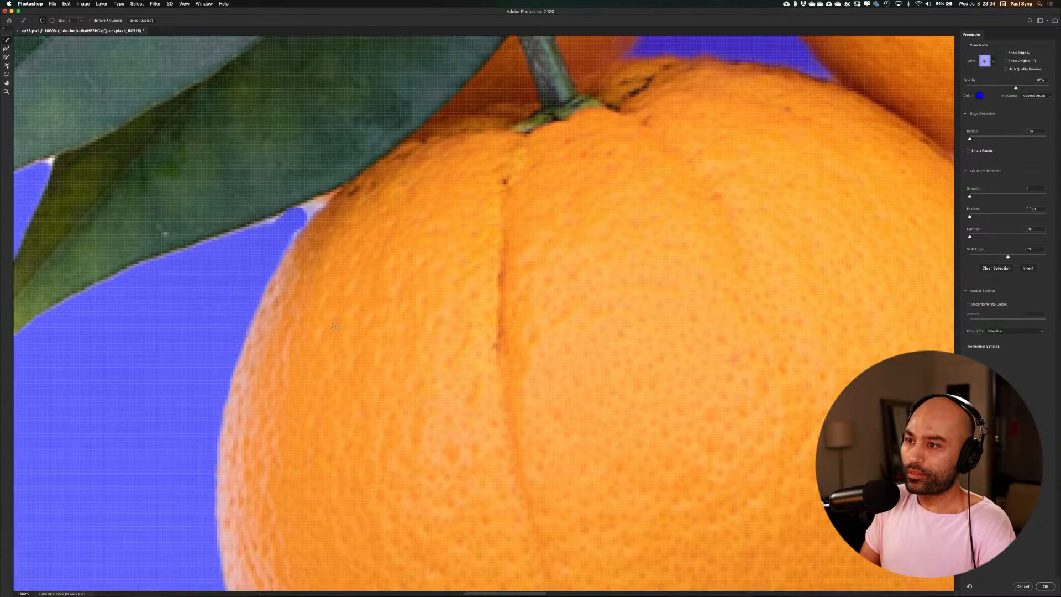
mouse_move(310, 232)
left_mouse_down()
mouse_move(411, 306)
mouse_move(406, 286)
mouse_move(389, 291)
mouse_move(420, 278)
left_mouse_up()
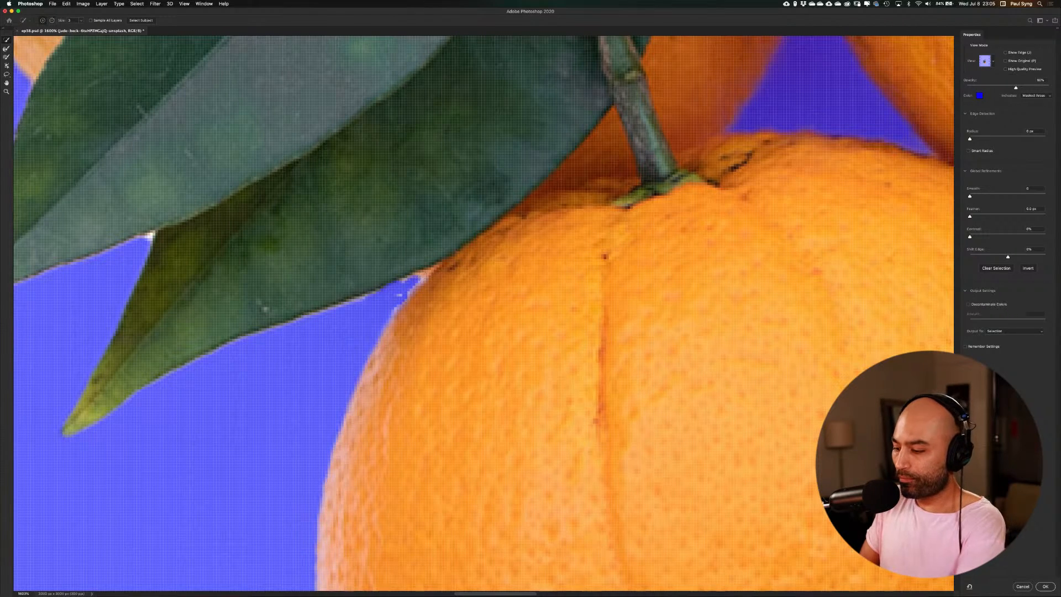
Subtract the small triangular background gap between the stem and the leaves just above the oranges
key("super+minus")
key("super+minus")
key("super+minus")
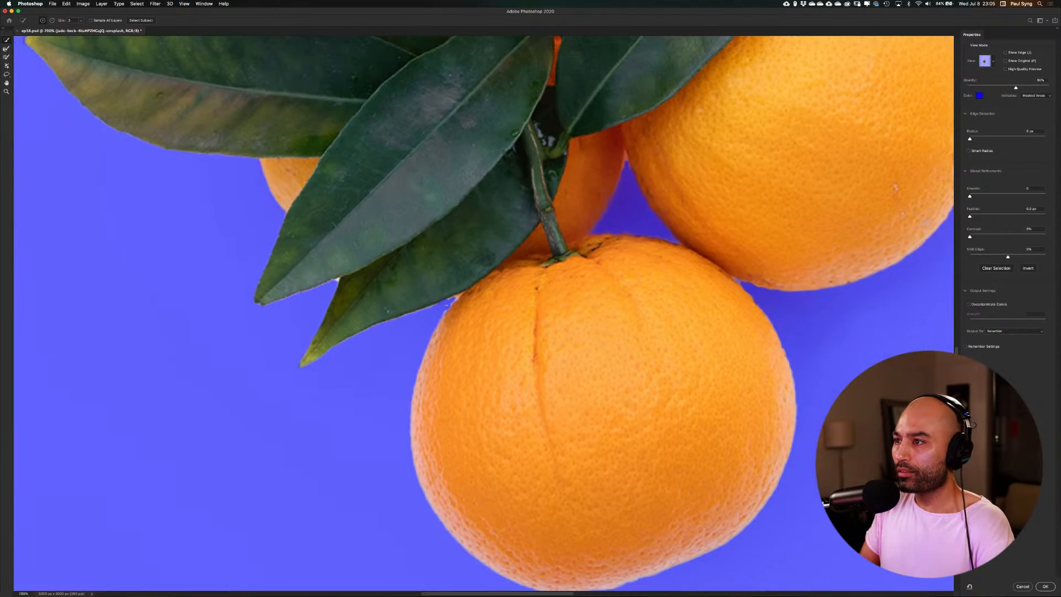
mouse_move(507, 182)
left_mouse_down()
mouse_move(510, 400)
mouse_move(522, 304)
mouse_move(458, 414)
left_mouse_up()
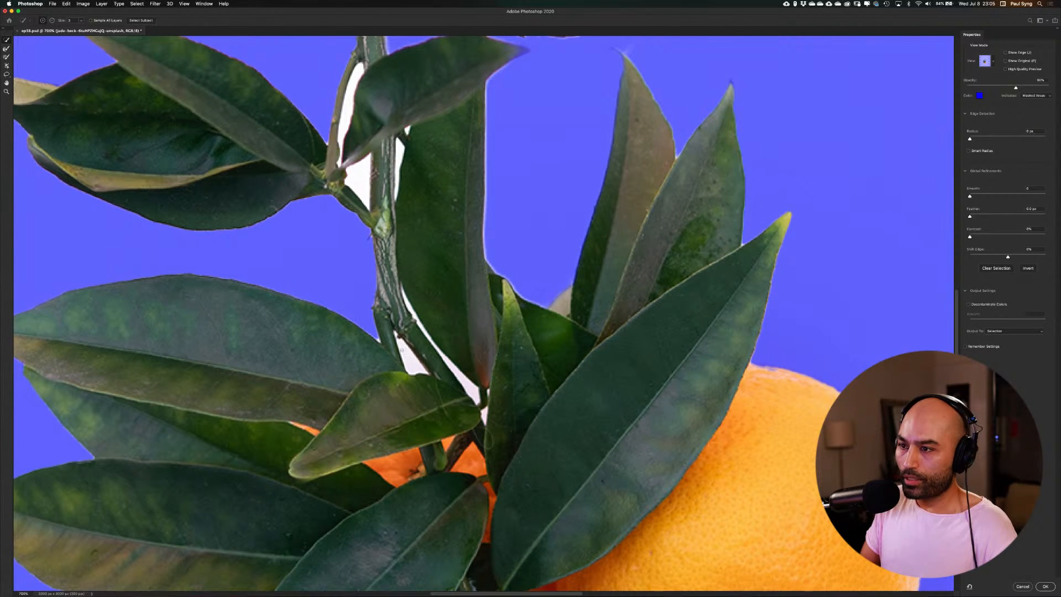
left_click_drag(401, 344, 415, 368)
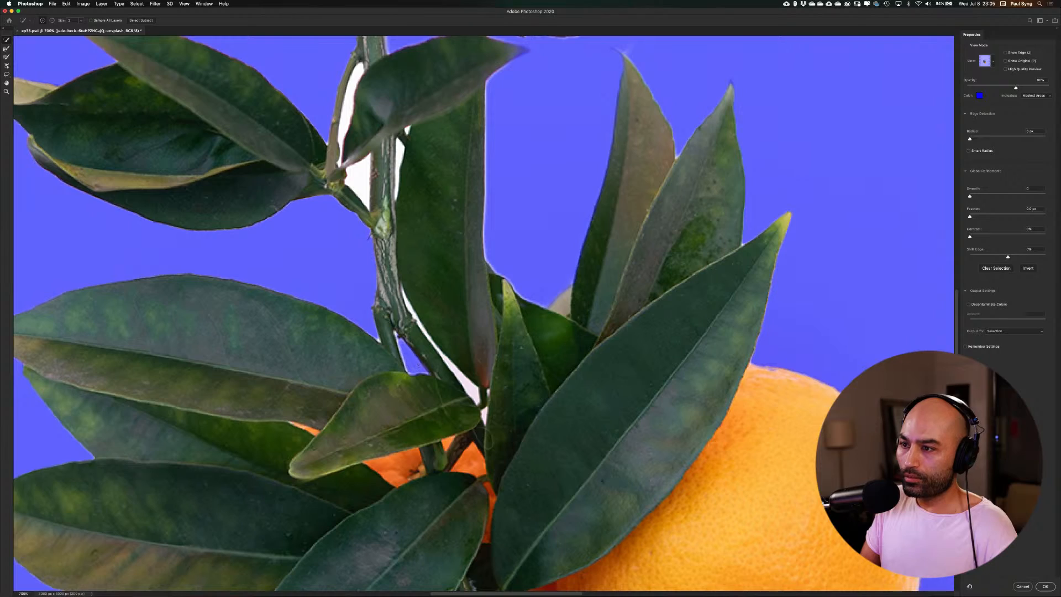
Clean up the tip of that triangular gap and subtract the long narrow white sliver between the stem and the tall leaf
key("super+equal")
key("super+equal")
key("super+equal")
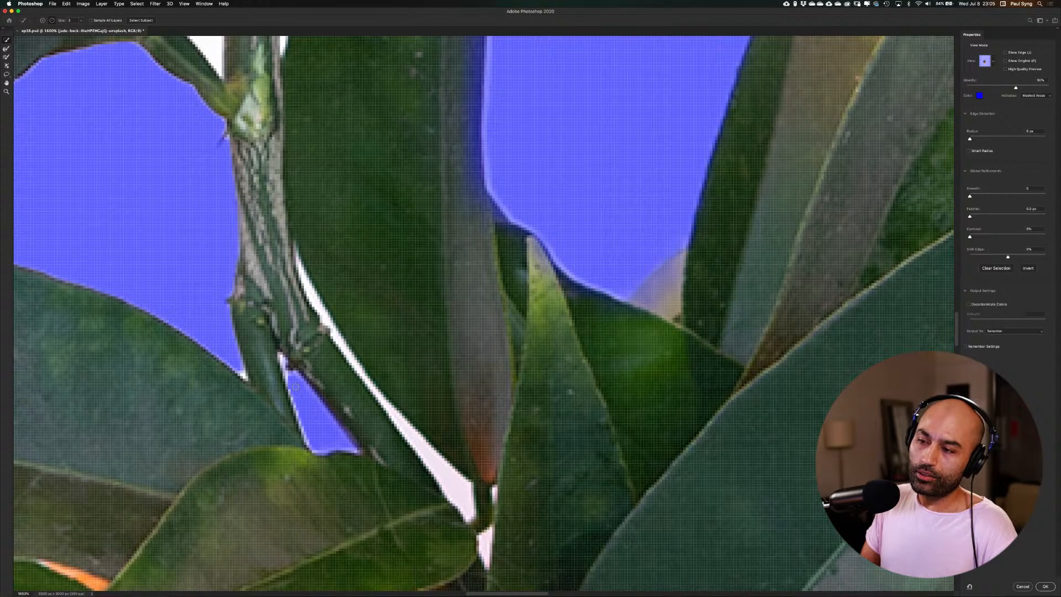
left_click_drag(291, 377, 290, 380)
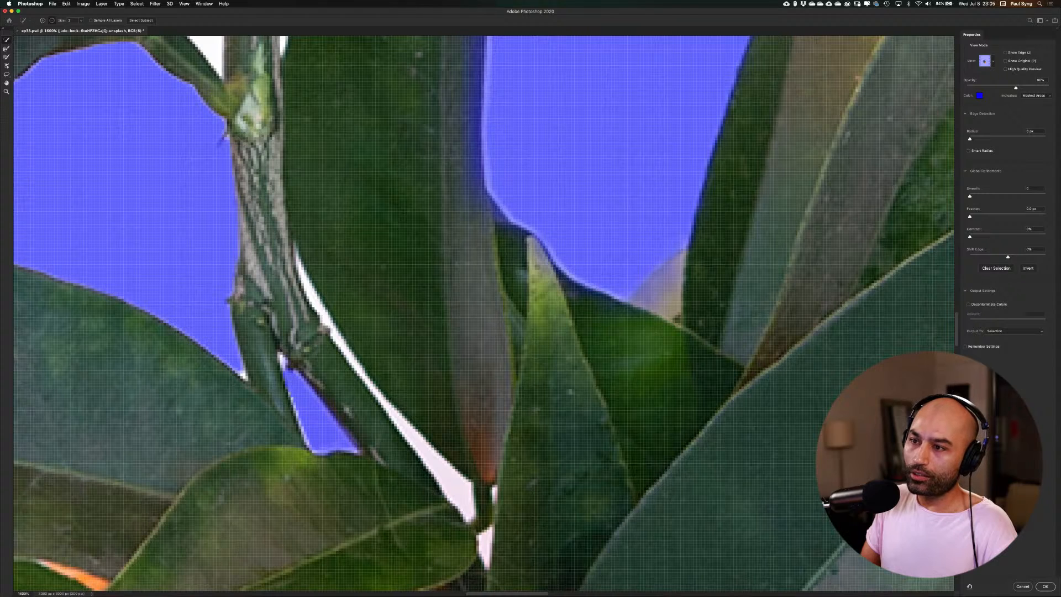
mouse_move(307, 283)
left_mouse_down()
mouse_move(467, 516)
mouse_move(456, 481)
mouse_move(386, 394)
left_mouse_up()
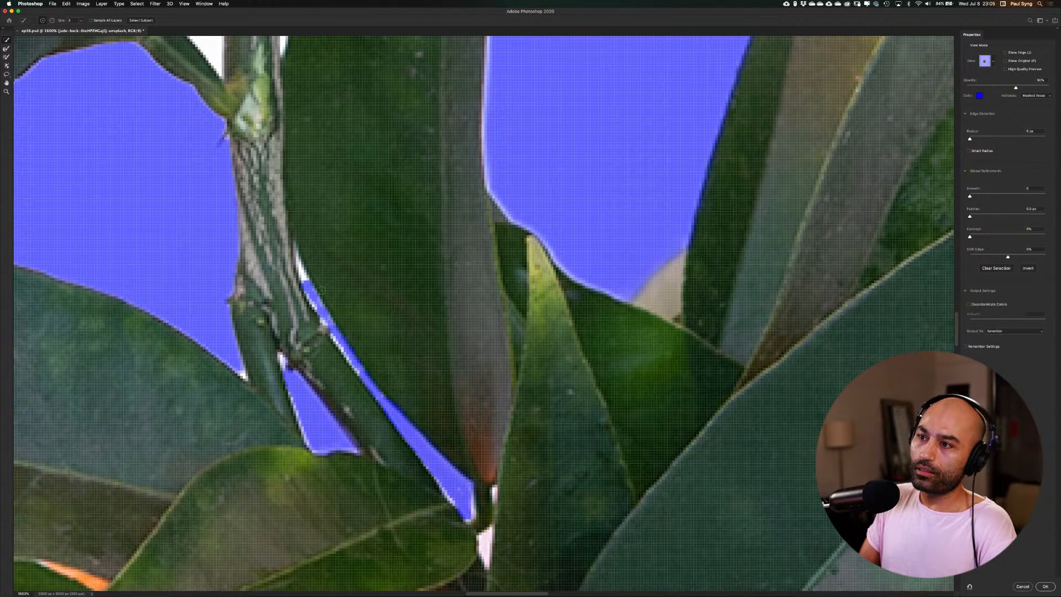
left_click_drag(327, 251, 466, 522)
Subtract the white triangle between the leaf joint and the main stem using short strokes, undoing the stroke that spills onto the stem
left_click_drag(315, 268, 345, 320)
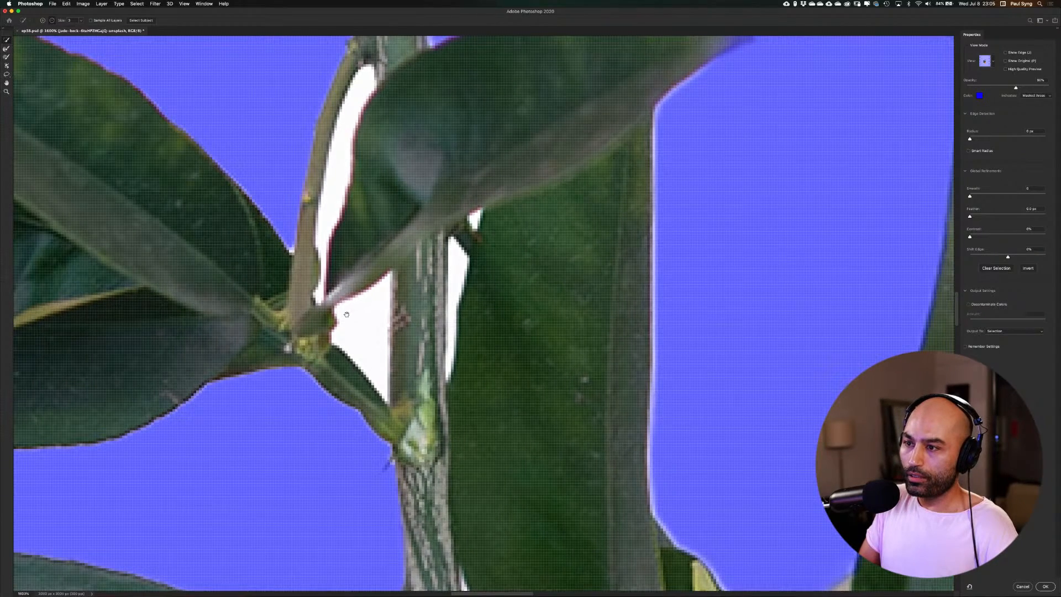
mouse_move(363, 321)
left_mouse_down()
mouse_move(387, 280)
mouse_move(378, 387)
mouse_move(340, 336)
mouse_move(342, 307)
mouse_move(356, 324)
mouse_move(366, 302)
mouse_move(379, 362)
left_mouse_up()
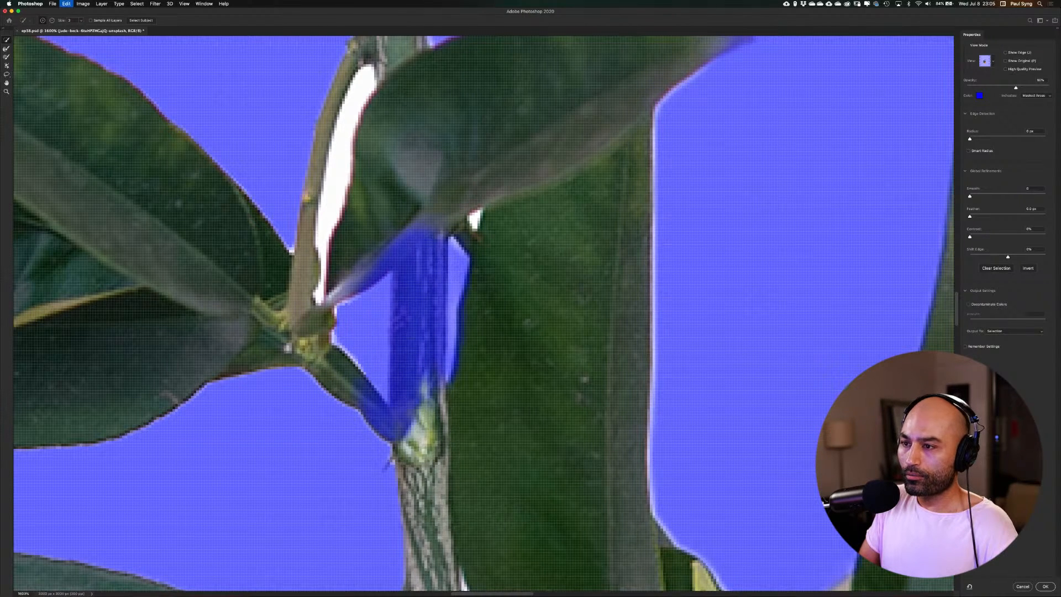
left_click_drag(372, 295, 373, 373)
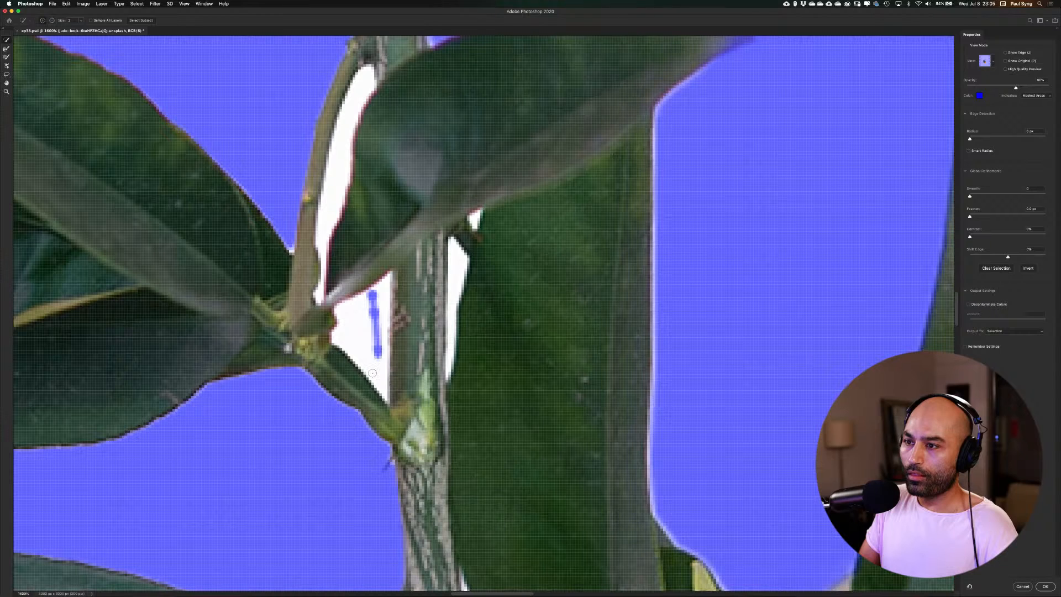
left_click_drag(349, 314, 365, 359)
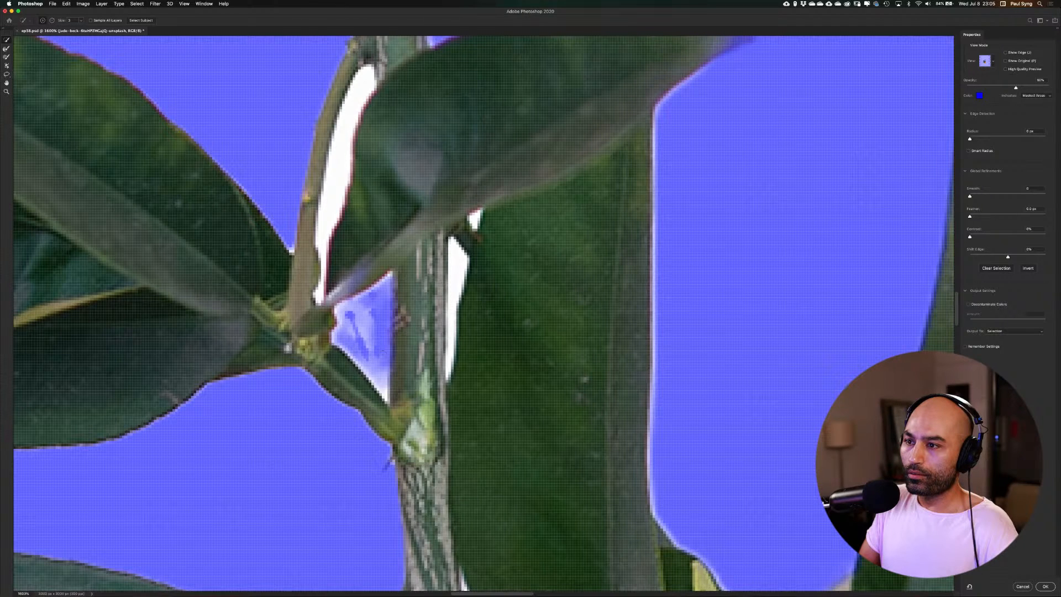
mouse_move(351, 309)
left_mouse_down()
mouse_move(361, 308)
mouse_move(368, 360)
left_mouse_up()
mouse_move(369, 309)
left_mouse_down()
mouse_move(374, 362)
mouse_move(367, 307)
mouse_move(377, 387)
left_mouse_up()
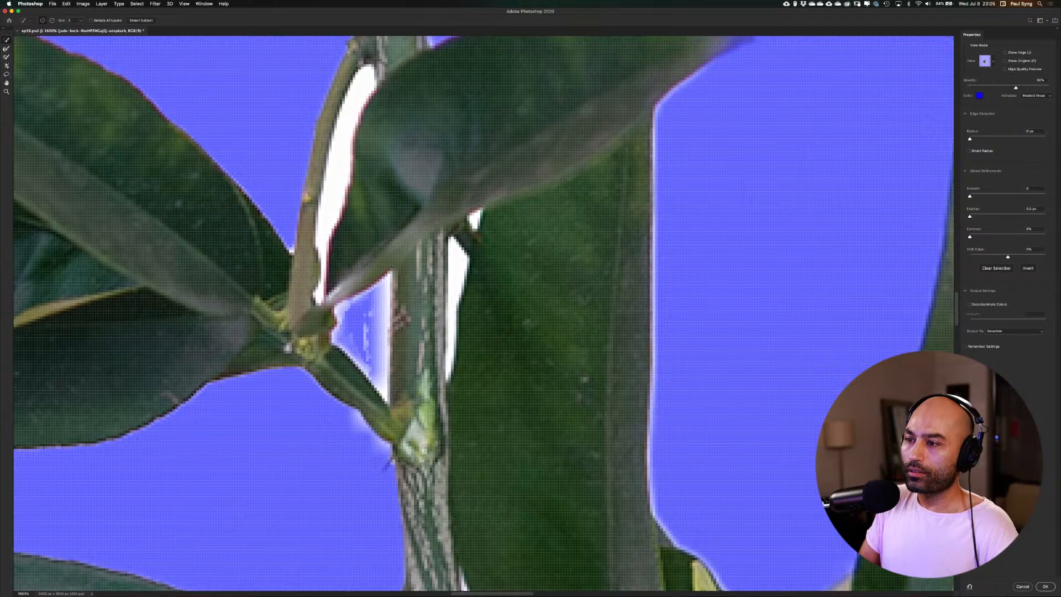
Brush out the upper part of the narrow white gap between the main stem and the tall leaf, and undo the last stroke
left_click_drag(457, 259, 455, 289)
mouse_move(453, 239)
left_mouse_down()
mouse_move(463, 264)
mouse_move(453, 249)
mouse_move(451, 298)
left_mouse_up()
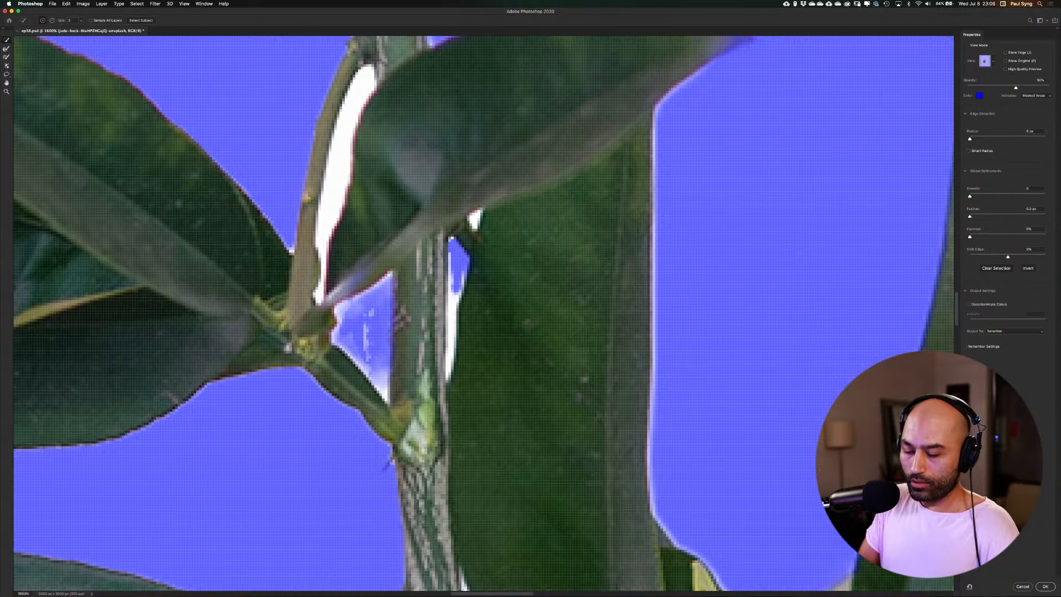
key("super+z")
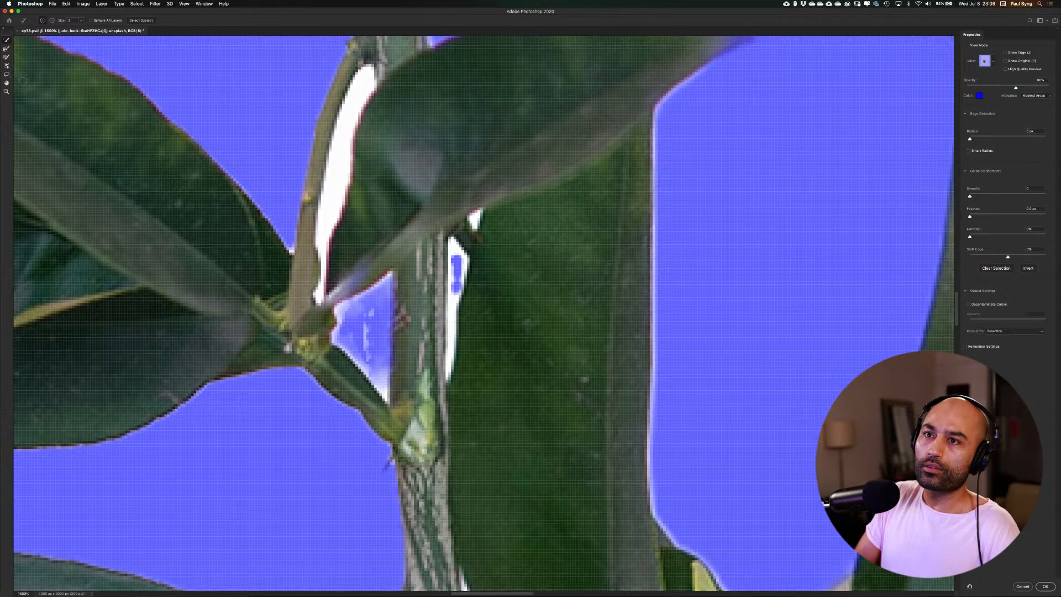
Subtract the leftover white from the triangular gap between the leaf joint and the main stem with the Lasso tool
left_click(6, 74)
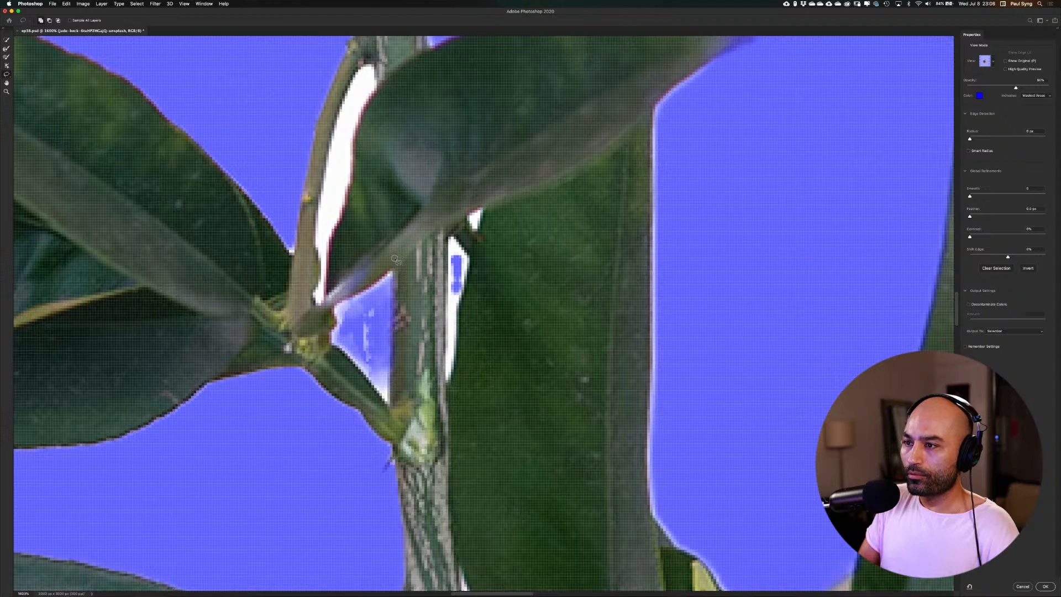
mouse_move(394, 258)
left_mouse_down()
mouse_move(392, 380)
mouse_move(407, 434)
mouse_move(434, 421)
mouse_move(441, 394)
mouse_move(442, 223)
mouse_move(397, 235)
mouse_move(399, 257)
left_mouse_up()
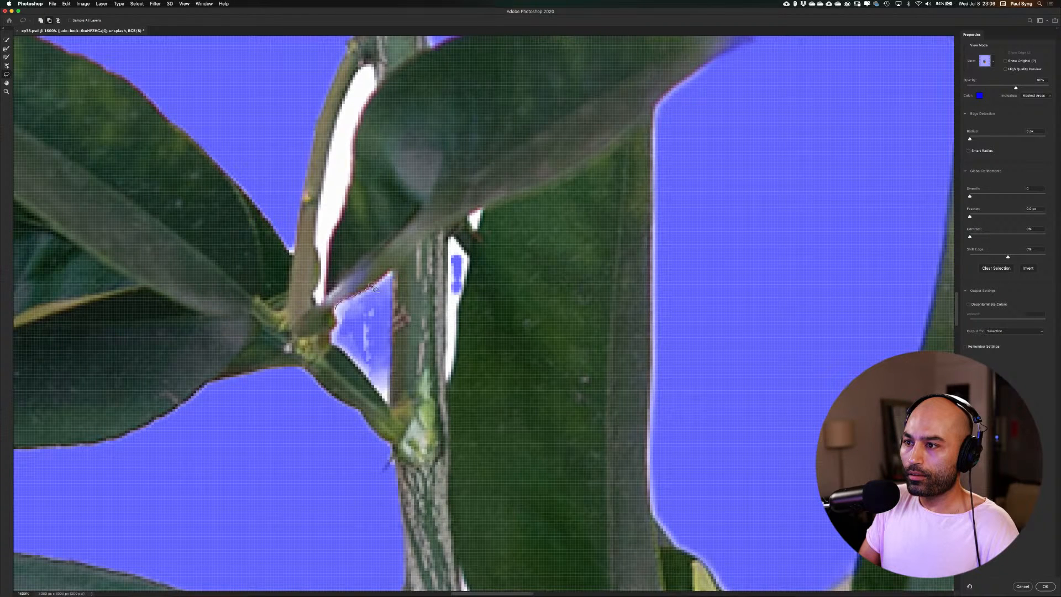
mouse_move(374, 287)
left_mouse_down()
mouse_move(392, 271)
mouse_move(390, 406)
left_mouse_up()
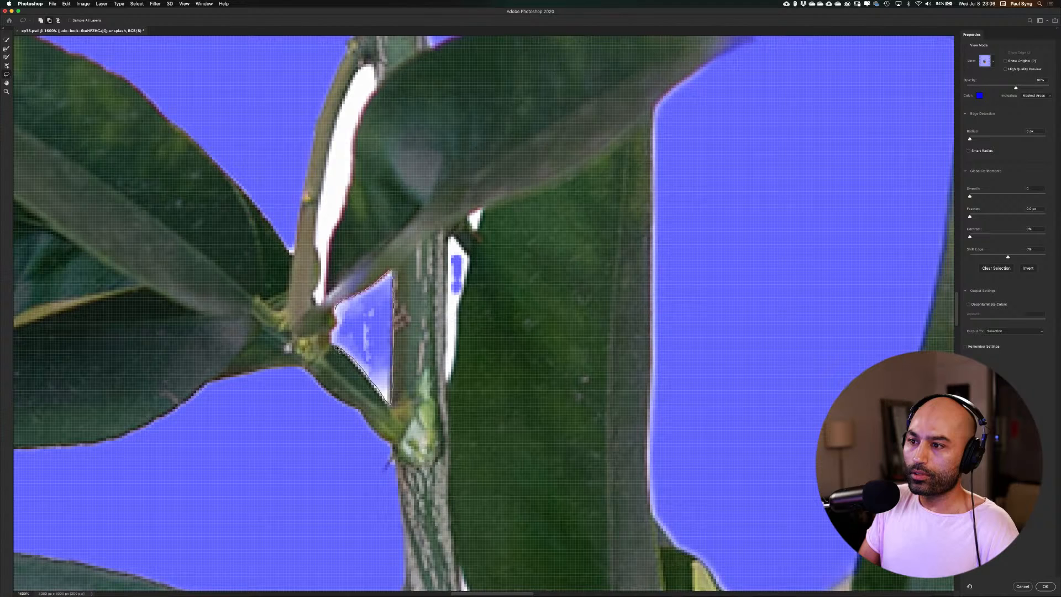
left_click_drag(340, 325, 336, 313)
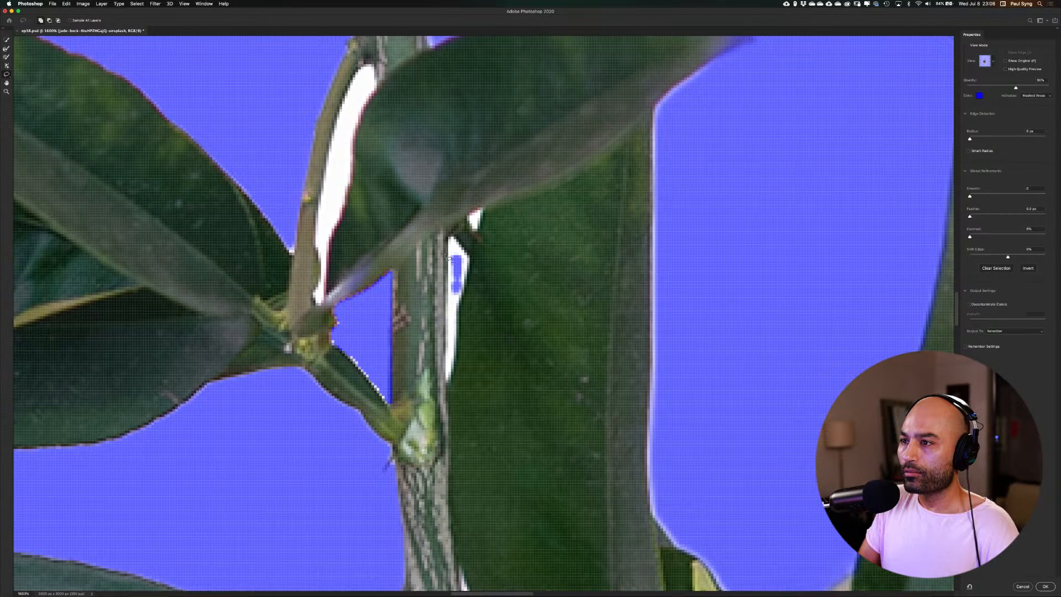
Subtract the remaining white gaps beside the main stem, along the tall leaf and along the thin side twig
mouse_move(447, 269)
left_mouse_down()
mouse_move(444, 349)
mouse_move(455, 359)
mouse_move(473, 271)
mouse_move(450, 235)
left_mouse_up()
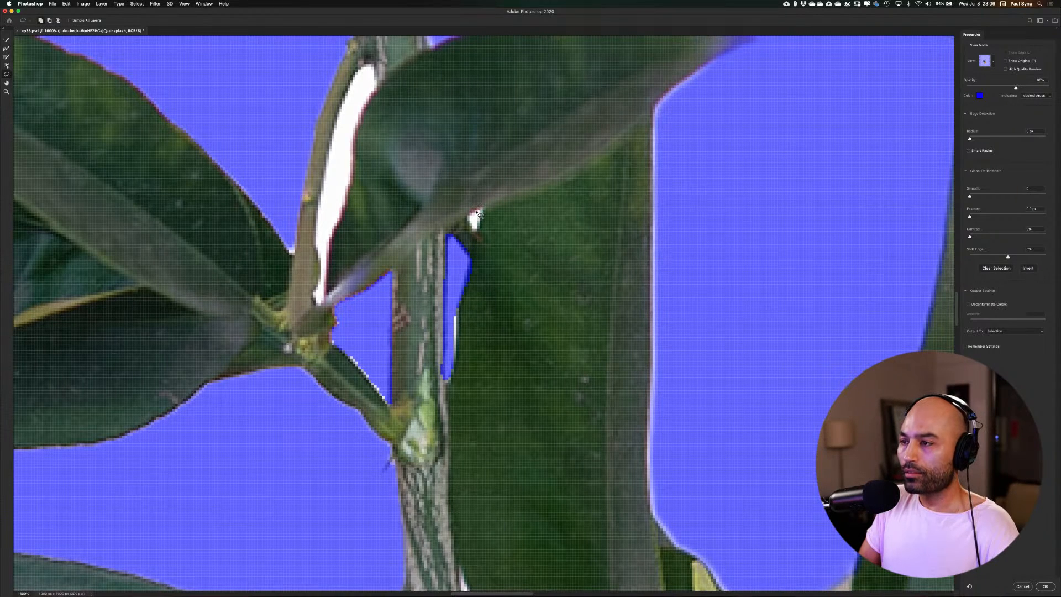
mouse_move(479, 210)
left_mouse_down()
mouse_move(469, 212)
mouse_move(475, 230)
mouse_move(480, 209)
left_mouse_up()
left_click_drag(348, 184, 409, 275)
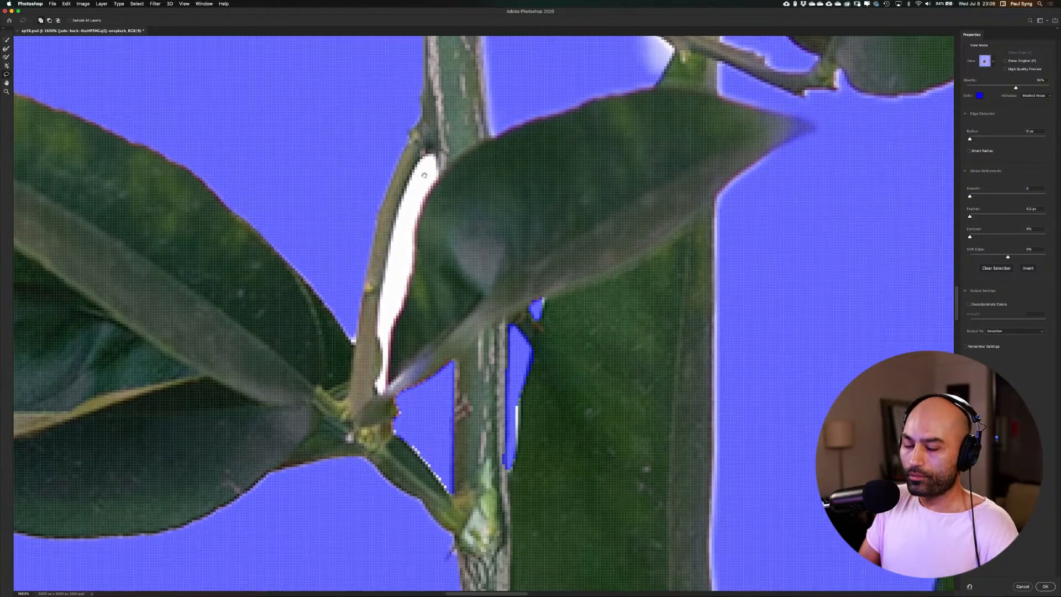
mouse_move(426, 165)
left_mouse_down()
mouse_move(430, 157)
mouse_move(384, 273)
mouse_move(382, 399)
mouse_move(435, 156)
left_mouse_up()
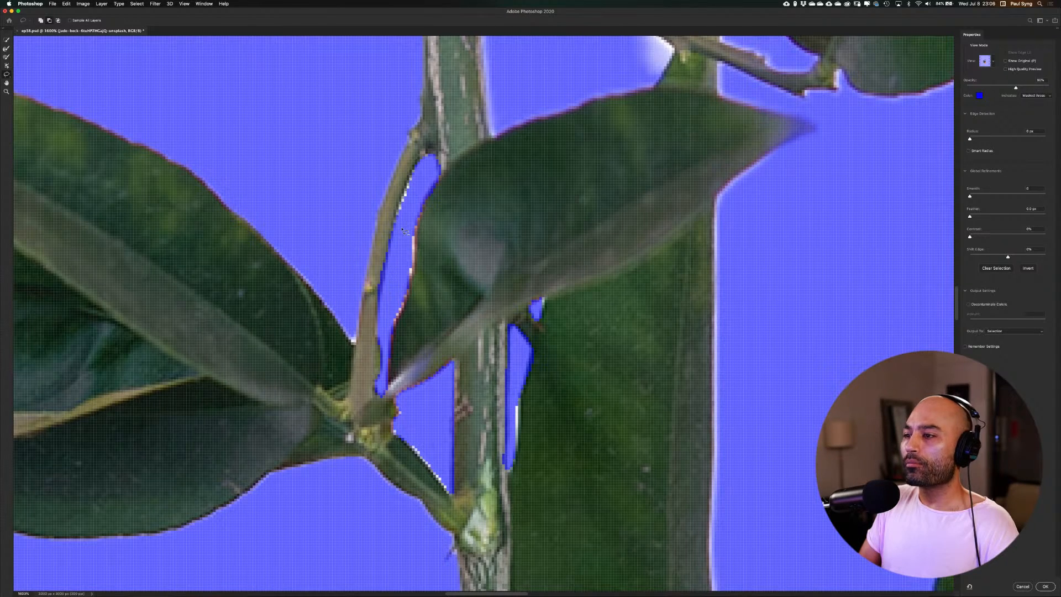
Raise the smoothing and contrast of the orange branch selection and output it as a layer mask
key("super+0")
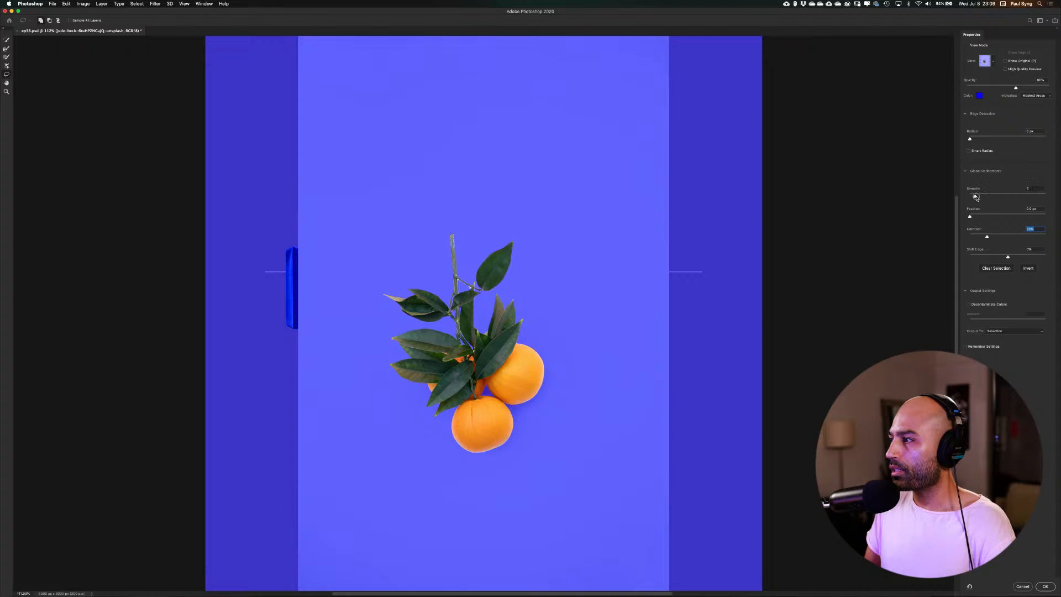
left_click(1025, 331)
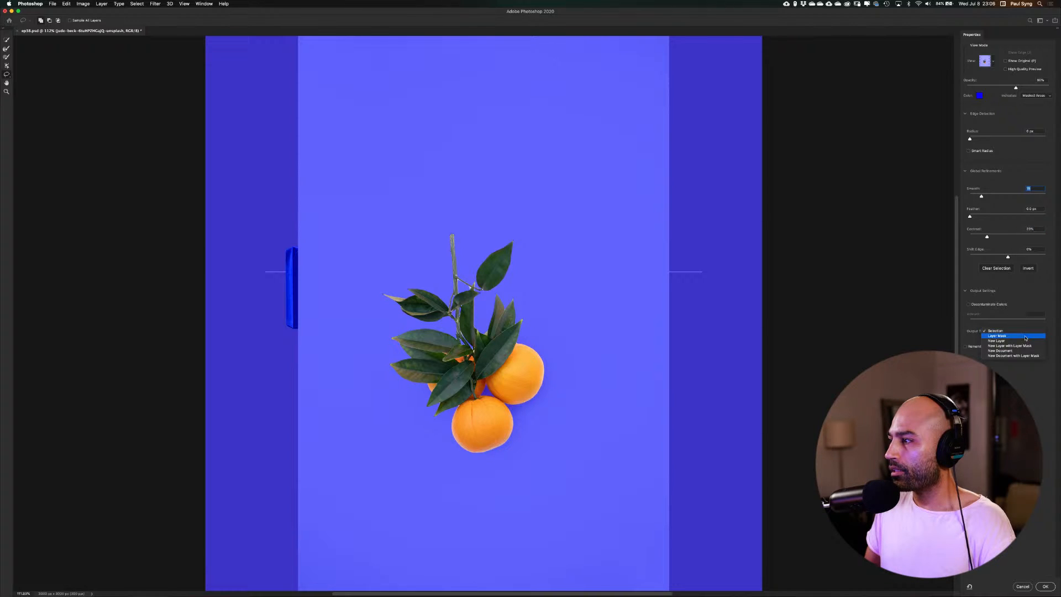
left_click(1024, 336)
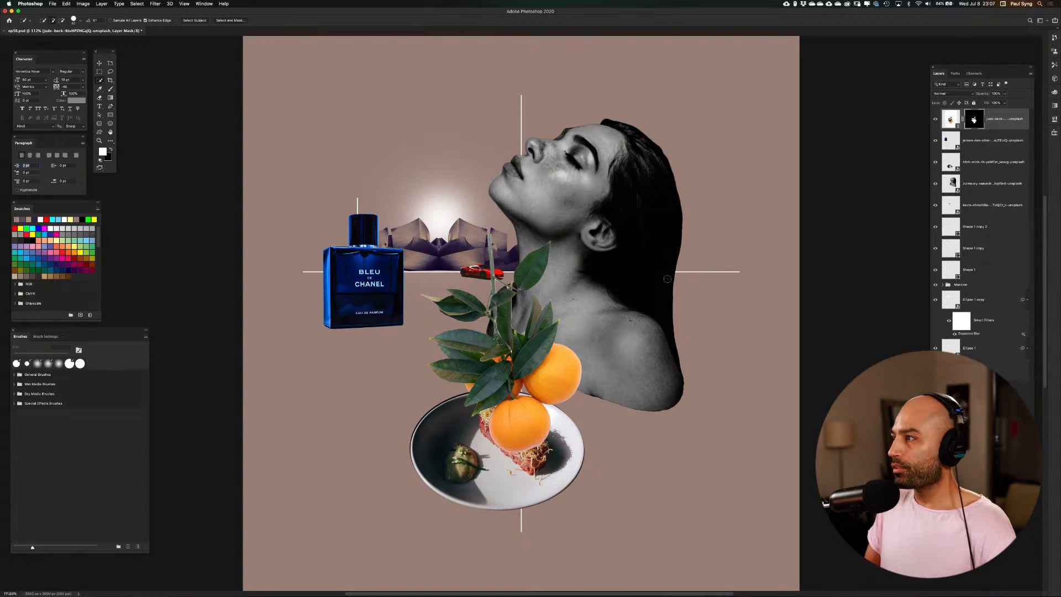
Convert the masked orange branch layer to a smart object and scale it down to about 24%
right_click(1007, 116)
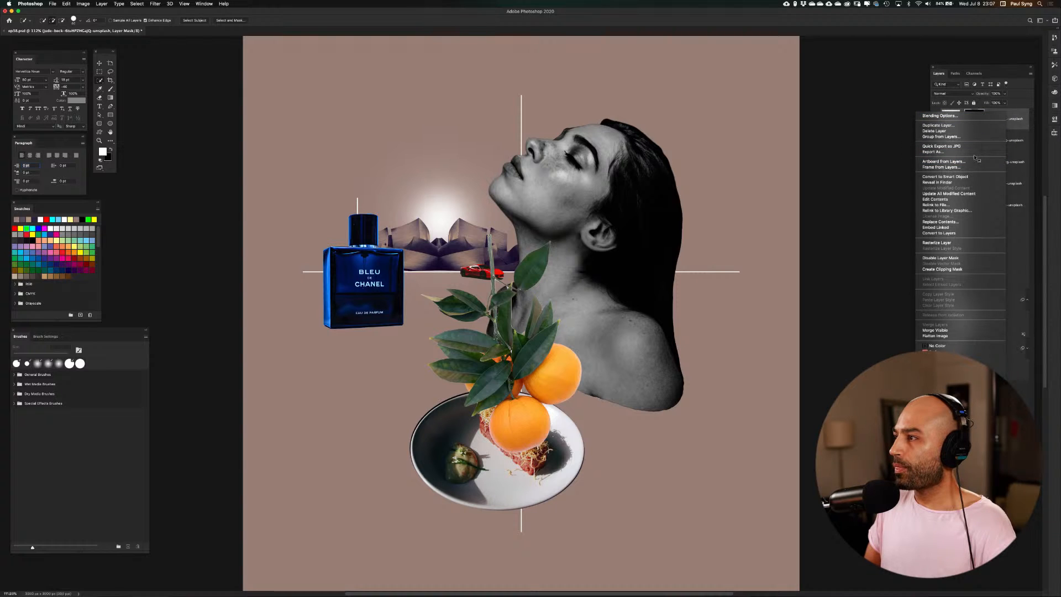
left_click(944, 176)
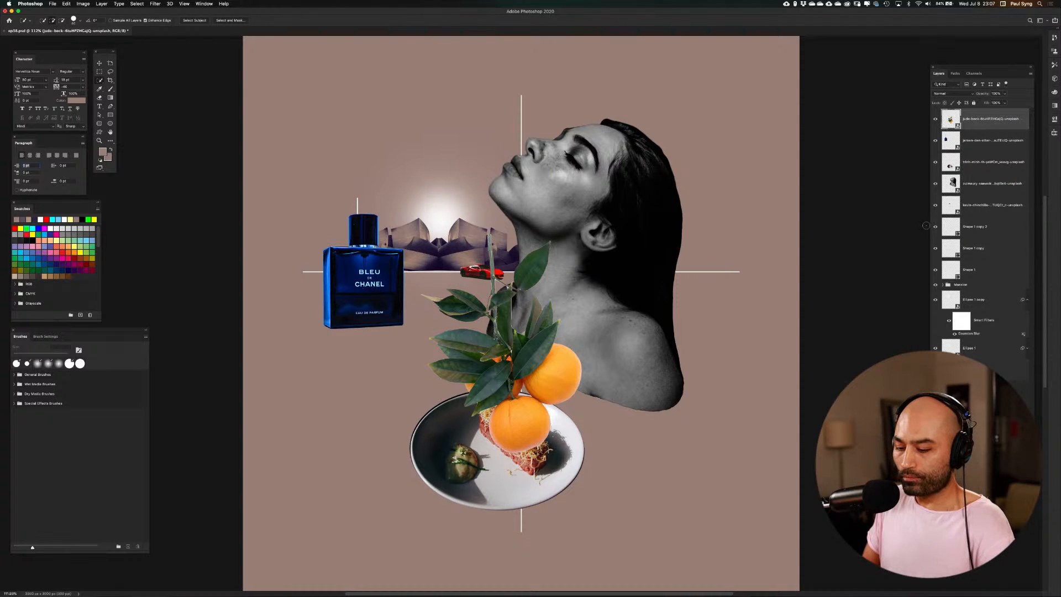
key("super+t")
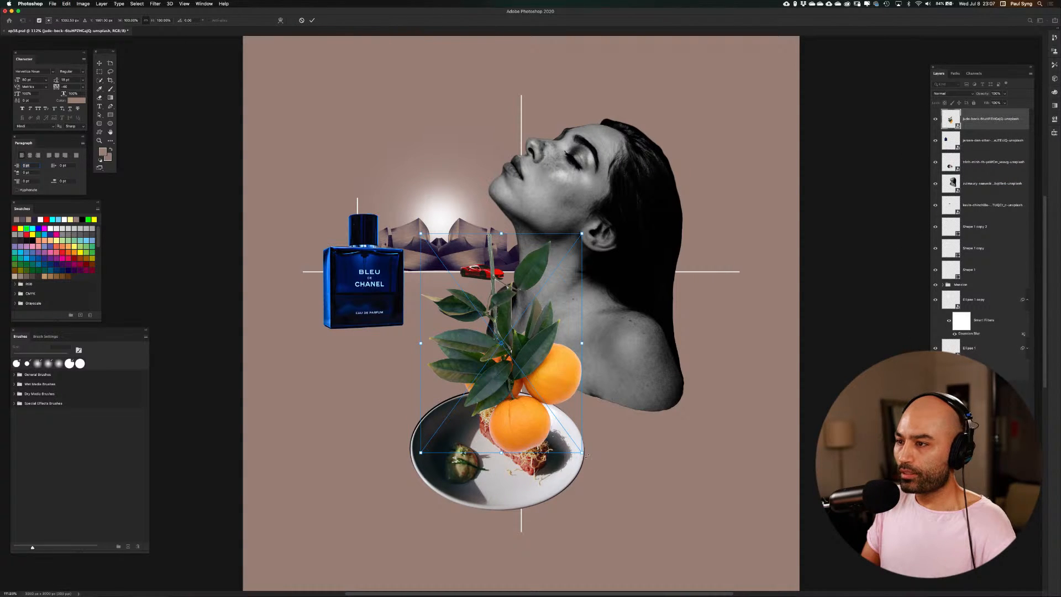
mouse_move(582, 453)
left_mouse_down()
mouse_move(482, 323)
mouse_move(443, 316)
mouse_move(461, 286)
left_mouse_up()
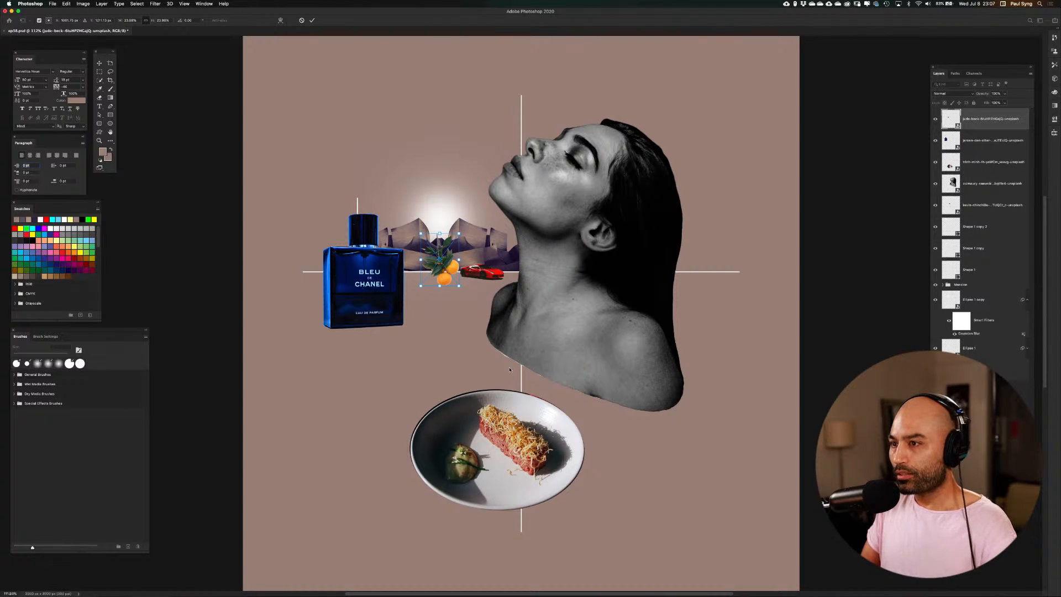
key("Return")
key("v")
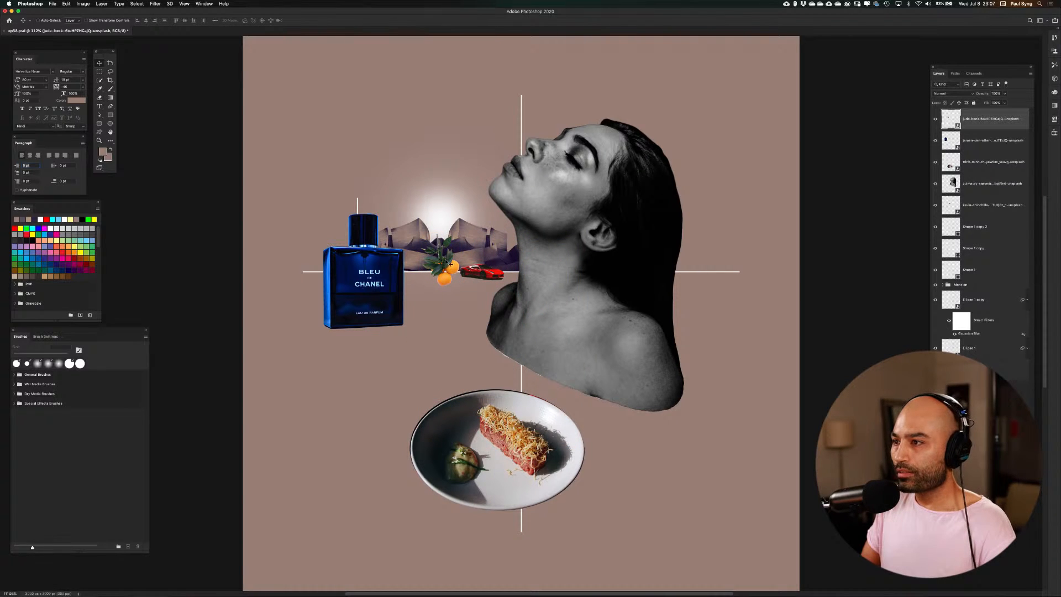
Position the small orange branch below the woman's ear so that it hangs from the earlobe like an earring
left_click_drag(450, 264, 596, 260)
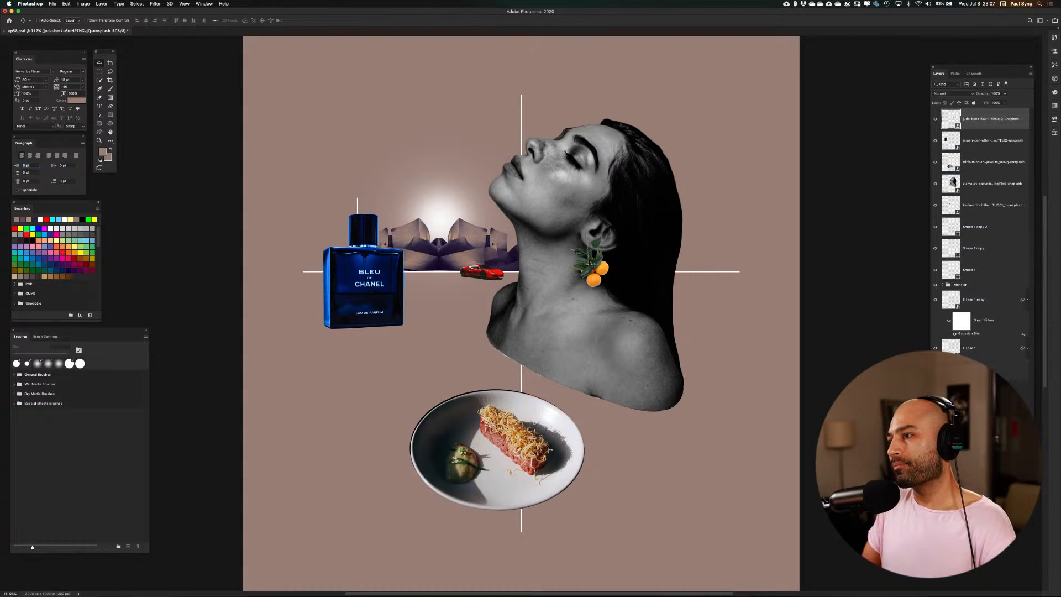
left_click_drag(590, 259, 583, 300)
key("super+plus")
key("super+plus")
key("super+plus")
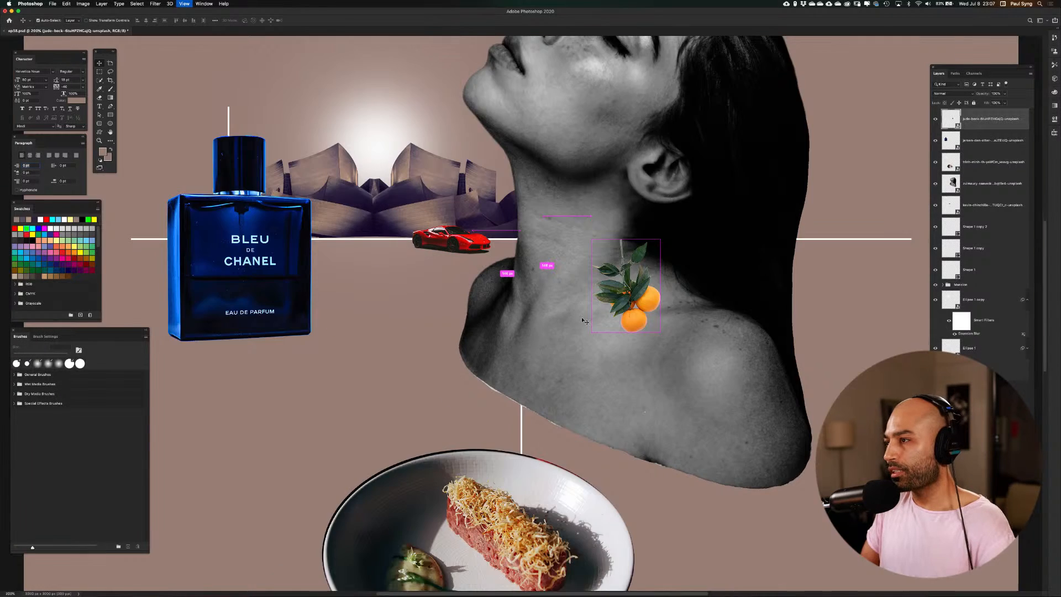
left_click_drag(672, 187, 425, 302)
left_click_drag(516, 304, 445, 415)
left_click_drag(411, 445, 441, 318)
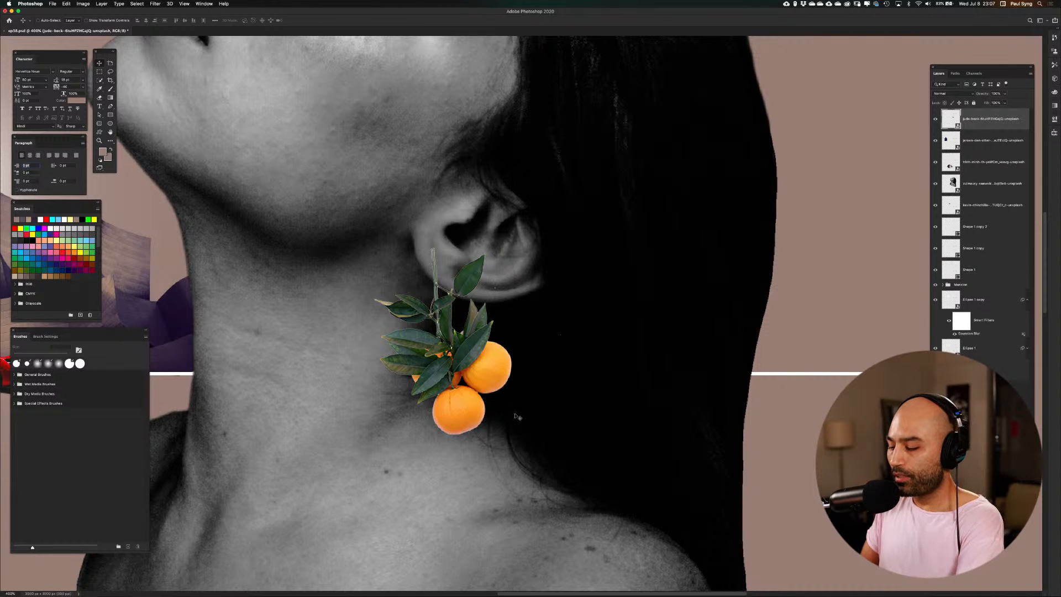
key("super+minus")
key("super+minus")
key("super+minus")
key("super+minus")
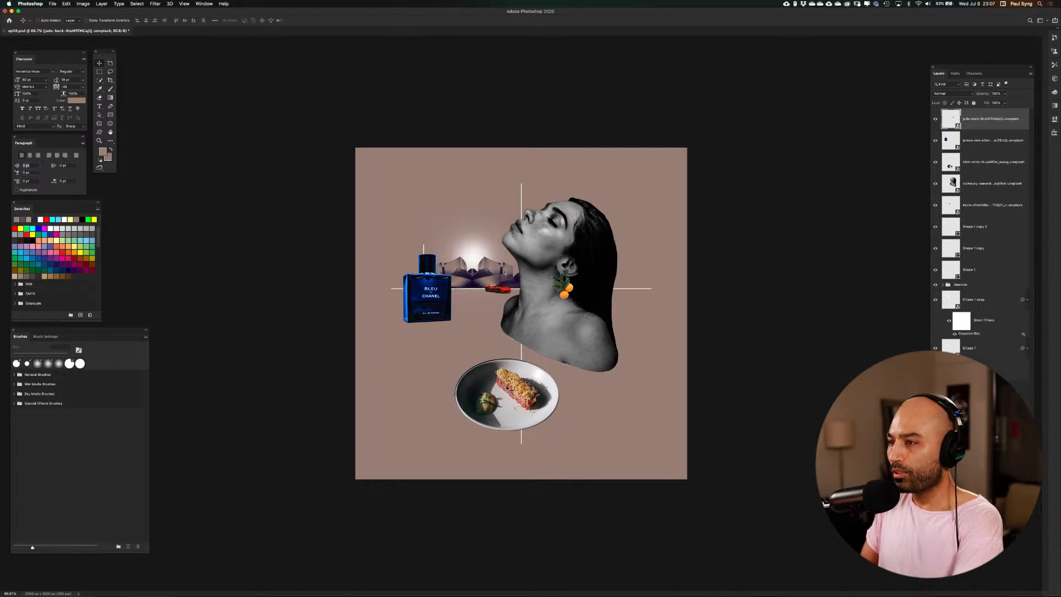
Browse the Resources images and place the photo of the airplane above a seated man as a new layer
key("super+plus")
key("super+plus")
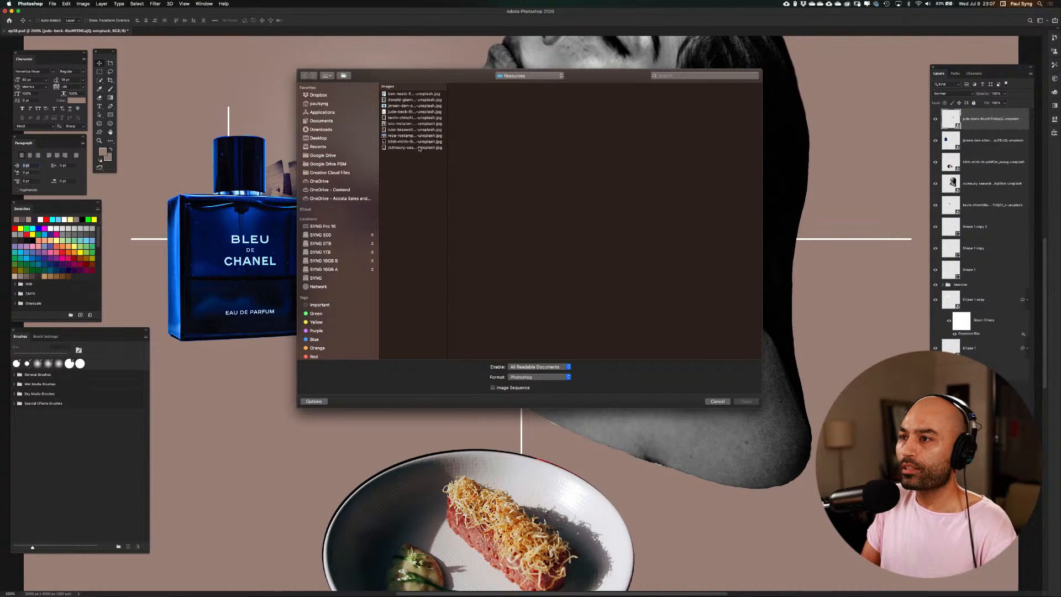
left_click(418, 147)
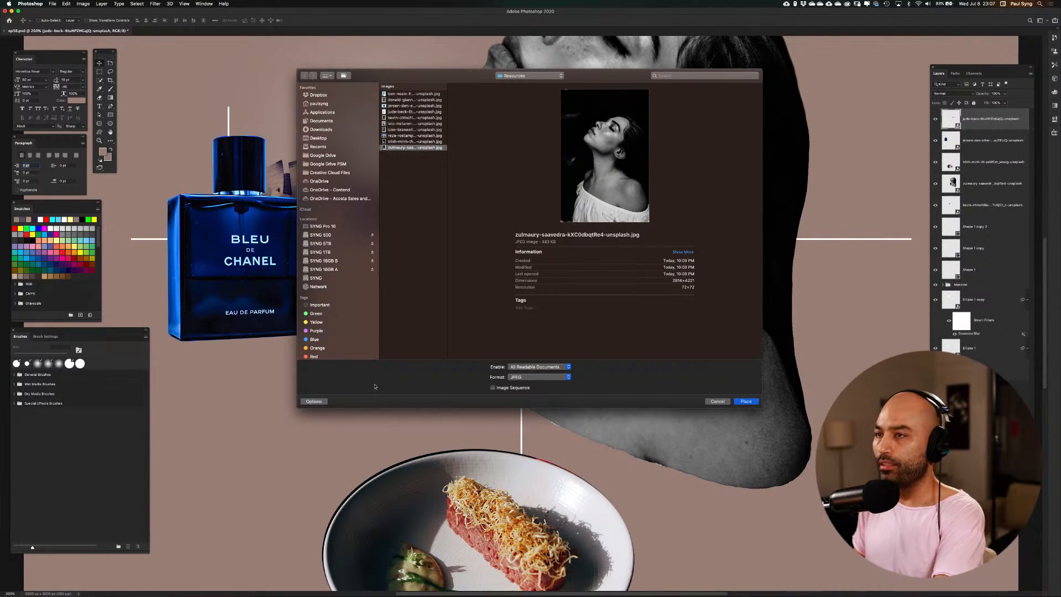
key("Up")
key("Up")
key("Up")
key("Up")
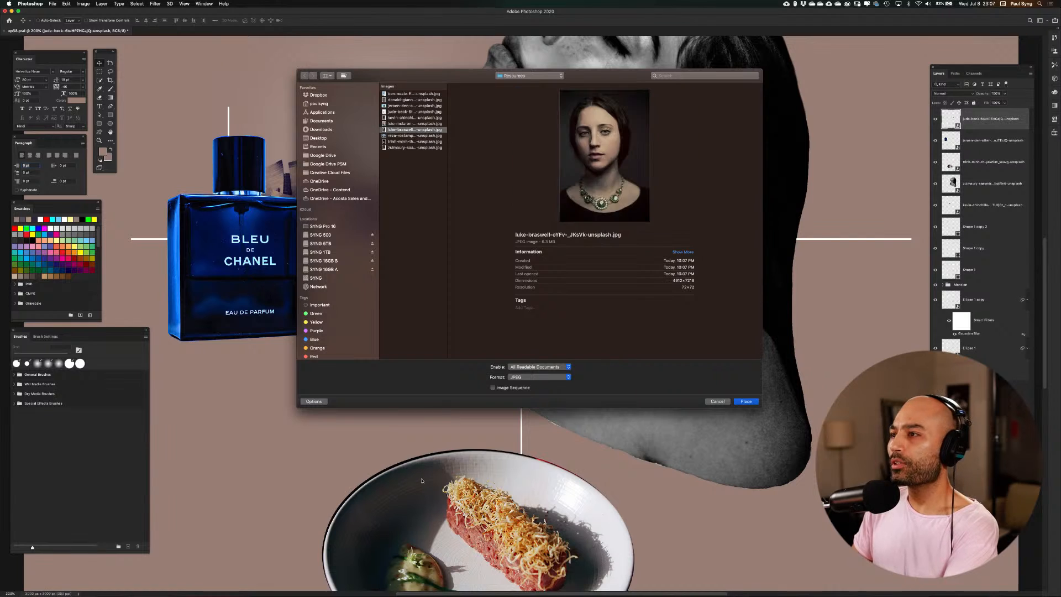
key("Up")
key("Up")
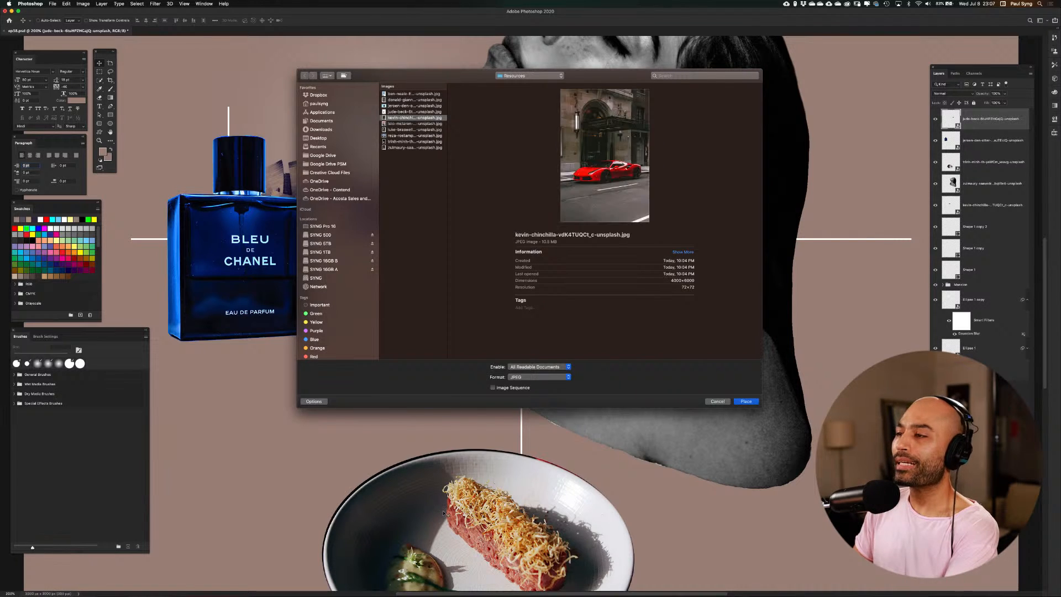
key("Up")
key("Up")
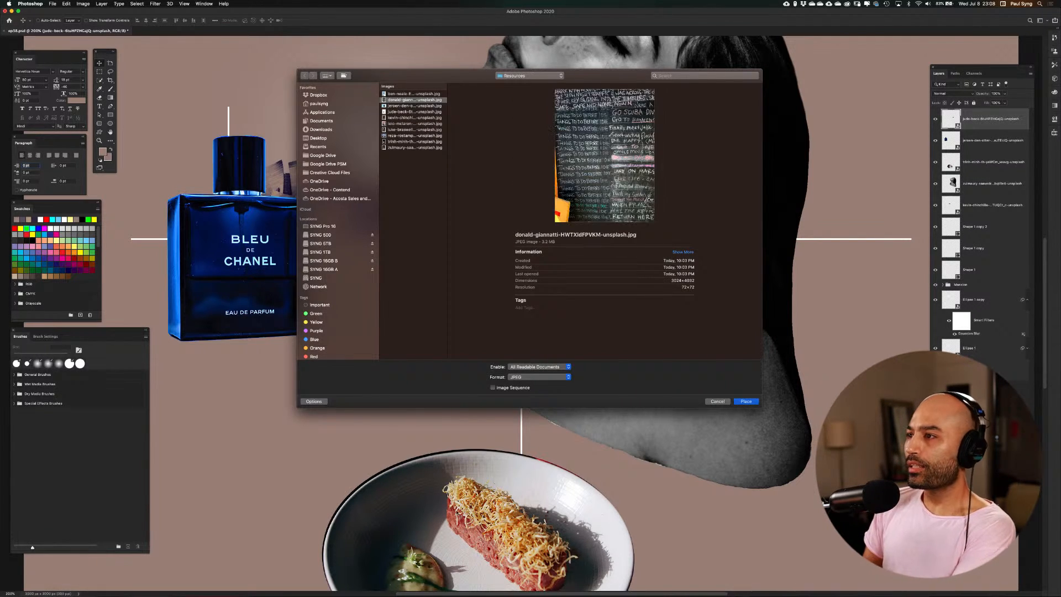
key("Up")
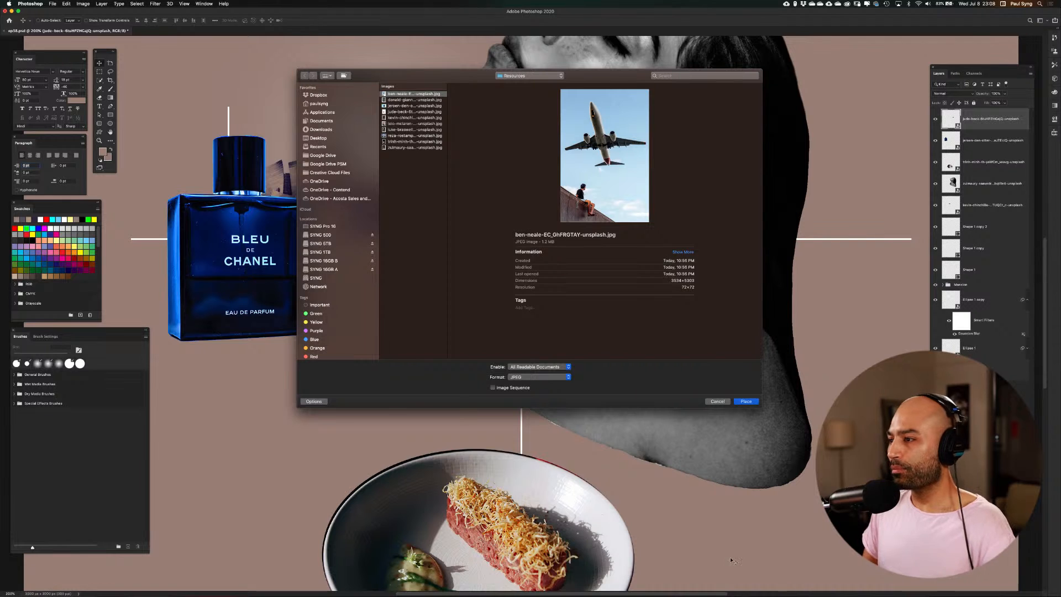
left_click(746, 402)
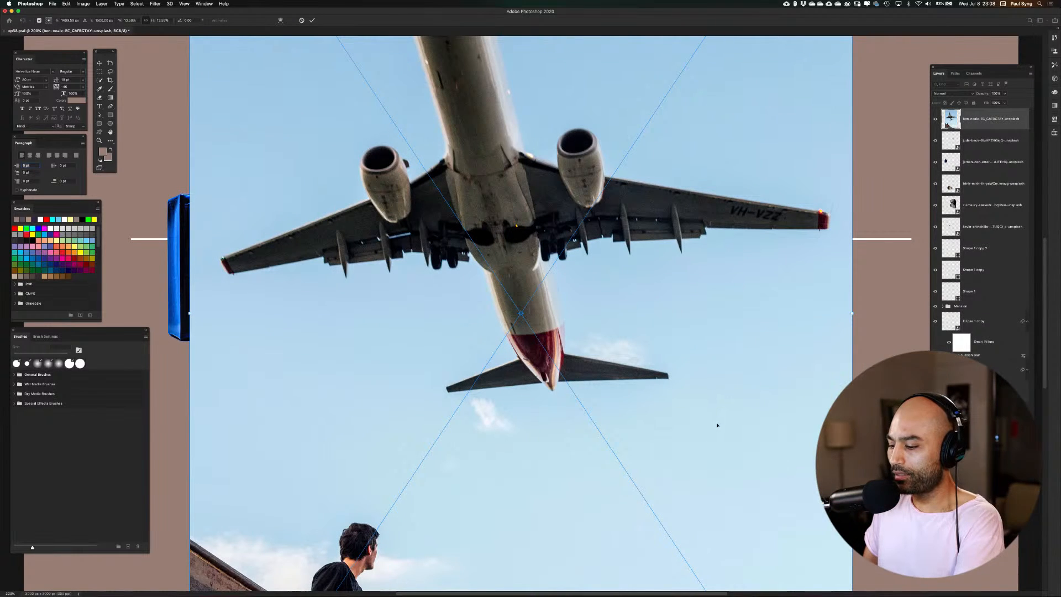
key("super+0")
key("super+0")
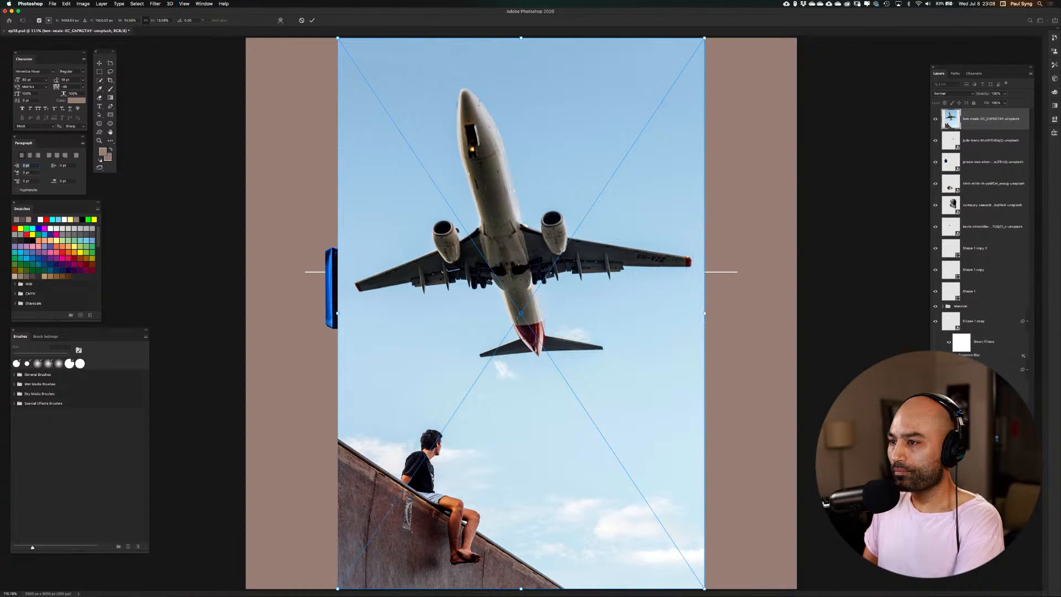
key("super+minus")
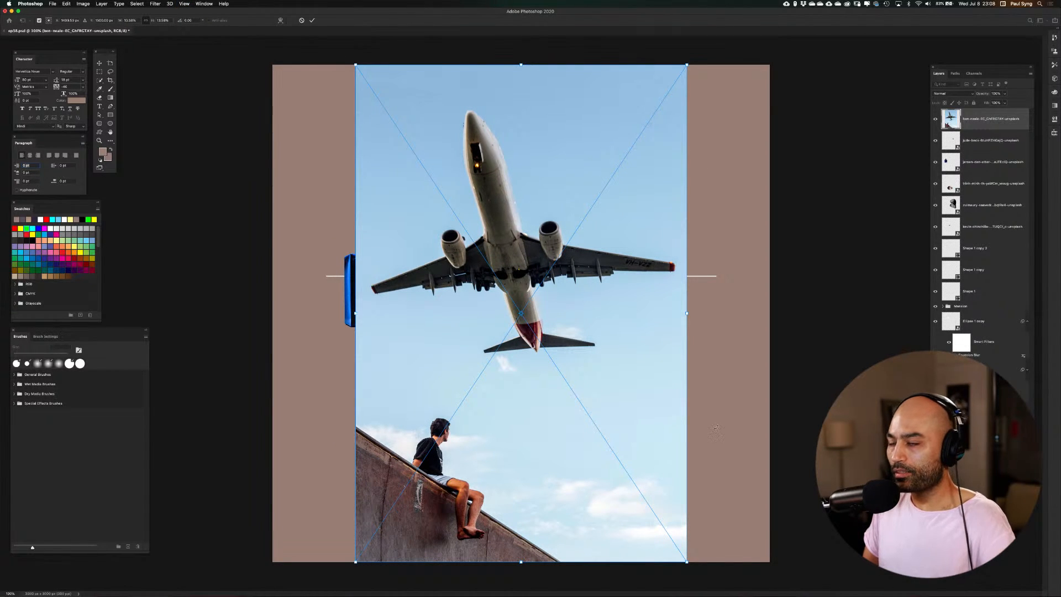
key("Return")
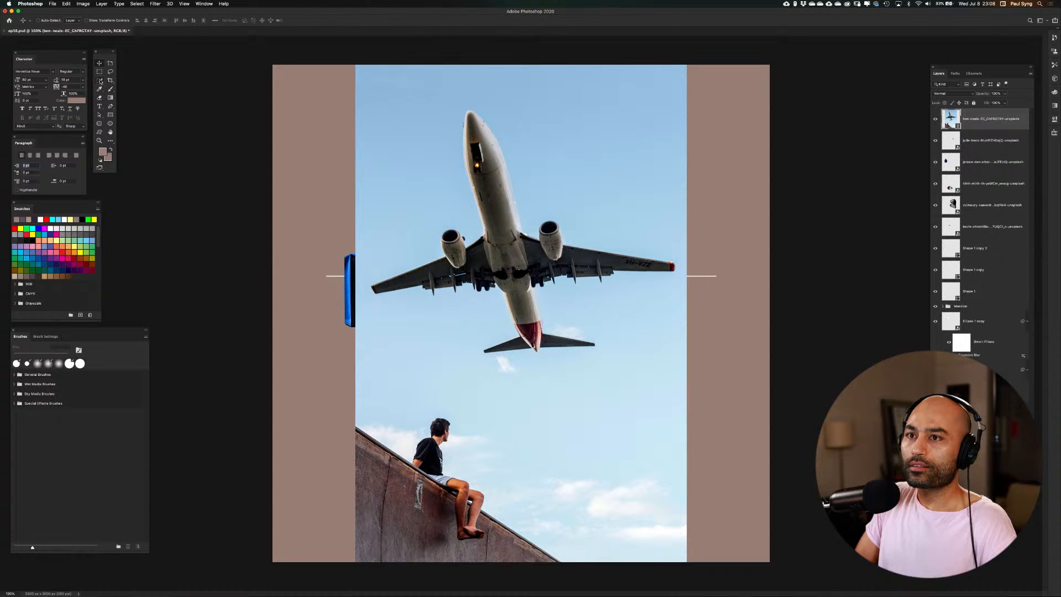
Select the subject of the airplane photo and open the selection in Select and Mask
left_click(100, 80)
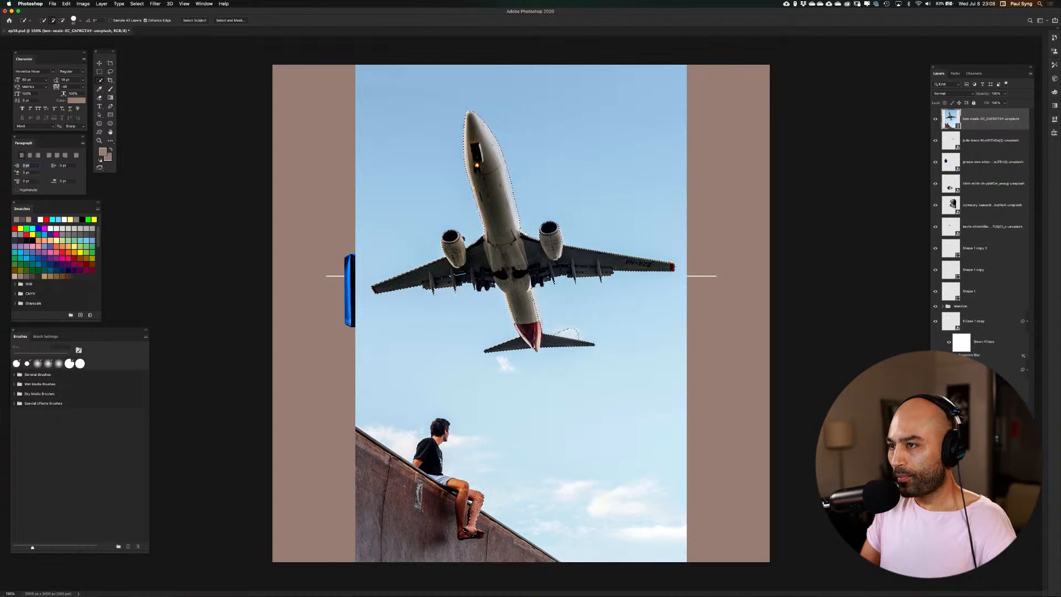
left_click(231, 21)
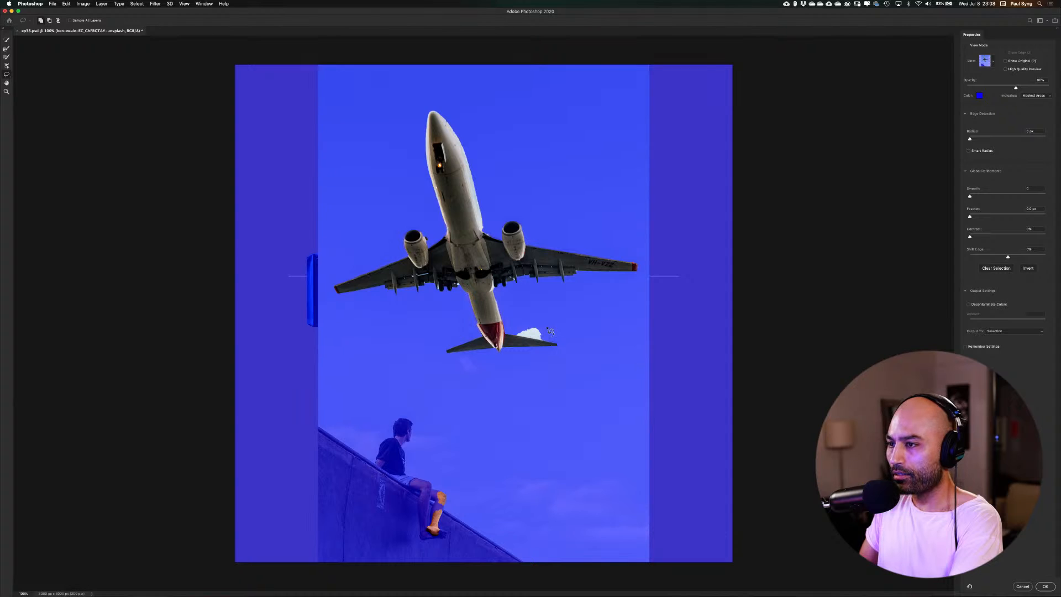
Add the missing edges of the airplane's rear fuselage to the selection with the Lasso and remove the white cloud above the tail wing
key("super+equal")
key("super+equal")
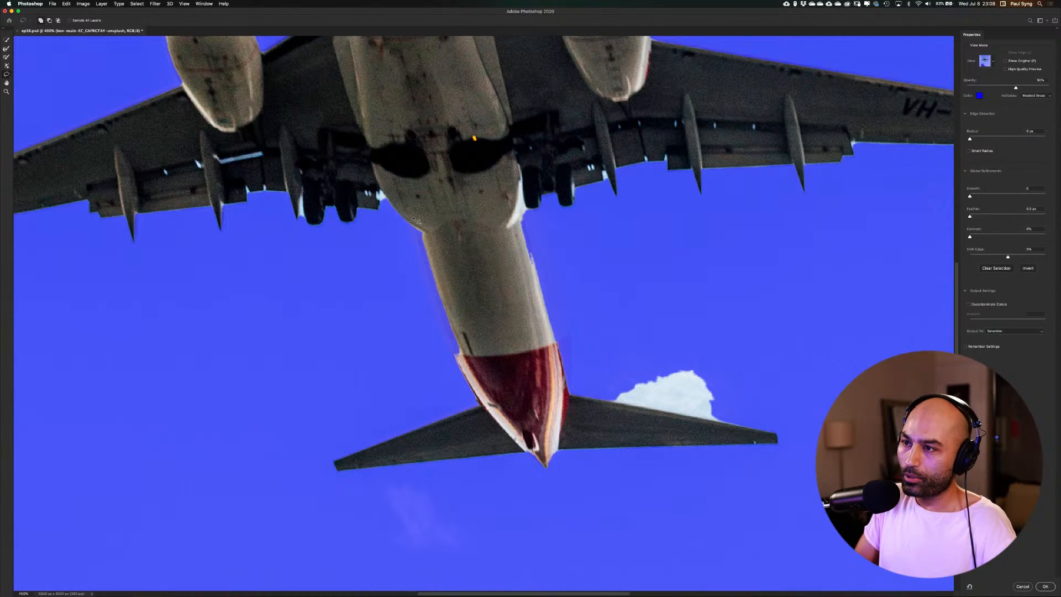
mouse_move(407, 200)
left_mouse_down()
mouse_move(406, 206)
mouse_move(434, 311)
mouse_move(467, 377)
mouse_move(475, 289)
mouse_move(420, 207)
left_mouse_up()
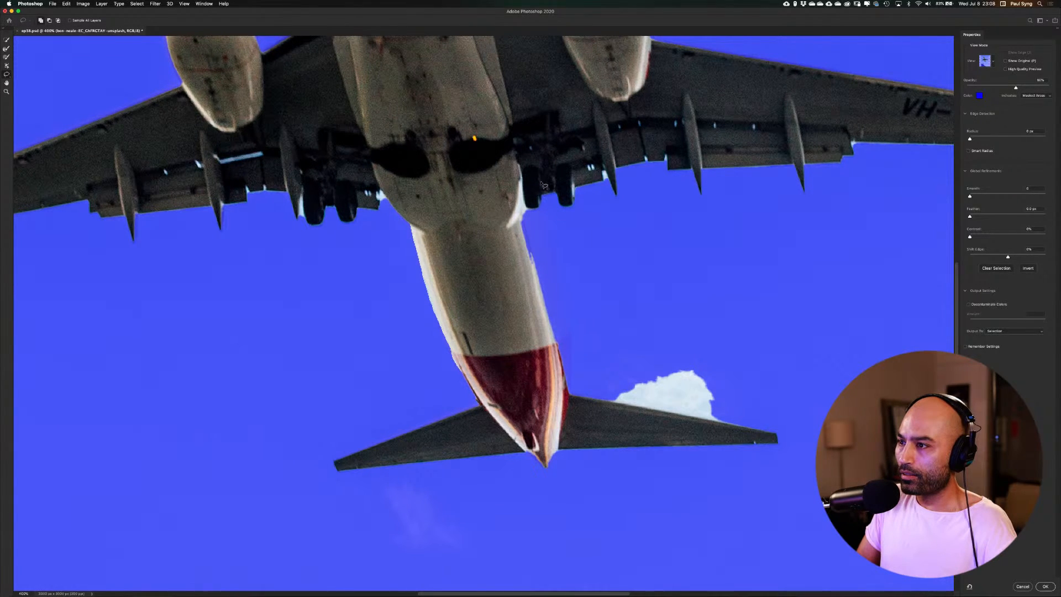
mouse_move(536, 167)
left_mouse_down()
mouse_move(566, 305)
mouse_move(566, 417)
mouse_move(536, 365)
mouse_move(510, 213)
mouse_move(532, 168)
left_mouse_up()
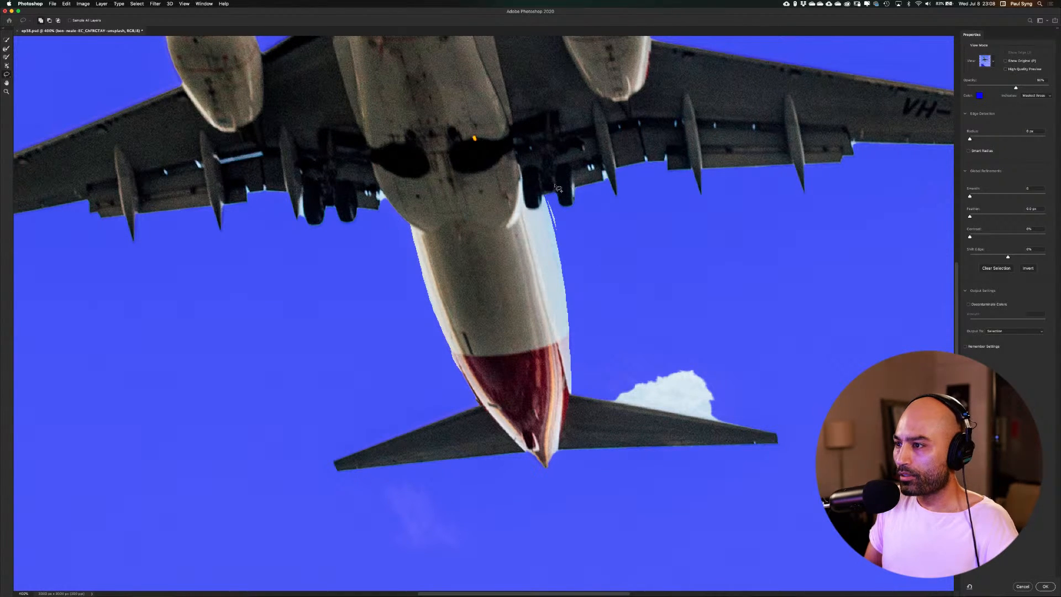
mouse_move(558, 189)
left_mouse_down()
mouse_move(574, 230)
mouse_move(506, 281)
left_mouse_up()
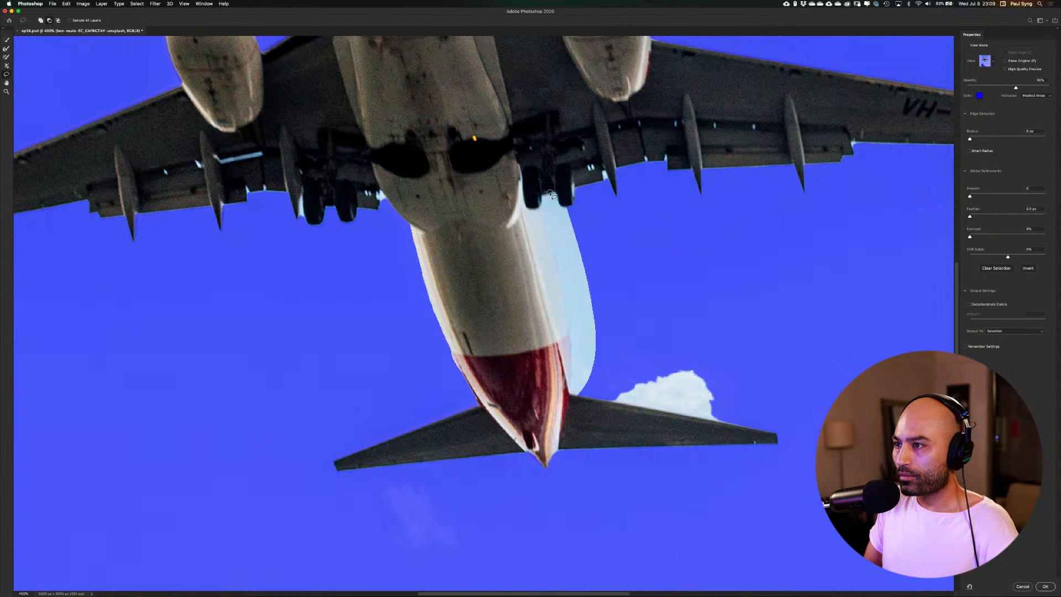
mouse_move(543, 199)
left_mouse_down()
mouse_move(572, 391)
mouse_move(583, 395)
mouse_move(607, 364)
mouse_move(594, 265)
mouse_move(556, 192)
left_mouse_up()
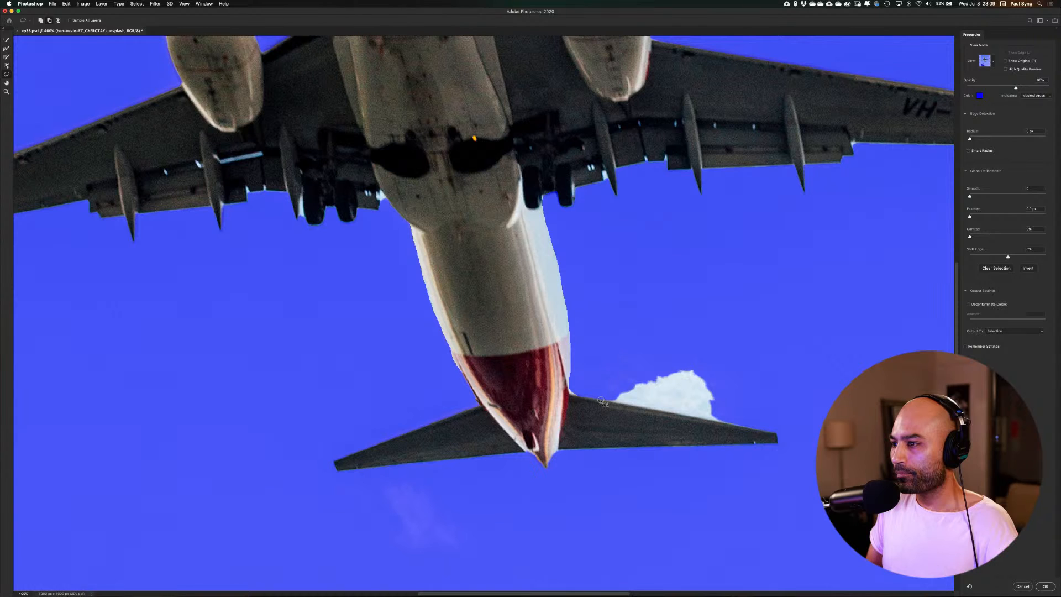
mouse_move(629, 407)
left_mouse_down()
mouse_move(724, 423)
mouse_move(739, 385)
mouse_move(615, 353)
mouse_move(607, 379)
left_mouse_up()
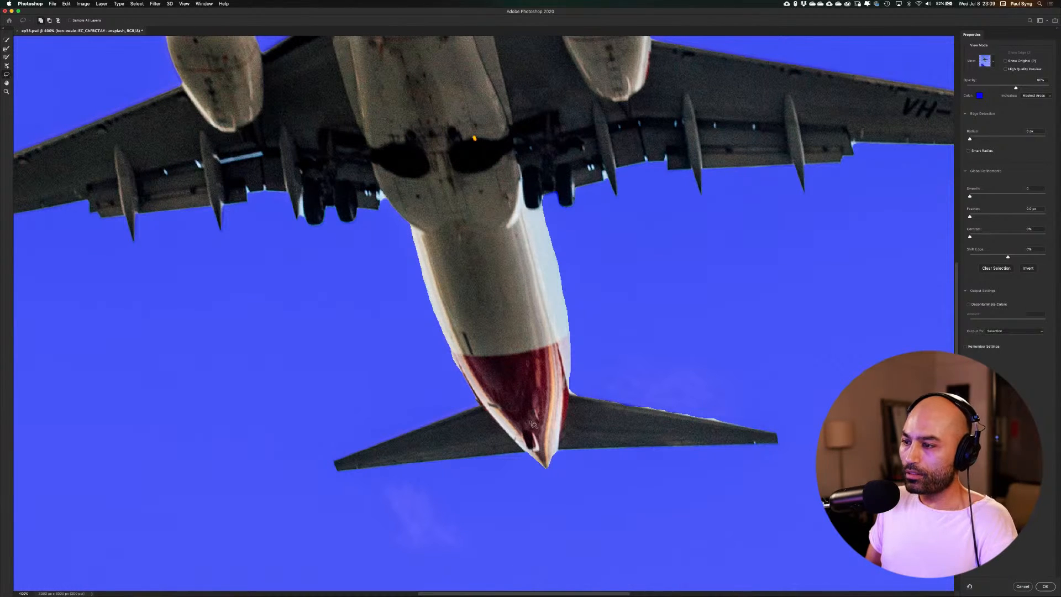
Add the missing strips along both sides of the airplane's front fuselage to the selection with the Lasso
left_click_drag(463, 310, 531, 431)
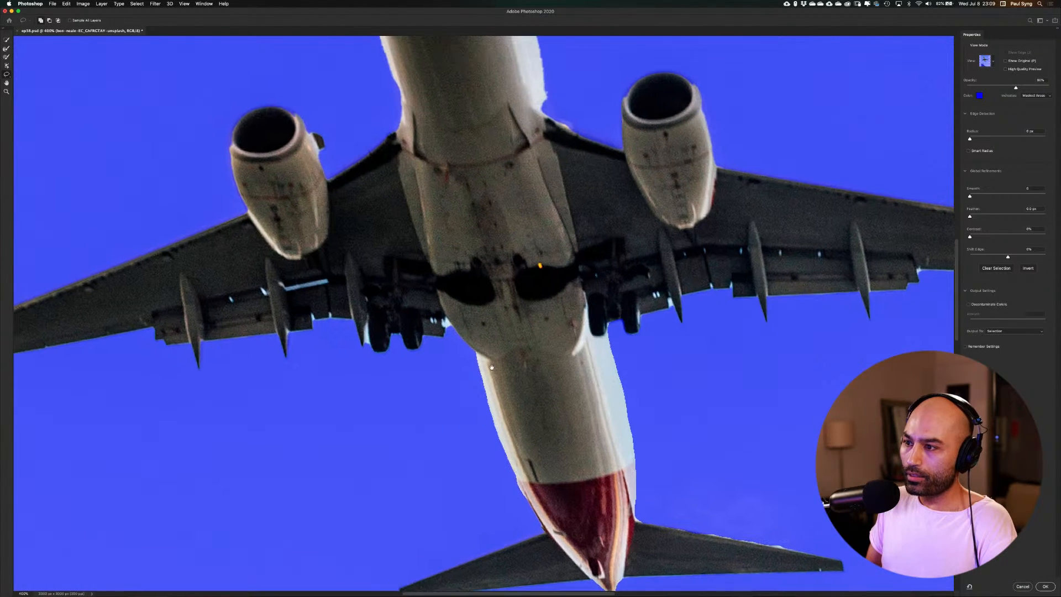
left_click_drag(453, 296, 503, 377)
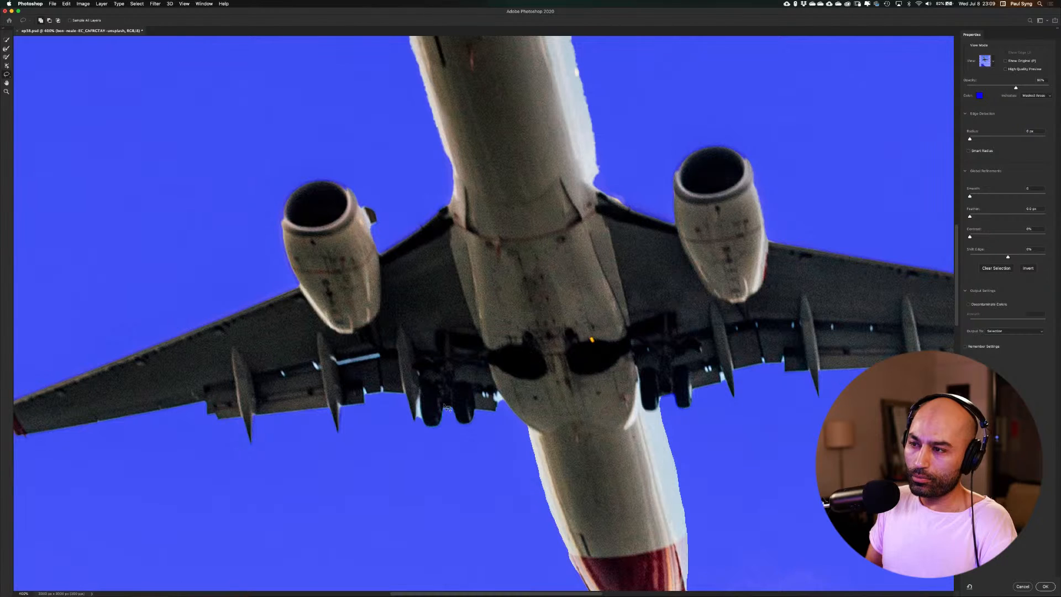
left_click_drag(410, 344, 491, 408)
left_click_drag(488, 226, 492, 362)
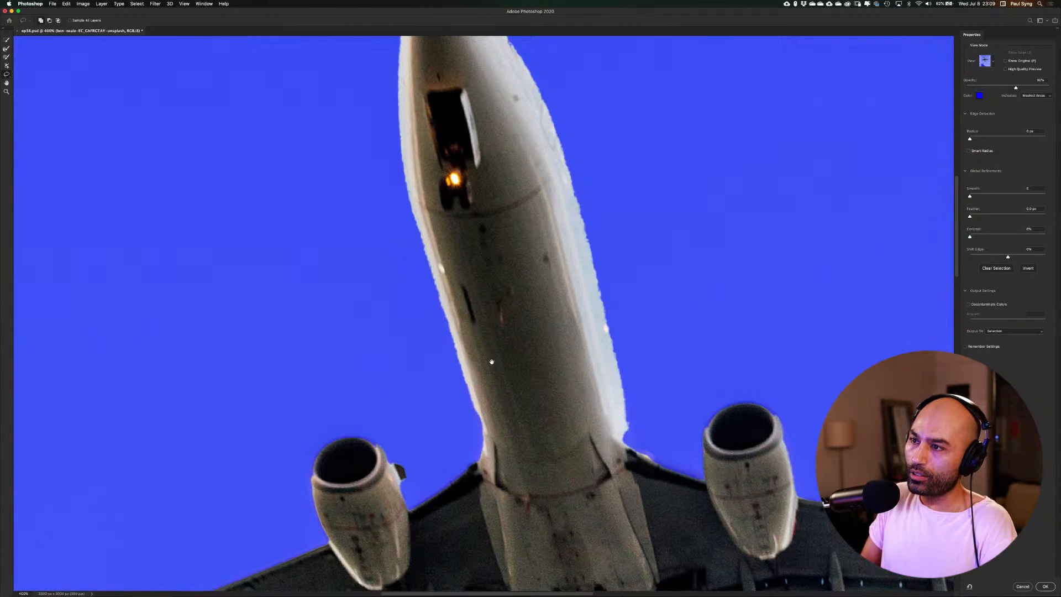
mouse_move(398, 119)
left_mouse_down()
mouse_move(421, 250)
mouse_move(487, 478)
mouse_move(490, 344)
mouse_move(408, 163)
left_mouse_up()
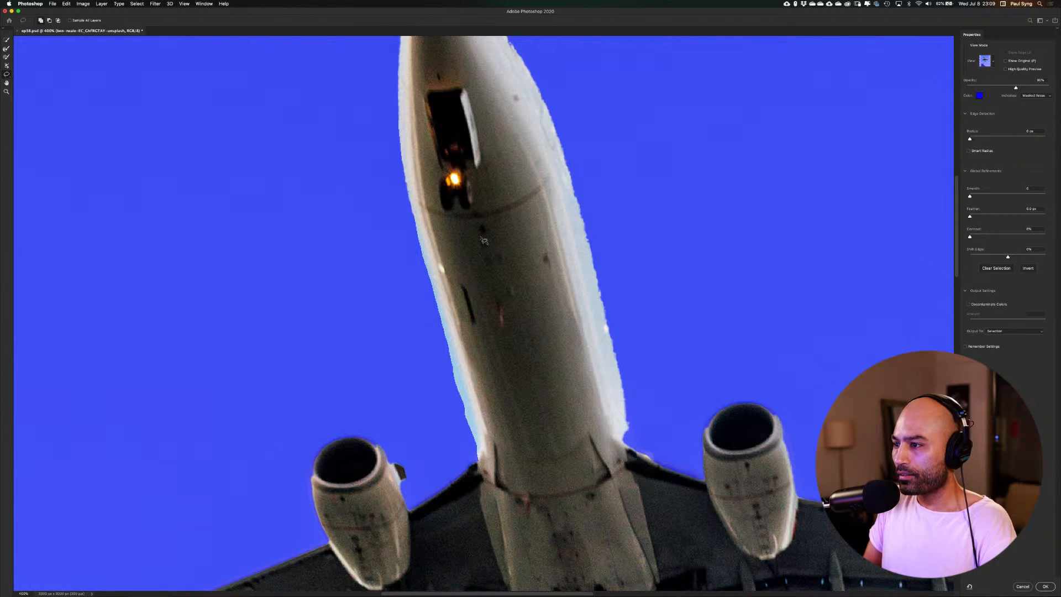
left_click_drag(603, 306, 512, 310)
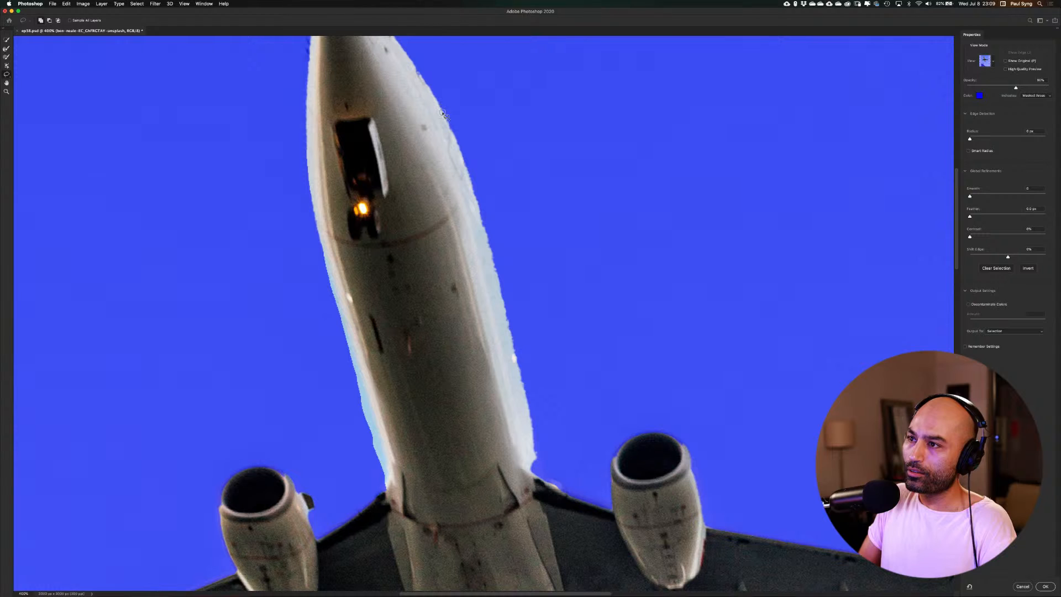
mouse_move(443, 114)
left_mouse_down()
mouse_move(497, 269)
mouse_move(554, 510)
left_mouse_up()
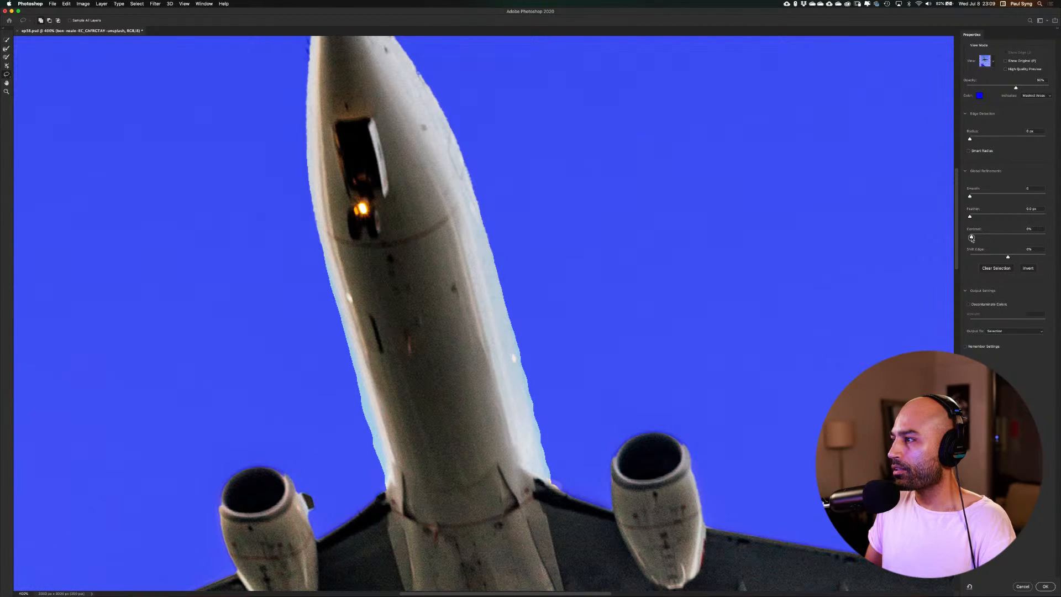
Increase the smoothing, feather and contrast of the airplane's selection edge and apply the refined selection
left_click_drag(971, 238, 989, 239)
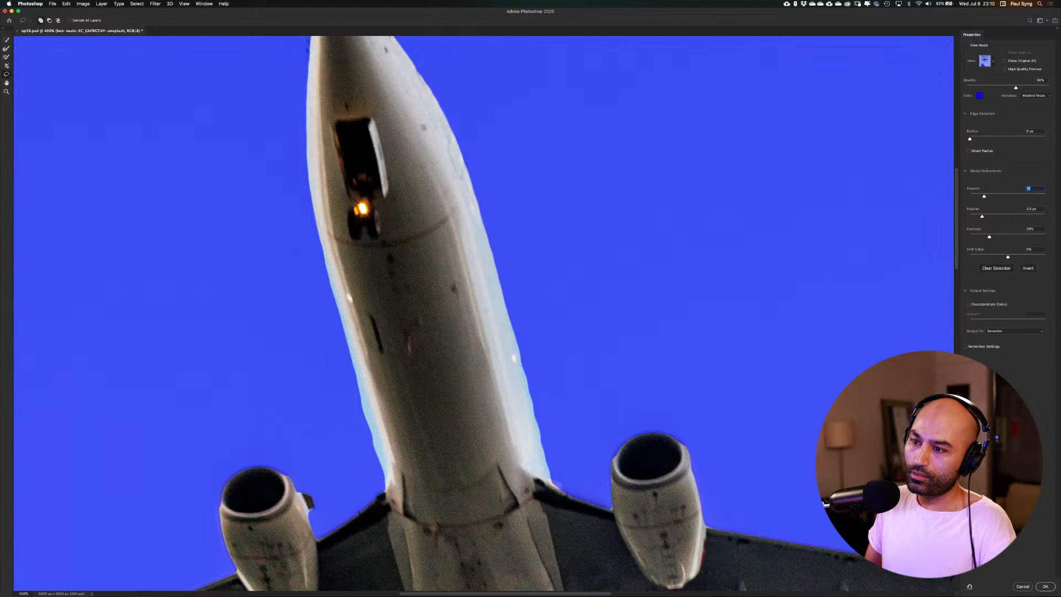
key("Tab")
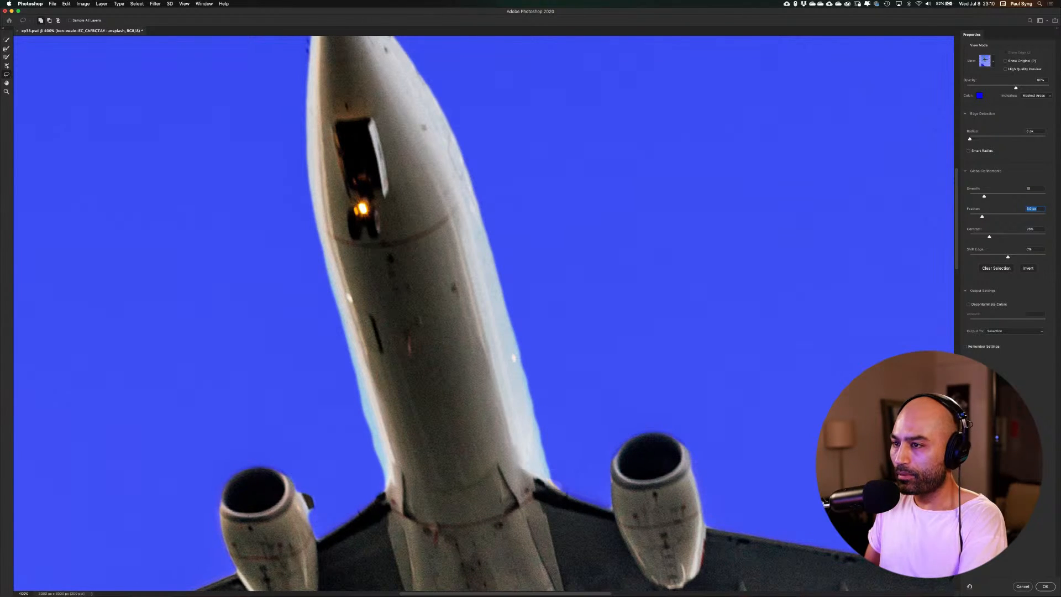
key("super+0")
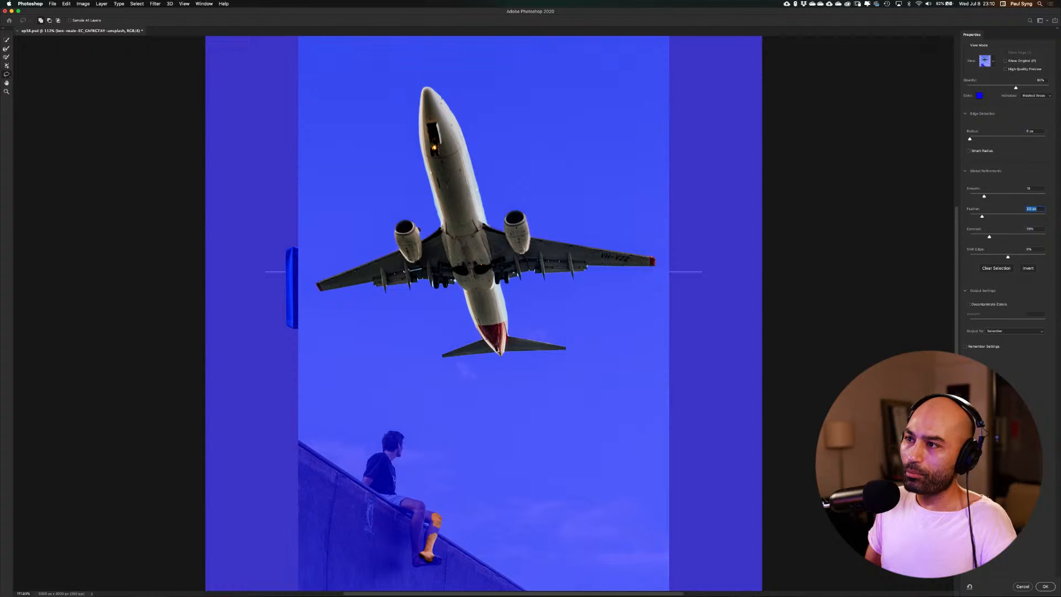
left_click(1047, 586)
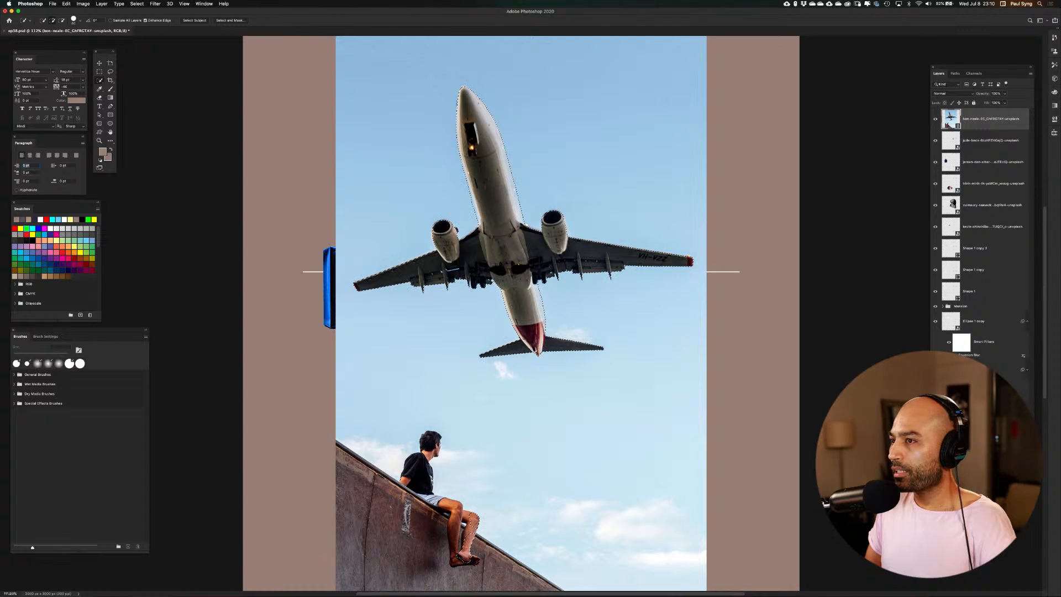
Mask the airplane photo with the selection and convert the masked layer to a smart object
left_click(972, 486)
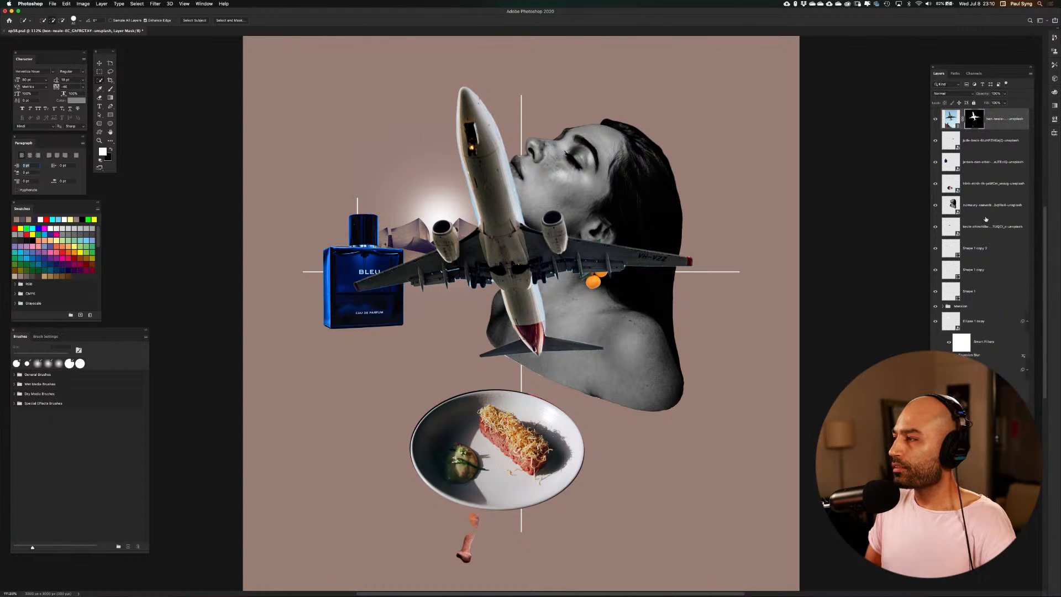
right_click(999, 126)
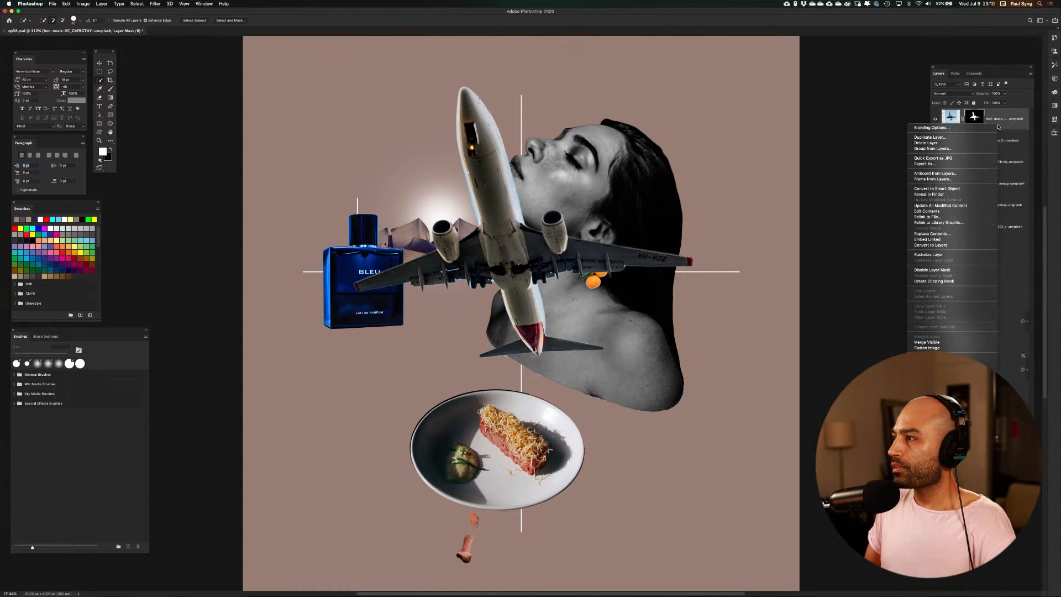
left_click(968, 189)
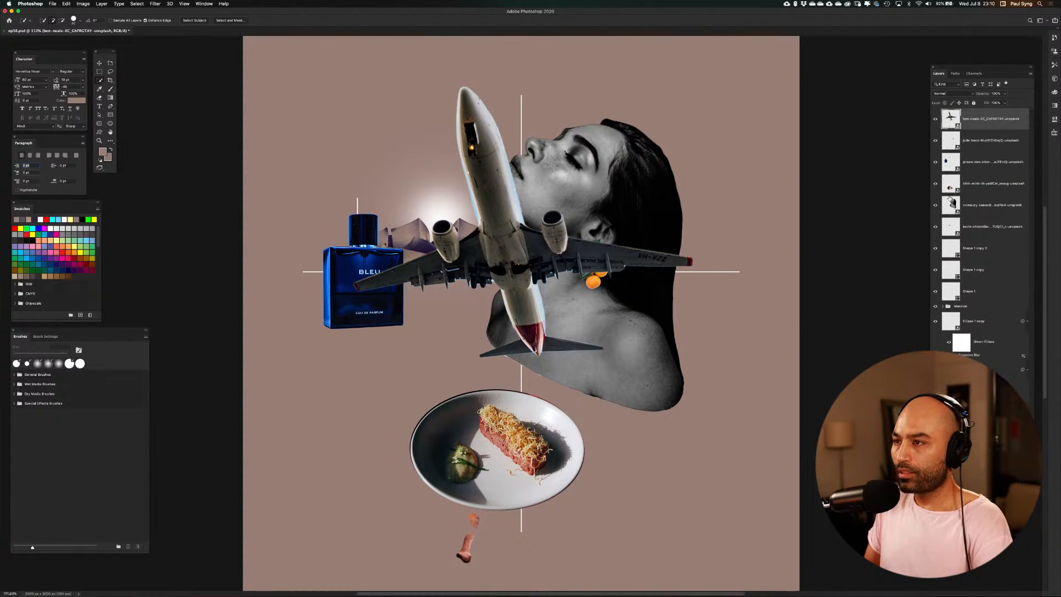
Scale the airplane down to about 11% and move it in front of the sun above the buildings
key("super+t")
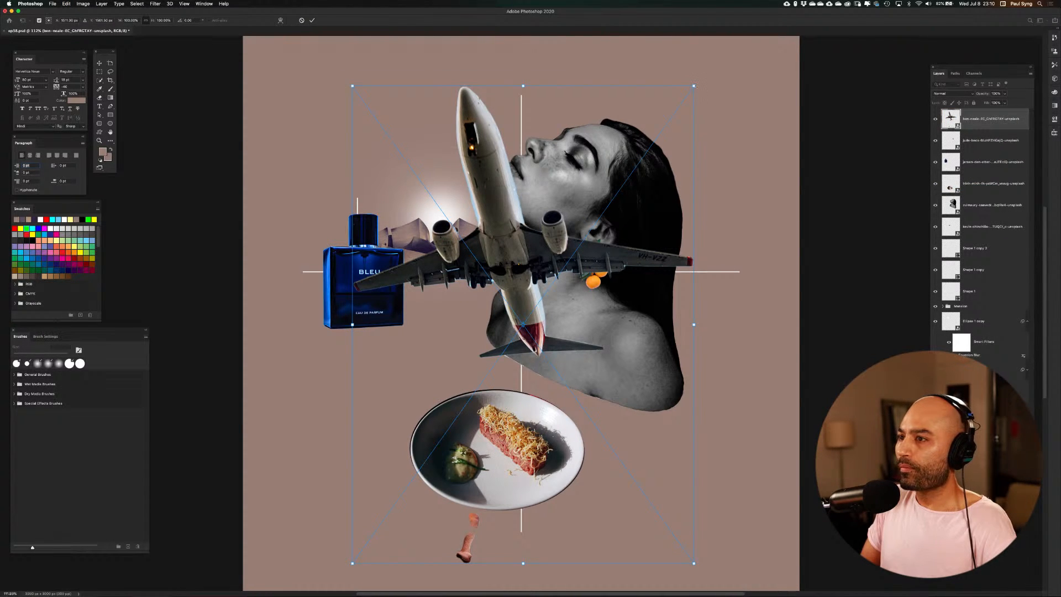
mouse_move(694, 86)
left_mouse_down()
mouse_move(643, 124)
mouse_move(538, 244)
mouse_move(418, 528)
left_mouse_up()
key("Return")
key("w")
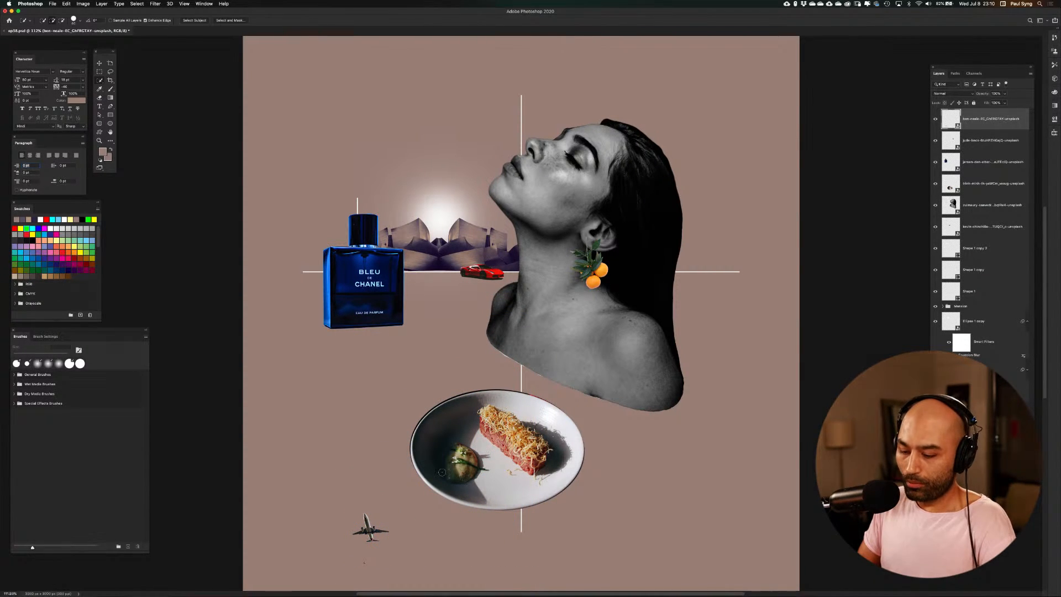
key("v")
left_click_drag(371, 529, 438, 205)
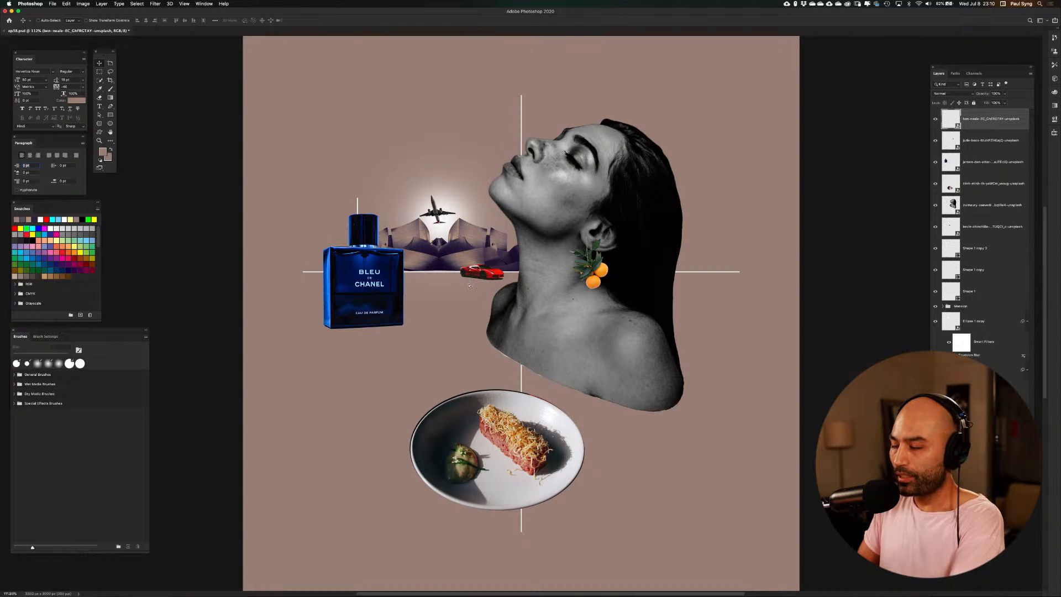
Scale the airplane down further to about 7.8% and place it above the gap between the two central building peaks
scroll(470, 289, "up", 6)
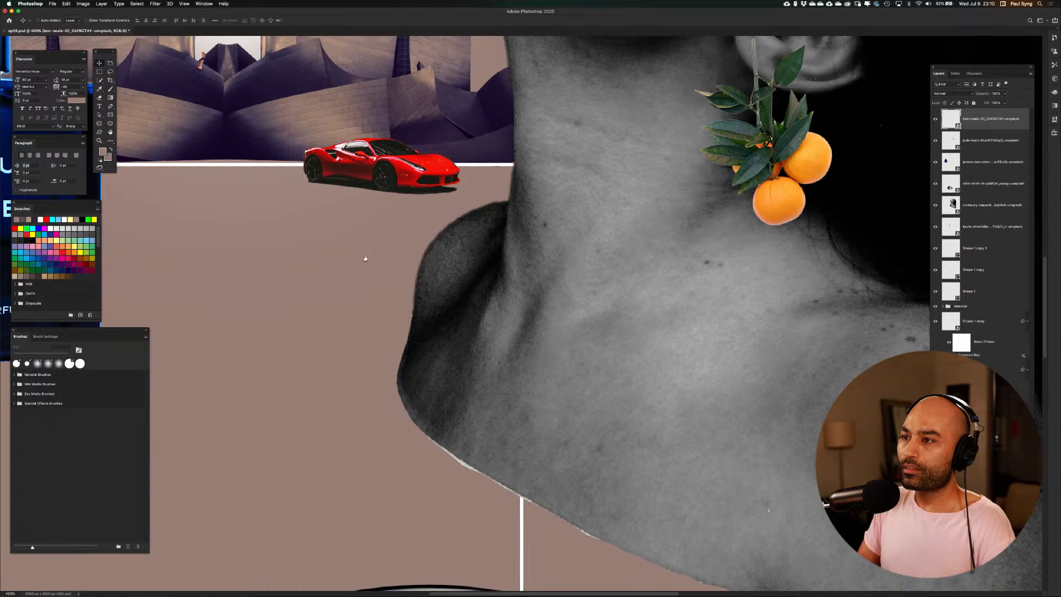
scroll(416, 334, "down", 6)
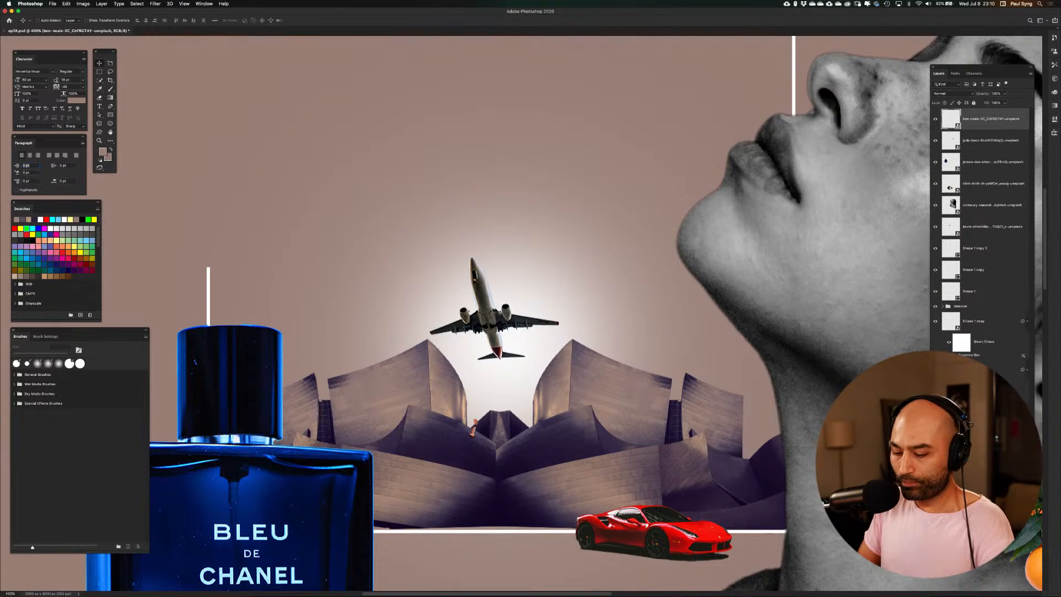
key("super+t")
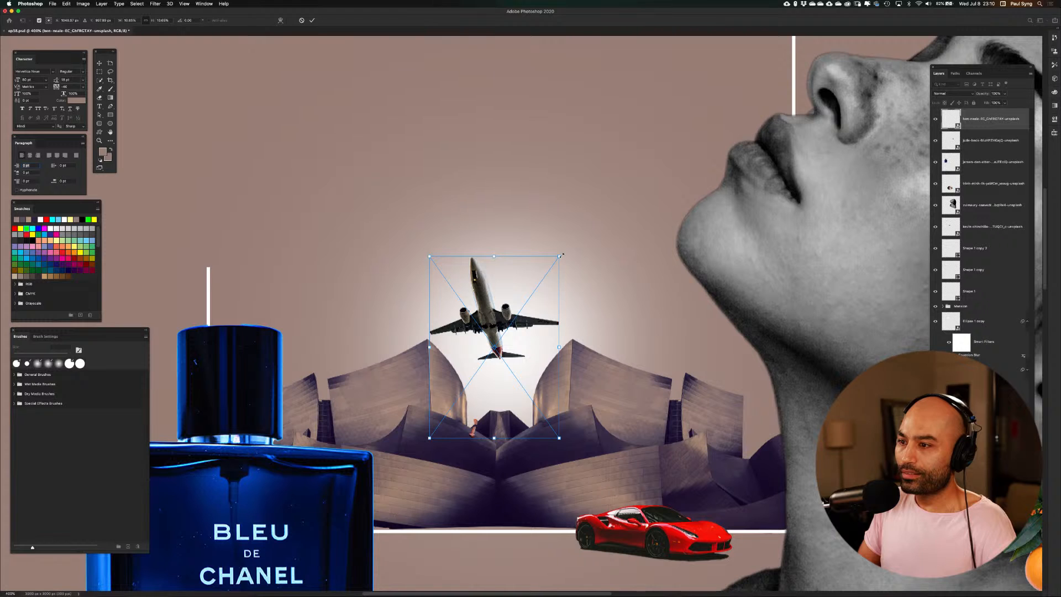
left_click_drag(560, 255, 525, 303)
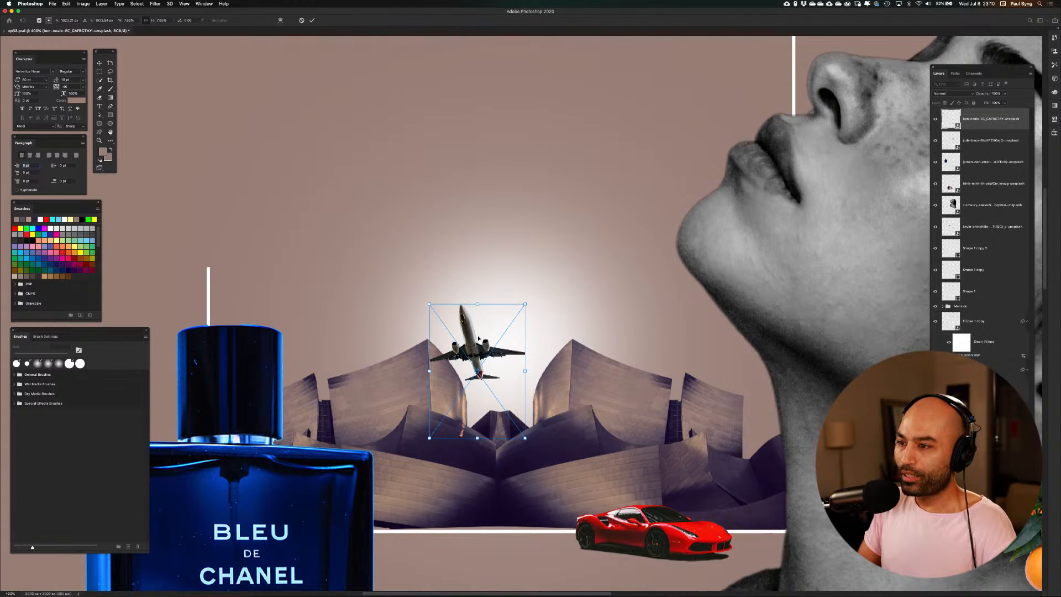
left_click_drag(478, 338, 488, 325)
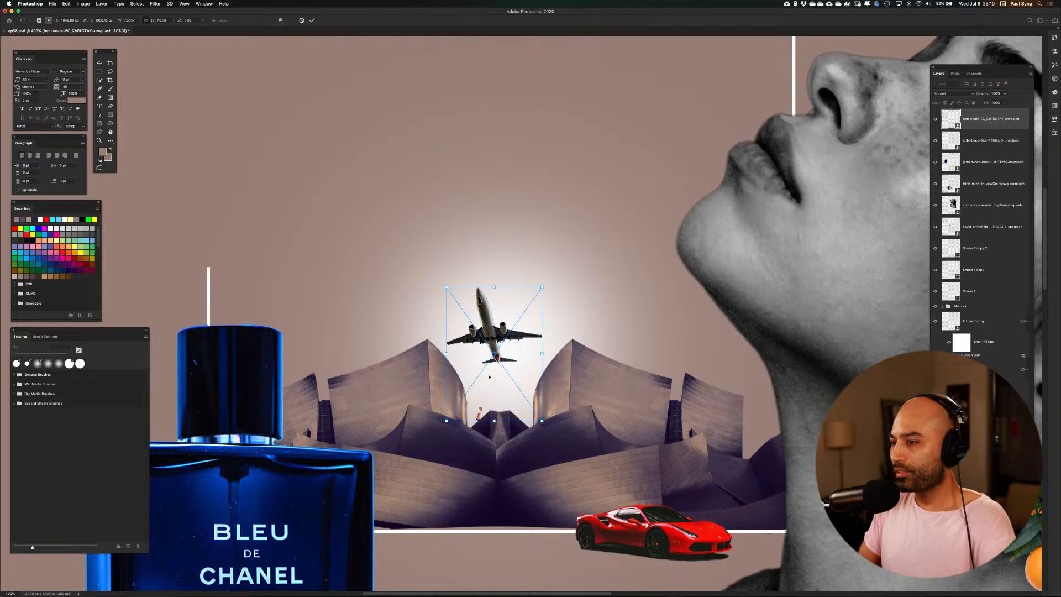
key("Return")
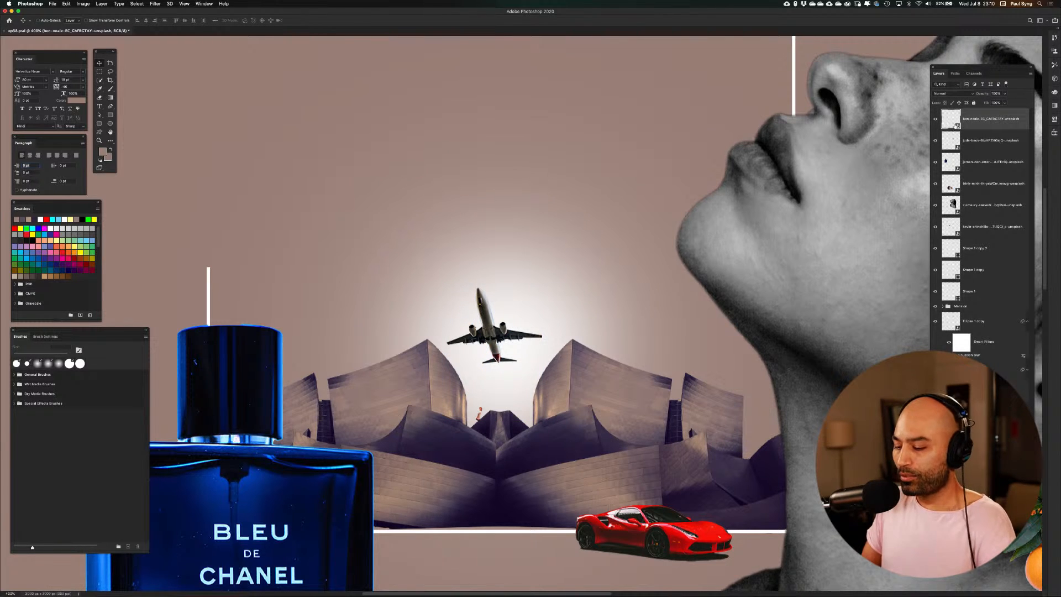
Add a layer mask to the airplane layer and paint out the leftover leg of the seated man in black
key("super+plus")
key("super+plus")
key("super+plus")
key("super+plus")
key("super+plus")
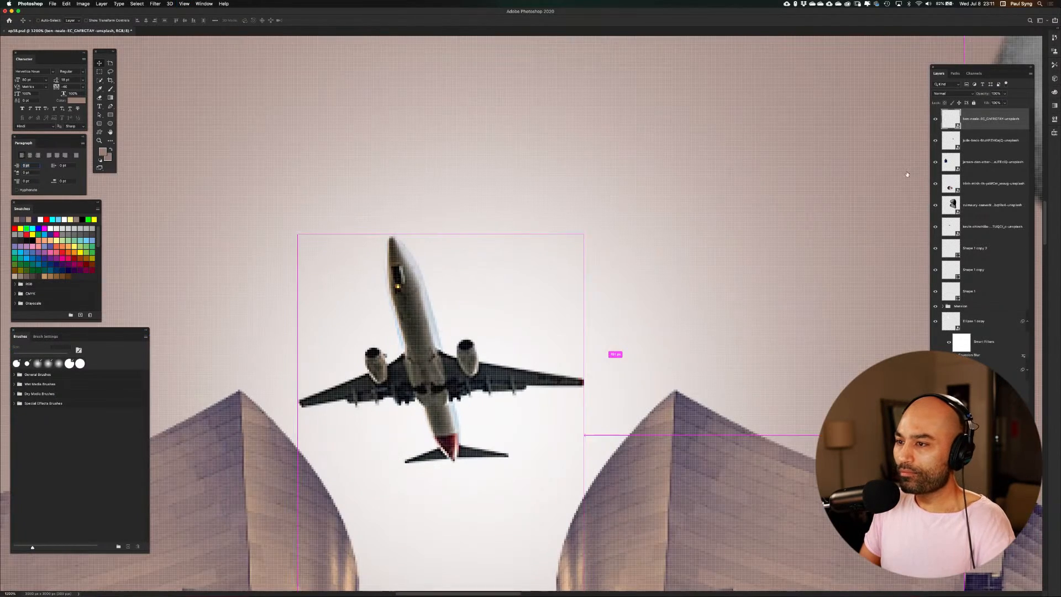
left_click_drag(480, 492, 535, 253)
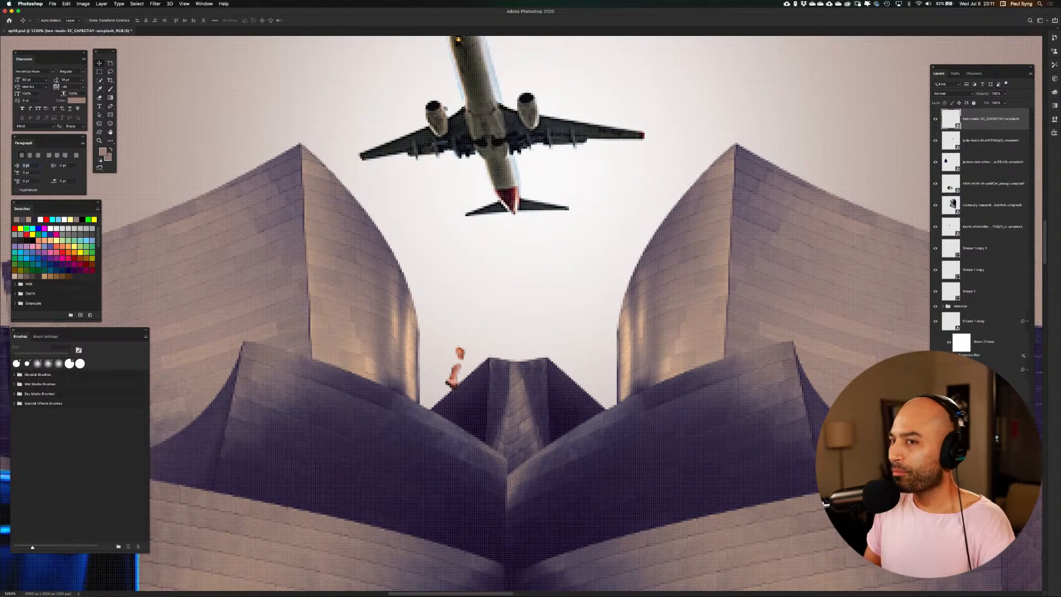
left_click(973, 500)
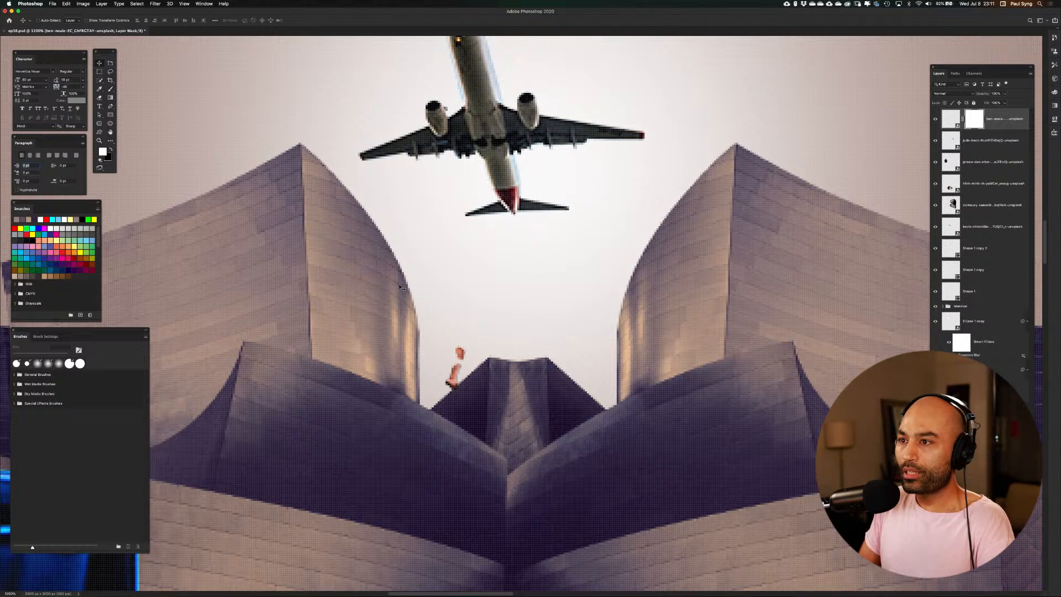
key("b")
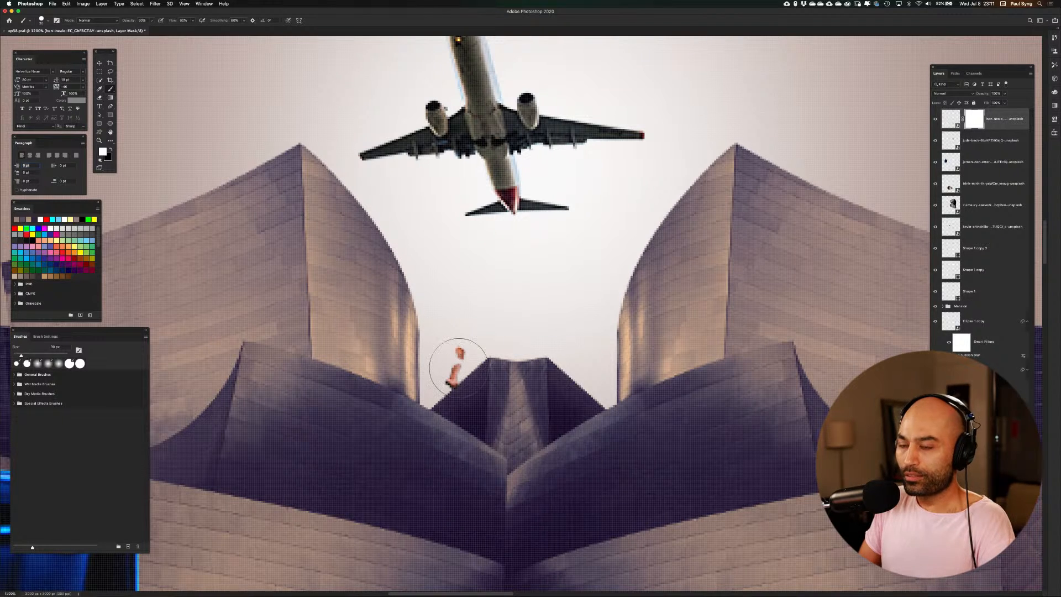
key("x")
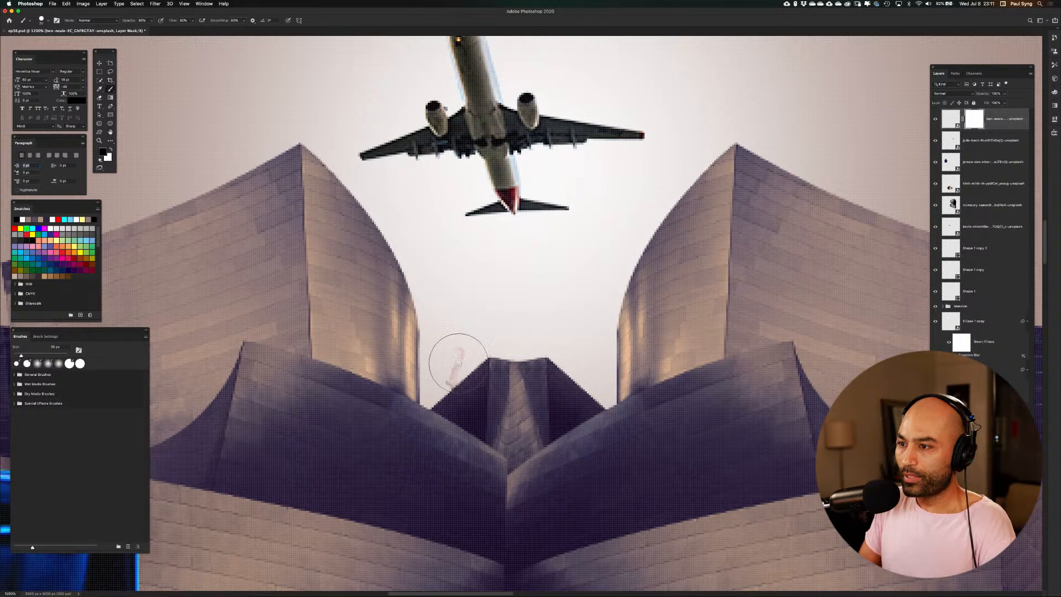
mouse_move(462, 348)
left_mouse_down()
mouse_move(464, 382)
mouse_move(453, 394)
mouse_move(464, 351)
left_mouse_up()
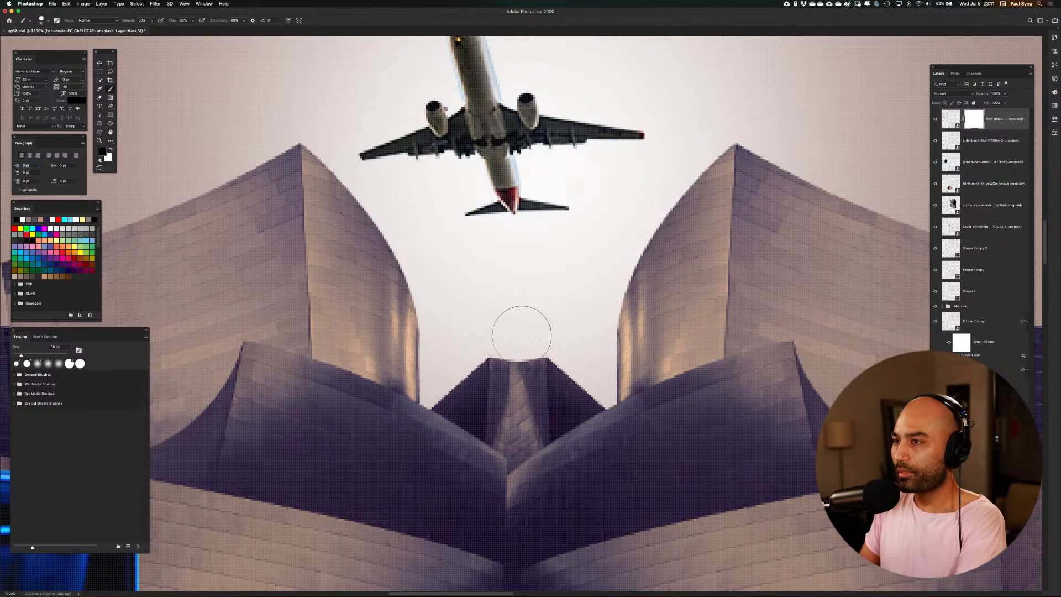
key("super+minus")
Merge the airplane layer's mask into the layer by converting it to a smart object, and rasterize the result
key("super+minus")
key("super+minus")
key("super+minus")
key("super+minus")
key("super+minus")
key("super+minus")
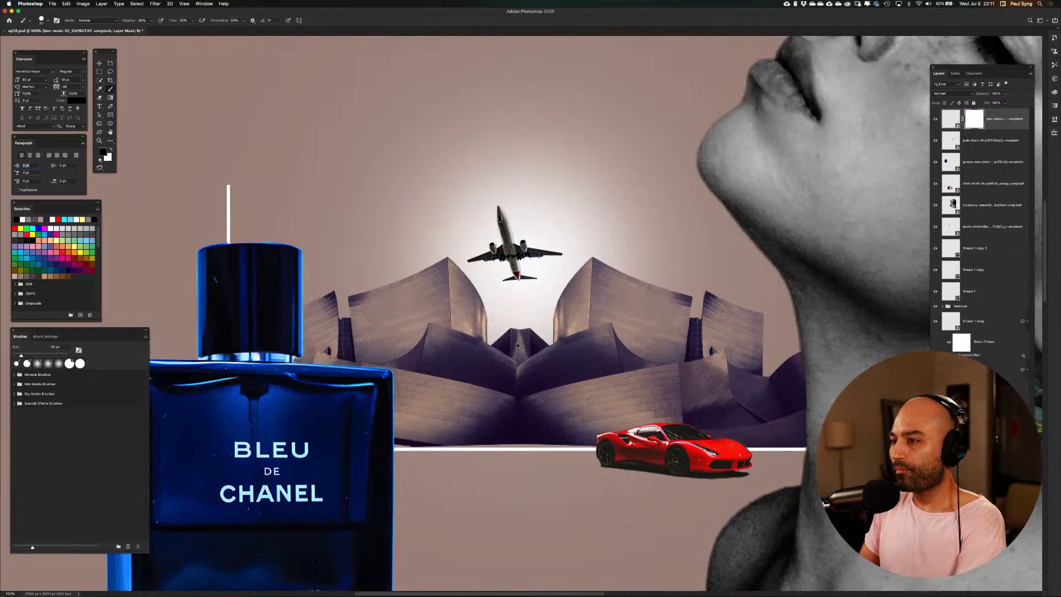
key("super+minus")
key("super+minus")
key("super+minus")
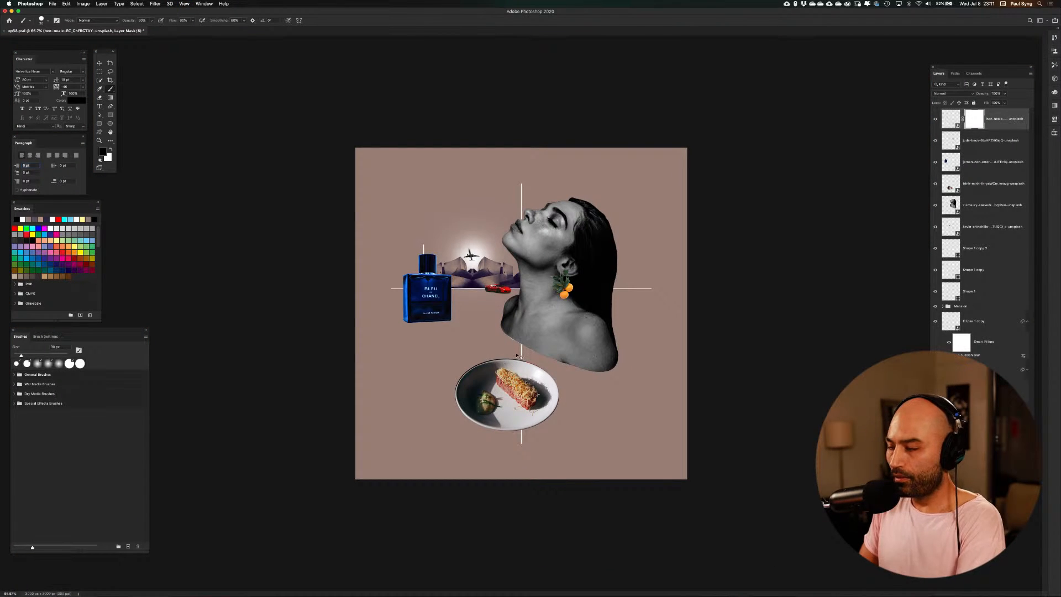
key("super+0")
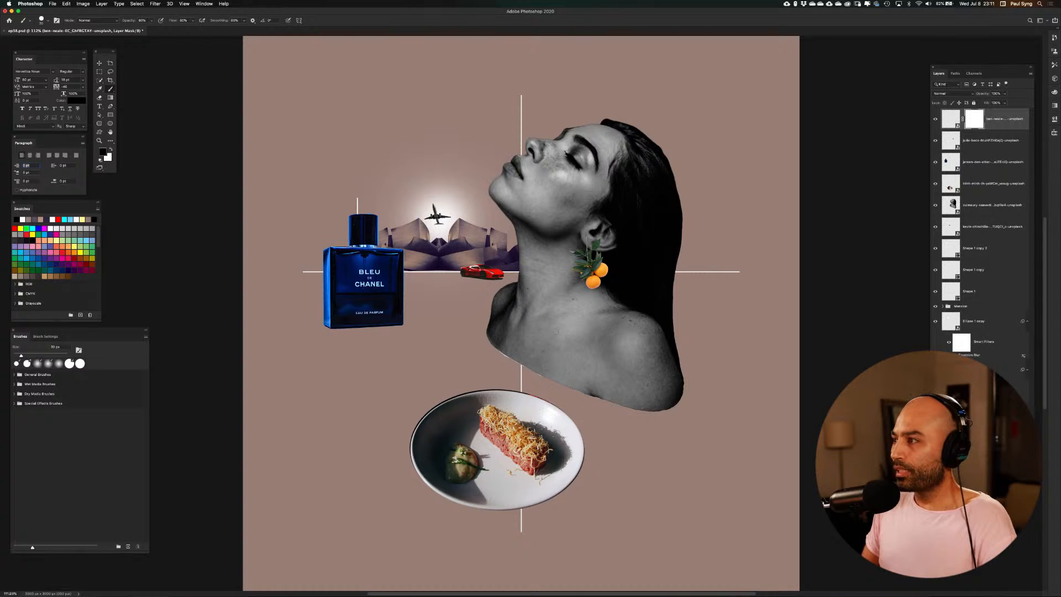
right_click(1006, 123)
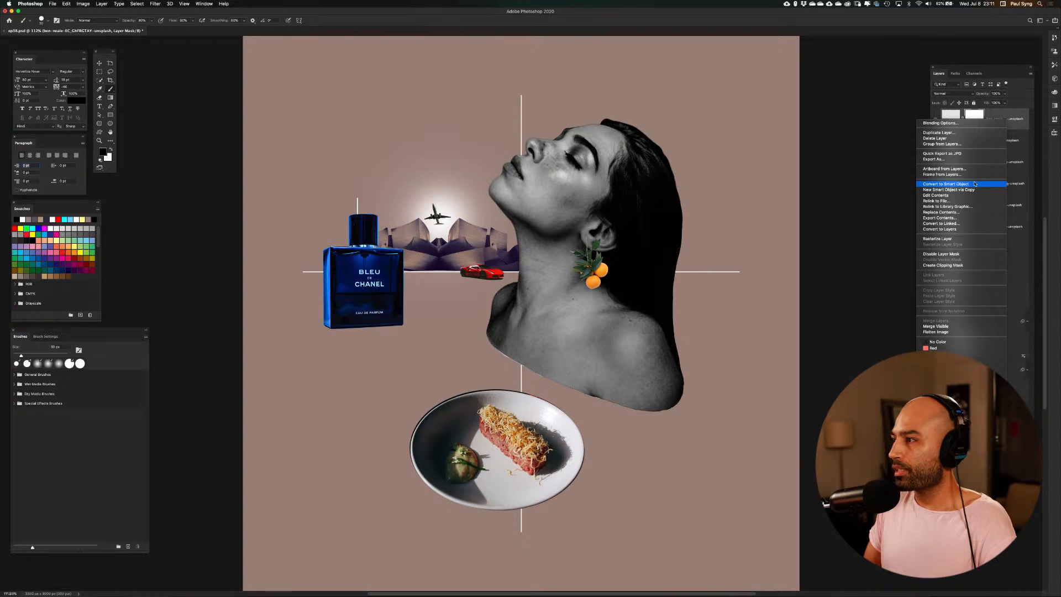
left_click(960, 239)
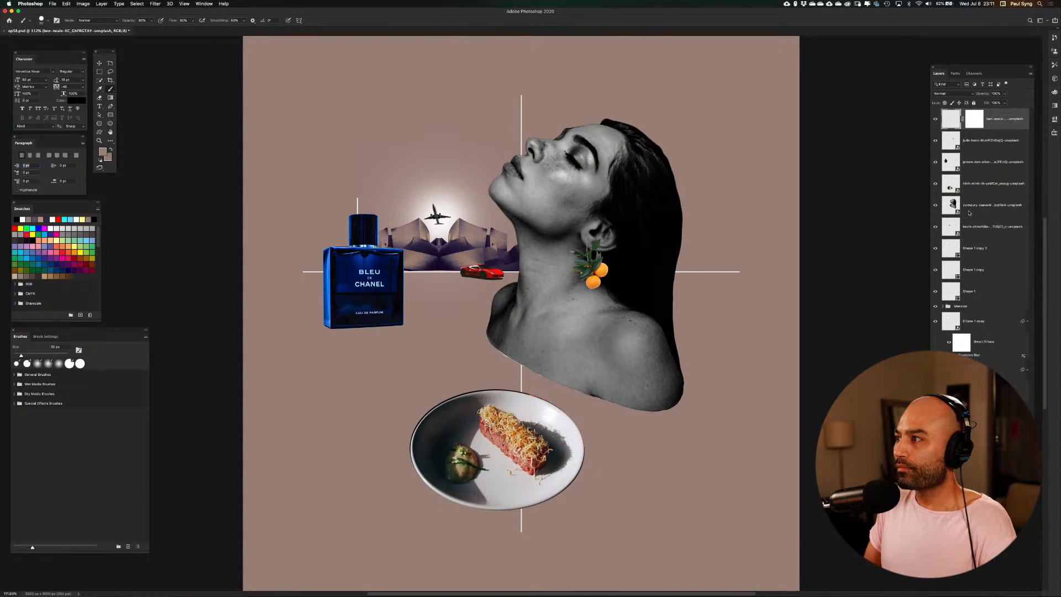
right_click(977, 122)
left_click(1005, 113)
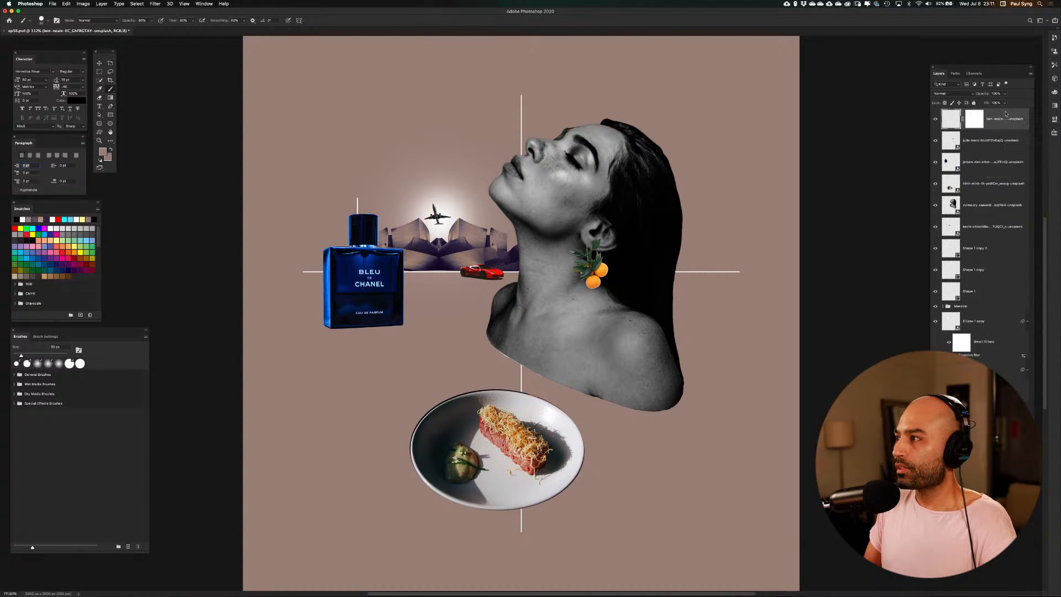
right_click(1006, 113)
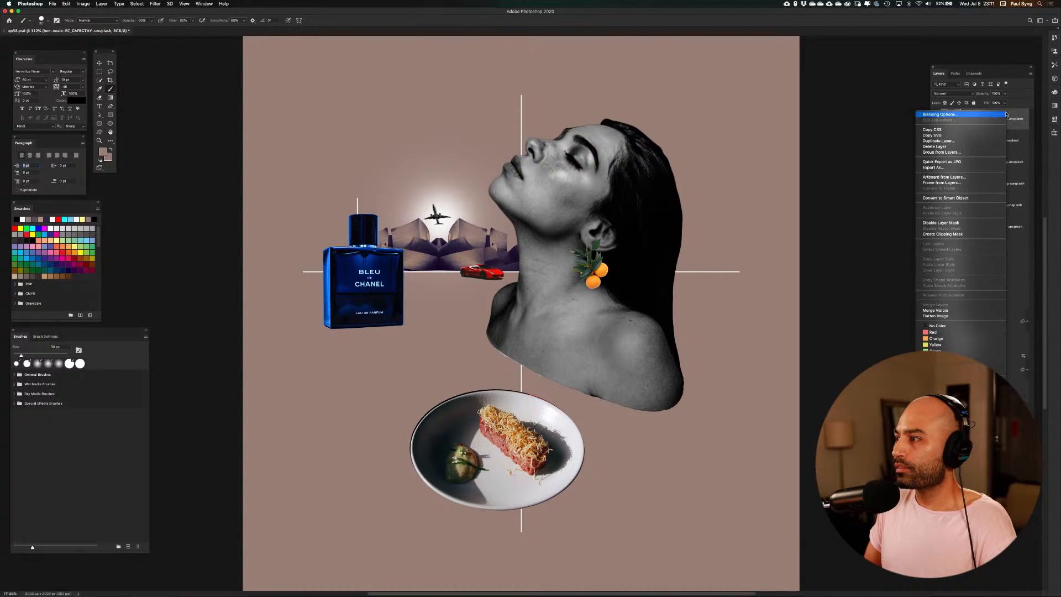
left_click(969, 197)
right_click(996, 120)
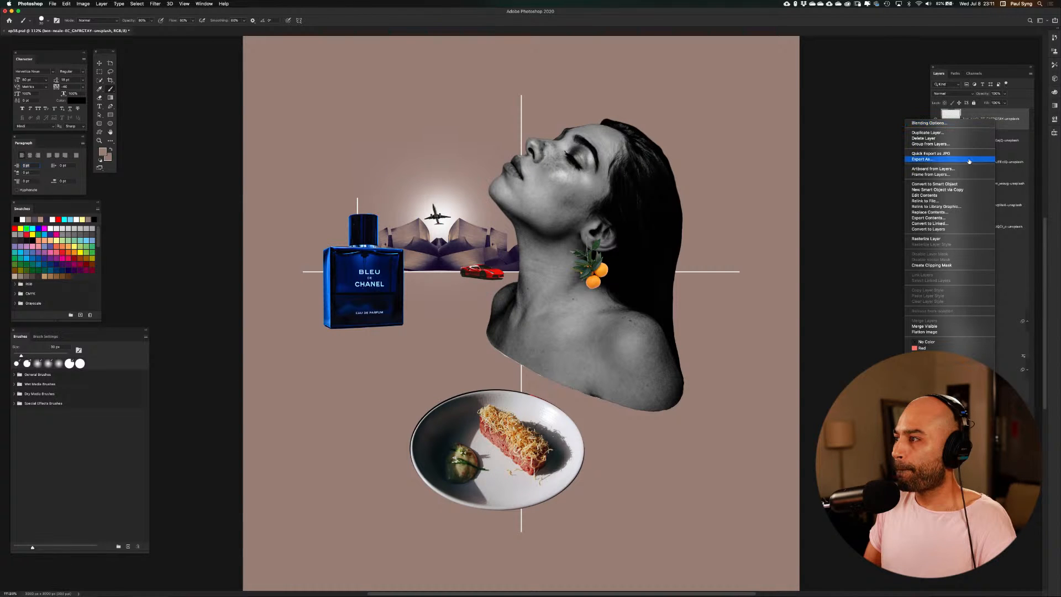
left_click(956, 239)
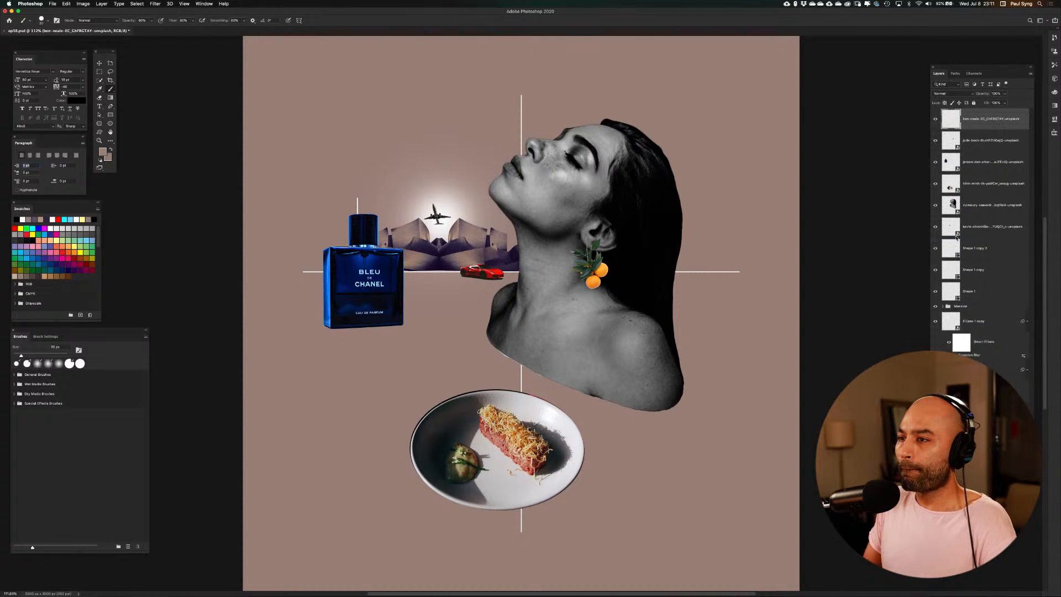
Scale the airplane down slightly and position it in front of the sun above the gap between the central building peaks
key("super+t")
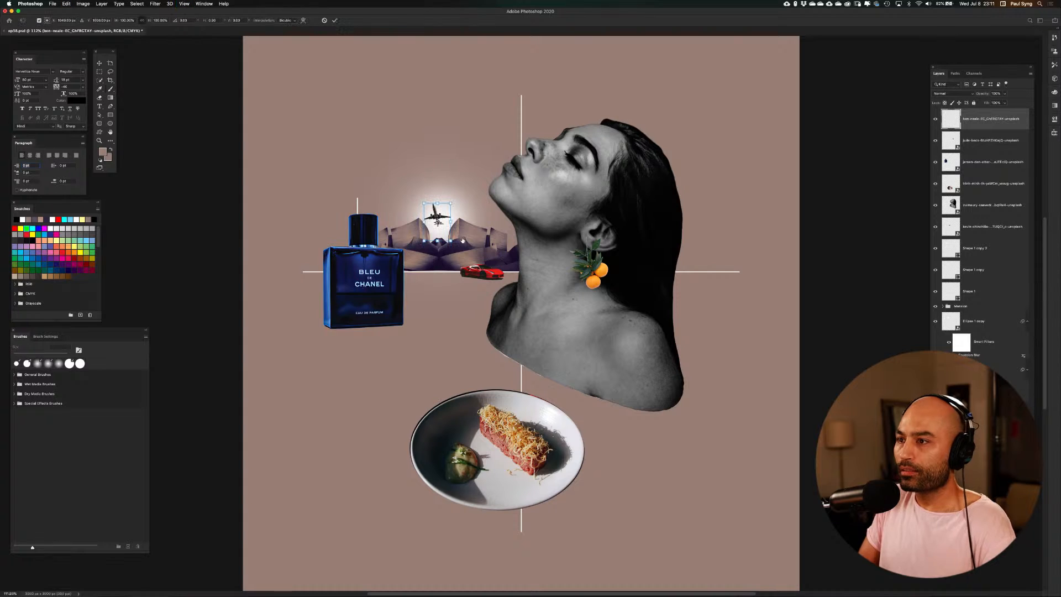
left_click_drag(452, 204, 440, 218)
key("Return")
key("b")
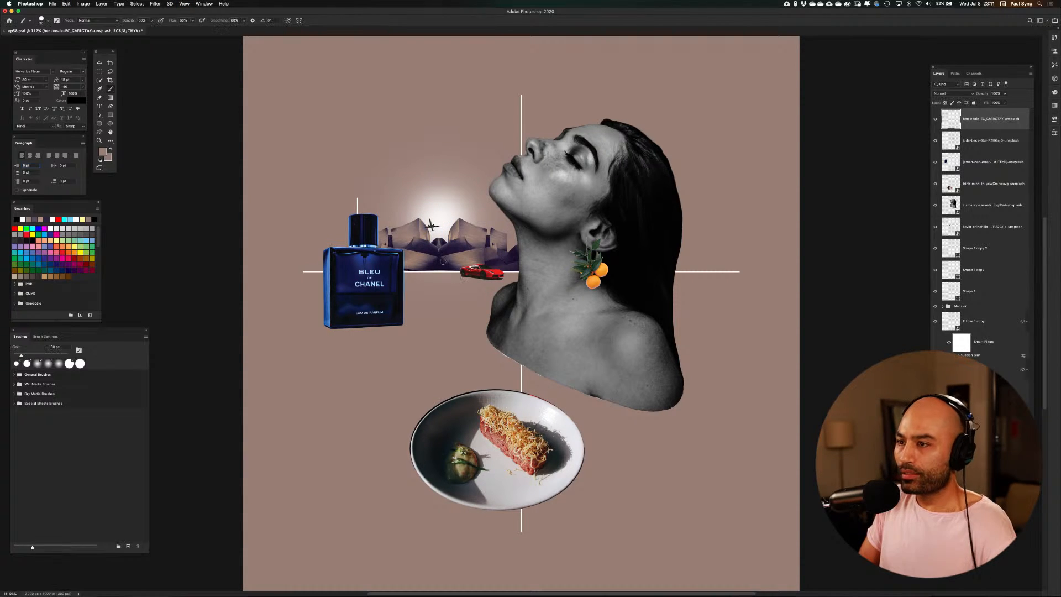
key("v")
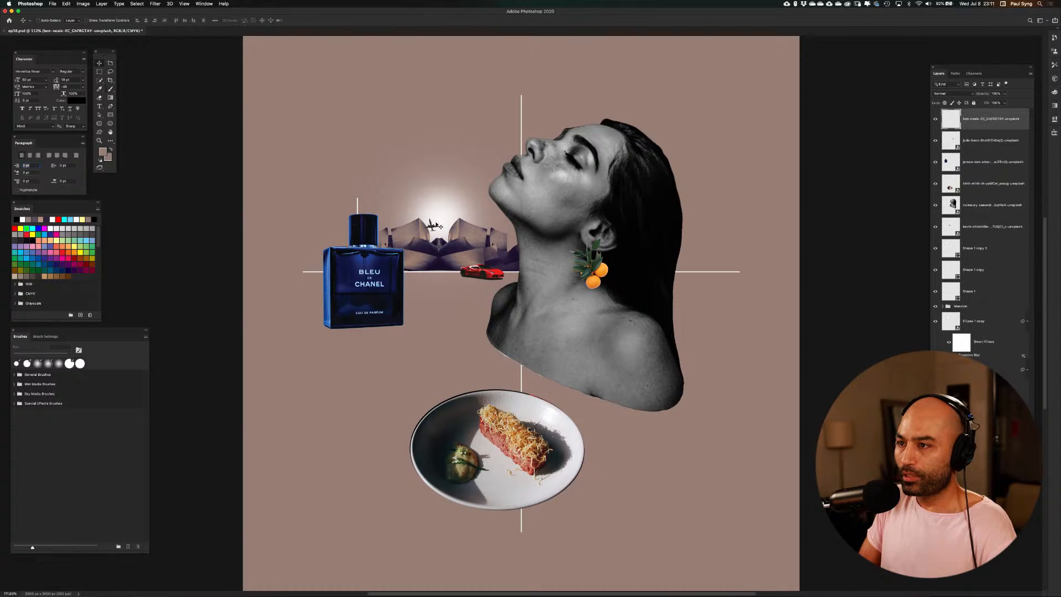
left_click_drag(437, 228, 438, 219)
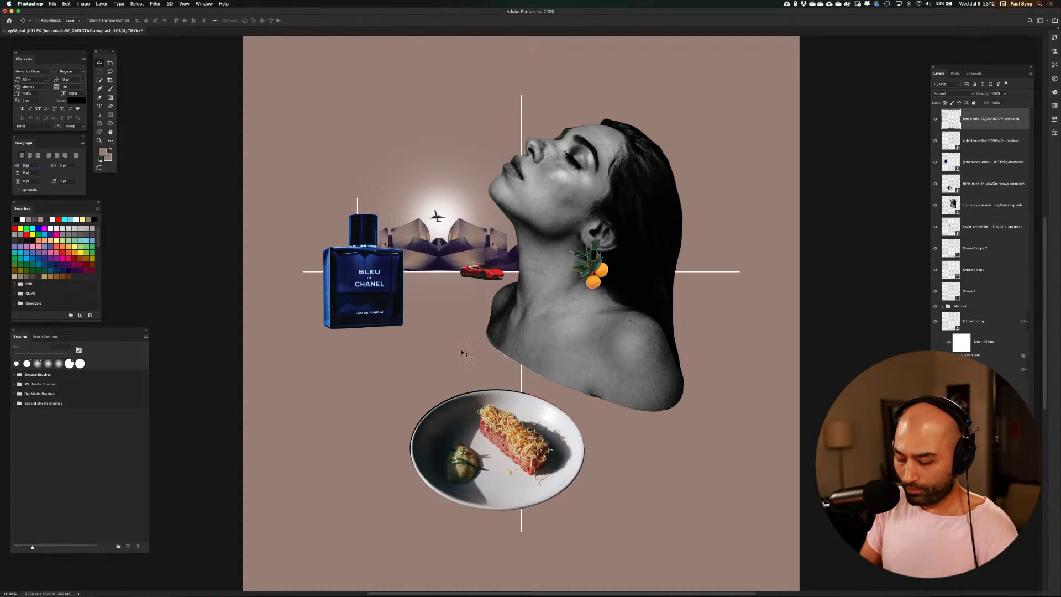
Place the pink and blue cloudy sky photo with the flying airplane from the Resources folder into the document
key("super+shift+p")
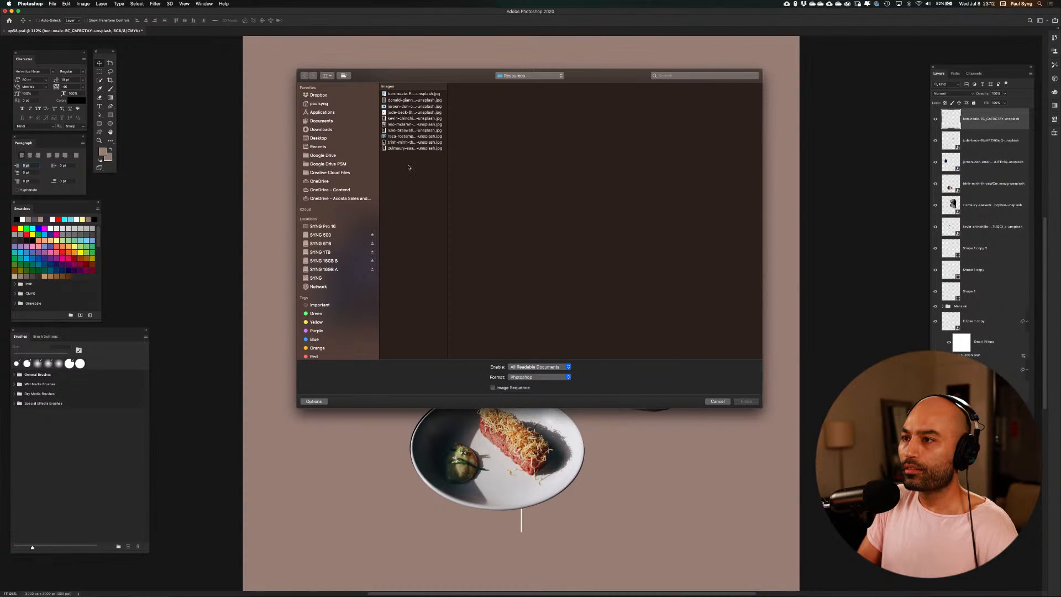
left_click(427, 149)
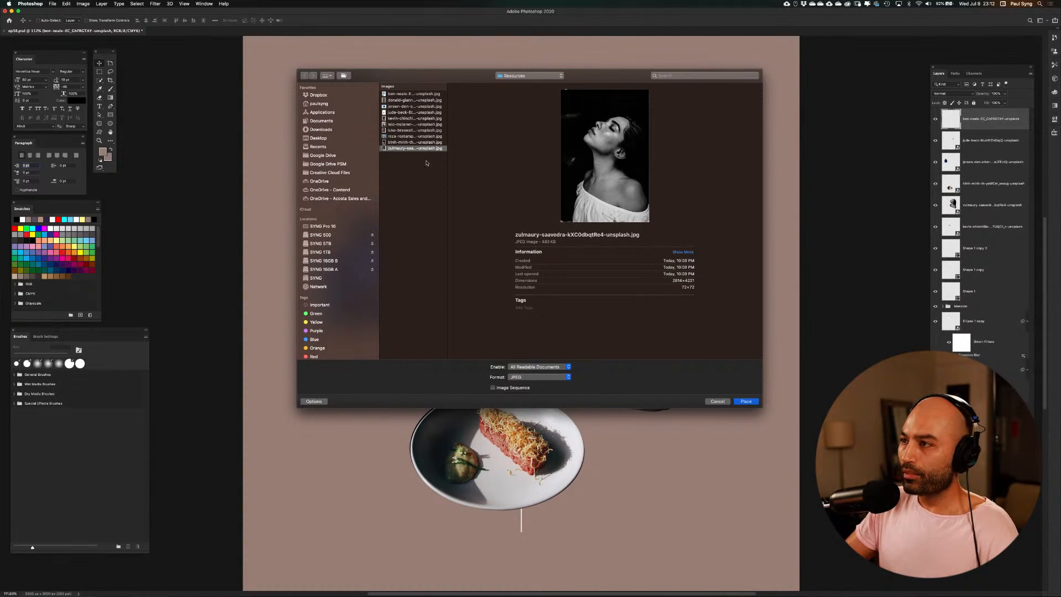
key("Up")
key("Up")
key("Up")
key("Up")
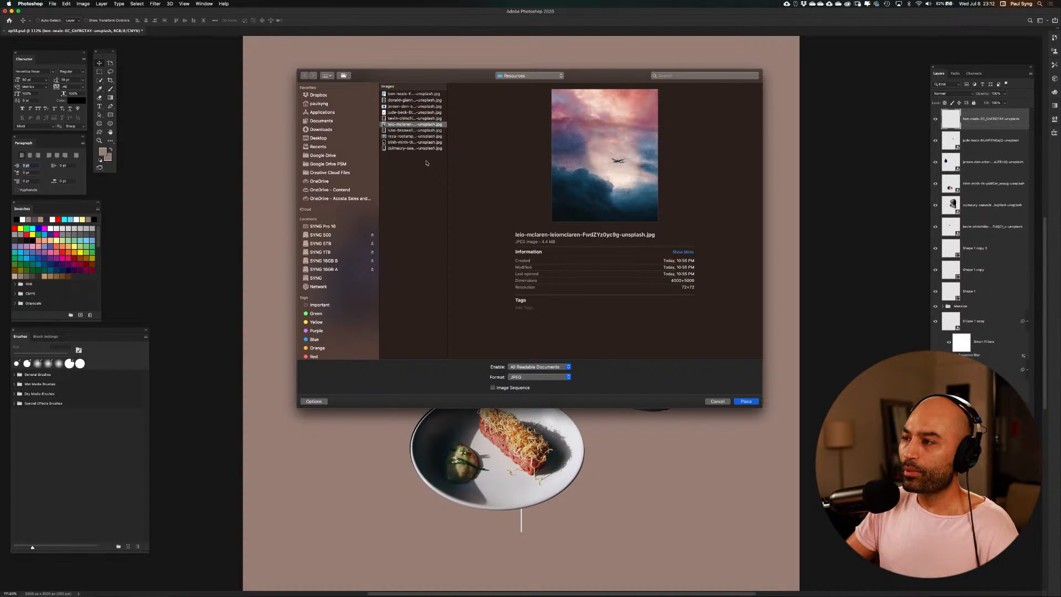
key("Up")
key("Up")
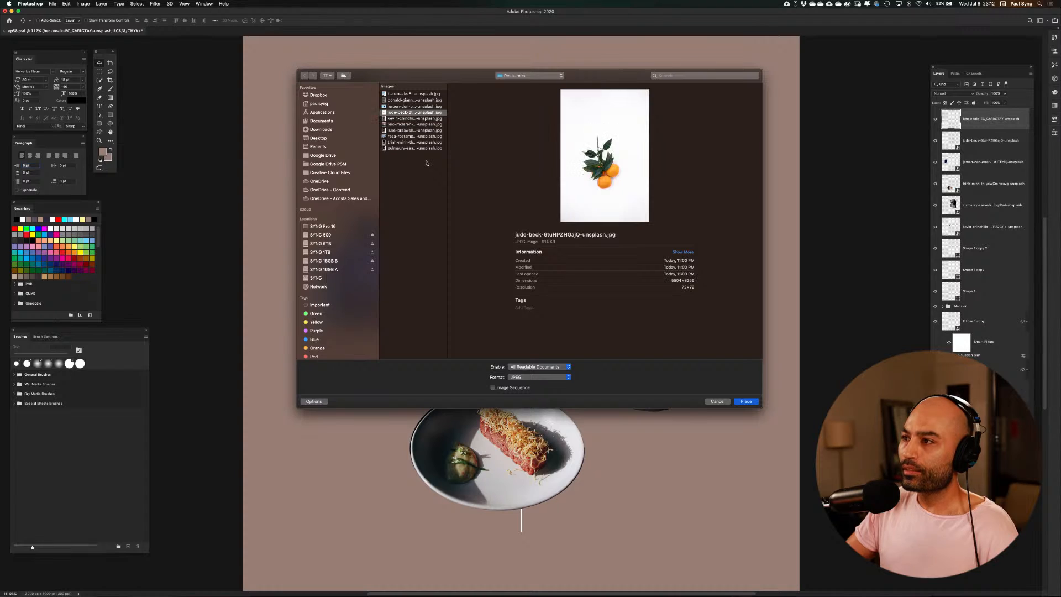
key("Up")
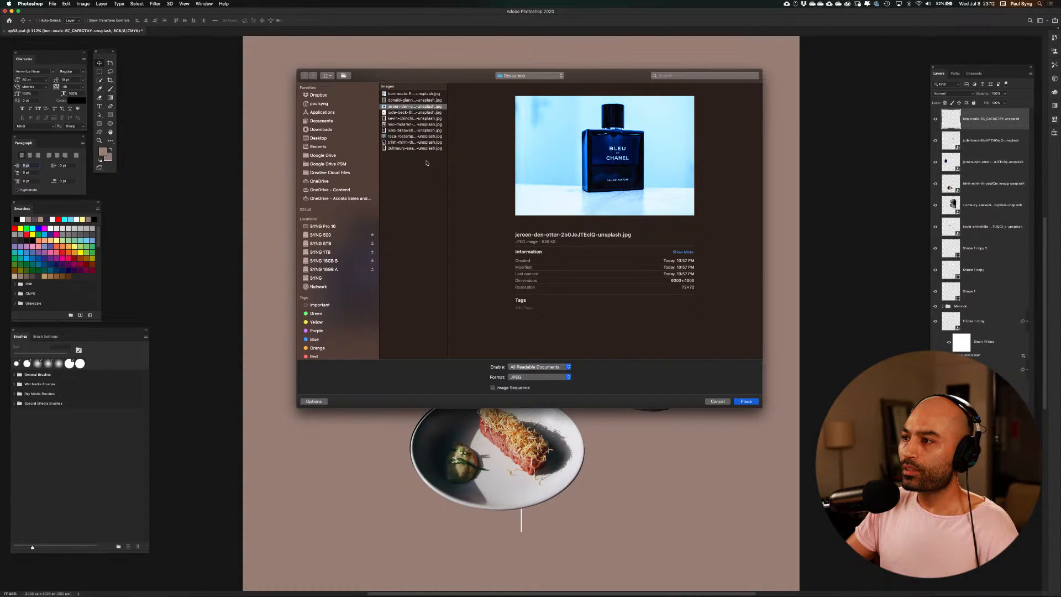
key("Up")
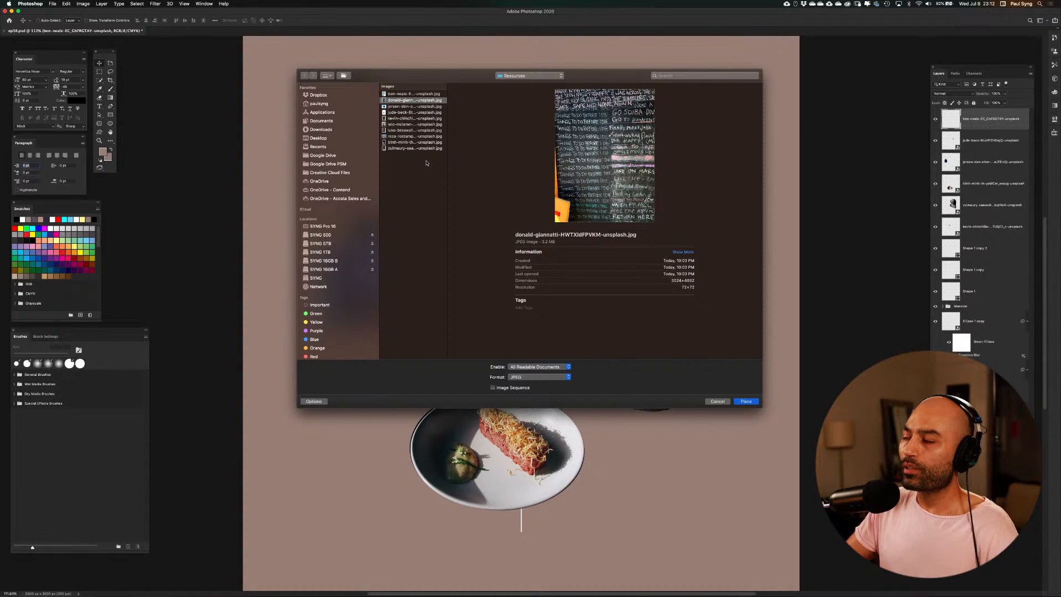
key("Down")
key("Down")
key("Down")
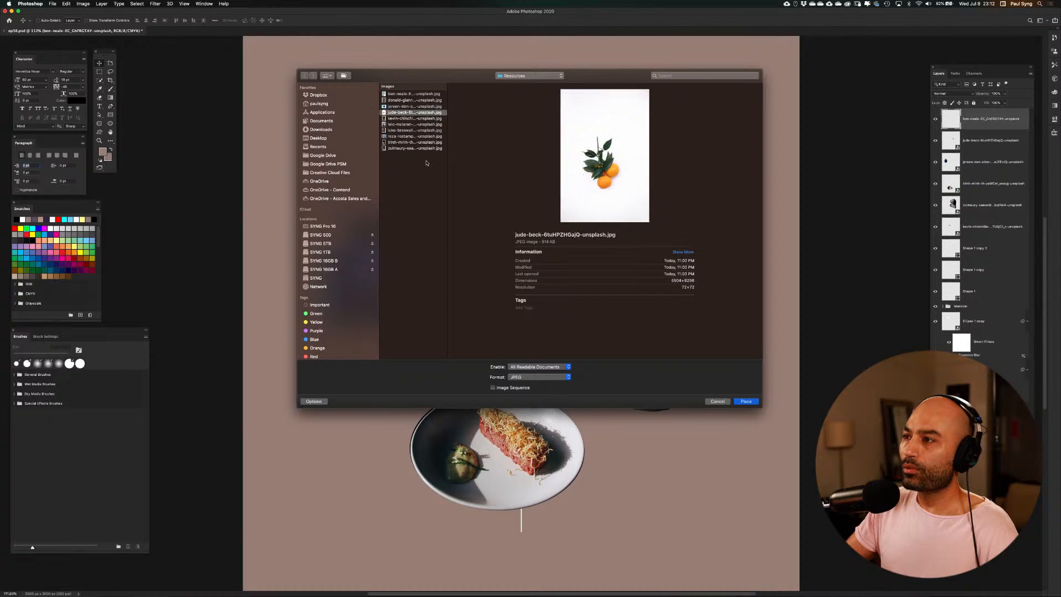
key("Down")
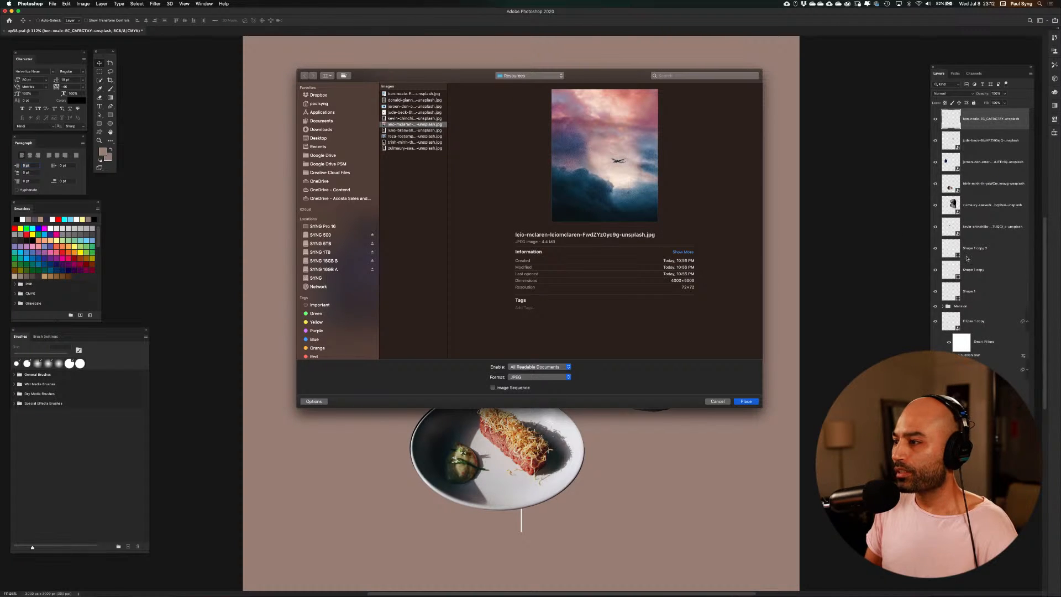
left_click(754, 401)
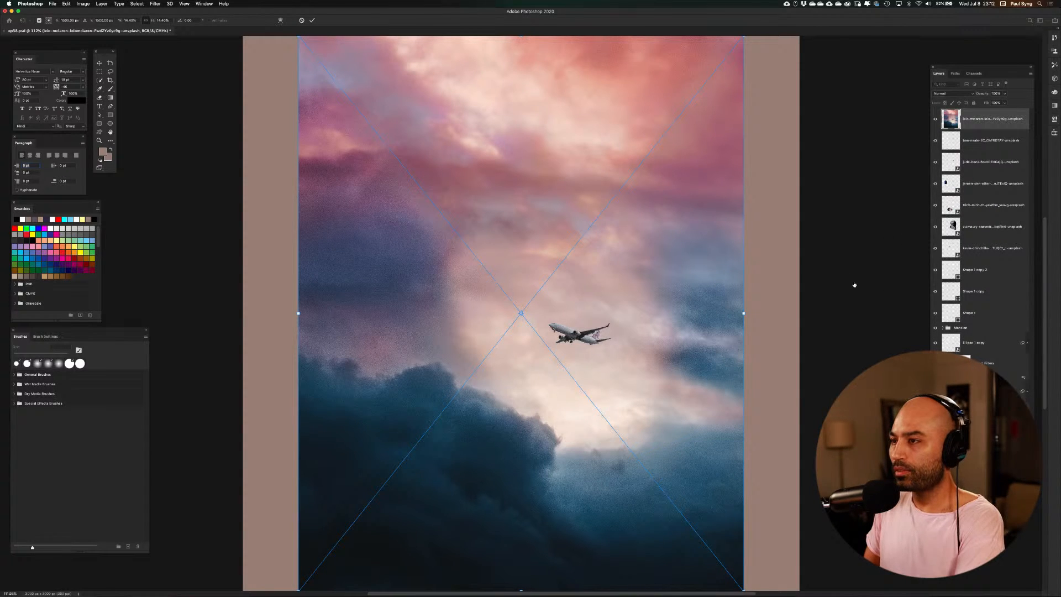
Enlarge the sky photo to about 24% so it covers the whole canvas, and commit the placement
key("super+0")
key("super+minus")
key("super+minus")
key("super+minus")
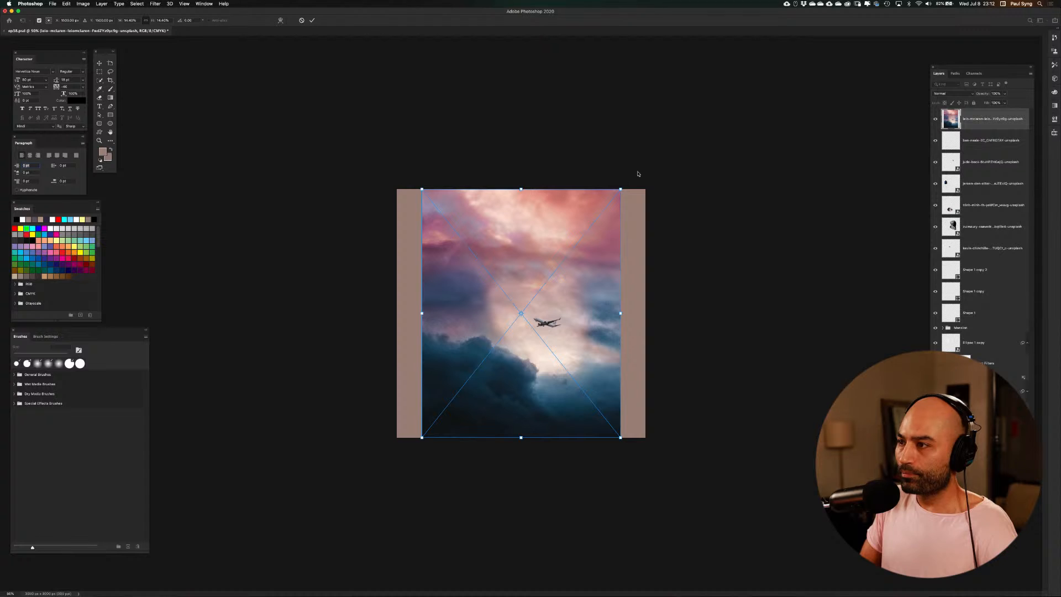
left_click_drag(622, 191, 651, 152)
left_click_drag(422, 437, 381, 488)
left_click_drag(581, 313, 599, 270)
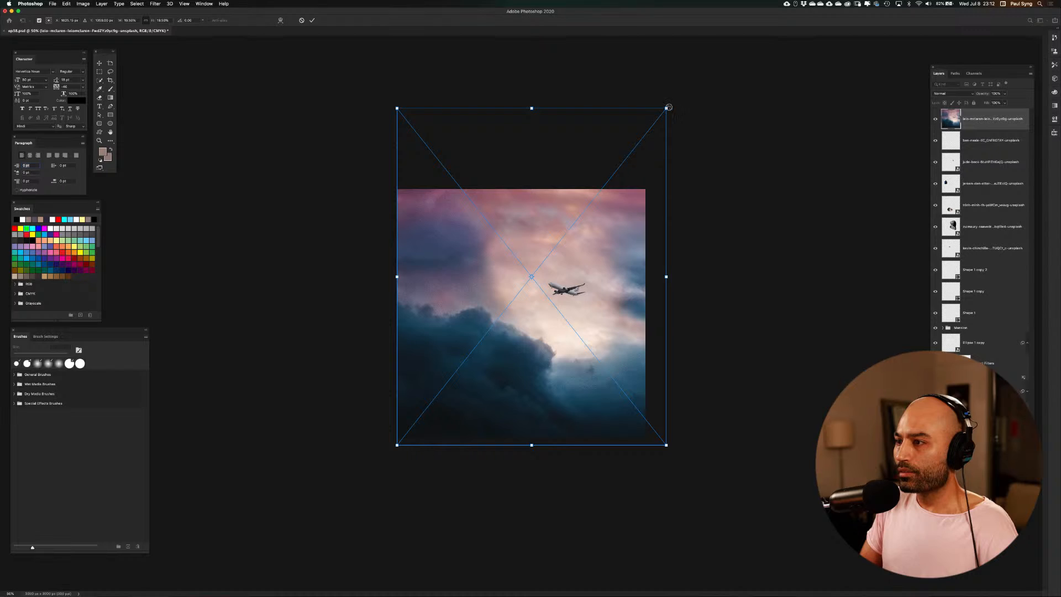
left_click_drag(668, 107, 730, 28)
left_click_drag(615, 232, 612, 228)
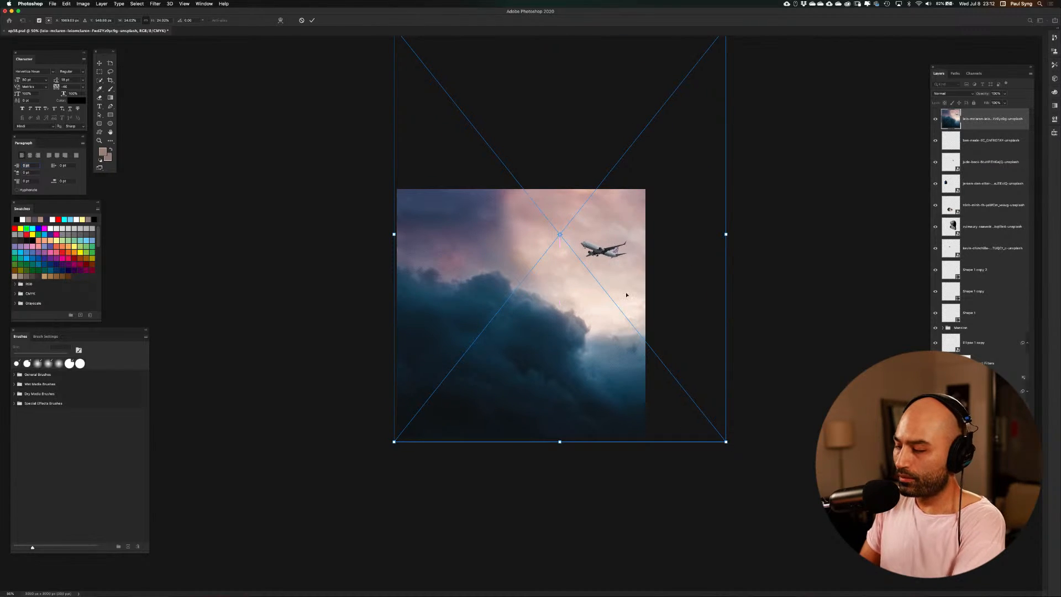
key("Return")
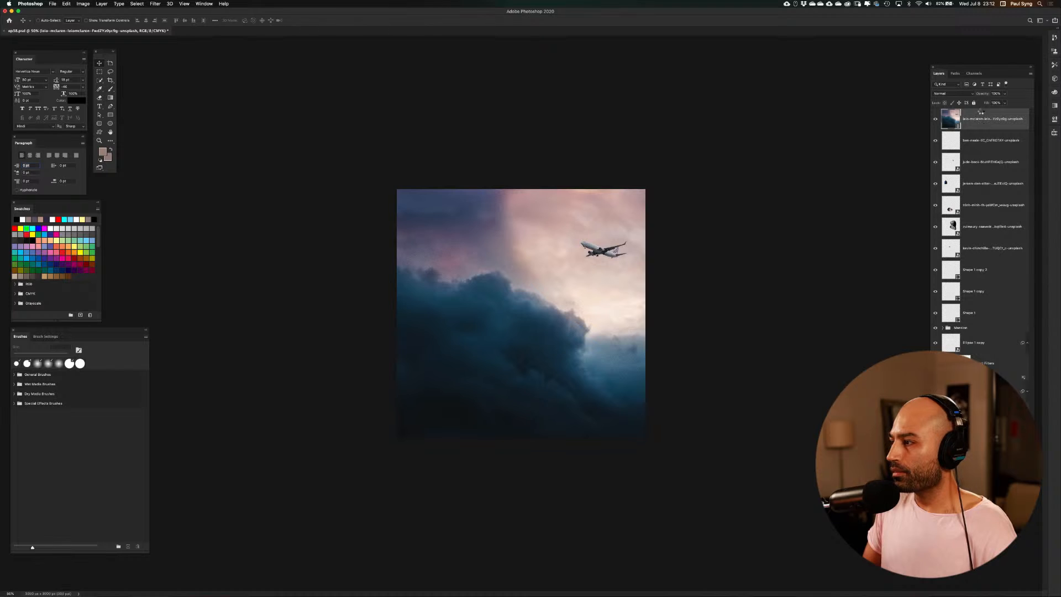
Move the sky photo layer down the layer stack, behind all the elements of the composition
left_click_drag(981, 112, 1023, 396)
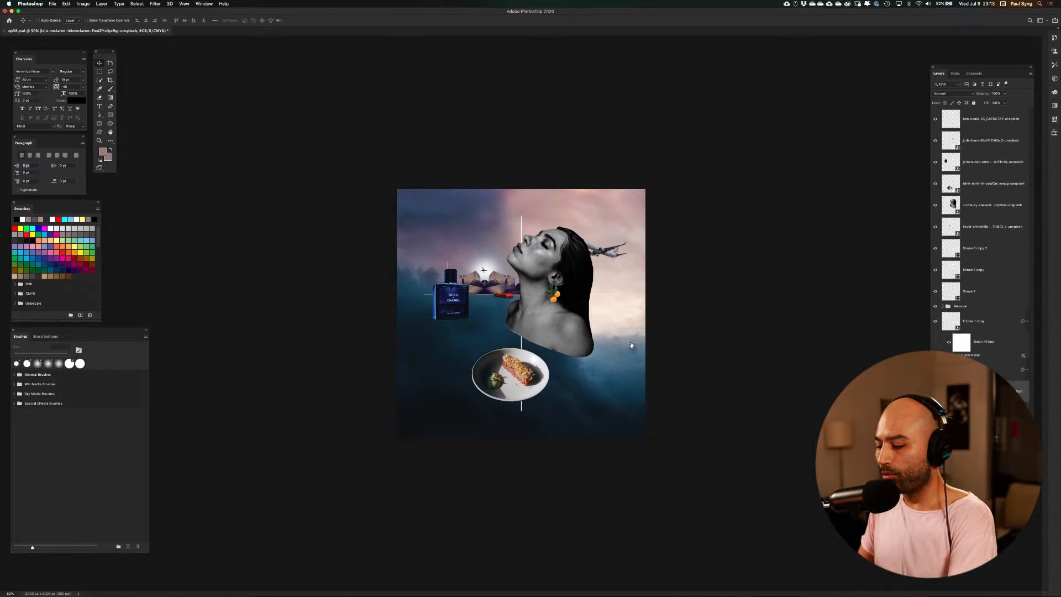
key("super+equal")
key("super+equal")
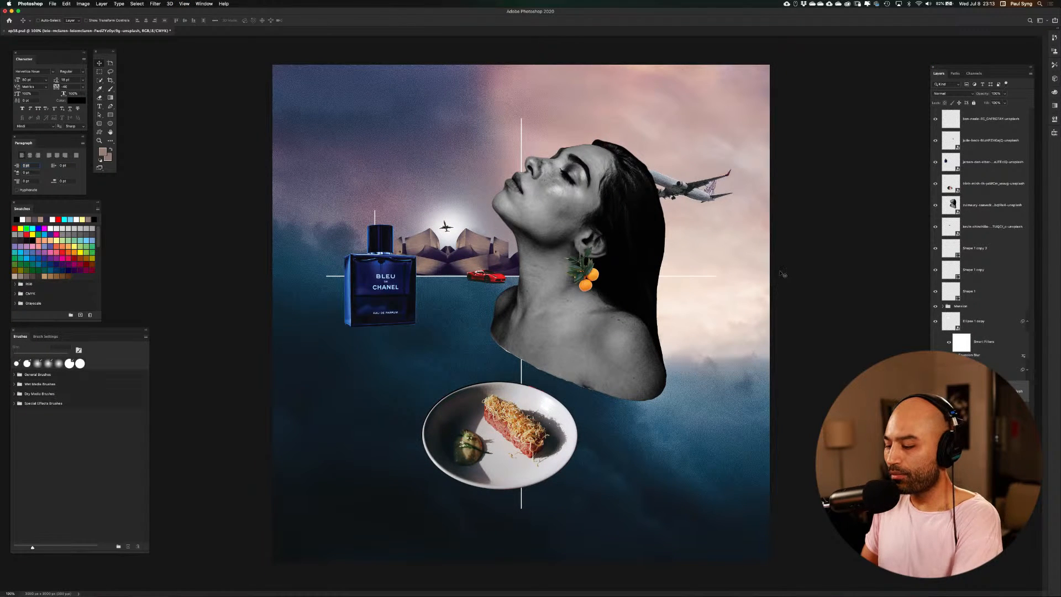
key("super+minus")
key("super+minus")
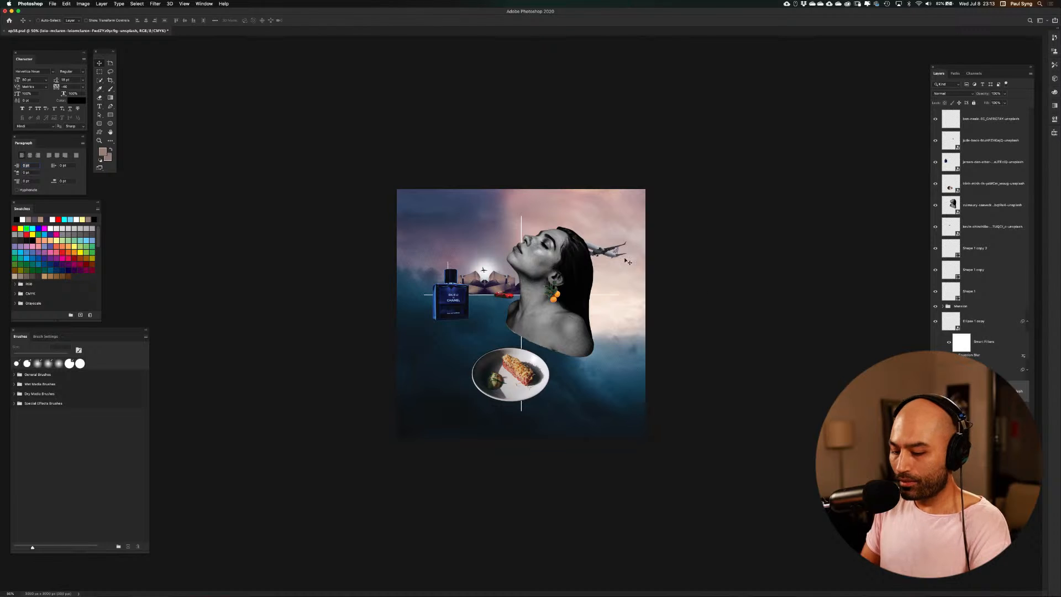
Reduce the sky photo to about 20% and rotate it by about 176° so it fills the canvas upside down
key("super+t")
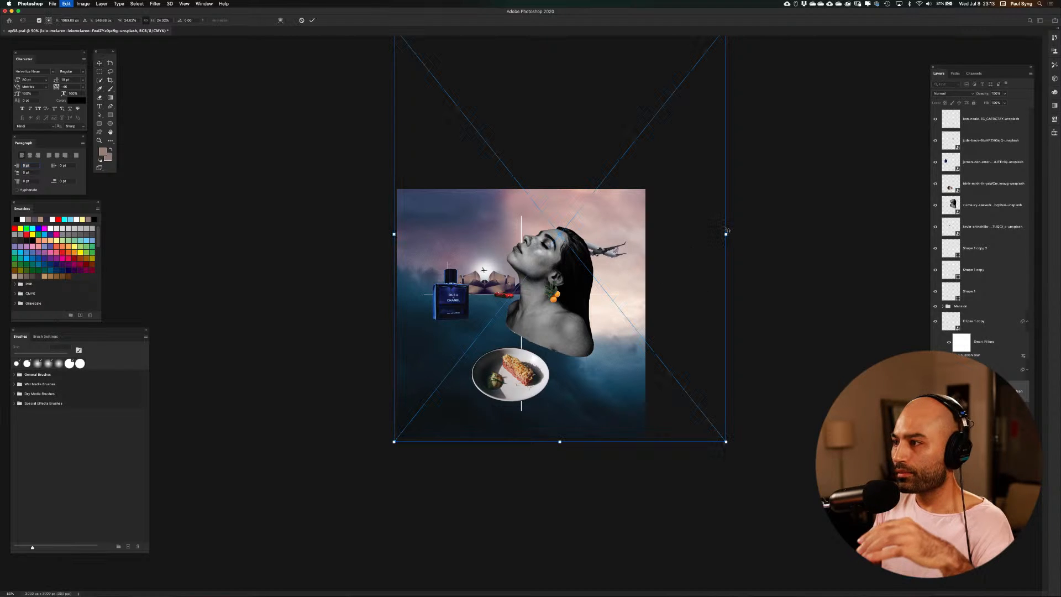
left_click_drag(726, 234, 649, 249)
left_click_drag(626, 214, 627, 260)
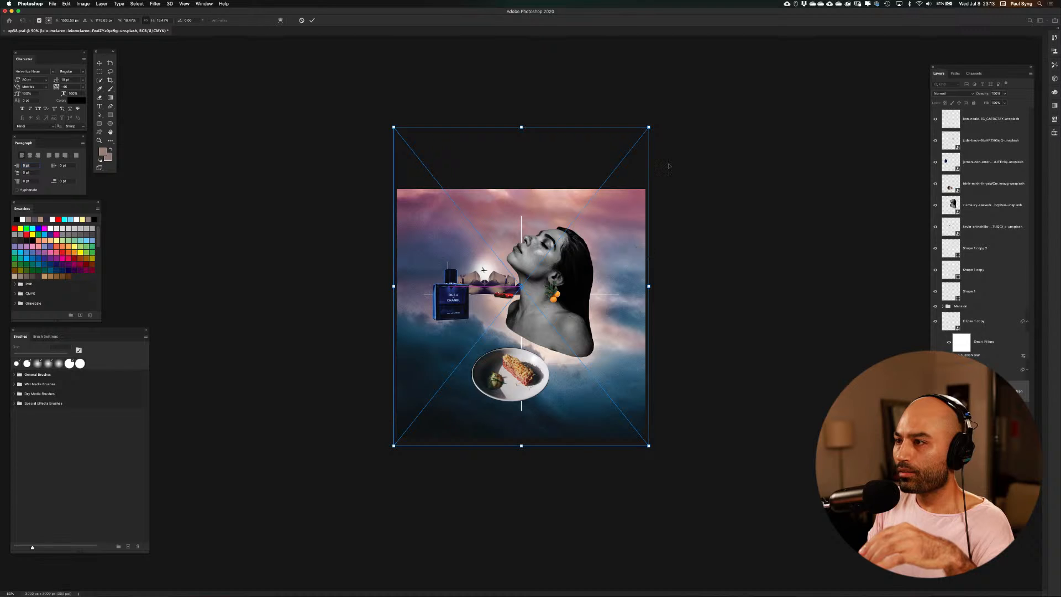
left_click_drag(656, 123, 467, 378)
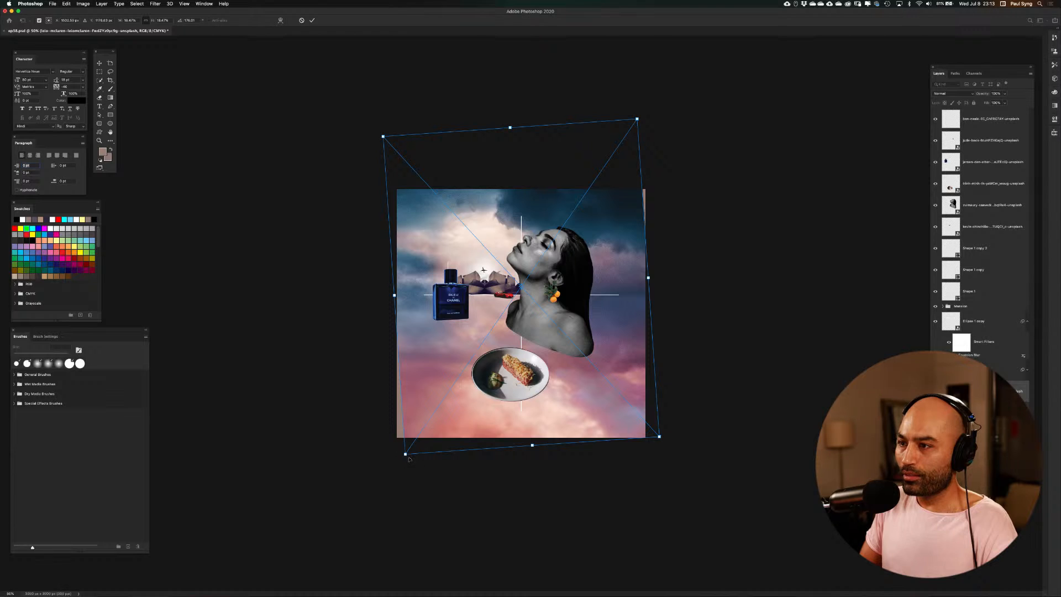
left_click_drag(409, 458, 394, 470)
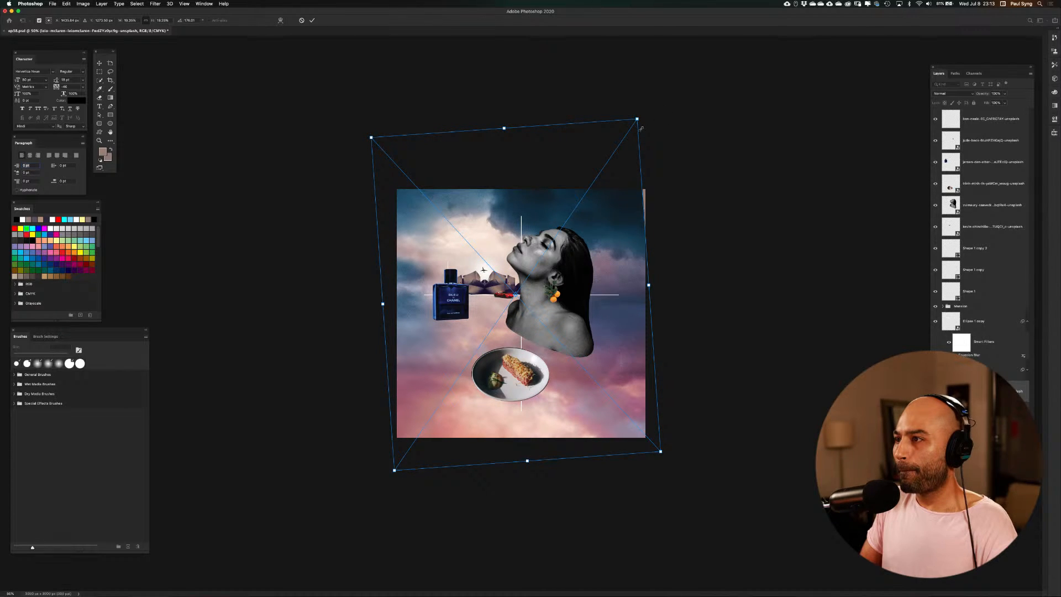
left_click_drag(637, 118, 643, 111)
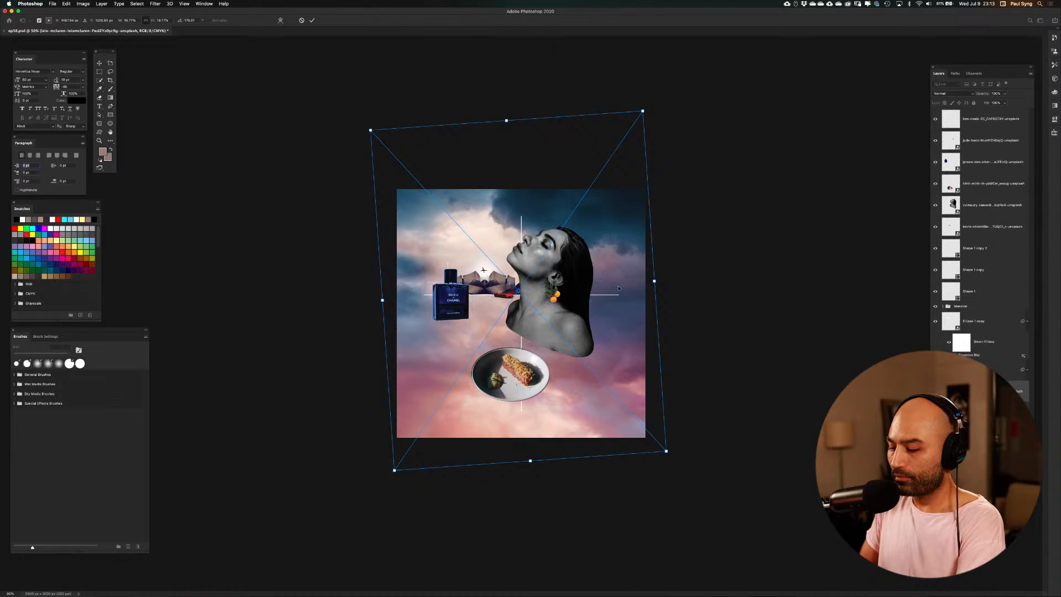
key("Return")
Isolate the sky photo by hiding all the other layers
key("super+1")
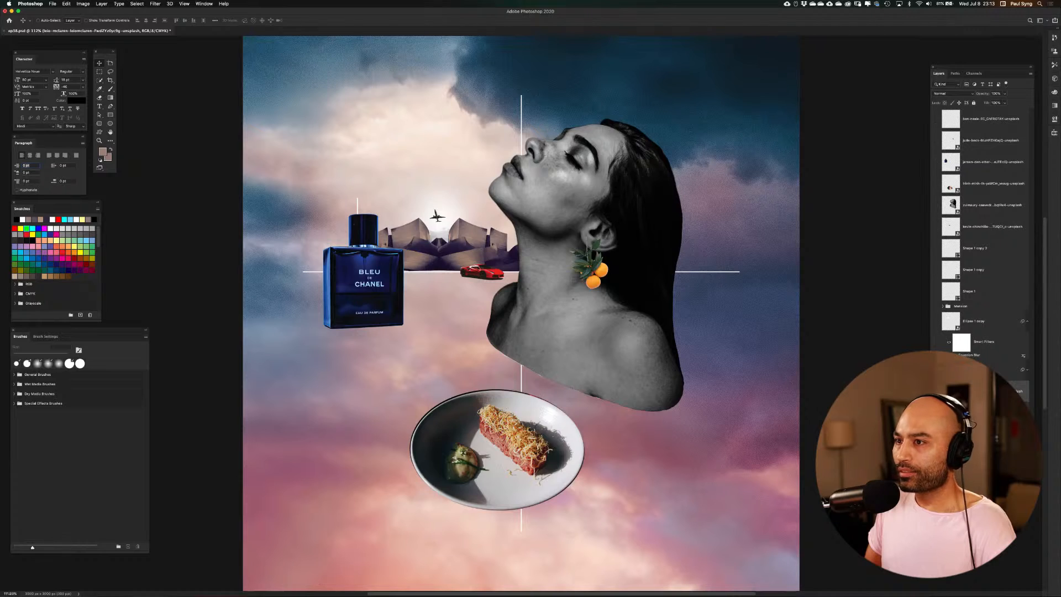
left_click(935, 390, "alt")
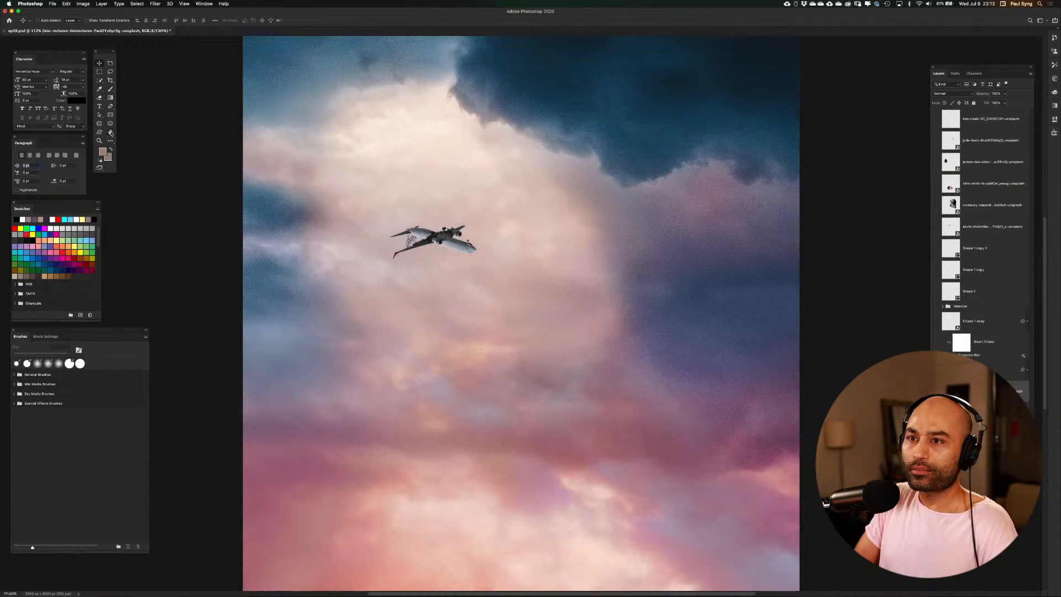
Choose the Spot Healing Brush, add an empty layer above the sky photo, and turn on sampling of all layers
left_click(110, 141)
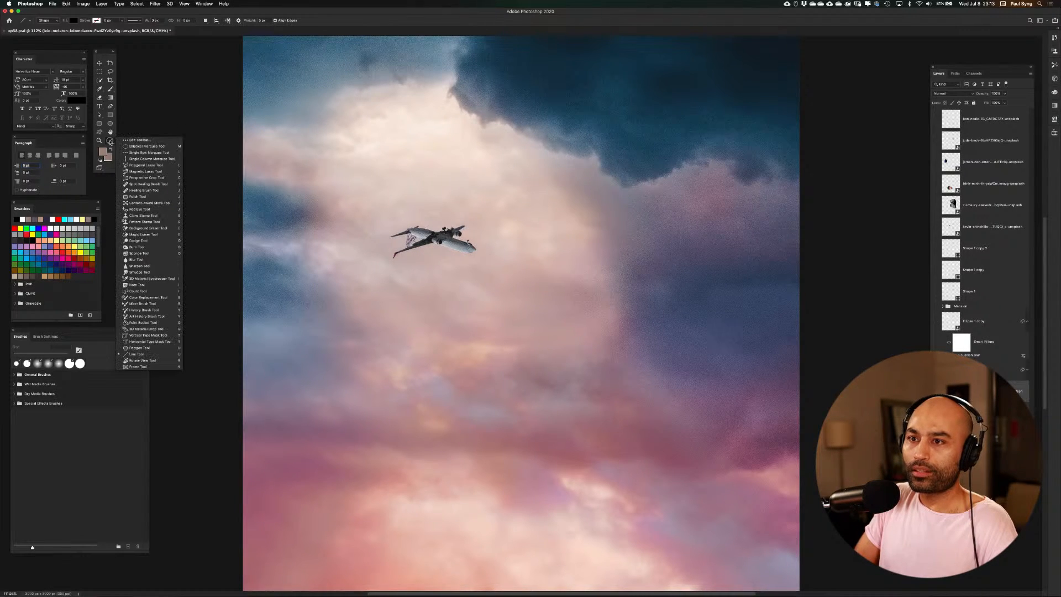
left_click(156, 191)
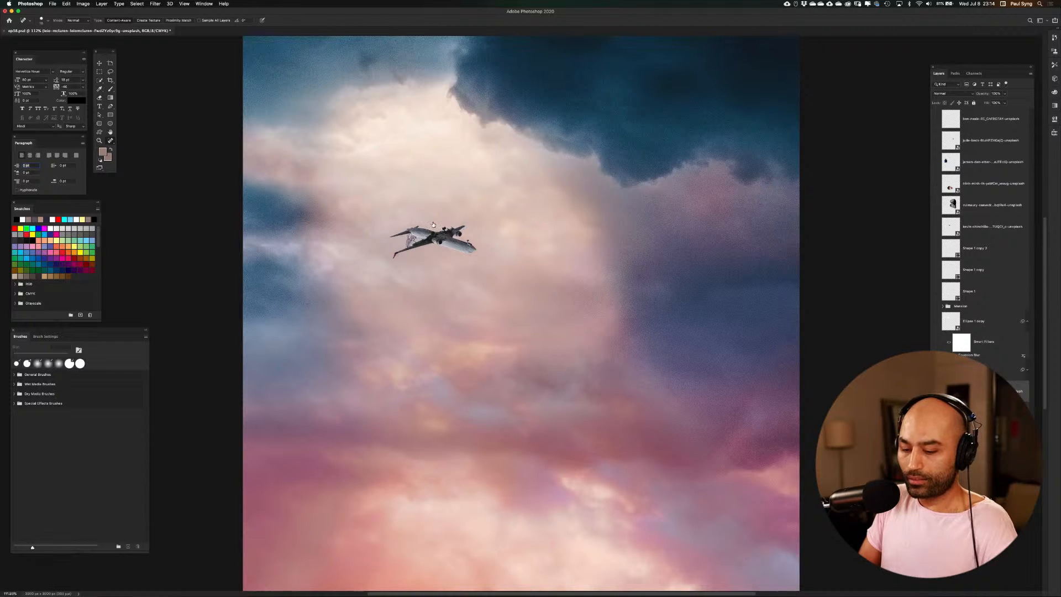
left_click(502, 178)
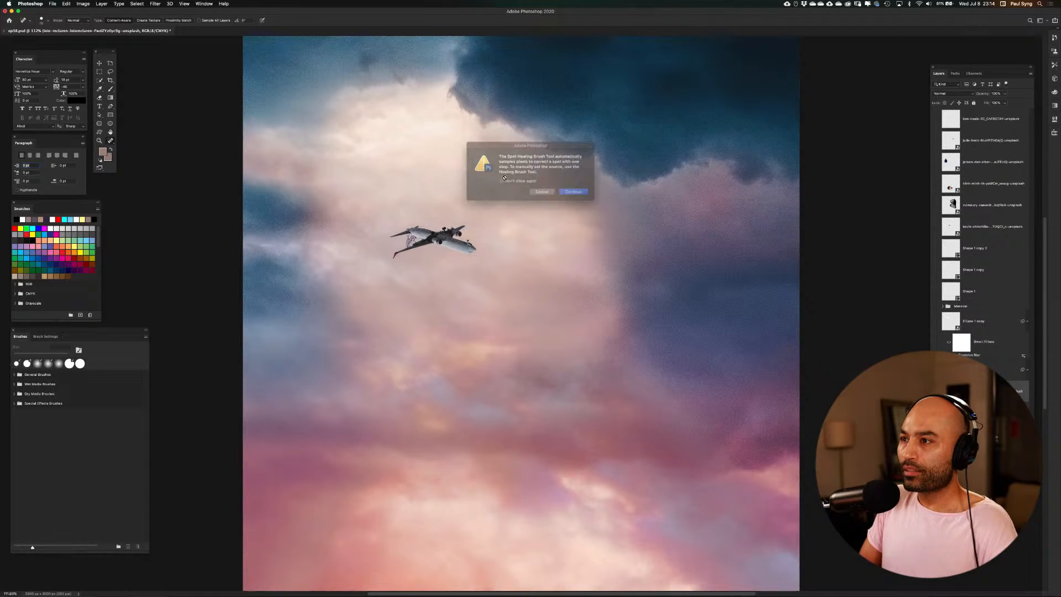
left_click(578, 194)
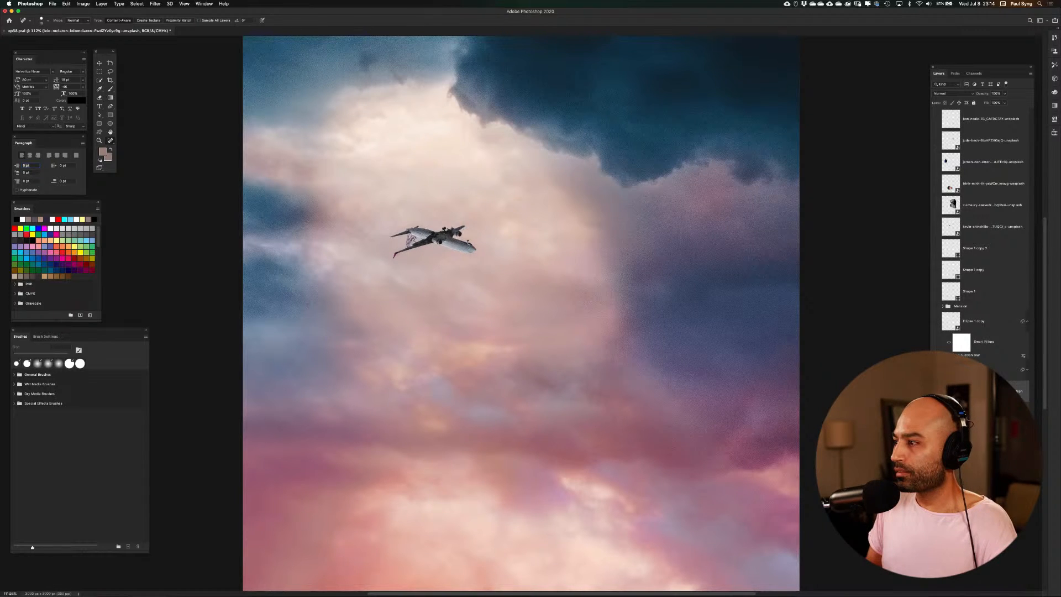
key("super+shift+alt+n")
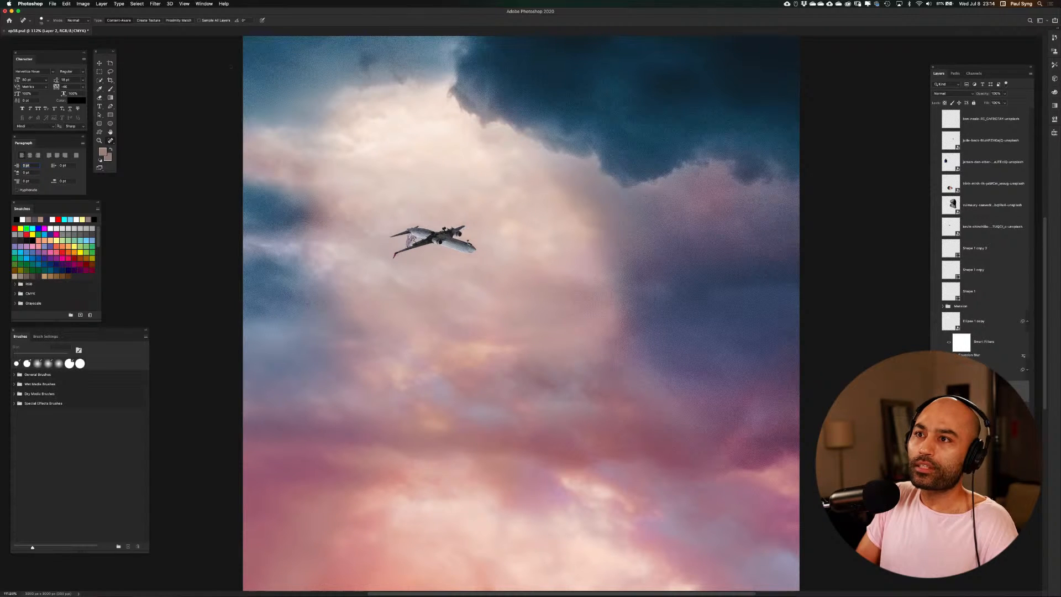
left_click(199, 21)
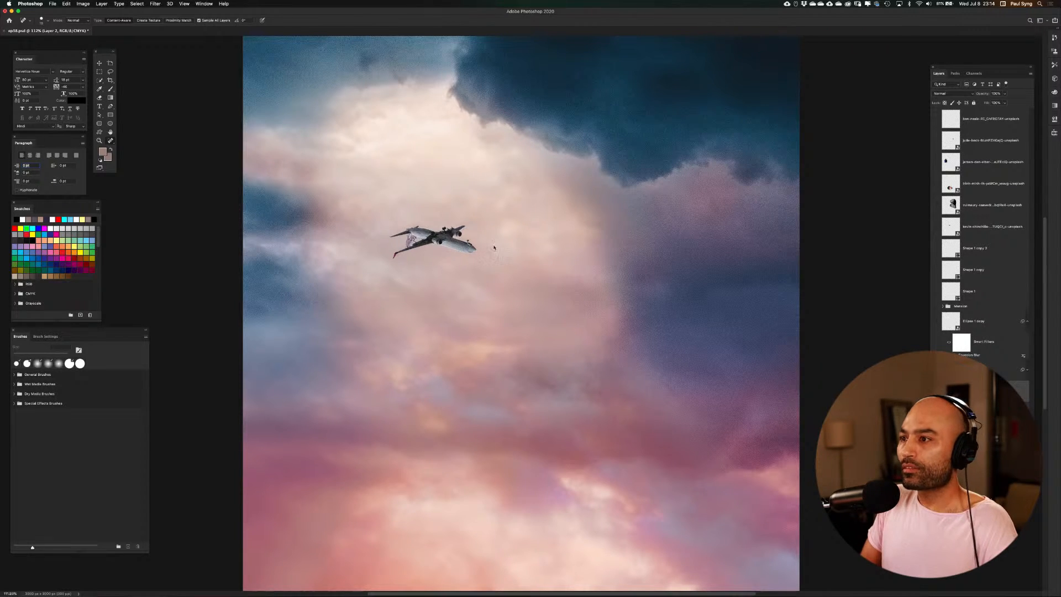
Enlarge the healing brush and paint over the large aircraft in the sky photo to remove it
key("bracketright")
key("bracketright")
key("bracketright")
left_click(528, 200, "alt")
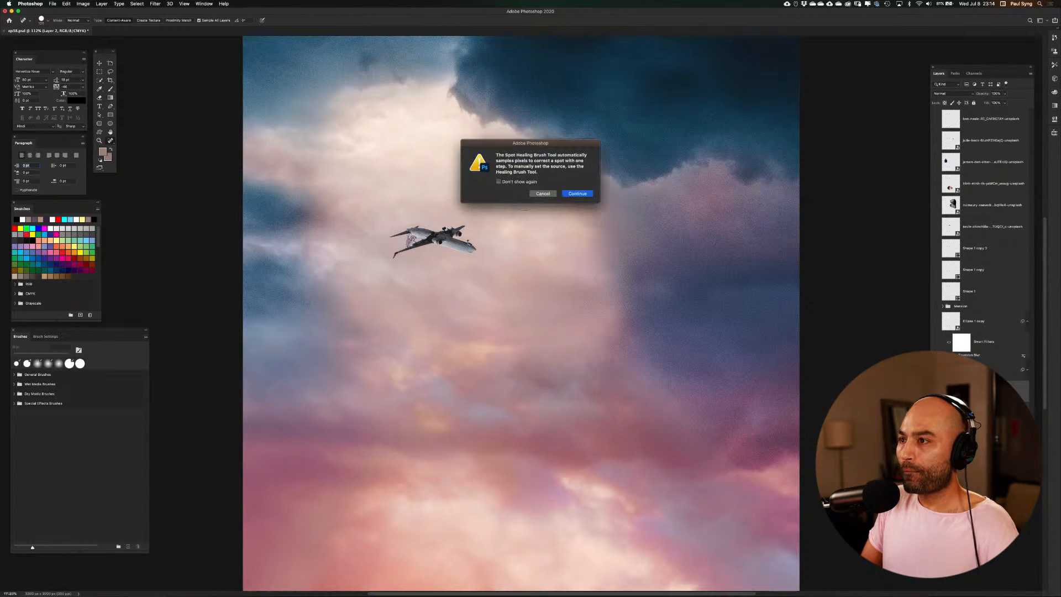
left_click(570, 194)
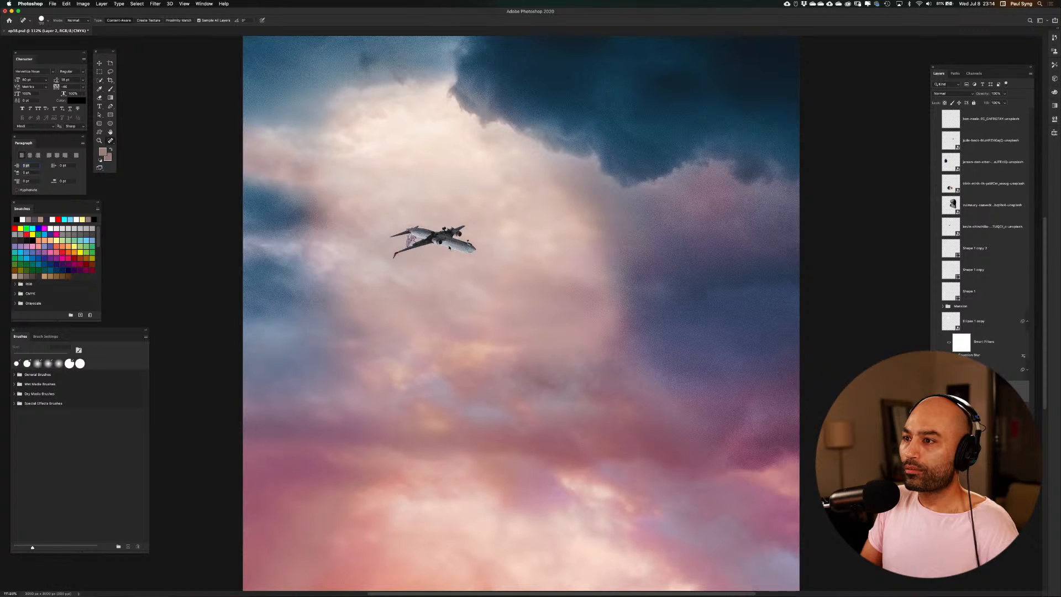
mouse_move(449, 248)
left_mouse_down()
mouse_move(476, 245)
mouse_move(439, 223)
mouse_move(407, 239)
mouse_move(388, 234)
mouse_move(412, 229)
mouse_move(395, 256)
mouse_move(455, 257)
mouse_move(443, 236)
mouse_move(463, 227)
mouse_move(466, 254)
mouse_move(456, 253)
mouse_move(486, 243)
mouse_move(466, 228)
mouse_move(459, 239)
mouse_move(432, 240)
mouse_move(428, 228)
mouse_move(418, 238)
mouse_move(403, 226)
mouse_move(426, 237)
mouse_move(410, 232)
mouse_move(428, 254)
mouse_move(397, 237)
left_mouse_up()
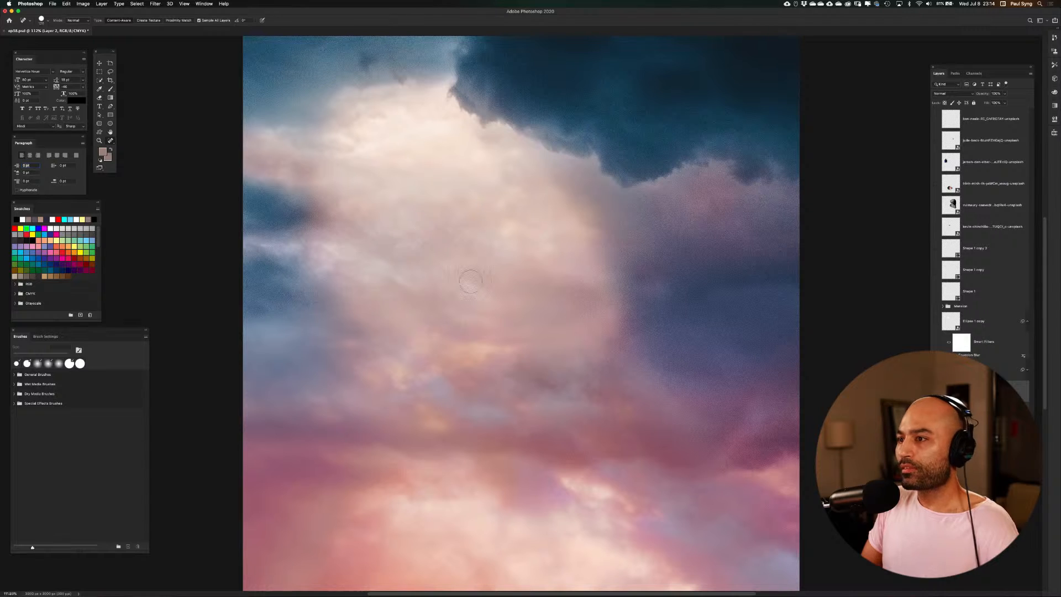
left_click_drag(464, 239, 468, 246)
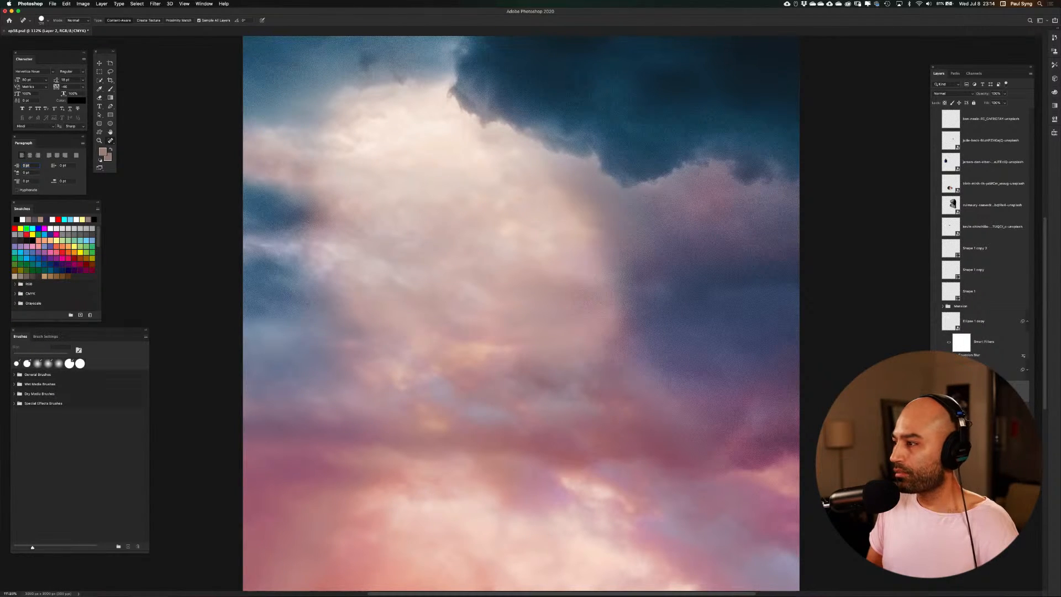
Merge the healing layer with the sky photo and show all the other layers again
left_click(981, 412, "shift")
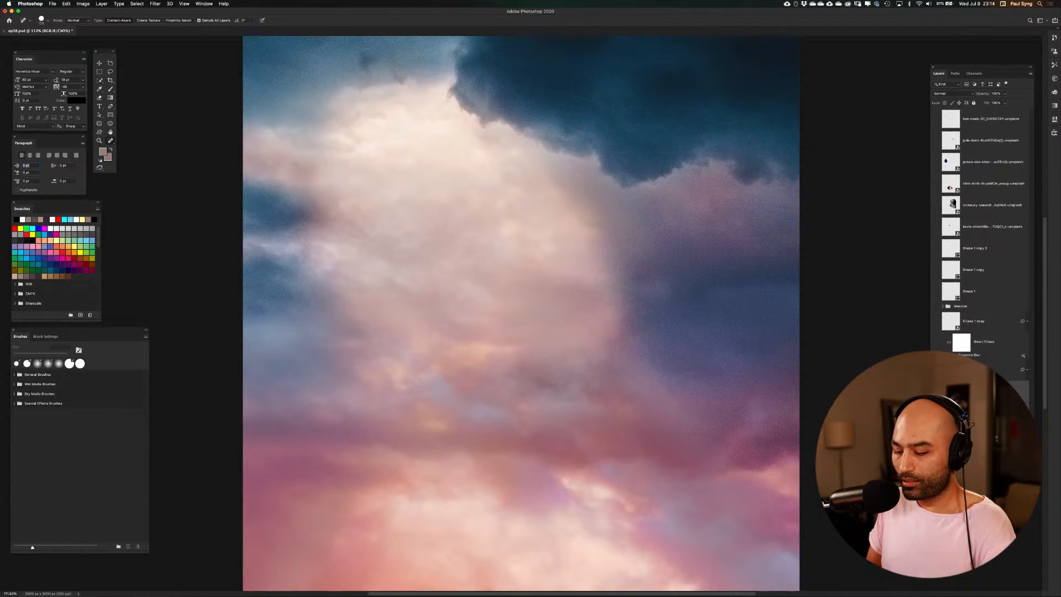
key("super+e")
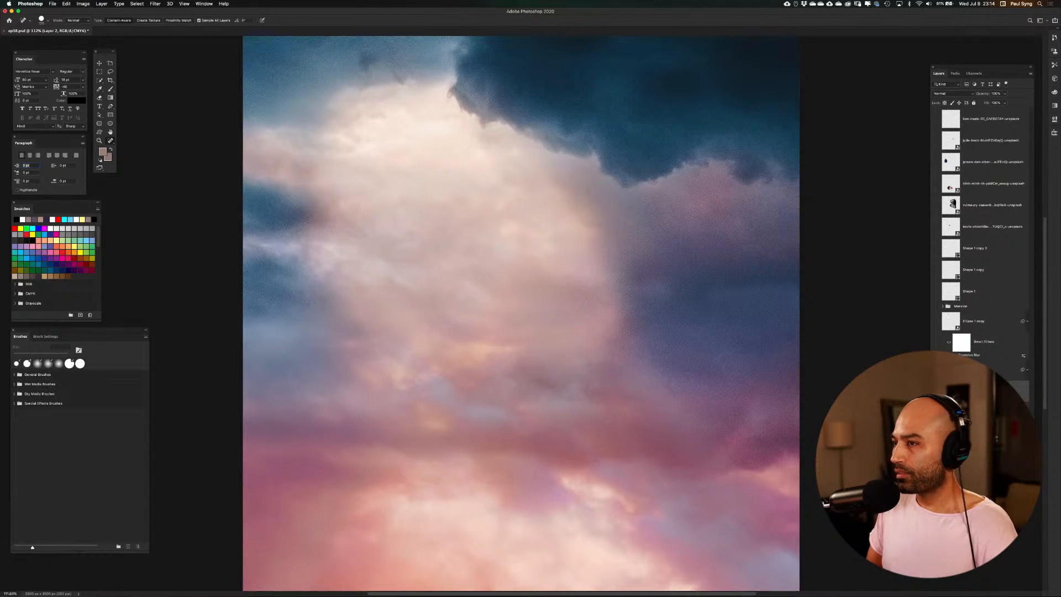
left_click(935, 390, "alt")
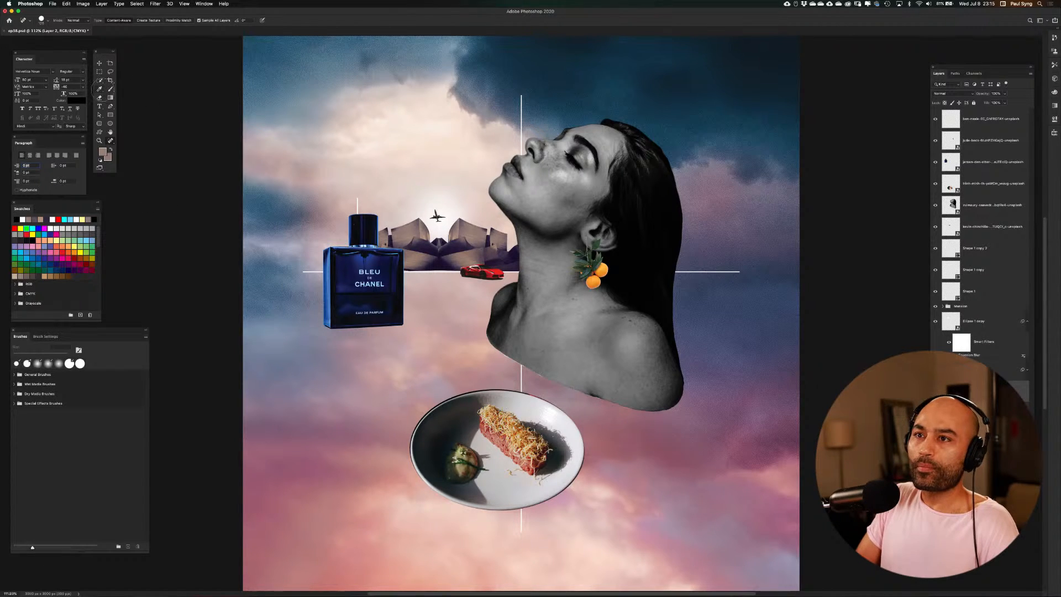
Reset the colours to their defaults and swap them so white is the foreground colour
left_click(100, 63)
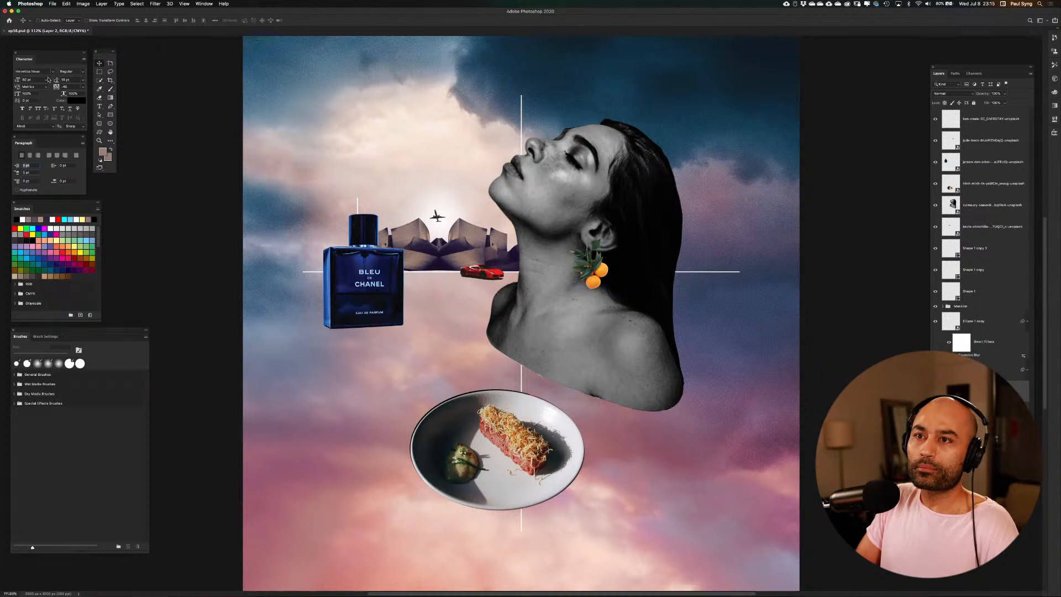
key("d")
left_click(111, 148)
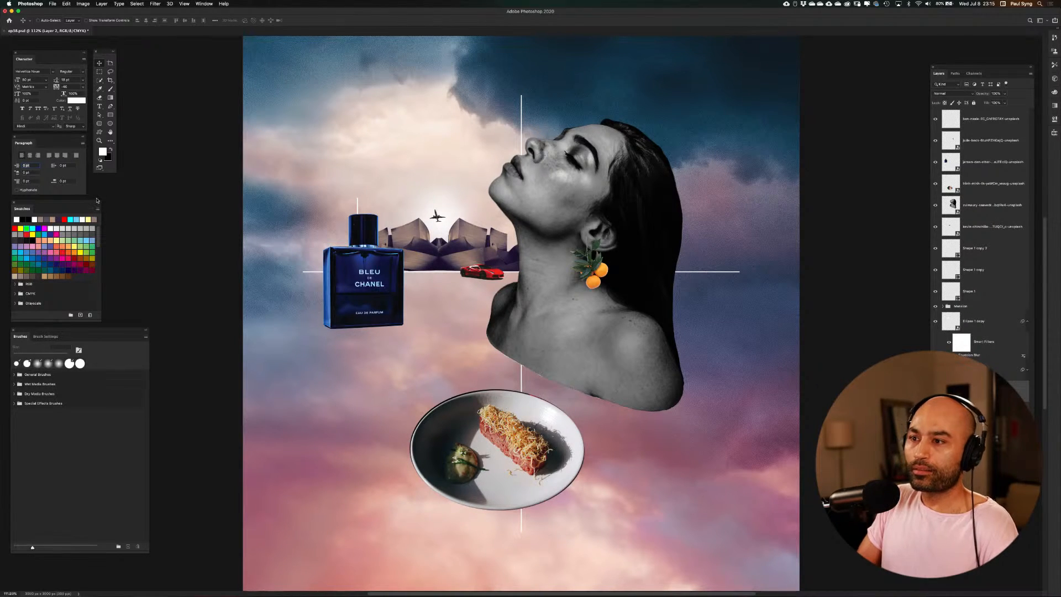
Add the white text "life of luxury" below the perfume bottle and move its layer to the top of the layer stack
key("t")
left_click(312, 357)
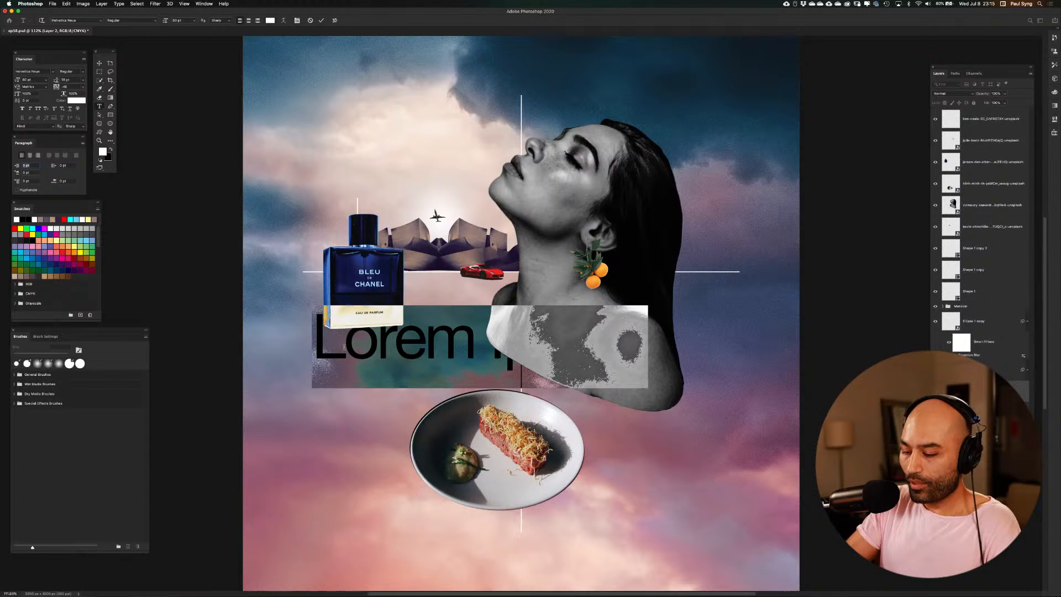
type("Lu")
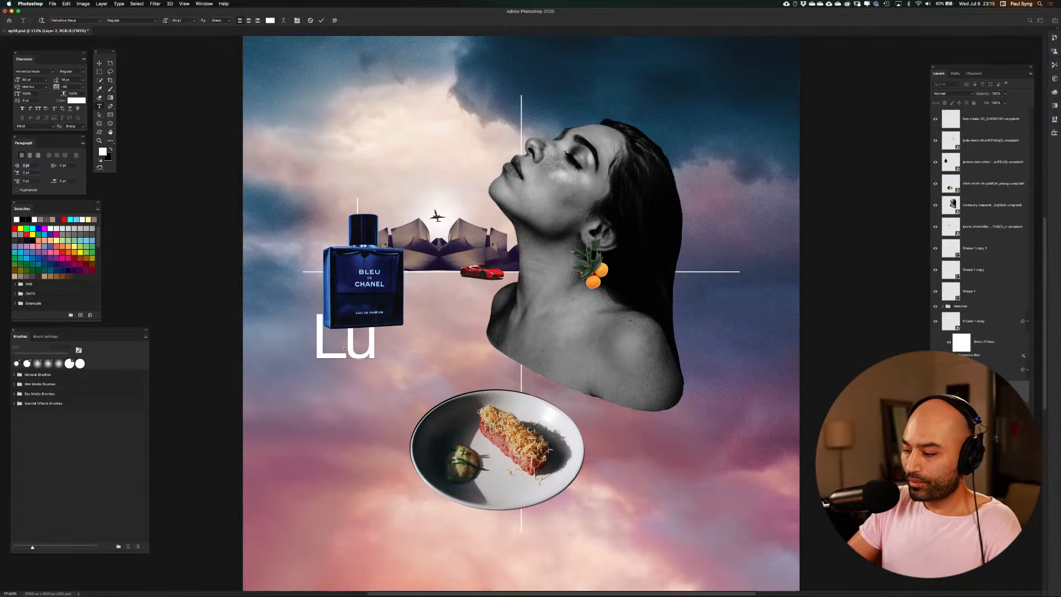
key("BackSpace")
key("BackSpace")
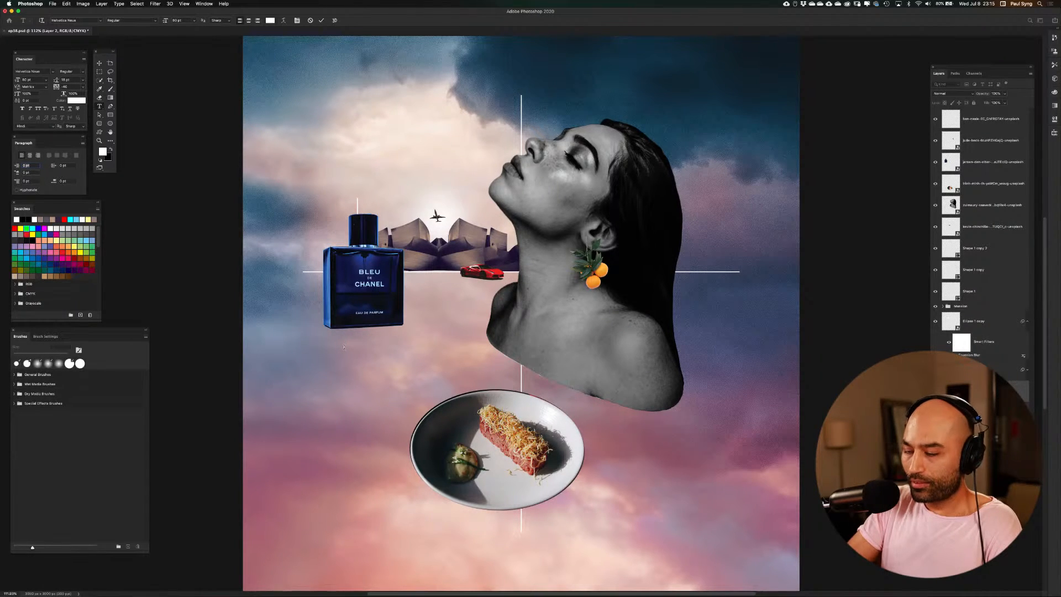
type("lite")
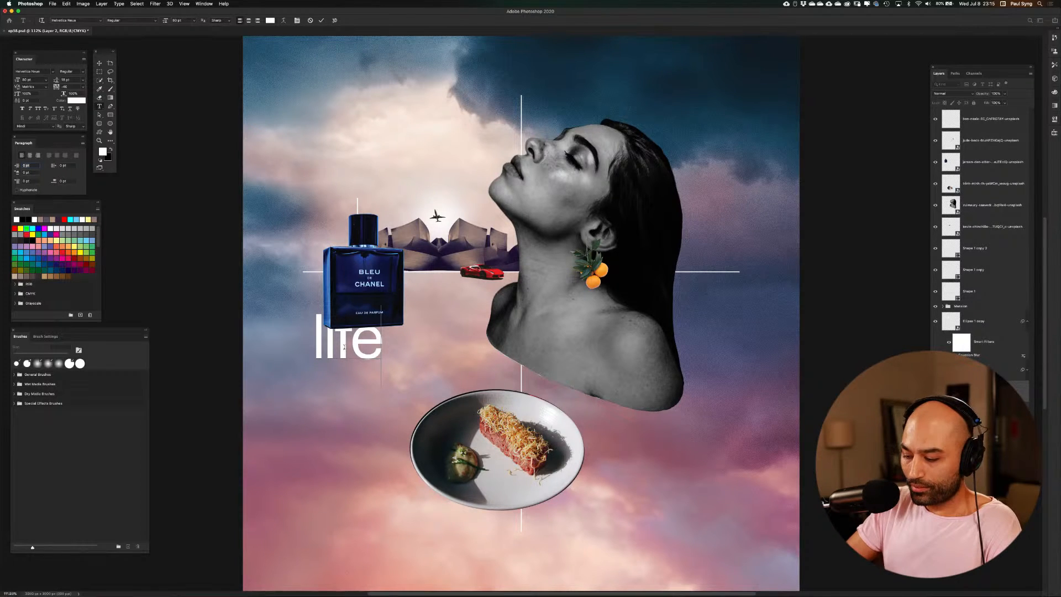
type("of")
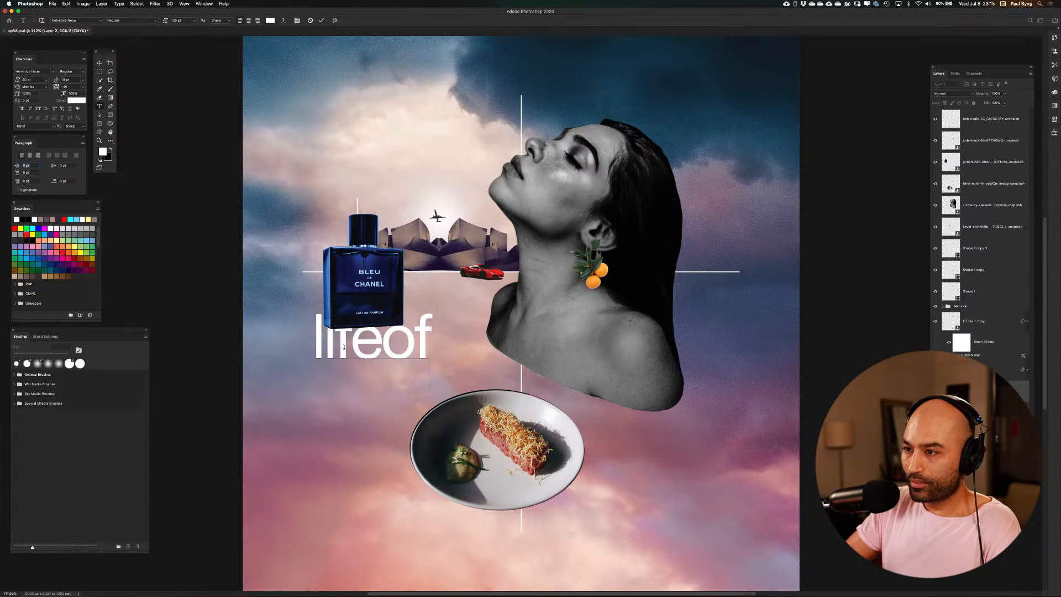
key("BackSpace")
key("BackSpace")
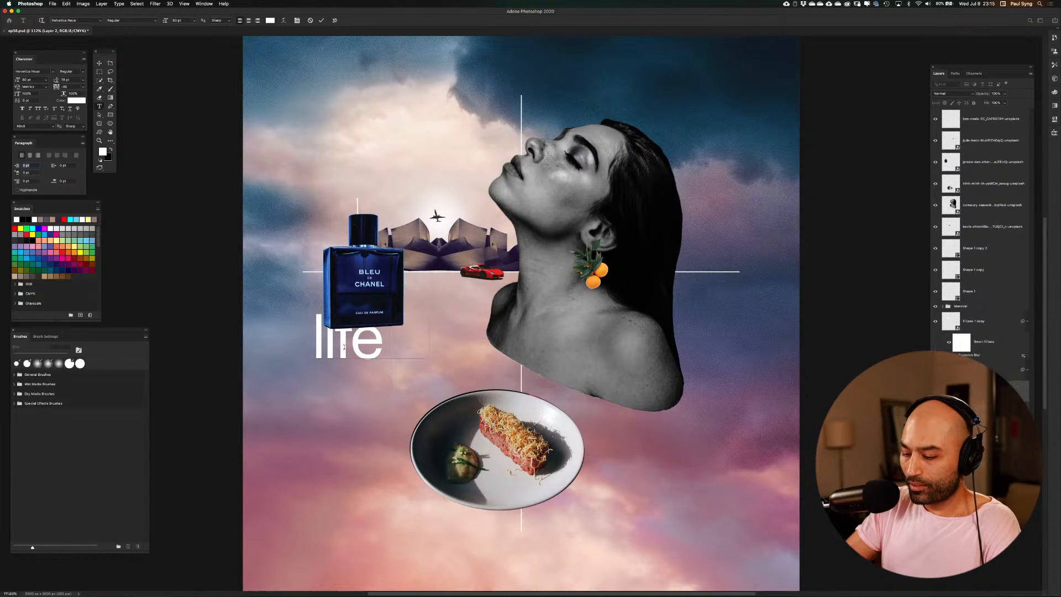
type("of lu")
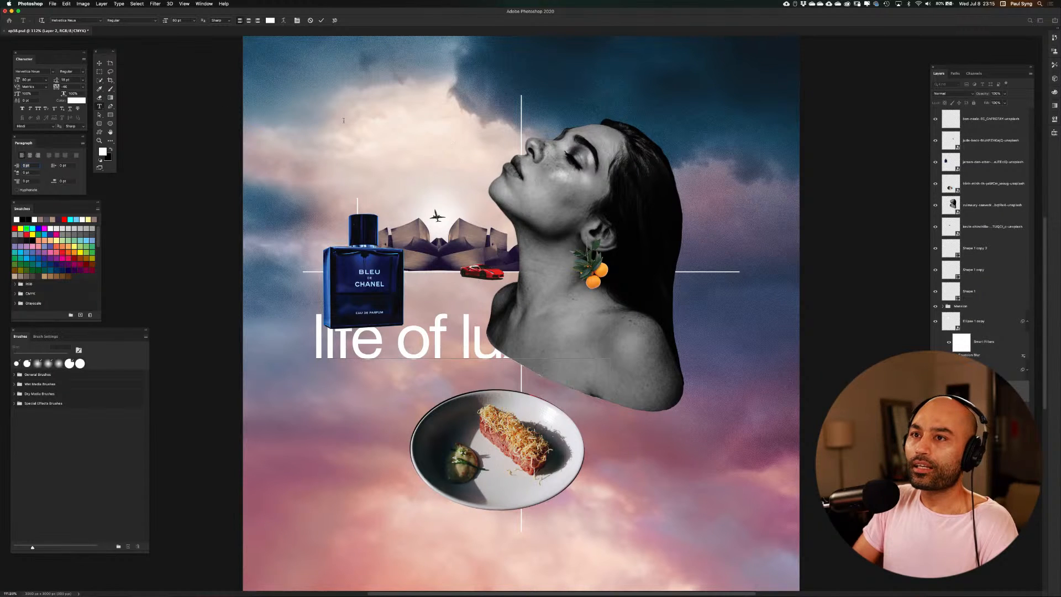
left_click(100, 64)
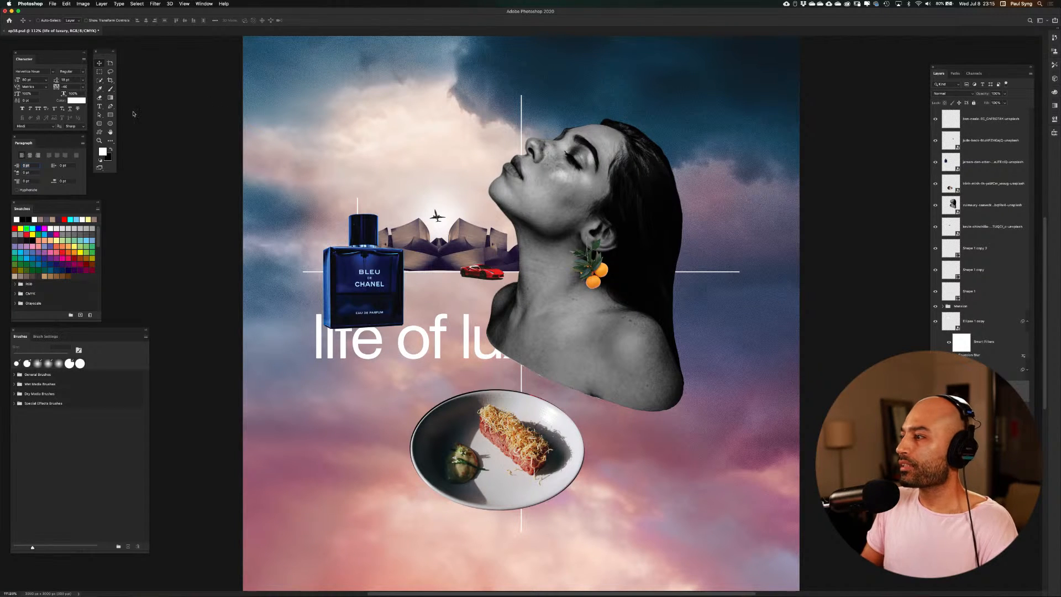
left_click_drag(973, 390, 973, 113)
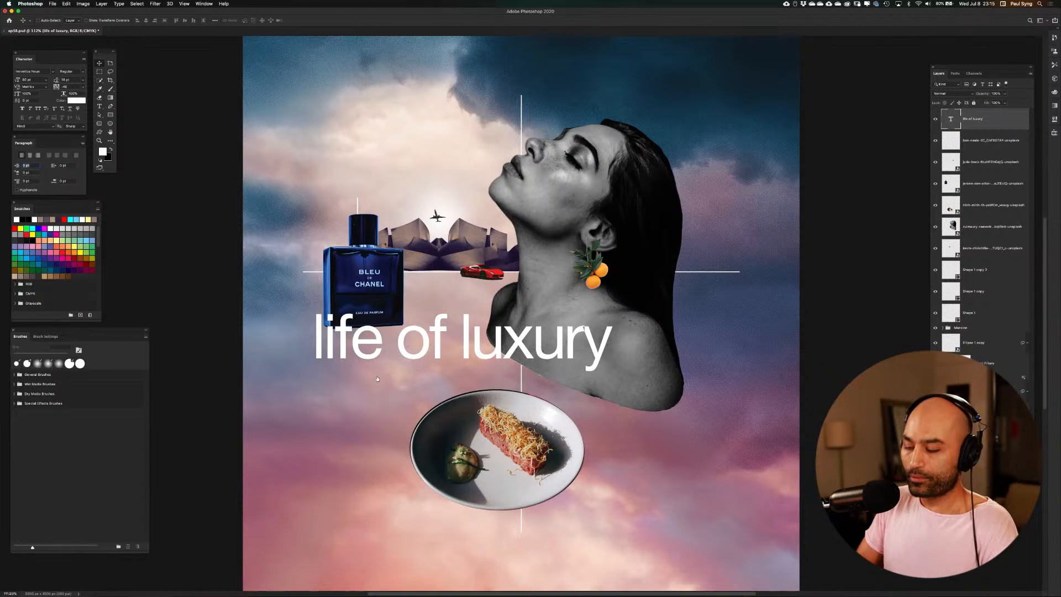
Enlarge the "life of luxury" text to nearly three times its size and move it down over the woman's shoulders and the plate
key("super+minus")
key("super+minus")
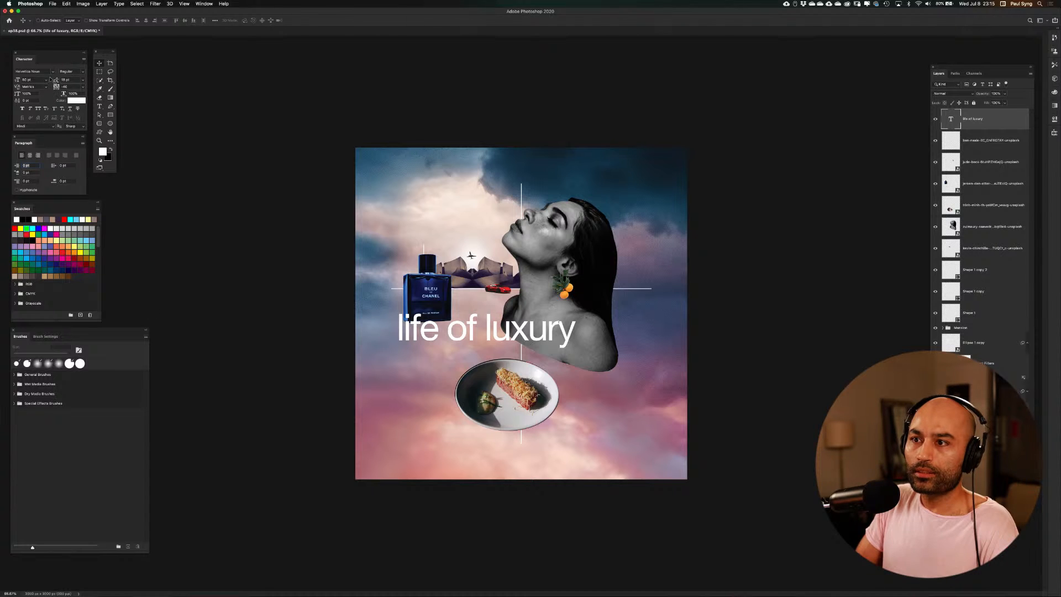
key("super+t")
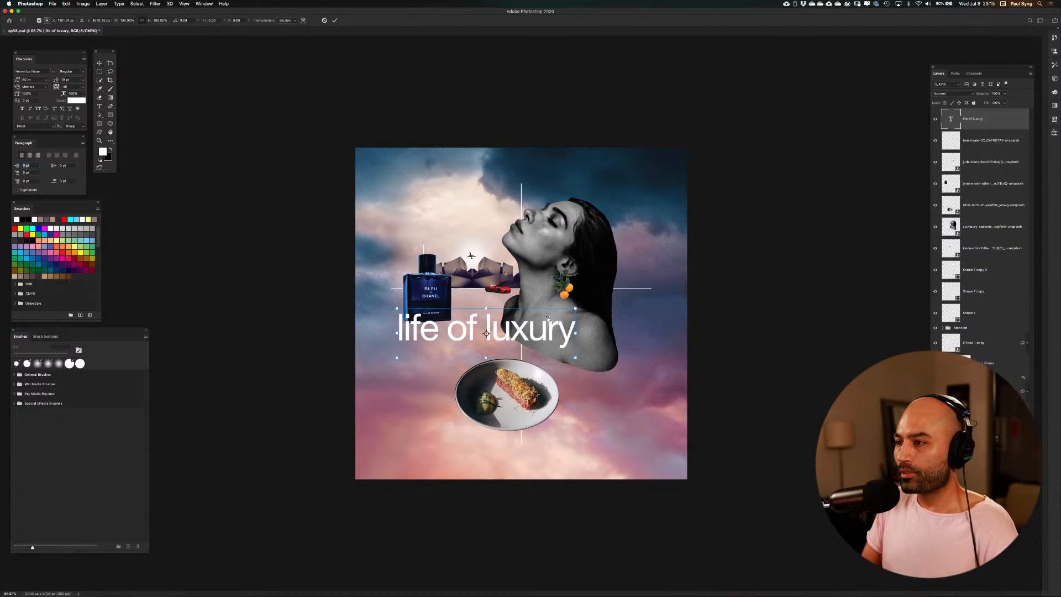
left_click_drag(576, 309, 881, 135)
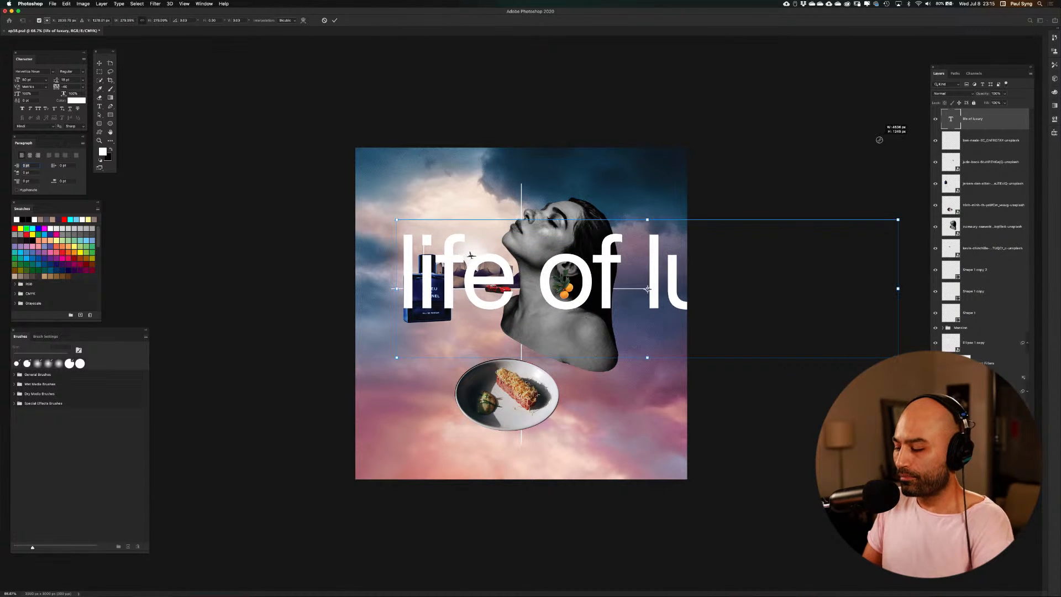
key("Return")
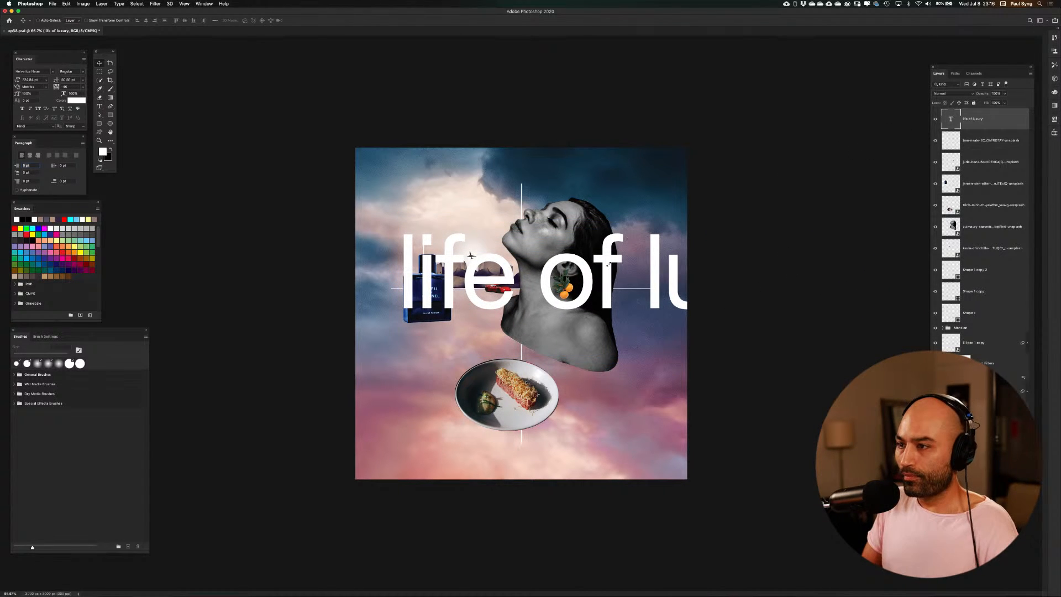
left_click_drag(613, 265, 638, 328)
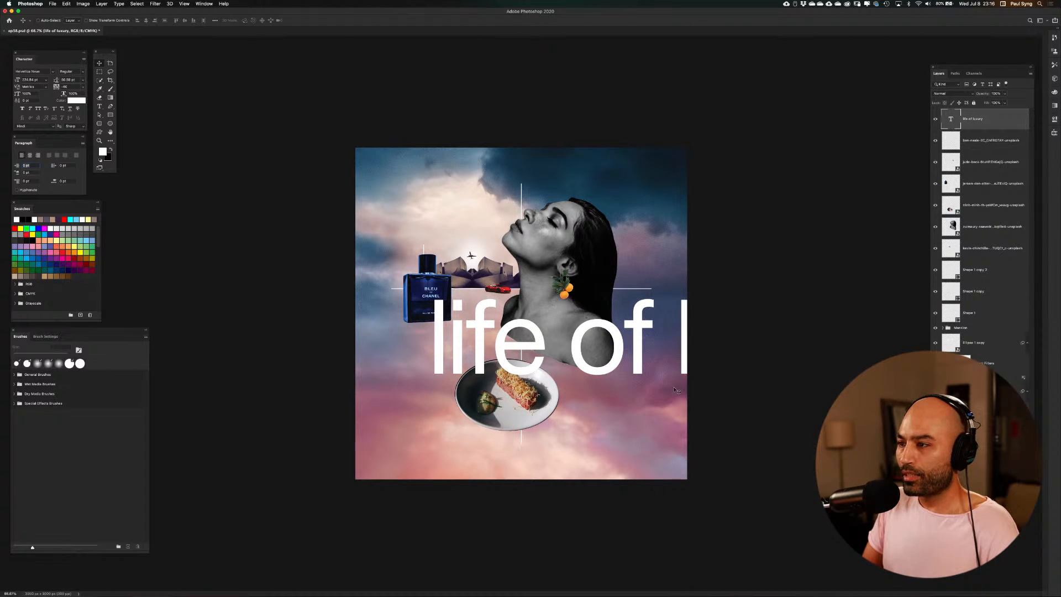
mouse_move(583, 351)
left_mouse_down()
mouse_move(570, 335)
mouse_move(582, 347)
left_mouse_up()
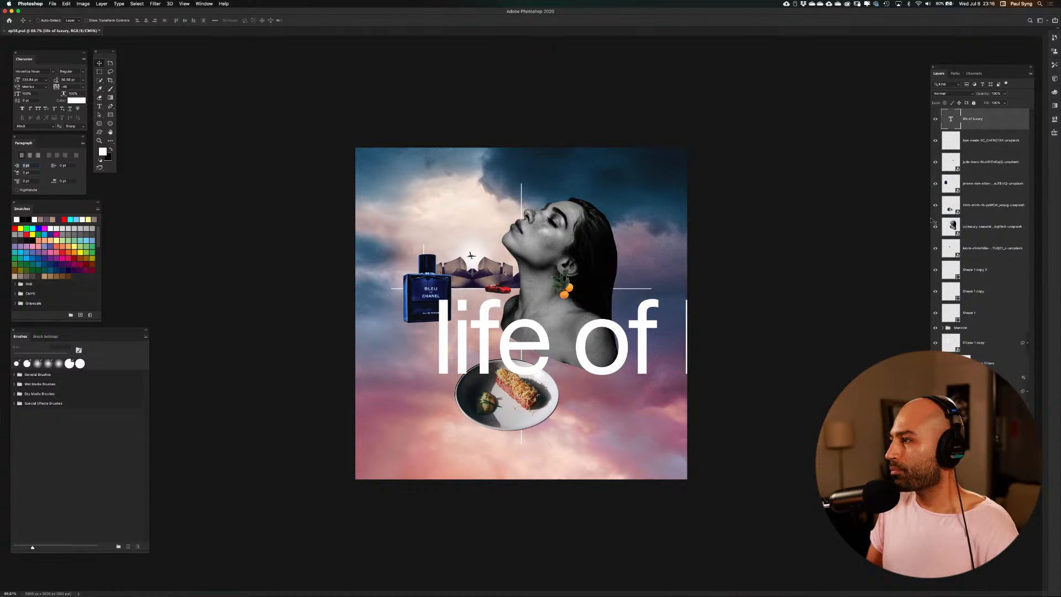
Shrink the perfume bottle to roughly 60% of its size and centre it on the small cross at the horizontal line's end
left_click(949, 187)
left_click(935, 184)
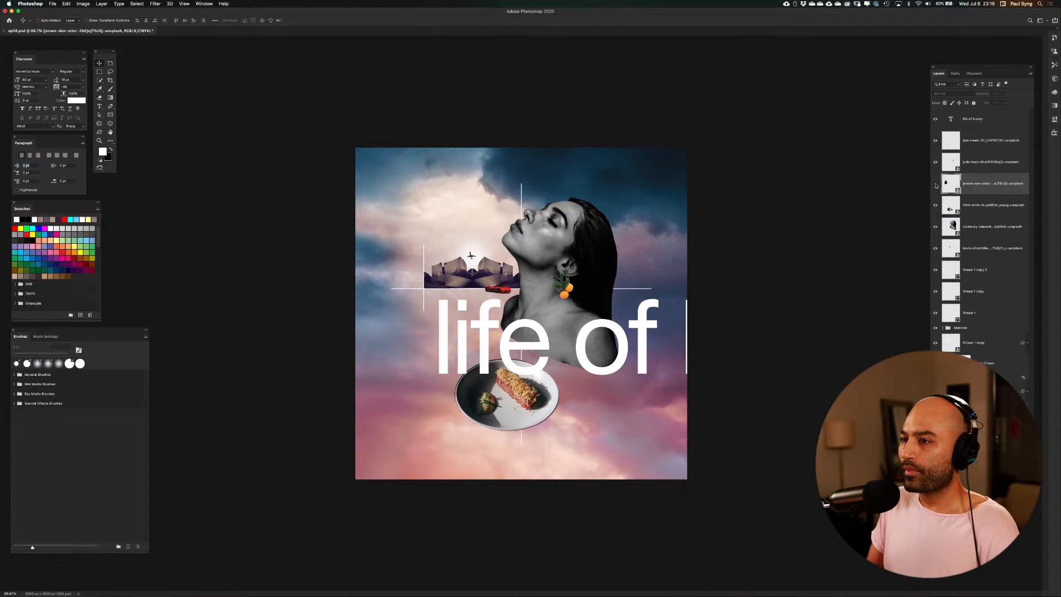
left_click(935, 184)
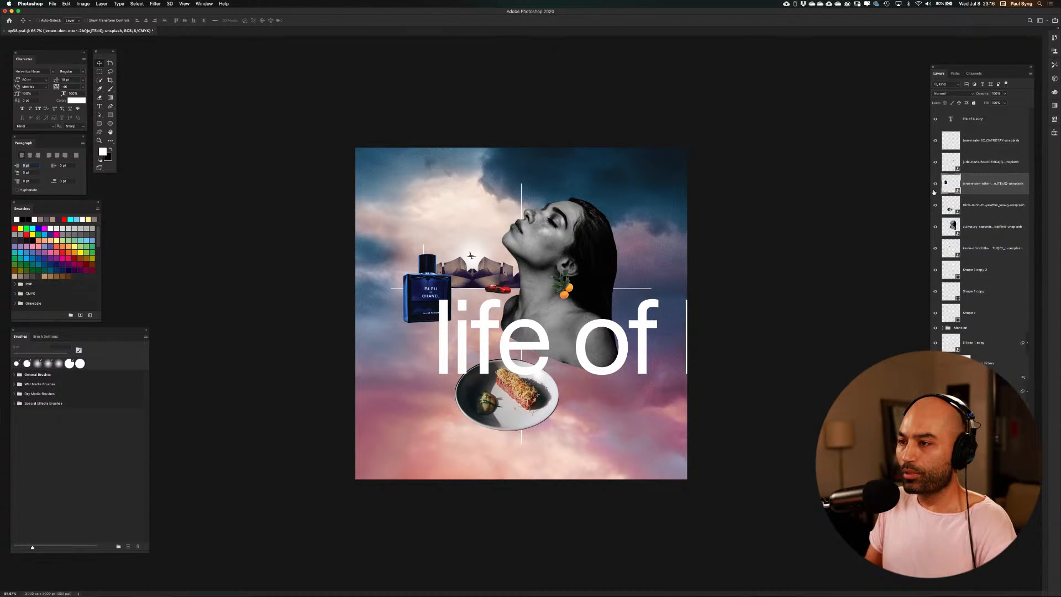
key("super+t")
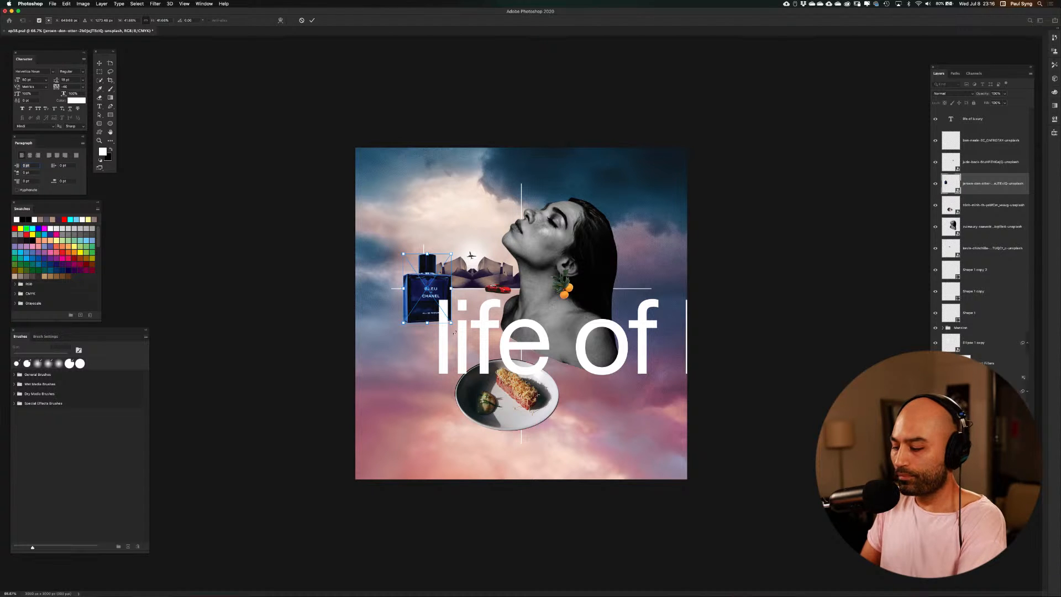
scroll(456, 341, "up", 3)
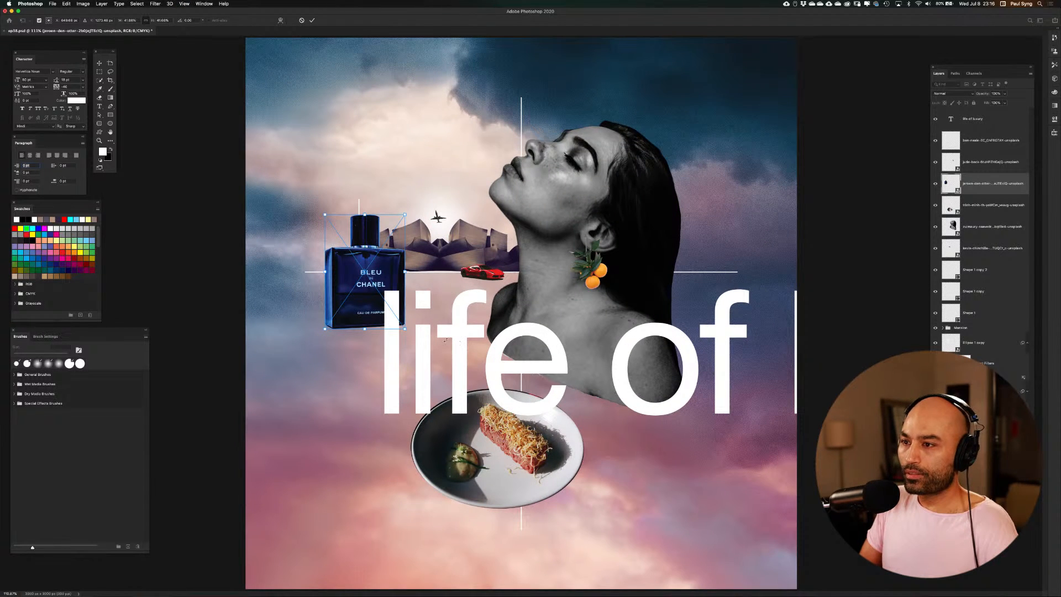
left_click_drag(404, 330, 369, 279)
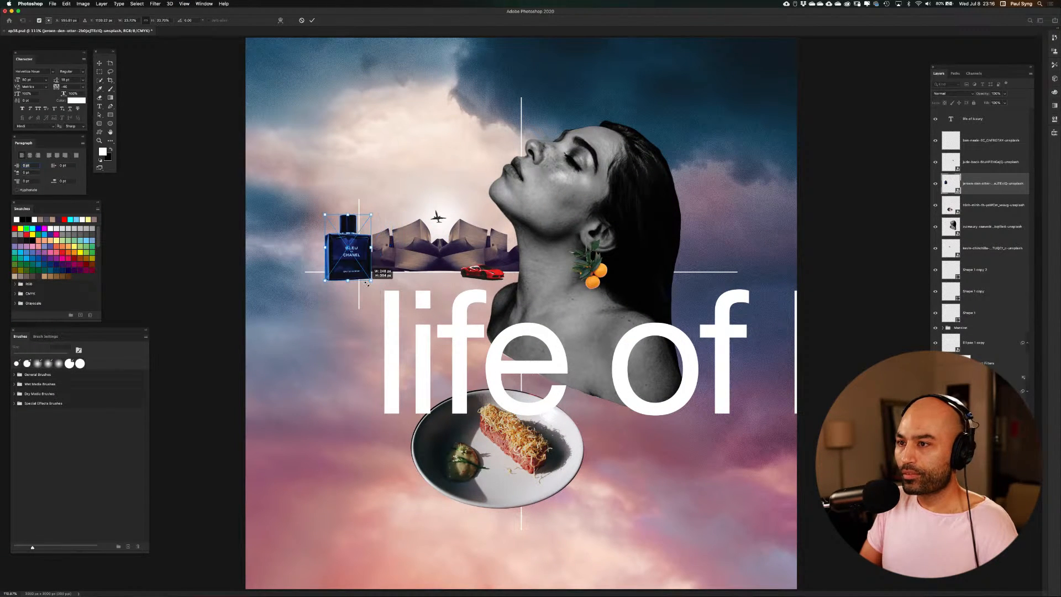
key("Return")
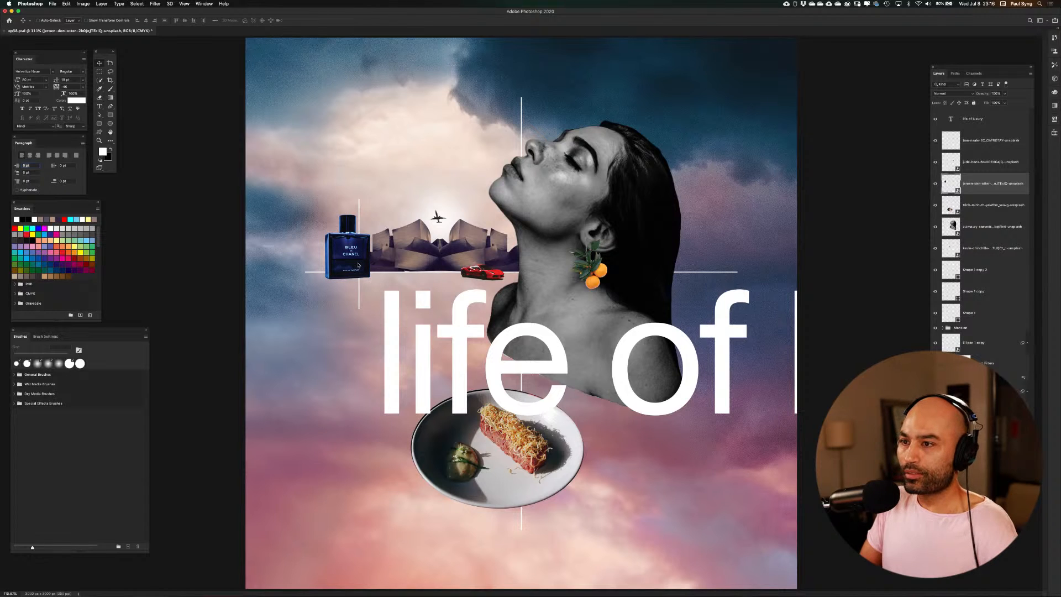
left_click_drag(354, 258, 363, 264)
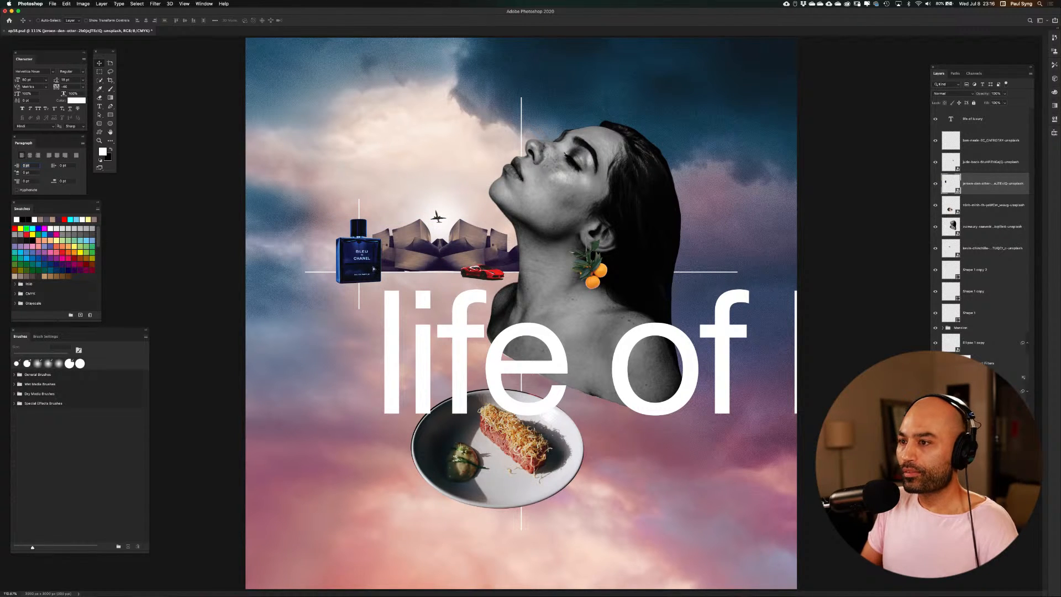
Shift the "life of luxury" text left so it starts beneath the perfume bottle, and raise it slightly
left_click(976, 123)
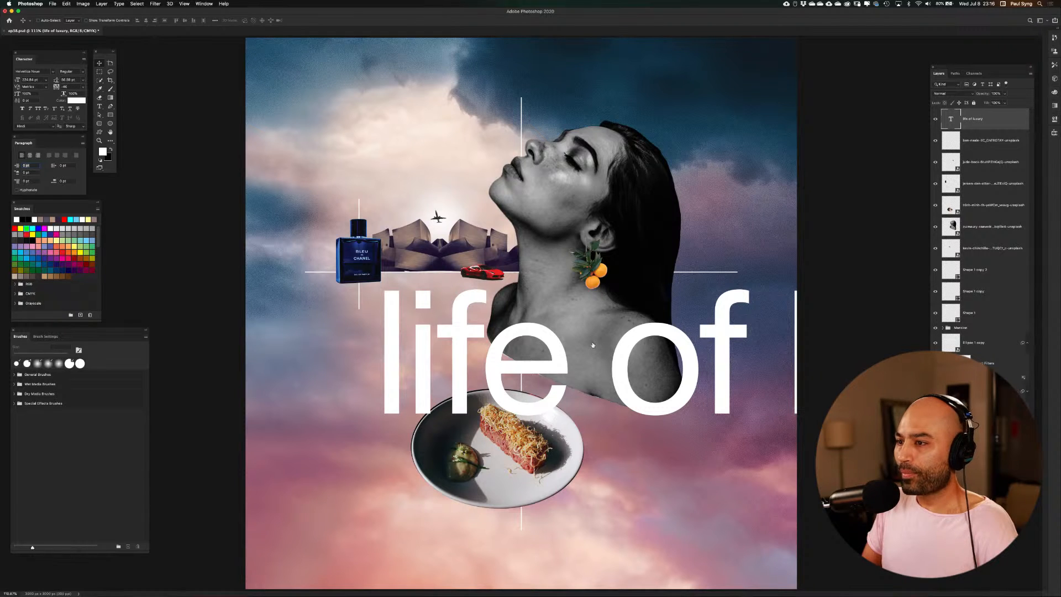
left_click_drag(556, 358, 478, 358)
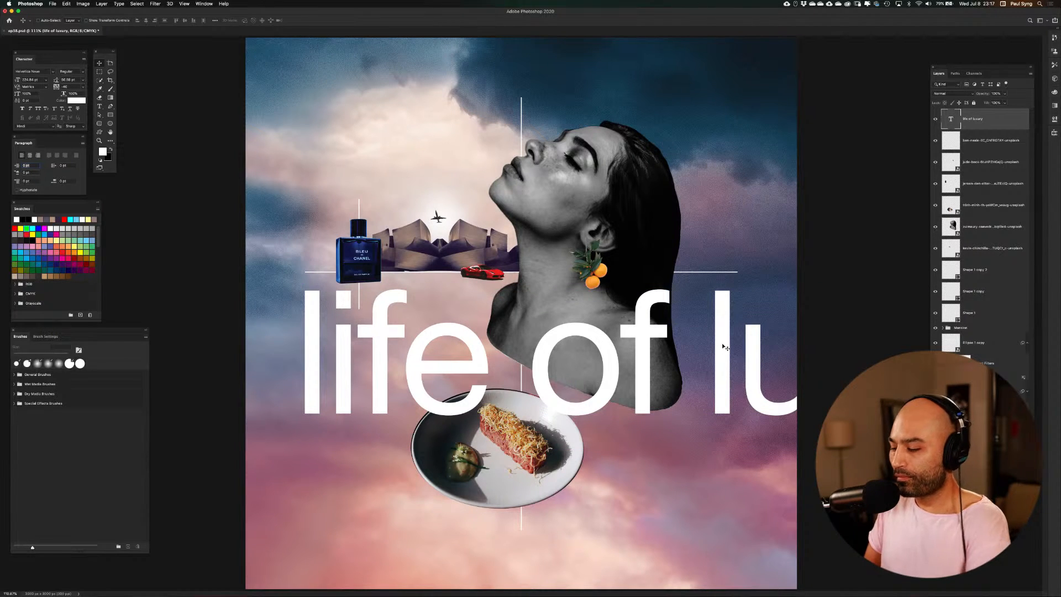
key("super+1")
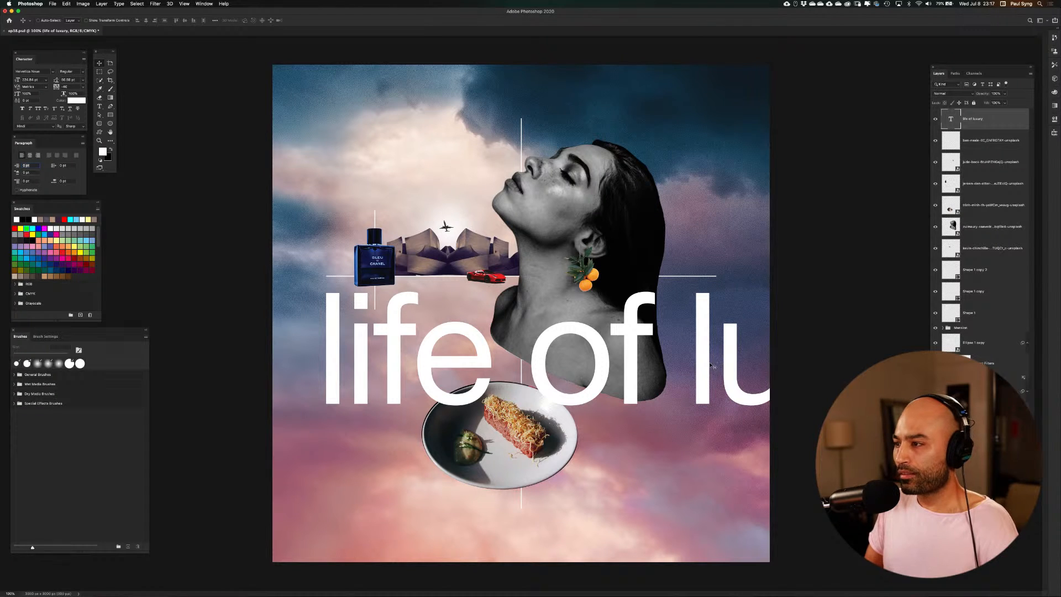
mouse_move(696, 366)
left_mouse_down()
mouse_move(467, 464)
mouse_move(652, 356)
mouse_move(716, 353)
mouse_move(701, 348)
left_mouse_up()
key("super+minus")
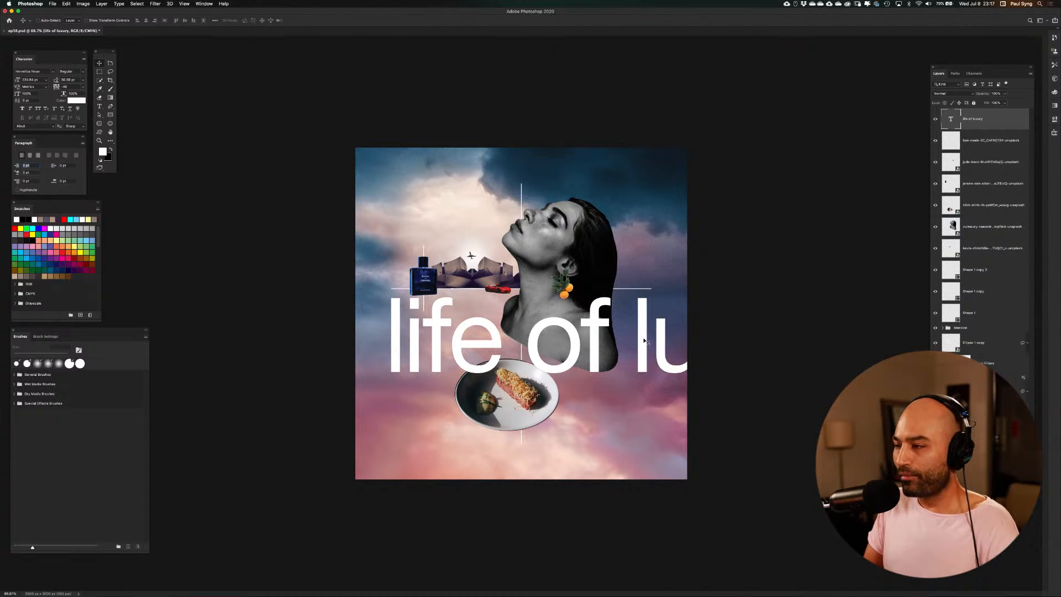
Duplicate the "life of luxury" text and place the copy one line lower, aligning "luxury" under the start of "life"
left_click_drag(645, 335, 401, 413)
key("Left")
key("Left")
key("Left")
key("Left")
key("Left")
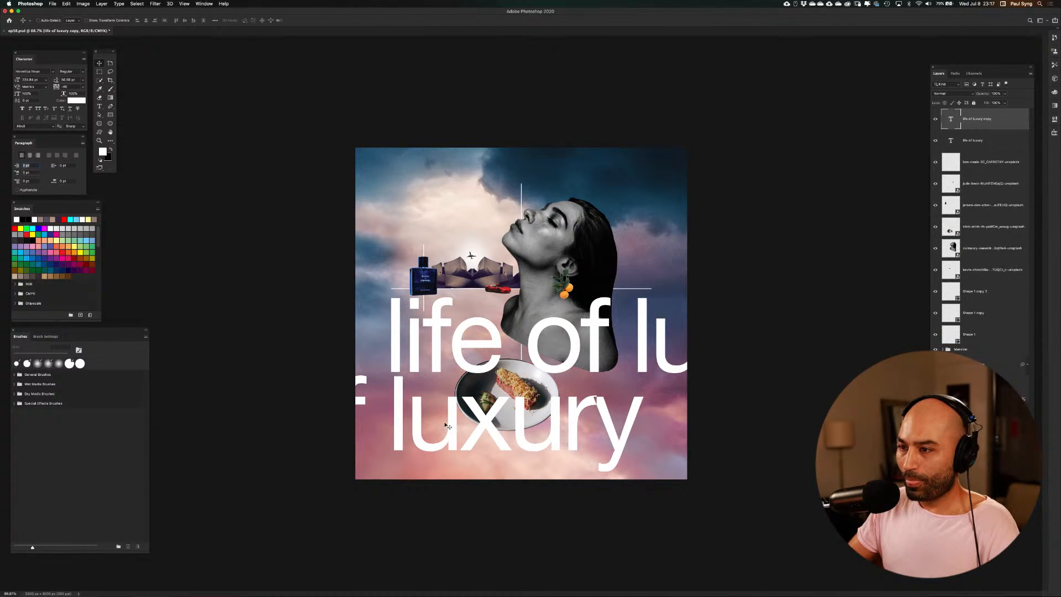
key("Left")
key("Left")
key("Left")
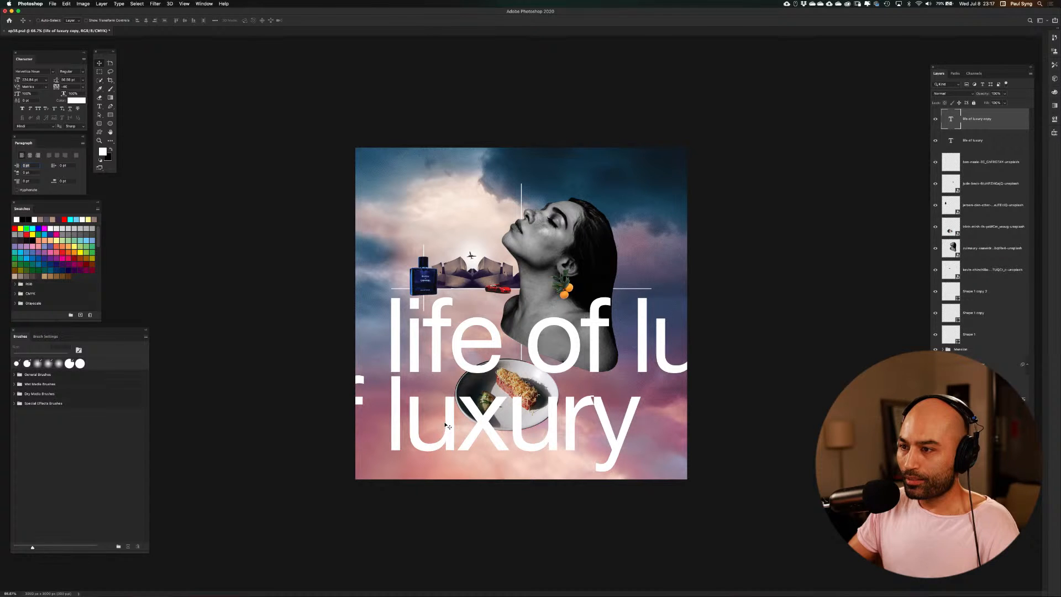
key("Left")
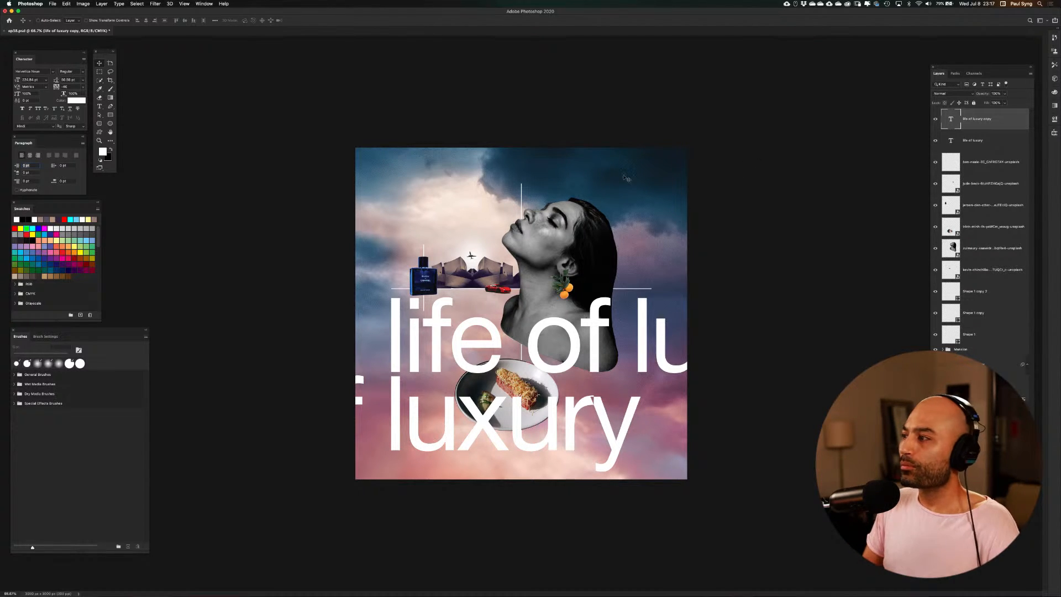
Scale both "life of luxury" text layers down together to about three quarters and position them over the woman's shoulders and the plate
left_click(984, 139, "shift")
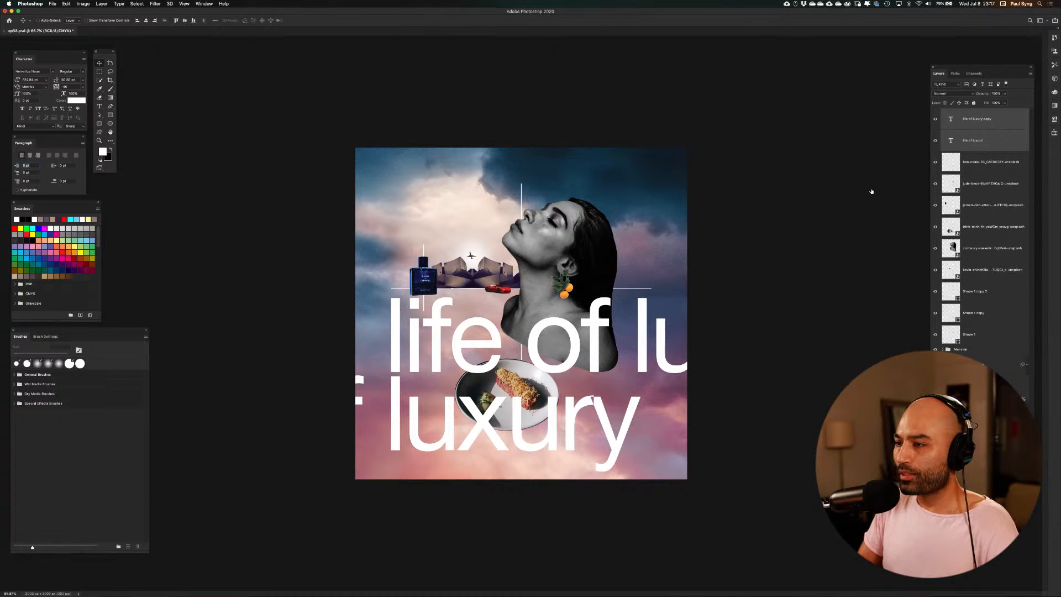
left_click_drag(574, 339, 623, 340)
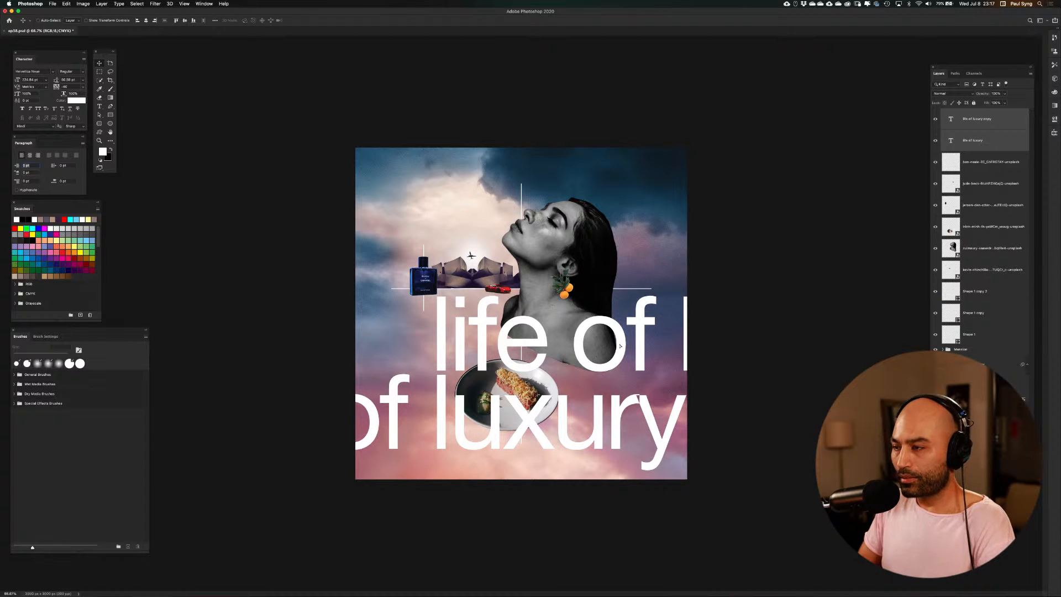
key("super+t")
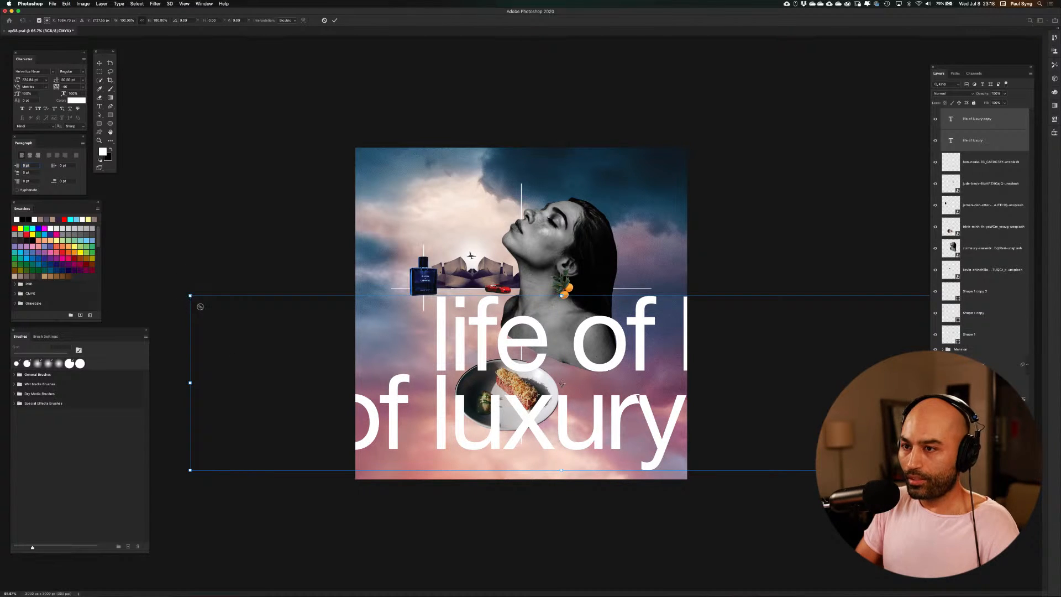
left_click_drag(200, 306, 387, 388)
key("Return")
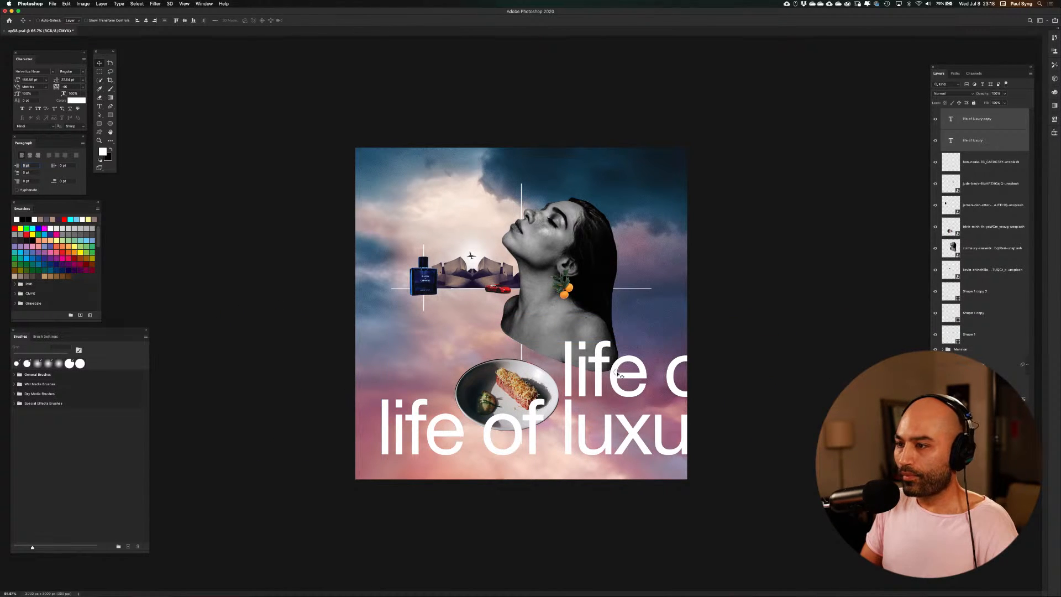
left_click_drag(619, 374, 481, 335)
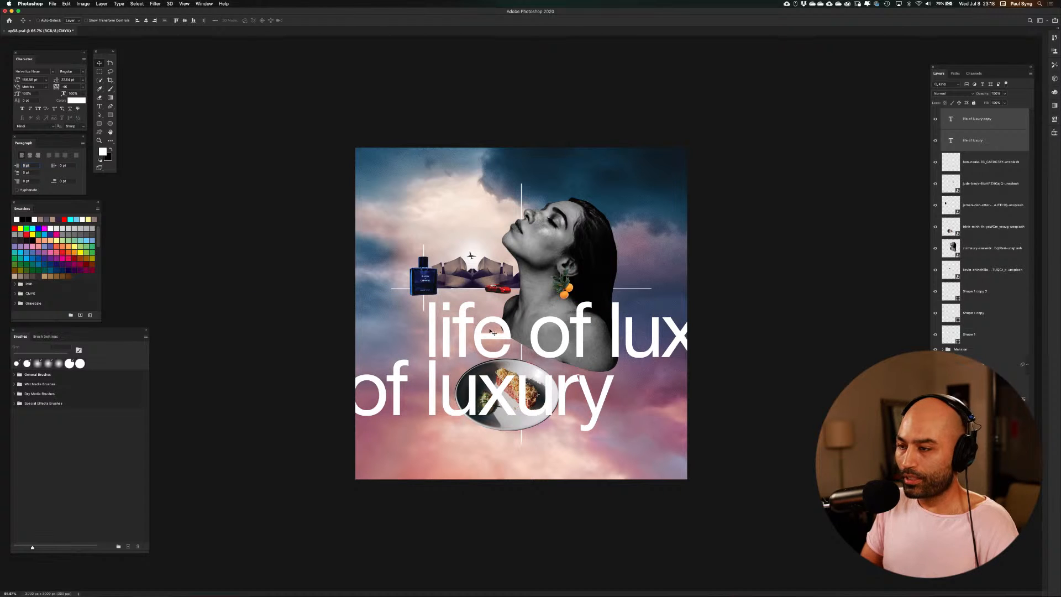
Delete the duplicate text layer and shift the remaining text left and down so "luxury" sits across the woman's lower shoulders
left_click(991, 117)
key("BackSpace")
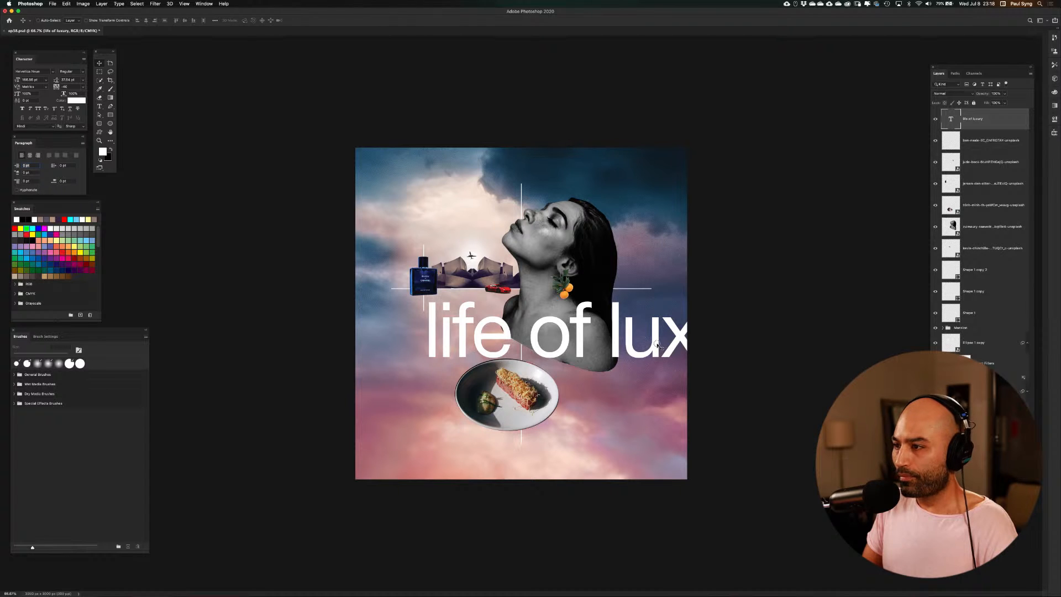
left_click_drag(657, 343, 474, 409)
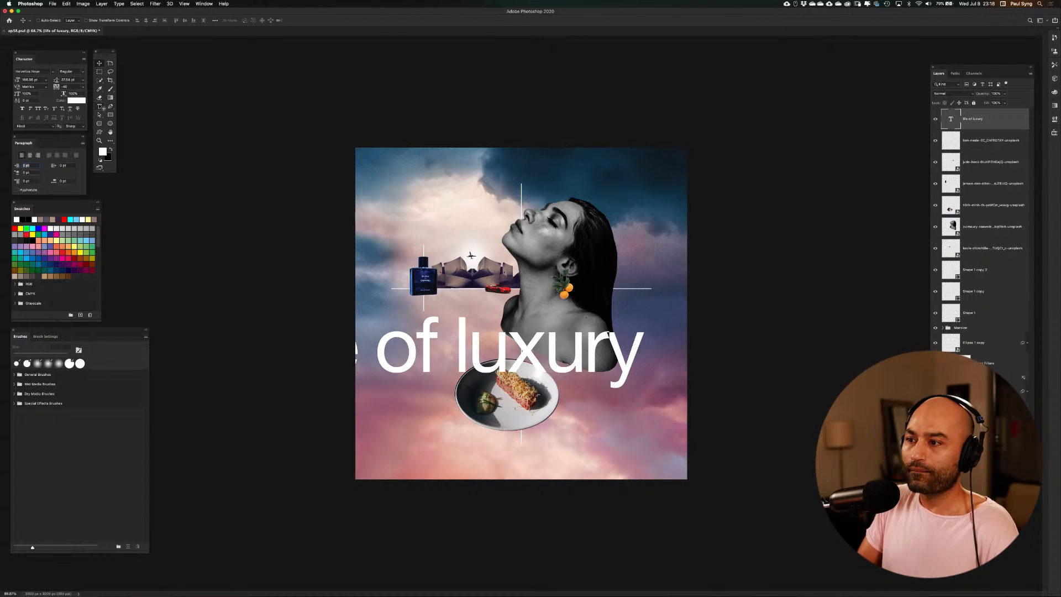
Replace the "life of luxury" wording with "flex"
left_click(101, 106)
triple_click(422, 347)
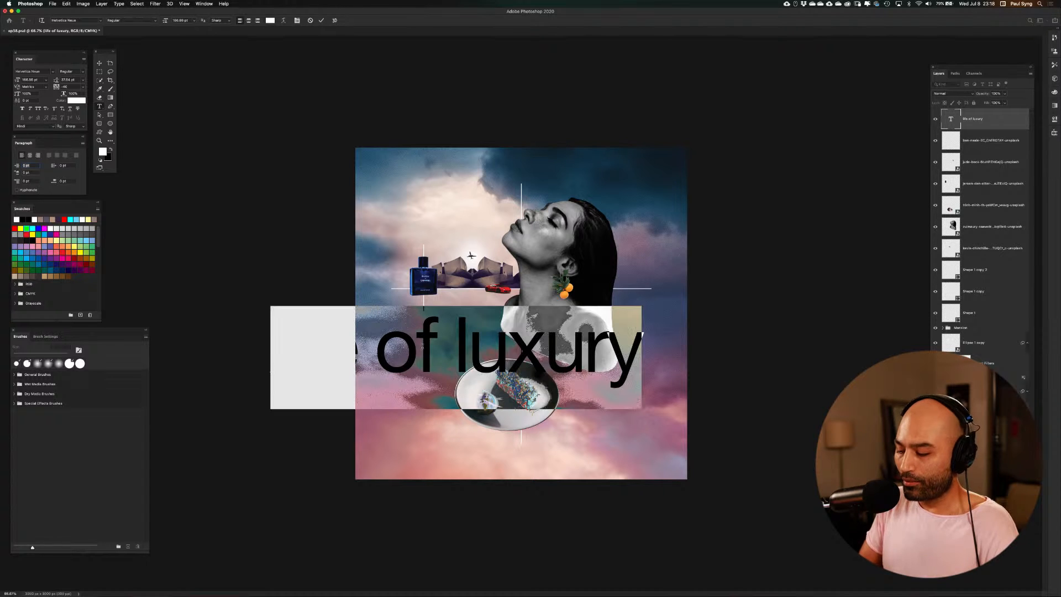
key("BackSpace")
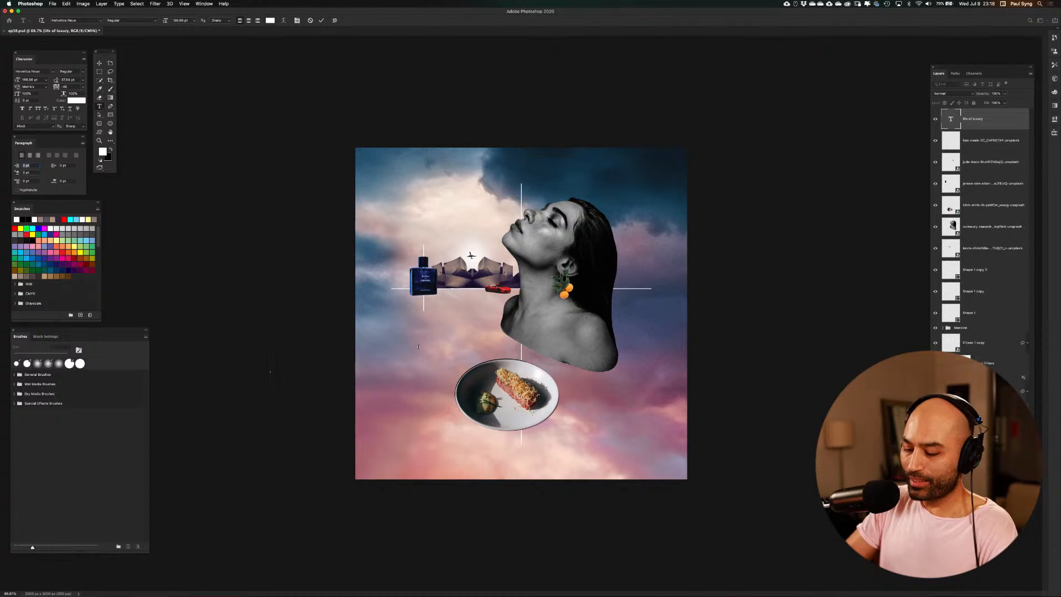
type("fle")
type("x")
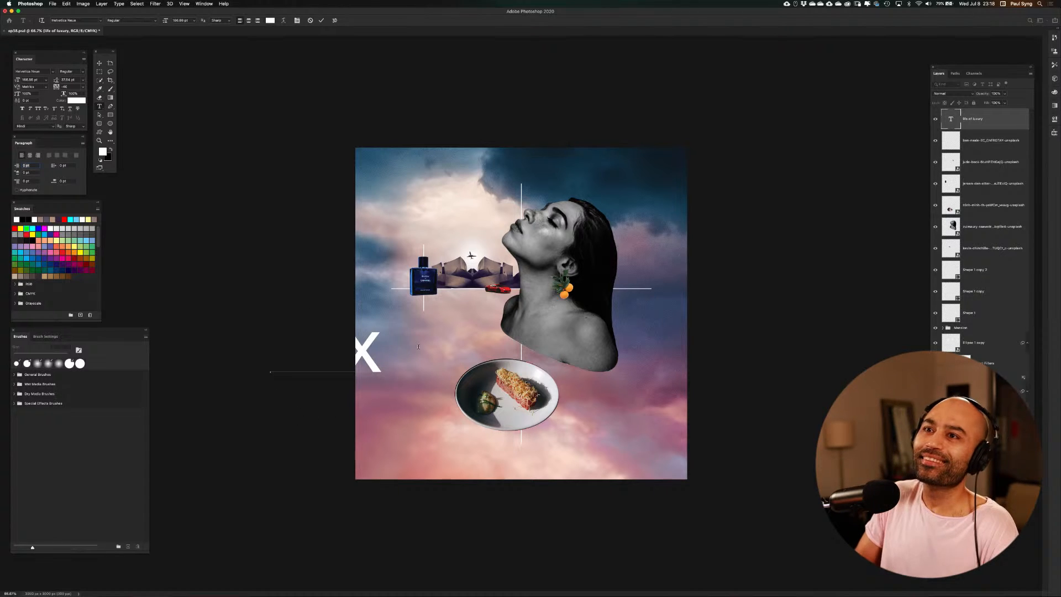
Move the "flex" text below the perfume bottle, beside the woman's shoulder, and scale it down slightly
left_click(98, 61)
left_click_drag(363, 350, 486, 346)
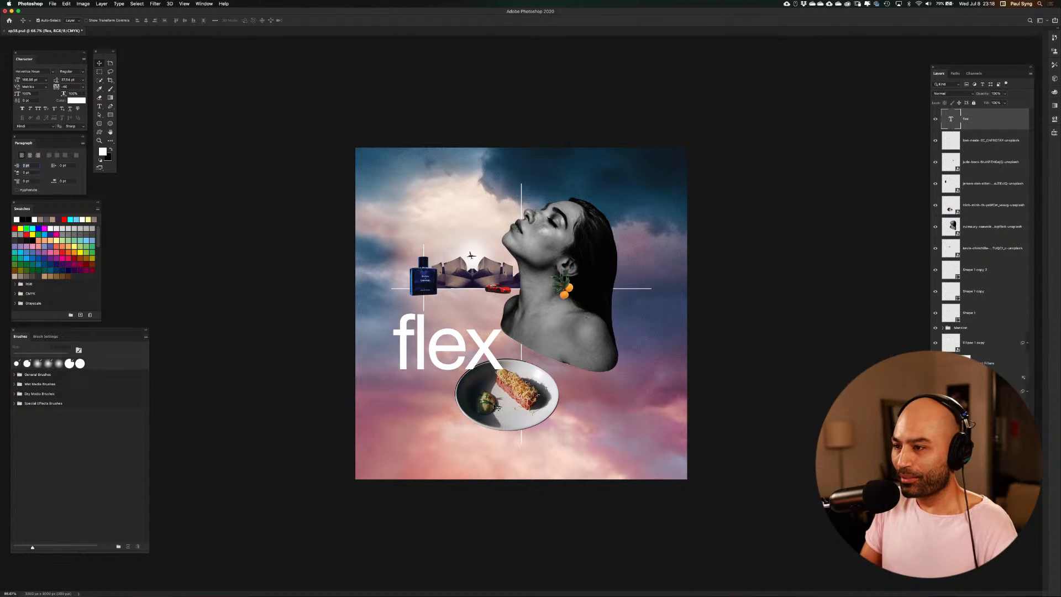
key("super+t")
mouse_move(504, 407)
left_mouse_down()
mouse_move(610, 467)
mouse_move(647, 515)
mouse_move(500, 432)
mouse_move(483, 402)
mouse_move(490, 393)
left_mouse_up()
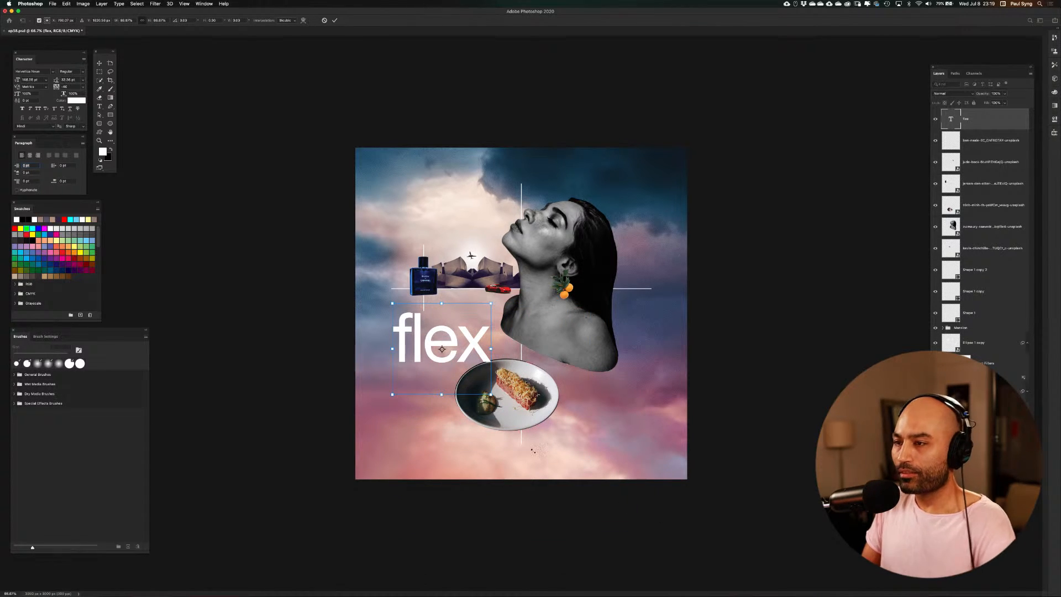
key("Return")
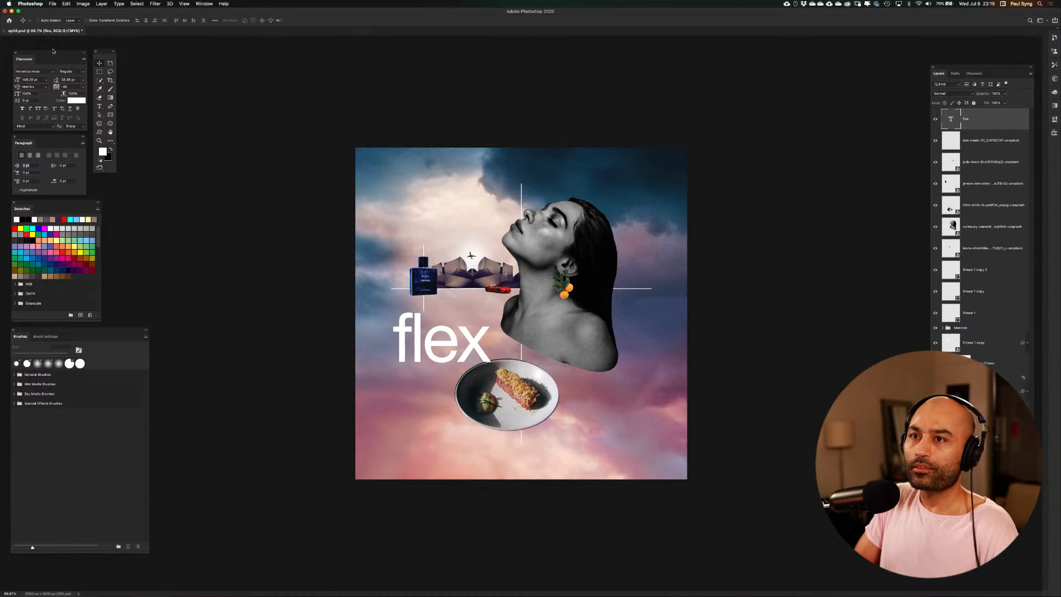
Change the "flex" text's font to Alfarn and move the text slightly down over the plate's upper edge
left_click_drag(53, 51, 176, 200)
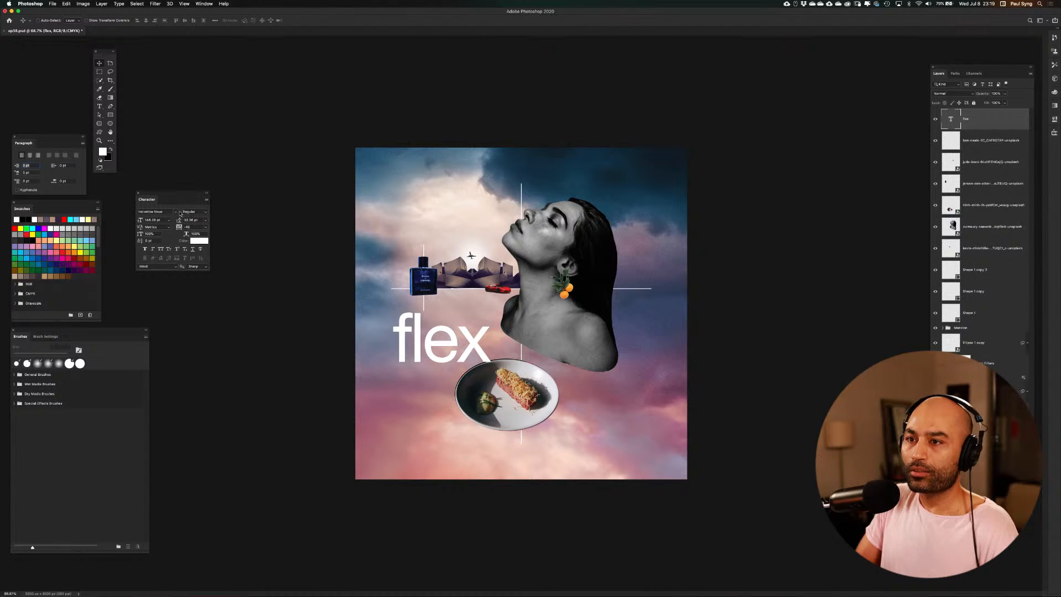
left_click(176, 212)
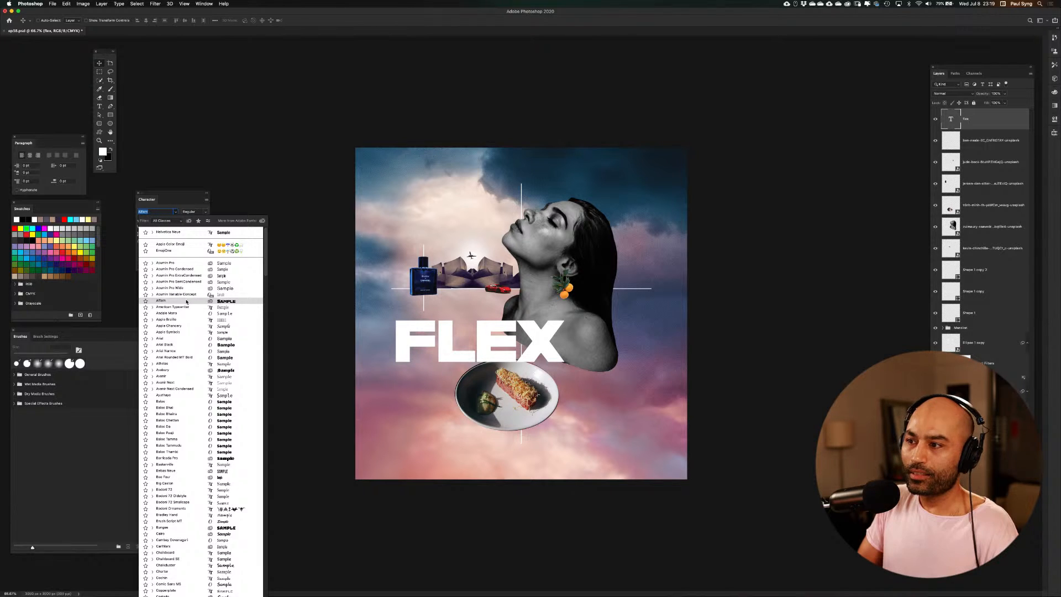
left_click(188, 301)
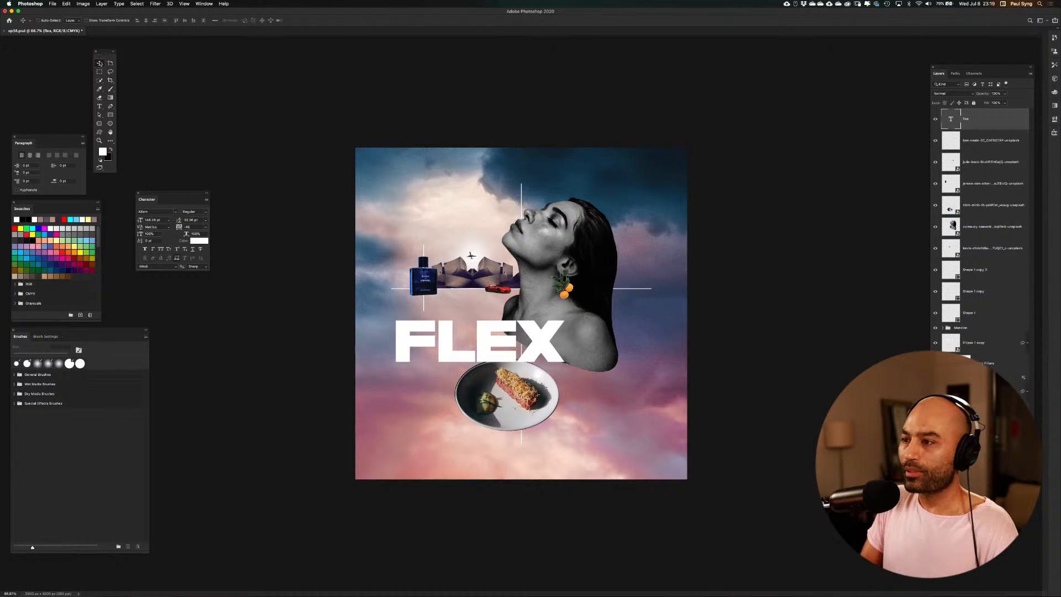
left_click_drag(447, 341, 442, 370)
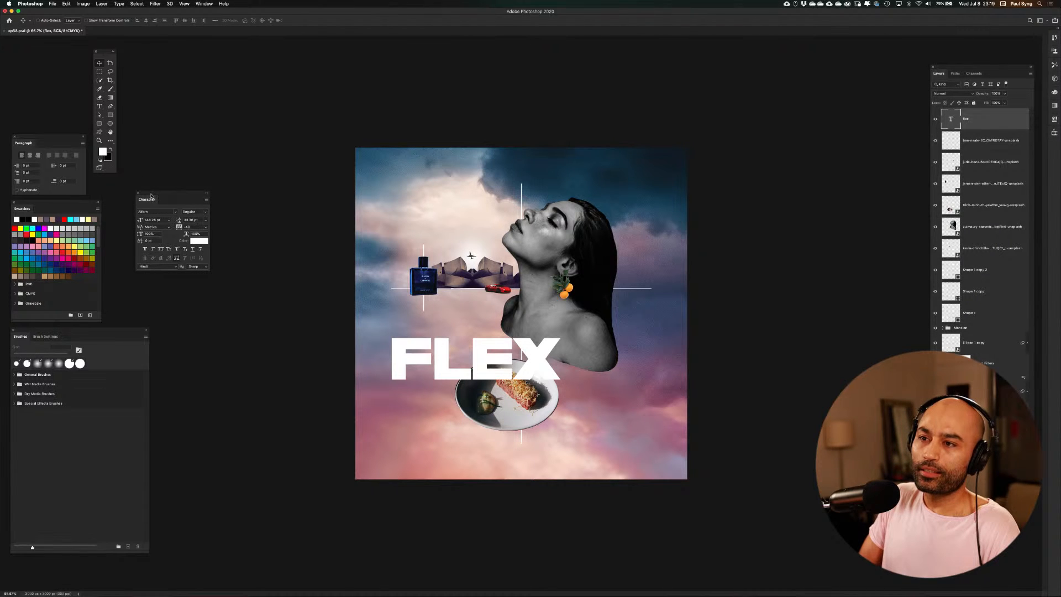
Browse the available font families for the "flex" text
left_click(175, 212)
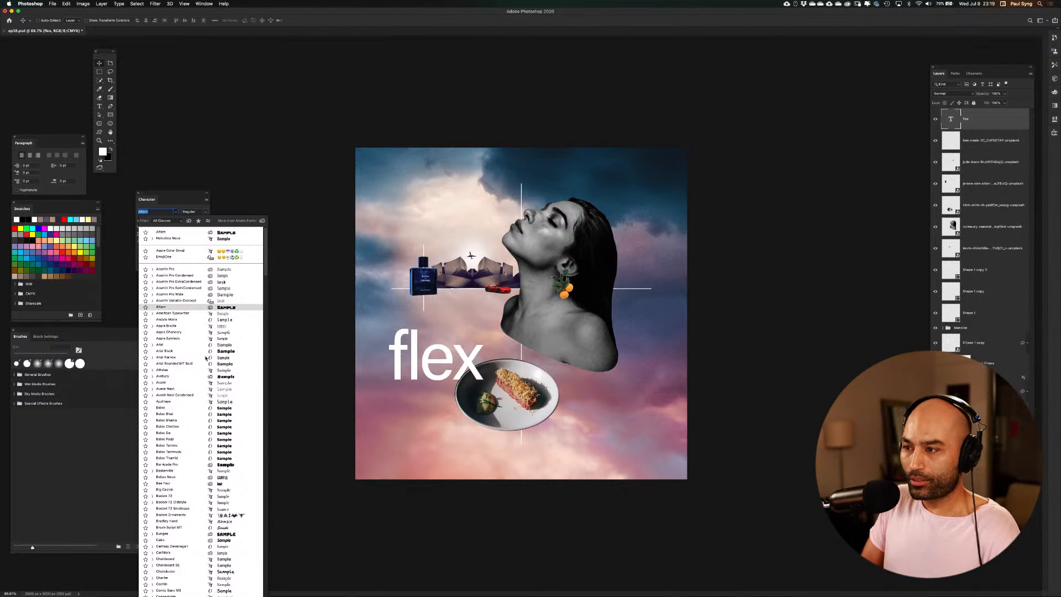
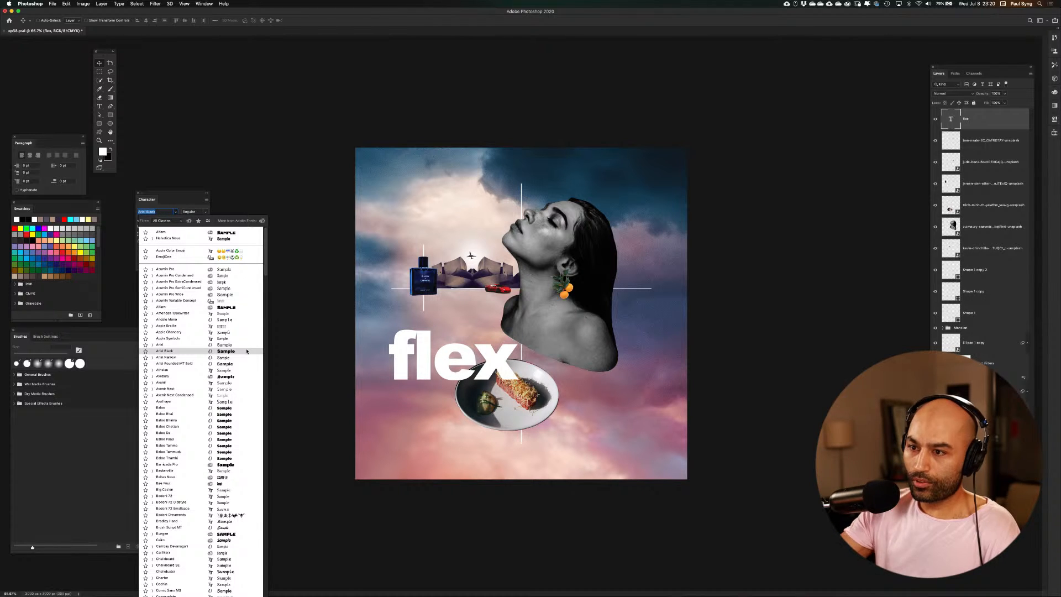
Preview one installed typeface after another on the flex text, comparing serif, sans-serif, script and monospaced fonts
key("Down")
key("Down")
key("Down")
key("Down")
key("Down")
key("Down")
key("Down")
key("Down")
key("Down")
key("Down")
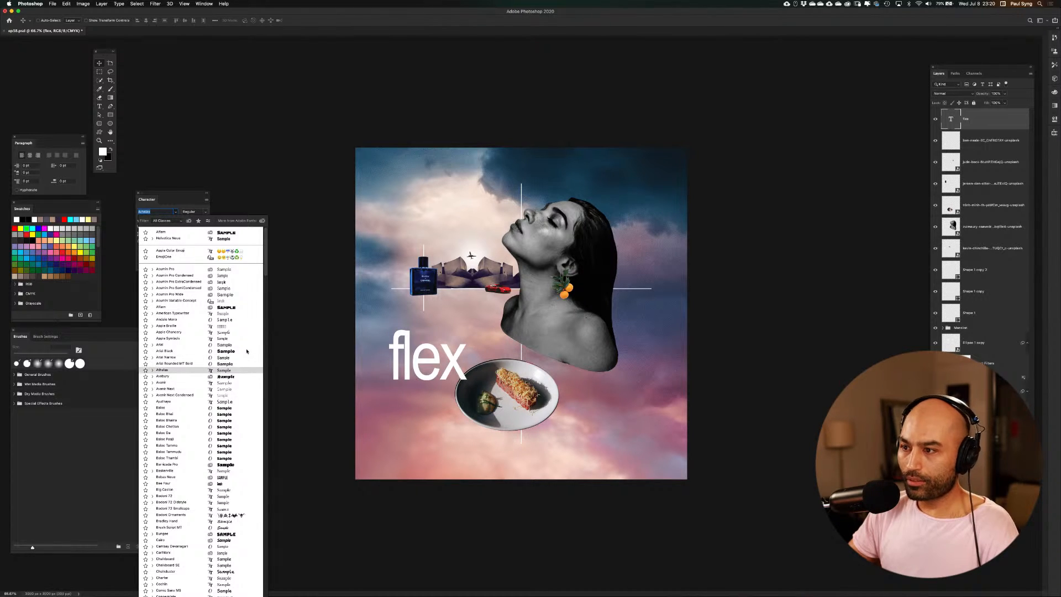
key("Down")
key("Down")
key("Down")
key("Down")
key("Down")
key("Down")
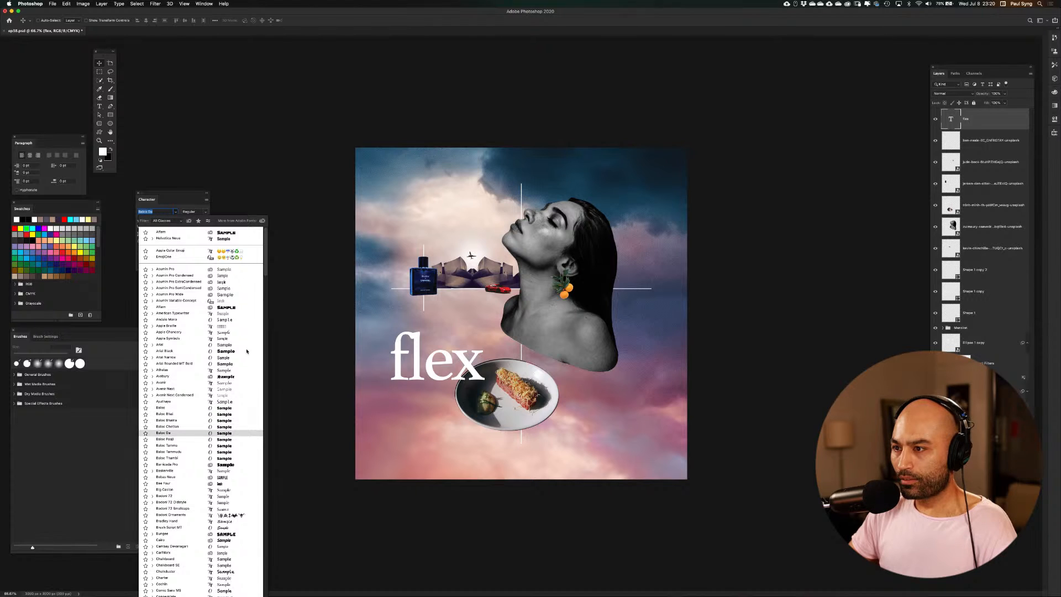
key("Down")
key("Down")
key("Down")
key("Down")
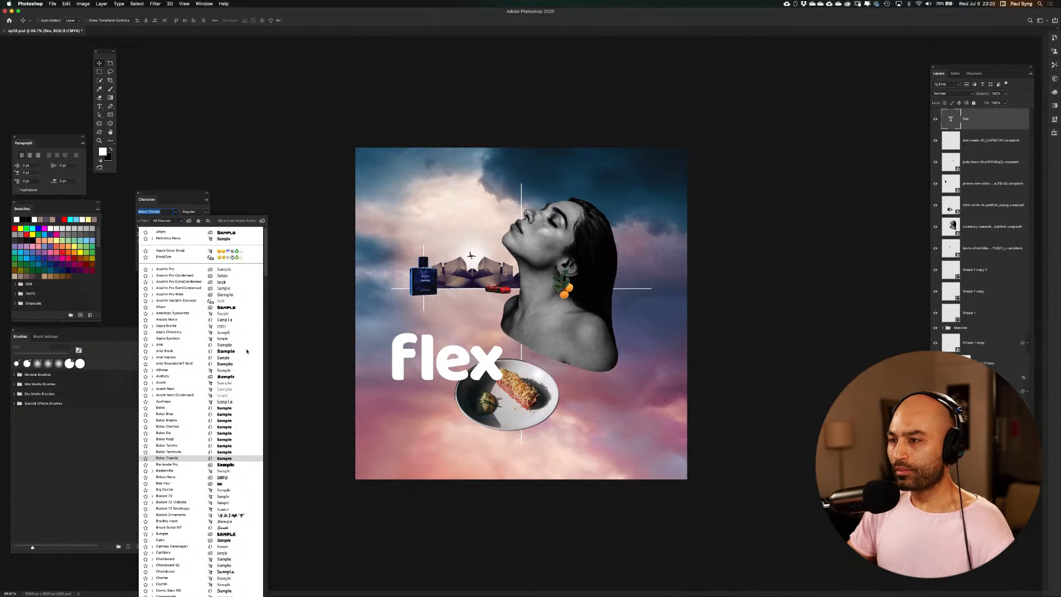
key("Down")
key("Down")
key("Down")
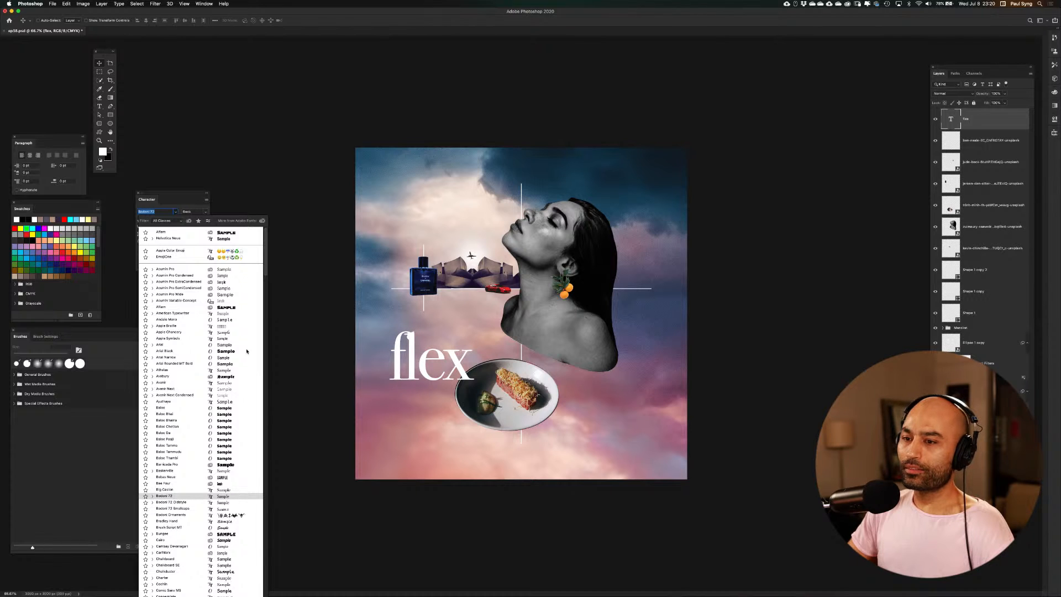
key("Down")
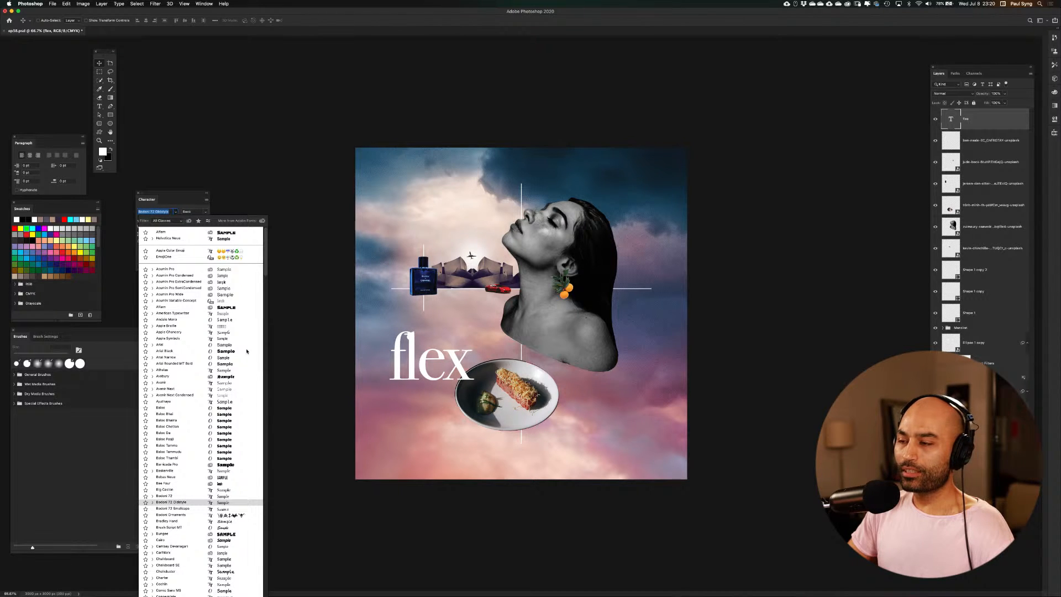
key("Down")
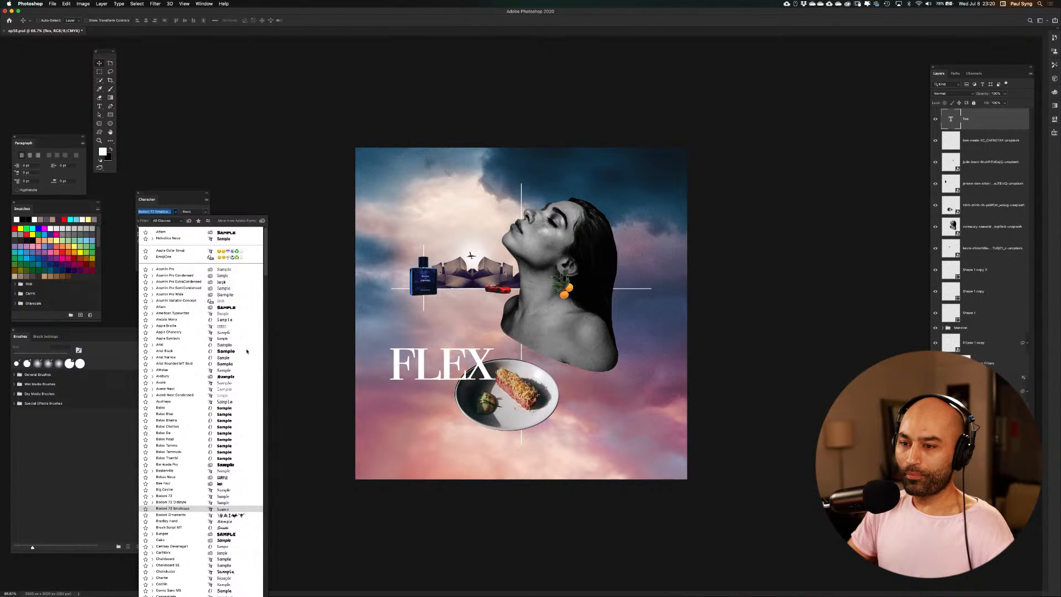
key("Down")
key("Down")
key("Down")
key("Down")
key("Down")
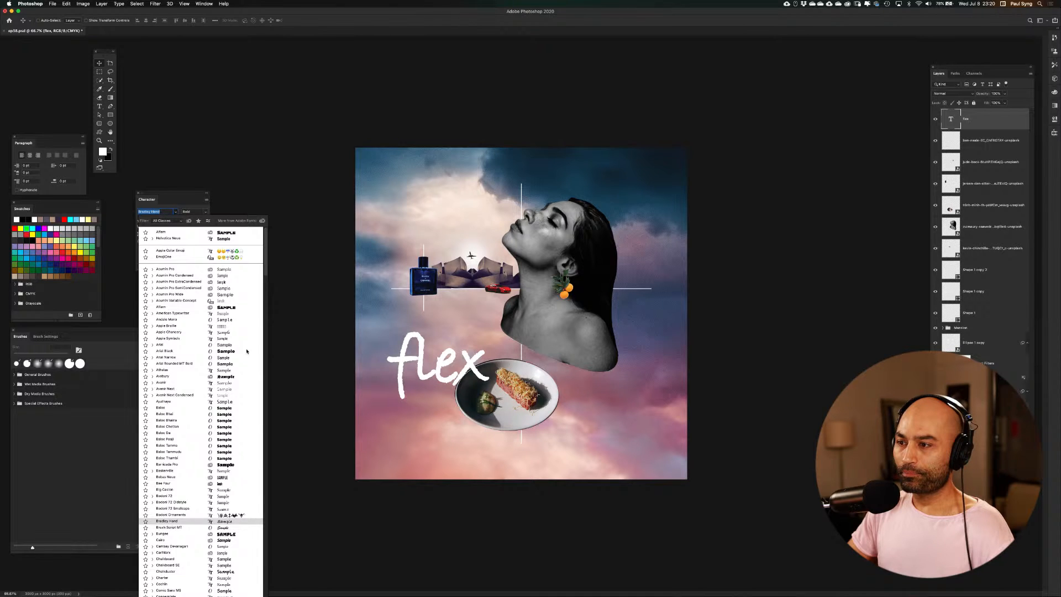
key("Down")
key("Down")
key("Down")
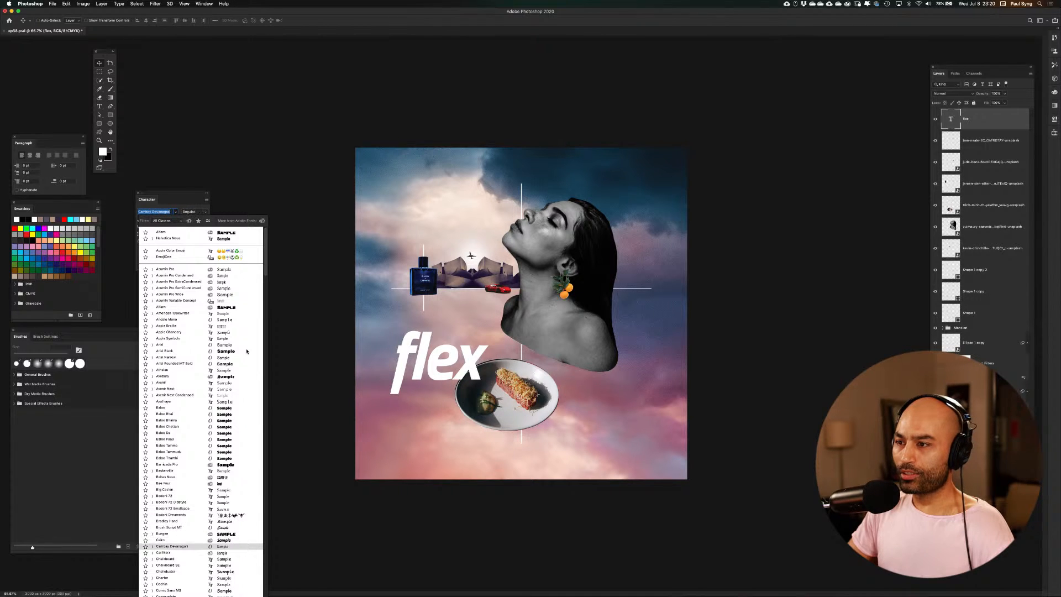
key("Down")
key("Down")
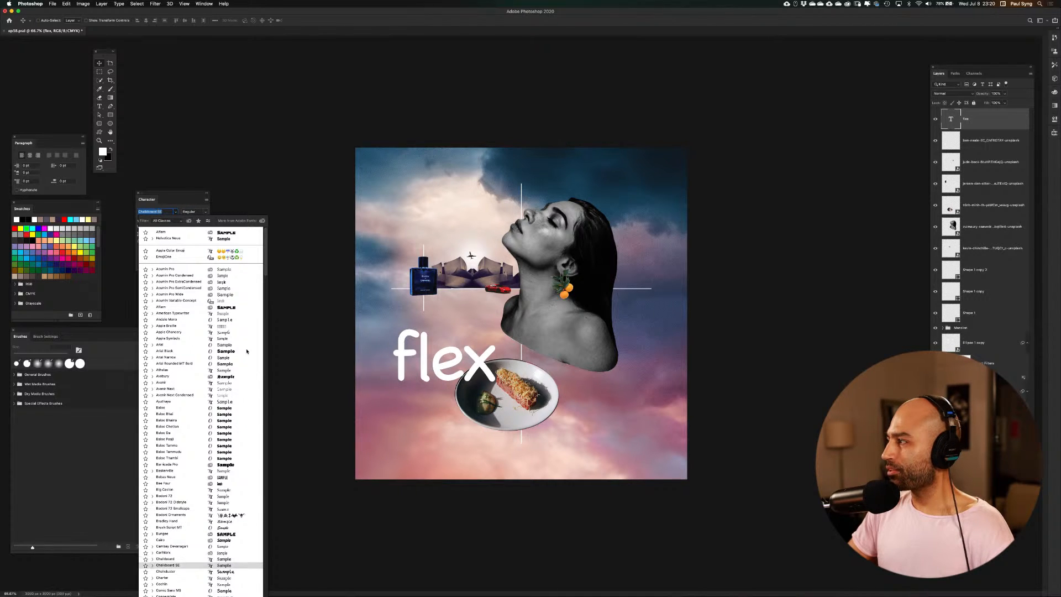
key("Down")
key("Down")
key("Down")
key("Down")
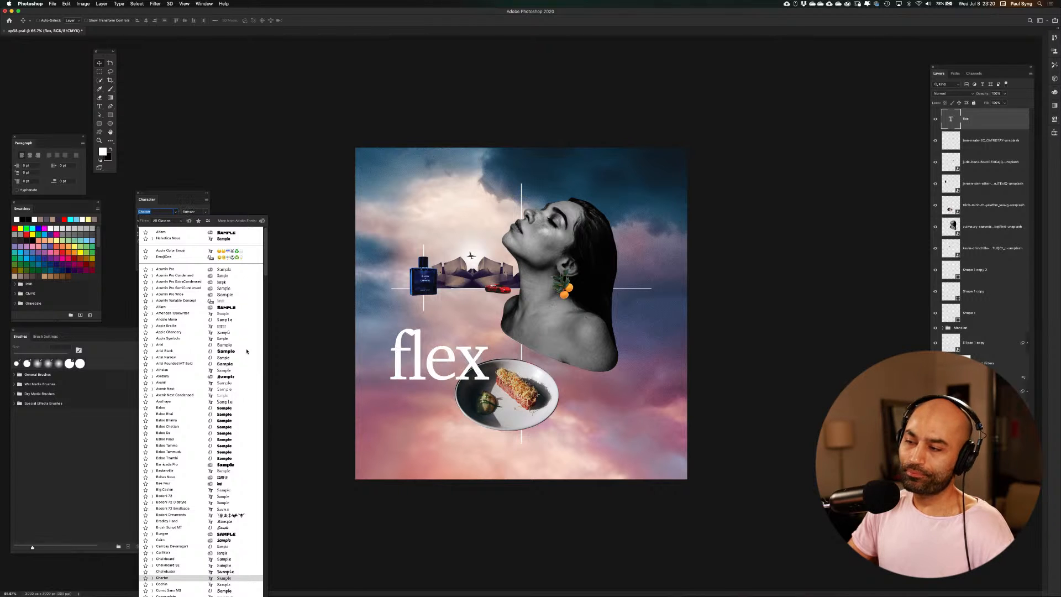
key("Down")
key("Down")
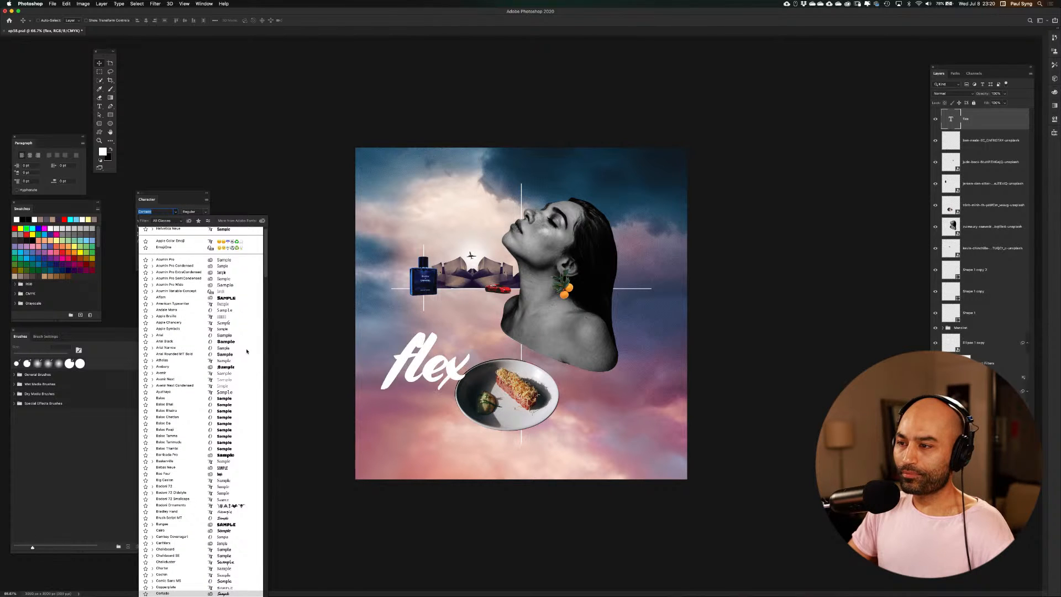
key("Up")
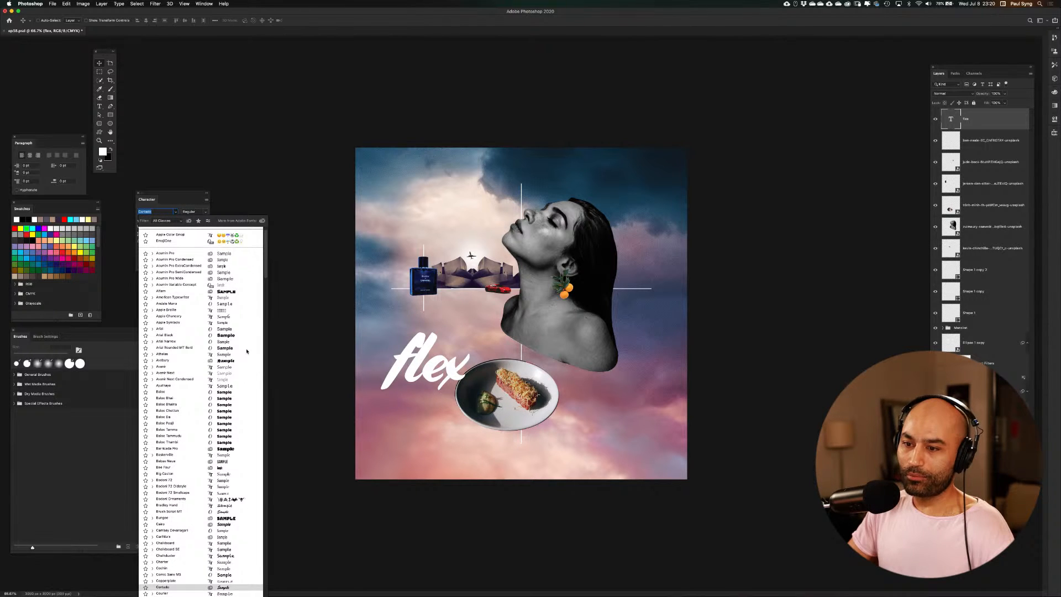
key("Down")
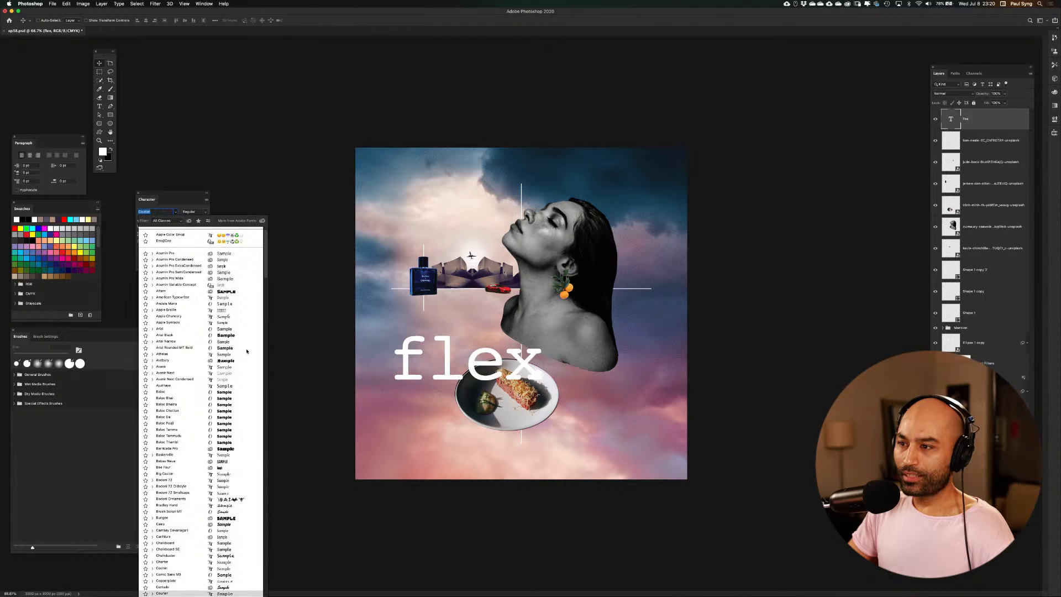
key("Down")
key("Down")
key("Down")
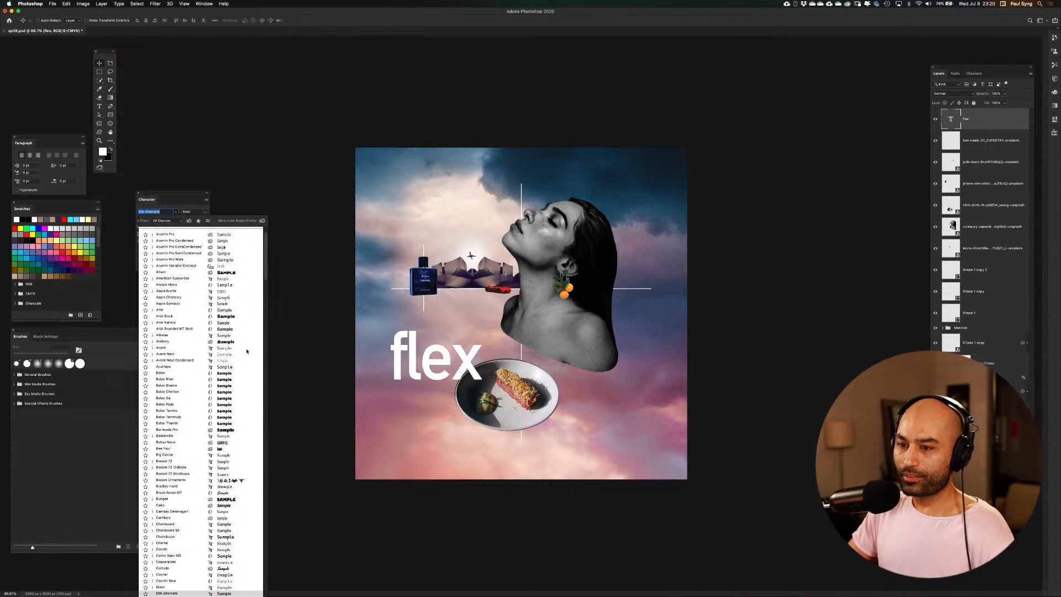
key("Down")
key("Down")
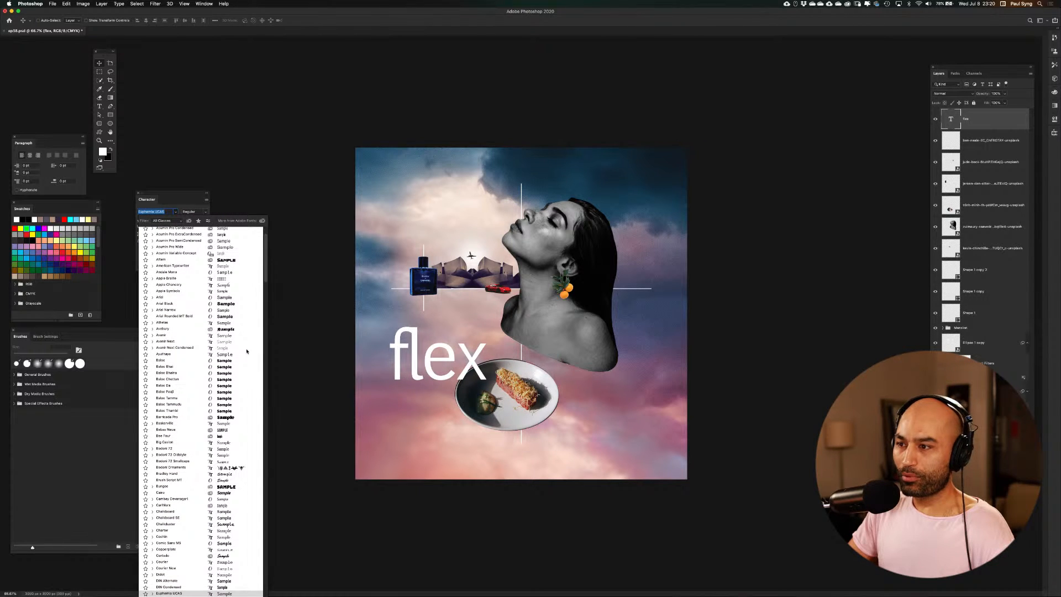
key("Down")
key("Down")
key("Down")
key("Down")
key("Down")
key("Down")
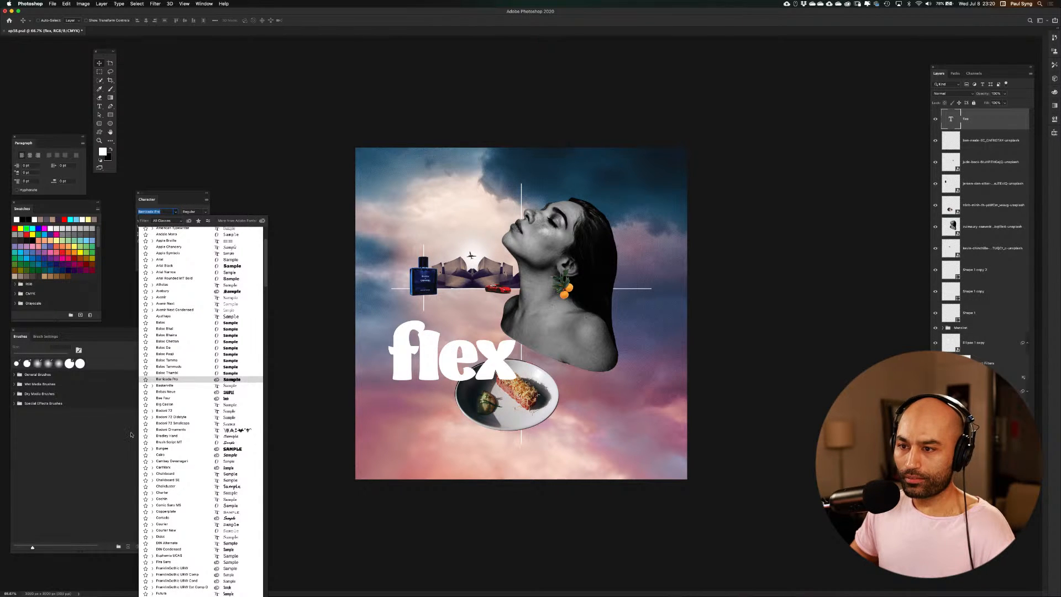
Set the flex text in the Termina font and turn on All Caps
scroll(168, 439, "down", 15)
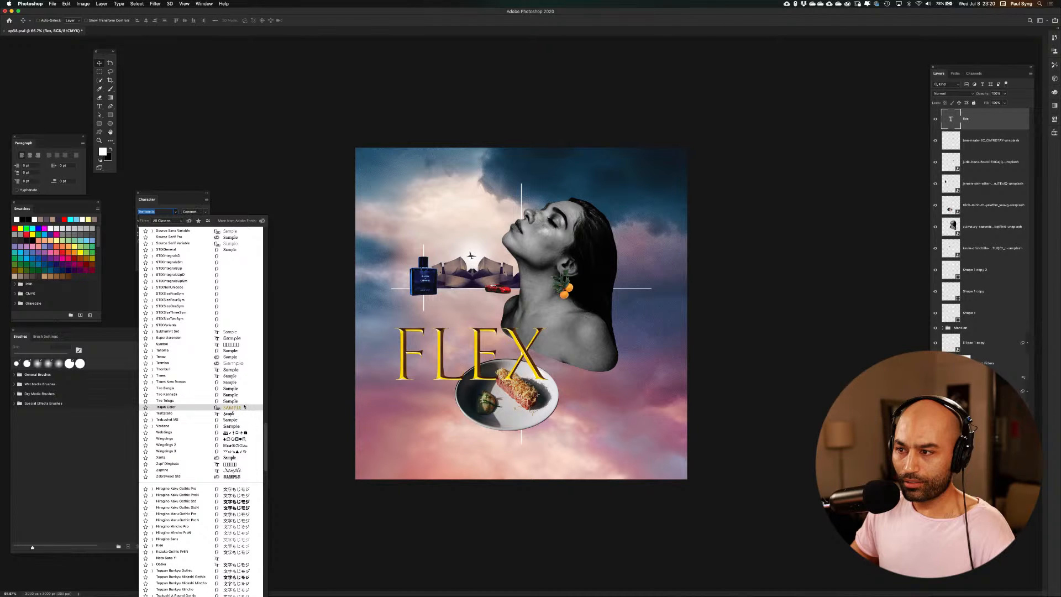
left_click(243, 364)
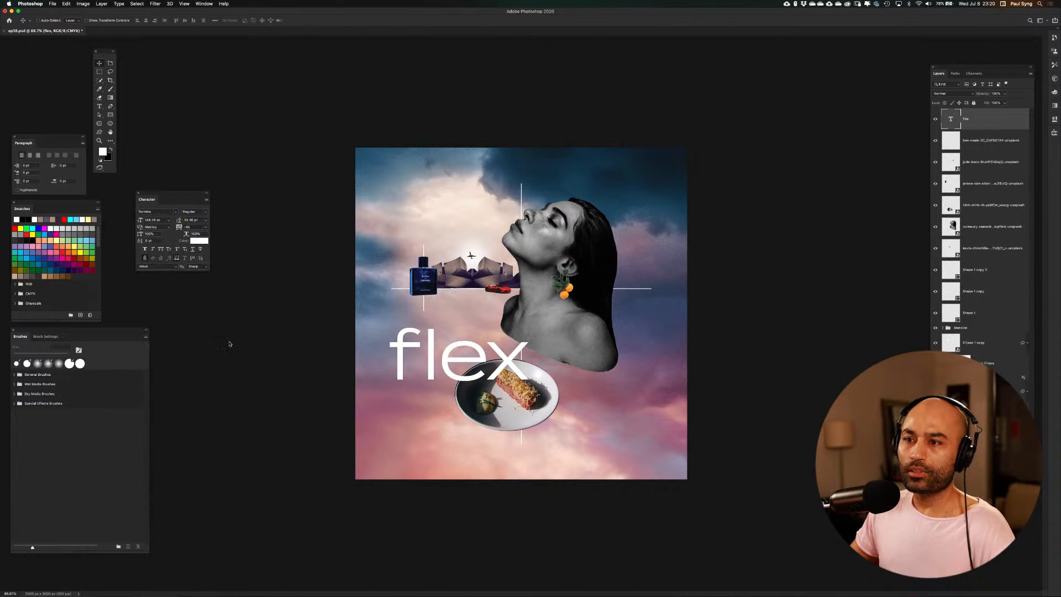
left_click(161, 249)
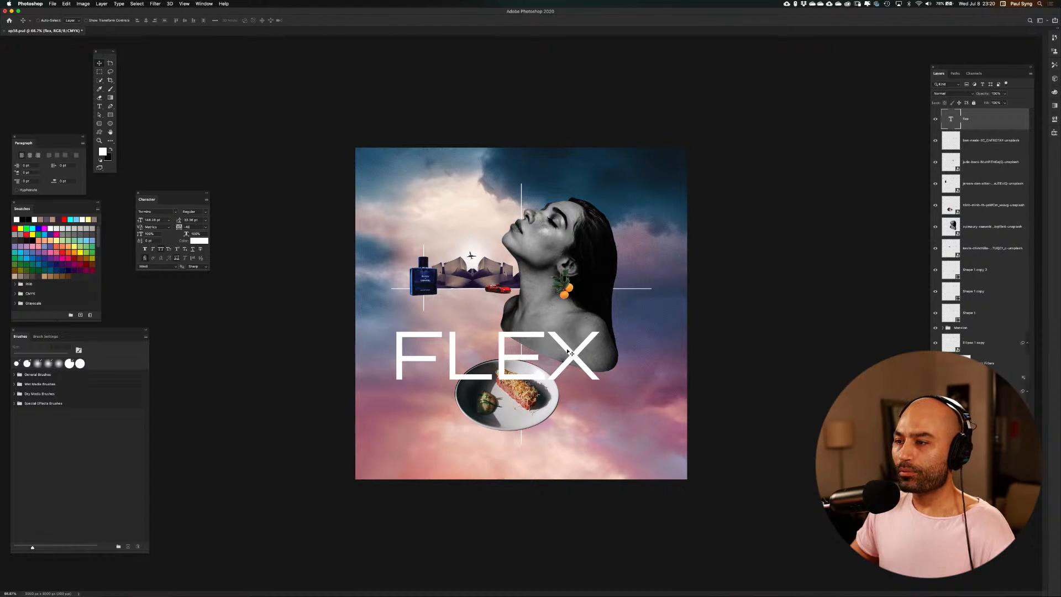
Move the FLEX text up to just above the plate and set its tracking to 500
left_click_drag(568, 352, 560, 332)
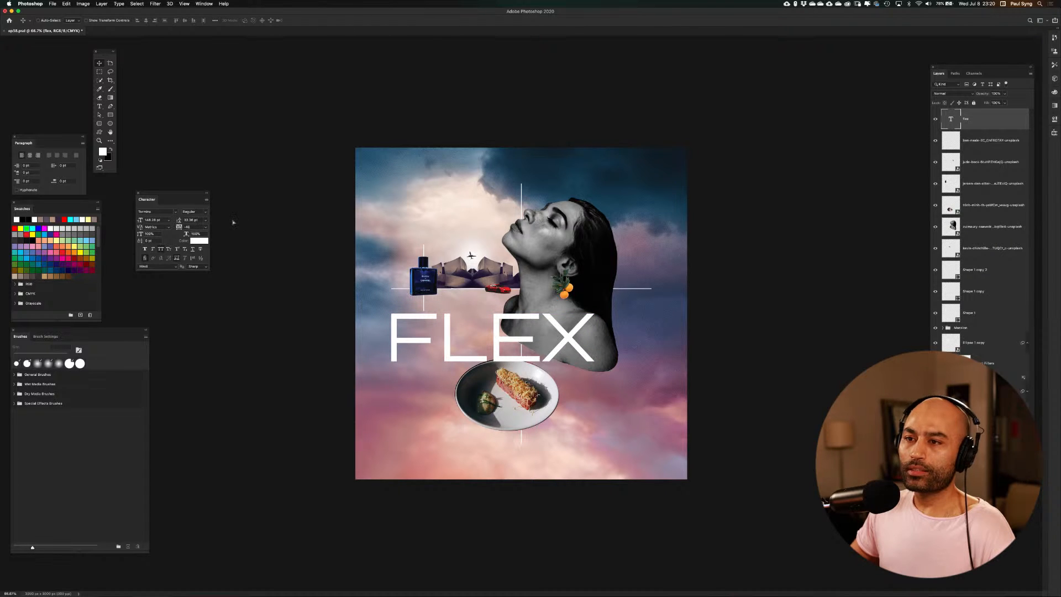
left_click(193, 227)
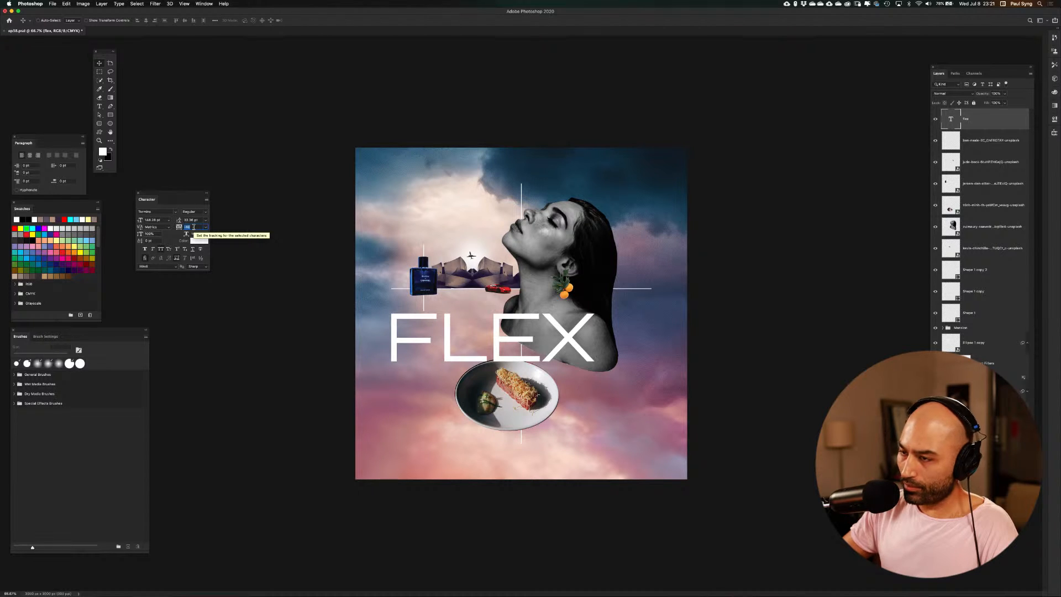
type("500")
key("Return")
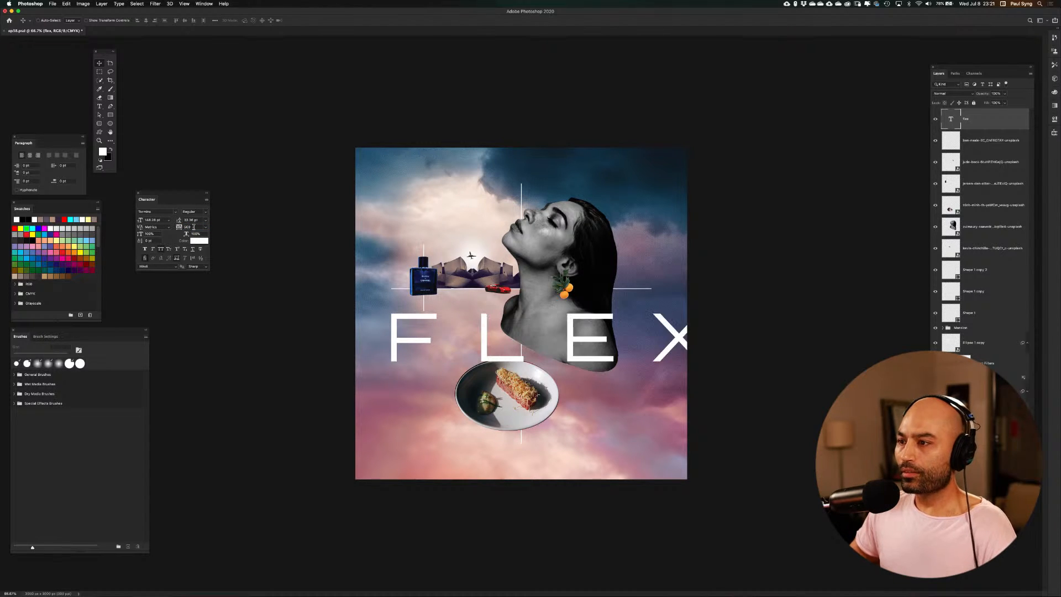
Set the FLEX text's size to 60 pt and place it between the perfume bottle and the plate
left_click(151, 220)
type("6")
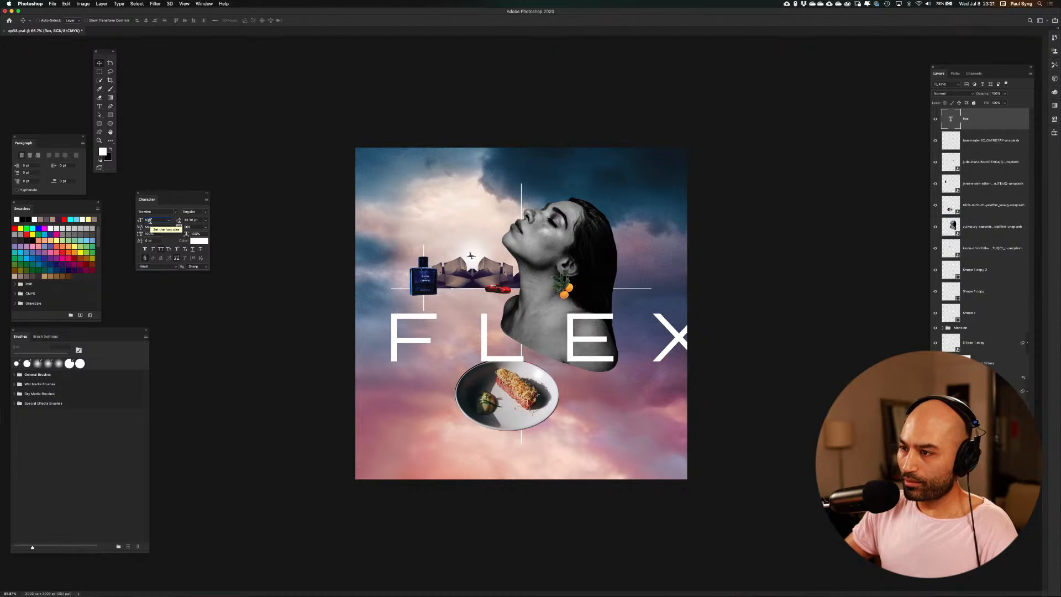
type("0")
key("Return")
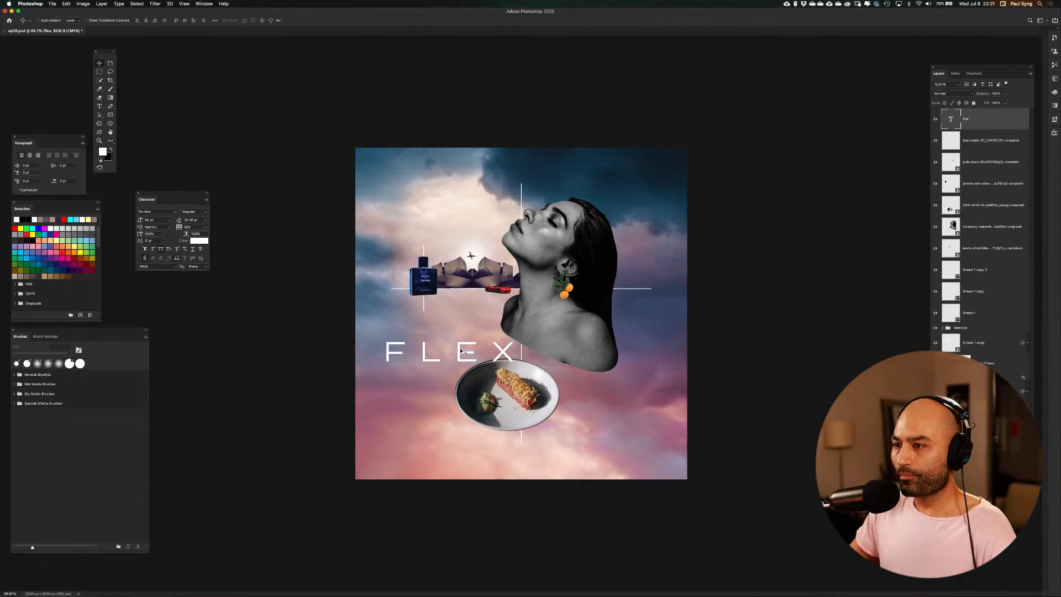
left_click_drag(463, 352, 474, 327)
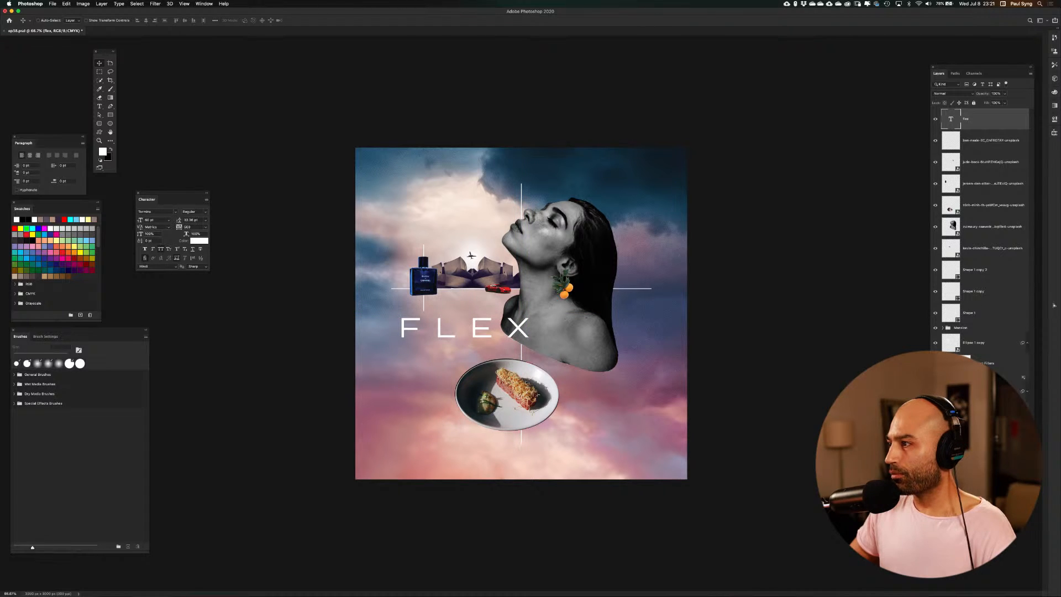
Hide the short vertical line layer behind the perfume bottle and centre the FLEX text horizontally above the plate
left_click(936, 276)
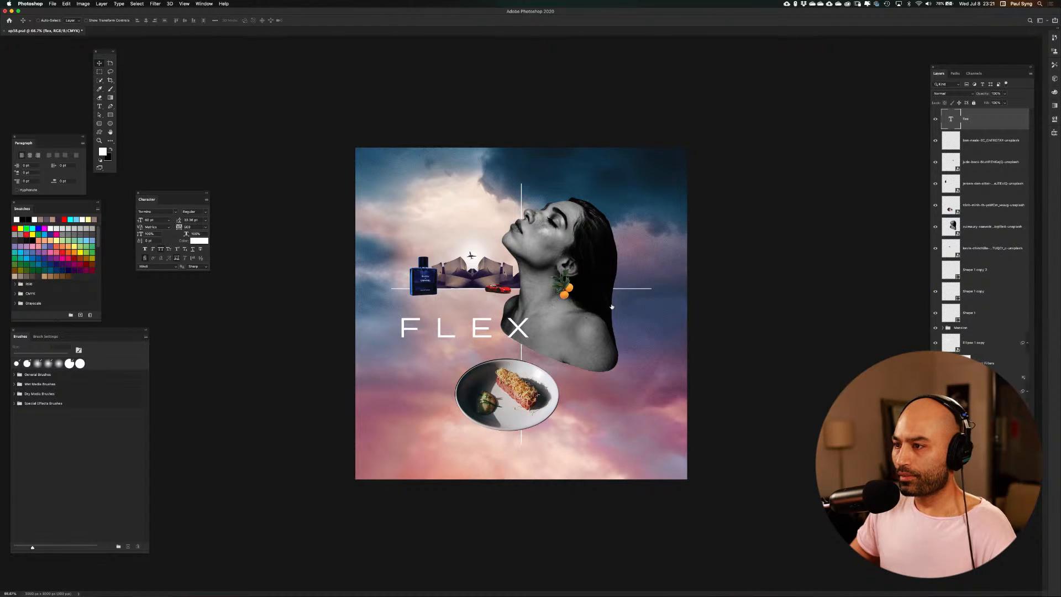
left_click_drag(523, 332, 571, 323)
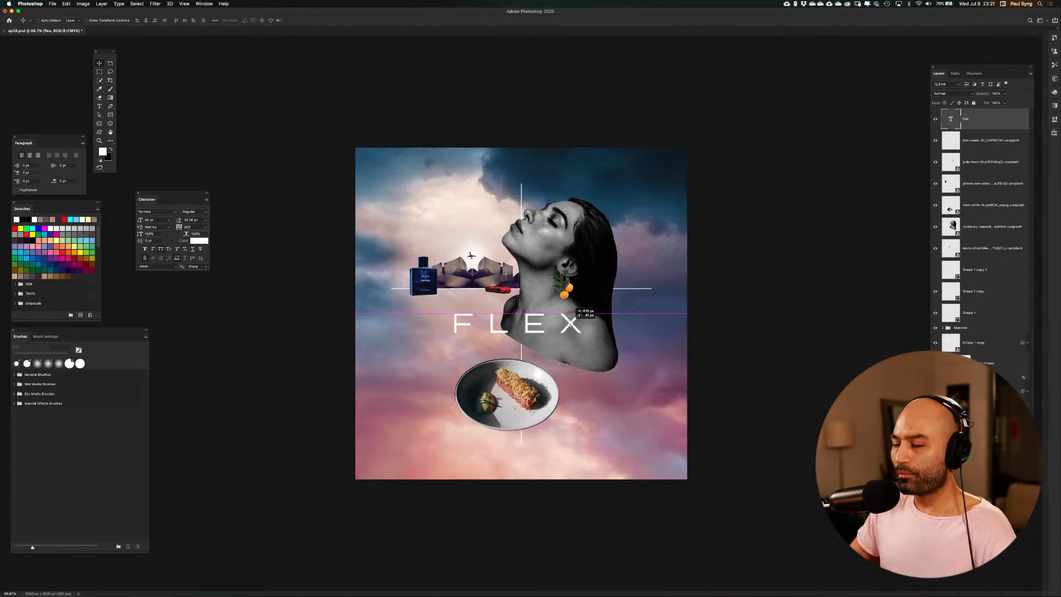
left_click_drag(571, 325, 570, 325)
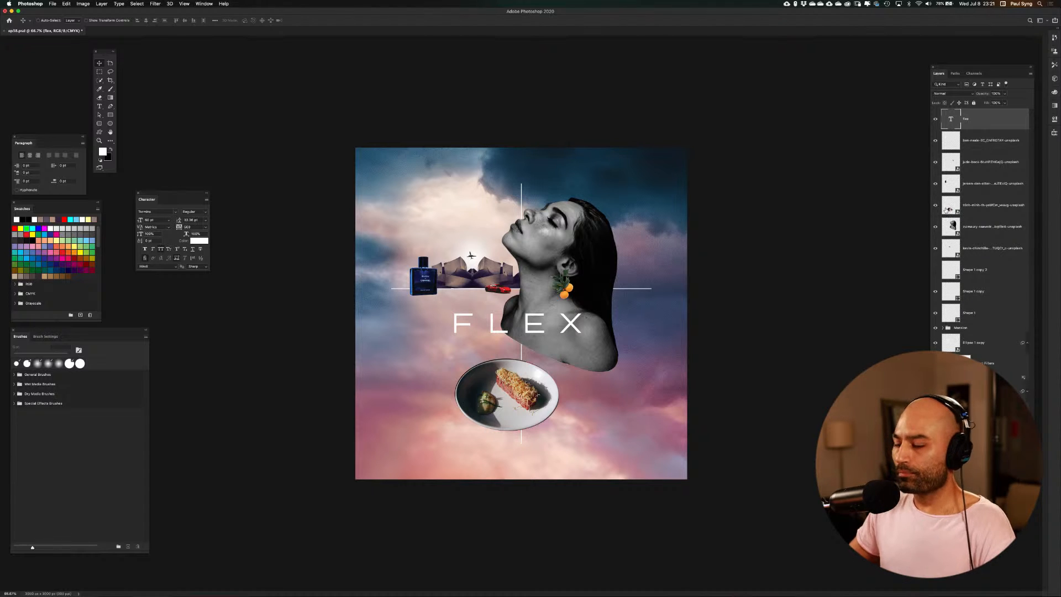
key("super+0")
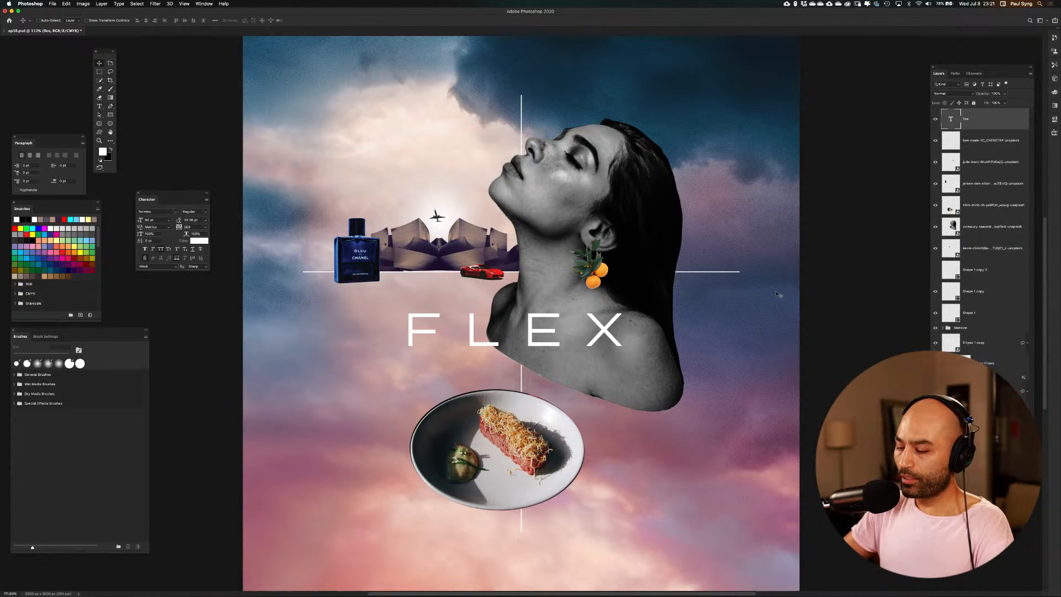
key("super+equal")
key("super+minus")
key("super+minus")
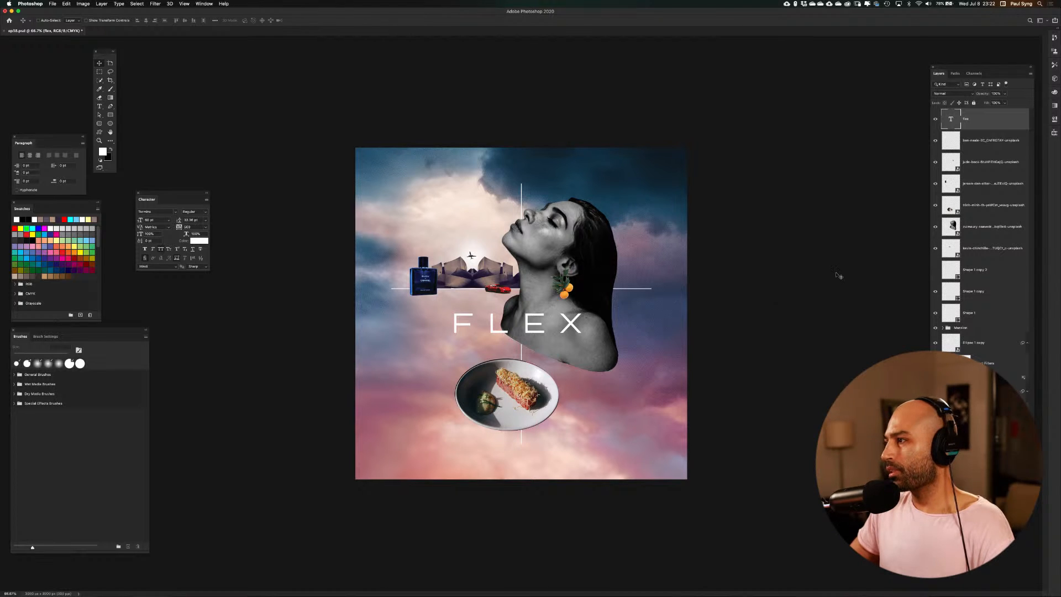
Try enlarging the woman's portrait with Free Transform, and undo the scaling
left_click(953, 226)
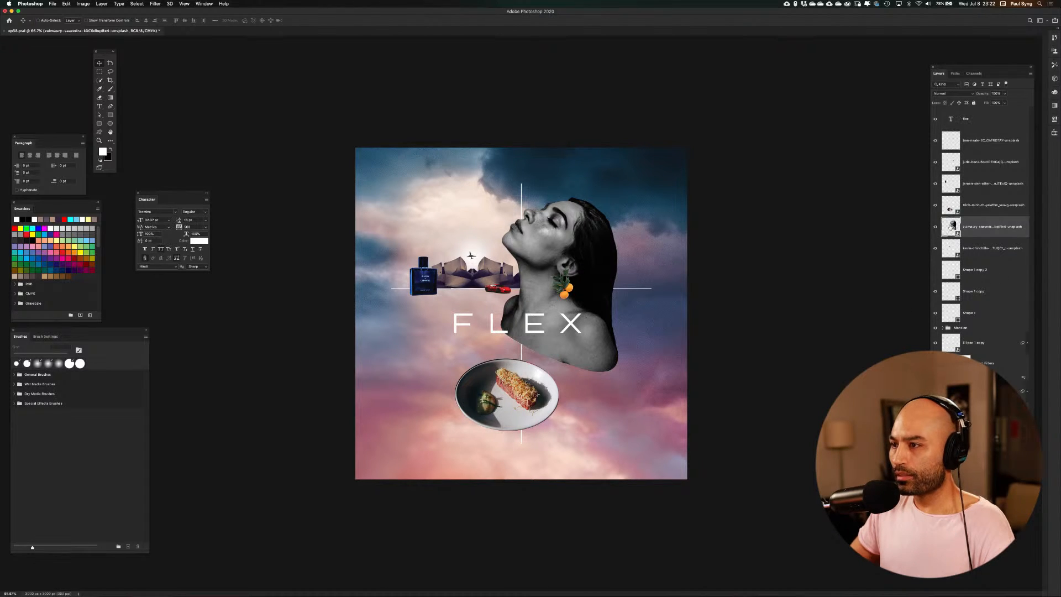
key("super+t")
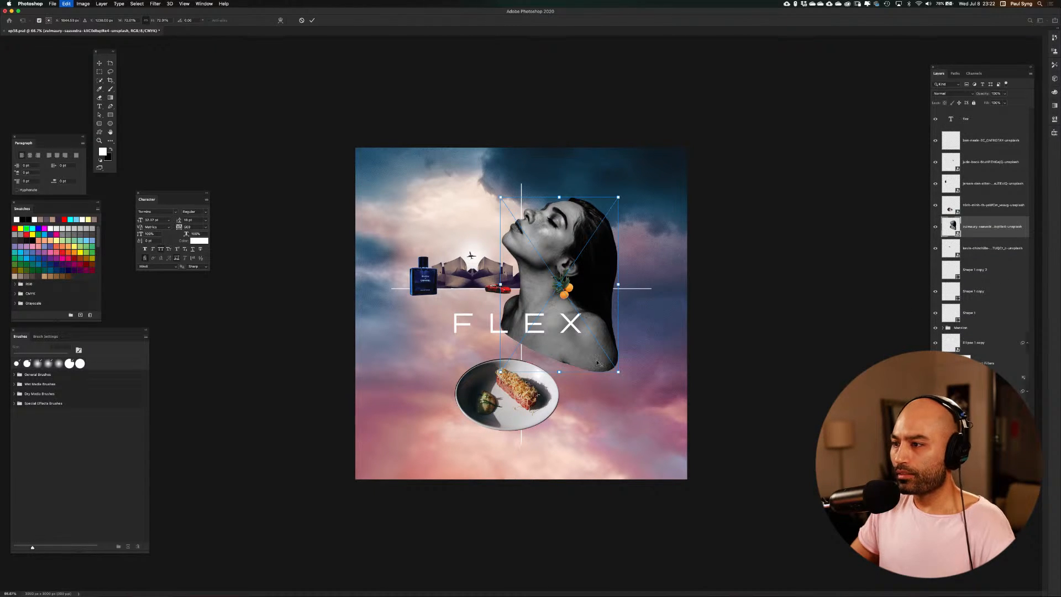
mouse_move(619, 372)
left_mouse_down()
mouse_move(646, 402)
mouse_move(613, 363)
left_mouse_up()
key("Return")
left_click_drag(616, 363, 613, 363)
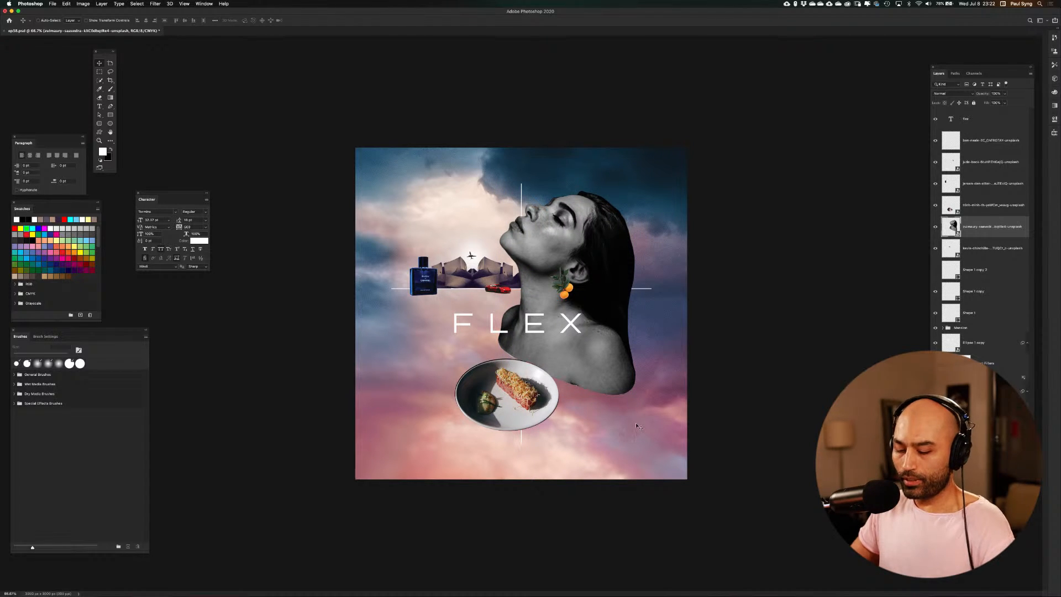
left_click_drag(636, 424, 638, 426)
key("super+z")
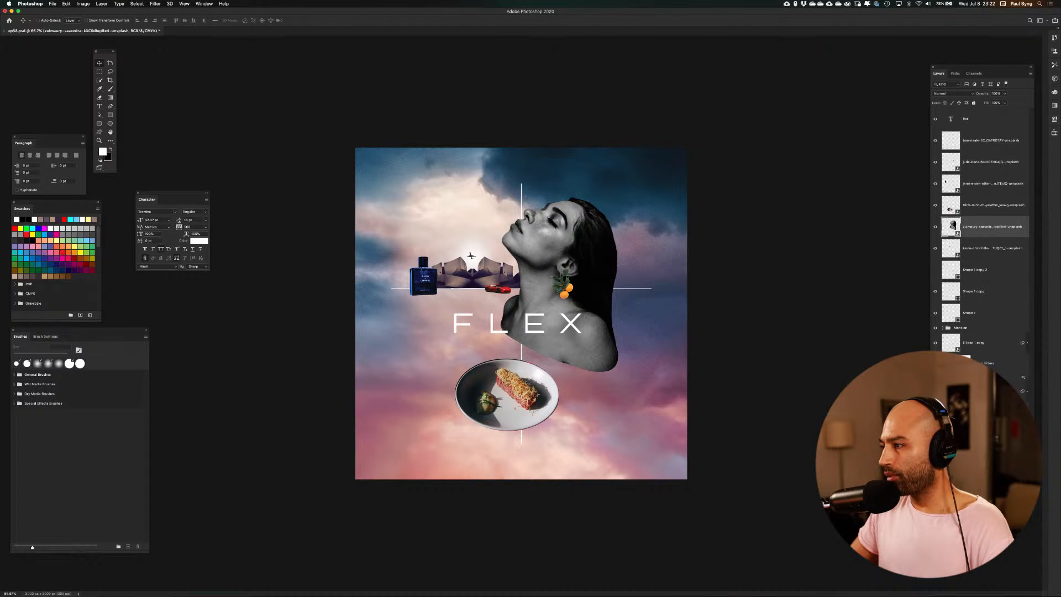
Select all the collage elements from the circle and cross lines up to the FLEX text, and scale them down slightly together
left_click(975, 391)
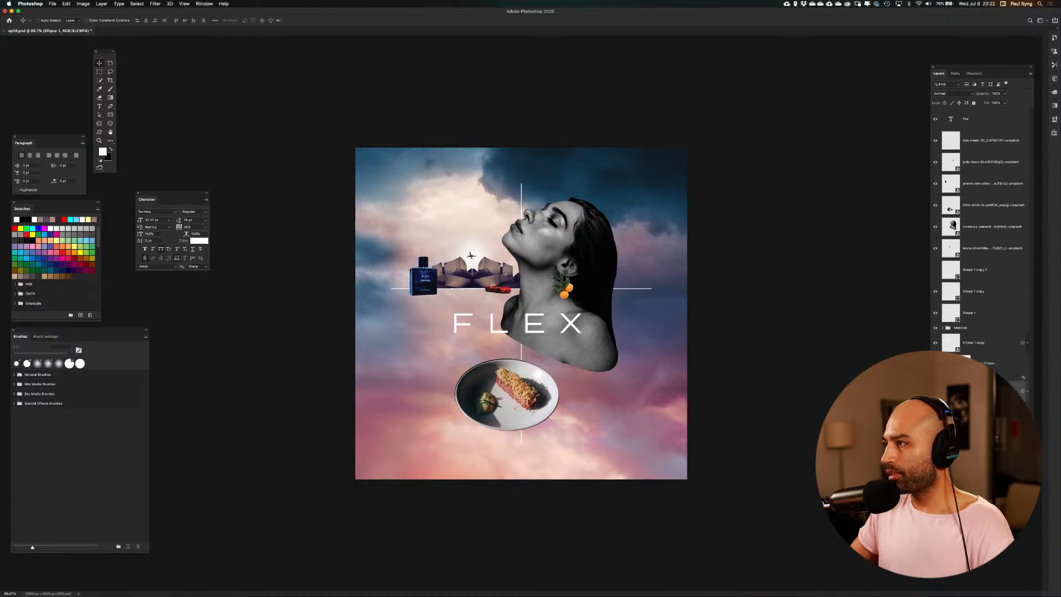
left_click(991, 121, "shift")
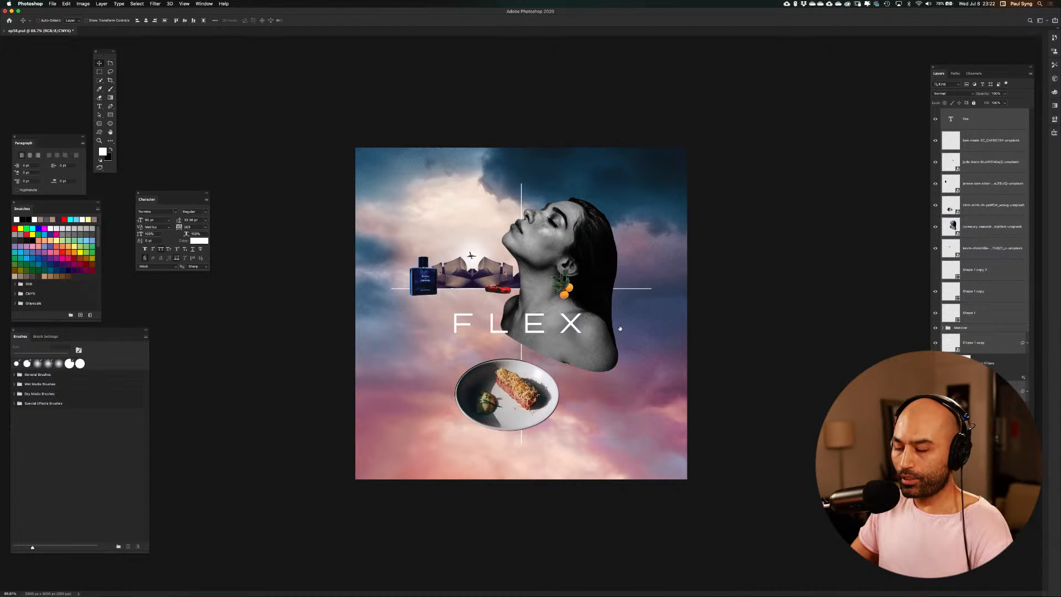
key("super+t")
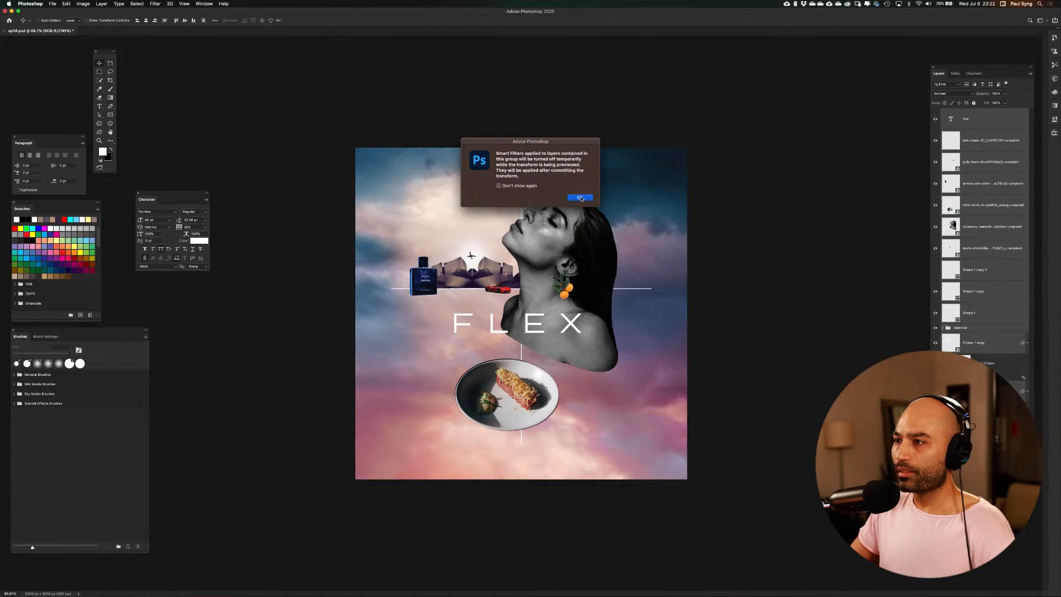
left_click(580, 197)
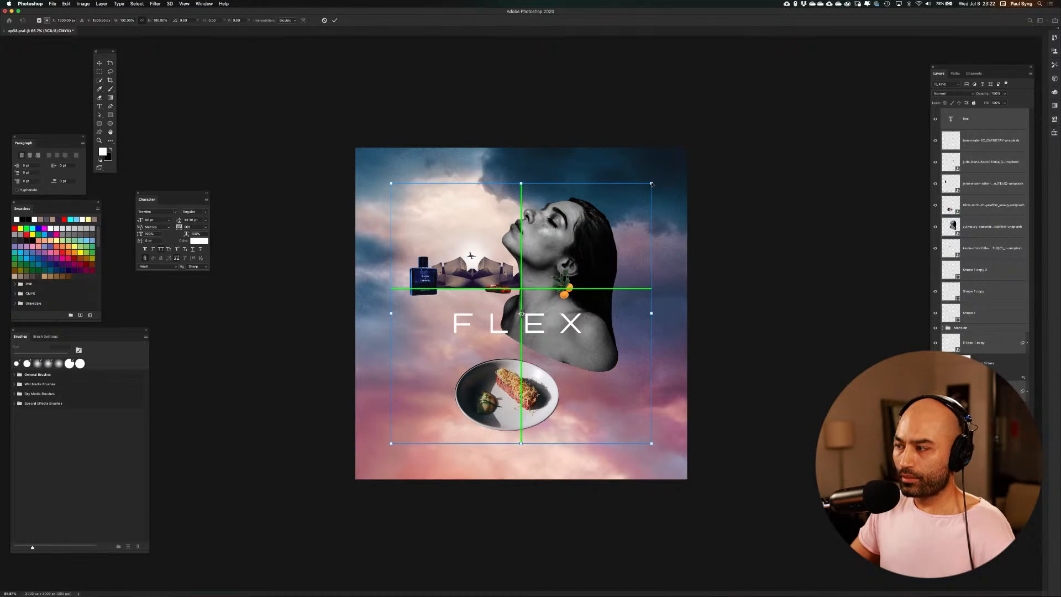
left_click_drag(651, 183, 635, 200)
key("Return")
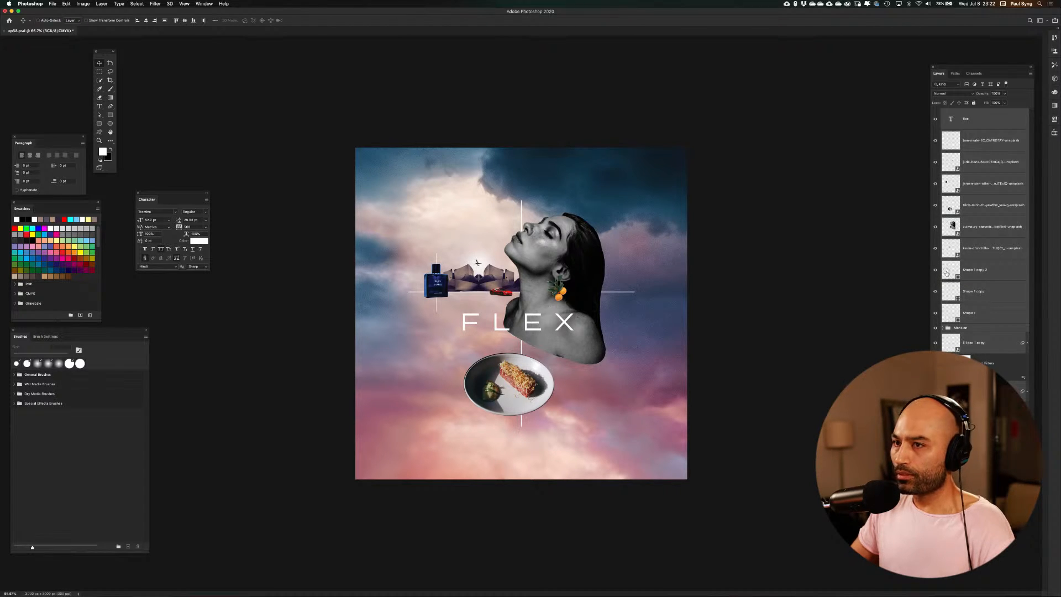
Duplicate the FLEX text twice to form three stacked rows shifted left, between the perfume bottle and the plate
left_click(947, 273)
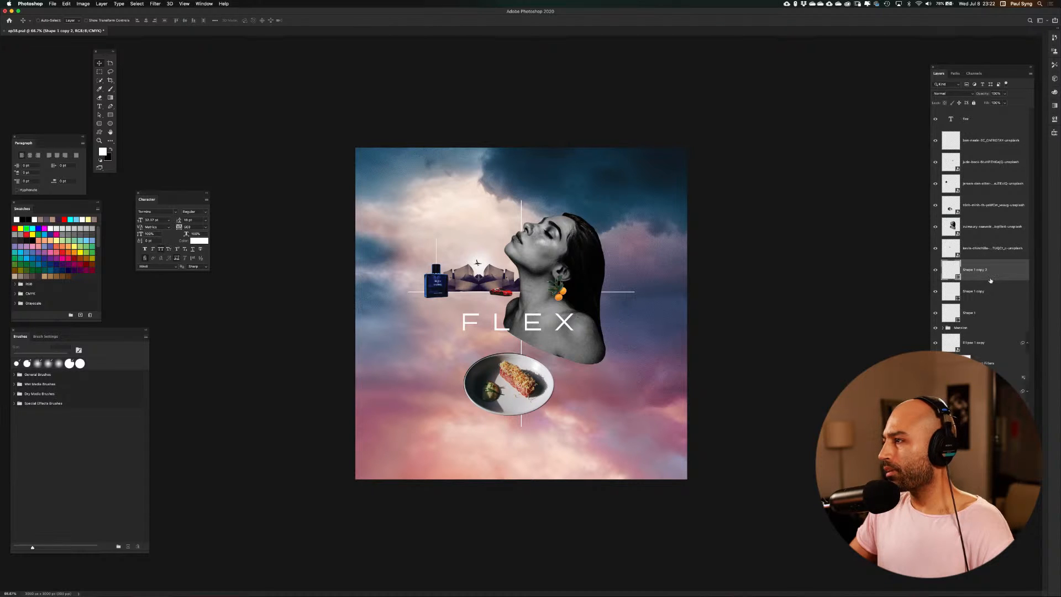
left_click(981, 119)
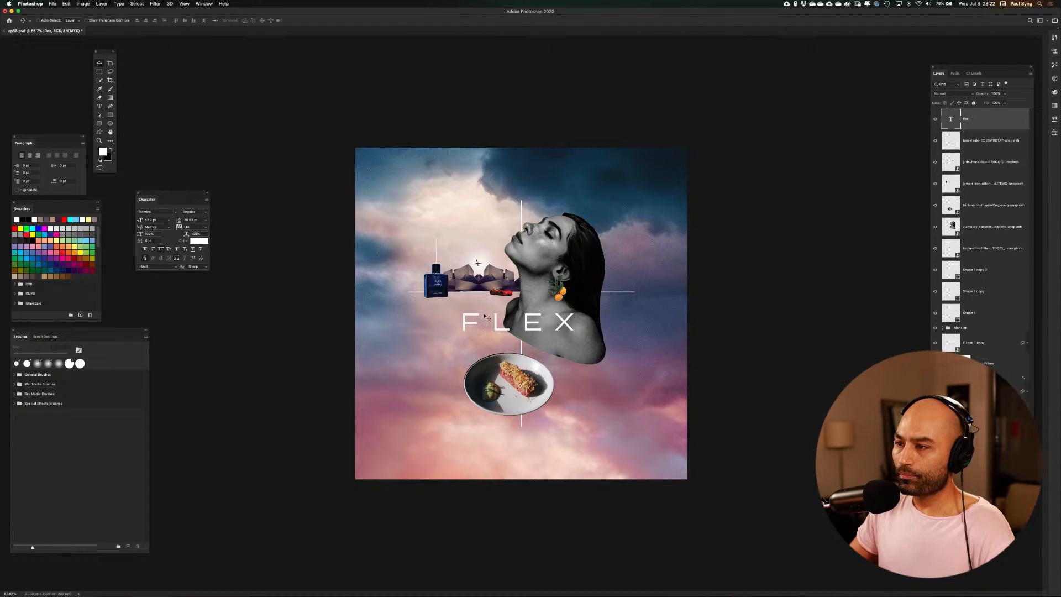
left_click_drag(504, 332, 491, 364)
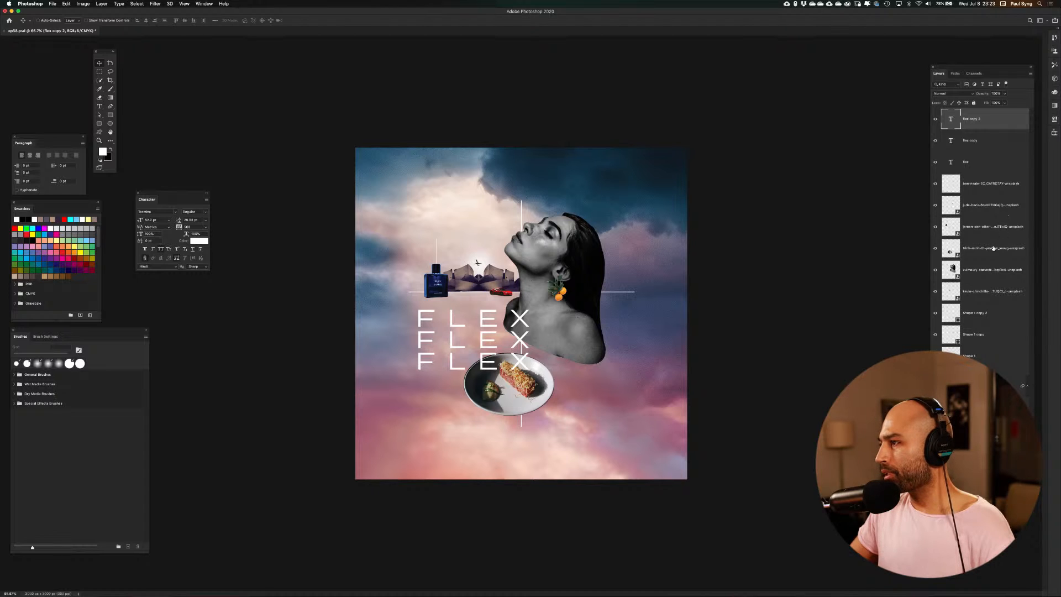
Move the plate layer to the top of the layer stack so it overlaps the FLEX rows
left_click(935, 250)
left_click(935, 250)
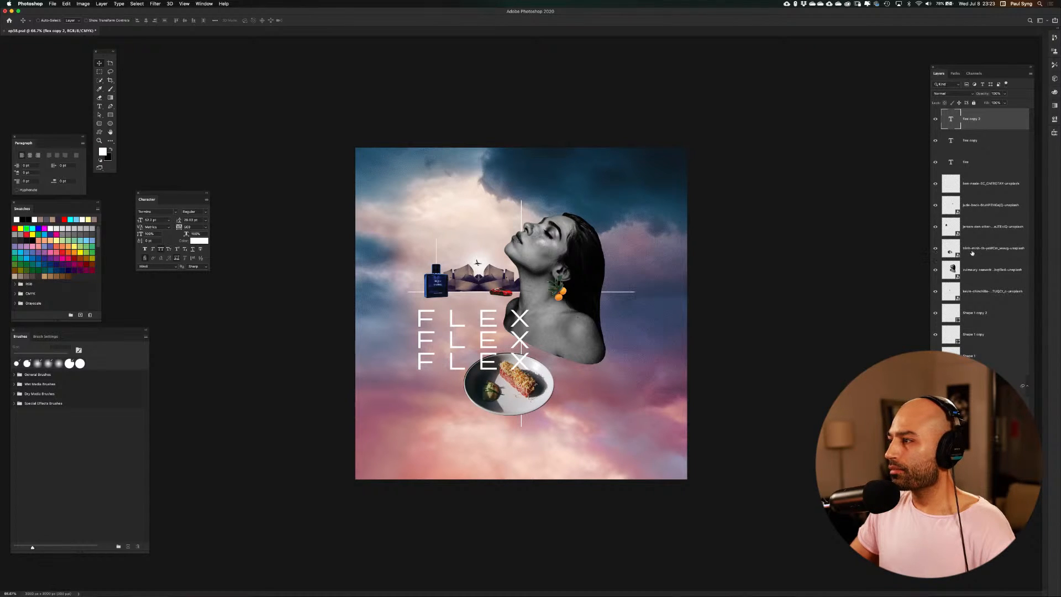
left_click(989, 252)
left_click_drag(989, 252, 987, 113)
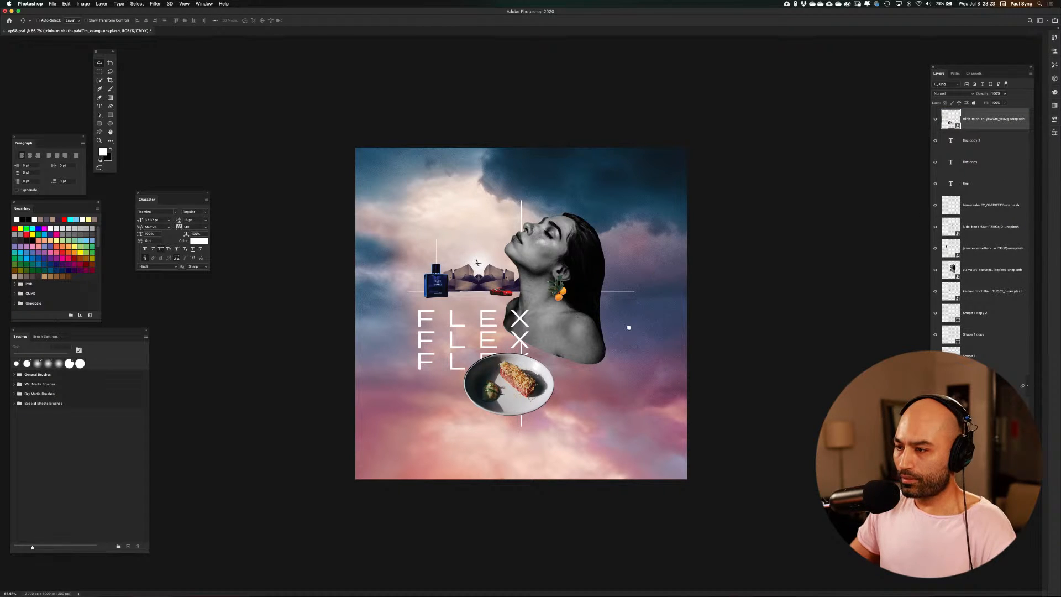
key("super+1")
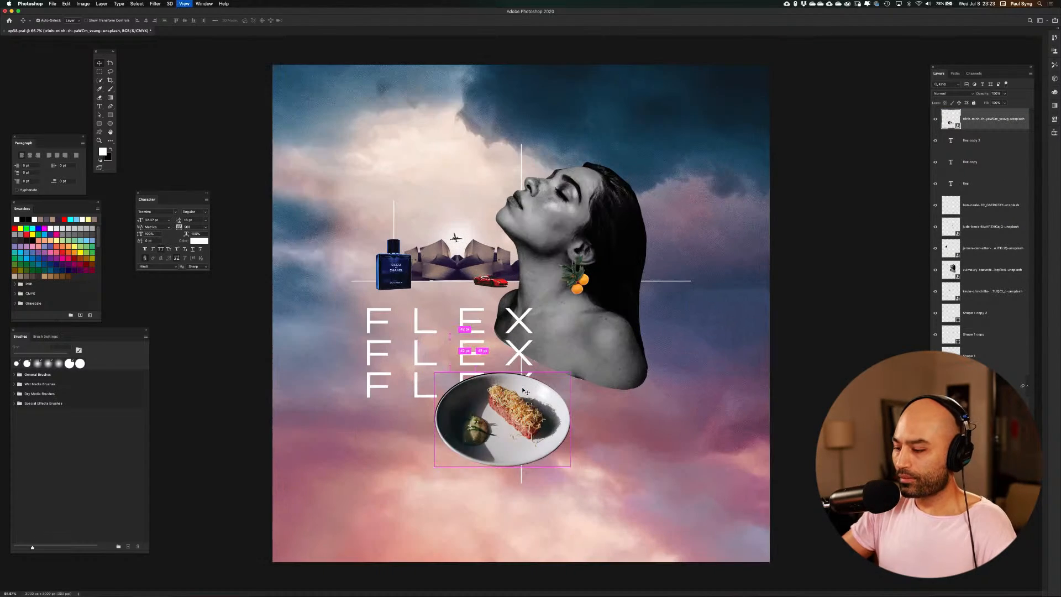
key("super+minus")
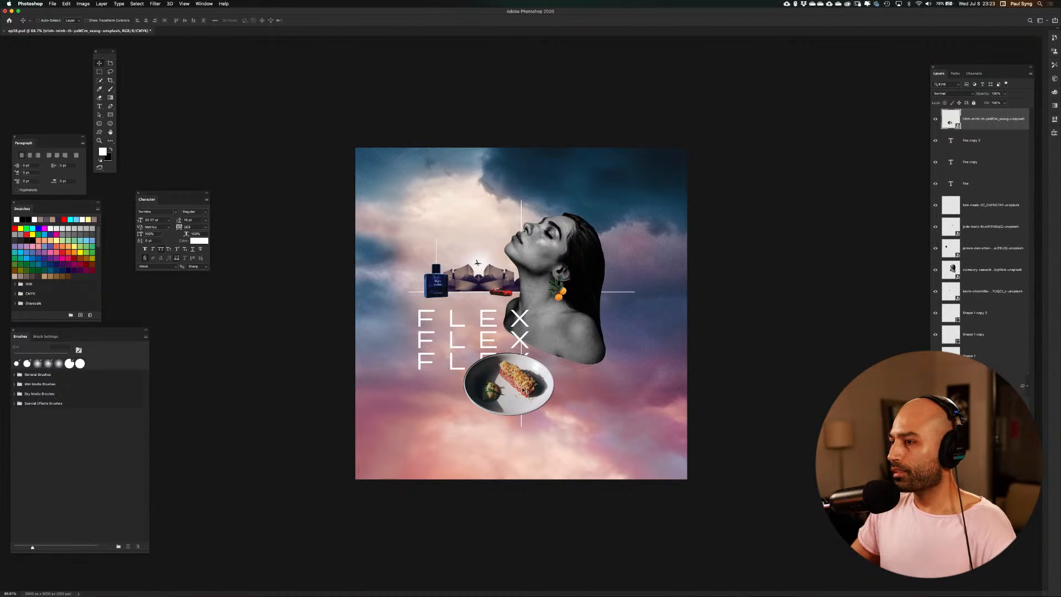
Try enlarging and repositioning the plate with Free Transform, and undo the changes
key("super+t")
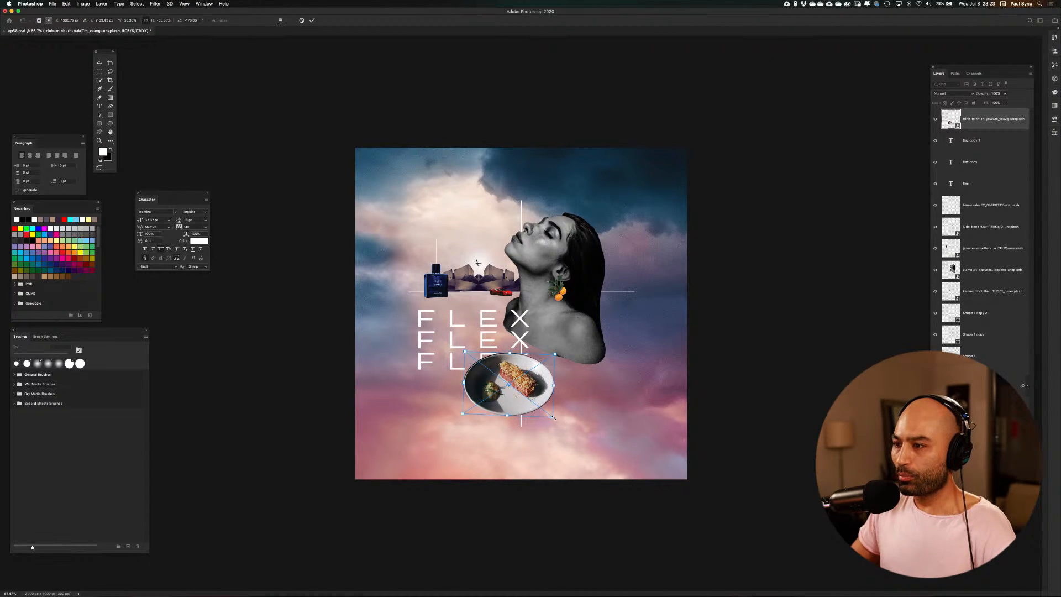
left_click_drag(553, 418, 668, 505)
left_click_drag(645, 427, 576, 480)
key("super+z")
key("super+z")
key("super+z")
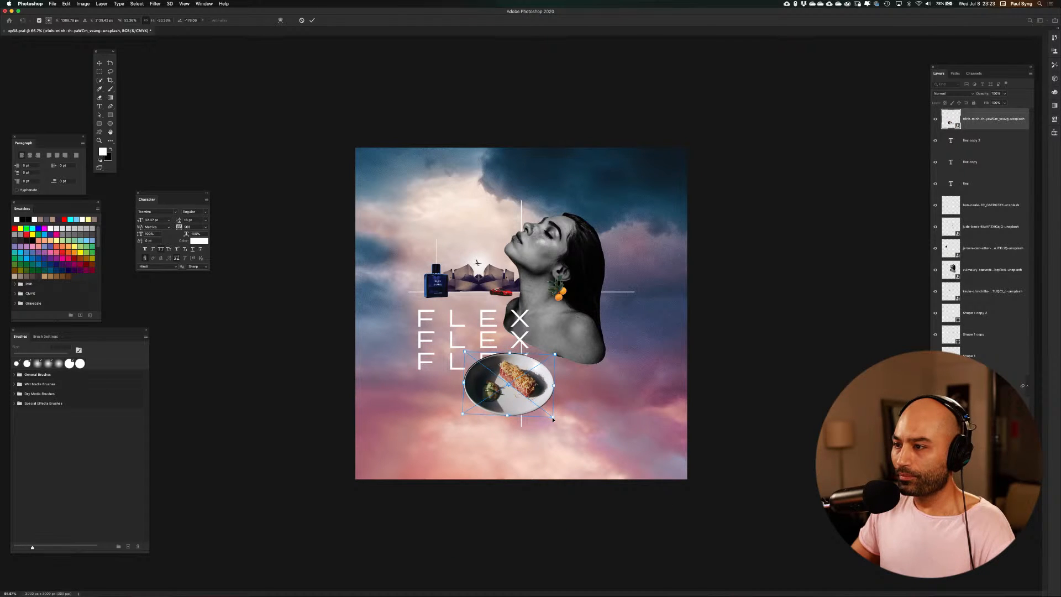
Scale the plate down to about three quarters of its size, keeping it on the vertical line
left_click_drag(552, 419, 529, 384)
key("super+0")
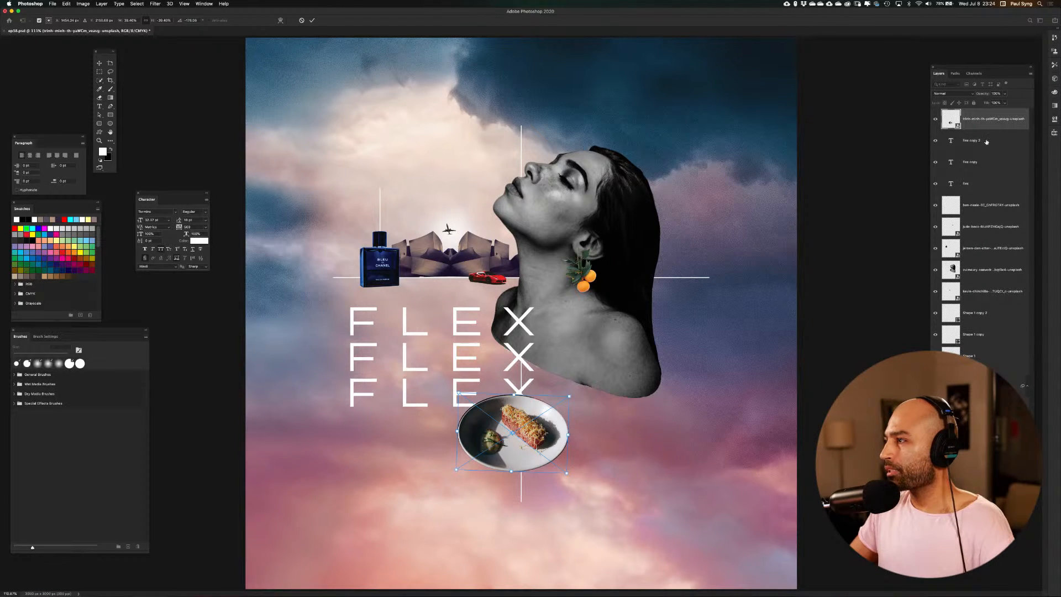
key("Return")
Delete the upper two FLEX text rows, keeping only the row beside the plate
left_click(990, 183)
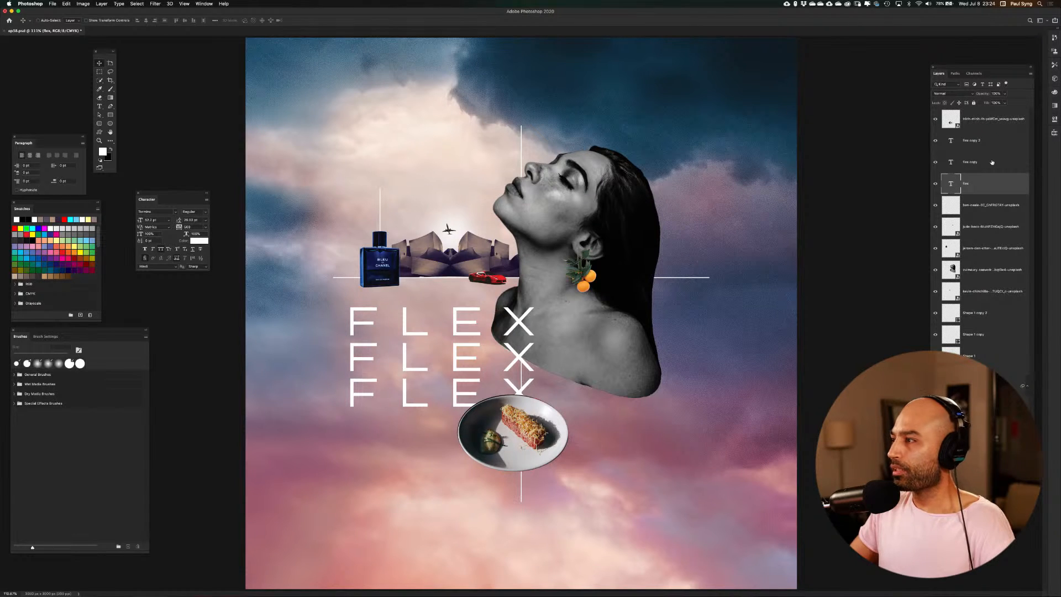
left_click(992, 164, "shift")
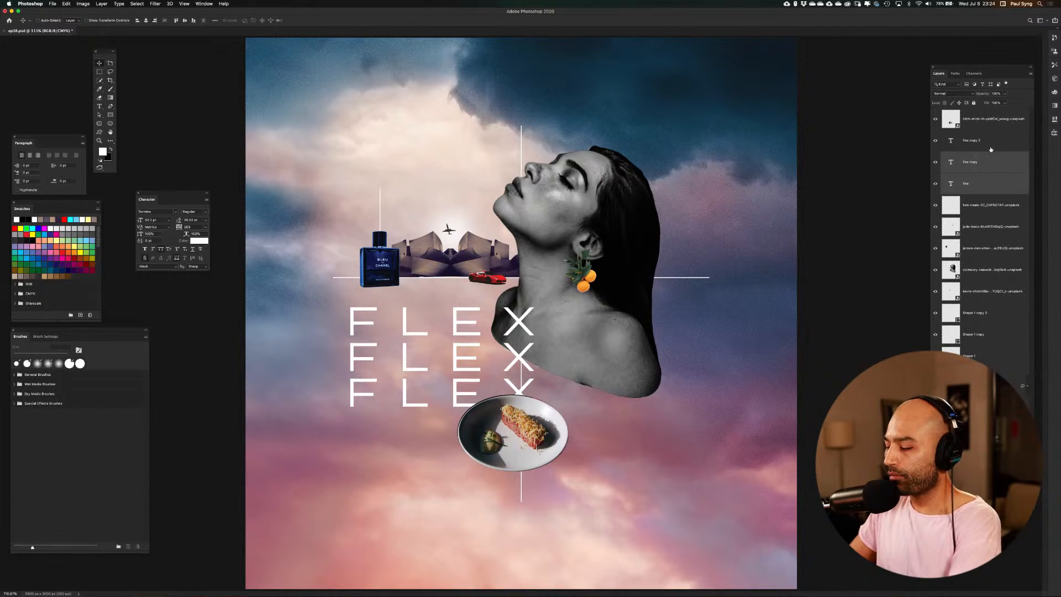
key("BackSpace")
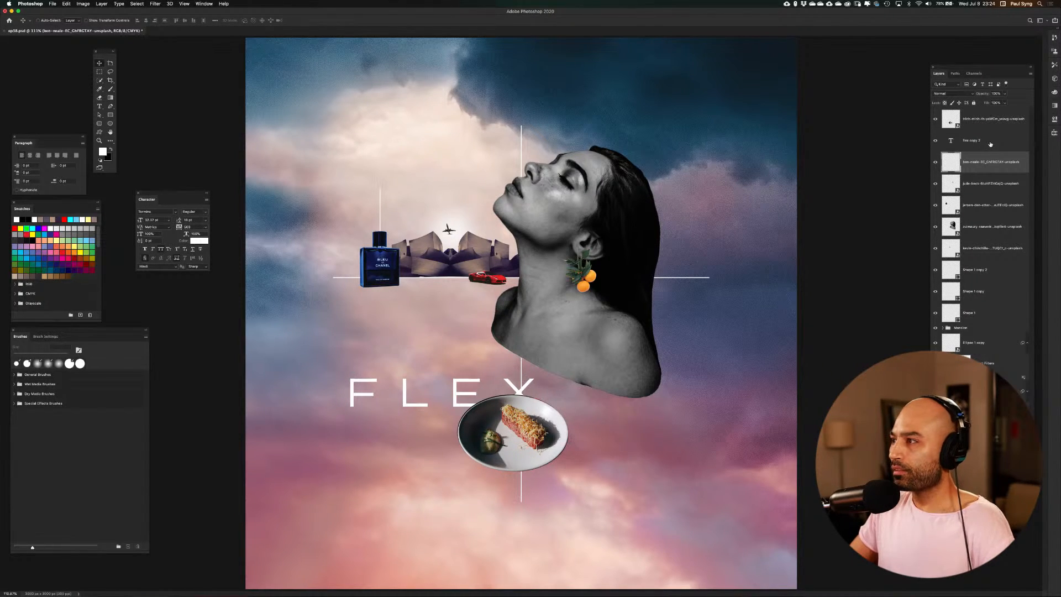
Replace the remaining FLEX text with the single letter G
left_click(991, 142)
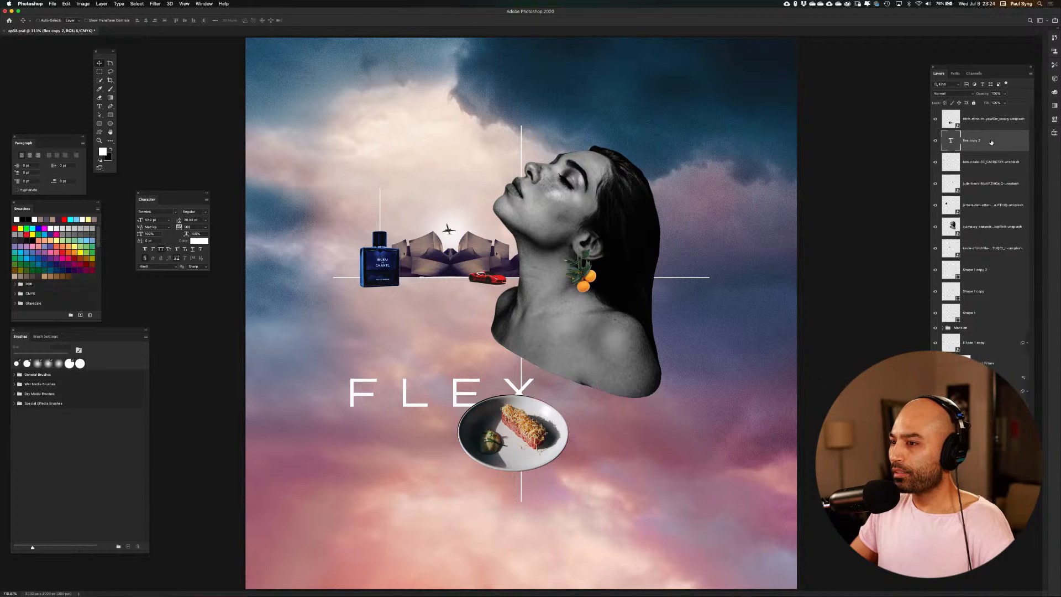
left_click(934, 141)
left_click(934, 142)
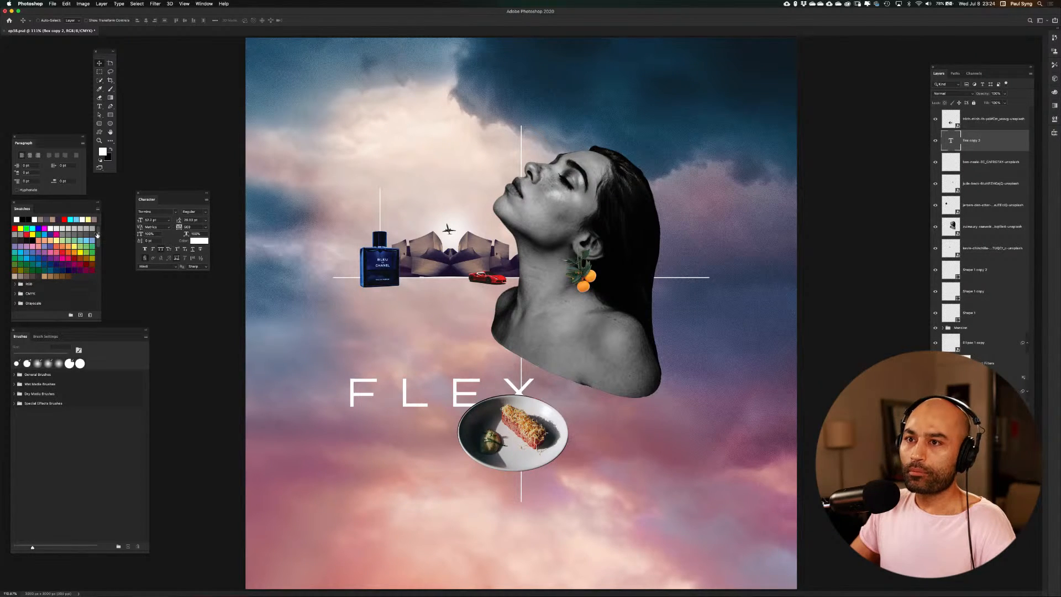
left_click(101, 106)
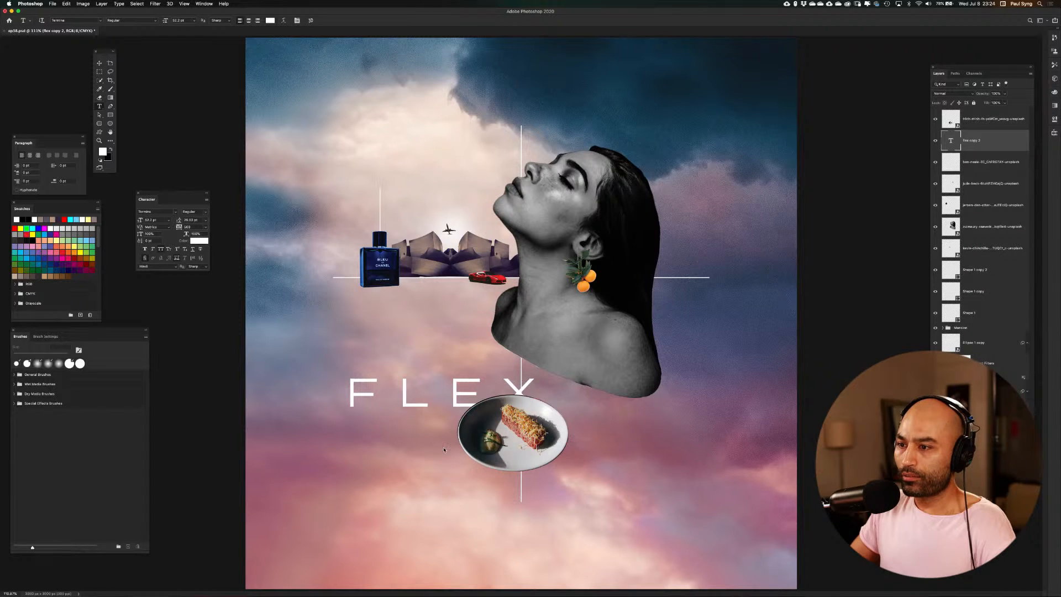
double_click(397, 394)
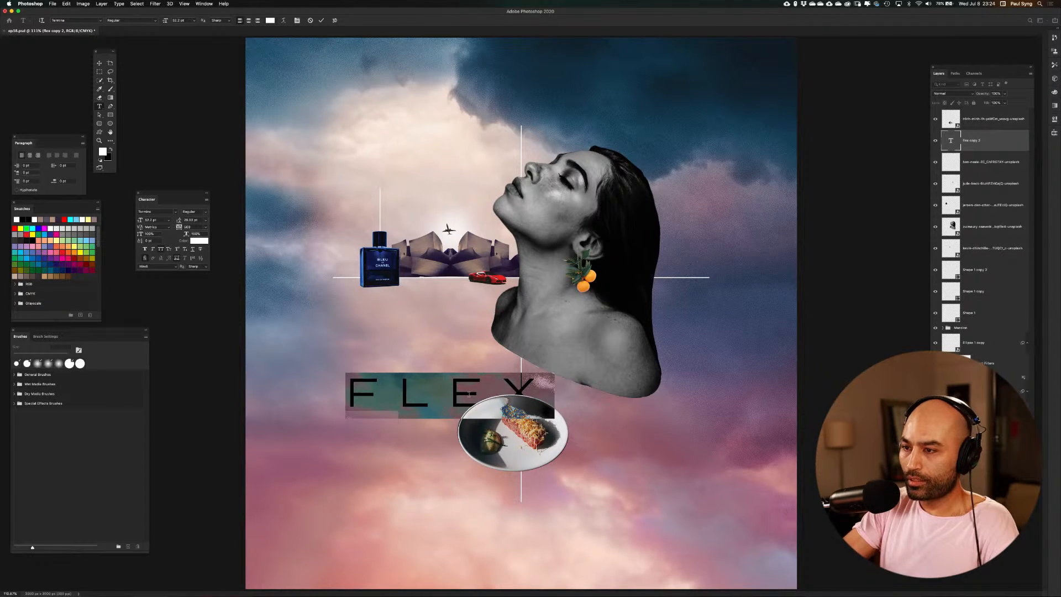
type("F")
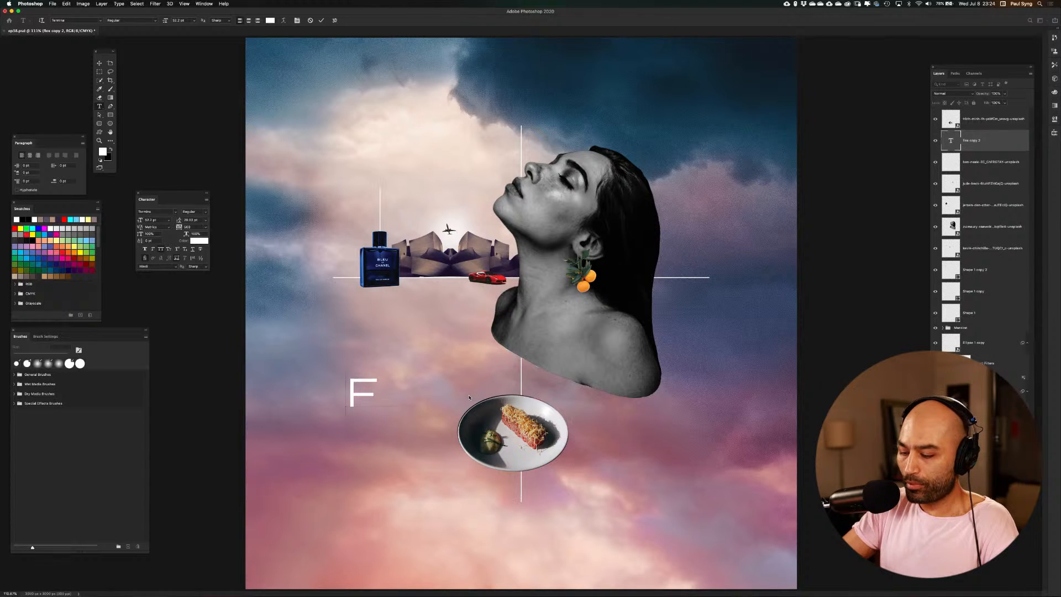
key("BackSpace")
type("G")
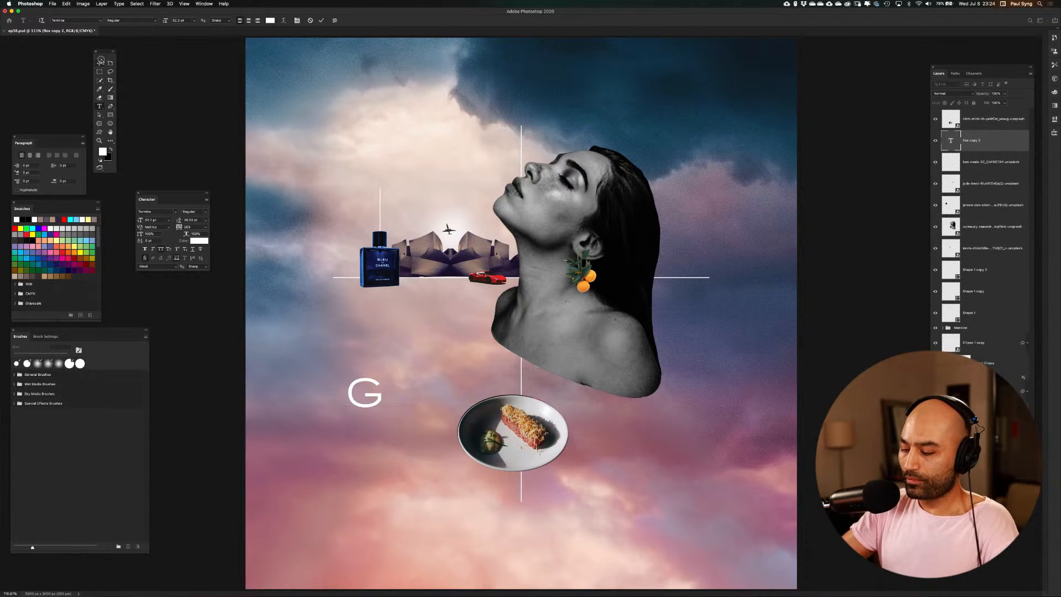
left_click(100, 62)
Enlarge the letter G to nearly half the canvas width and position it around the plate
key("super+1")
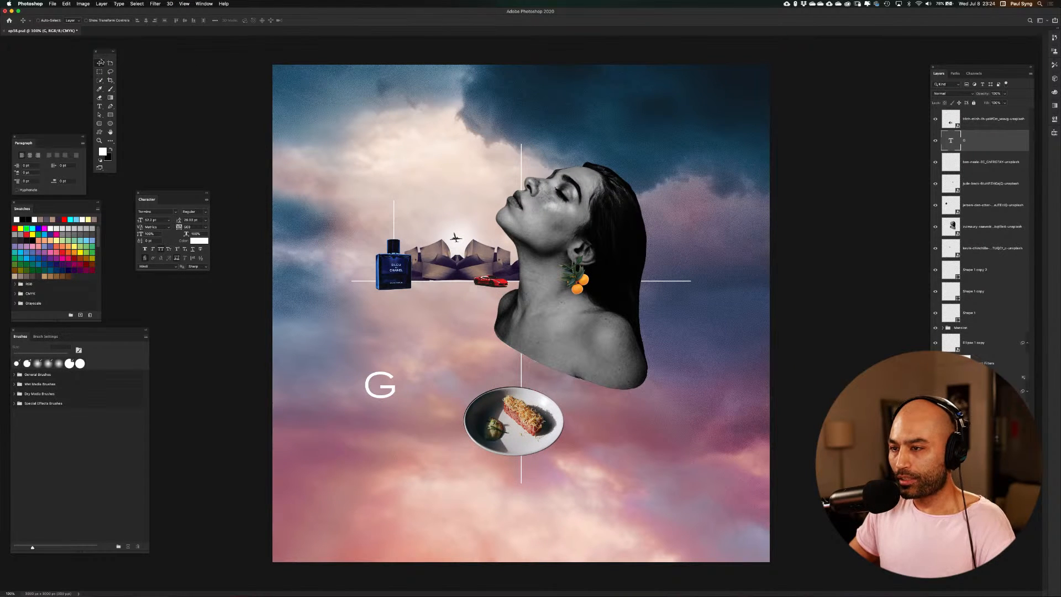
key("super+t")
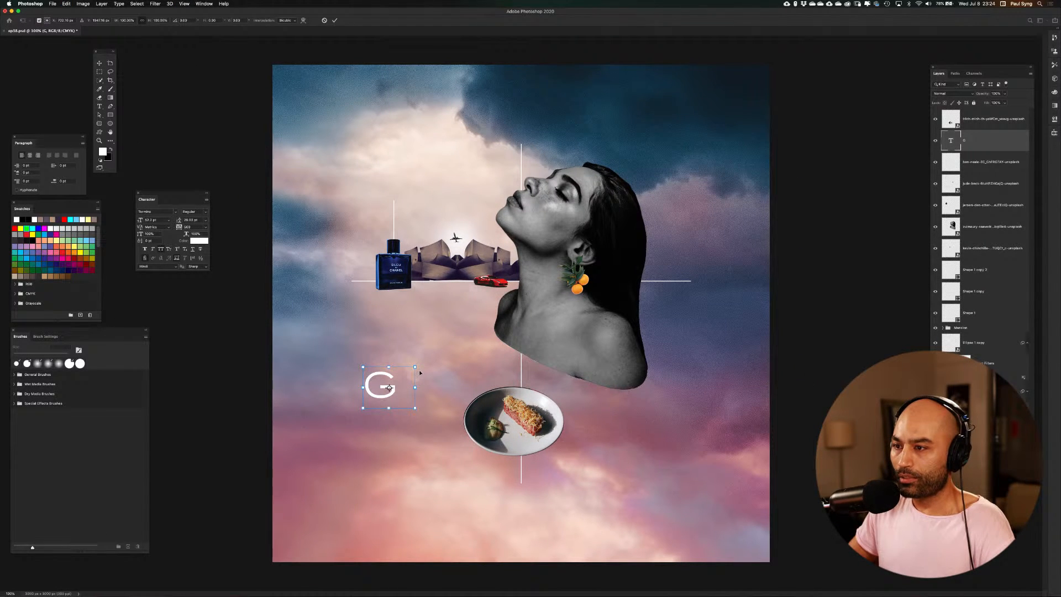
left_click_drag(415, 367, 838, 192)
left_click_drag(590, 246, 589, 416)
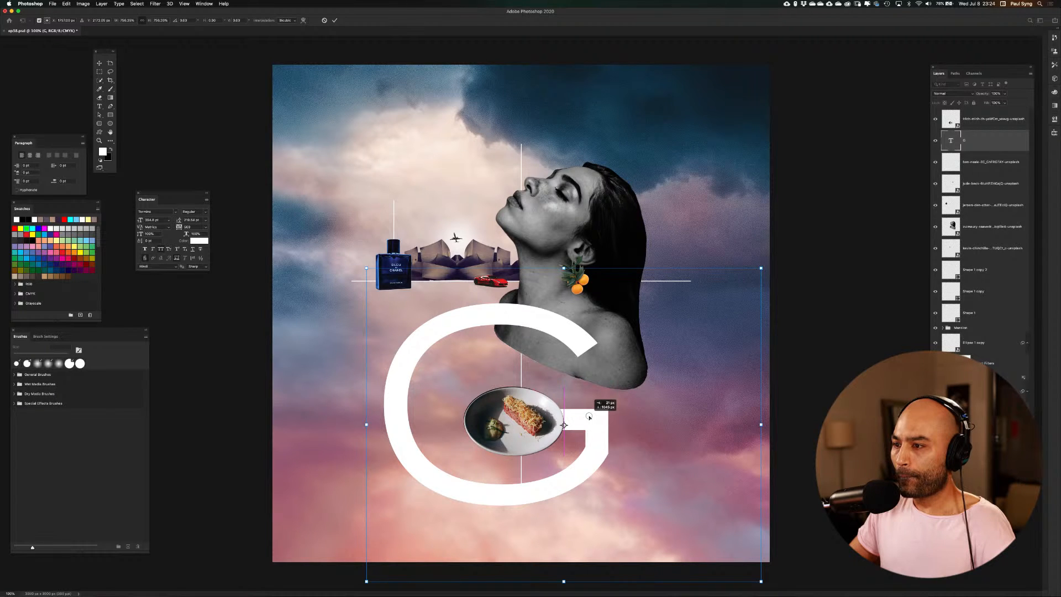
left_click_drag(589, 416, 588, 421)
key("Return")
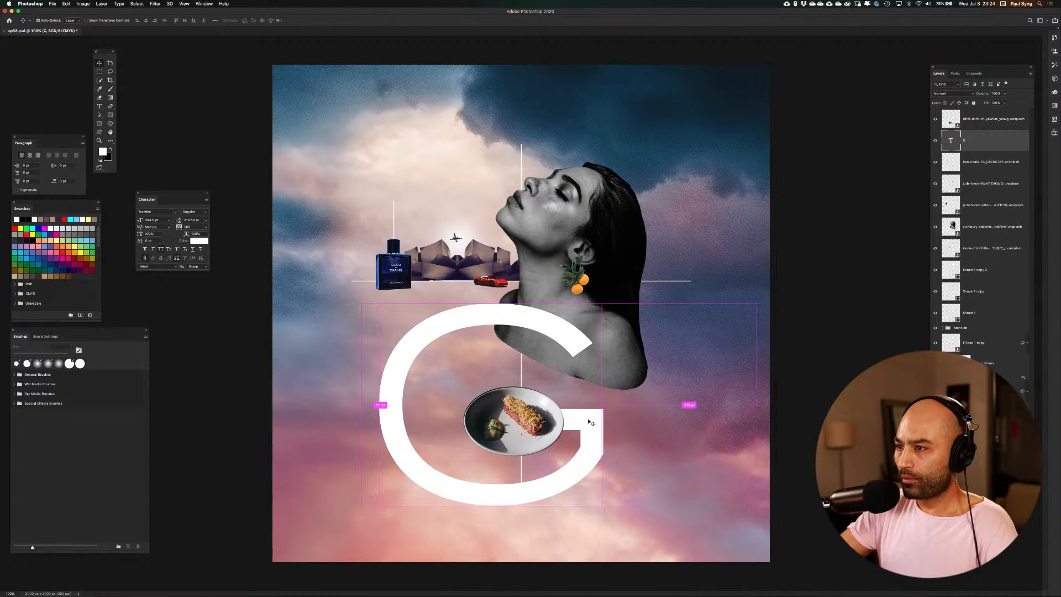
Move the woman's portrait layer to the top of the layer stack so her shoulder overlaps the G
key("super+equal")
key("super+minus")
key("super+minus")
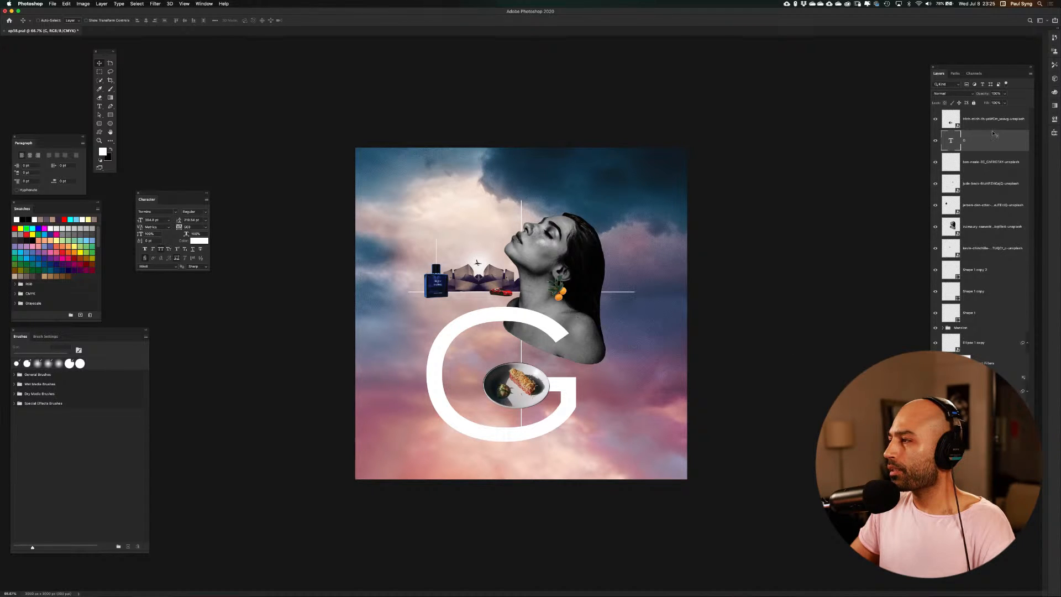
left_click(982, 227)
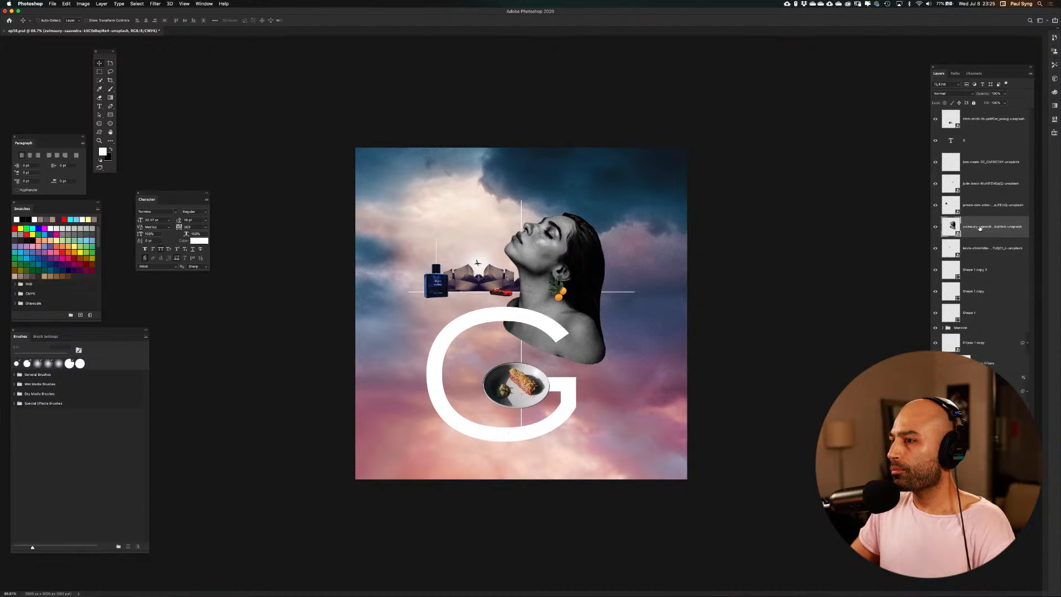
left_click_drag(979, 227, 974, 114)
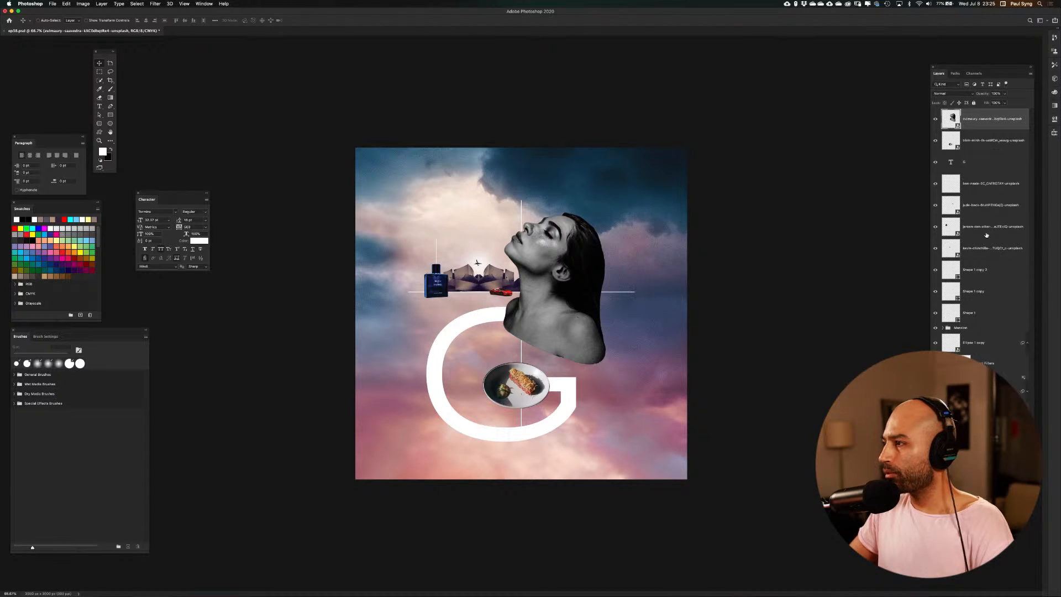
Move the orange fruit earring layer above the portrait and flip it horizontally
left_click(958, 210)
left_click_drag(988, 205, 986, 112)
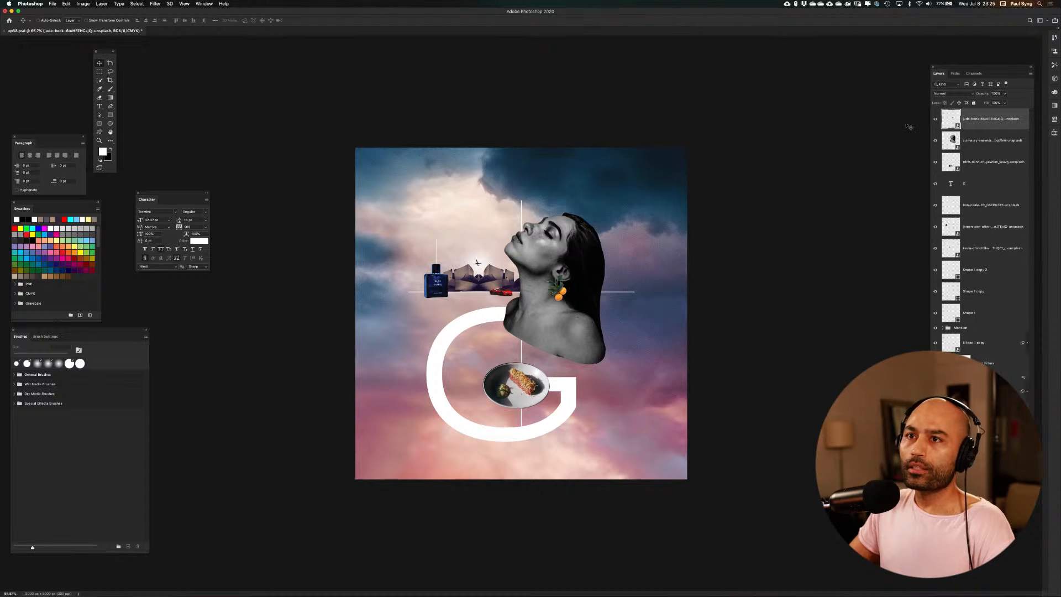
left_click(67, 4)
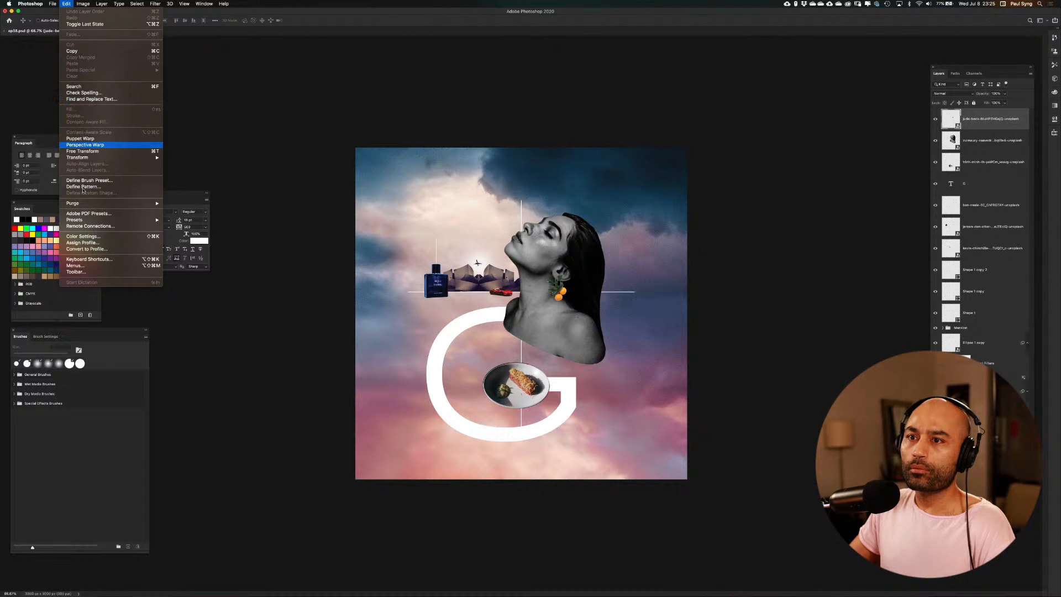
mouse_move(87, 159)
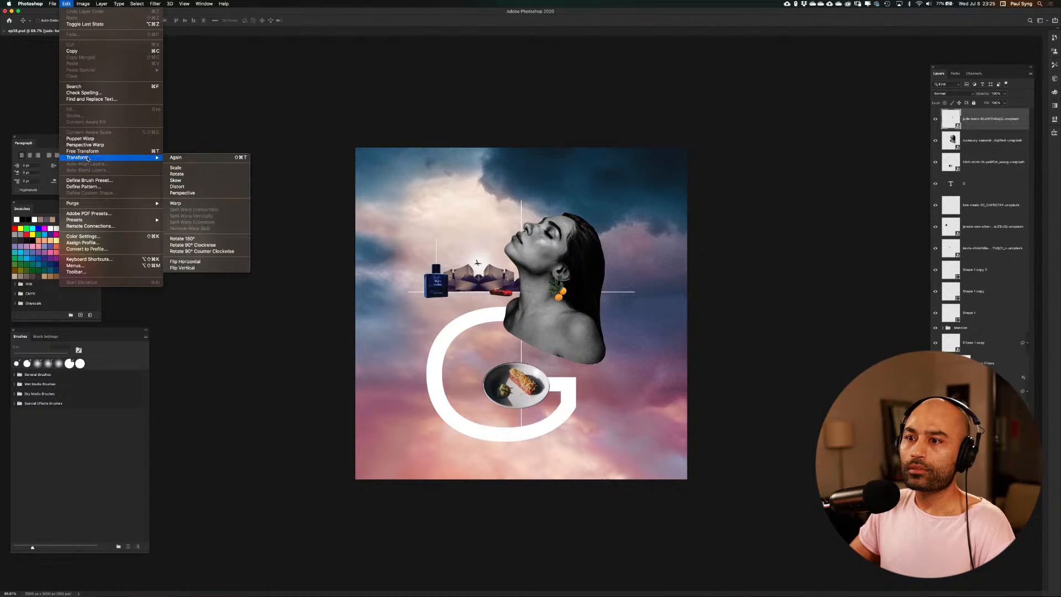
left_click(188, 262)
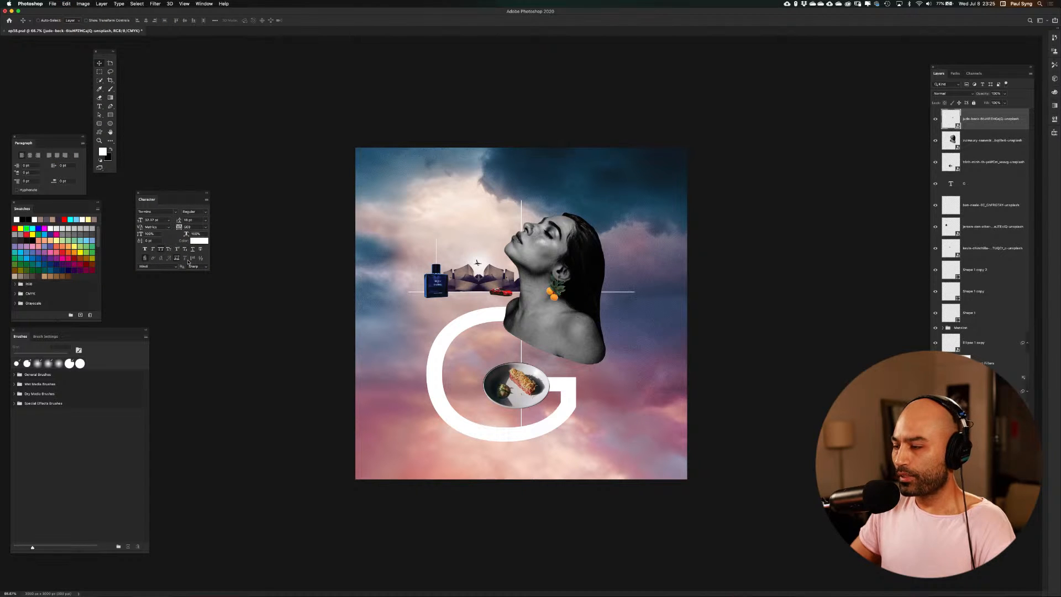
Move the orange fruit earring slightly left so it hangs beneath the woman's earlobe
key("super+equal")
key("super+equal")
key("super+equal")
key("super+equal")
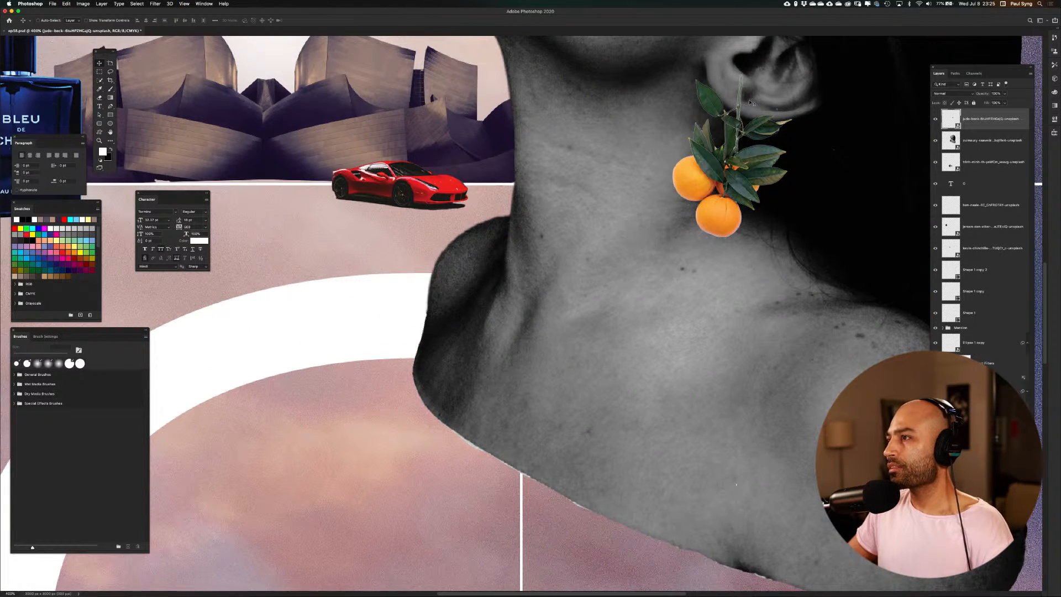
left_click_drag(738, 123, 718, 123)
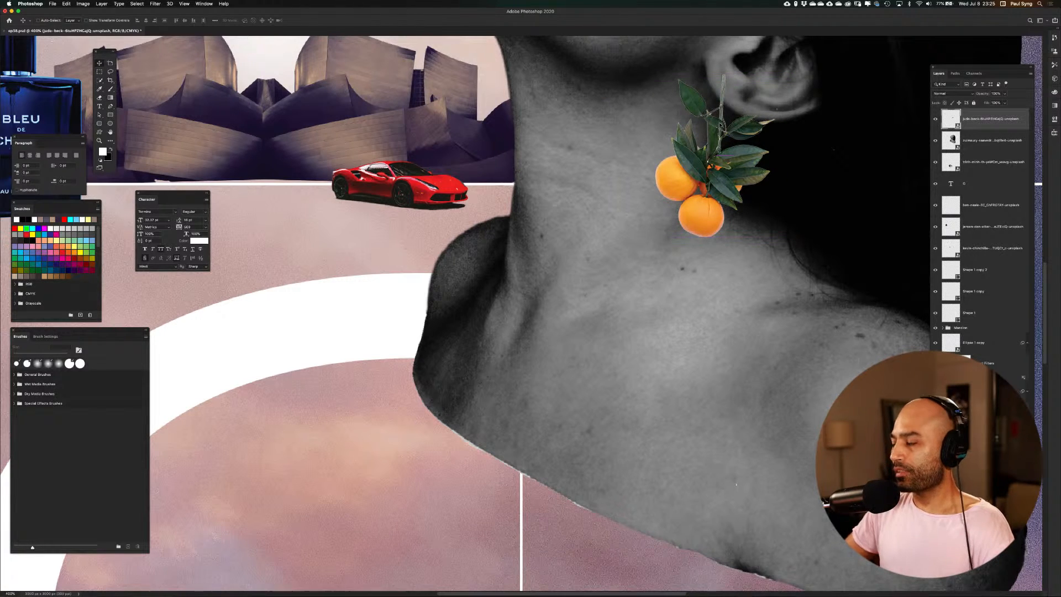
key("Left")
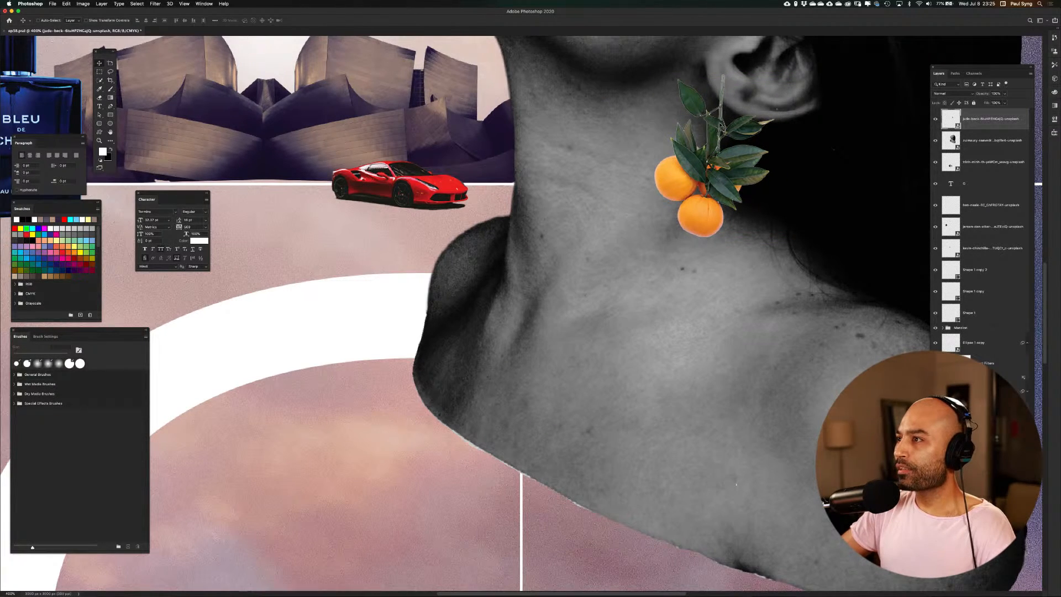
key("Right")
key("Left")
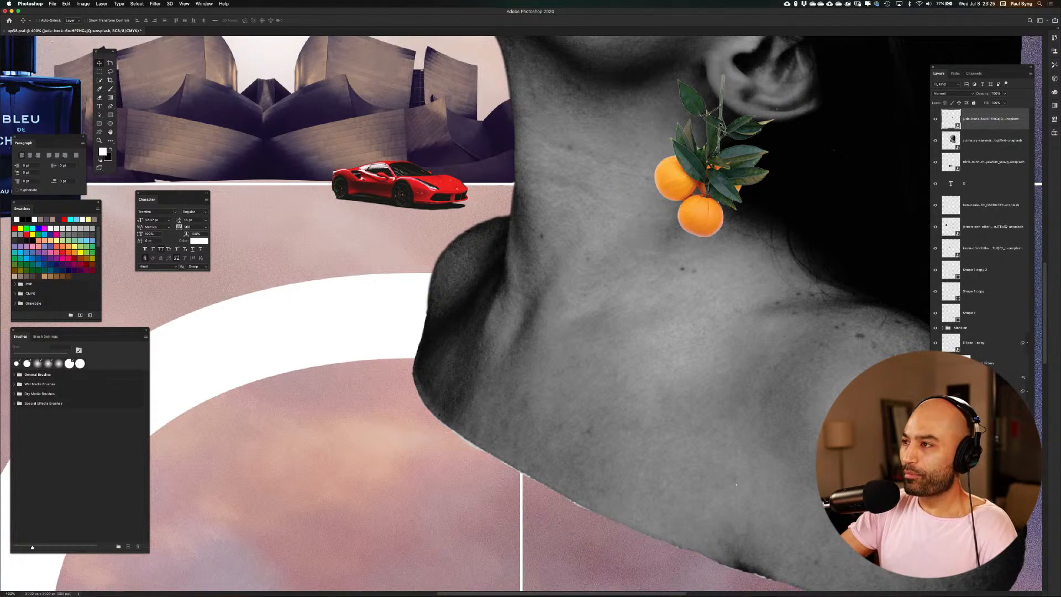
Hide the letter G and the cloud background to leave the collage on the plain brown backdrop
key("super+0")
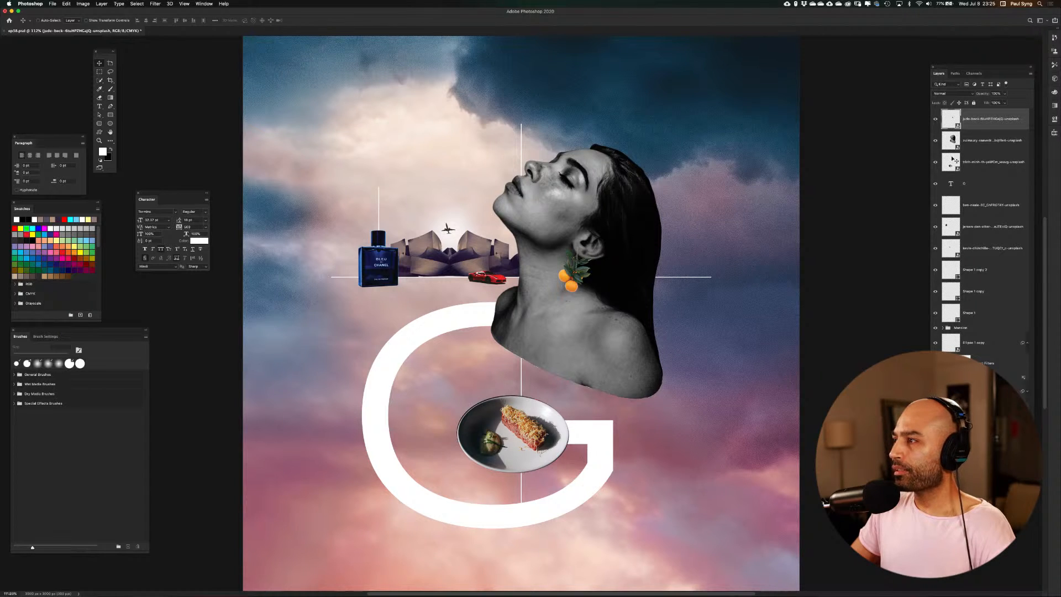
left_click(935, 184)
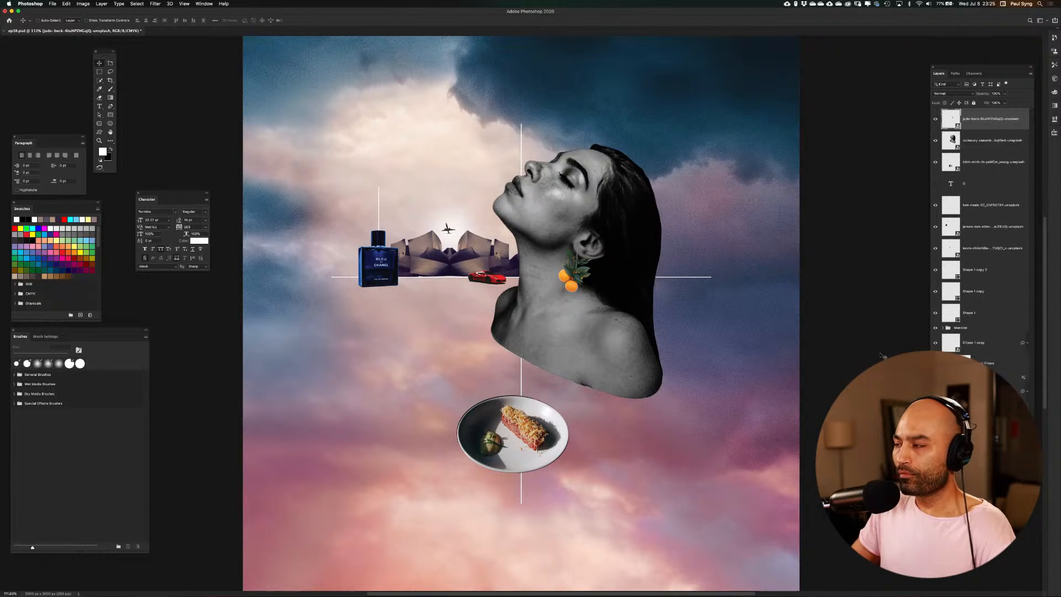
left_click(935, 440)
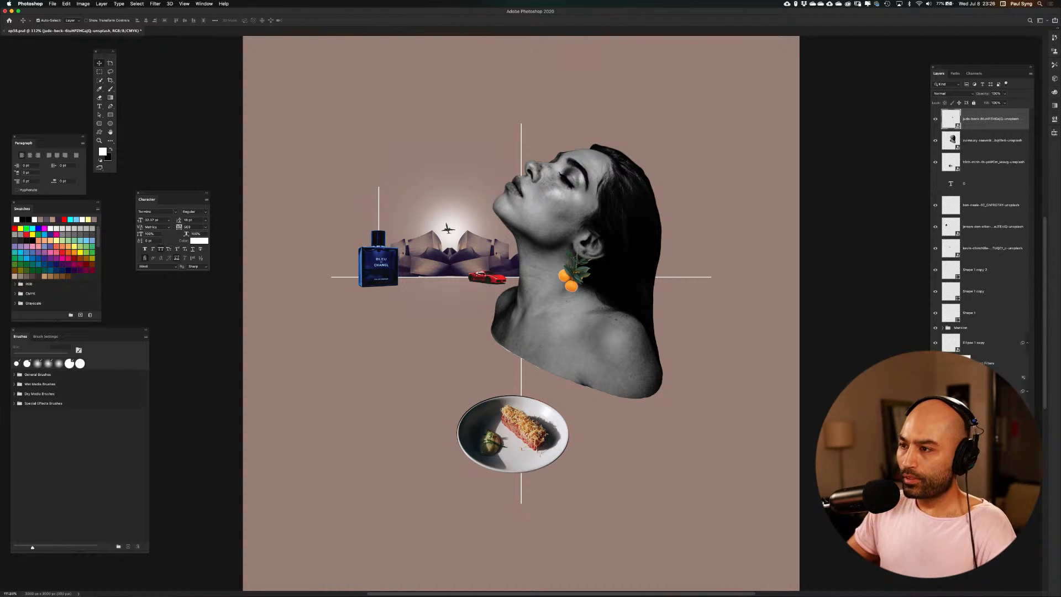
Draw a thin white horizontal line from the crossing of the existing lines past the canvas's right edge, with a height of 4 px
key("super+minus")
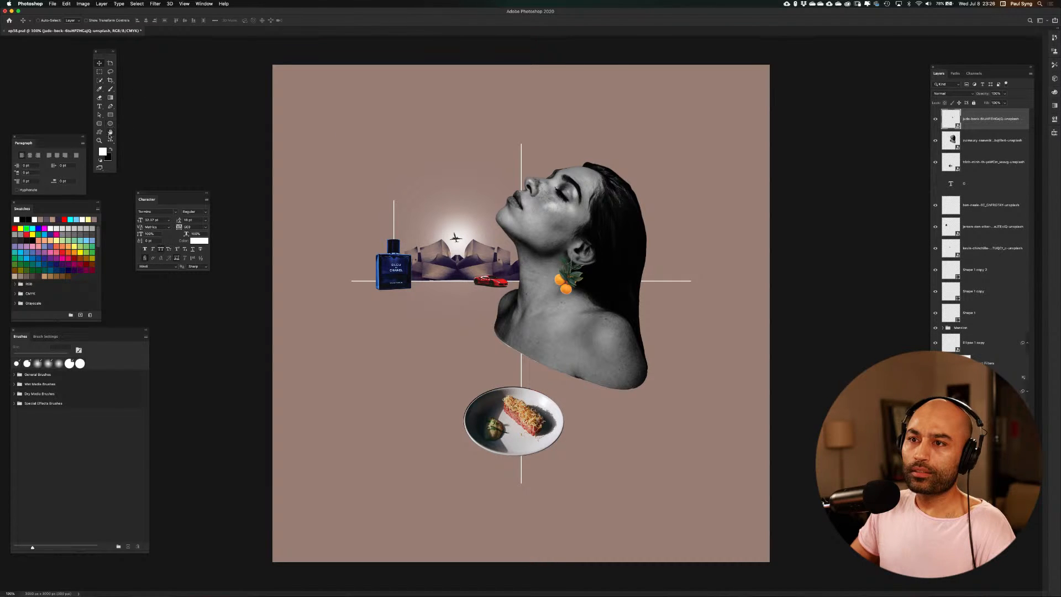
left_click(110, 139)
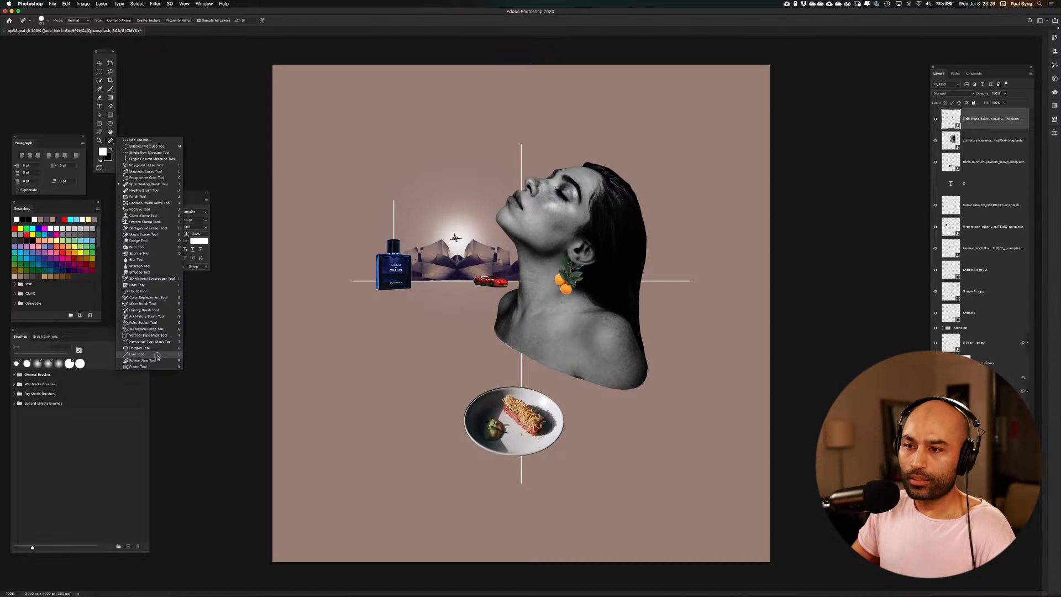
left_click(157, 355)
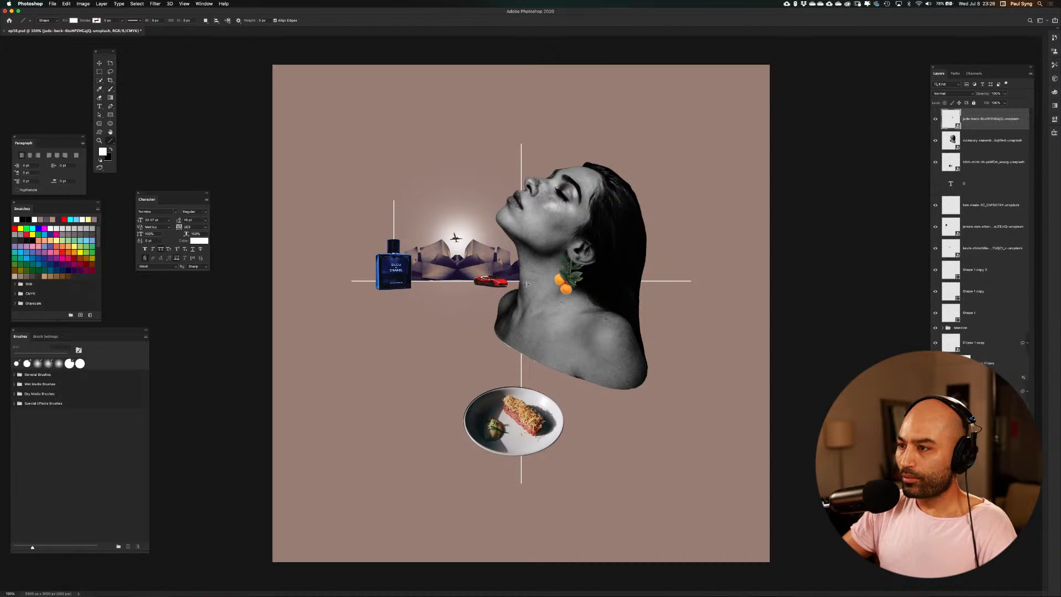
key("super+semicolon")
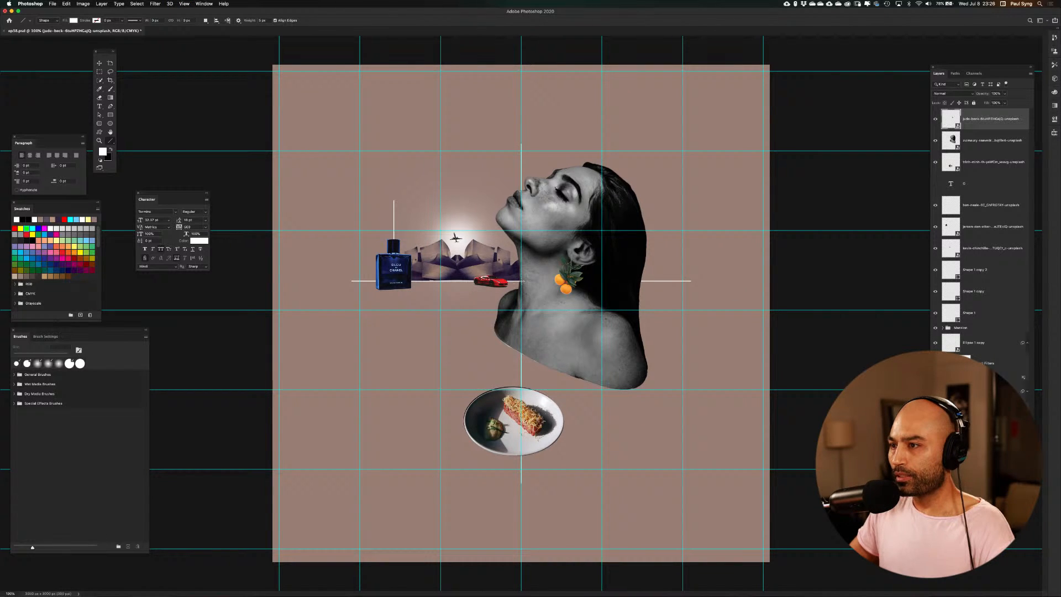
left_click_drag(522, 280, 852, 281)
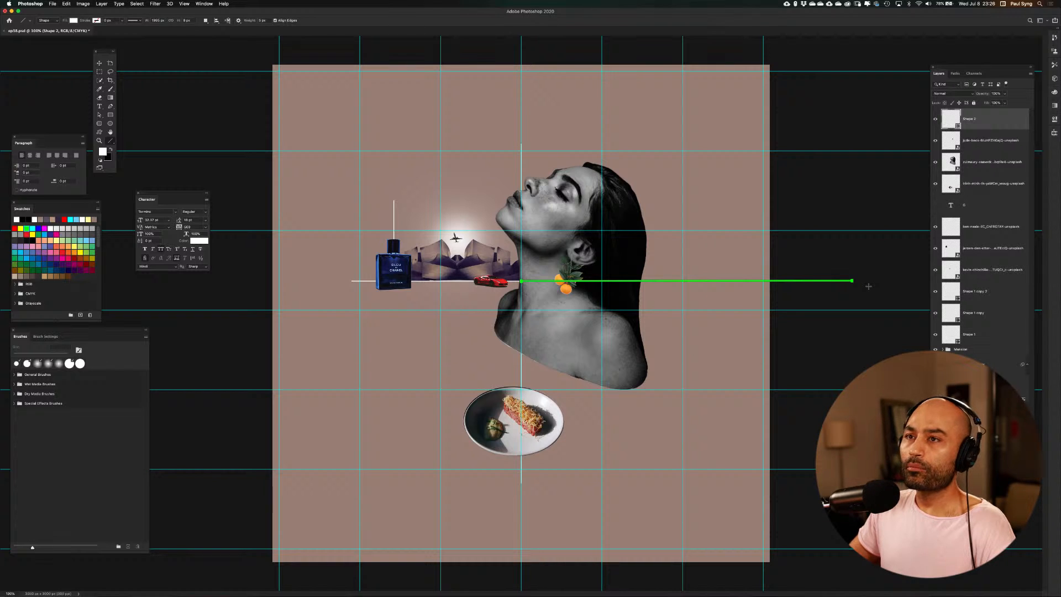
left_click(188, 21)
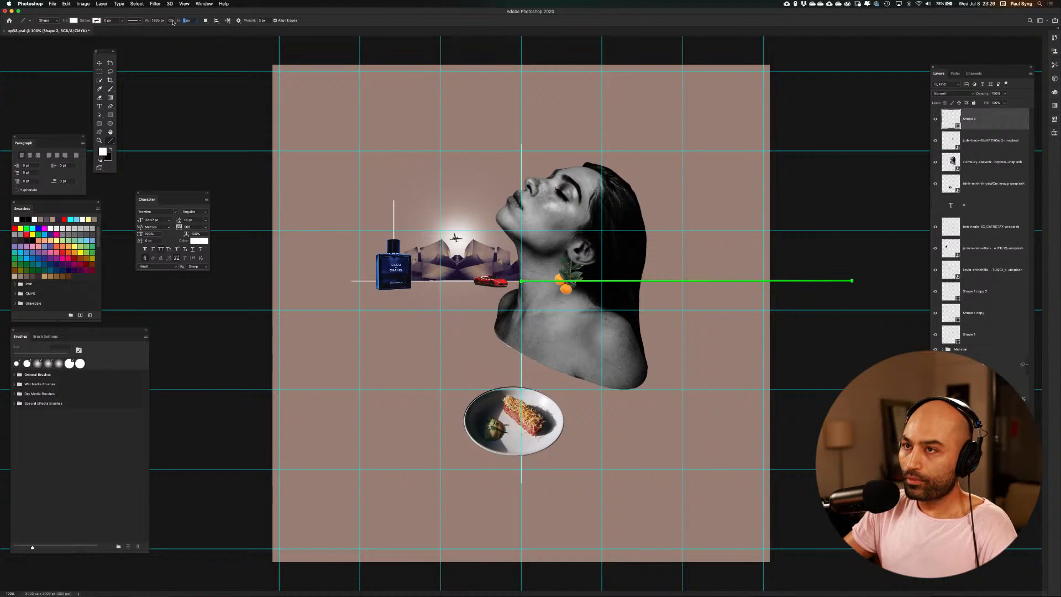
type("4")
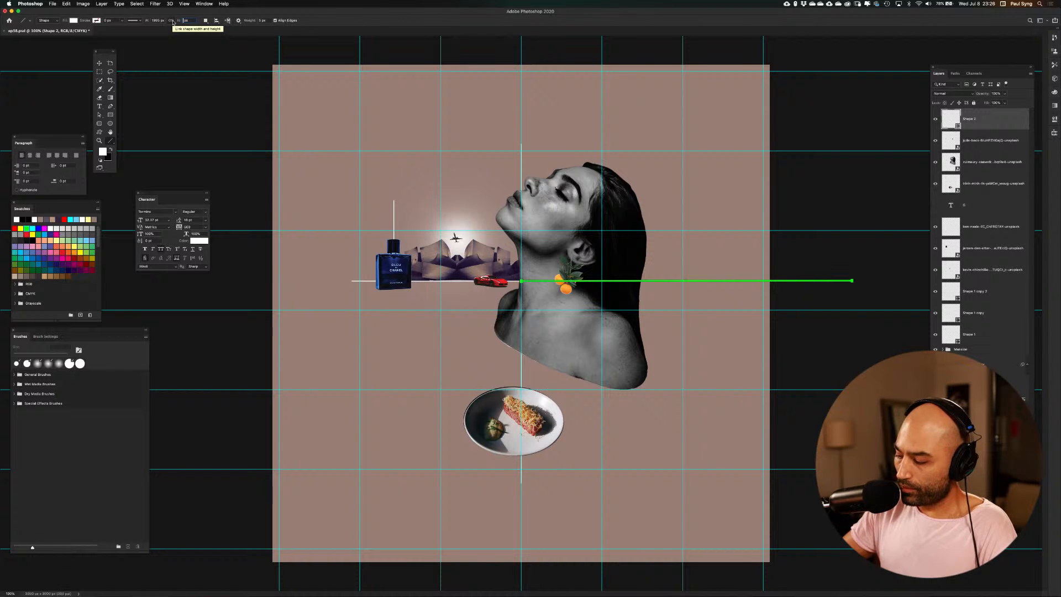
key("Return")
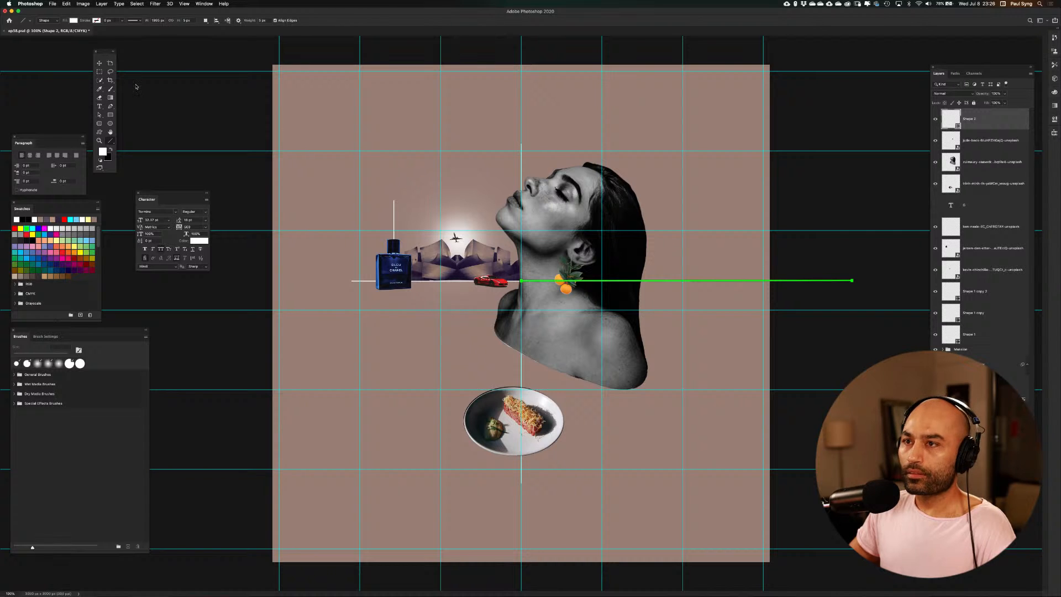
Hide the layout guides and check the canvas with the new line
left_click(99, 64)
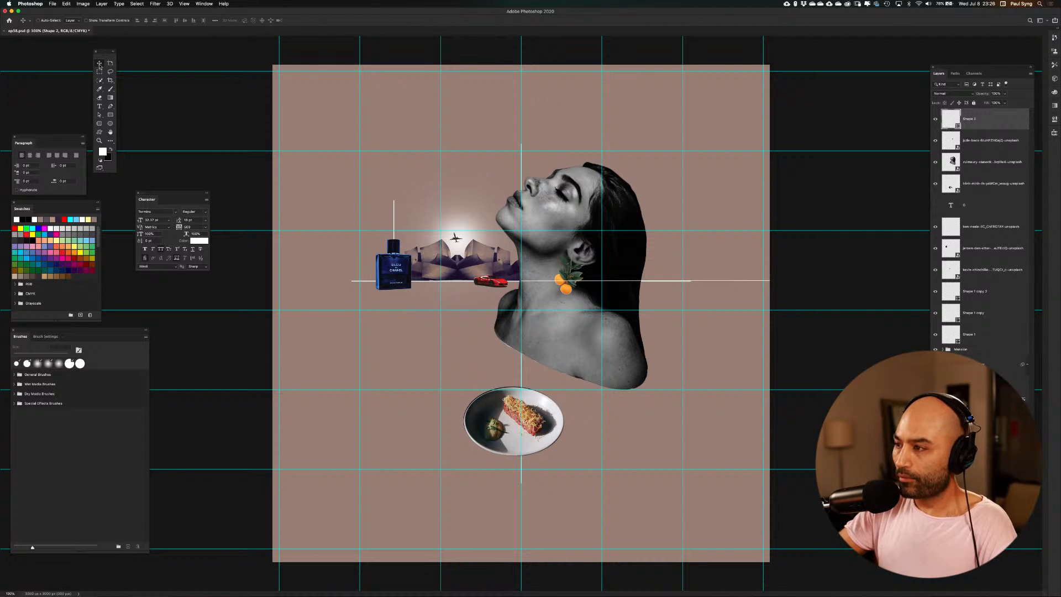
key("super+semicolon")
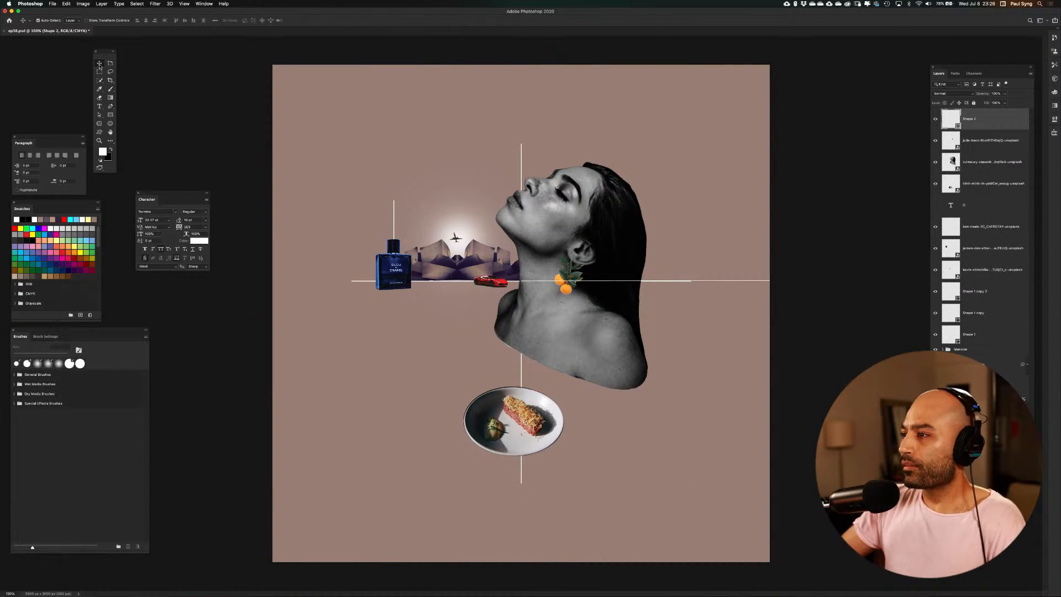
key("super+semicolon")
key("super+semicolon")
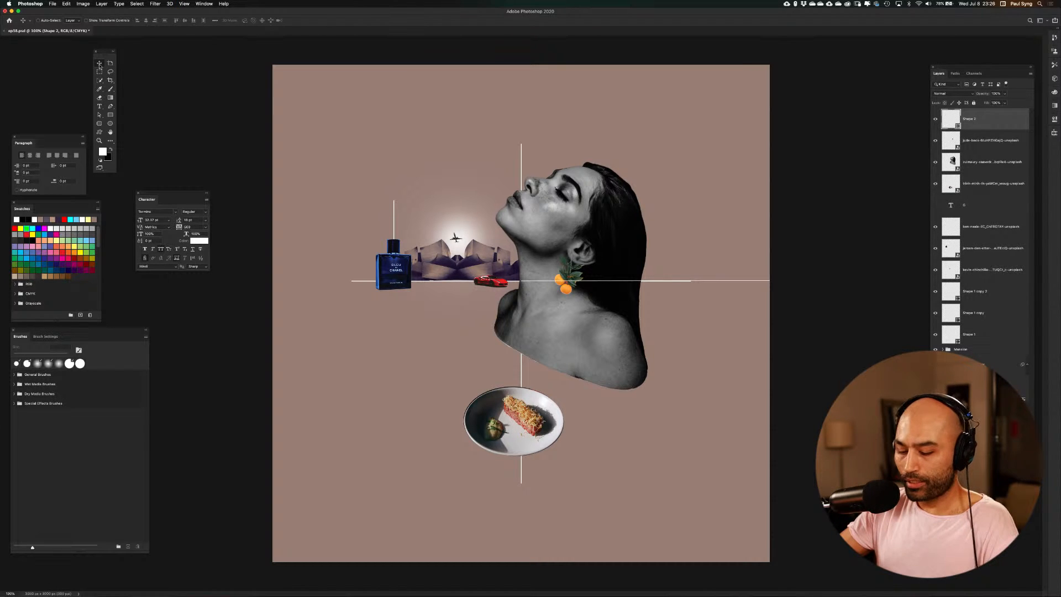
key("super+semicolon")
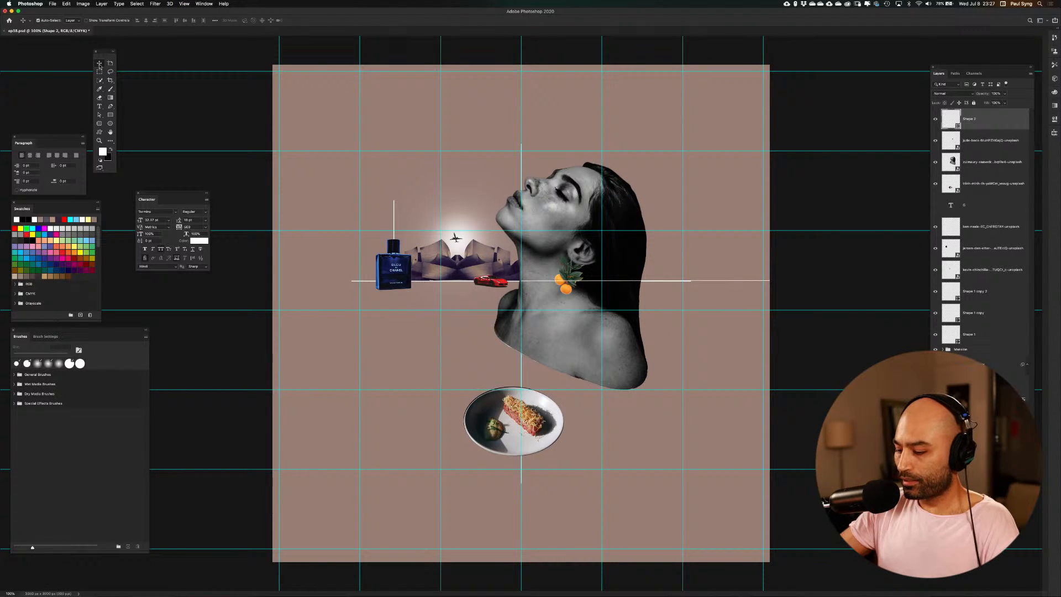
key("super+semicolon")
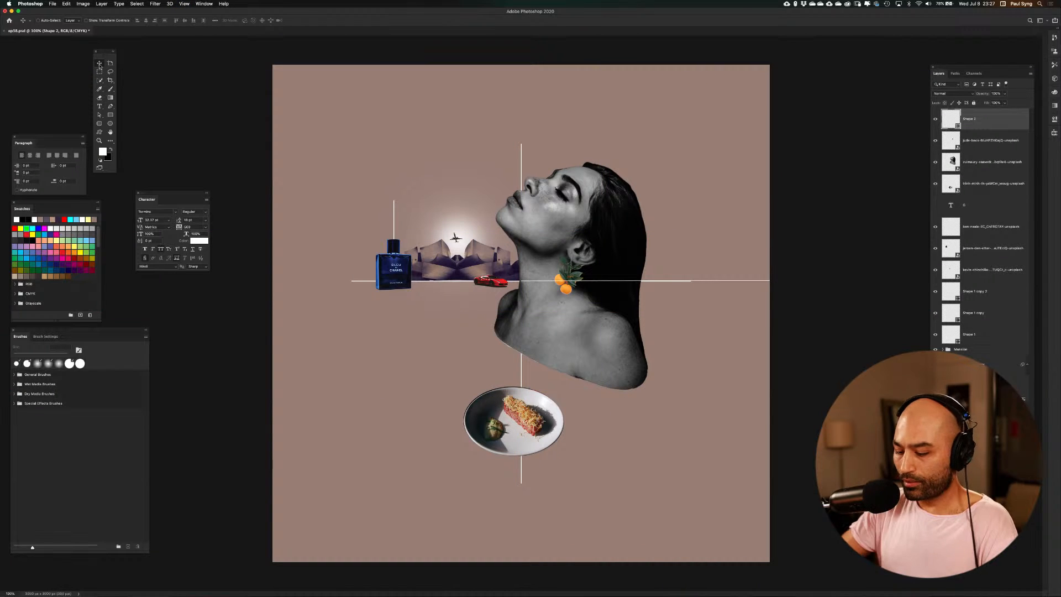
Duplicate the new horizontal line and scale the copy into a thick white band across the canvas
key("super+t")
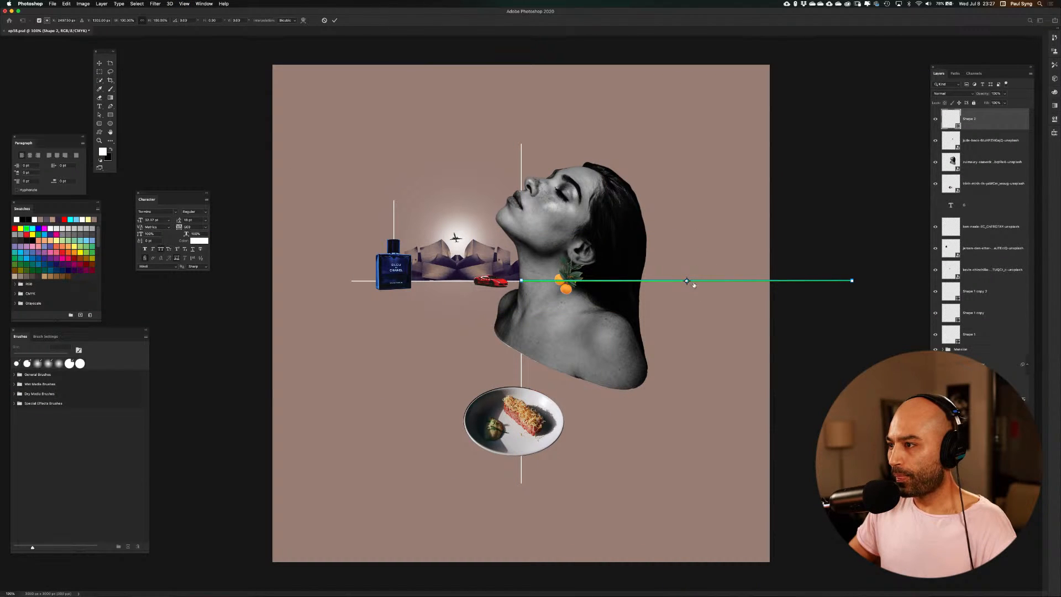
left_click_drag(687, 281, 605, 281)
key("super+z")
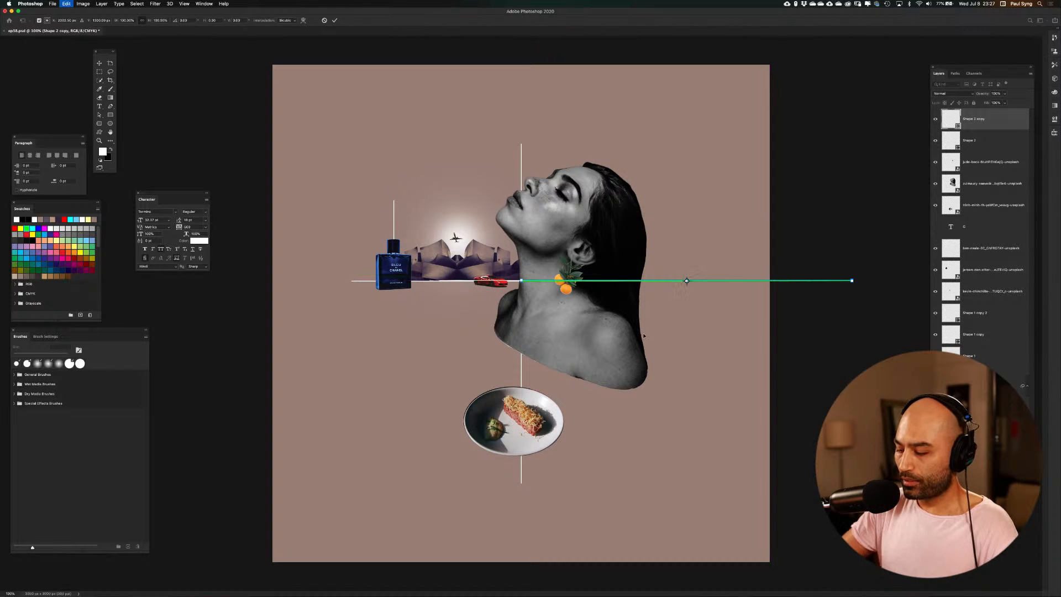
key("super+equal")
key("super+equal")
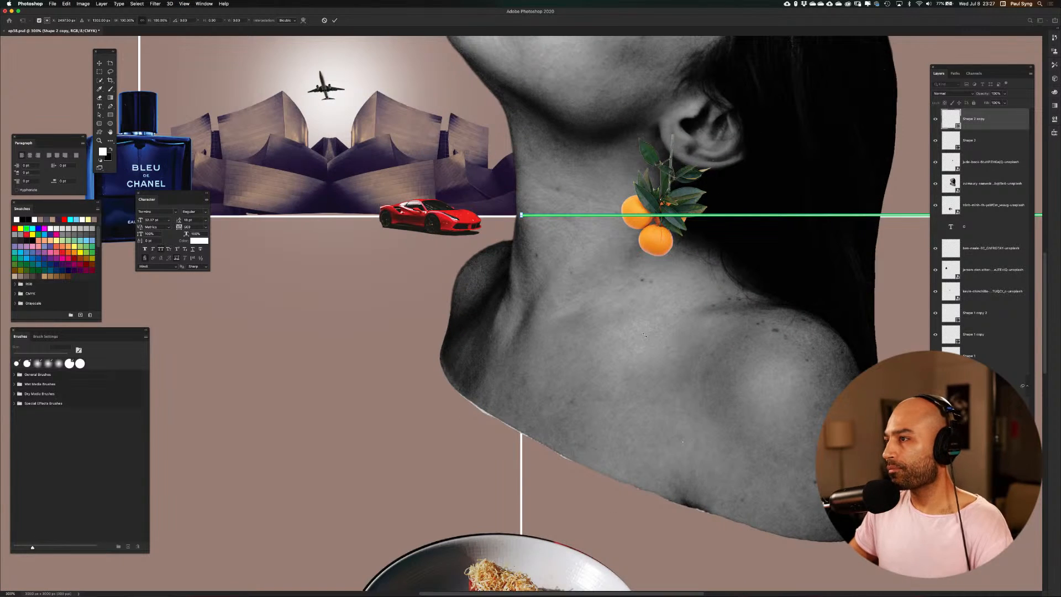
scroll(699, 393, "right", 10)
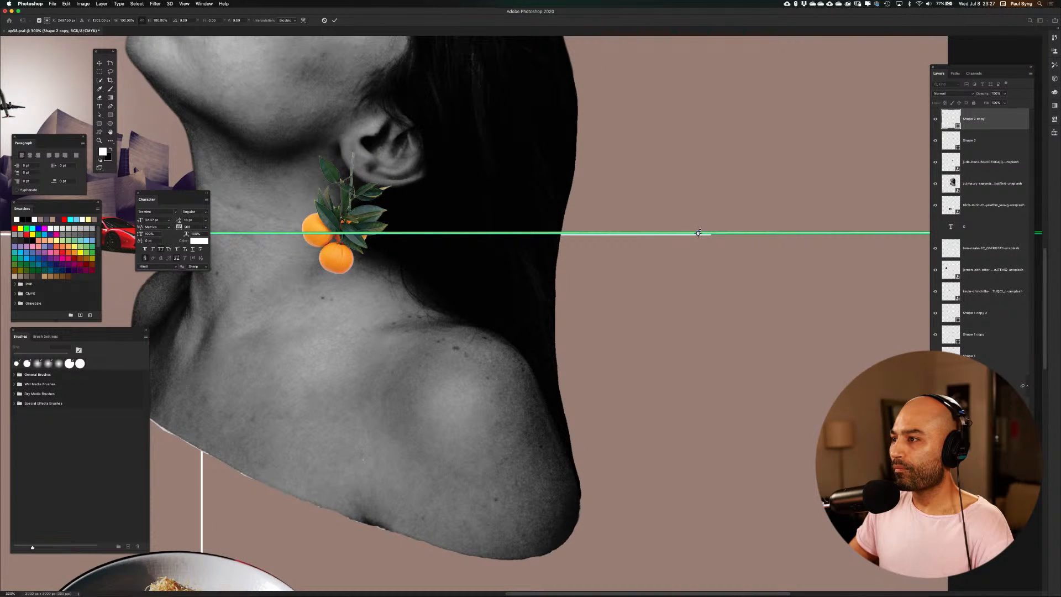
left_click_drag(698, 233, 523, 260)
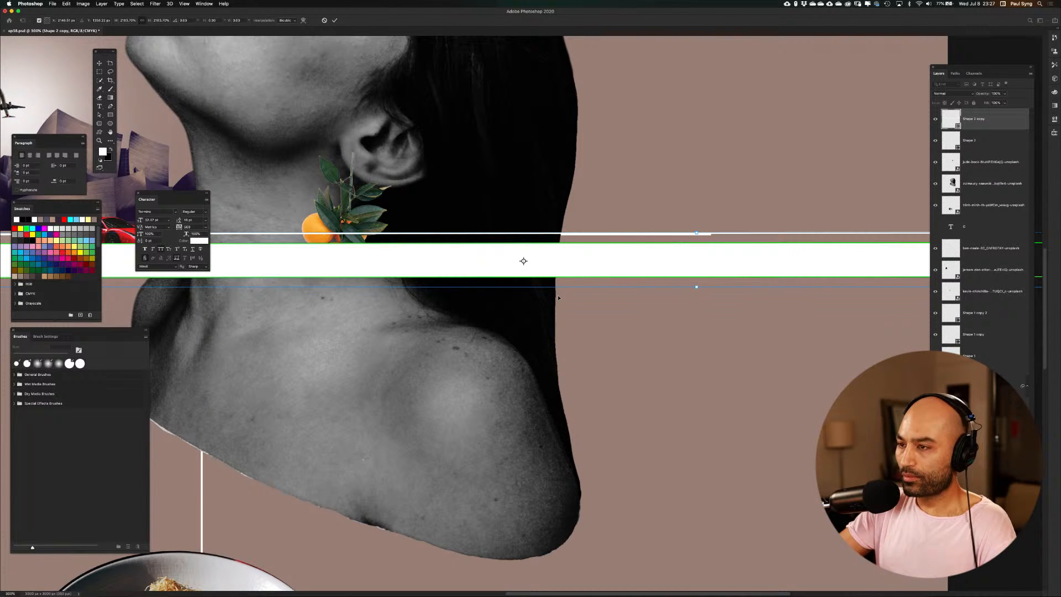
key("super+minus")
key("super+minus")
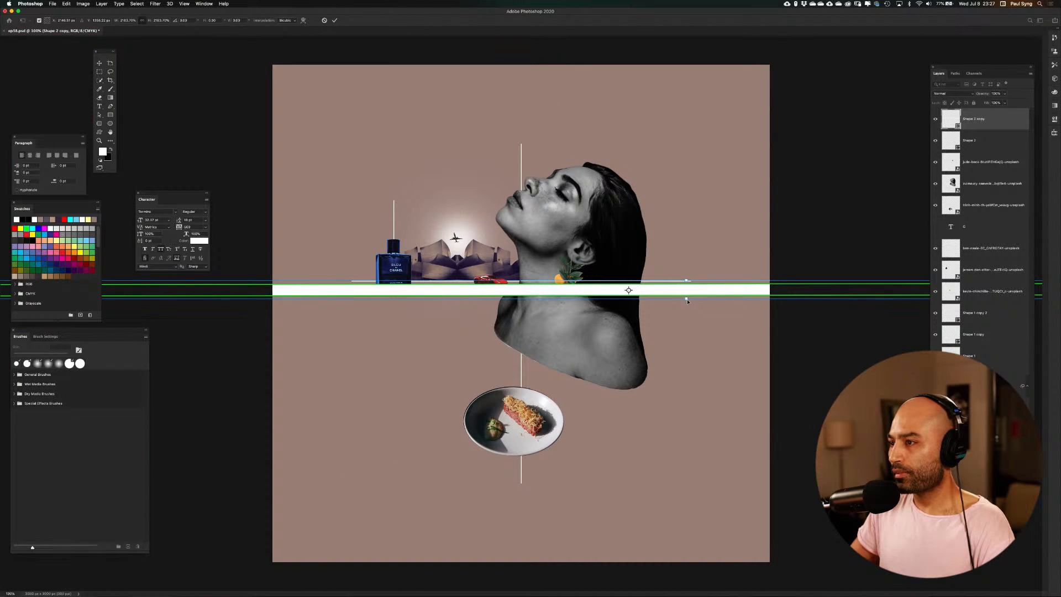
Set the band's transform reference point on the crossing of the lines and shrink the band to a slim full-width bar
left_click_drag(628, 289, 521, 281)
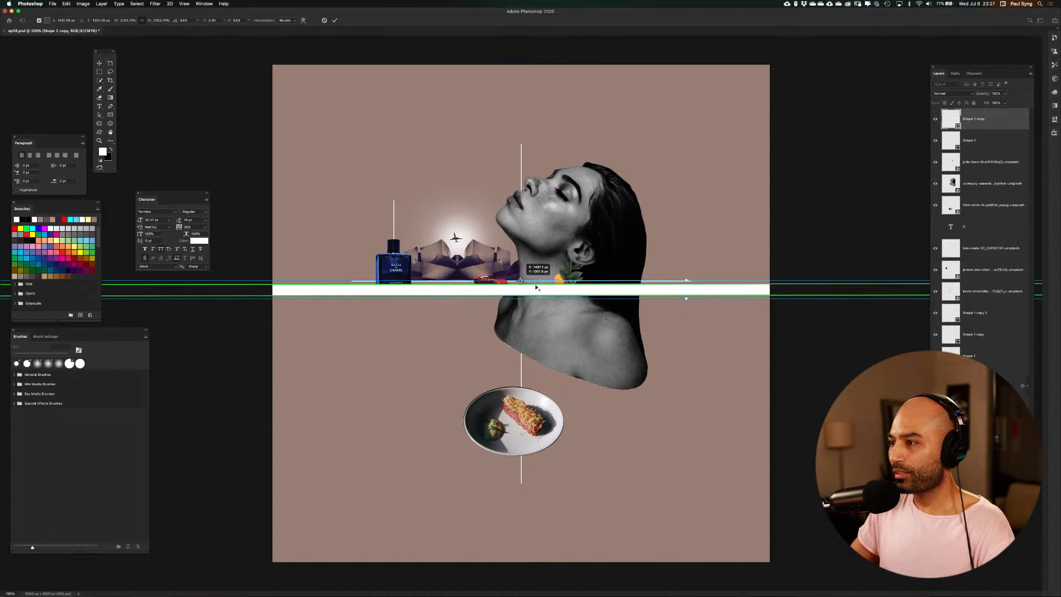
left_click_drag(685, 298, 687, 283)
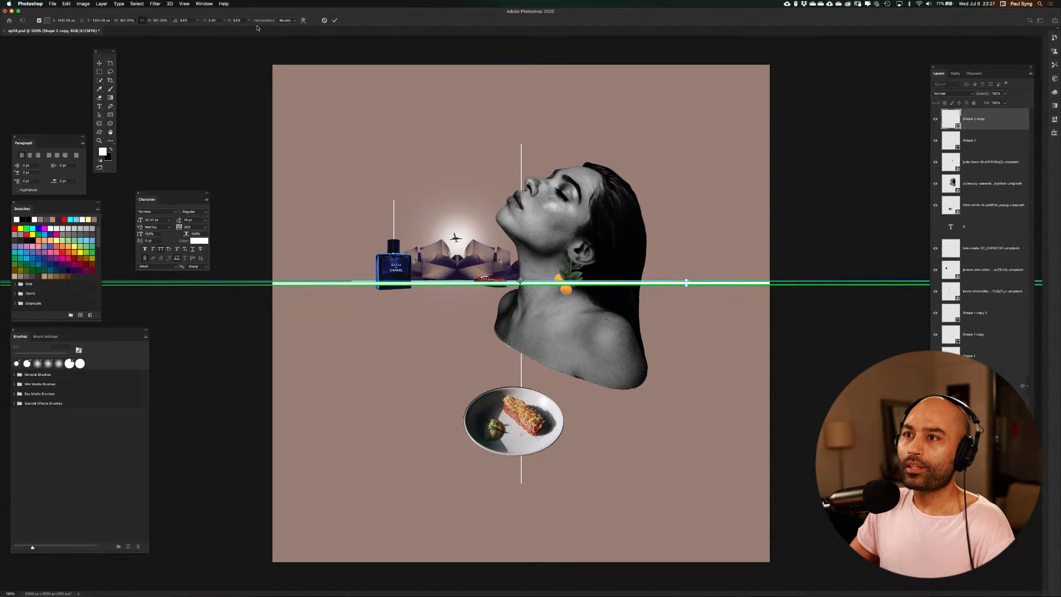
left_click(213, 20)
type("5.90")
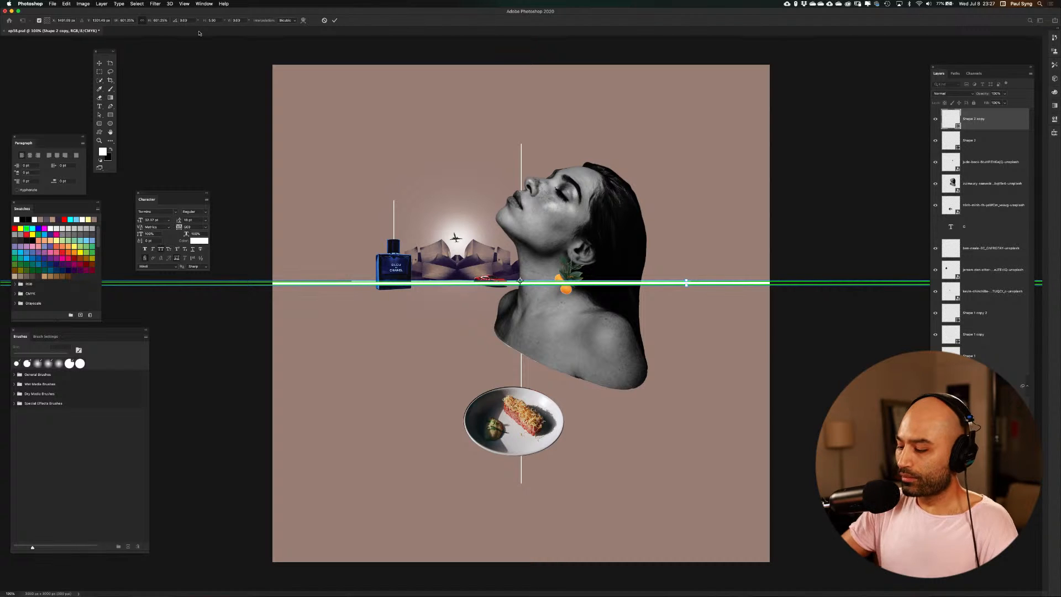
key("Return")
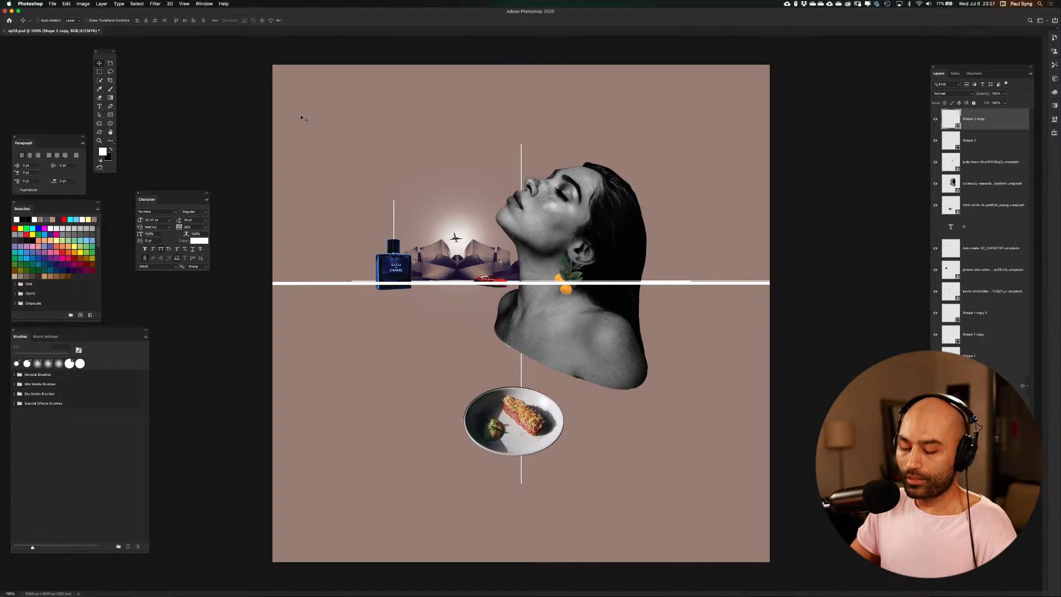
Compare the thin line and its thicker copy by toggling their layers' visibility, and select the earring layer
left_click(961, 141)
left_click(936, 141)
left_click(936, 141)
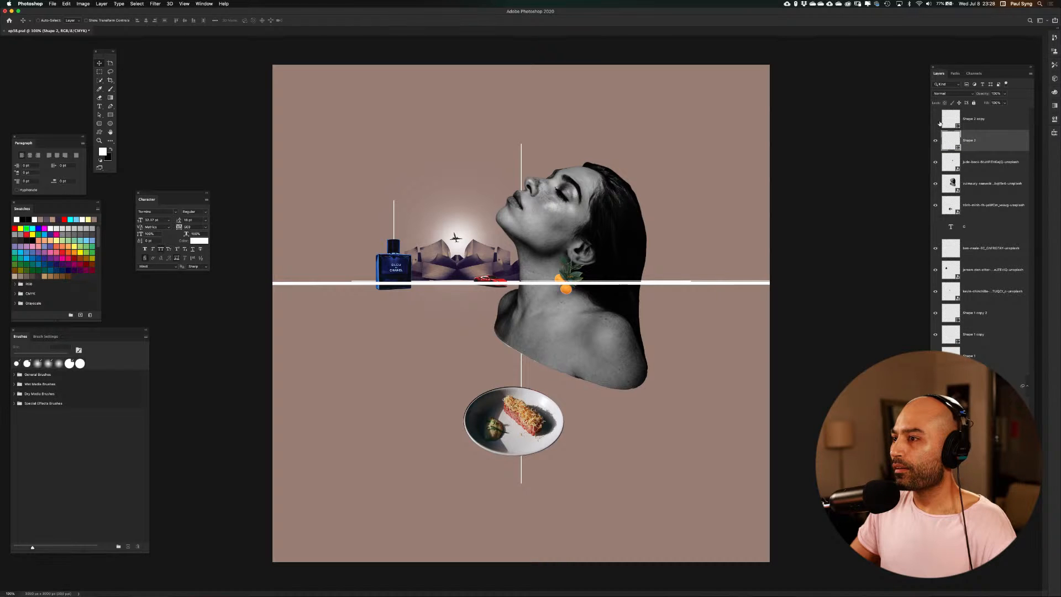
left_click(936, 119)
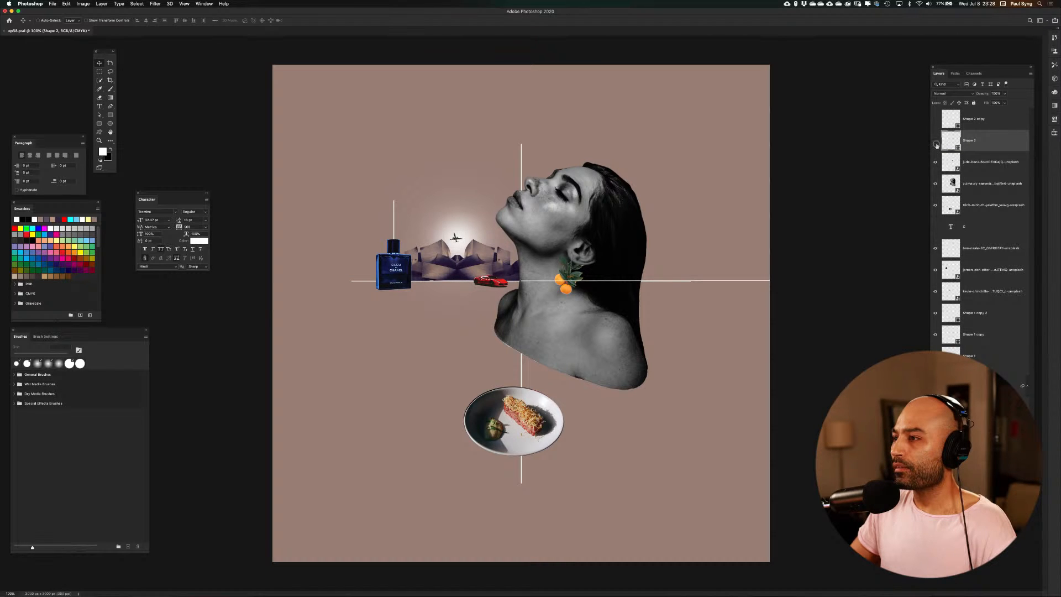
left_click(936, 144)
left_click(936, 141)
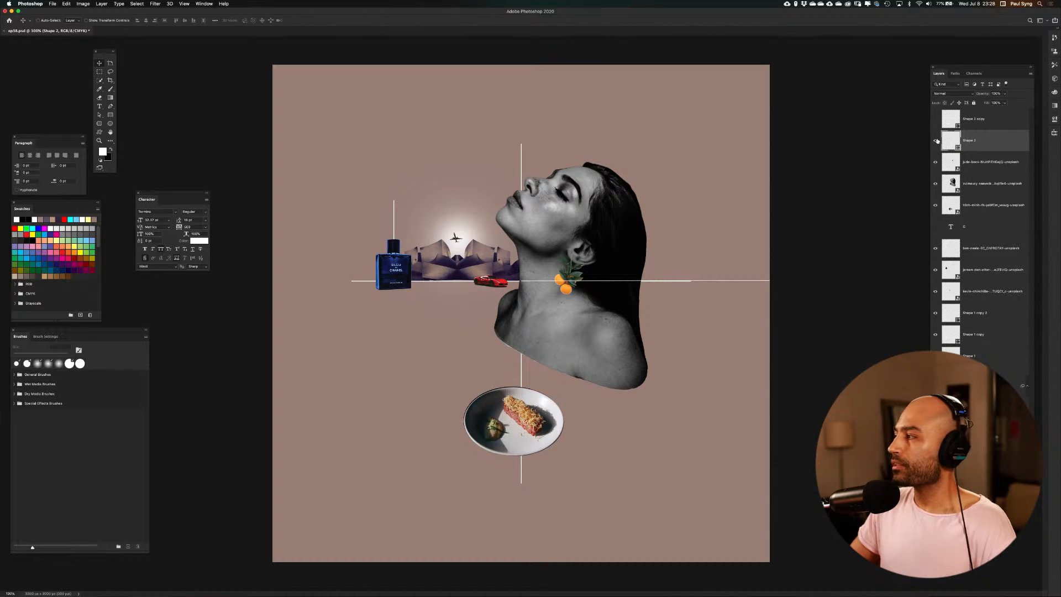
left_click(1001, 123, "shift")
left_click(935, 120)
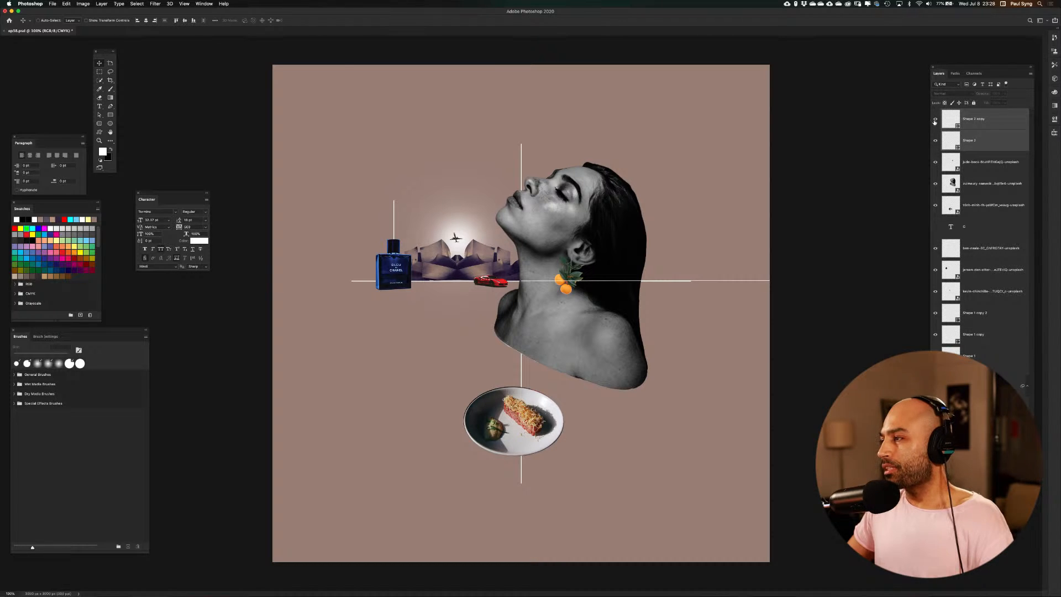
left_click(993, 162)
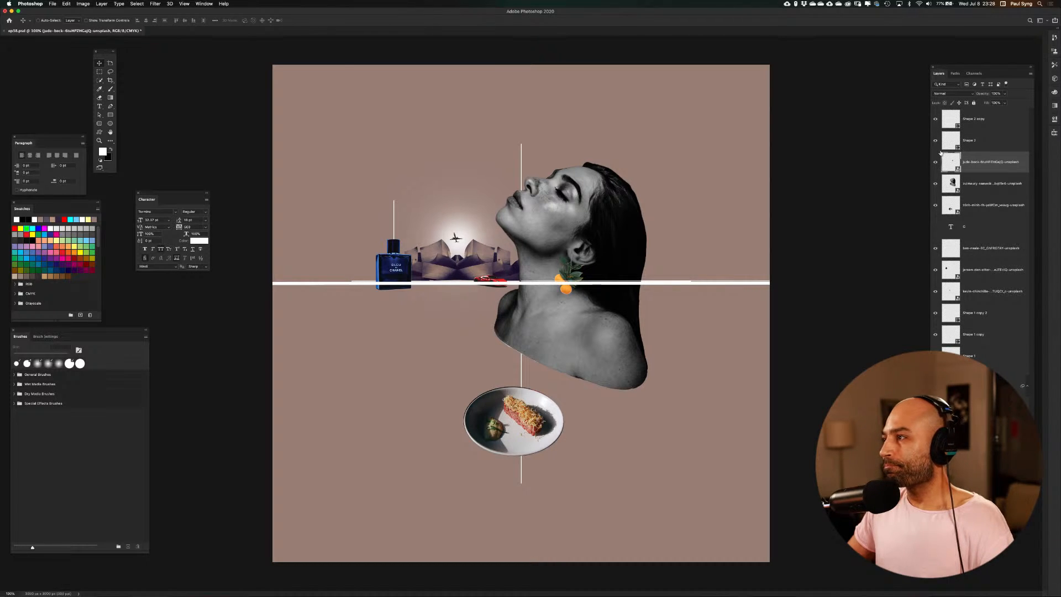
Hide the thin full-width line and its thick white copy, and delete both of their layers
left_click(935, 140)
left_click(934, 118)
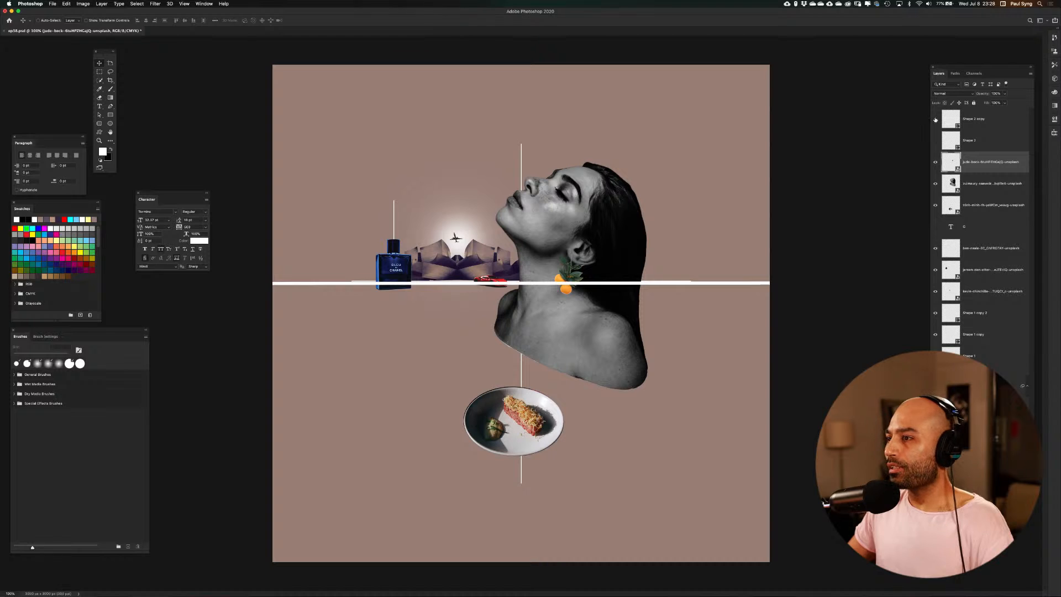
left_click(1004, 144)
left_click(1000, 124, "shift")
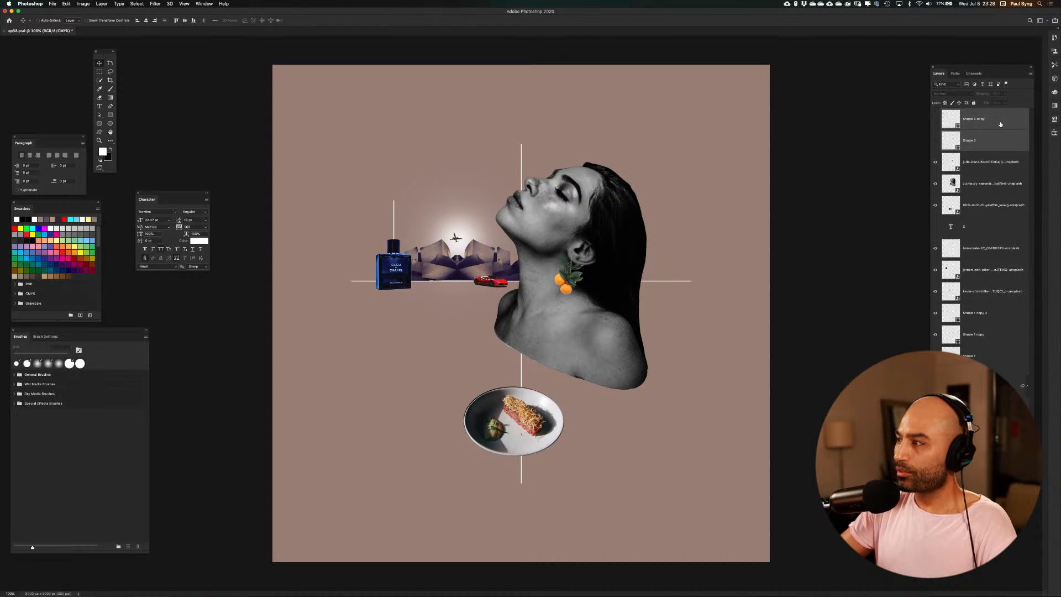
key("Delete")
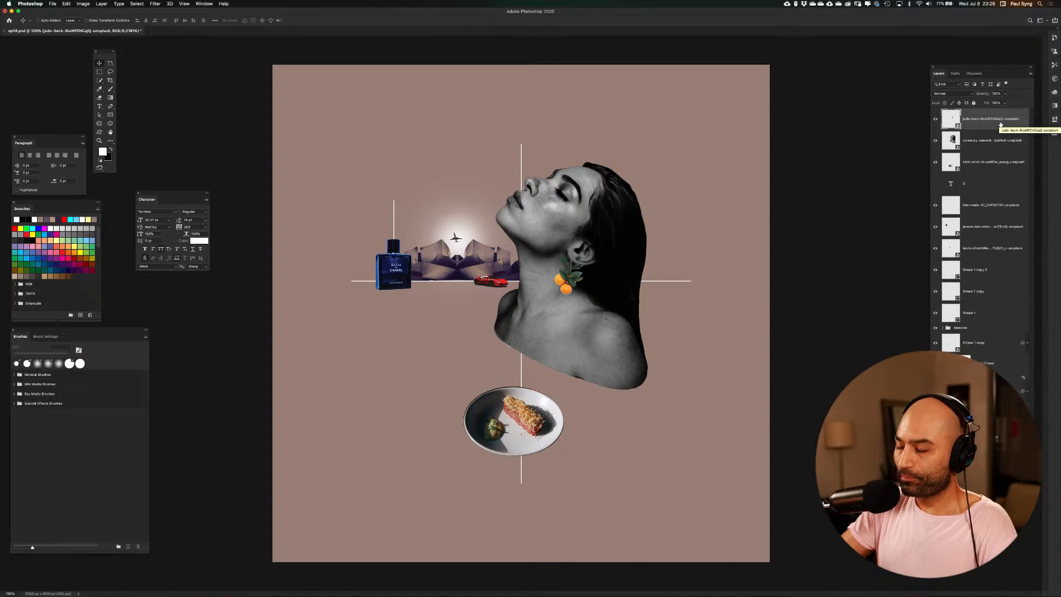
Draw a small circle with the Ellipse tool on the portrait's earlobe, just above the orange earring's stem
key("super+equal")
key("super+equal")
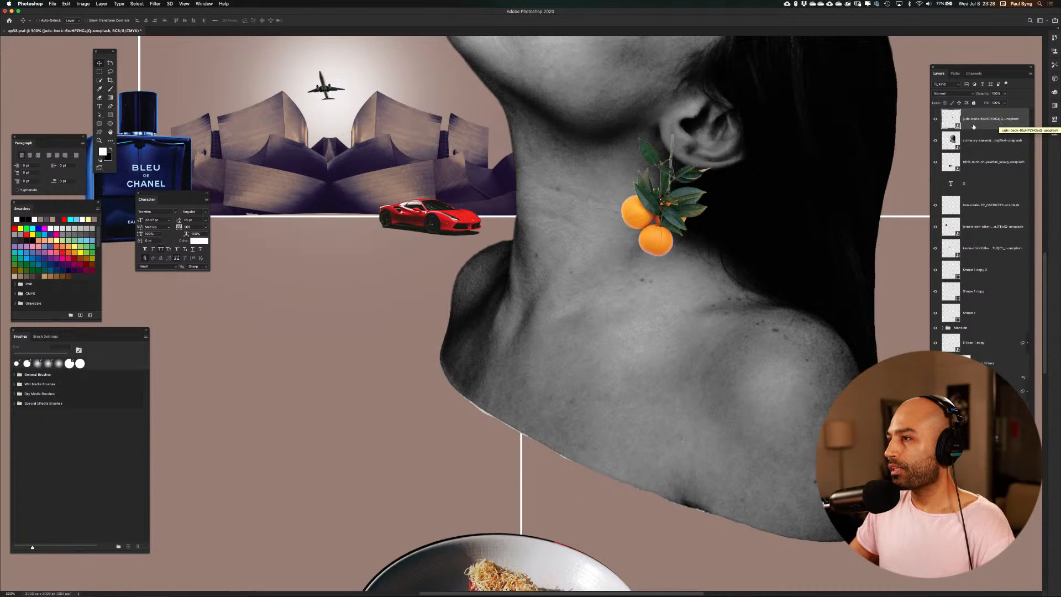
left_click_drag(833, 298, 630, 303)
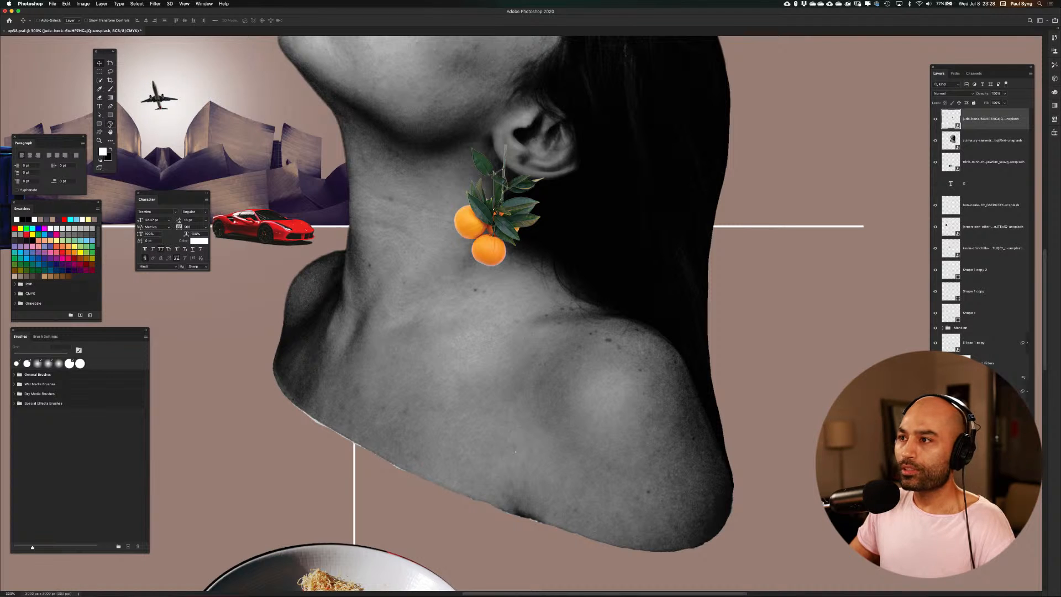
left_click(110, 123)
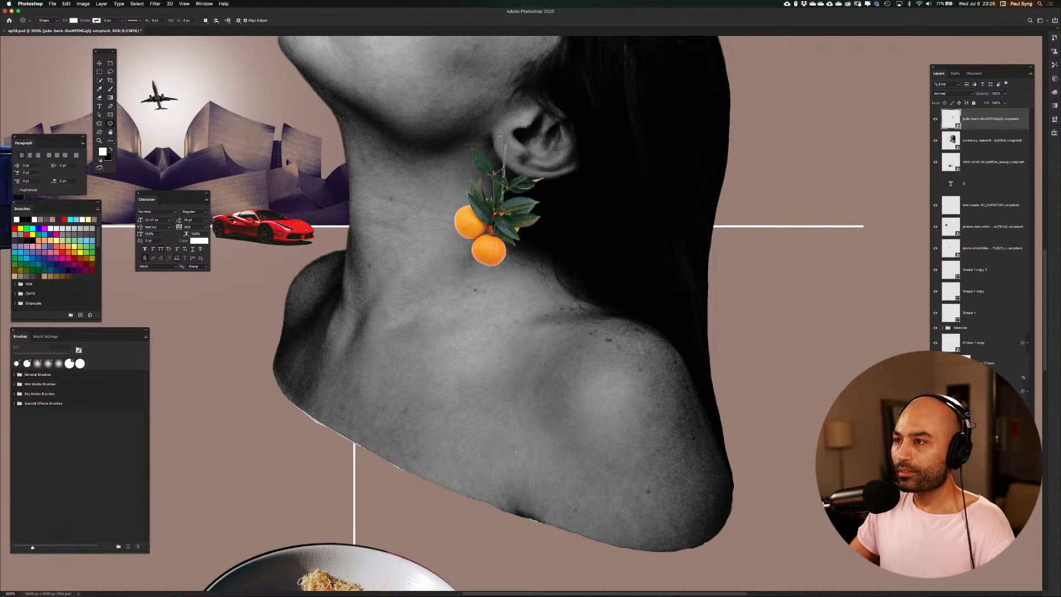
left_click_drag(499, 136, 514, 150)
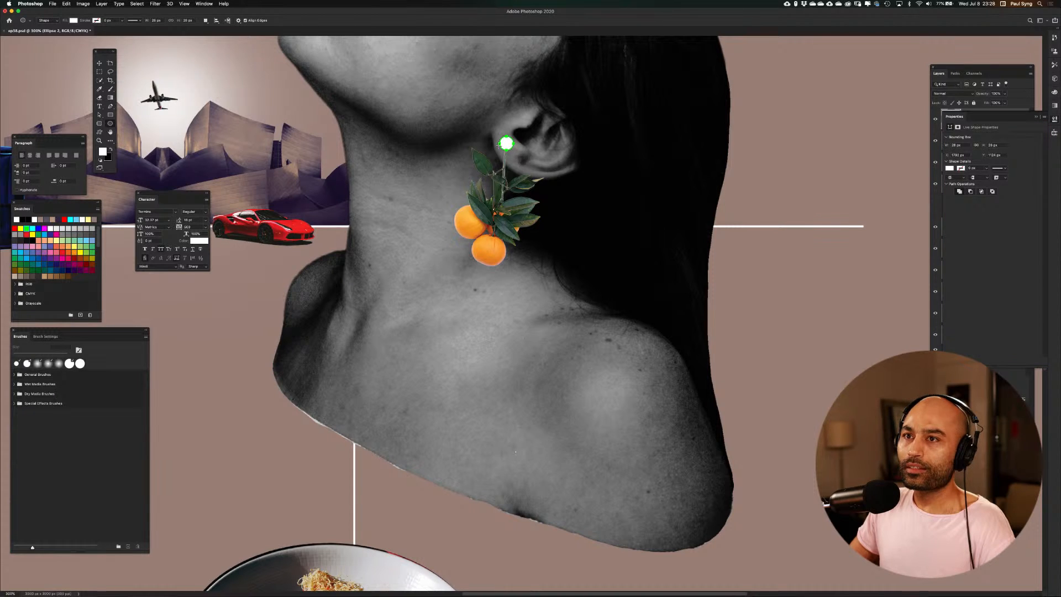
Turn the earlobe circle into a ring with no fill and a 5 px white stroke
left_click(74, 20)
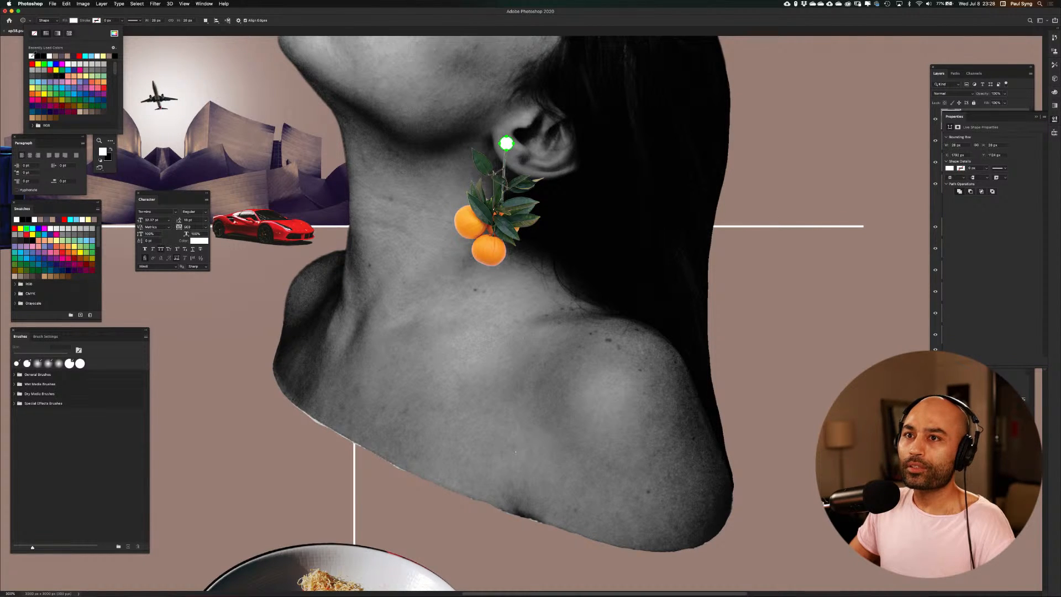
left_click(35, 33)
left_click(99, 21)
left_click(106, 20)
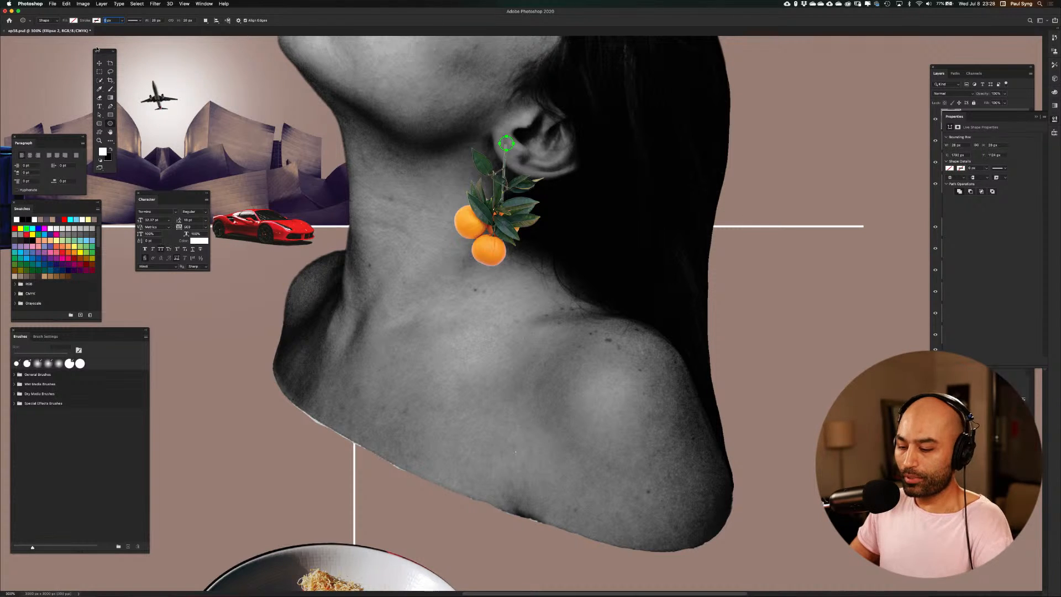
type("5")
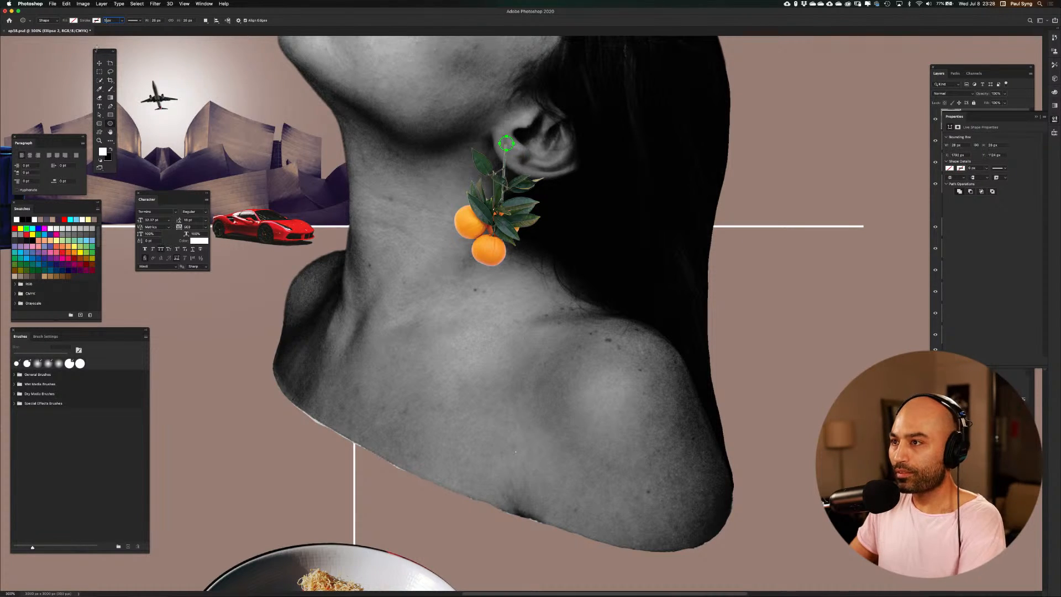
key("Return")
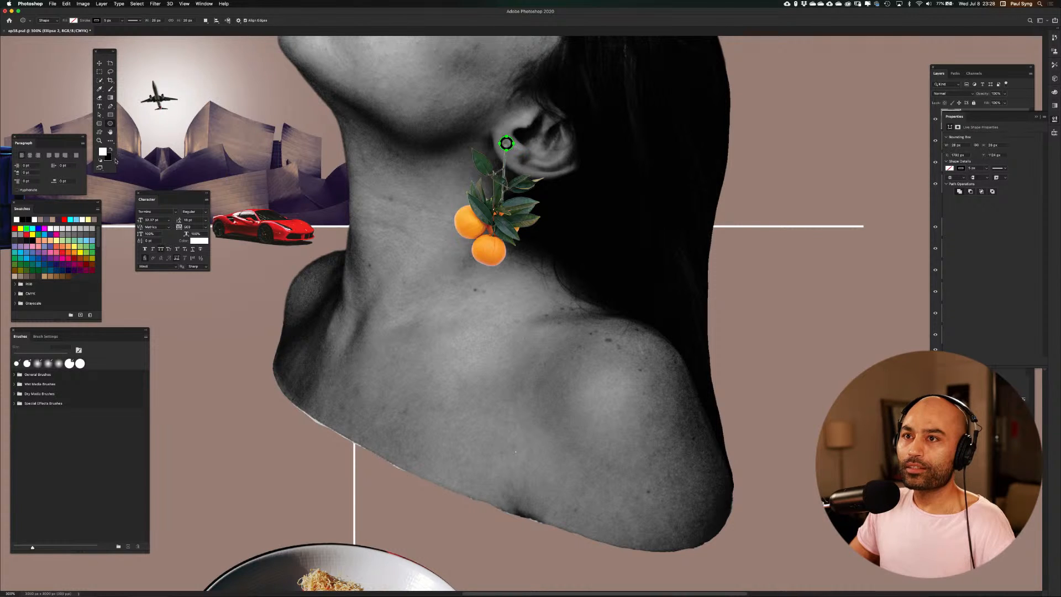
left_click(99, 22)
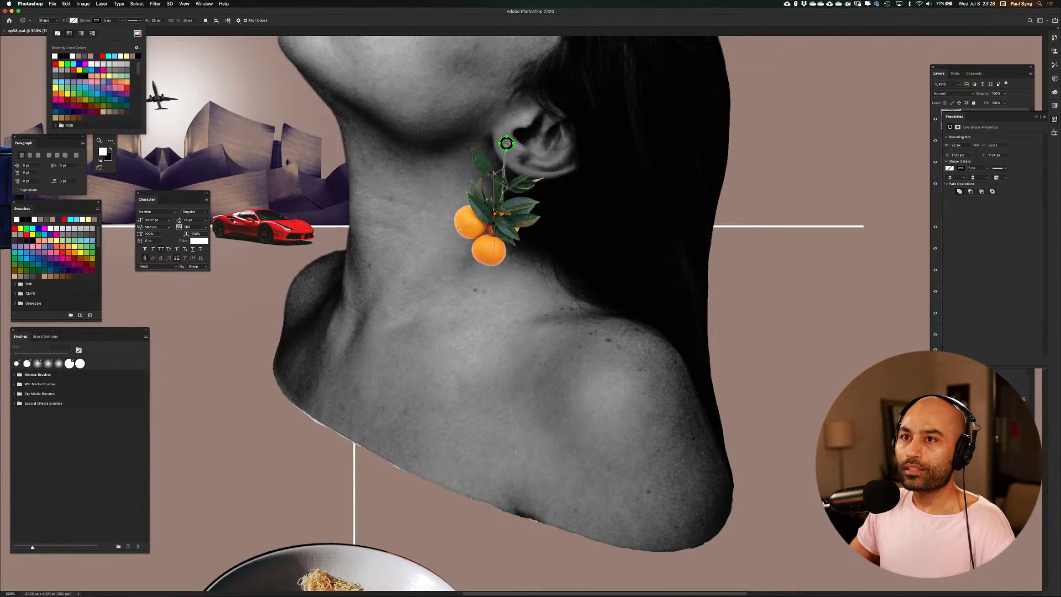
left_click(55, 56)
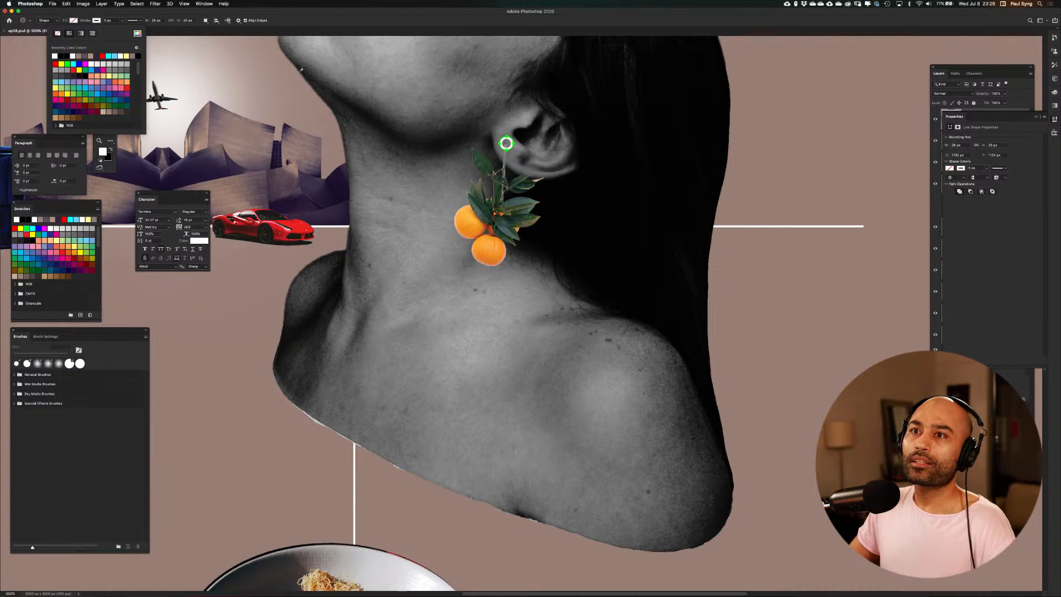
left_click(92, 20)
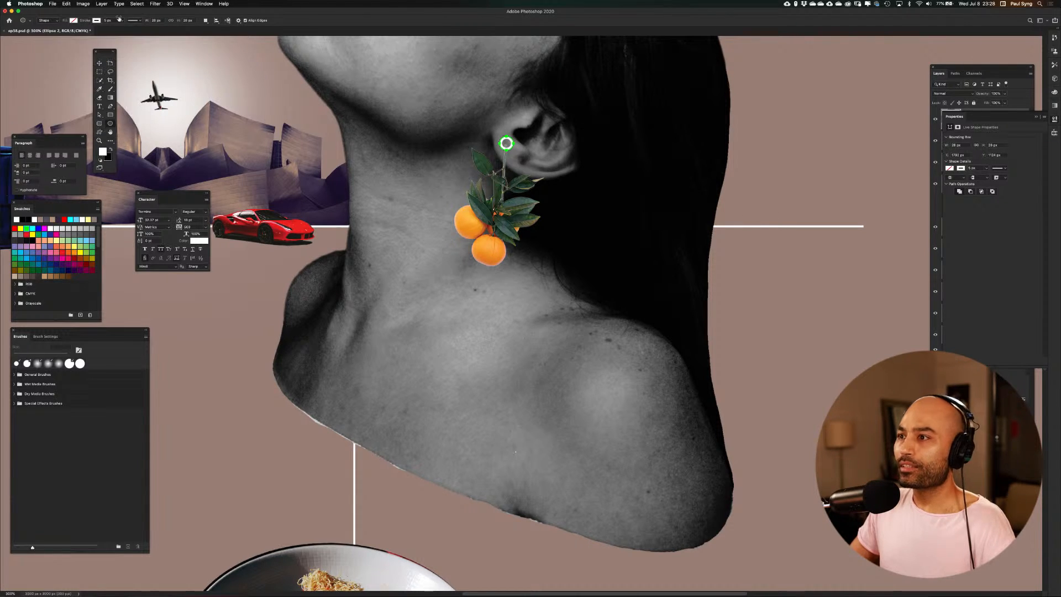
Select the earring image layer, check the new ring within the whole composition, and show the layout guides
key("super+minus")
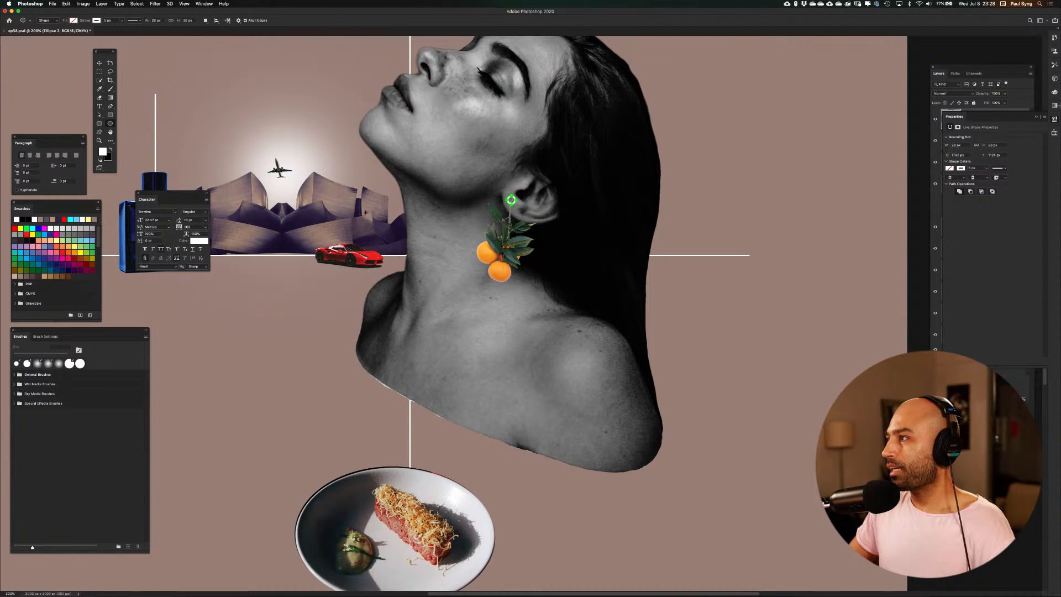
left_click(1036, 116)
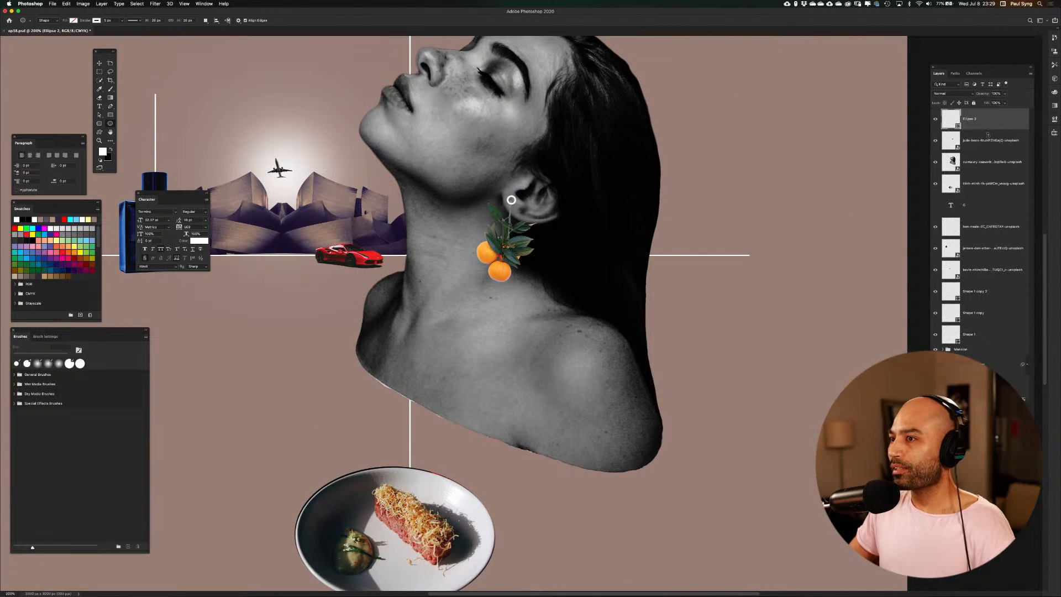
left_click(978, 140)
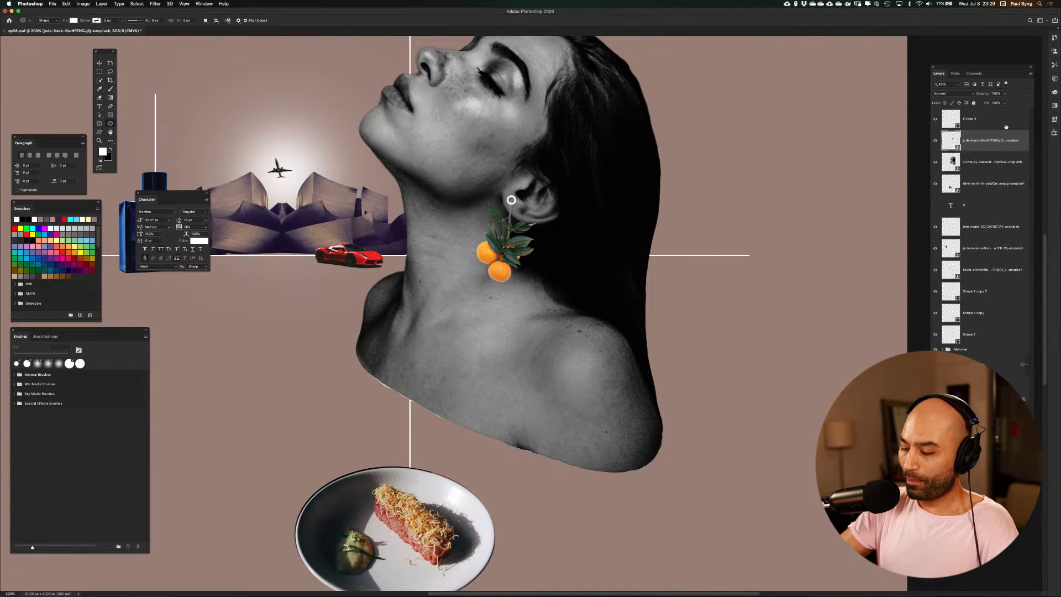
key("super+minus")
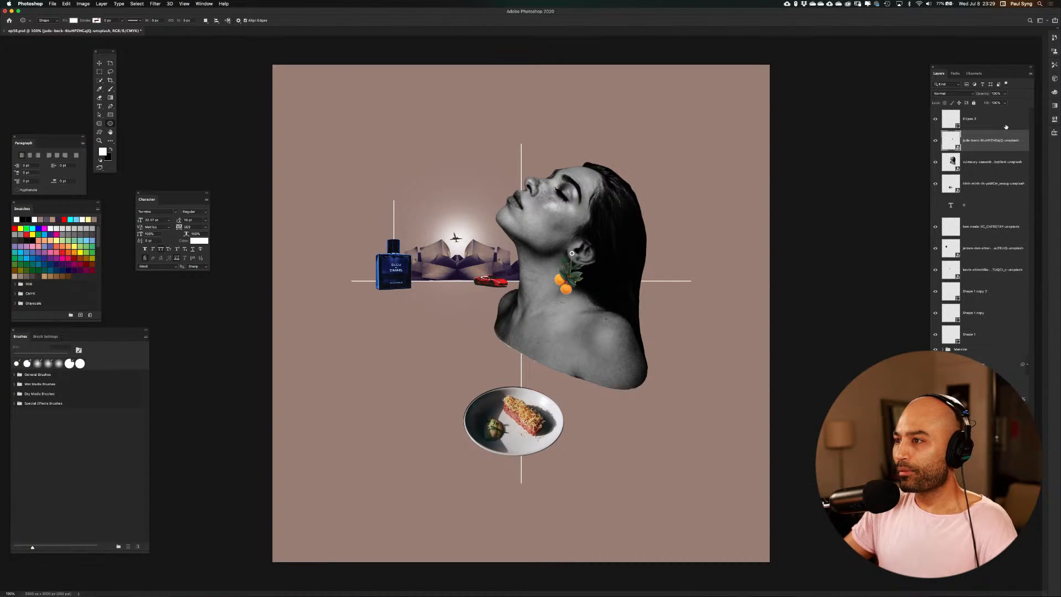
key("super+plus")
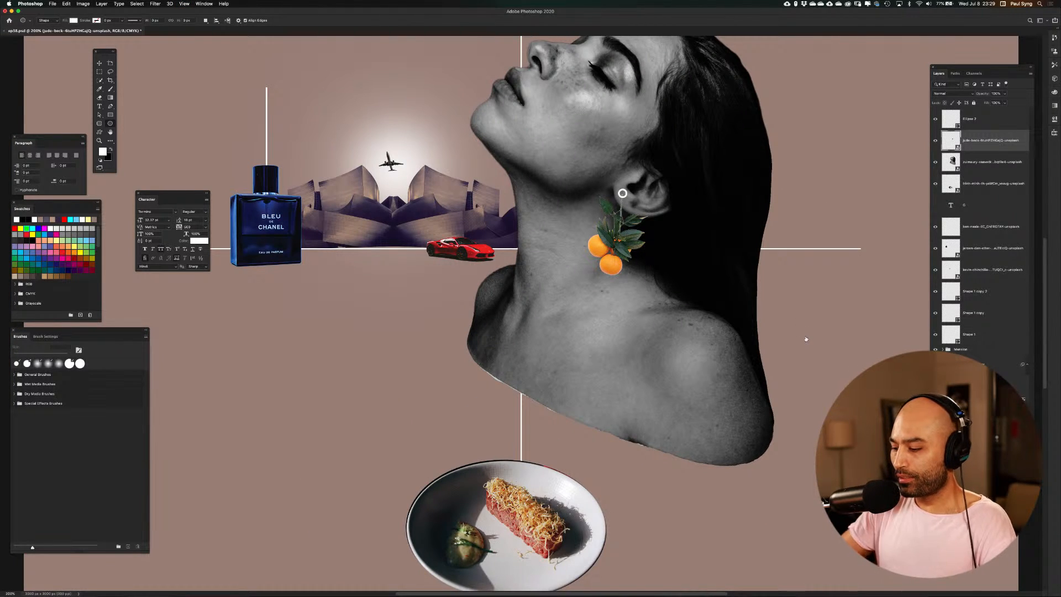
key("super+minus")
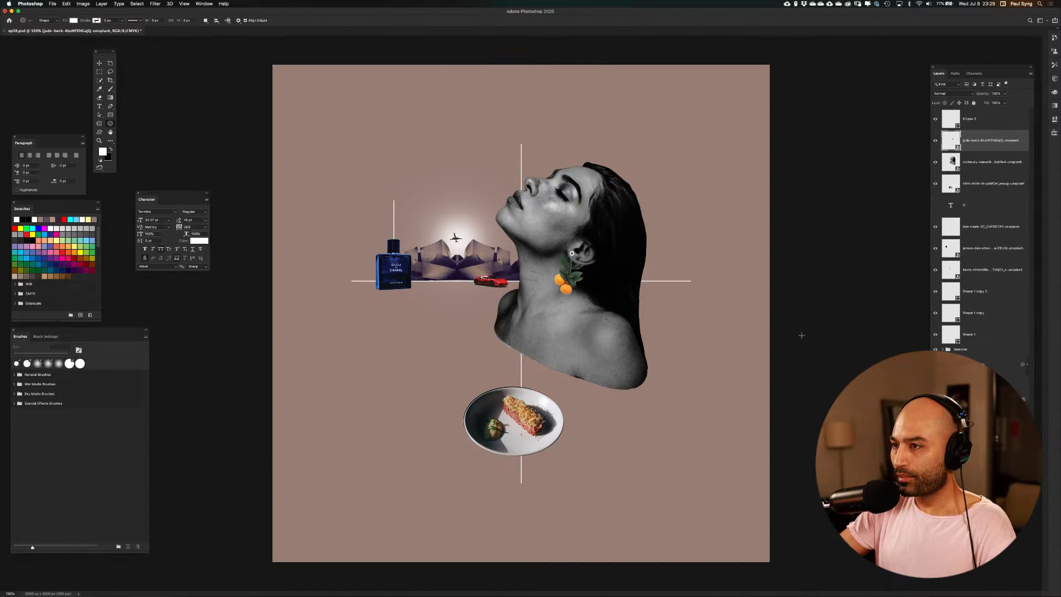
key("super+semicolon")
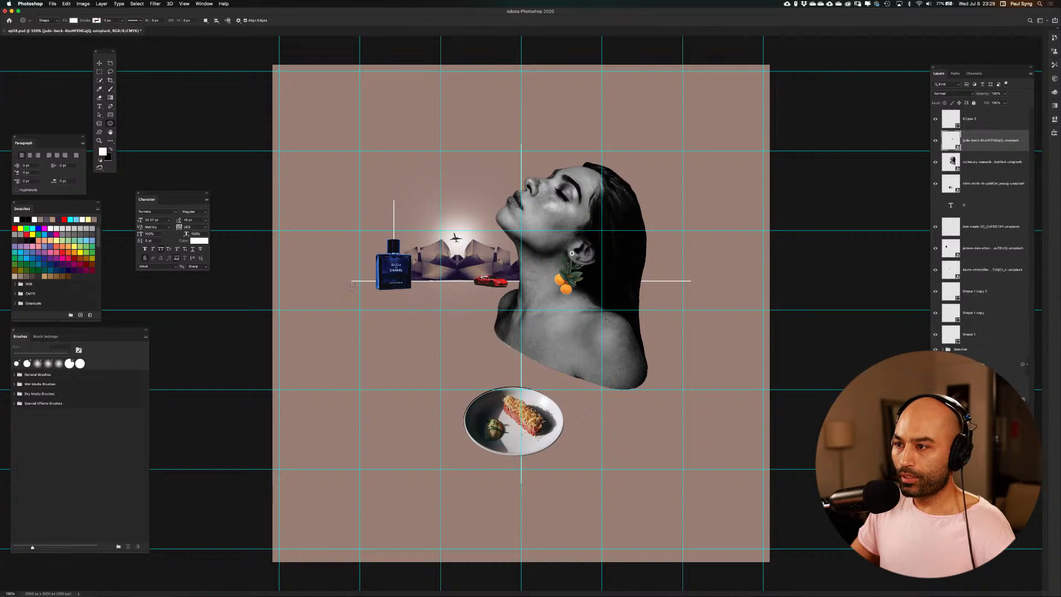
left_click_drag(352, 283, 512, 444)
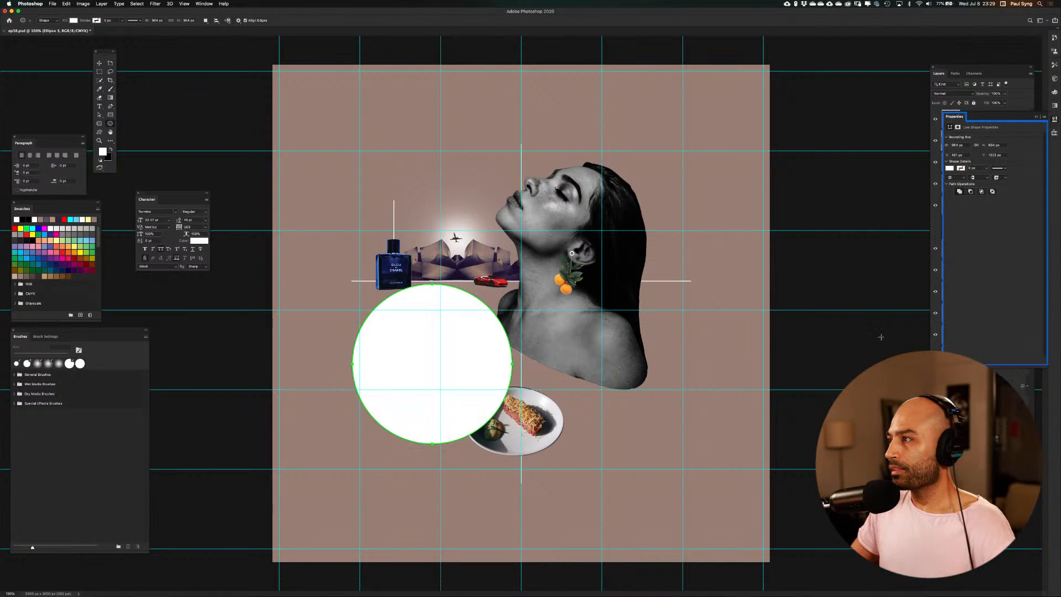
left_click(1038, 117)
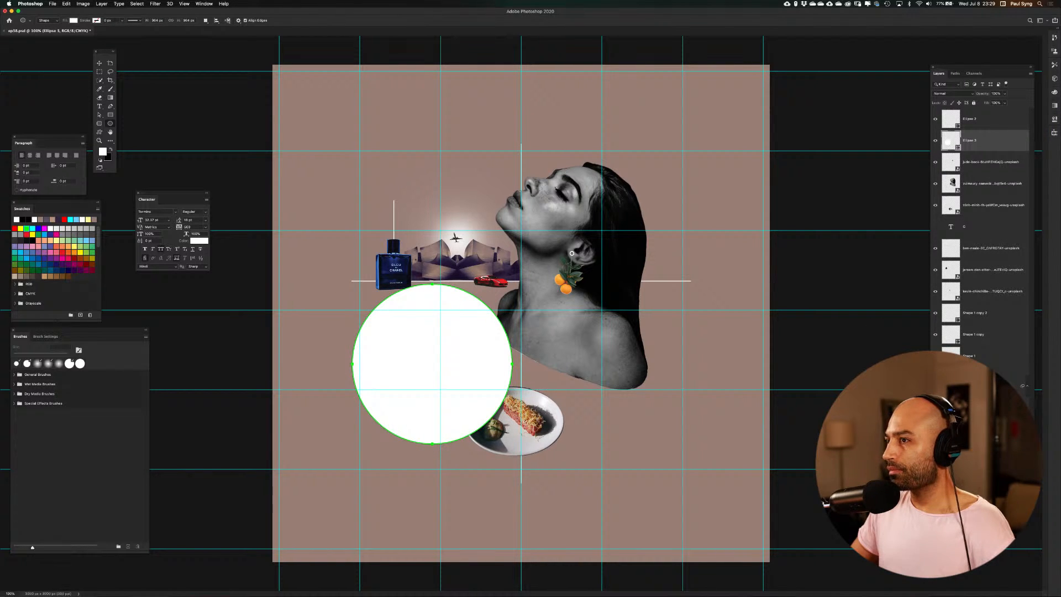
key("Delete")
key("Return")
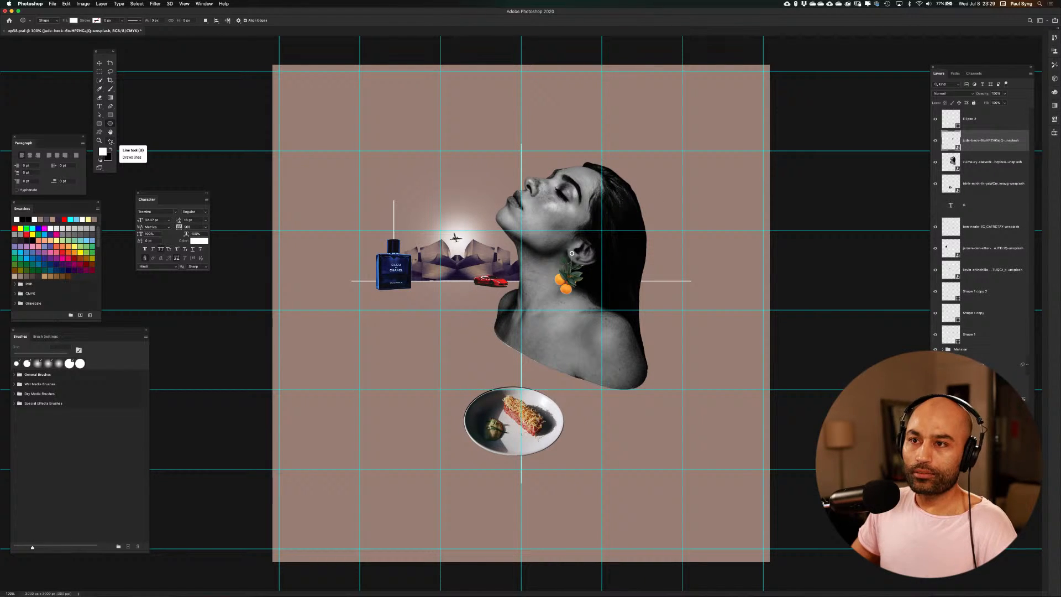
Draw a white horizontal line with the Line tool just below the existing horizon line, spanning the same length
left_click(110, 141)
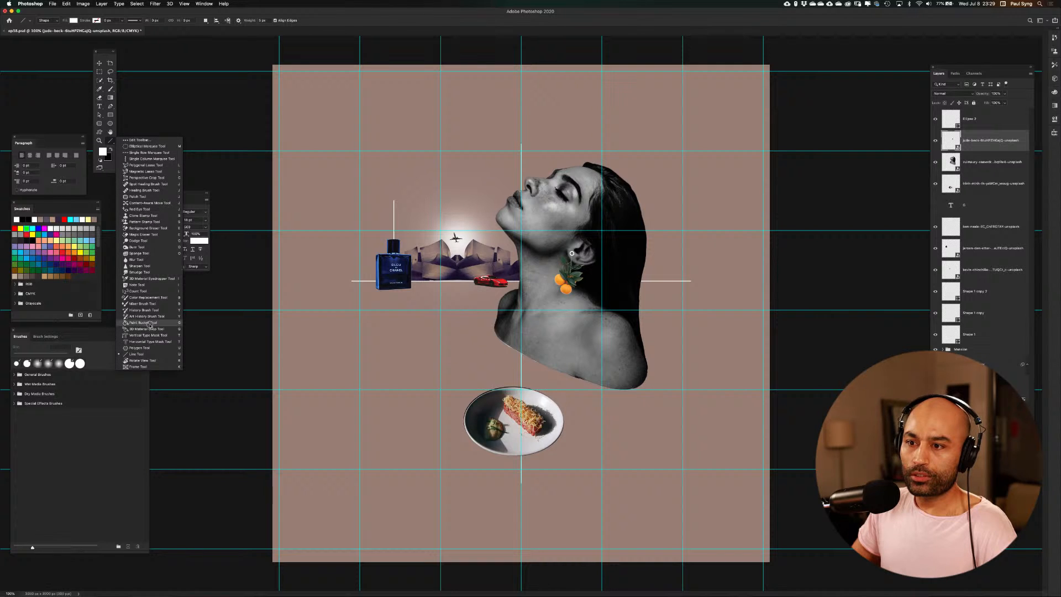
left_click(146, 354)
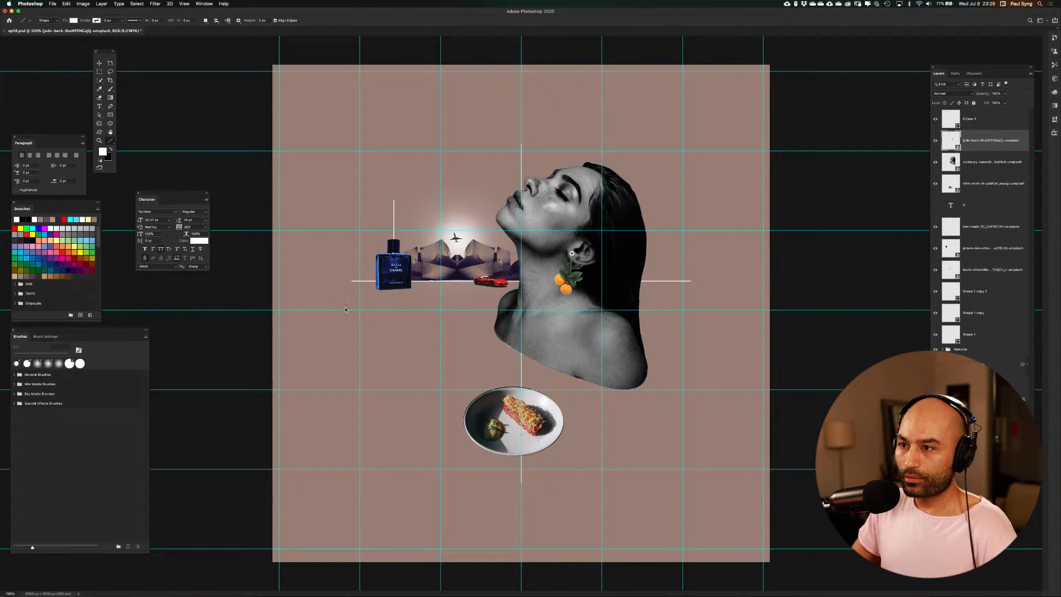
left_click_drag(352, 285, 691, 293)
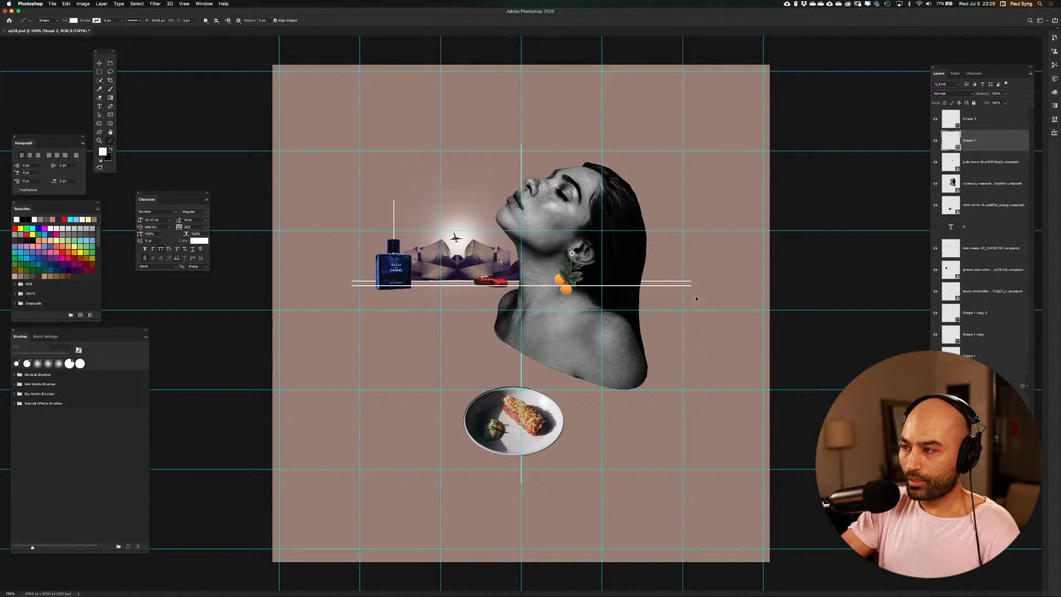
Duplicate the new line slightly lower and about 106% in scale, and repeat that transformation down to the canvas's lower edge
key("super+t")
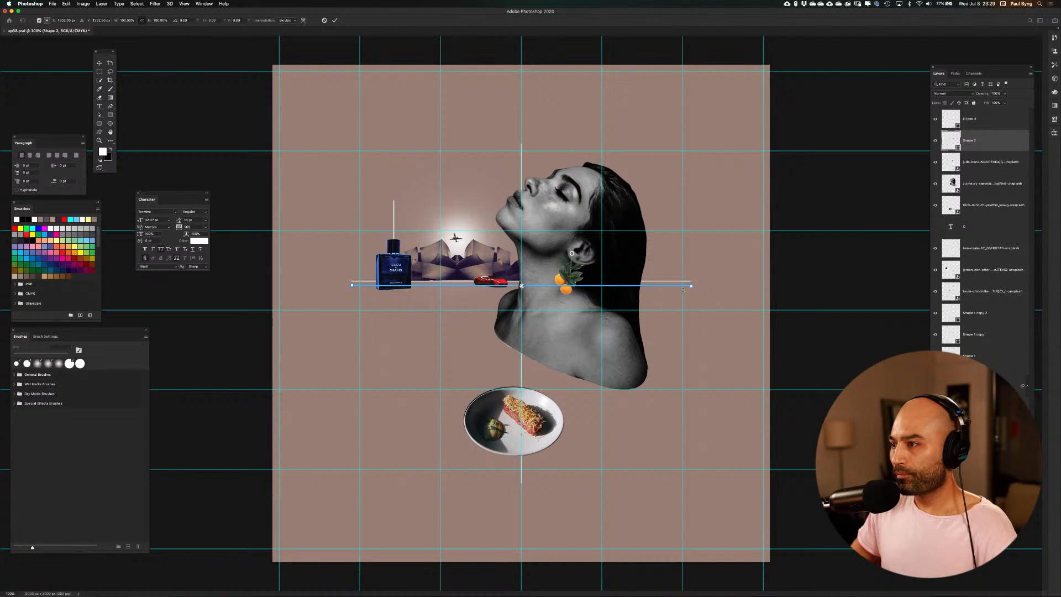
left_click_drag(666, 287, 701, 302)
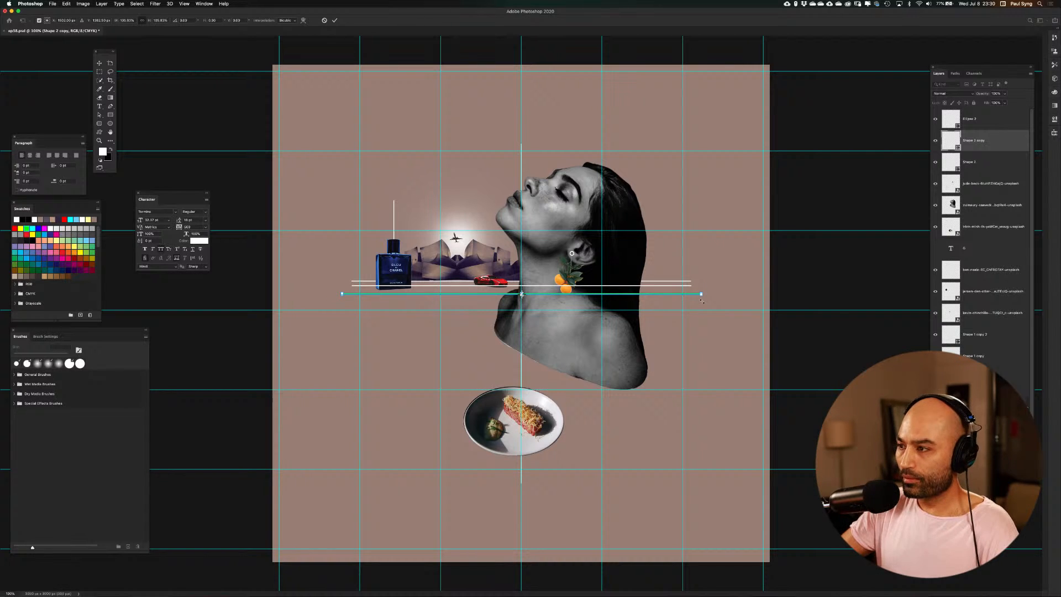
key("Return")
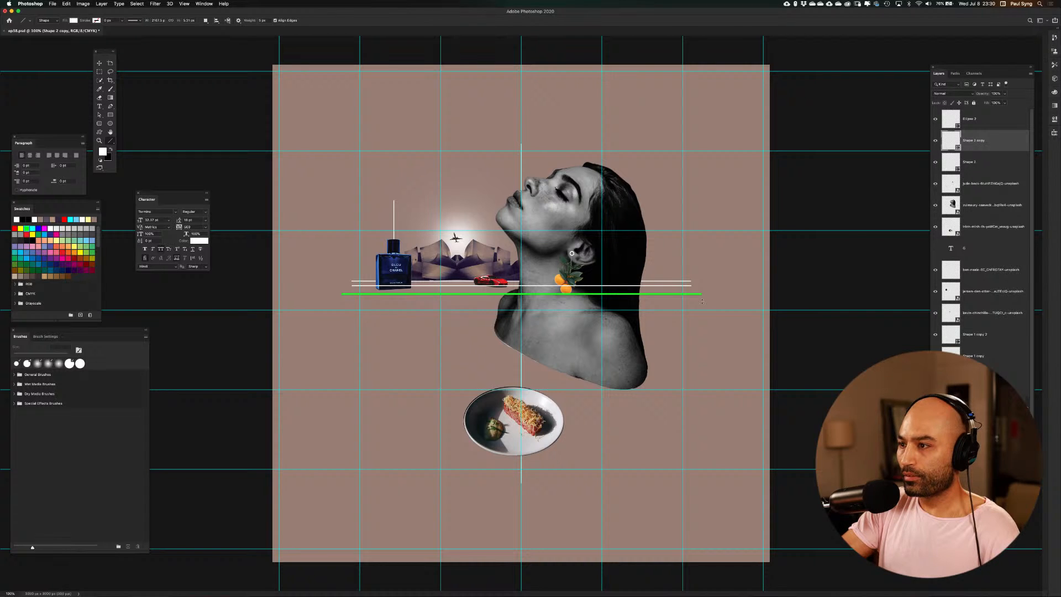
key("super+alt+shift+t")
key("super+alt+shift+t")
key("super+alt+shift+t")
key("super+alt+shift+t")
key("super+alt+shift+t")
key("super+alt+shift+t")
key("super+alt+shift+t")
key("super+alt+shift+t")
key("super+alt+shift+t")
key("super+alt+shift+t")
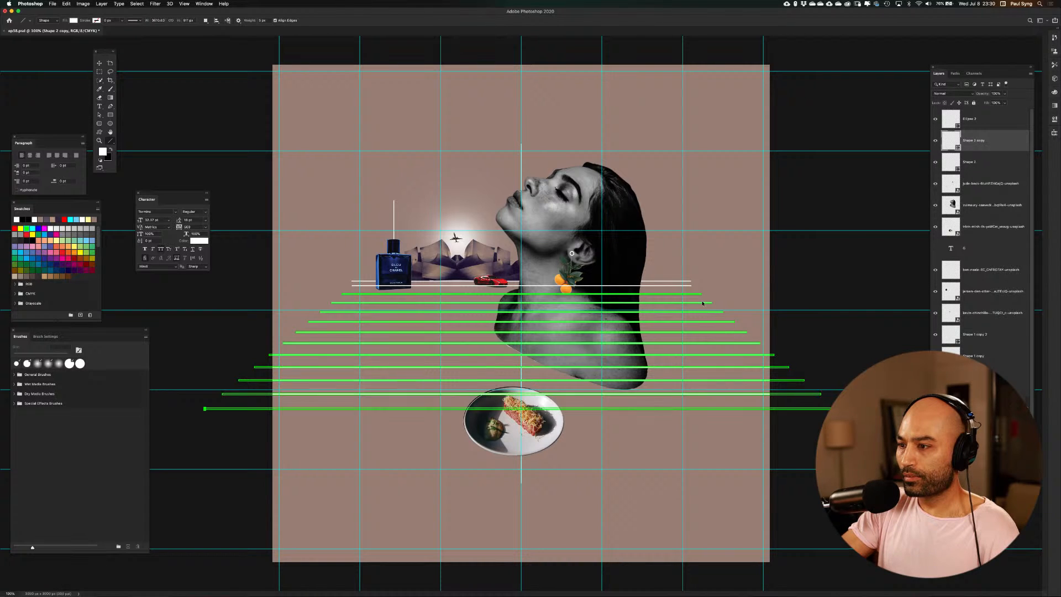
key("super+alt+shift+t")
key("super+alt+shift+t")
key("super+alt+shift+t")
key("super+alt+shift+t")
key("super+alt+shift+t")
key("super+alt+shift+t")
key("super+alt+shift+t")
key("super+alt+shift+t")
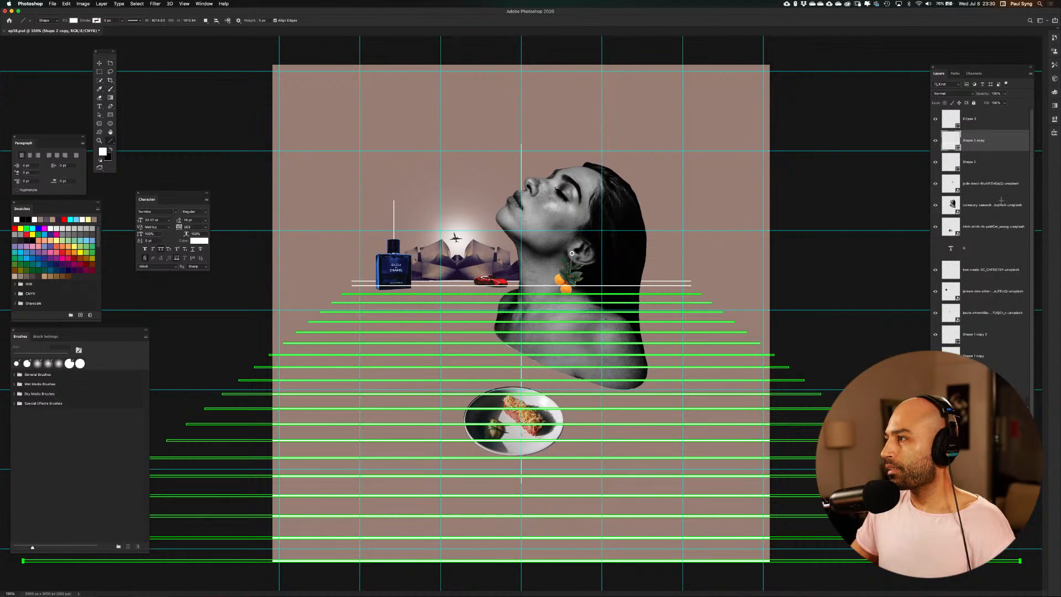
Toggle the repeated lines' visibility to check them, and move their layer behind the portrait and plate
left_click(935, 142)
left_click(934, 142)
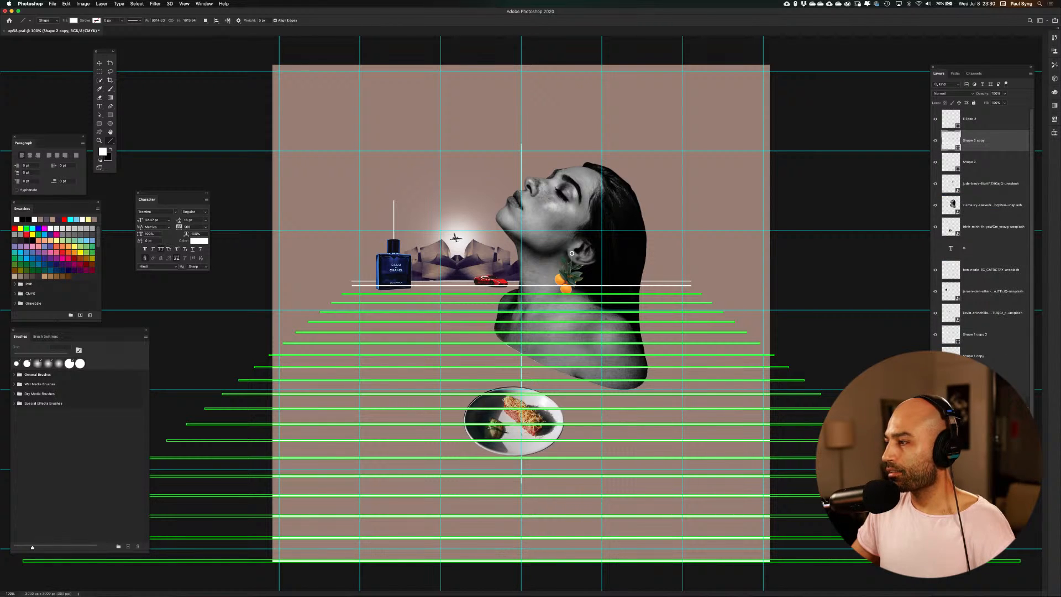
key("BackSpace")
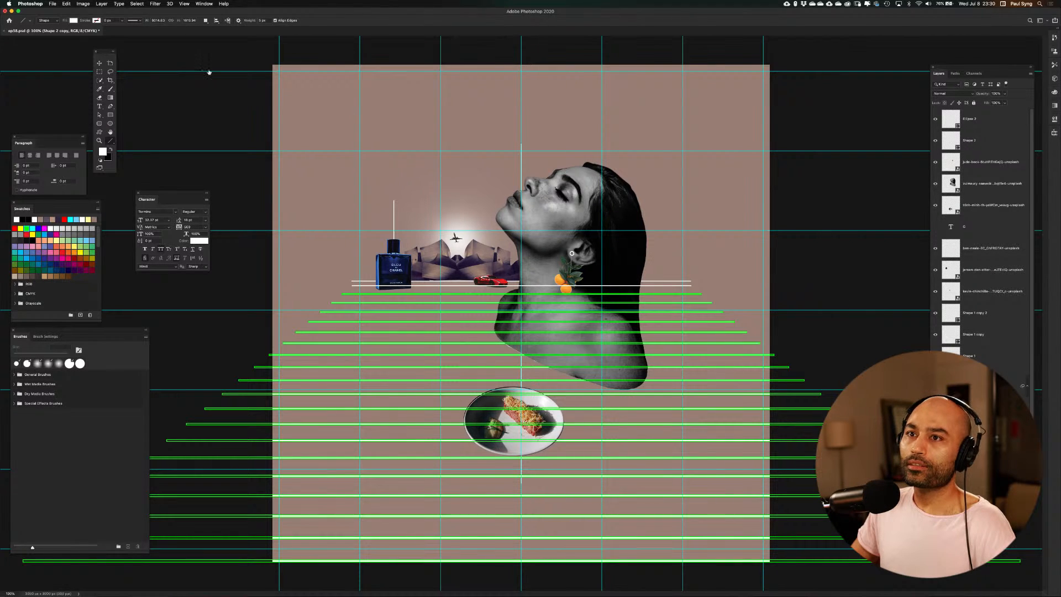
key("v")
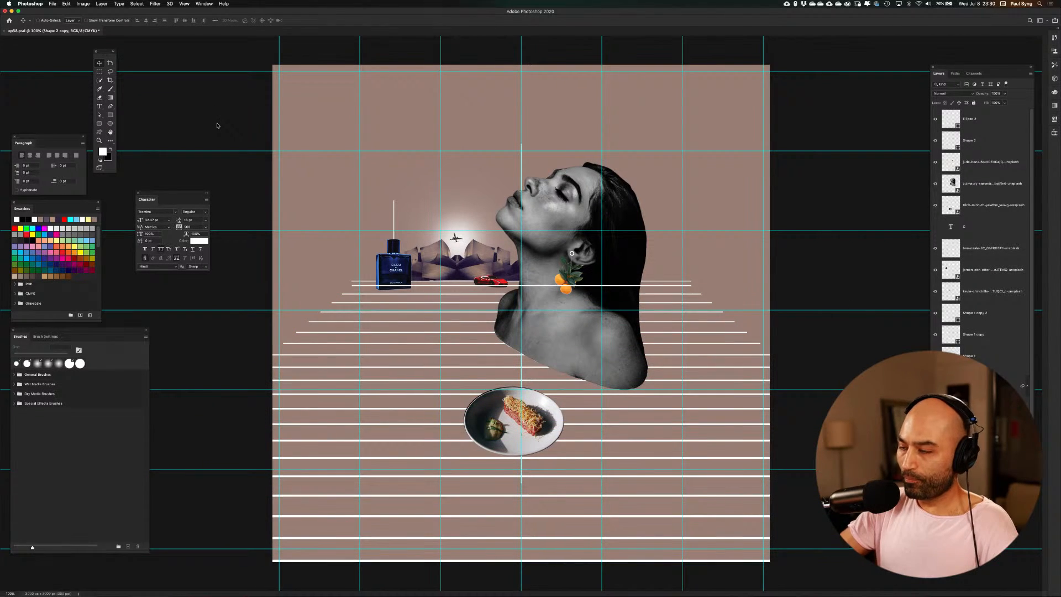
Hide the guides, toggle the single horizontal line crossing the portrait's neck to identify it, and delete its layer
key("super+semicolon")
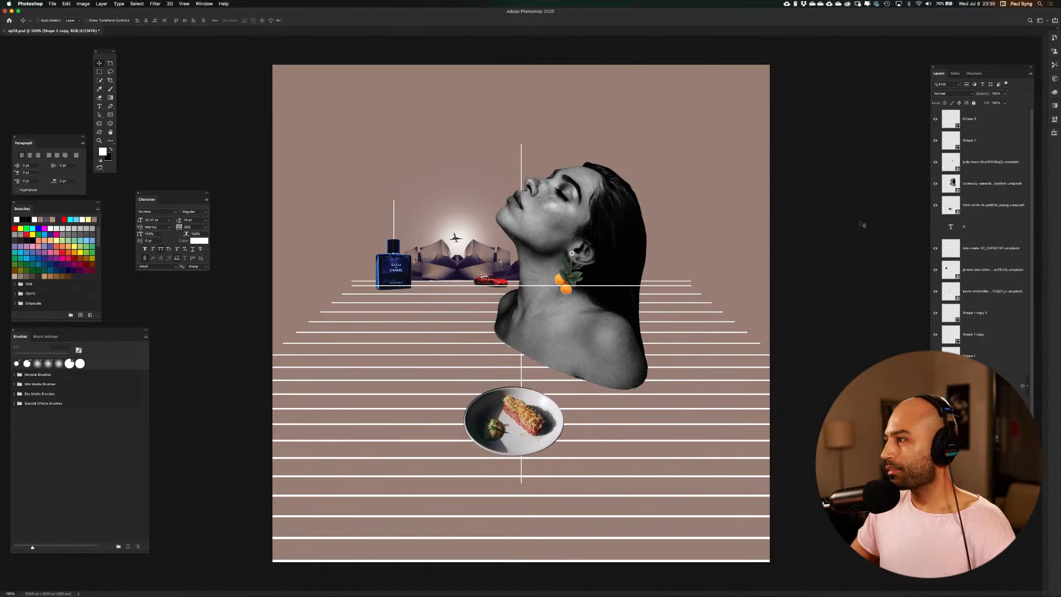
left_click(934, 142)
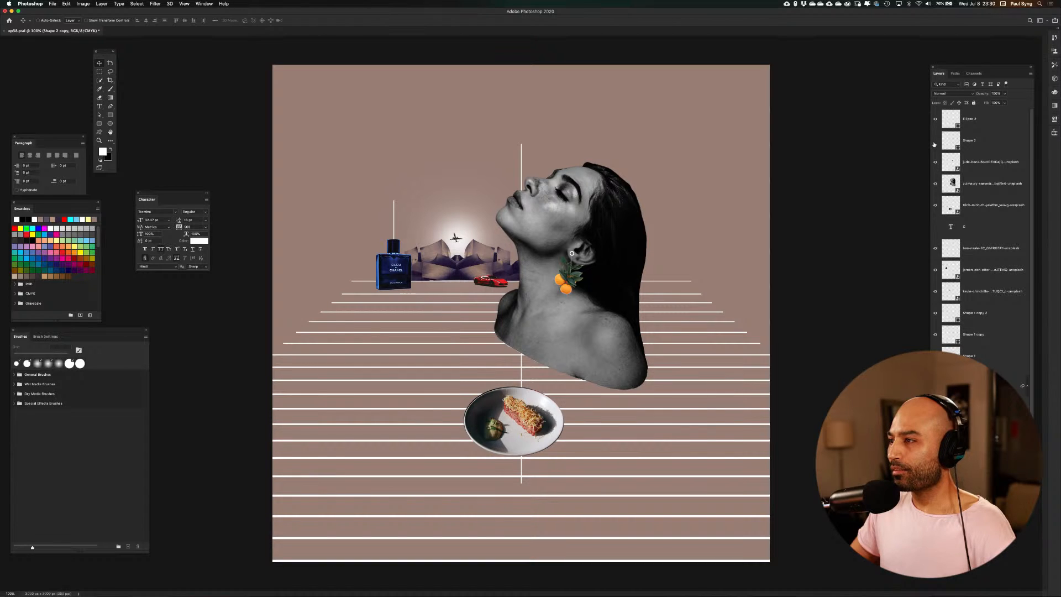
left_click(934, 142)
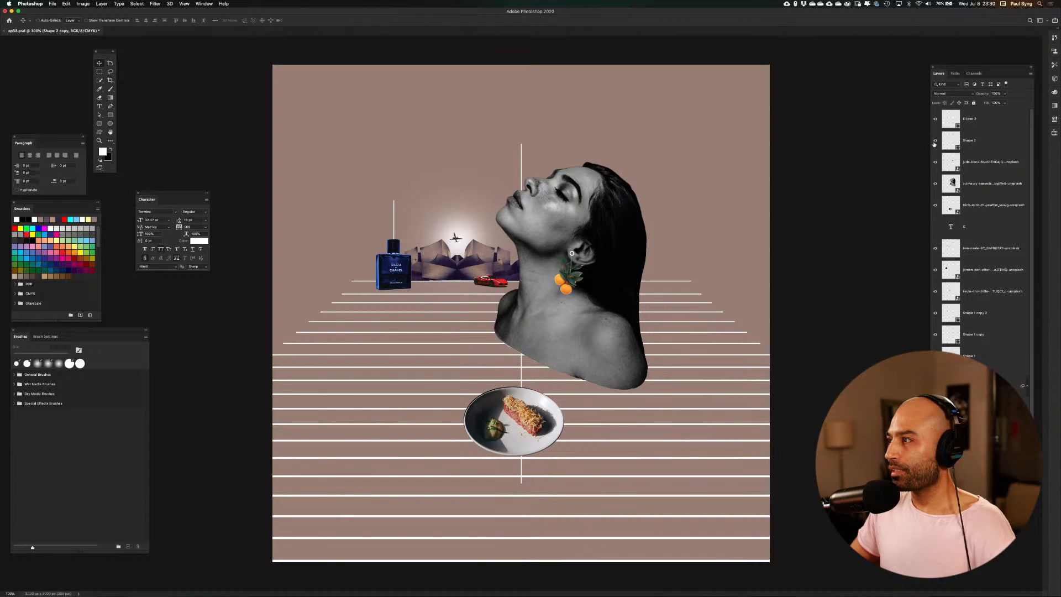
left_click(1002, 144)
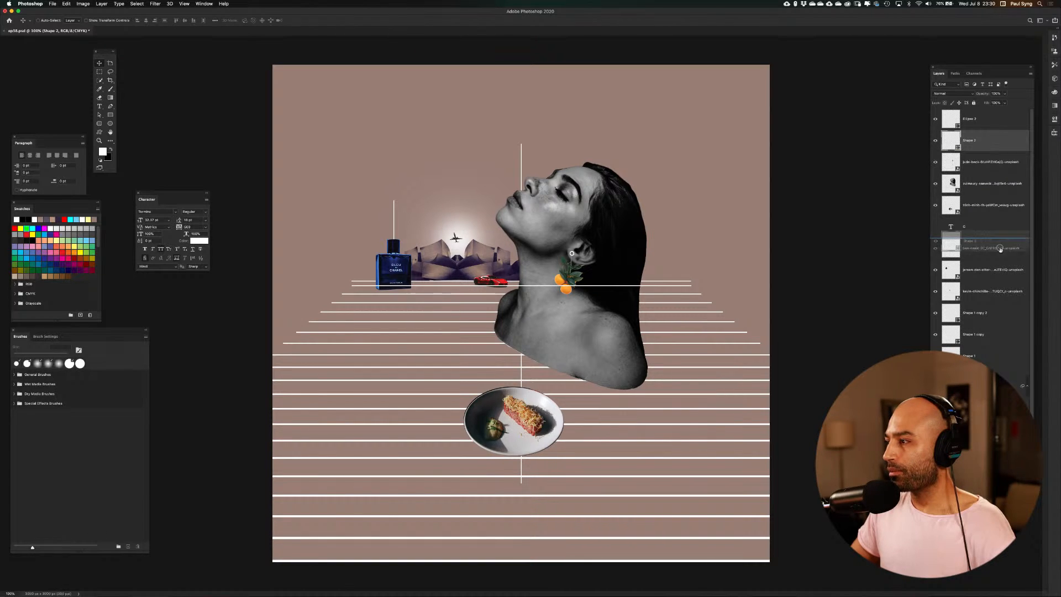
key("BackSpace")
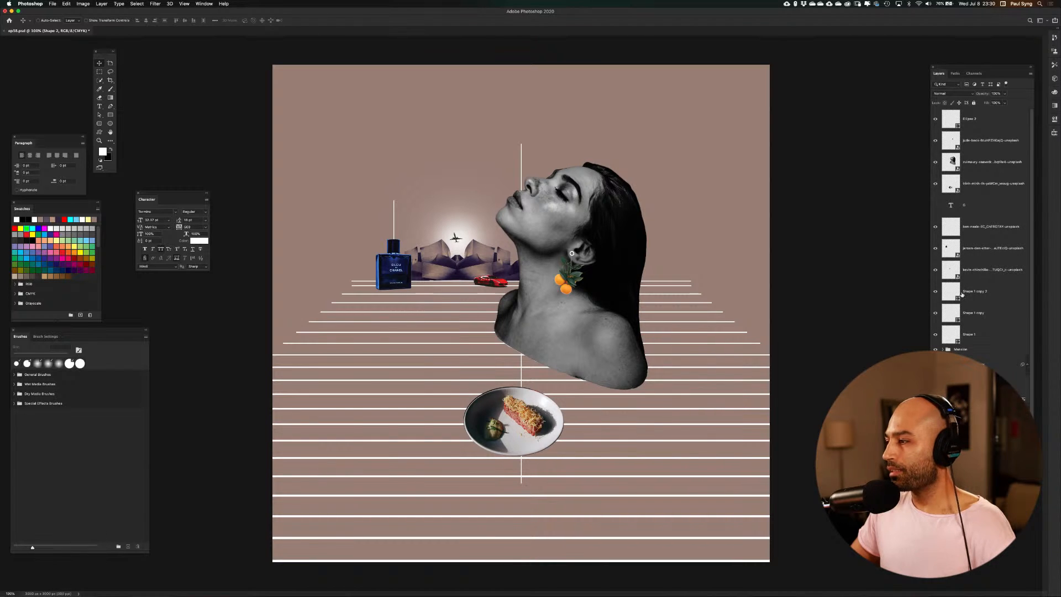
Select the repeated floor lines' layer and nudge it up until its first line meets the horizon line behind the car
left_click(972, 469, "shift")
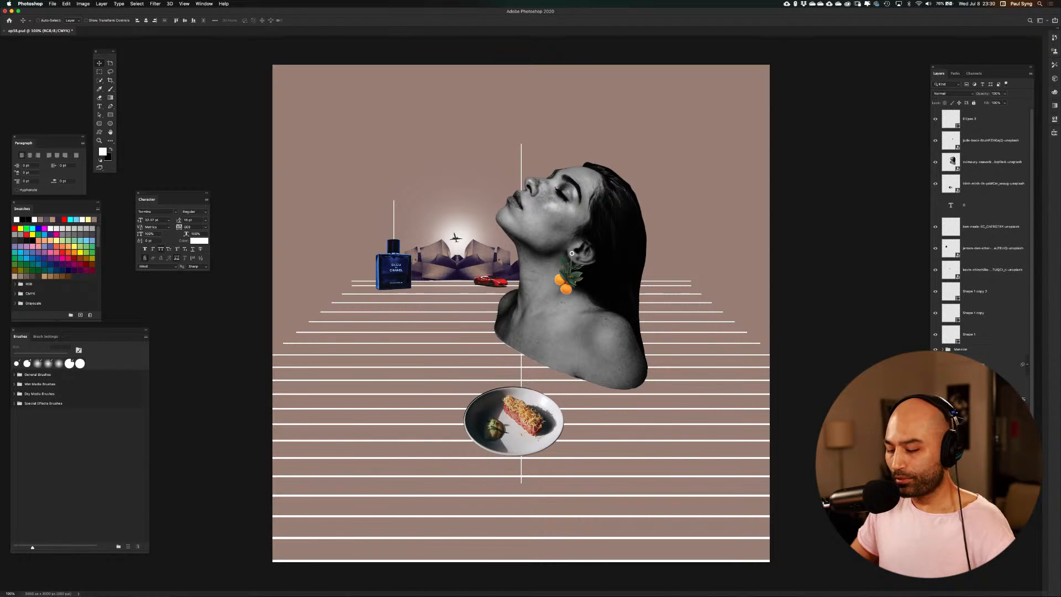
key("super+g")
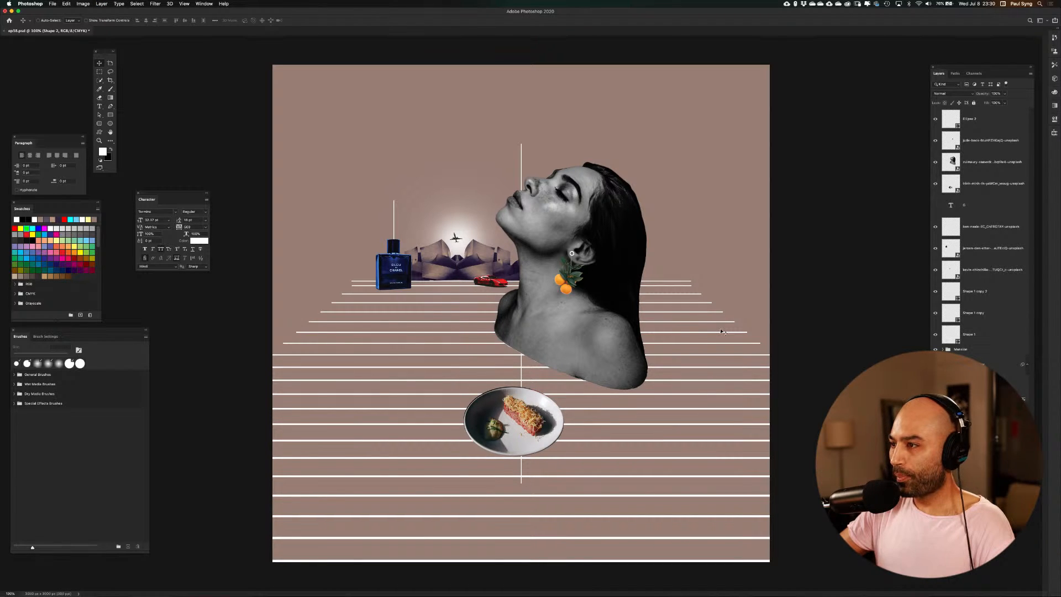
key("Up")
key("Up")
key("Up")
key("Up")
key("Up")
key("Up")
key("Up")
key("Up")
key("Up")
key("Up")
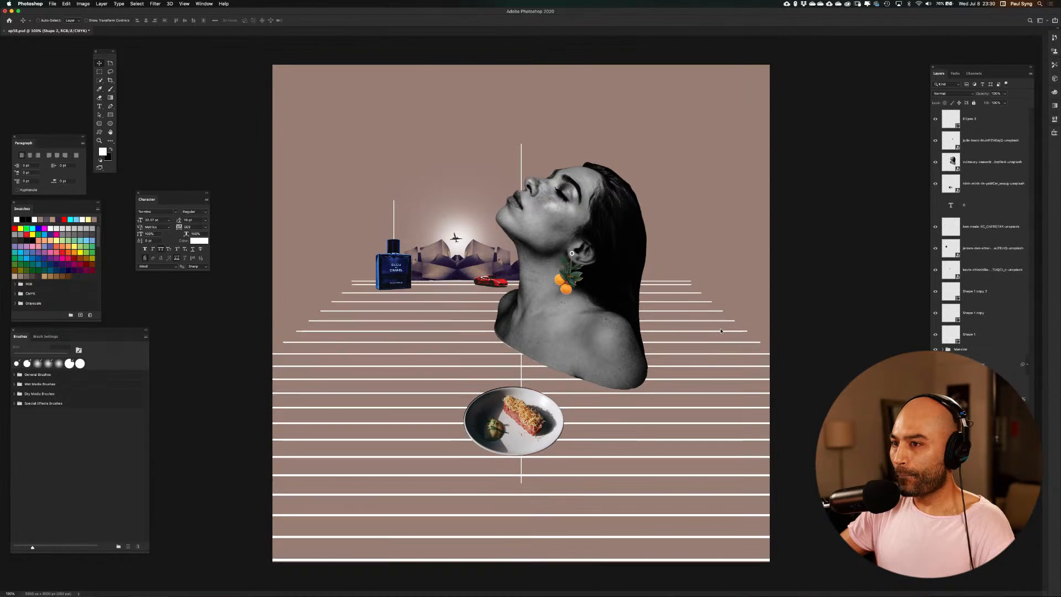
key("Up")
key("Up")
key("Up")
key("Up")
key("Up")
key("Up")
key("Up")
key("Up")
key("Up")
key("Up")
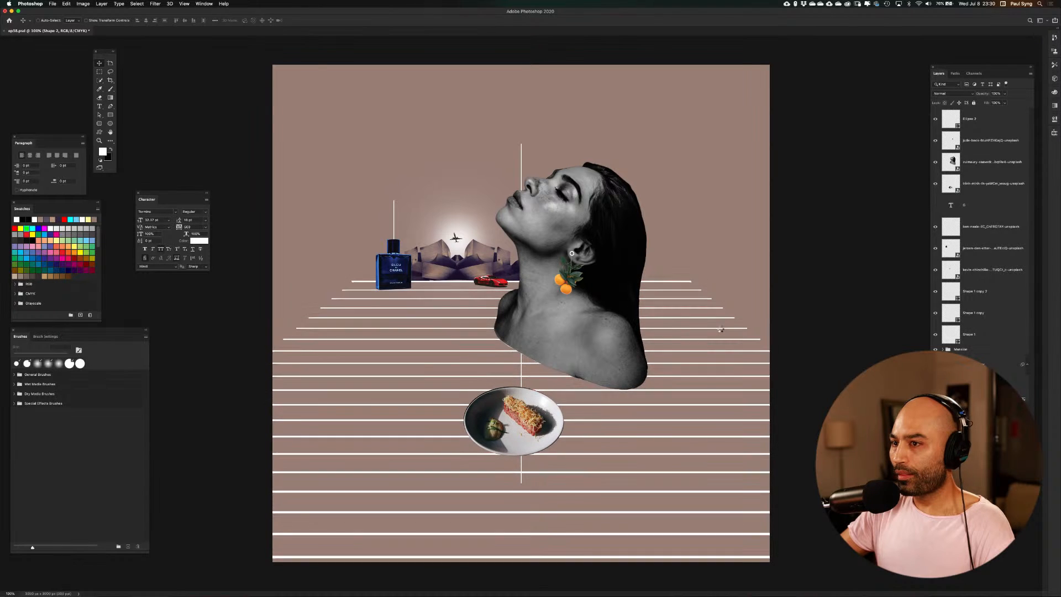
key("Up")
key("Up")
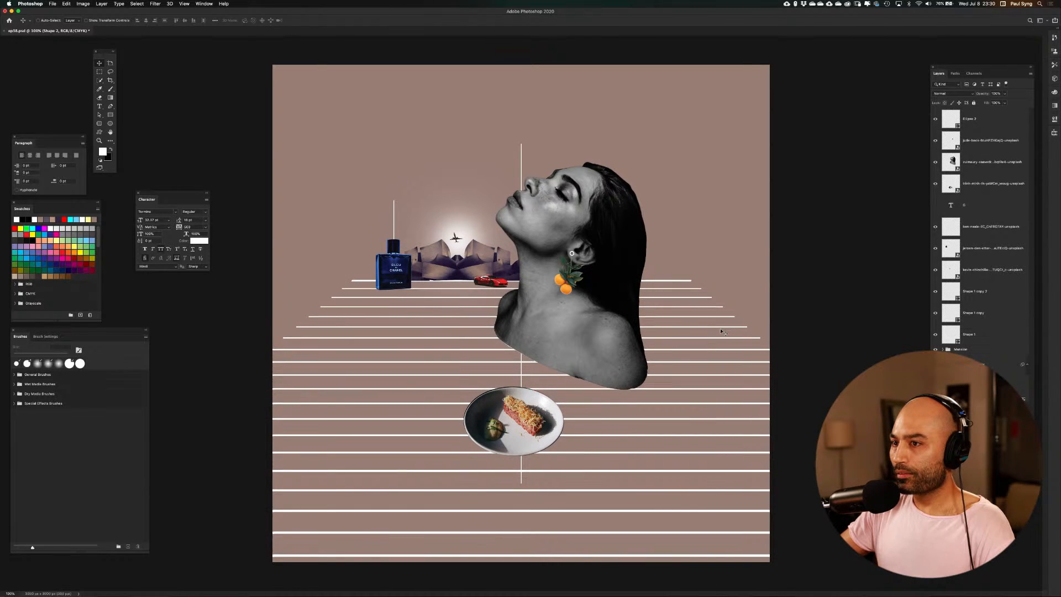
key("Down")
key("Down")
key("Down")
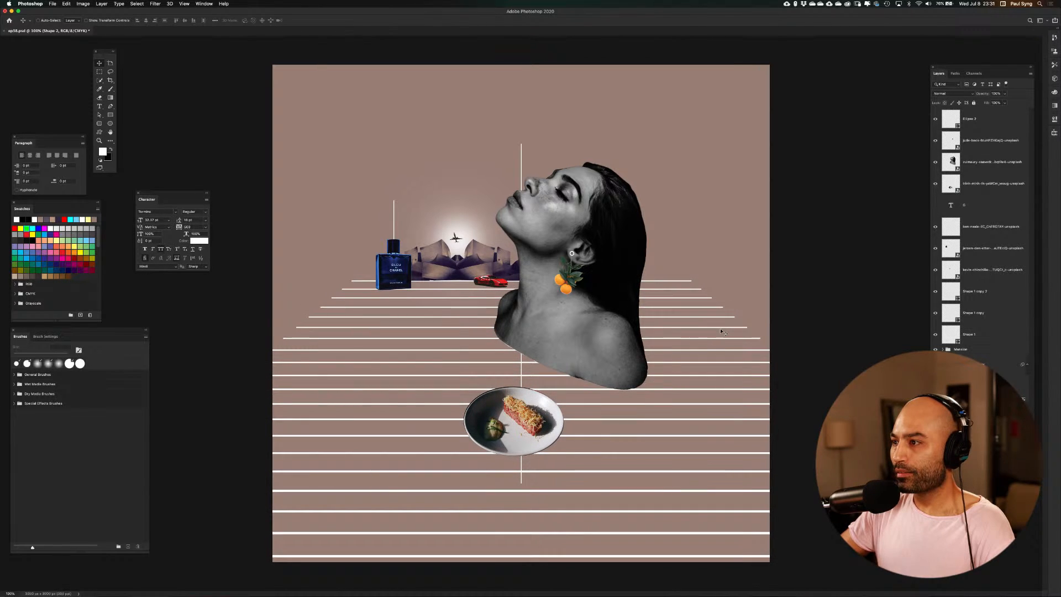
key("Down")
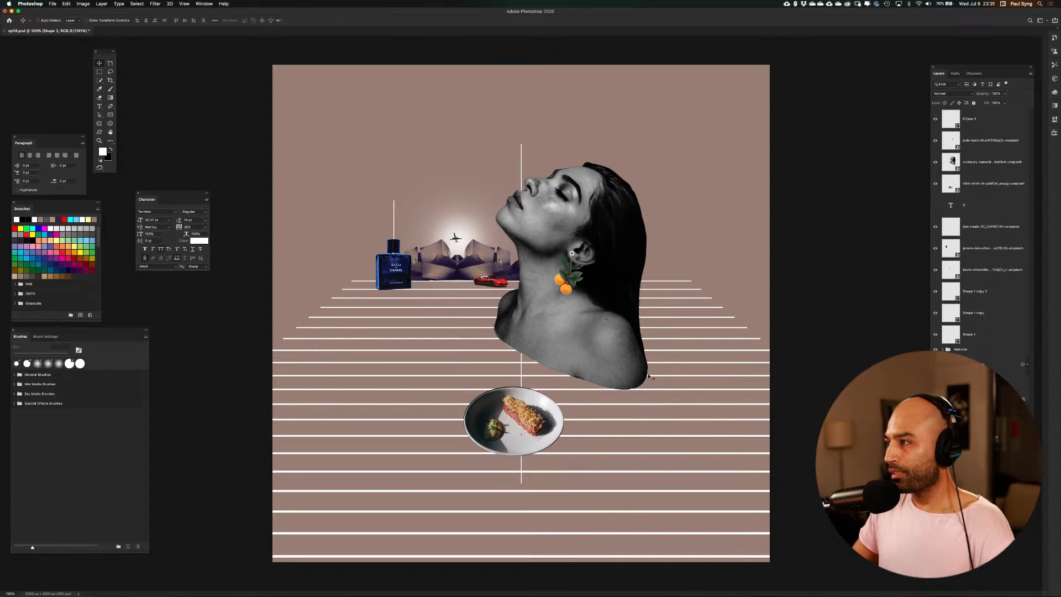
Hide the two thin vertical lines, at the canvas centre and above the perfume bottle
left_click(936, 314)
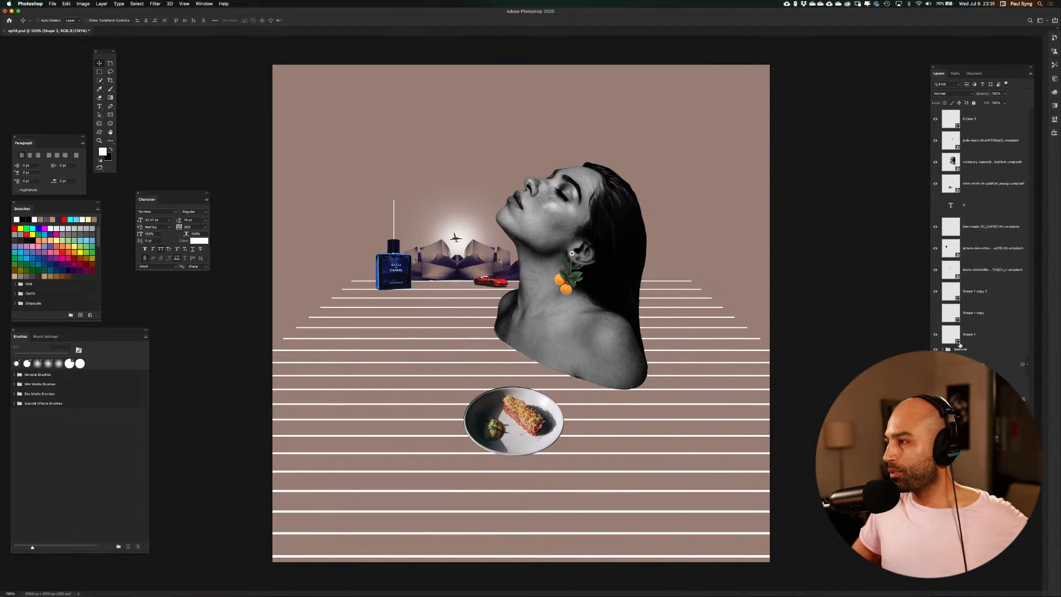
left_click(936, 293)
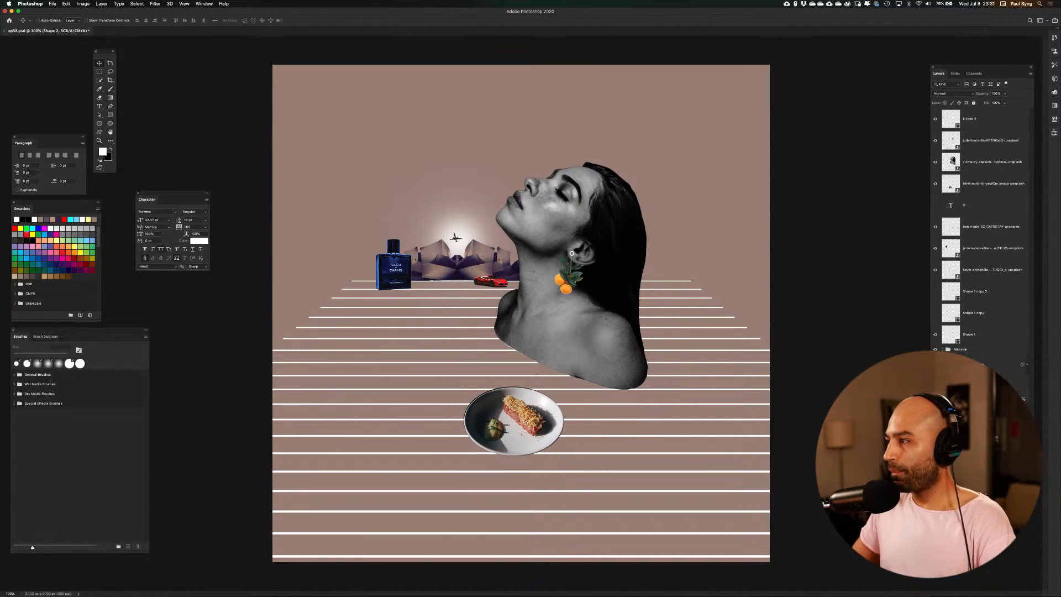
Enlarge the plate to about one and a half times its size, keeping its upper-right corner in place
left_click(954, 185)
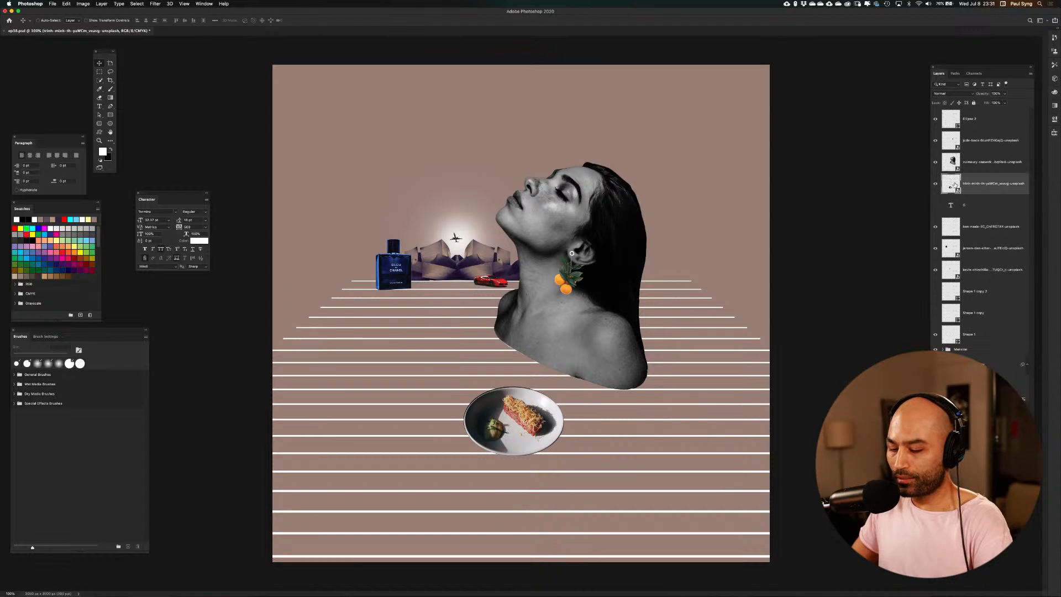
key("super+t")
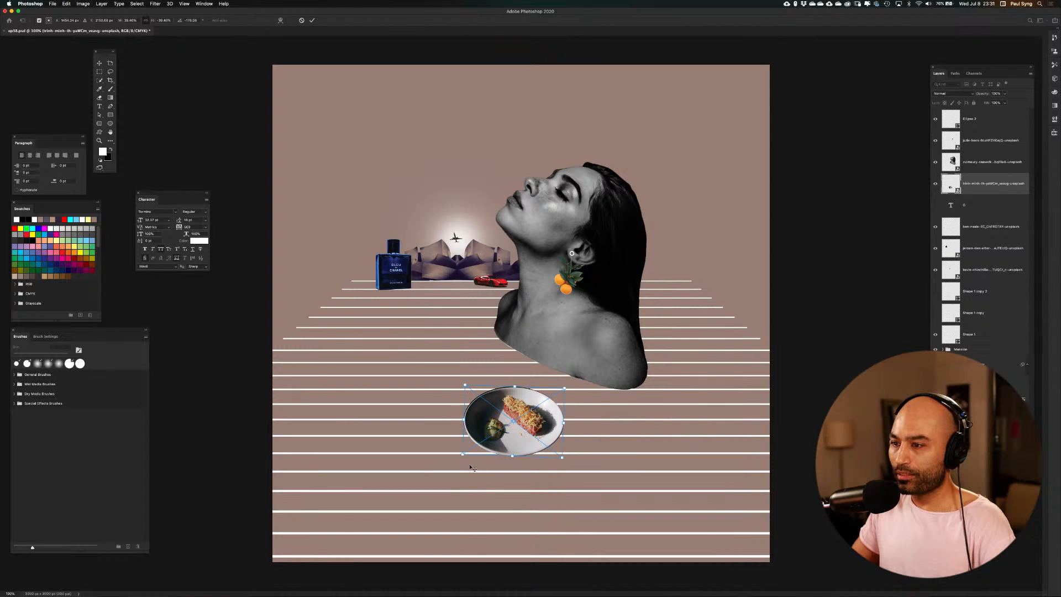
left_click_drag(454, 459, 405, 491)
key("Return")
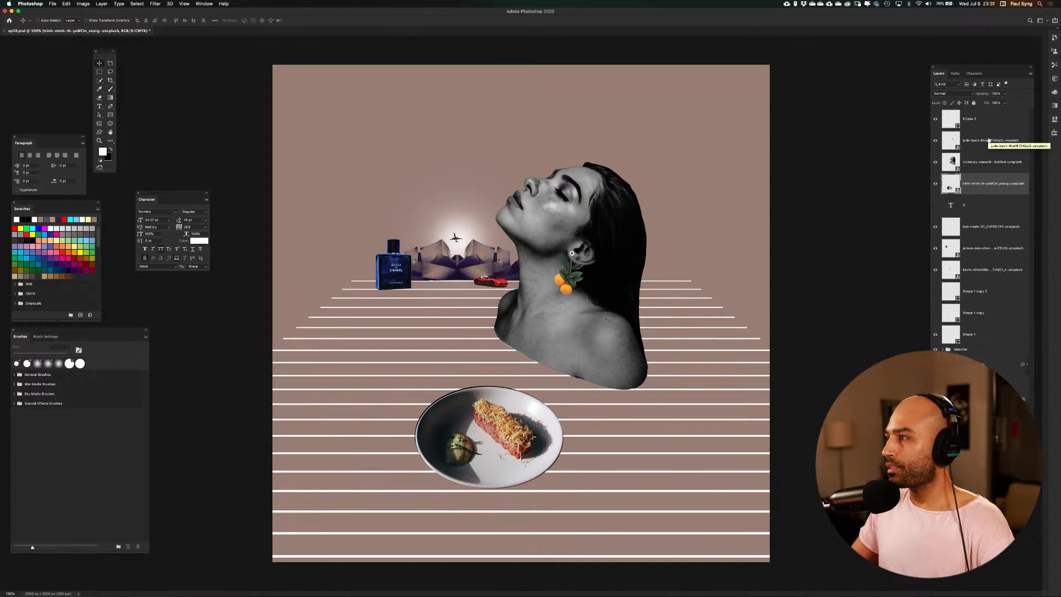
Toggle the portrait and earring layers to check them, group them with the ring layer, and try to rename the group
left_click(986, 160)
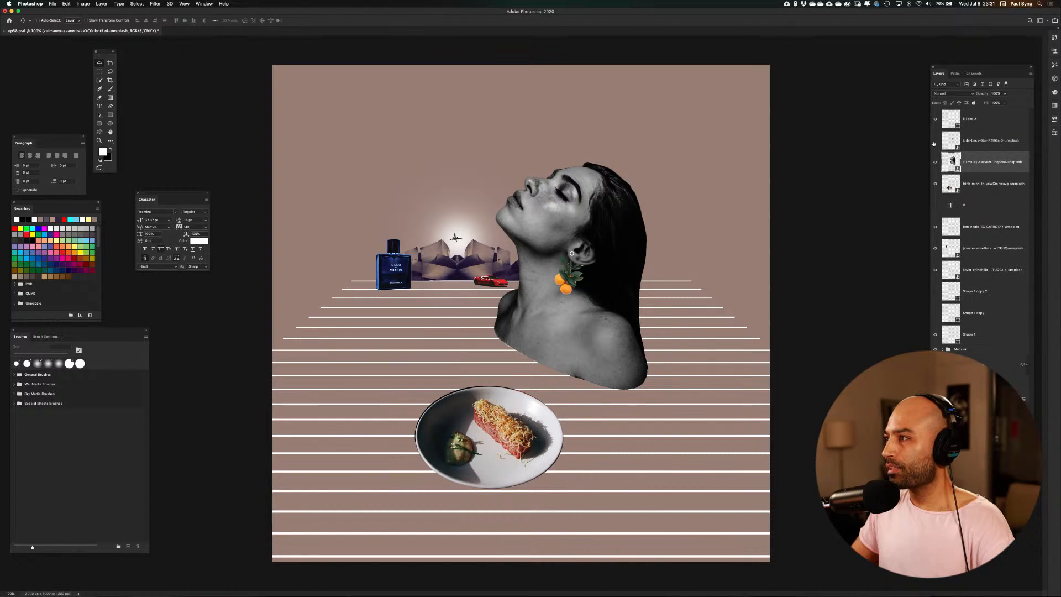
left_click(935, 162)
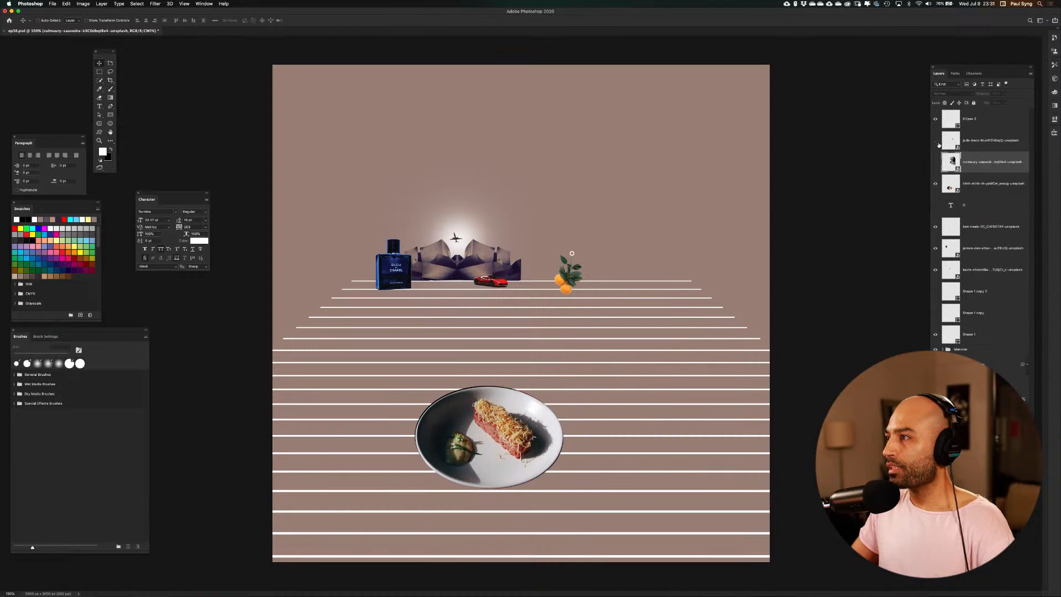
left_click(935, 140)
left_click(935, 140)
left_click(935, 162)
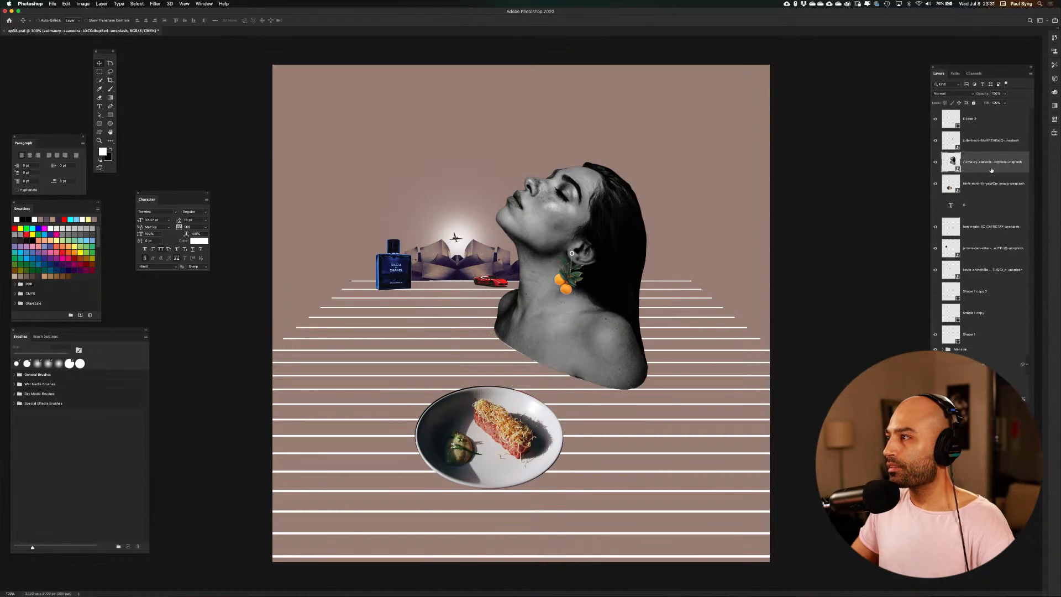
left_click(995, 120, "shift")
key("super+g")
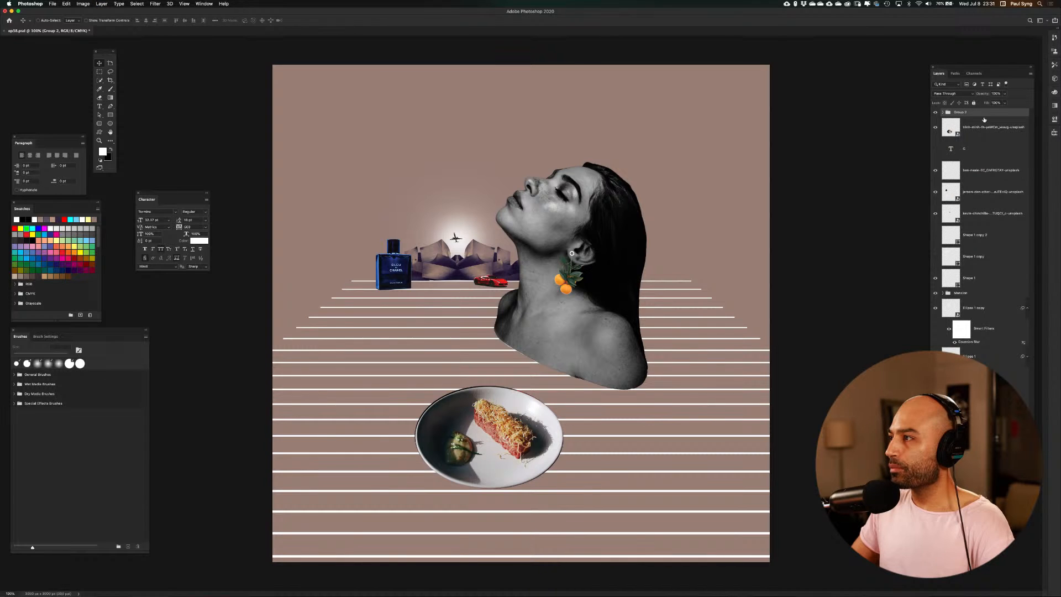
double_click(965, 113)
type("GH")
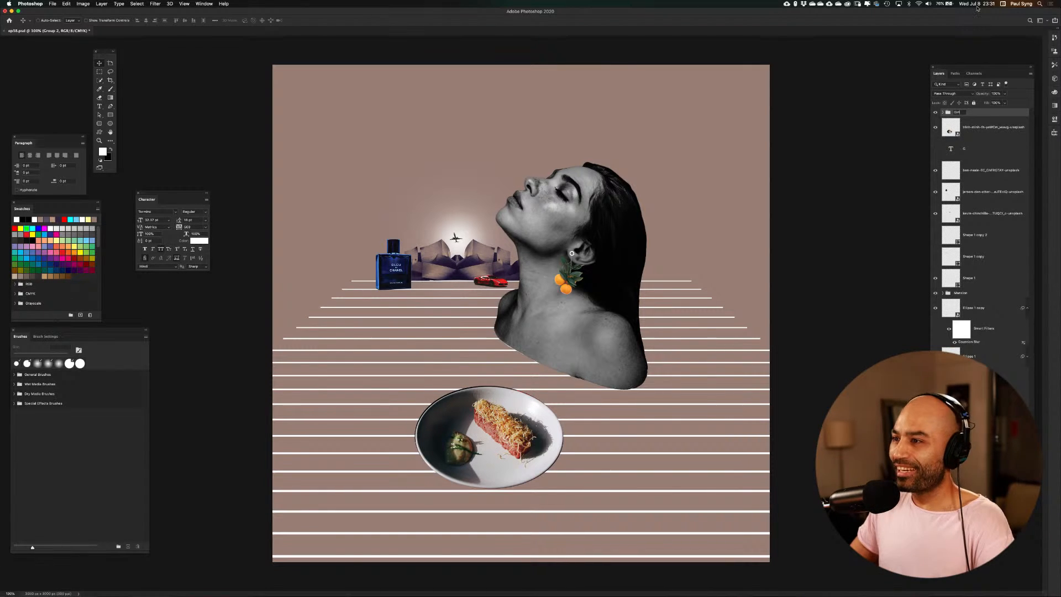
Scale the portrait group to about 115%, show the guides, and move the group slightly up and toward the bottle
key("super+t")
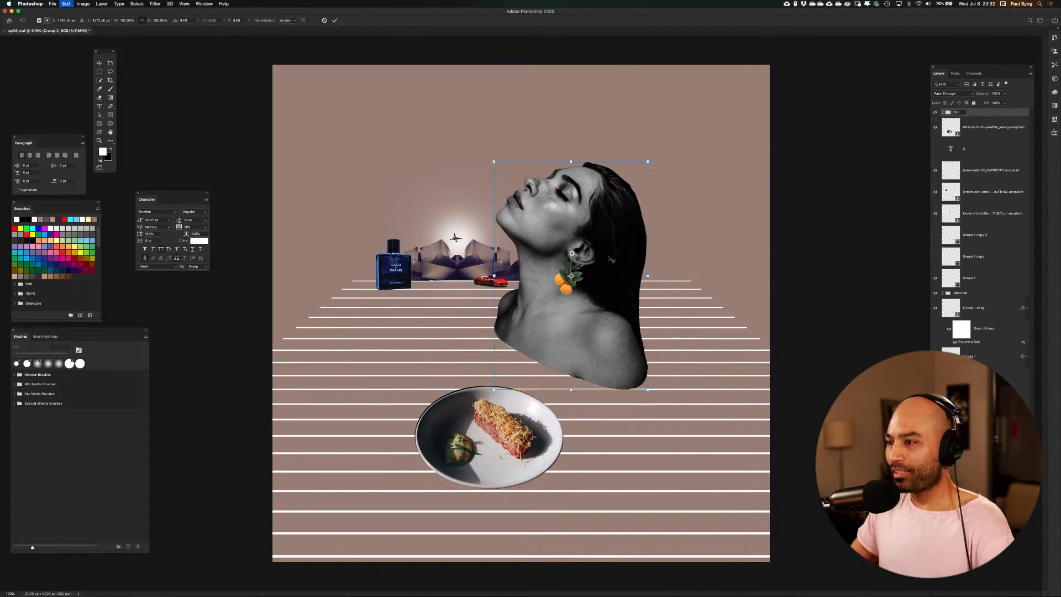
left_click_drag(649, 391, 668, 425)
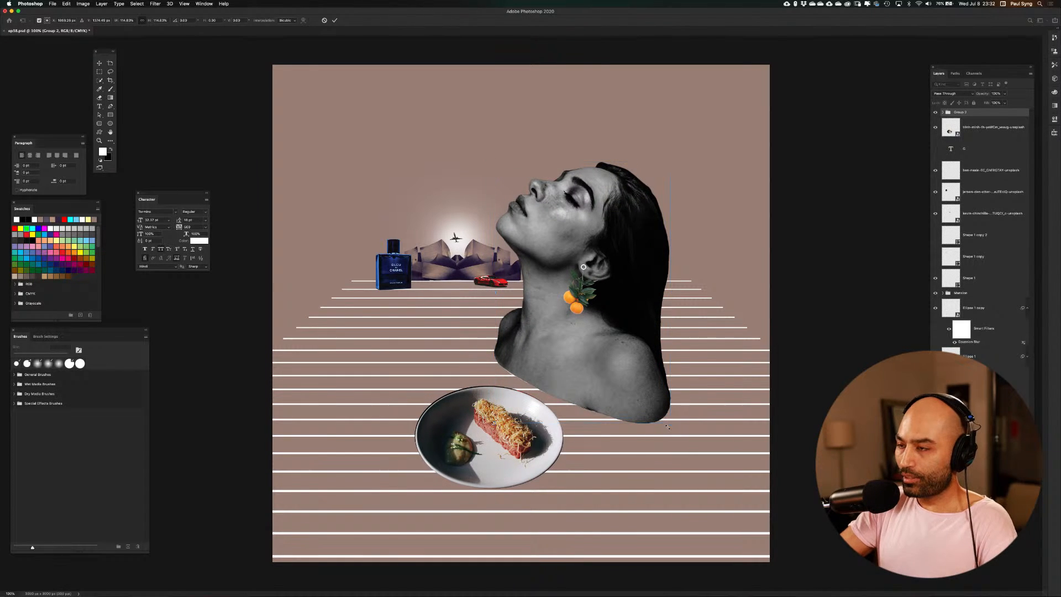
key("Return")
scroll(668, 426, "up", 2, "alt")
key("super+semicolon")
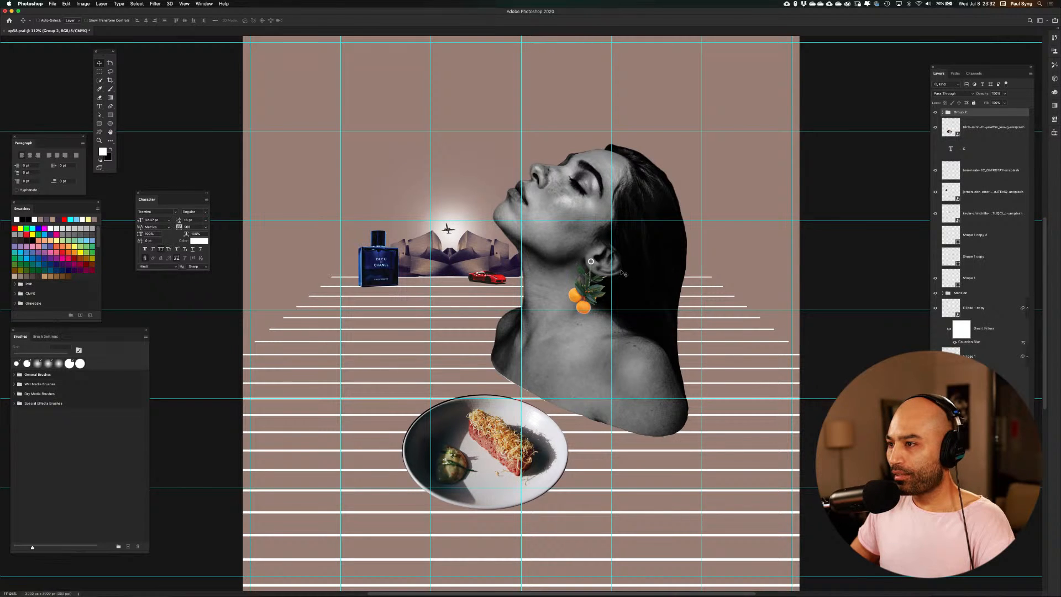
left_click_drag(621, 269, 617, 260)
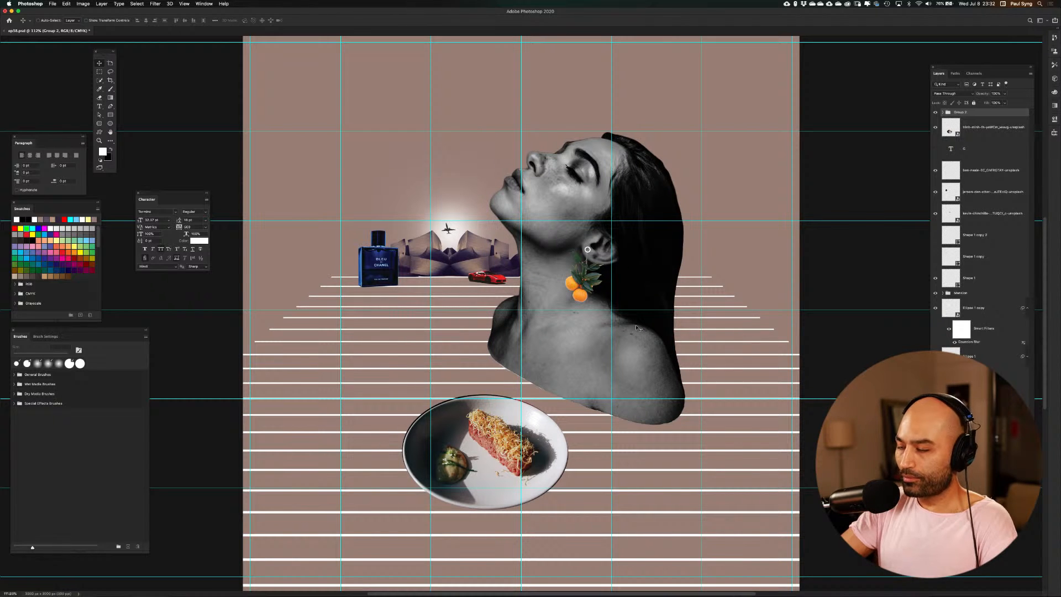
Select all layers, try a free transform on the whole composition, and hide the guides
key("super+minus")
key("super+minus")
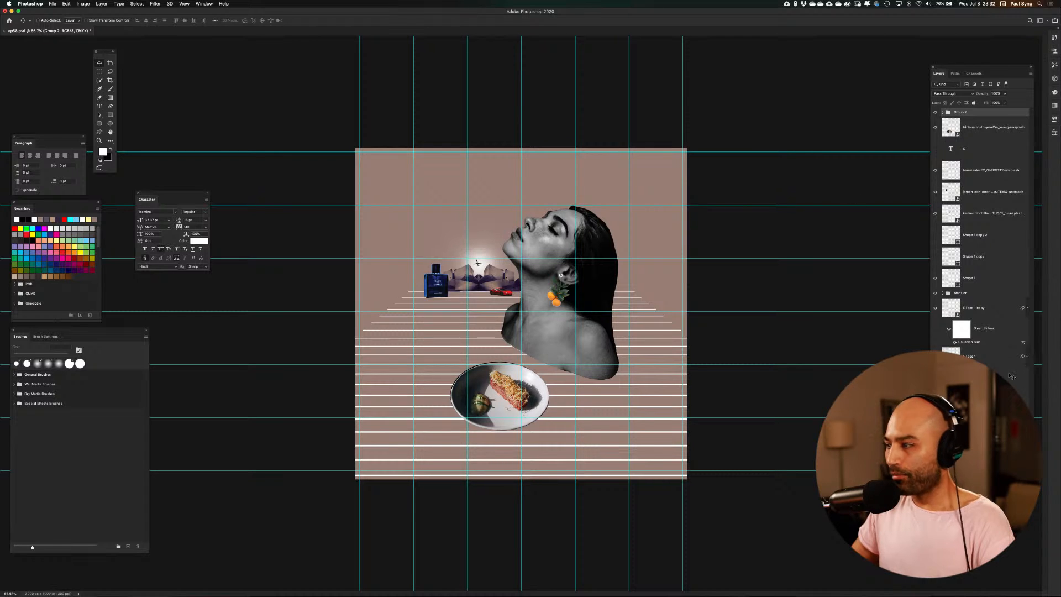
key("super+alt+a")
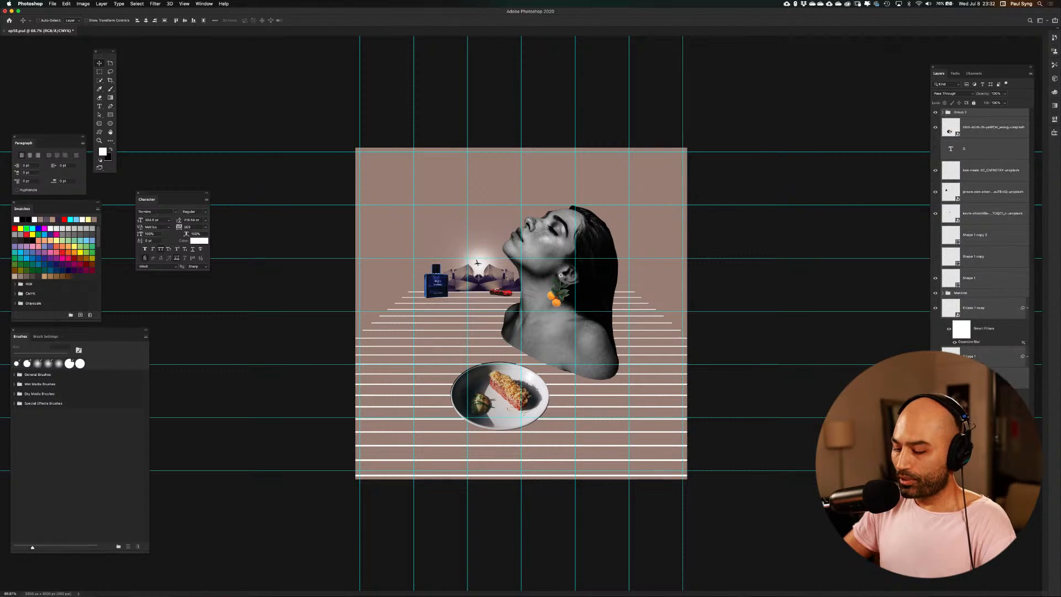
key("super+minus")
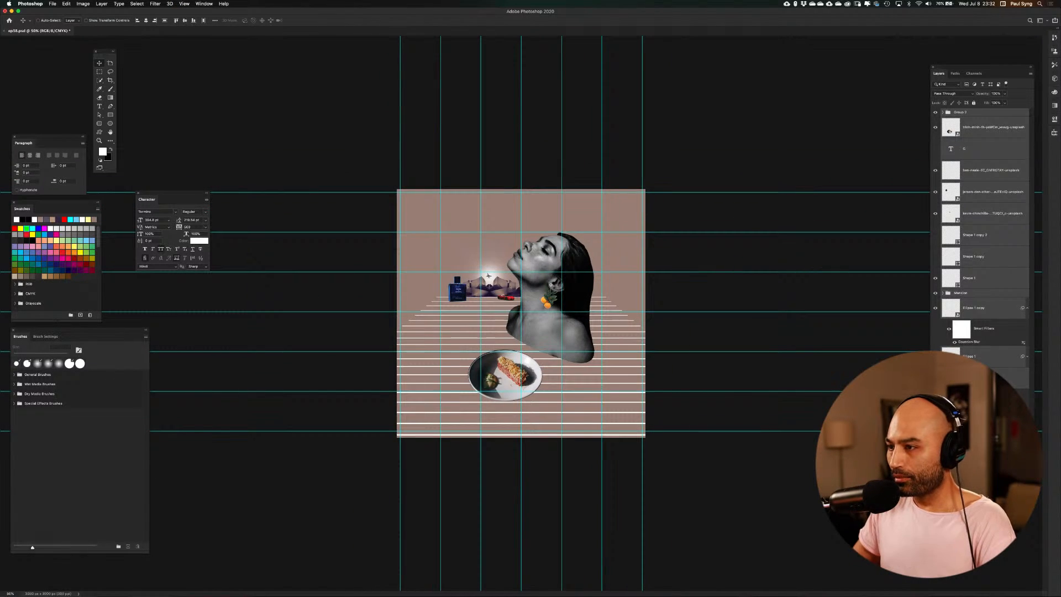
key("super+t")
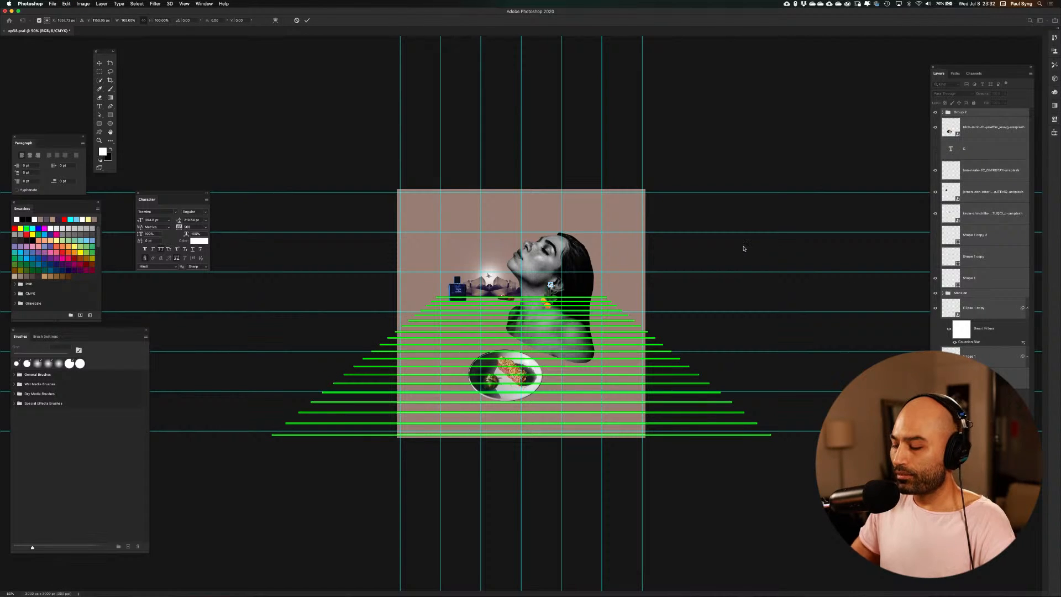
key("super+minus")
key("super+minus")
key("super+minus")
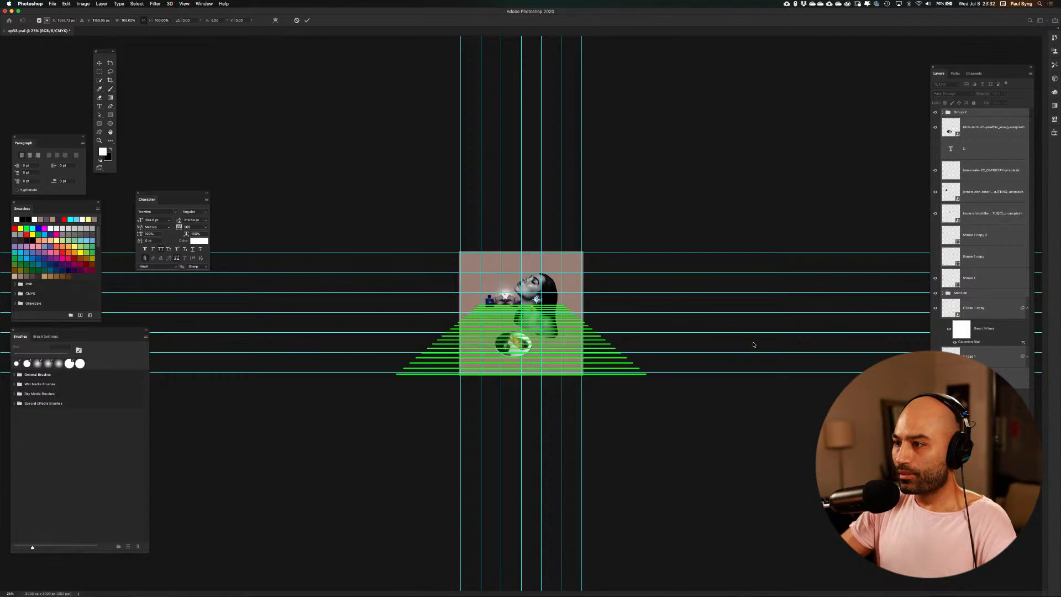
key("super+semicolon")
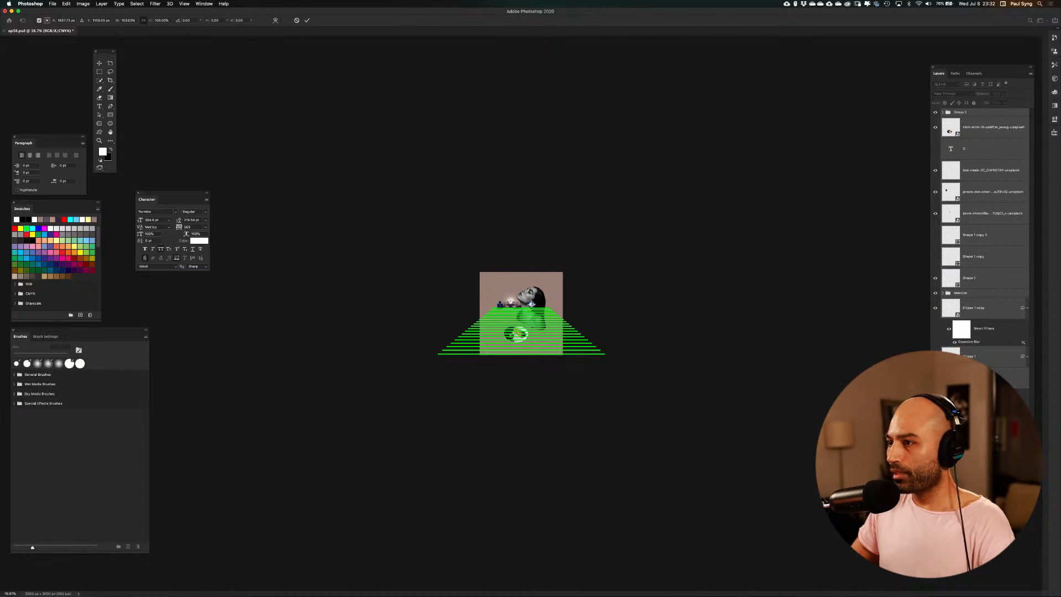
key("super+t")
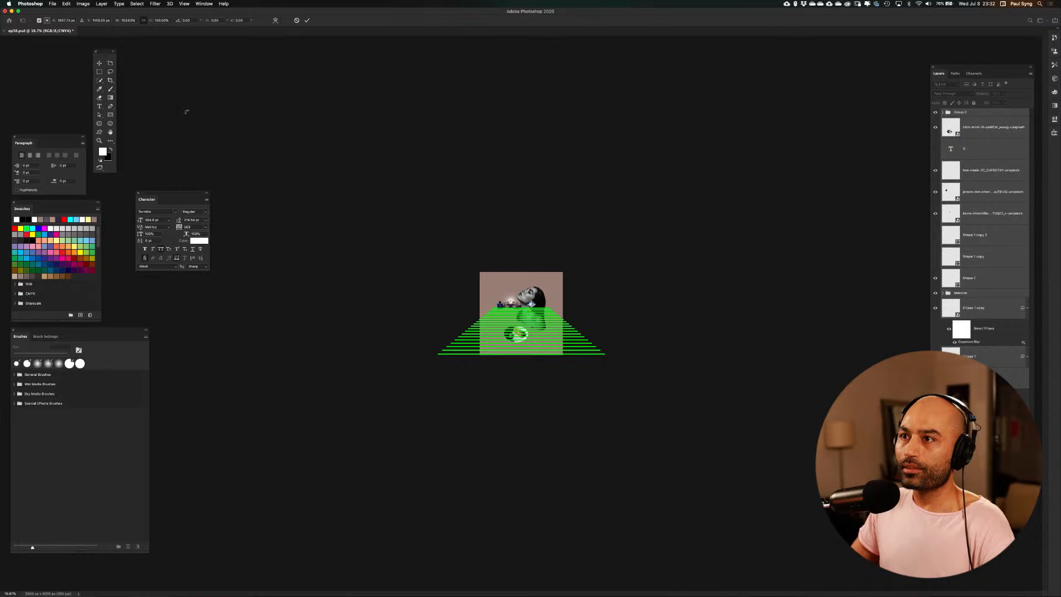
left_click(306, 19)
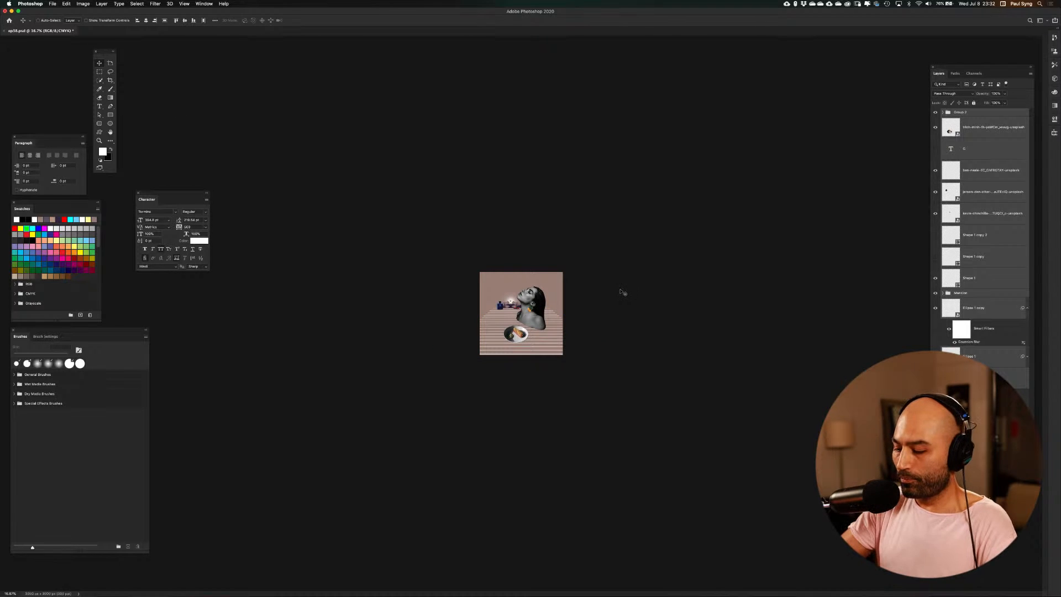
key("super+equal")
key("super+equal")
key("super+equal")
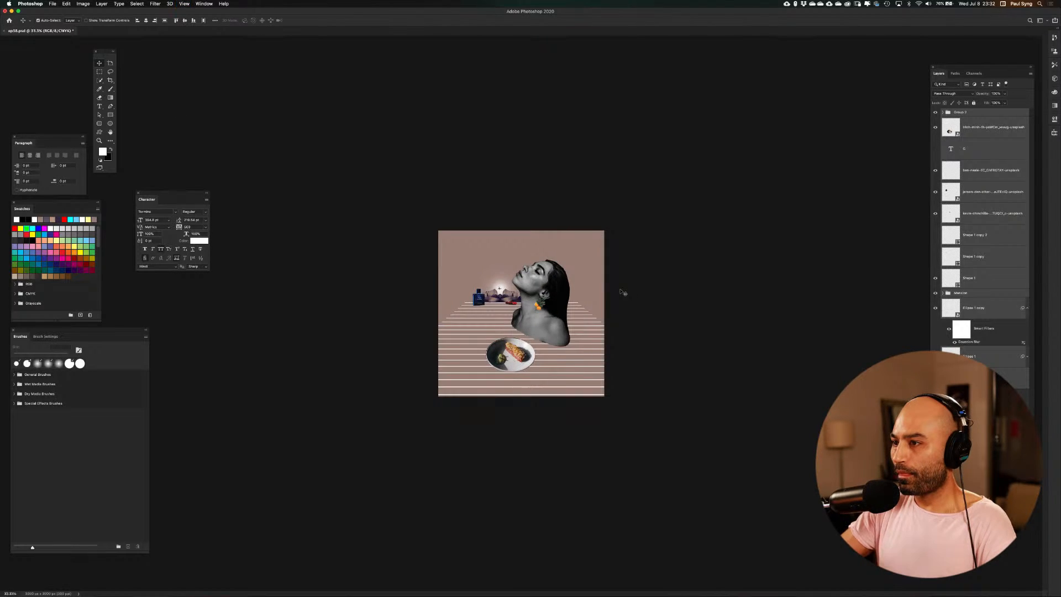
Group all the collage layers above the backgrounds and make the cloudy sky layer visible behind them
key("super+equal")
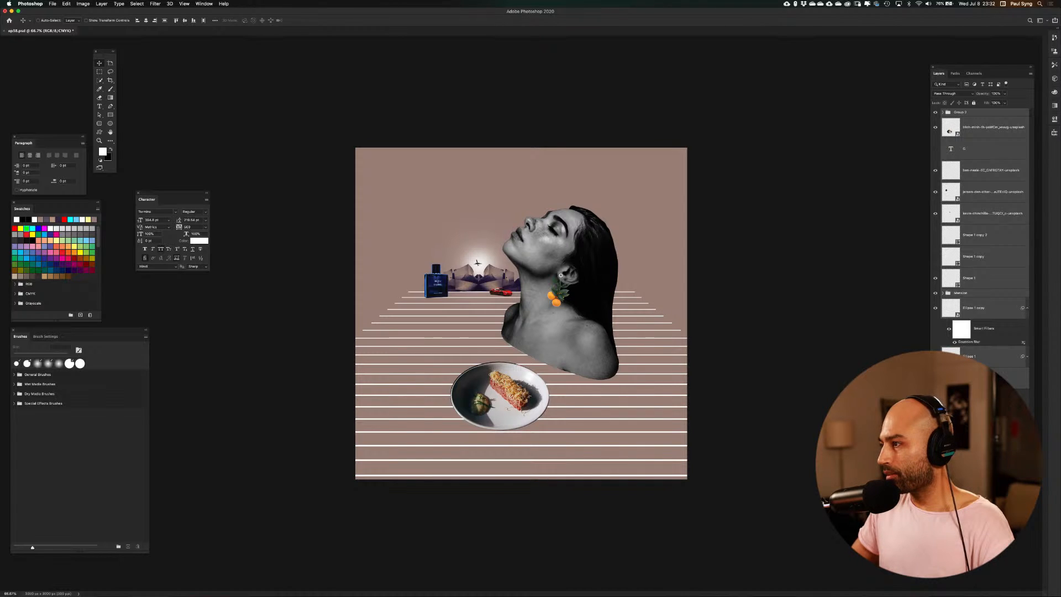
left_click(1028, 308)
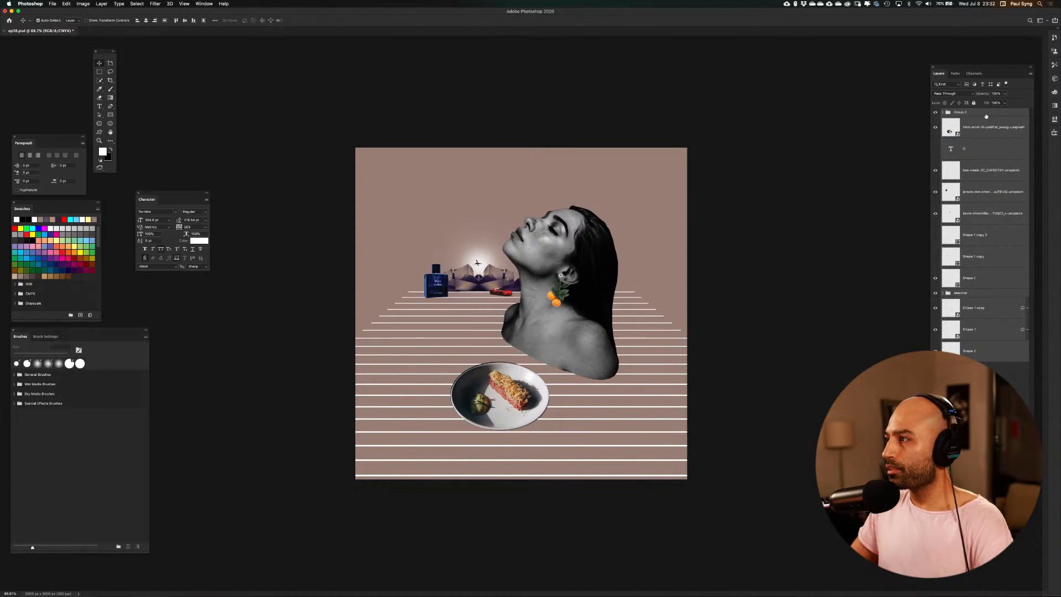
key("super+g")
left_click(935, 128)
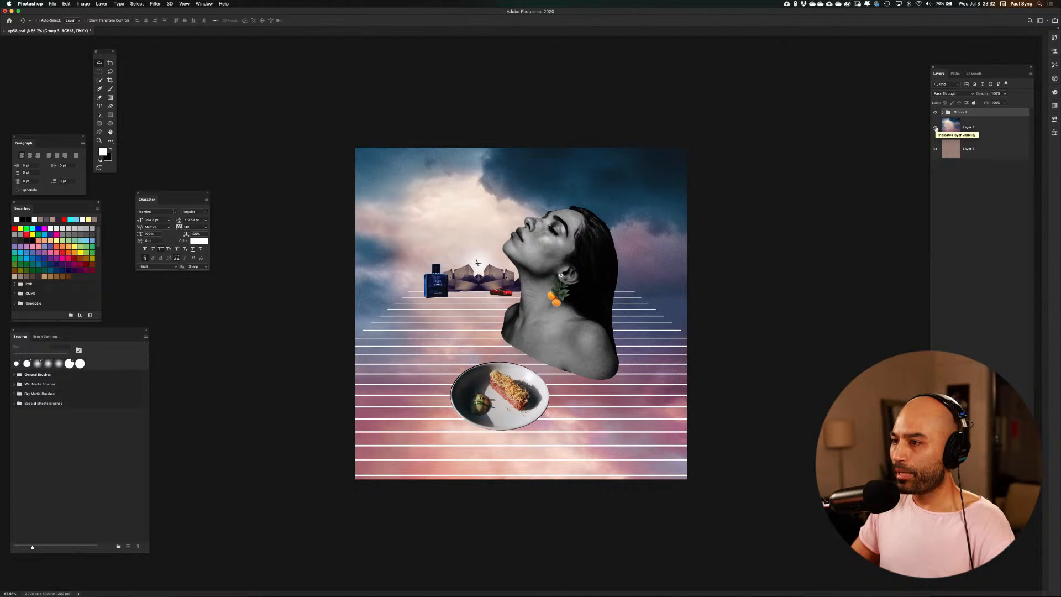
left_click(935, 129)
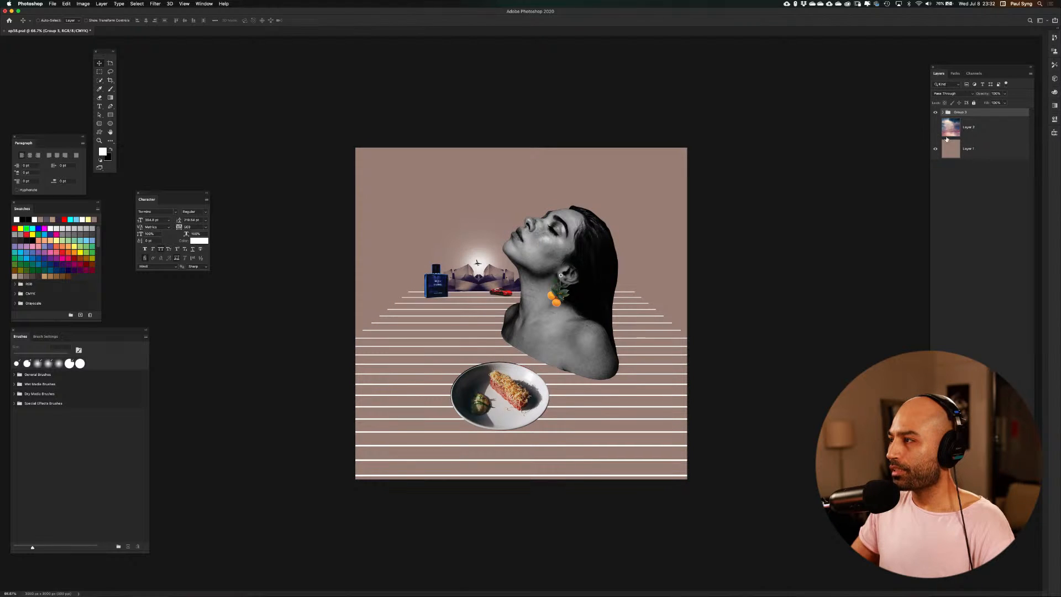
left_click(937, 128)
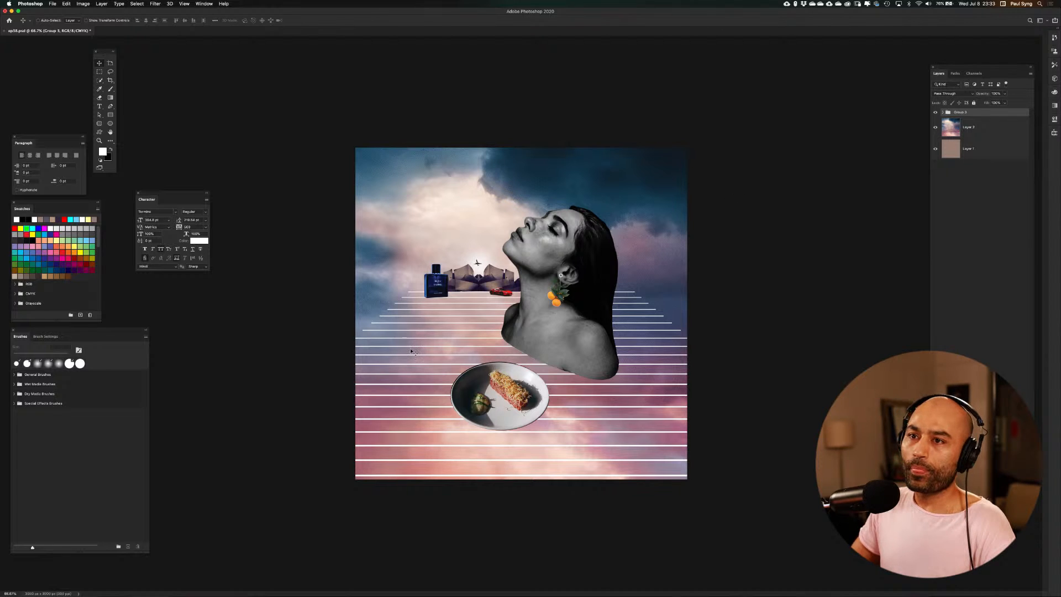
Draw a white rectangle shape covering the whole square canvas
left_click(110, 142)
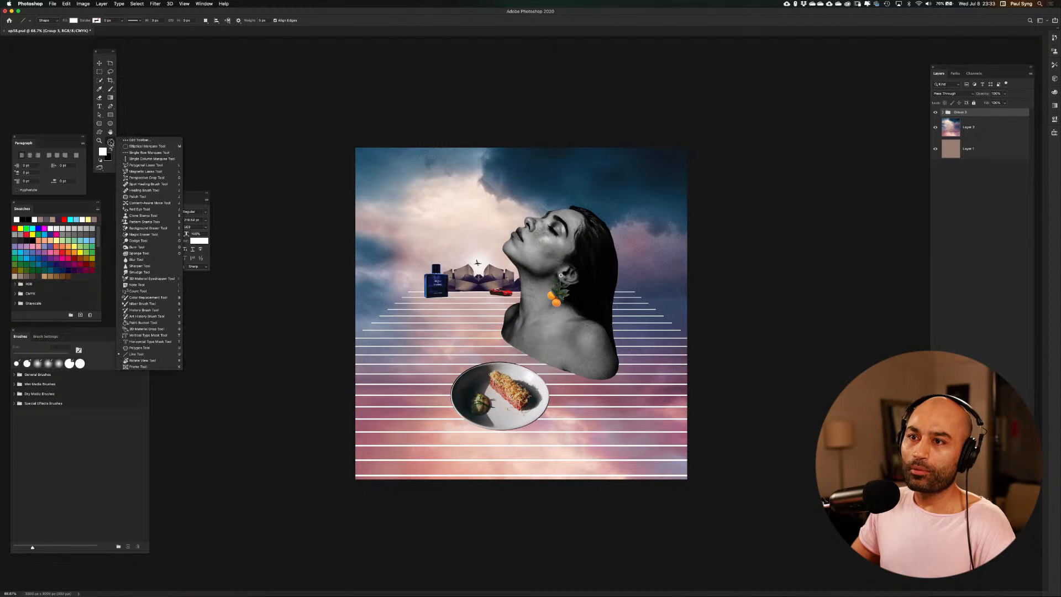
left_click(111, 115)
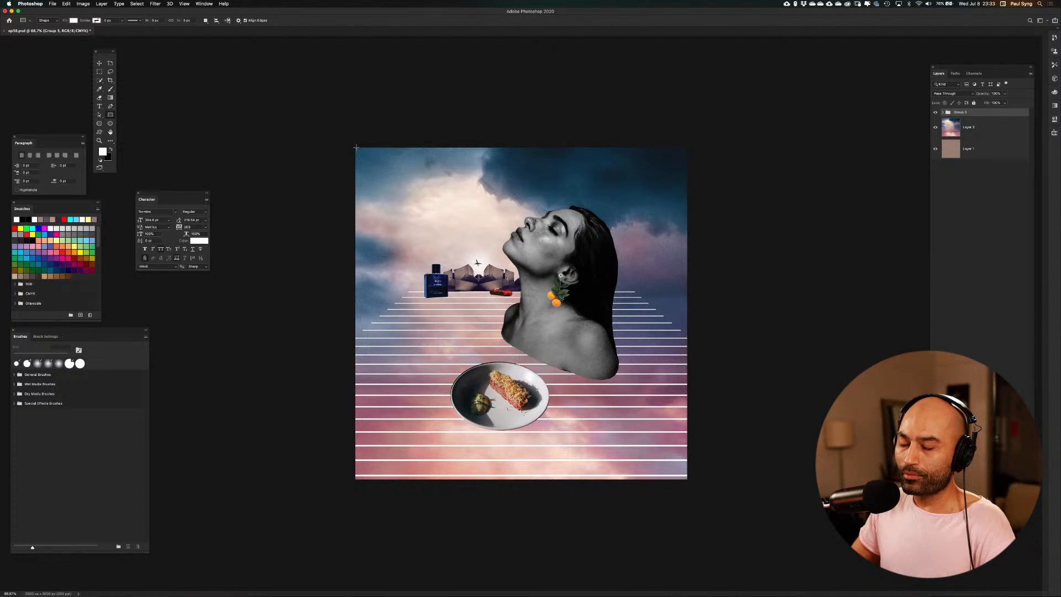
left_click_drag(355, 147, 698, 479)
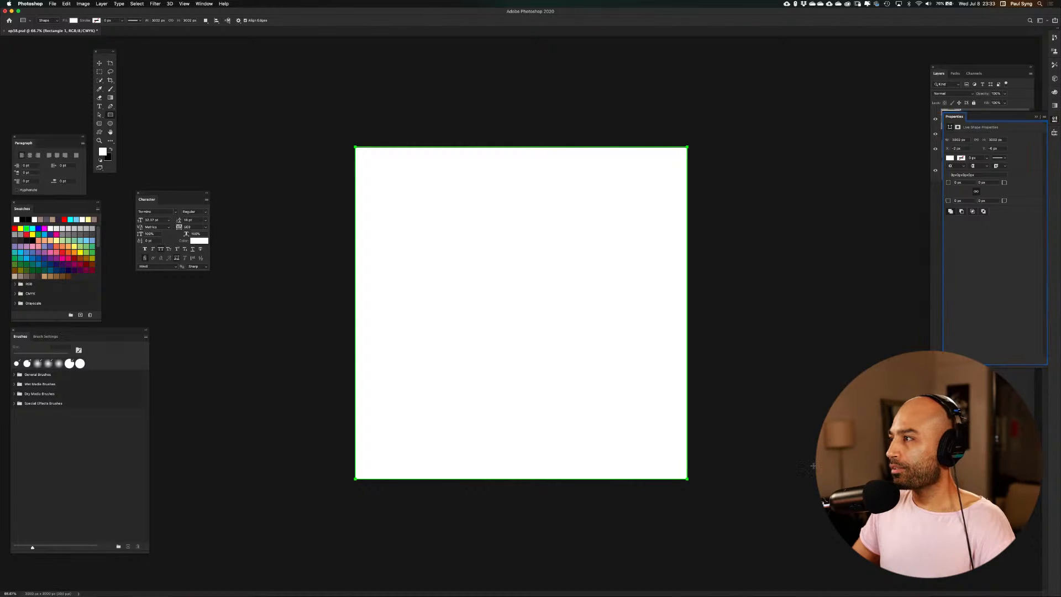
left_click(1037, 116)
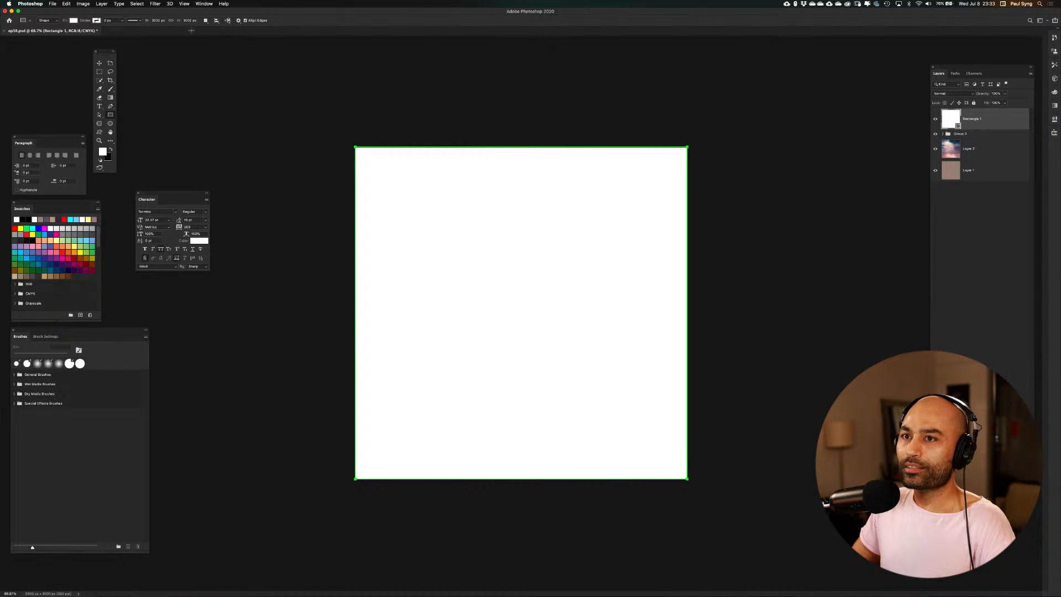
Rotate the white square 45 degrees and scale it down into a diamond that spans the canvas
key("v")
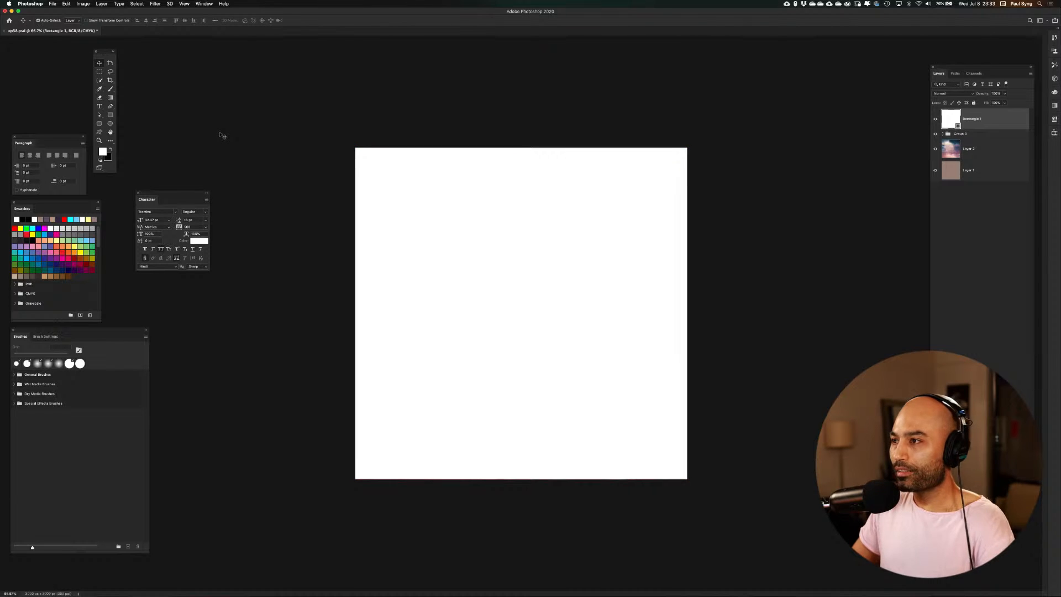
key("ctrl+t")
left_click_drag(697, 497, 692, 312)
key("Return")
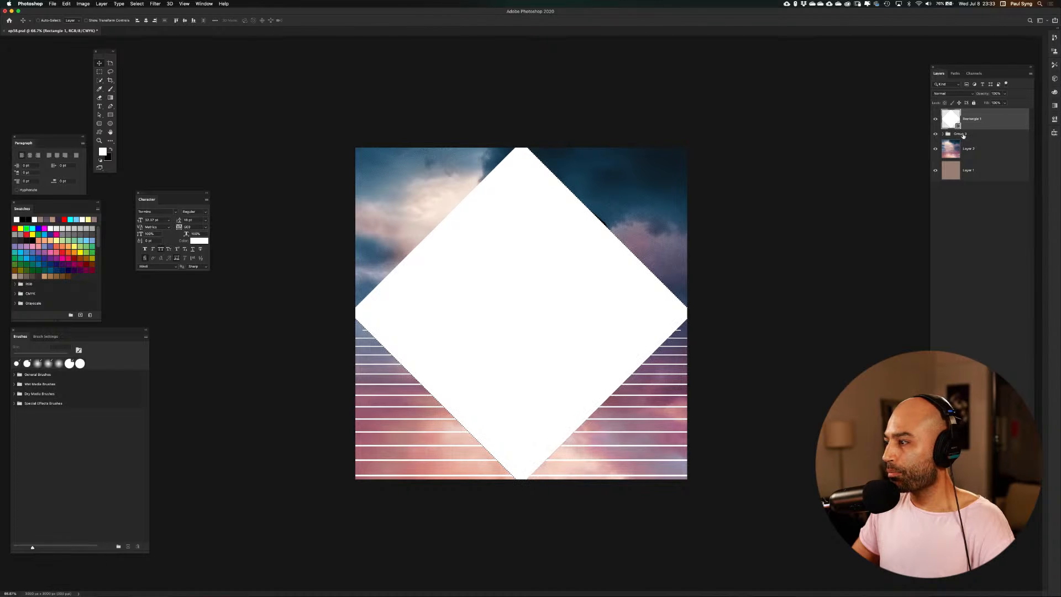
Mask the collage group with the diamond's outline and hide the white diamond layer
left_click(961, 137)
left_click(977, 470)
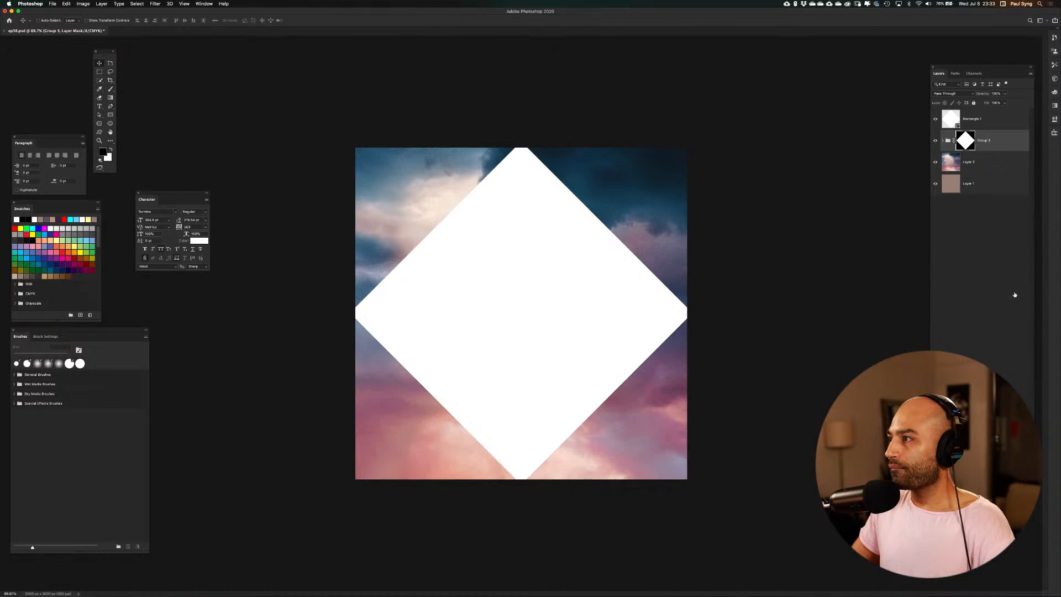
left_click(935, 118)
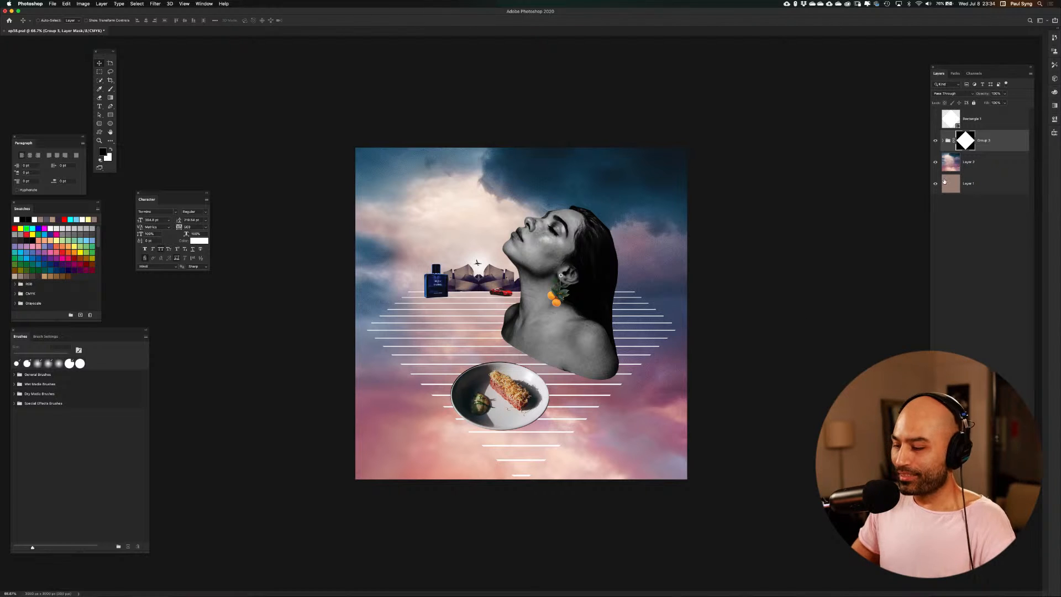
Show the guides, toggle the sky layer to compare backgrounds, and mask the sky with the same diamond outline
key("super+semicolon")
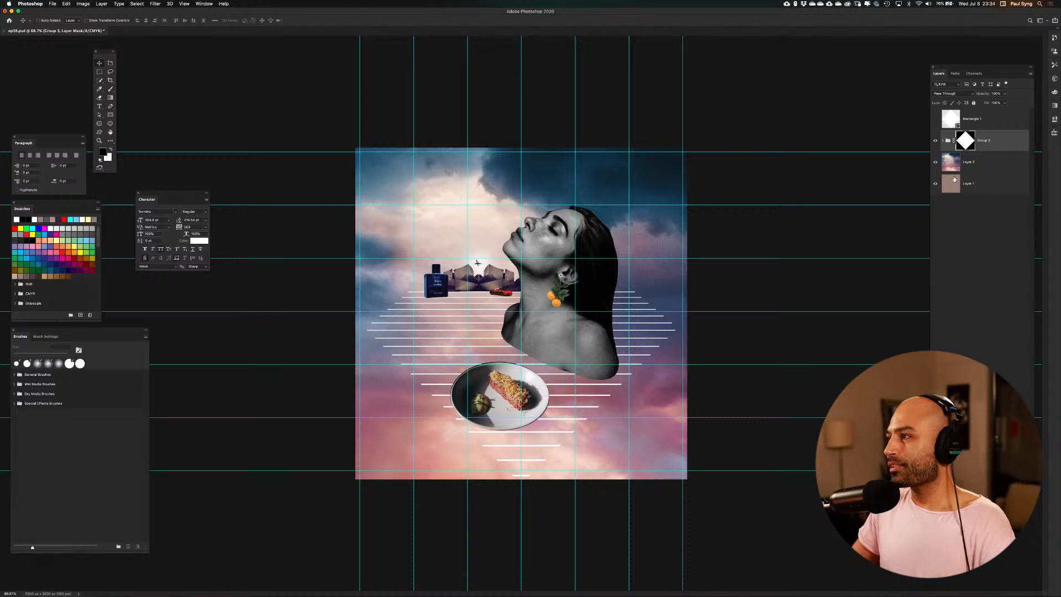
left_click(934, 163)
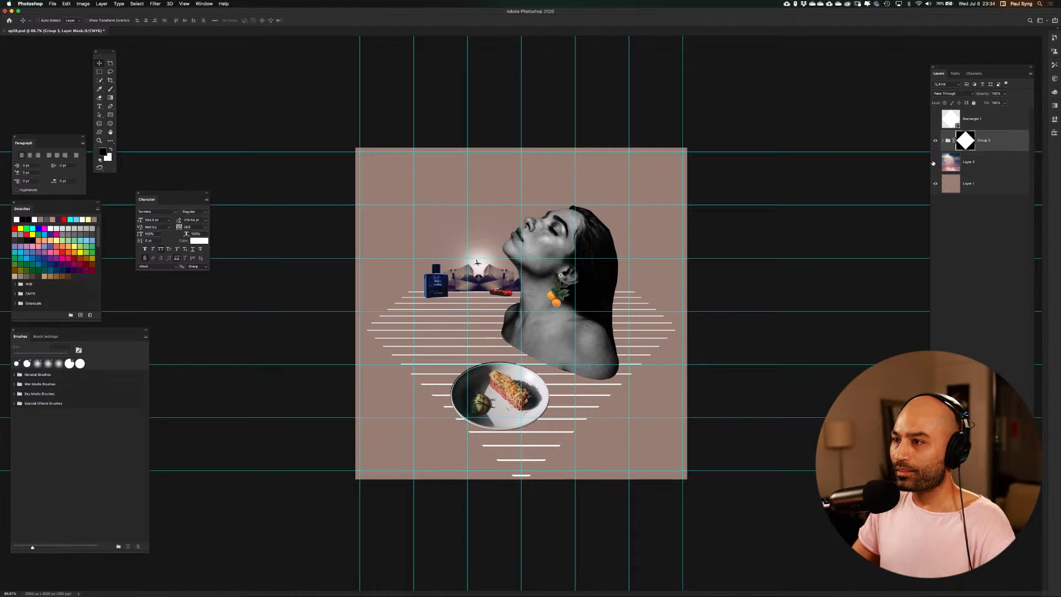
left_click(934, 162)
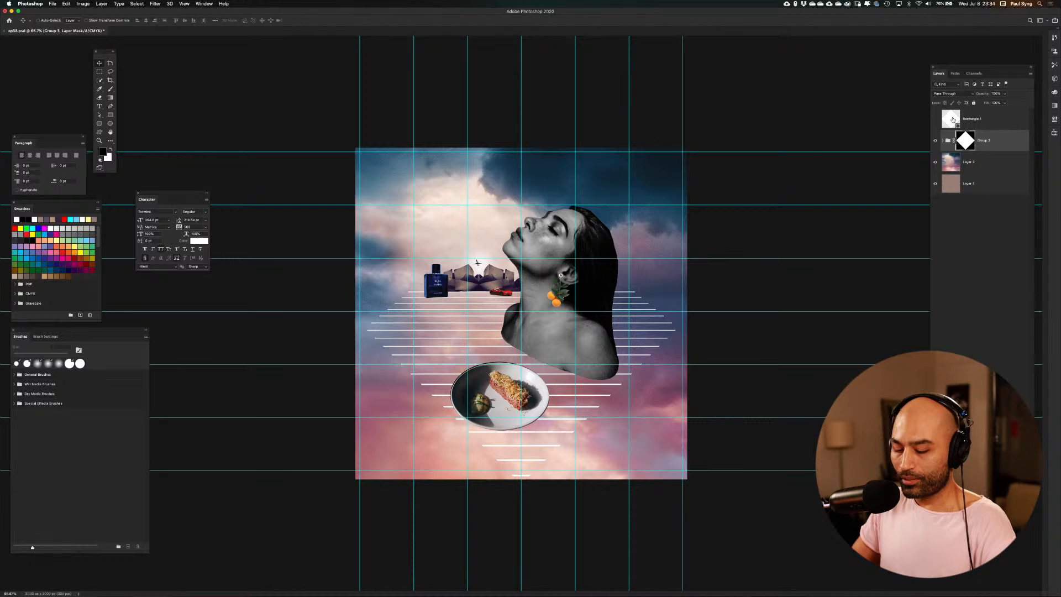
left_click(966, 145, "super")
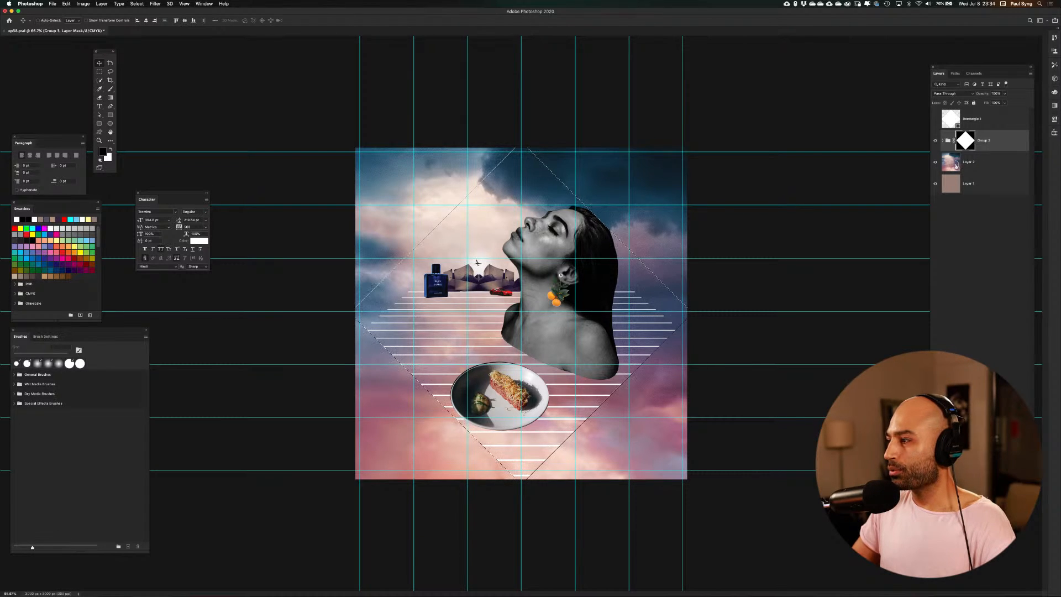
left_click(956, 172)
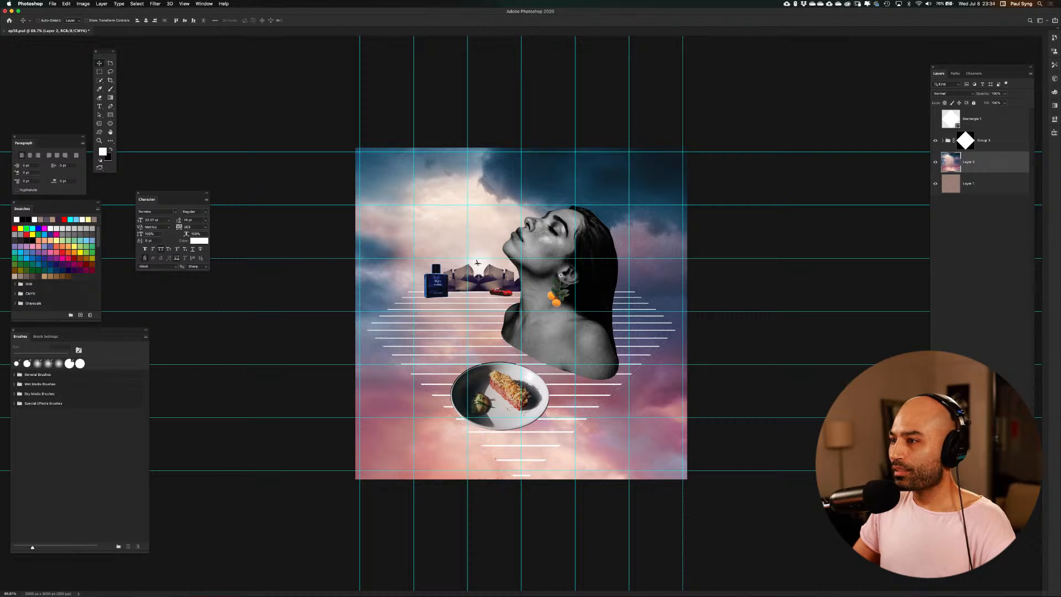
left_click(973, 475)
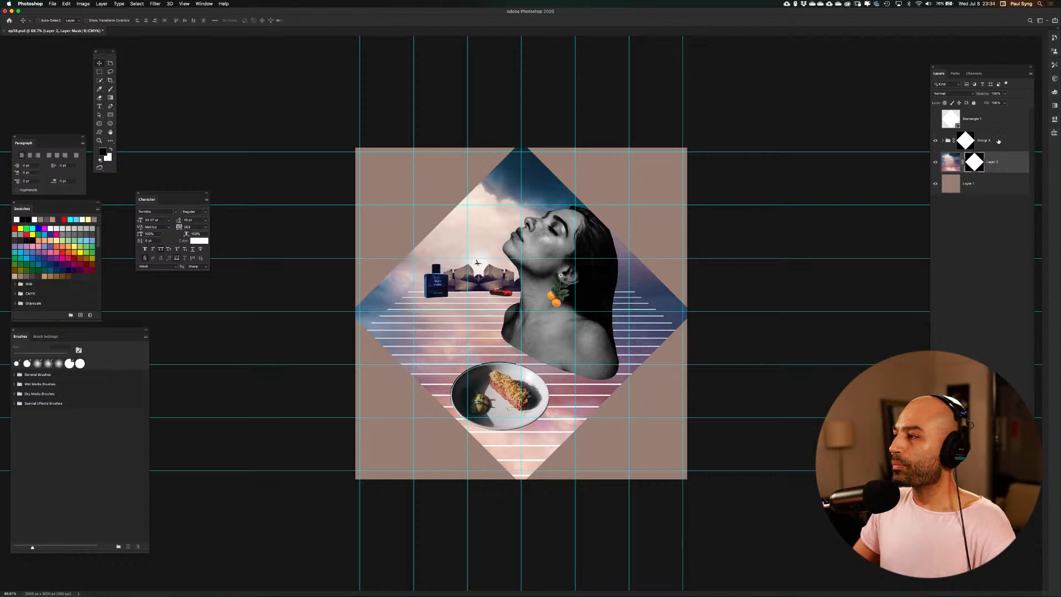
Load the sky's diamond mask as a selection, shrink it to about 92% width and 84% height, and nudge it up inside the diamond
left_click(971, 164, "super")
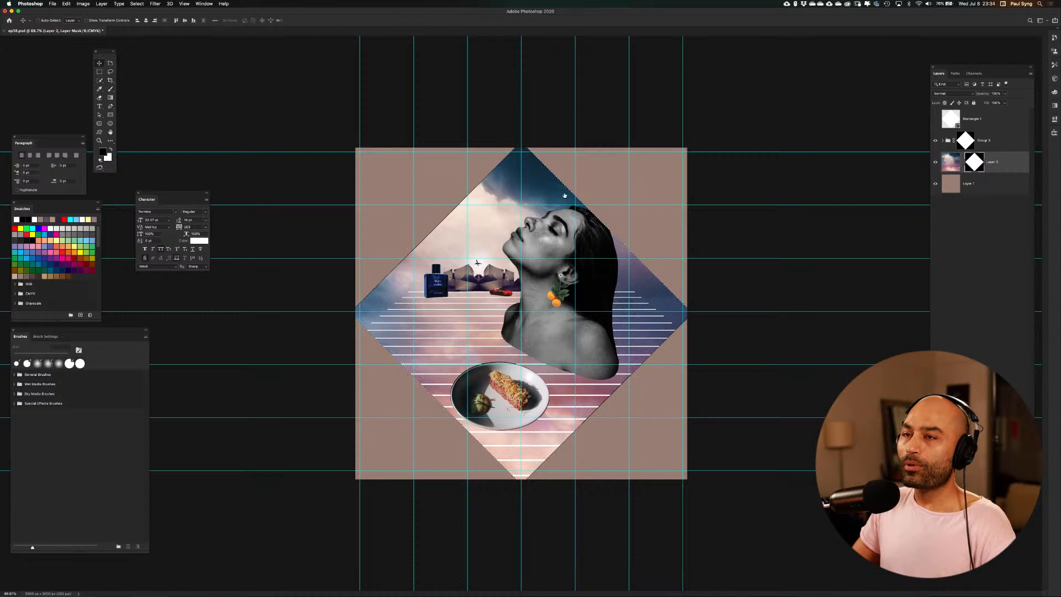
left_click(137, 3)
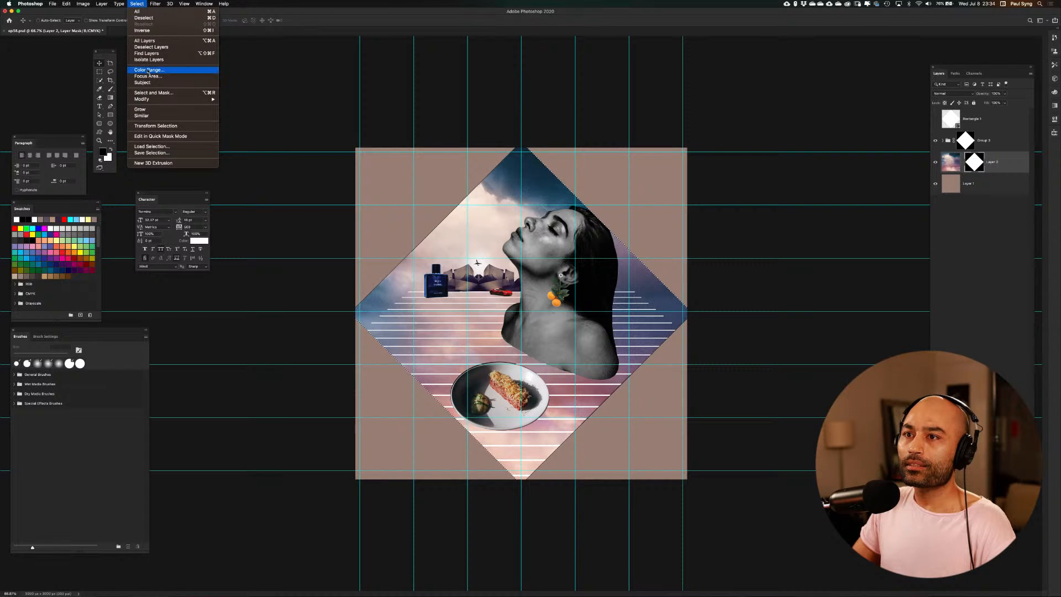
mouse_move(191, 100)
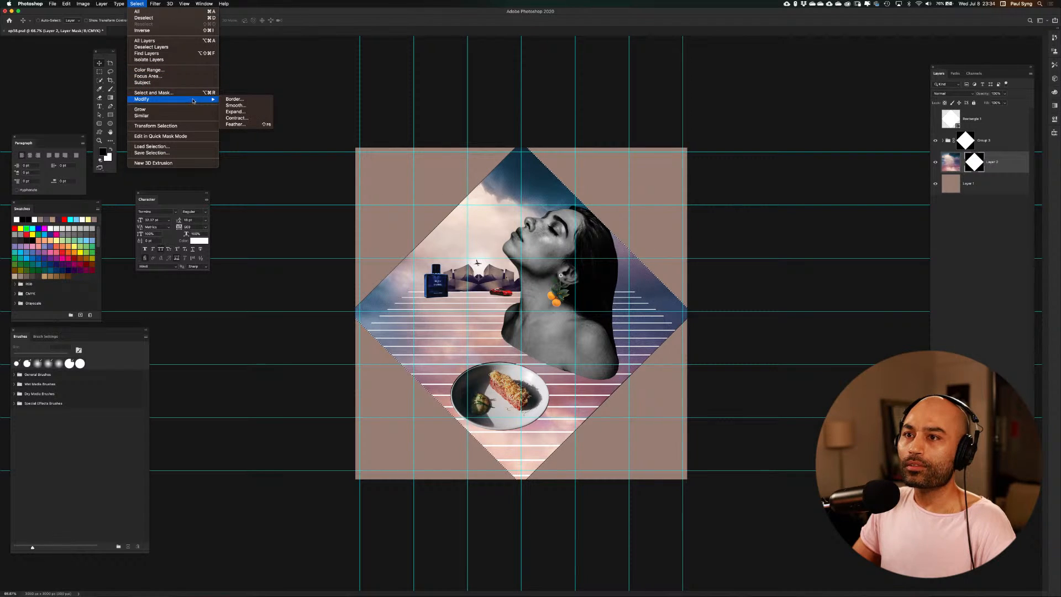
left_click(178, 126)
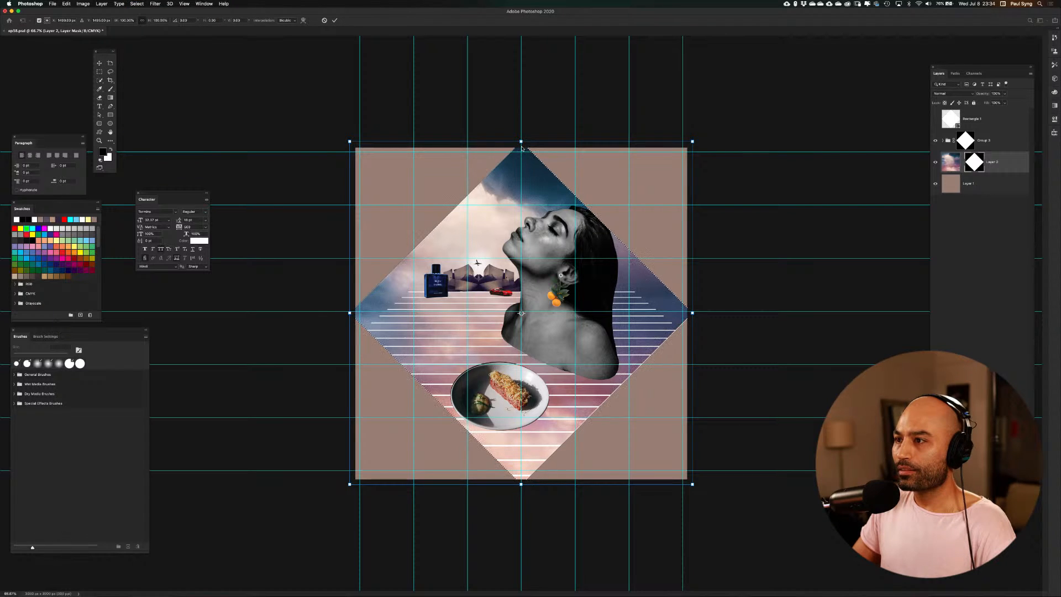
left_click_drag(521, 143, 520, 221)
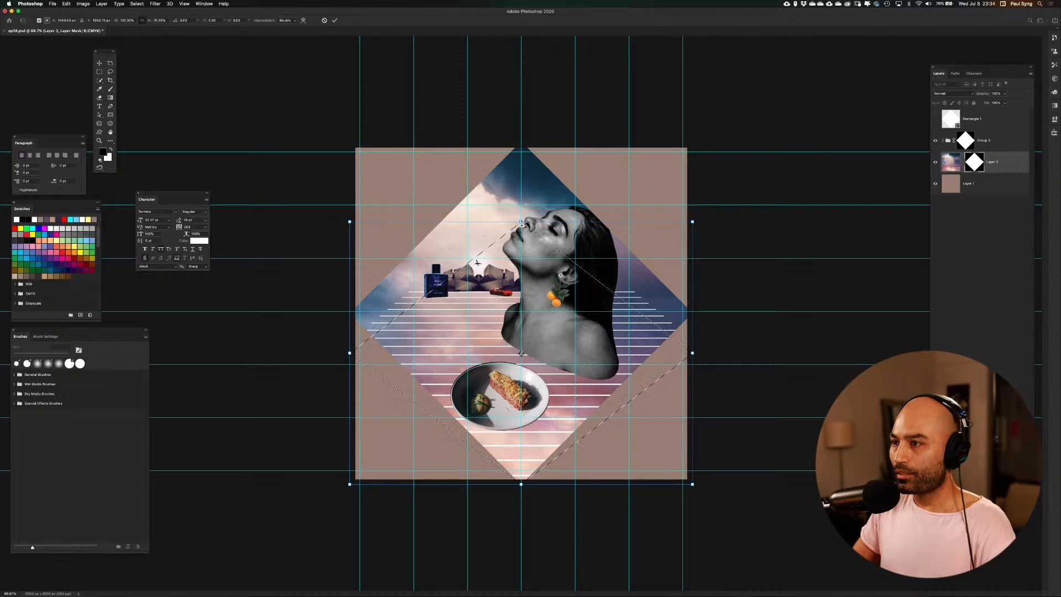
left_click_drag(521, 222, 520, 197)
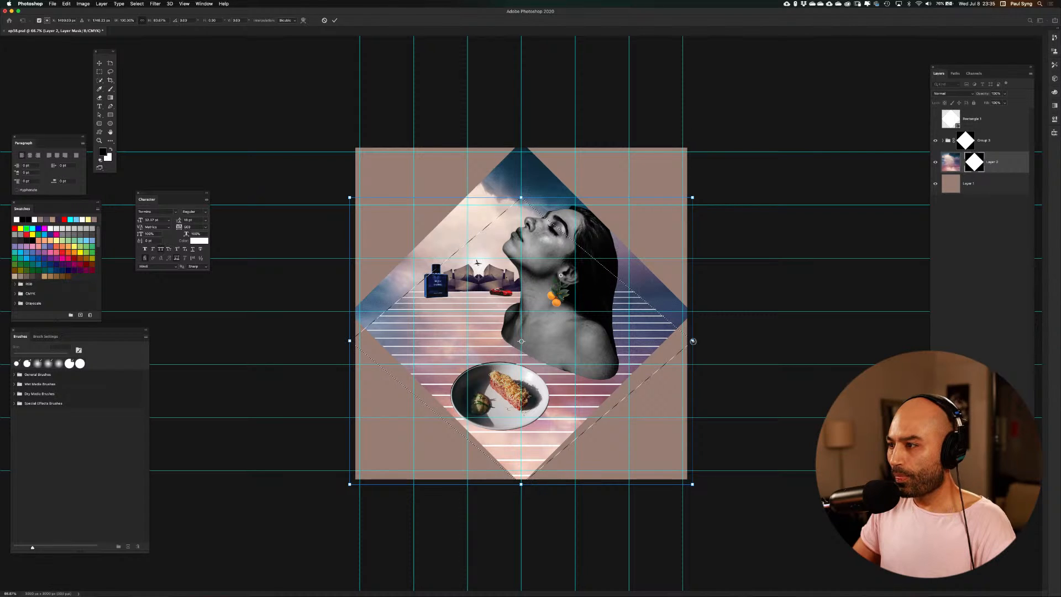
left_click_drag(692, 340, 672, 342)
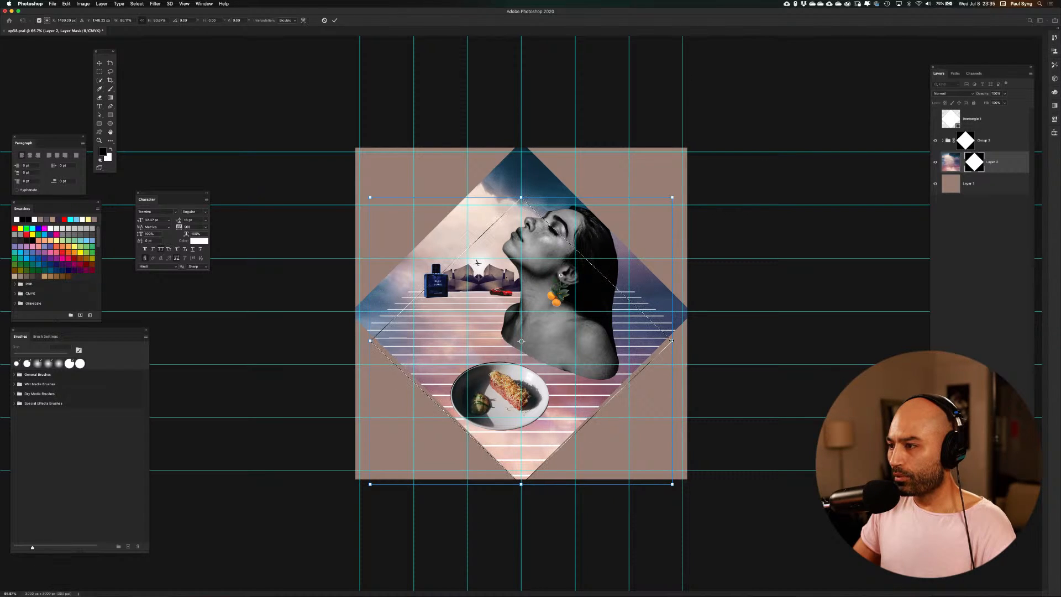
left_click_drag(671, 340, 678, 340)
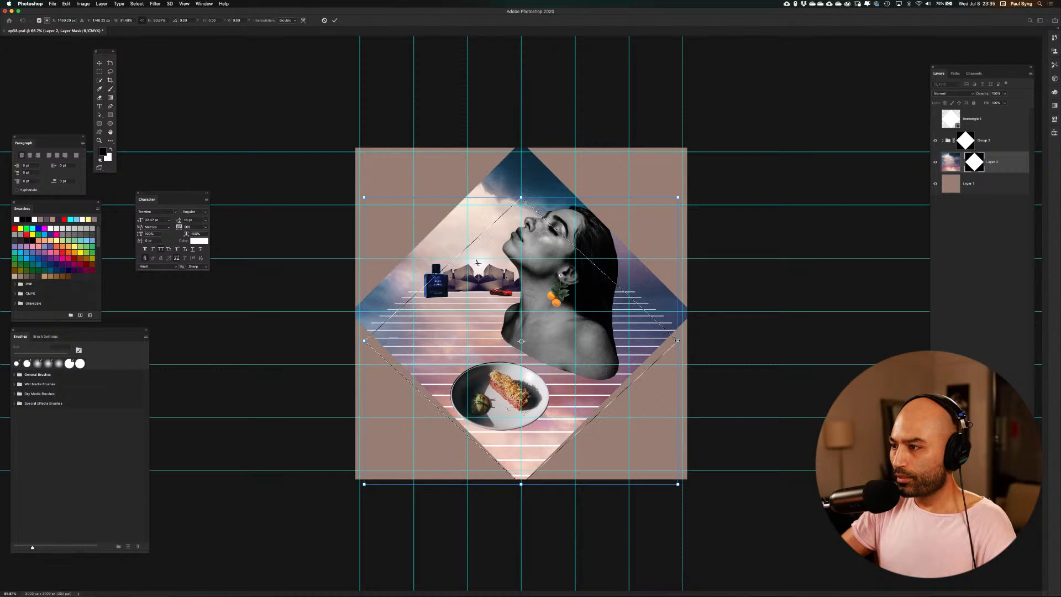
key("Up")
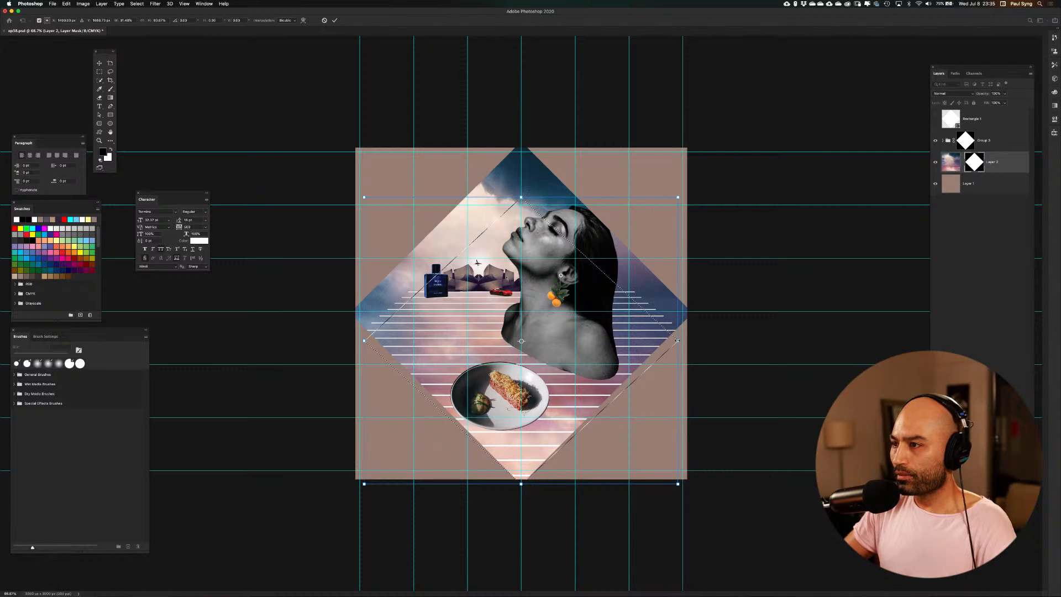
key("Up")
key("Up")
key("Up")
key("Up")
key("Up")
key("Up")
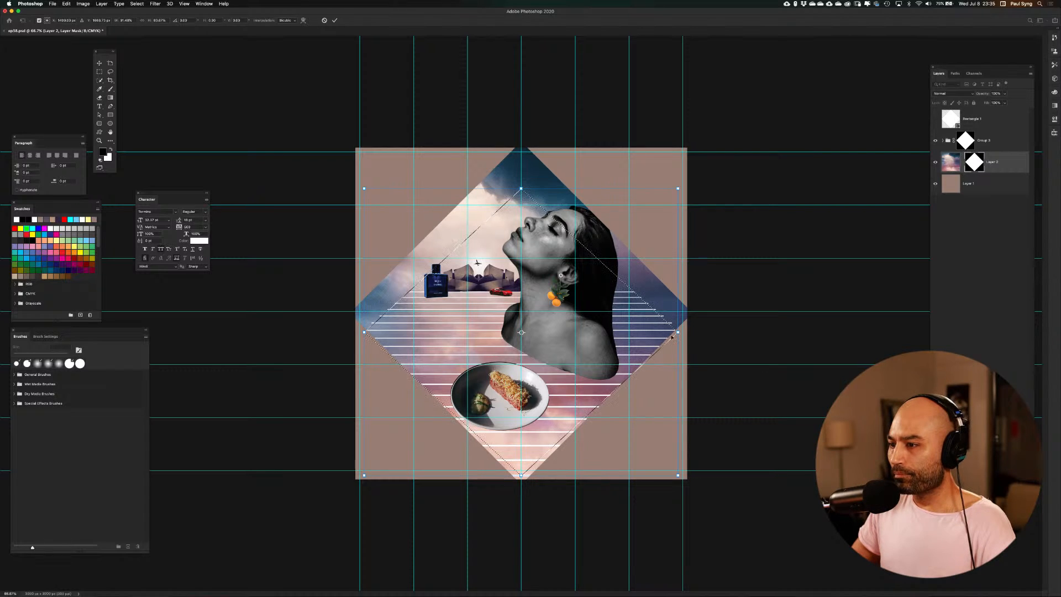
key("Return")
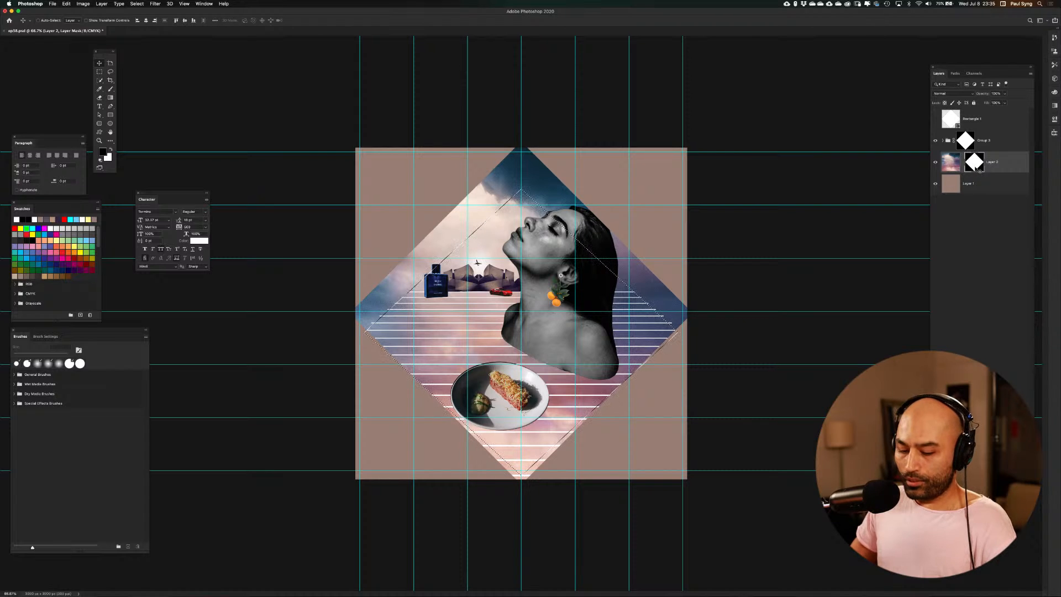
Invert the selection, fill the outer area of the sky mask with black, and deselect
key("super+shift+i")
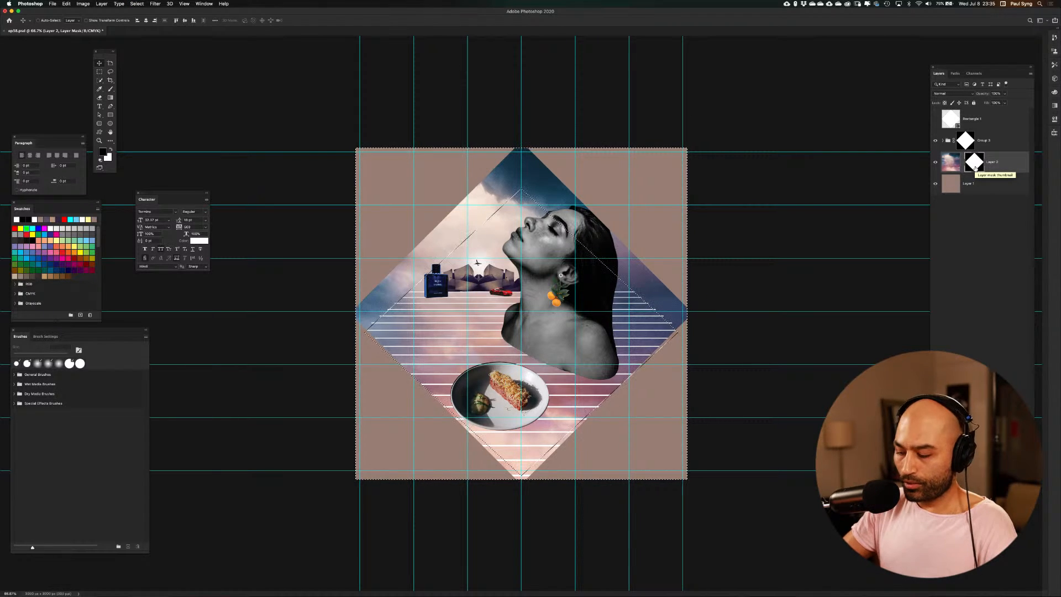
key("alt+BackSpace")
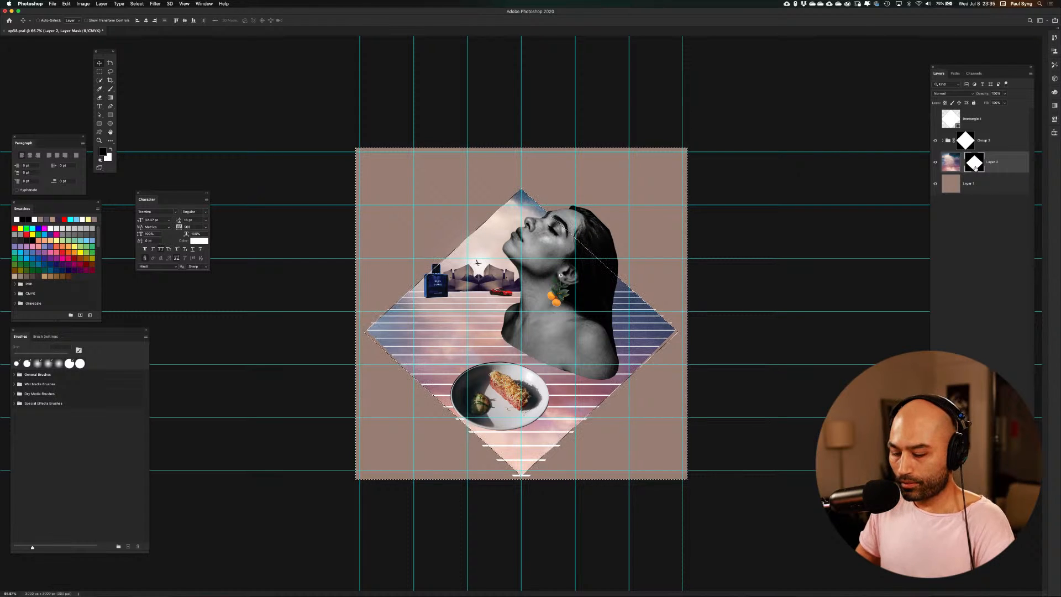
key("super+d")
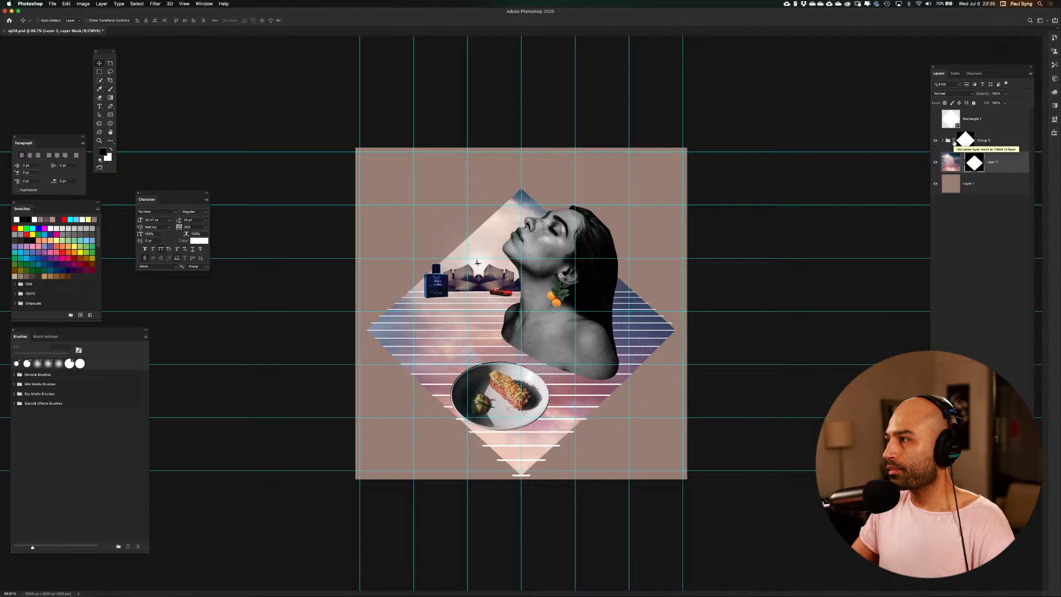
Unlink the diamond masks from the collage group and the sky layer so the artwork moves independently
left_click(953, 142)
left_click(948, 142)
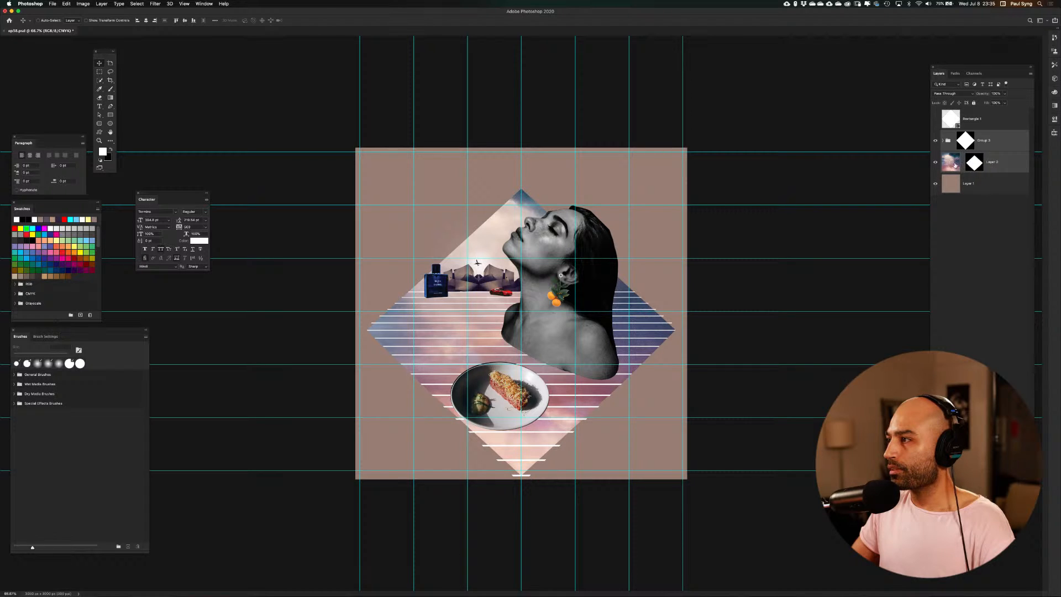
left_click(972, 163)
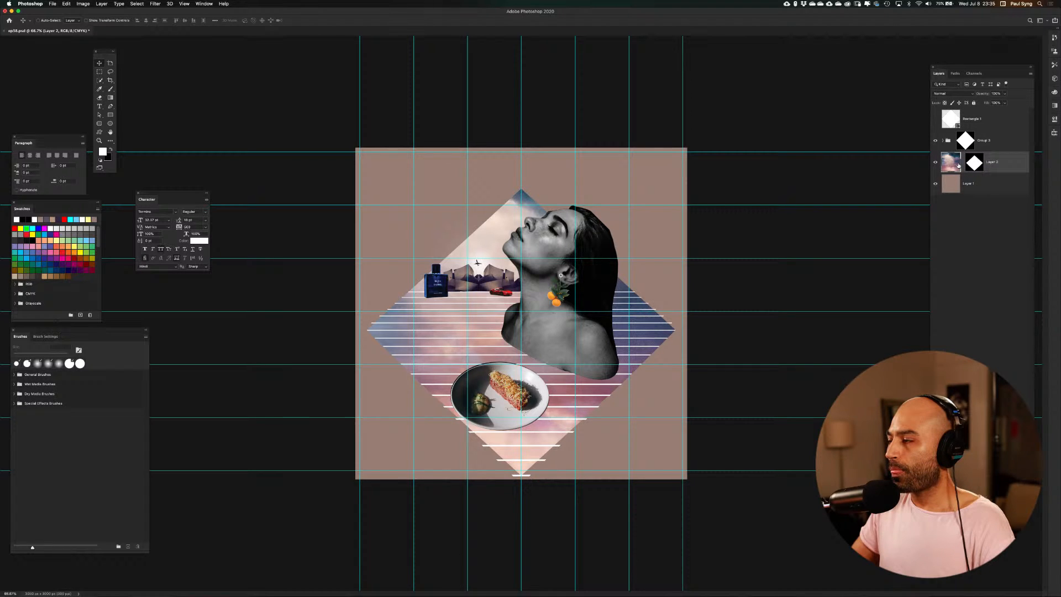
Check the sky layer with its mask disabled, re-enable the mask, and hide the guides
left_click(971, 164, "shift")
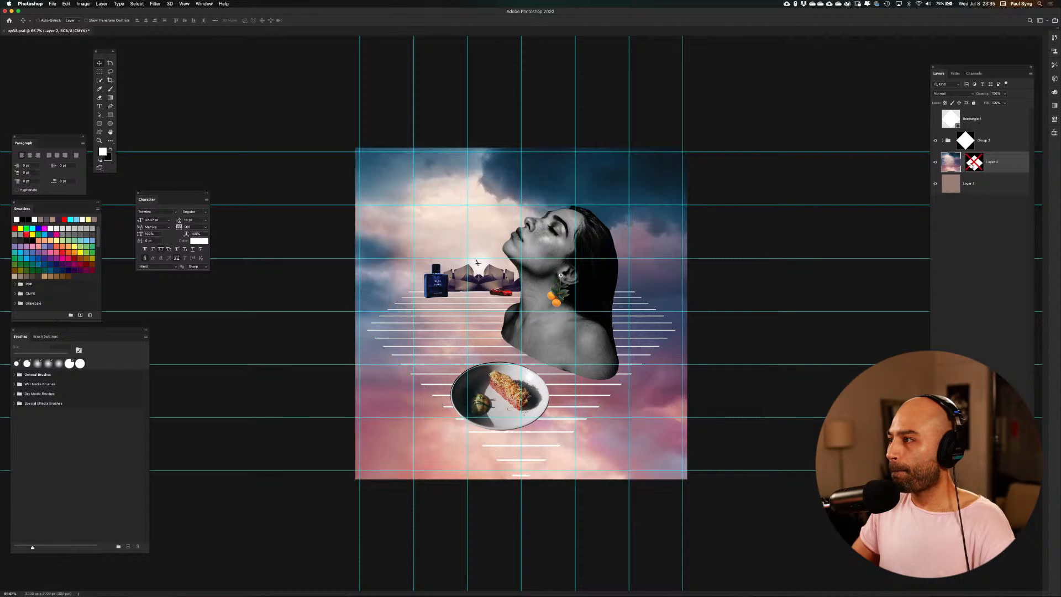
left_click(968, 166, "shift")
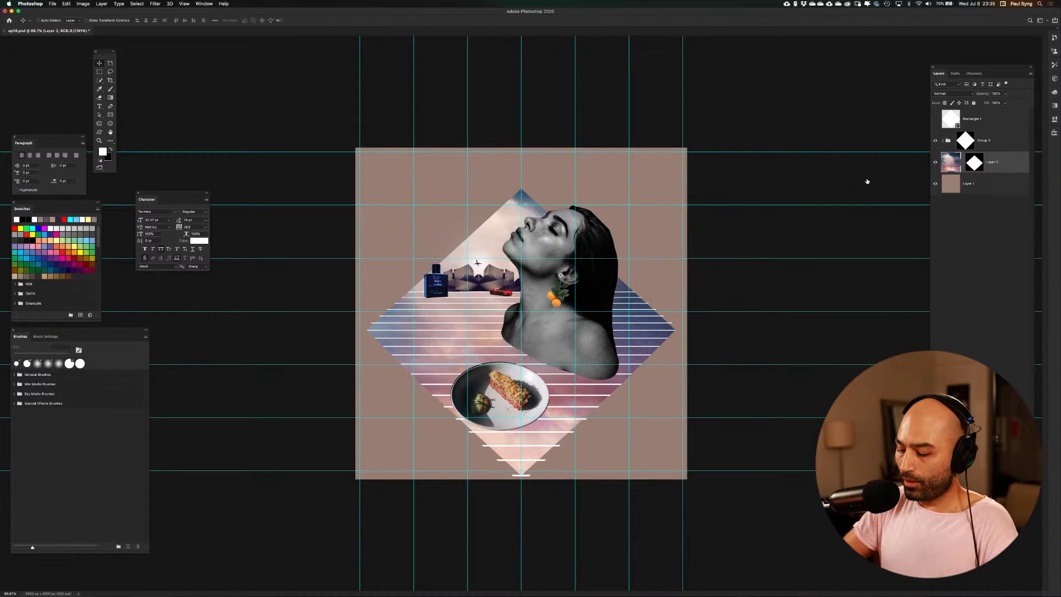
key("super+semicolon")
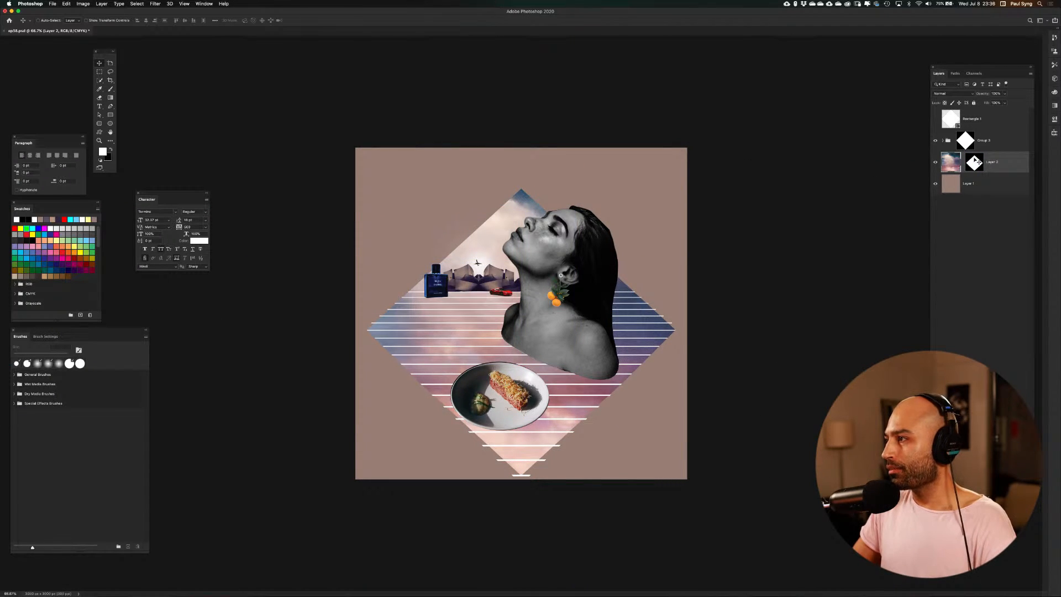
Transform the collage group and sky layer together, shifting them slightly up inside their fixed diamond masks
left_click(1005, 140)
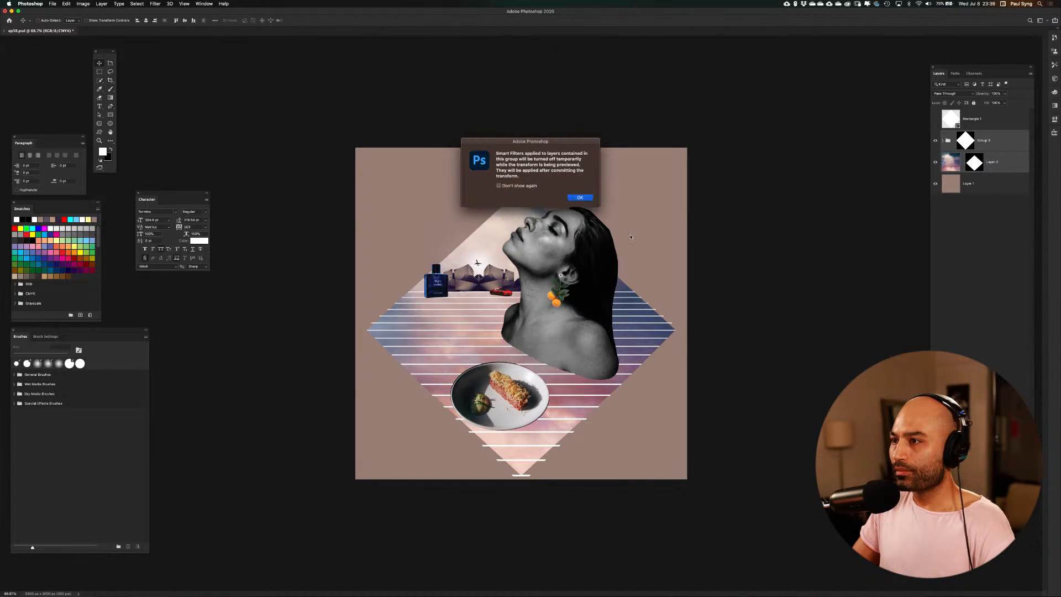
left_click(583, 200)
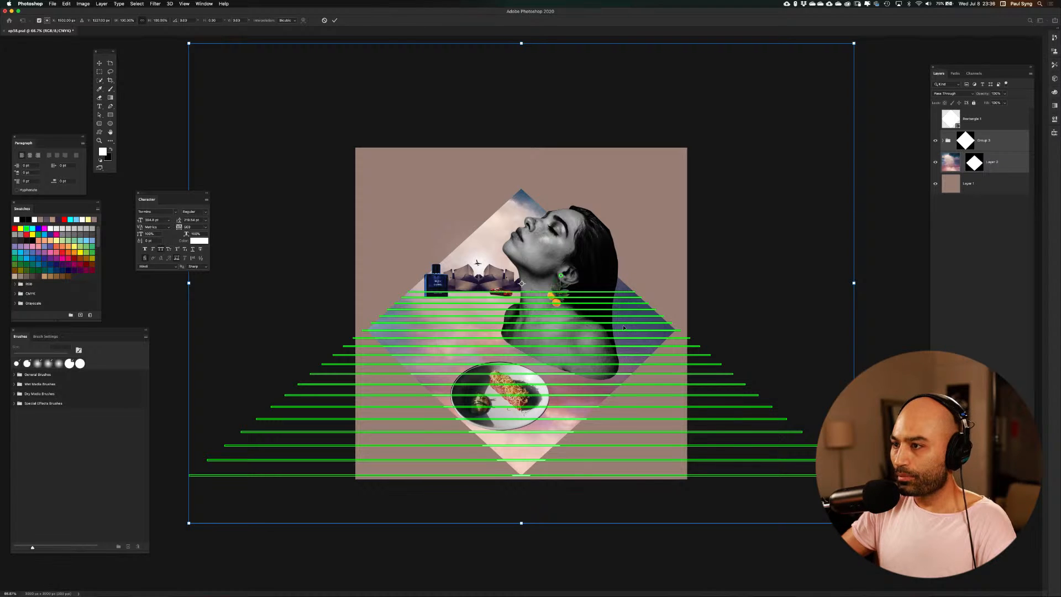
key("shift+Up")
key("shift+Up")
key("shift+Up")
key("shift+Up")
key("shift+Up")
key("shift+Up")
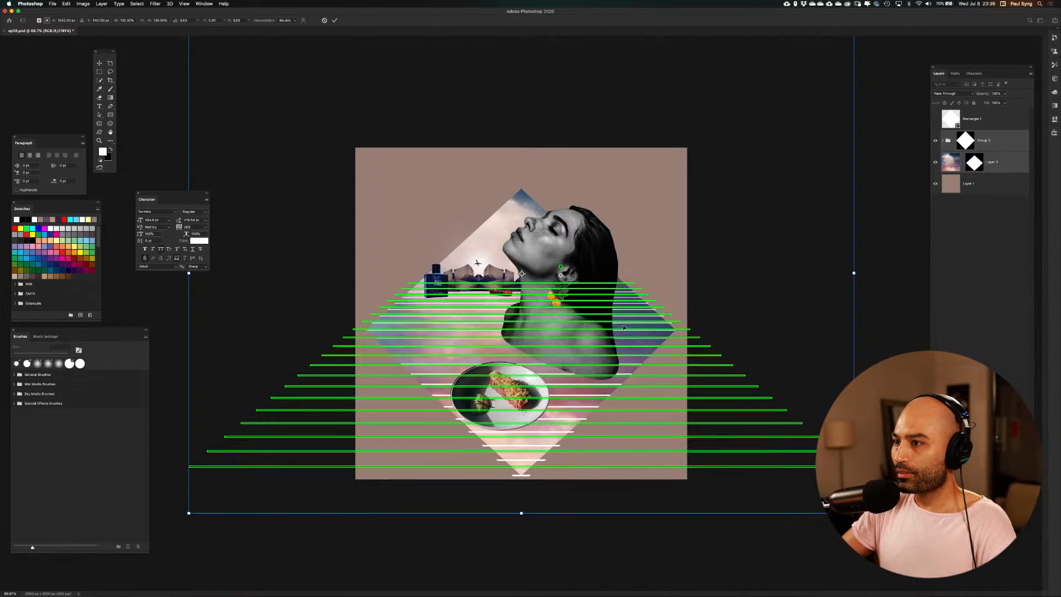
key("shift+Up")
key("shift+Up")
key("shift+Up")
key("shift+Up")
key("shift+Up")
key("shift+Up")
key("shift+Up")
key("shift+Up")
key("shift+Up")
key("shift+Up")
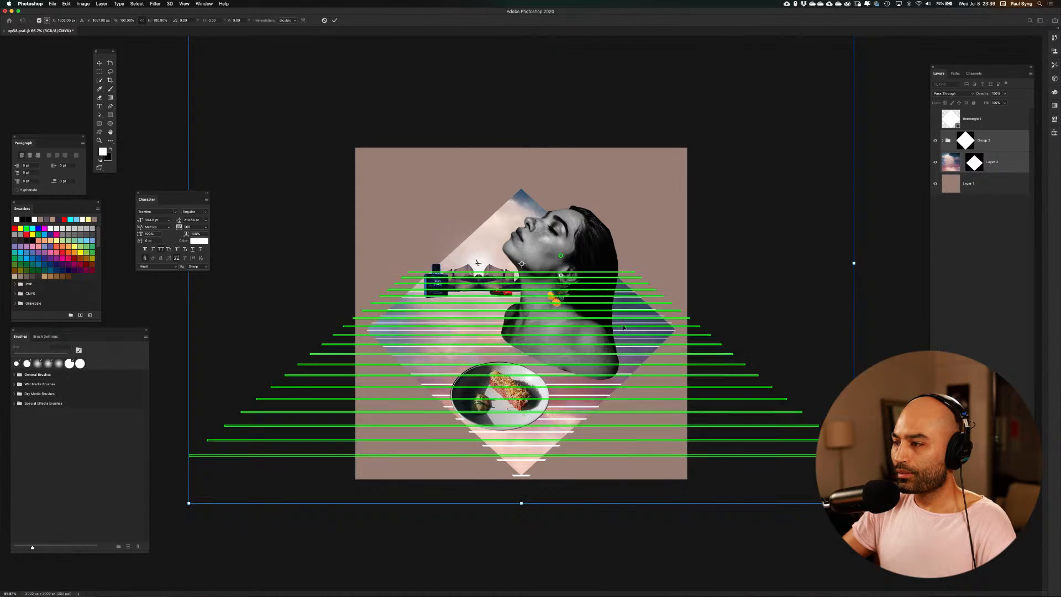
key("shift+Up")
key("shift+Up")
key("shift+Up")
key("shift+Up")
key("shift+Up")
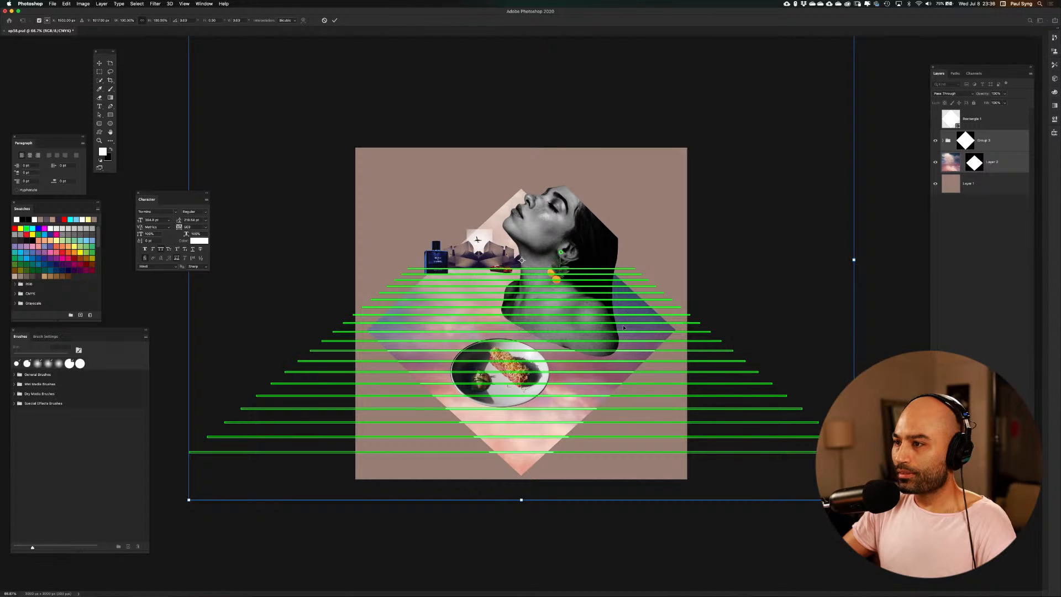
key("shift+Down")
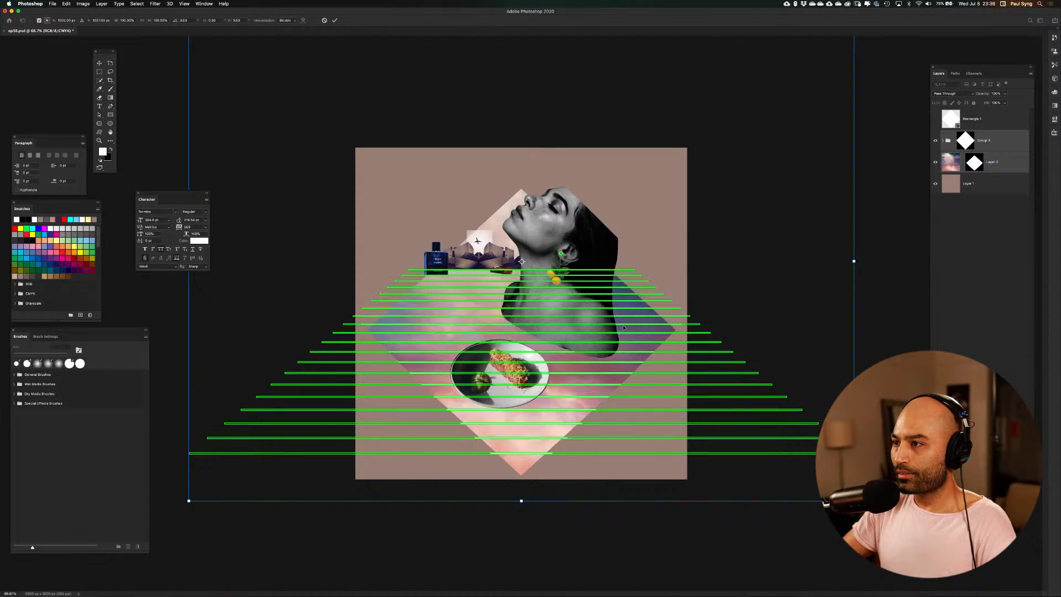
key("shift+Down")
key("shift+Down")
key("shift+Down")
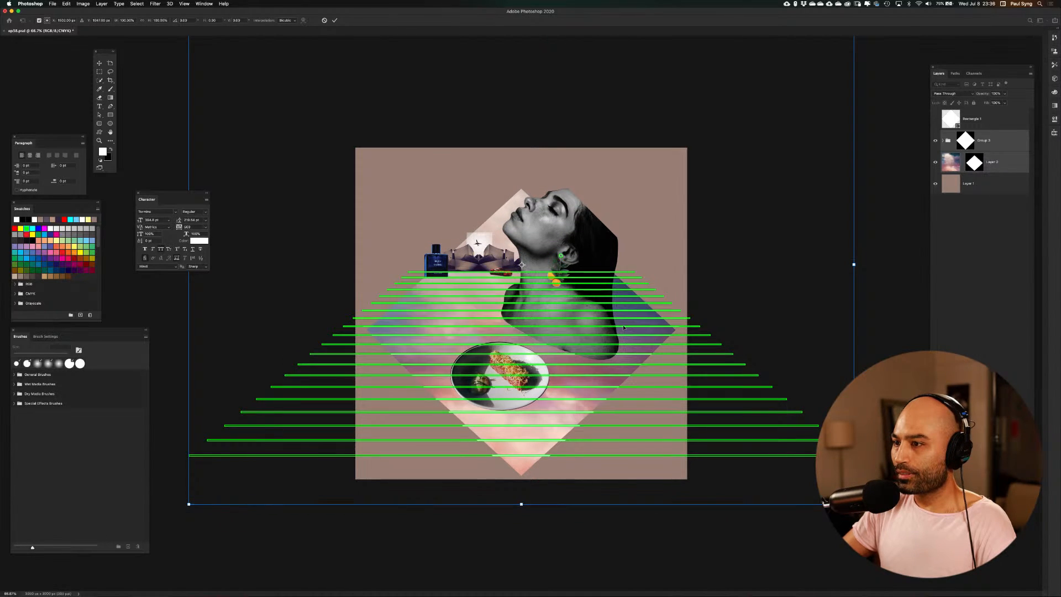
key("shift+Down")
key("shift+Down")
key("shift+Down")
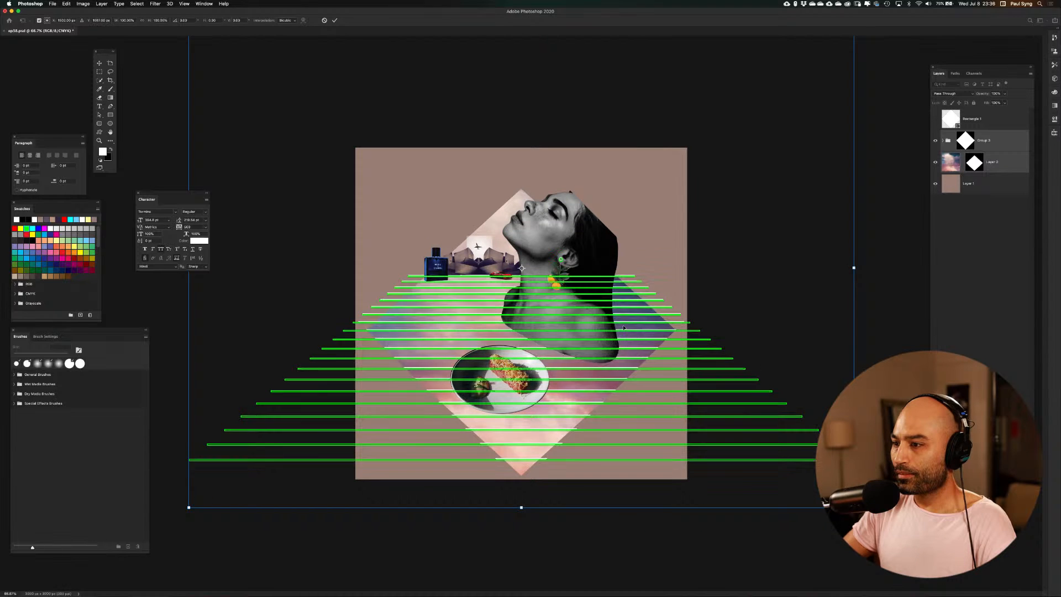
key("shift+Down")
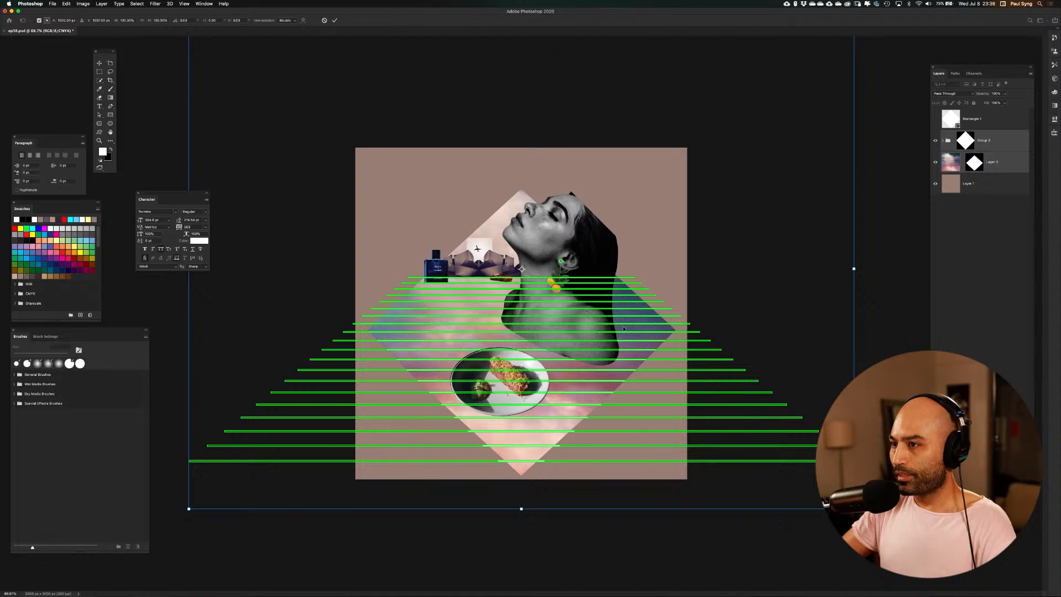
key("shift+Down")
key("shift+Down")
key("shift+Down")
key("shift+Down")
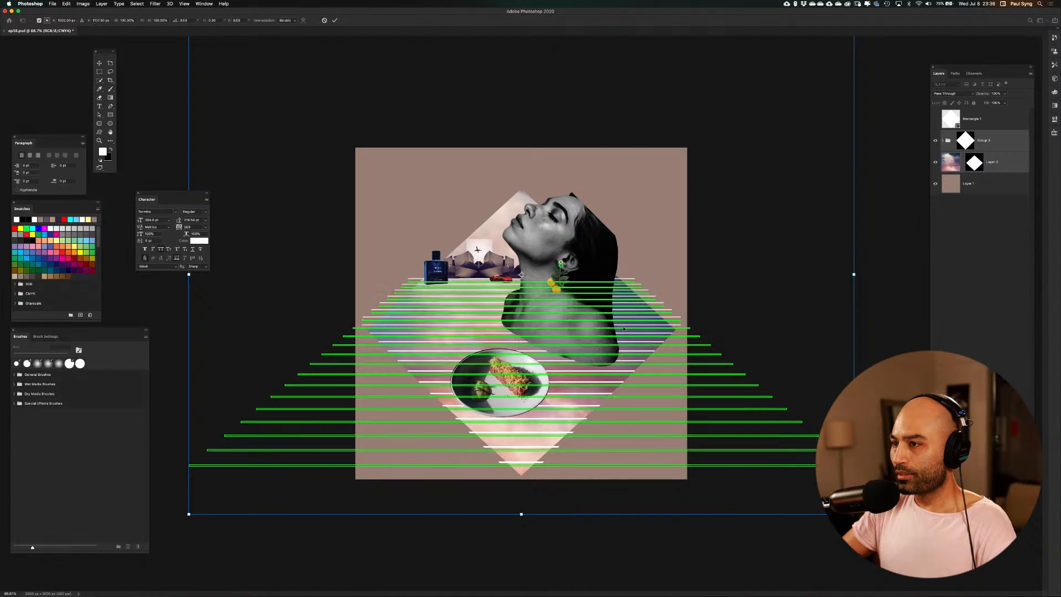
key("shift+Down")
key("shift+Down")
key("shift+Down")
key("shift+Down")
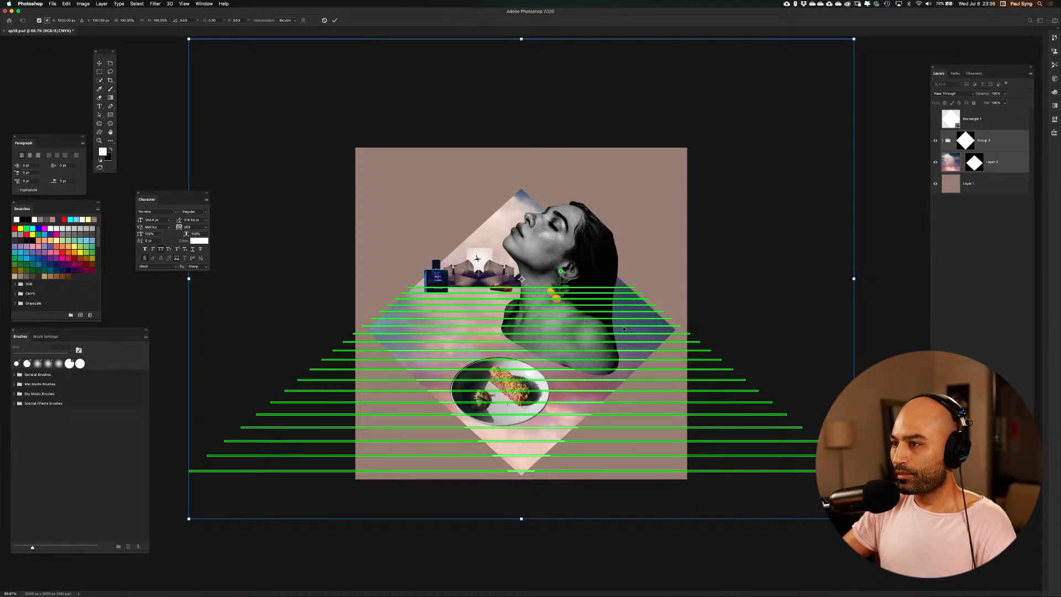
key("shift+Up")
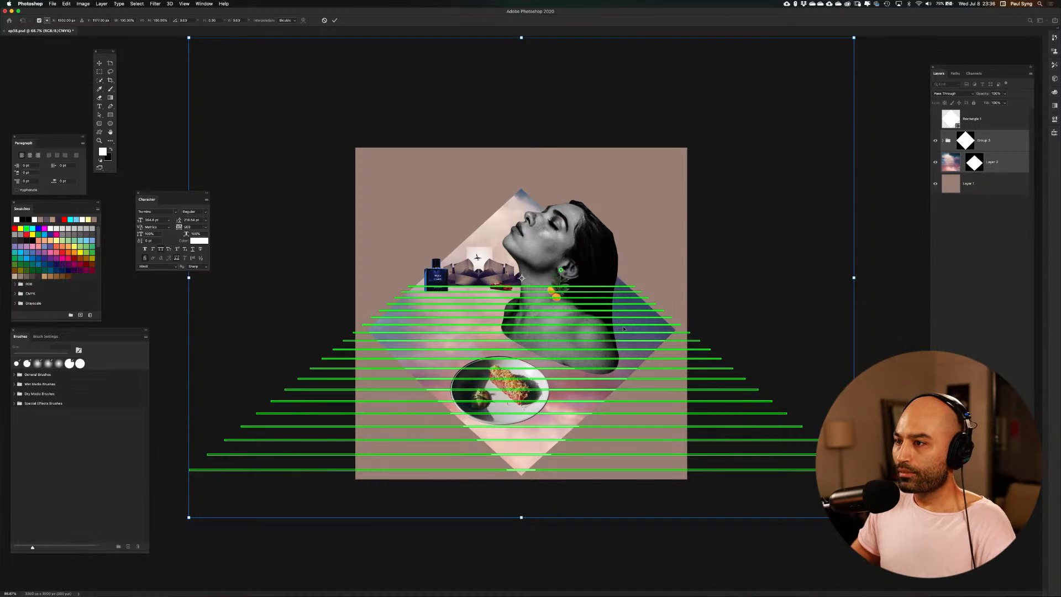
key("Return")
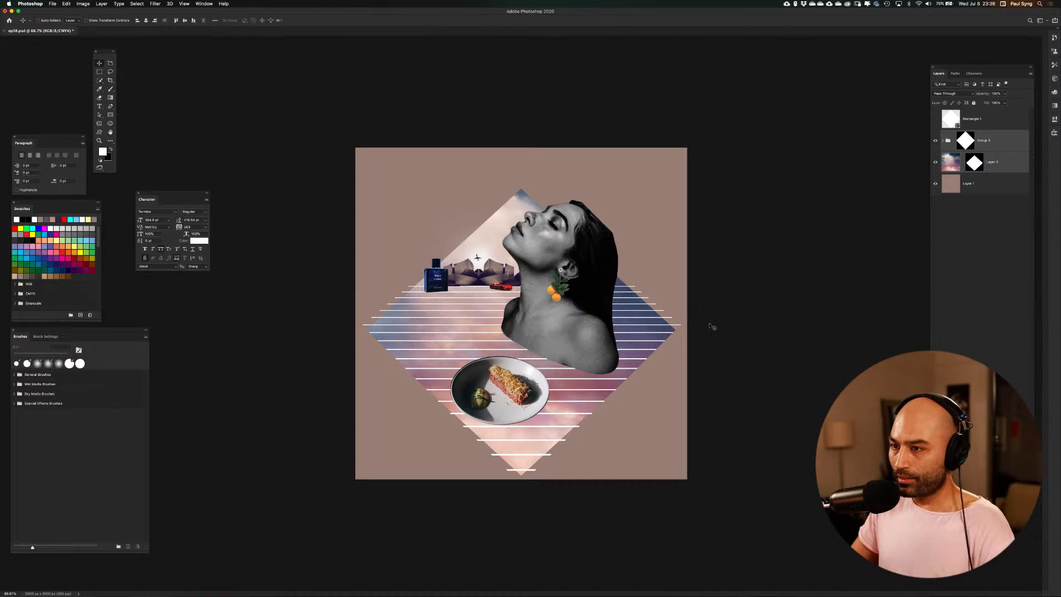
Trim the sky's diamond mask with black outside a copy of its outline rotated a few degrees counterclockwise
left_click(977, 163)
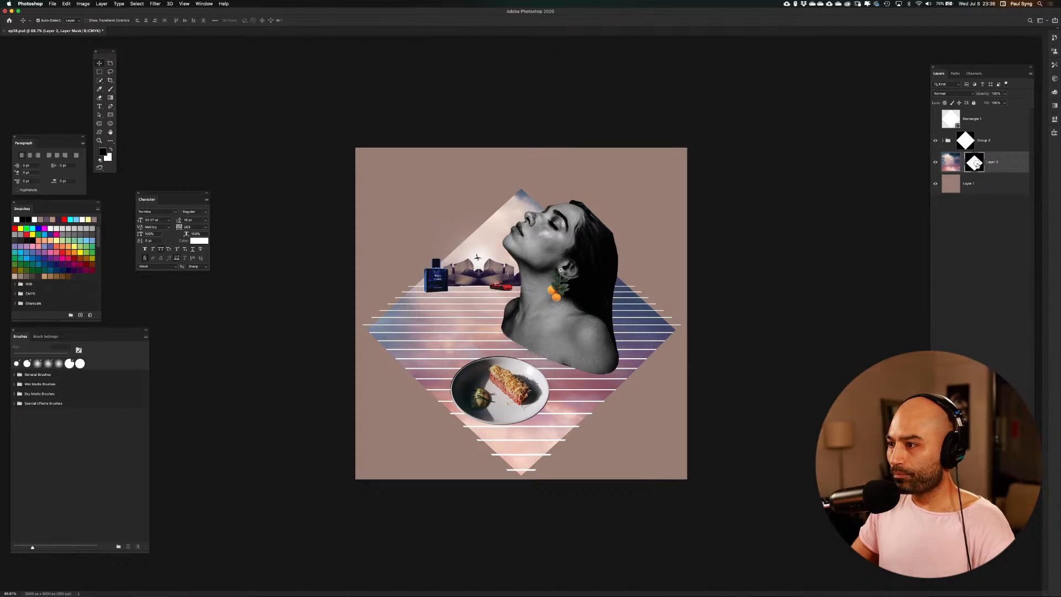
left_click(977, 164, "super")
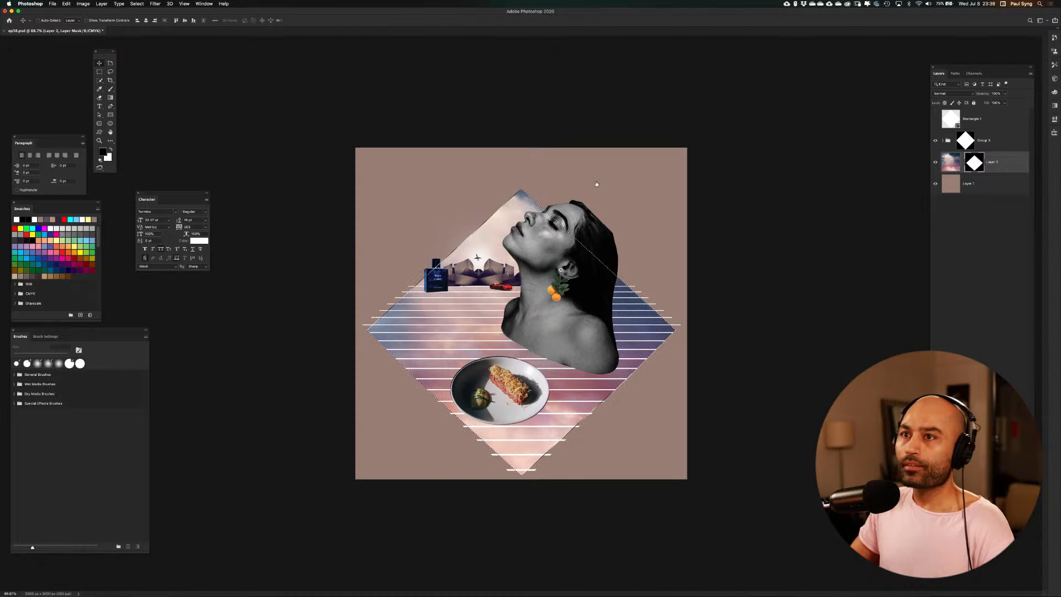
left_click(136, 4)
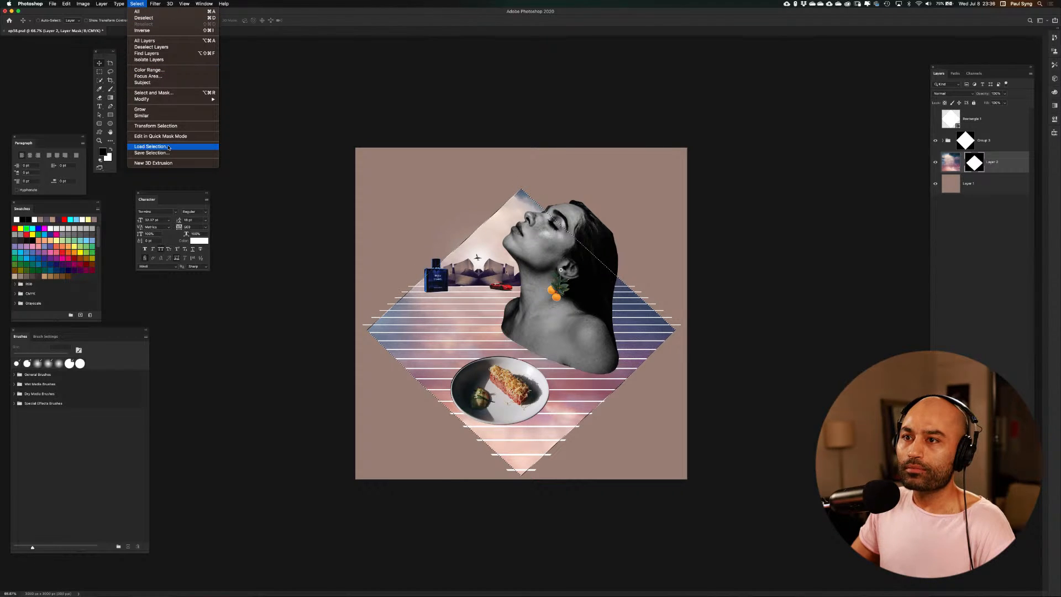
left_click(156, 126)
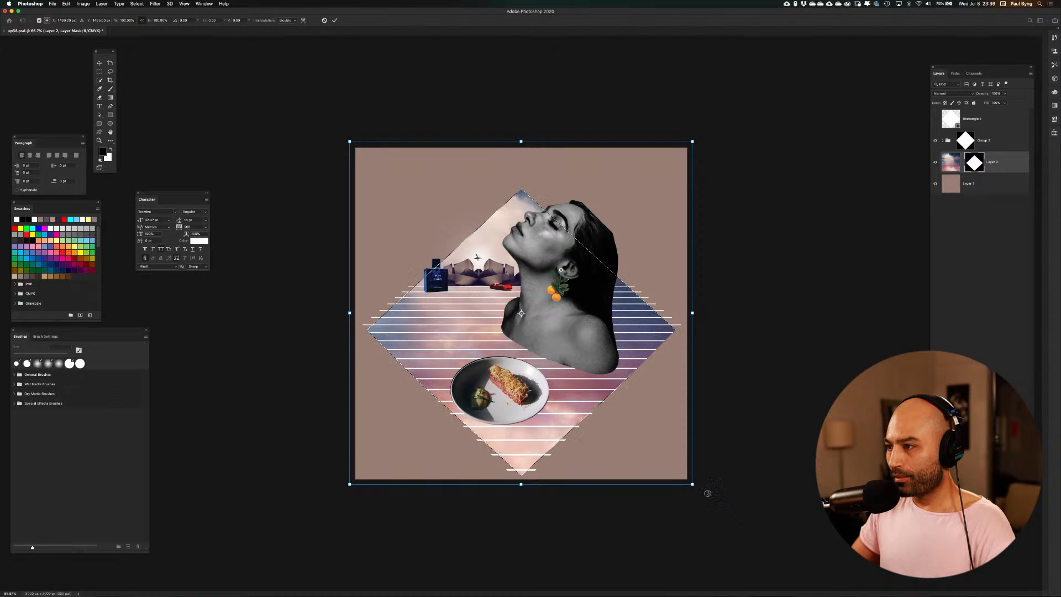
left_click_drag(708, 492, 718, 472)
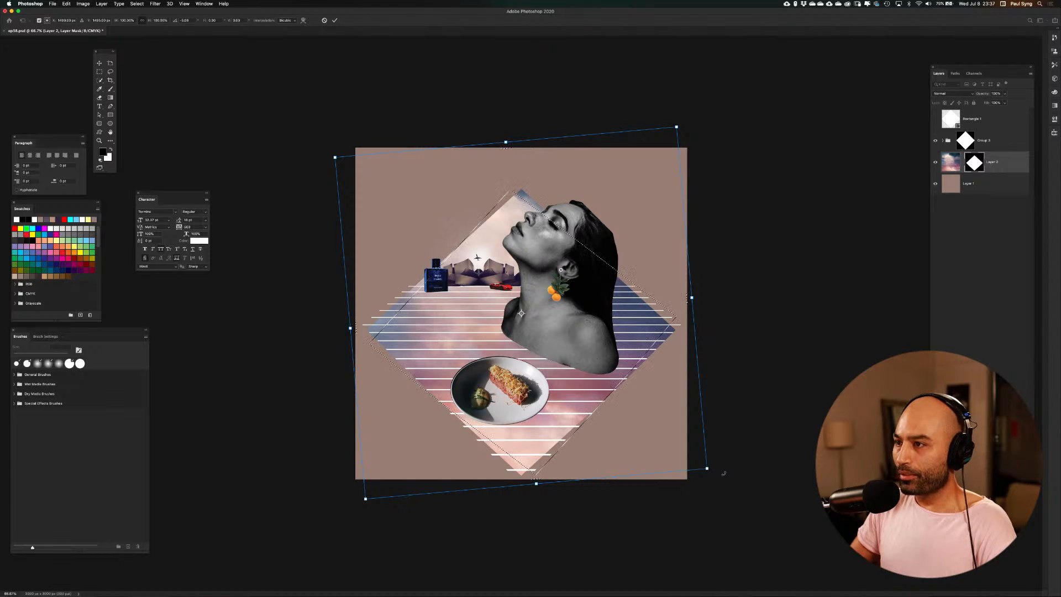
key("Return")
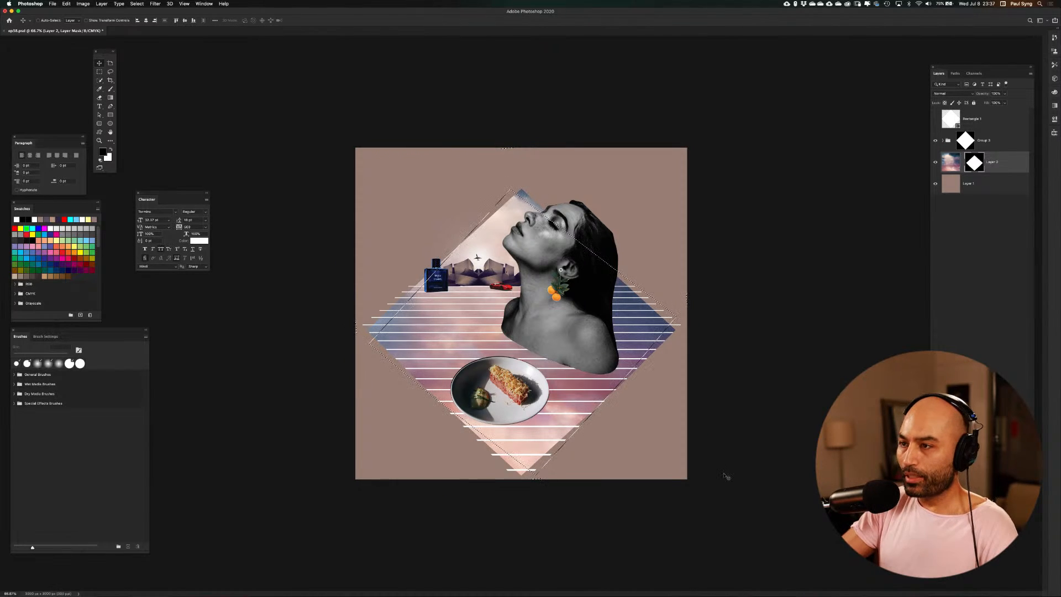
key("super+shift+i")
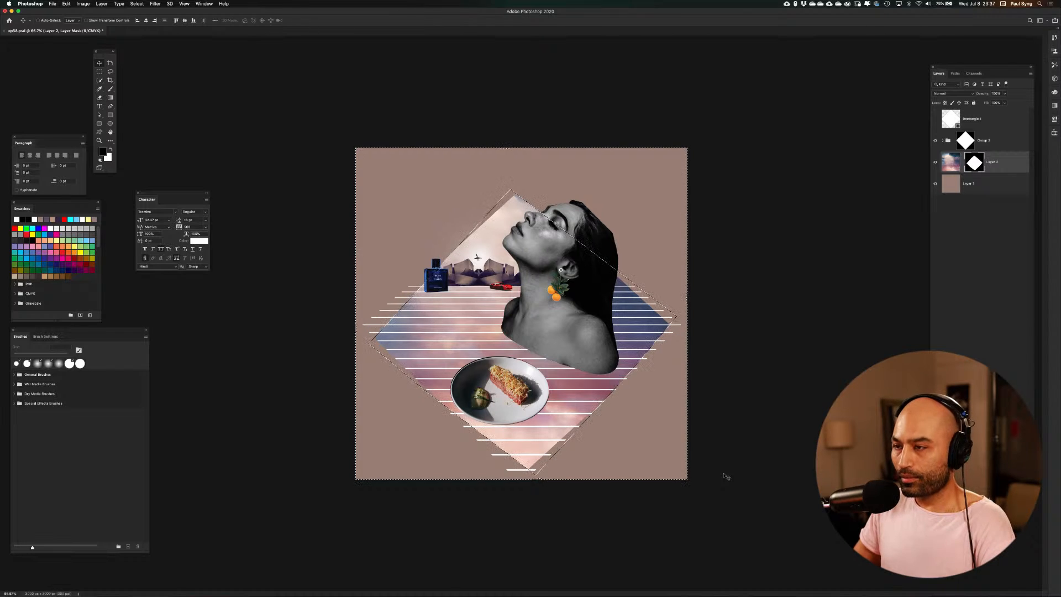
key("super+d")
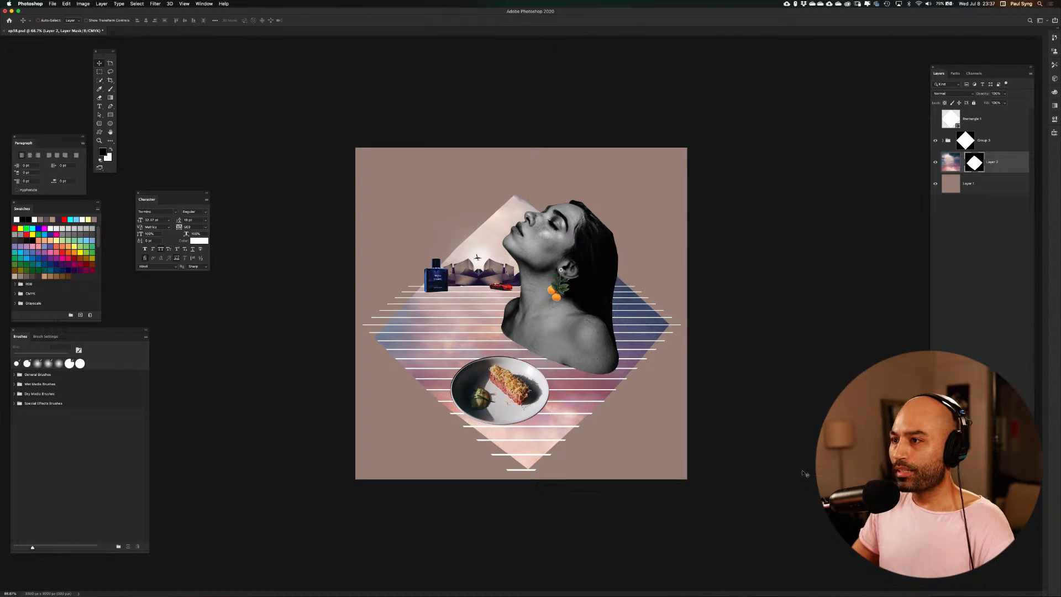
Reveal the full portrait in the collage group's mask, using the portrait's outline as the selection
left_click(943, 141)
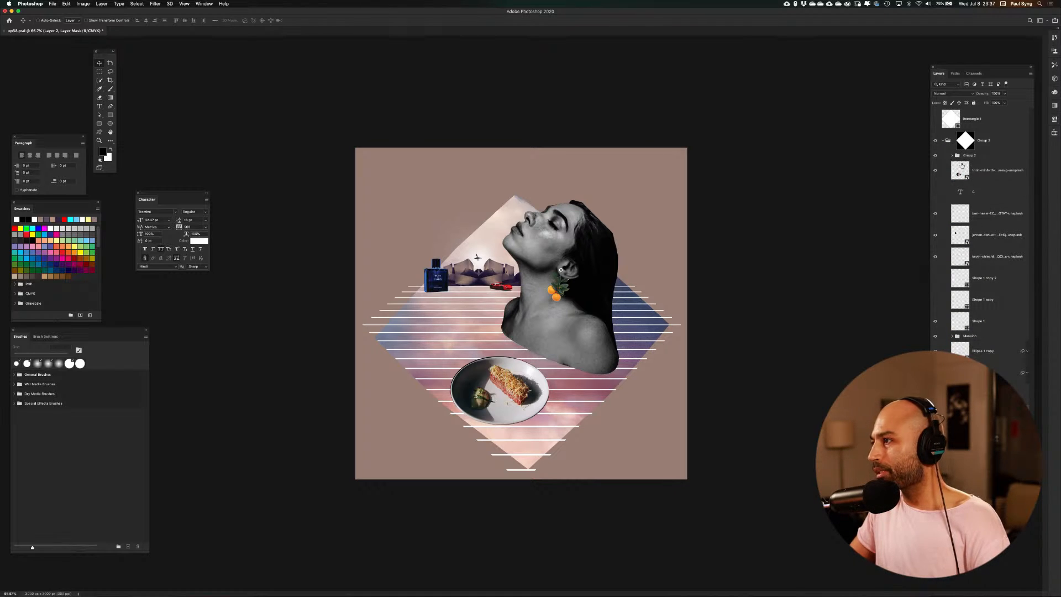
left_click(952, 156)
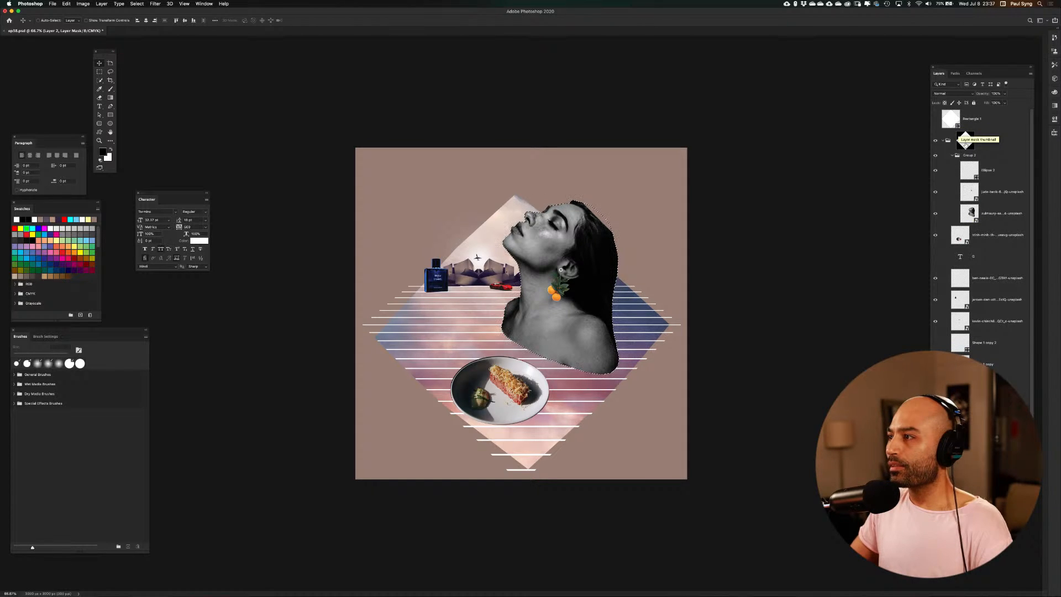
left_click(964, 143)
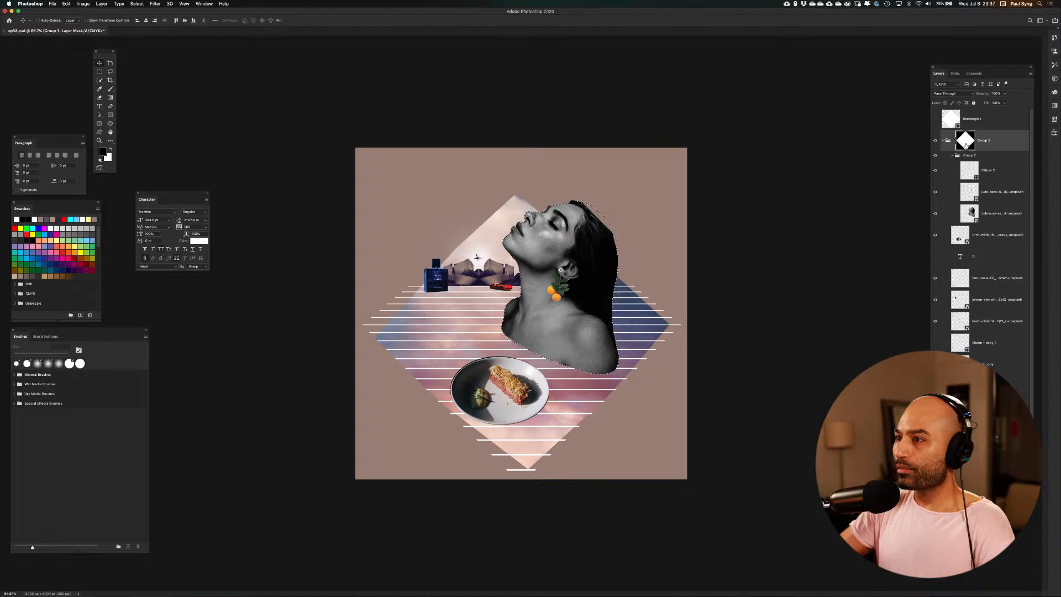
key("super+d")
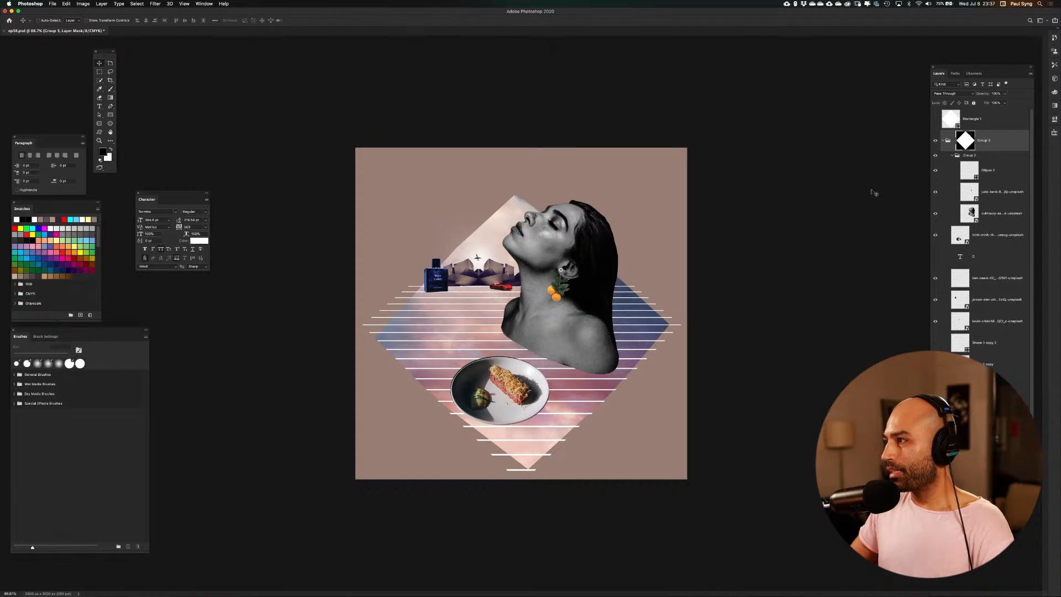
left_click(945, 142)
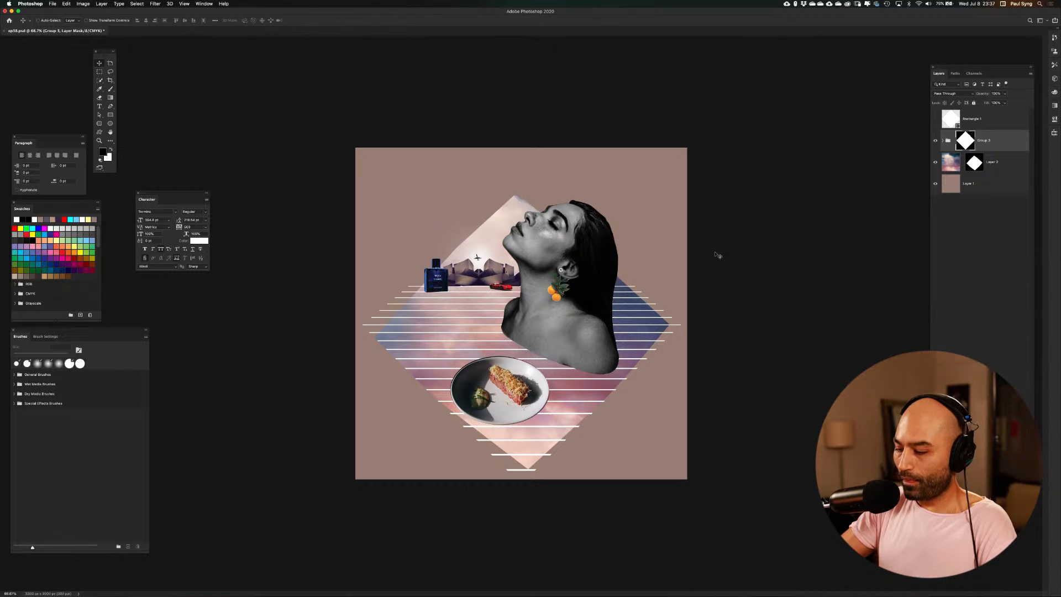
Hide the plain brown background layer and delete the hidden white diamond layer
key("super+minus")
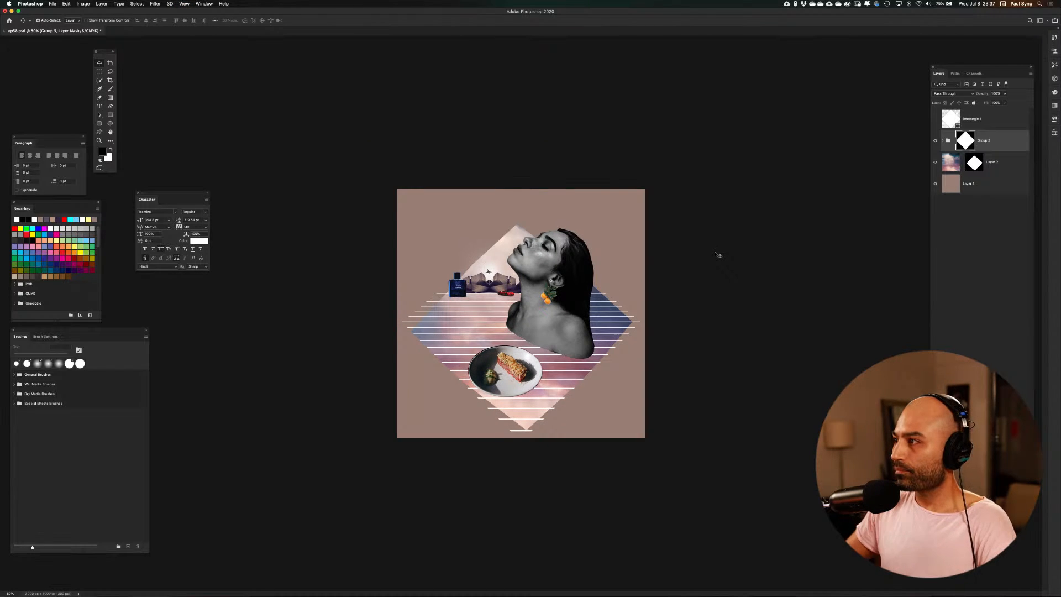
left_click(1018, 166)
left_click(935, 183)
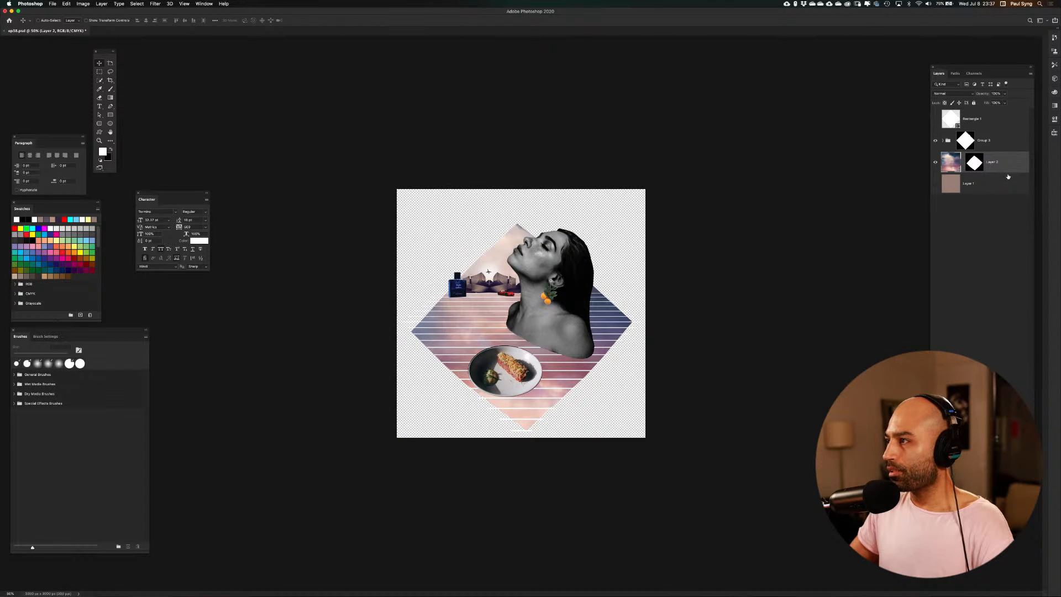
left_click(978, 119)
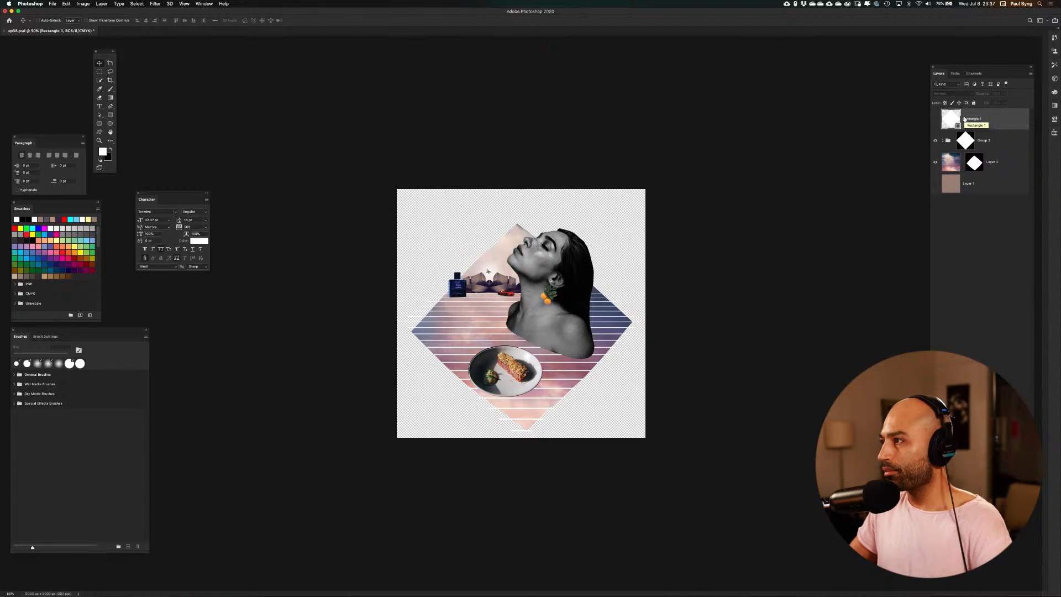
key("Delete")
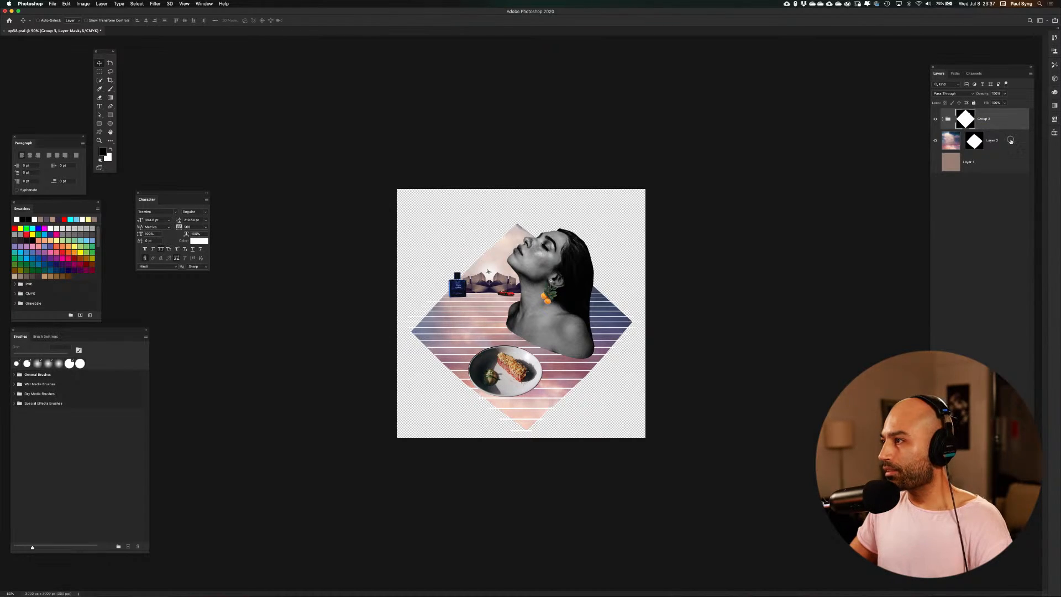
Group the masked collage group with the sky layer, convert them into one smart object, and show the brown background layer
left_click(1011, 141, "shift")
key("super+g")
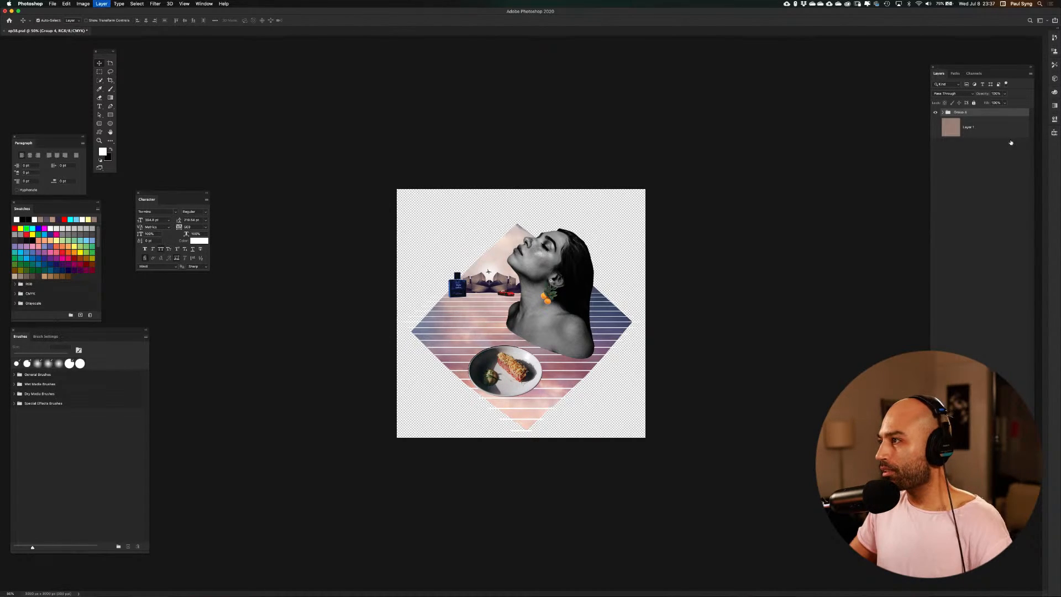
right_click(966, 114)
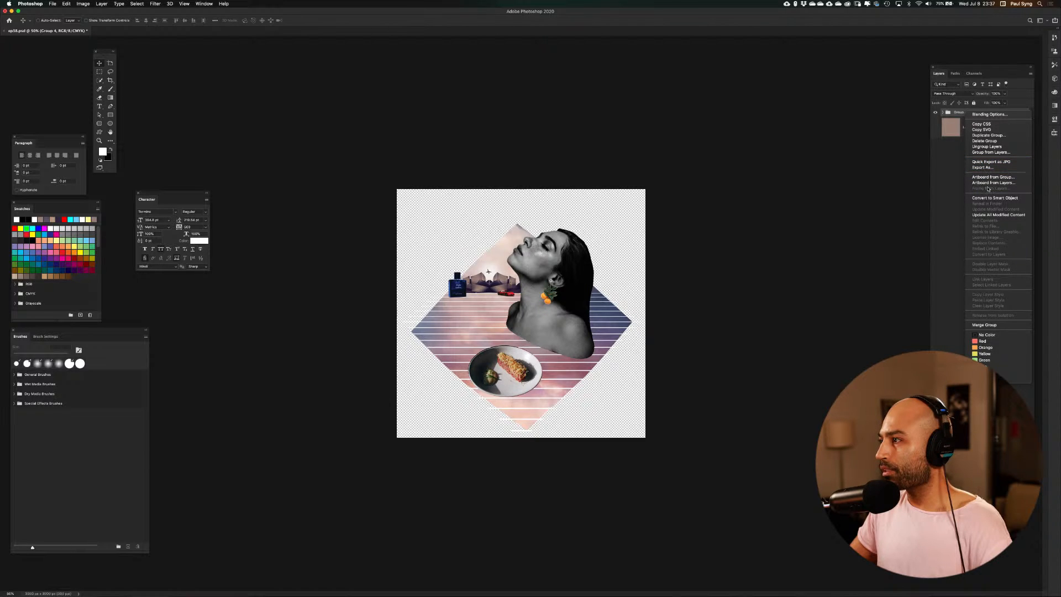
left_click(988, 197)
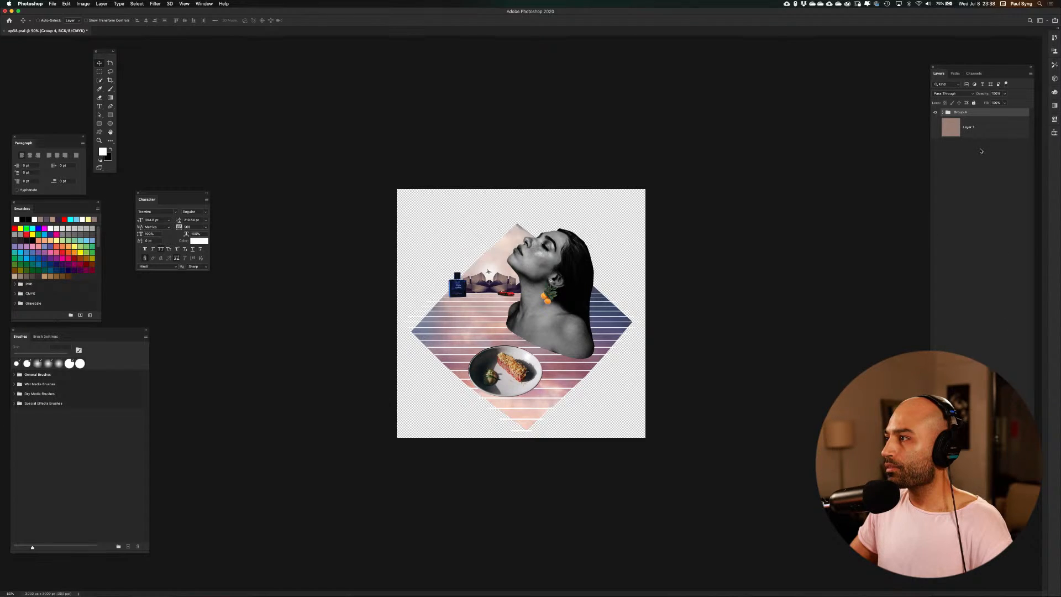
left_click(935, 141)
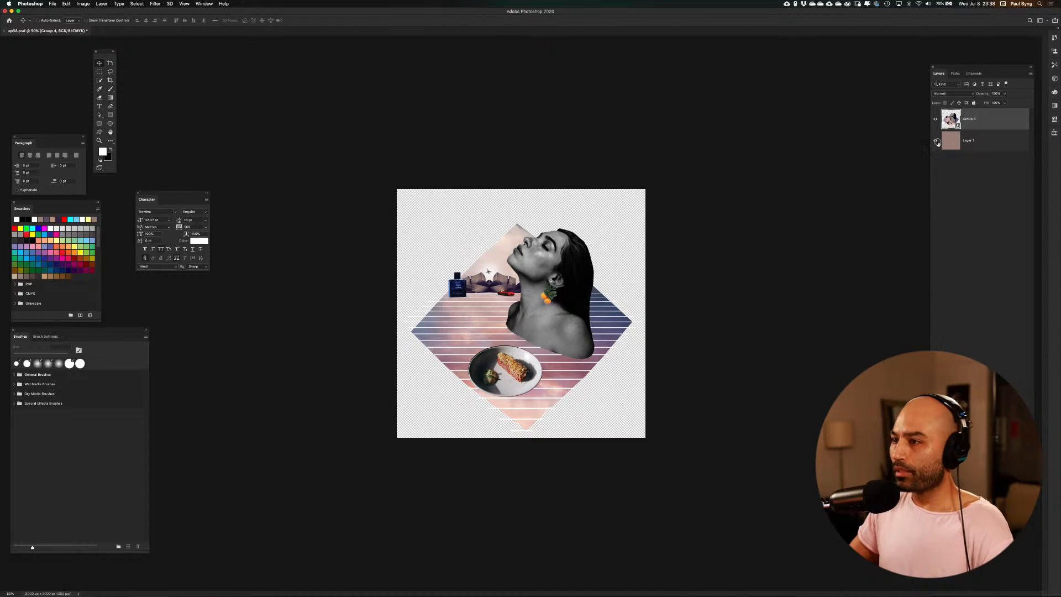
key("super+0")
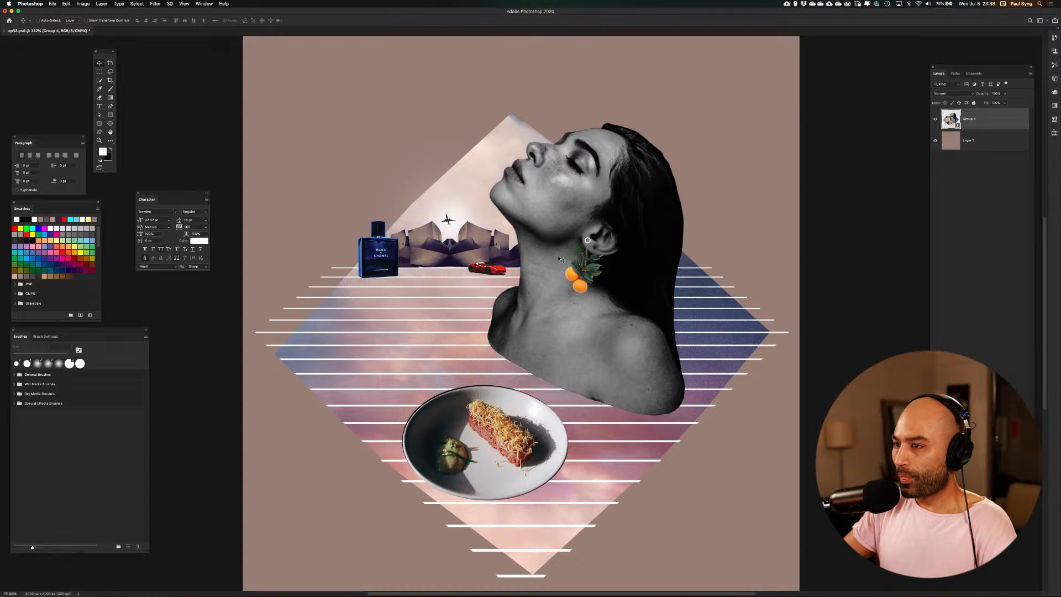
key("super+1")
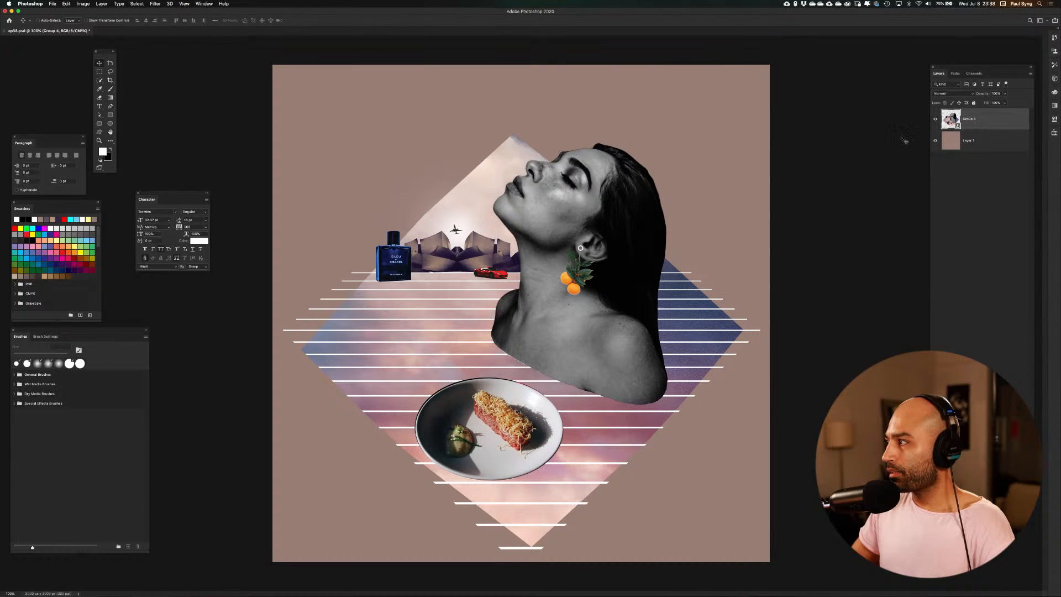
key("super+t")
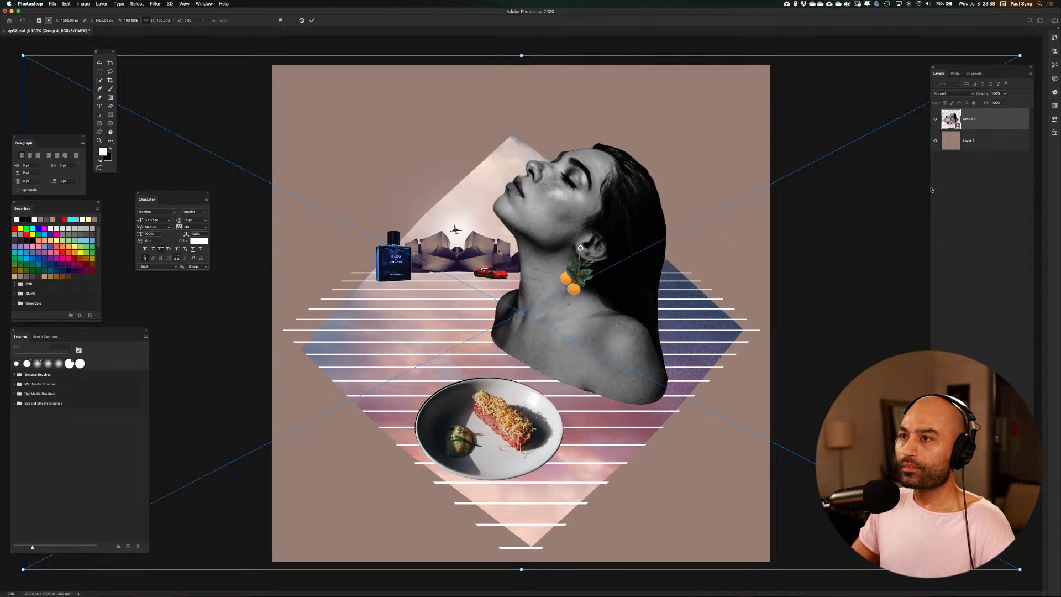
left_click(311, 21)
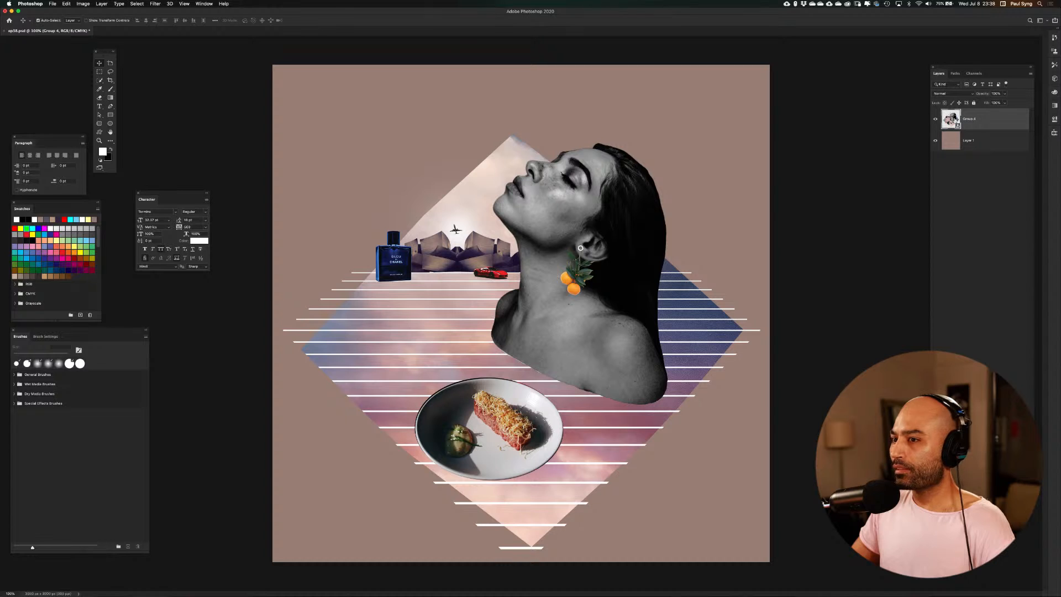
left_click(955, 119, "super")
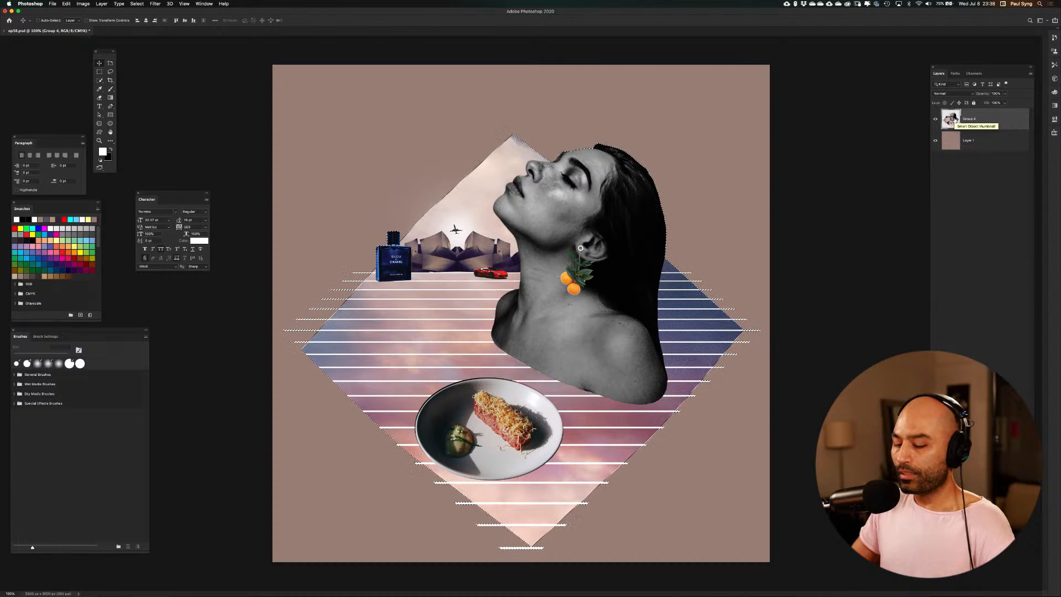
key("super+z")
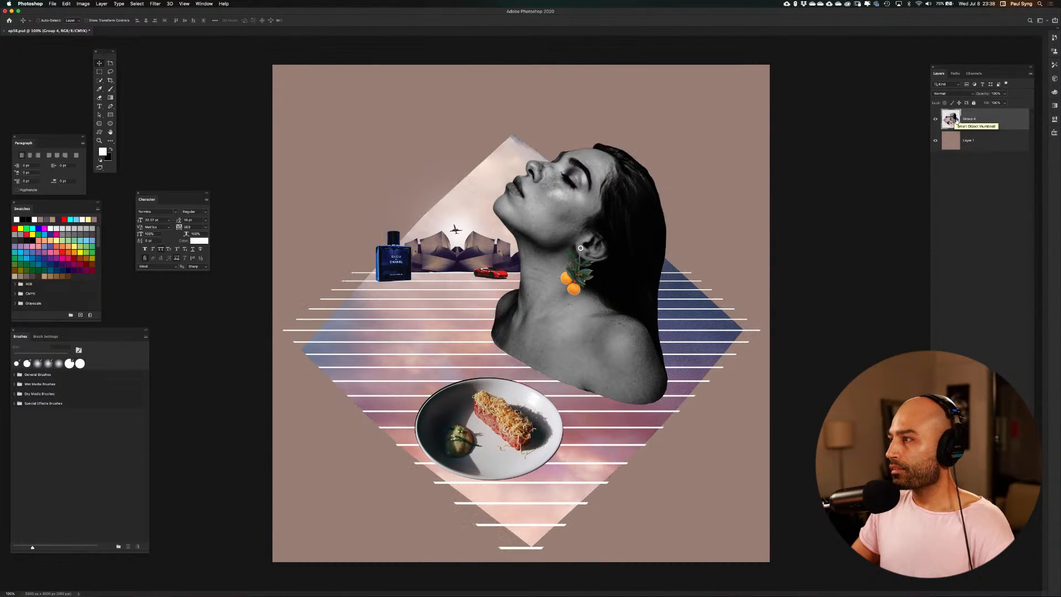
Make a rasterized copy of the collage smart object and hide the original below it
key("super+j")
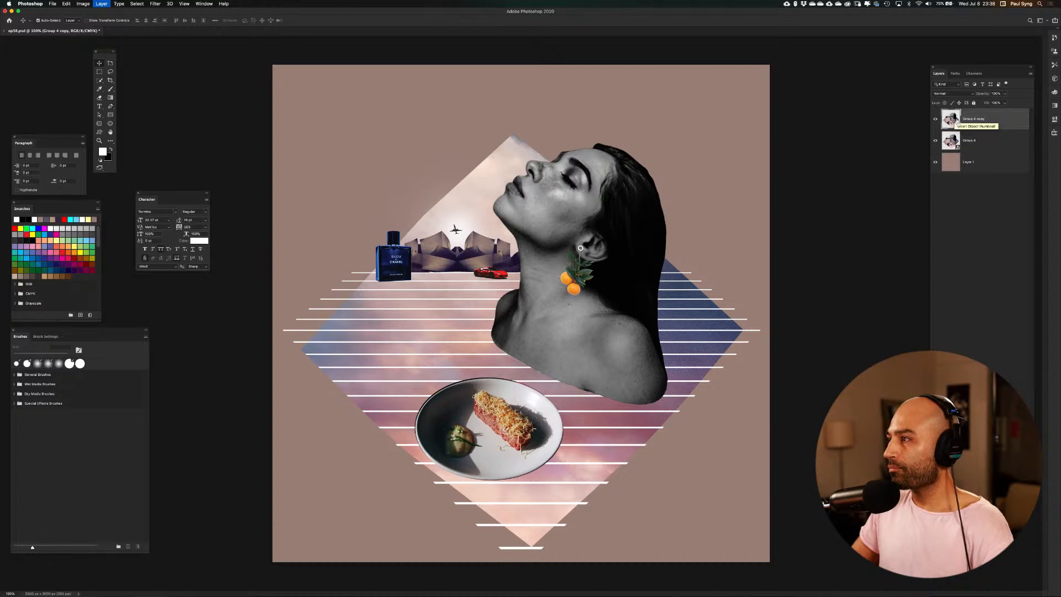
right_click(967, 119)
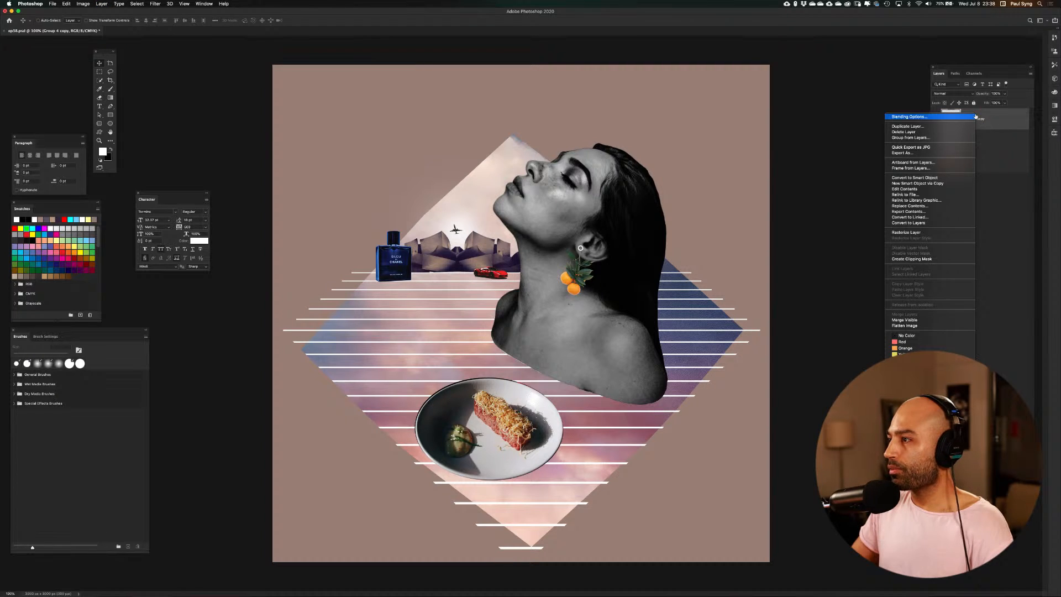
left_click(941, 224)
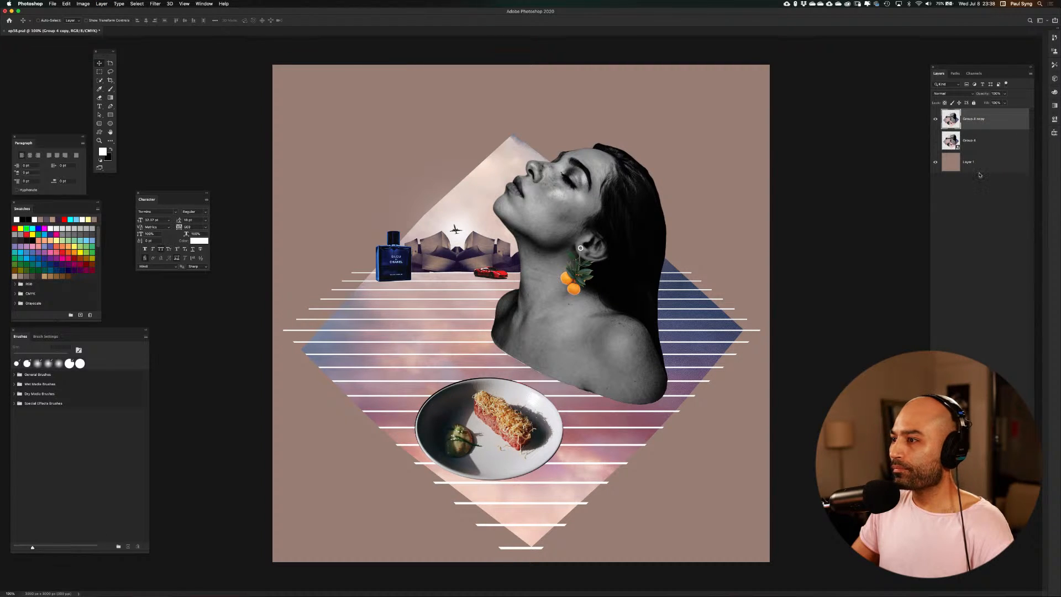
left_click(935, 162)
left_click(935, 162)
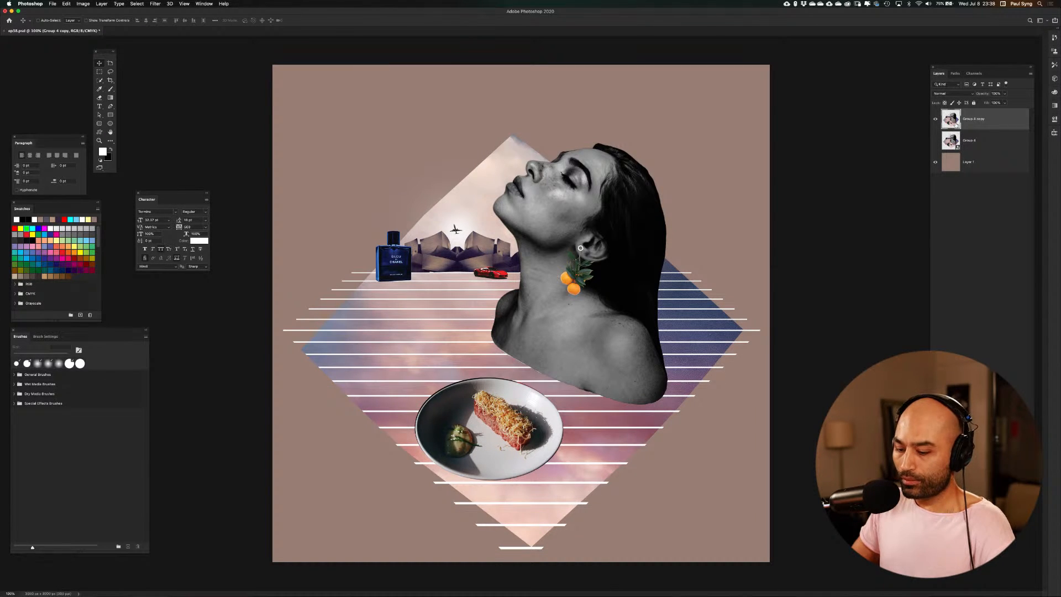
Show the guides and move the rasterized collage slightly up on the canvas
key("super+semicolon")
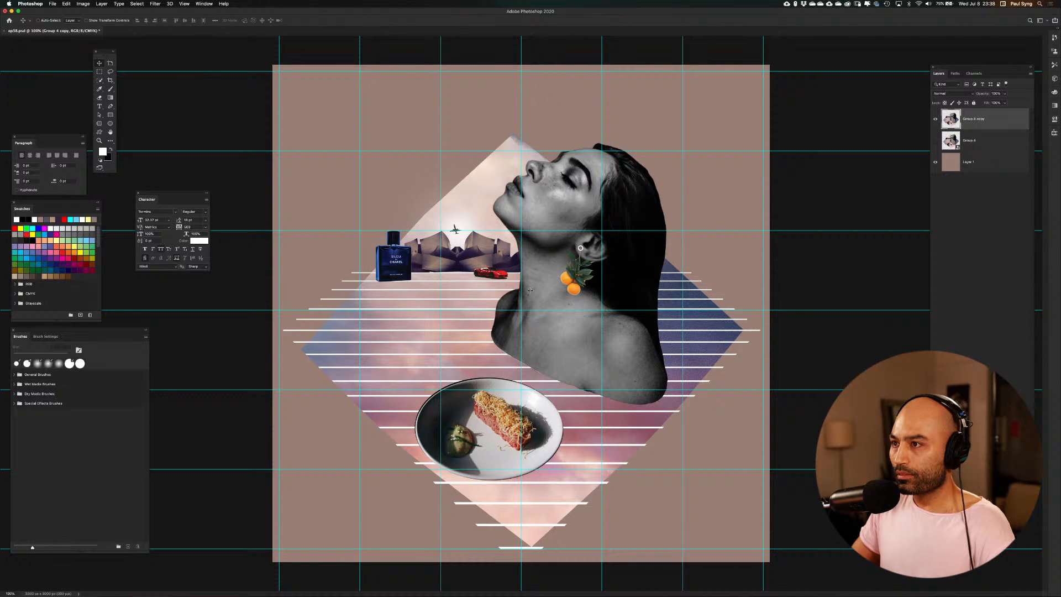
left_click_drag(532, 281, 531, 271)
key("super+equal")
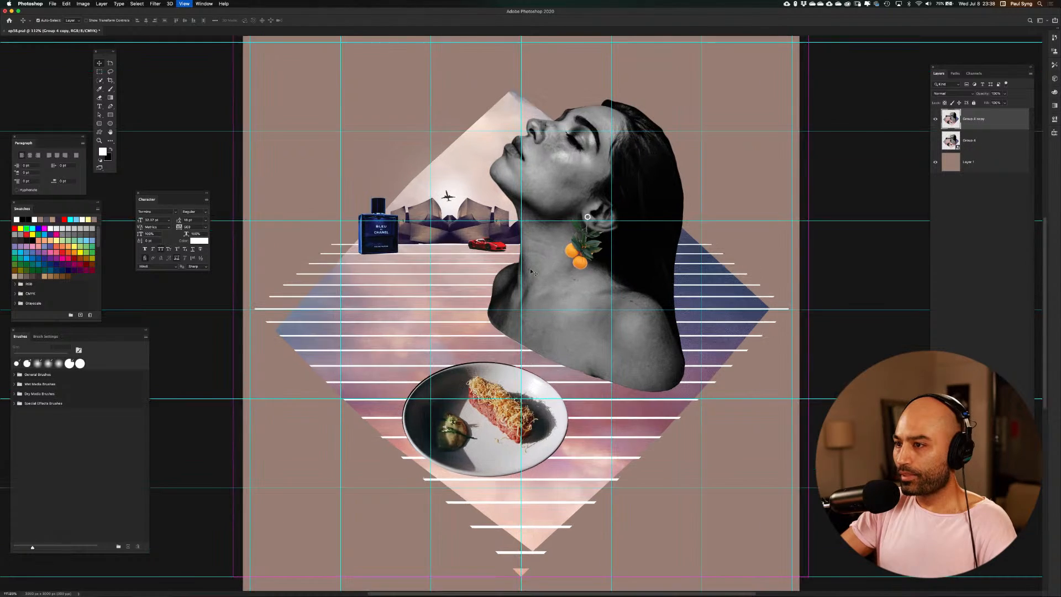
Scale the rasterized collage down proportionally about its centre to about 78% and hide the guides
key("super+minus")
key("super+minus")
key("super+t")
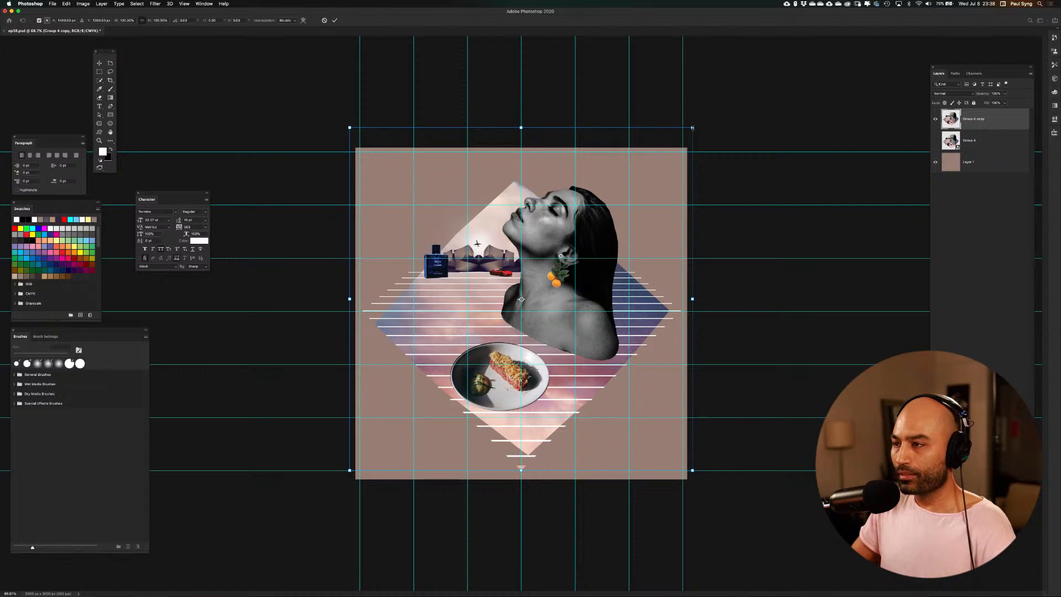
left_click_drag(692, 128, 649, 160)
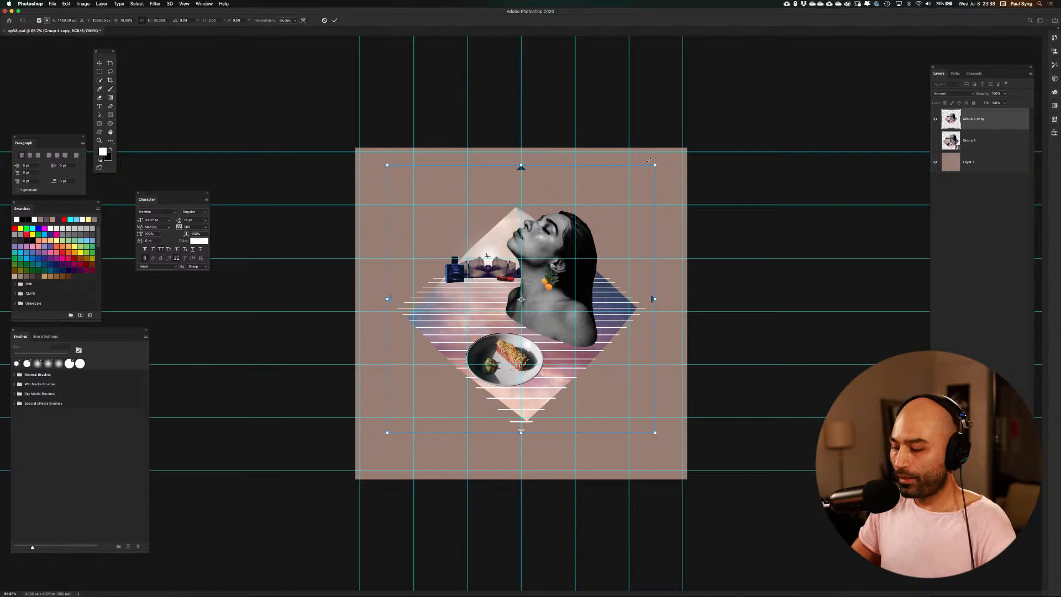
key("Return")
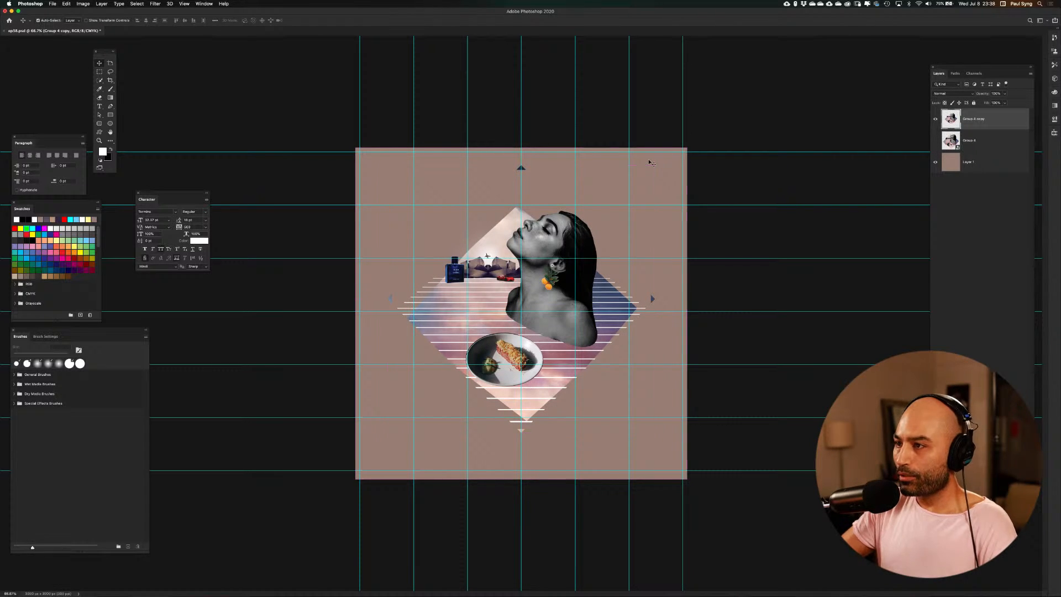
key("super+minus")
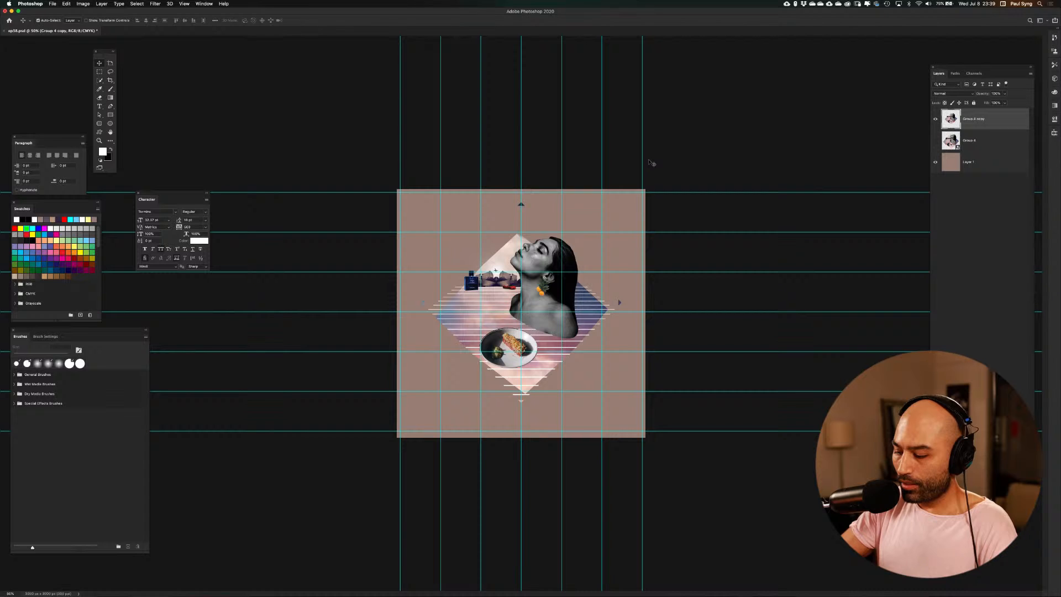
key("super+semicolon")
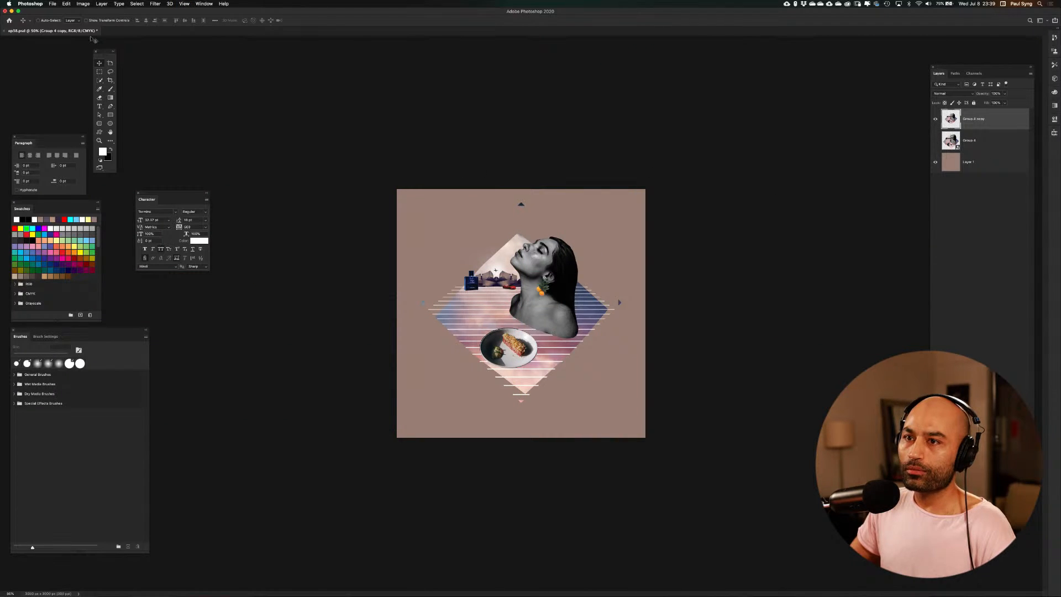
Add a rectangular layer mask around the diamond collage that hides the stray triangles near the canvas edges
left_click(100, 72)
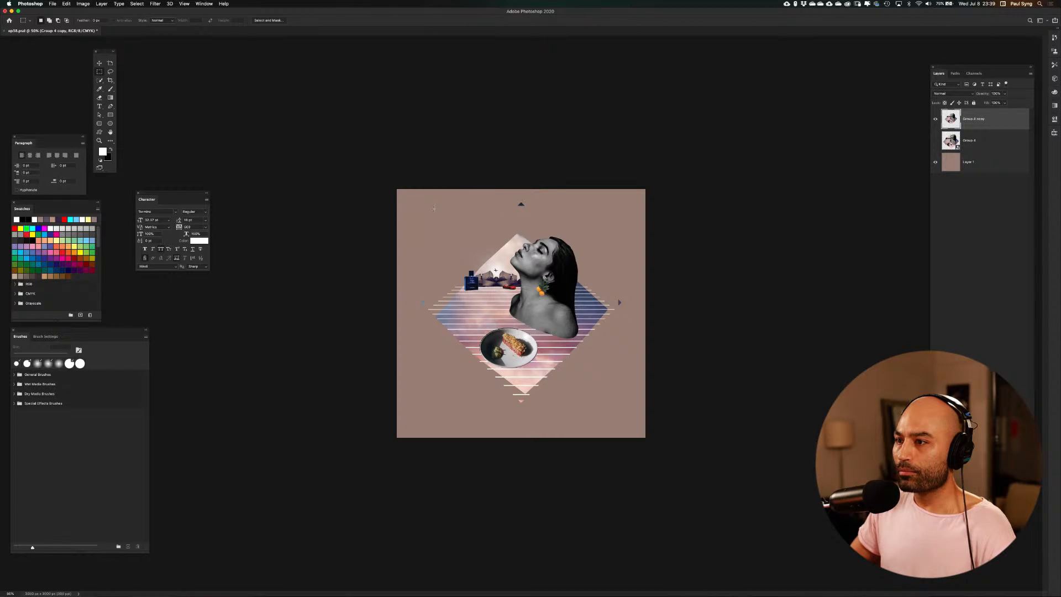
left_click_drag(428, 209, 616, 397)
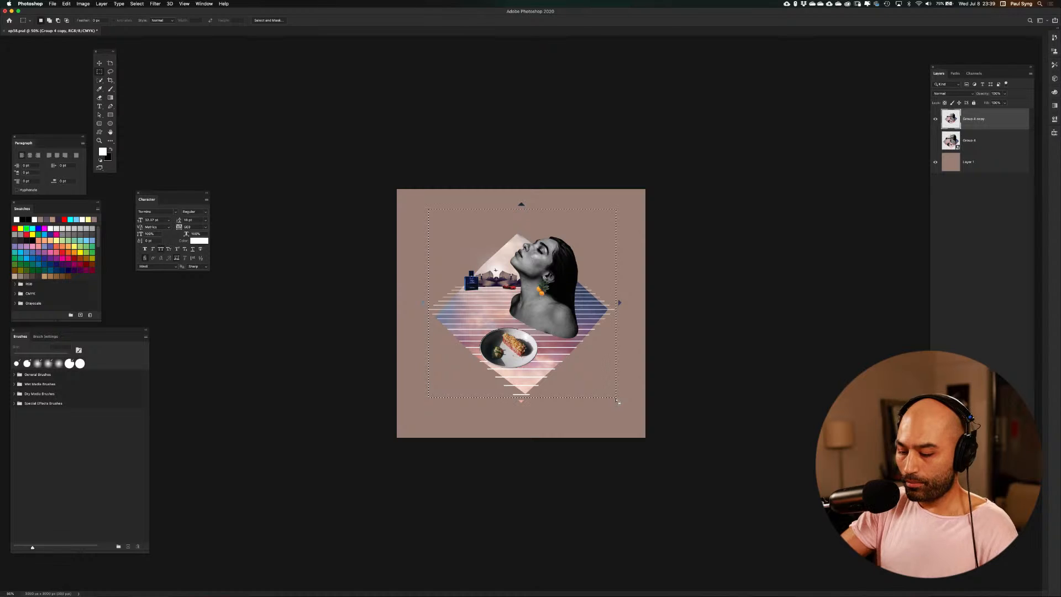
key("super+shift+i")
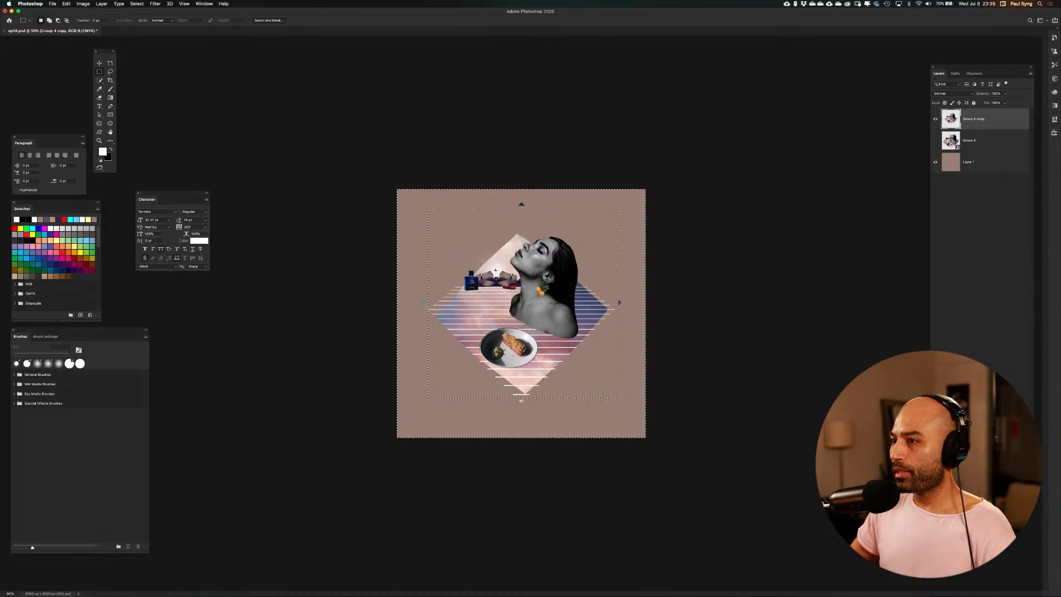
left_click(972, 497)
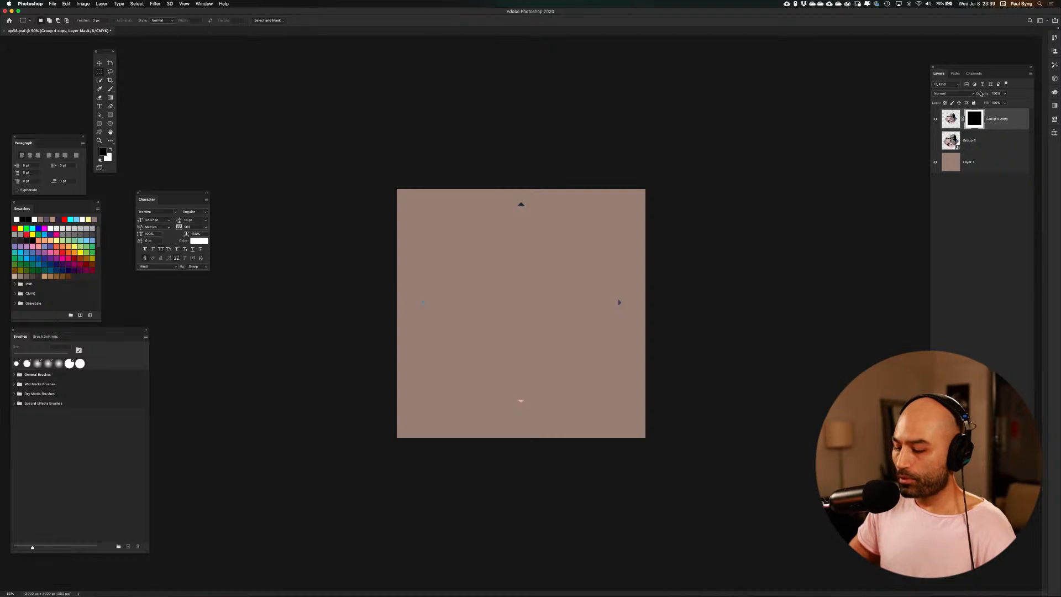
key("super+i")
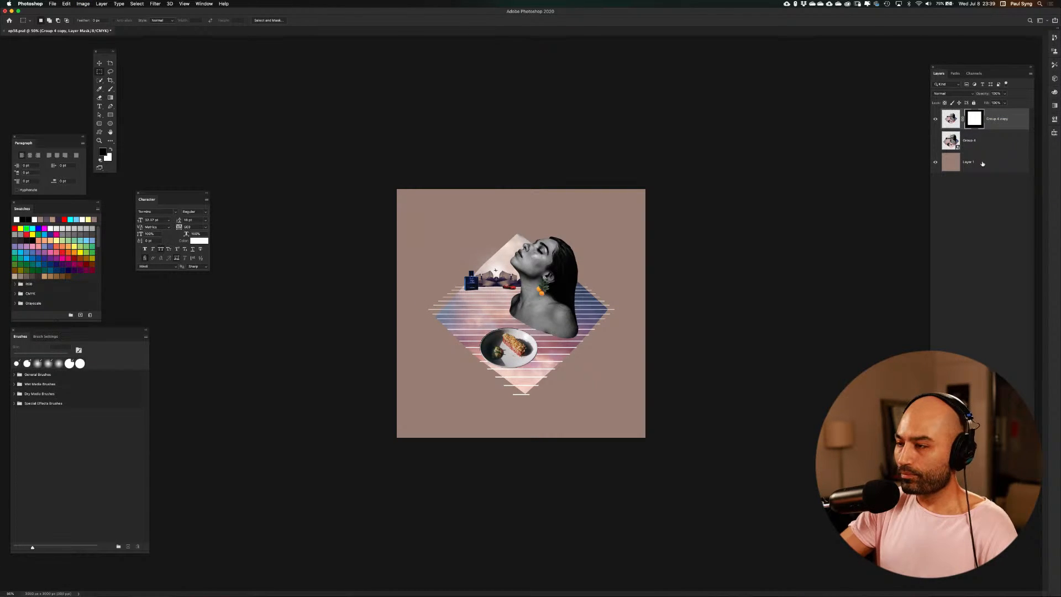
Fill the background layer with a pale cream colour sampled from the sky in front of the portrait's face
key("super+0")
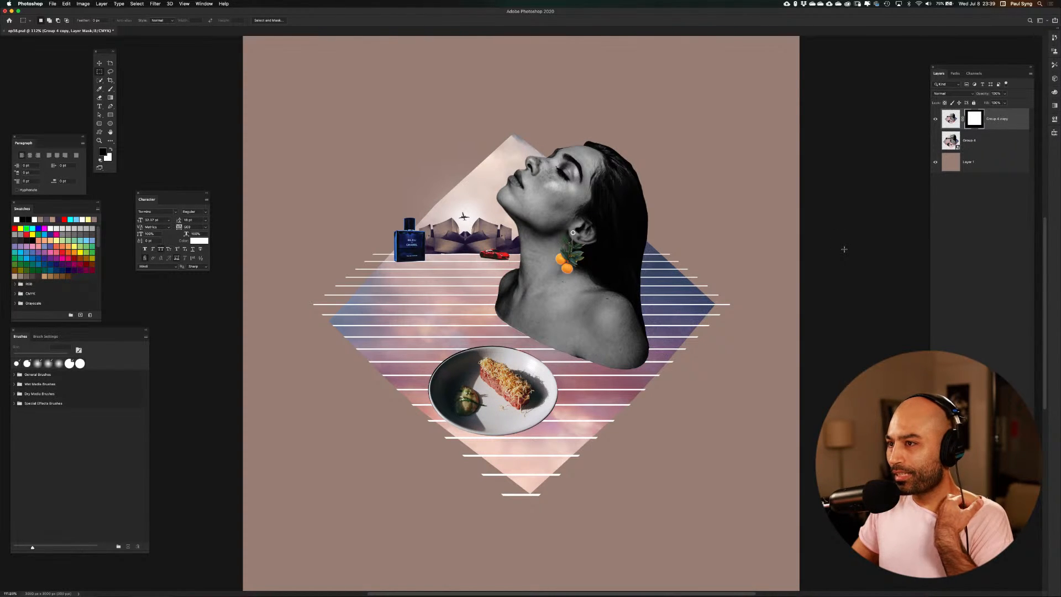
left_click(952, 168)
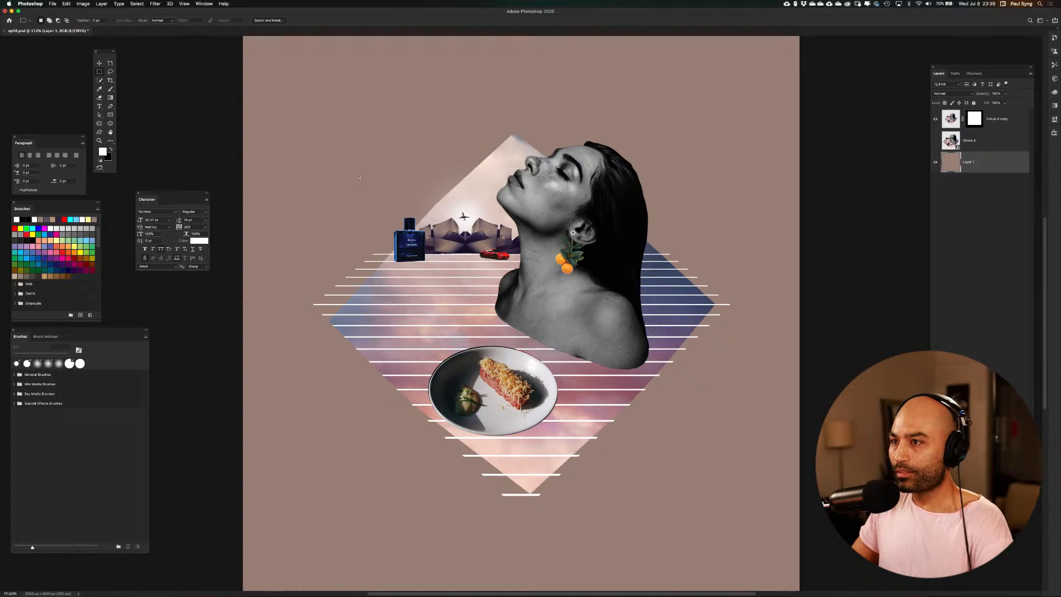
key("i")
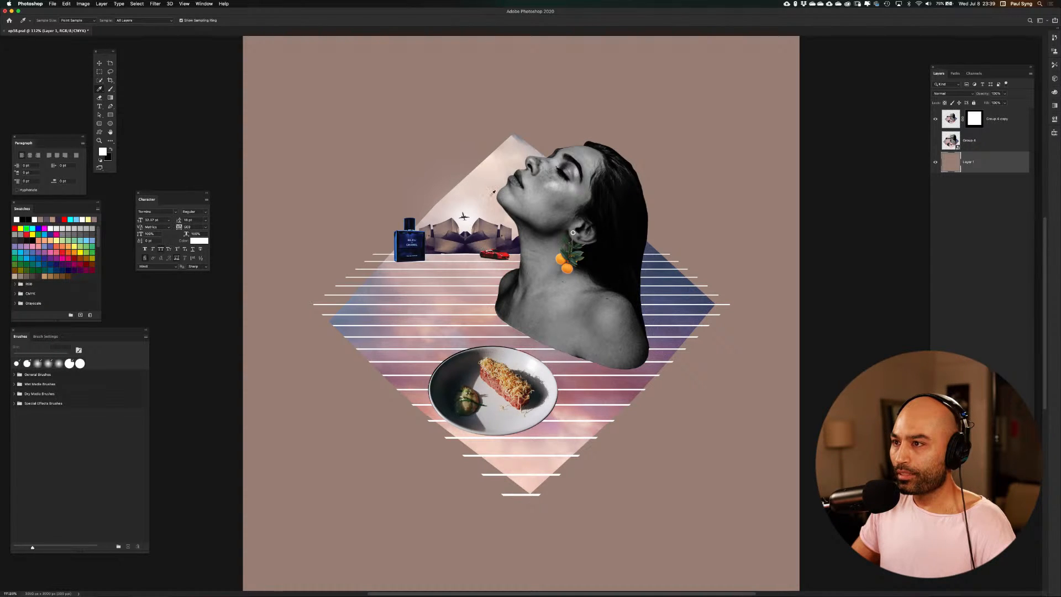
left_click(492, 161)
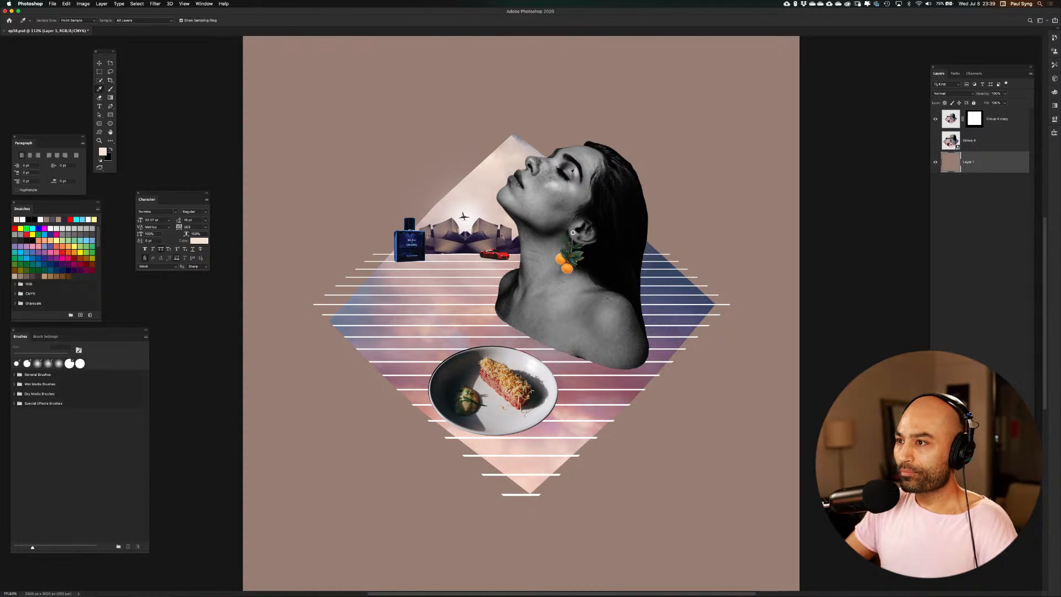
key("alt+BackSpace")
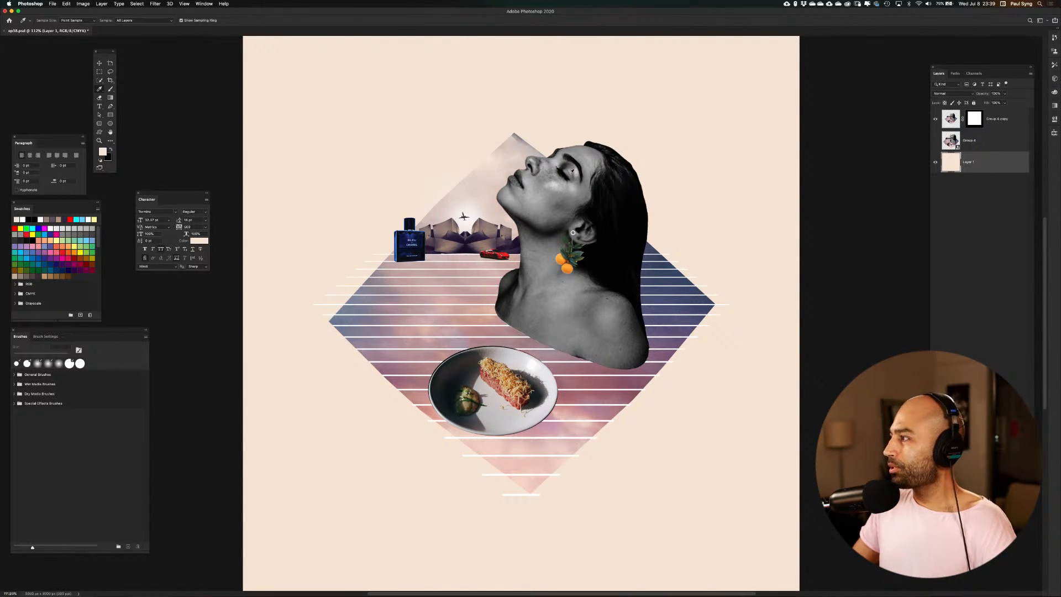
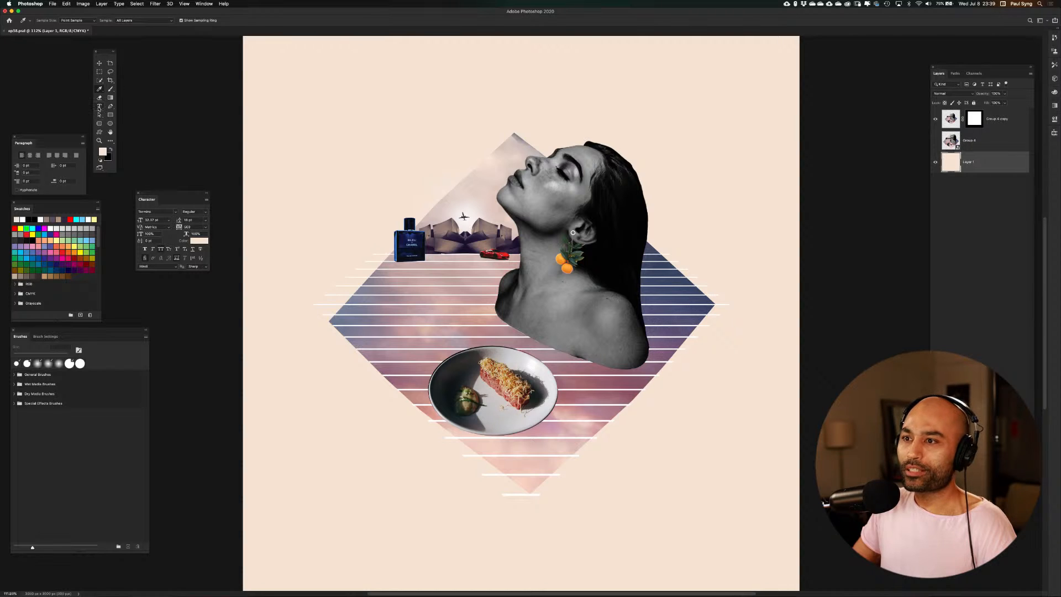
Add a text layer reading "FLEX" beside the perfume bottle
left_click(100, 106)
left_click(299, 250)
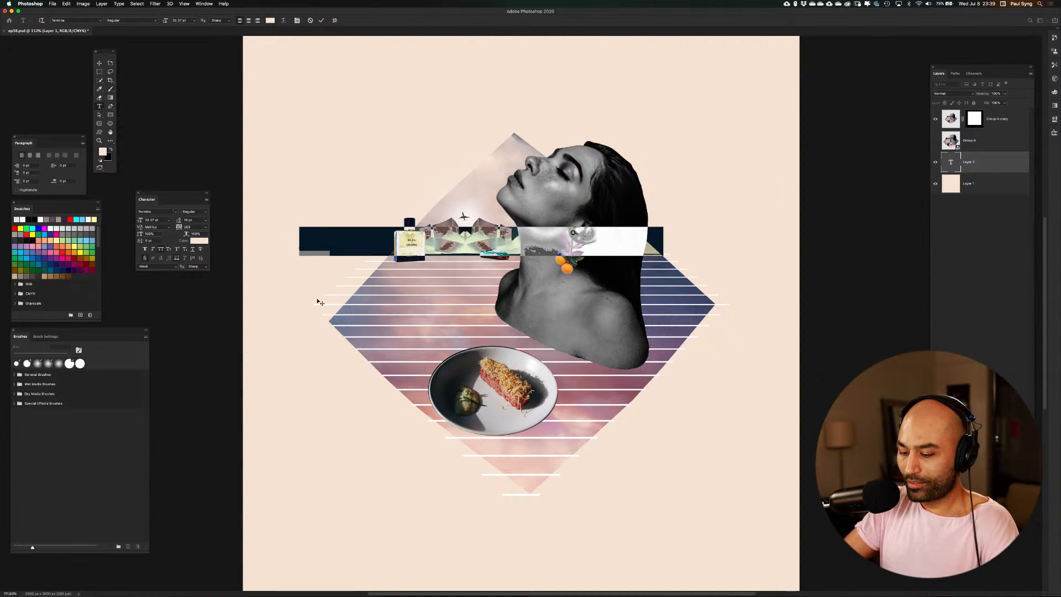
key("BackSpace")
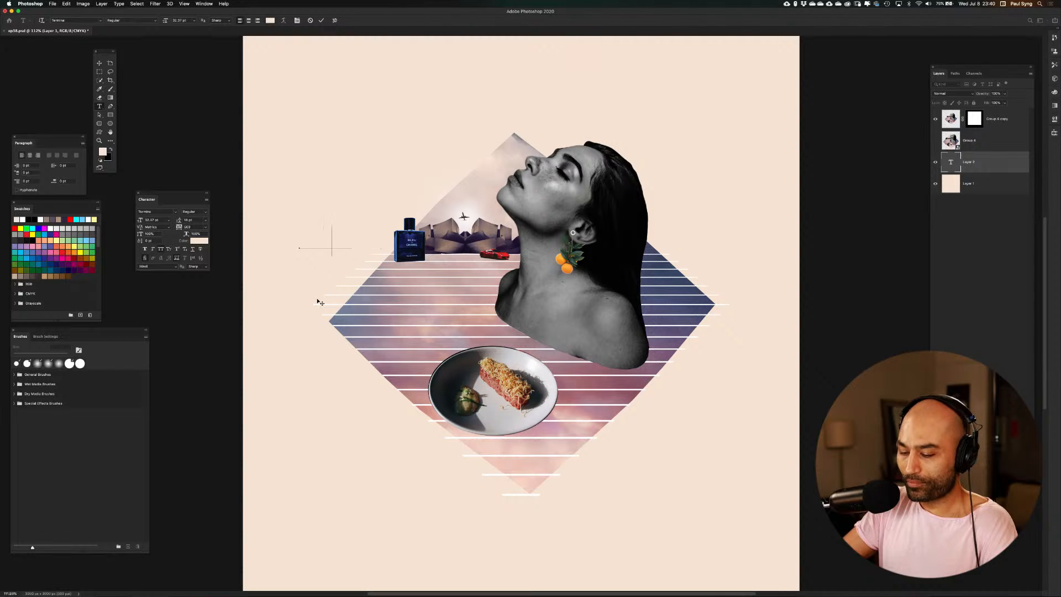
type("bea")
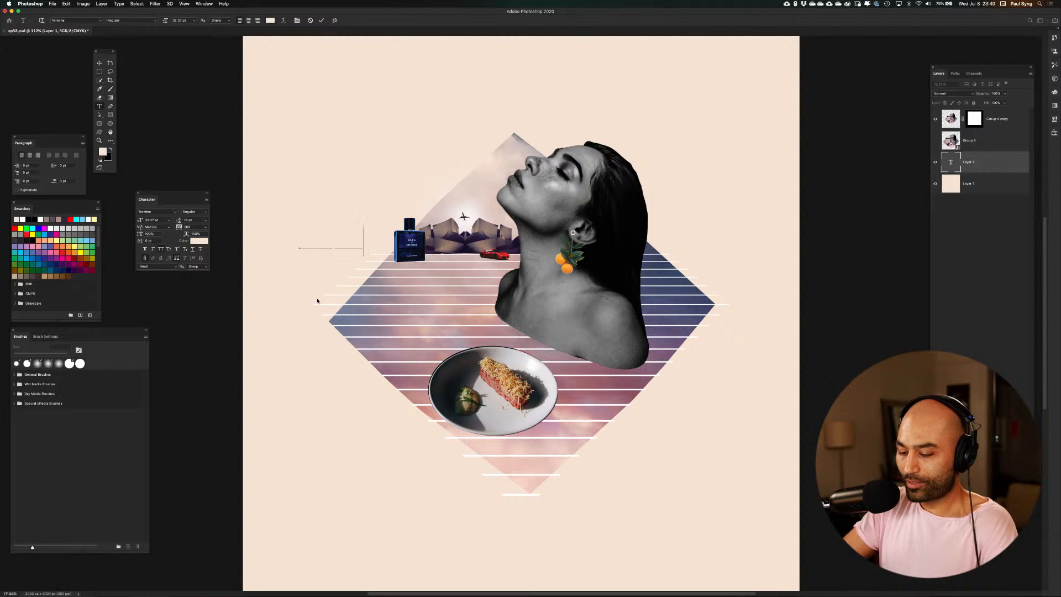
type("u")
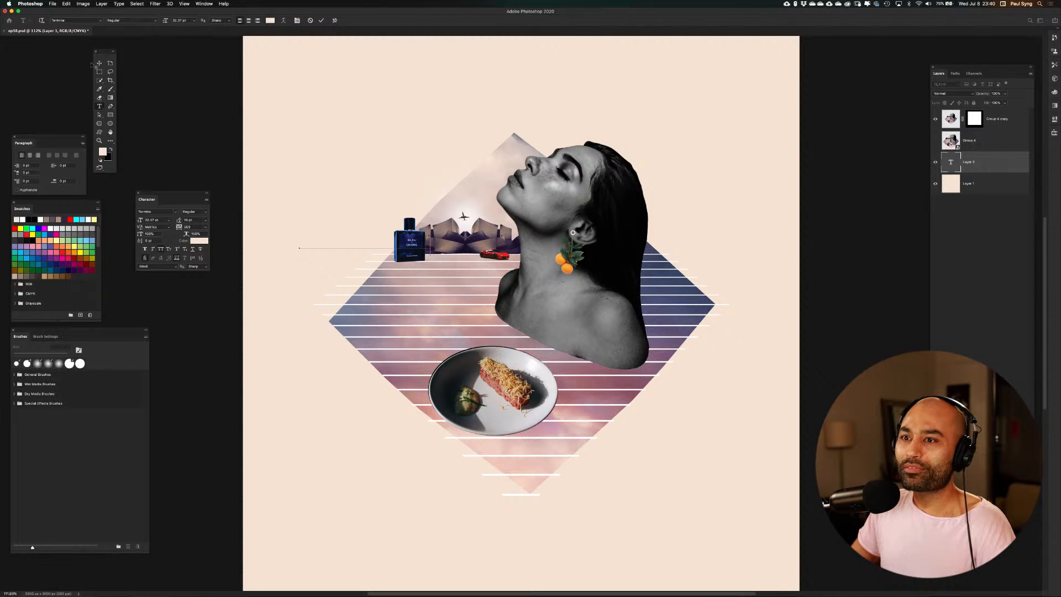
left_click(99, 63)
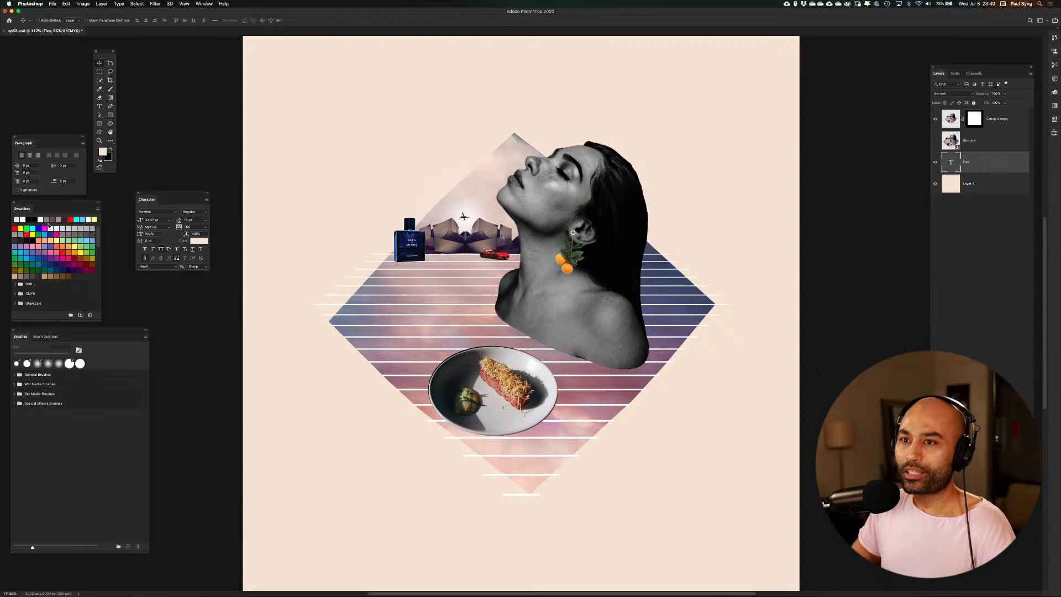
Colour the FLEX text black and switch it to a heavy geometric sans-serif font
left_click(111, 149)
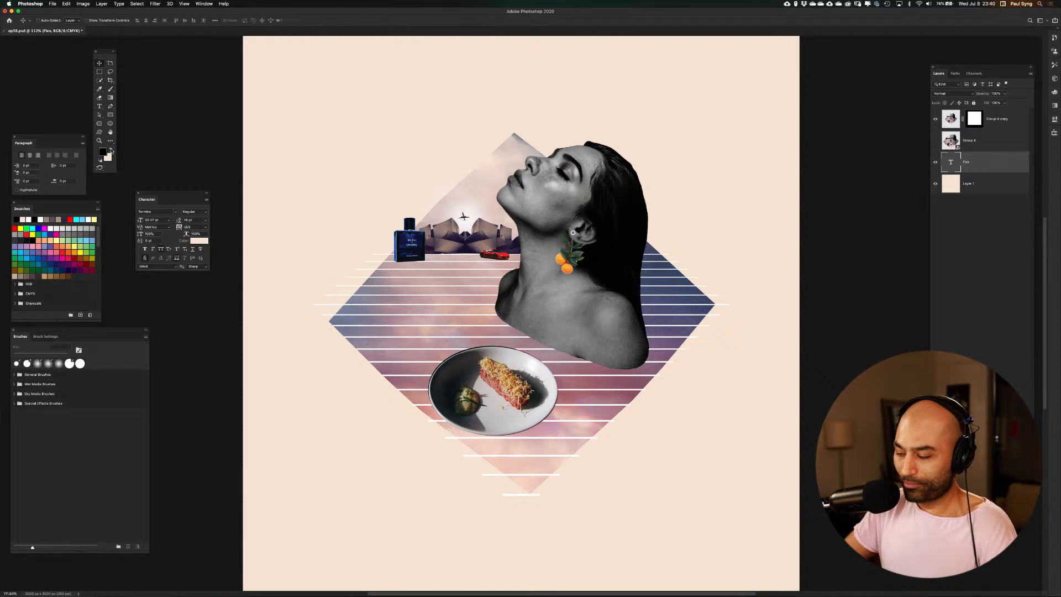
key("alt+BackSpace")
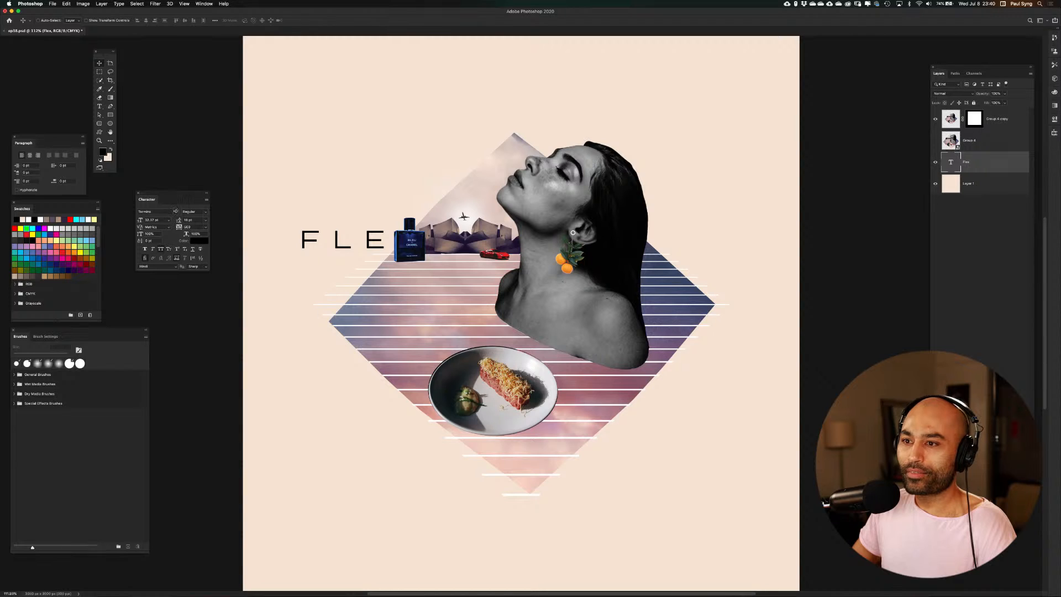
left_click(174, 211)
left_click(182, 302)
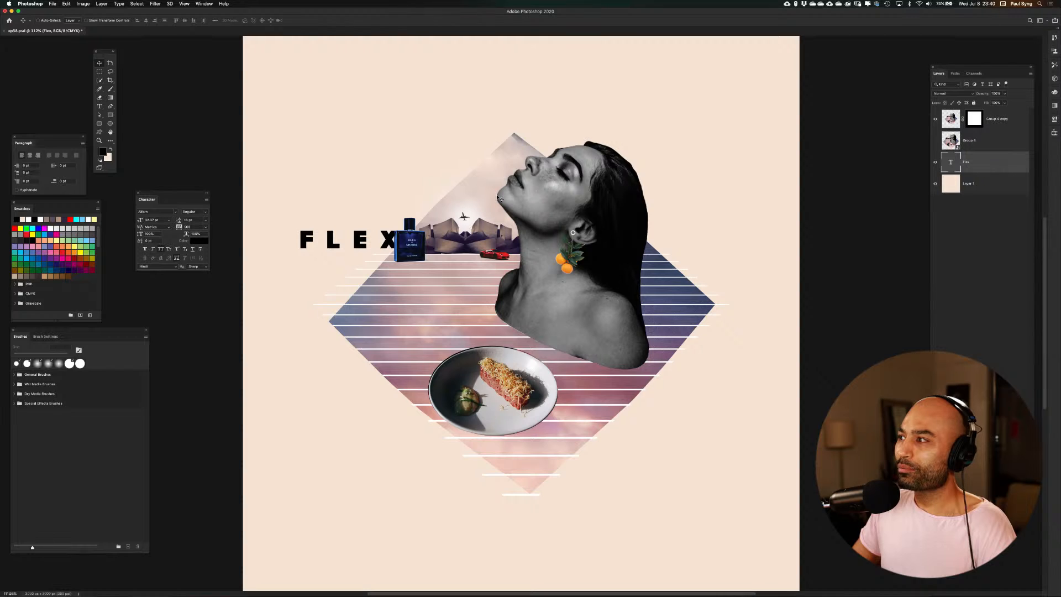
Bring the FLEX layer to the top of the stack and enlarge it to about 76 pt over the stripes above the plate
left_click_drag(973, 156, 980, 111)
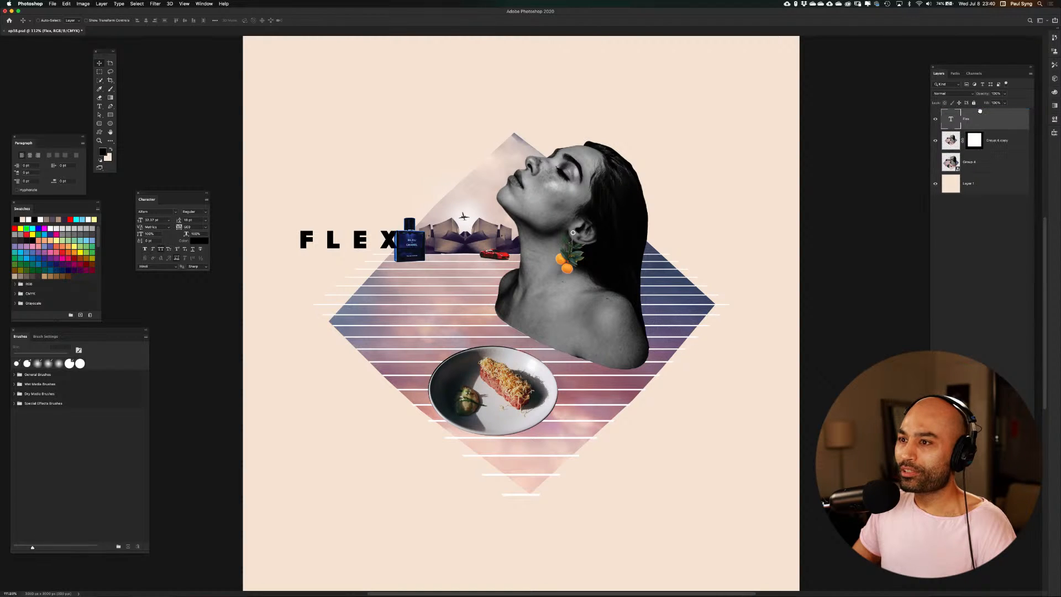
left_click_drag(357, 238, 428, 302)
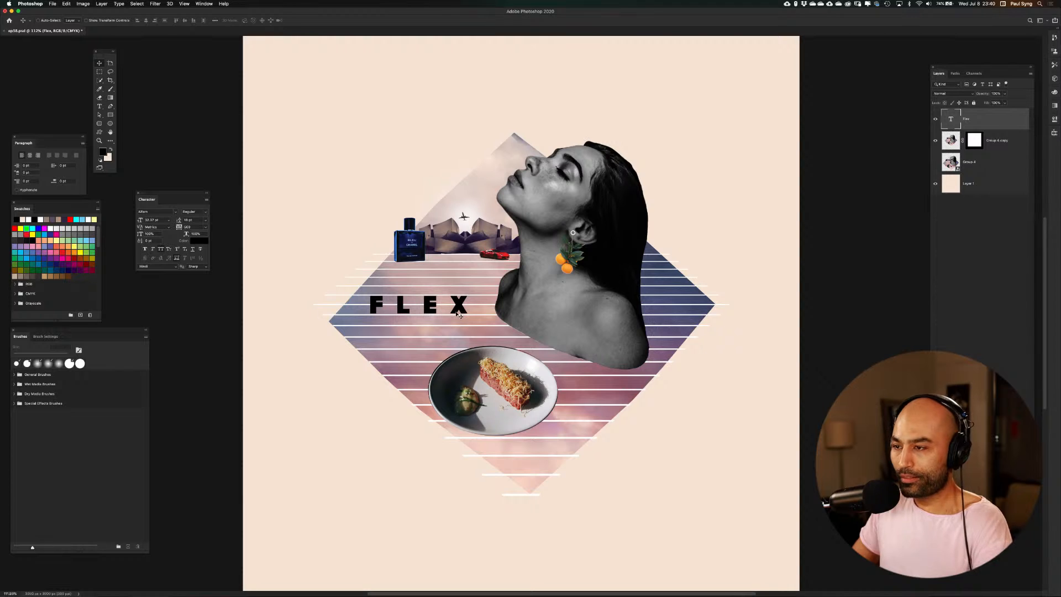
key("super+t")
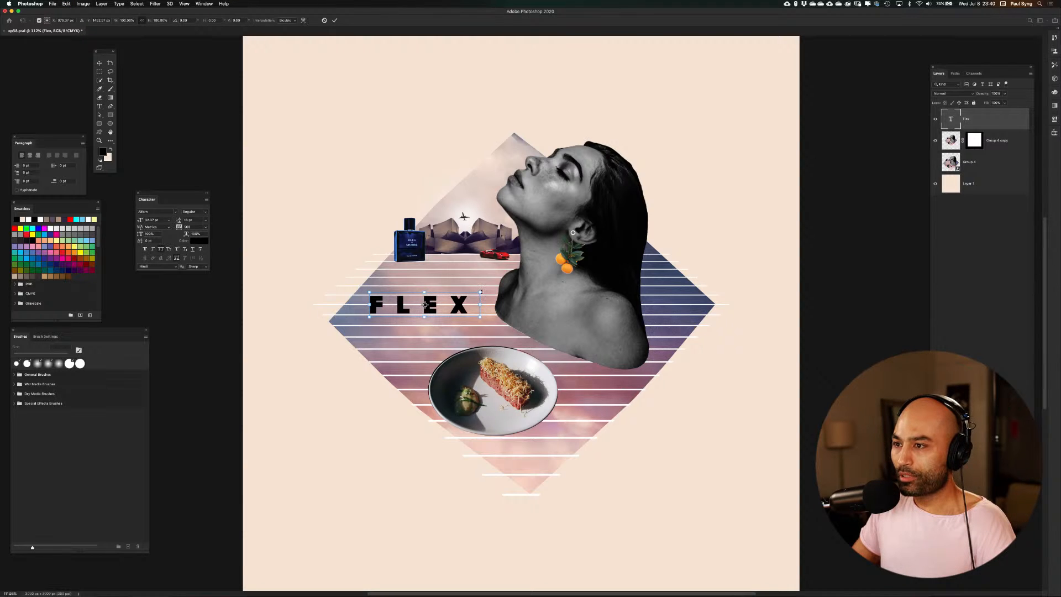
left_click_drag(481, 291, 623, 259)
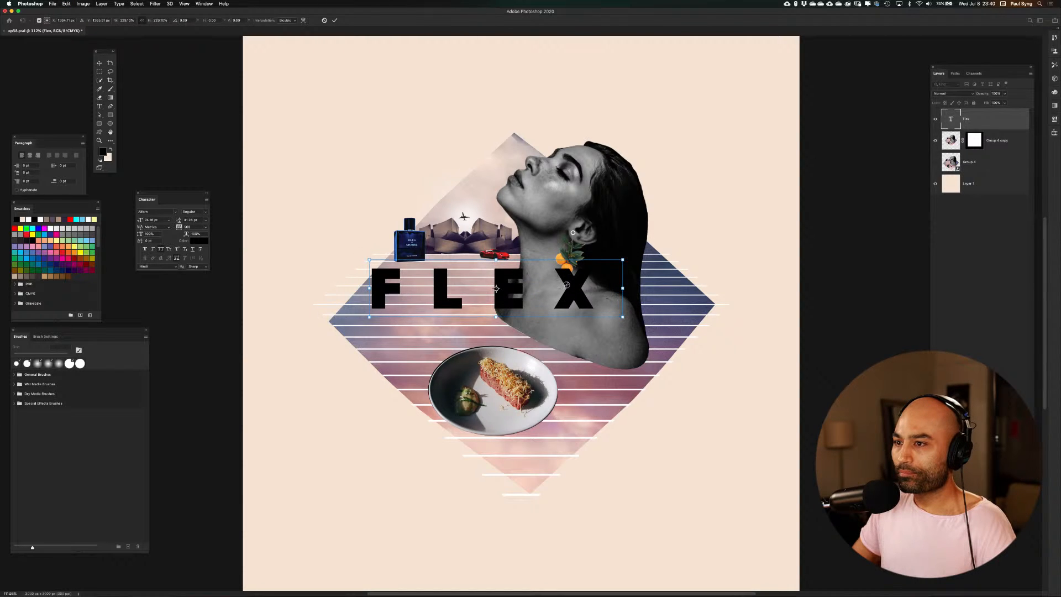
left_click_drag(567, 284, 531, 304)
key("Return")
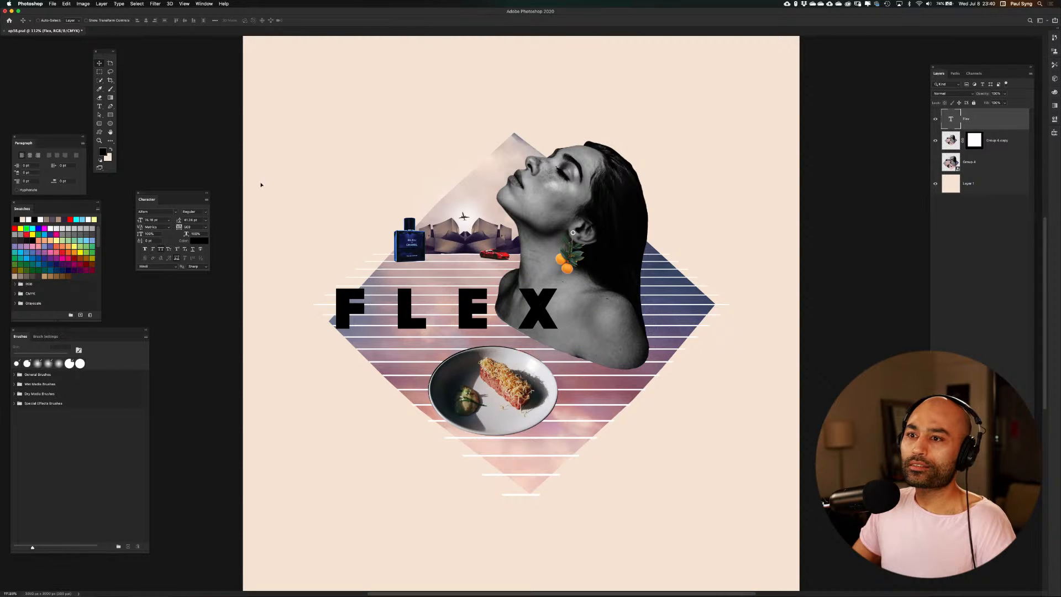
Set the FLEX text's tracking to 100 and shift the word slightly up and left
left_click(197, 228)
type("100")
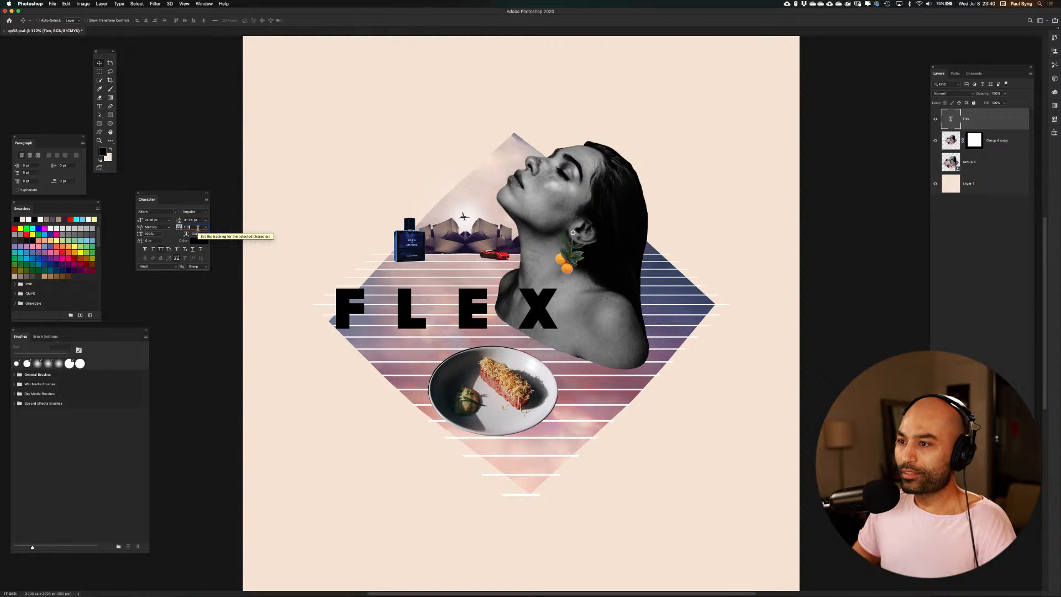
key("Return")
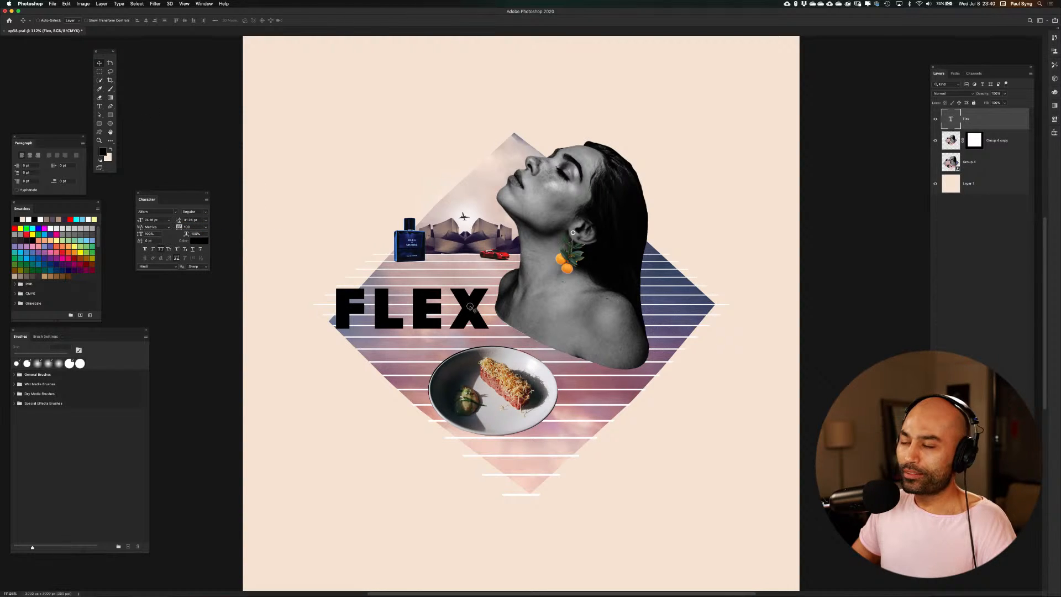
mouse_move(469, 307)
left_mouse_down()
mouse_move(537, 307)
mouse_move(463, 303)
left_mouse_up()
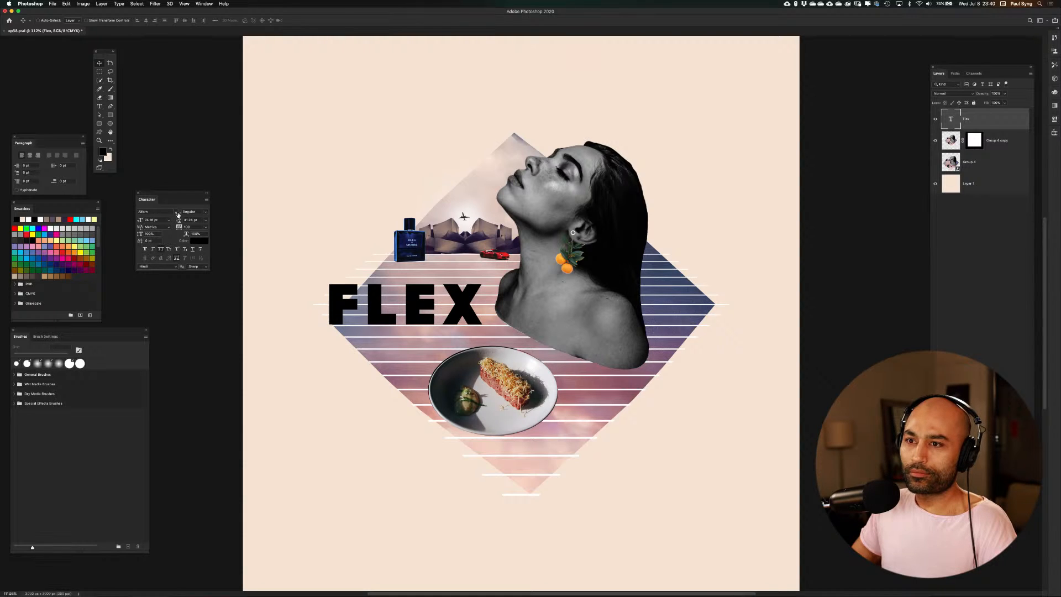
Change the FLEX font to Helvetica Neue Light and move the word slightly right and down
left_click(163, 211)
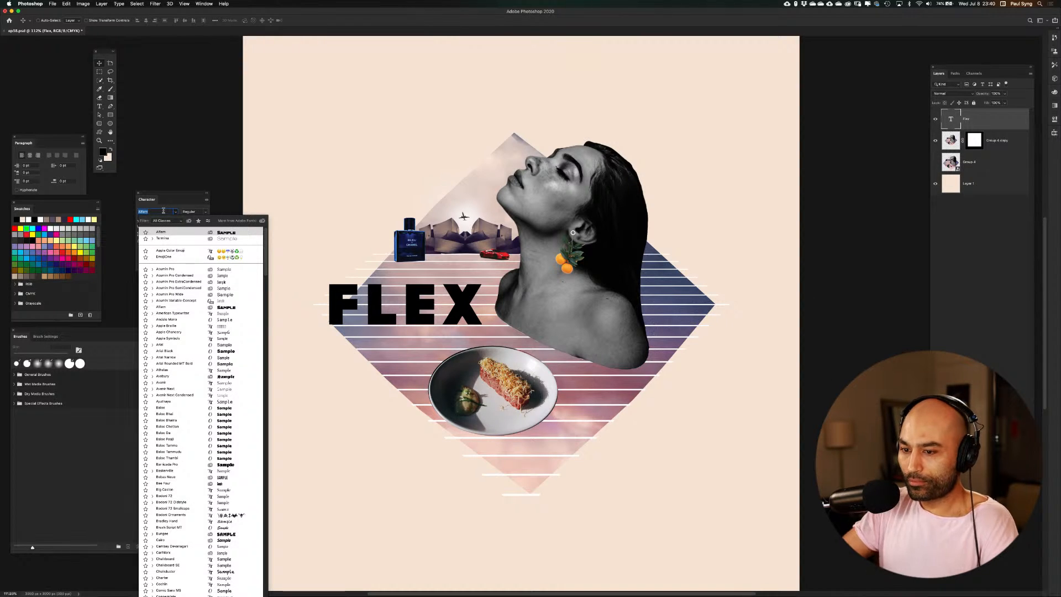
type("hel")
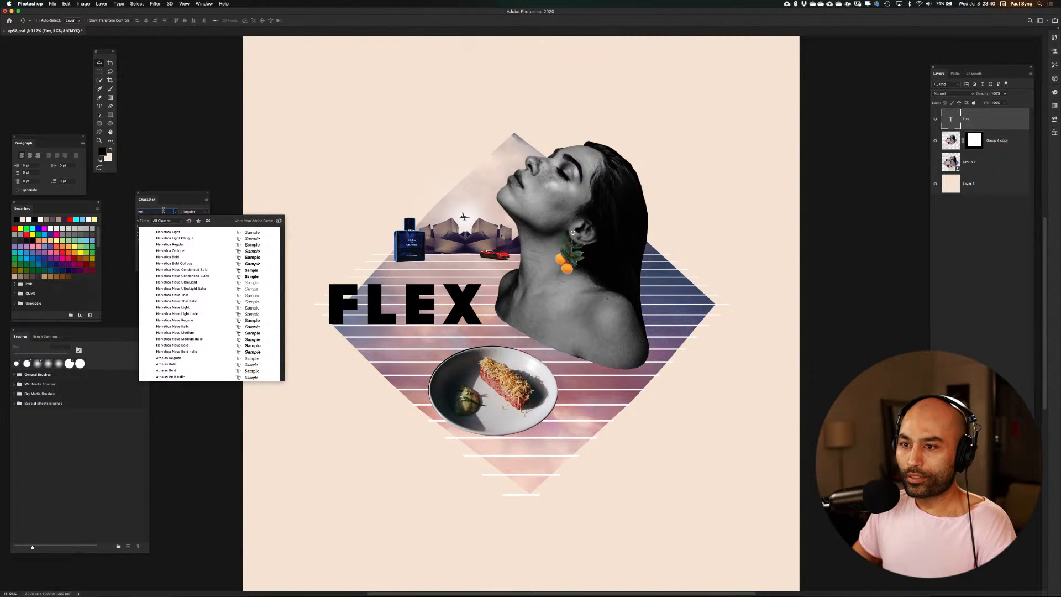
left_click(188, 309)
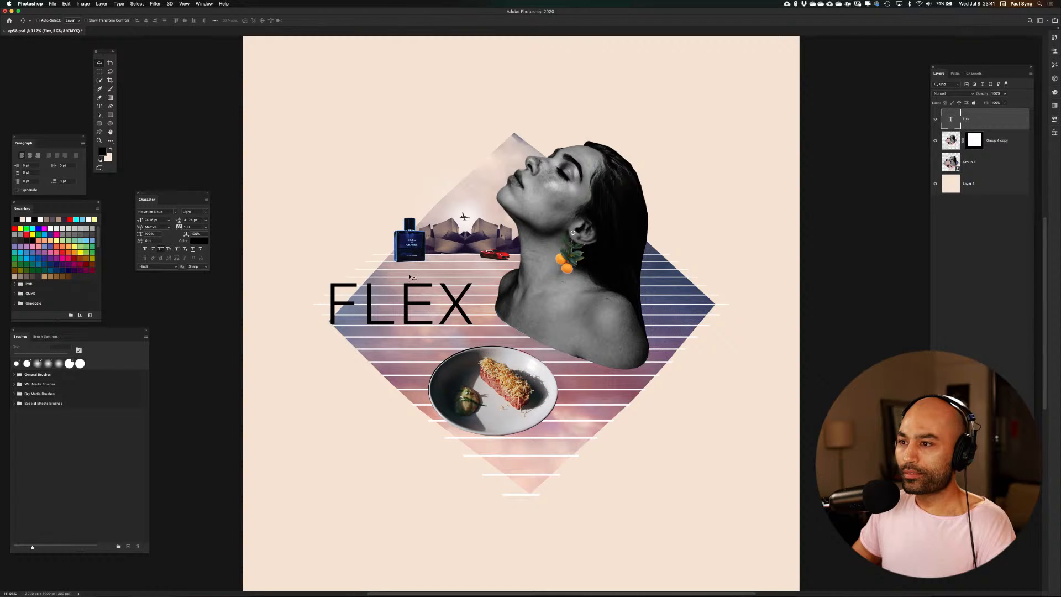
left_click_drag(415, 291, 425, 288)
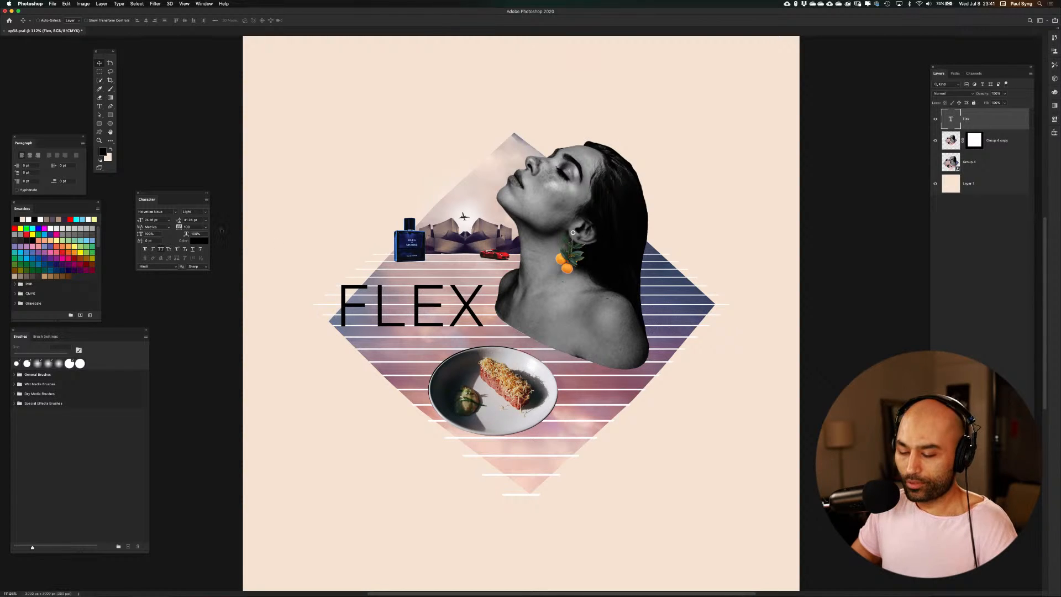
Fill the FLEX text with white and set its font style to Thin
key("d")
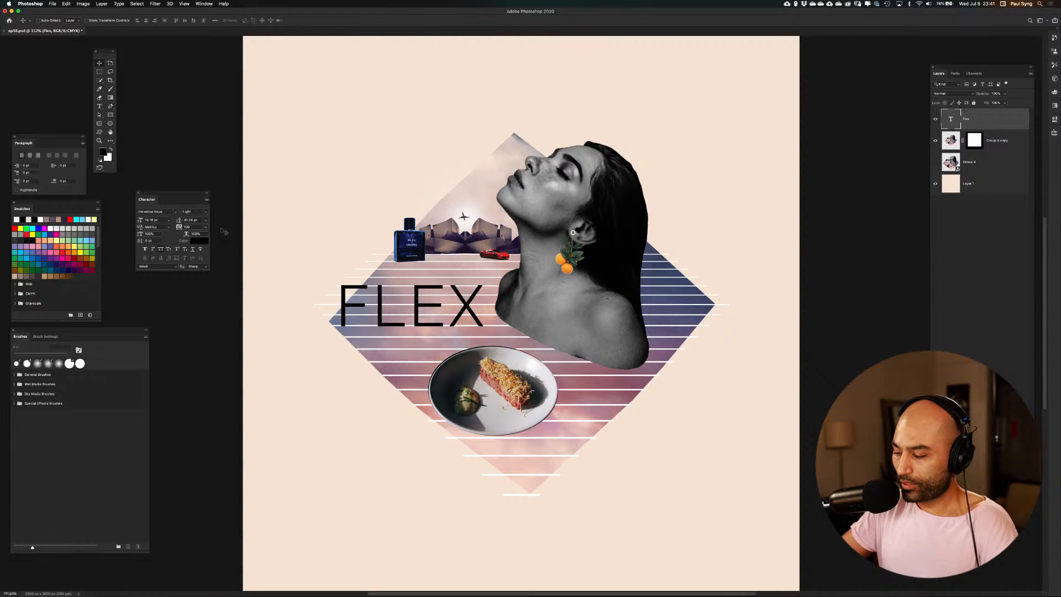
key("super+BackSpace")
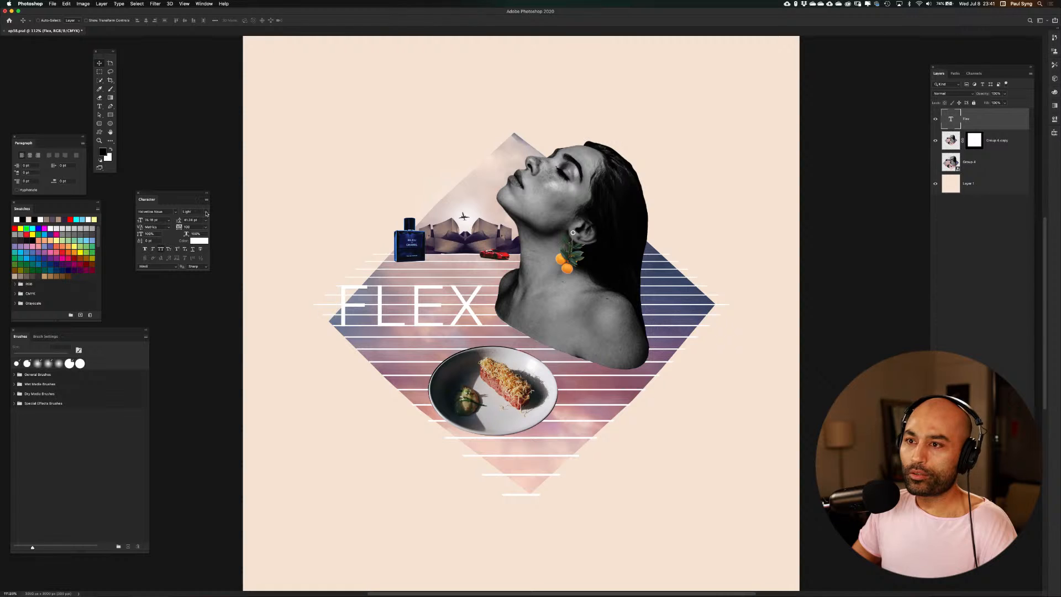
left_click(206, 213)
left_click(209, 232)
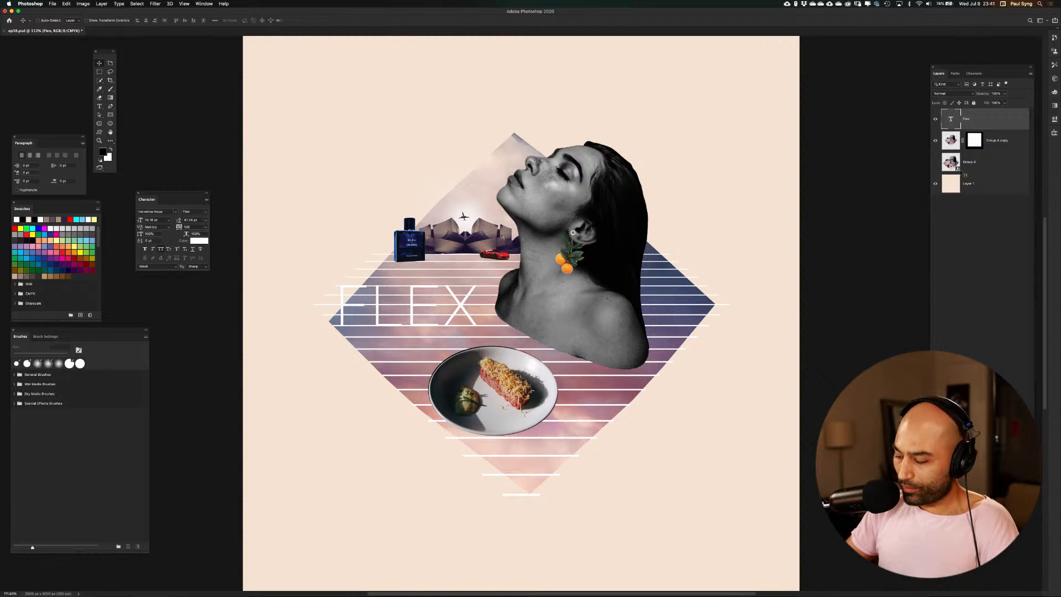
Nudge the FLEX text right towards the portrait's shoulder and set its size to 73 pt
key("shift+Right")
key("shift+Right")
key("shift+Right")
key("shift+Right")
key("shift+Right")
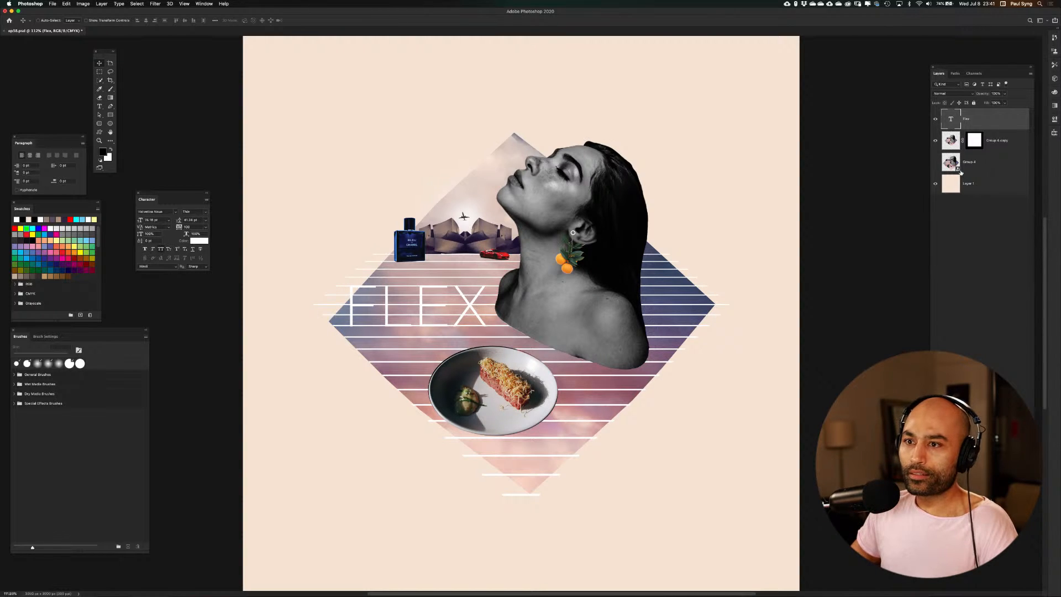
left_click(149, 220)
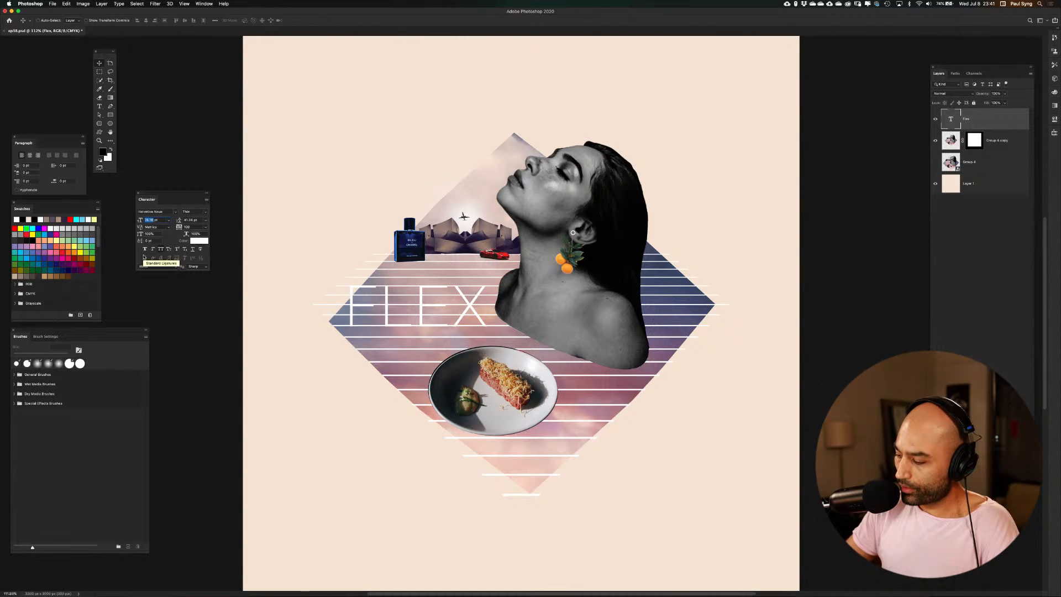
type("73")
key("Return")
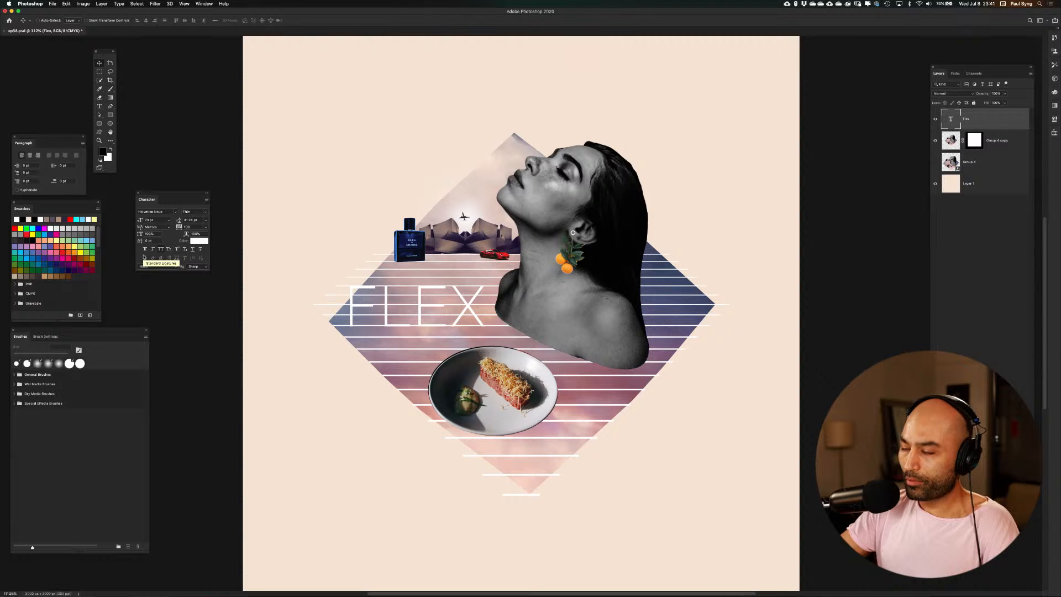
Fine-tune the FLEX text's position by nudging it right until the X nearly meets the portrait's shoulder
key("super+plus")
key("super+plus")
key("super+plus")
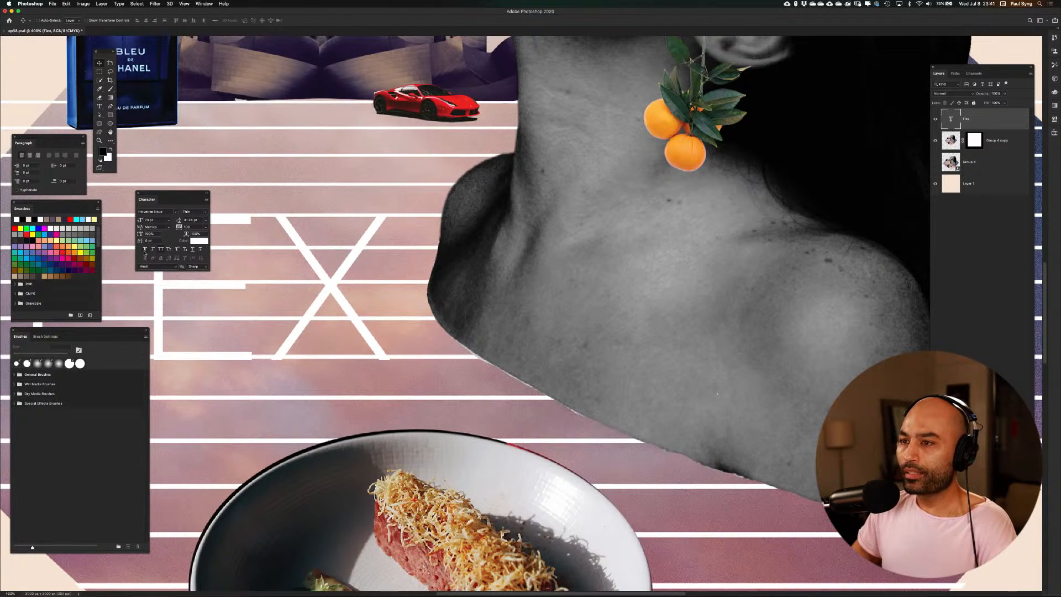
left_click_drag(396, 319, 734, 295)
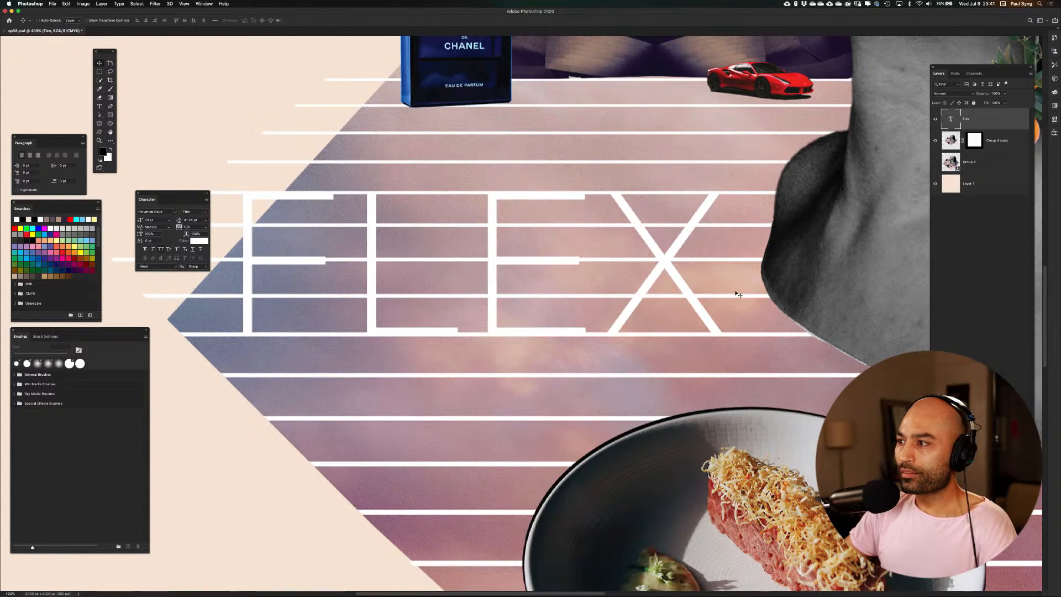
key("Right")
key("Right")
key("Right")
key("Right")
key("Right")
key("Right")
key("Right")
key("Right")
key("Right")
key("Right")
key("Right")
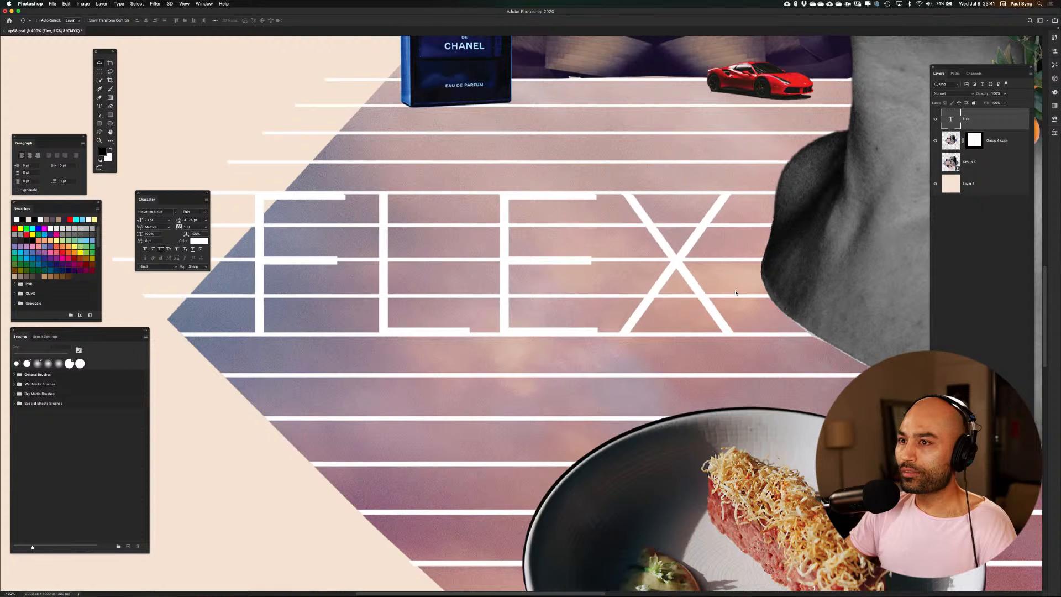
key("Right")
key("Right")
key("Right")
key("Right")
key("Right")
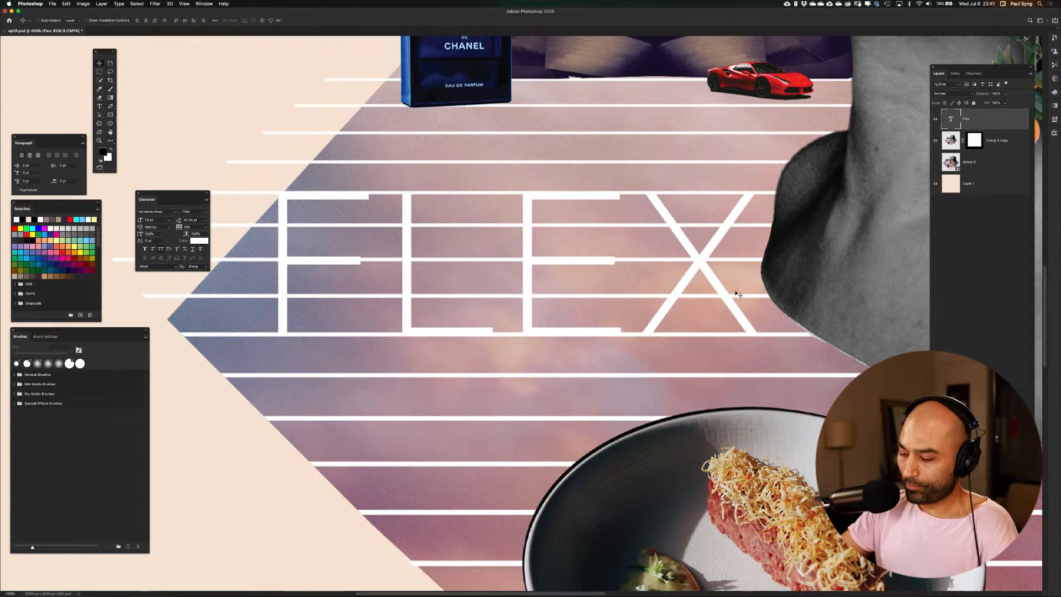
key("super+0")
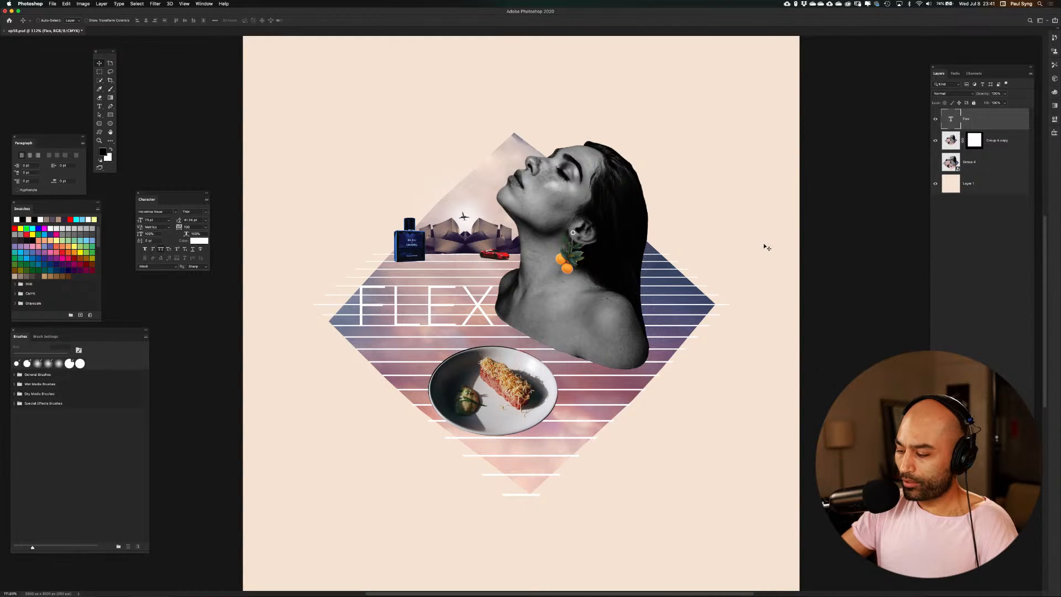
Fill the FLEX text with black and set its font style to Bold
key("alt+BackSpace")
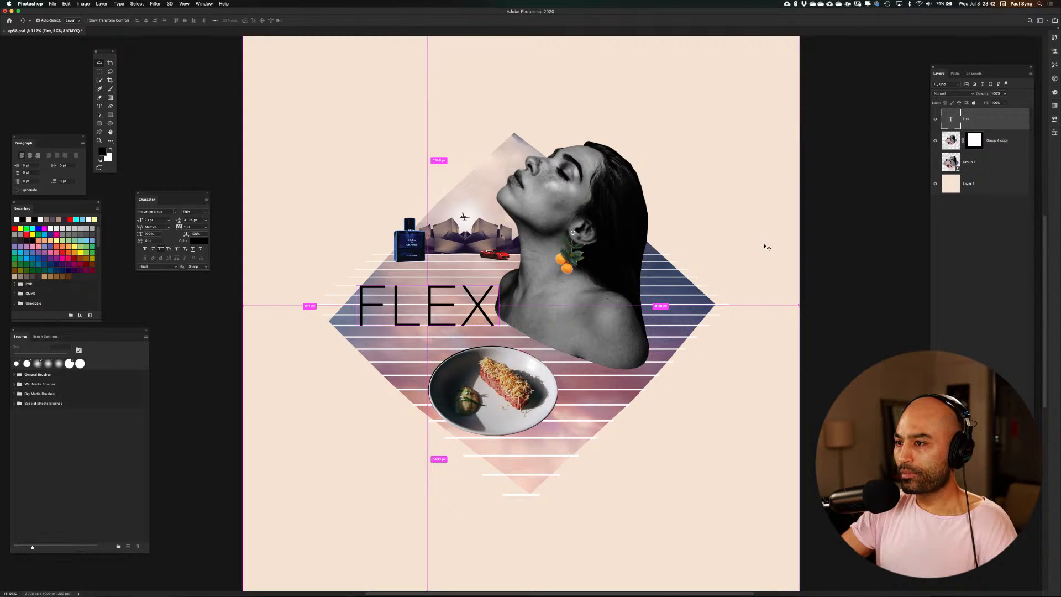
key("super+1")
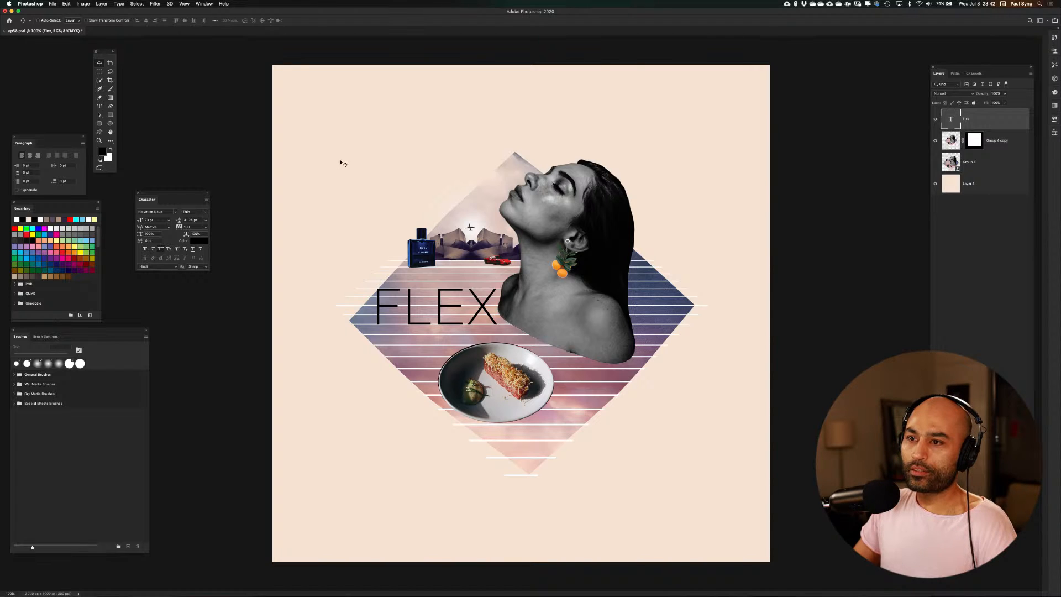
left_click(206, 211)
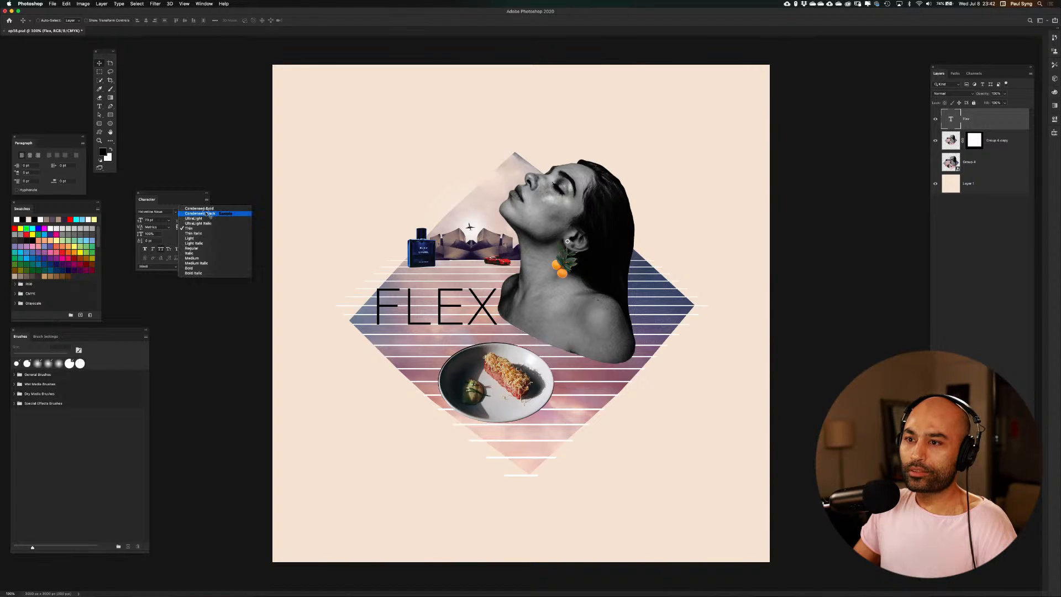
left_click(205, 268)
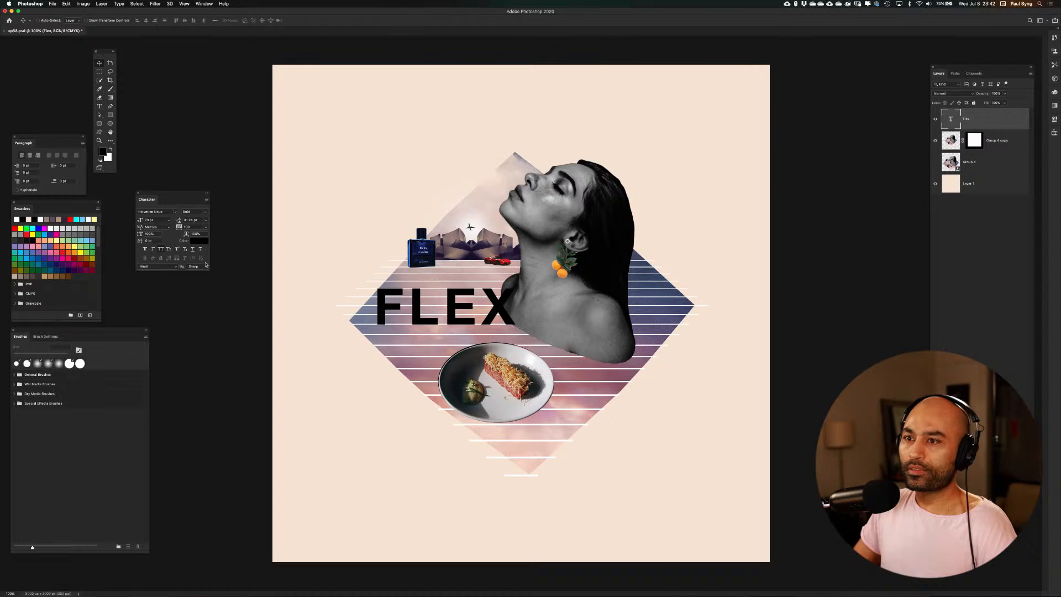
Change the FLEX title to a bold brush-script font in Regular style and turn off All Caps
left_click(204, 213)
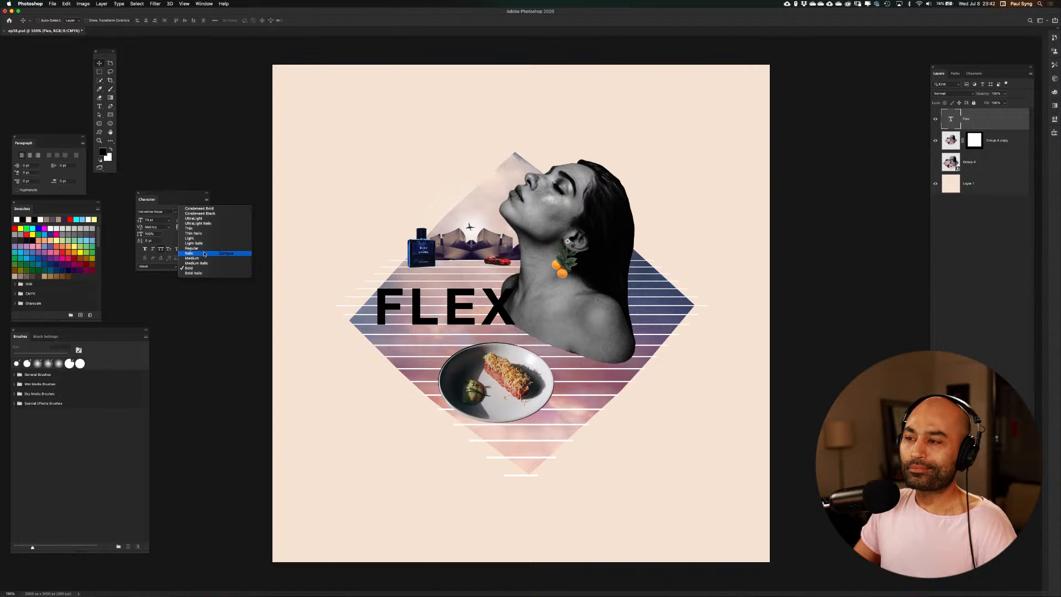
left_click(204, 248)
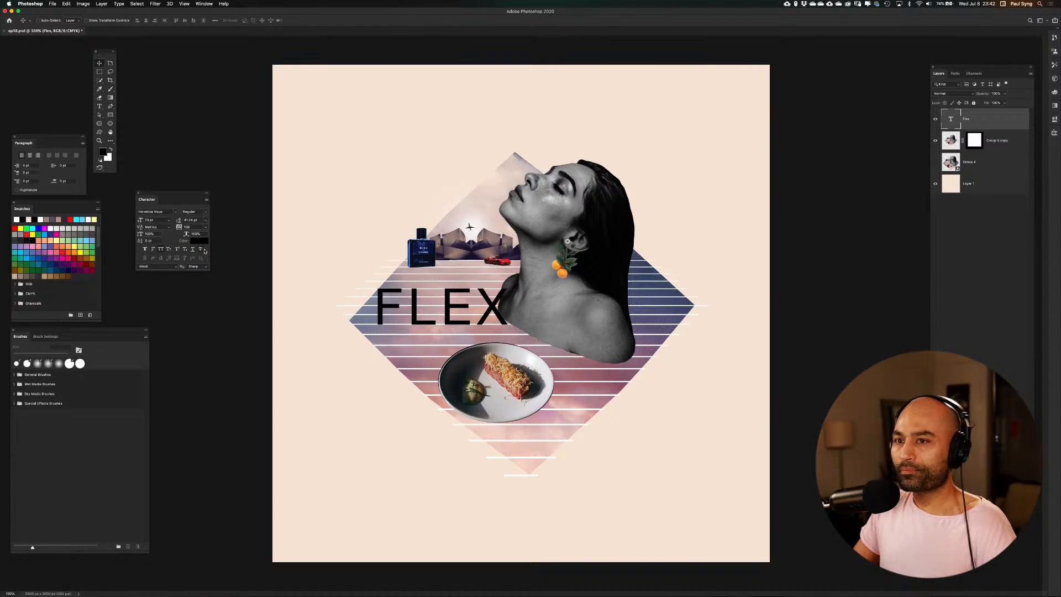
left_click(175, 212)
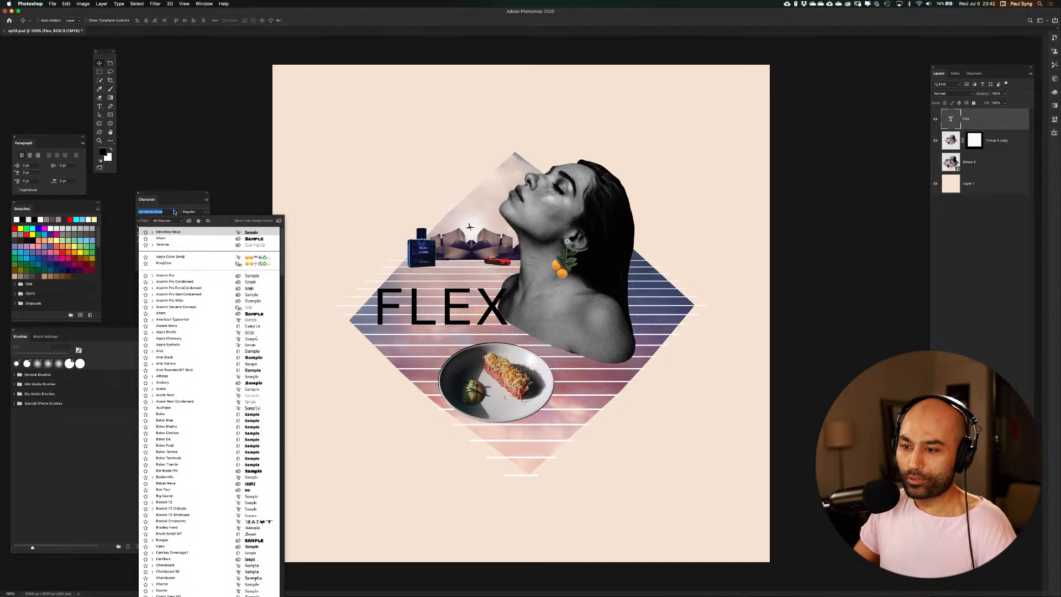
scroll(178, 476, "down", 10)
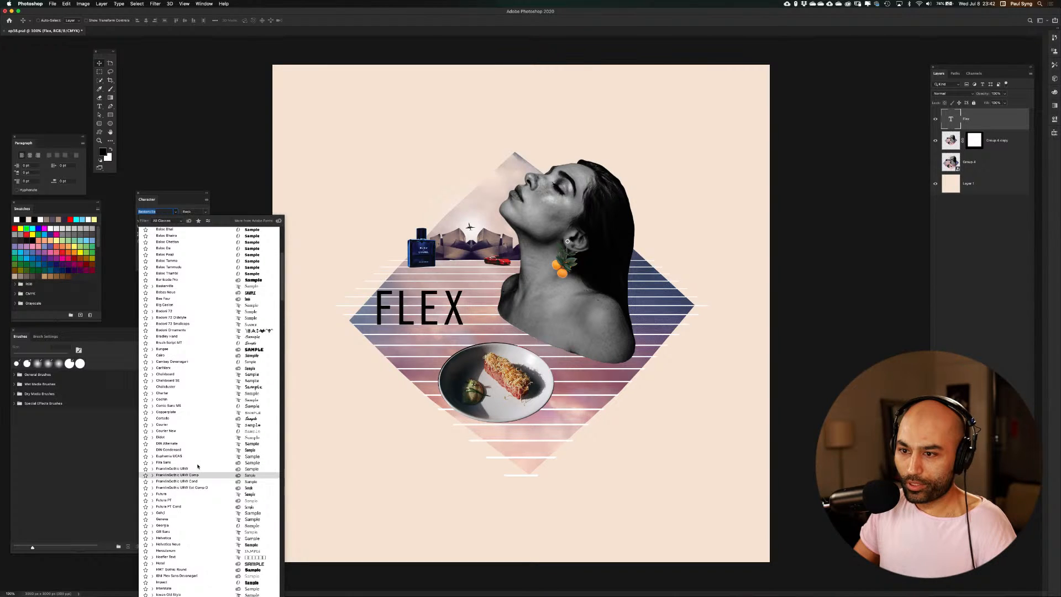
left_click(217, 420)
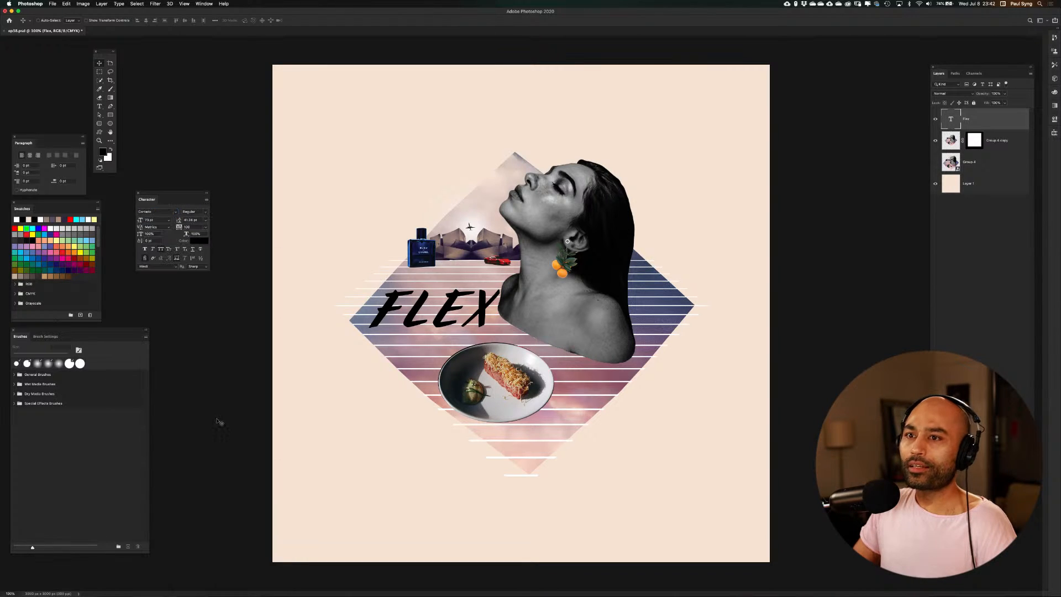
left_click(161, 249)
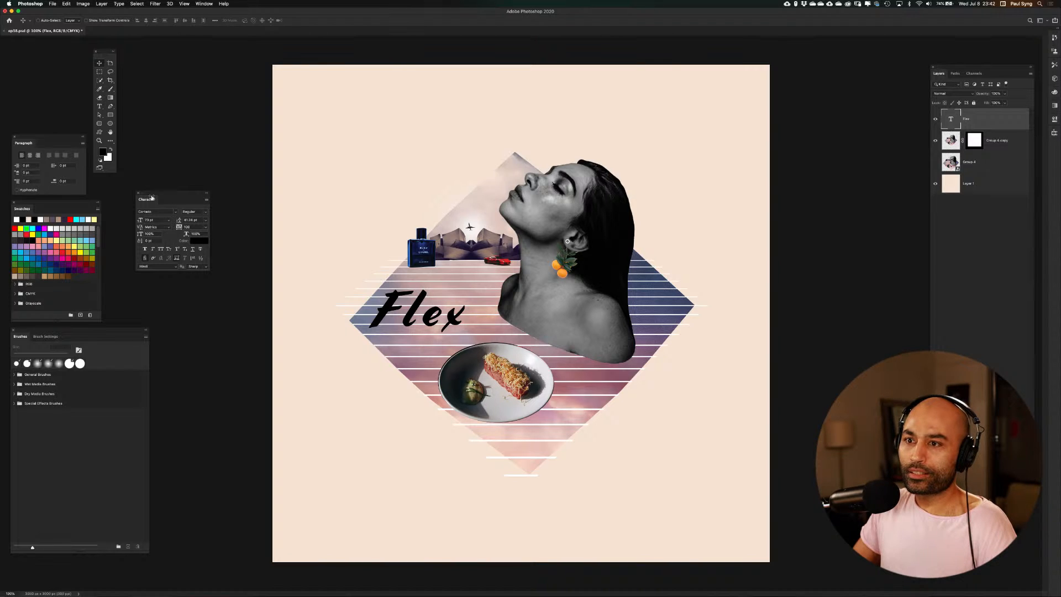
Set the Flex title's font to SignPainter and fill the text with white
left_click(175, 213)
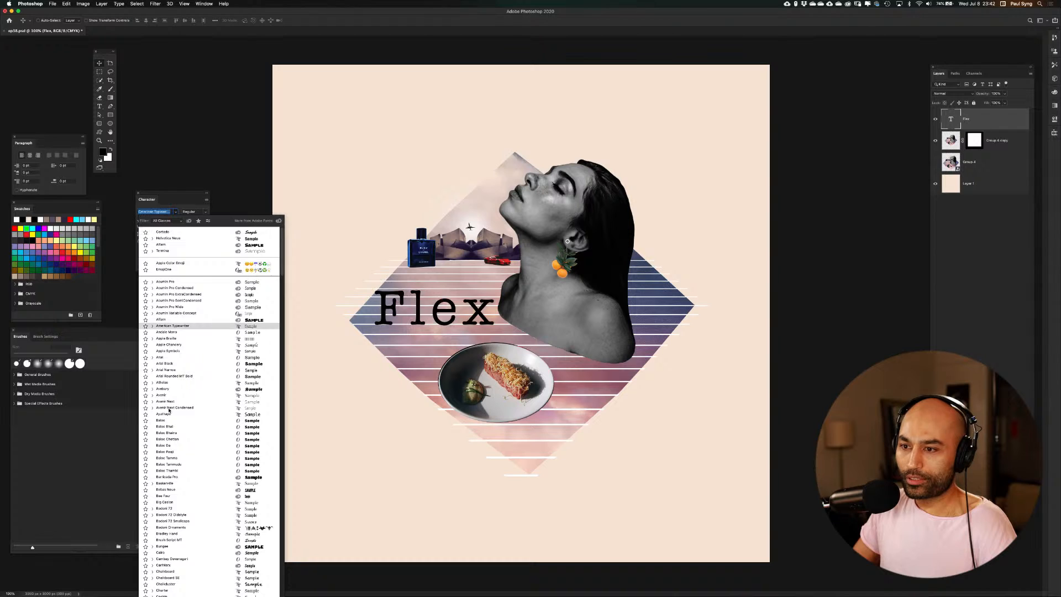
scroll(169, 412, "down", 10)
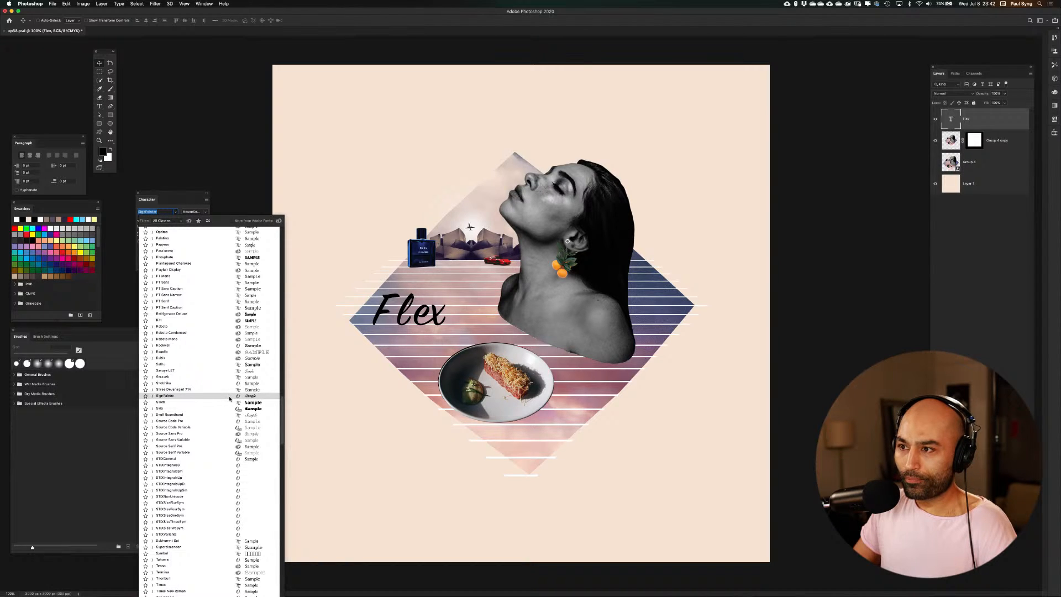
left_click(229, 398)
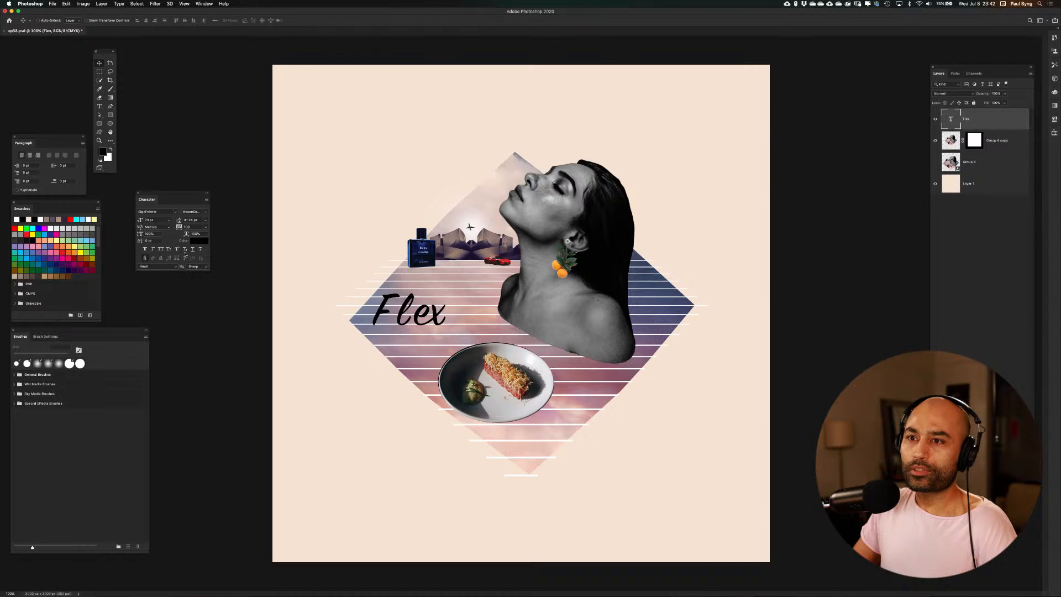
left_click(113, 149)
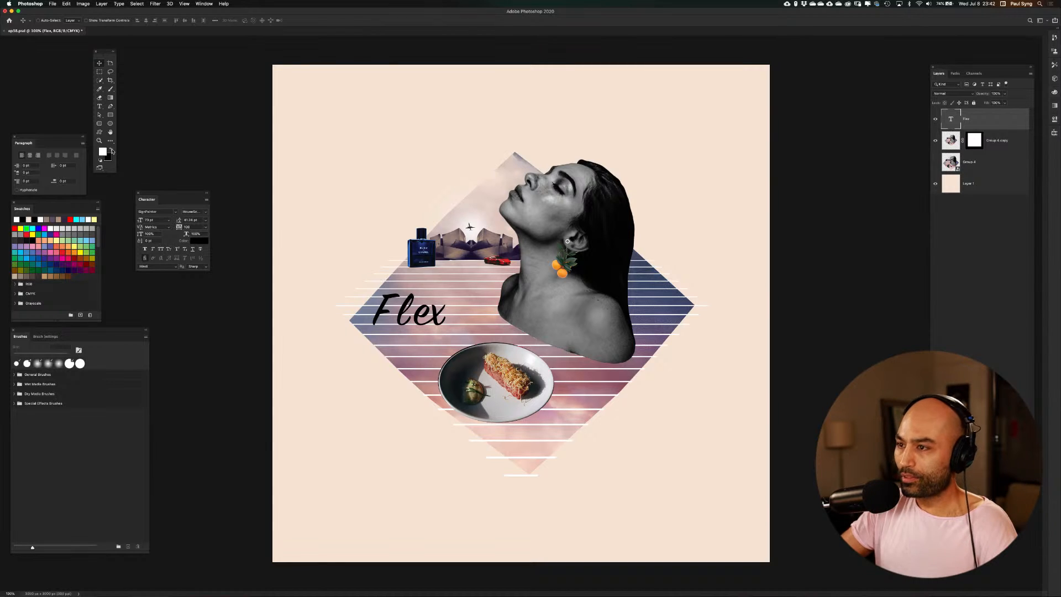
key("alt+BackSpace")
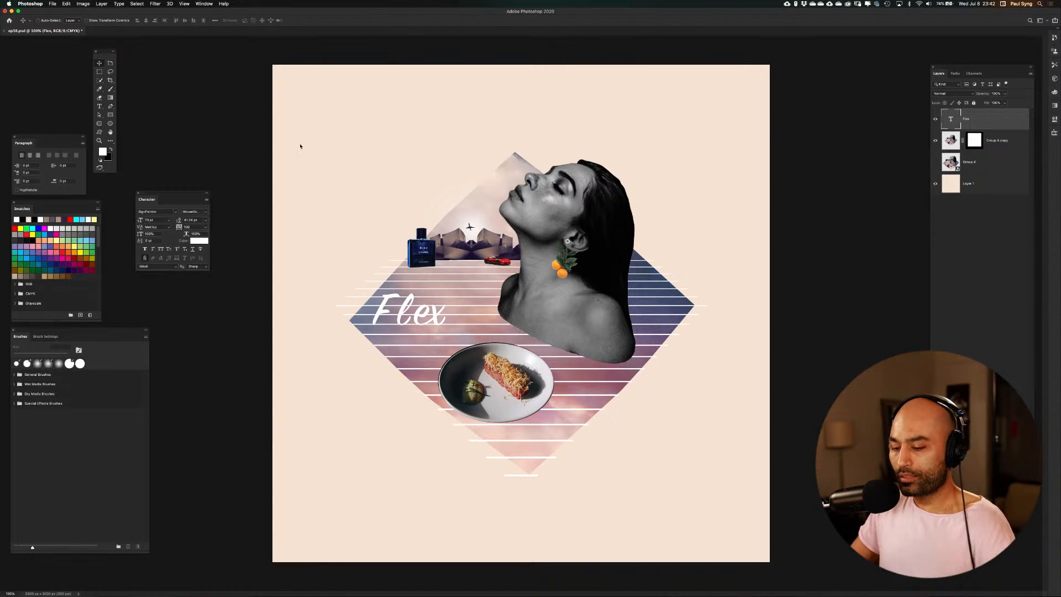
Enlarge the Flex text and position it over the stripes, between the perfume bottle and the plate
key("super+t")
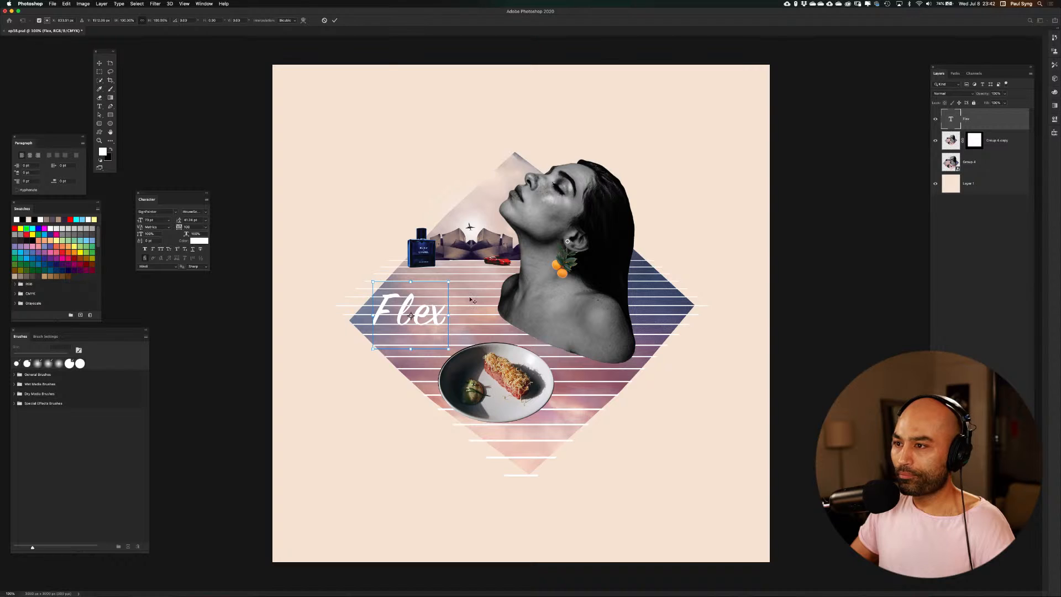
left_click_drag(448, 282, 660, 238)
left_click_drag(544, 260, 547, 316)
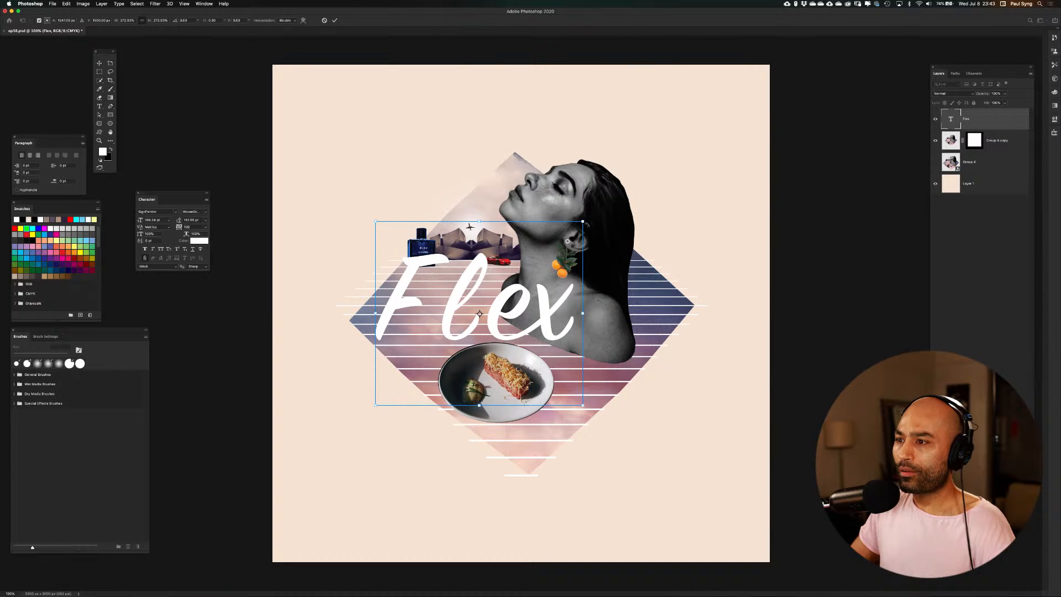
left_click_drag(583, 222, 527, 270)
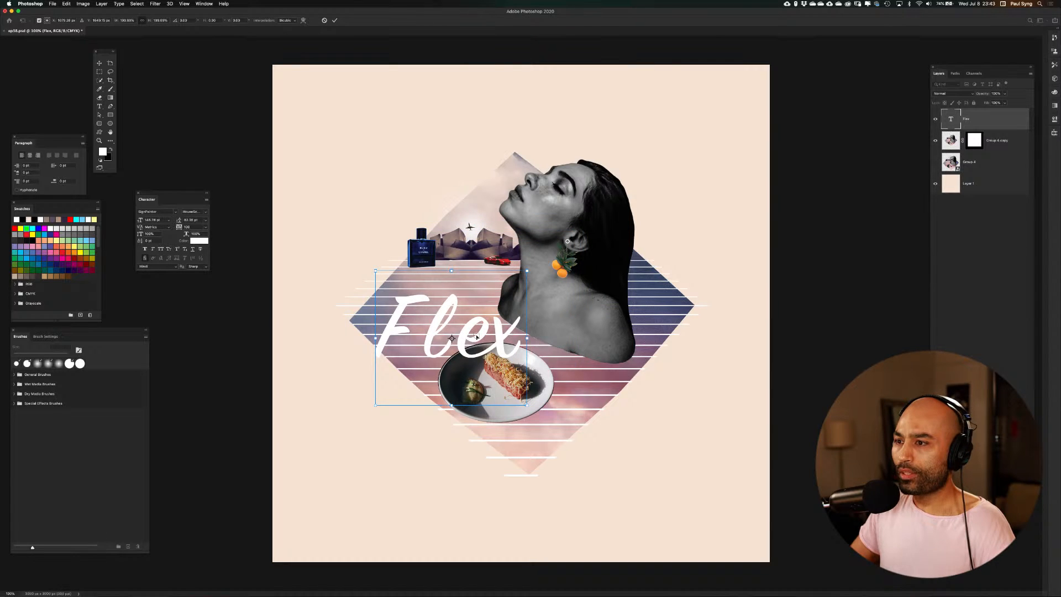
left_click_drag(477, 337, 476, 313)
key("Return")
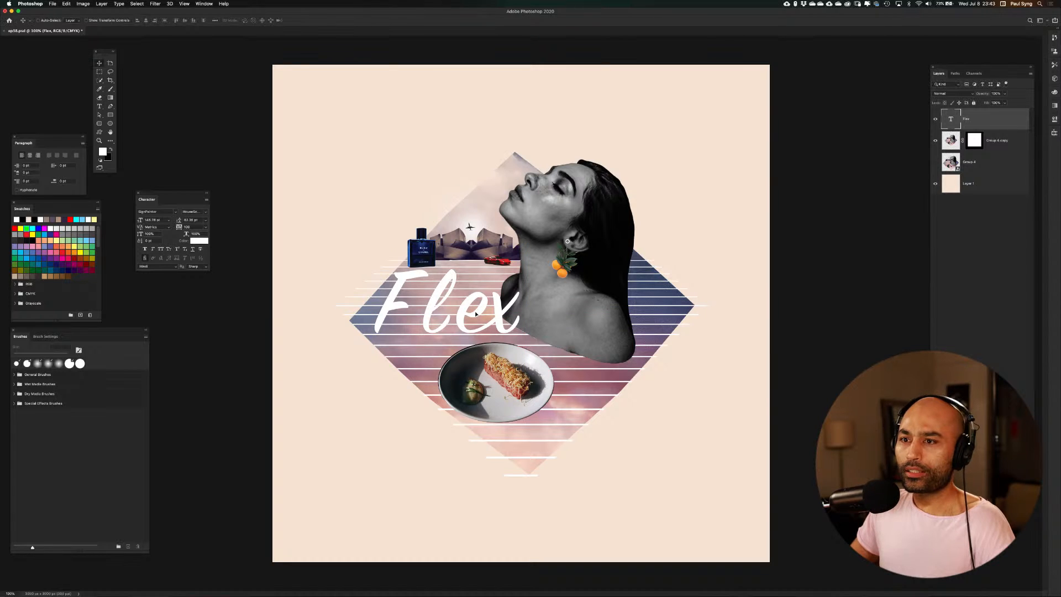
Set the Flex text's tracking to 0
double_click(194, 228)
type("0")
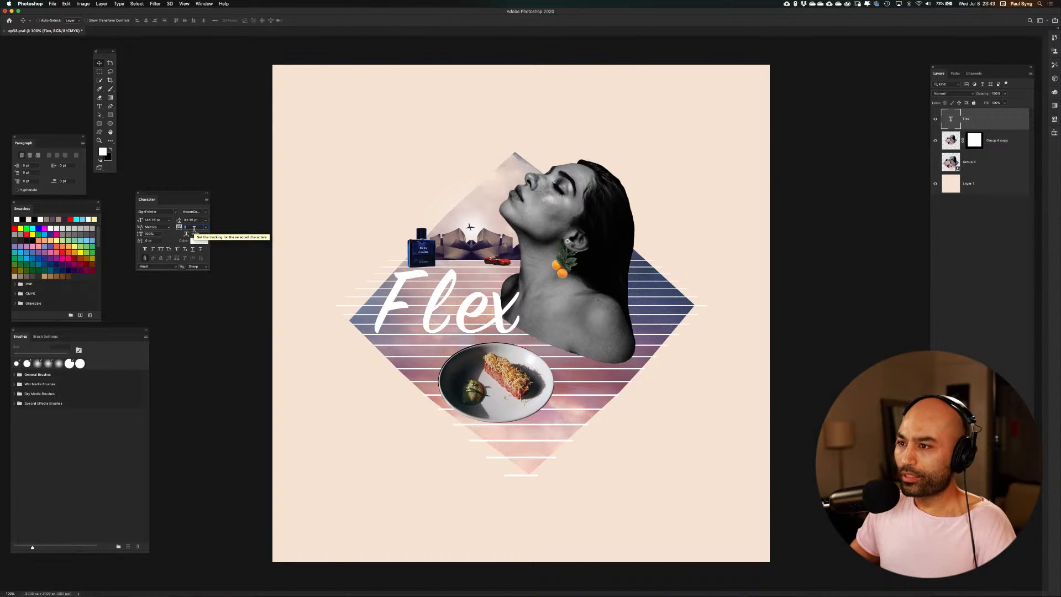
key("Return")
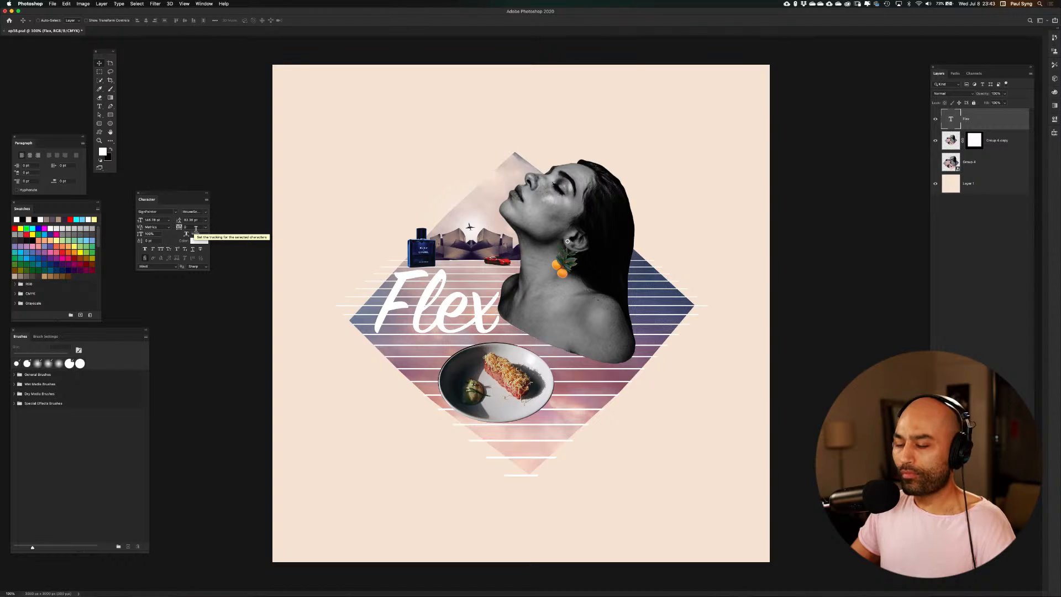
Shrink the Flex text slightly, tilt it counterclockwise and shift it up a little beside the portrait's shoulder
key("super+t")
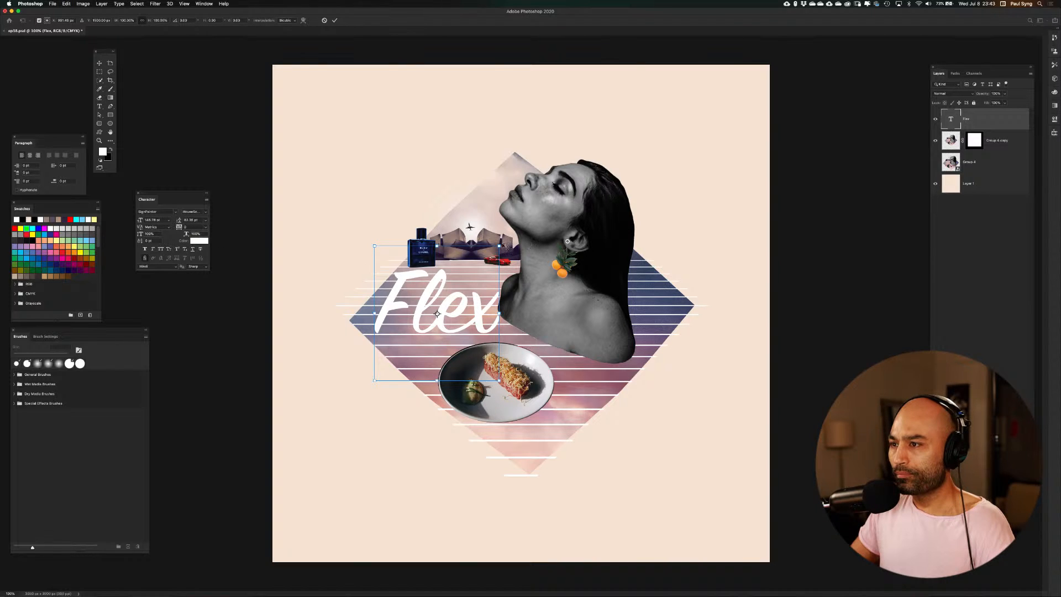
left_click_drag(499, 245, 492, 252)
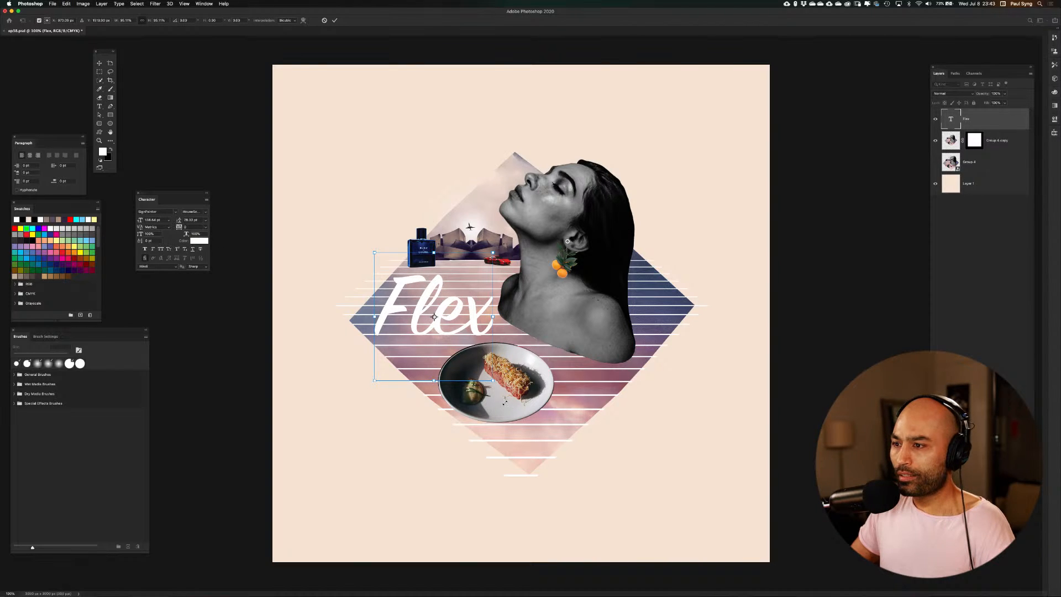
left_click_drag(504, 398, 516, 389)
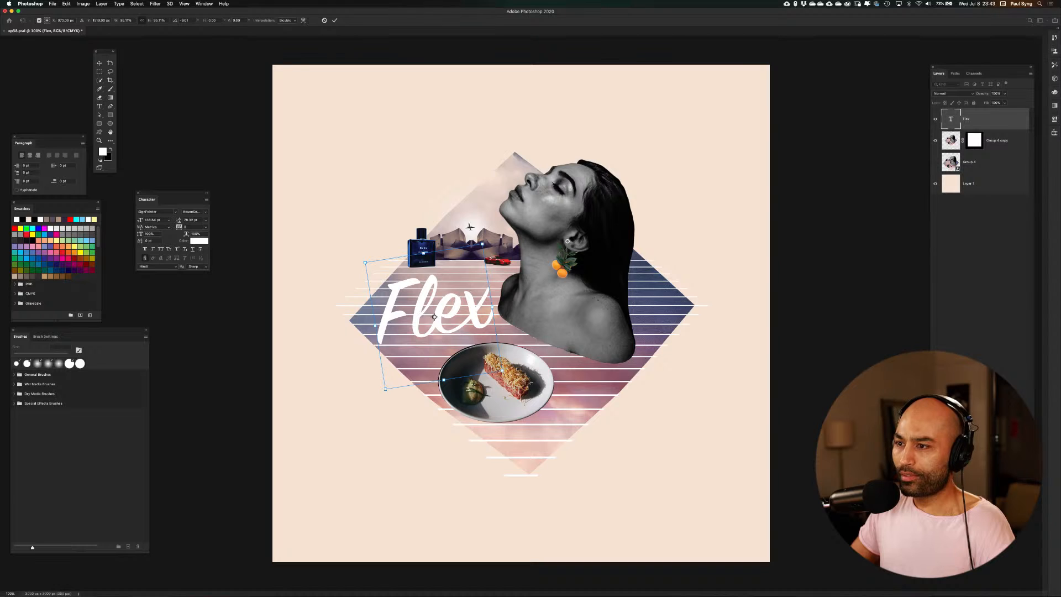
left_click_drag(442, 324, 442, 321)
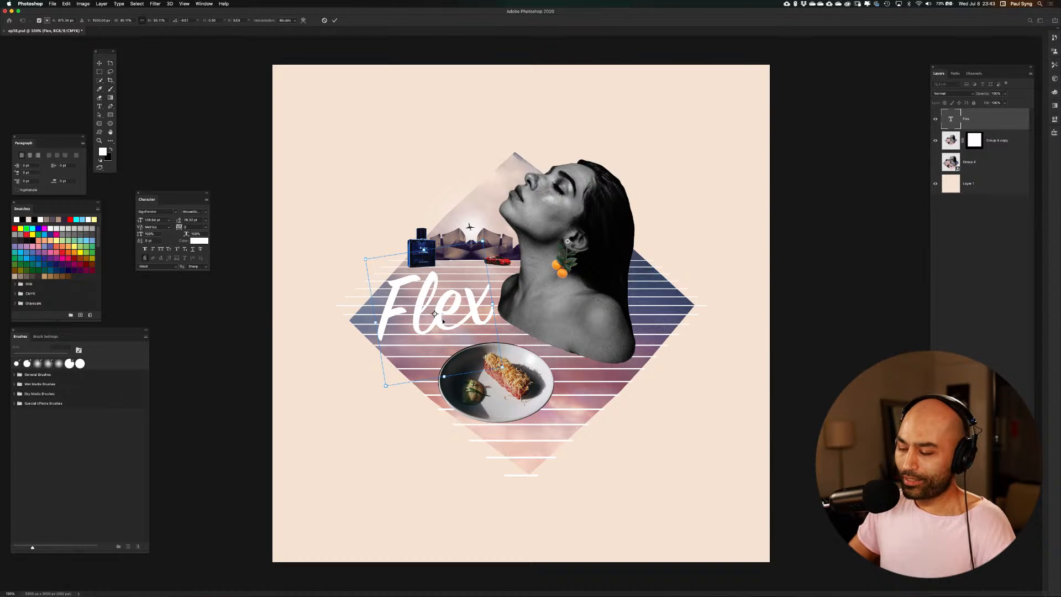
Enlarge the tilted Flex text beyond the canvas width and move it over the lower half of the artwork
key("super+minus")
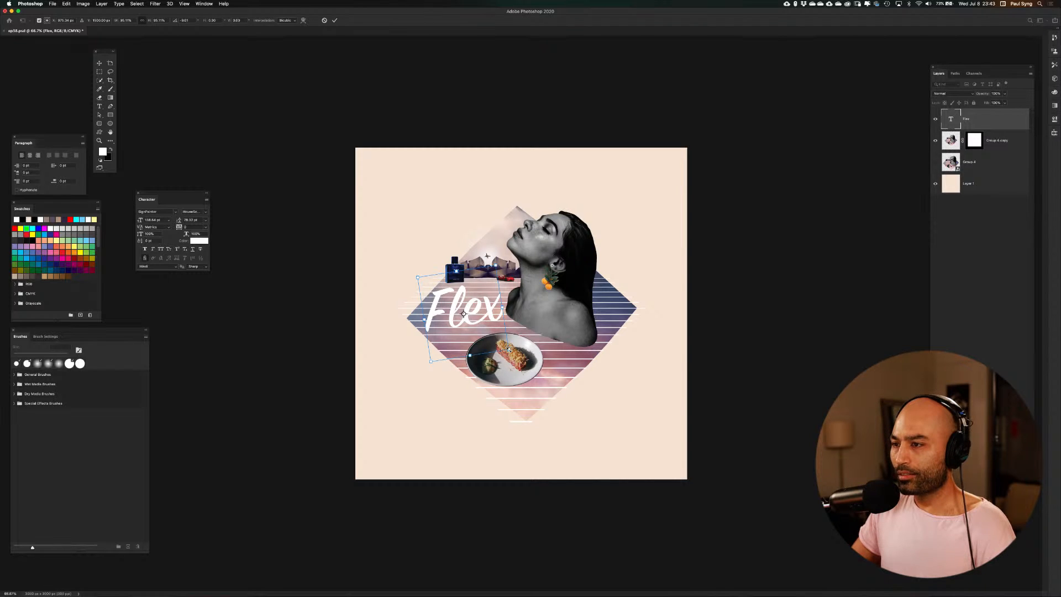
left_click_drag(509, 350, 788, 511)
key("Return")
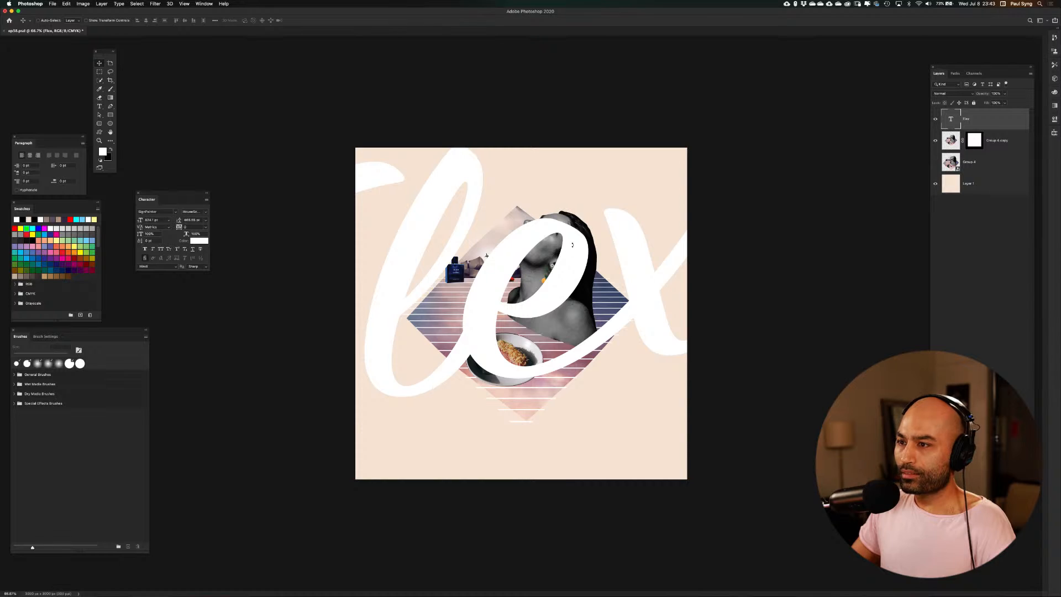
left_click_drag(572, 245, 687, 383)
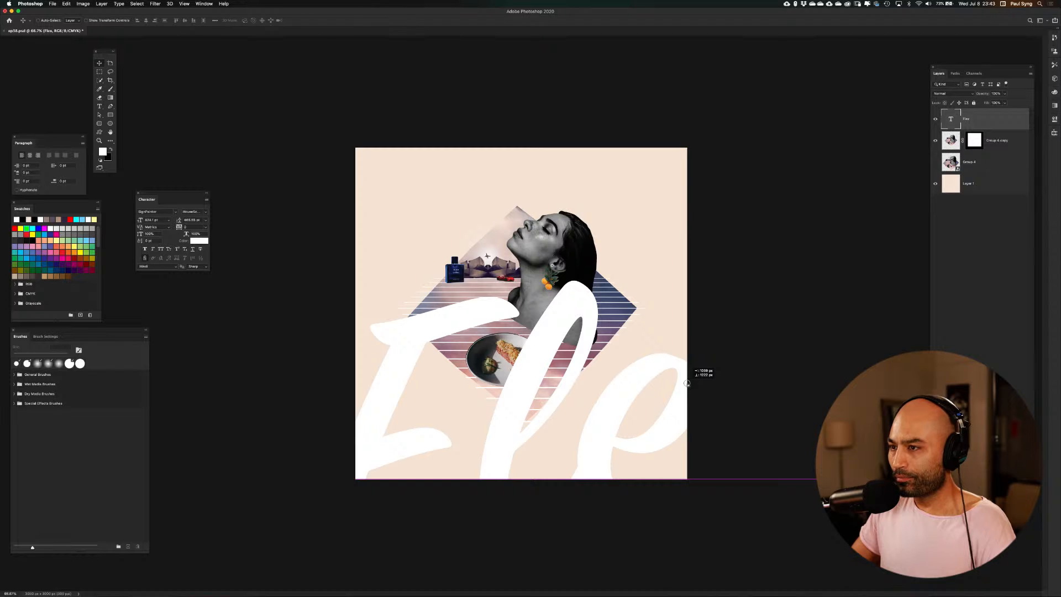
left_click_drag(687, 383, 689, 382)
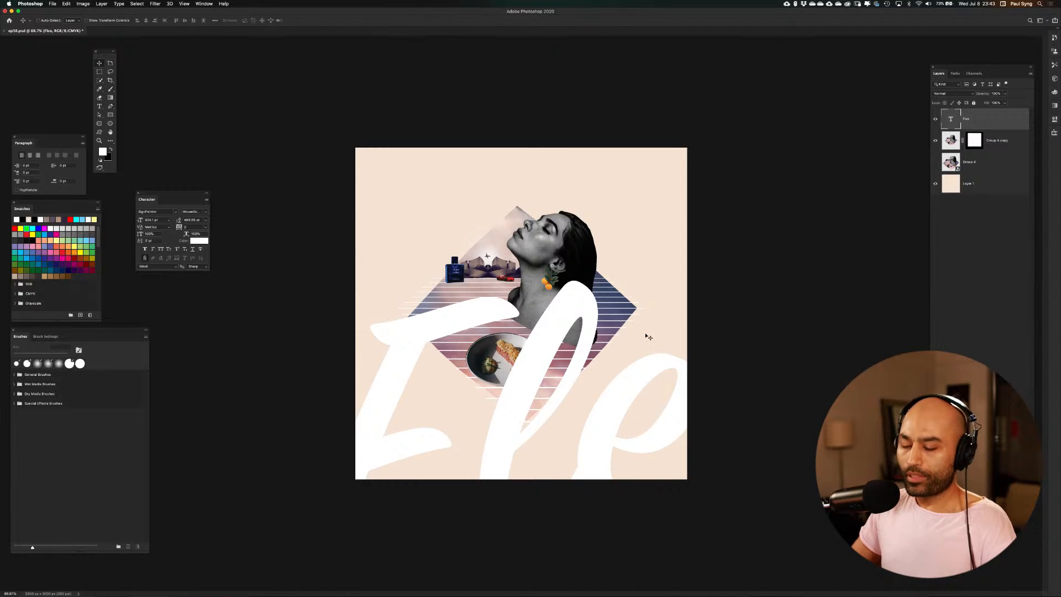
Fill the oversized Flex text with black and add an inverted layer mask made from the collage's outline
key("super+BackSpace")
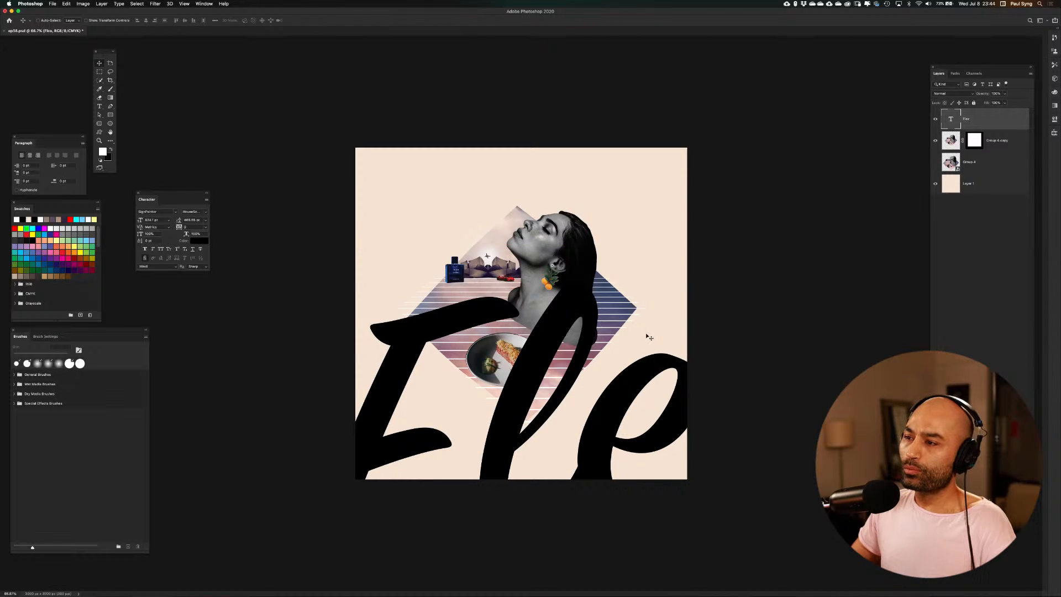
mouse_move(584, 307)
left_mouse_down()
mouse_move(578, 354)
mouse_move(572, 321)
left_mouse_up()
left_click(954, 145, "super")
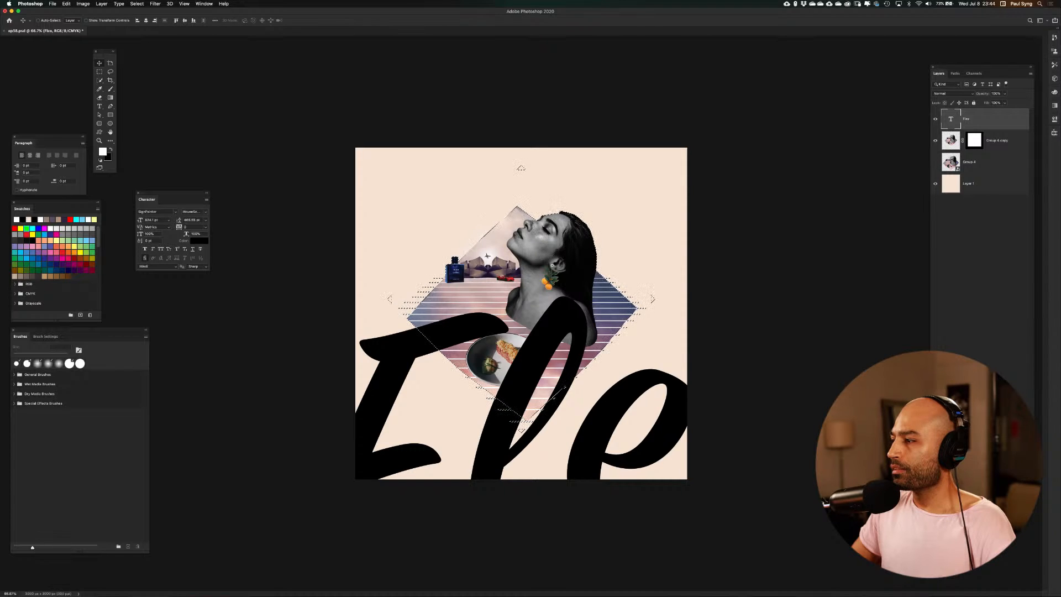
left_click(973, 492)
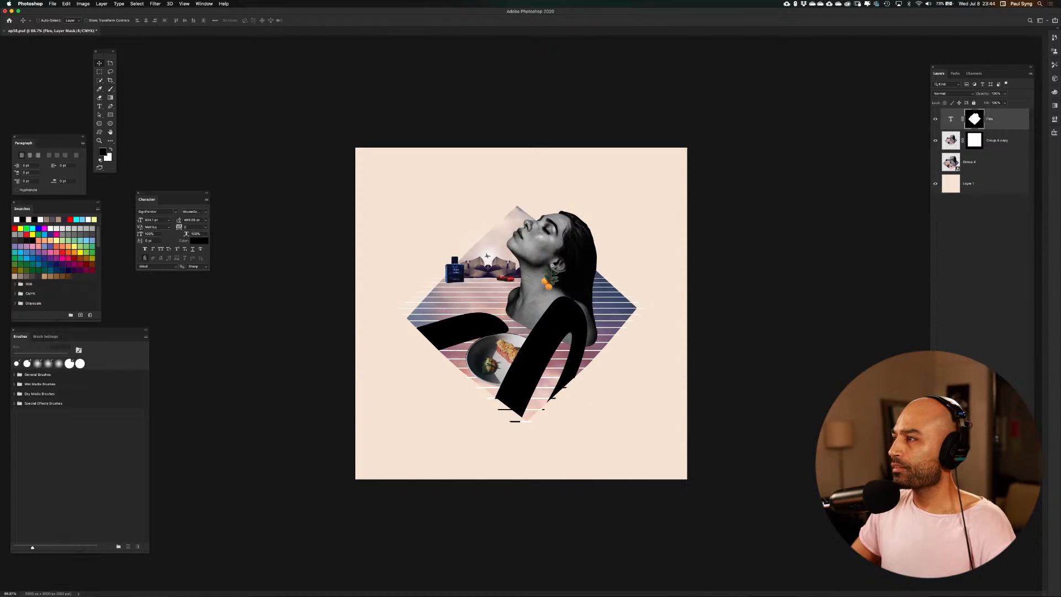
key("super+i")
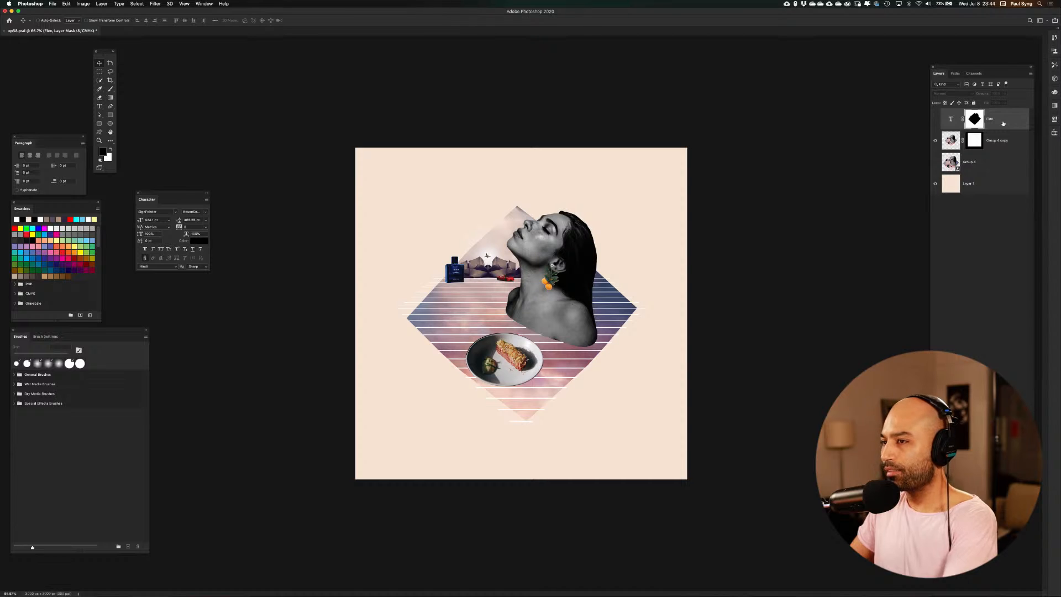
Delete the masked Flex text layer
key("BackSpace")
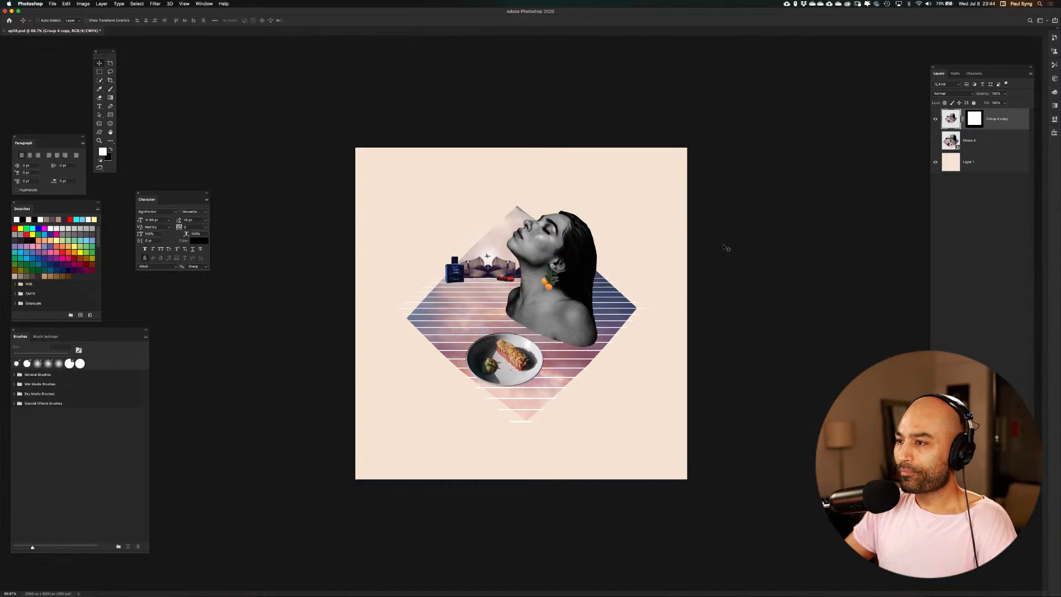
scroll(727, 248, "up", 3)
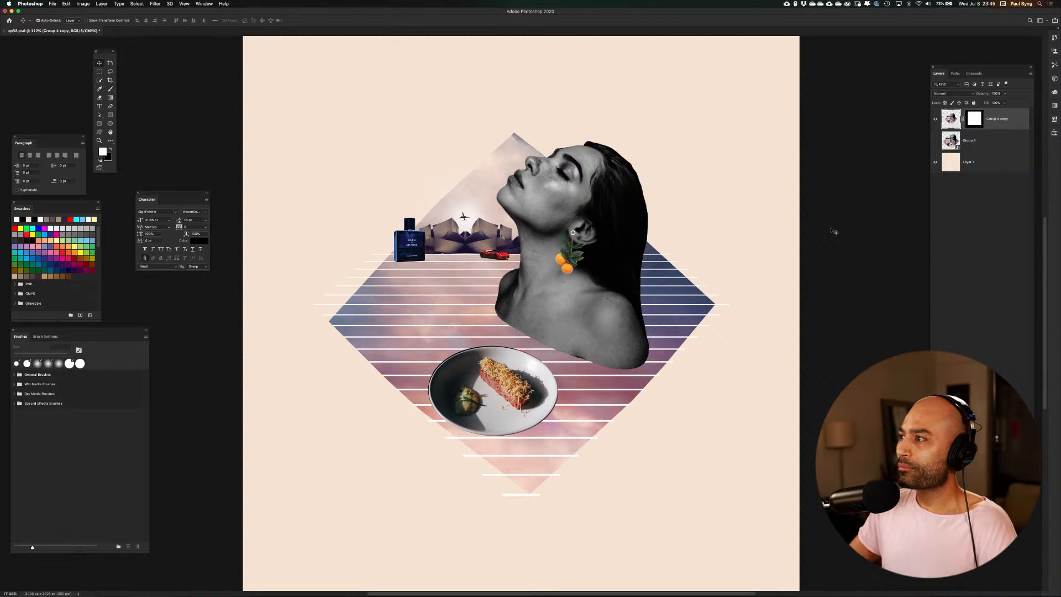
Place the film dust texture 1.jpg from the SSD's 03_Resources > Textures > Film Dust Textures folder into the collage document
key("super+o")
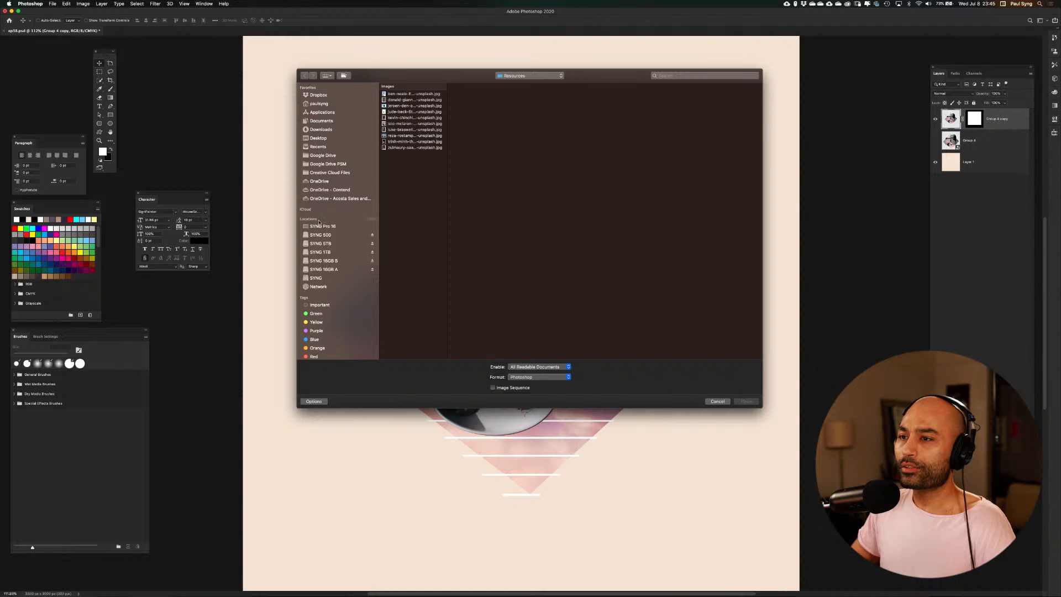
left_click(321, 243)
left_click(333, 235)
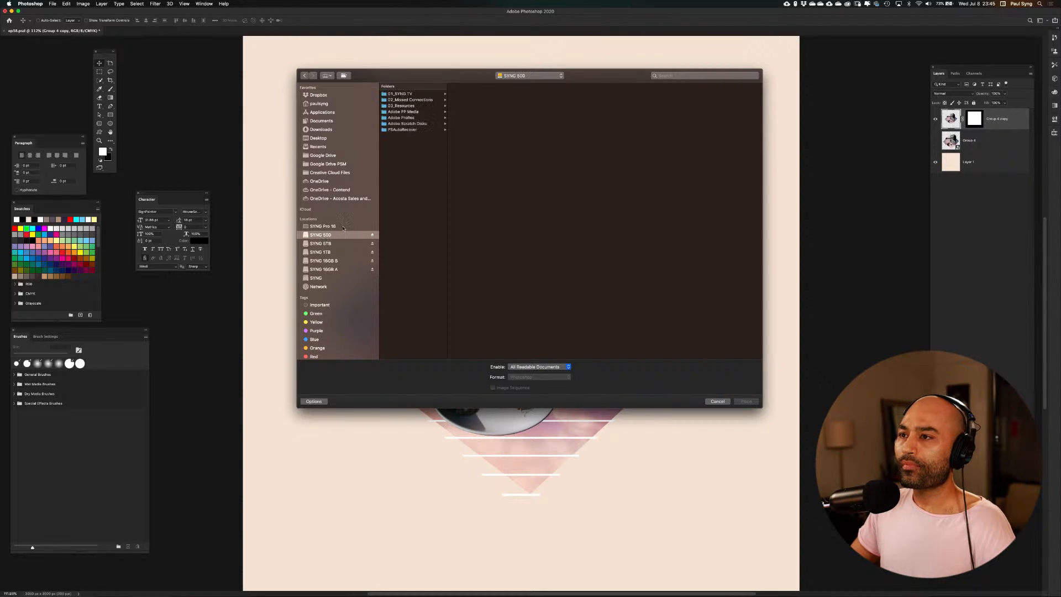
left_click(406, 105)
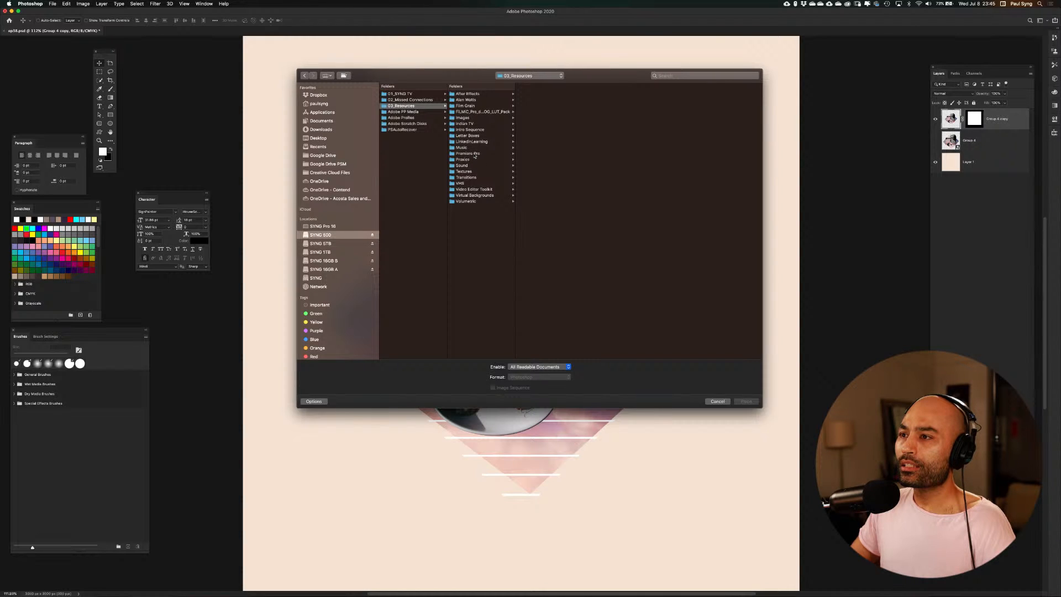
left_click(470, 171)
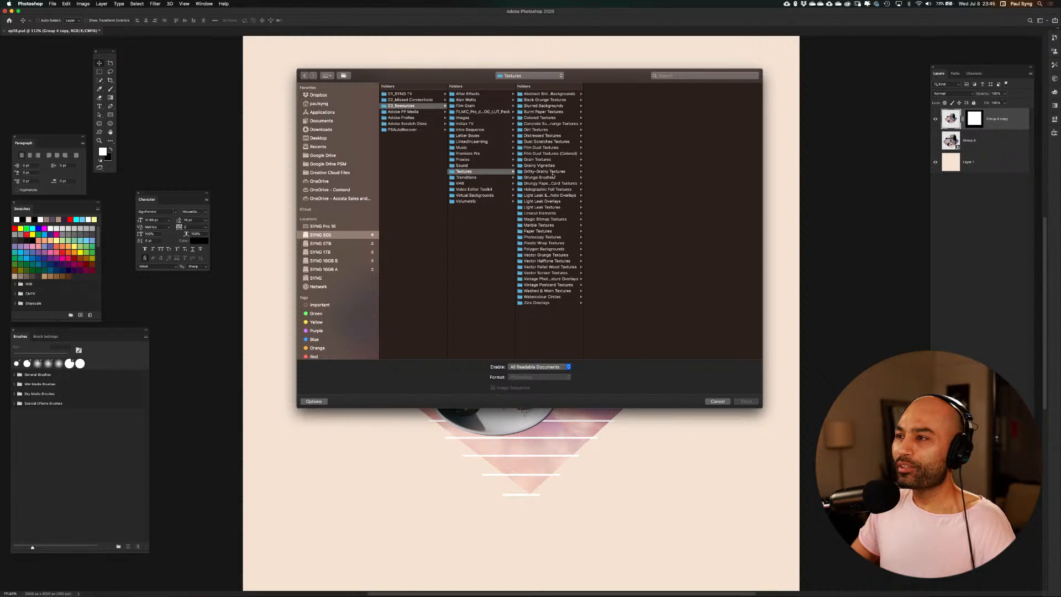
left_click(542, 147)
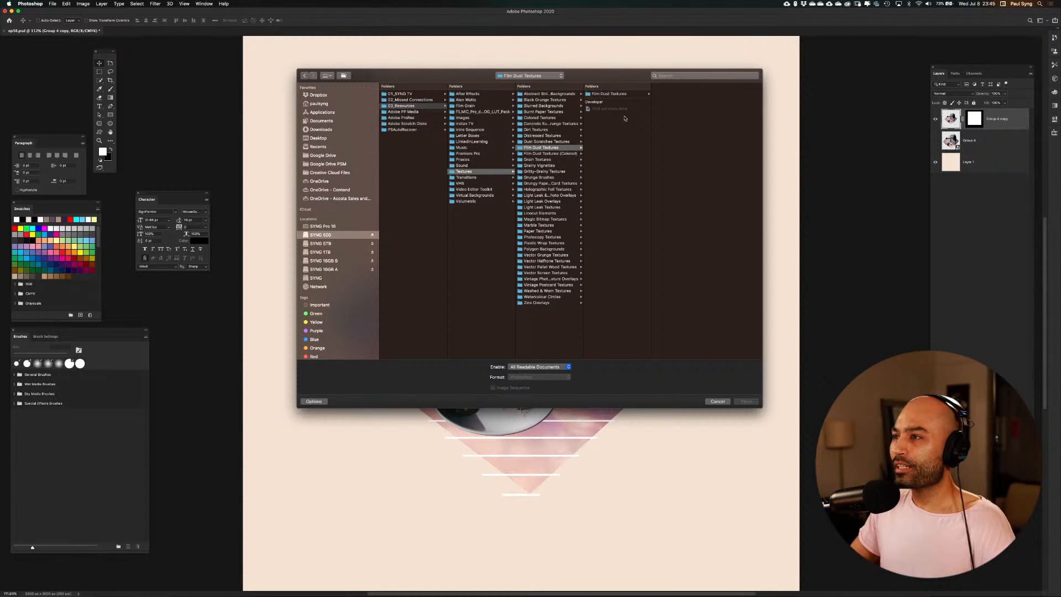
left_click(608, 93)
left_click(684, 94)
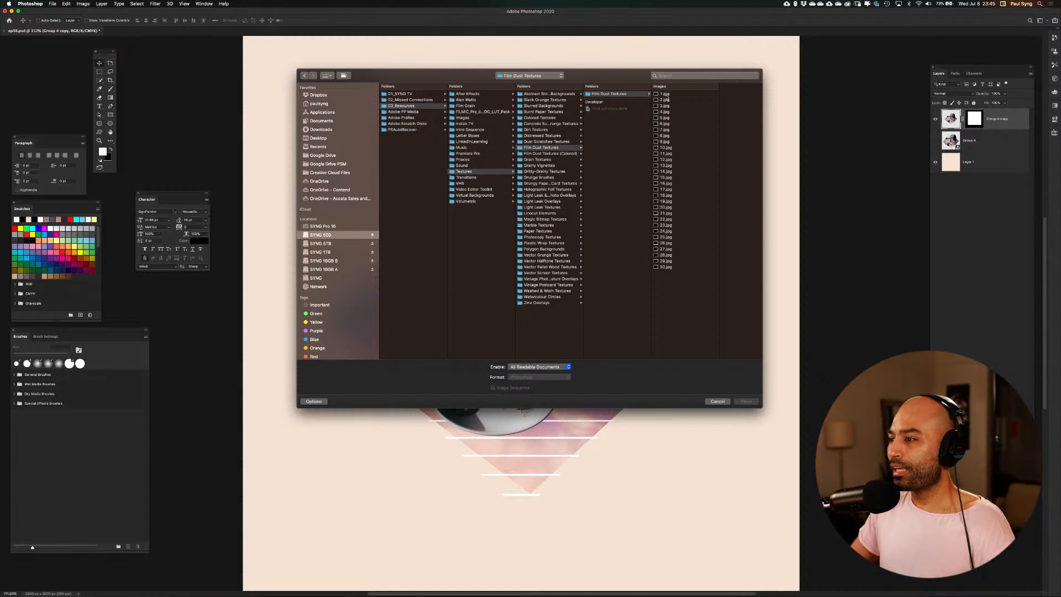
left_click(745, 402)
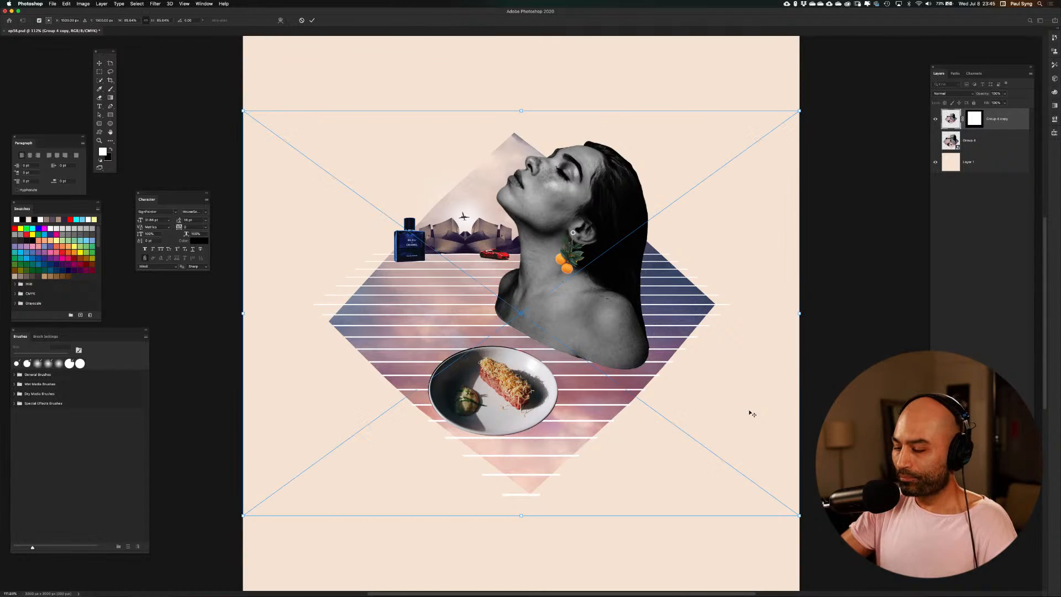
Enlarge the film dust texture from its centre to cover the whole canvas and set its blend mode to Lighten
key("super+minus")
key("super+minus")
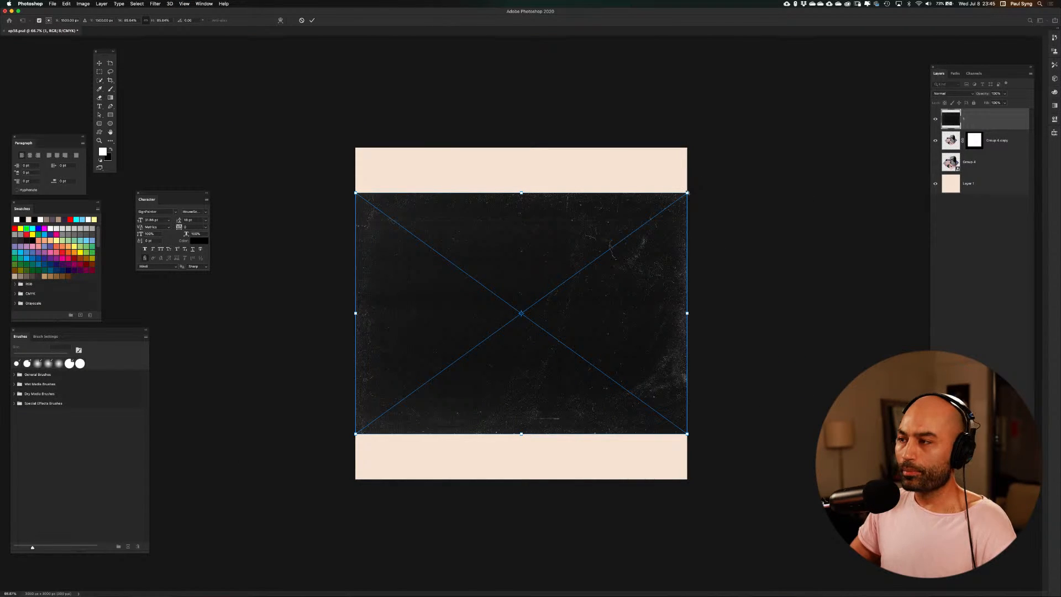
left_click_drag(688, 193, 766, 159)
key("Return")
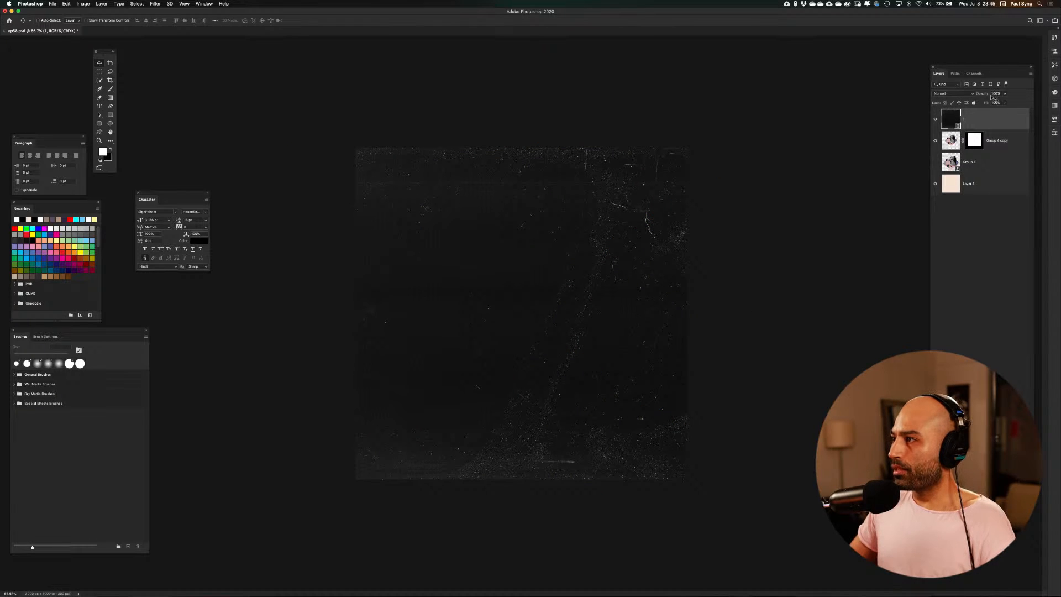
left_click(971, 95)
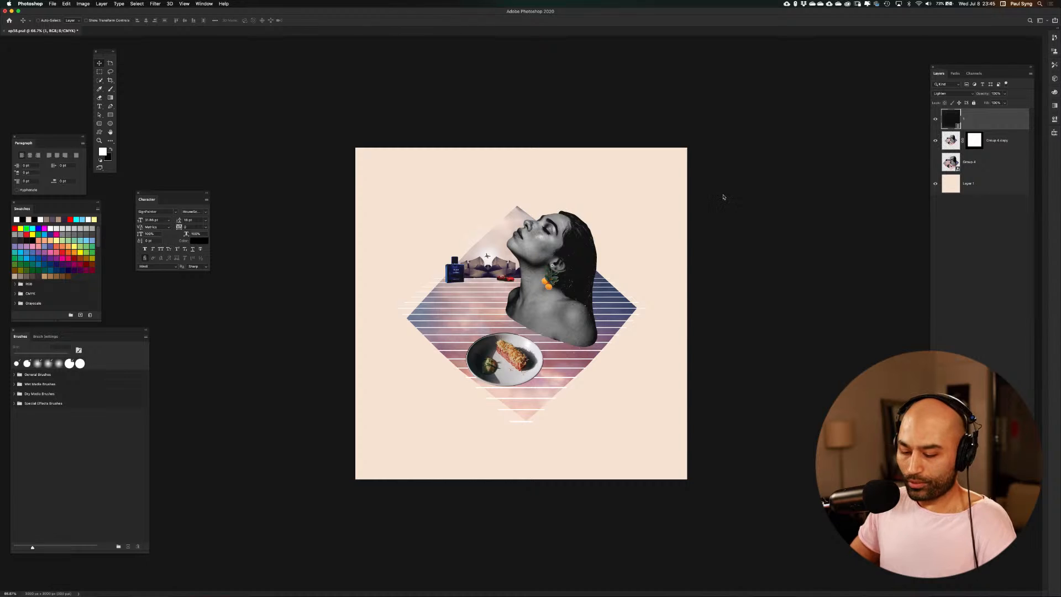
Place Photocopy Texture 1.jpg from the Photocopy Textures folder above the film dust layer
key("super+shift+p")
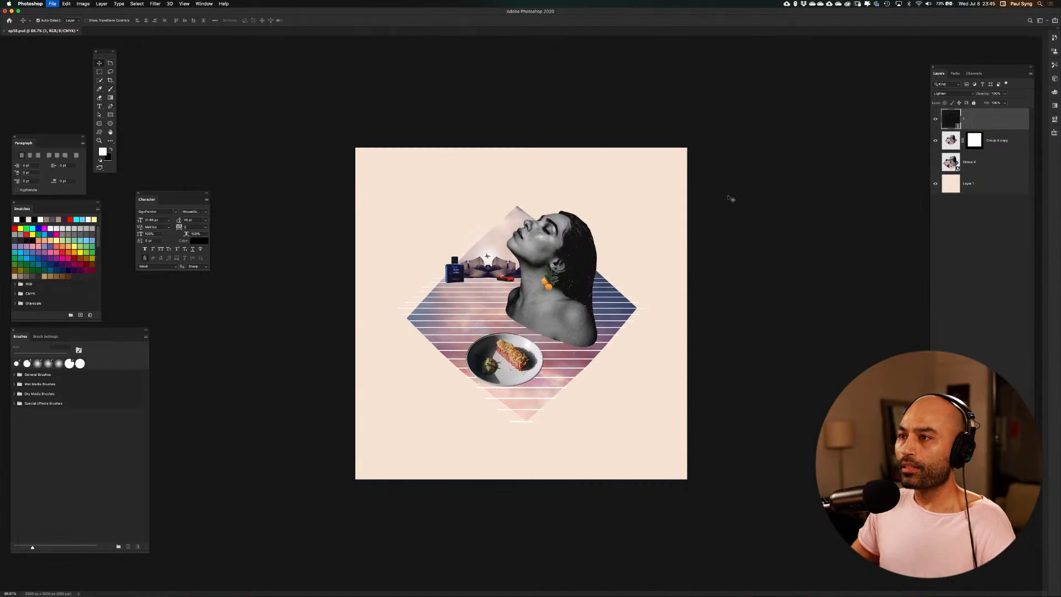
left_click(553, 76)
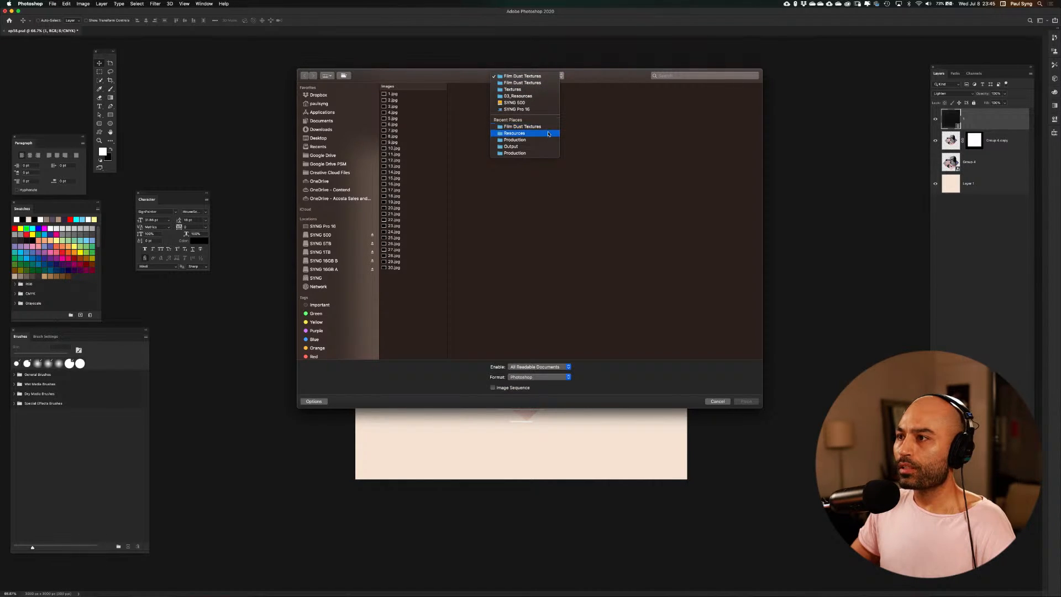
left_click(547, 89)
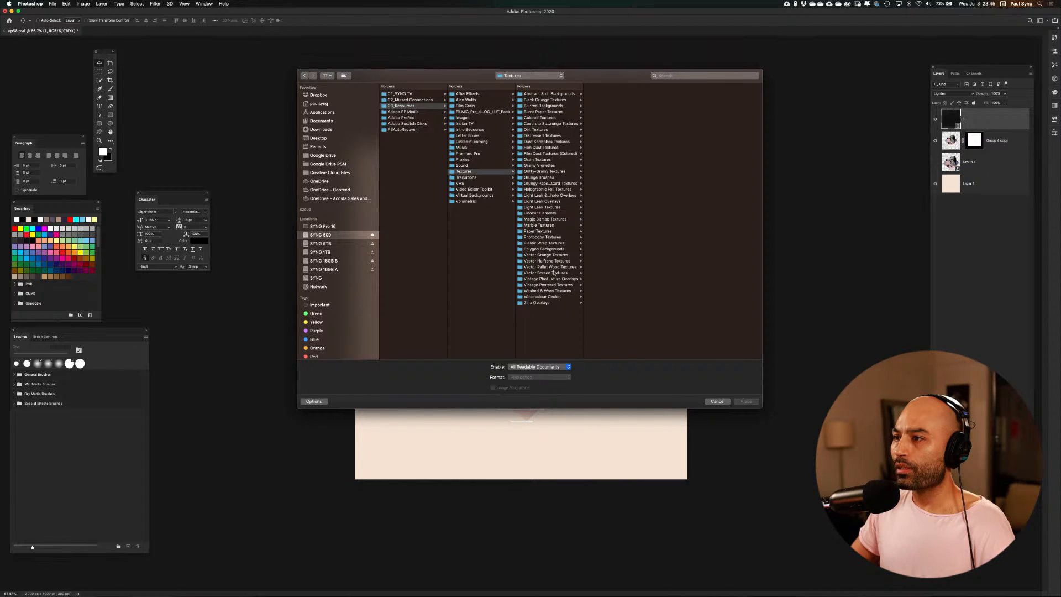
left_click(544, 237)
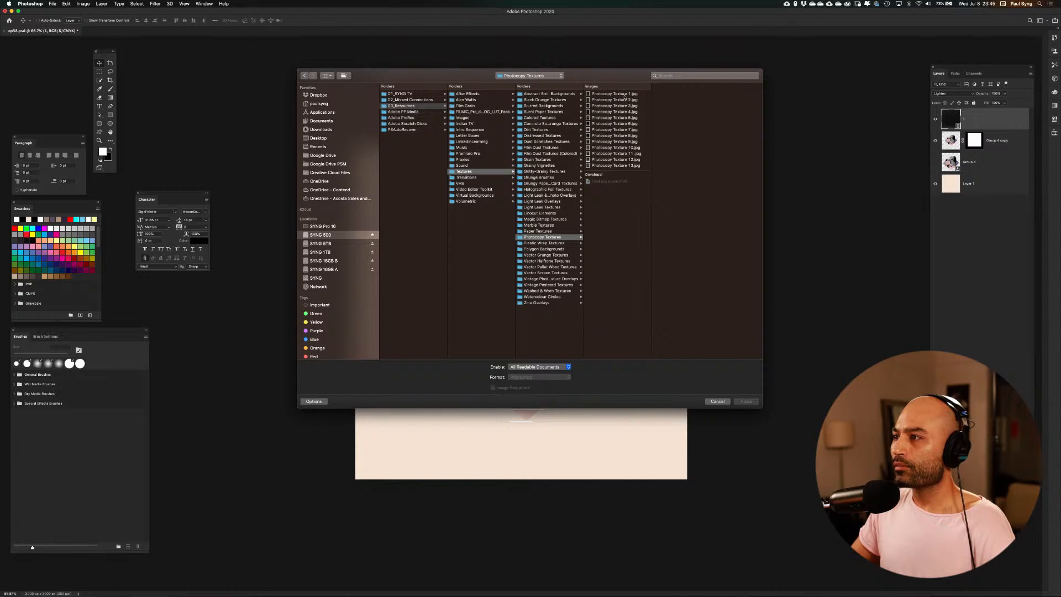
left_click(613, 94)
left_click(745, 401)
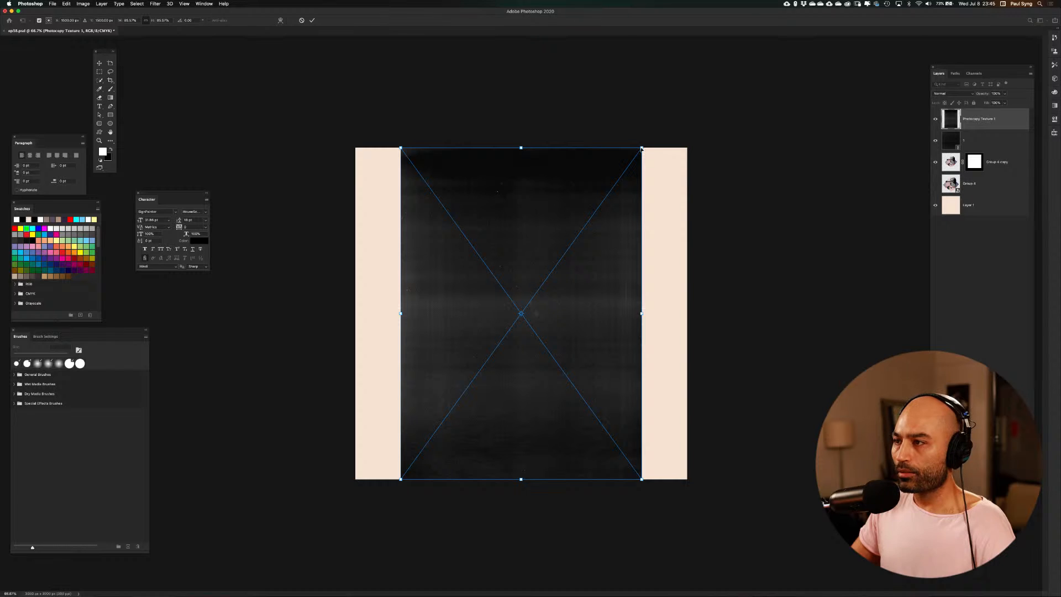
Scale the photocopy texture up beyond the canvas edges and set its blend mode to Lighten
left_click_drag(641, 148, 735, 109)
key("Return")
left_click(951, 94)
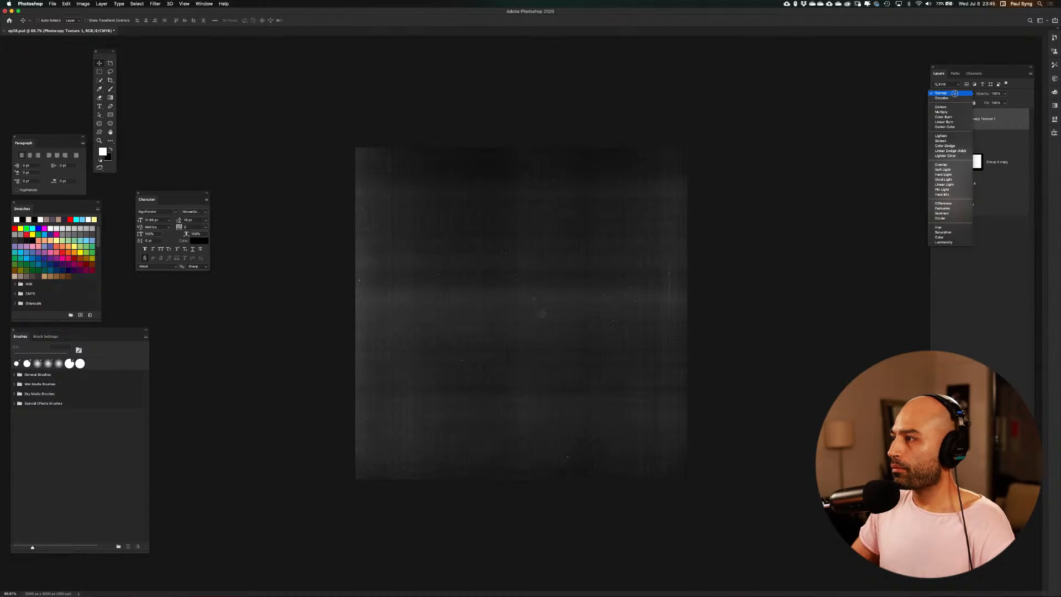
left_click(951, 136)
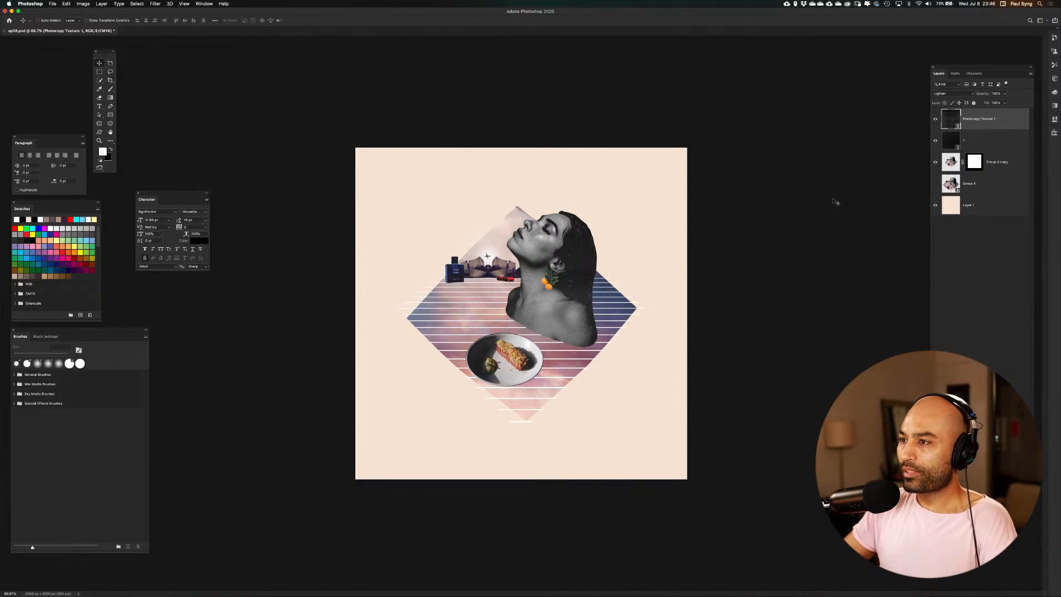
Examine the textured collage enlarged in full-screen mode with the interface hidden
key("super+0")
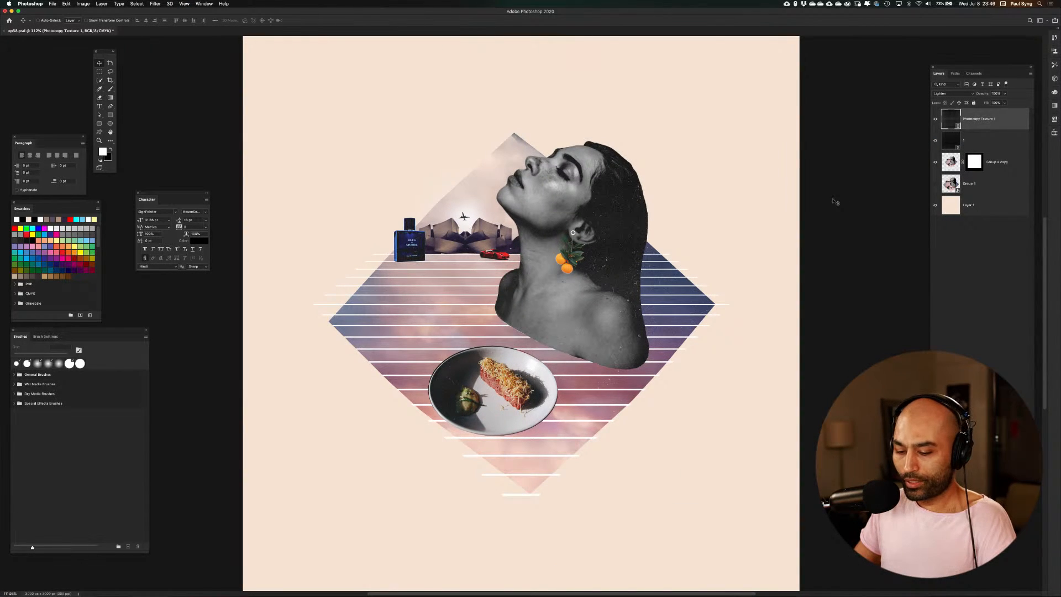
key("Tab")
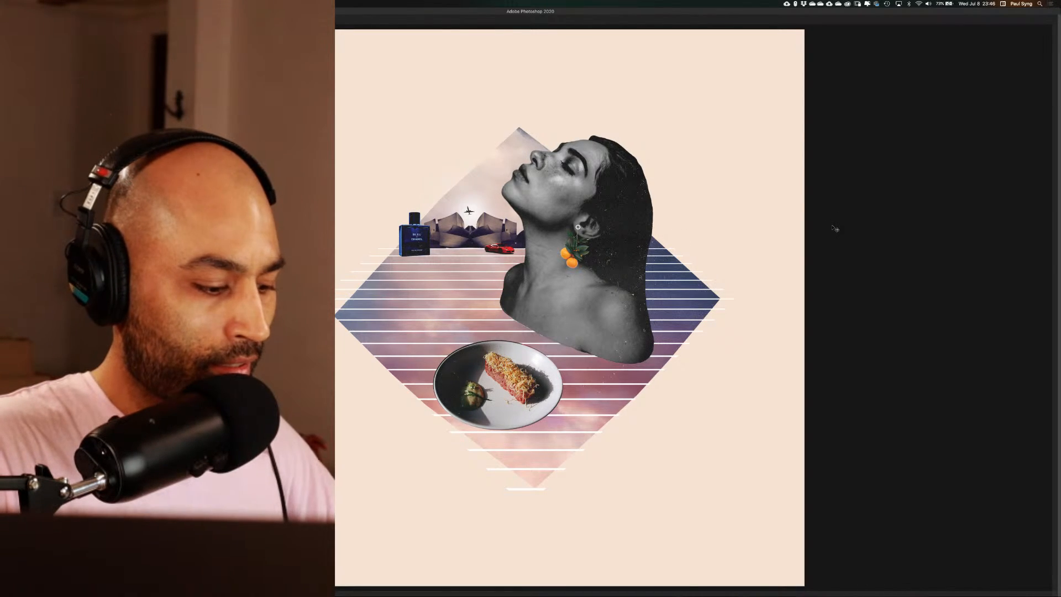
key("f")
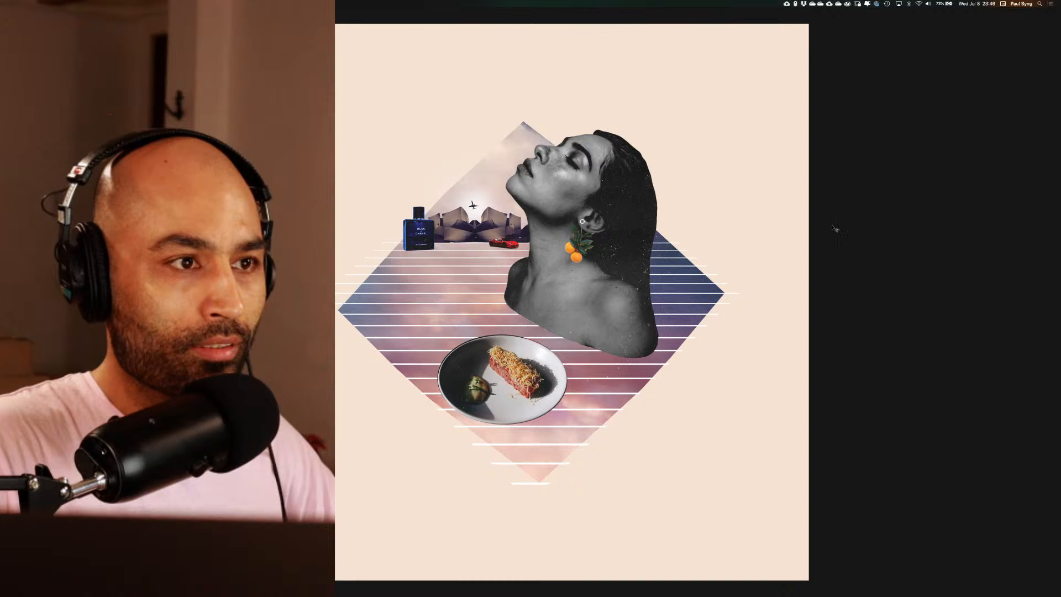
left_click_drag(834, 229, 984, 224)
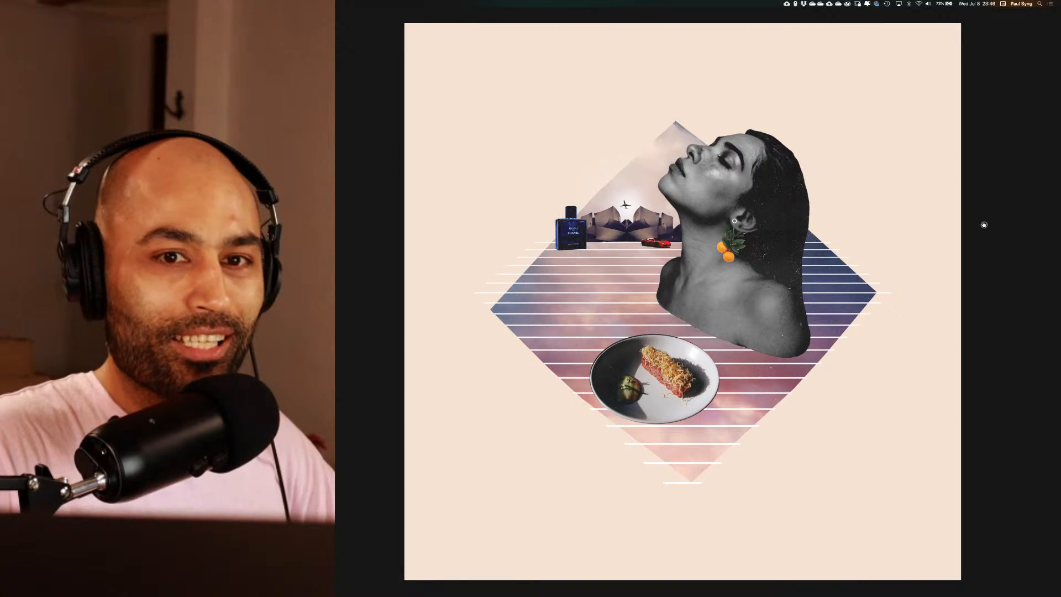